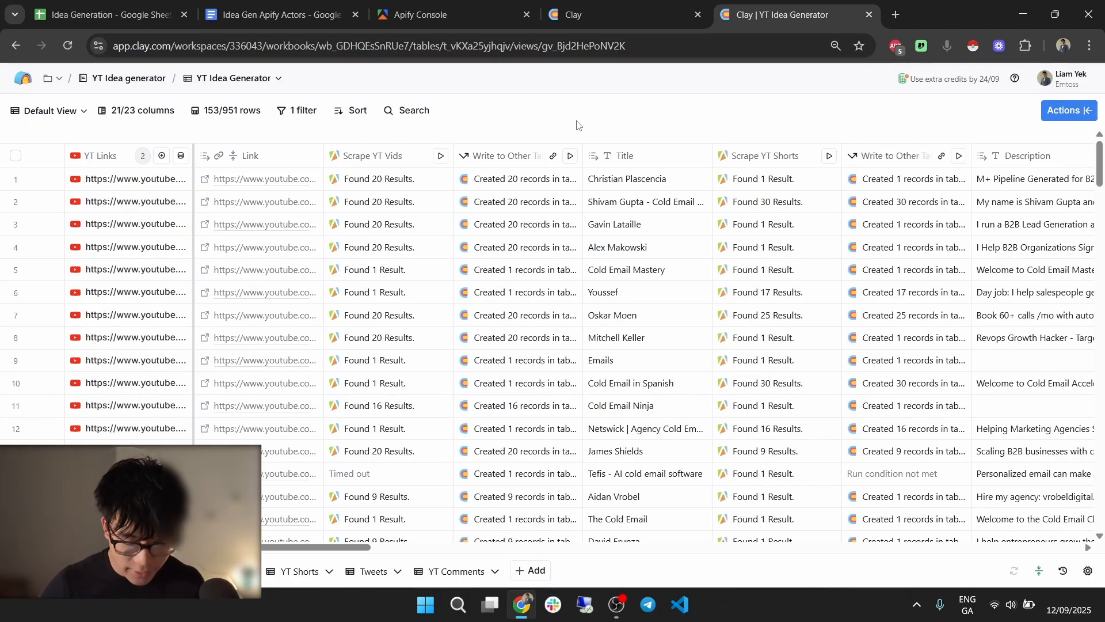
Scan across the YT Idea Generator table's columns, then switch to the Idea Generation spreadsheet.
{"action": "scroll", "coordinate": [386, 232], "scroll_direction": "right", "scroll_amount": 2}
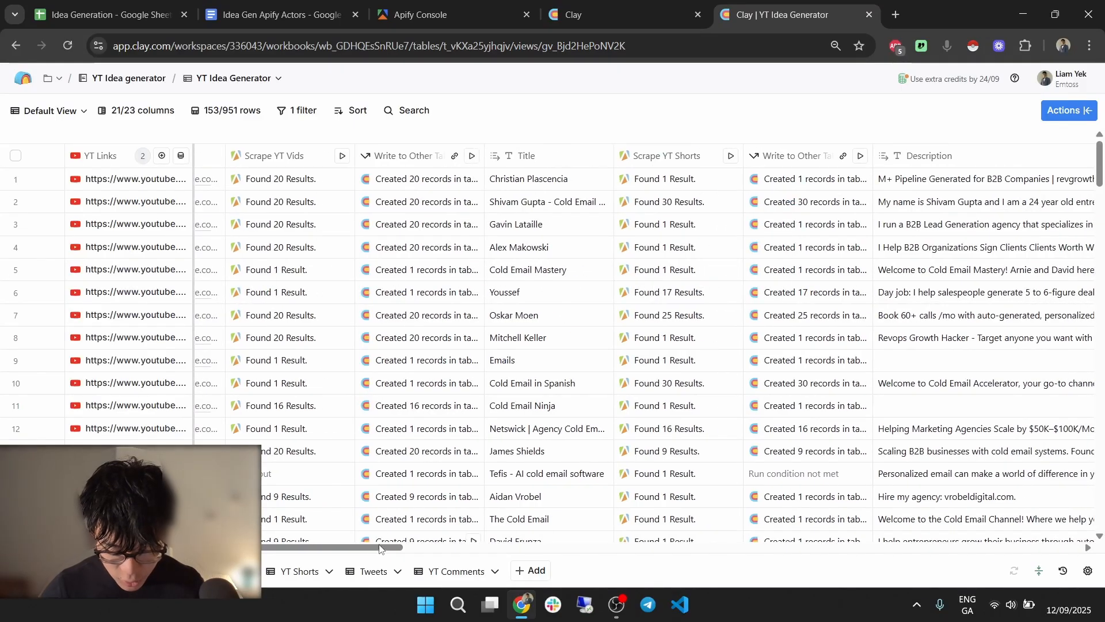
{"action": "left_click_drag", "start_coordinate": [385, 552], "coordinate": [740, 562]}
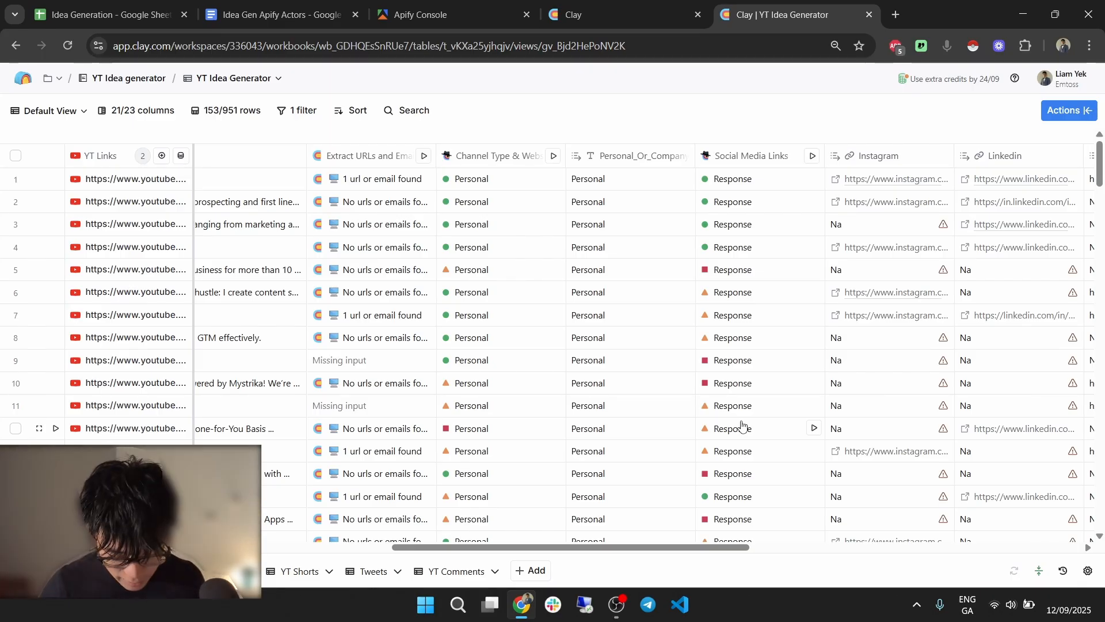
{"action": "left_click", "coordinate": [172, 5]}
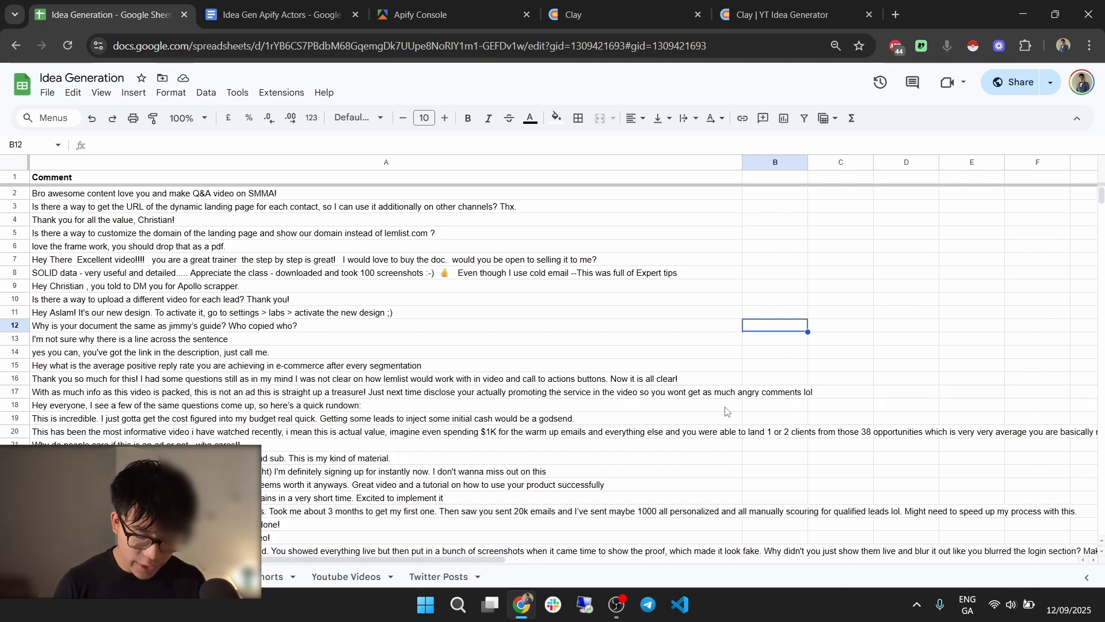
Scroll through the comments sheet, check the Shorts sheet, then bring up the Youtube Videos sheet.
{"action": "scroll", "coordinate": [414, 318], "scroll_direction": "down", "scroll_amount": 10}
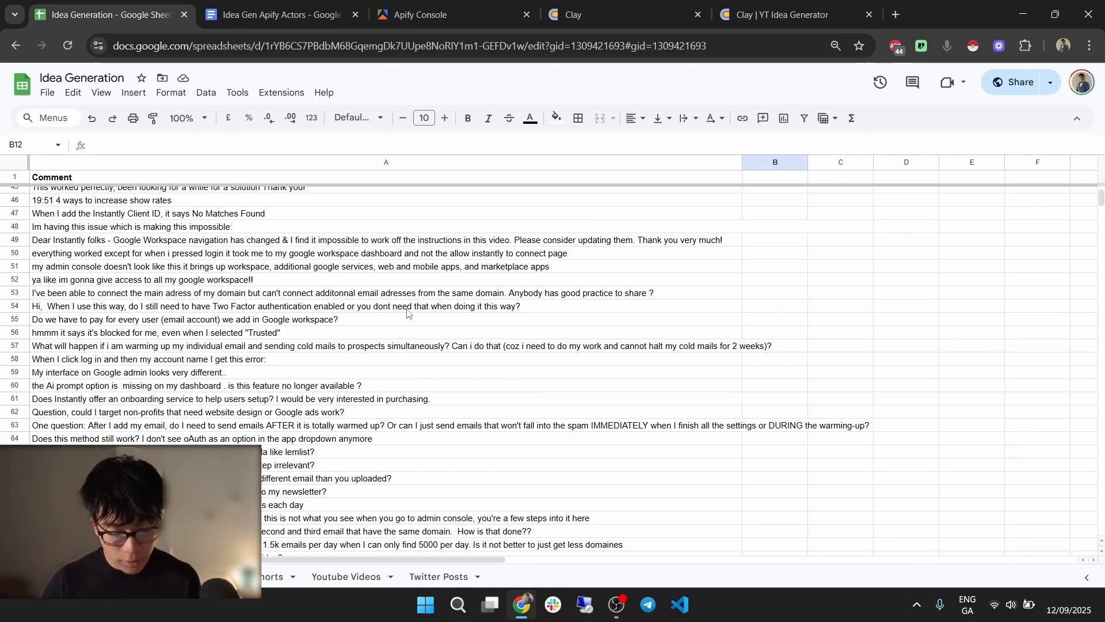
{"action": "scroll", "coordinate": [362, 378], "scroll_direction": "down", "scroll_amount": 2}
{"action": "left_click", "coordinate": [276, 576]}
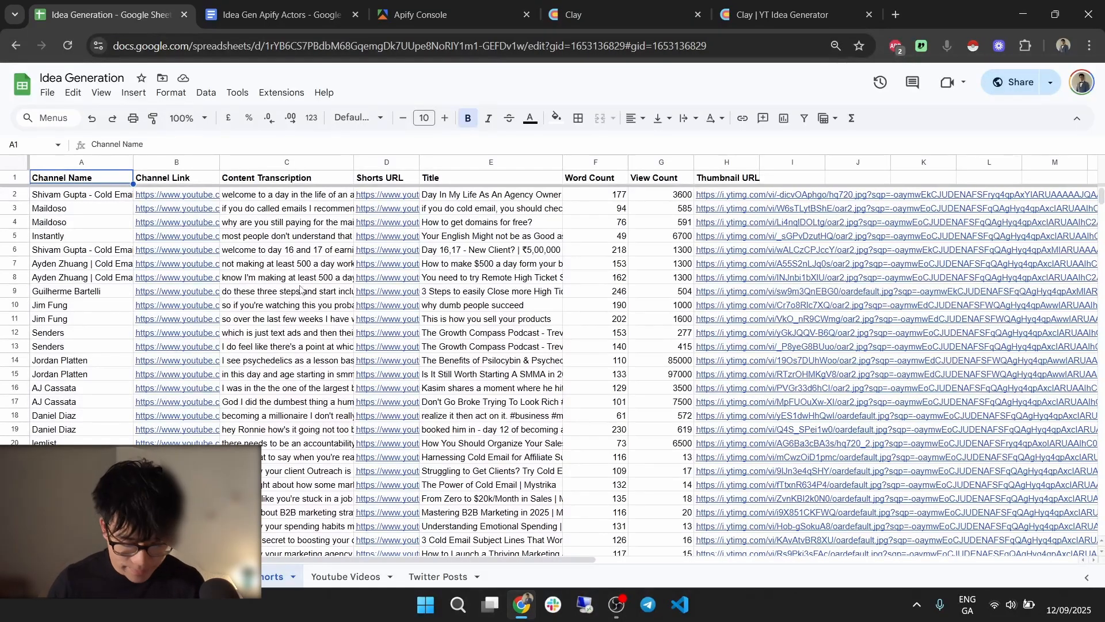
{"action": "left_click", "coordinate": [331, 577]}
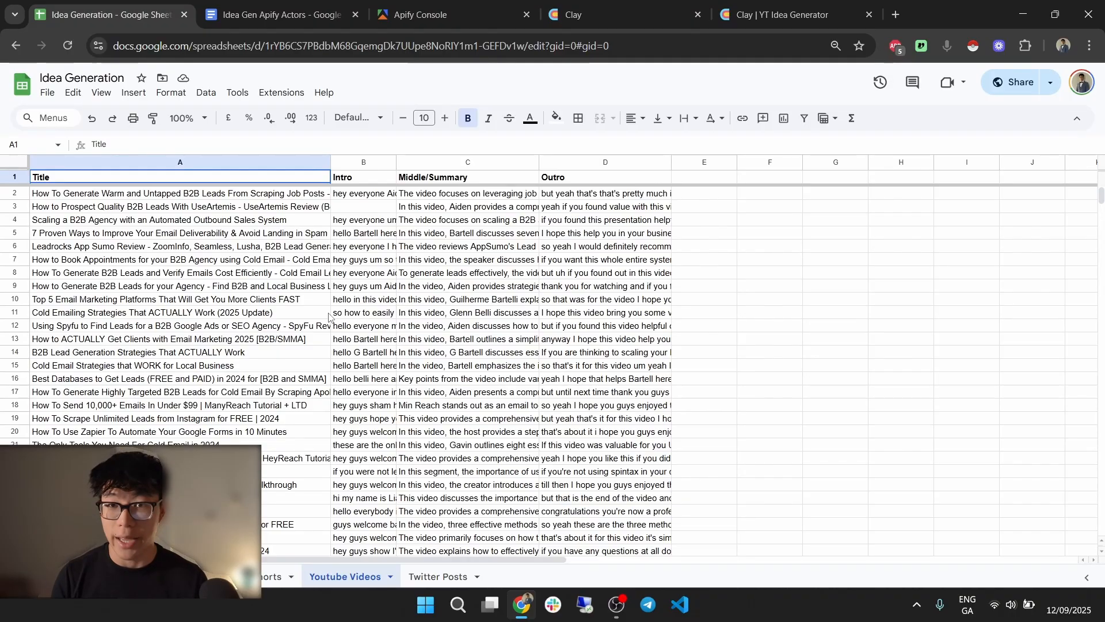
Inspect the intro cells and titles A4:A15, then switch to the Twitter Posts sheet.
{"action": "left_click", "coordinate": [377, 248]}
{"action": "left_click", "coordinate": [376, 315]}
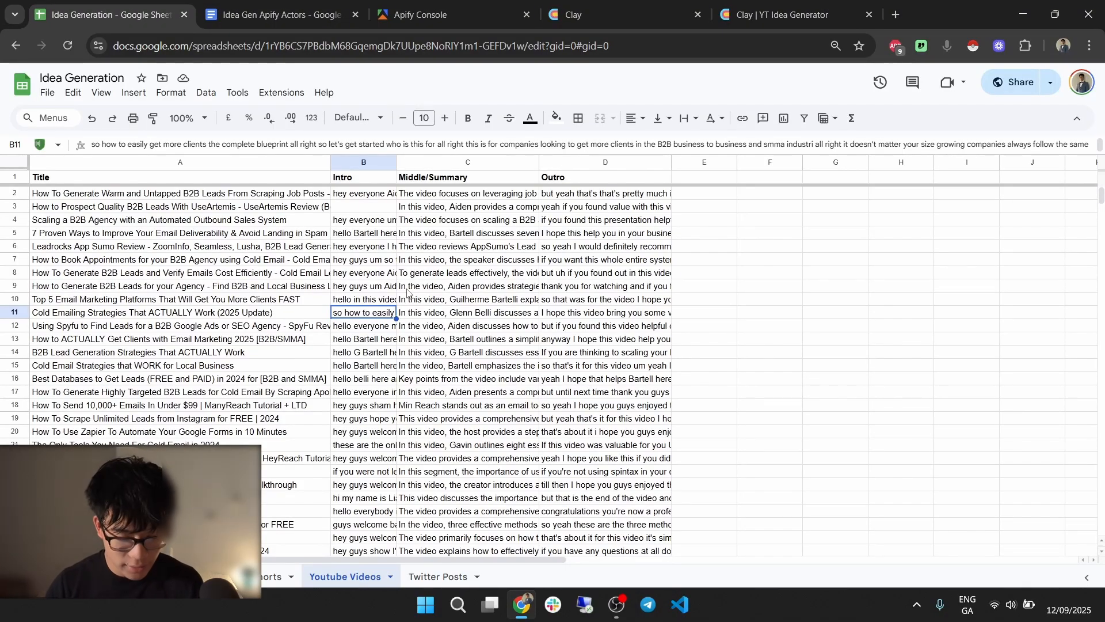
{"action": "left_click_drag", "start_coordinate": [225, 220], "coordinate": [243, 369]}
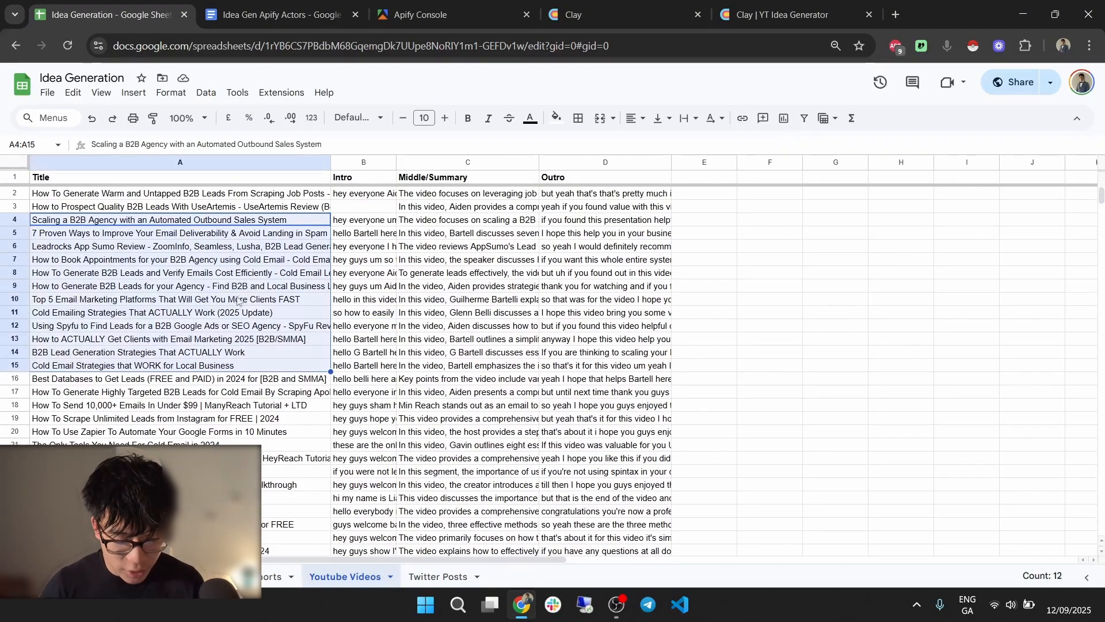
{"action": "left_click", "coordinate": [258, 286]}
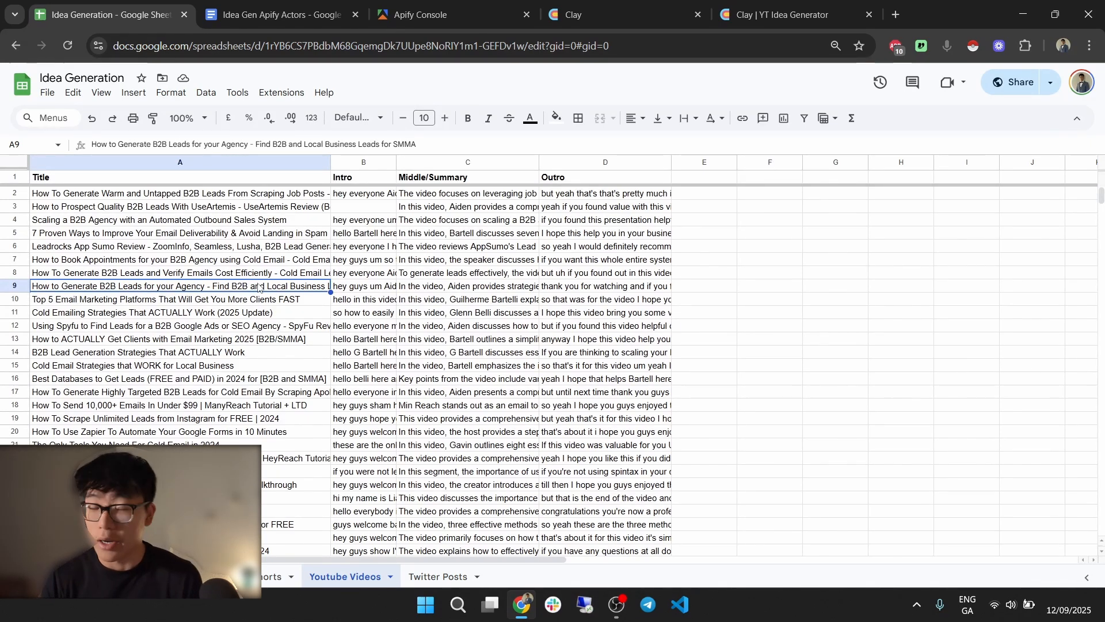
{"action": "left_click", "coordinate": [422, 578]}
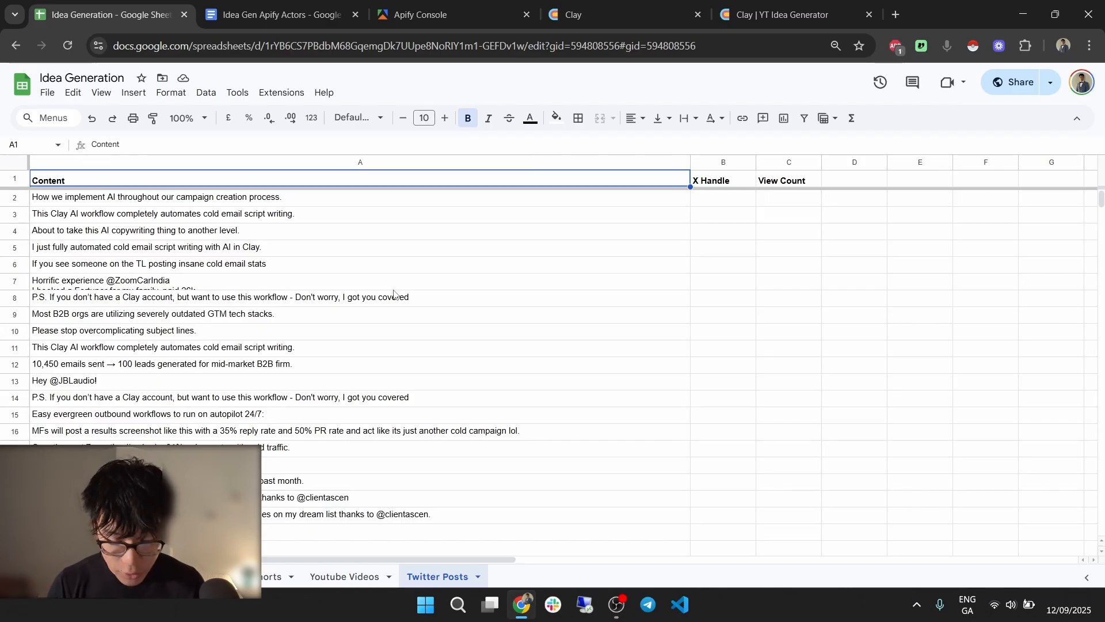
{"action": "key", "text": "Down"}
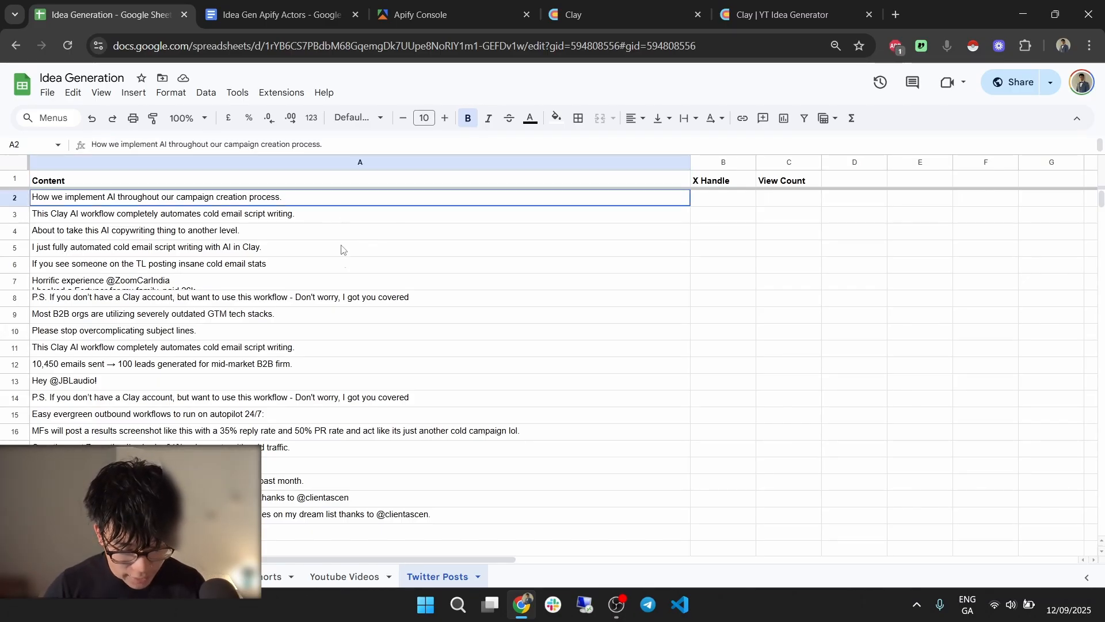
{"action": "scroll", "coordinate": [342, 323], "scroll_direction": "down", "scroll_amount": 5}
{"action": "left_click_drag", "start_coordinate": [342, 322], "coordinate": [443, 441]}
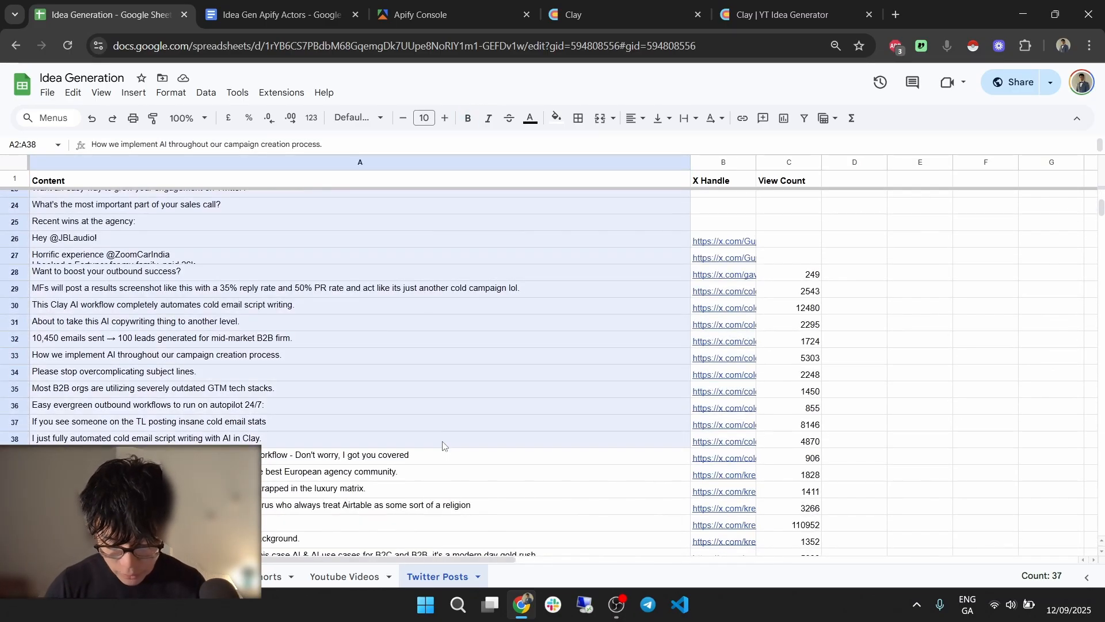
{"action": "scroll", "coordinate": [443, 439], "scroll_direction": "down", "scroll_amount": 1}
{"action": "left_click_drag", "start_coordinate": [750, 236], "coordinate": [751, 403]}
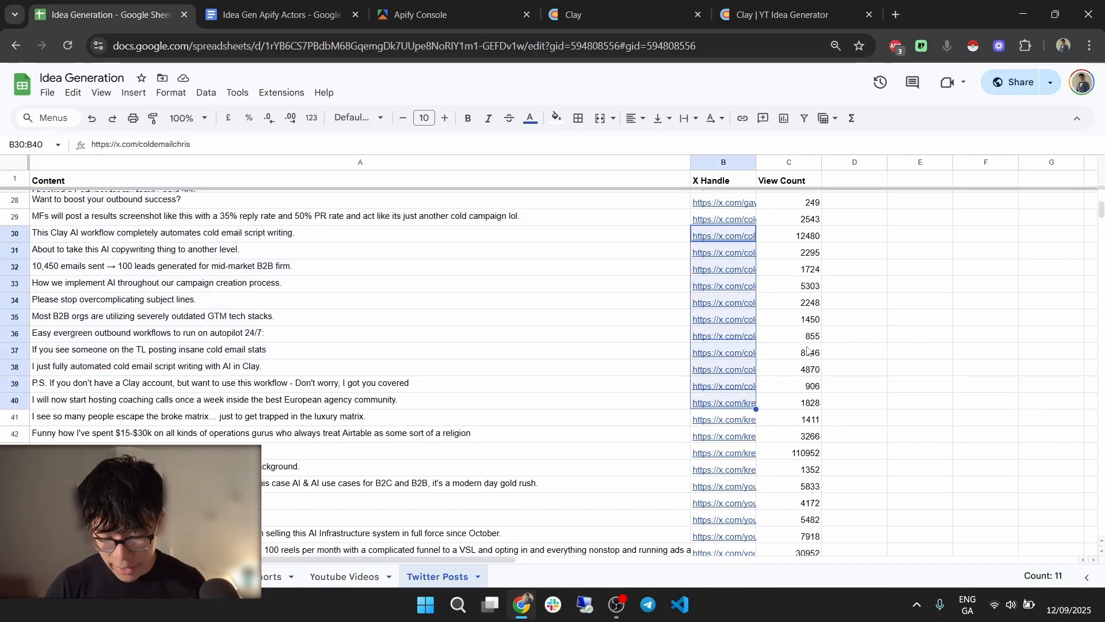
{"action": "left_click_drag", "start_coordinate": [797, 201], "coordinate": [902, 281]}
{"action": "left_click", "coordinate": [901, 276]}
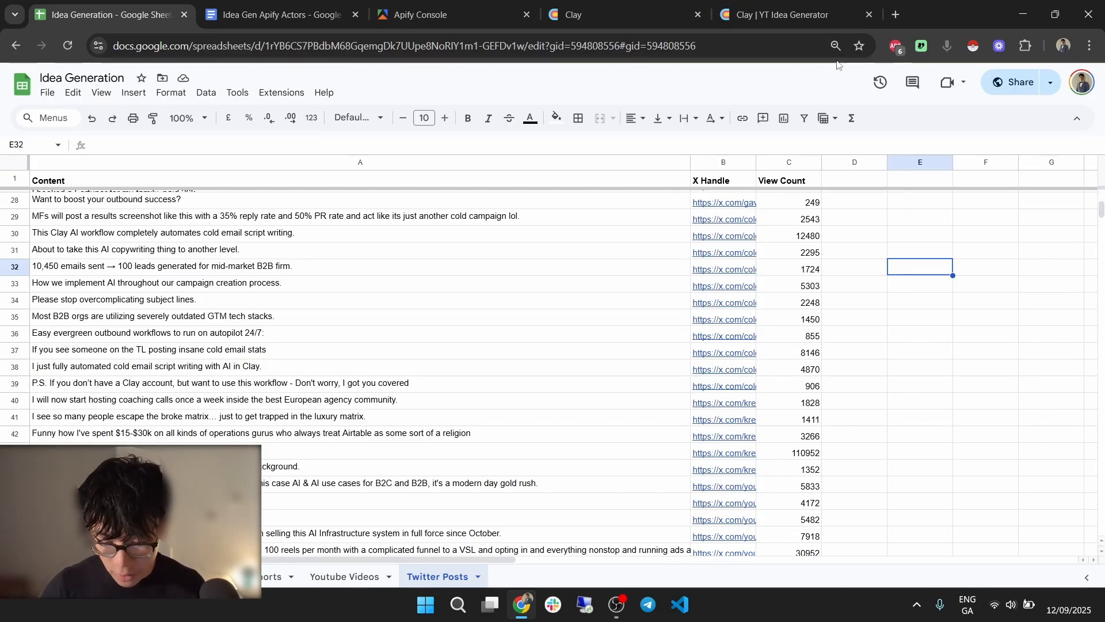
Open getmerlin.in in a new tab, search projects for 'idea', and open Idea Generation.
{"action": "left_click", "coordinate": [895, 15]}
{"action": "type", "text": "merl"}
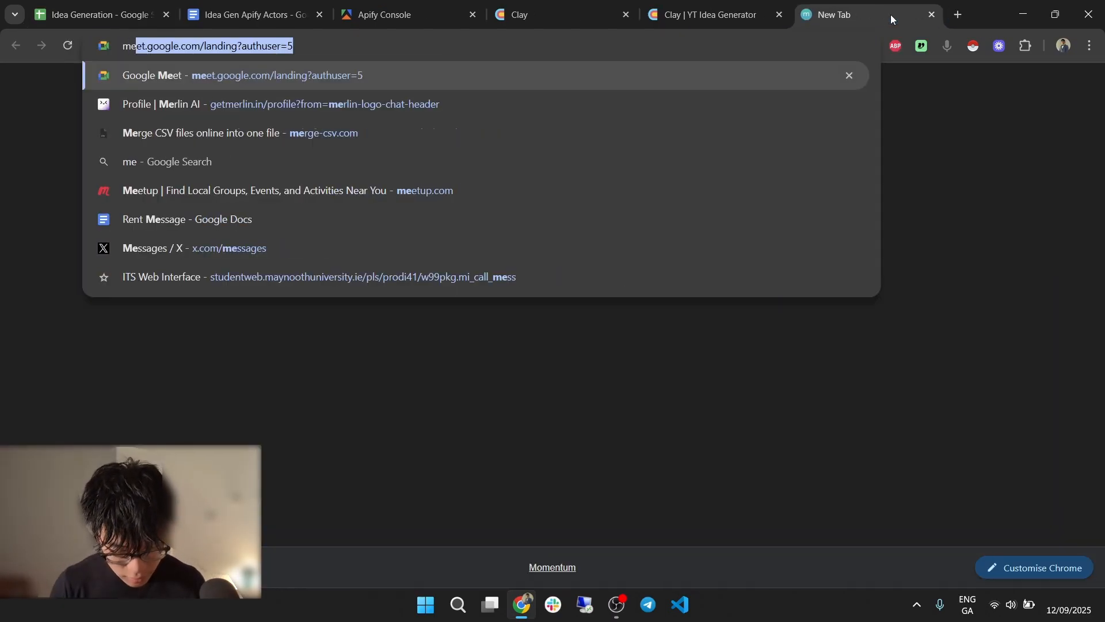
{"action": "key", "text": "Return"}
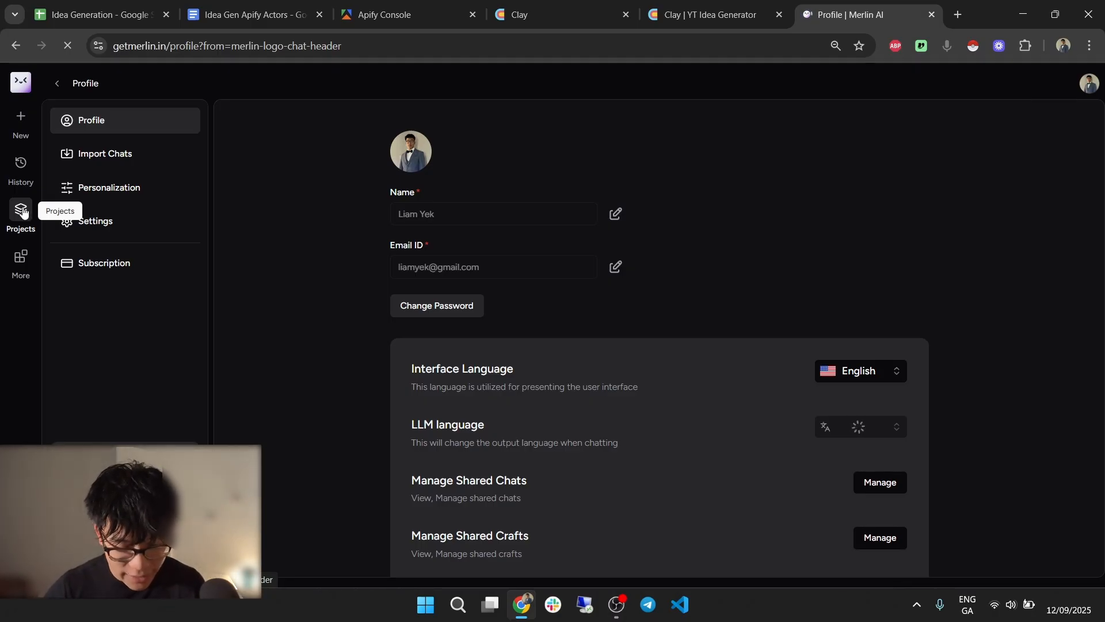
{"action": "left_click", "coordinate": [22, 211]}
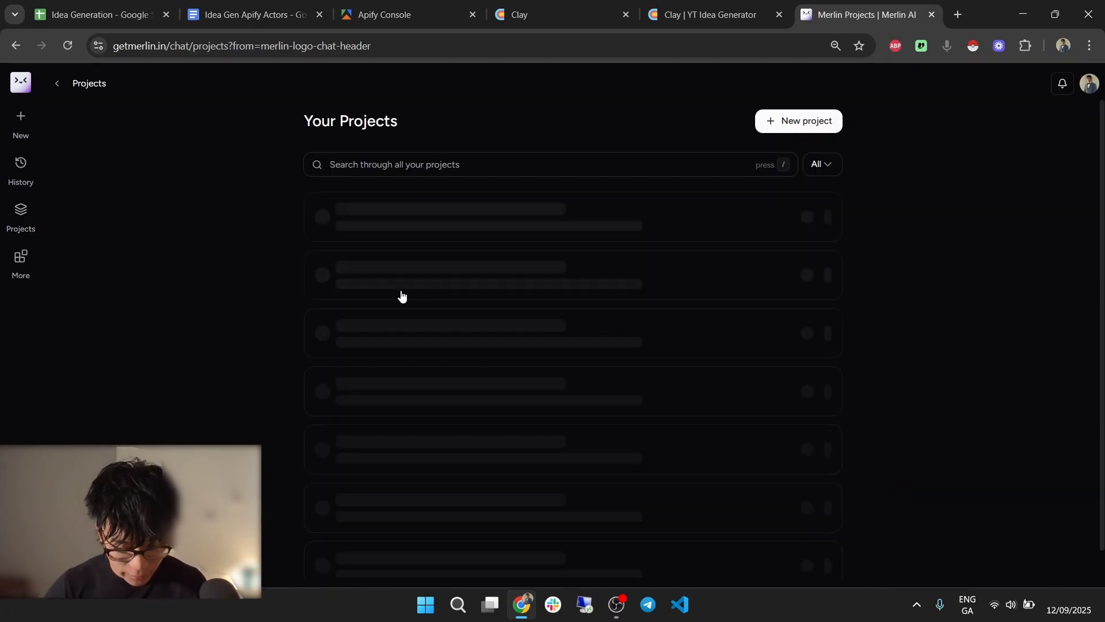
{"action": "left_click", "coordinate": [445, 159]}
{"action": "type", "text": "idea"}
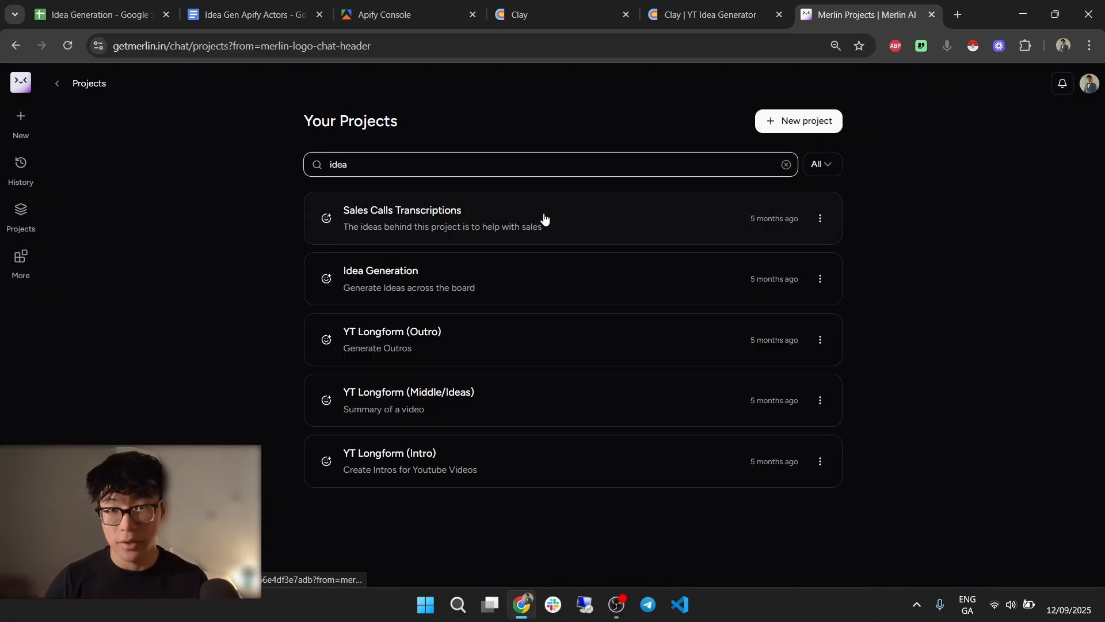
{"action": "left_click", "coordinate": [563, 288]}
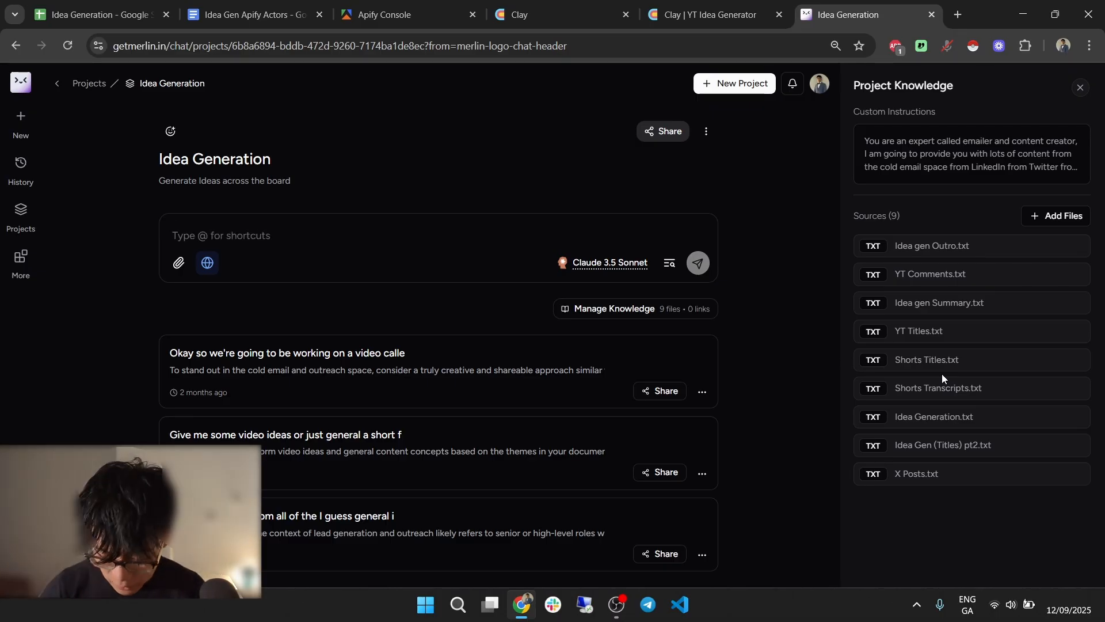
Open the most recent chat in the project and read its cold-email video request.
{"action": "scroll", "coordinate": [489, 495], "scroll_direction": "down", "scroll_amount": 6}
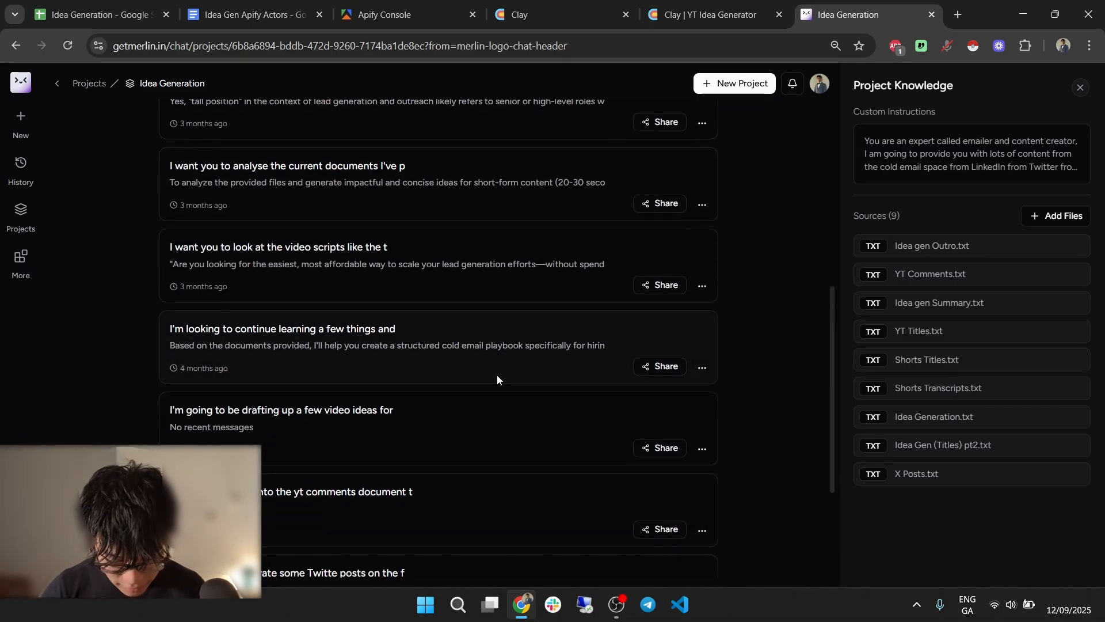
{"action": "scroll", "coordinate": [458, 333], "scroll_direction": "up", "scroll_amount": 6}
{"action": "scroll", "coordinate": [412, 395], "scroll_direction": "down", "scroll_amount": 1}
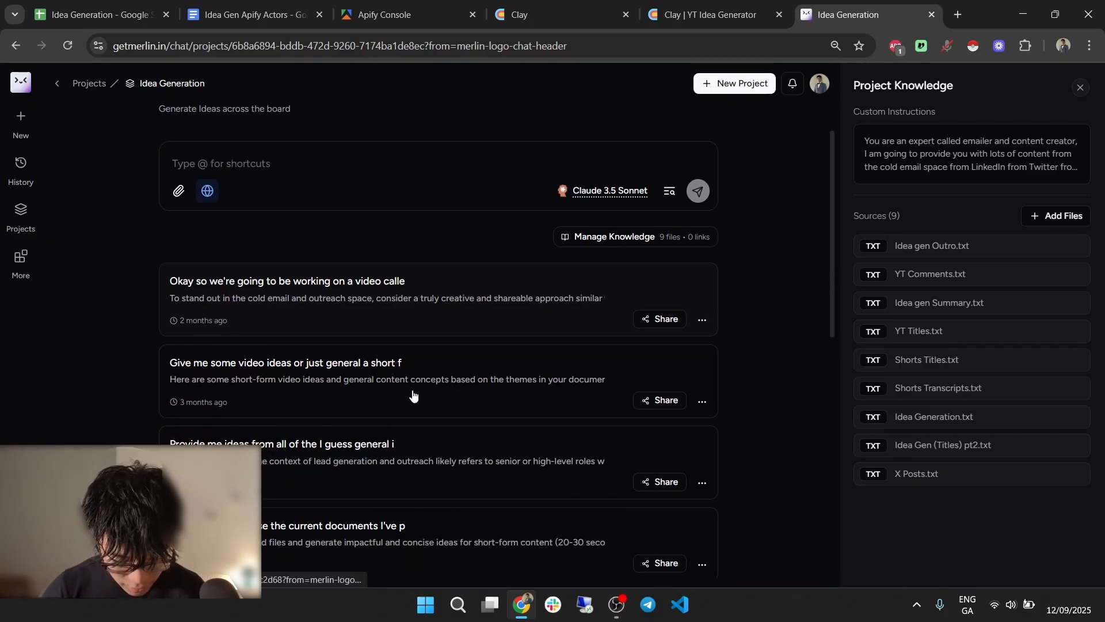
{"action": "left_click", "coordinate": [431, 306]}
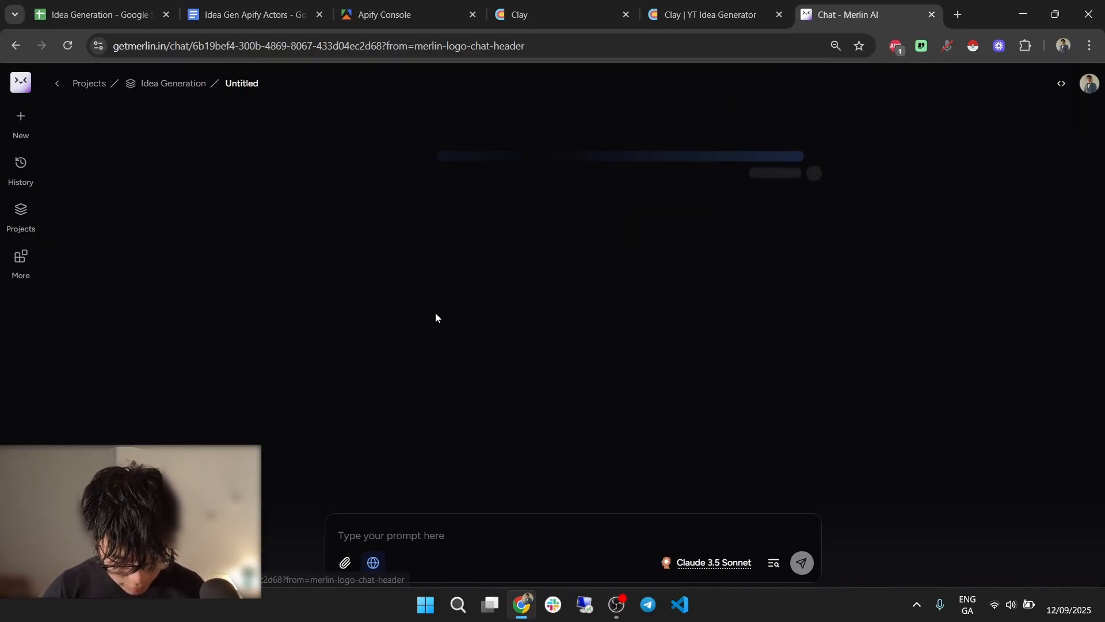
{"action": "scroll", "coordinate": [519, 294], "scroll_direction": "down", "scroll_amount": 20}
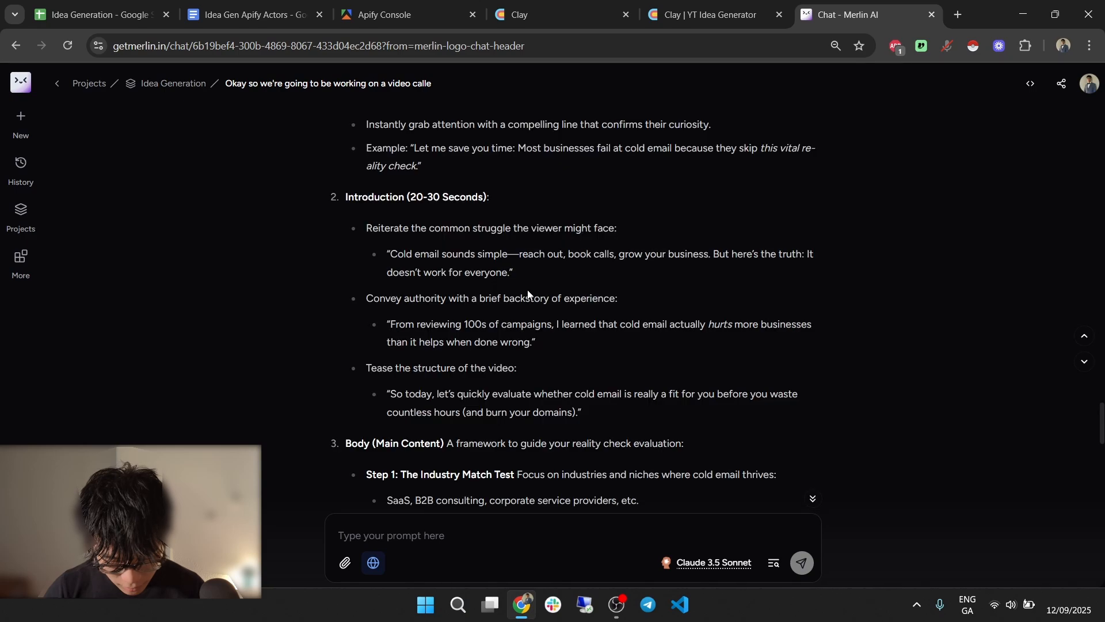
{"action": "scroll", "coordinate": [1101, 548], "scroll_direction": "up", "scroll_amount": 20}
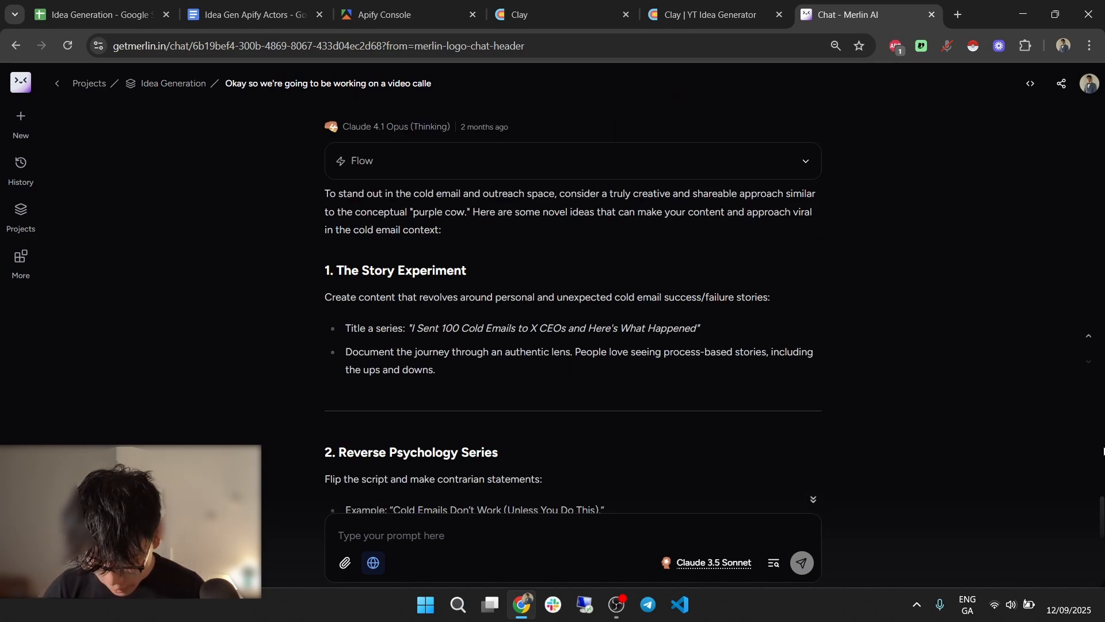
{"action": "left_click_drag", "start_coordinate": [553, 132], "coordinate": [668, 134]}
{"action": "left_click_drag", "start_coordinate": [684, 148], "coordinate": [699, 148]}
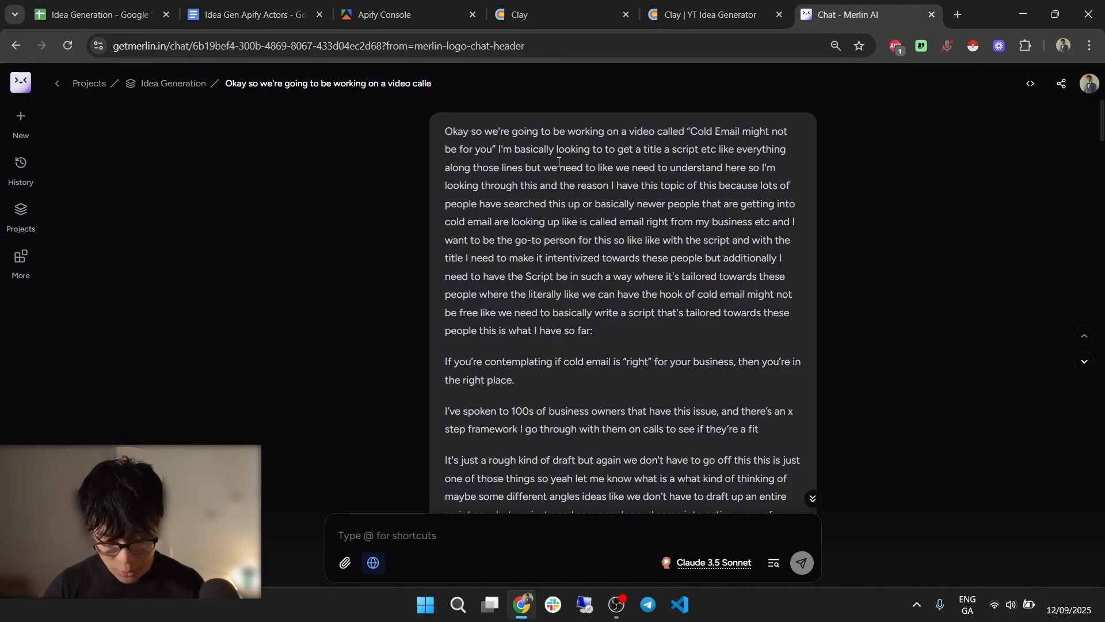
{"action": "left_click_drag", "start_coordinate": [499, 146], "coordinate": [663, 167]}
{"action": "left_click", "coordinate": [689, 162]}
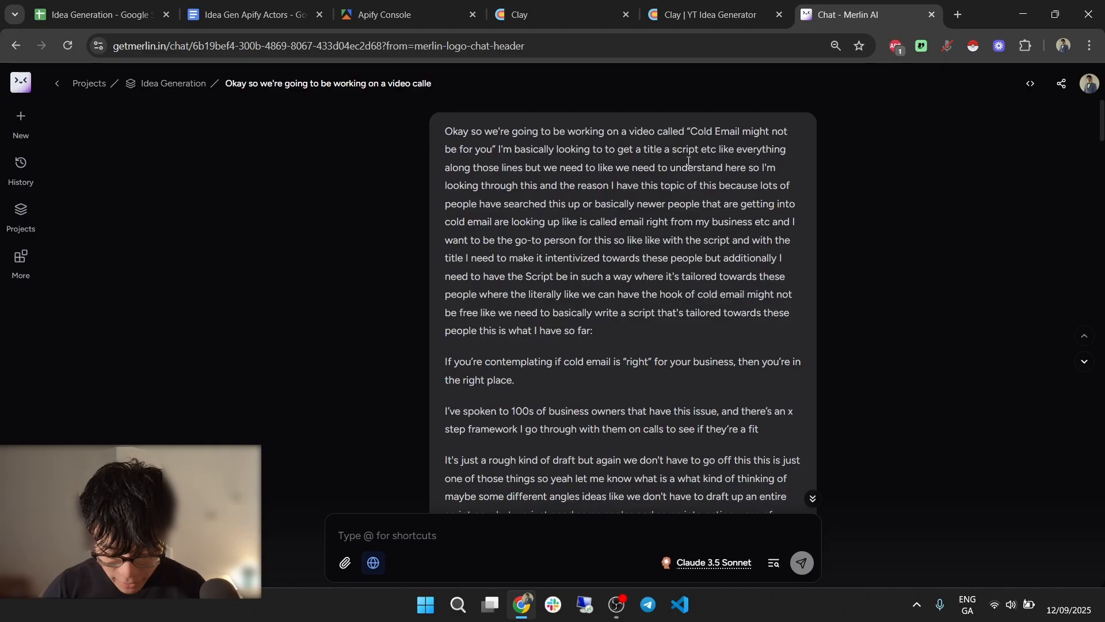
Read the suggested video angles, return to the project page, and switch to Clay.
{"action": "scroll", "coordinate": [688, 162], "scroll_direction": "down", "scroll_amount": 1}
{"action": "scroll", "coordinate": [629, 170], "scroll_direction": "down", "scroll_amount": 6}
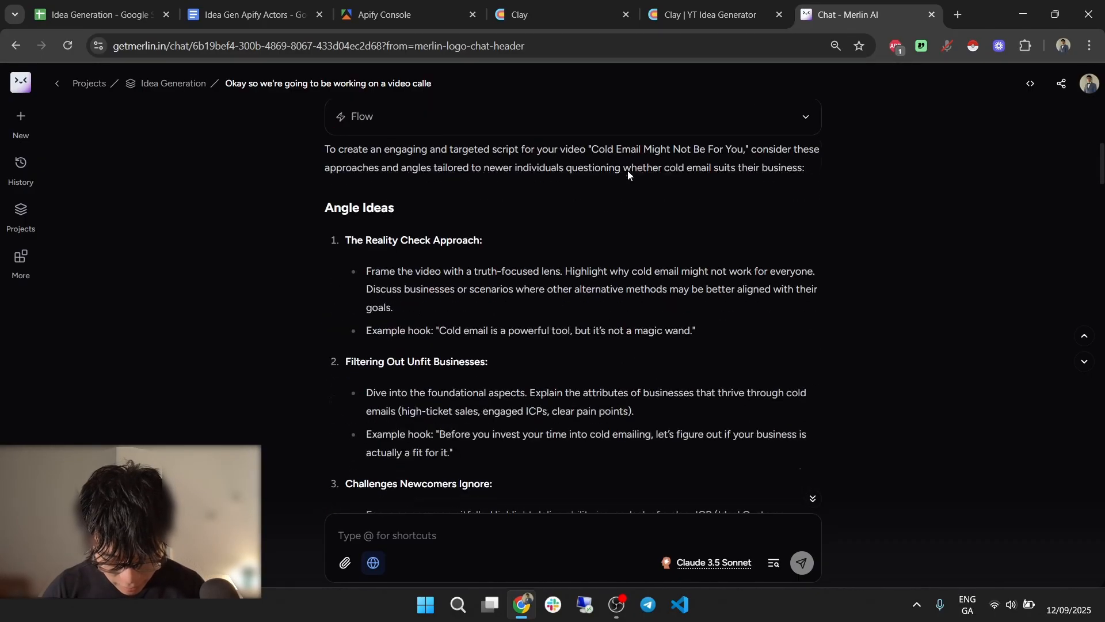
{"action": "left_click_drag", "start_coordinate": [396, 239], "coordinate": [397, 308]}
{"action": "scroll", "coordinate": [545, 309], "scroll_direction": "down", "scroll_amount": 2}
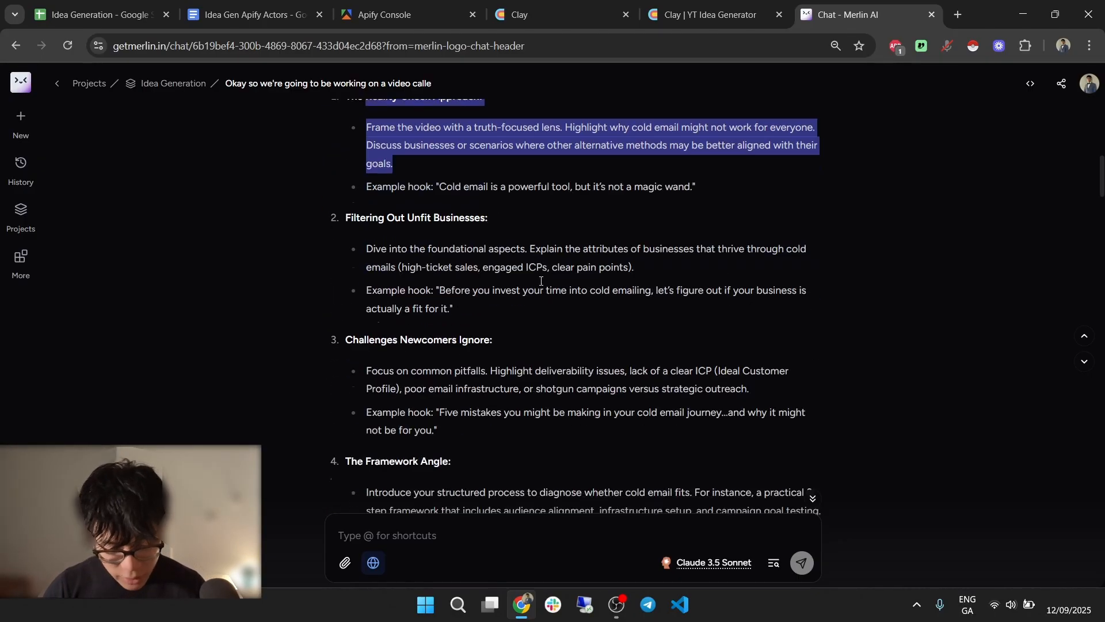
{"action": "left_click", "coordinate": [516, 183]}
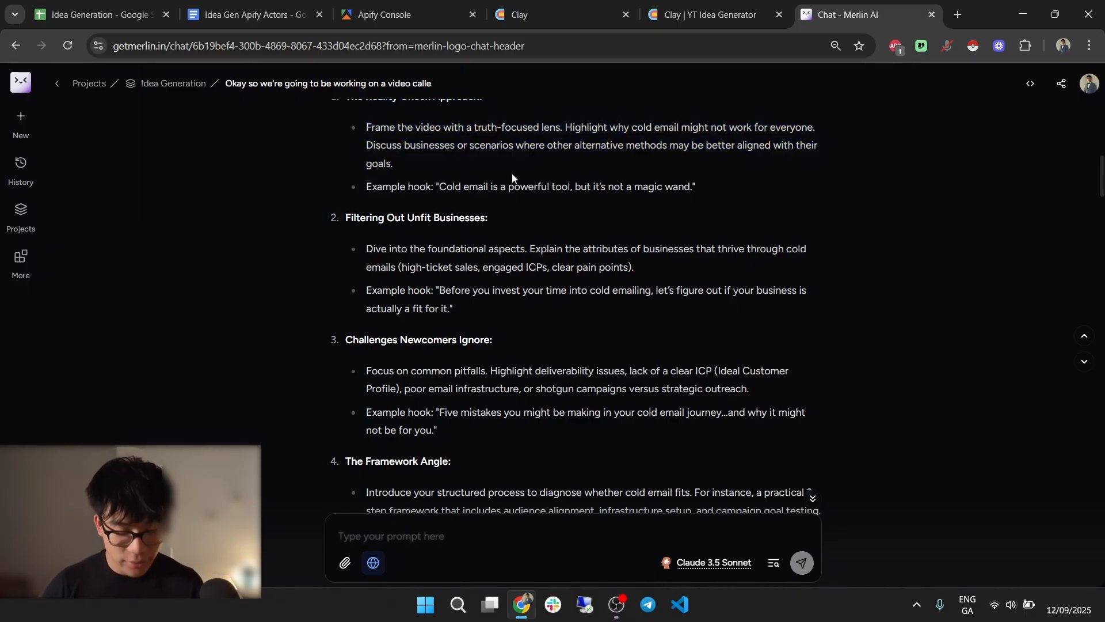
{"action": "scroll", "coordinate": [394, 215], "scroll_direction": "up", "scroll_amount": 12}
{"action": "left_click", "coordinate": [55, 85]}
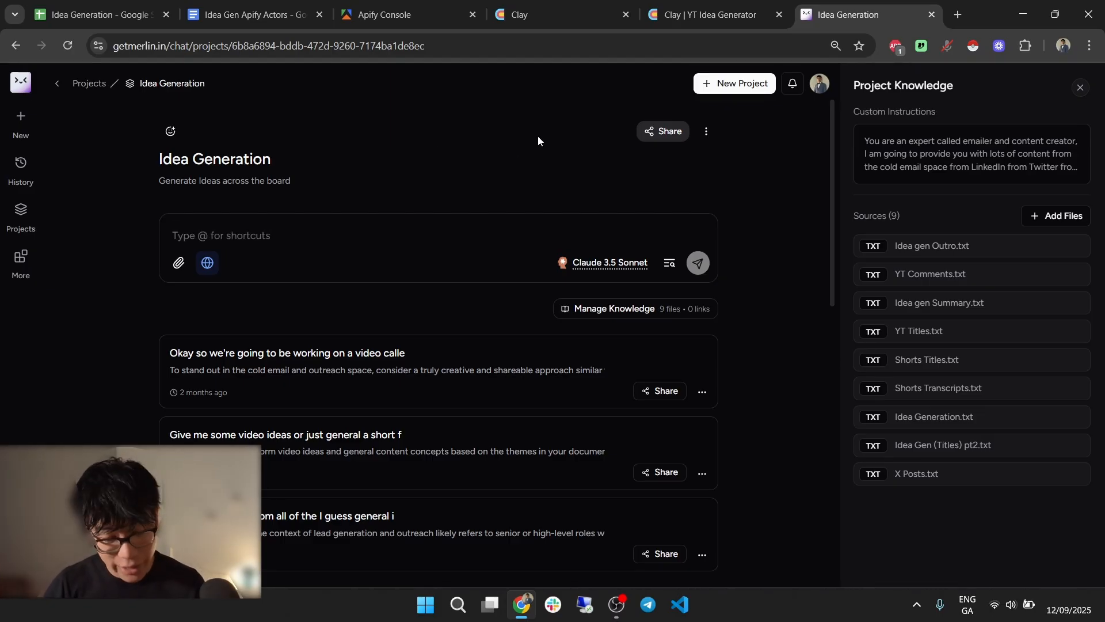
{"action": "left_click", "coordinate": [573, 6]}
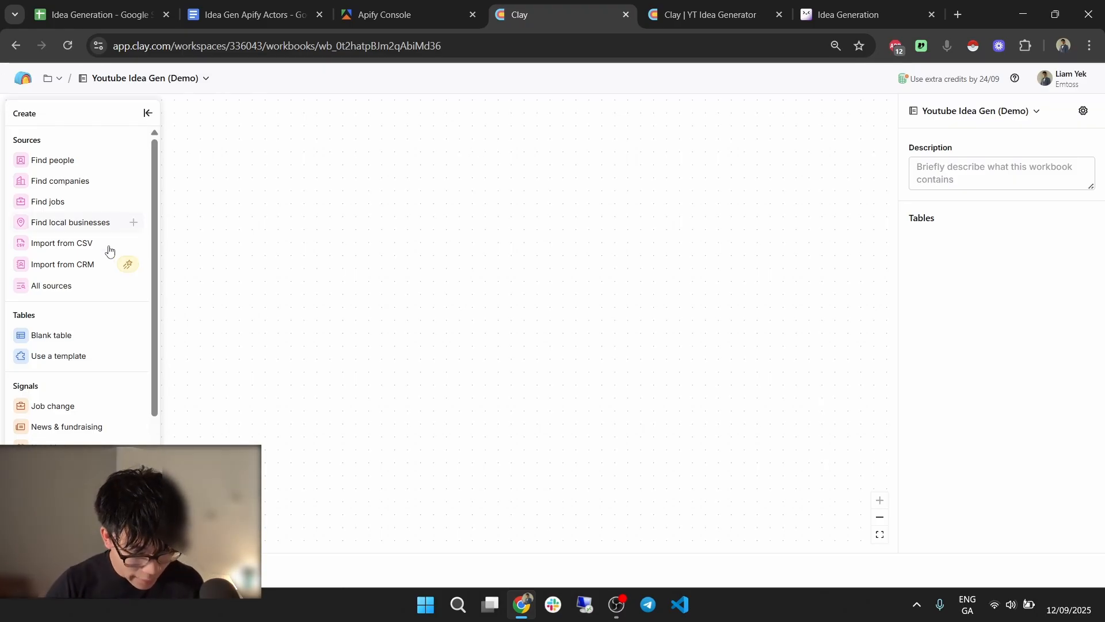
Start a new Clay table from the 'Search for YouTube videos or creators' source.
{"action": "scroll", "coordinate": [96, 382], "scroll_direction": "down", "scroll_amount": 1}
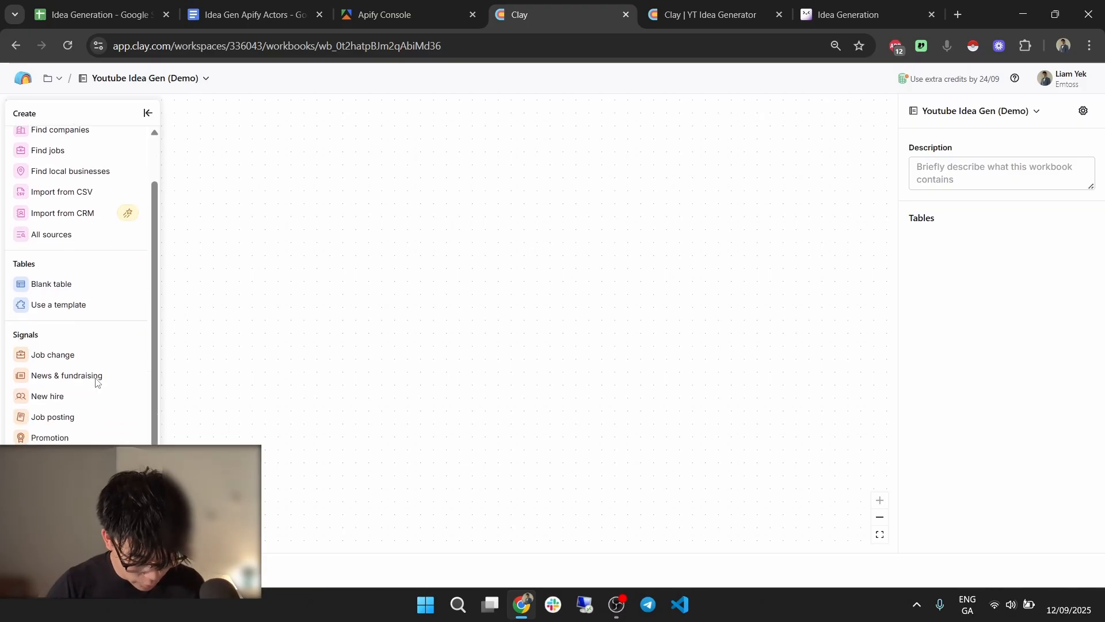
{"action": "scroll", "coordinate": [64, 334], "scroll_direction": "up", "scroll_amount": 1}
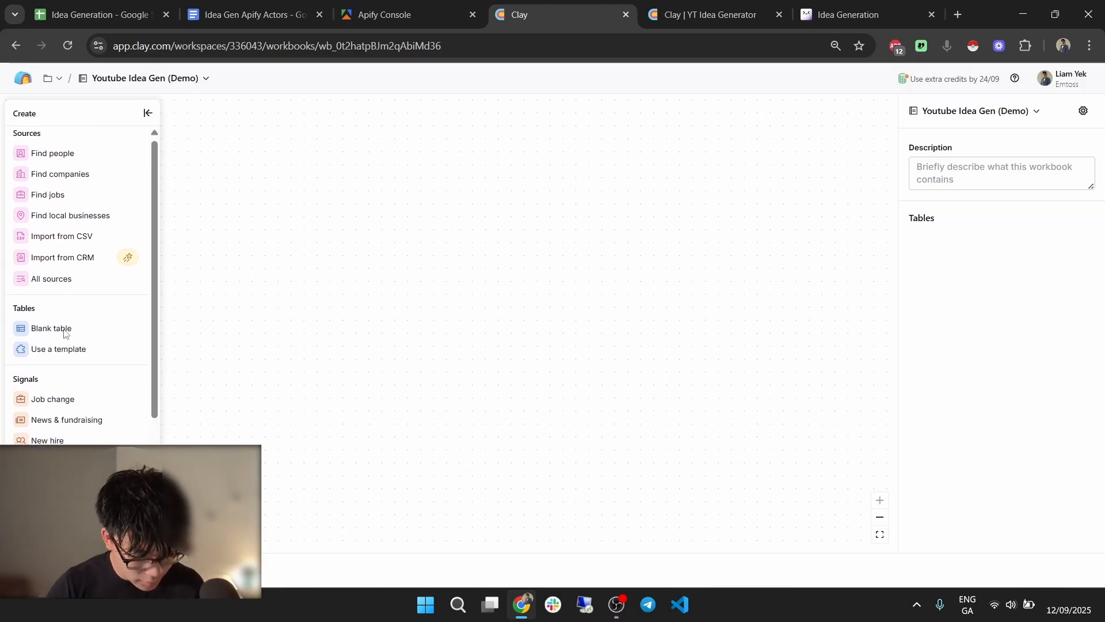
{"action": "left_click", "coordinate": [69, 286]}
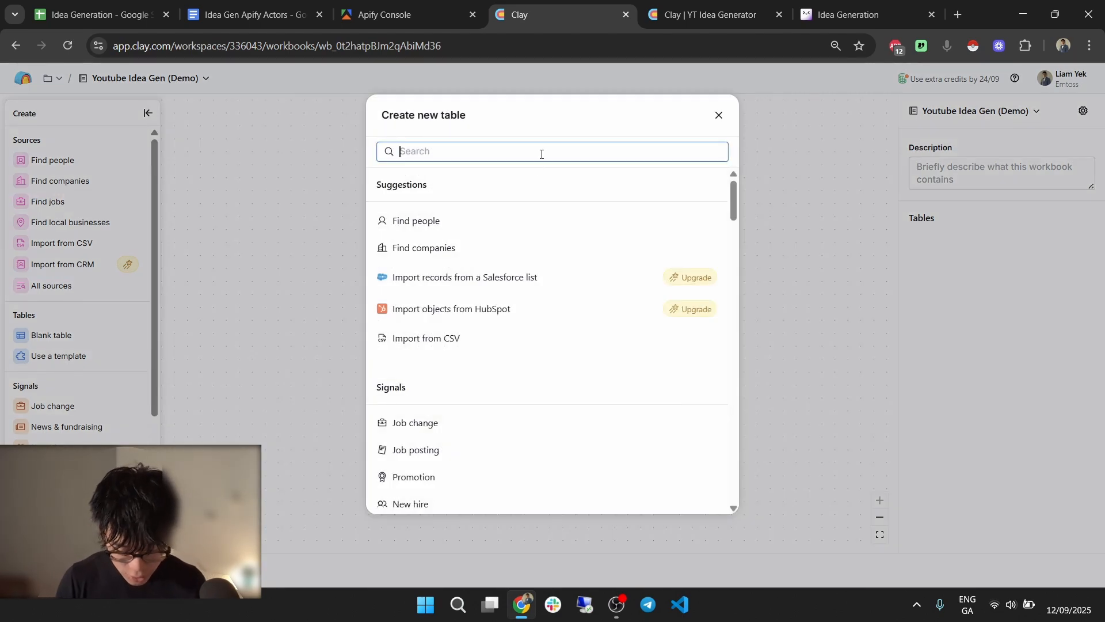
{"action": "type", "text": "youtube"}
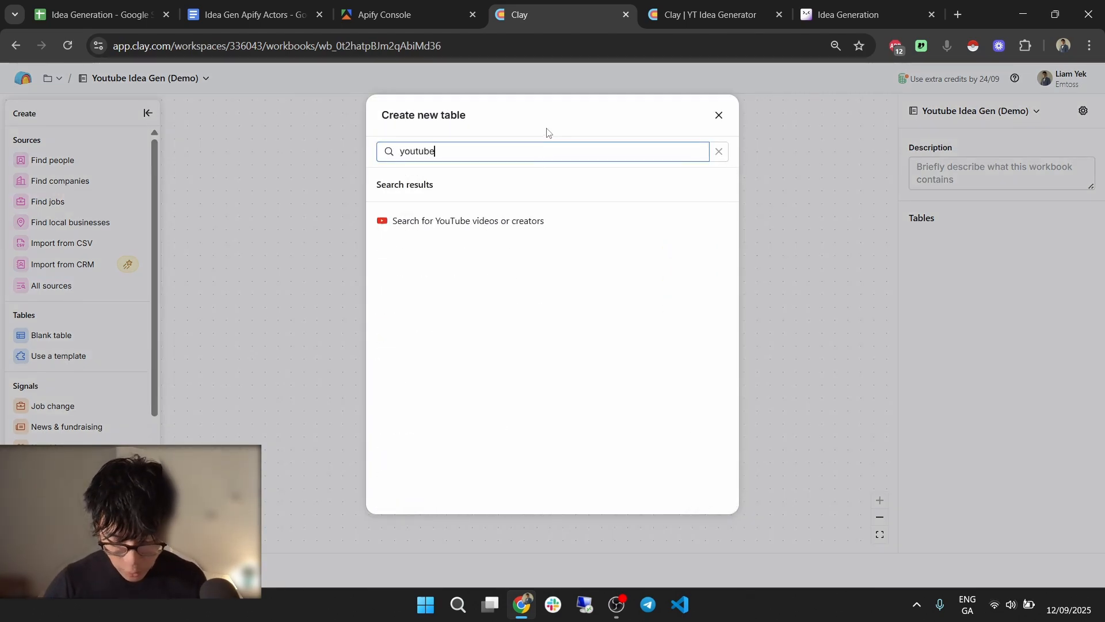
{"action": "left_click", "coordinate": [557, 226]}
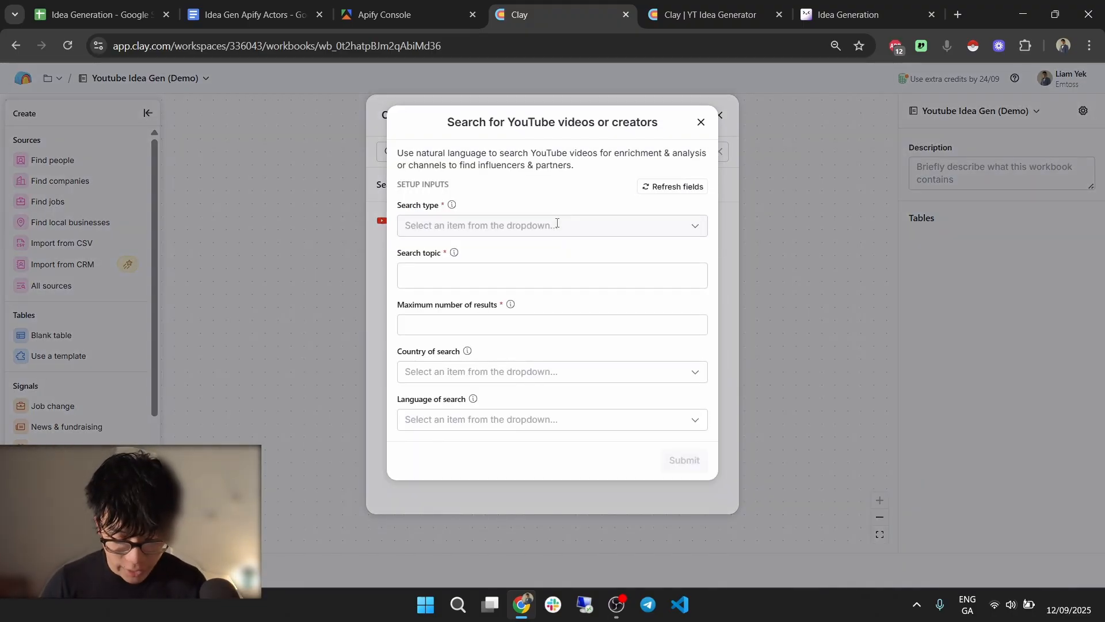
Set the search type to Channels, topic Dropshipping, with 300 maximum results.
{"action": "left_click", "coordinate": [557, 225]}
{"action": "left_click", "coordinate": [551, 278]}
{"action": "left_click", "coordinate": [551, 273]}
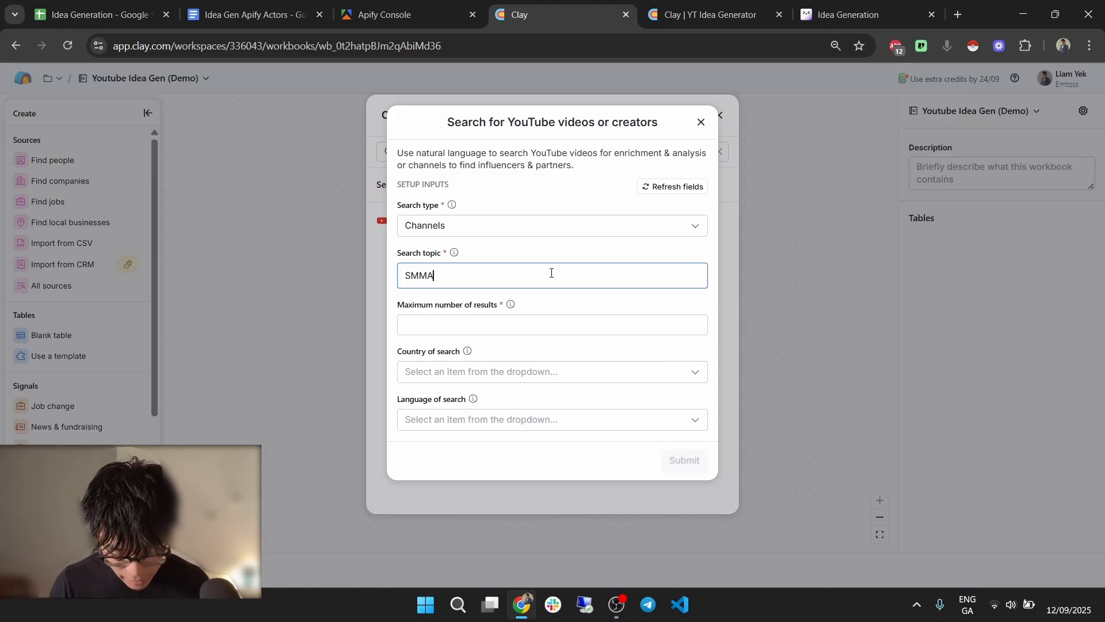
{"action": "key", "text": "BackSpace"}
{"action": "key", "text": "BackSpace"}
{"action": "key", "text": "BackSpace"}
{"action": "key", "text": "BackSpace"}
{"action": "type", "text": "Dropshiop"}
{"action": "type", "text": "ppin"}
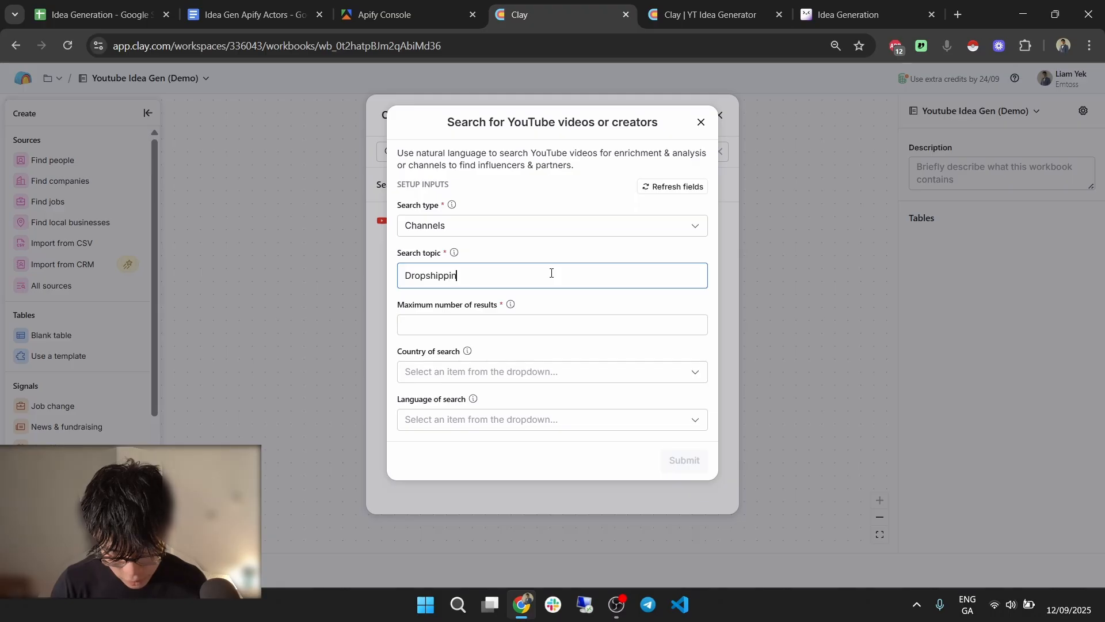
{"action": "type", "text": "g"}
{"action": "left_click", "coordinate": [560, 323]}
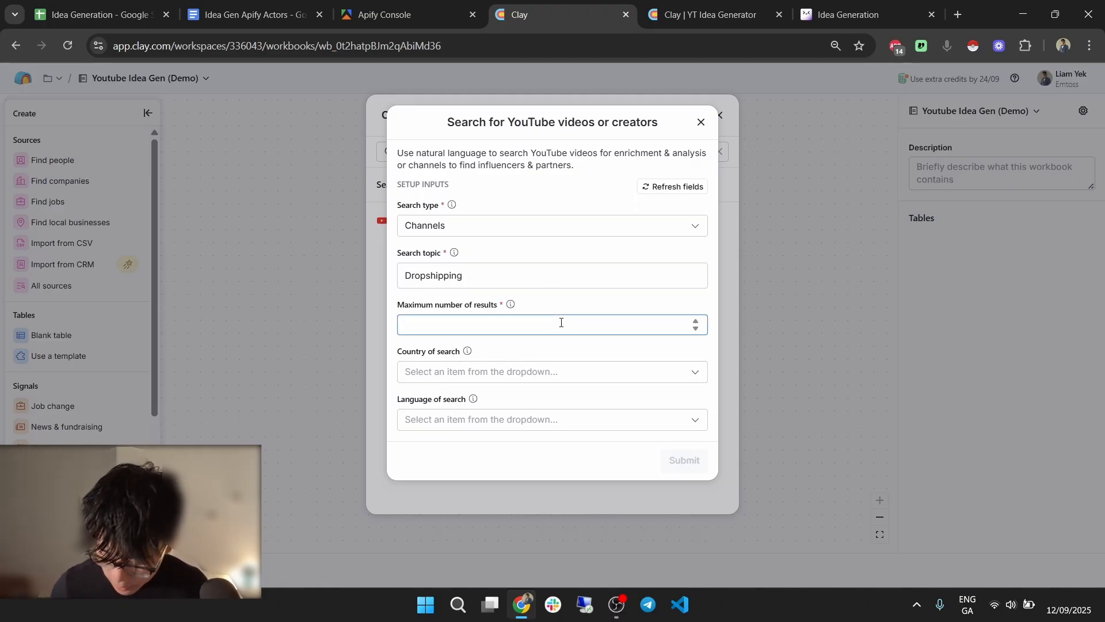
{"action": "type", "text": "300"}
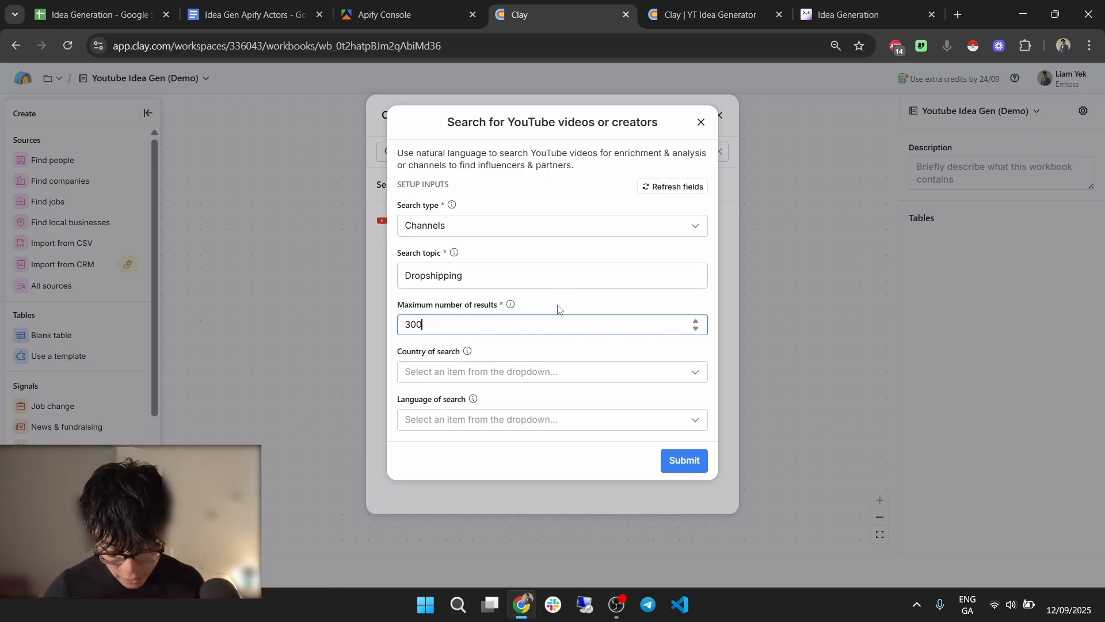
Set country to United States and language to English, then submit to create the table.
{"action": "left_click", "coordinate": [565, 369]}
{"action": "type", "text": "unite"}
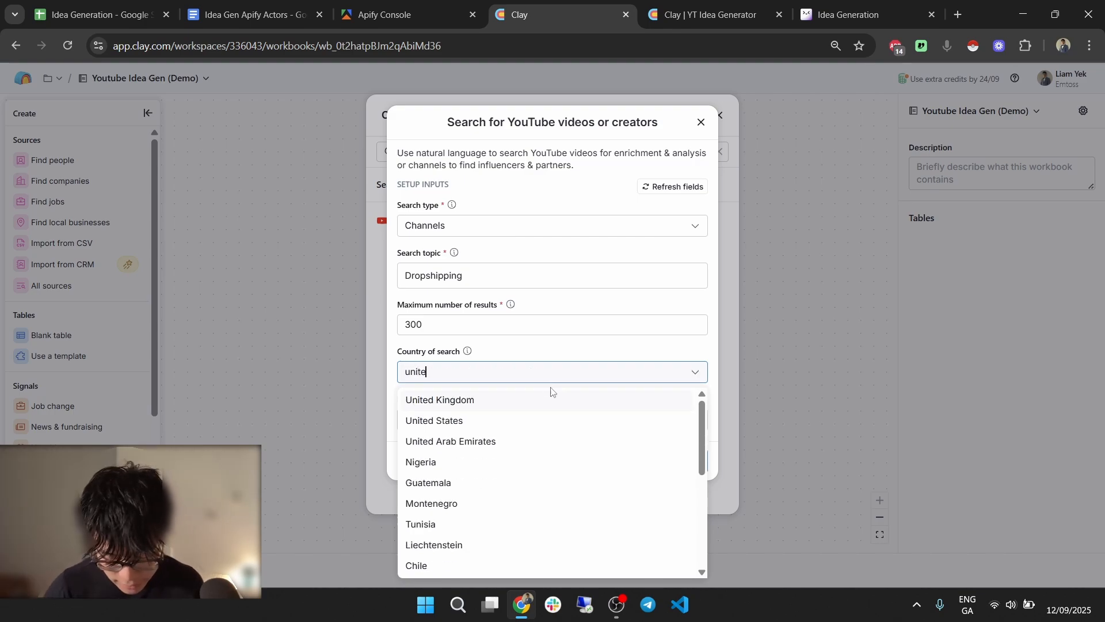
{"action": "left_click", "coordinate": [569, 422]}
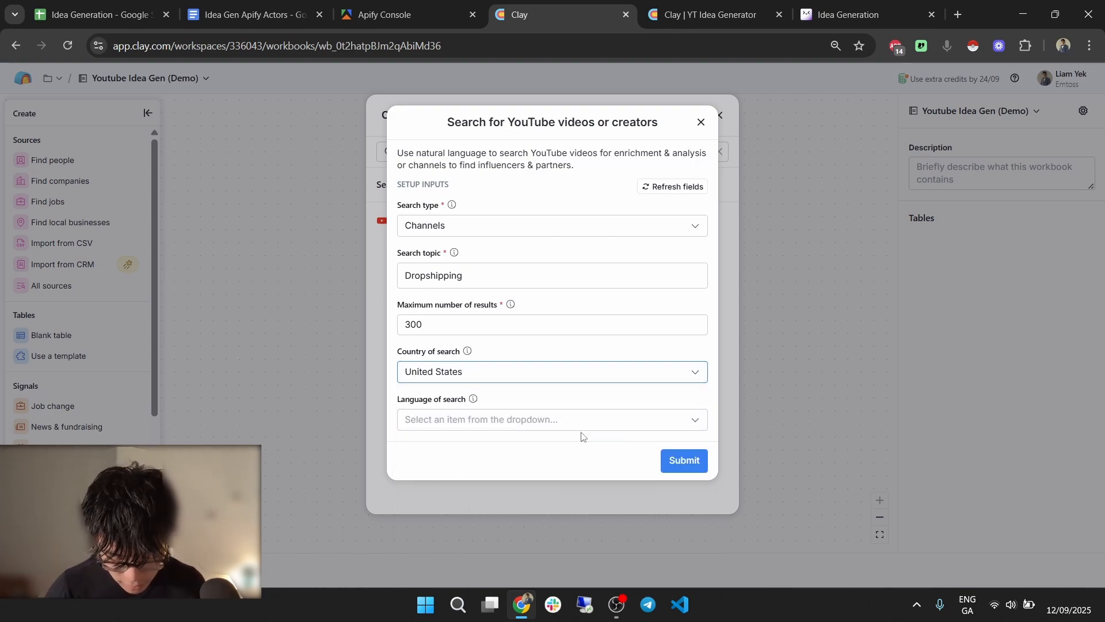
{"action": "left_click", "coordinate": [583, 426]}
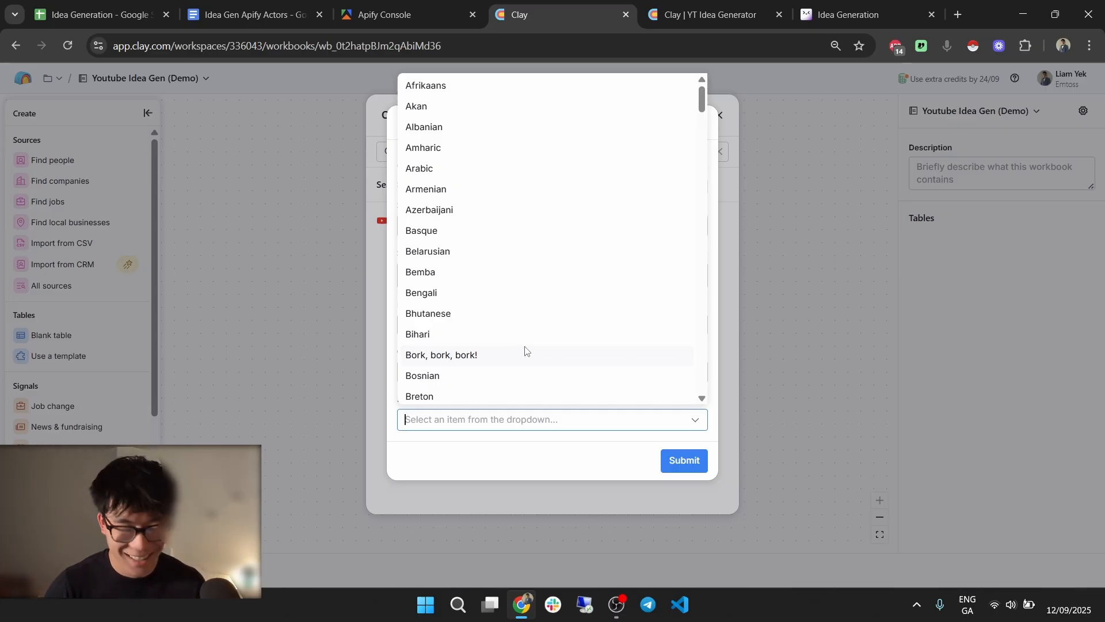
{"action": "type", "text": "eng"}
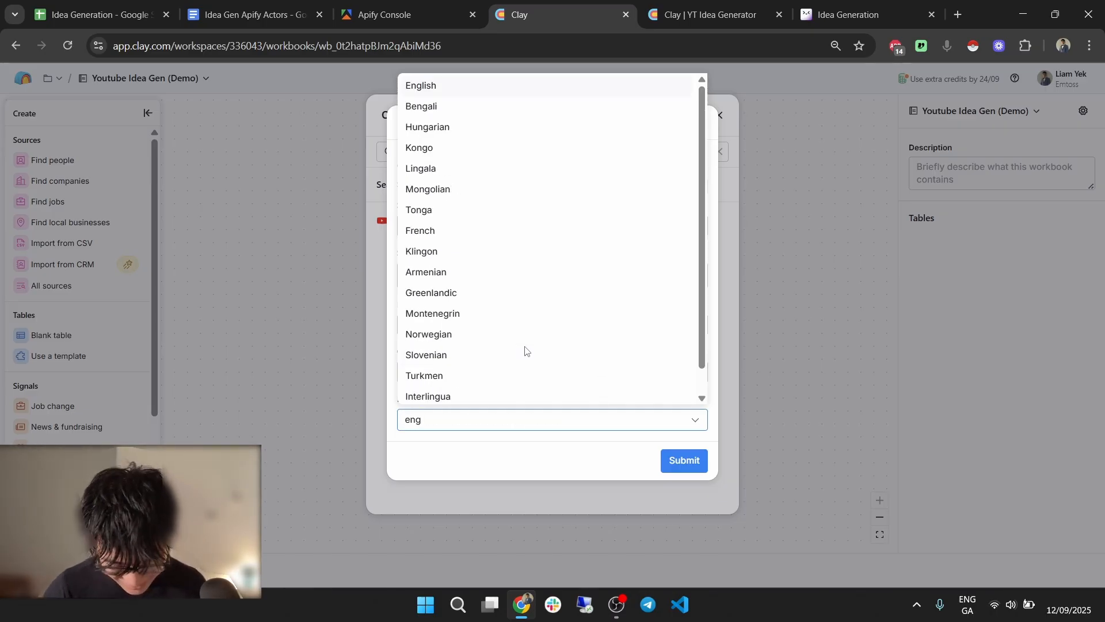
{"action": "left_click", "coordinate": [525, 83]}
{"action": "left_click", "coordinate": [693, 461]}
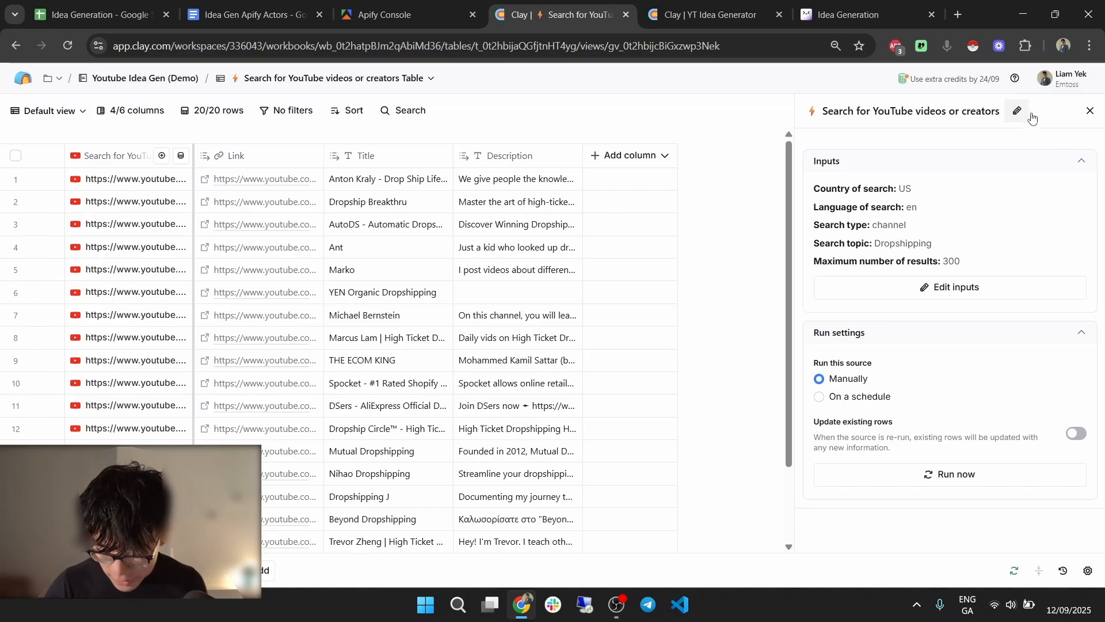
Close the source panel, let rows load, and open row 14's Nihao Dropshipping result details.
{"action": "left_click", "coordinate": [1086, 114]}
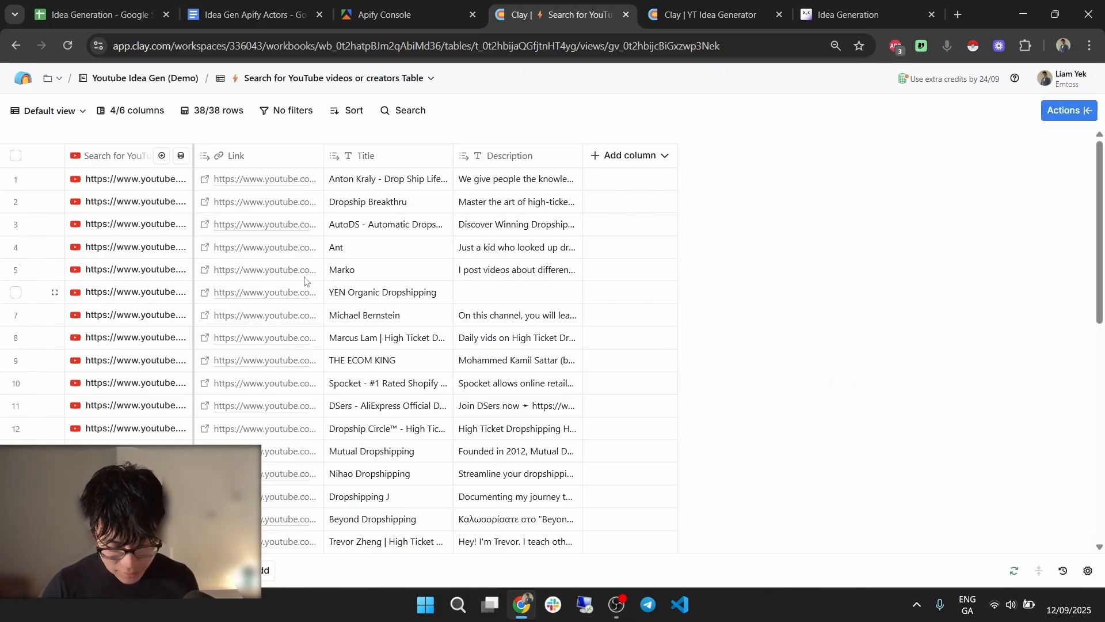
{"action": "scroll", "coordinate": [515, 276], "scroll_direction": "down", "scroll_amount": 3}
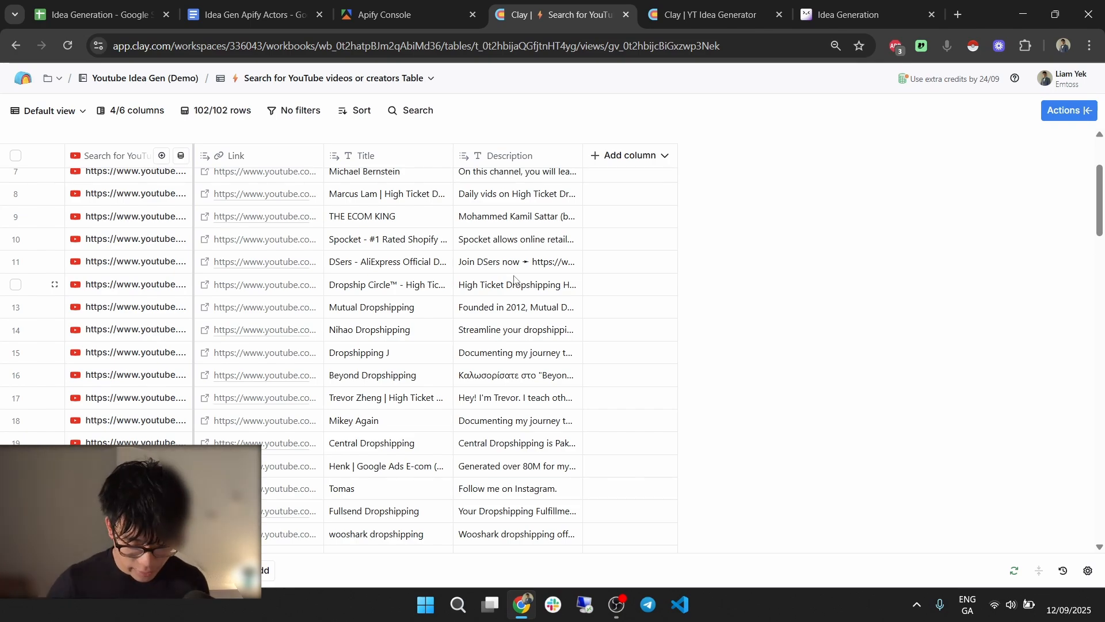
{"action": "left_click", "coordinate": [127, 327]}
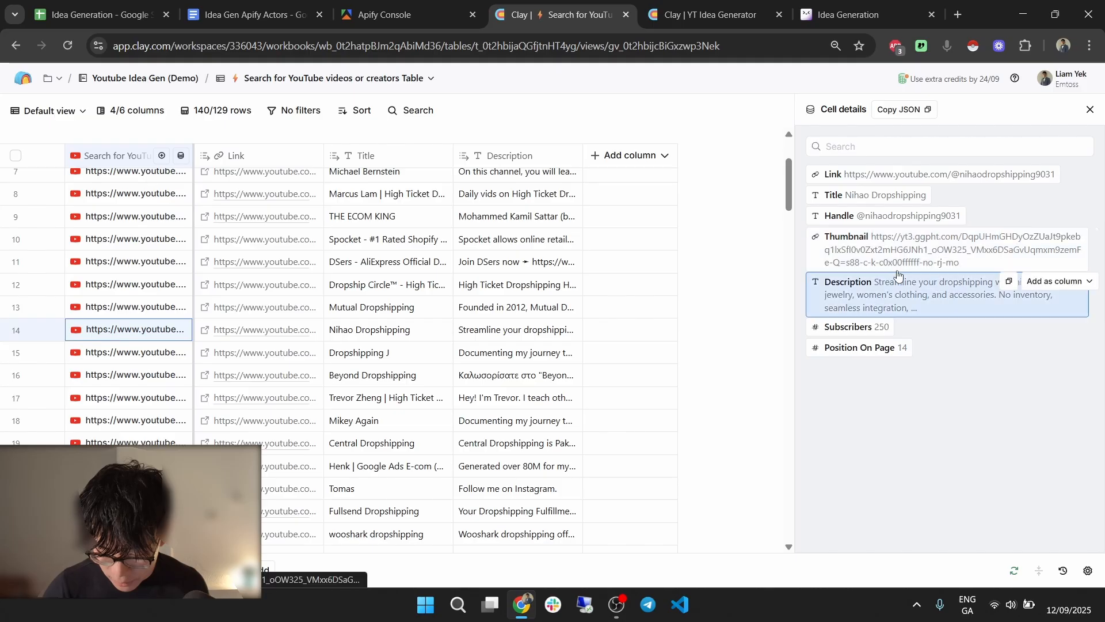
Add Subscribers and Position On Page as new table columns from the result details.
{"action": "left_click", "coordinate": [1082, 326]}
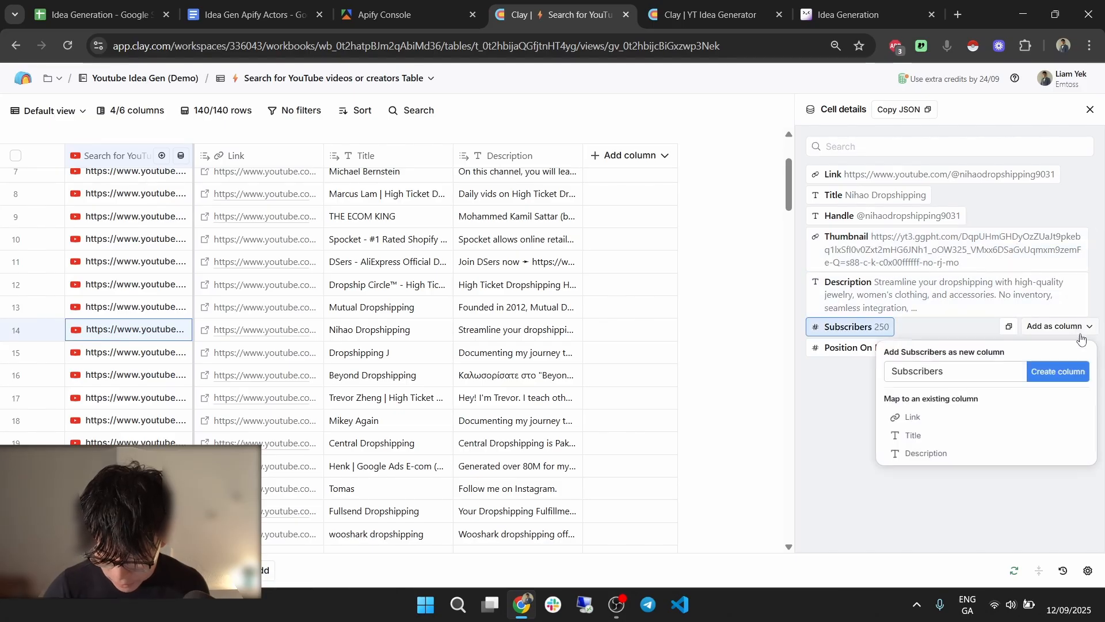
{"action": "left_click", "coordinate": [1075, 372]}
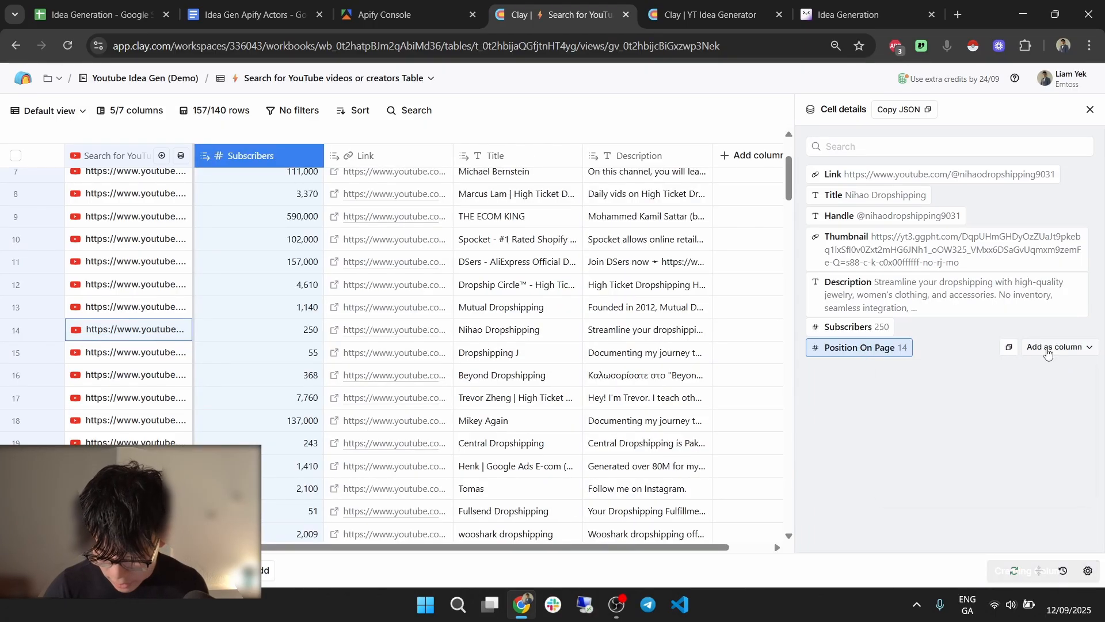
{"action": "left_click", "coordinate": [1056, 346]}
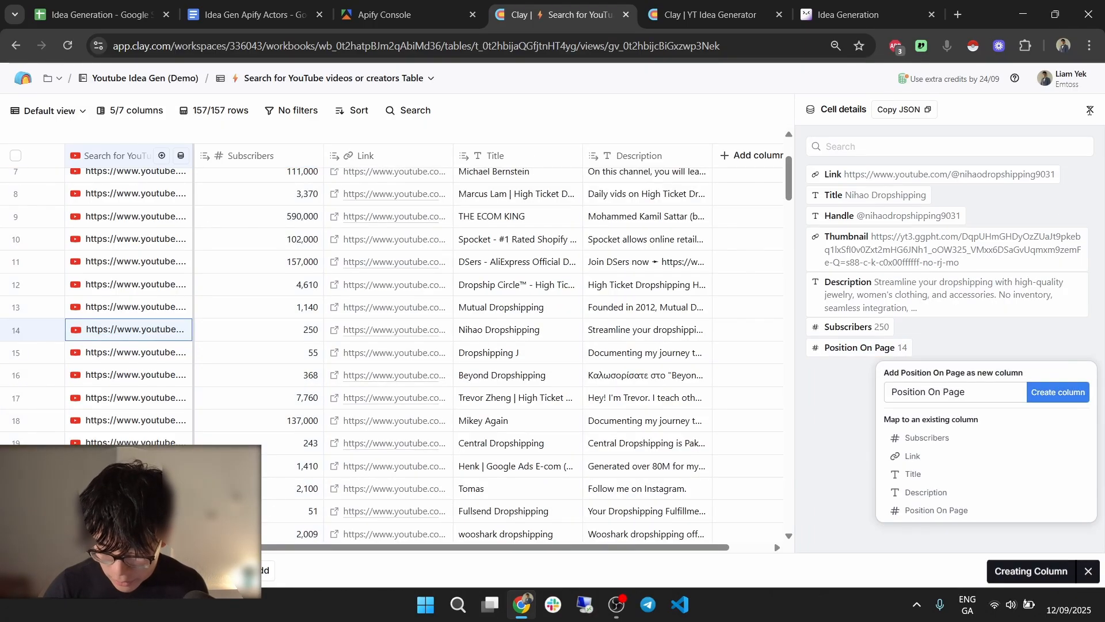
Close the details panel and move the Subscribers column to sit after Description.
{"action": "left_click", "coordinate": [1091, 111]}
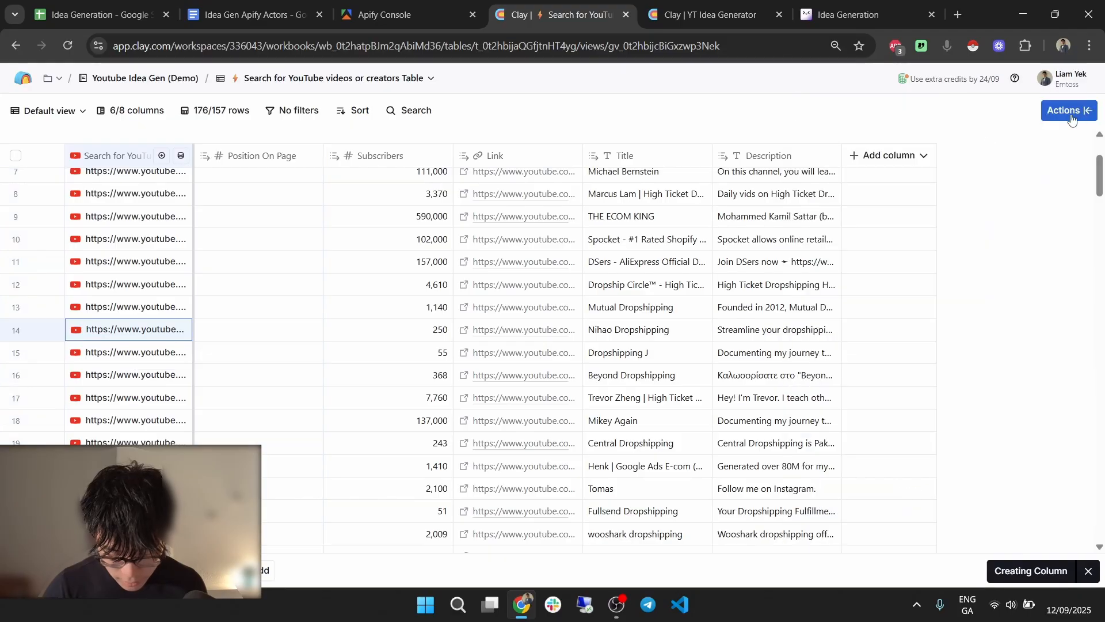
{"action": "left_click_drag", "start_coordinate": [430, 219], "coordinate": [423, 259]}
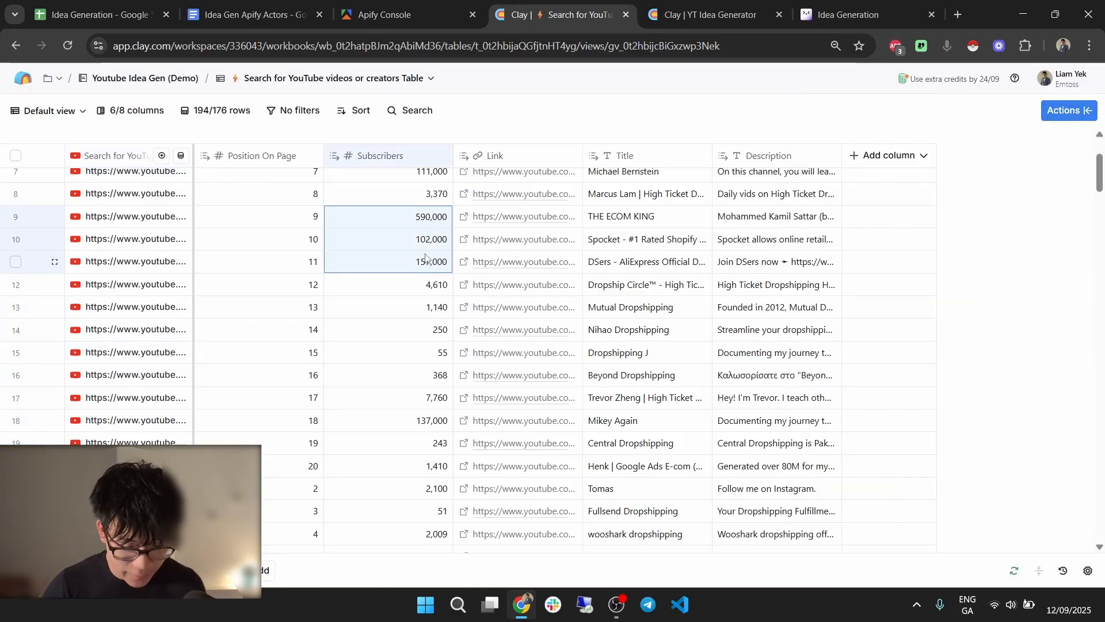
{"action": "left_click", "coordinate": [426, 238]}
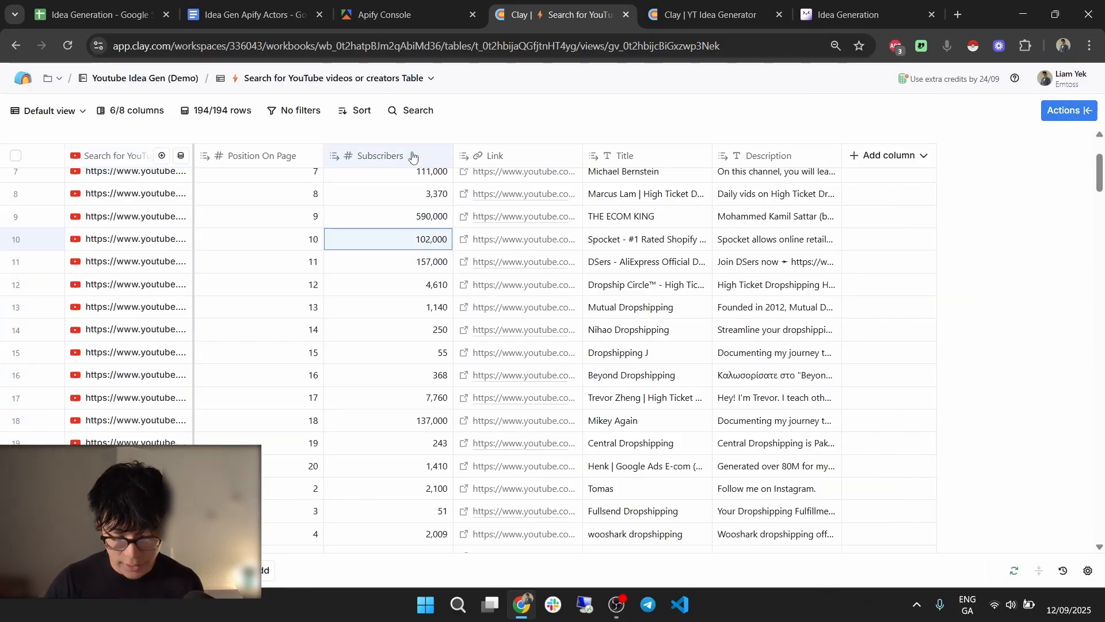
{"action": "scroll", "coordinate": [838, 156], "scroll_direction": "up", "scroll_amount": 1}
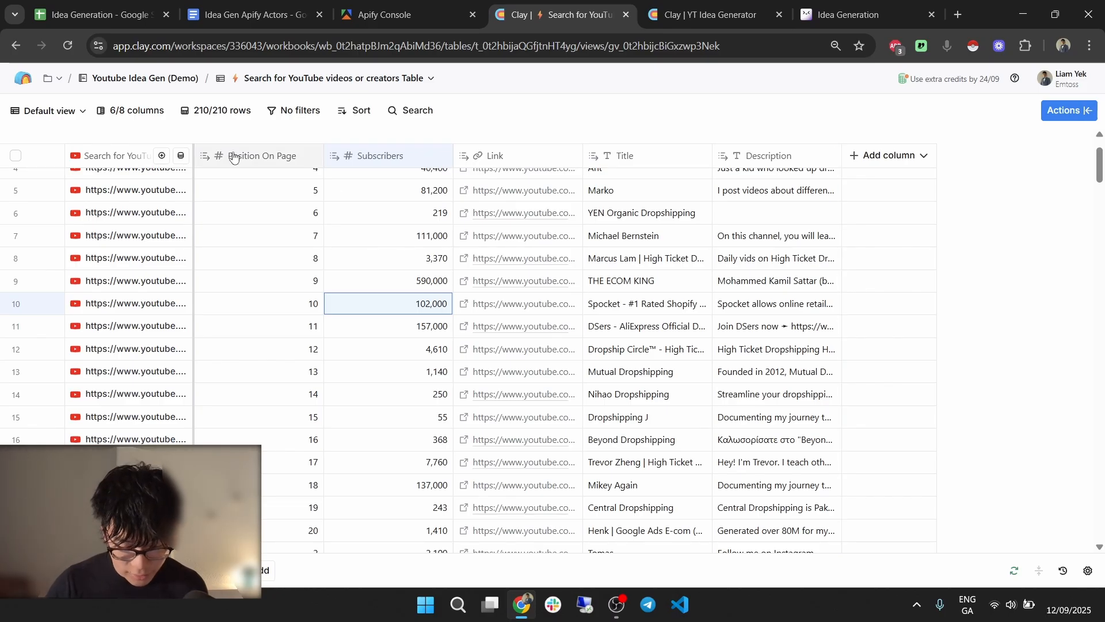
{"action": "left_click_drag", "start_coordinate": [246, 158], "coordinate": [841, 180]}
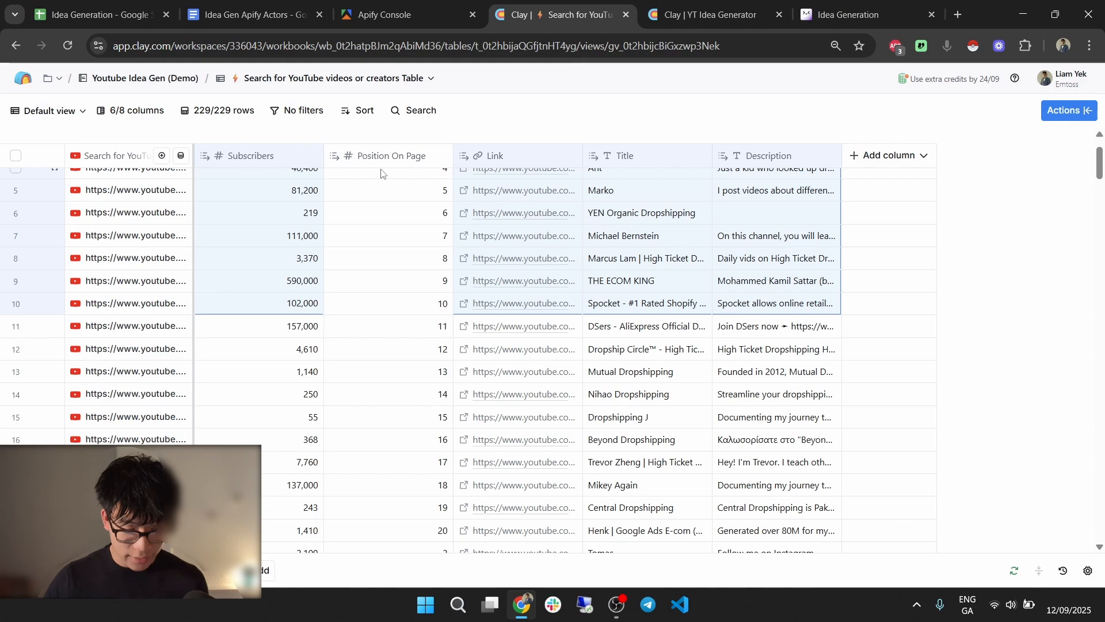
{"action": "left_click_drag", "start_coordinate": [273, 157], "coordinate": [784, 153]}
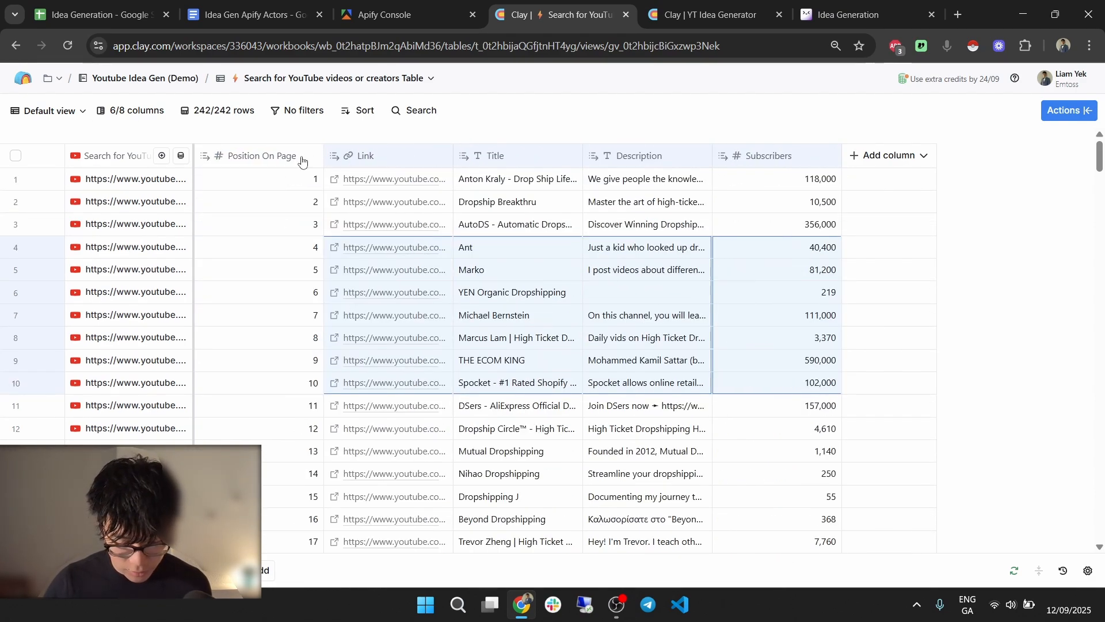
Delete the Position On Page column, then switch to the Apify Console.
{"action": "mouse_move", "coordinate": [271, 159]}
{"action": "left_mouse_down"}
{"action": "mouse_move", "coordinate": [289, 159]}
{"action": "mouse_move", "coordinate": [260, 154]}
{"action": "left_mouse_up"}
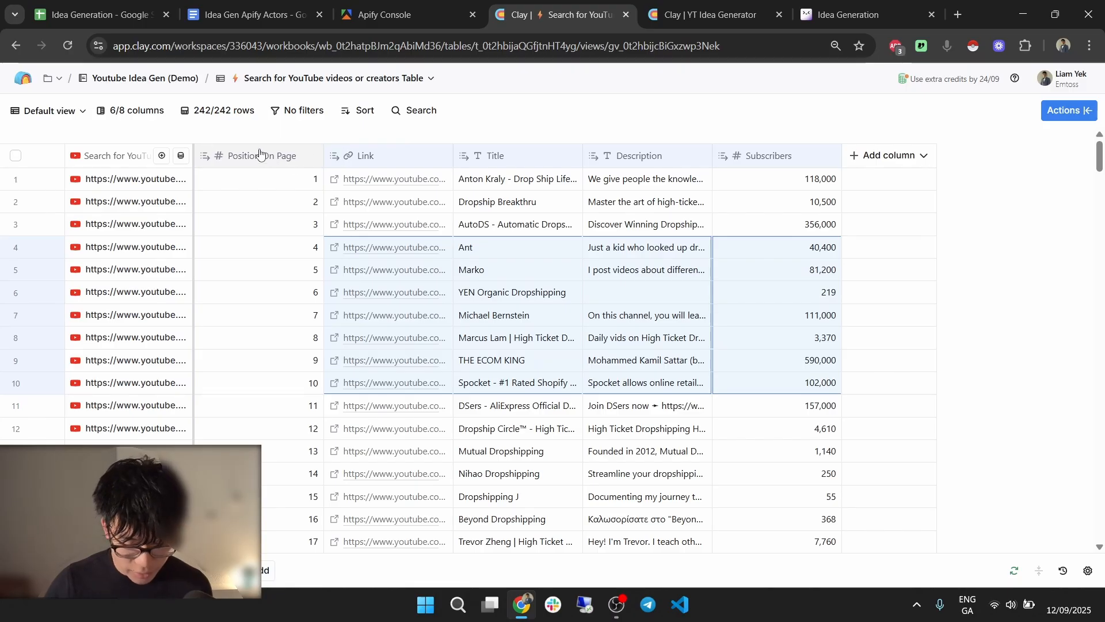
{"action": "left_click", "coordinate": [262, 156]}
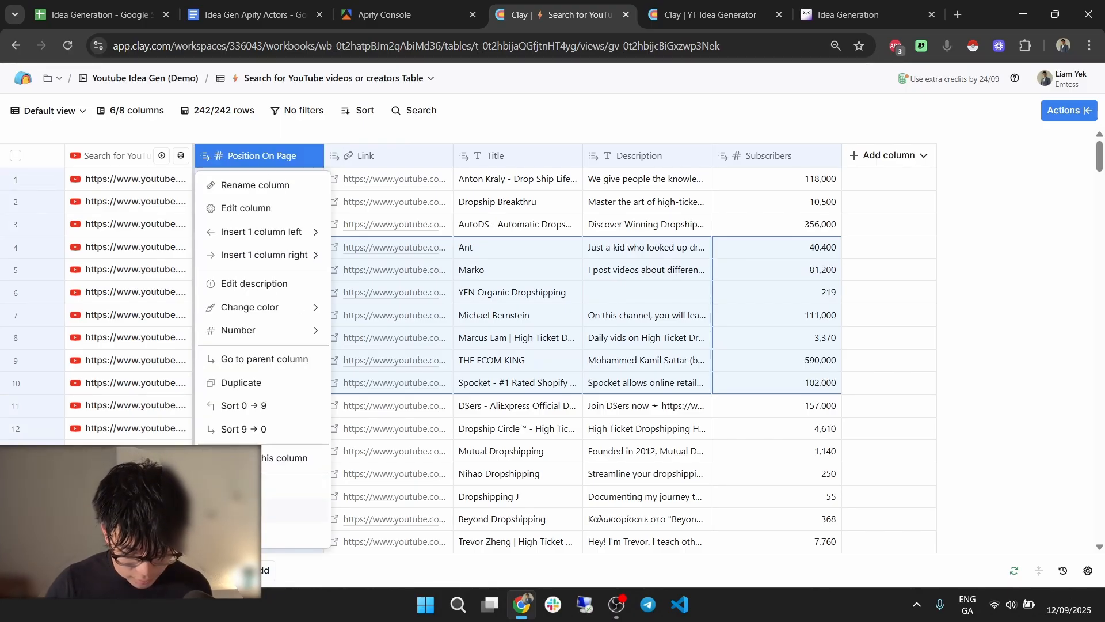
{"action": "left_click", "coordinate": [261, 488]}
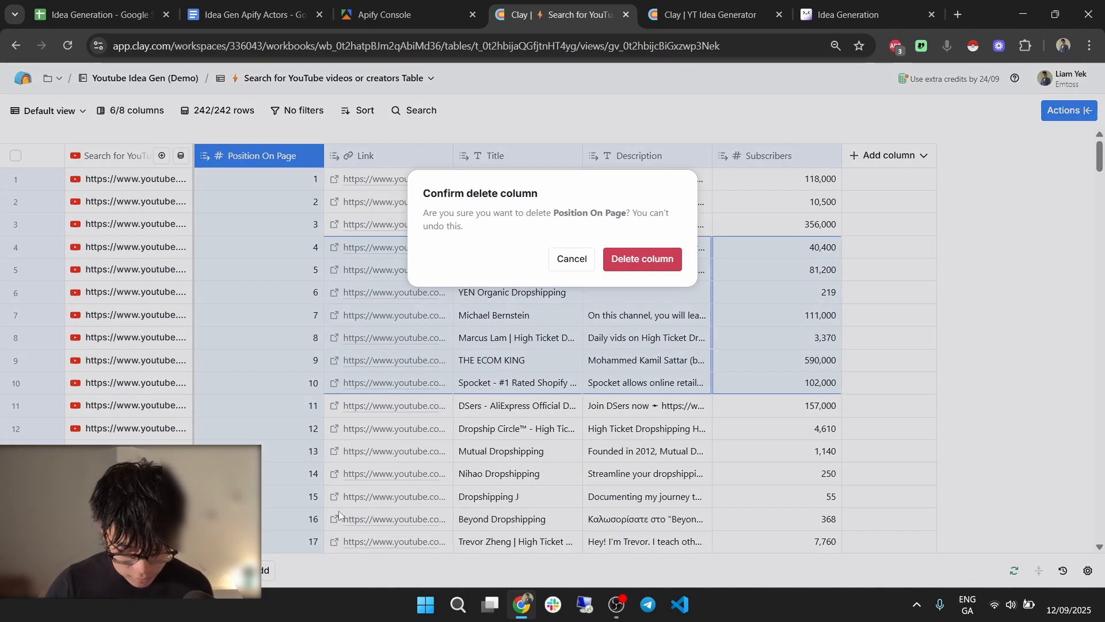
{"action": "left_click", "coordinate": [647, 259]}
{"action": "left_click", "coordinate": [441, 4]}
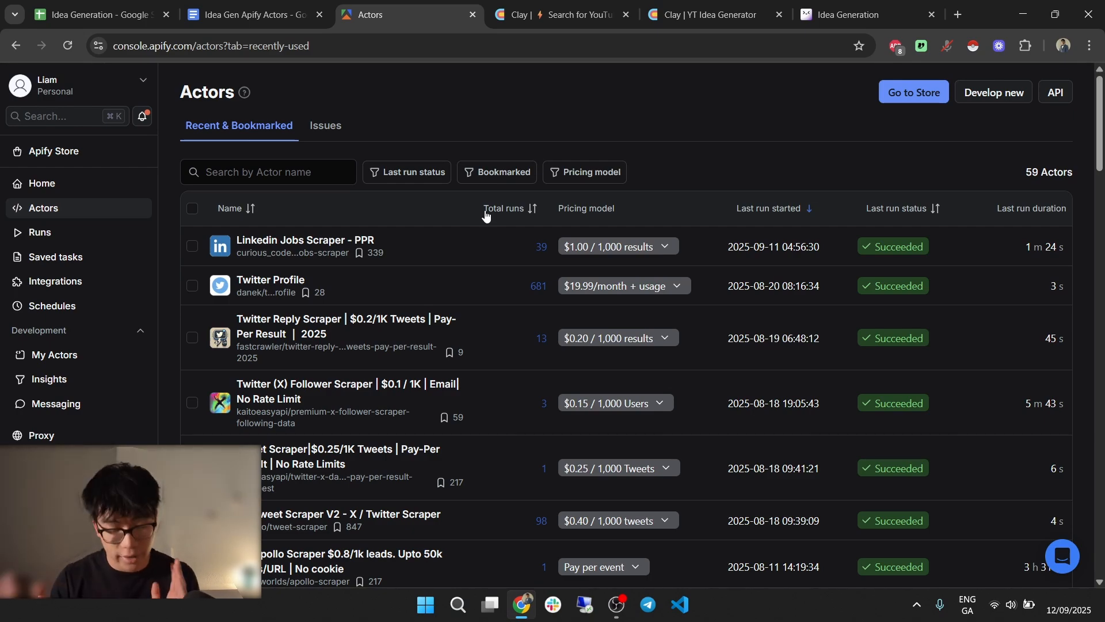
Scroll the recent Apify actors, including the YouTube scrapers, then open the Idea Gen Apify Actors doc.
{"action": "scroll", "coordinate": [562, 353], "scroll_direction": "down", "scroll_amount": 5}
{"action": "scroll", "coordinate": [455, 276], "scroll_direction": "down", "scroll_amount": 3}
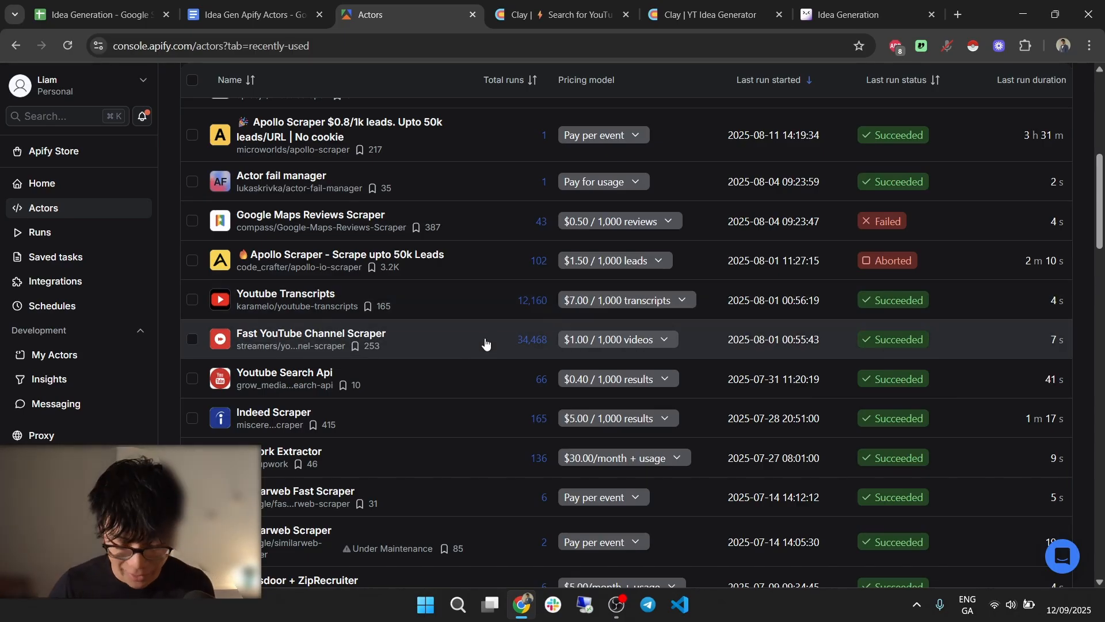
{"action": "left_click", "coordinate": [244, 8]}
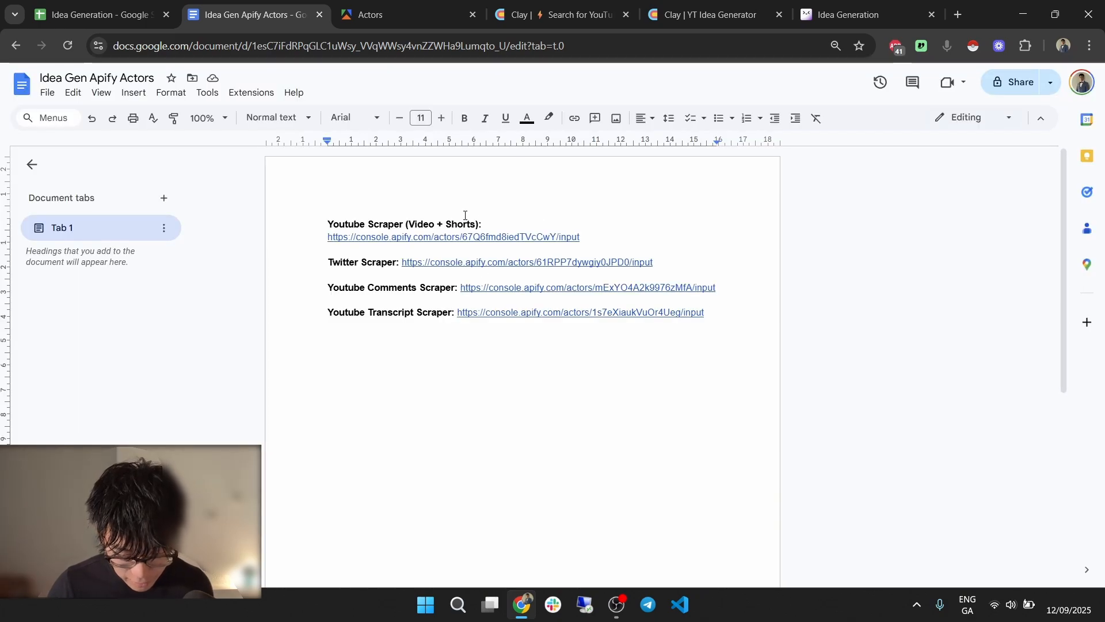
Open the YouTube Scraper (Video + Shorts) link from the doc in a new Apify tab.
{"action": "left_click_drag", "start_coordinate": [323, 220], "coordinate": [735, 313]}
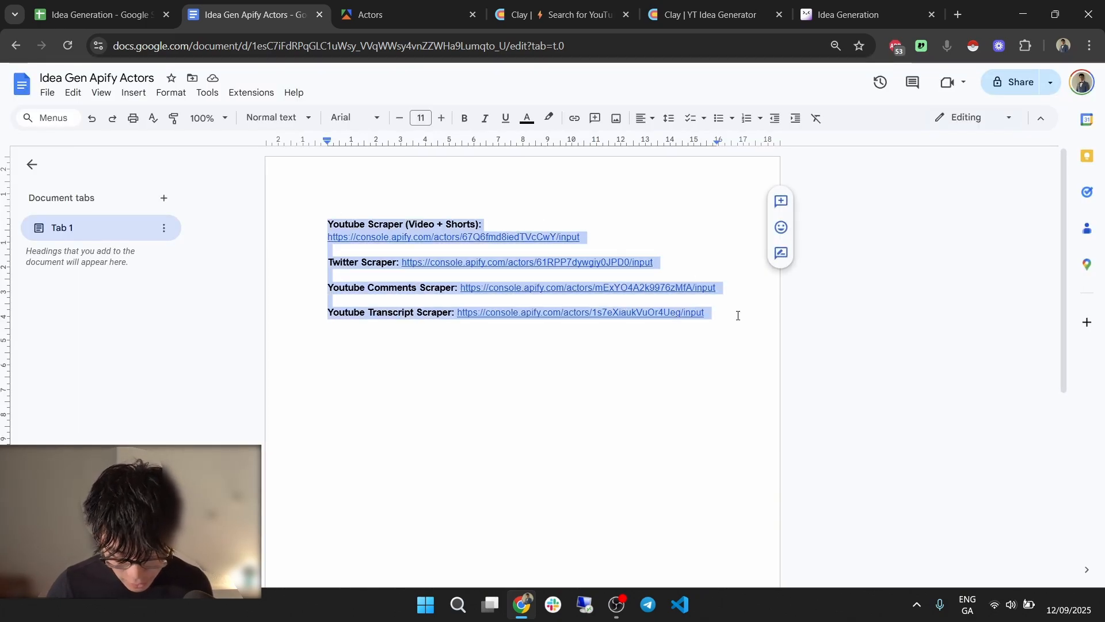
{"action": "left_click", "coordinate": [738, 315]}
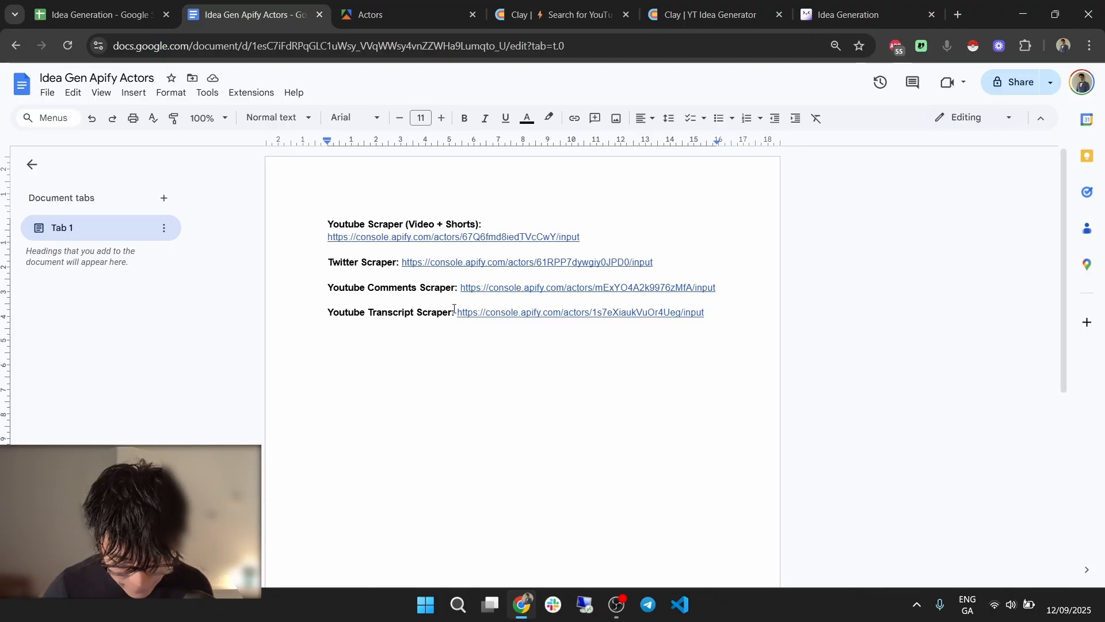
{"action": "left_click", "coordinate": [391, 239]}
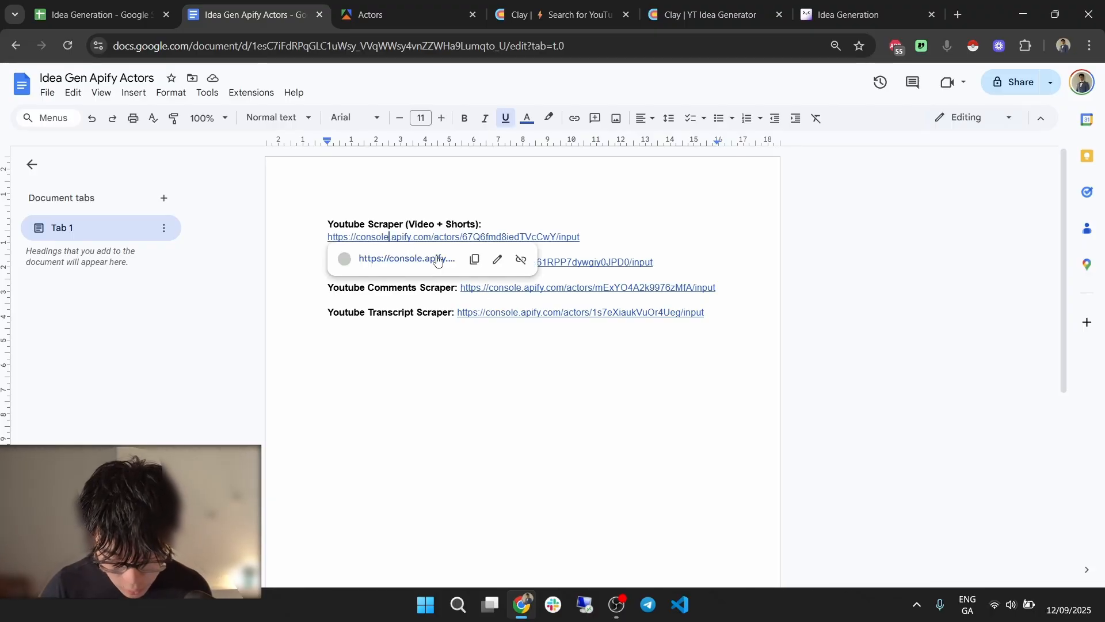
{"action": "left_click", "coordinate": [429, 261]}
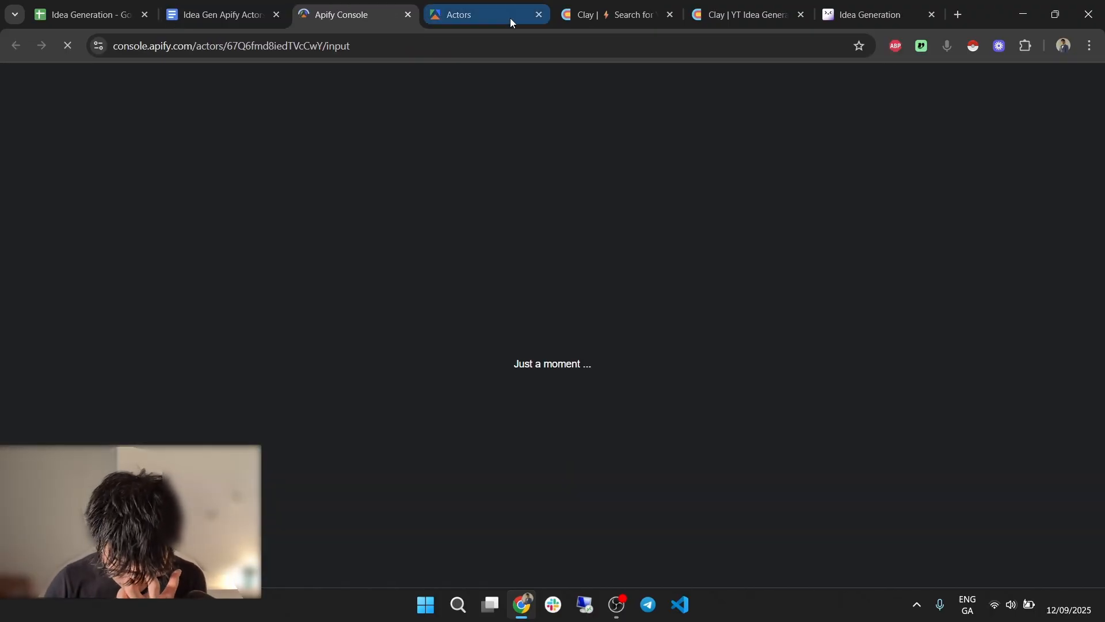
Check the new Fast YouTube Channel Scraper page, then switch to Clay's YT Idea Generator table.
{"action": "left_click_drag", "start_coordinate": [510, 18], "coordinate": [442, 3]}
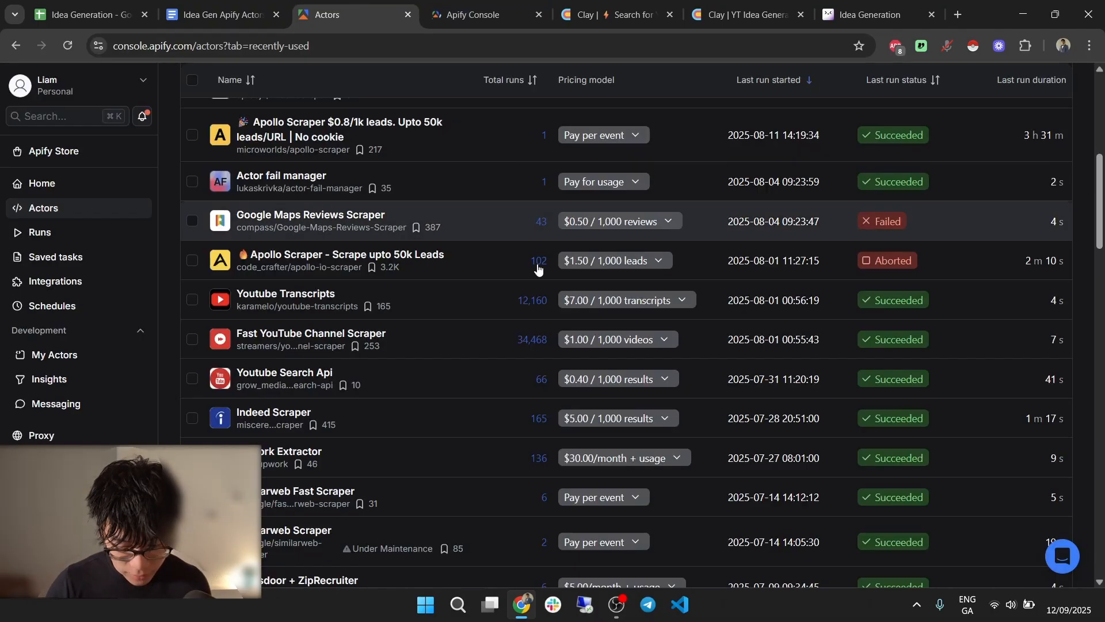
{"action": "left_click", "coordinate": [509, 8]}
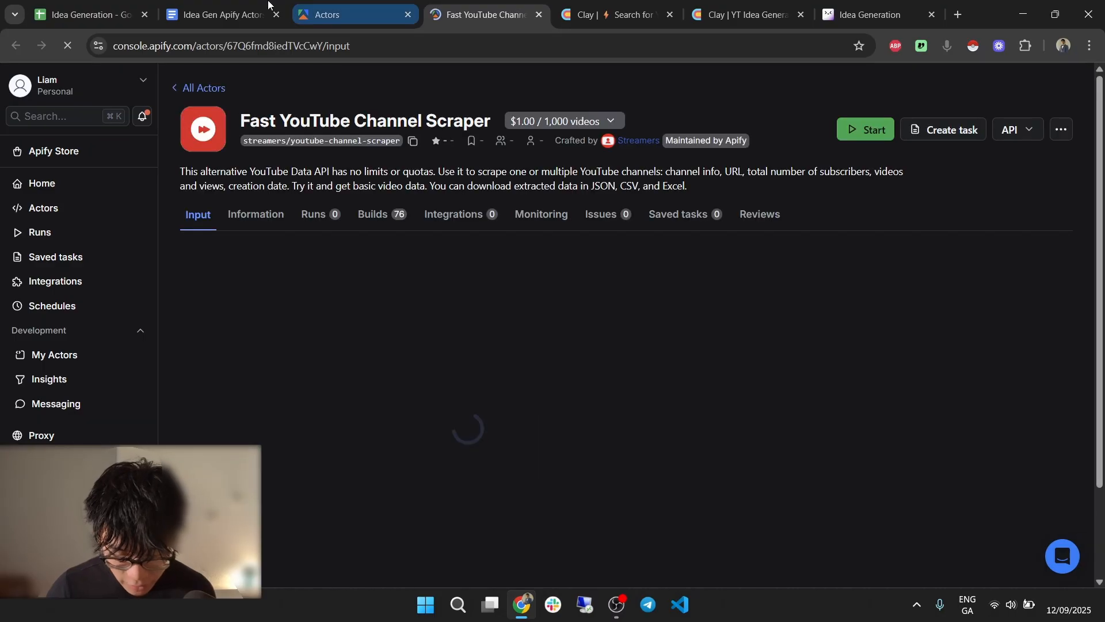
{"action": "left_click", "coordinate": [632, 12]}
{"action": "left_click", "coordinate": [749, 14]}
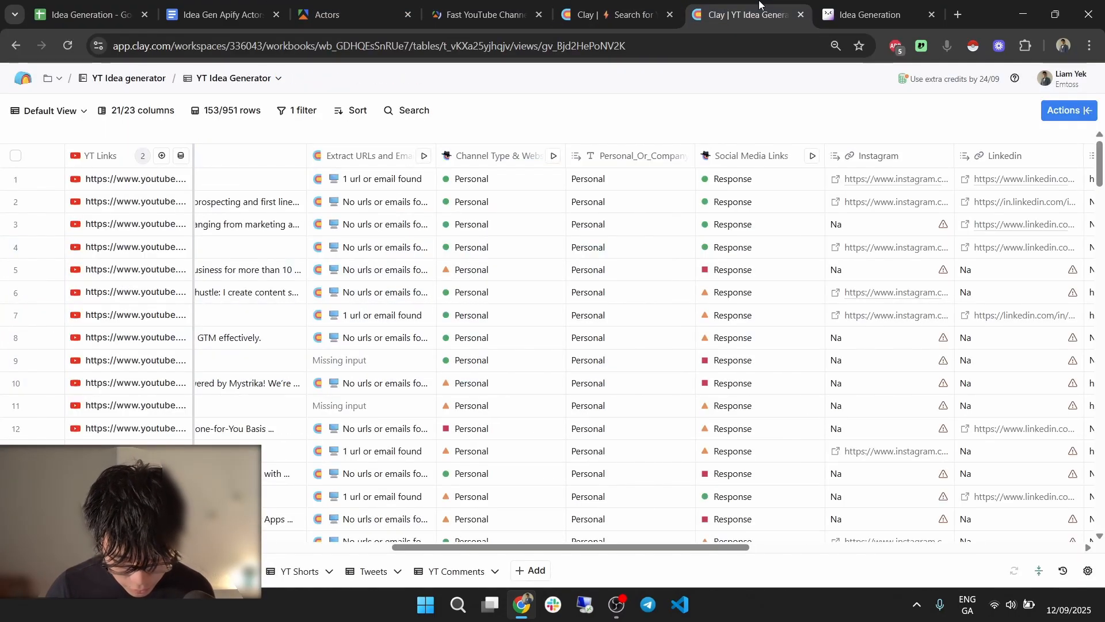
Scroll across the YT Idea Generator's Scrape YT Vids columns and dismiss the group invite notification.
{"action": "scroll", "coordinate": [464, 541], "scroll_direction": "left", "scroll_amount": 2}
{"action": "left_click_drag", "start_coordinate": [463, 537], "coordinate": [284, 532]}
{"action": "left_click_drag", "start_coordinate": [369, 549], "coordinate": [350, 527]}
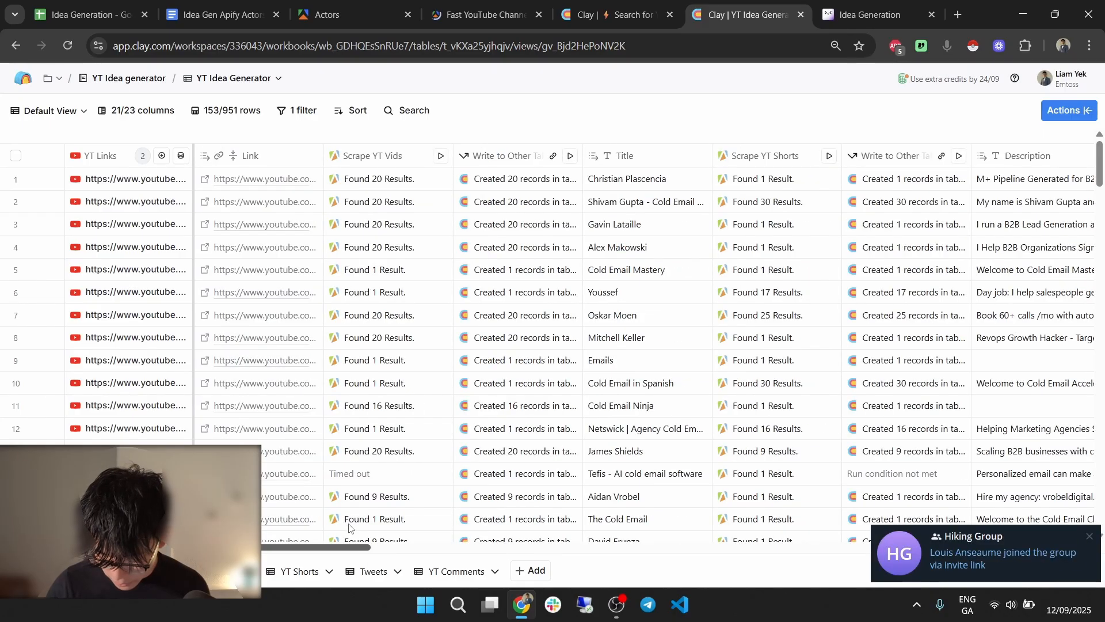
{"action": "left_click", "coordinate": [1088, 538]}
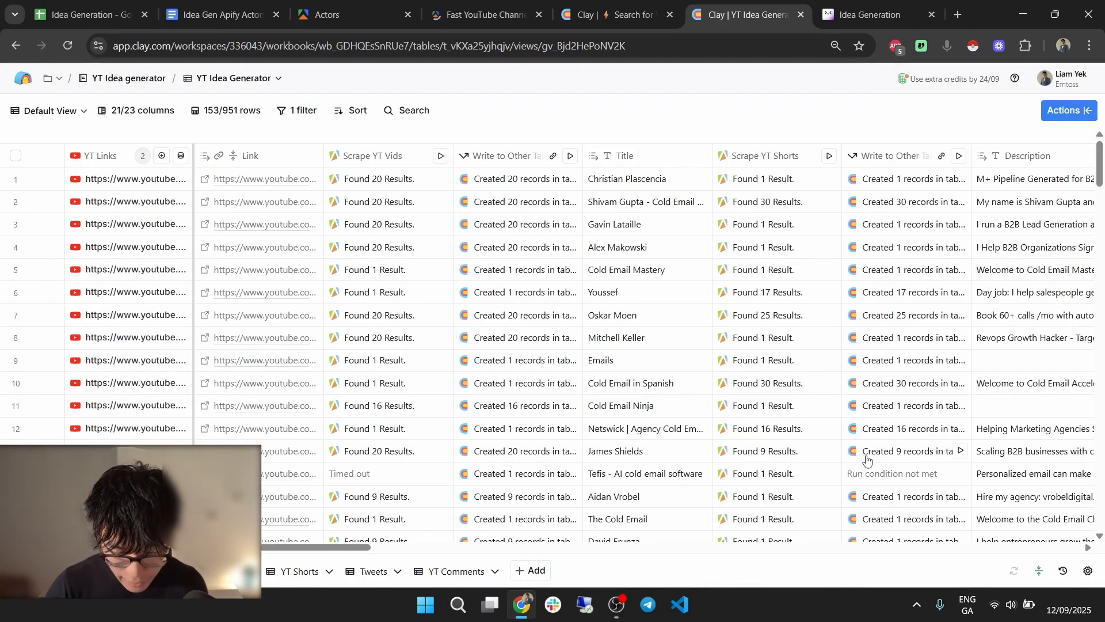
On the Search for YouTube videos table, add an enrichment column and search for 'apify'.
{"action": "left_click", "coordinate": [616, 4]}
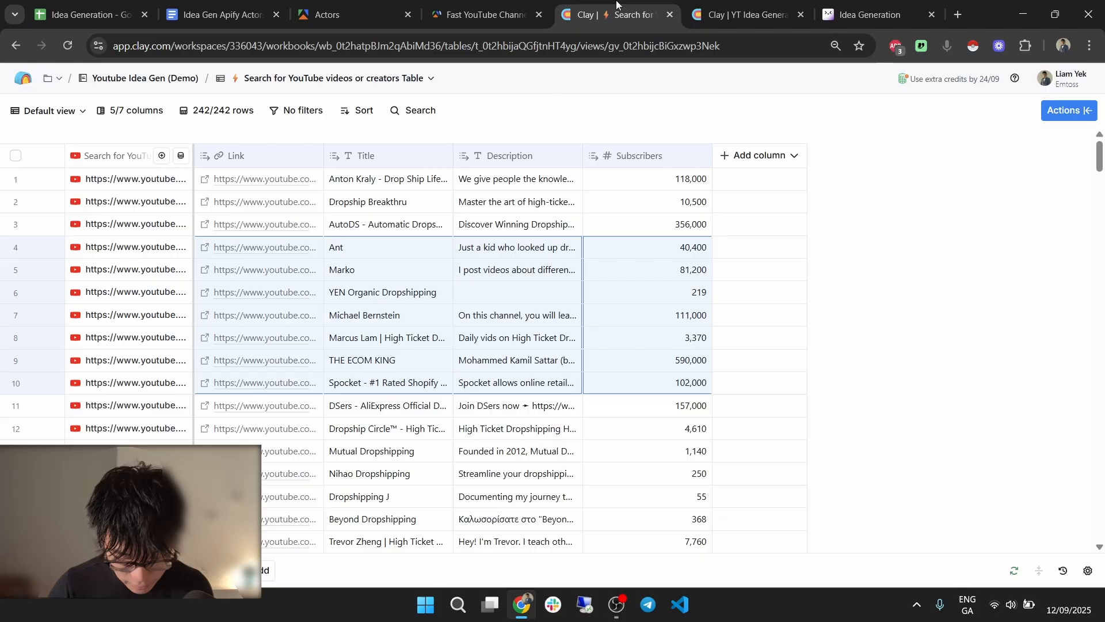
{"action": "left_click", "coordinate": [755, 154]}
{"action": "left_click", "coordinate": [797, 183]}
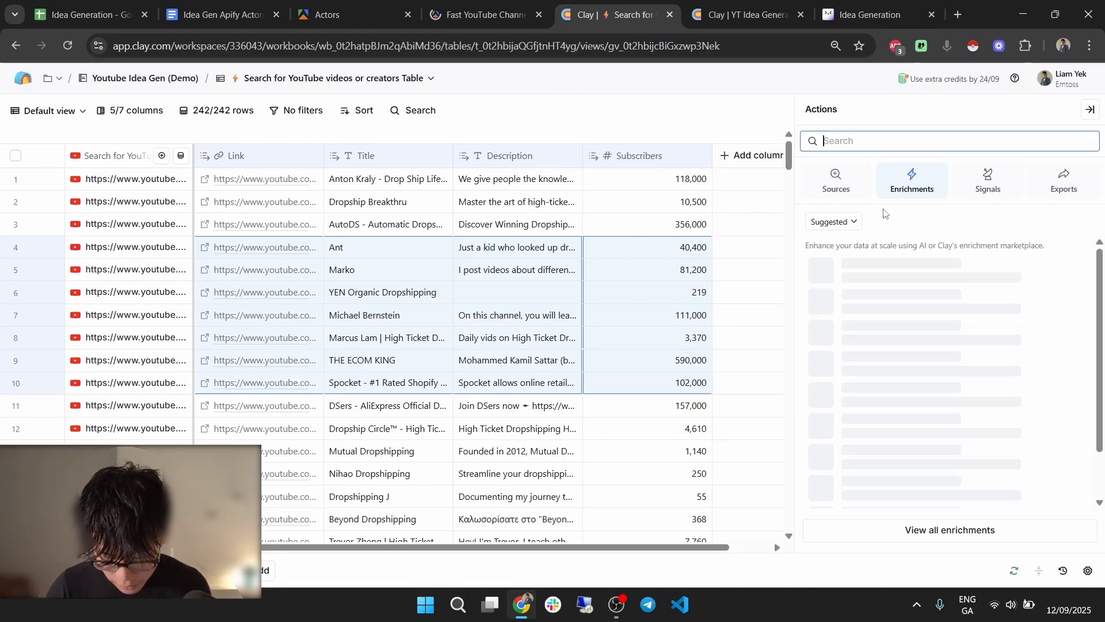
{"action": "type", "text": "apify"}
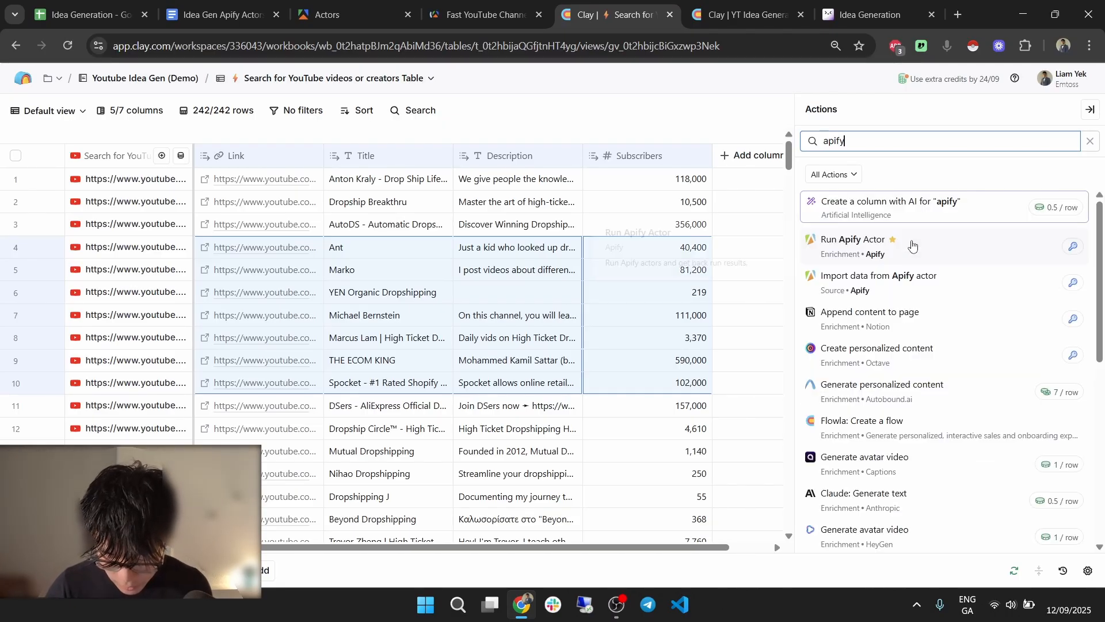
Choose Run Apify Actor and select youtube-channel-scraper by searching 'fast youtube channel'.
{"action": "left_click", "coordinate": [918, 249]}
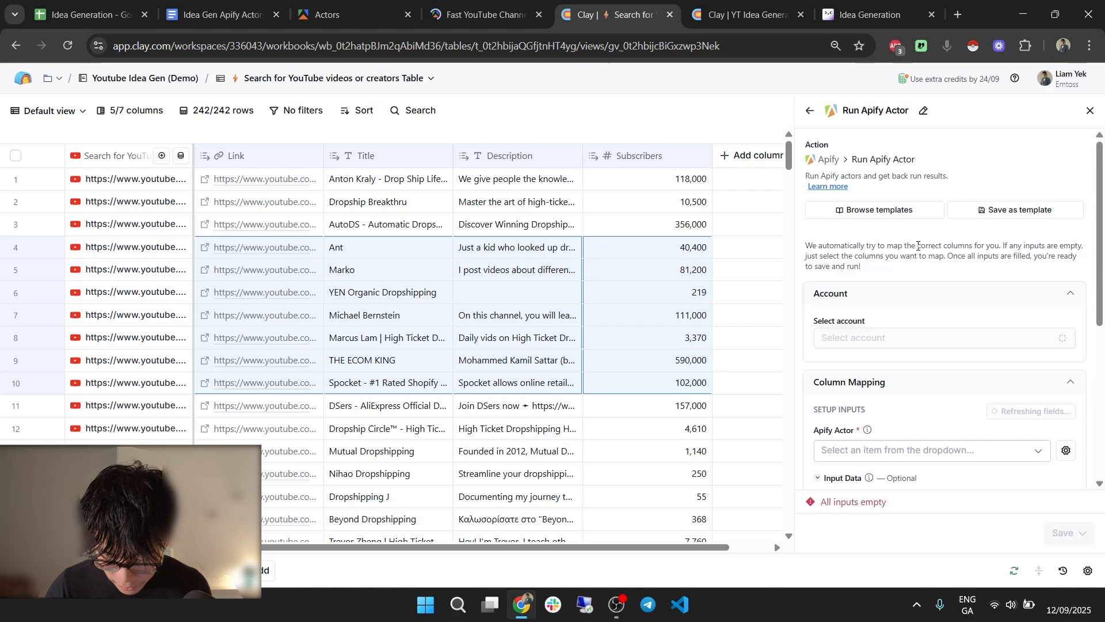
{"action": "scroll", "coordinate": [976, 322], "scroll_direction": "down", "scroll_amount": 3}
{"action": "left_click", "coordinate": [923, 312]}
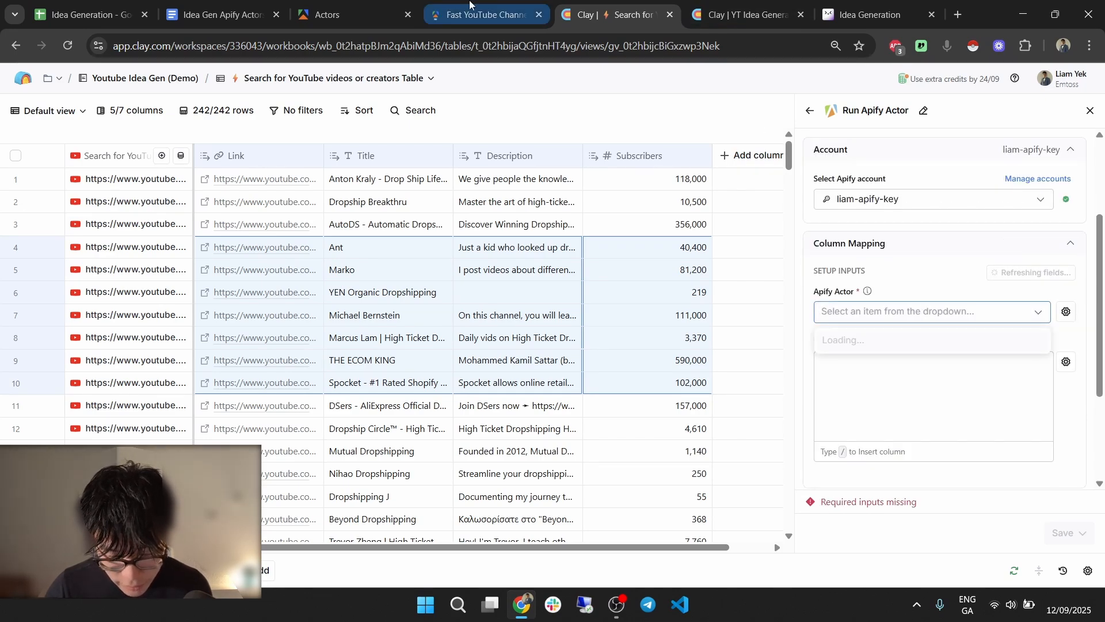
{"action": "left_click", "coordinate": [510, 5]}
{"action": "left_click", "coordinate": [607, 12]}
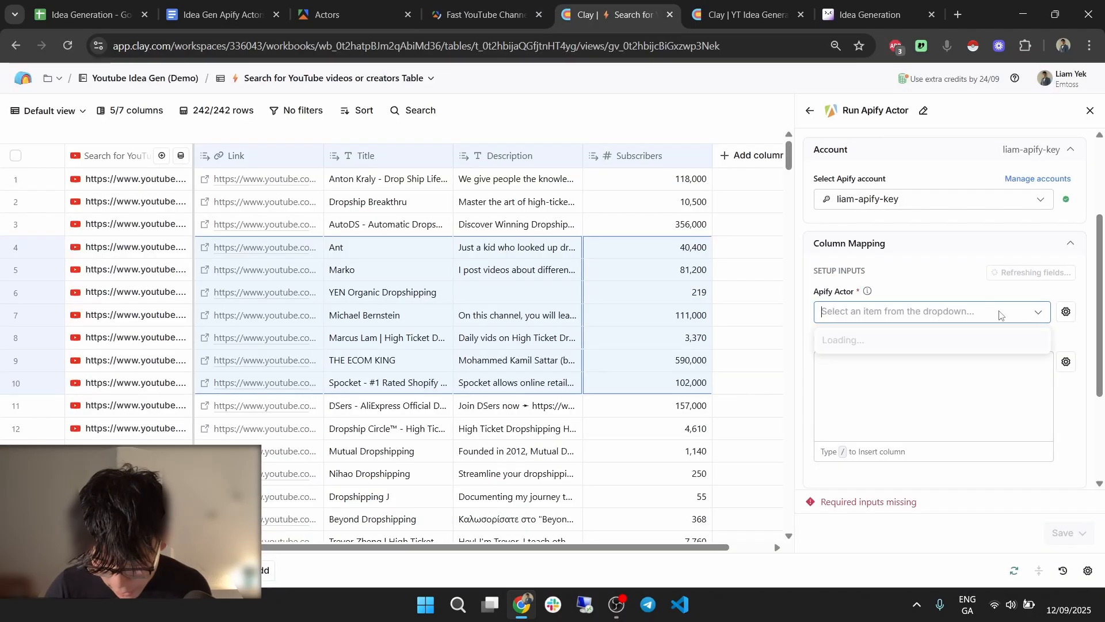
{"action": "type", "text": "fast yout"}
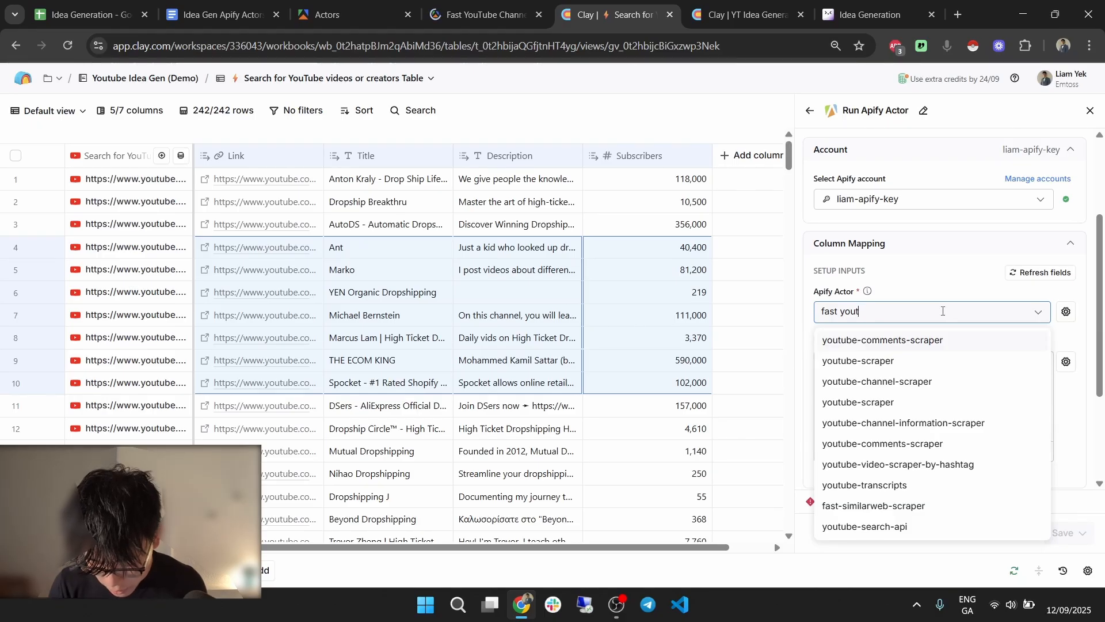
{"action": "type", "text": "ube channel"}
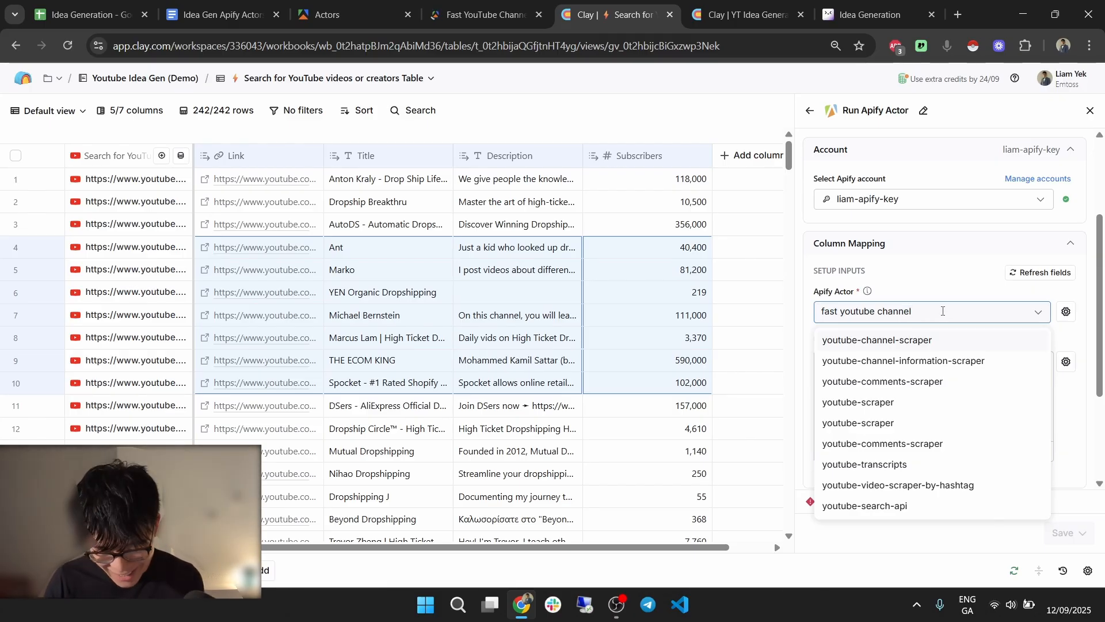
{"action": "left_click", "coordinate": [931, 340]}
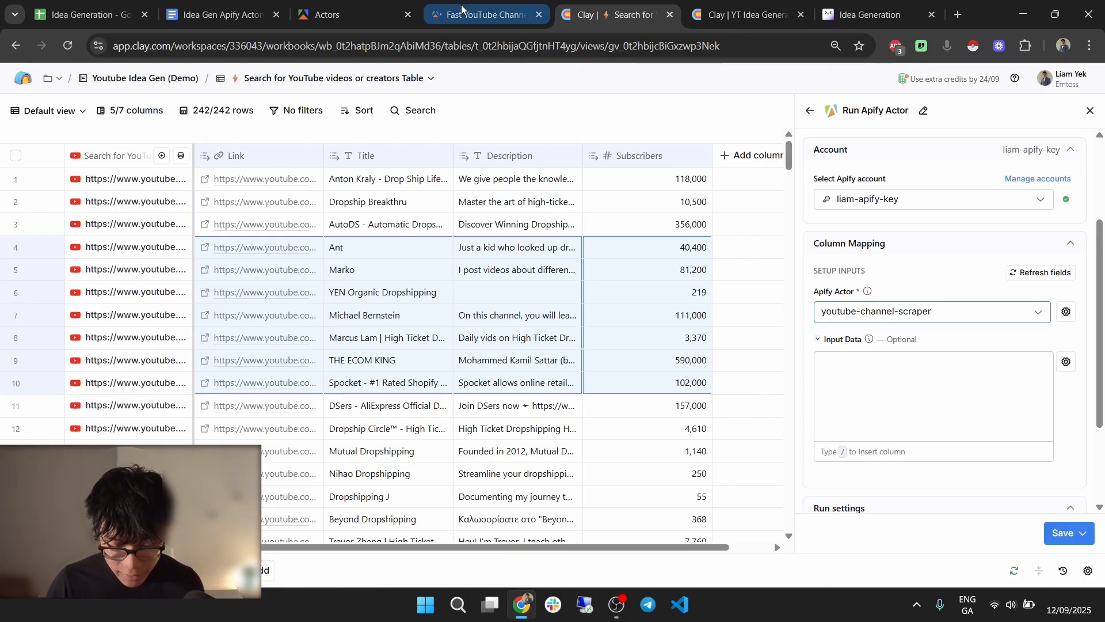
Compare with the Fast YouTube Channel Scraper page, keep that actor, and click into Input Data.
{"action": "left_click", "coordinate": [486, 14]}
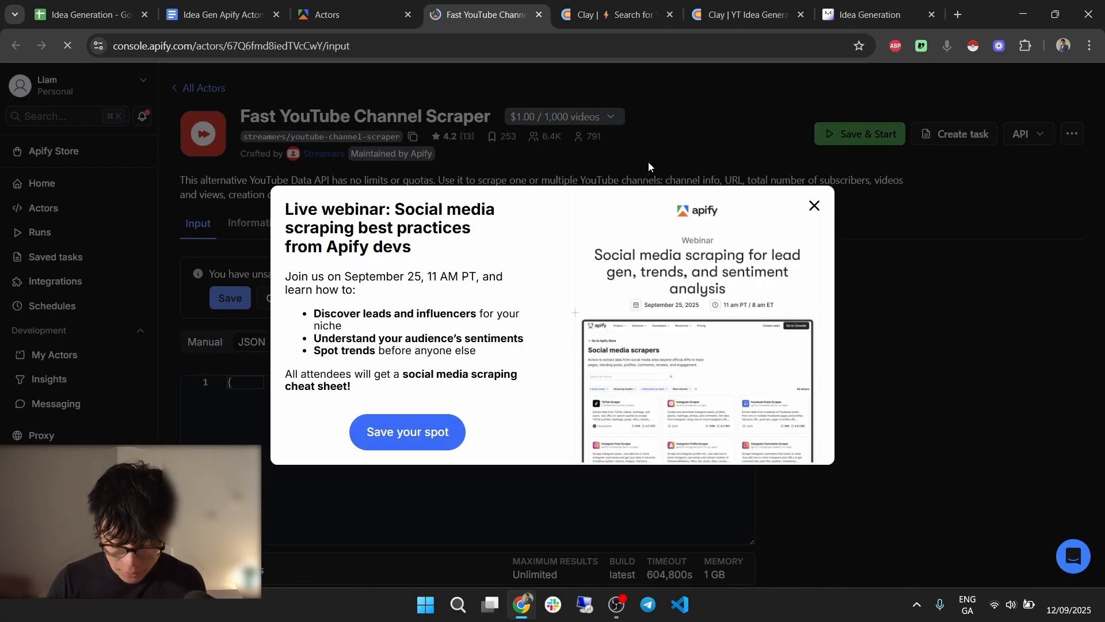
{"action": "key", "text": "ctrl+Tab"}
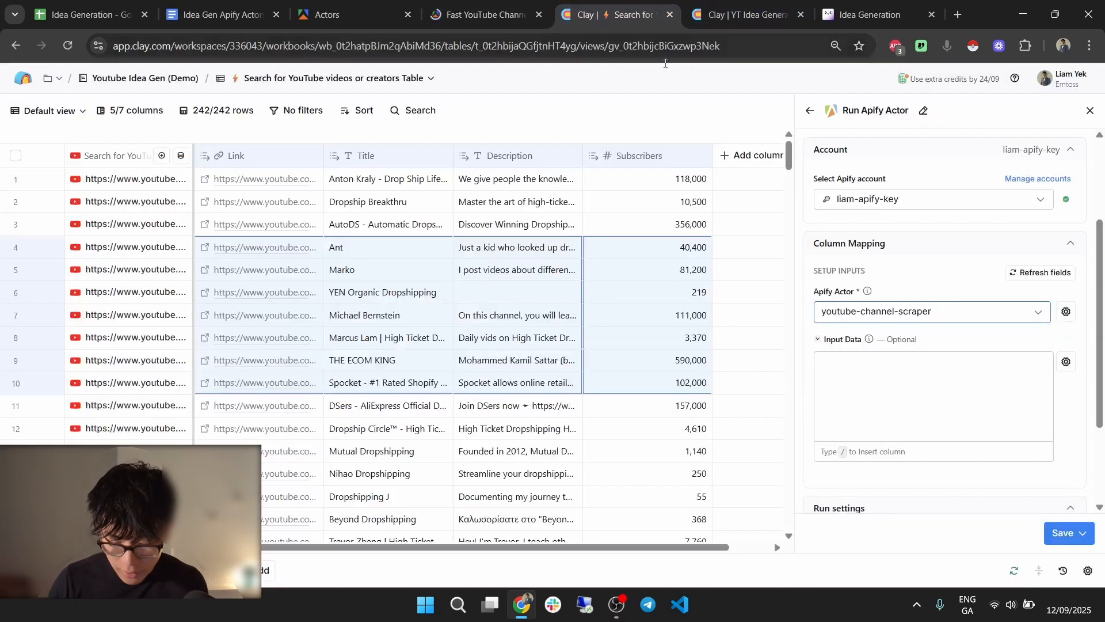
{"action": "left_click", "coordinate": [915, 311]}
{"action": "left_click", "coordinate": [924, 279]}
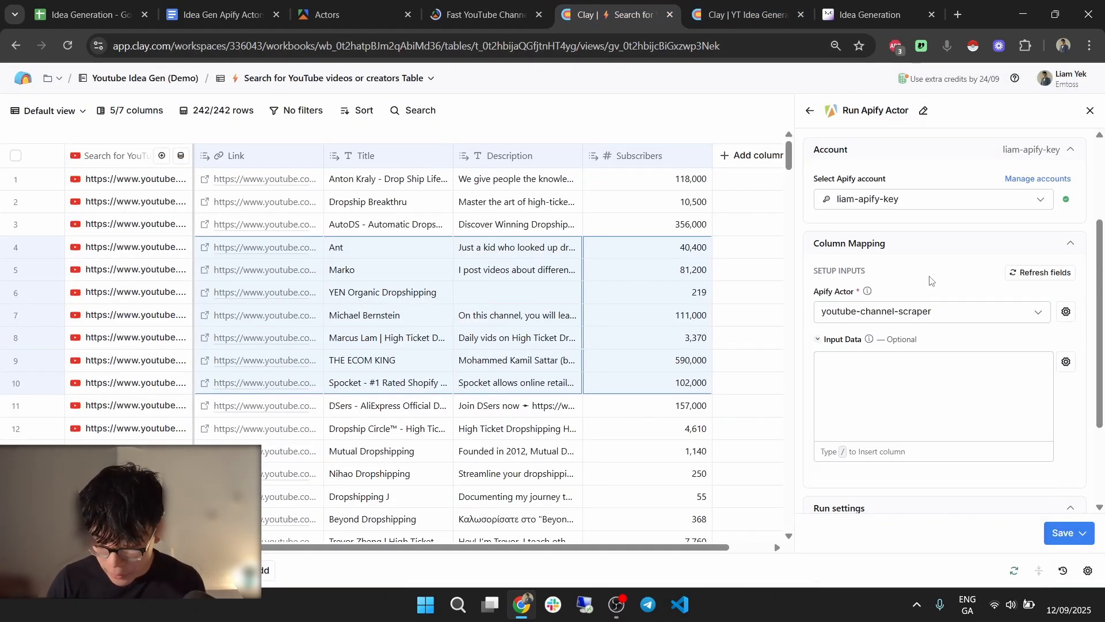
{"action": "left_click", "coordinate": [865, 387]}
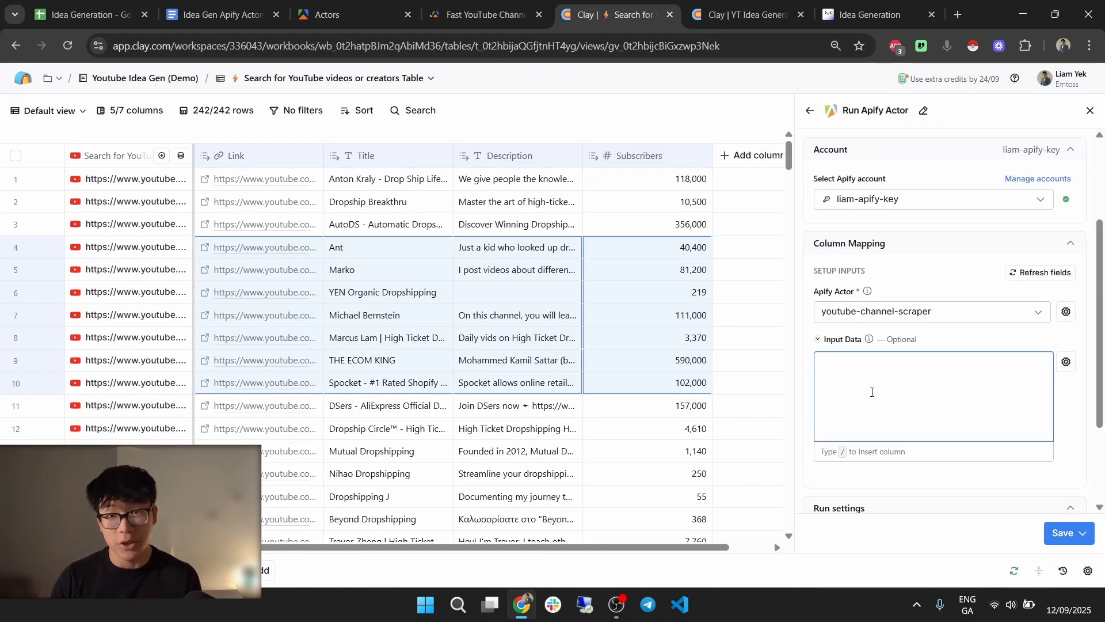
In the scraper's form input, set Maximum shorts to 0 and Maximum videos to 5.
{"action": "left_click", "coordinate": [486, 14]}
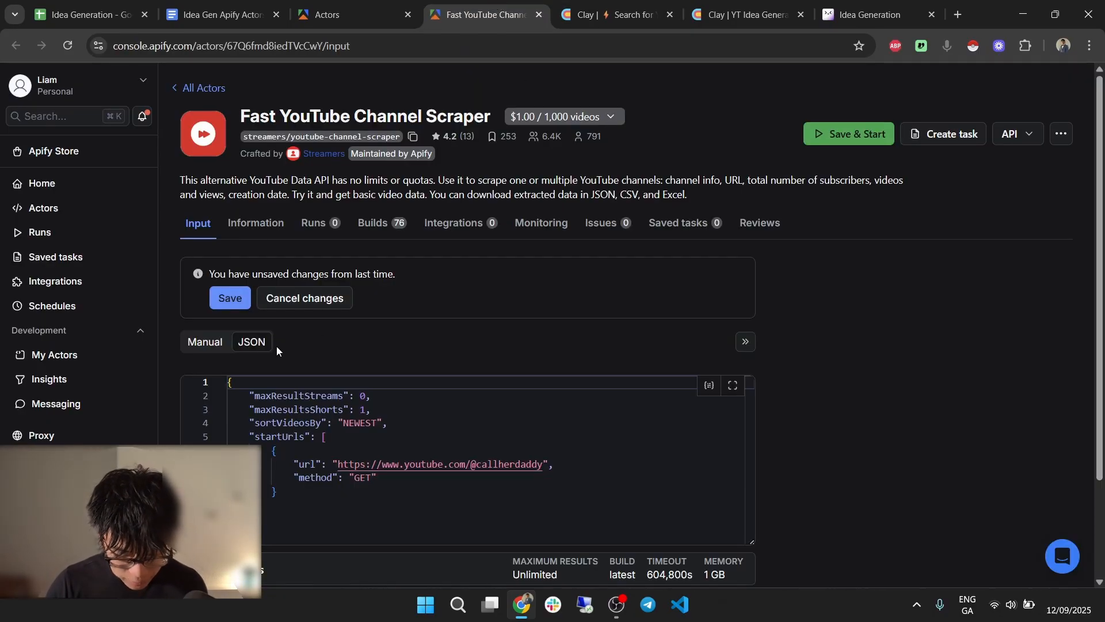
{"action": "left_click", "coordinate": [196, 344]}
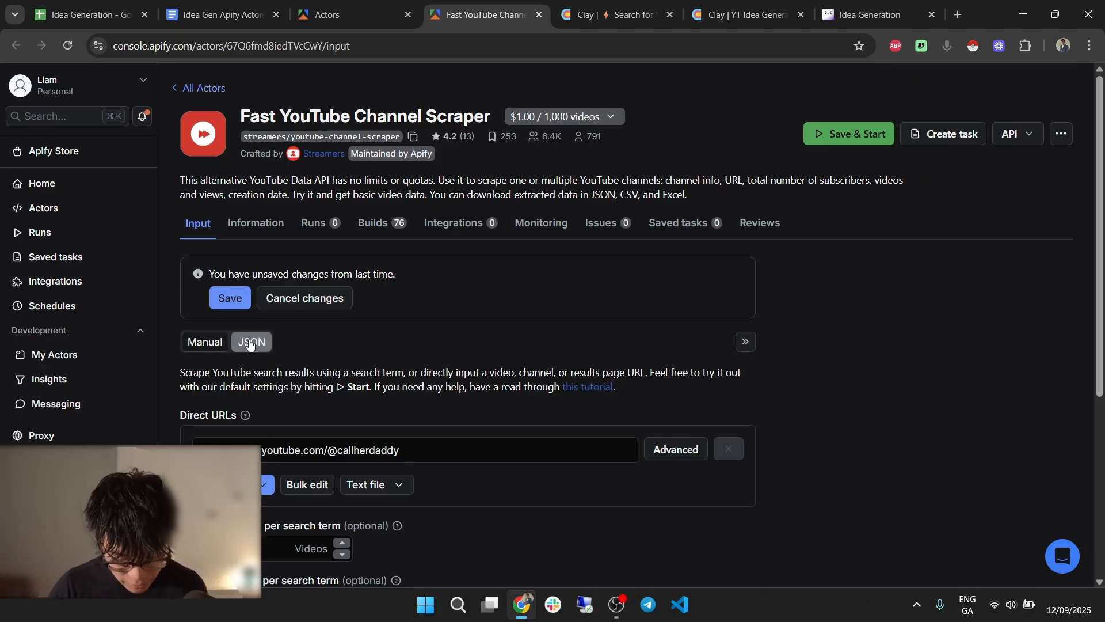
{"action": "scroll", "coordinate": [317, 341], "scroll_direction": "down", "scroll_amount": 4}
{"action": "left_click", "coordinate": [225, 326]}
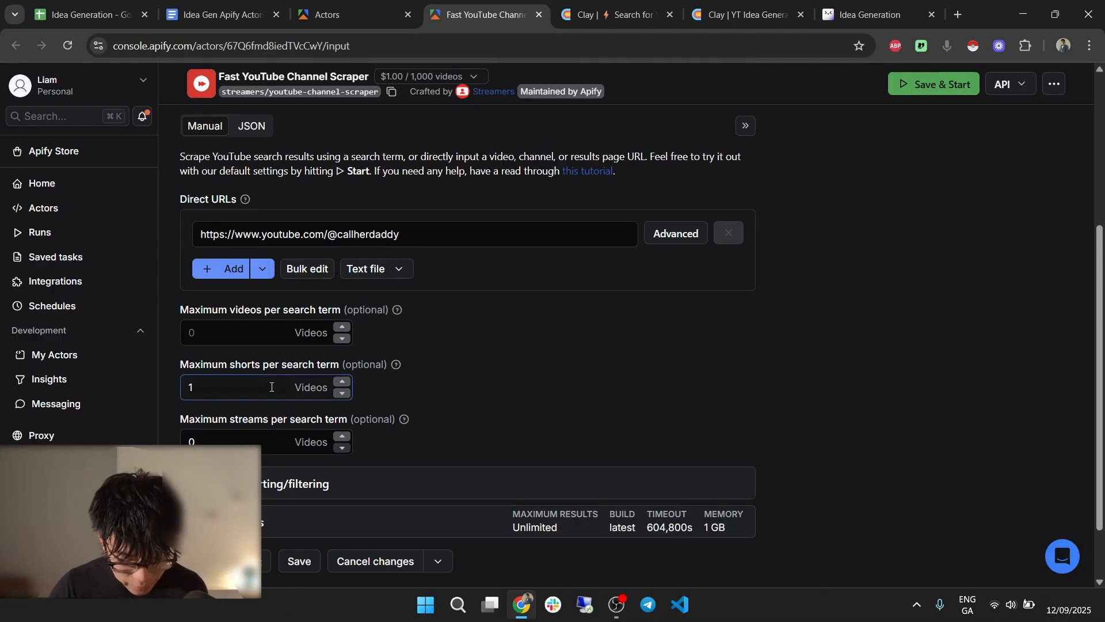
{"action": "left_click", "coordinate": [344, 393]}
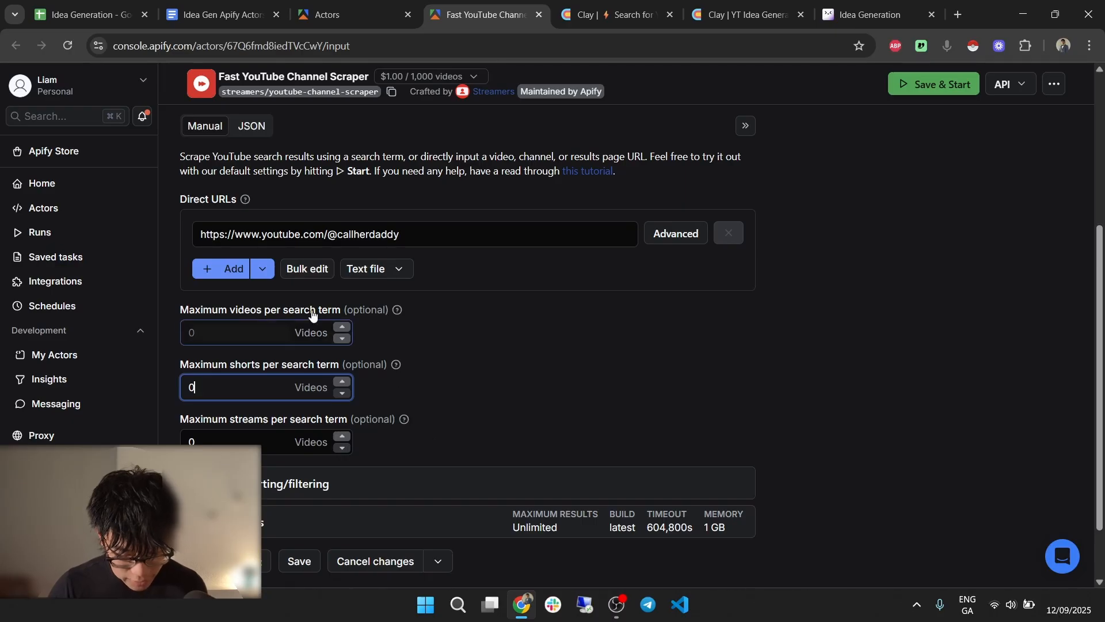
{"action": "left_click", "coordinate": [341, 327]}
{"action": "left_click", "coordinate": [342, 327]}
{"action": "left_click", "coordinate": [342, 326]}
{"action": "left_click", "coordinate": [342, 327]}
{"action": "left_click", "coordinate": [341, 326]}
{"action": "key", "text": "BackSpace"}
{"action": "type", "text": "10"}
{"action": "double_click", "coordinate": [250, 335]}
{"action": "type", "text": "5"}
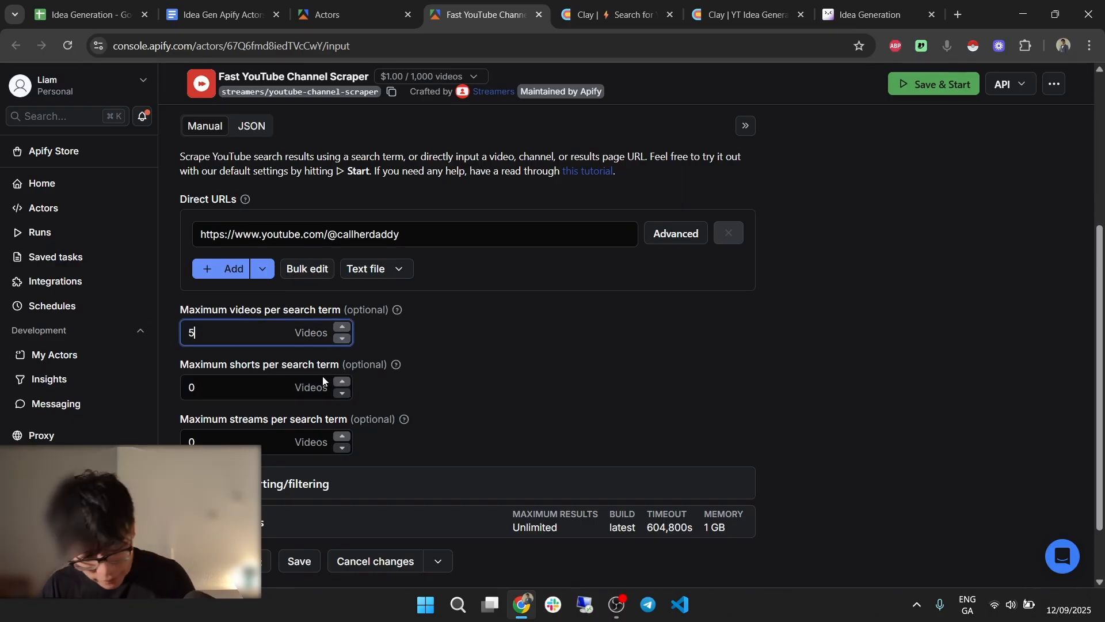
{"action": "left_click", "coordinate": [468, 357]}
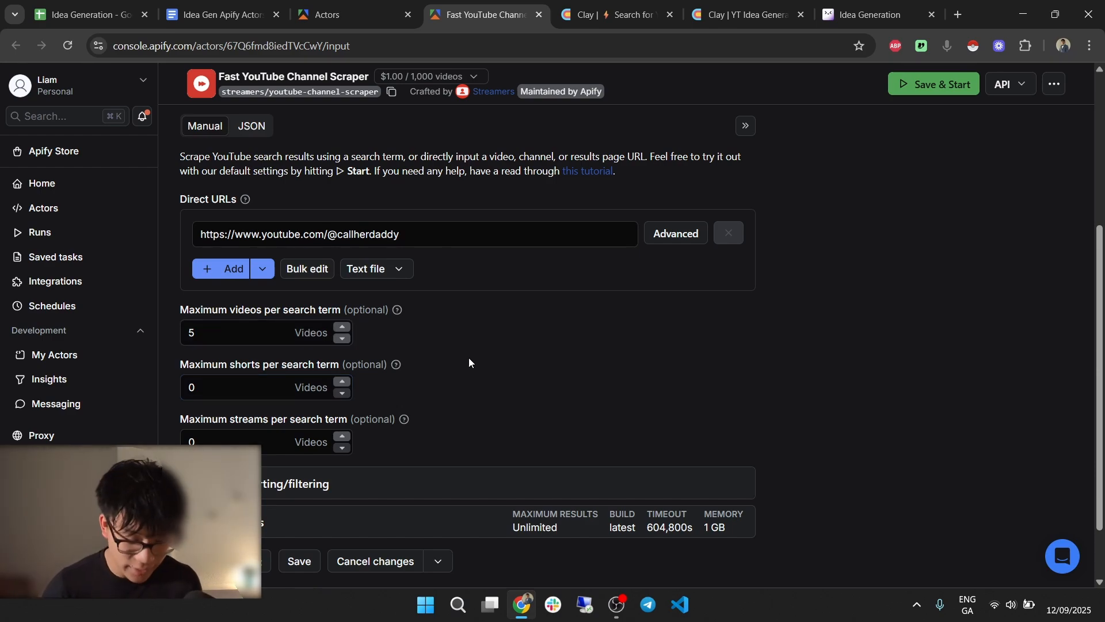
Expand the sorting options, then switch to JSON view and select the whole input for copying.
{"action": "scroll", "coordinate": [411, 418], "scroll_direction": "down", "scroll_amount": 1}
{"action": "left_click", "coordinate": [411, 413]}
{"action": "scroll", "coordinate": [489, 346], "scroll_direction": "down", "scroll_amount": 3}
{"action": "scroll", "coordinate": [519, 332], "scroll_direction": "up", "scroll_amount": 3}
{"action": "scroll", "coordinate": [561, 347], "scroll_direction": "up", "scroll_amount": 4}
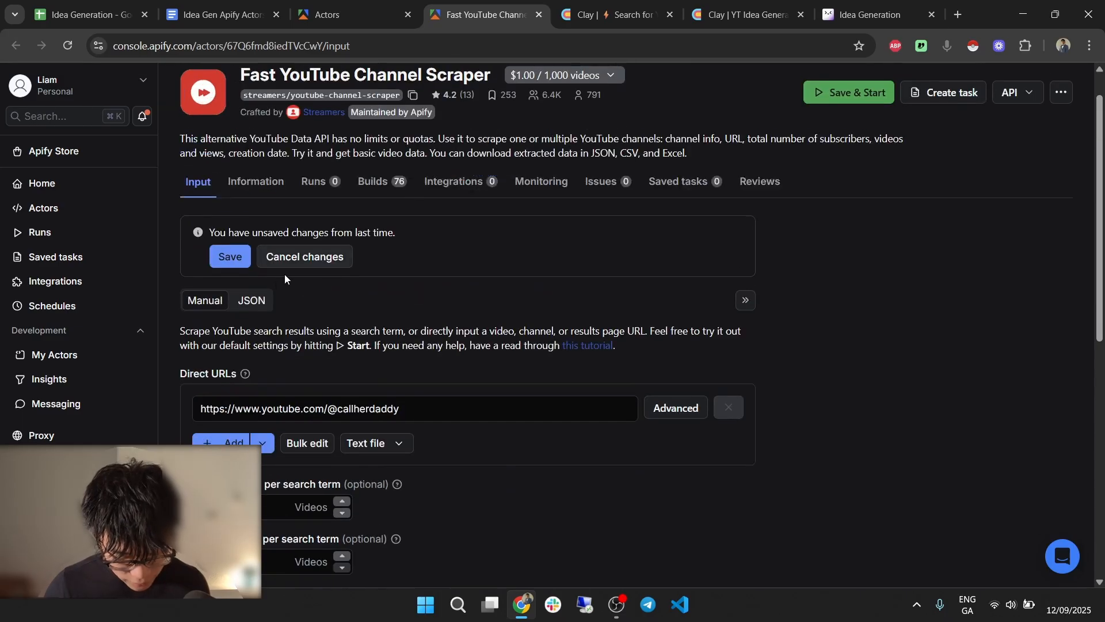
{"action": "left_click", "coordinate": [251, 300]}
{"action": "left_click", "coordinate": [447, 412]}
{"action": "key", "text": "ctrl+a"}
{"action": "key", "text": "ctrl+c"}
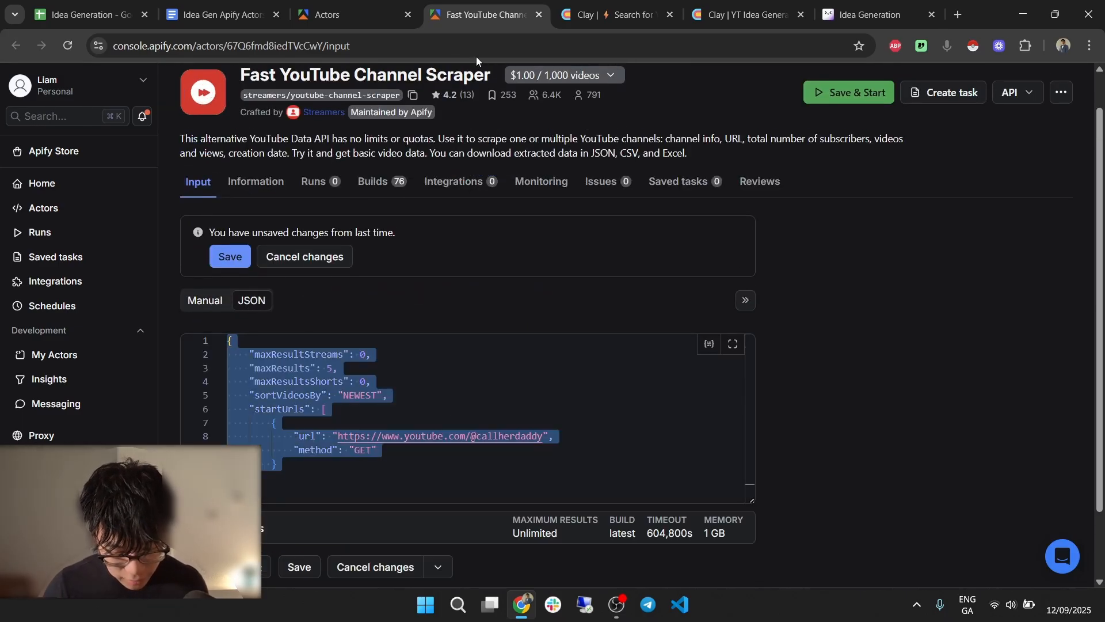
Paste the JSON into Input Data and replace the fixed channel URL with the Link column.
{"action": "left_click", "coordinate": [616, 14]}
{"action": "key", "text": "ctrl+v"}
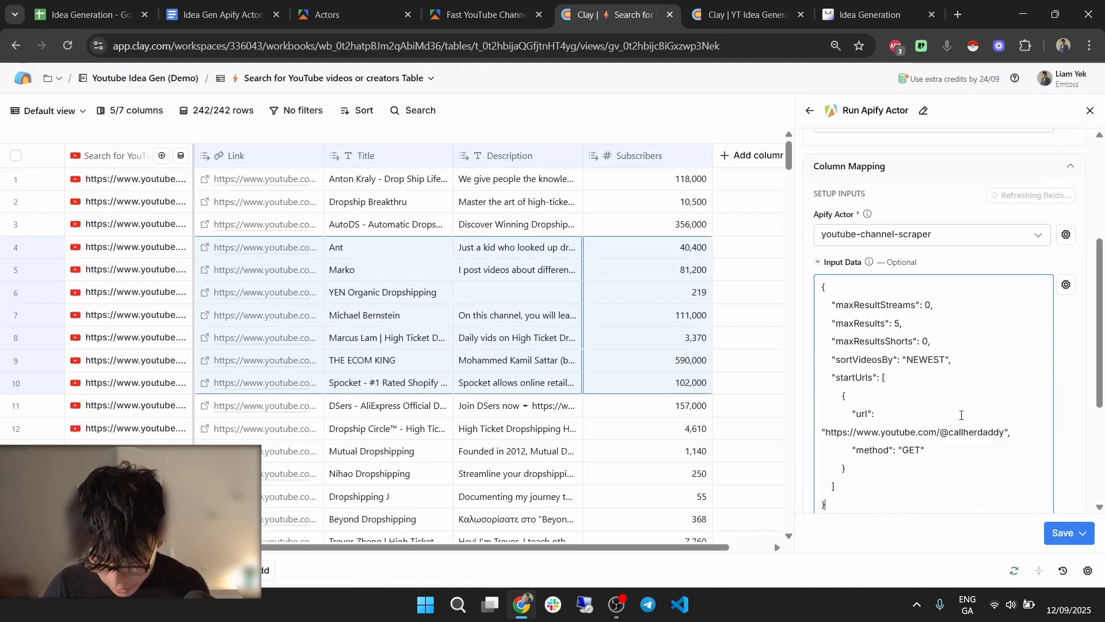
{"action": "left_click_drag", "start_coordinate": [826, 432], "coordinate": [1005, 432]}
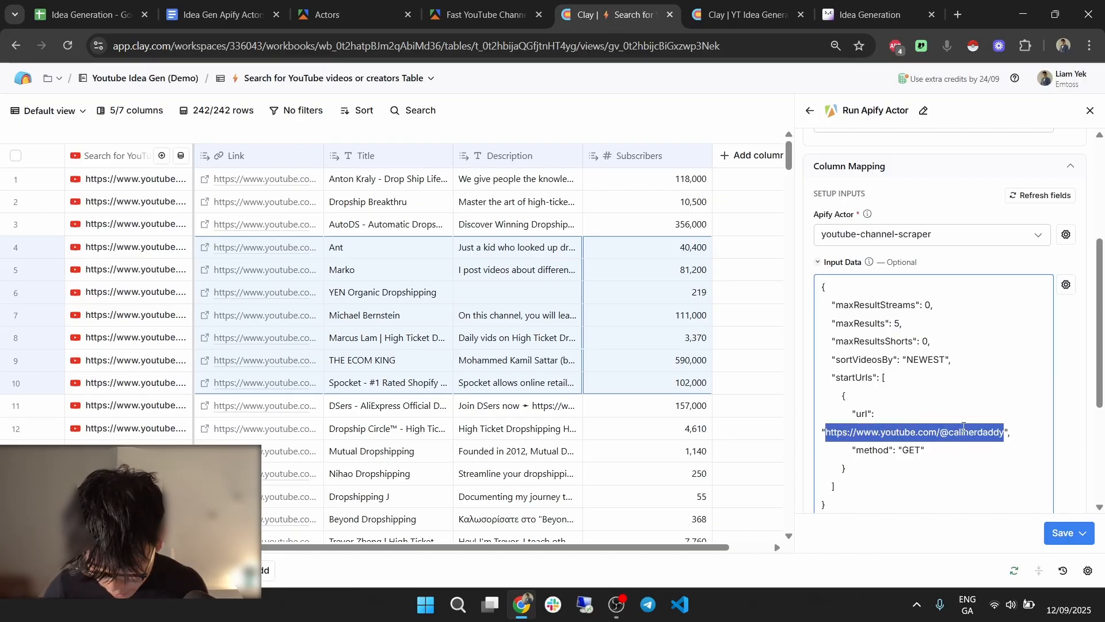
{"action": "key", "text": "BackSpace"}
{"action": "type", "text": "/"}
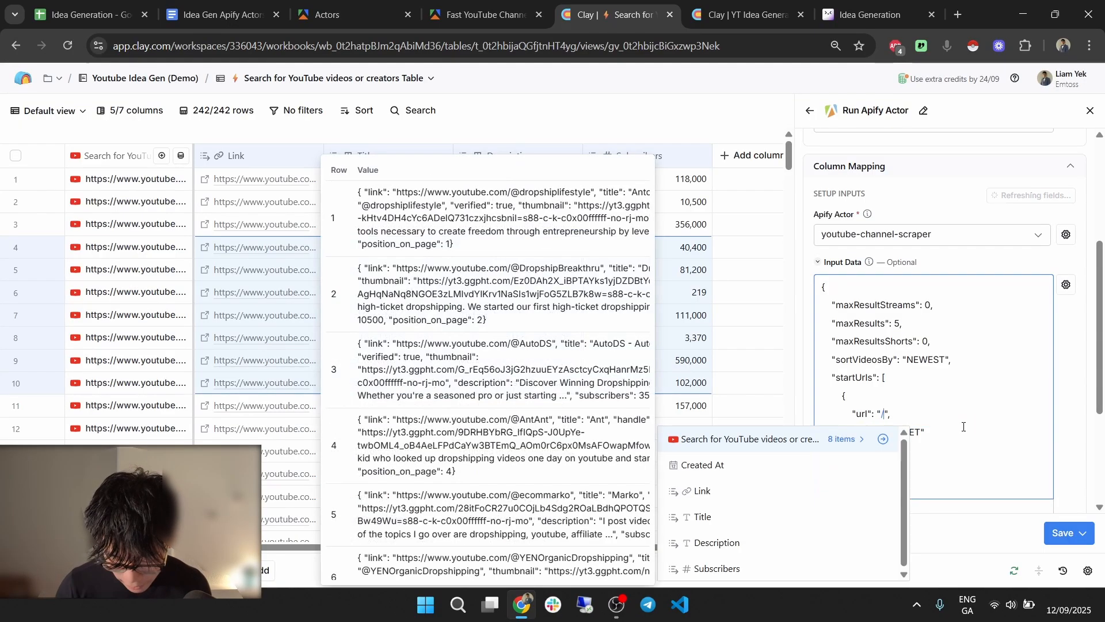
{"action": "left_click", "coordinate": [781, 493]}
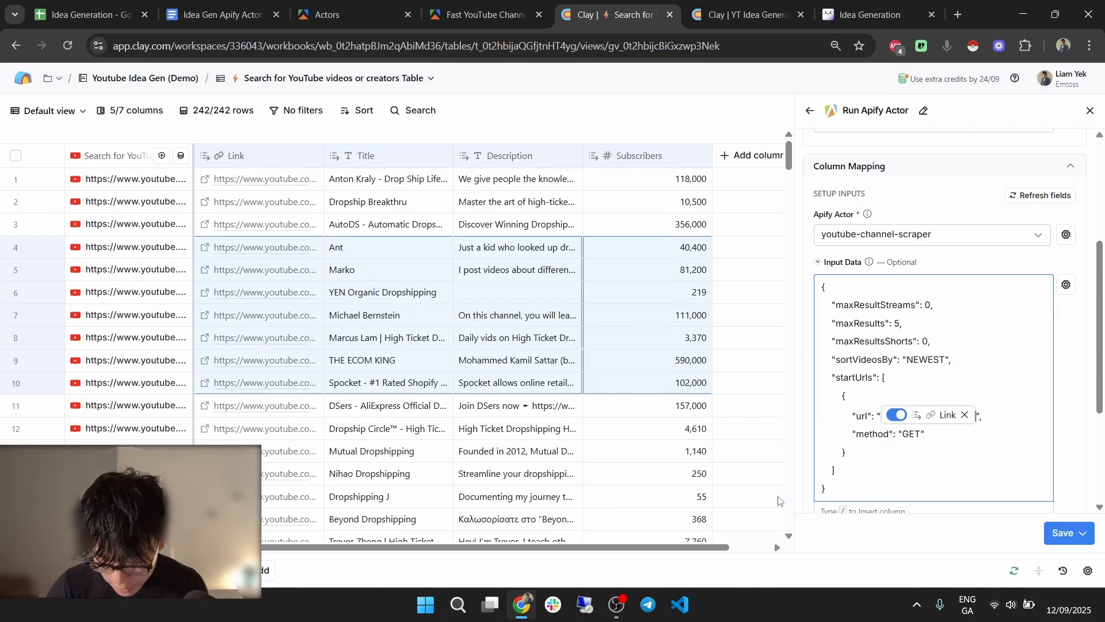
Save the new column and run it on 10 rows.
{"action": "scroll", "coordinate": [1000, 438], "scroll_direction": "down", "scroll_amount": 1}
{"action": "scroll", "coordinate": [999, 438], "scroll_direction": "down", "scroll_amount": 3}
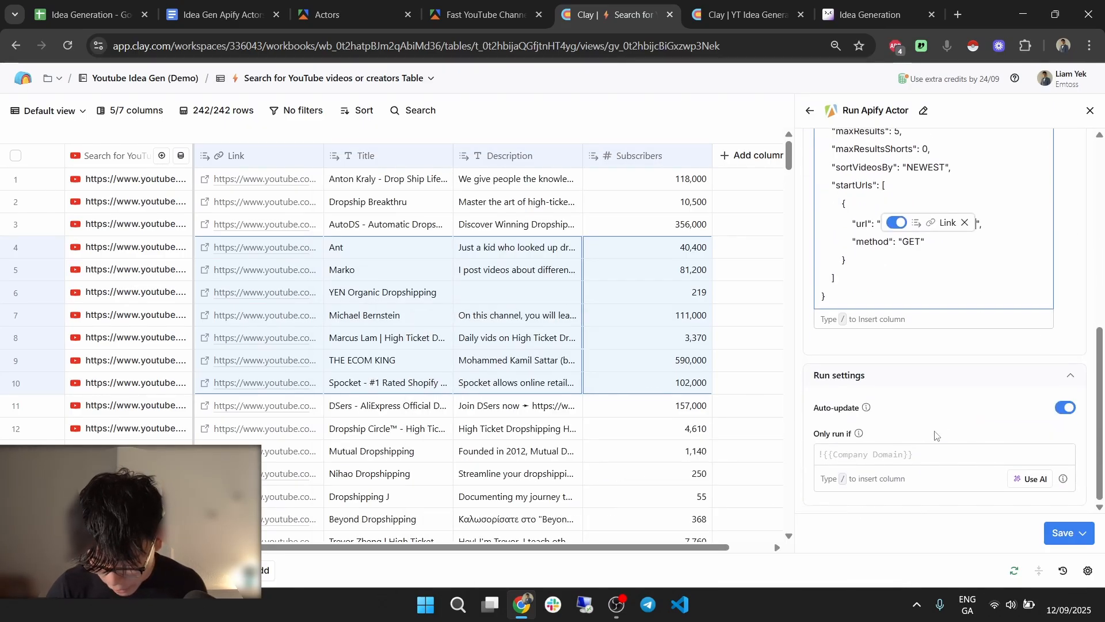
{"action": "left_click", "coordinate": [1082, 533]}
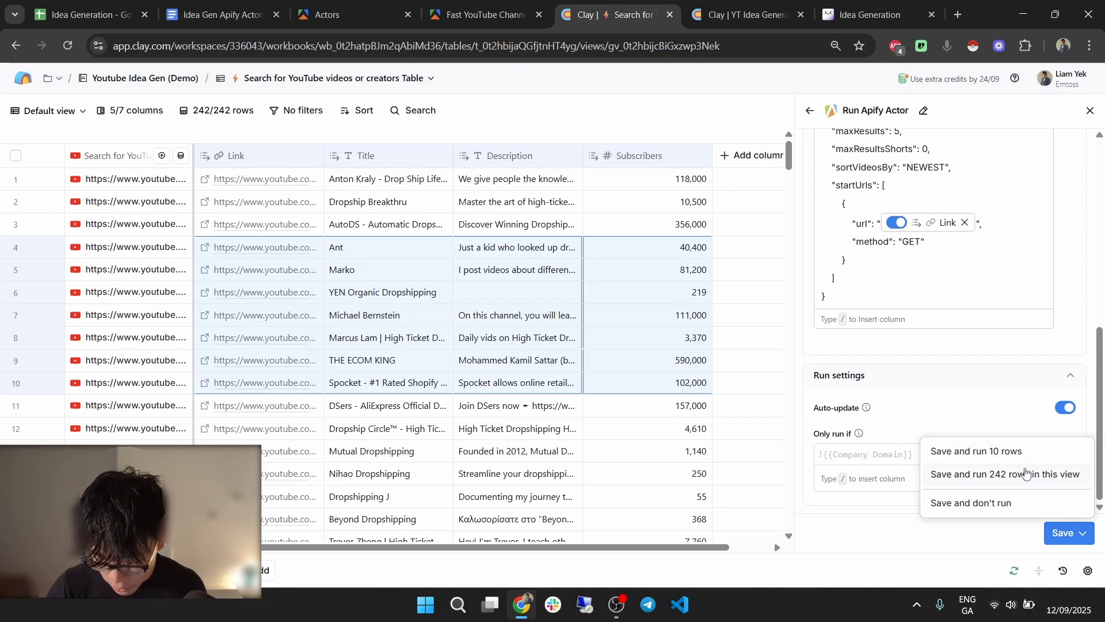
{"action": "left_click", "coordinate": [1007, 451]}
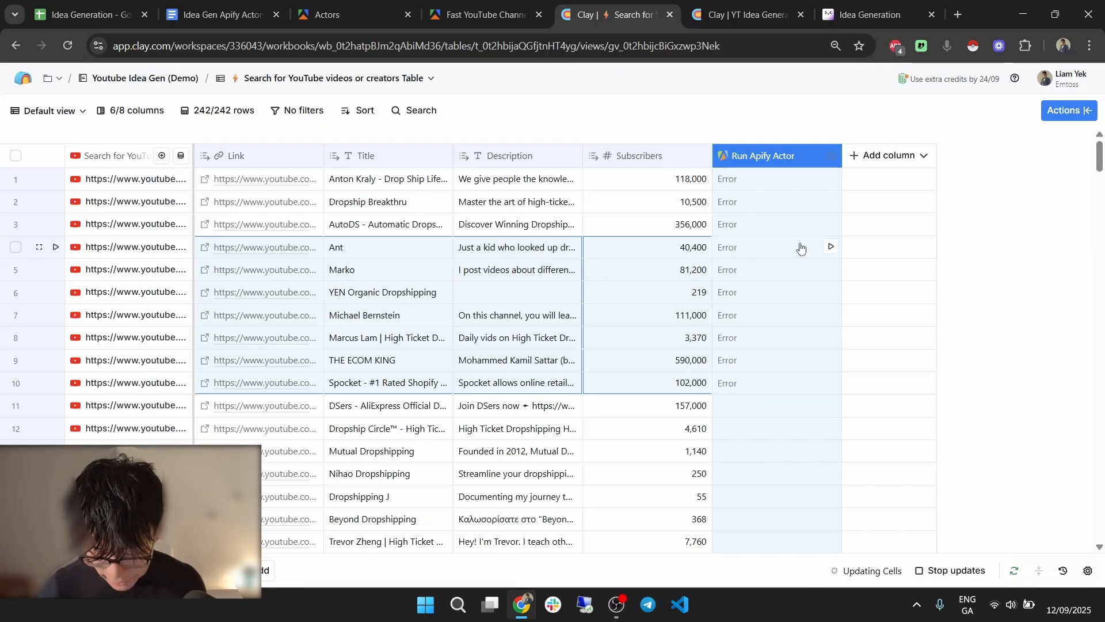
{"action": "left_click", "coordinate": [800, 247]}
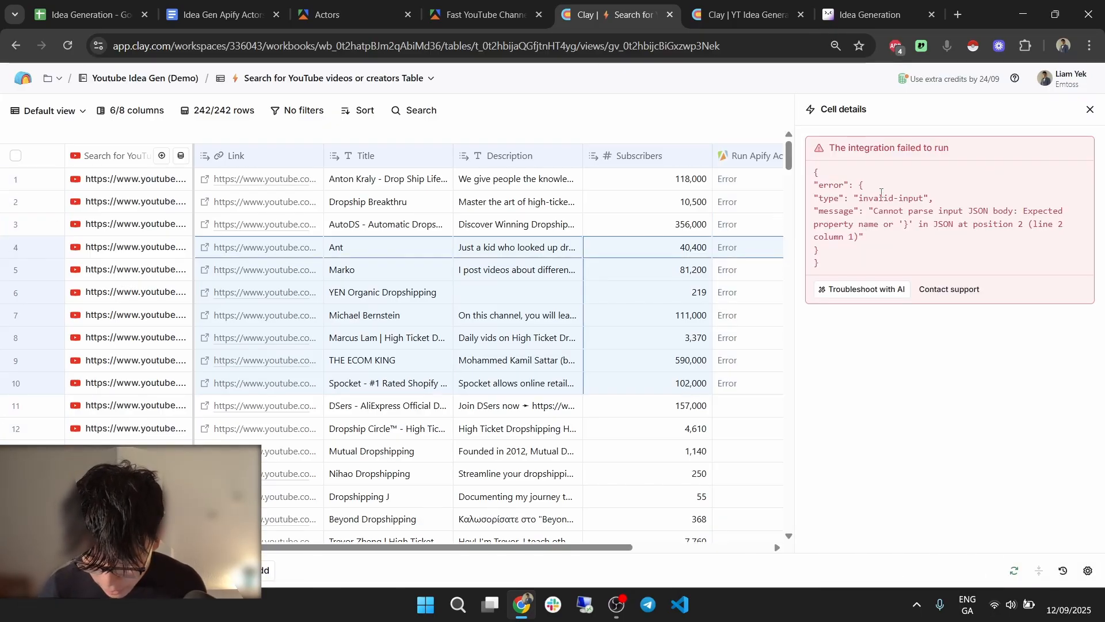
{"action": "left_click_drag", "start_coordinate": [881, 193], "coordinate": [903, 195]}
{"action": "double_click", "coordinate": [978, 210]}
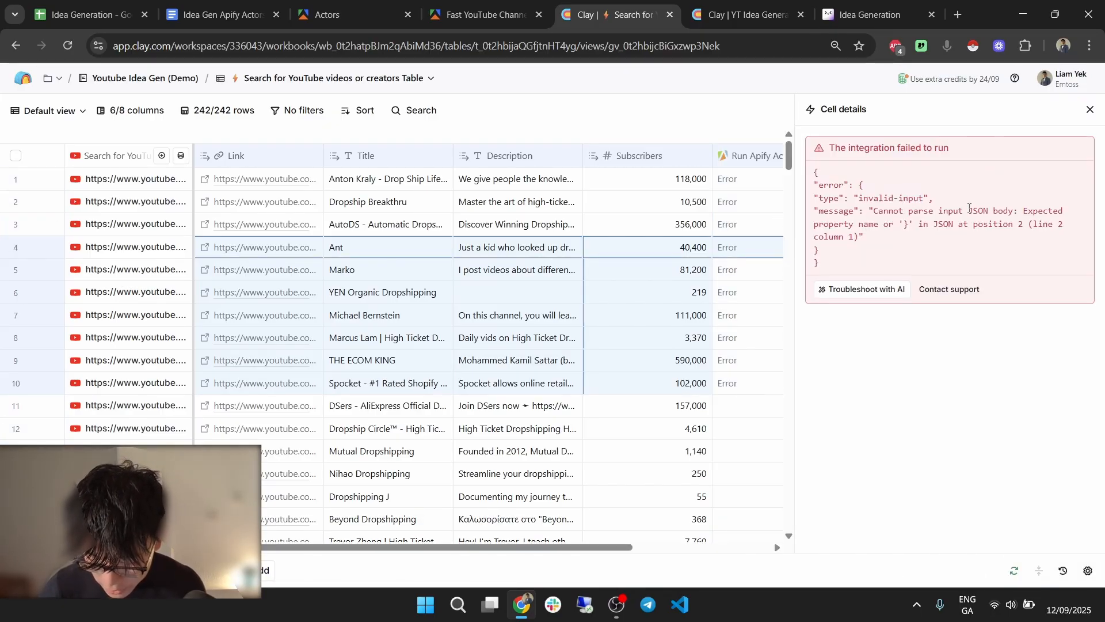
{"action": "left_click_drag", "start_coordinate": [978, 211], "coordinate": [1004, 213]}
{"action": "left_click", "coordinate": [1008, 222]}
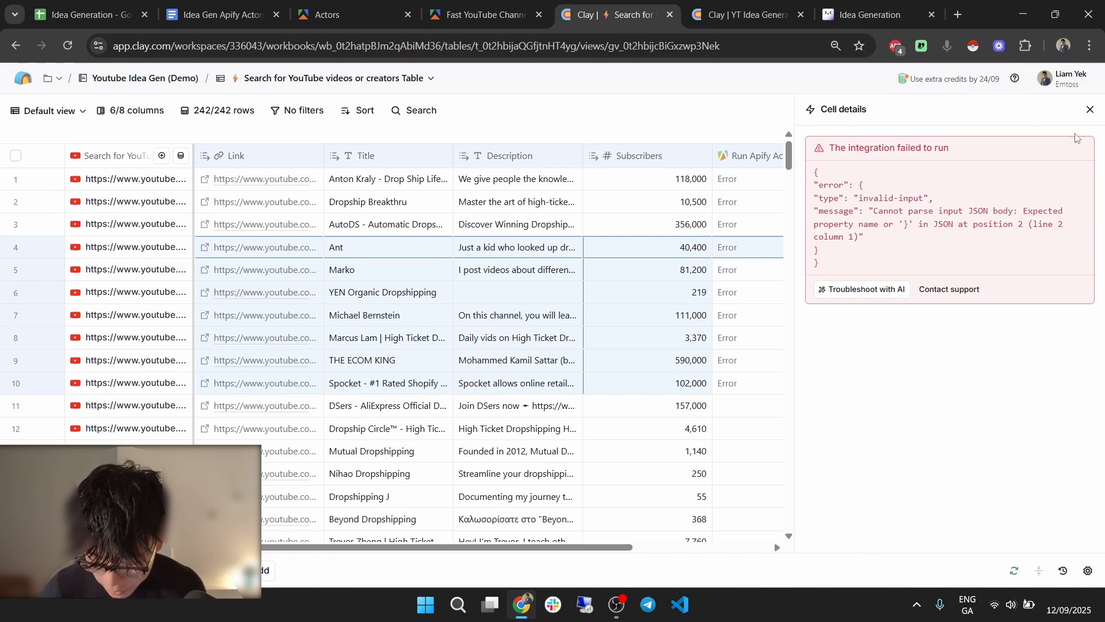
{"action": "left_click", "coordinate": [1091, 110]}
{"action": "left_click", "coordinate": [743, 14]}
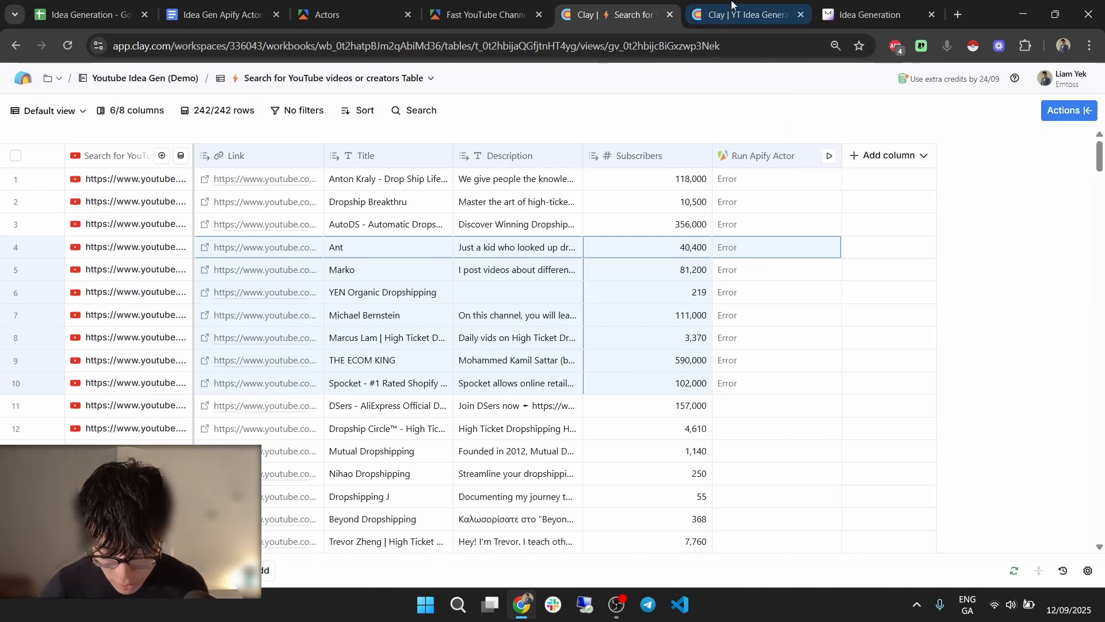
{"action": "left_click", "coordinate": [366, 157]}
{"action": "left_click", "coordinate": [381, 209]}
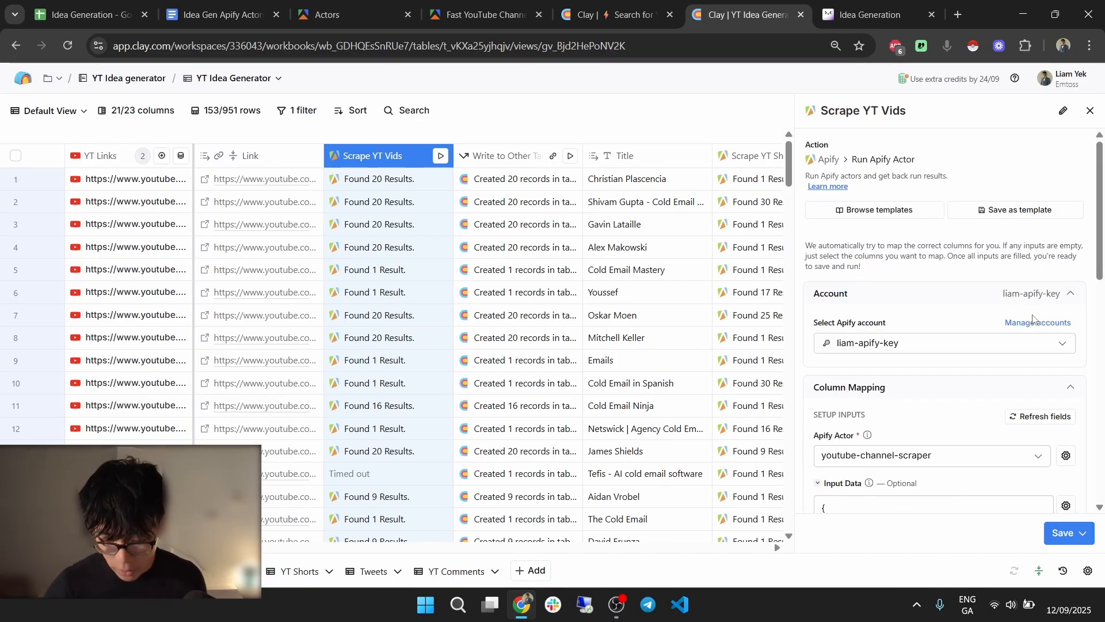
{"action": "scroll", "coordinate": [963, 395], "scroll_direction": "down", "scroll_amount": 5}
{"action": "left_click", "coordinate": [869, 272]}
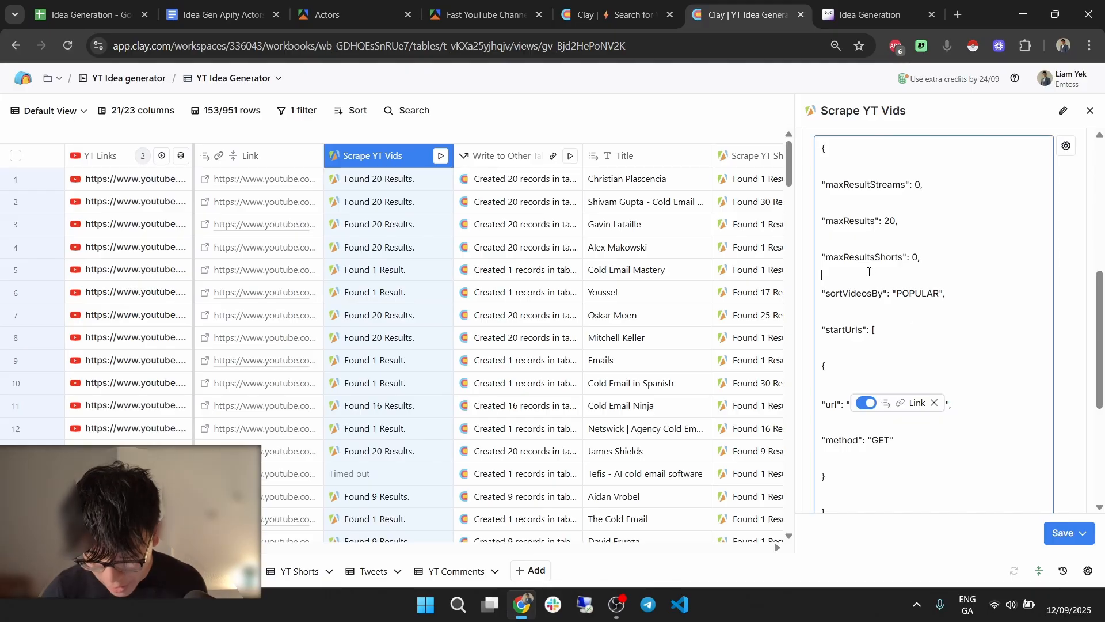
{"action": "left_click", "coordinate": [855, 232]}
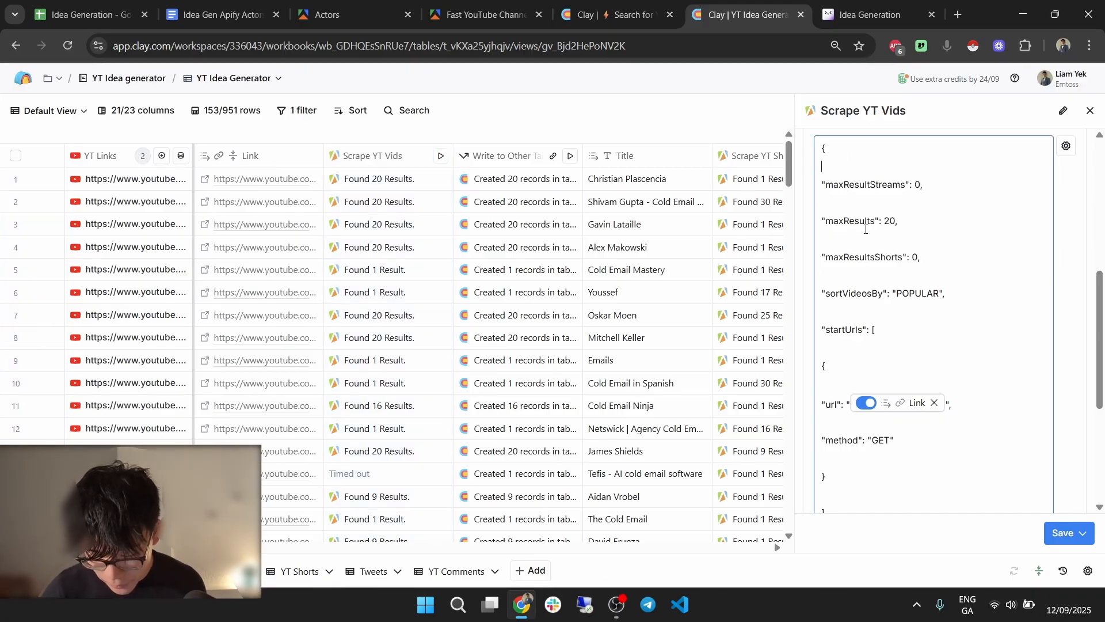
{"action": "key", "text": "ctrl+a"}
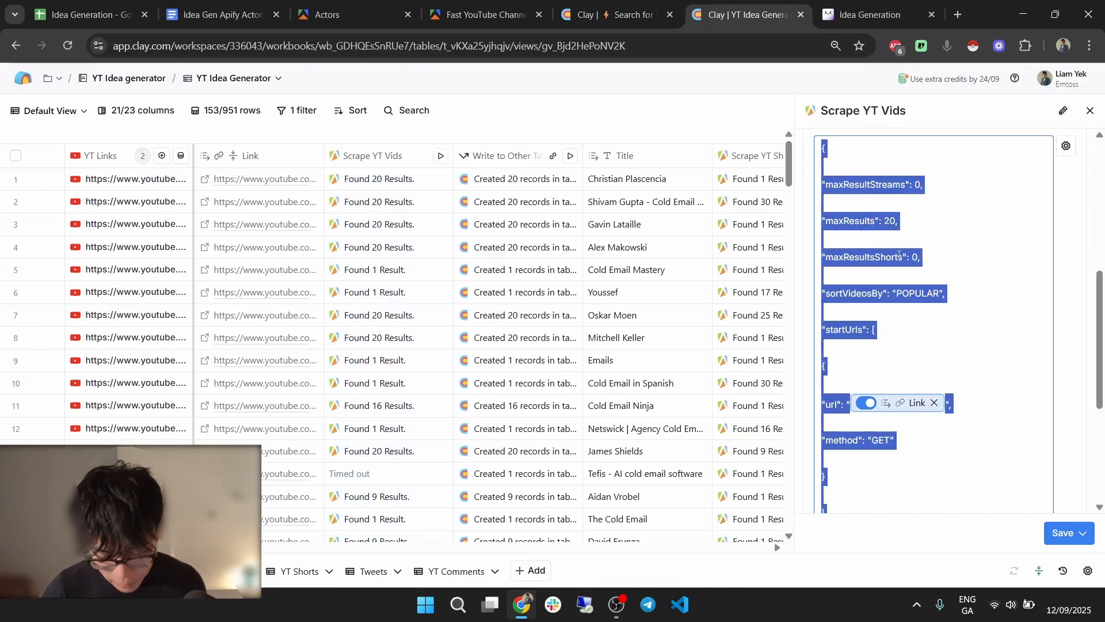
{"action": "left_click", "coordinate": [354, 11]}
Open the Run Apify Actor column's settings for editing.
{"action": "left_click", "coordinate": [610, 13]}
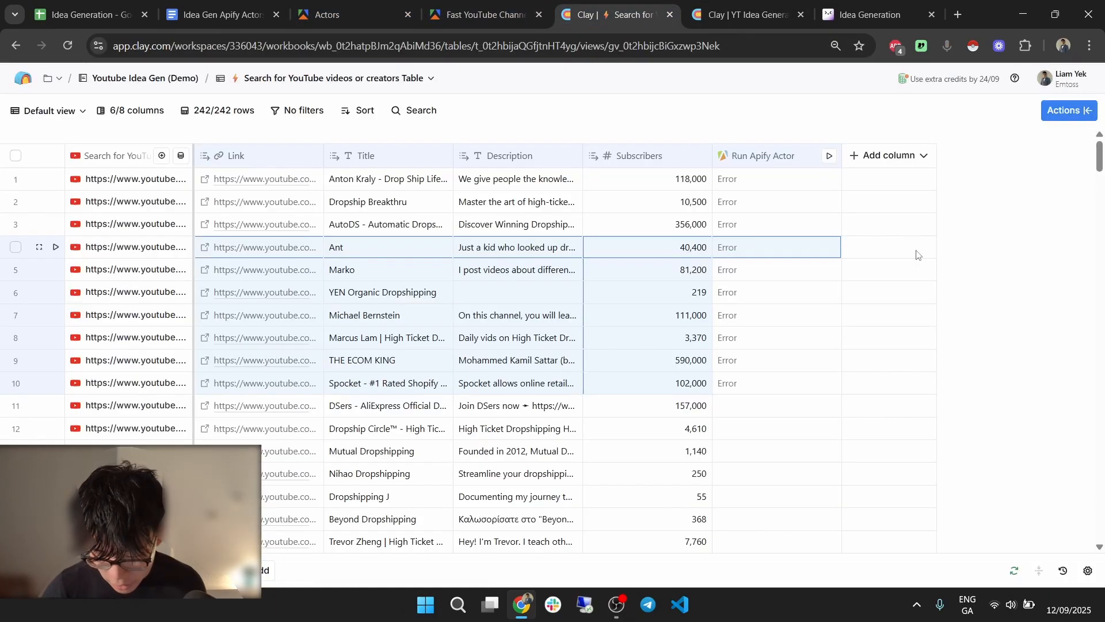
{"action": "left_click", "coordinate": [759, 164]}
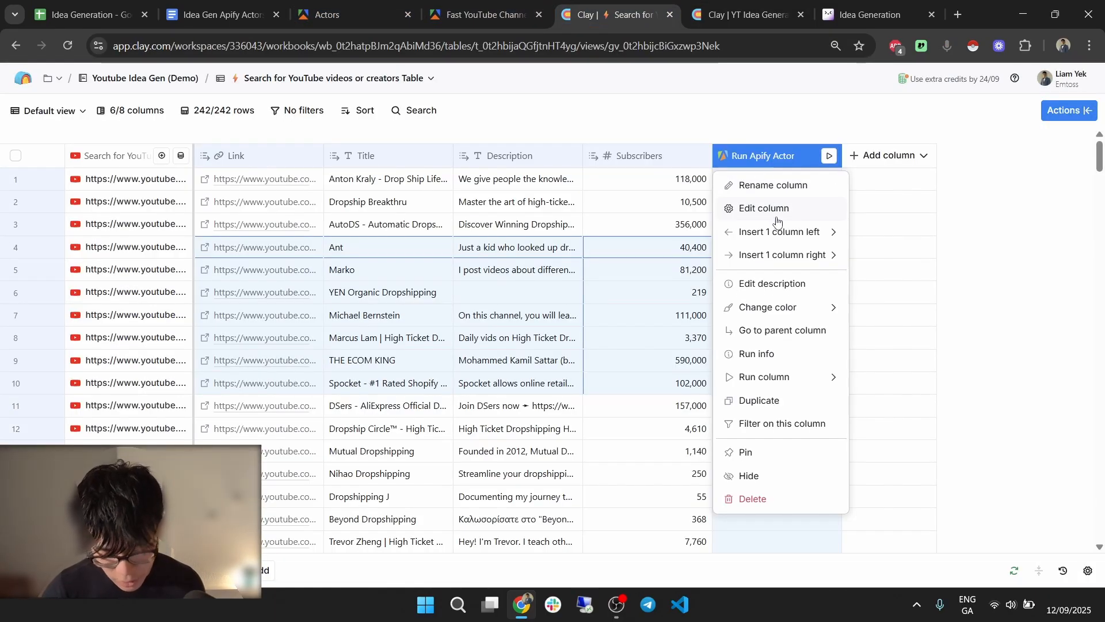
{"action": "left_click", "coordinate": [777, 218]}
{"action": "left_click", "coordinate": [747, 14]}
{"action": "scroll", "coordinate": [930, 282], "scroll_direction": "up", "scroll_amount": 5}
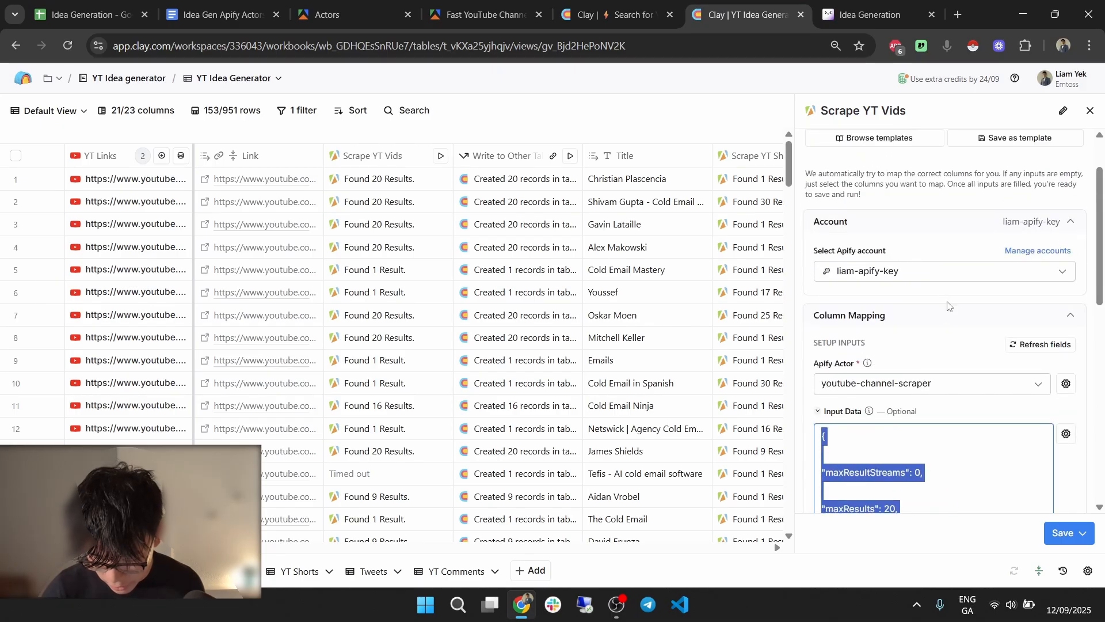
{"action": "left_click", "coordinate": [612, 14]}
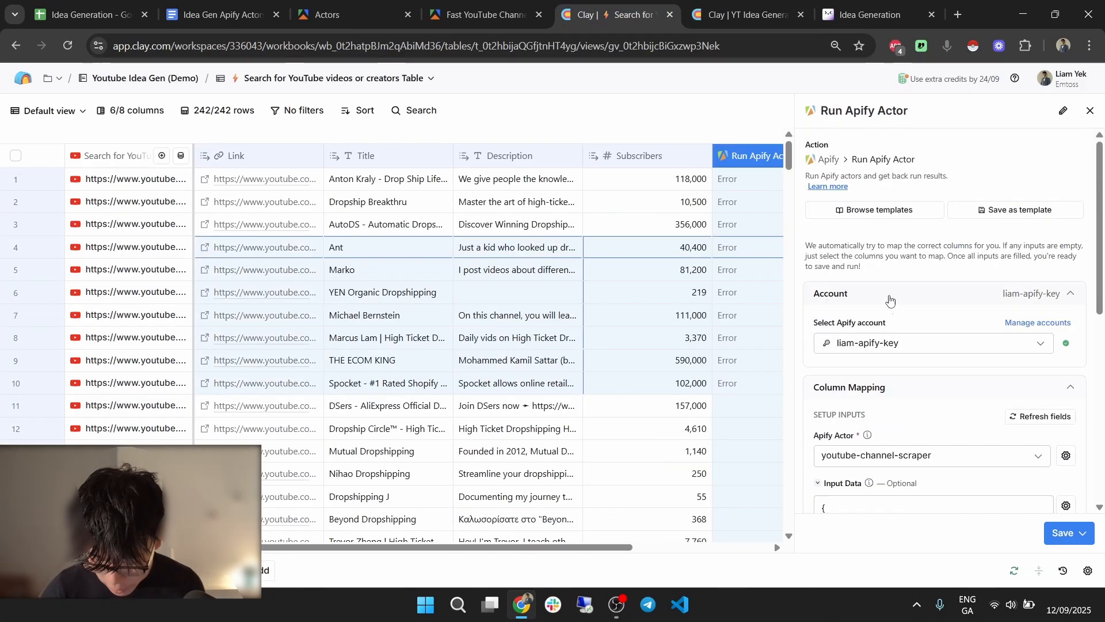
{"action": "scroll", "coordinate": [934, 441], "scroll_direction": "down", "scroll_amount": 5}
Paste the working JSON (20 results, POPULAR) over Input Data, map url to Link, and run 10 rows.
{"action": "left_click", "coordinate": [940, 313]}
{"action": "key", "text": "ctrl+a"}
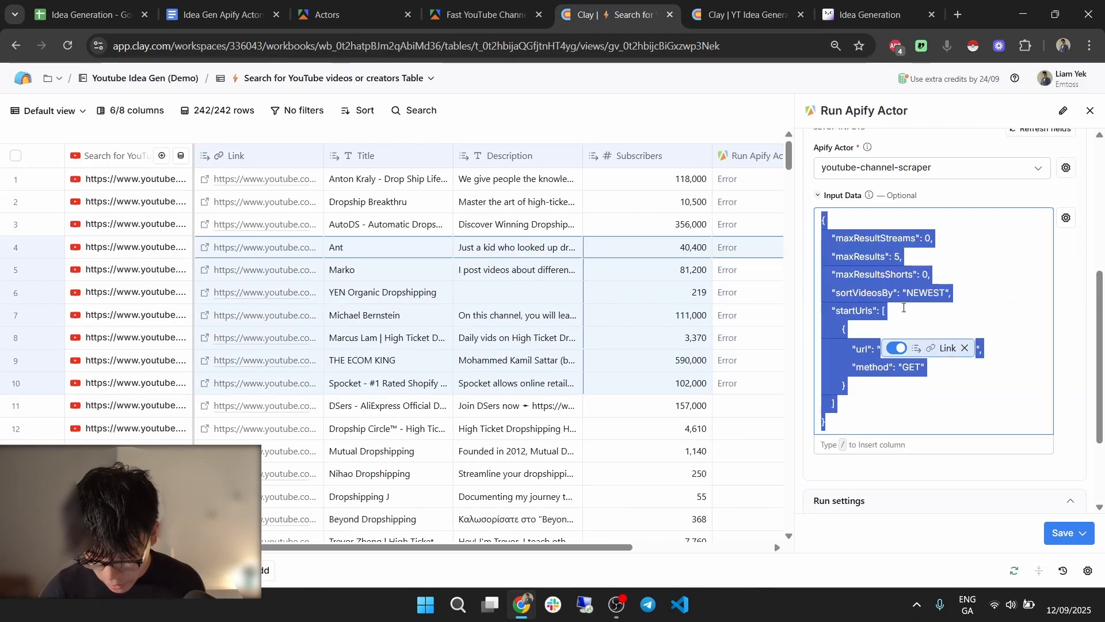
{"action": "type", "text": "{ \"maxResultStreams\": 0, \"maxResults\": 20, \"maxResultsShorts\": 0, \"sortVideosBy\": \"POPULAR\", \"startUrls\": [ { \"url\": \"(Deleted column)\", \"method\": \"GET\" } ] }"}
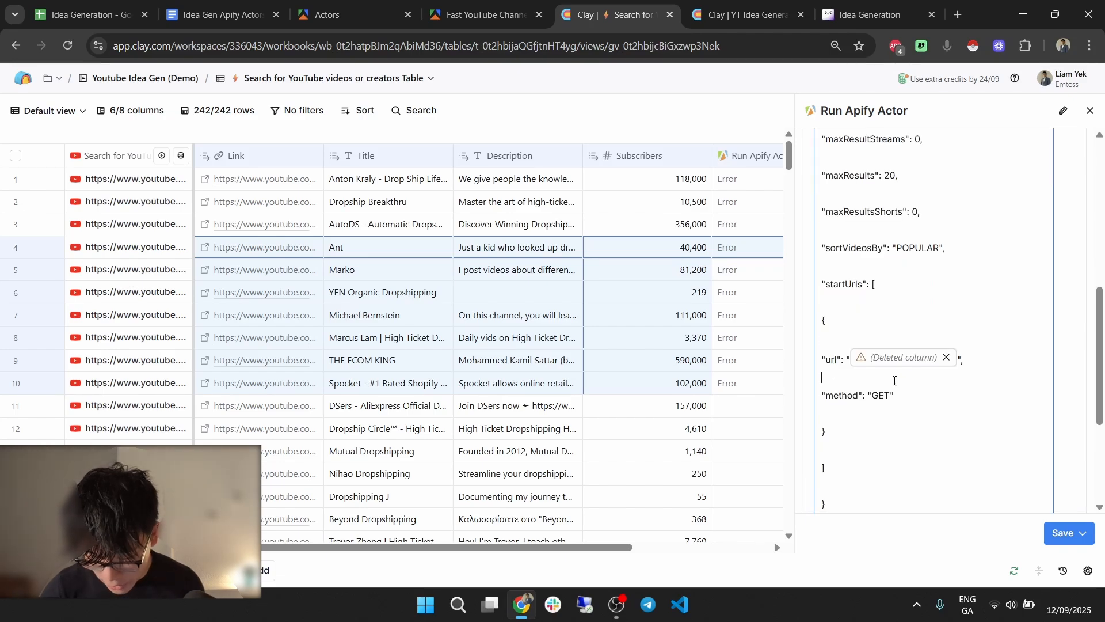
{"action": "left_click", "coordinate": [946, 357]}
{"action": "type", "text": "/ur"}
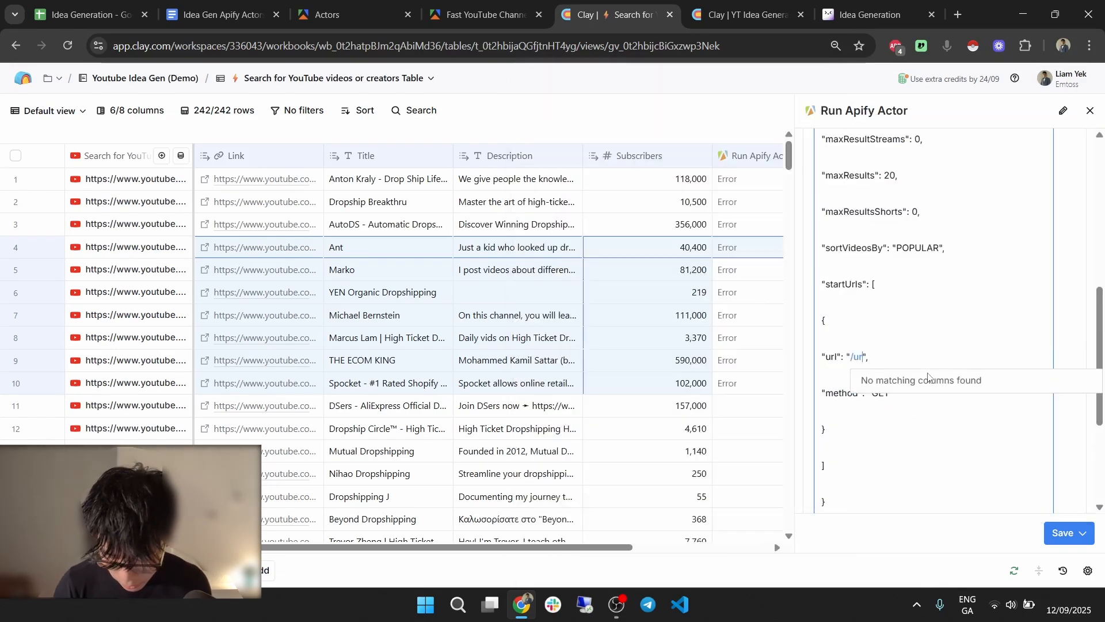
{"action": "key", "text": "BackSpace"}
{"action": "key", "text": "BackSpace"}
{"action": "type", "text": "li"}
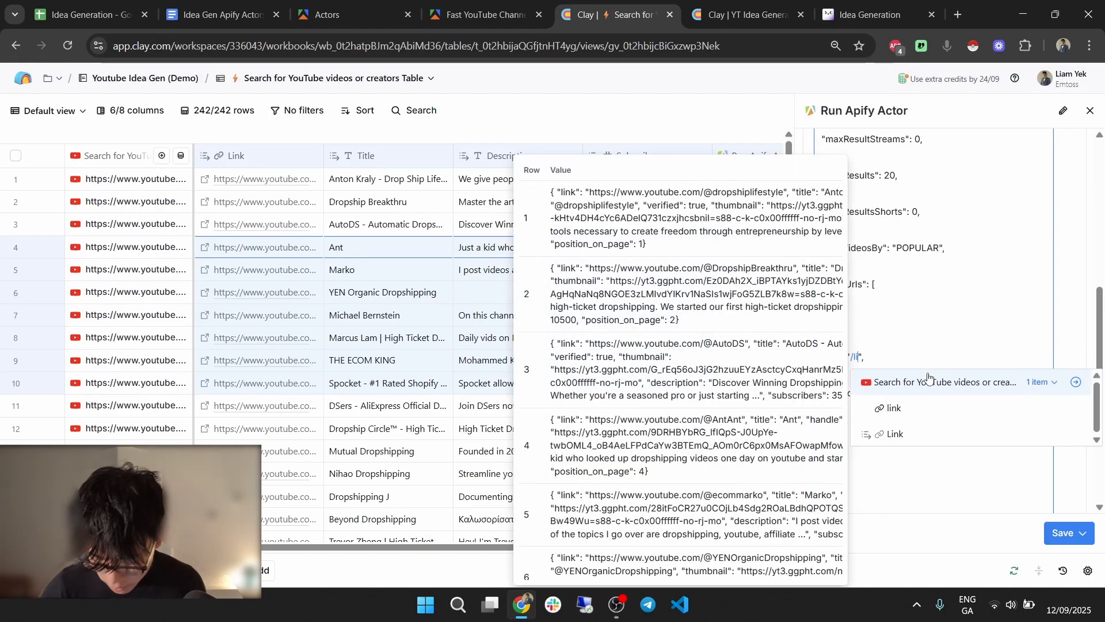
{"action": "left_click", "coordinate": [896, 434]}
{"action": "left_click", "coordinate": [1062, 532]}
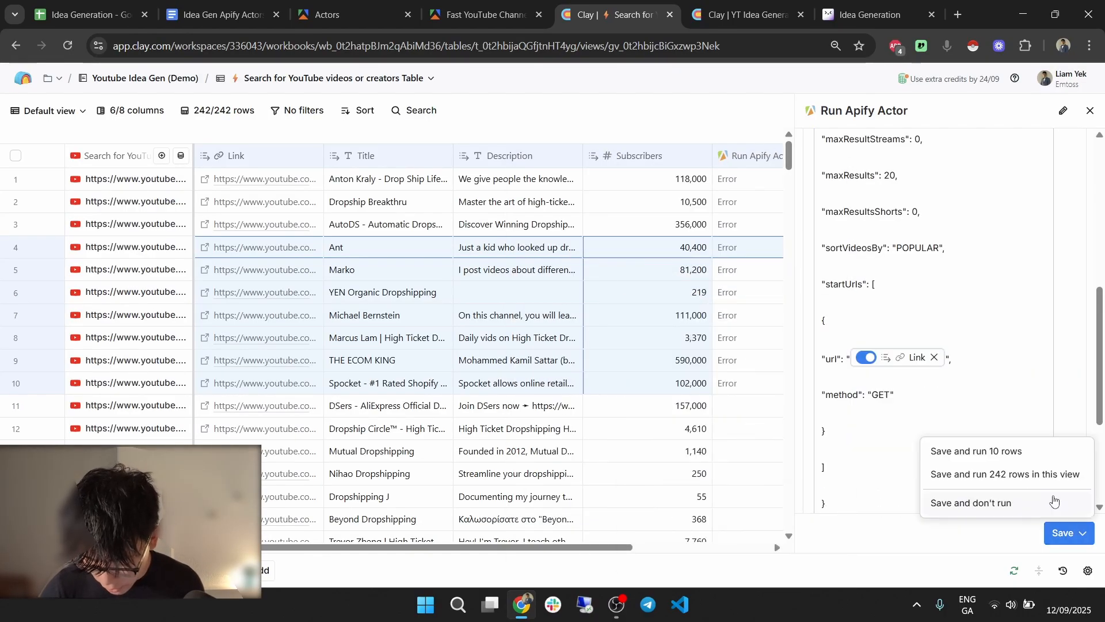
{"action": "left_click", "coordinate": [1016, 453]}
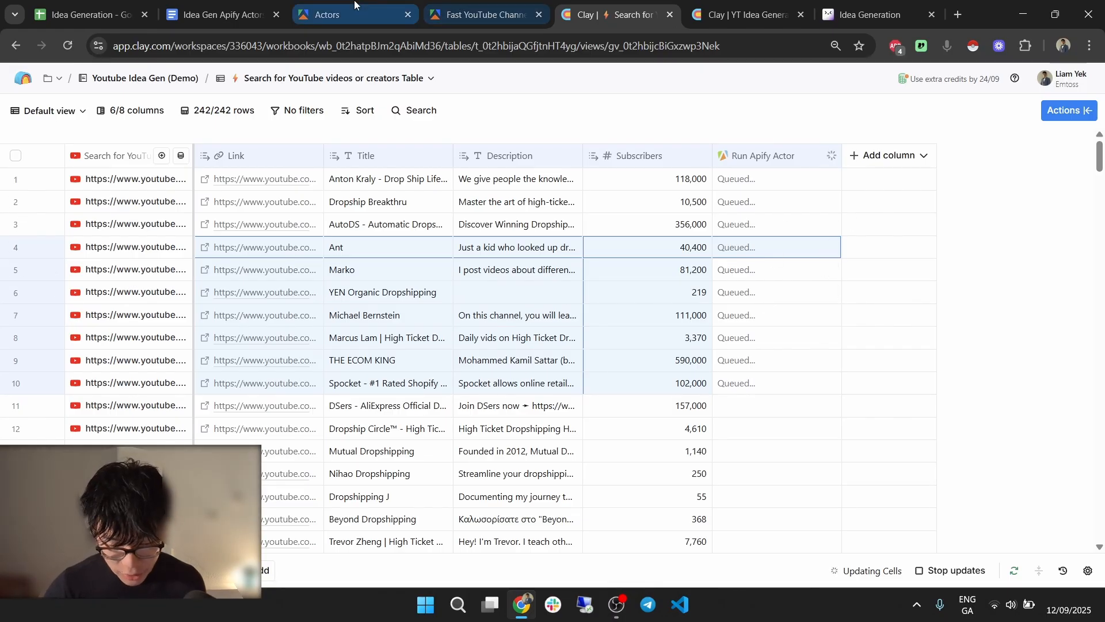
Scroll through the Fast YouTube Channel Scraper's recent runs in Apify, then go back to the Clay table.
{"action": "left_click", "coordinate": [483, 15]}
{"action": "left_click", "coordinate": [318, 180]}
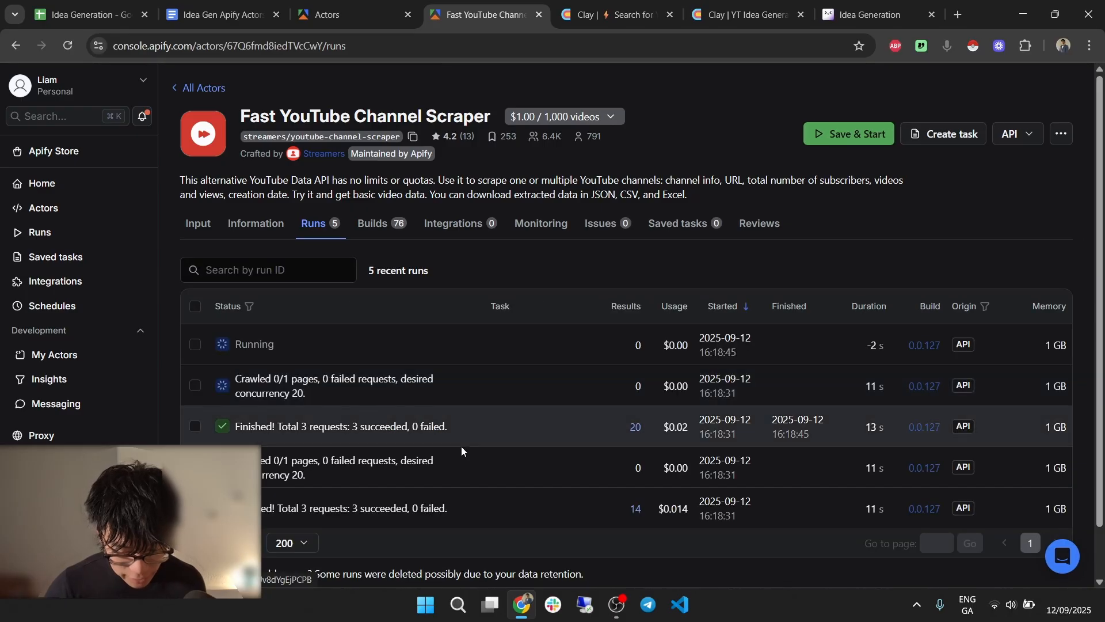
{"action": "scroll", "coordinate": [494, 402], "scroll_direction": "down", "scroll_amount": 1}
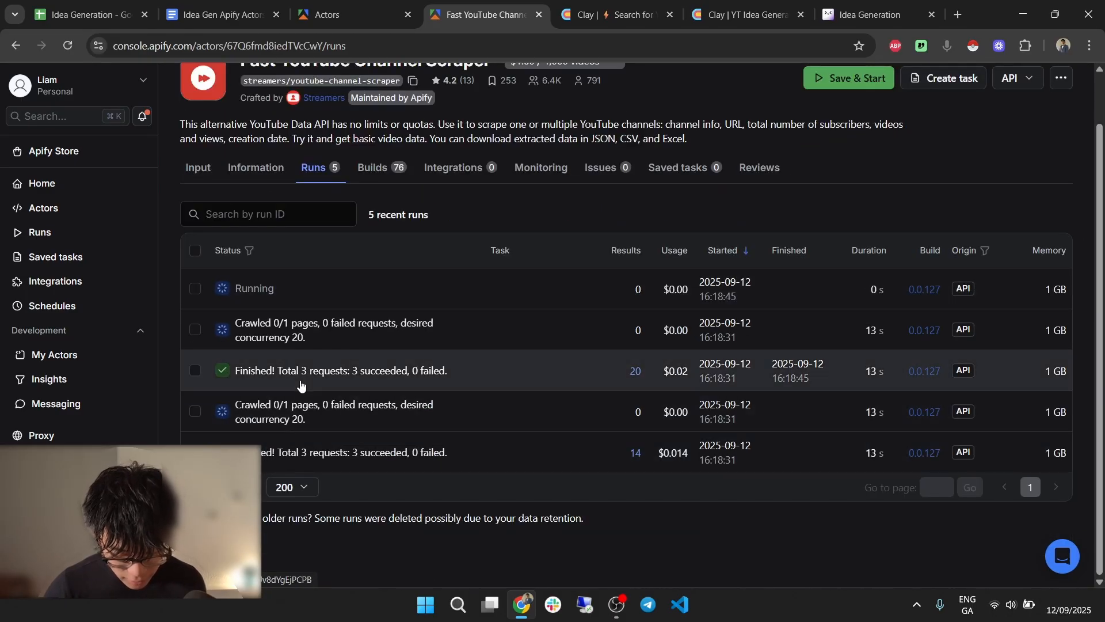
{"action": "scroll", "coordinate": [337, 421], "scroll_direction": "down", "scroll_amount": 2}
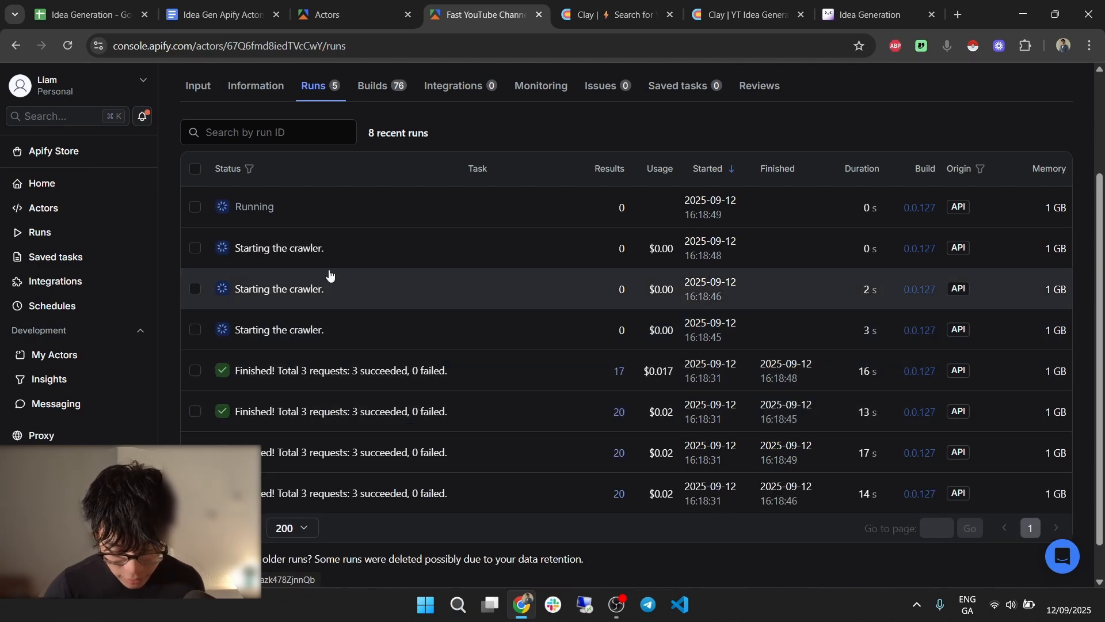
{"action": "left_click", "coordinate": [616, 15]}
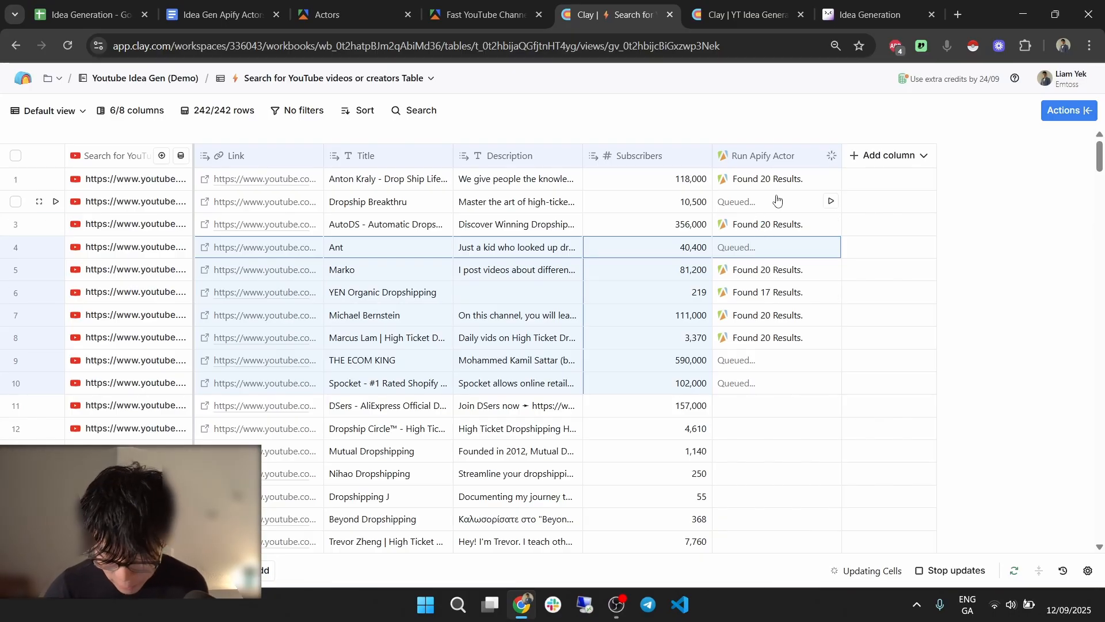
Inspect row 3's actor output, expanding its 20 results and the third result's fields.
{"action": "left_click", "coordinate": [767, 223]}
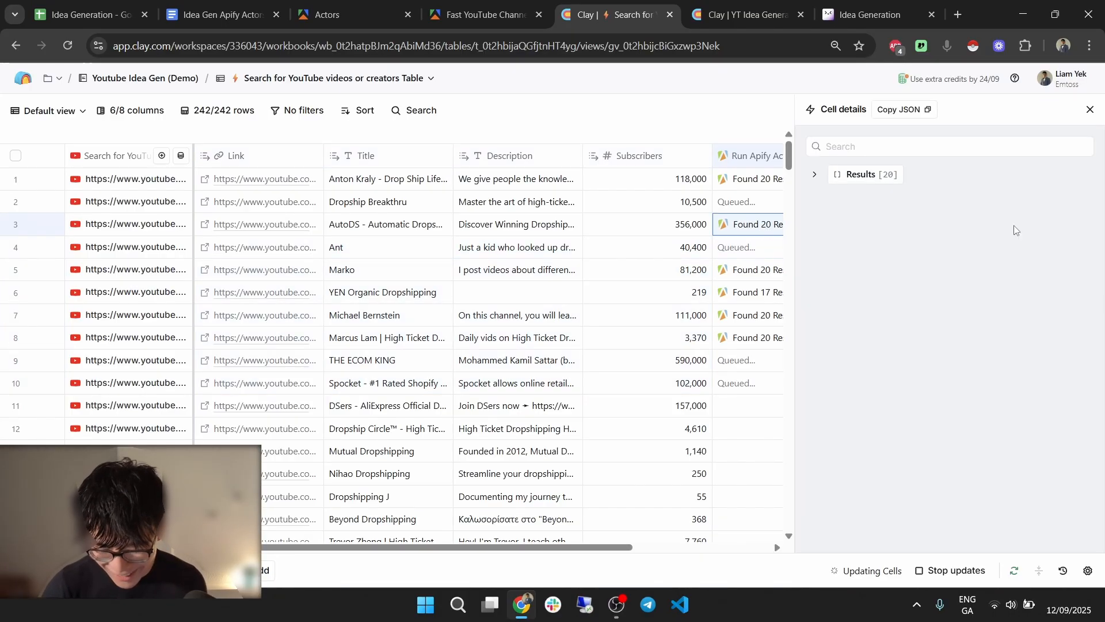
{"action": "left_click", "coordinate": [872, 174]}
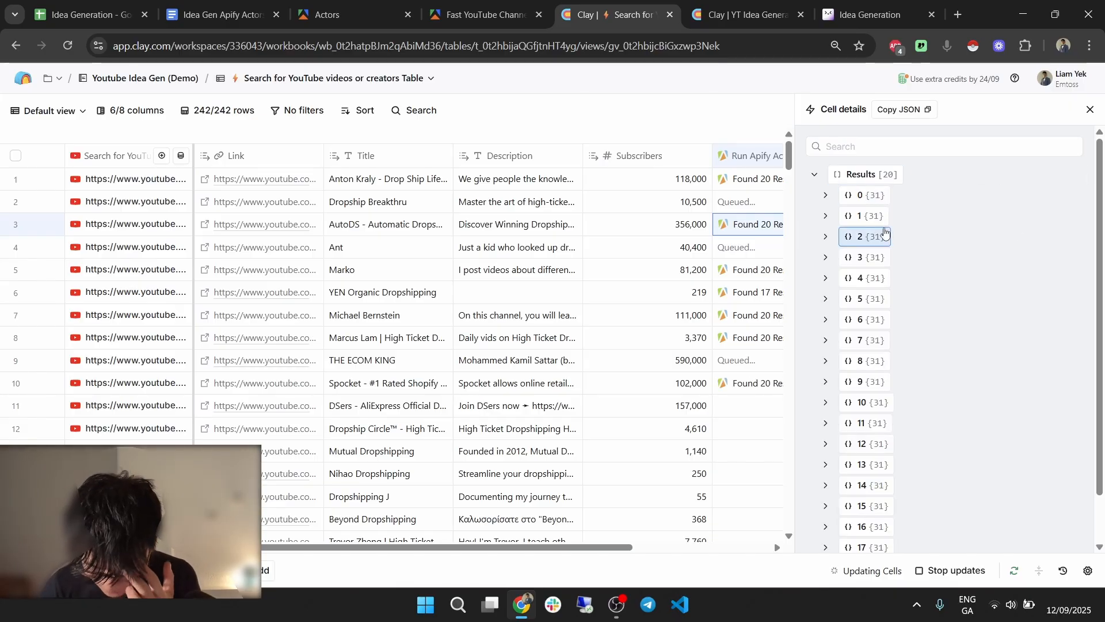
{"action": "left_click", "coordinate": [864, 236]}
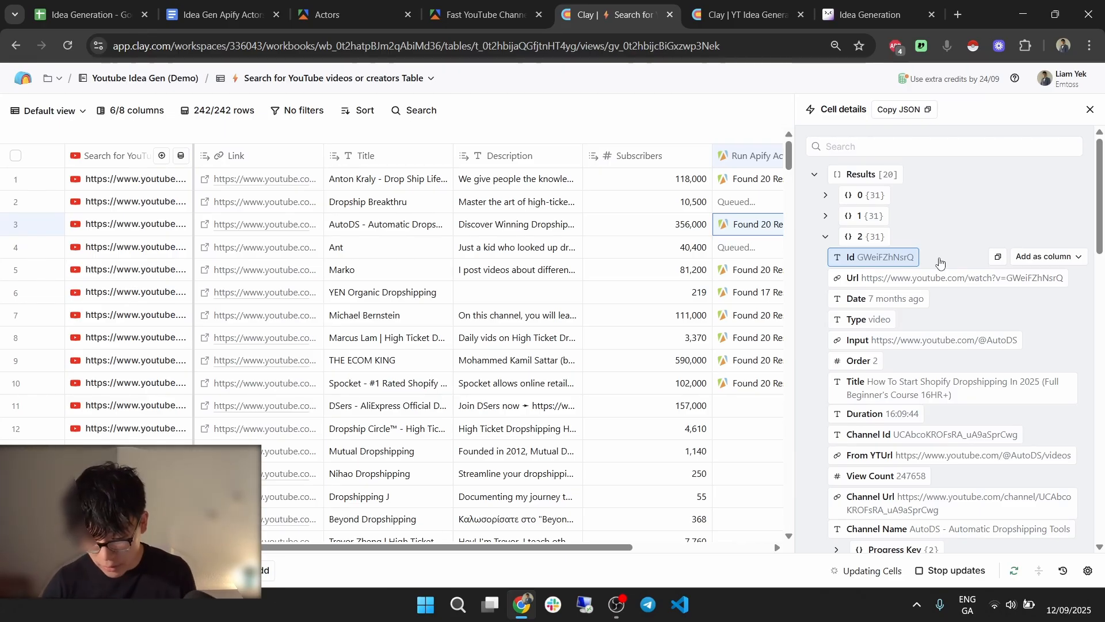
{"action": "left_click", "coordinate": [1084, 113]}
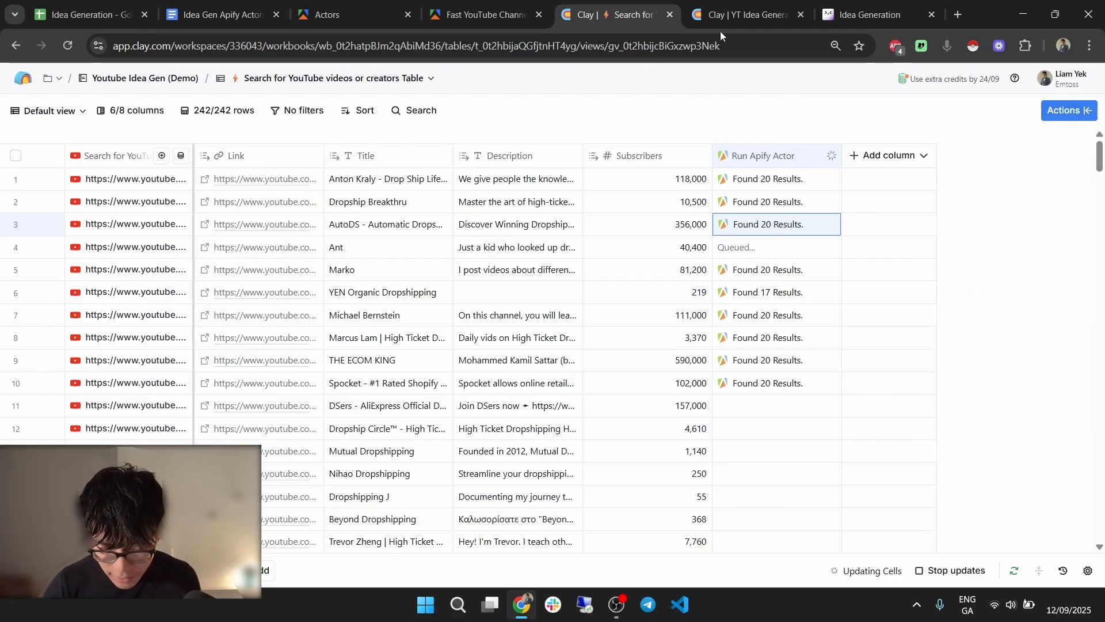
Move between the Clay tables, then go to the Fast YouTube Channel Scraper runs page.
{"action": "left_click", "coordinate": [735, 13]}
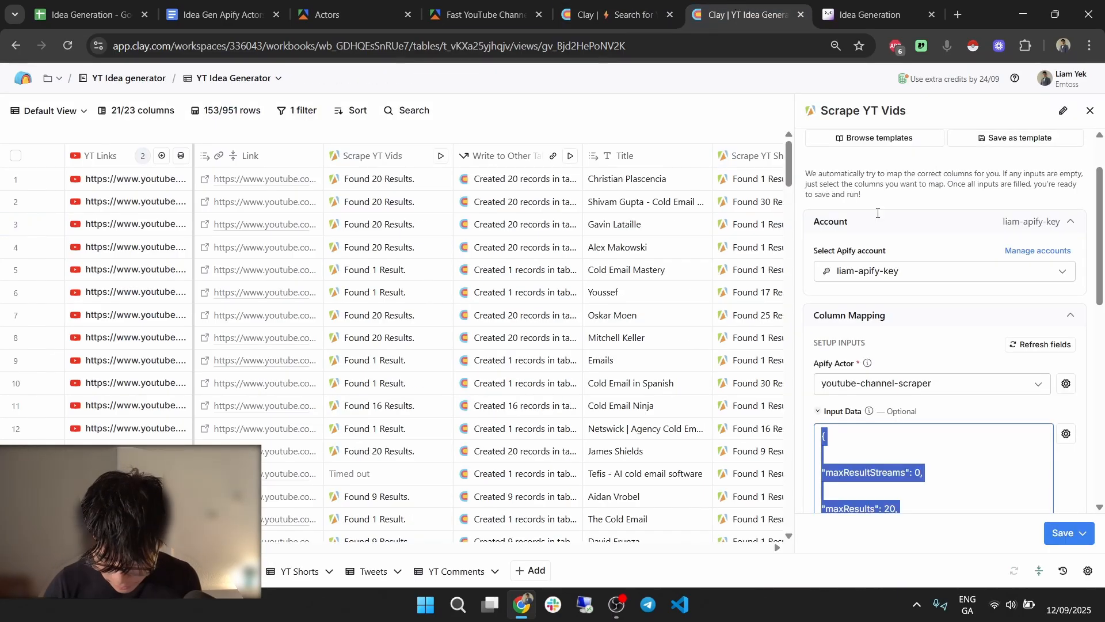
{"action": "scroll", "coordinate": [921, 307], "scroll_direction": "down", "scroll_amount": 5}
{"action": "left_click", "coordinate": [921, 307]}
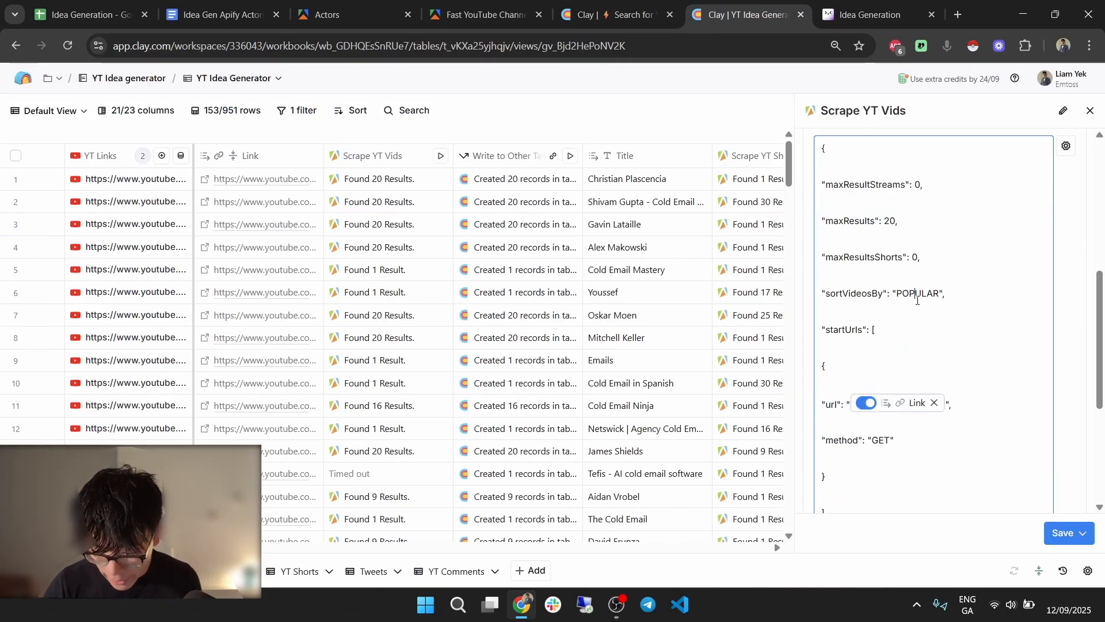
{"action": "left_click", "coordinate": [613, 14]}
{"action": "left_click", "coordinate": [504, 3]}
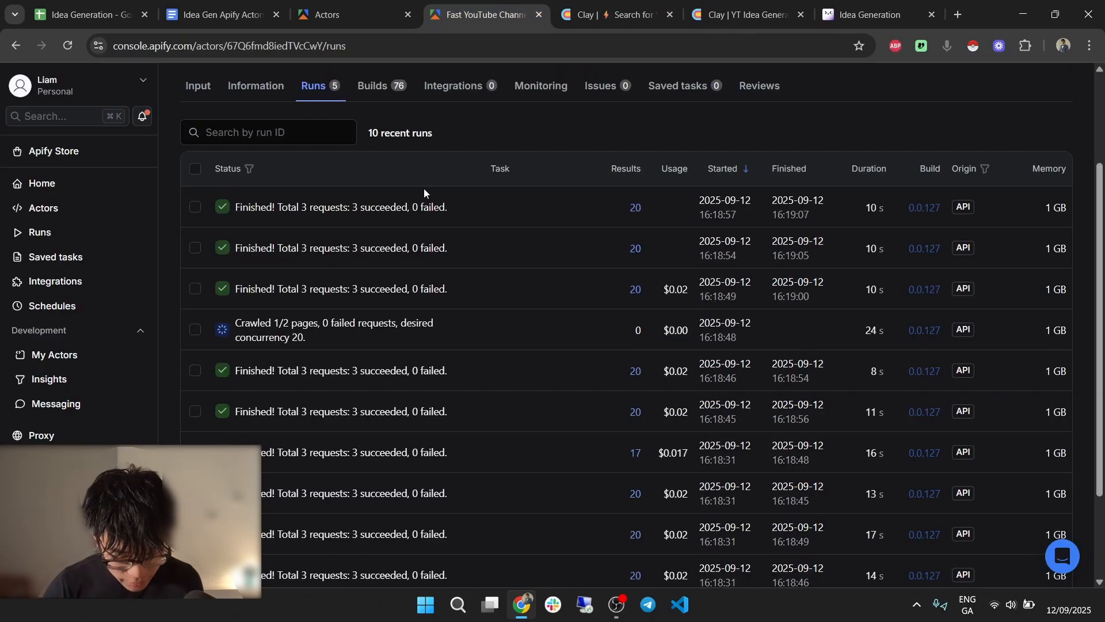
Change the Fast YouTube Channel Scraper's Sort by option from Newest to Popular in the manual input form.
{"action": "left_click", "coordinate": [198, 86]}
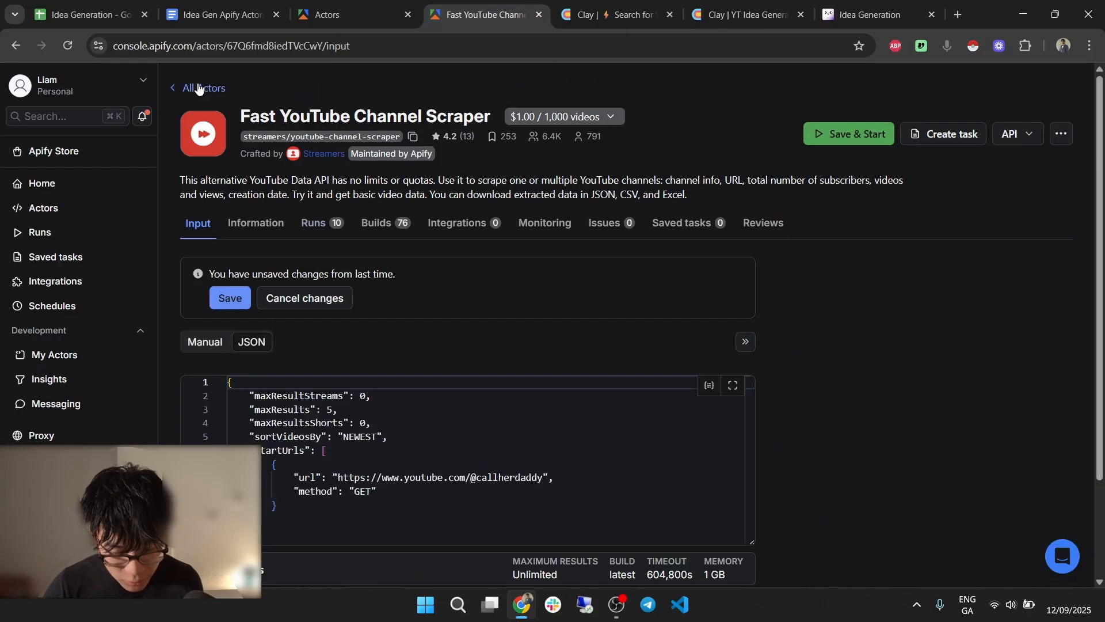
{"action": "scroll", "coordinate": [381, 237], "scroll_direction": "down", "scroll_amount": 2}
{"action": "left_click", "coordinate": [190, 213]}
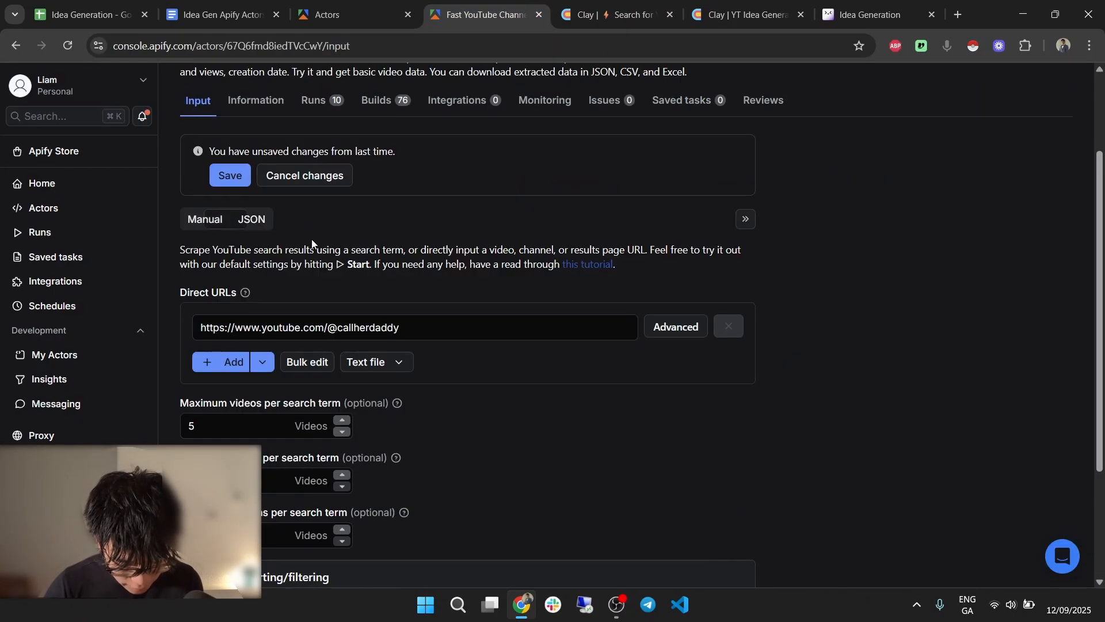
{"action": "scroll", "coordinate": [322, 238], "scroll_direction": "down", "scroll_amount": 3}
{"action": "left_click", "coordinate": [348, 410]}
{"action": "scroll", "coordinate": [393, 380], "scroll_direction": "down", "scroll_amount": 4}
{"action": "left_click", "coordinate": [349, 391]}
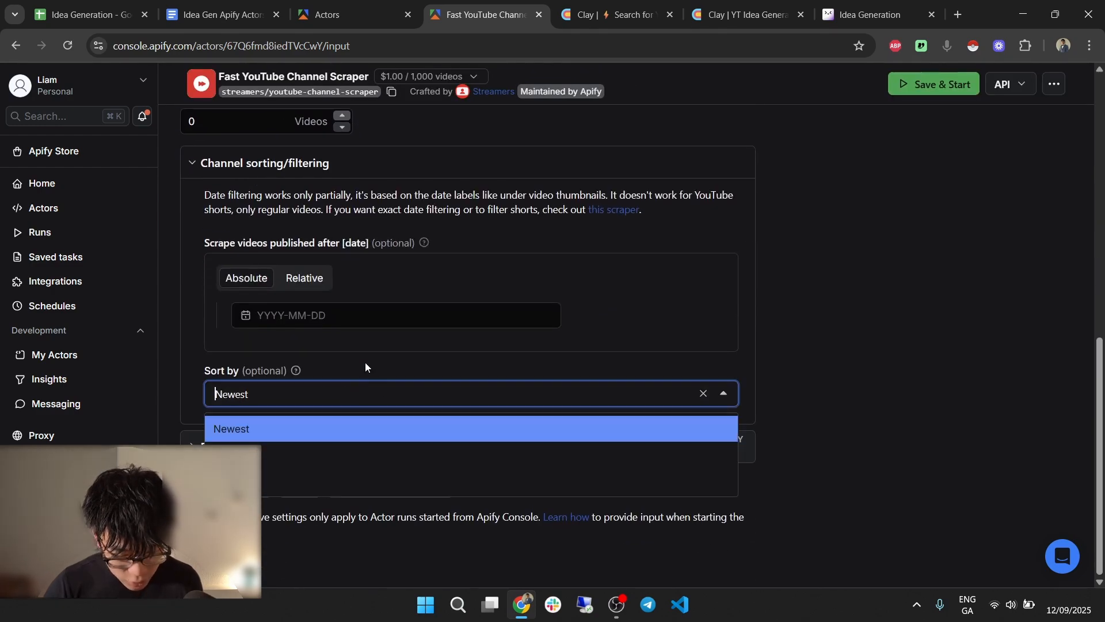
{"action": "left_click", "coordinate": [290, 457]}
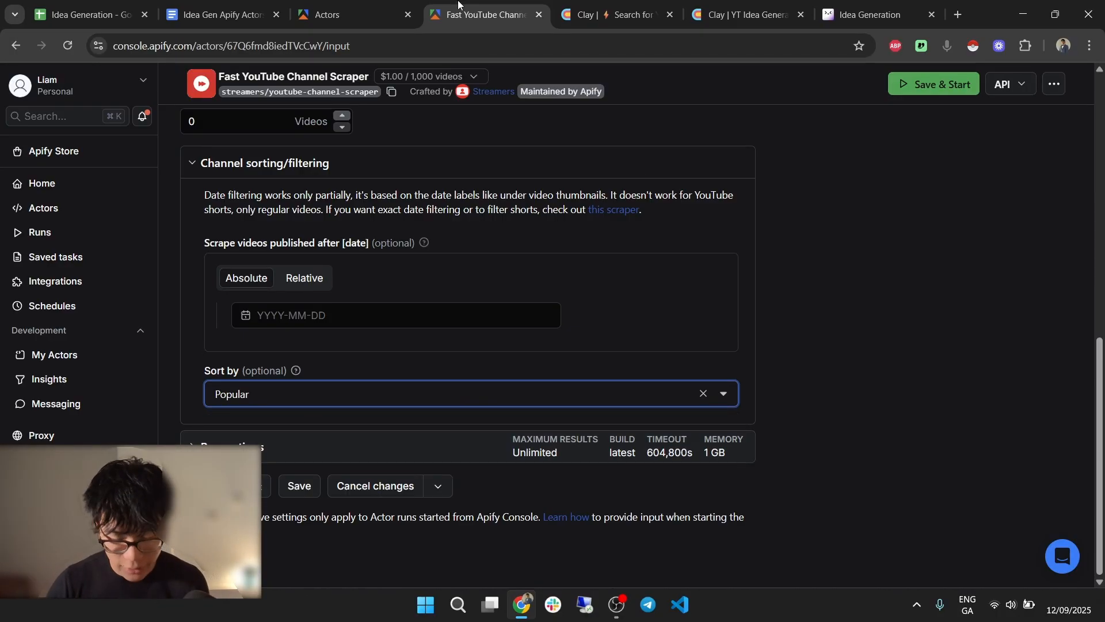
{"action": "left_click", "coordinate": [634, 5]}
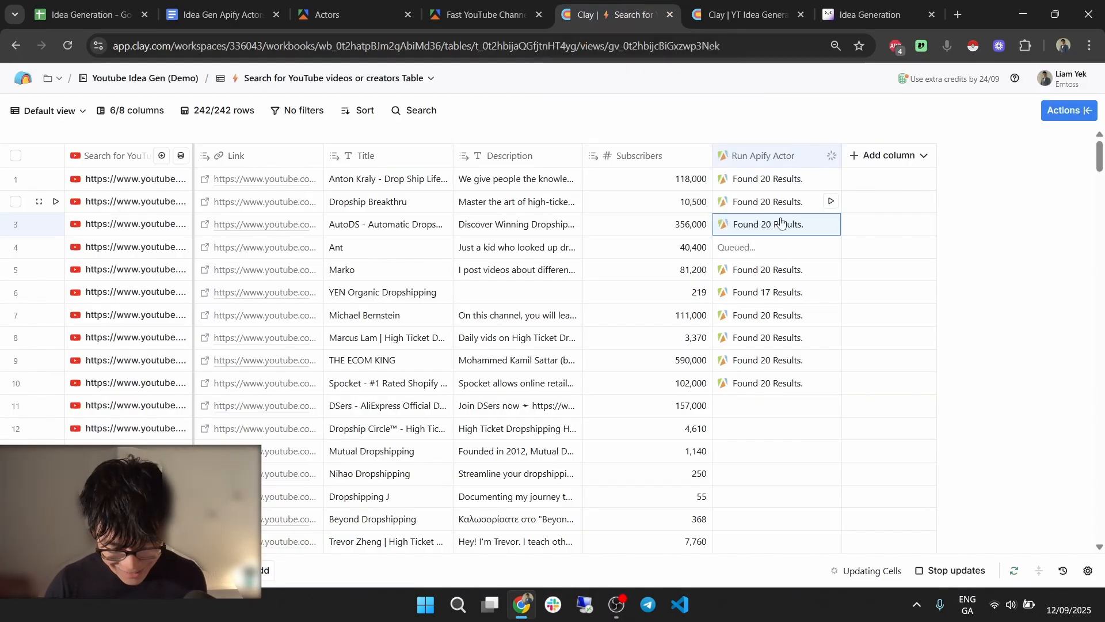
Inspect row 6's 17 scraped results in Cell details, expanding result 3.
{"action": "left_click", "coordinate": [777, 291]}
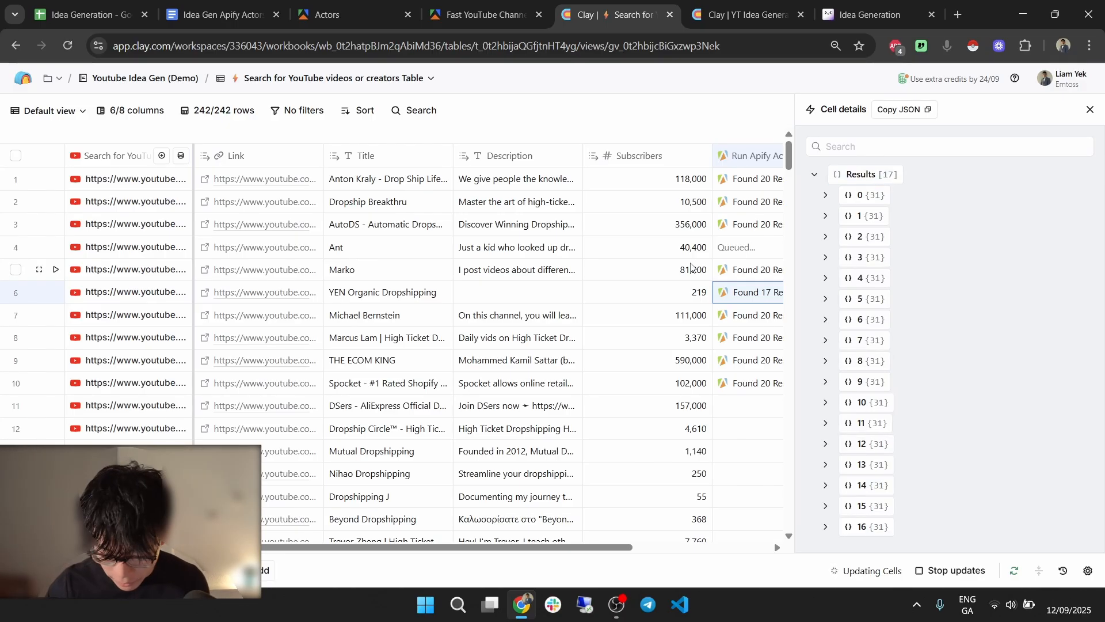
{"action": "left_click", "coordinate": [881, 262]}
{"action": "scroll", "coordinate": [899, 327], "scroll_direction": "down", "scroll_amount": 12}
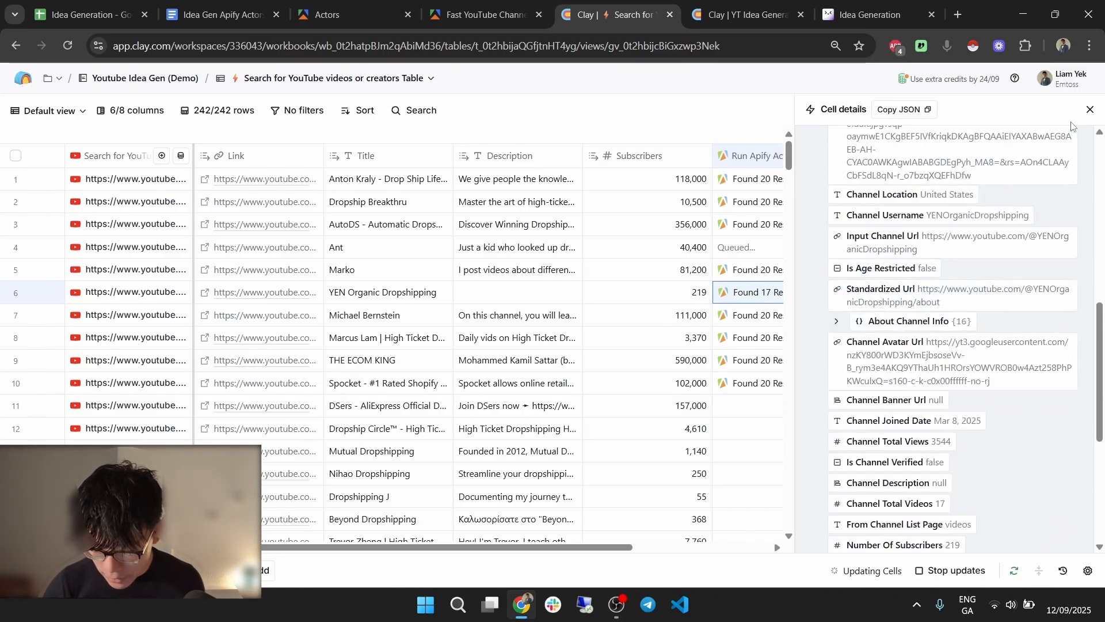
{"action": "left_click", "coordinate": [1090, 109]}
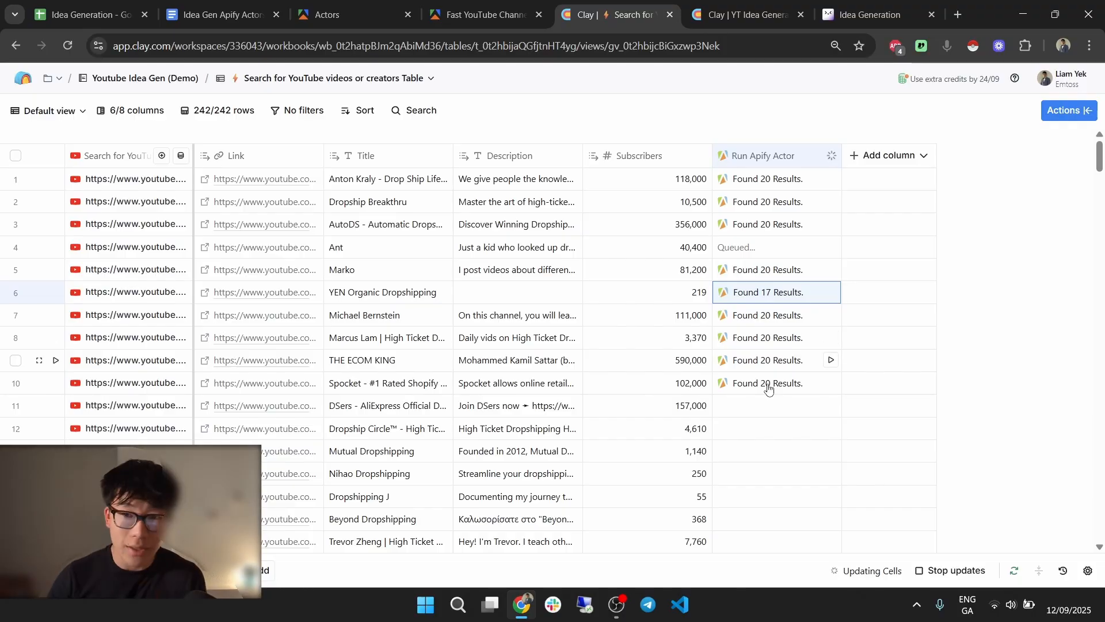
Rename the Run Apify Actor column to YT Video Scrape.
{"action": "left_click", "coordinate": [781, 156]}
{"action": "left_click", "coordinate": [783, 186]}
{"action": "type", "text": "Yt"}
{"action": "key", "text": "BackSpace"}
{"action": "type", "text": "T VIDEO"}
{"action": "key", "text": "BackSpace"}
{"action": "key", "text": "BackSpace"}
{"action": "key", "text": "BackSpace"}
{"action": "key", "text": "BackSpace"}
{"action": "type", "text": "ide o Scraper"}
Confirm Popular as the Apify scraper's sort order and return to the Clay table.
{"action": "left_click", "coordinate": [484, 14]}
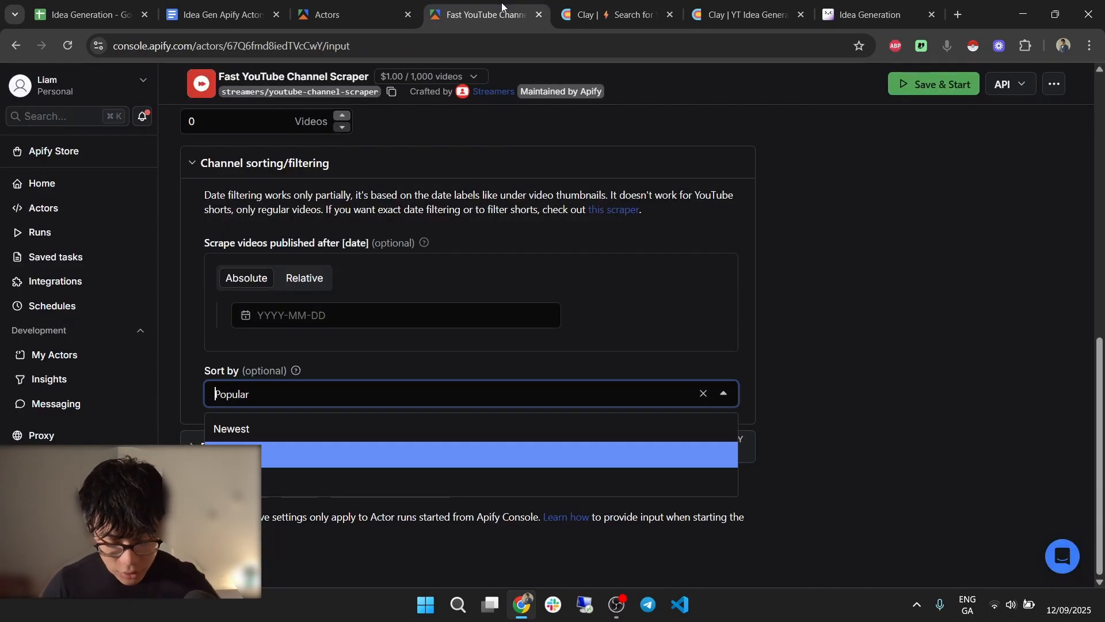
{"action": "left_click", "coordinate": [814, 250]}
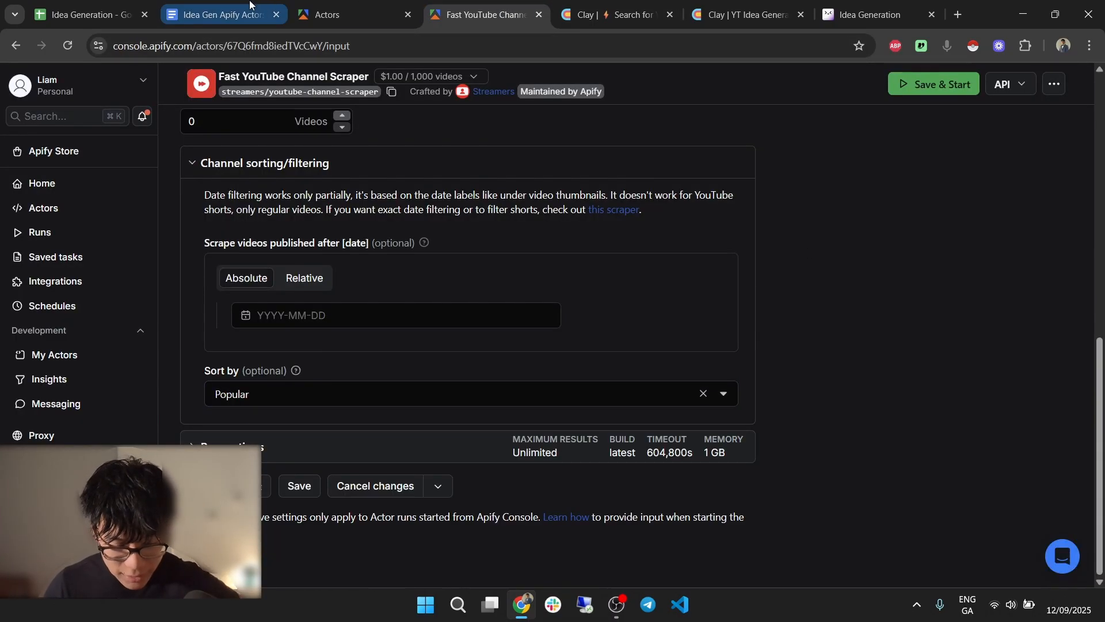
{"action": "left_click", "coordinate": [631, 5]}
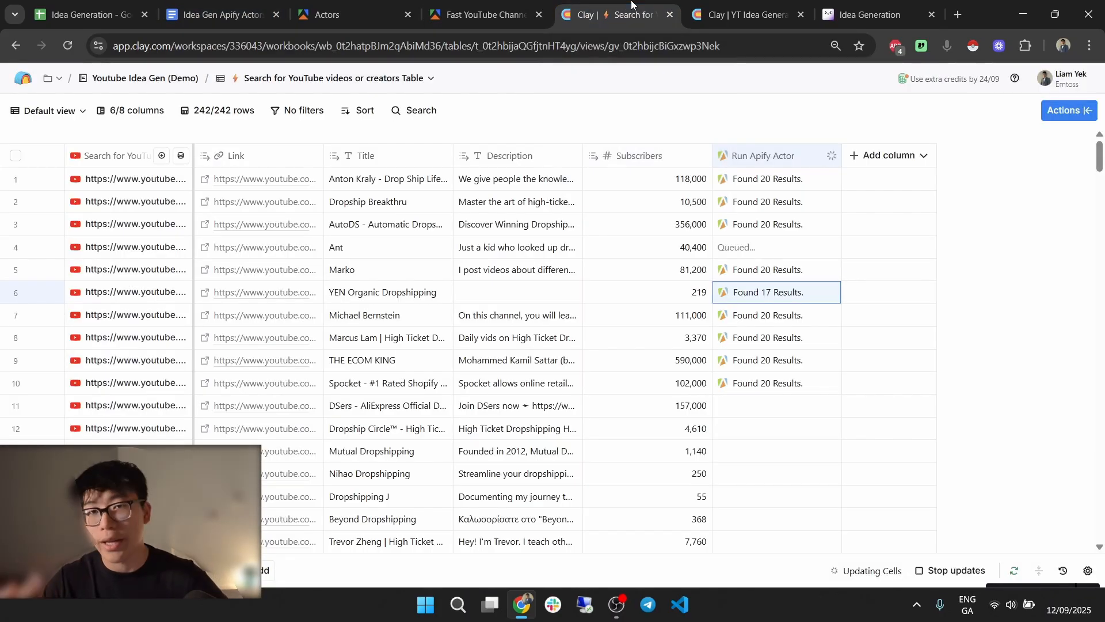
Duplicate the YT Video Scrape column and retitle the copy YT Shorts Scrape.
{"action": "left_click", "coordinate": [785, 149]}
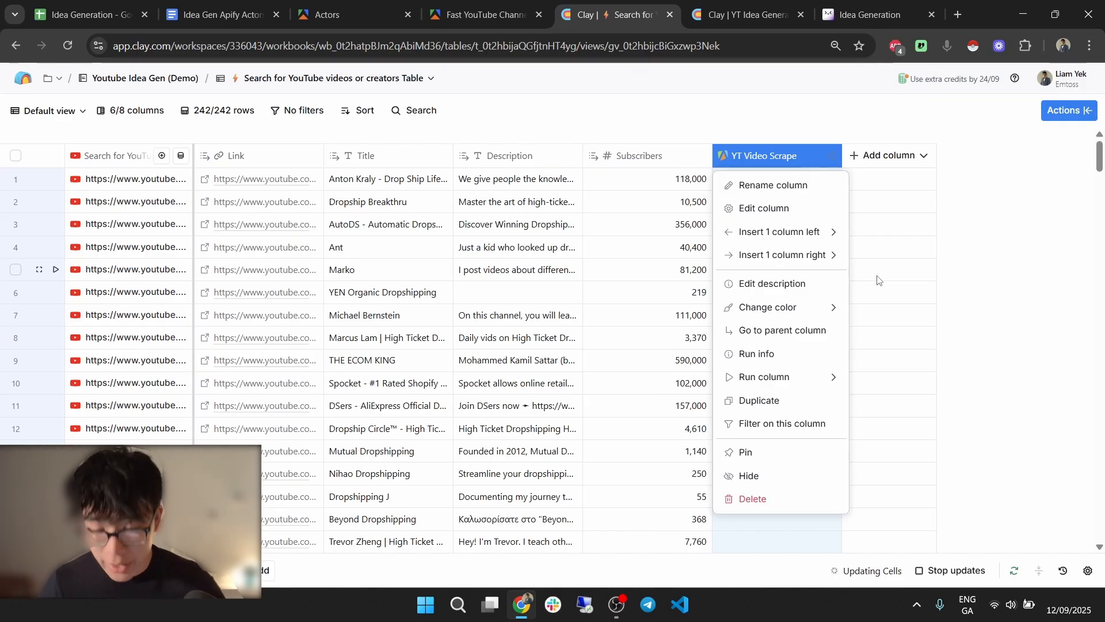
{"action": "left_click", "coordinate": [793, 396]}
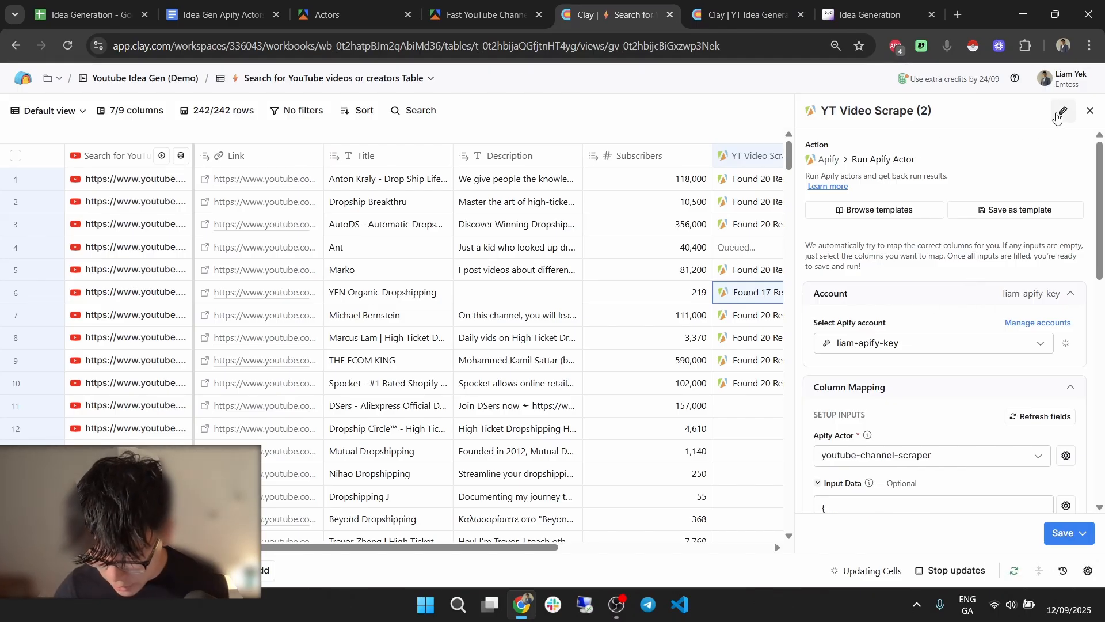
{"action": "left_click", "coordinate": [949, 120]}
{"action": "left_click", "coordinate": [920, 110]}
{"action": "key", "text": "ctrl+shift+Left"}
{"action": "key", "text": "ctrl+shift+Left"}
{"action": "key", "text": "ctrl+shift+Left"}
{"action": "key", "text": "ctrl+shift+Right"}
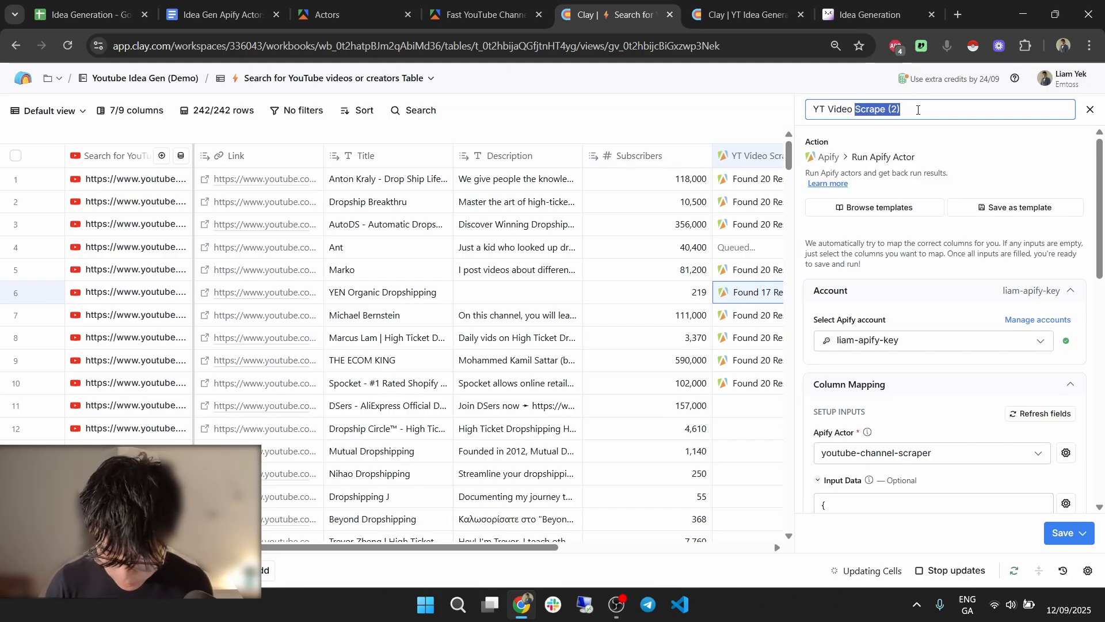
{"action": "key", "text": "ctrl+shift+Right"}
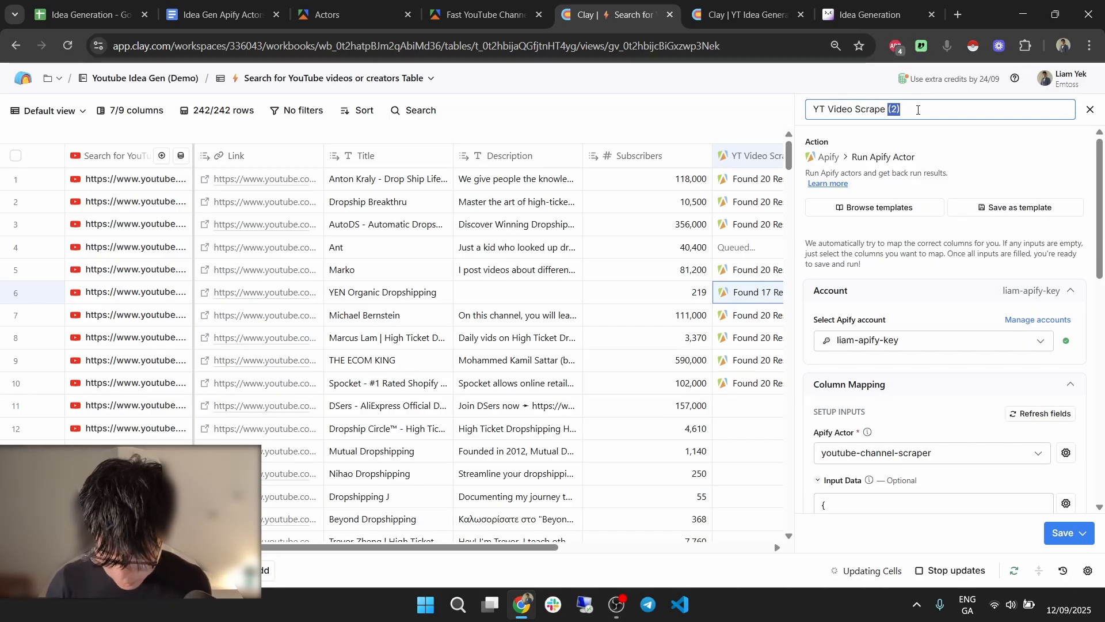
{"action": "key", "text": "ctrl+shift+Left"}
{"action": "key", "text": "BackSpace"}
{"action": "type", "text": "Shorts"}
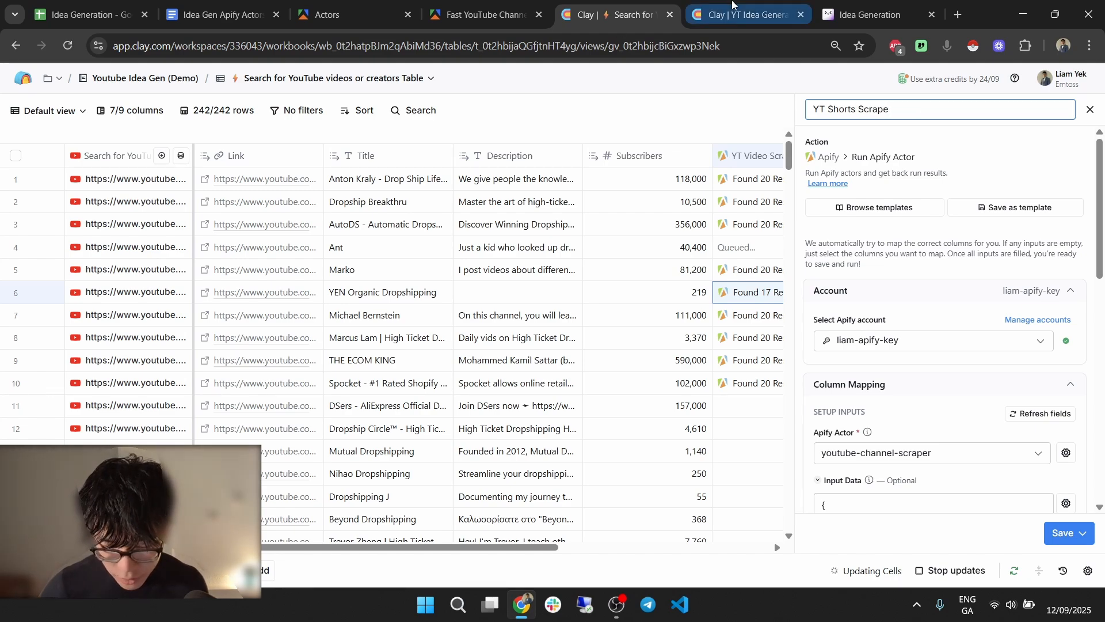
Go to the Apify Fast YouTube Channel Scraper input page, which holds one channel URL.
{"action": "left_click", "coordinate": [719, 3]}
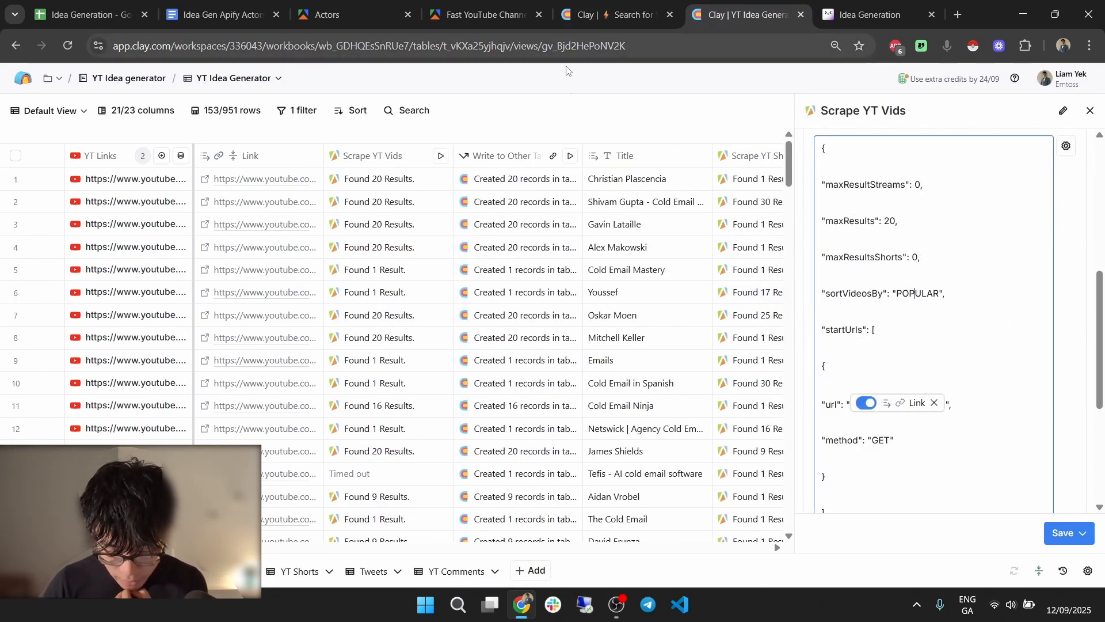
{"action": "left_click", "coordinate": [456, 5]}
{"action": "scroll", "coordinate": [391, 213], "scroll_direction": "up", "scroll_amount": 10}
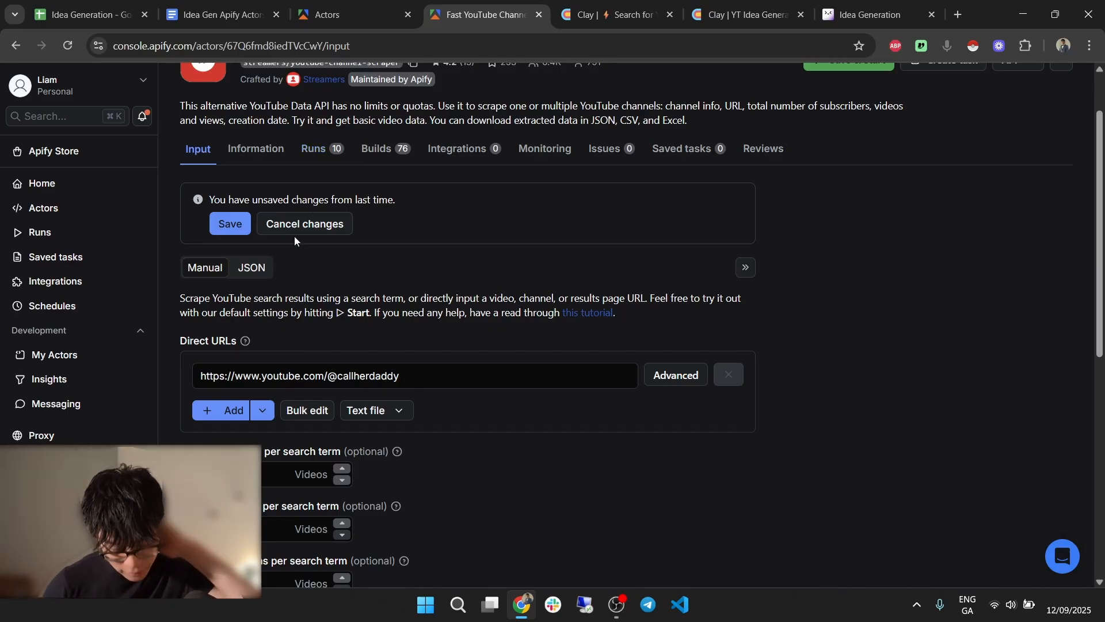
Set the scraper's Maximum shorts to 5 and Maximum videos to 0.
{"action": "left_click", "coordinate": [249, 265]}
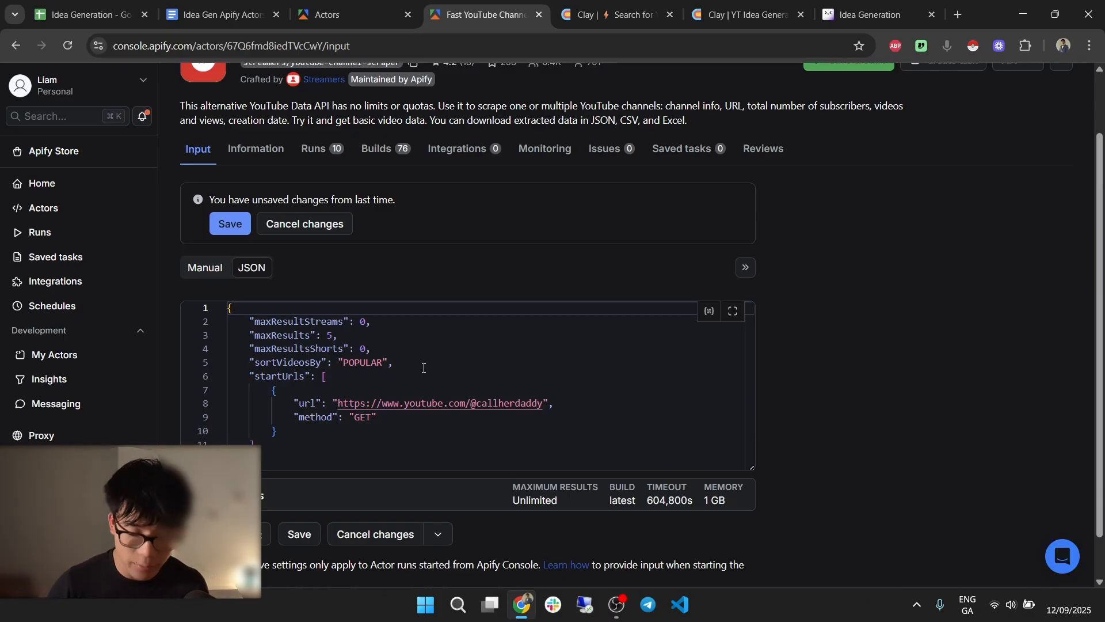
{"action": "left_click", "coordinate": [201, 267]}
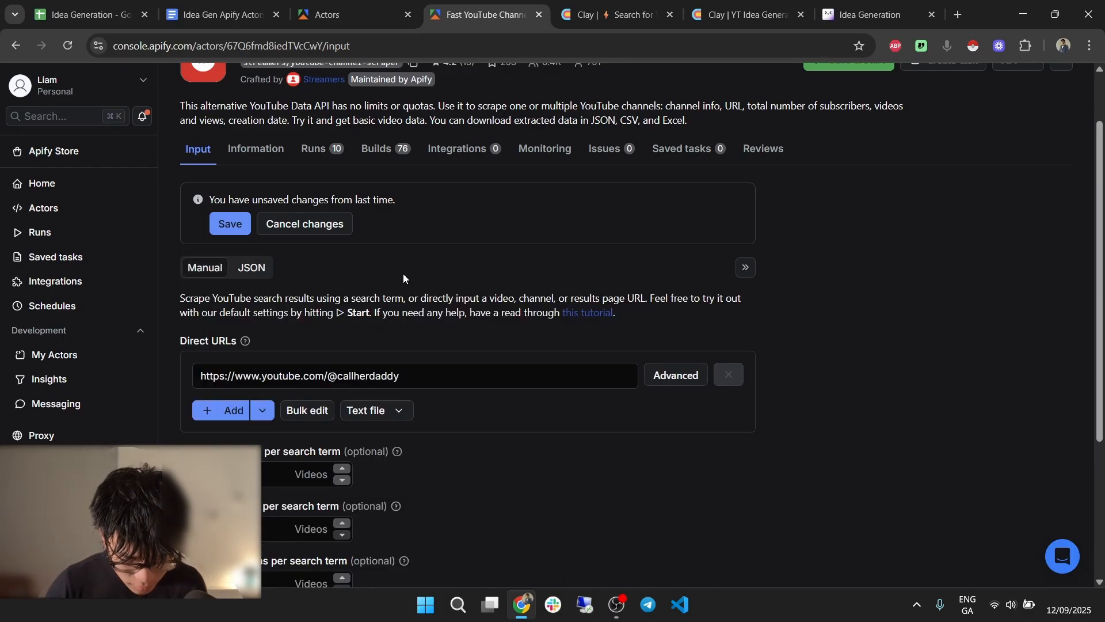
{"action": "scroll", "coordinate": [403, 273], "scroll_direction": "down", "scroll_amount": 3}
{"action": "scroll", "coordinate": [415, 333], "scroll_direction": "down", "scroll_amount": 1}
{"action": "left_click", "coordinate": [349, 306]}
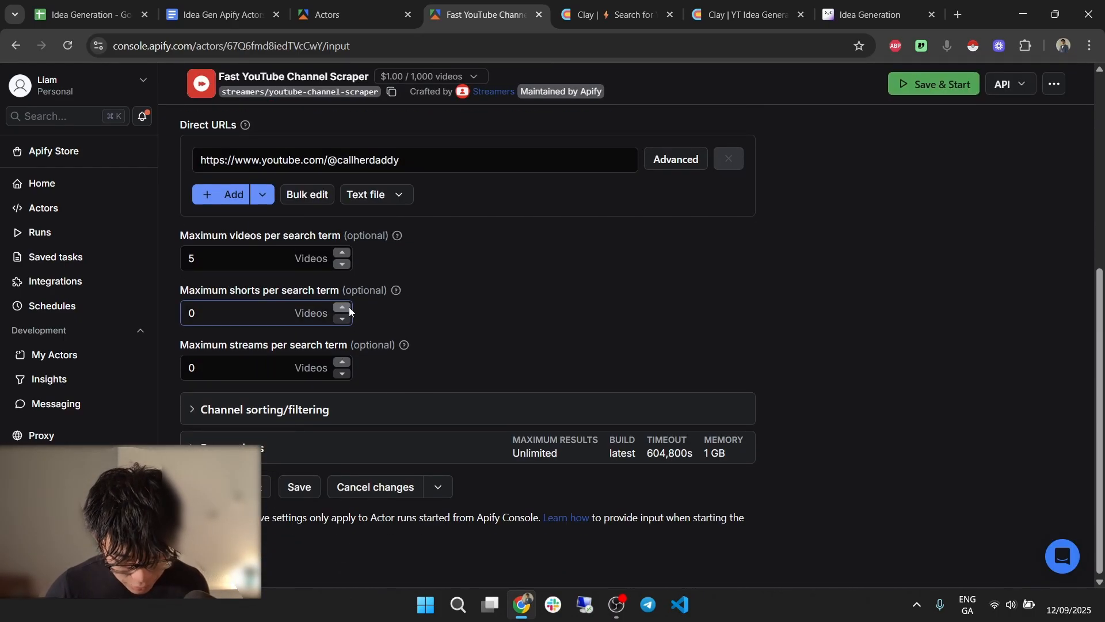
{"action": "key", "text": "BackSpace"}
{"action": "type", "text": "3"}
{"action": "left_click", "coordinate": [343, 307]}
{"action": "key", "text": "shift+Tab"}
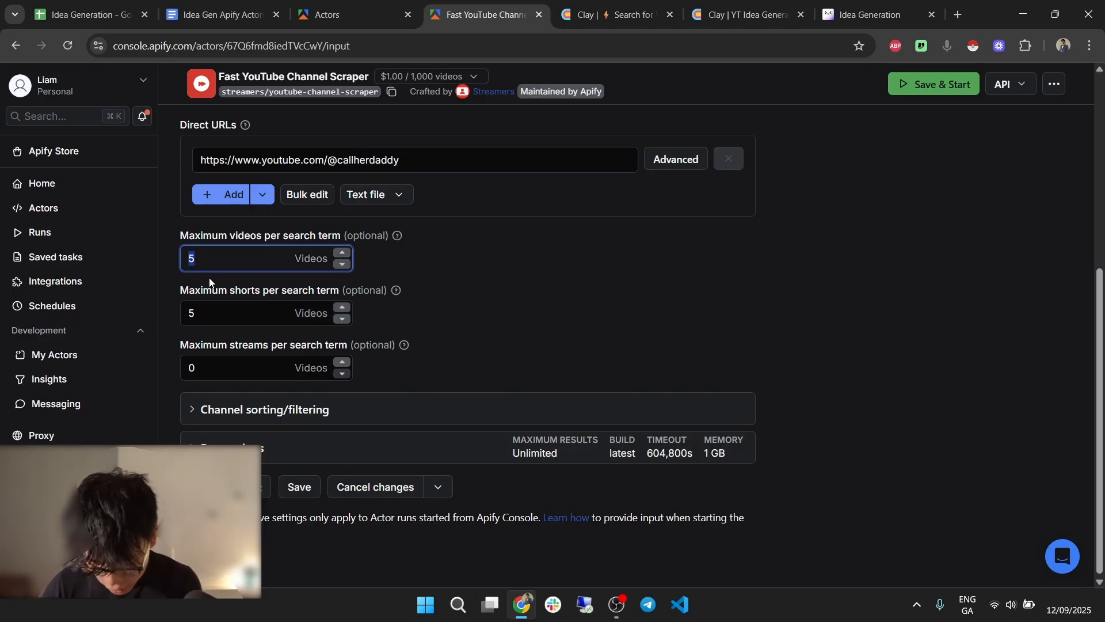
{"action": "left_click", "coordinate": [447, 318]}
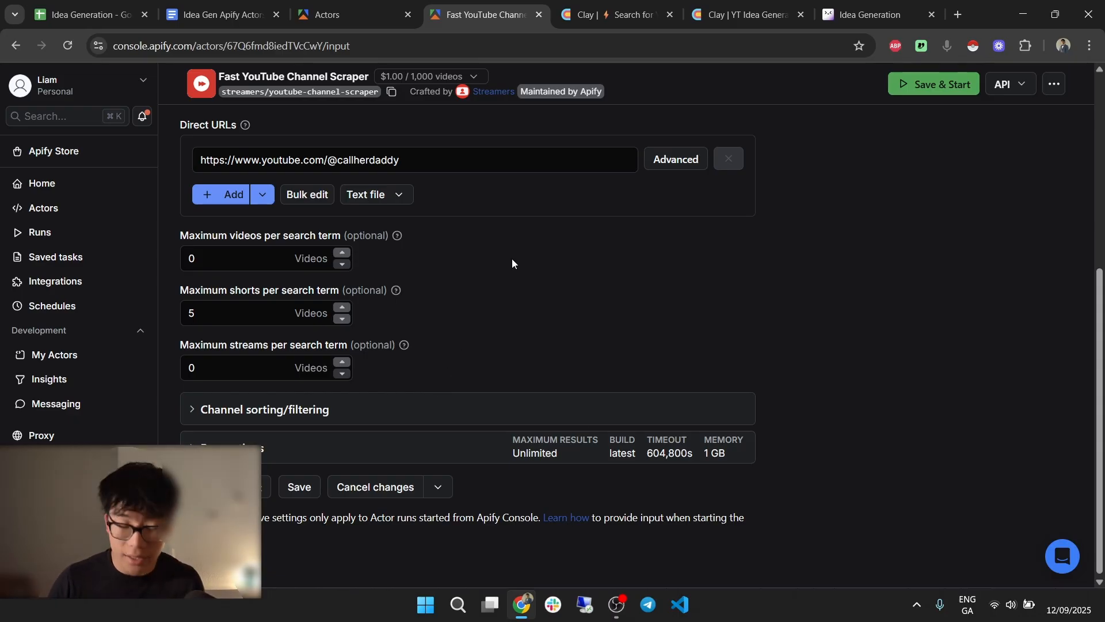
Verify the JSON input reads maxResults 0, maxResultsShorts 5, sorted POPULAR.
{"action": "scroll", "coordinate": [380, 357], "scroll_direction": "up", "scroll_amount": 4}
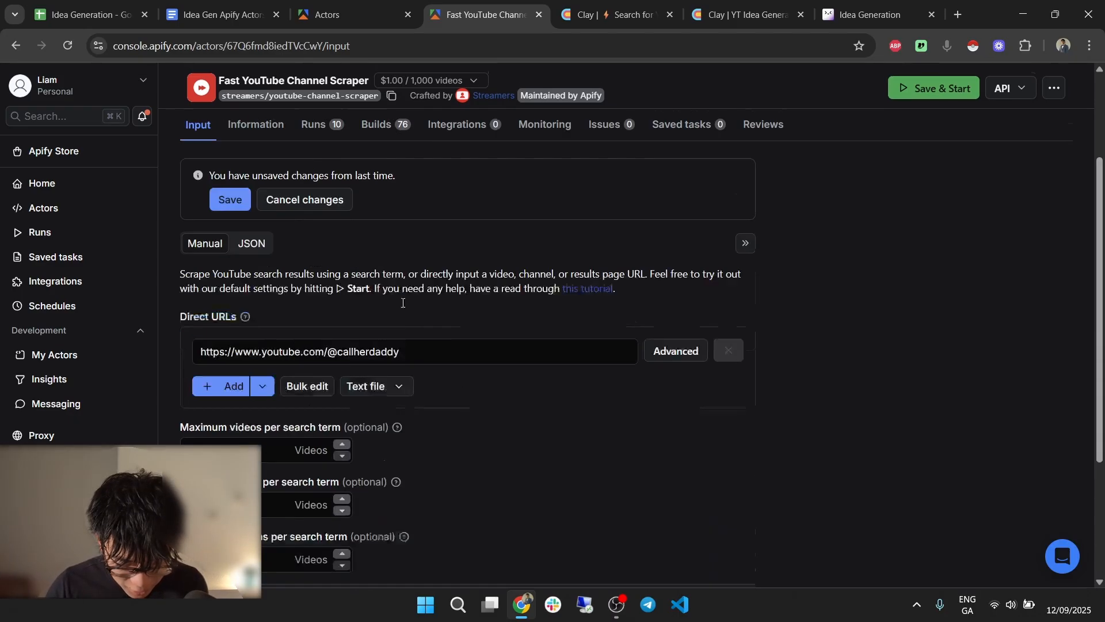
{"action": "left_click", "coordinate": [251, 226]}
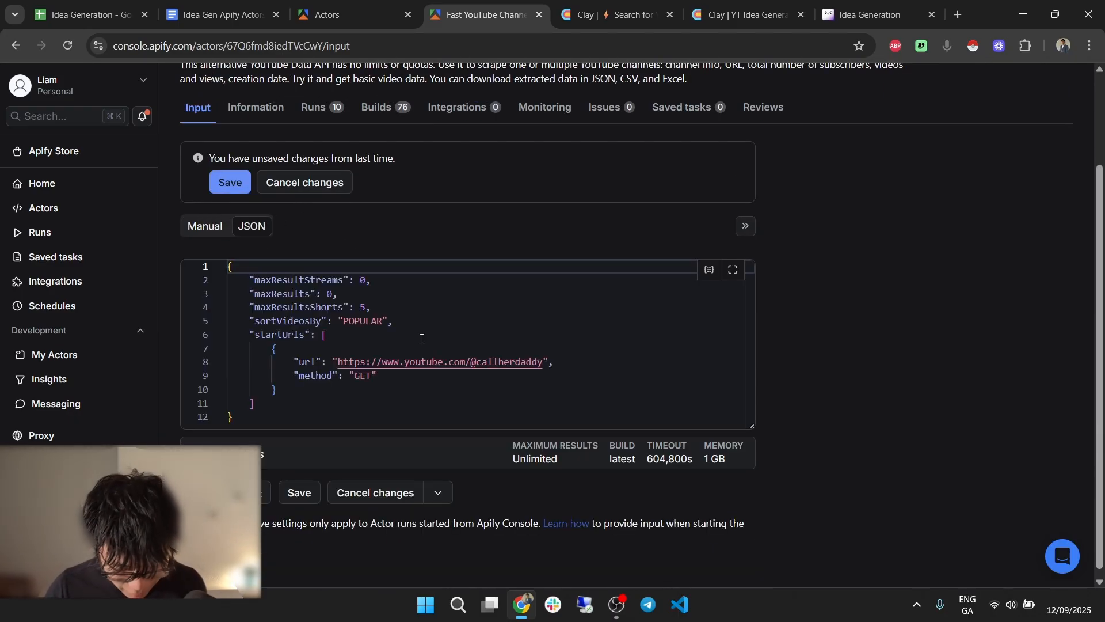
{"action": "double_click", "coordinate": [364, 307]}
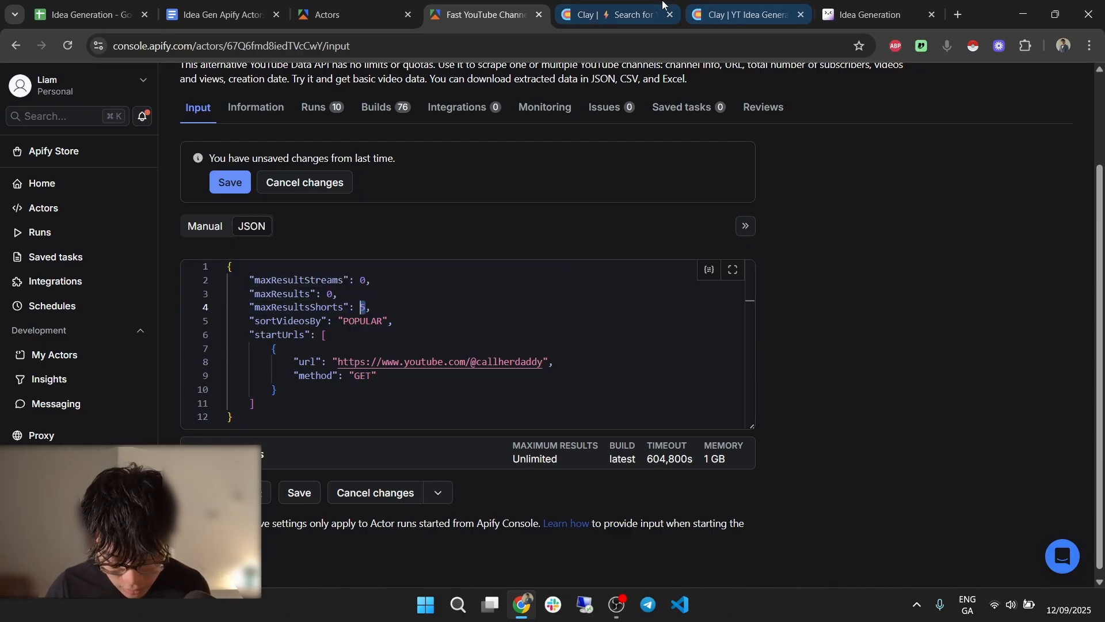
{"action": "left_click", "coordinate": [616, 14]}
Review the YT Shorts Scrape input JSON, then save and run the column.
{"action": "left_click", "coordinate": [734, 6]}
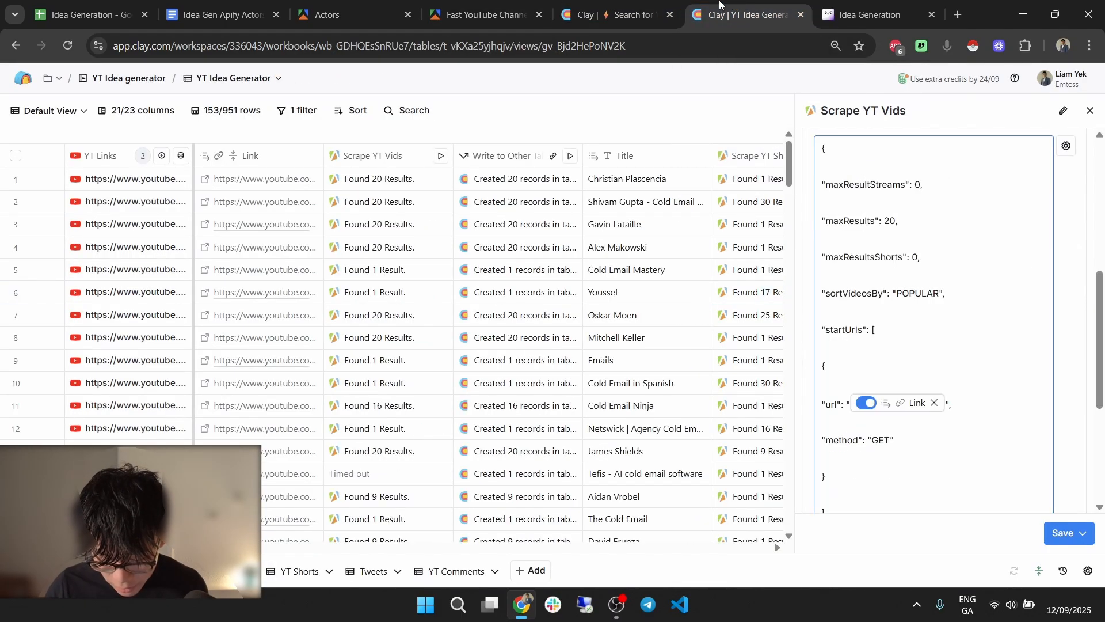
{"action": "left_click", "coordinate": [614, 14]}
{"action": "scroll", "coordinate": [921, 287], "scroll_direction": "down", "scroll_amount": 10}
{"action": "left_click", "coordinate": [890, 224]}
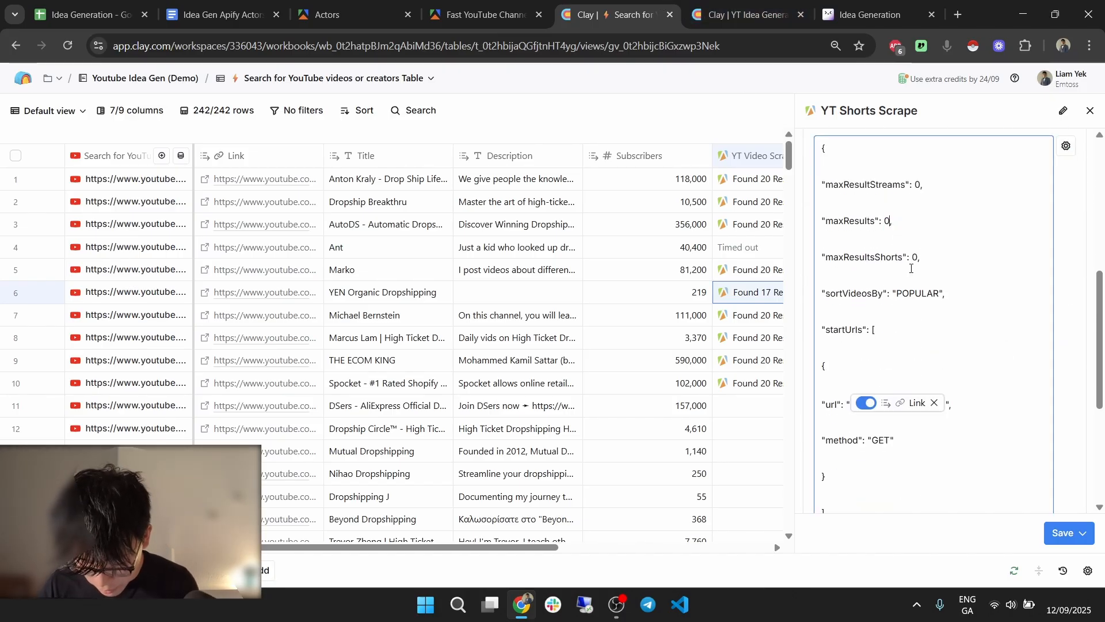
{"action": "double_click", "coordinate": [916, 259]}
{"action": "scroll", "coordinate": [960, 371], "scroll_direction": "down", "scroll_amount": 3}
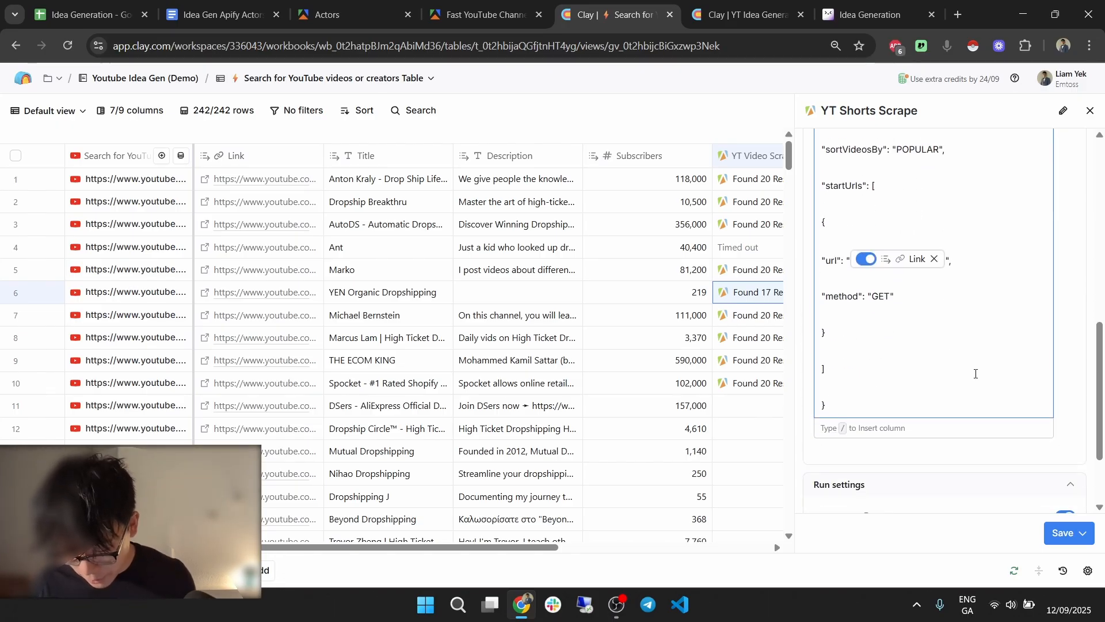
{"action": "left_click", "coordinate": [1077, 533]}
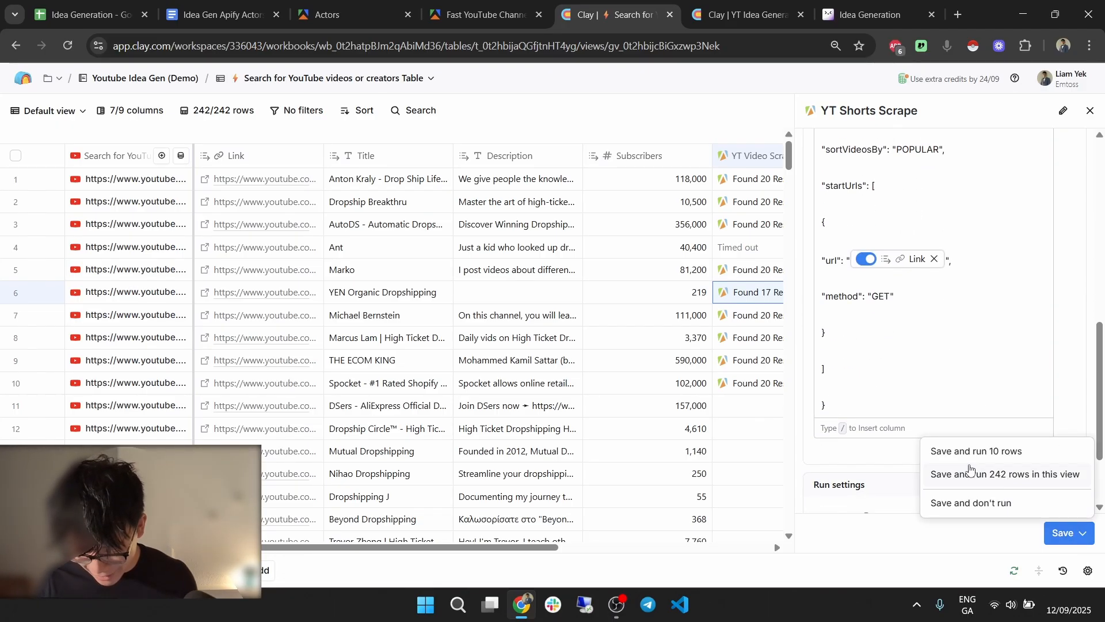
{"action": "left_click", "coordinate": [969, 460]}
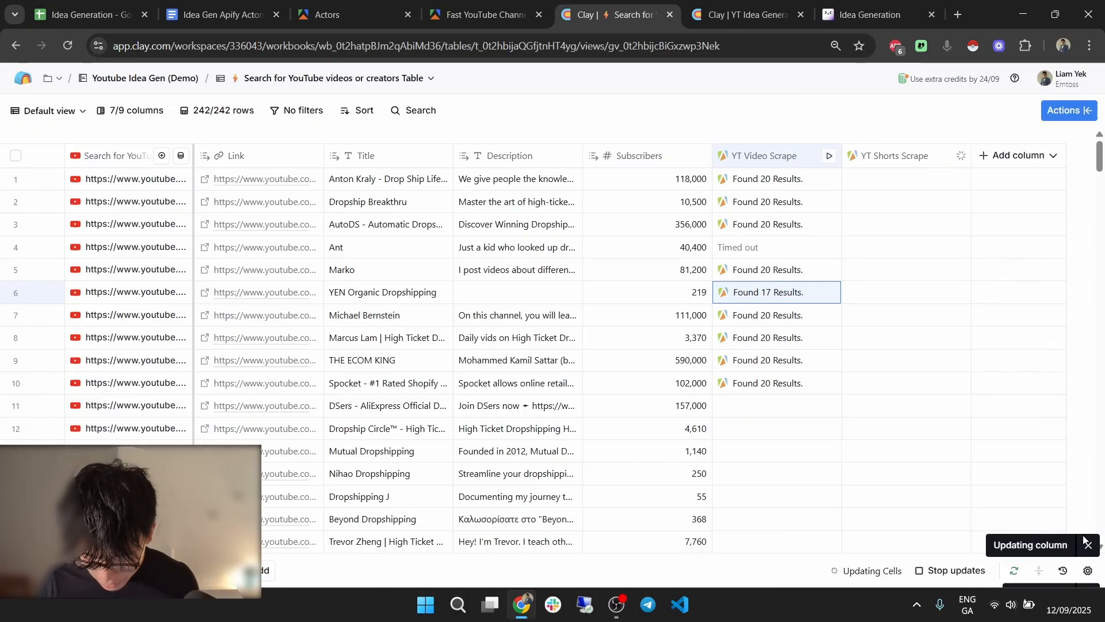
Cancel all queued YT Shorts Scrape runs so every row shows Run Stopped.
{"action": "left_click", "coordinate": [1088, 546]}
{"action": "left_click", "coordinate": [1088, 571]}
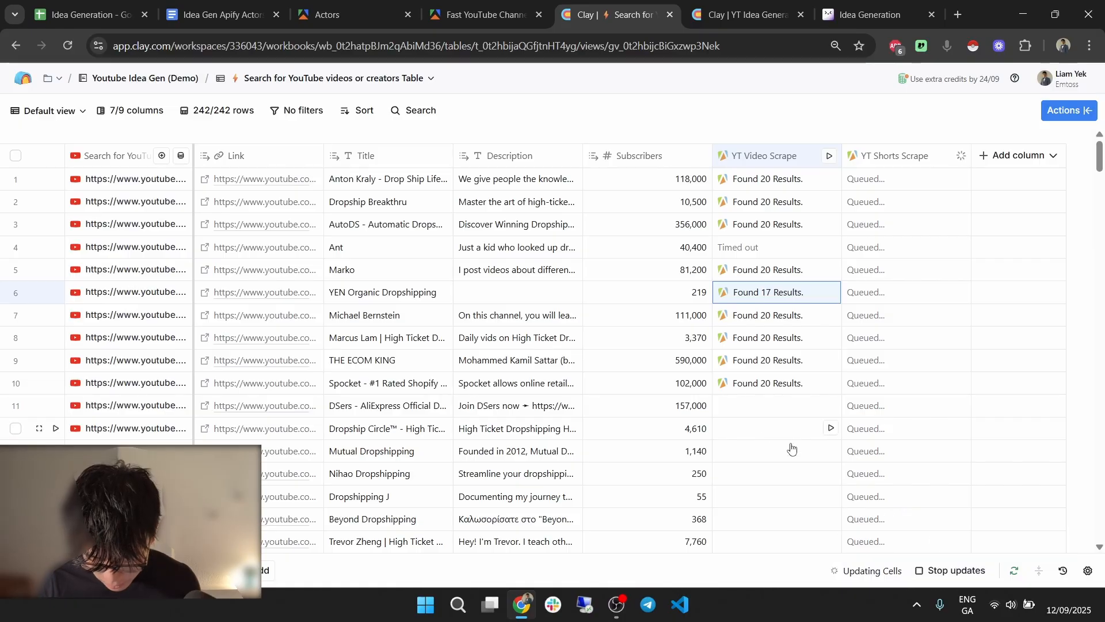
{"action": "left_click", "coordinate": [950, 570]}
{"action": "left_click", "coordinate": [679, 277]}
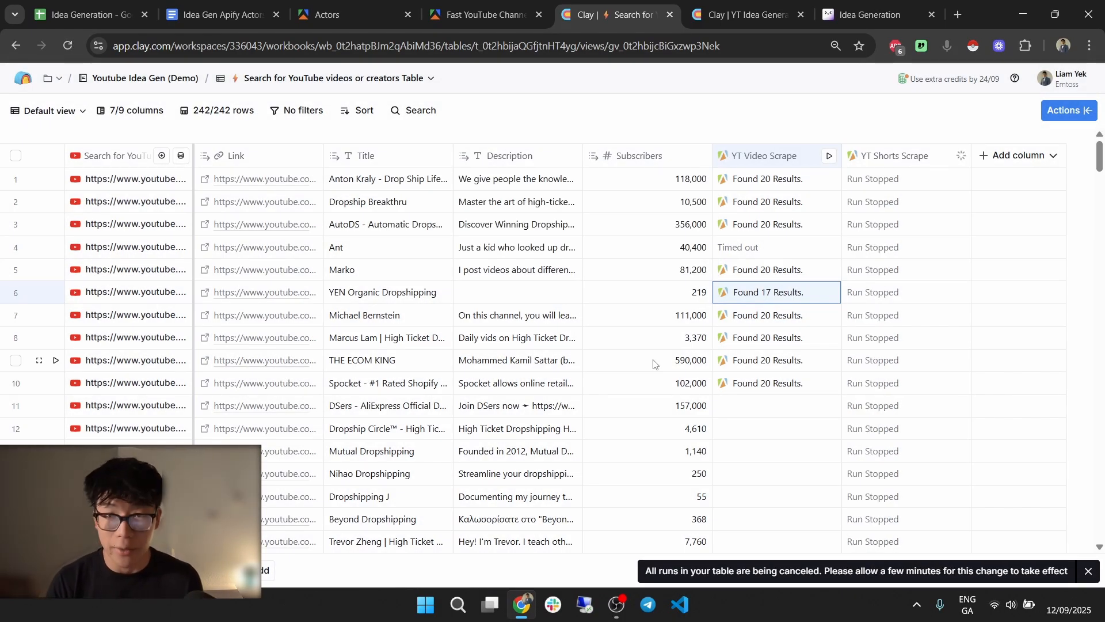
Run the YT Shorts Scrape column on only the first 10 rows.
{"action": "left_click", "coordinate": [887, 151]}
{"action": "mouse_move", "coordinate": [896, 377]}
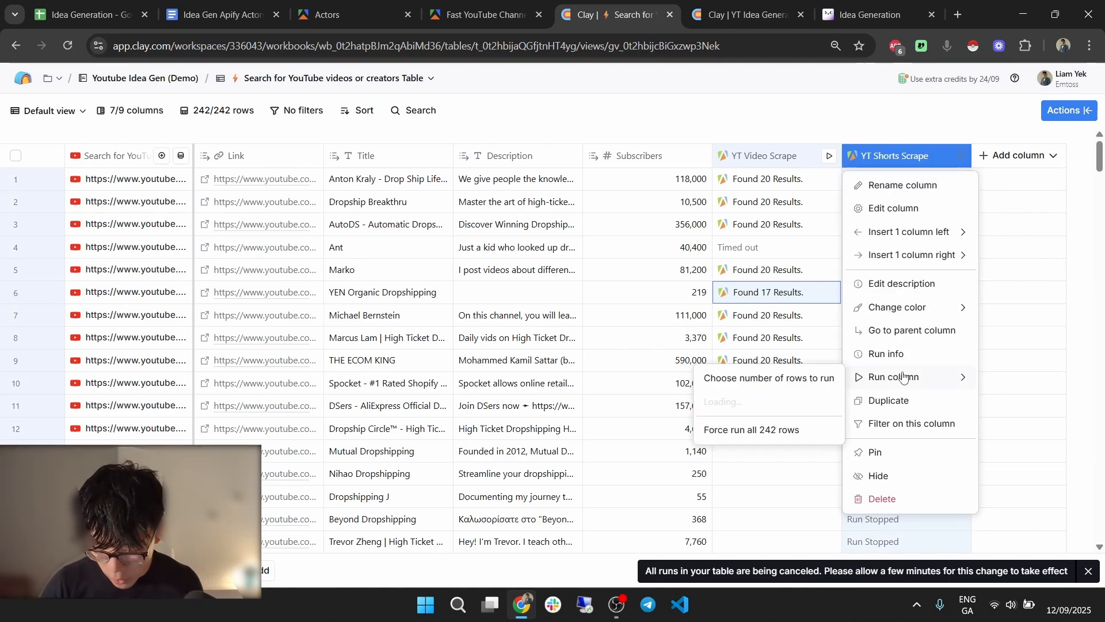
{"action": "left_click", "coordinate": [731, 375]}
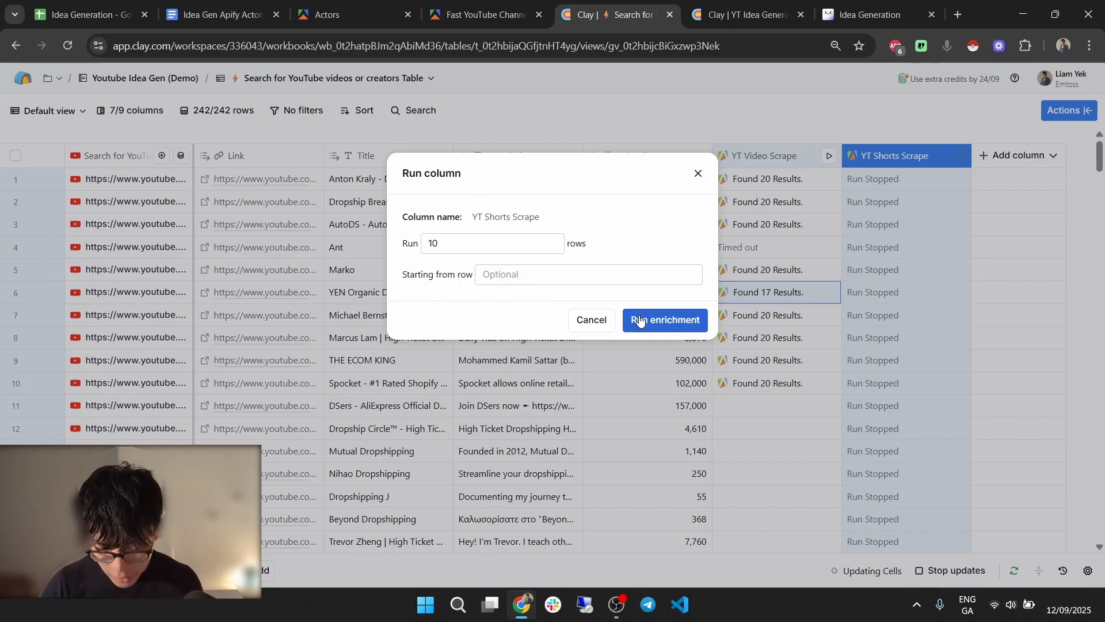
{"action": "left_click", "coordinate": [662, 321]}
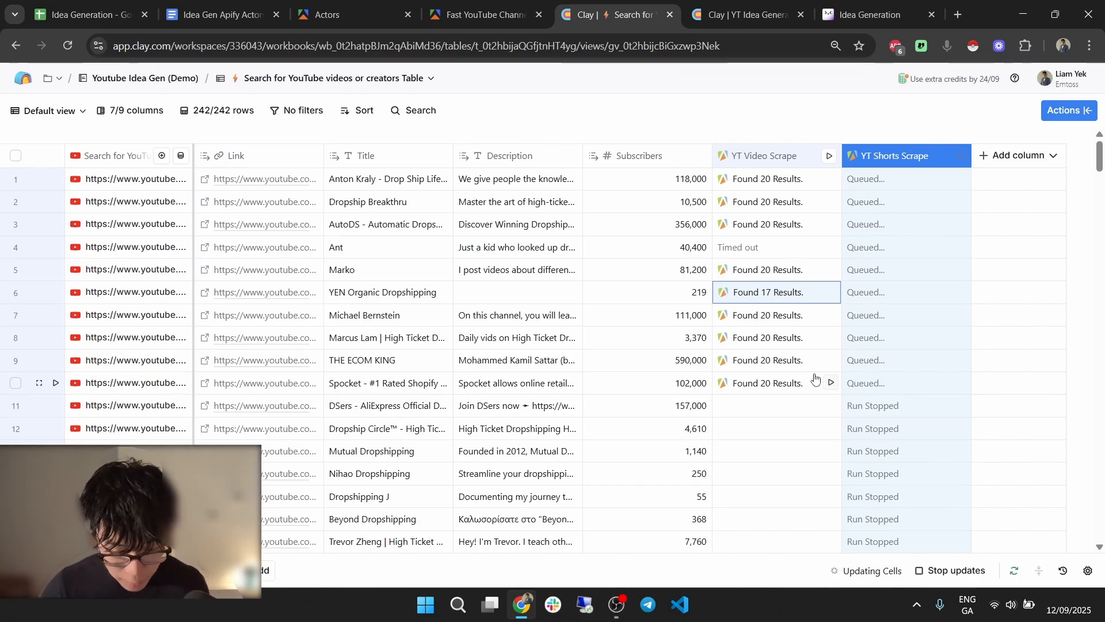
Limit the table view to 30 rows.
{"action": "left_click", "coordinate": [298, 110]}
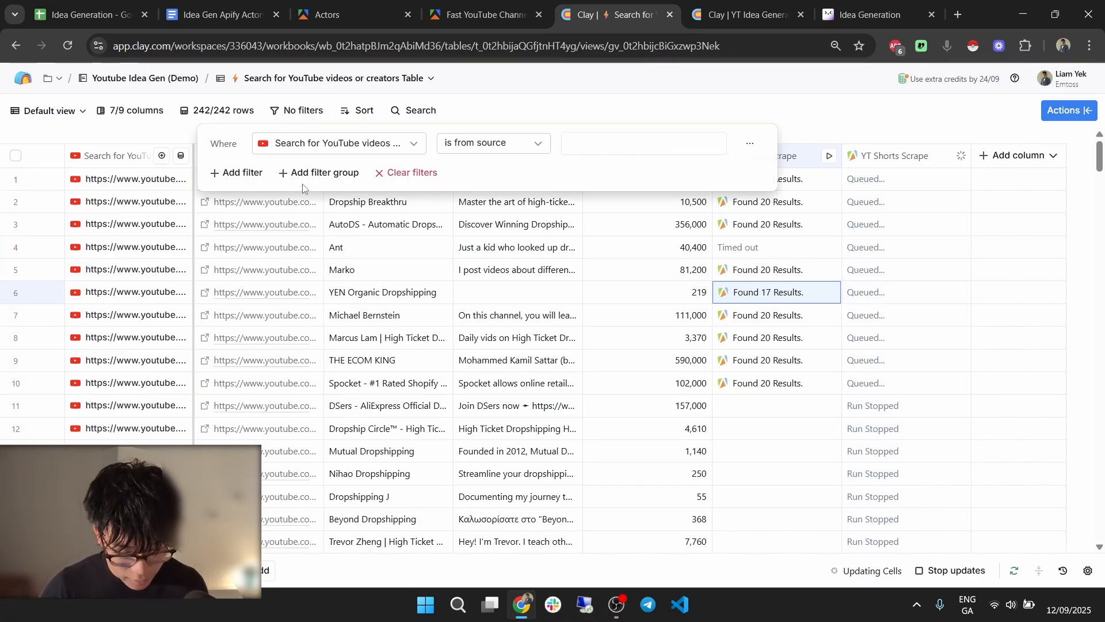
{"action": "left_click", "coordinate": [217, 112]}
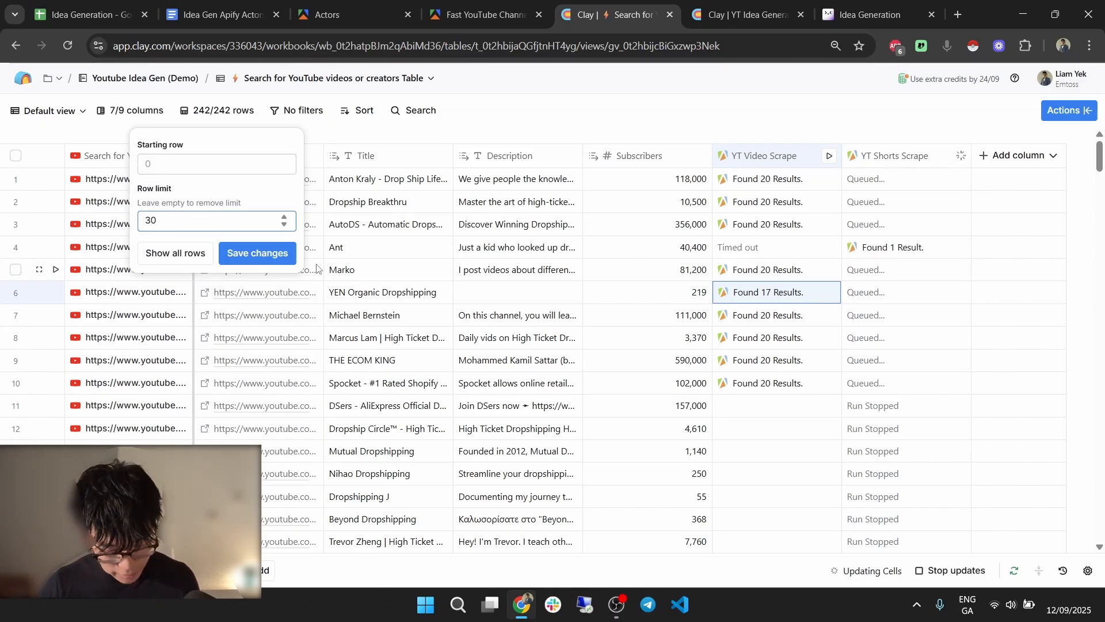
{"action": "left_click", "coordinate": [601, 328]}
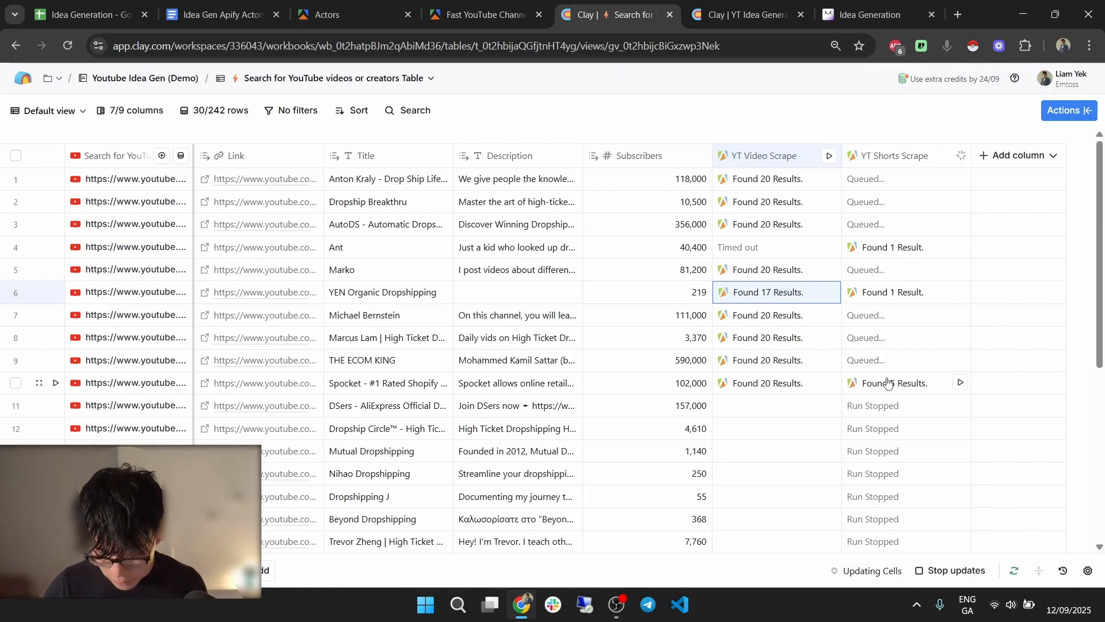
Inspect row 10's shorts results in Cell details, expanding the first short.
{"action": "left_click", "coordinate": [888, 383]}
{"action": "left_click", "coordinate": [880, 175]}
{"action": "left_click", "coordinate": [870, 197]}
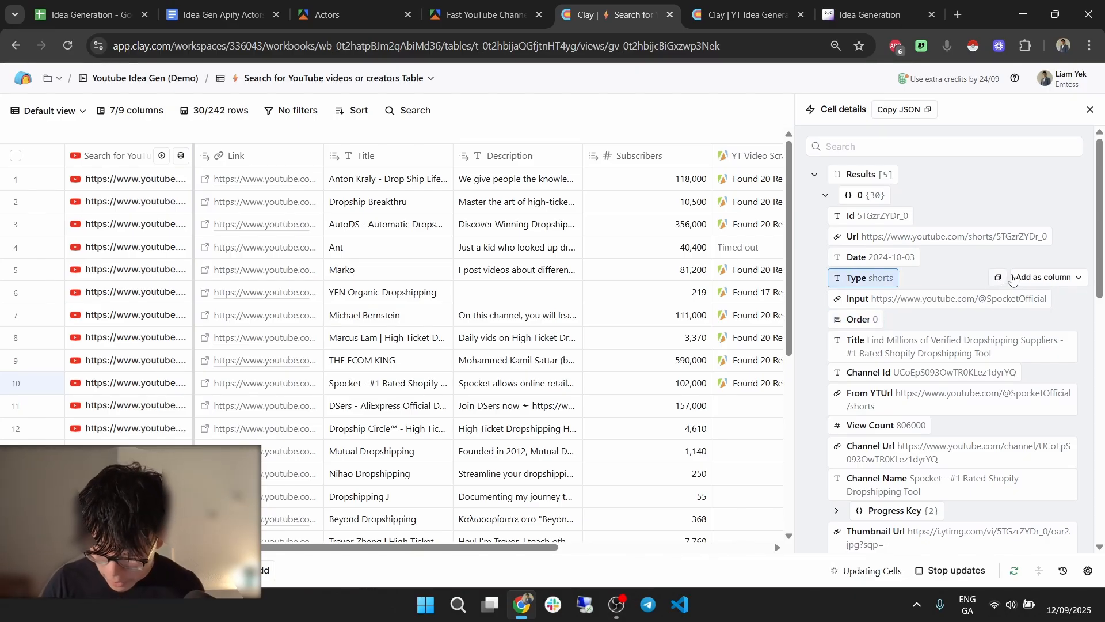
{"action": "left_click", "coordinate": [1091, 109]}
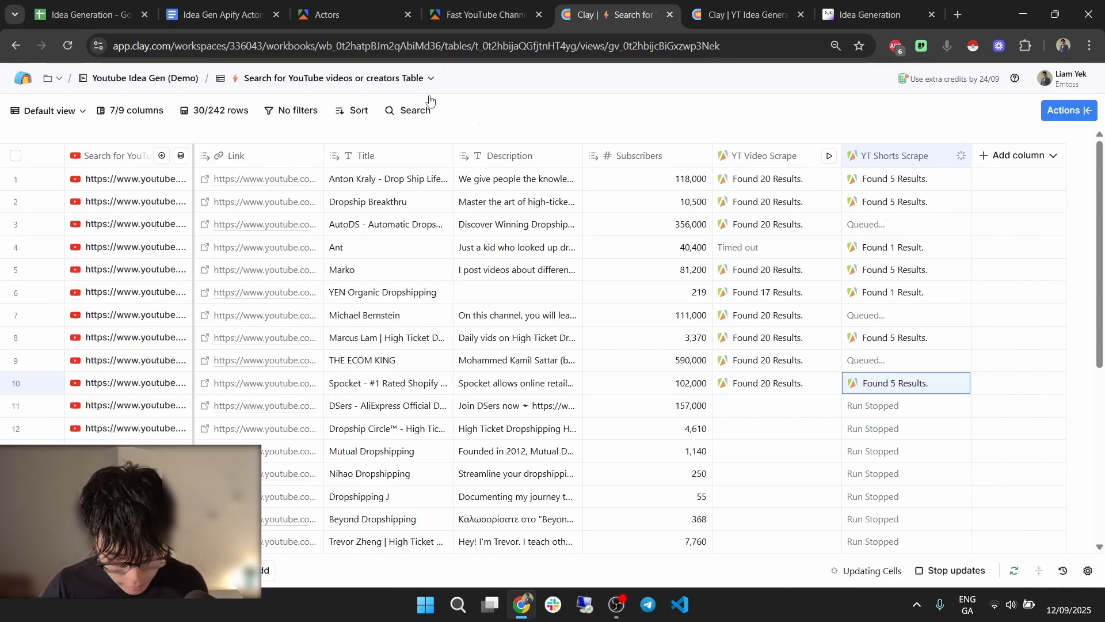
Show the YT Idea Generator table scrolled right, with the Scrape YT Vids settings panel closed.
{"action": "left_click", "coordinate": [708, 6]}
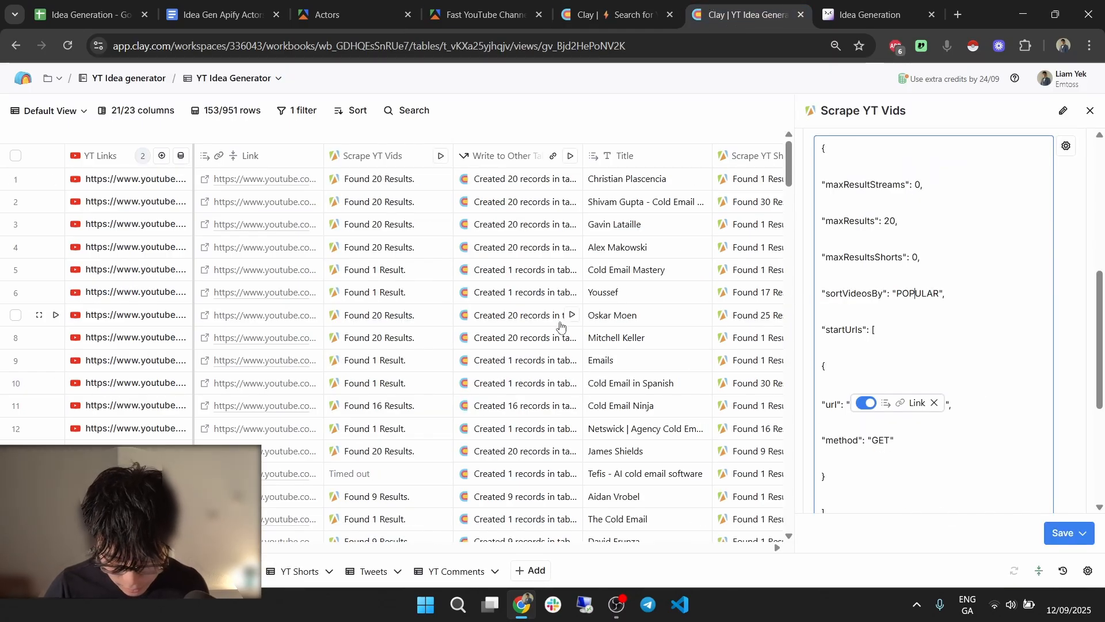
{"action": "scroll", "coordinate": [561, 326], "scroll_direction": "right", "scroll_amount": 3}
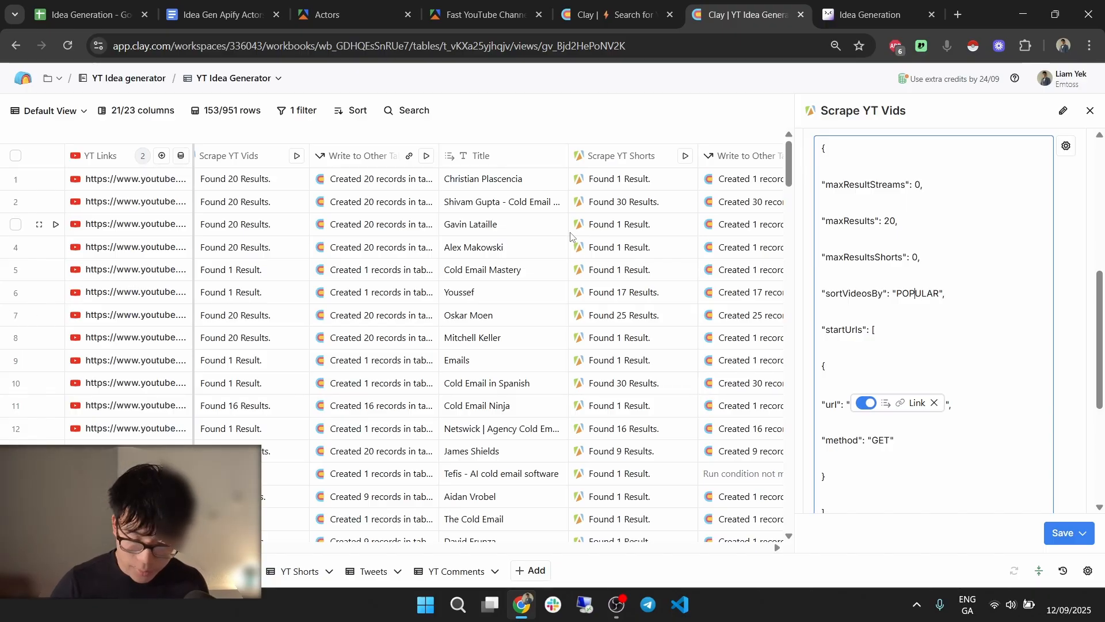
{"action": "scroll", "coordinate": [572, 238], "scroll_direction": "right", "scroll_amount": 3}
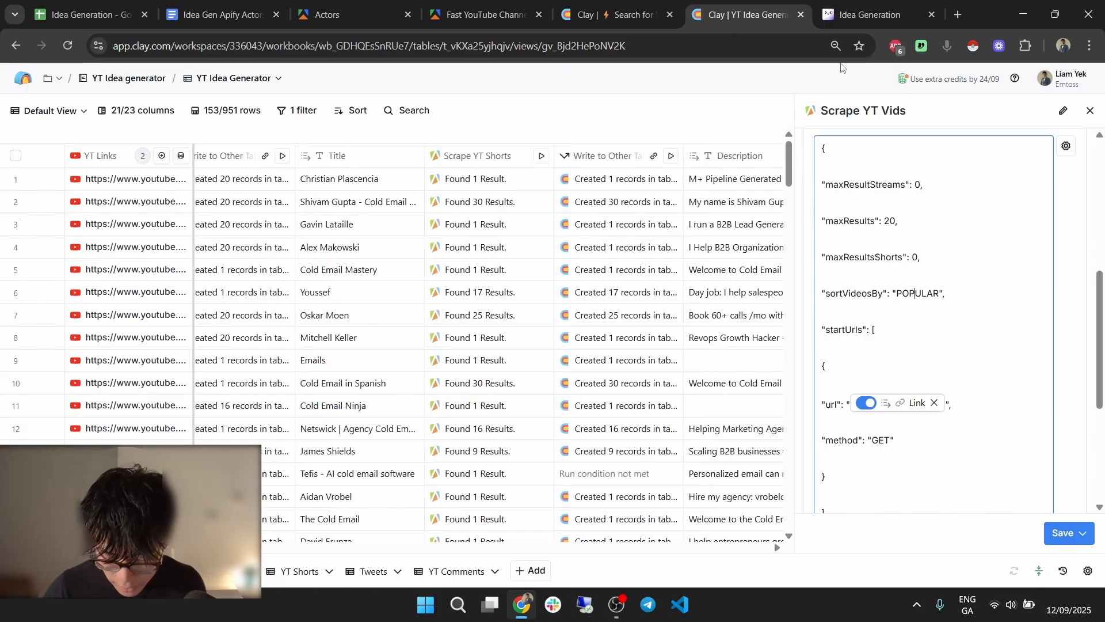
{"action": "left_click", "coordinate": [1097, 112]}
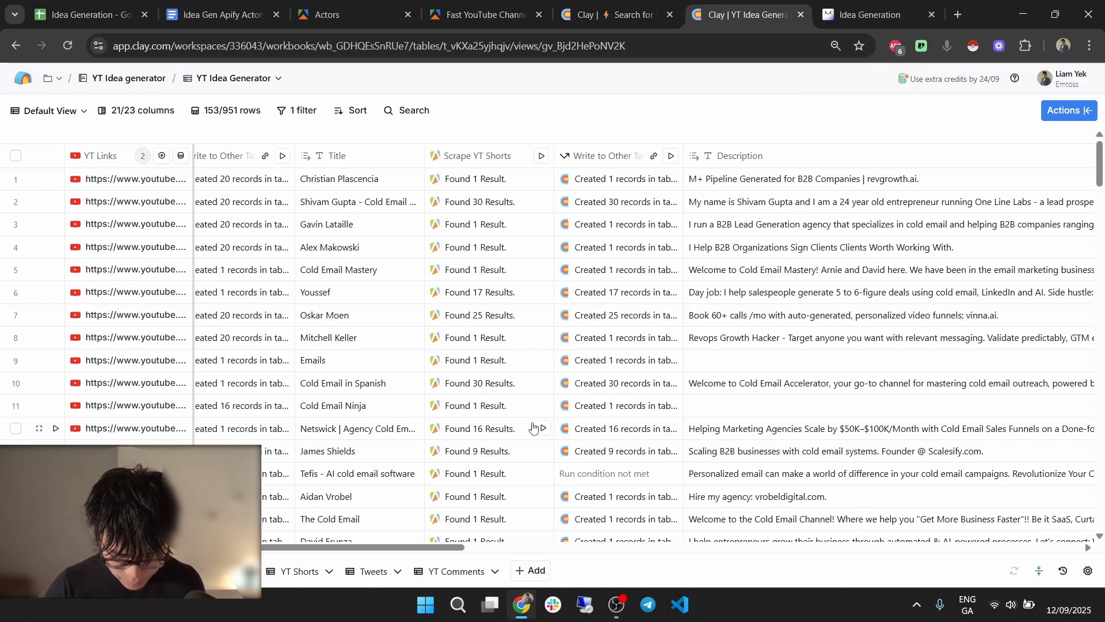
{"action": "left_click_drag", "start_coordinate": [325, 548], "coordinate": [433, 577]}
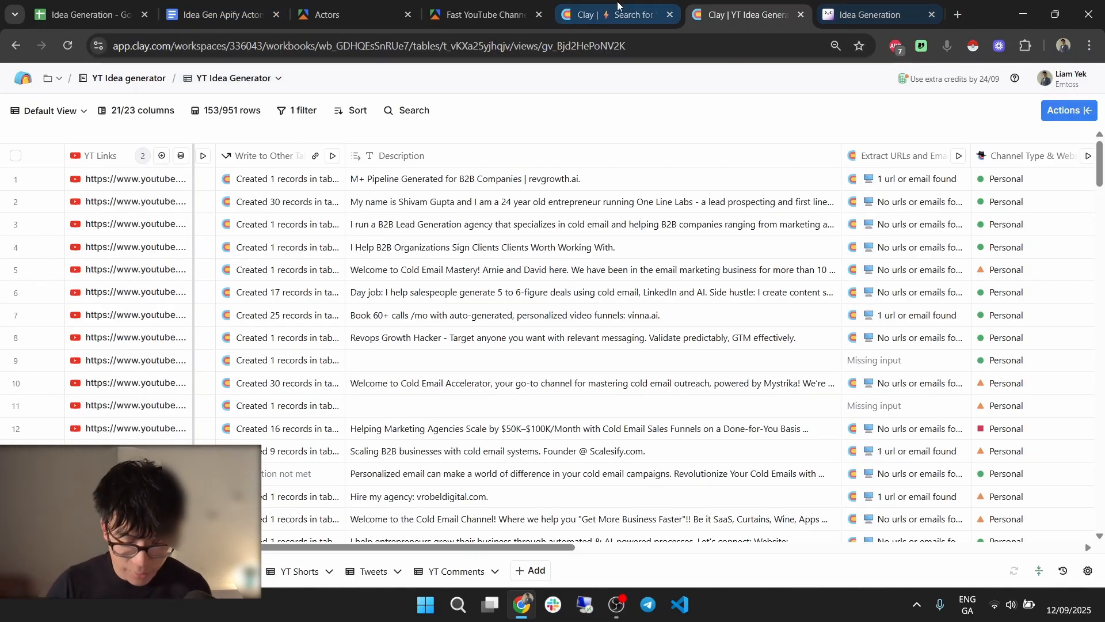
In the channel search table, read the full descriptions of rows 4 and 2.
{"action": "left_click", "coordinate": [583, 4]}
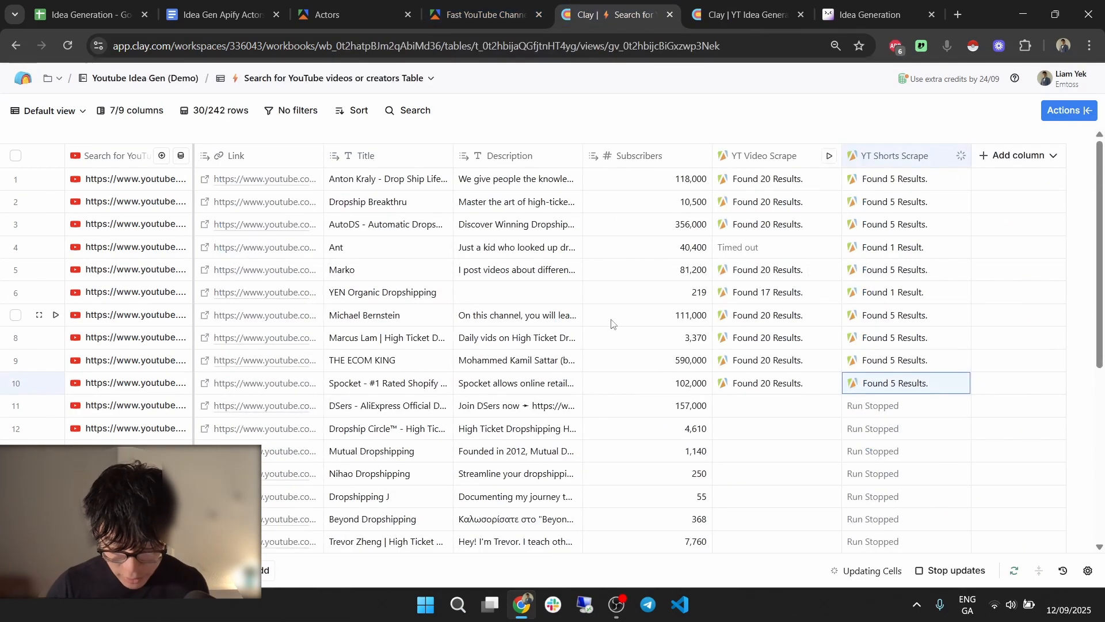
{"action": "left_click", "coordinate": [512, 243]}
{"action": "left_click", "coordinate": [512, 242]}
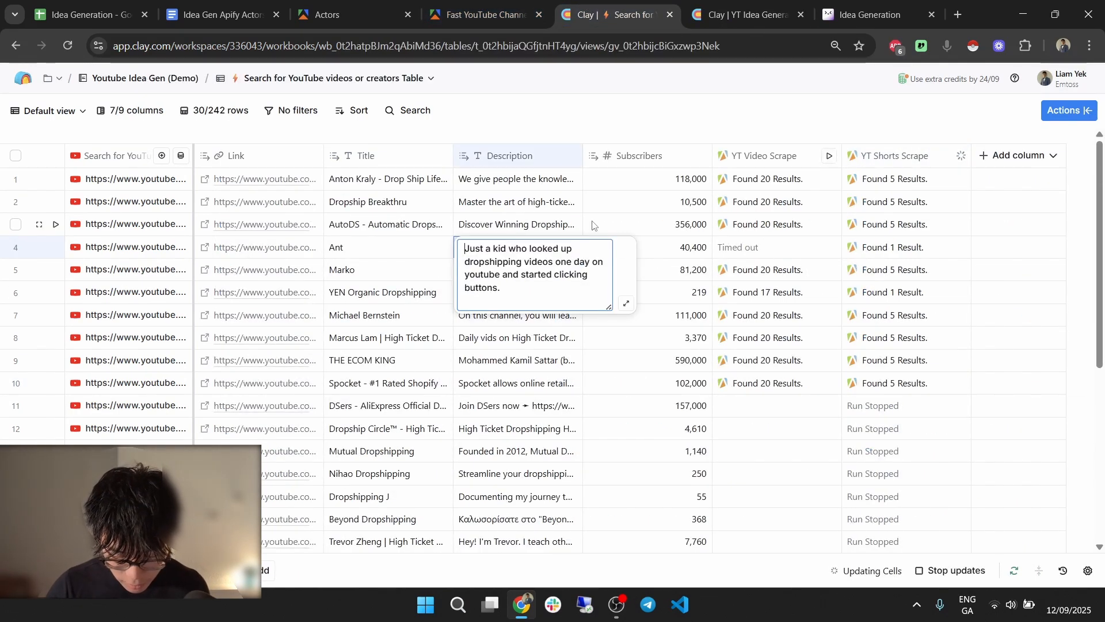
{"action": "left_click_drag", "start_coordinate": [494, 251], "coordinate": [528, 279]}
{"action": "left_click", "coordinate": [558, 268]}
{"action": "left_click", "coordinate": [528, 289]}
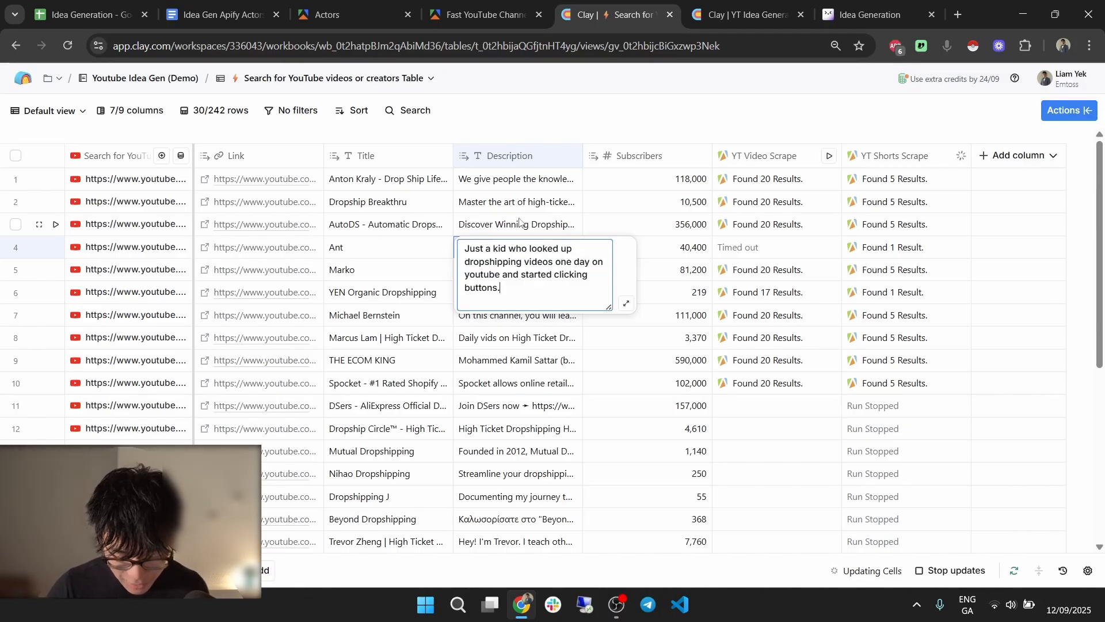
{"action": "left_click", "coordinate": [500, 202]}
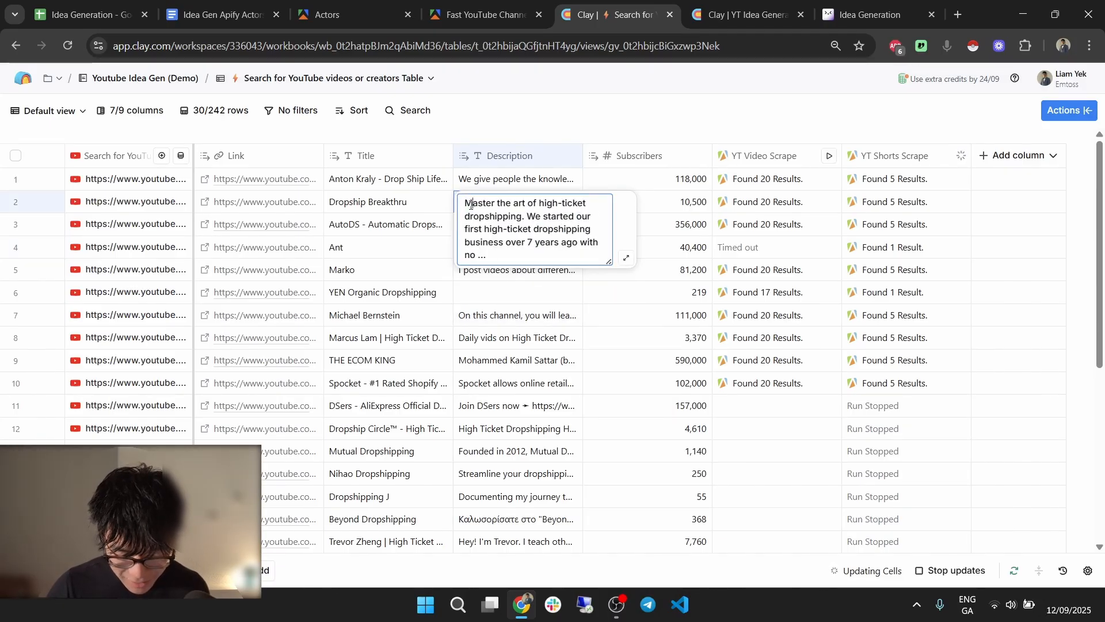
{"action": "left_click_drag", "start_coordinate": [466, 205], "coordinate": [525, 250]}
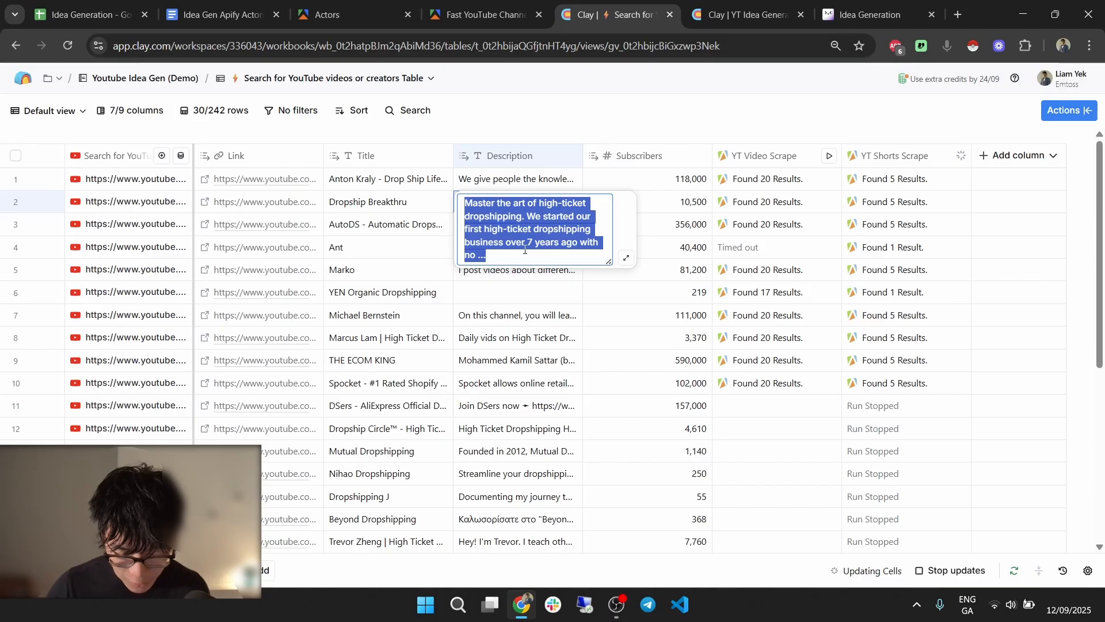
{"action": "left_click", "coordinate": [525, 179]}
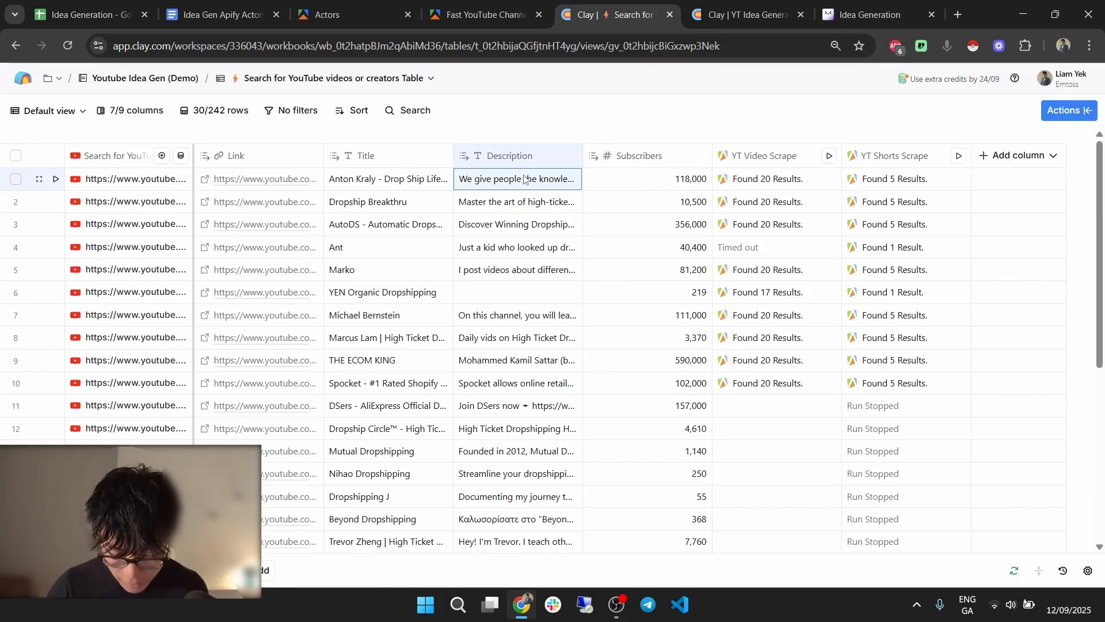
Examine row 2's YT Video Scrape details, expanding video item 12 and its About Channel Info.
{"action": "left_click", "coordinate": [788, 203]}
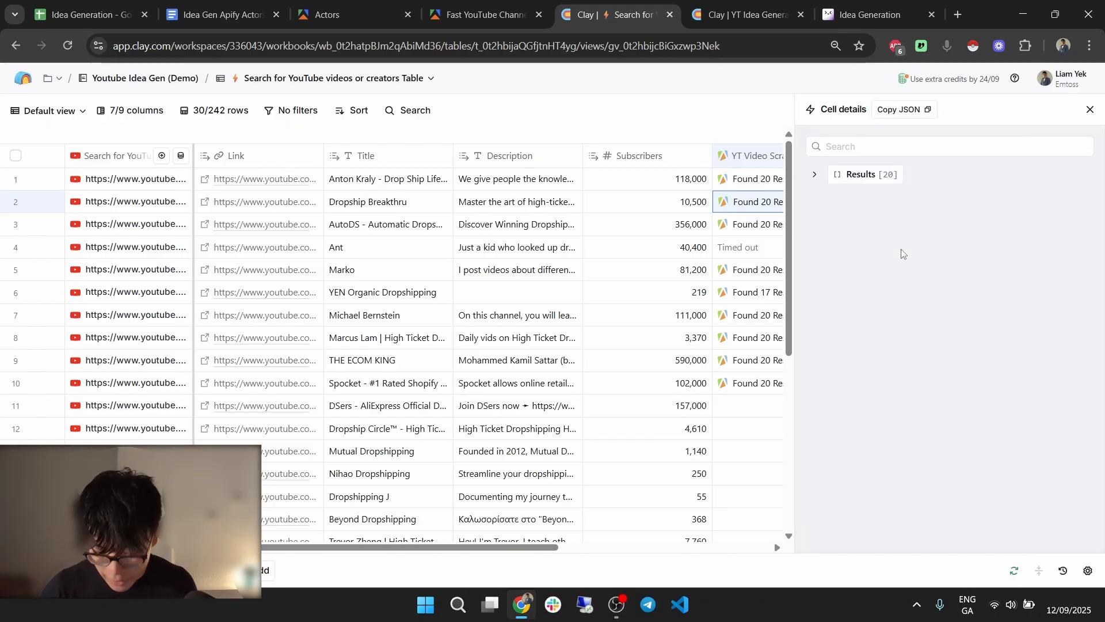
{"action": "scroll", "coordinate": [928, 247], "scroll_direction": "down", "scroll_amount": 1}
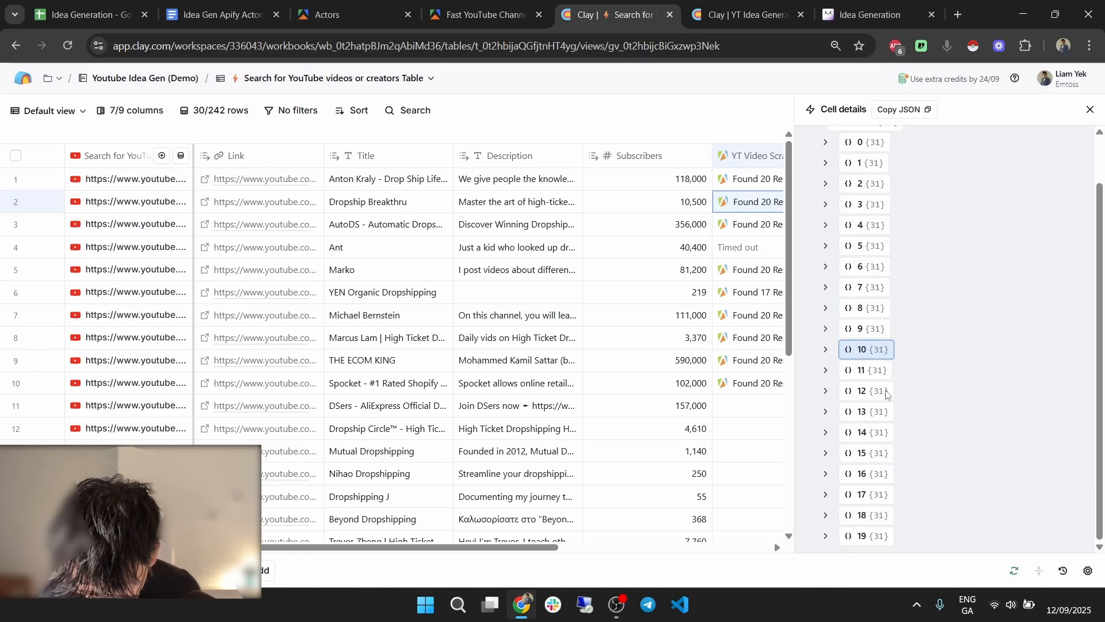
{"action": "left_click", "coordinate": [881, 392]}
{"action": "scroll", "coordinate": [929, 353], "scroll_direction": "down", "scroll_amount": 6}
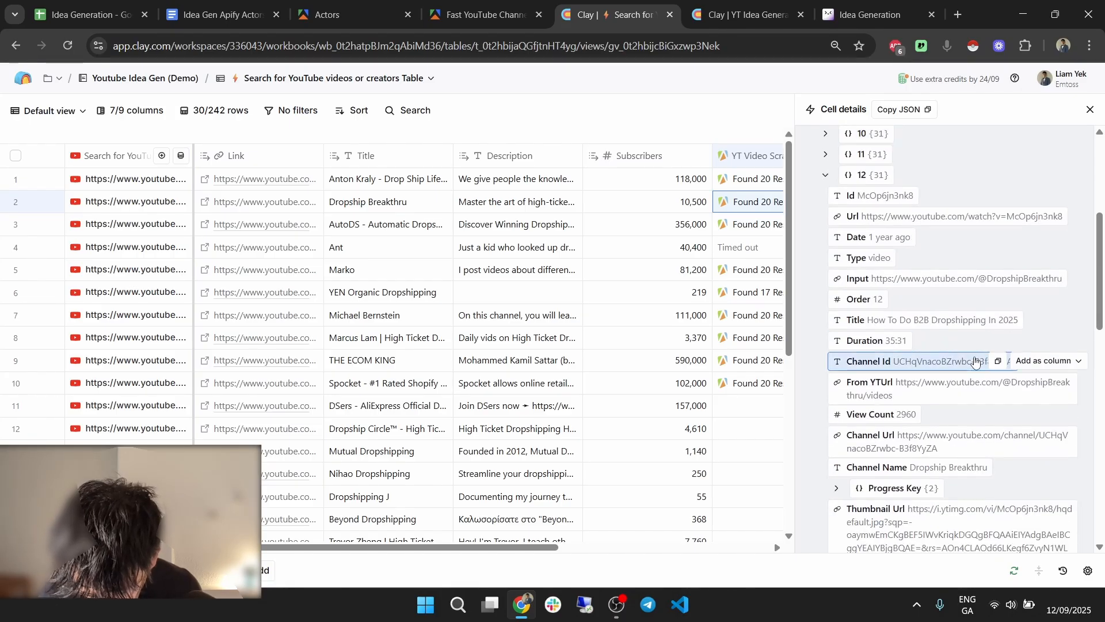
{"action": "scroll", "coordinate": [966, 435], "scroll_direction": "down", "scroll_amount": 4}
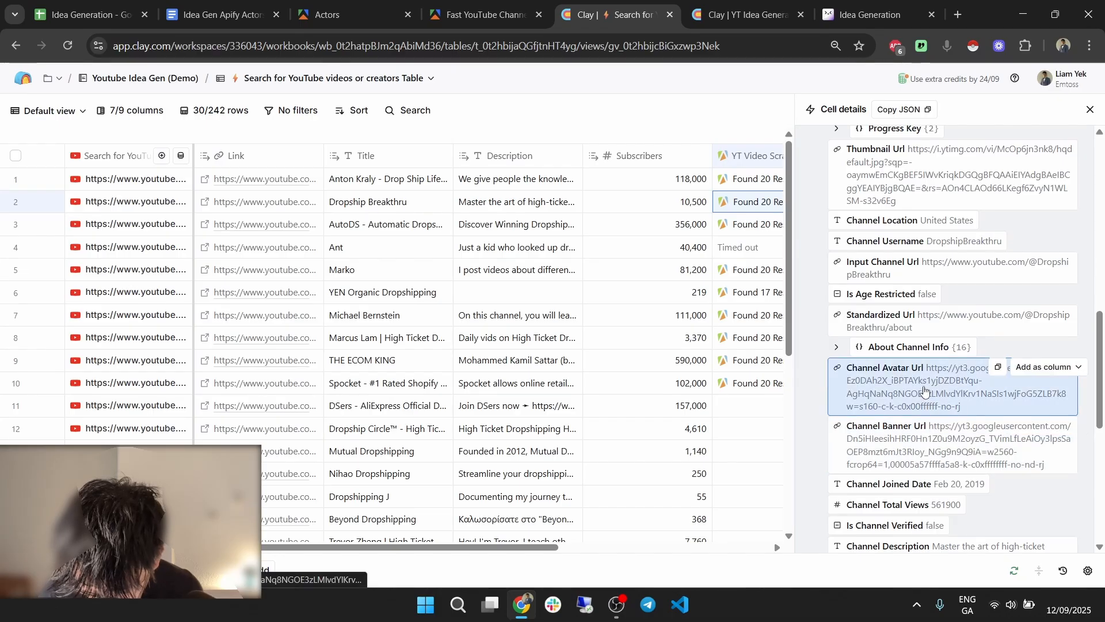
{"action": "left_click", "coordinate": [884, 356]}
{"action": "scroll", "coordinate": [965, 328], "scroll_direction": "down", "scroll_amount": 2}
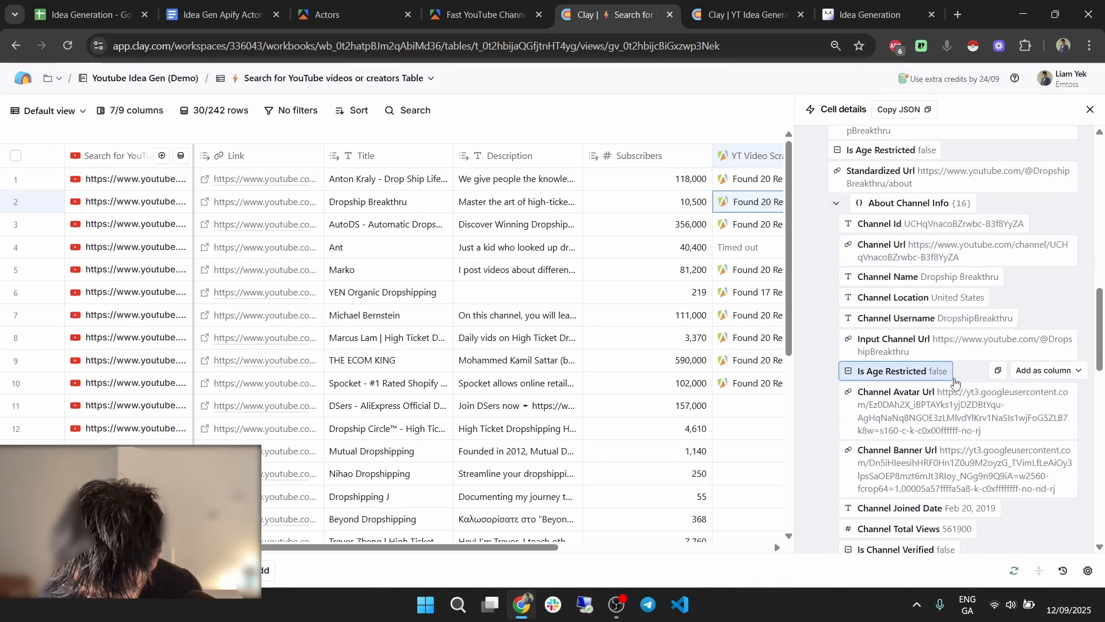
{"action": "scroll", "coordinate": [959, 371], "scroll_direction": "down", "scroll_amount": 2}
{"action": "scroll", "coordinate": [956, 371], "scroll_direction": "up", "scroll_amount": 2}
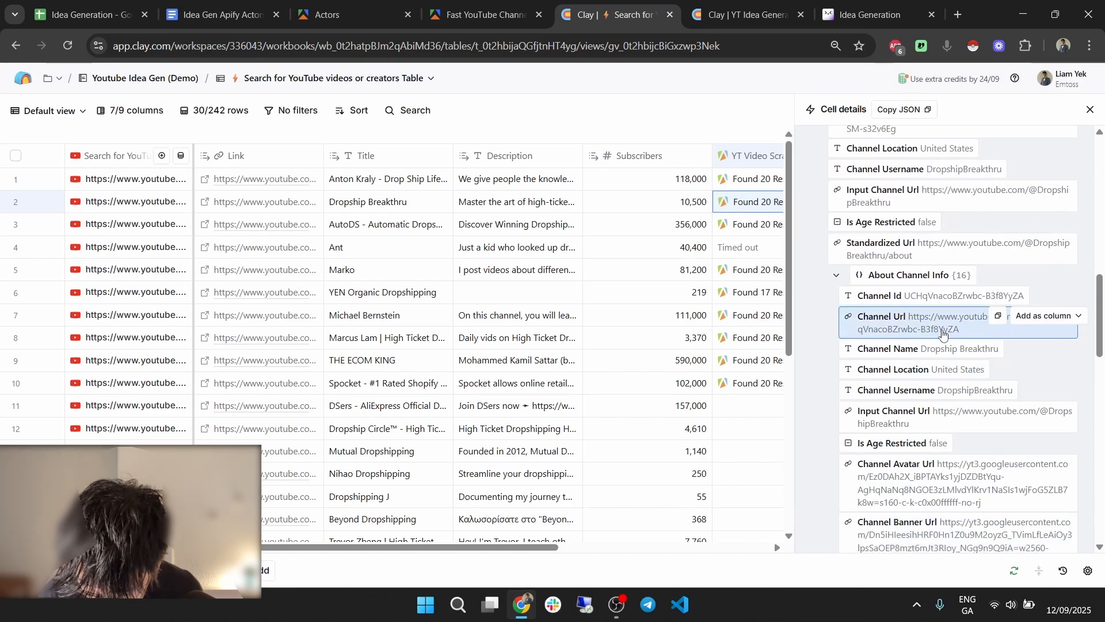
{"action": "scroll", "coordinate": [947, 321], "scroll_direction": "down", "scroll_amount": 3}
{"action": "scroll", "coordinate": [944, 319], "scroll_direction": "down", "scroll_amount": 3}
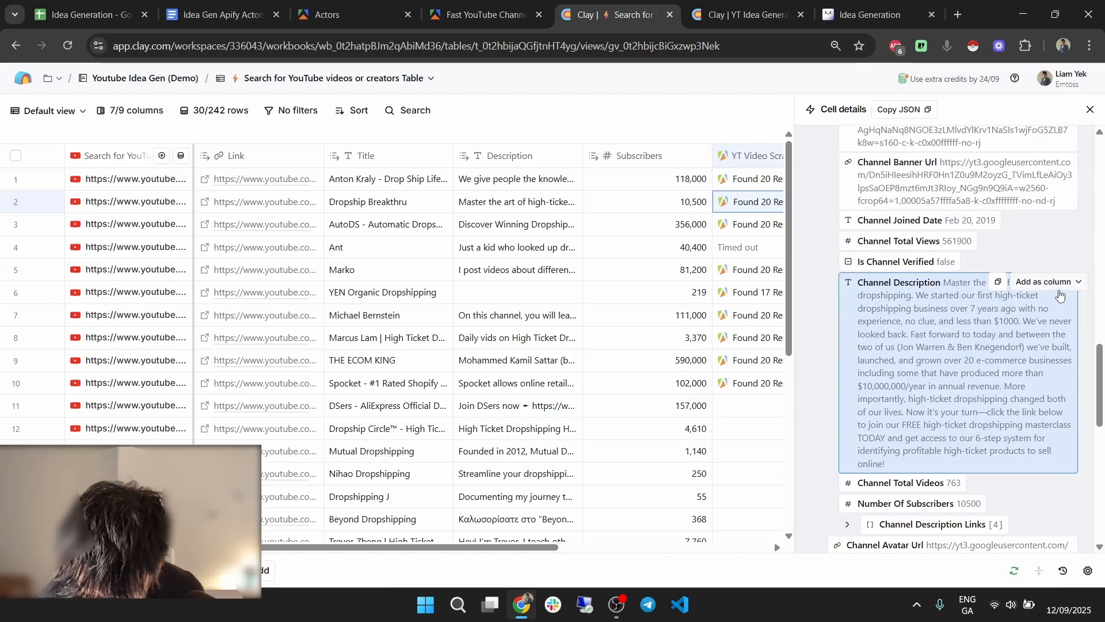
{"action": "scroll", "coordinate": [944, 287], "scroll_direction": "up", "scroll_amount": 2}
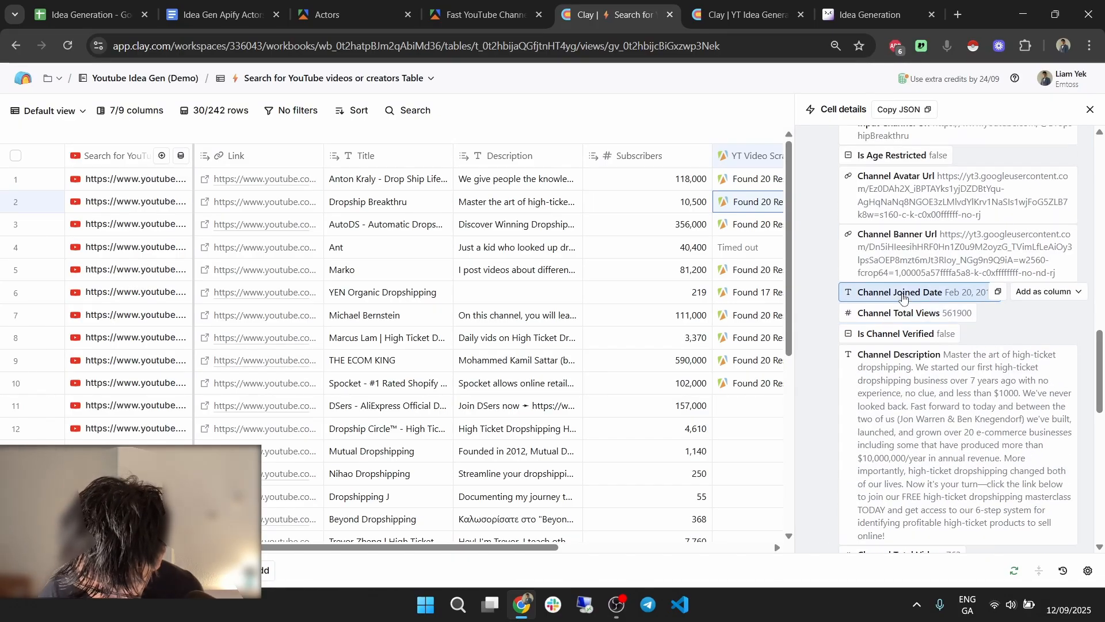
{"action": "scroll", "coordinate": [933, 305], "scroll_direction": "up", "scroll_amount": 4}
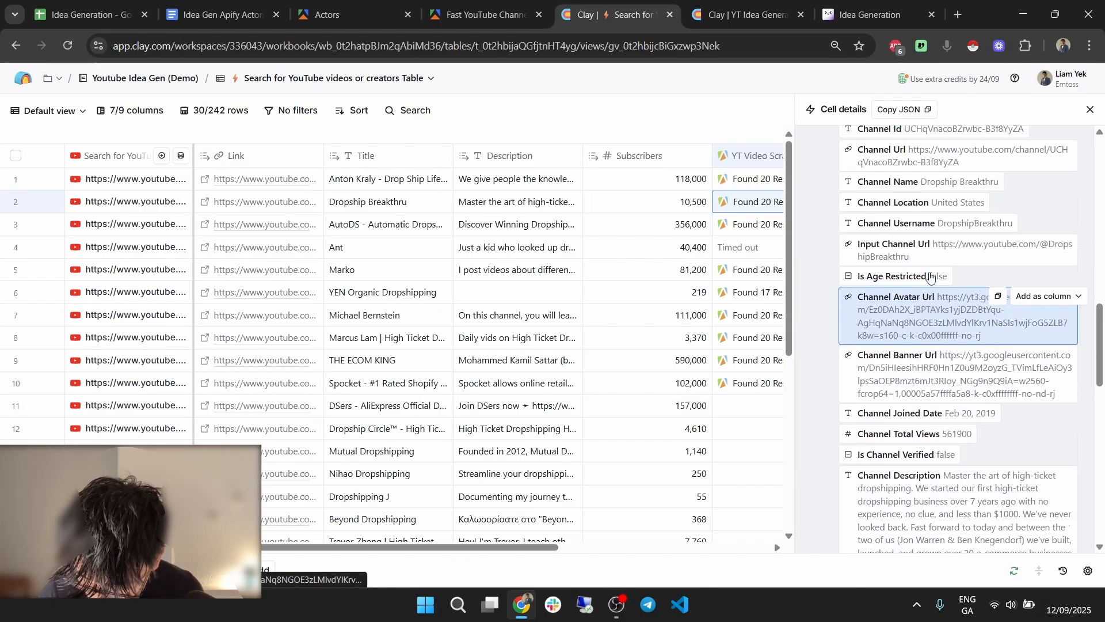
{"action": "scroll", "coordinate": [922, 288], "scroll_direction": "up", "scroll_amount": 15}
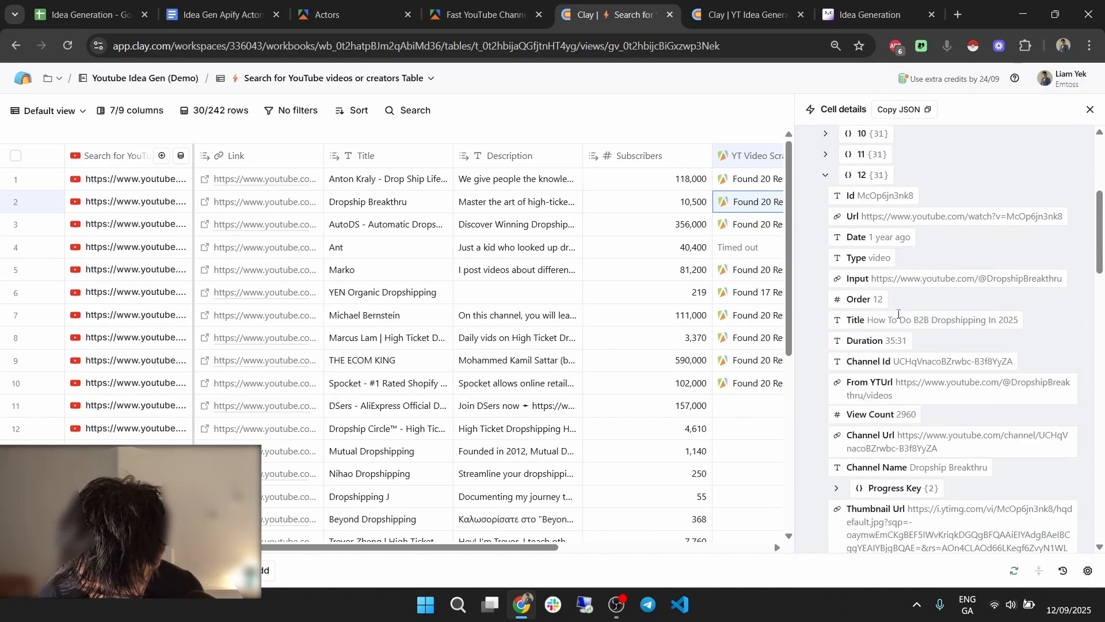
{"action": "left_click", "coordinate": [876, 388]}
Create a Channel Description column from the first video's About Channel Info fields.
{"action": "scroll", "coordinate": [935, 365], "scroll_direction": "up", "scroll_amount": 3}
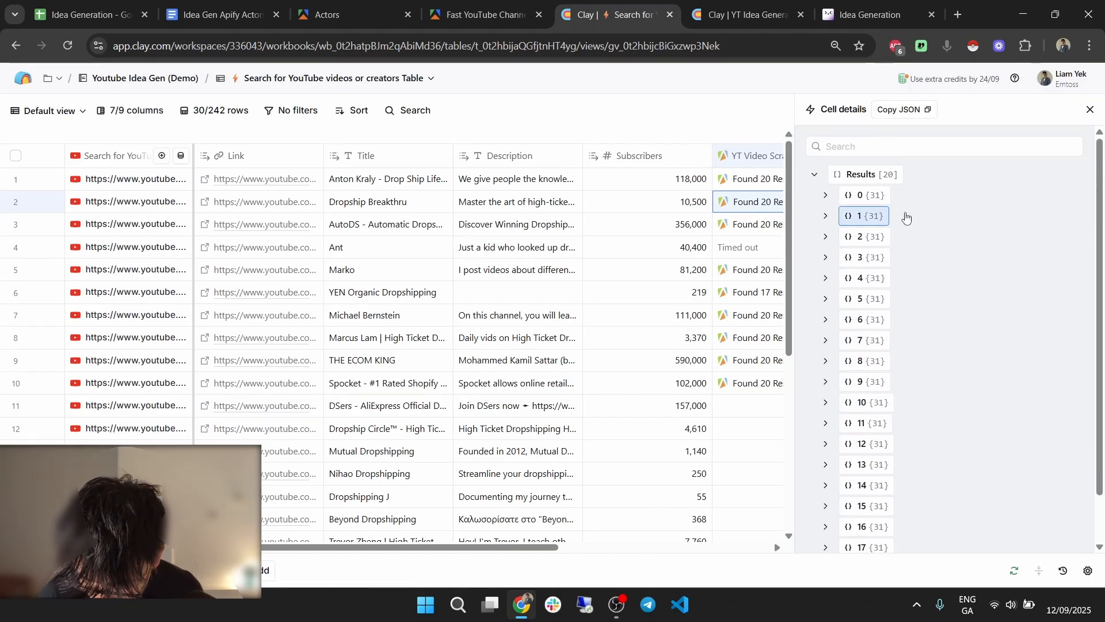
{"action": "left_click", "coordinate": [895, 199]}
{"action": "scroll", "coordinate": [956, 312], "scroll_direction": "down", "scroll_amount": 6}
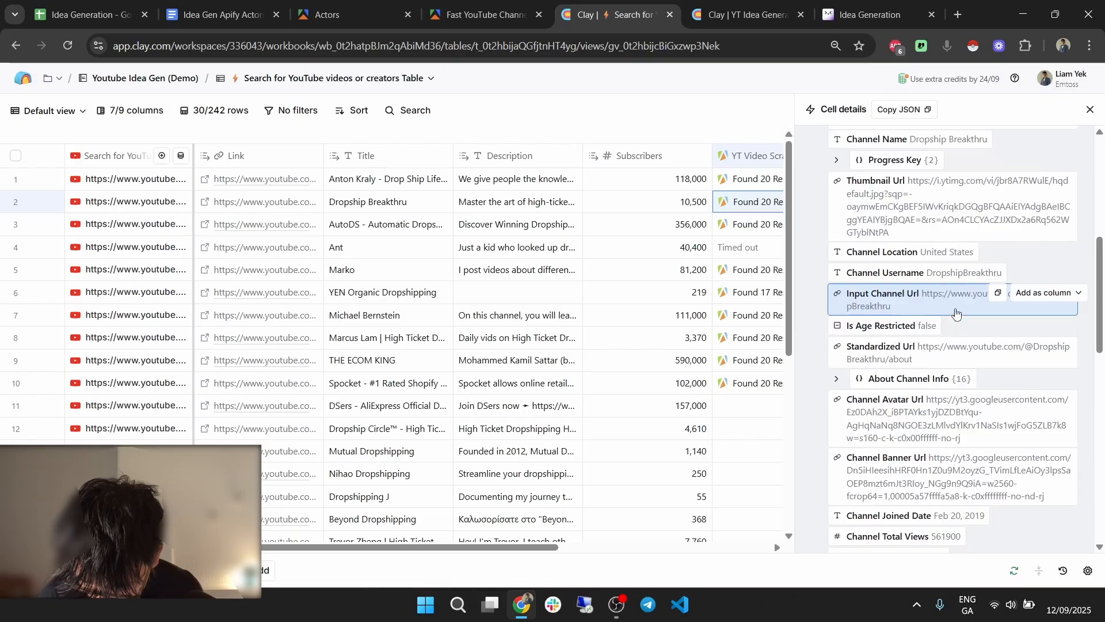
{"action": "left_click", "coordinate": [931, 380]}
{"action": "scroll", "coordinate": [950, 345], "scroll_direction": "down", "scroll_amount": 3}
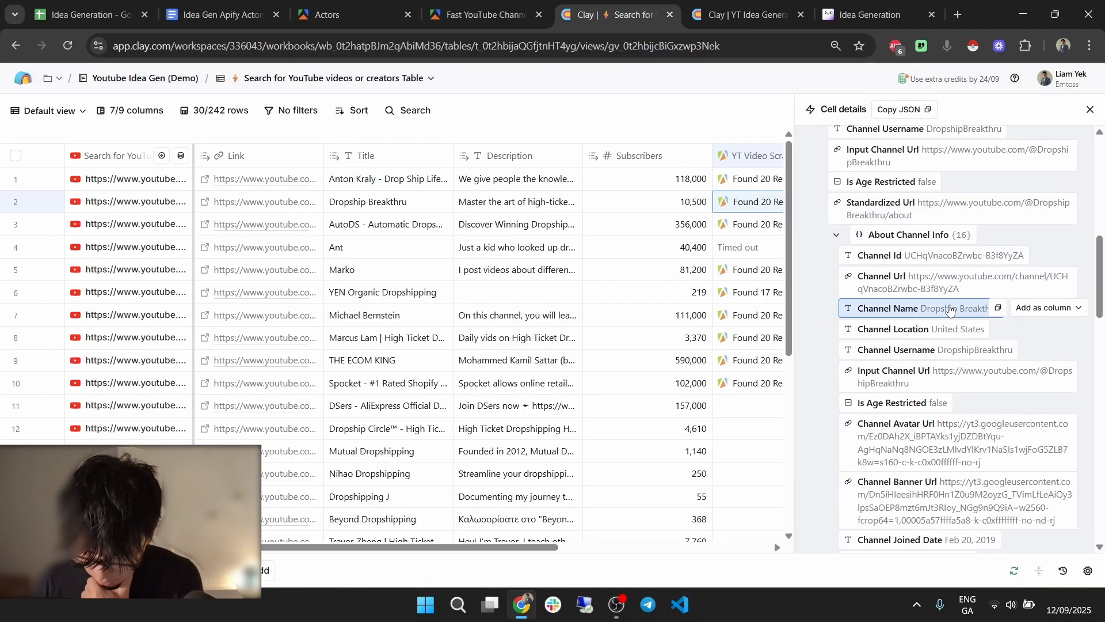
{"action": "scroll", "coordinate": [956, 317], "scroll_direction": "down", "scroll_amount": 3}
{"action": "scroll", "coordinate": [963, 202], "scroll_direction": "down", "scroll_amount": 3}
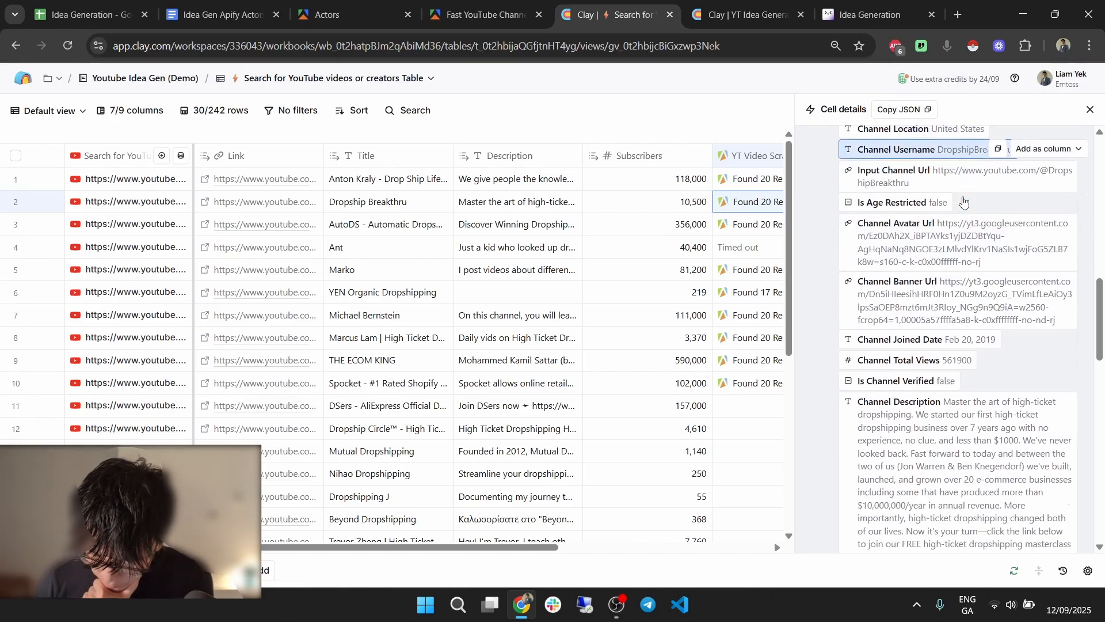
{"action": "scroll", "coordinate": [963, 206], "scroll_direction": "down", "scroll_amount": 2}
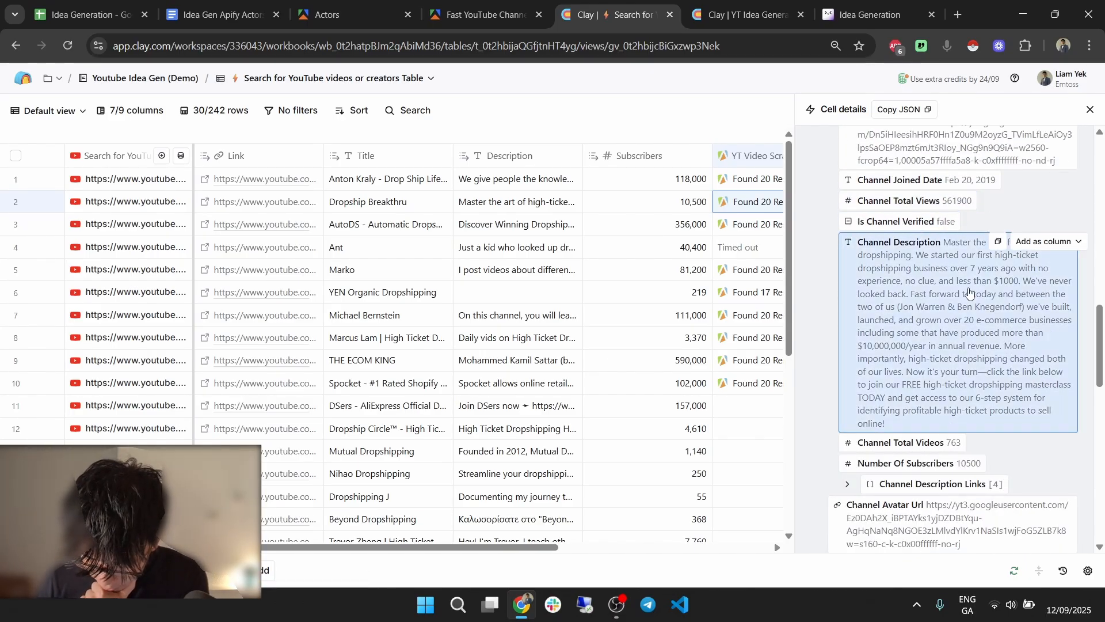
{"action": "left_click", "coordinate": [1062, 242]}
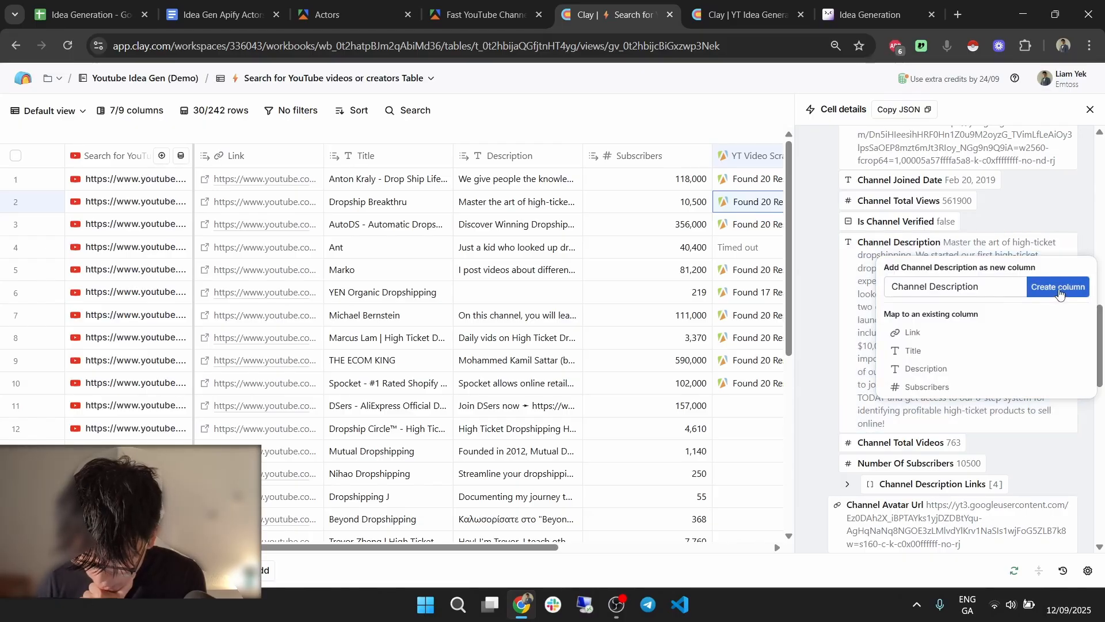
{"action": "left_click", "coordinate": [1058, 288]}
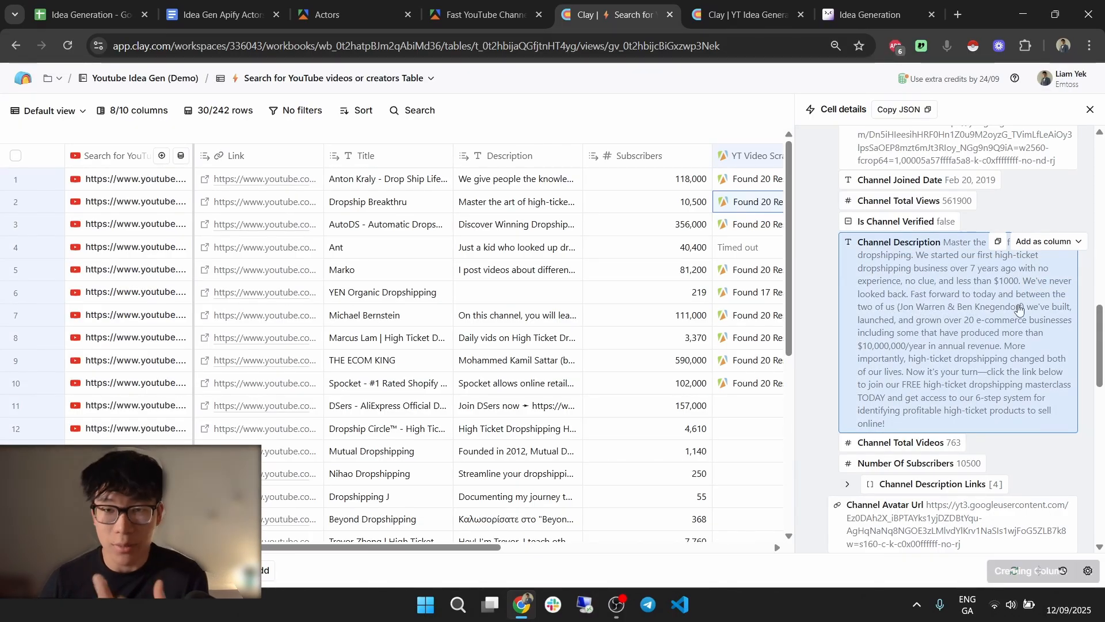
Browse the Channel Description Links entries one by one.
{"action": "scroll", "coordinate": [1010, 330], "scroll_direction": "down", "scroll_amount": 3}
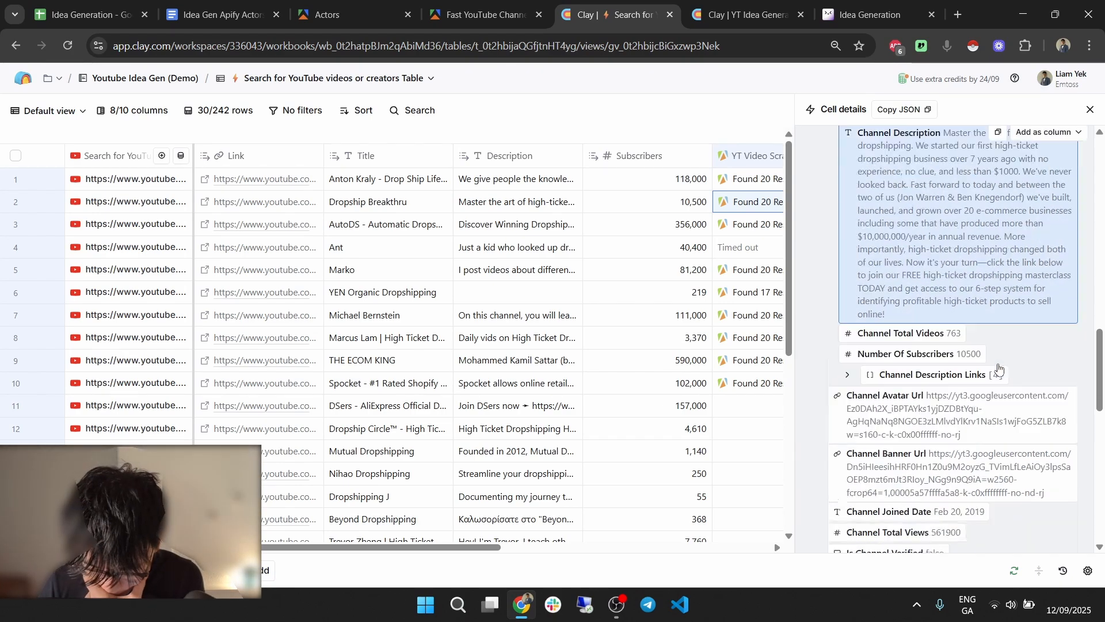
{"action": "left_click", "coordinate": [919, 344]}
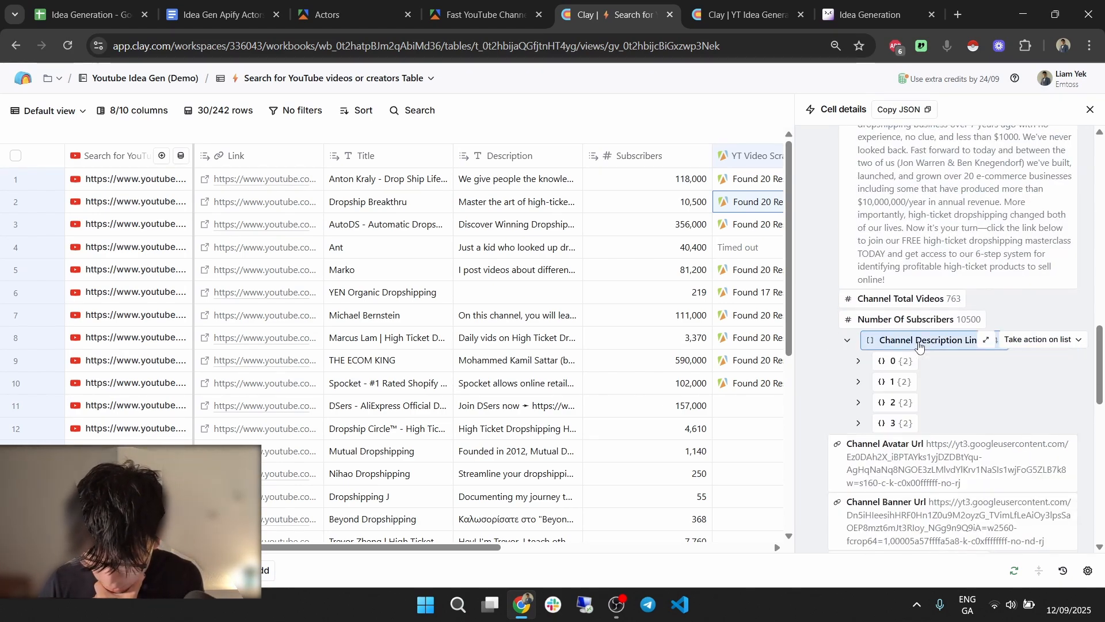
{"action": "left_click", "coordinate": [910, 363]}
{"action": "left_click", "coordinate": [910, 366]}
{"action": "left_click", "coordinate": [903, 382]}
{"action": "left_click", "coordinate": [904, 383]}
{"action": "left_click", "coordinate": [905, 402]}
{"action": "left_click", "coordinate": [907, 405]}
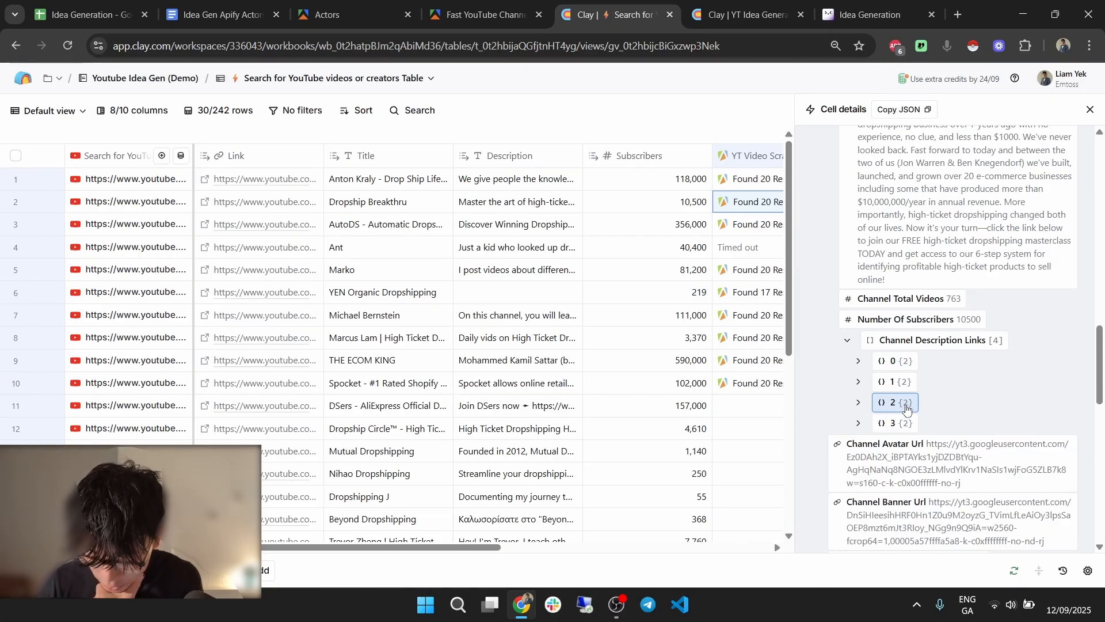
{"action": "double_click", "coordinate": [910, 416]}
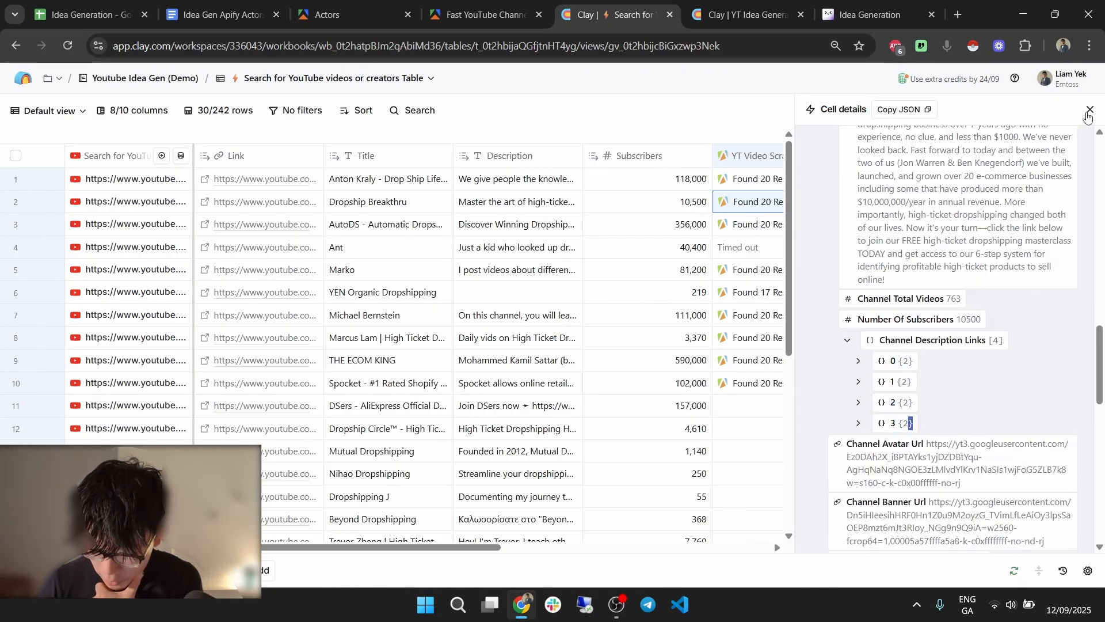
Move the Channel Description column to sit after YT Shorts Scrape.
{"action": "left_click", "coordinate": [1090, 110]}
{"action": "left_click_drag", "start_coordinate": [876, 547], "coordinate": [1006, 536]}
{"action": "left_click_drag", "start_coordinate": [798, 159], "coordinate": [922, 156]}
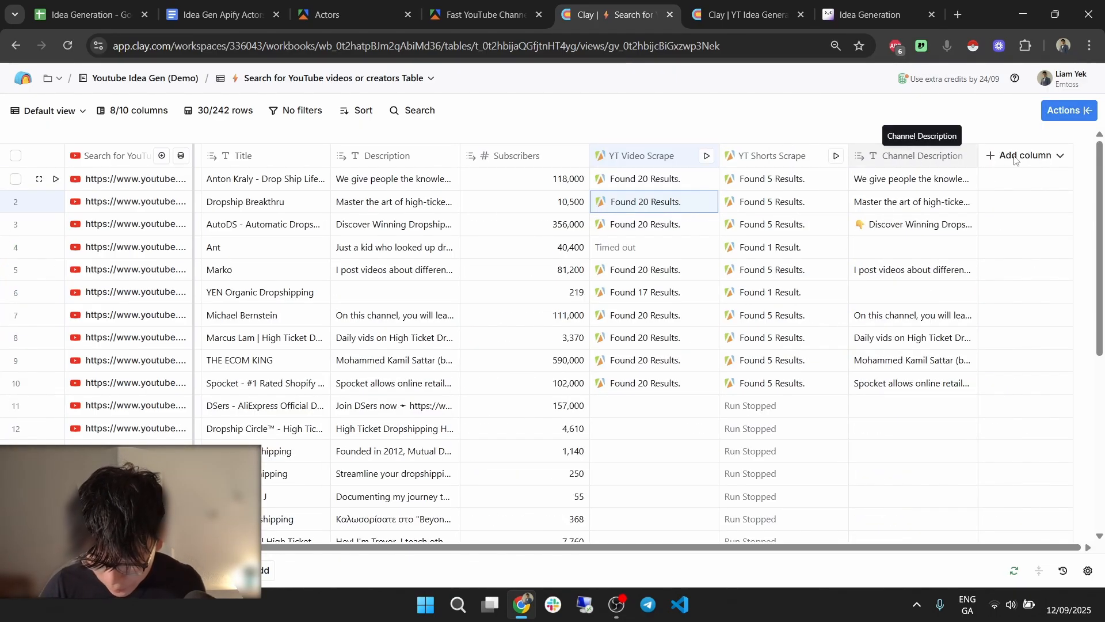
Open the Channel Type & Website column settings in the YT Idea Generator table.
{"action": "left_click", "coordinate": [747, 5]}
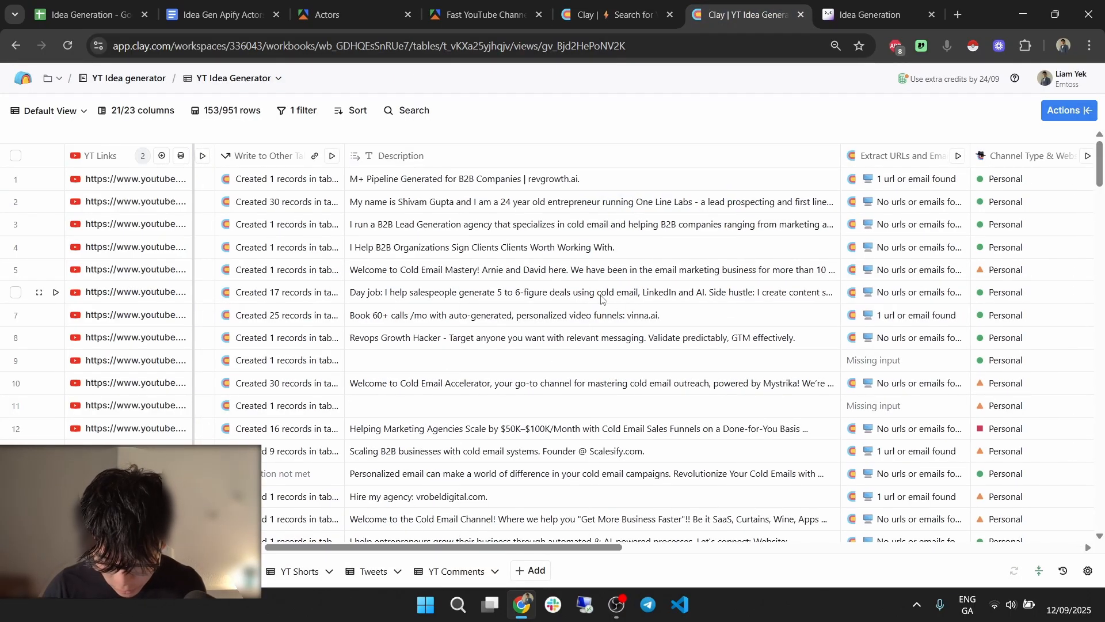
{"action": "scroll", "coordinate": [679, 232], "scroll_direction": "right", "scroll_amount": 3}
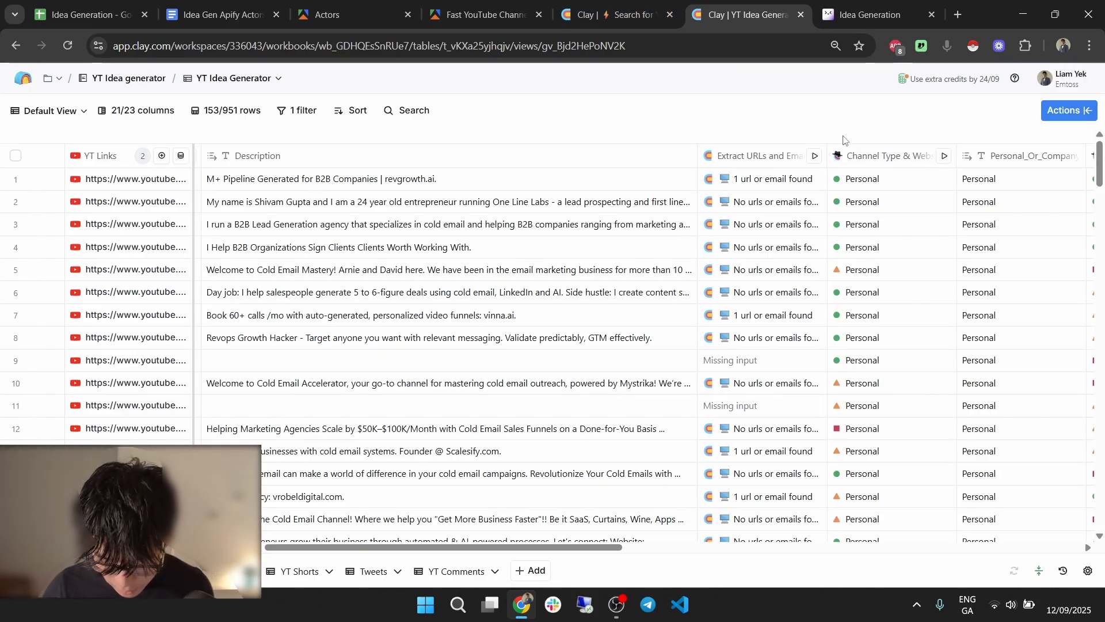
{"action": "left_click", "coordinate": [870, 156]}
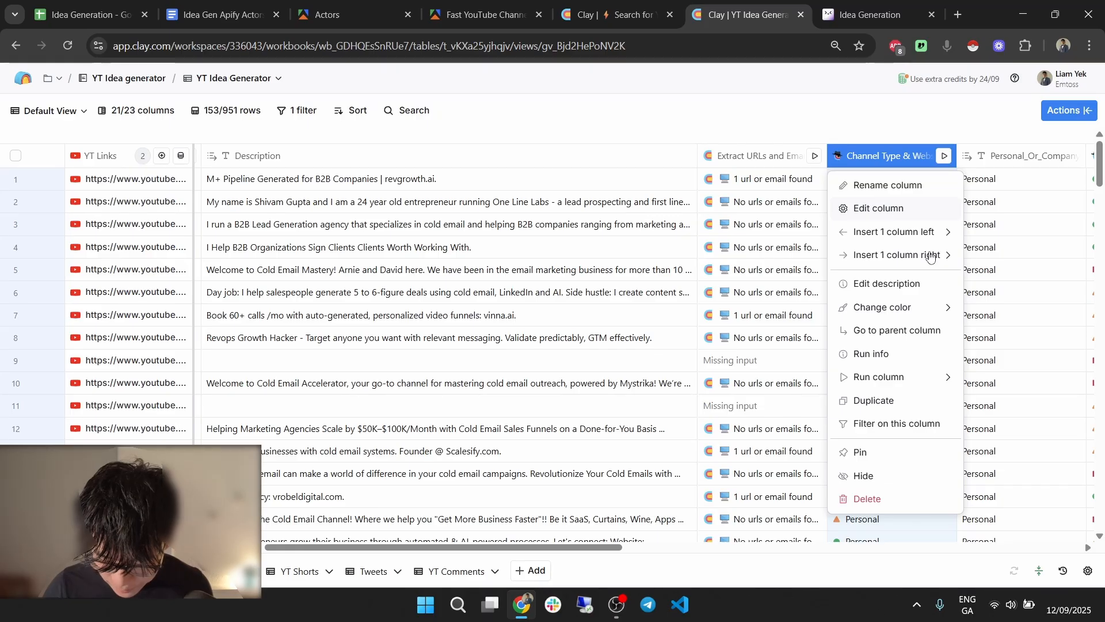
{"action": "left_click", "coordinate": [898, 209]}
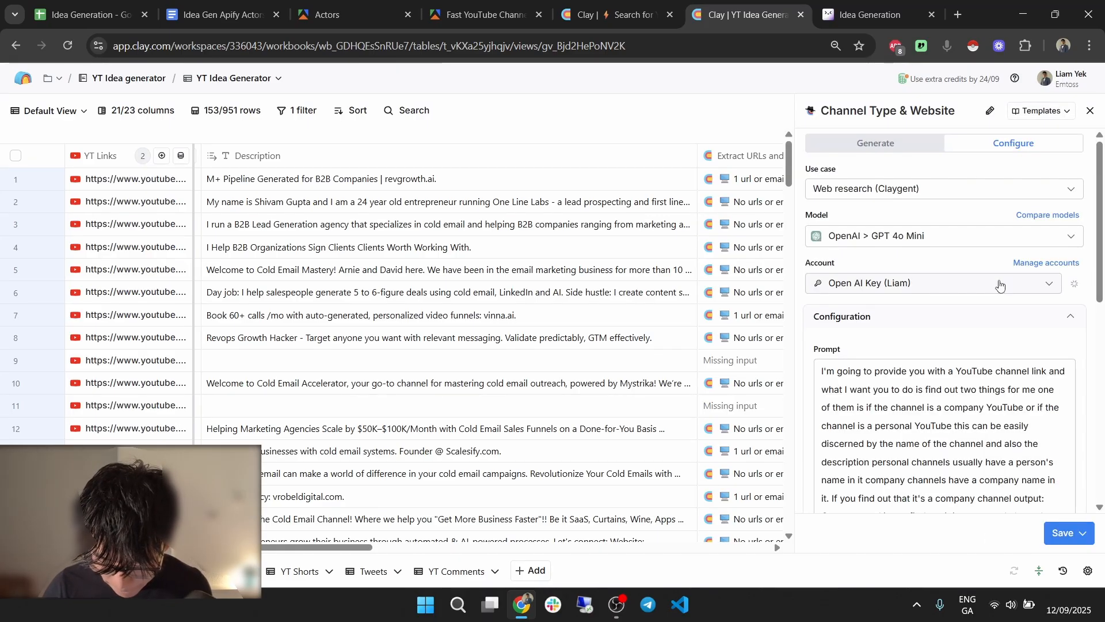
{"action": "scroll", "coordinate": [1001, 285], "scroll_direction": "down", "scroll_amount": 3}
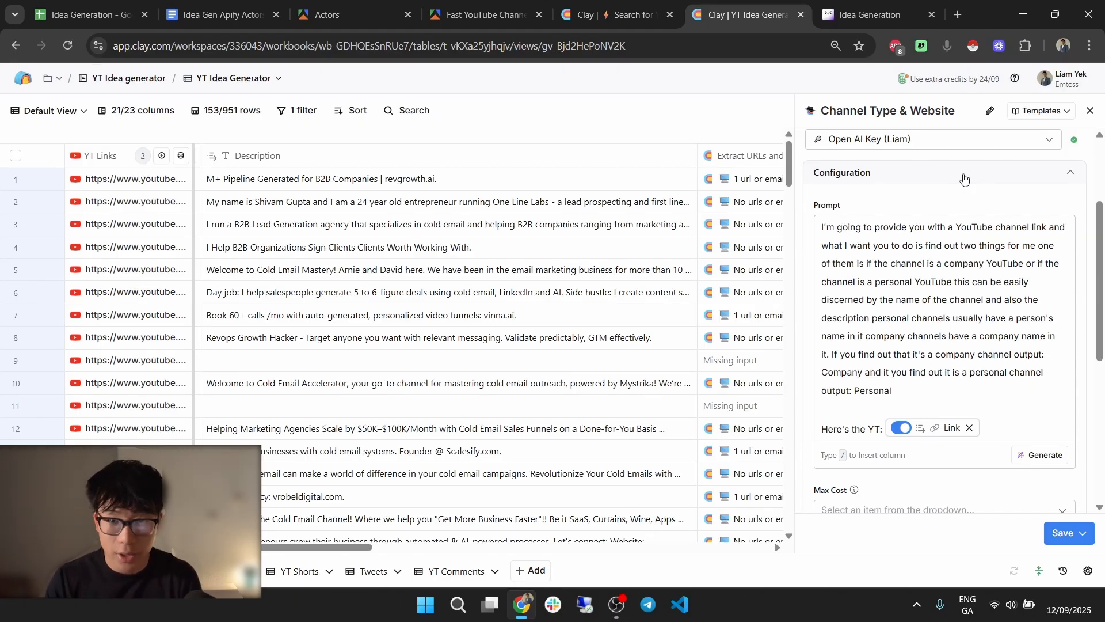
Read through the prompt's rules for channel names, personal channels and company channels.
{"action": "left_click_drag", "start_coordinate": [907, 230], "coordinate": [939, 272]}
{"action": "left_click", "coordinate": [941, 281]}
{"action": "left_click_drag", "start_coordinate": [884, 245], "coordinate": [1007, 300]}
{"action": "left_click", "coordinate": [965, 316]}
{"action": "left_click_drag", "start_coordinate": [876, 263], "coordinate": [985, 306]}
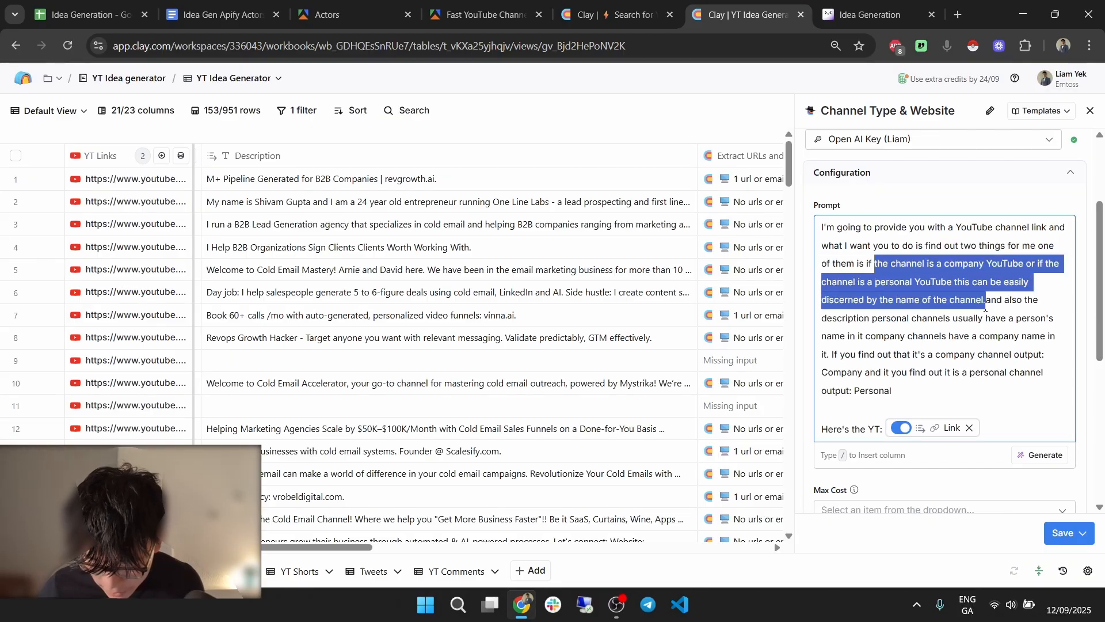
{"action": "left_click", "coordinate": [986, 310]}
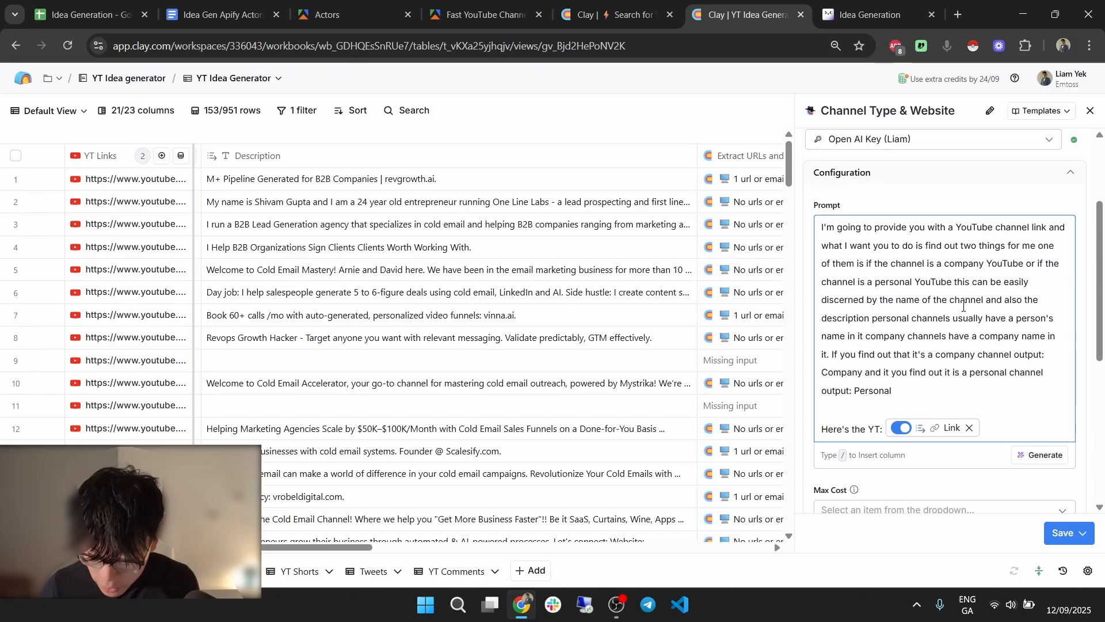
{"action": "left_click_drag", "start_coordinate": [875, 318], "coordinate": [1019, 336]}
{"action": "left_click", "coordinate": [1019, 336]}
{"action": "left_click_drag", "start_coordinate": [867, 336], "coordinate": [1026, 346]}
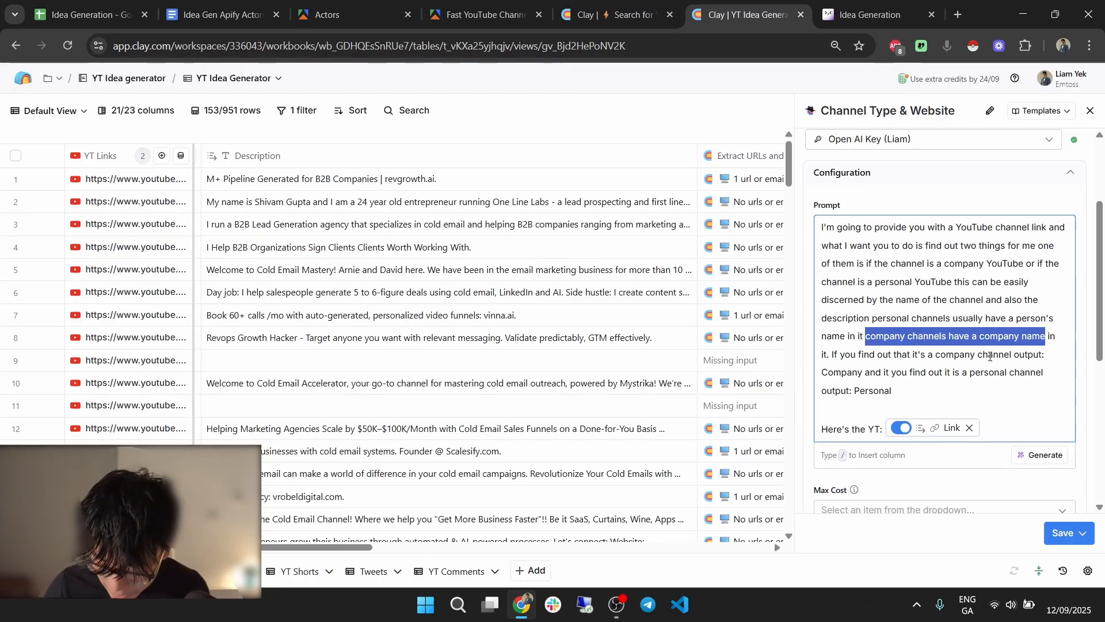
{"action": "left_click_drag", "start_coordinate": [928, 354], "coordinate": [1036, 354]}
{"action": "left_click", "coordinate": [1034, 354]}
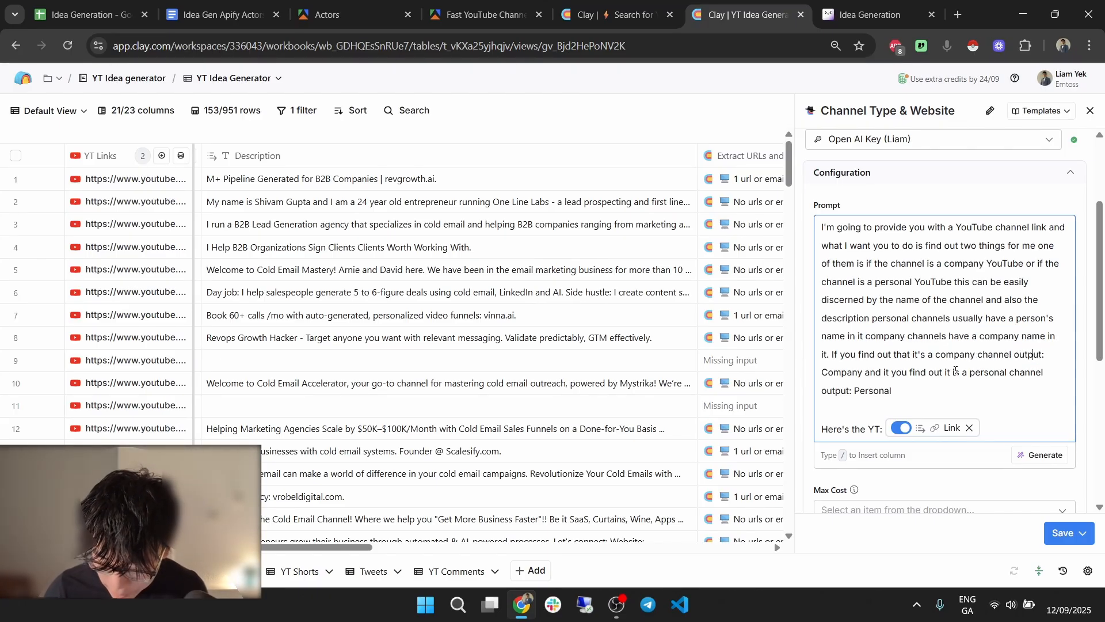
Select the entire prompt and go back to the YouTube search table.
{"action": "scroll", "coordinate": [885, 334], "scroll_direction": "down", "scroll_amount": 3}
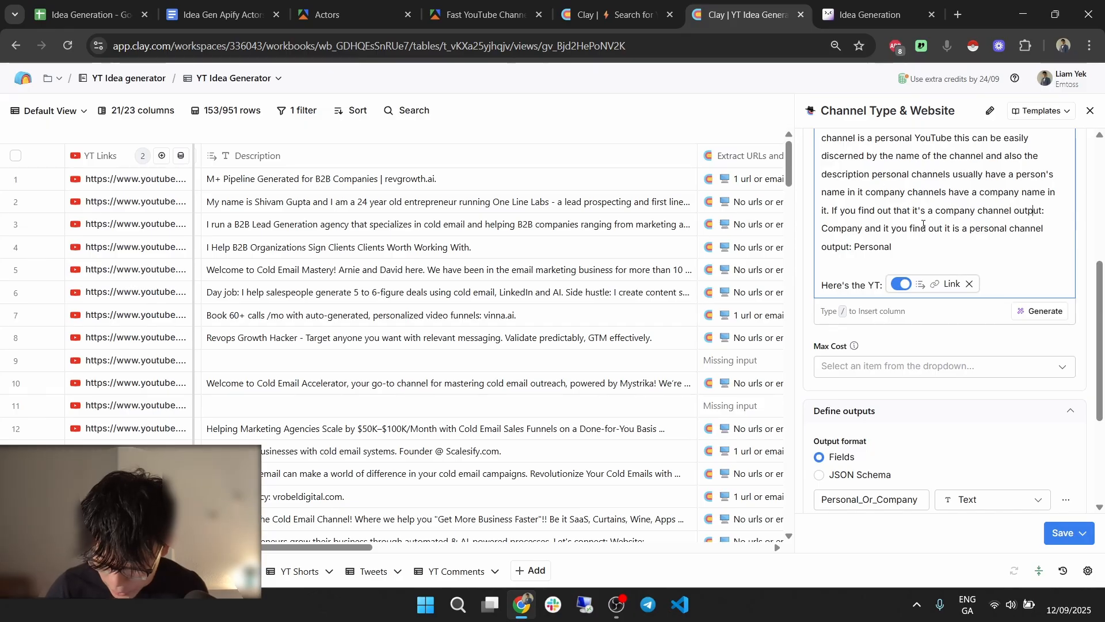
{"action": "scroll", "coordinate": [949, 245], "scroll_direction": "down", "scroll_amount": 1}
{"action": "scroll", "coordinate": [949, 245], "scroll_direction": "up", "scroll_amount": 3}
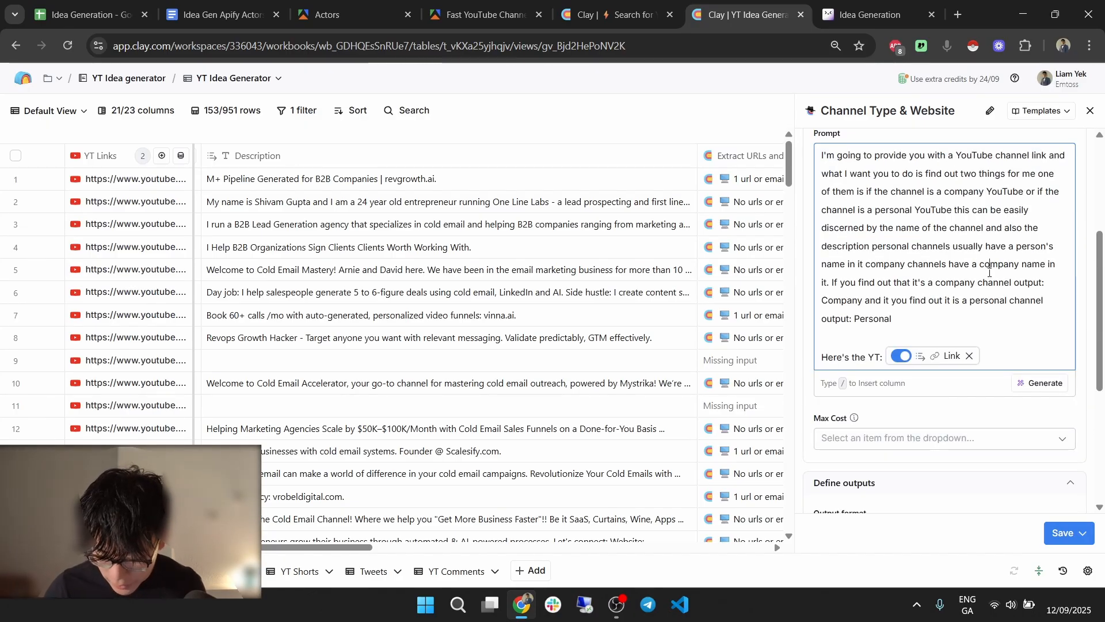
{"action": "key", "text": "ctrl+a"}
{"action": "left_click", "coordinate": [613, 14]}
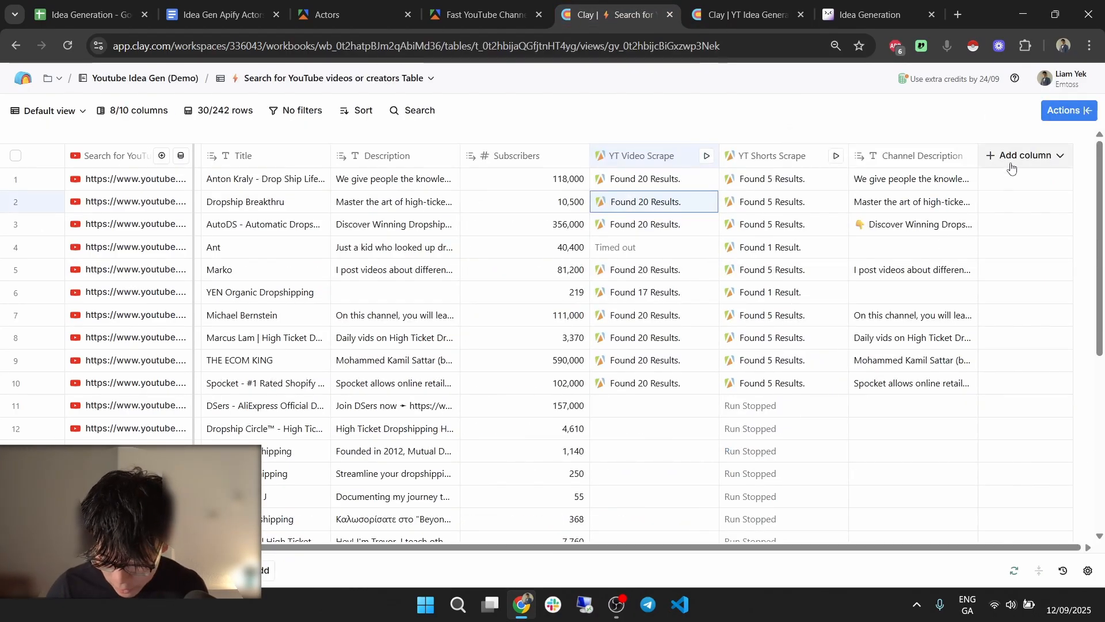
Add a new Claygent AI column to the YouTube search table.
{"action": "left_click", "coordinate": [1024, 156]}
{"action": "left_click", "coordinate": [1027, 186]}
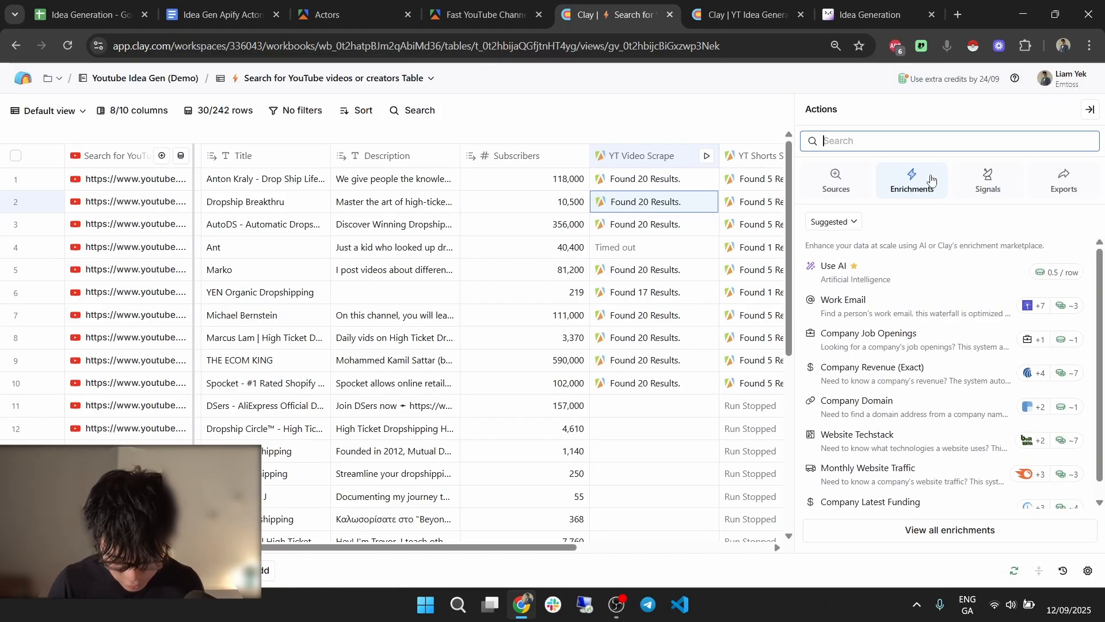
{"action": "type", "text": "ai"}
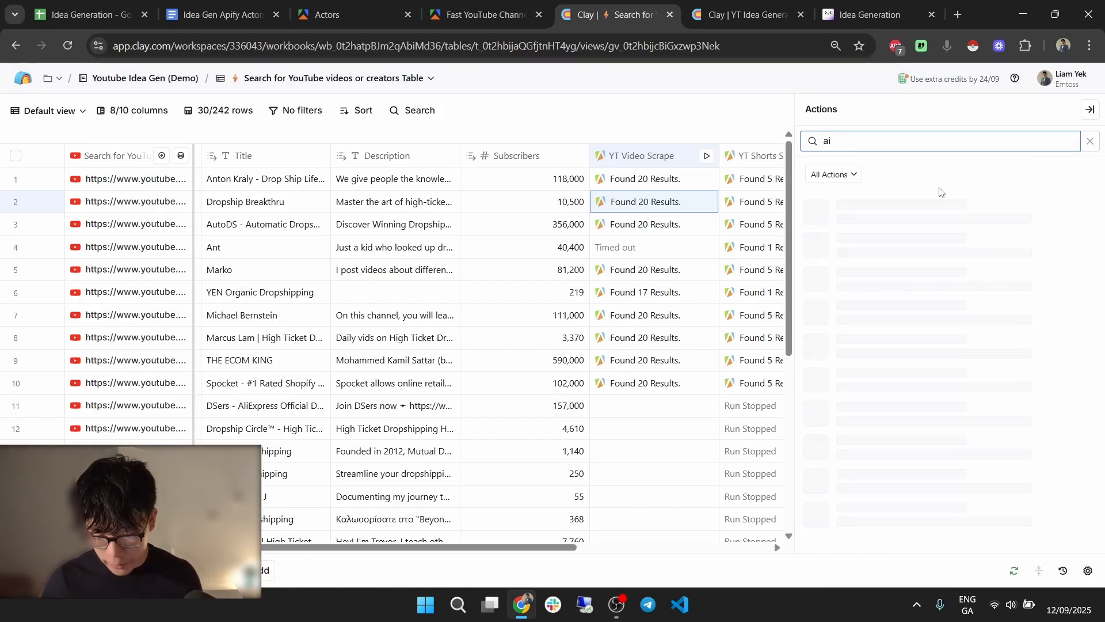
{"action": "key", "text": "BackSpace"}
{"action": "left_click", "coordinate": [743, 5]}
{"action": "scroll", "coordinate": [717, 169], "scroll_direction": "right", "scroll_amount": 6}
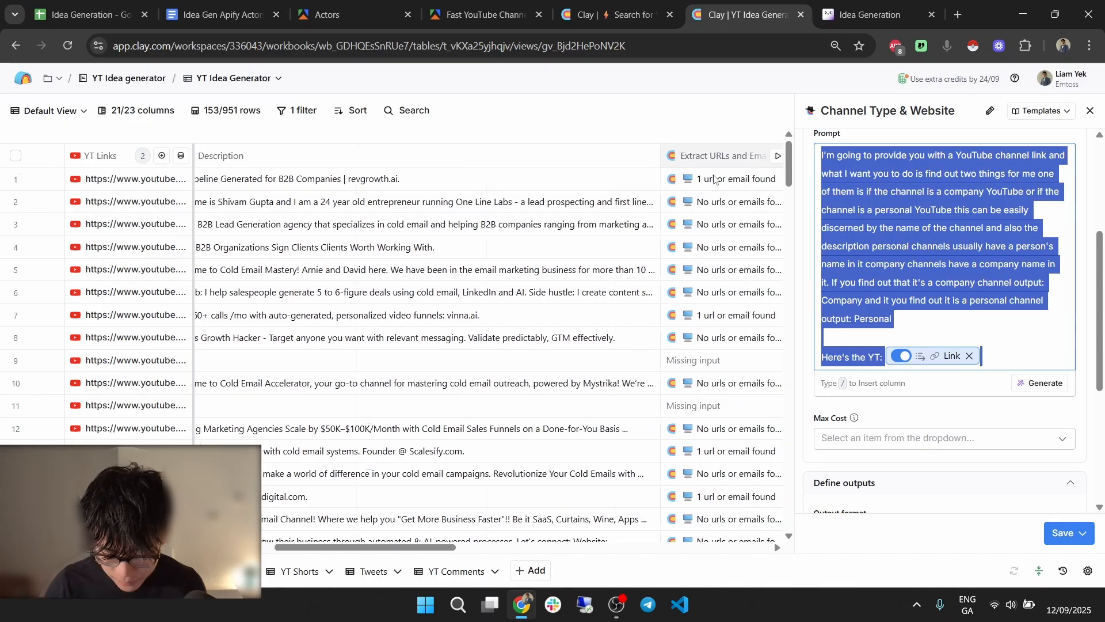
{"action": "left_click", "coordinate": [614, 8]}
{"action": "type", "text": "i"}
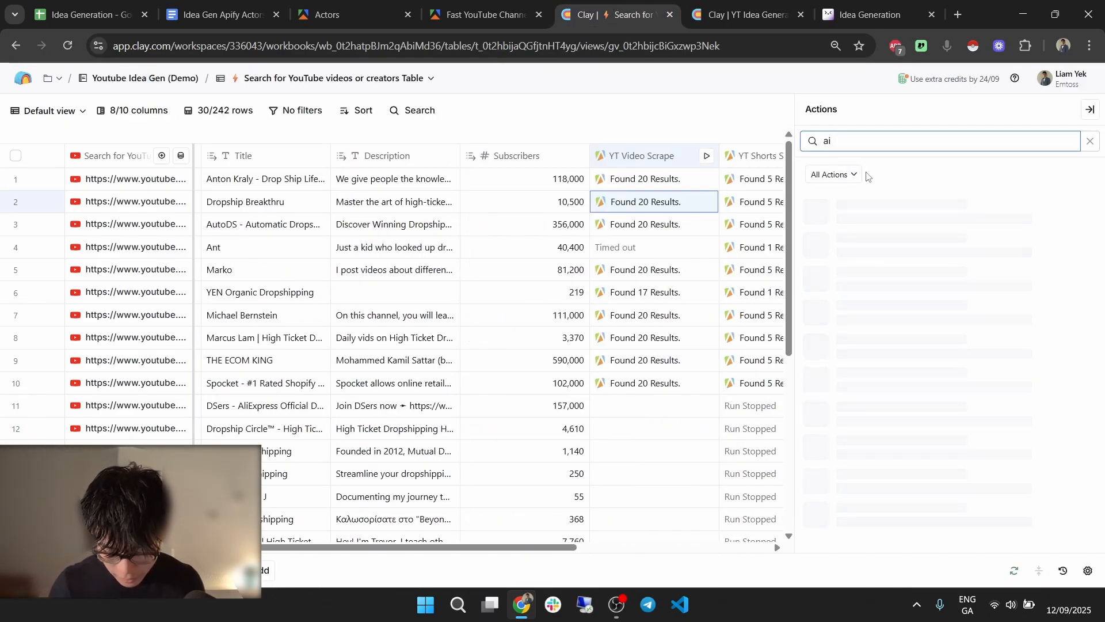
{"action": "key", "text": "BackSpace"}
{"action": "key", "text": "BackSpace"}
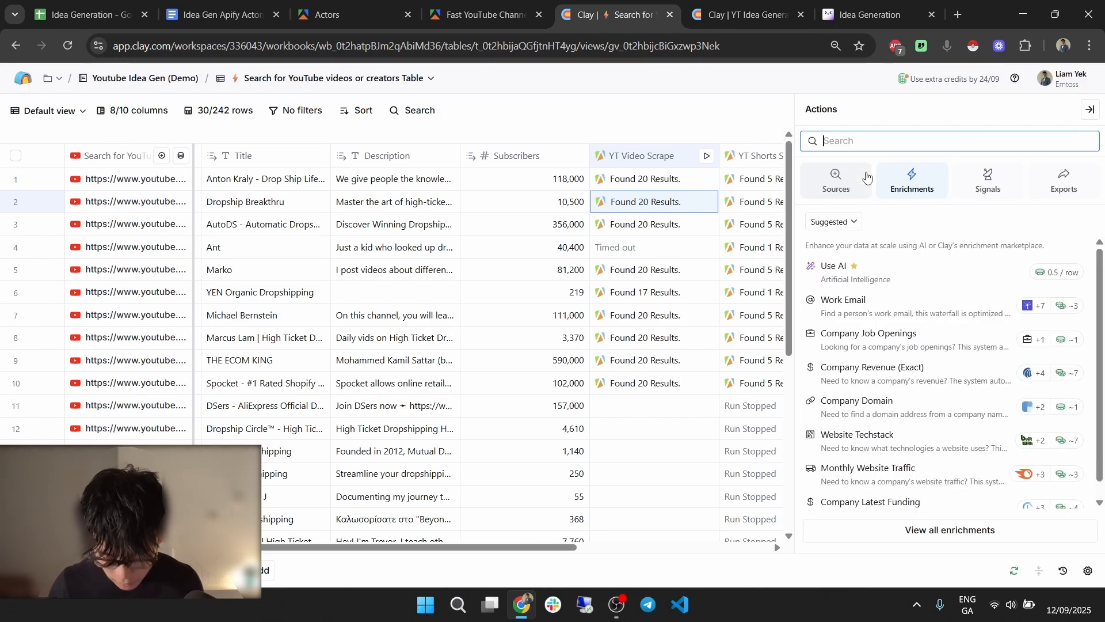
{"action": "type", "text": "claygent"}
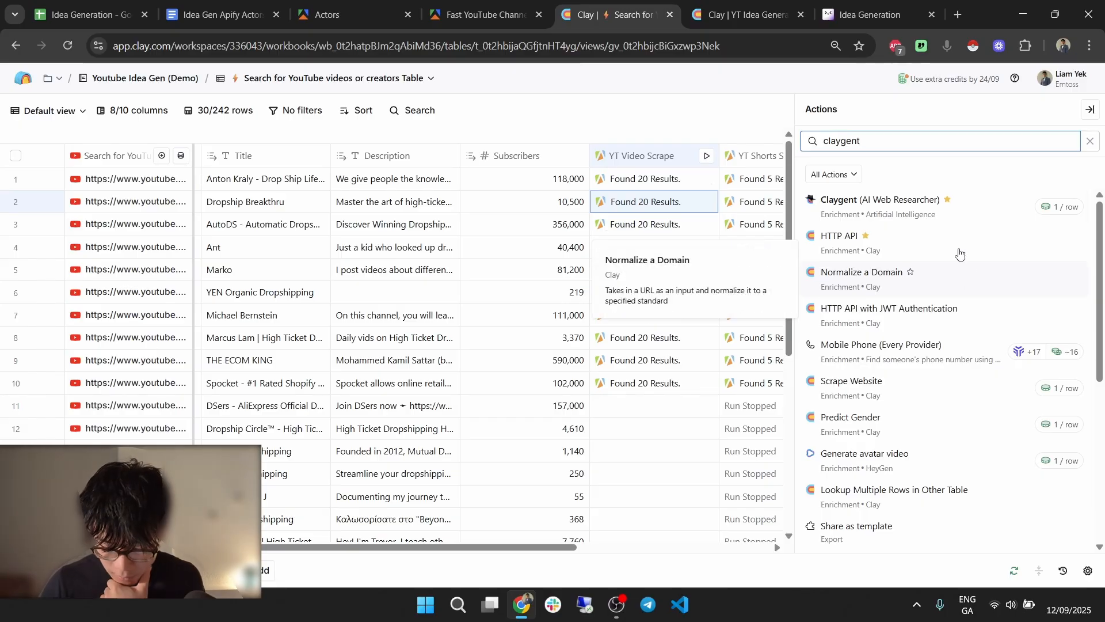
{"action": "left_click", "coordinate": [924, 211]}
Set the model to GPT 4o Mini and paste the channel-type prompt with the link column inserted.
{"action": "left_click", "coordinate": [1029, 147]}
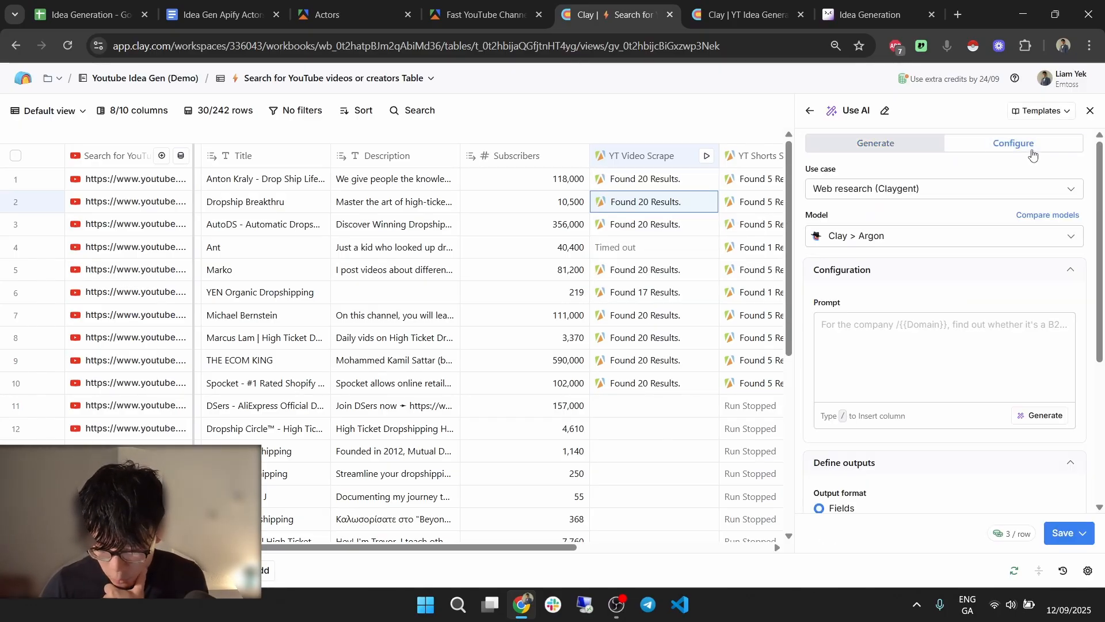
{"action": "left_click", "coordinate": [936, 238]}
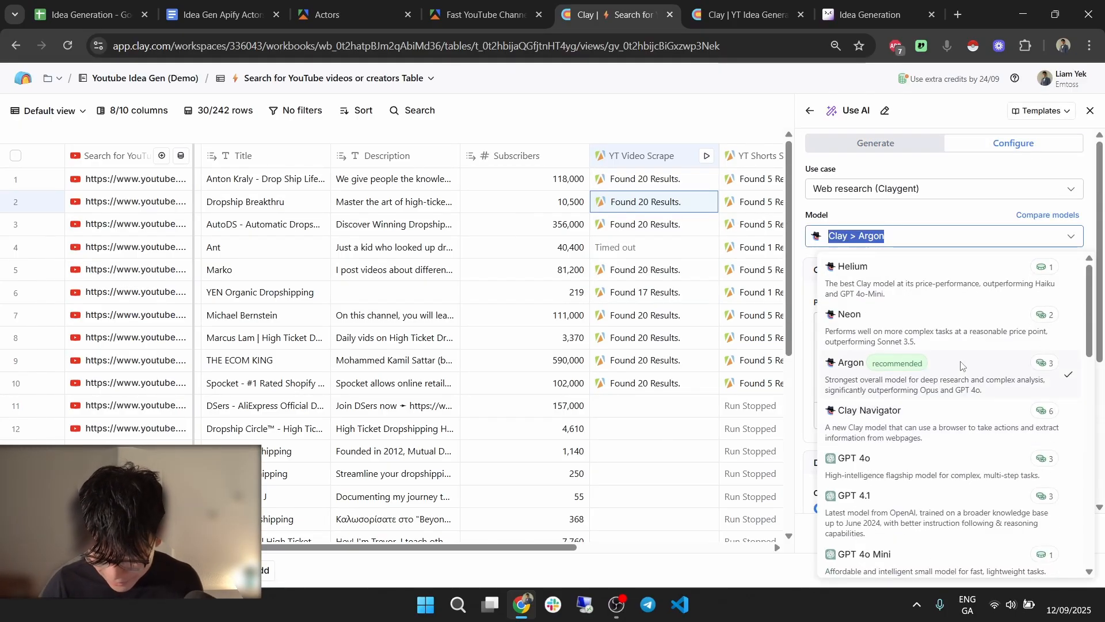
{"action": "scroll", "coordinate": [939, 472], "scroll_direction": "down", "scroll_amount": 1}
{"action": "left_click", "coordinate": [930, 494]}
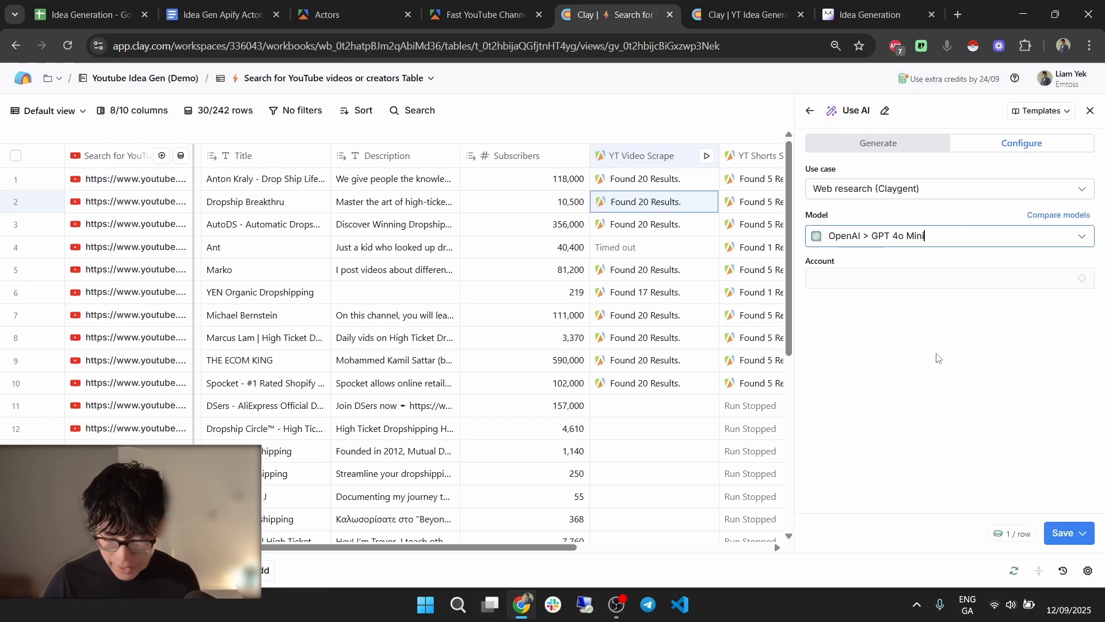
{"action": "left_click", "coordinate": [937, 387]}
{"action": "type", "text": "I'm going to provide you with a YouTube channel link and what I want you to do is find out two things for me one of them is if the channel is a company YouTube or if the channel is a personal YouTube this can be easily discerned by the name of the channel and also the description personal channels usually have a person's name in it company channels have a company name in it. If you find out that it's a company channel output: Company and it you find out it is a personal channel output: Personal  Here's the YT:"}
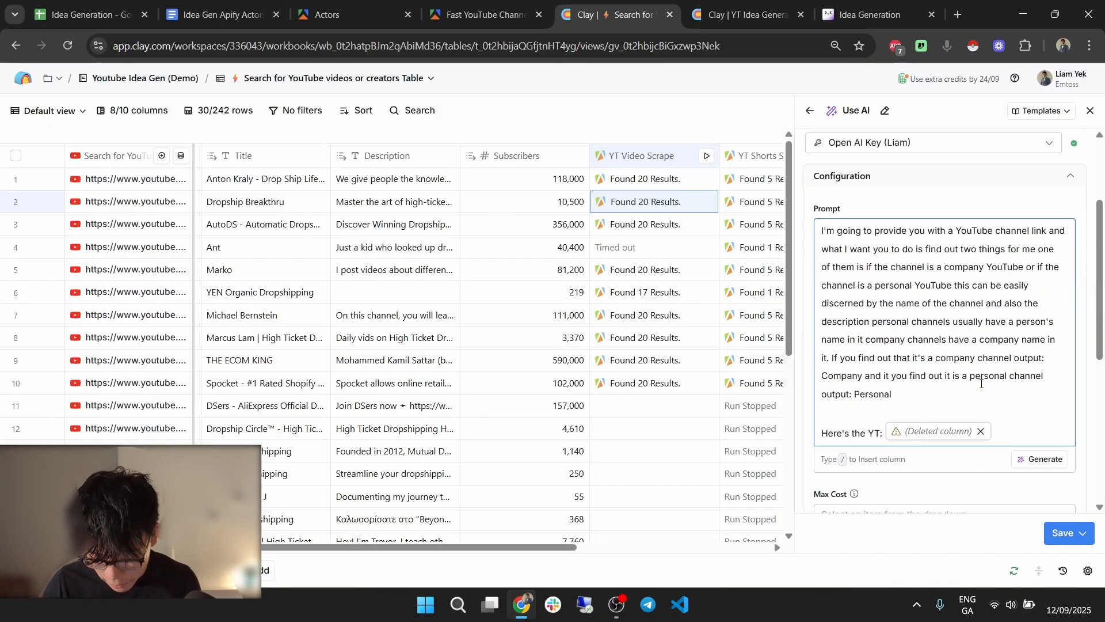
{"action": "left_click", "coordinate": [981, 432]}
{"action": "type", "text": "/li"}
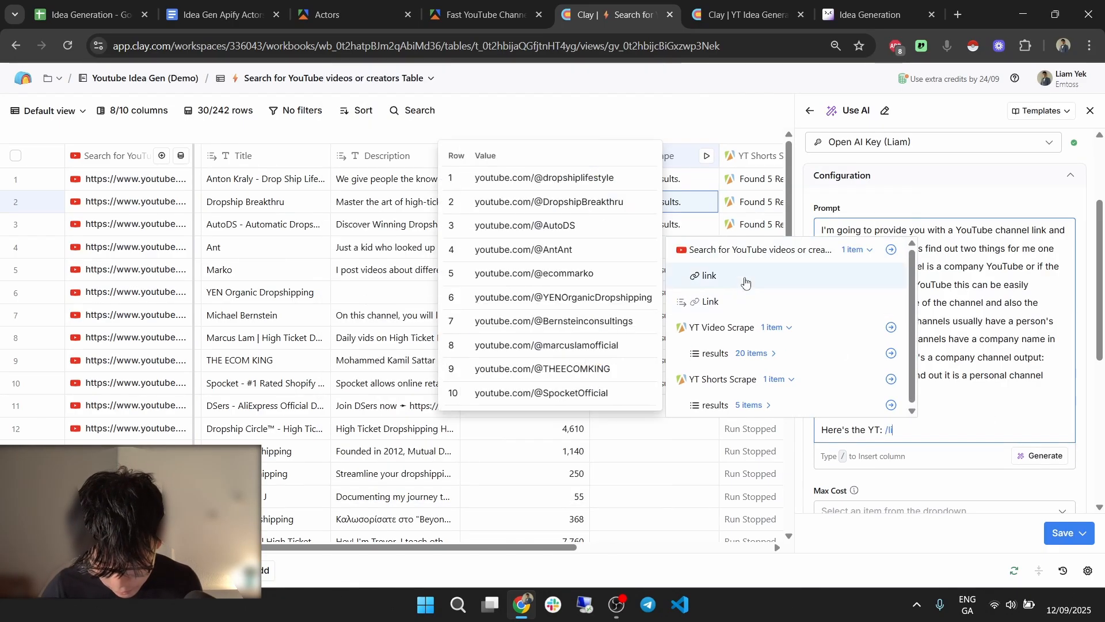
{"action": "left_click", "coordinate": [745, 282]}
Rename the AI output field to Personal_Or_Company.
{"action": "key", "text": "ctrl+Tab"}
{"action": "scroll", "coordinate": [997, 386], "scroll_direction": "down", "scroll_amount": 2}
{"action": "scroll", "coordinate": [998, 387], "scroll_direction": "down", "scroll_amount": 4}
{"action": "double_click", "coordinate": [869, 310]}
{"action": "key", "text": "ctrl+c"}
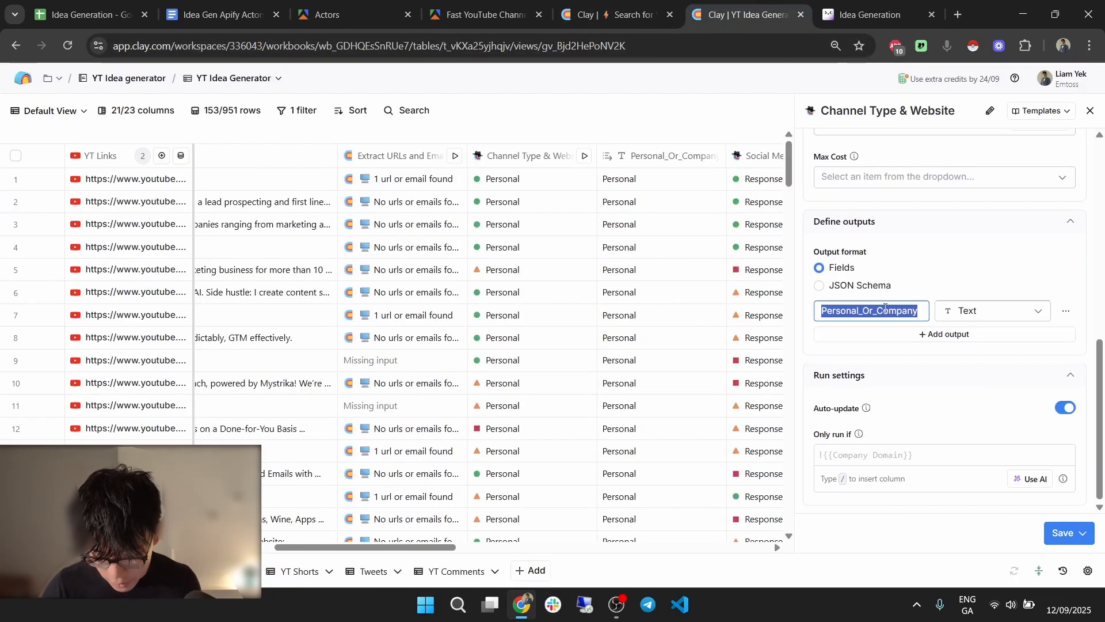
{"action": "left_click", "coordinate": [636, 3]}
{"action": "scroll", "coordinate": [898, 345], "scroll_direction": "down", "scroll_amount": 5}
{"action": "double_click", "coordinate": [870, 358]}
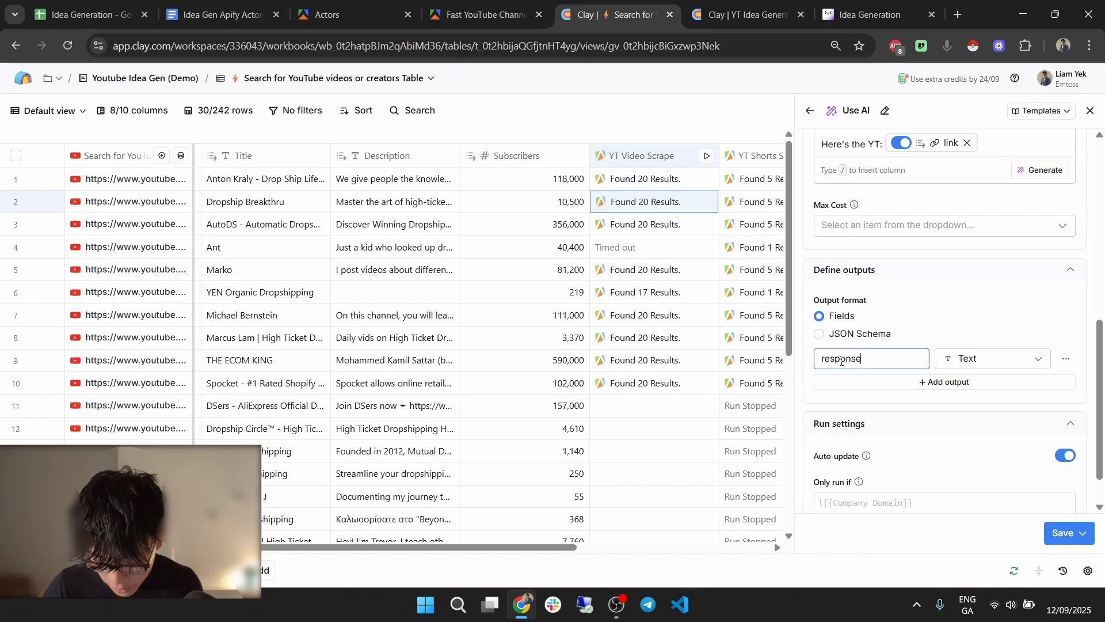
{"action": "key", "text": "ctrl+v"}
Save the AI column and run it on 10 rows.
{"action": "key", "text": "ctrl+Tab"}
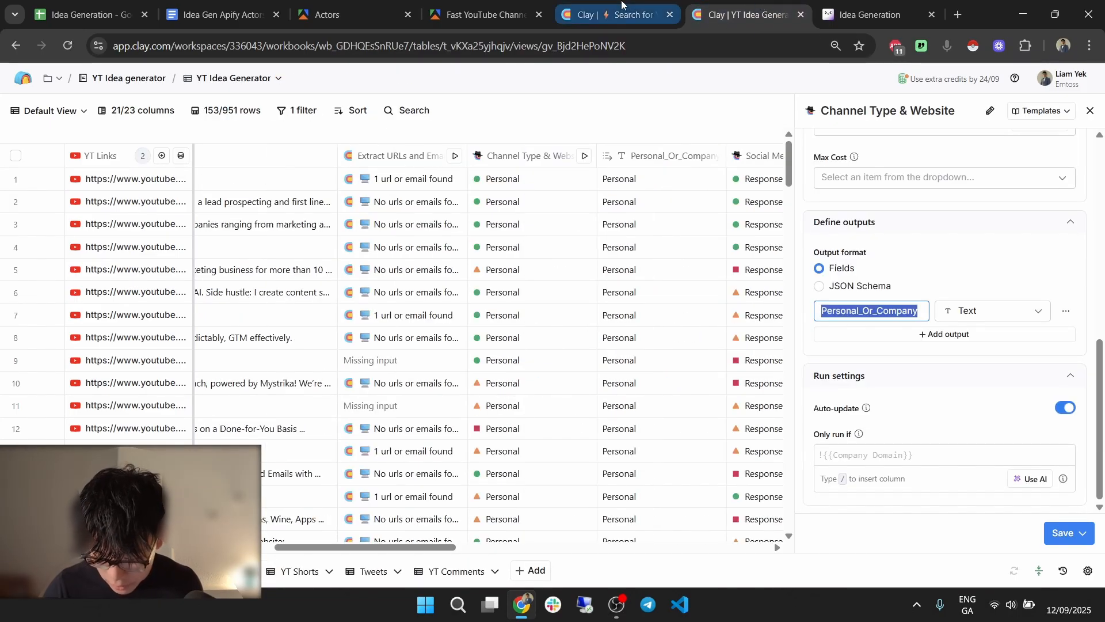
{"action": "key", "text": "ctrl+shift+Tab"}
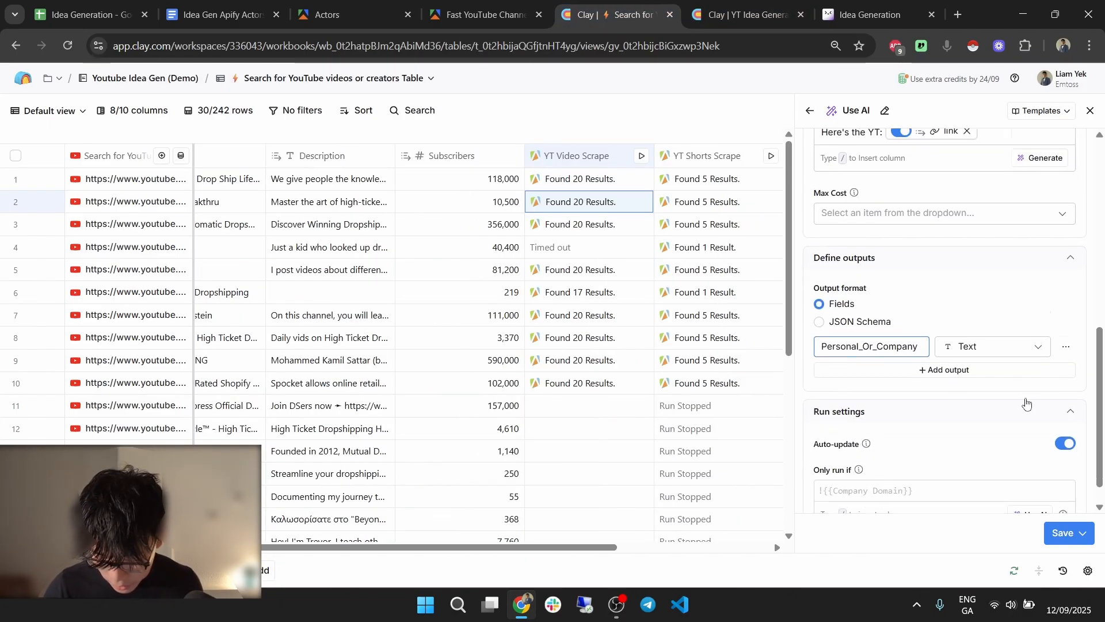
{"action": "left_click", "coordinate": [1093, 531]}
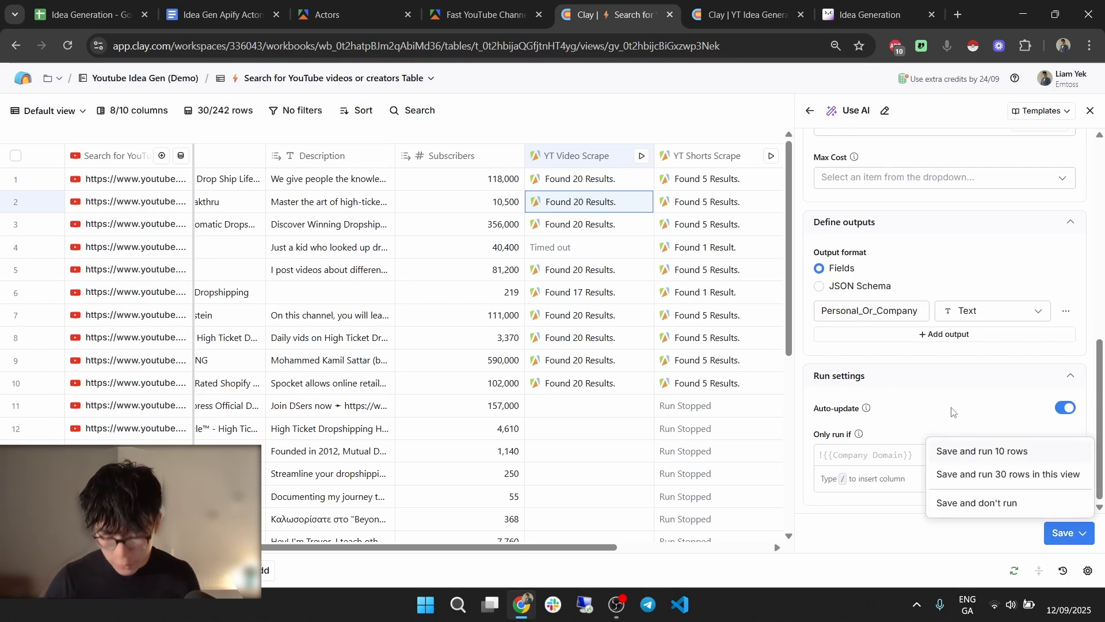
{"action": "left_click", "coordinate": [1030, 456]}
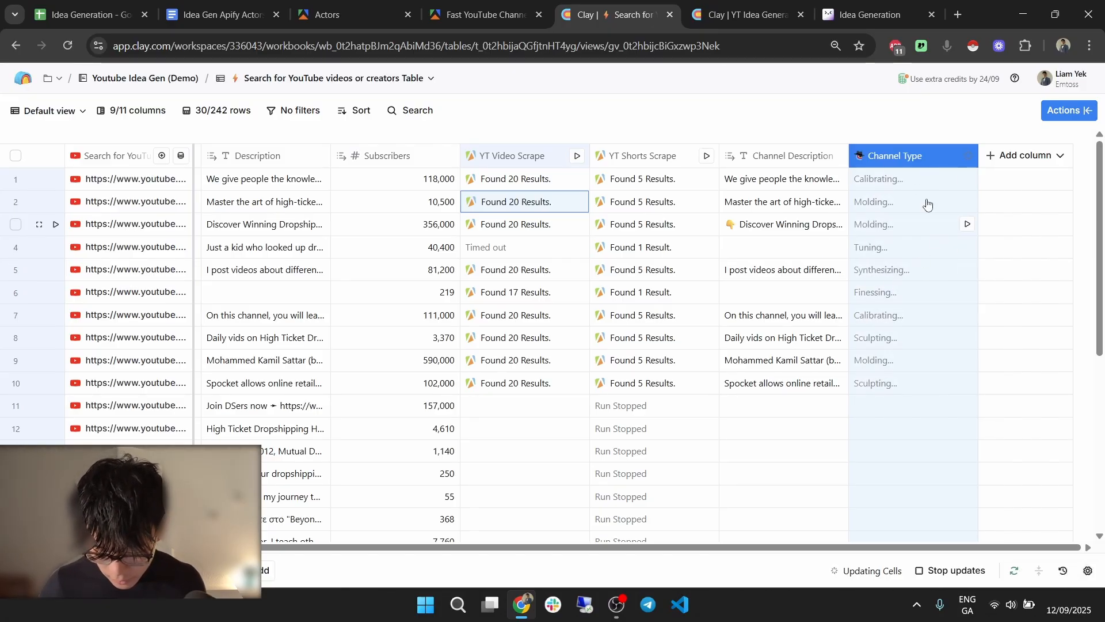
Clear the Personal filter on the YT Idea Generator table so all rows show.
{"action": "left_click", "coordinate": [747, 14]}
{"action": "scroll", "coordinate": [533, 328], "scroll_direction": "right", "scroll_amount": 2}
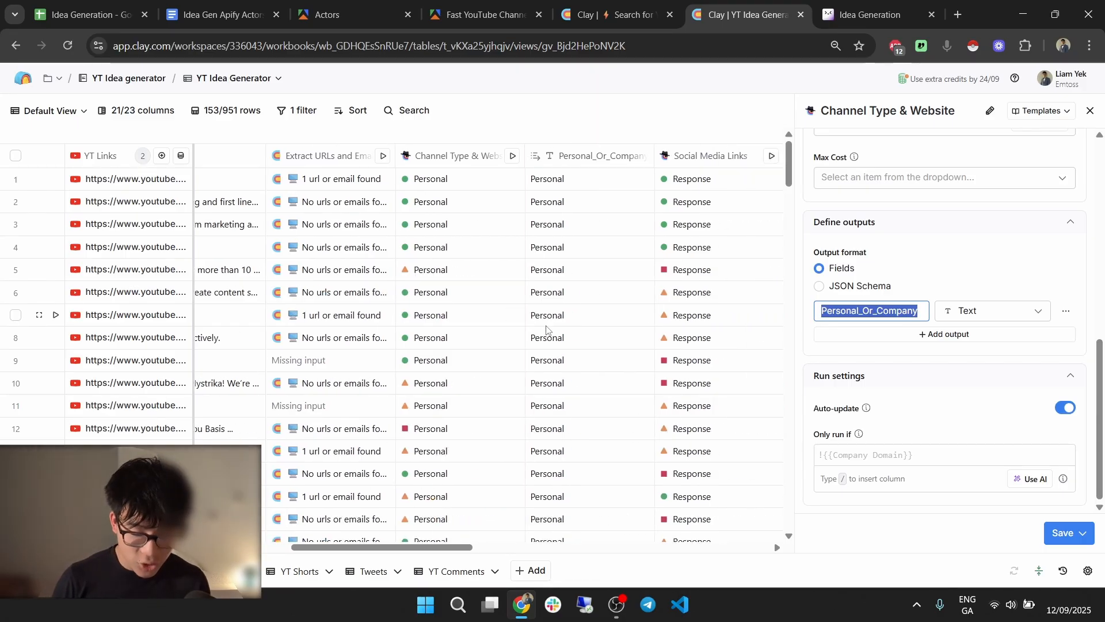
{"action": "left_click", "coordinate": [305, 110]}
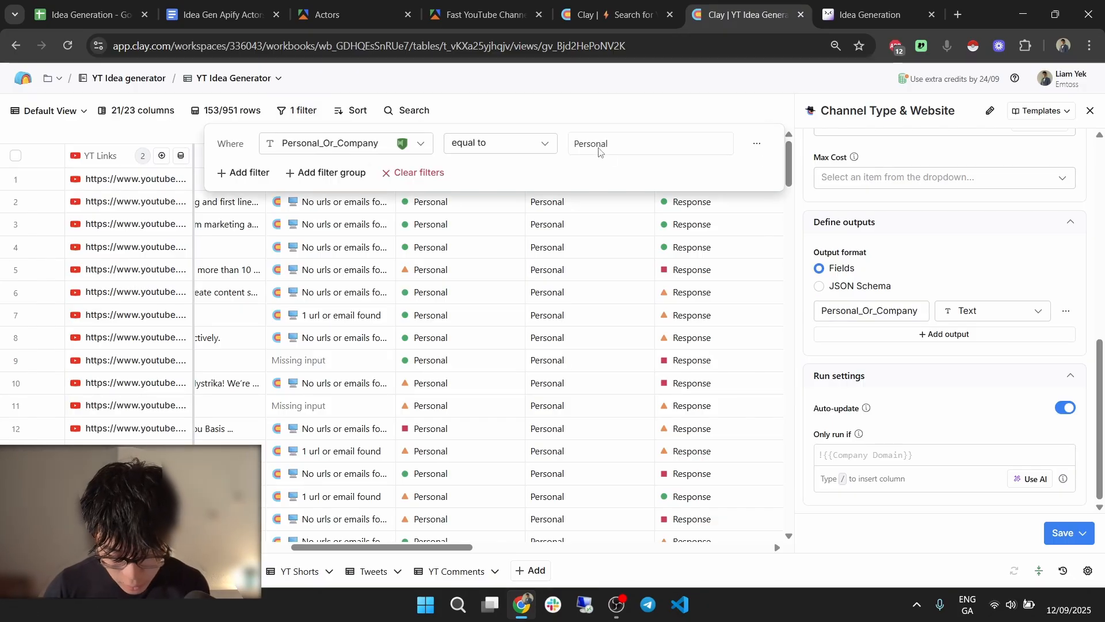
{"action": "left_click", "coordinate": [426, 173]}
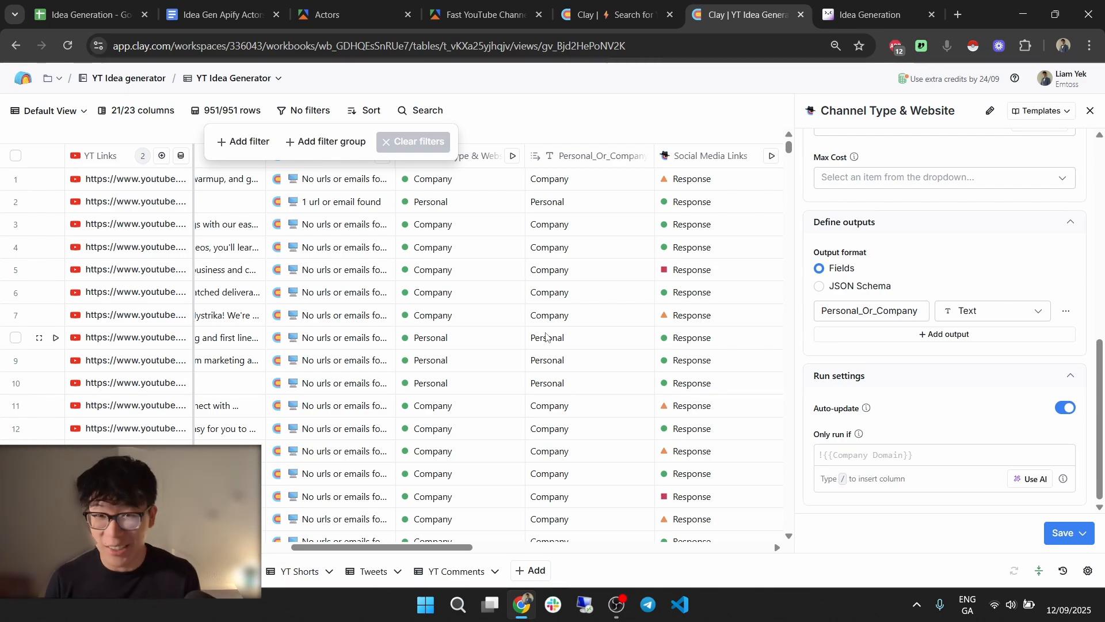
Review the AI's Channel Type reasoning for rows 4 and 6 in the search table.
{"action": "left_click", "coordinate": [611, 14]}
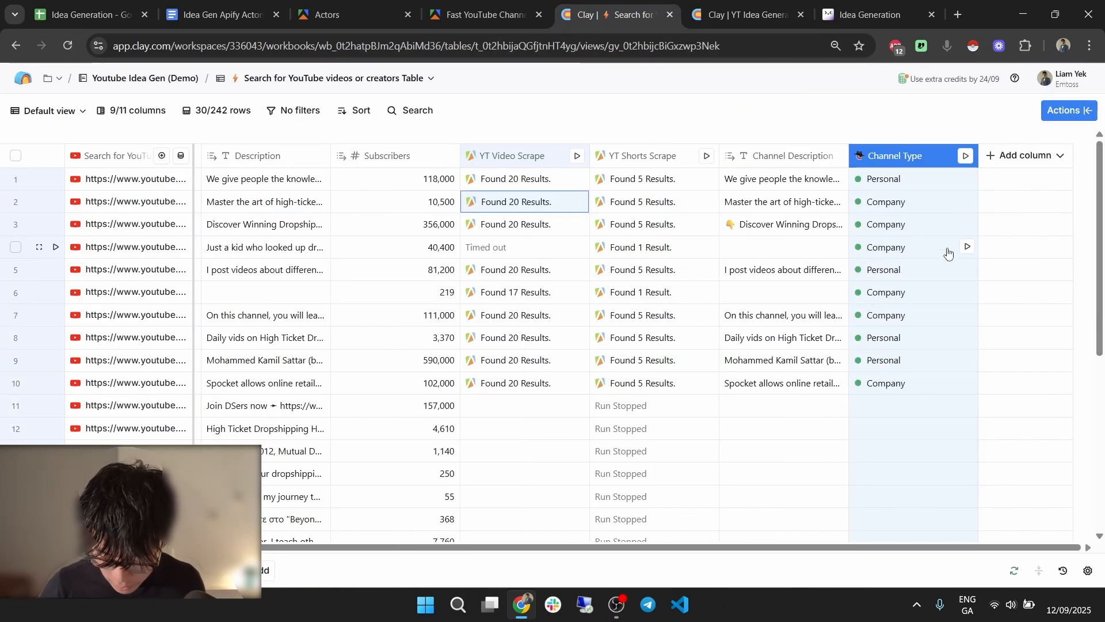
{"action": "left_click", "coordinate": [909, 255]}
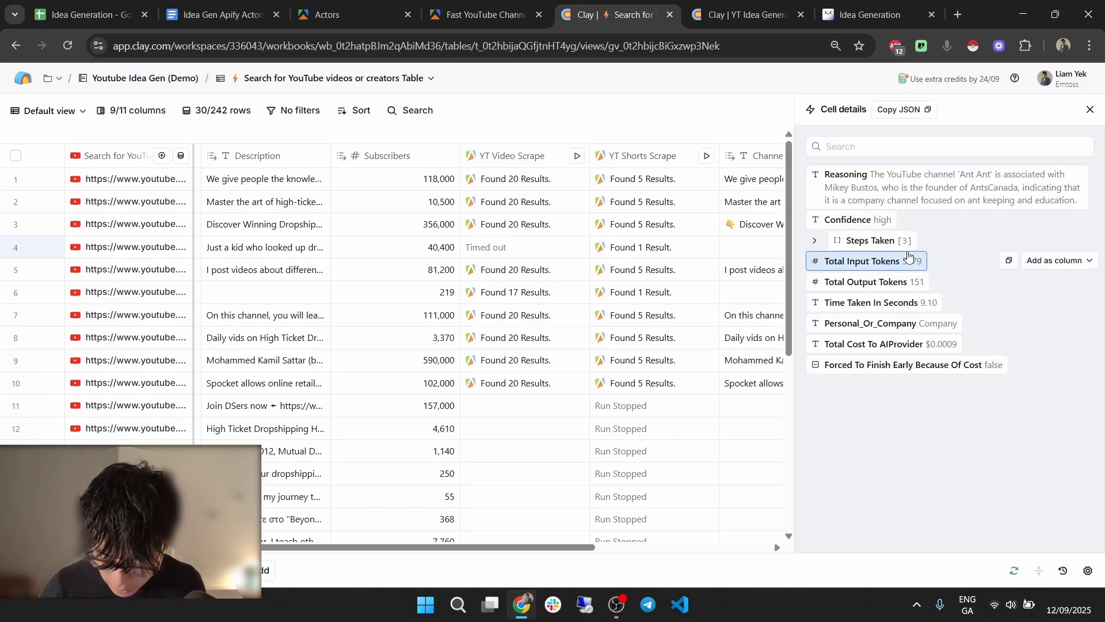
{"action": "left_click", "coordinate": [1090, 109]}
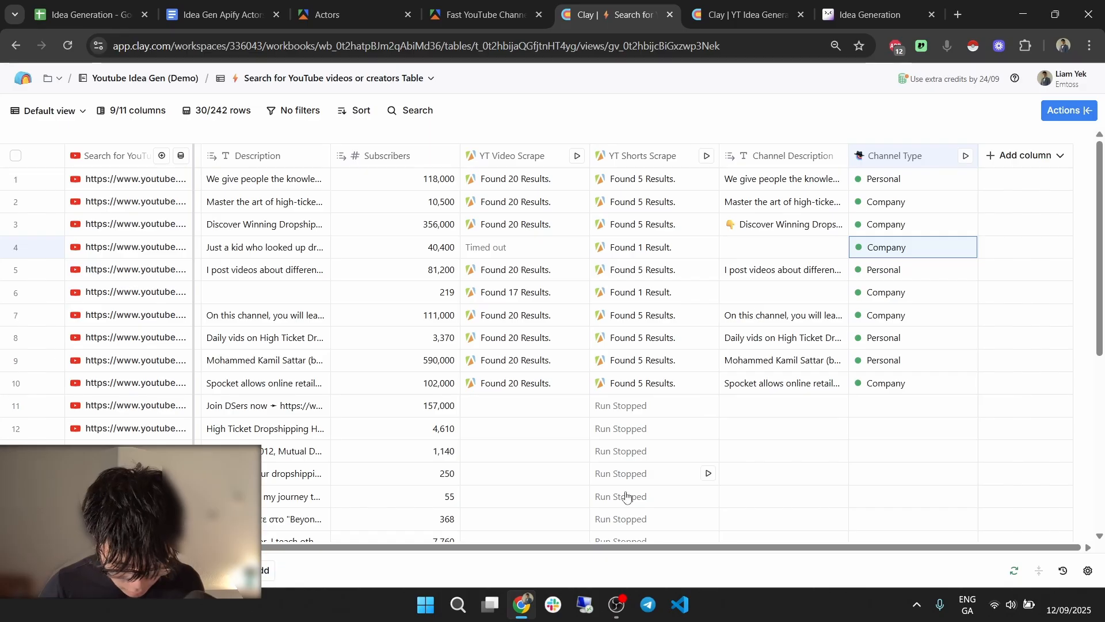
{"action": "scroll", "coordinate": [426, 550], "scroll_direction": "left", "scroll_amount": 3}
{"action": "scroll", "coordinate": [645, 345], "scroll_direction": "left", "scroll_amount": 2}
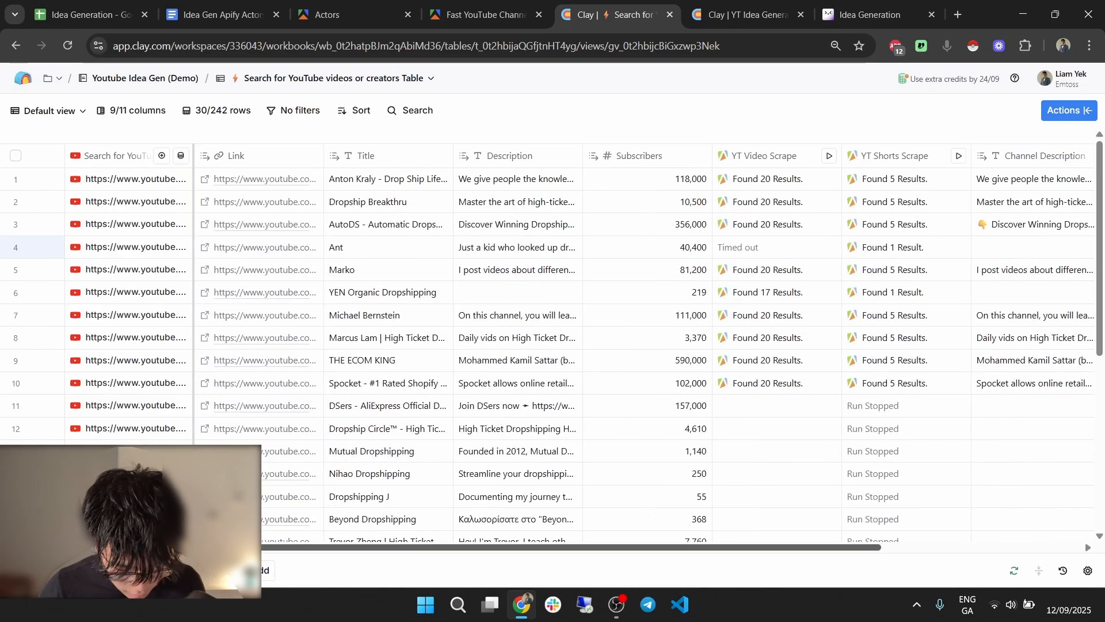
{"action": "scroll", "coordinate": [697, 570], "scroll_direction": "right", "scroll_amount": 5}
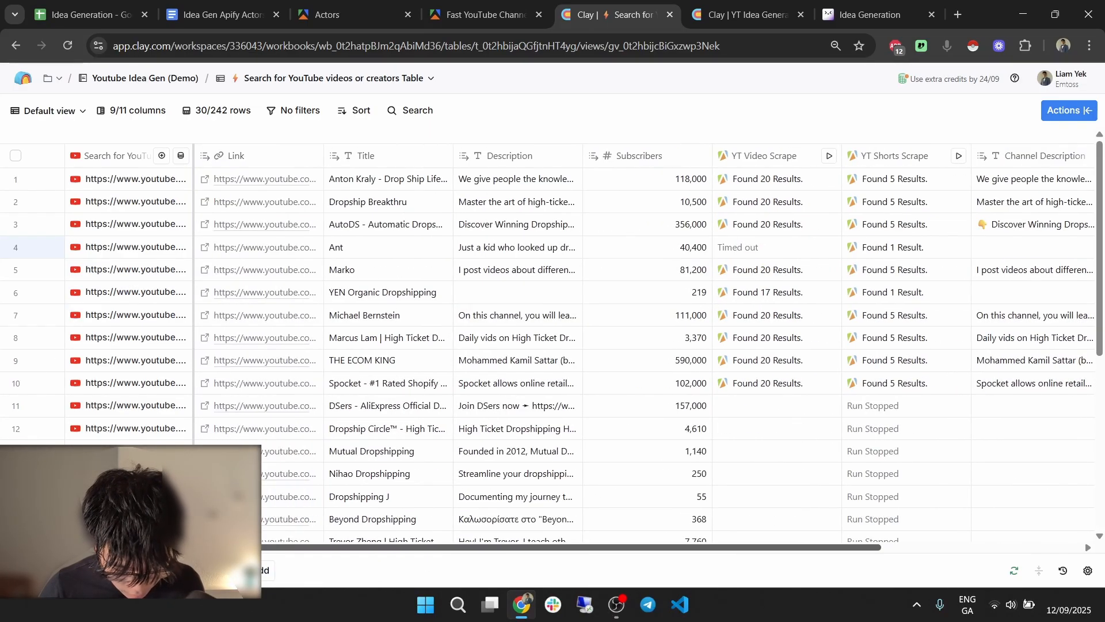
{"action": "left_click", "coordinate": [913, 292]}
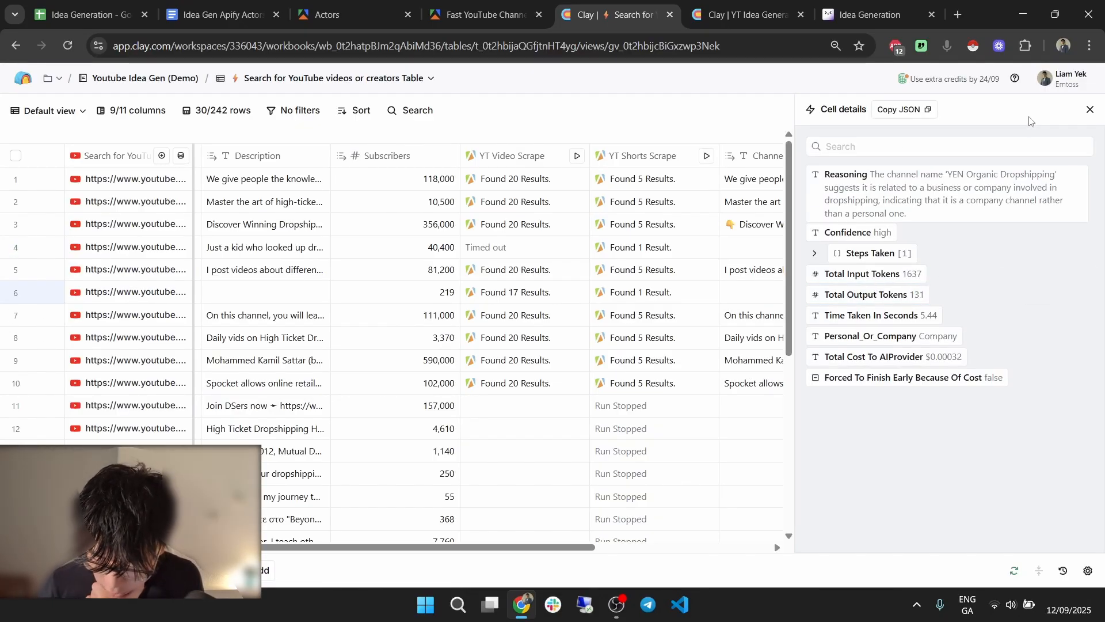
{"action": "left_click", "coordinate": [1090, 111]}
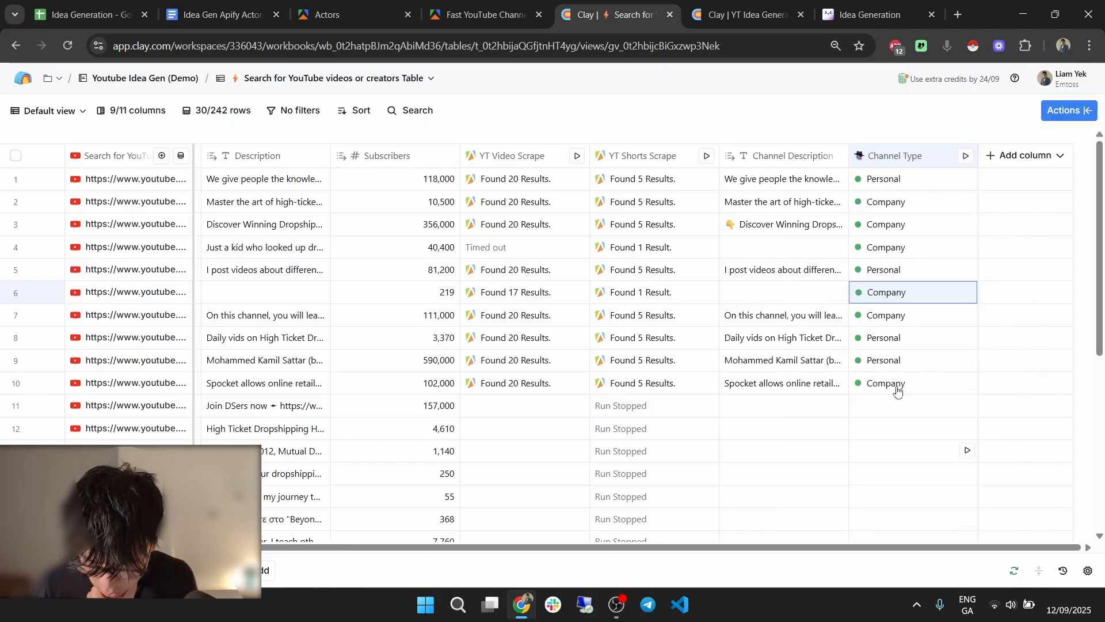
{"action": "left_click_drag", "start_coordinate": [850, 551], "coordinate": [452, 539]}
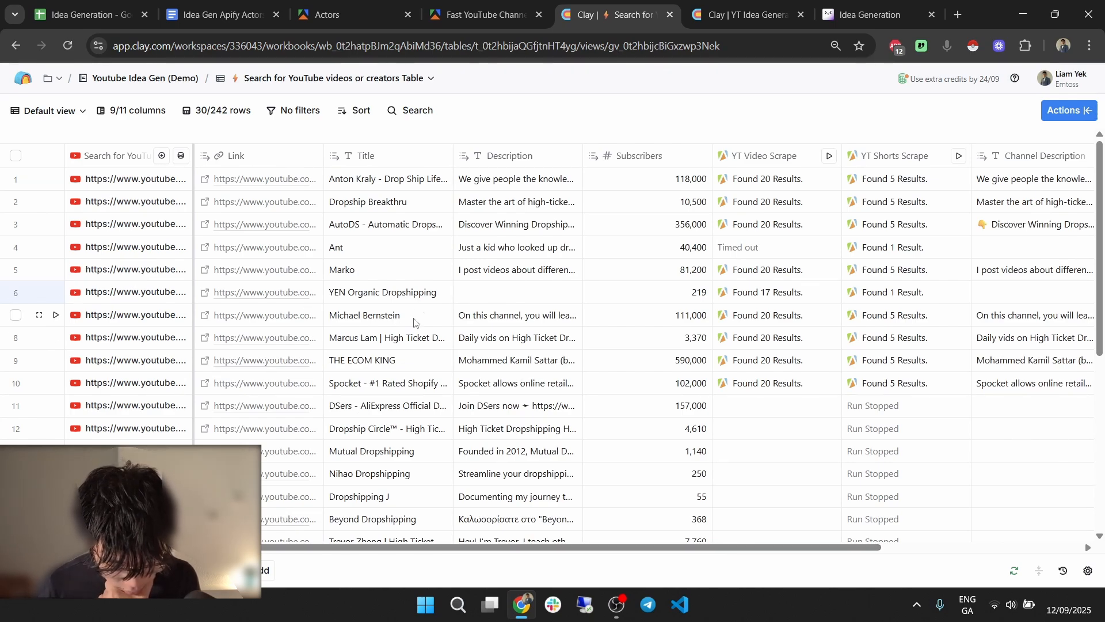
{"action": "left_click_drag", "start_coordinate": [603, 550], "coordinate": [927, 286]}
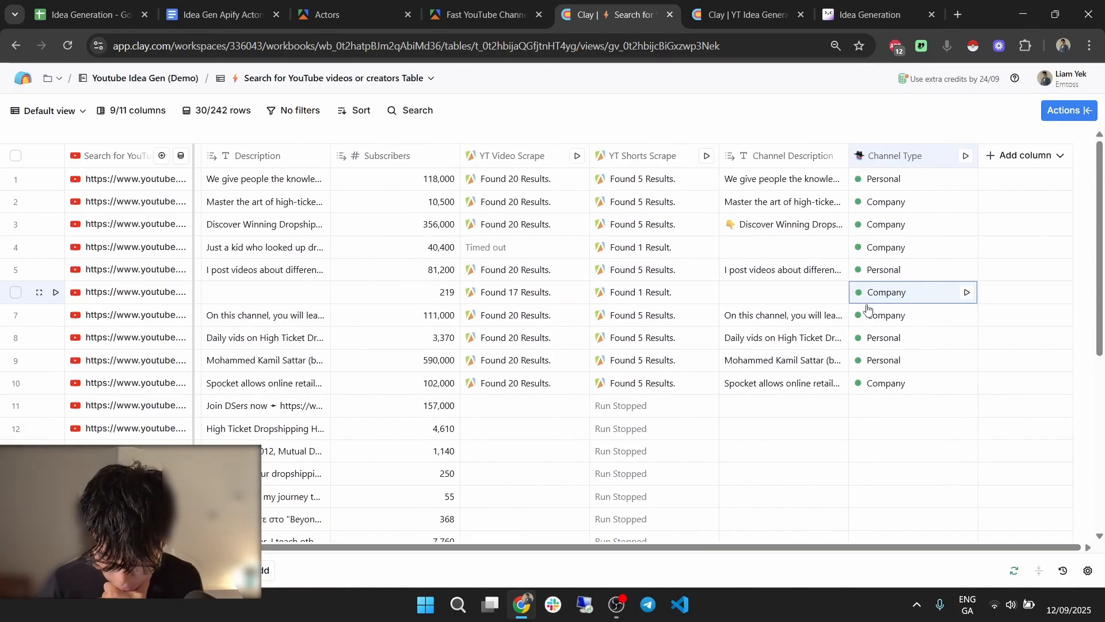
{"action": "left_click", "coordinate": [909, 155]}
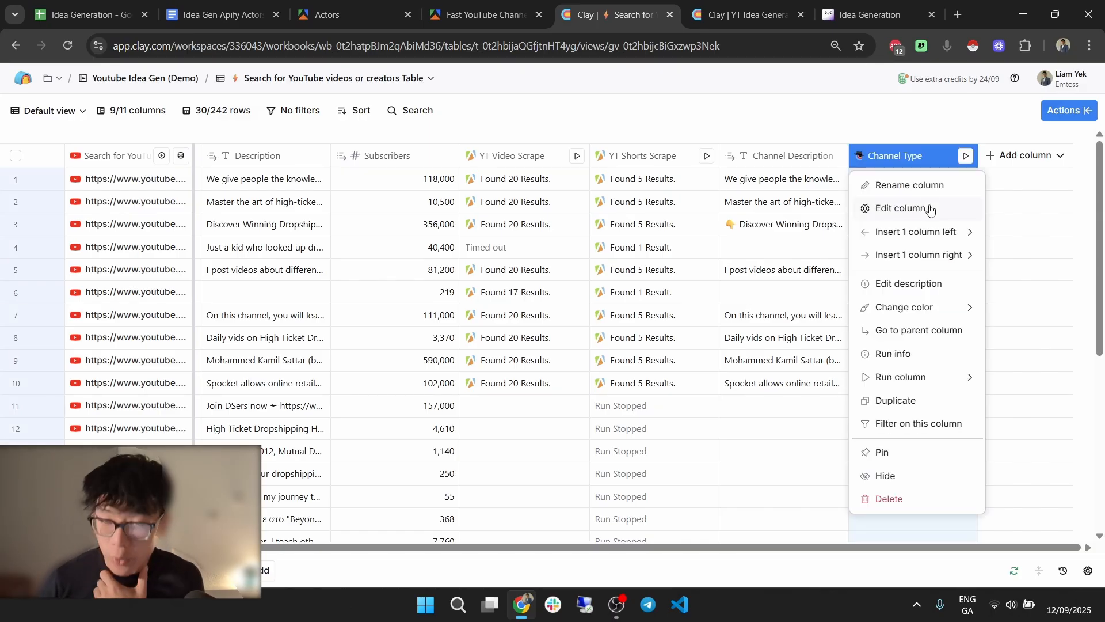
Add 'Here's the description also:' plus the description column below the link in the Channel Type prompt.
{"action": "left_click", "coordinate": [929, 209]}
{"action": "scroll", "coordinate": [981, 276], "scroll_direction": "down", "scroll_amount": 5}
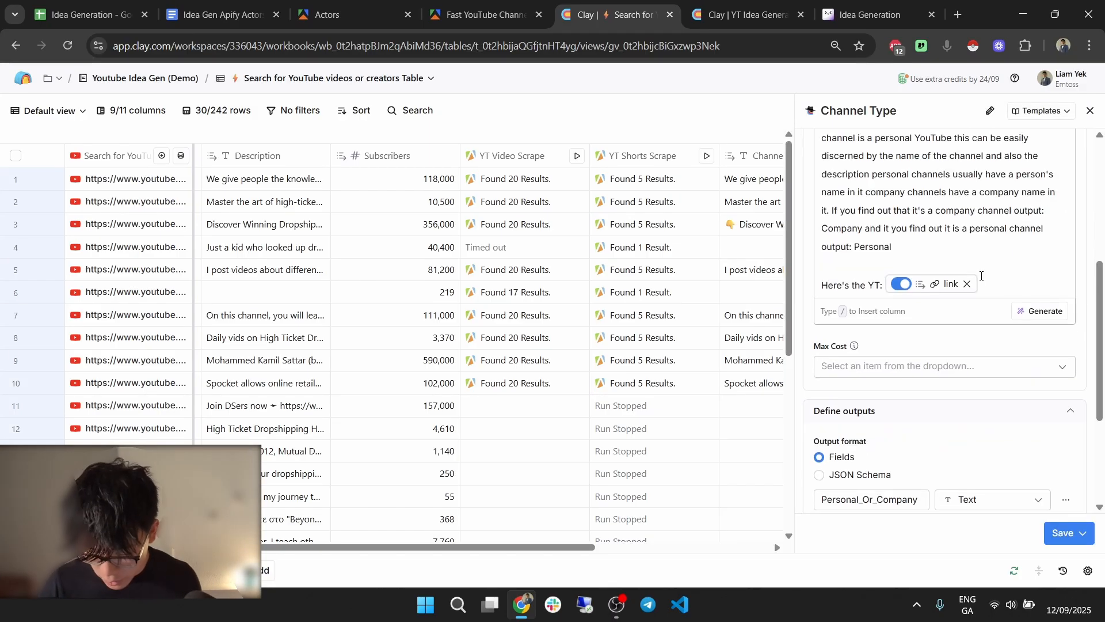
{"action": "left_click", "coordinate": [986, 290]}
{"action": "key", "text": "Return"}
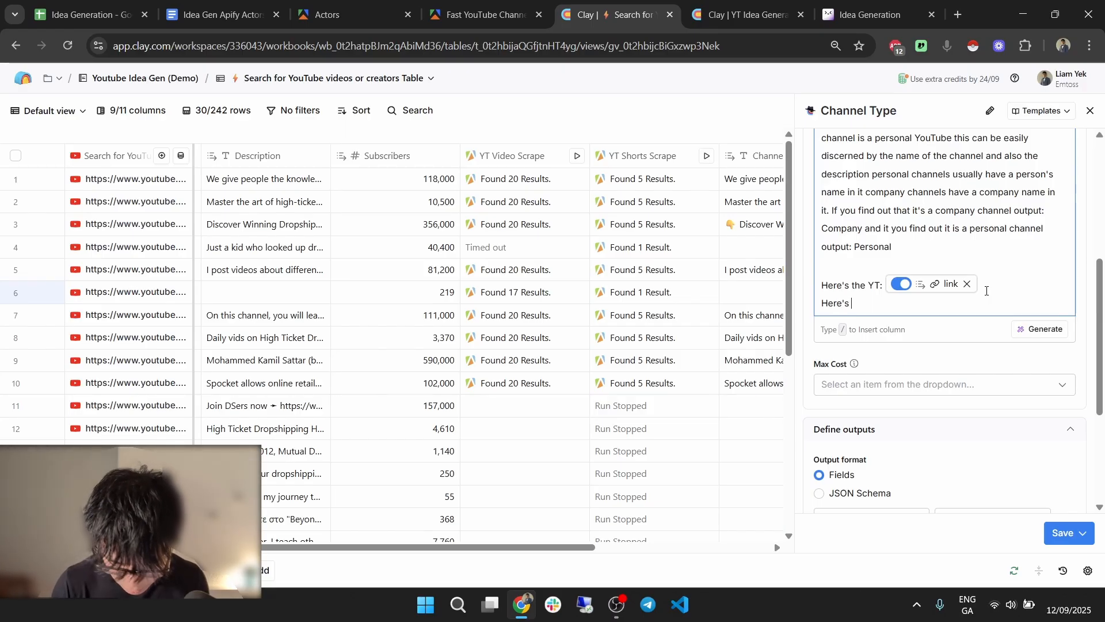
{"action": "type", "text": "Here's the de"}
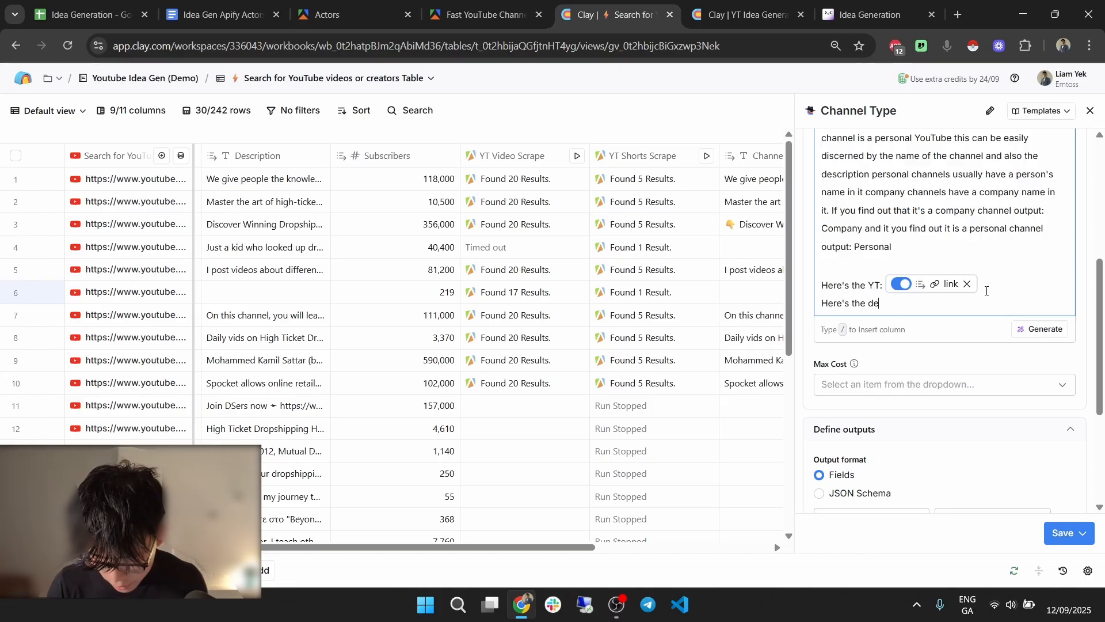
{"action": "type", "text": "csripto"}
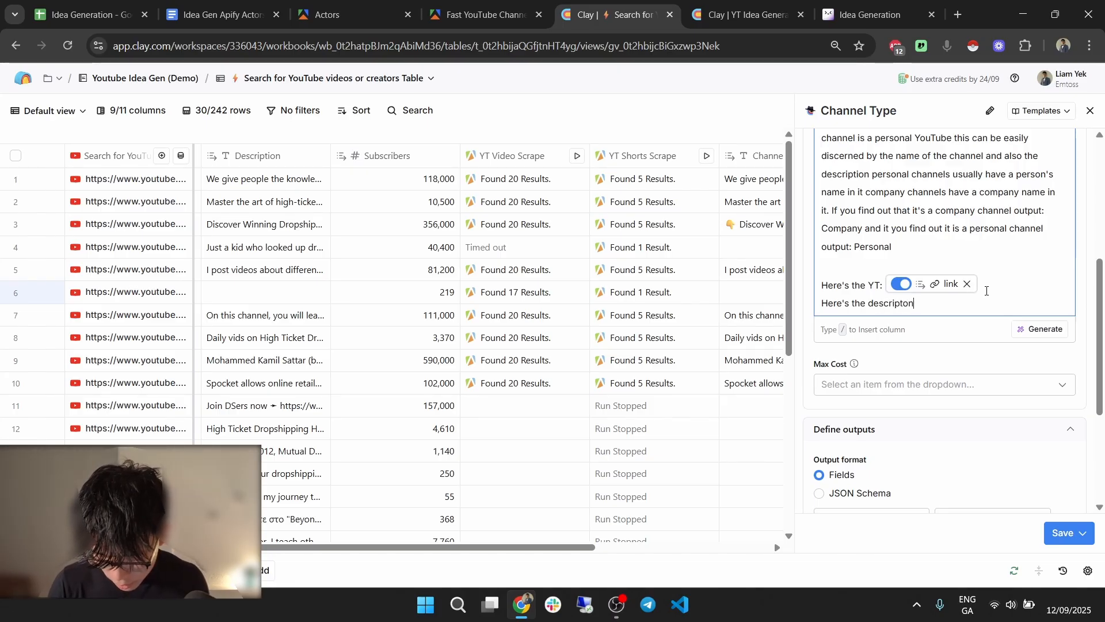
{"action": "key", "text": "BackSpace"}
{"action": "type", "text": "ion also: /des"}
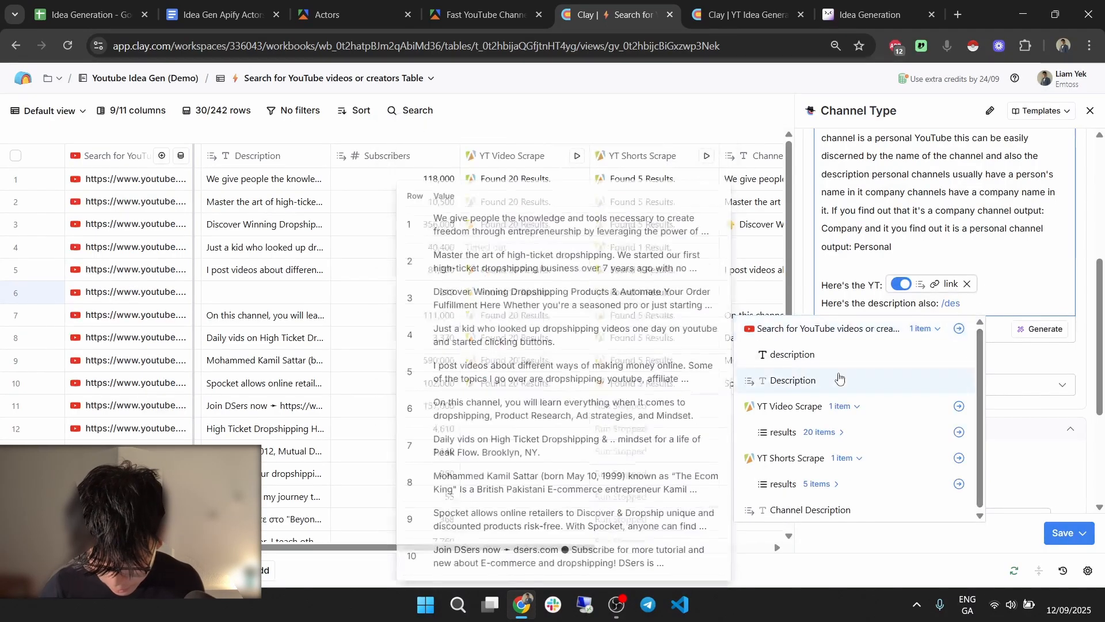
{"action": "left_click", "coordinate": [832, 355]}
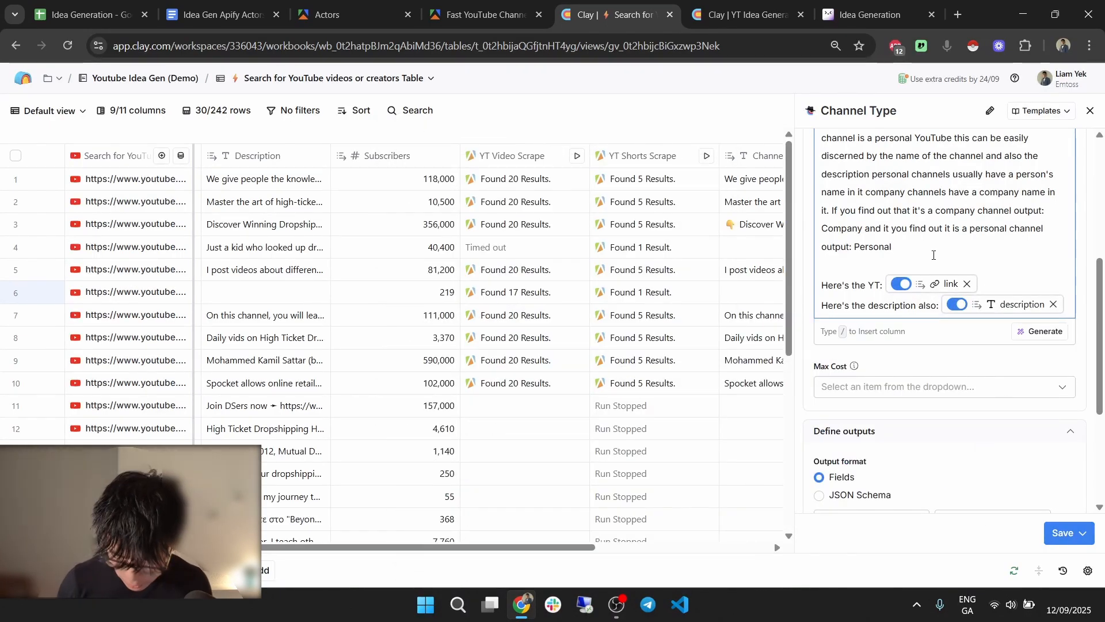
{"action": "left_click", "coordinate": [933, 255]}
{"action": "key", "text": "Return"}
{"action": "key", "text": "Return"}
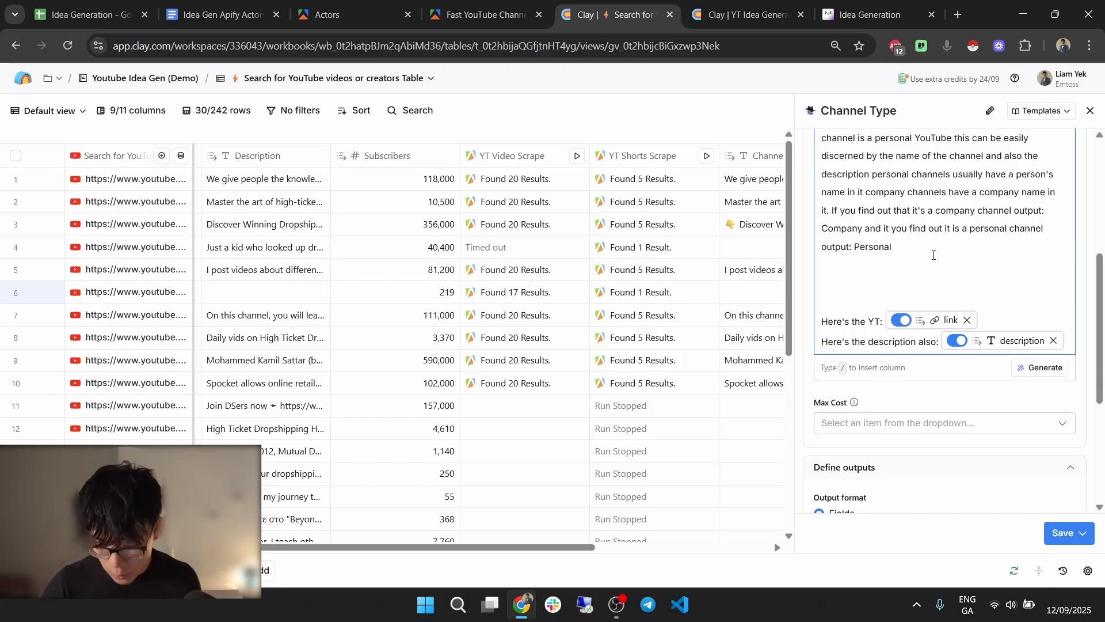
Replace the description reference in the prompt with the Channel Description column.
{"action": "left_click", "coordinate": [1054, 341]}
{"action": "scroll", "coordinate": [555, 304], "scroll_direction": "right", "scroll_amount": 5}
{"action": "scroll", "coordinate": [556, 304], "scroll_direction": "left", "scroll_amount": 2}
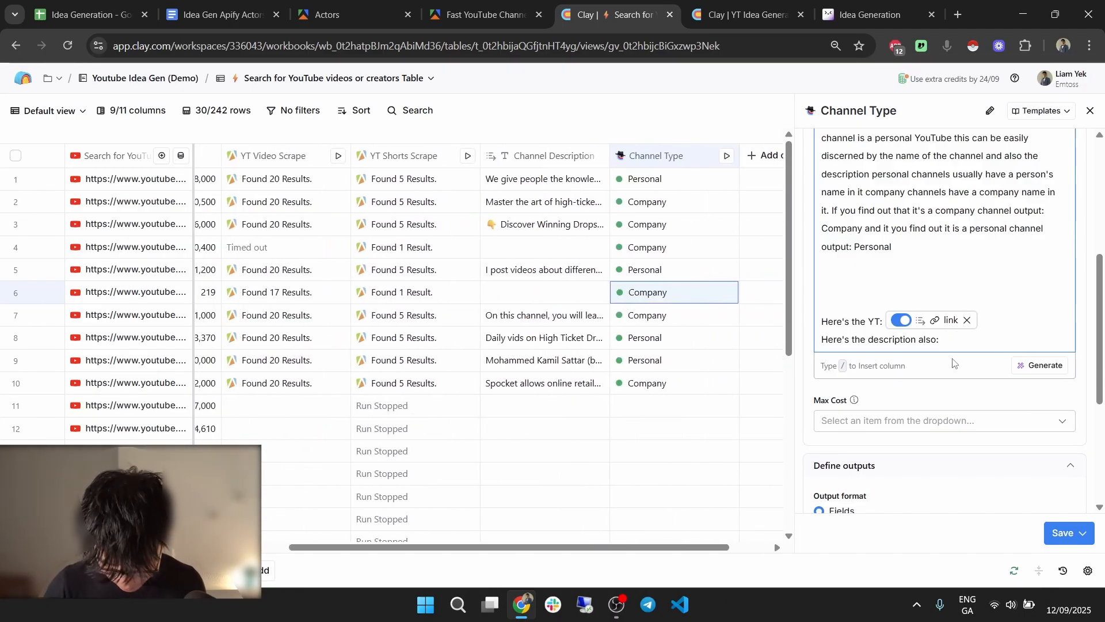
{"action": "type", "text": "/cha"}
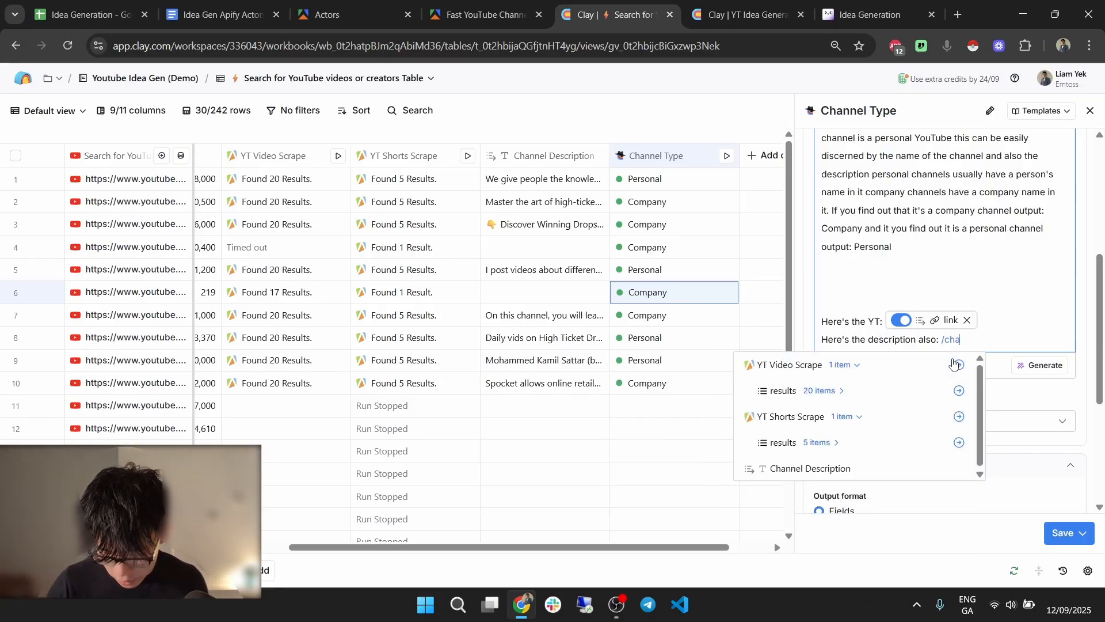
{"action": "type", "text": "nnel des"}
{"action": "left_click", "coordinate": [894, 365]}
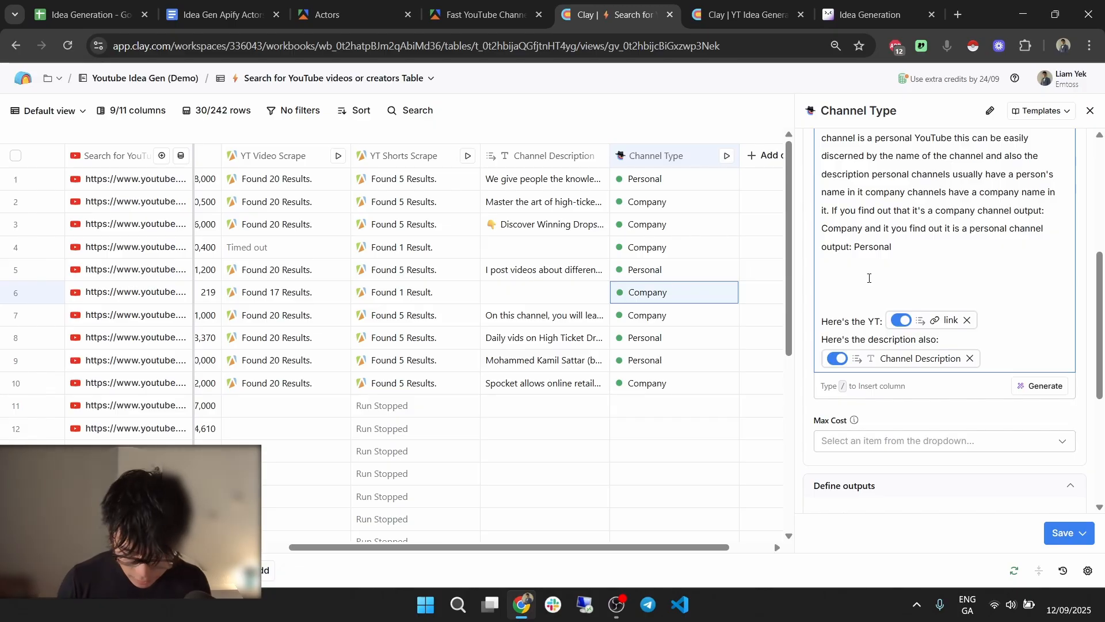
Write a sentence asking the AI to identify business and/or personal language in the description.
{"action": "type", "text": "I'm also going to provide you with a chann"}
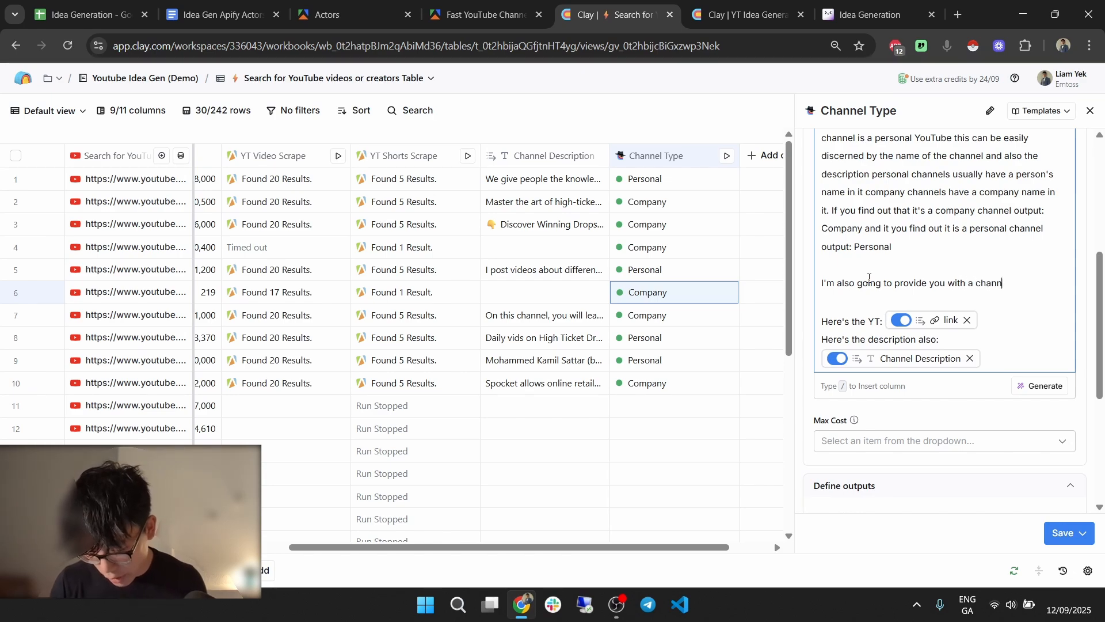
{"action": "type", "text": "el description"}
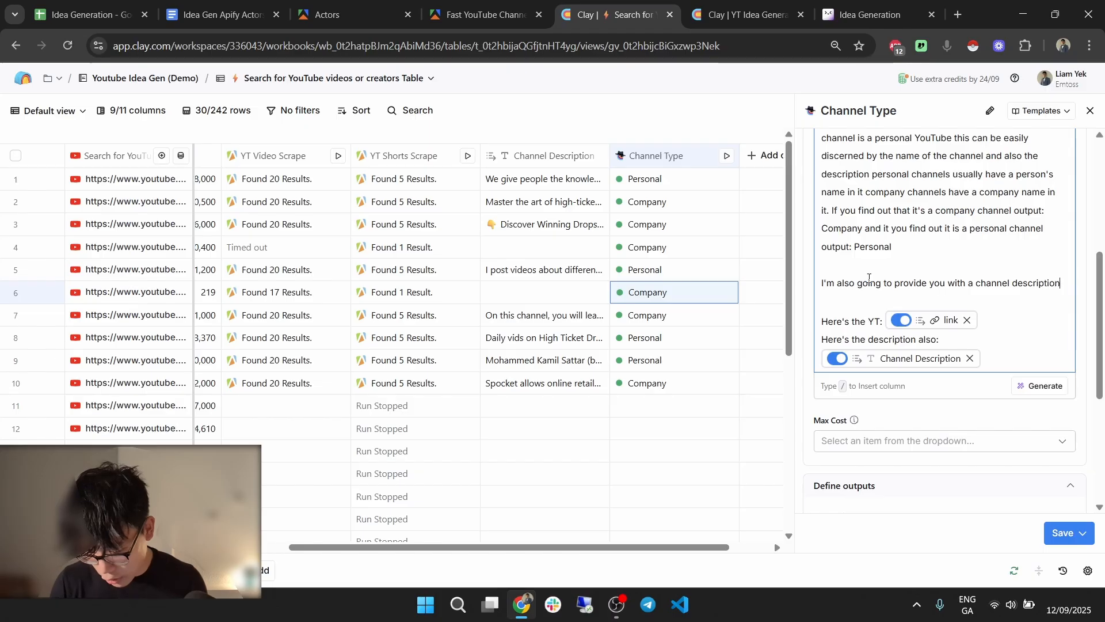
{"action": "type", "text": ", I wan"}
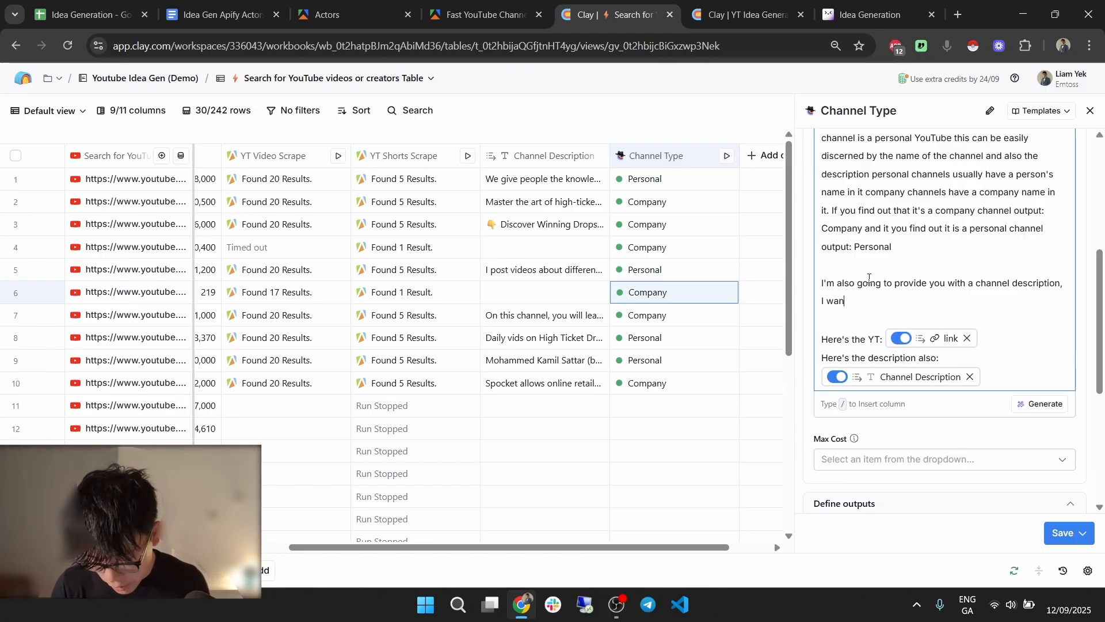
{"action": "type", "text": "entify if they"}
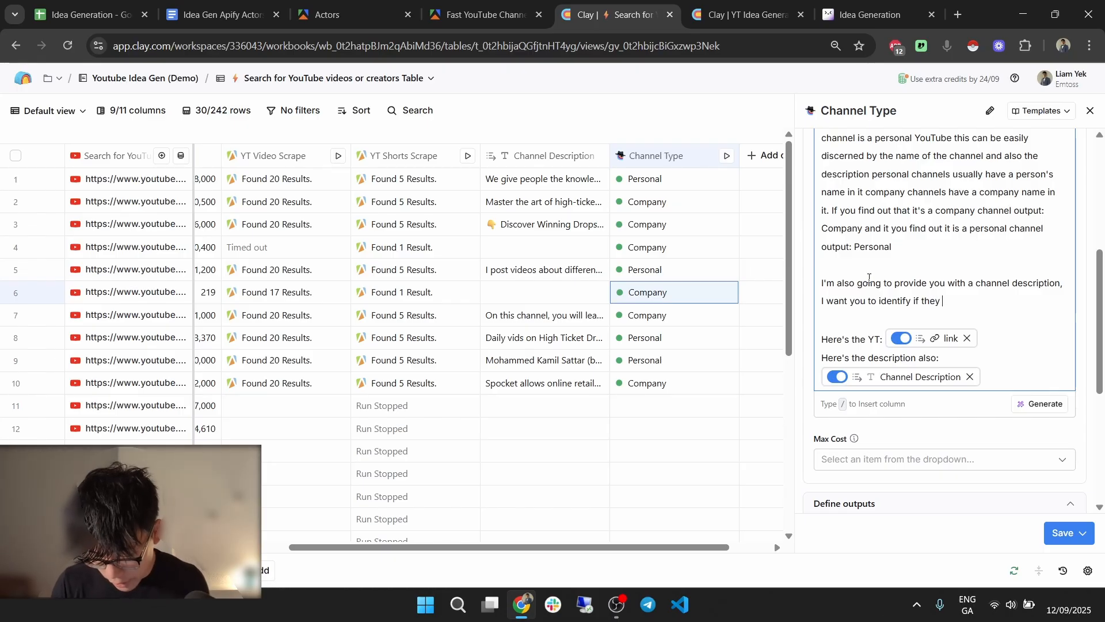
{"action": "type", "text": " use business and"}
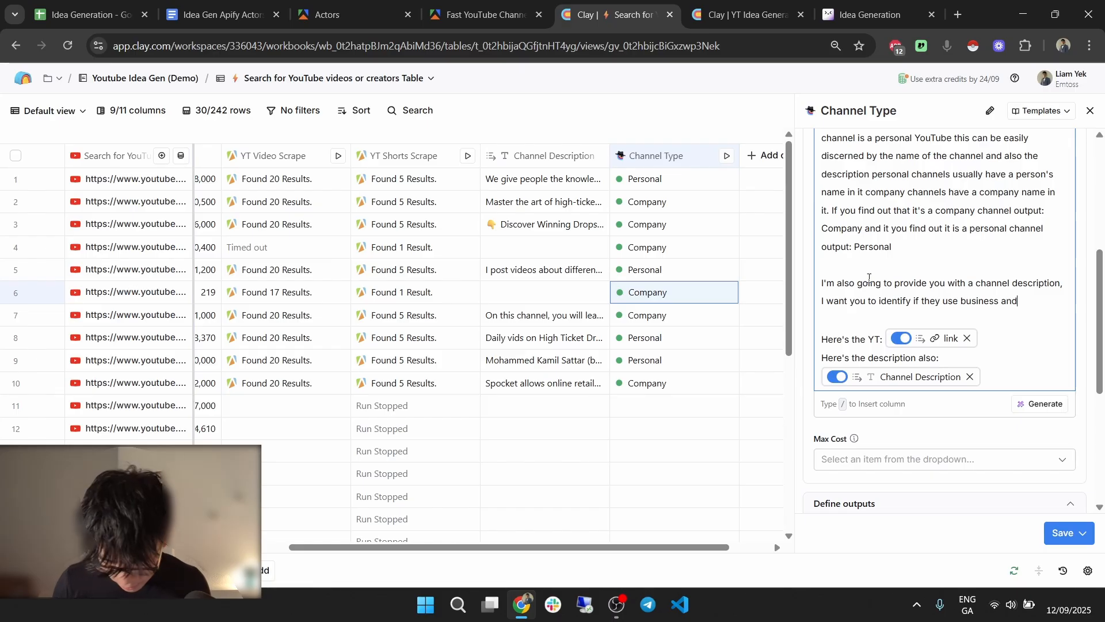
{"action": "type", "text": "/or "}
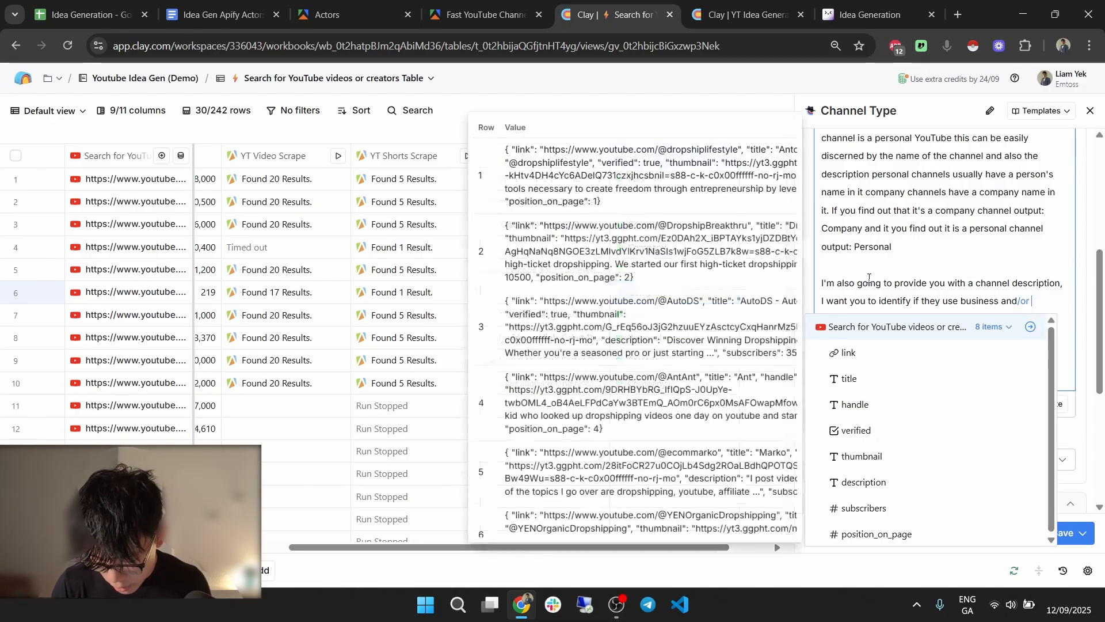
{"action": "type", "text": "personal language aswell"}
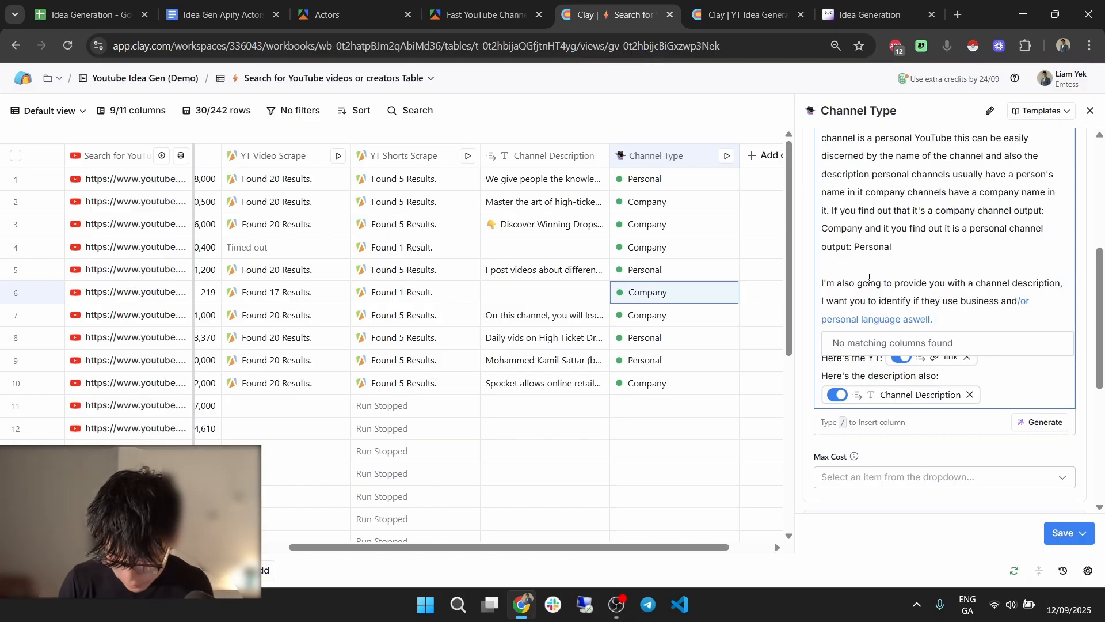
{"action": "type", "text": "."}
{"action": "scroll", "coordinate": [932, 294], "scroll_direction": "down", "scroll_amount": 2}
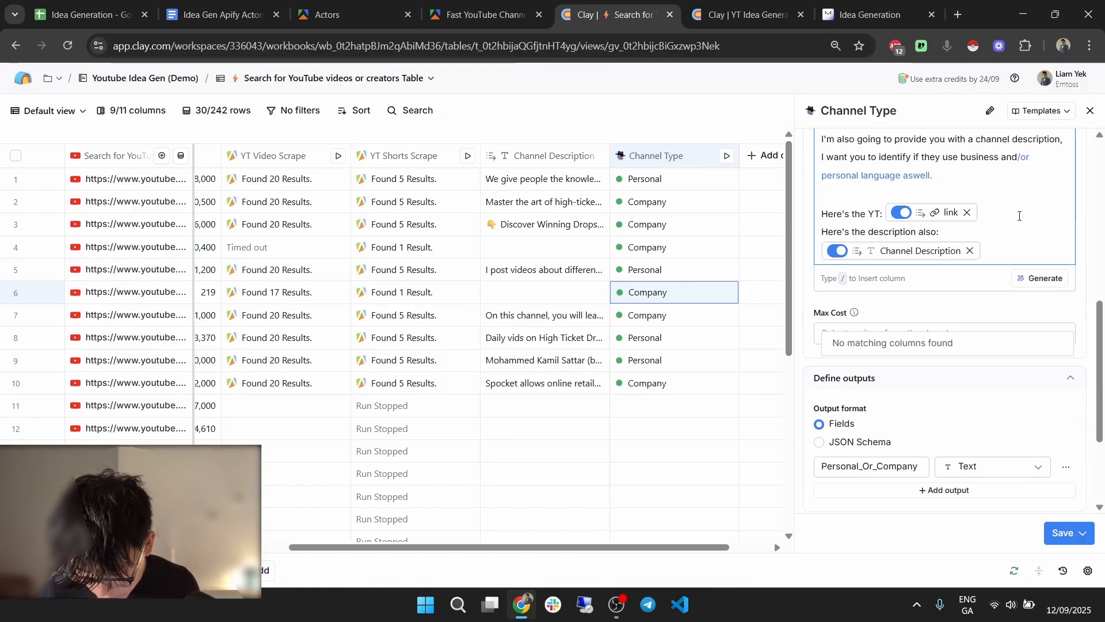
{"action": "left_click", "coordinate": [1011, 217]}
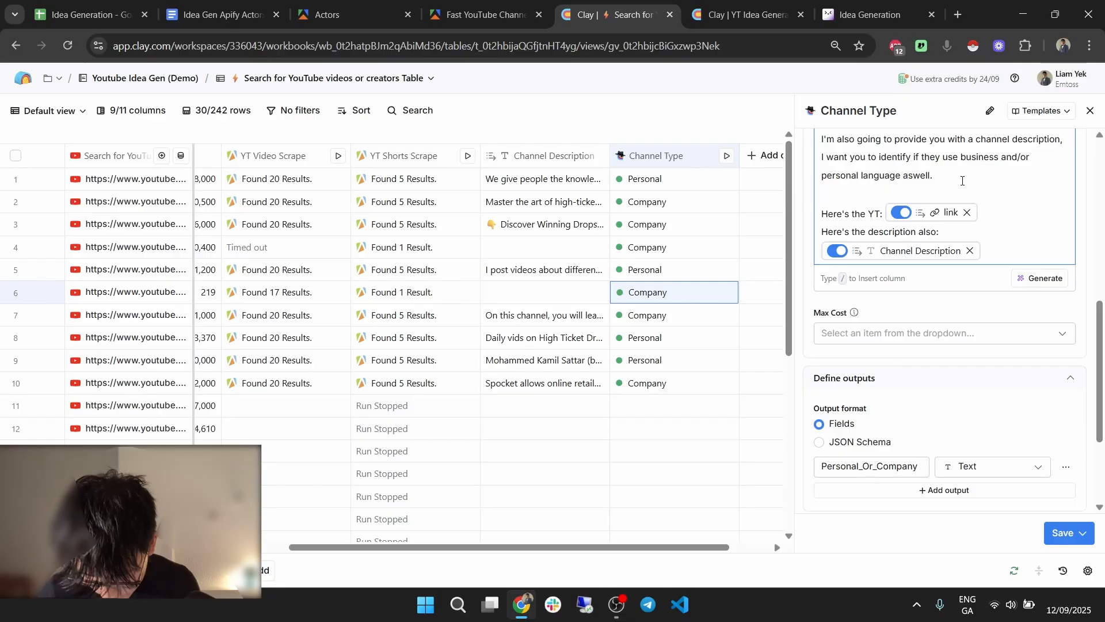
{"action": "scroll", "coordinate": [992, 240], "scroll_direction": "up", "scroll_amount": 1}
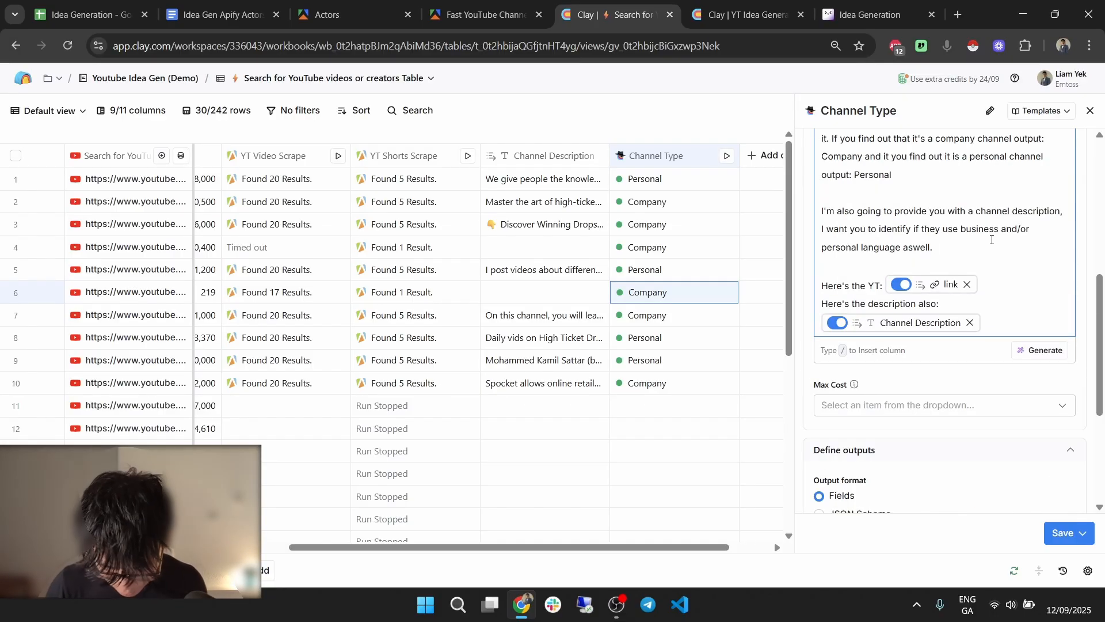
Add that descriptions using personal language can be categorised as personal.
{"action": "type", "text": "use pe"}
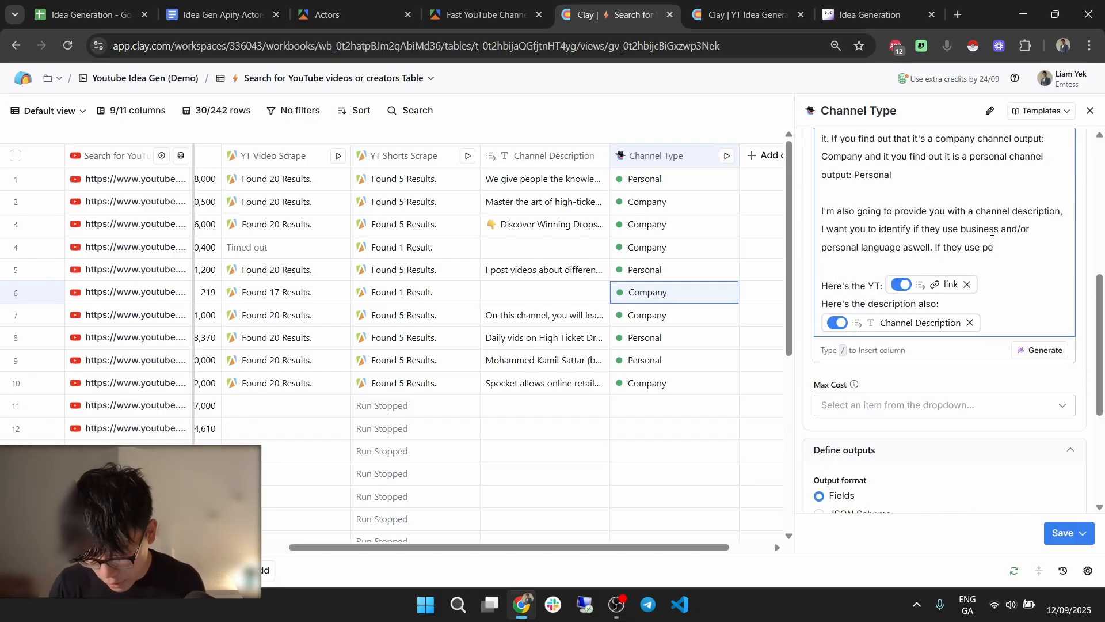
{"action": "type", "text": "rsonal"}
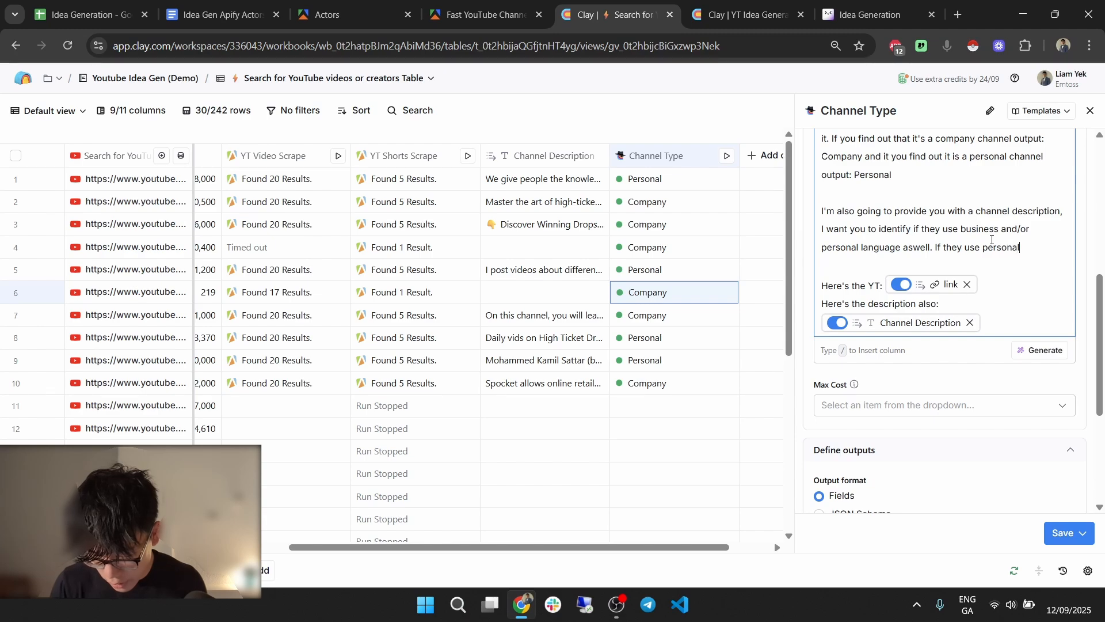
{"action": "type", "text": " language or"}
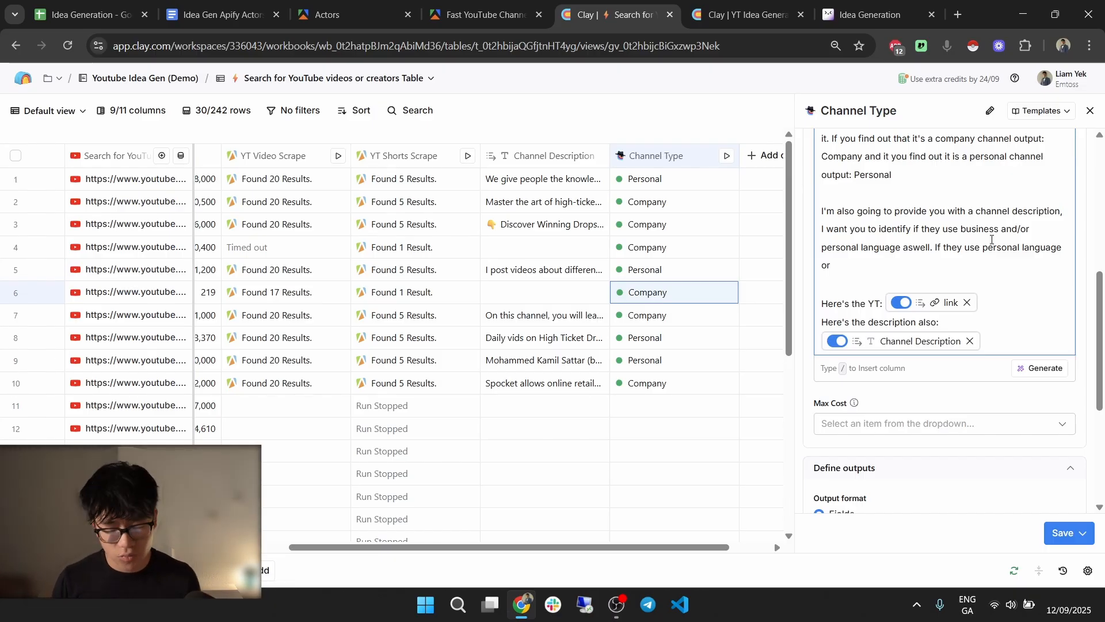
{"action": "key", "text": "BackSpace"}
{"action": "key", "text": "BackSpace"}
{"action": "key", "text": "BackSpace"}
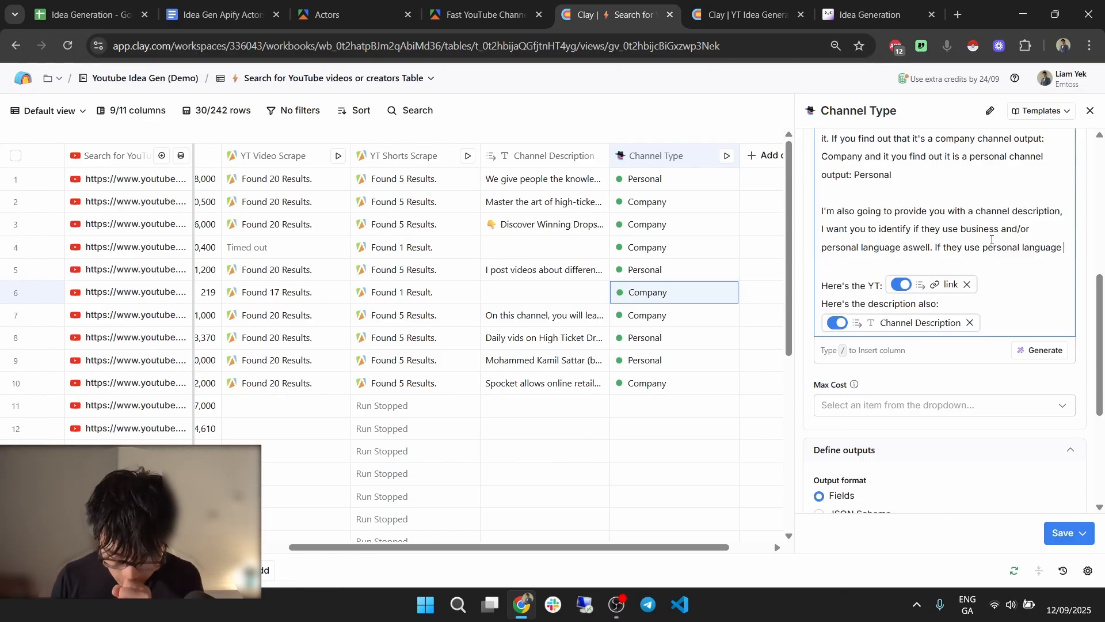
{"action": "type", "text": "or"}
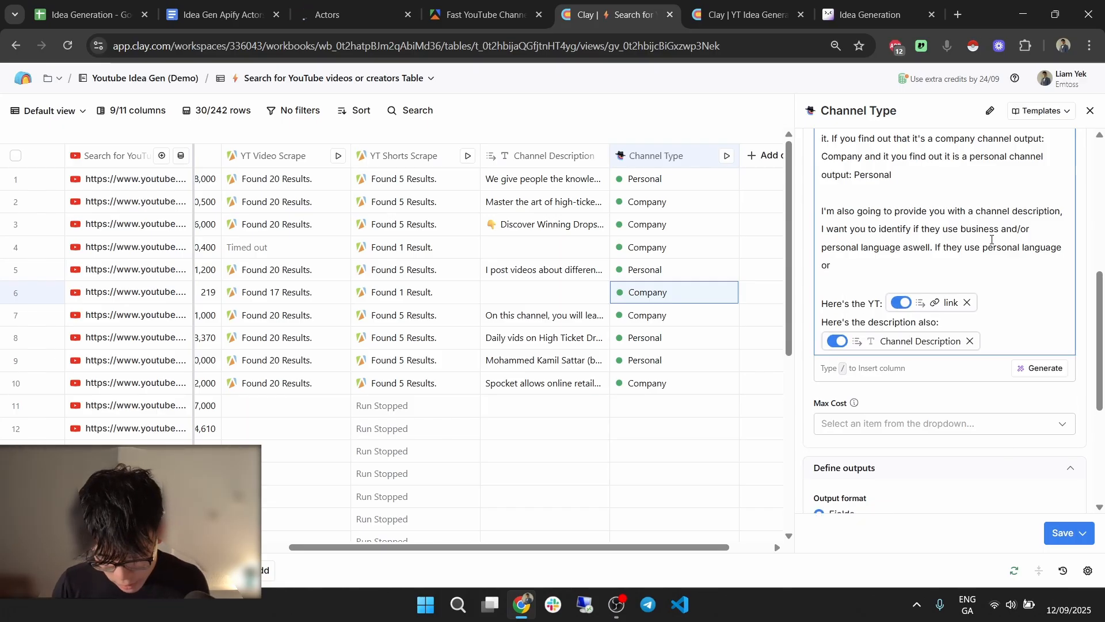
{"action": "type", "text": " I in the d"}
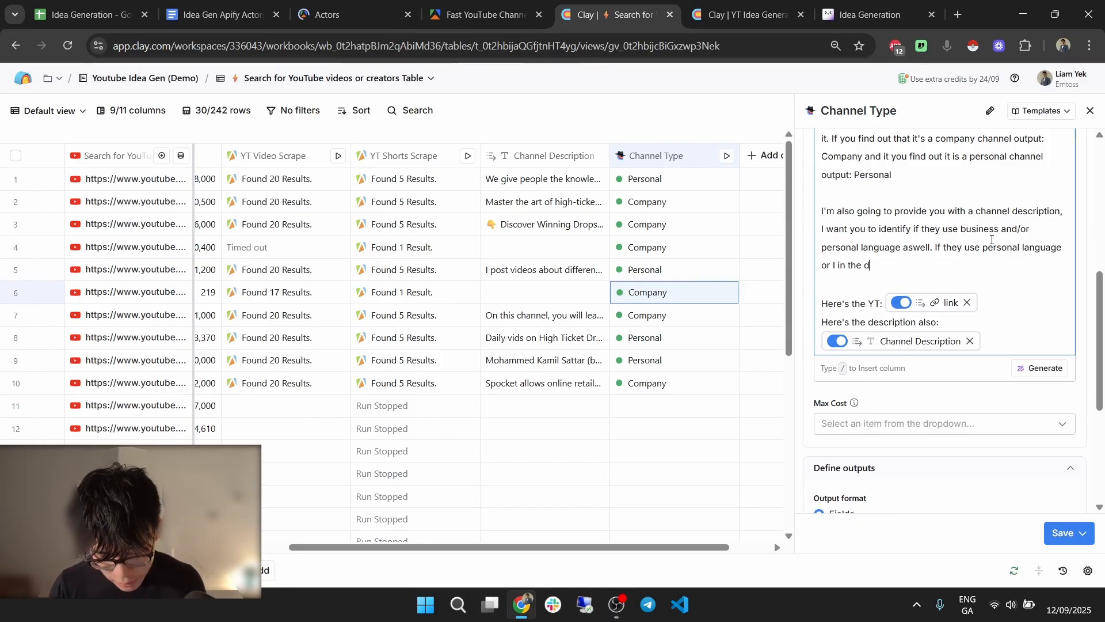
{"action": "type", "text": "escription I want yo"}
{"action": "key", "text": "BackSpace"}
{"action": "key", "text": "BackSpace"}
{"action": "key", "text": "BackSpace"}
{"action": "key", "text": "BackSpace"}
{"action": "key", "text": "BackSpace"}
{"action": "key", "text": "BackSpace"}
{"action": "key", "text": "BackSpace"}
{"action": "key", "text": "BackSpace"}
{"action": "key", "text": "BackSpace"}
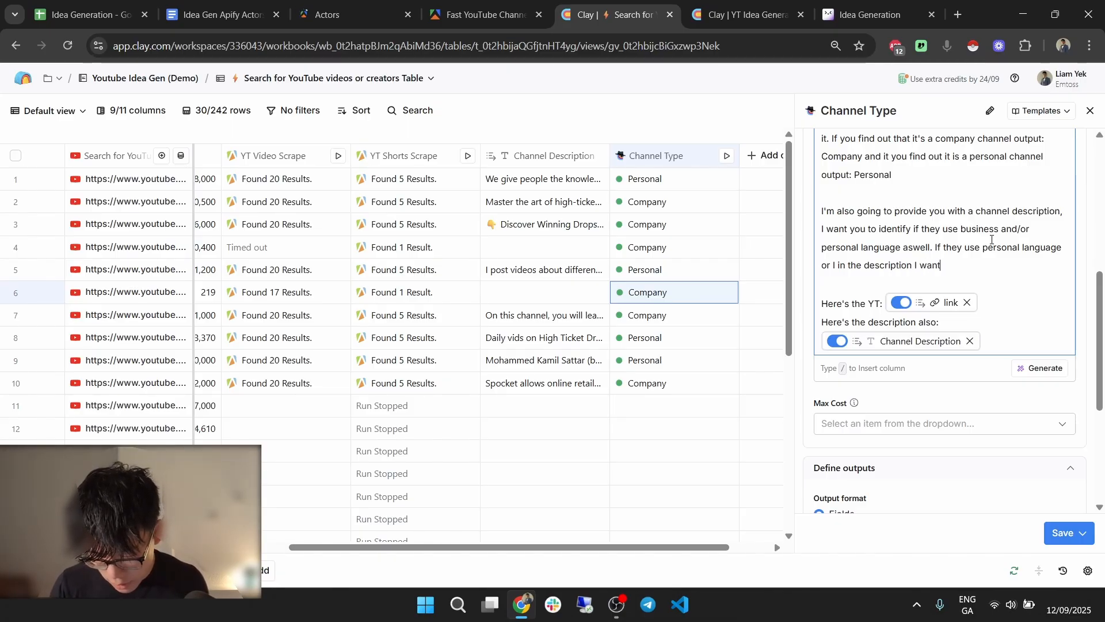
{"action": "type", "text": "tha t"}
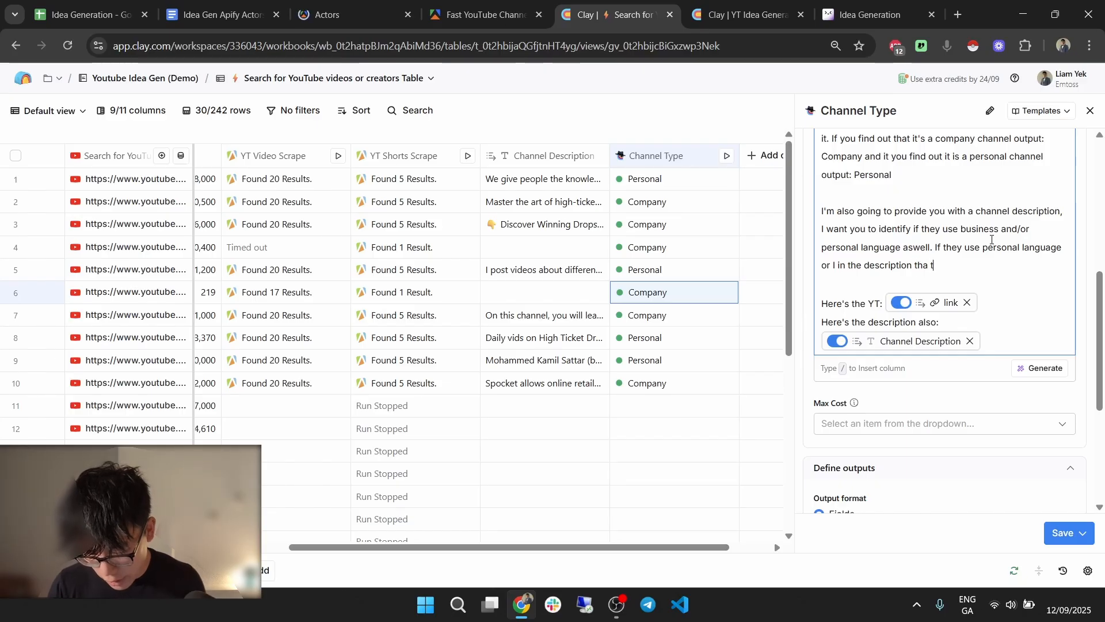
{"action": "key", "text": "BackSpace"}
{"action": "key", "text": "BackSpace"}
{"action": "type", "text": "t"}
{"action": "type", "text": " can be categoris"}
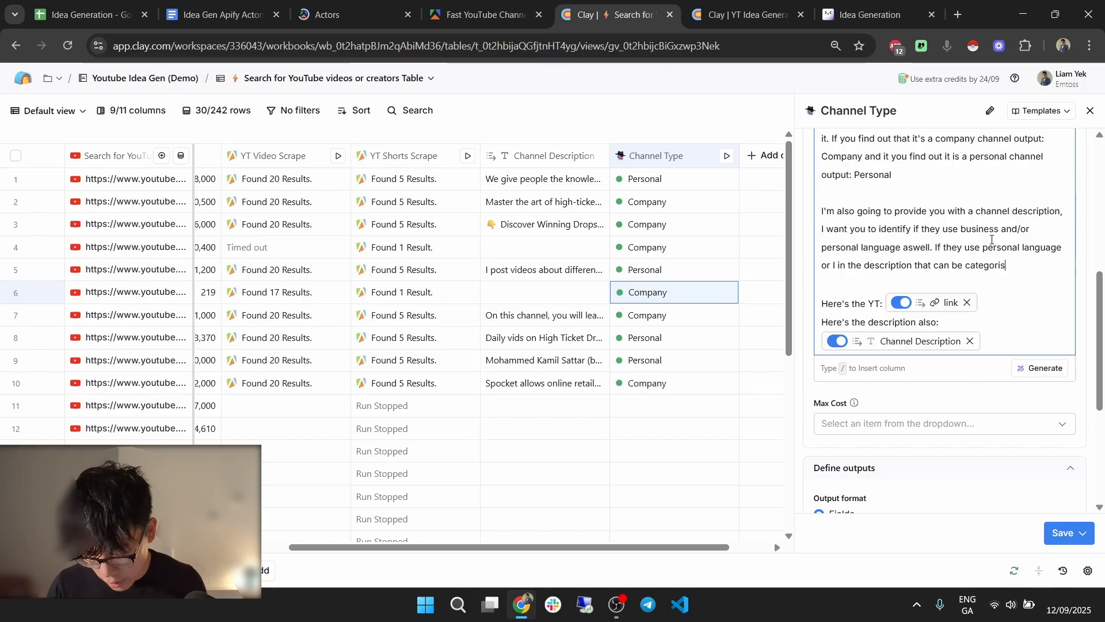
{"action": "type", "text": "ed by"}
{"action": "key", "text": "BackSpace"}
{"action": "key", "text": "BackSpace"}
{"action": "type", "text": "to perso"}
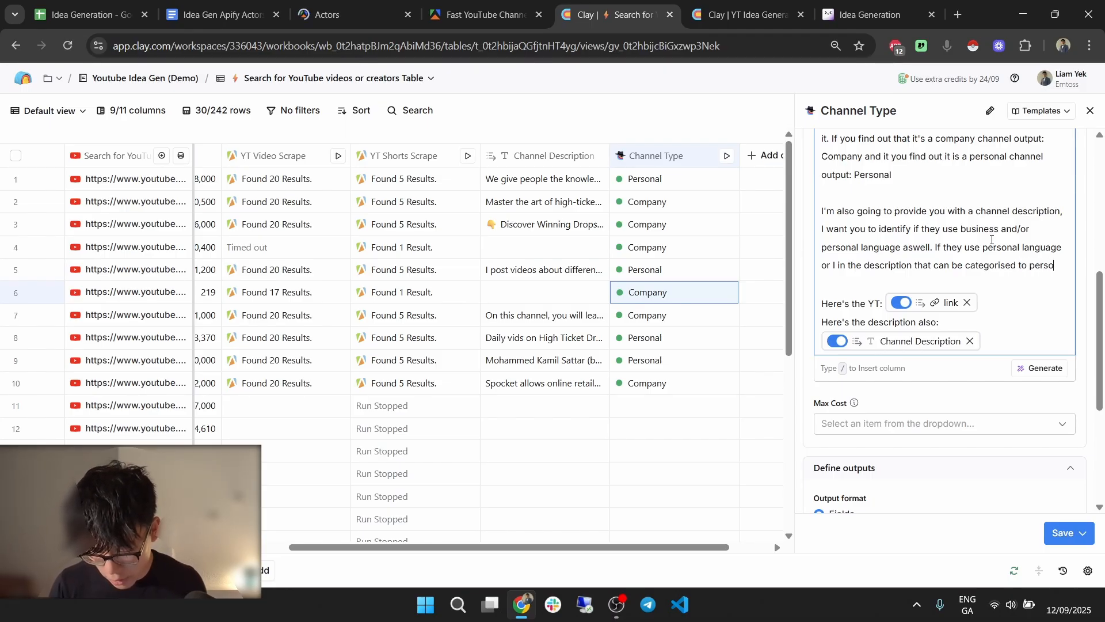
{"action": "type", "text": "nal aswell."}
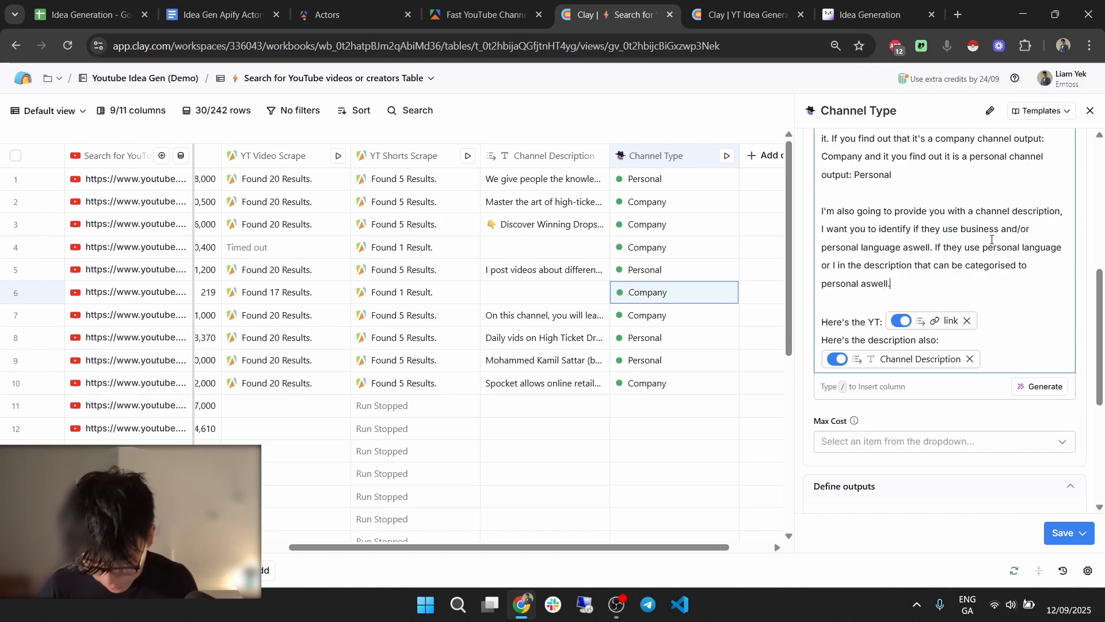
Make Channel Description optional to run, then save and rerun the Channel Type column.
{"action": "left_click", "coordinate": [1083, 534]}
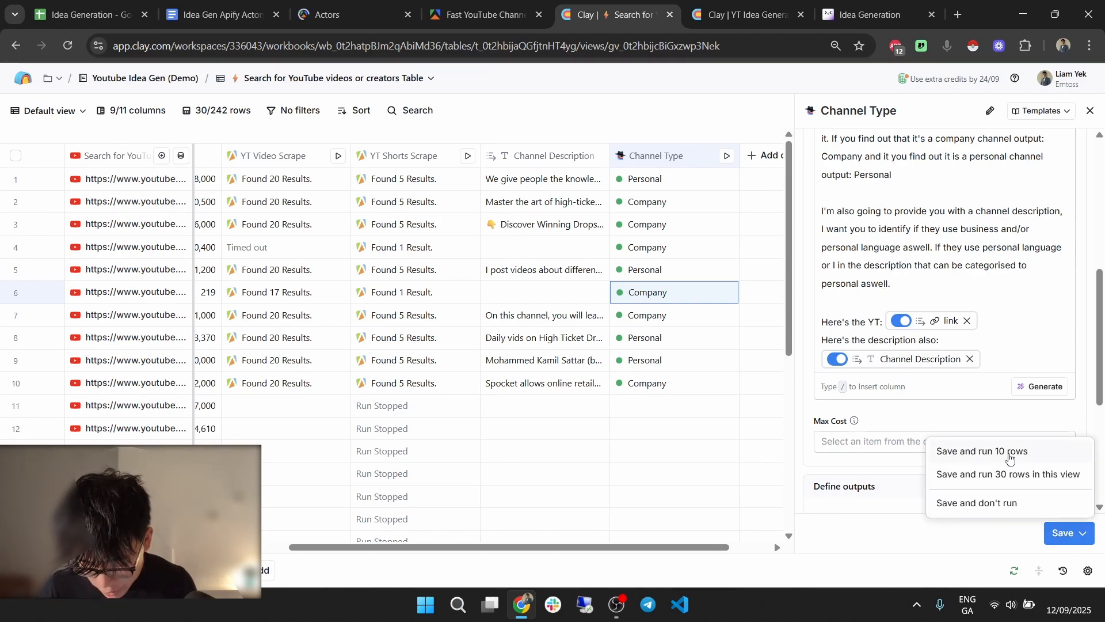
{"action": "left_click", "coordinate": [920, 410]}
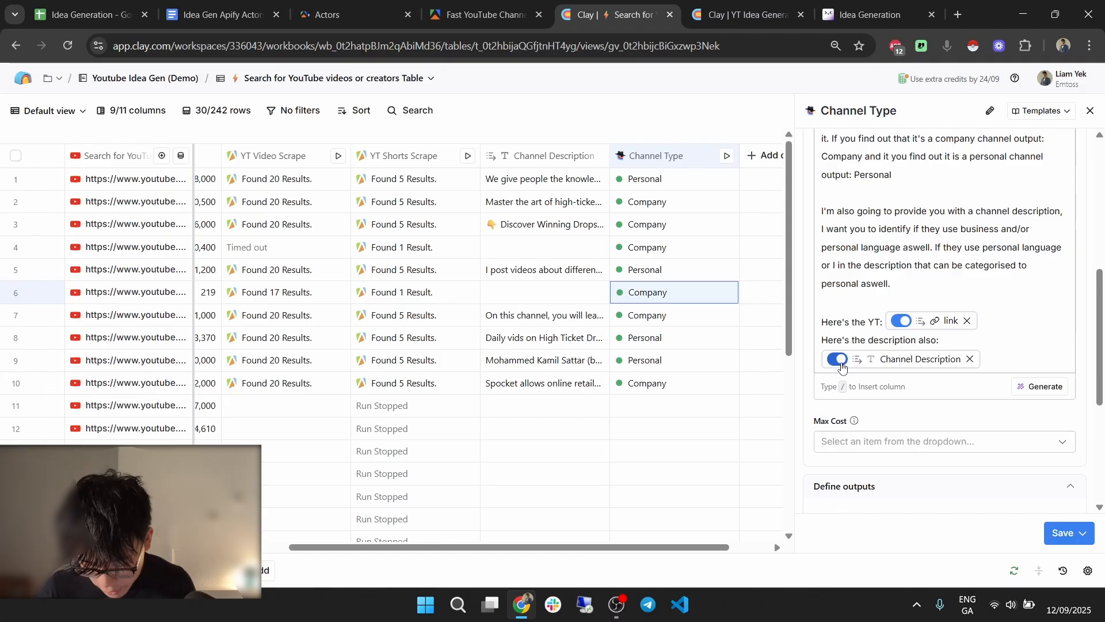
{"action": "left_click", "coordinate": [841, 361]}
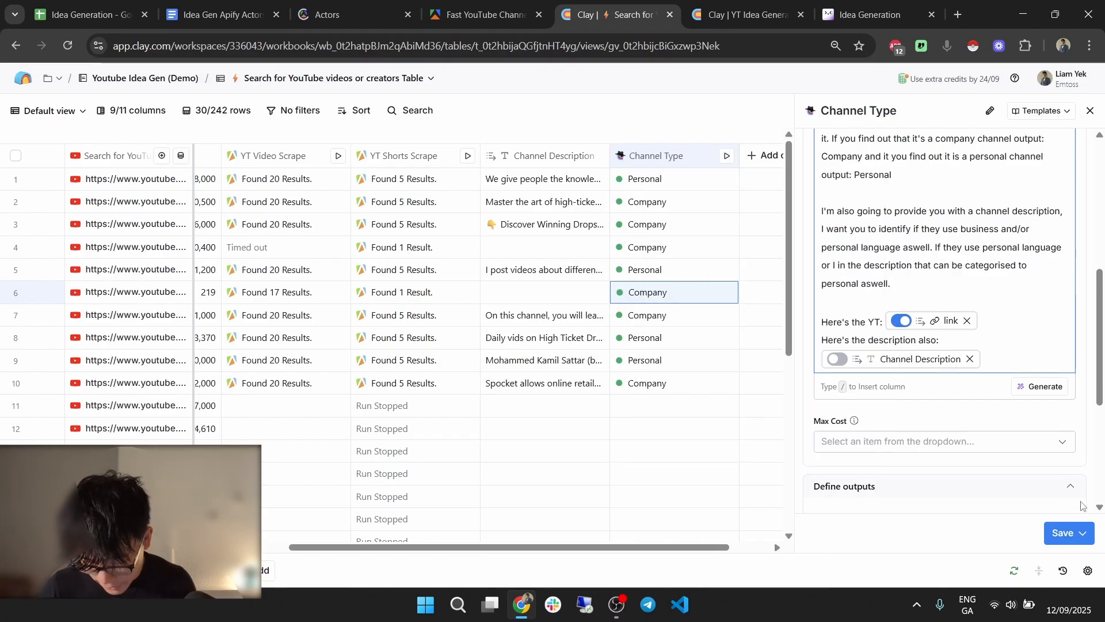
{"action": "left_click", "coordinate": [1094, 532]}
{"action": "left_click", "coordinate": [983, 461]}
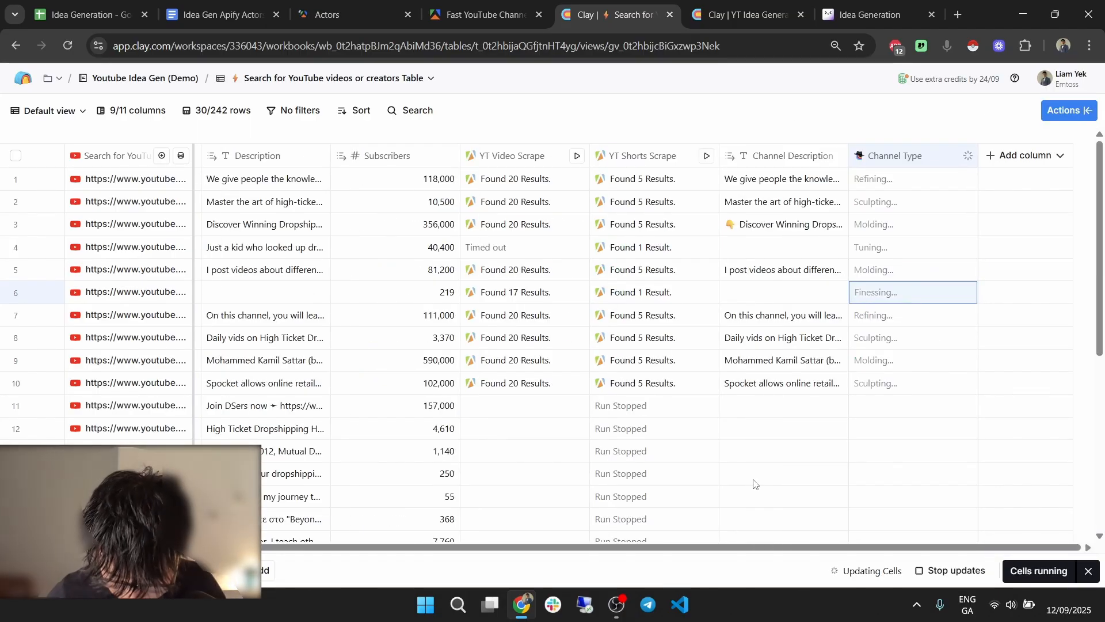
Retry row 4's timed-out YT Video Scrape and check row 3's Channel Type reasoning.
{"action": "left_click", "coordinate": [573, 247]}
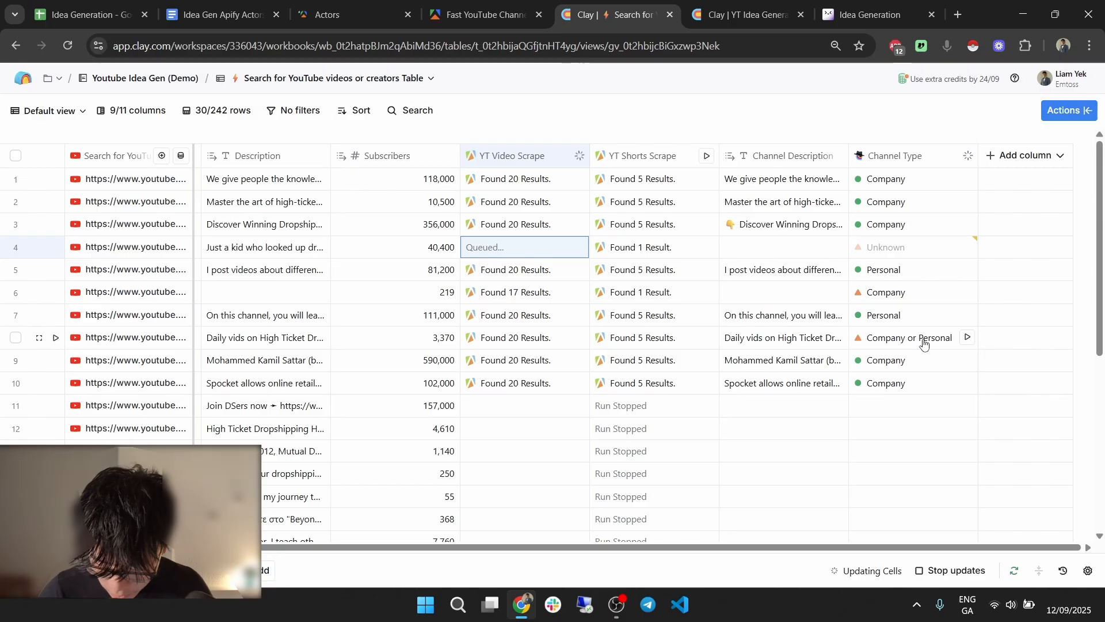
{"action": "left_click", "coordinate": [913, 221]}
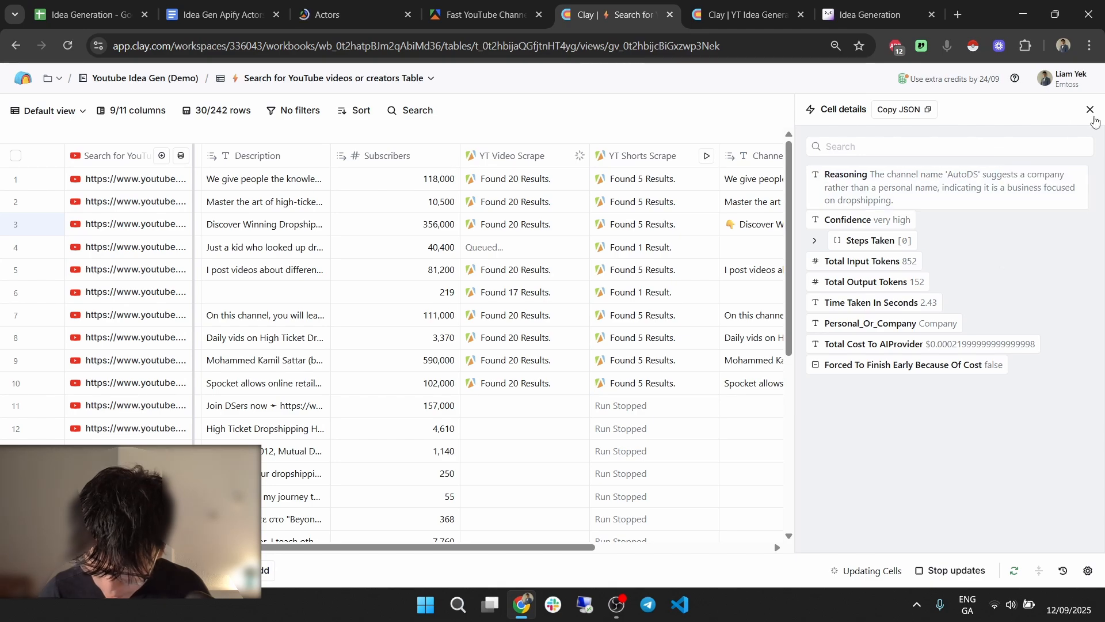
{"action": "key", "text": "Escape"}
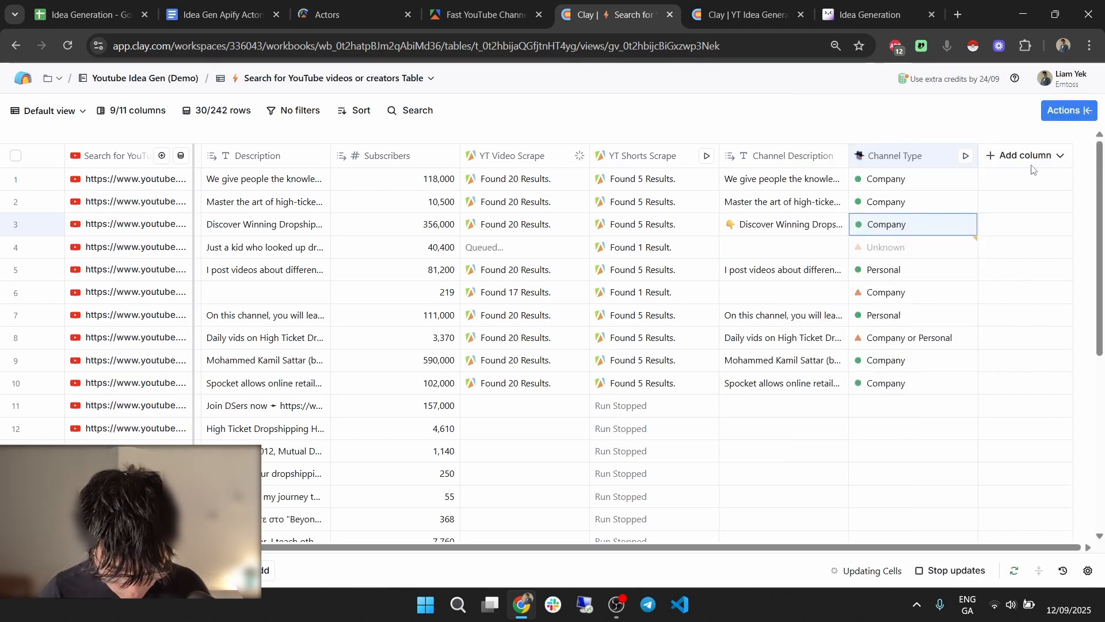
{"action": "left_click_drag", "start_coordinate": [556, 550], "coordinate": [357, 551]}
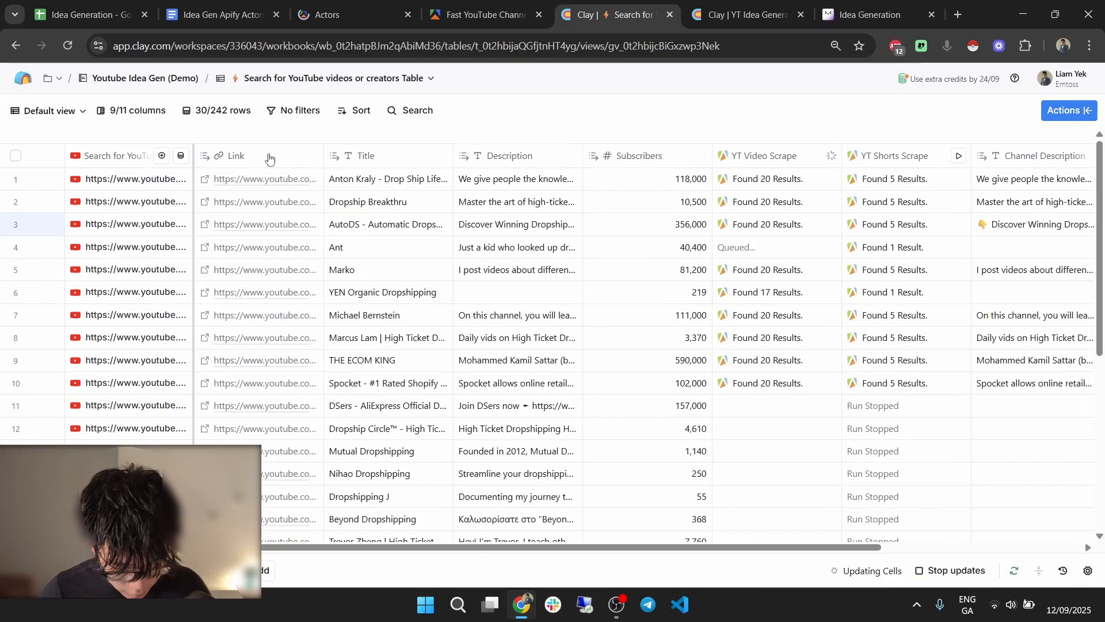
Glance at row 3's AutoDS YouTube channel page, then move to the adjacent Clay table tab.
{"action": "left_click", "coordinate": [205, 224]}
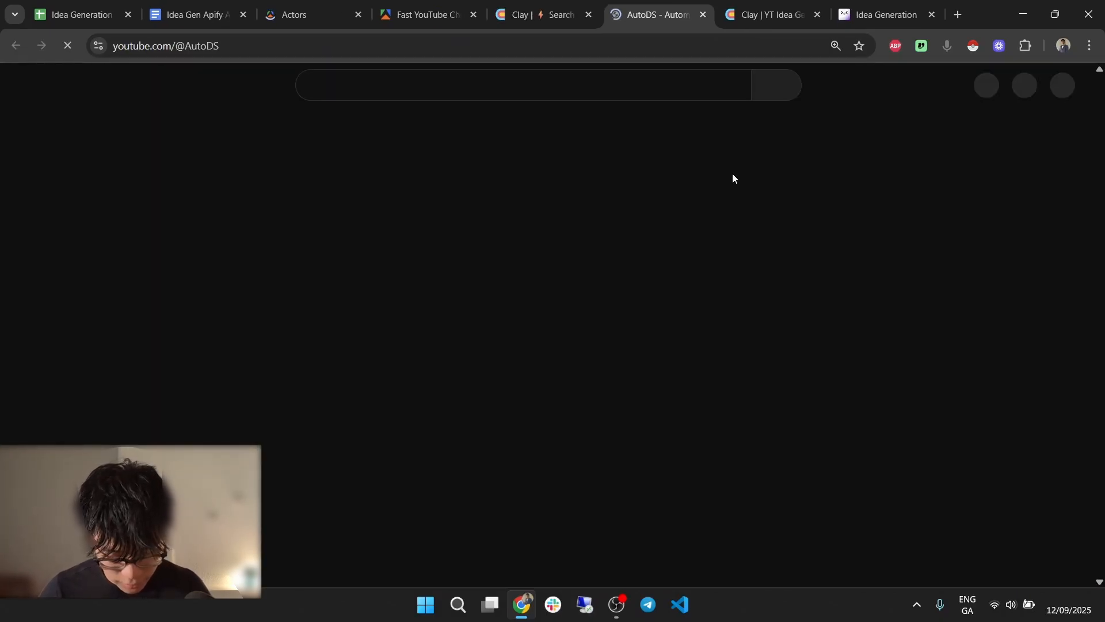
{"action": "key", "text": "ctrl+w"}
{"action": "key", "text": "ctrl+shift+Tab"}
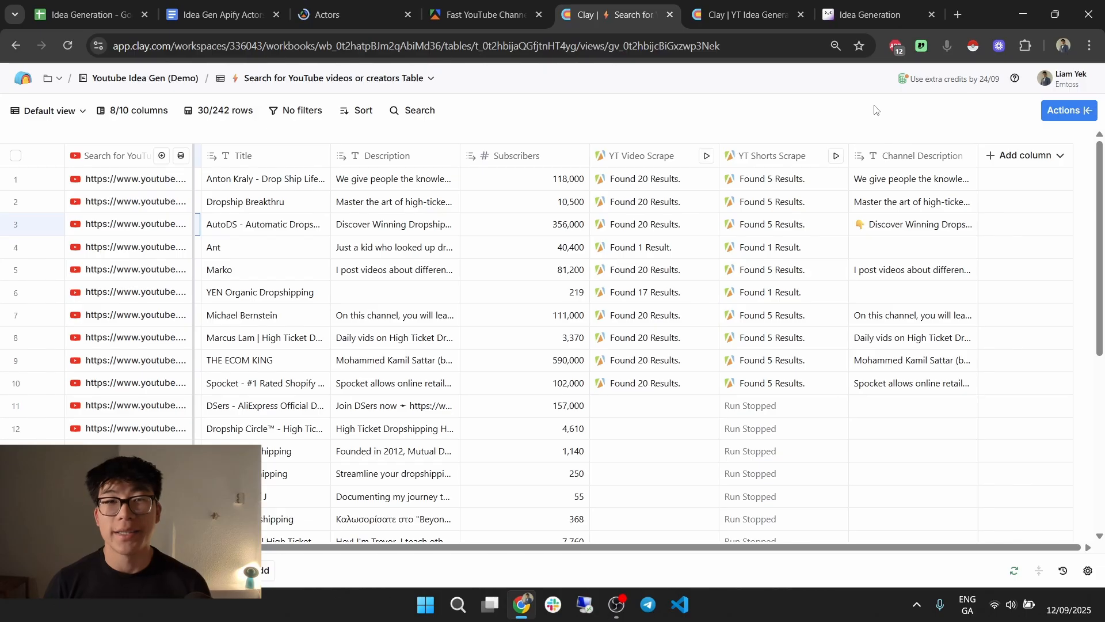
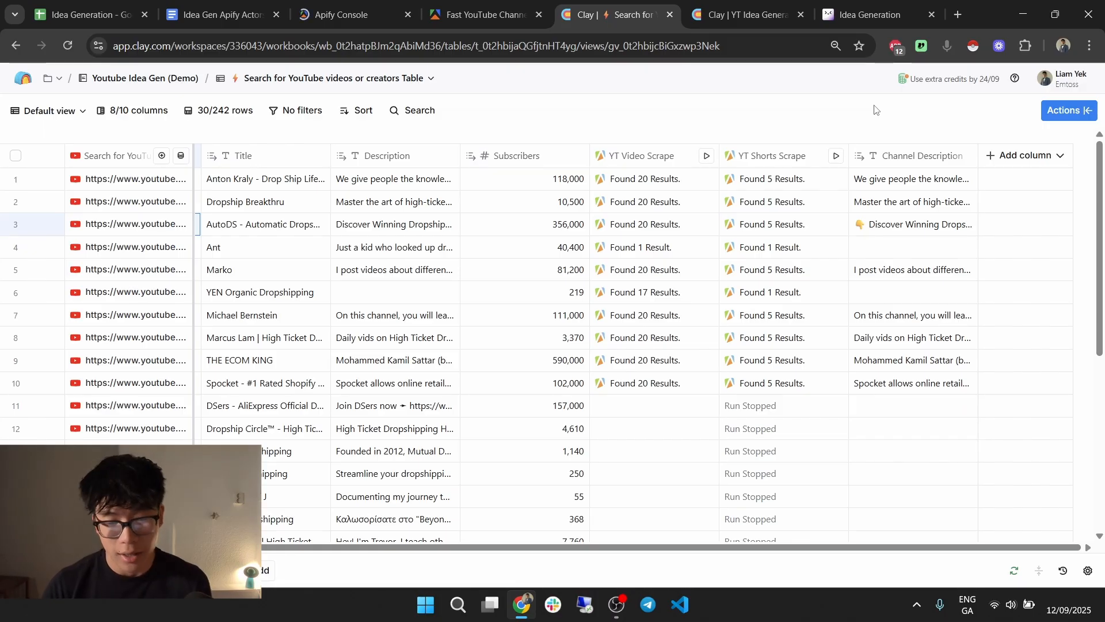
Compare the YT Idea Generator table with the Search for YouTube videos table and the Fast YouTube Channel Scraper page.
{"action": "left_click", "coordinate": [743, 14]}
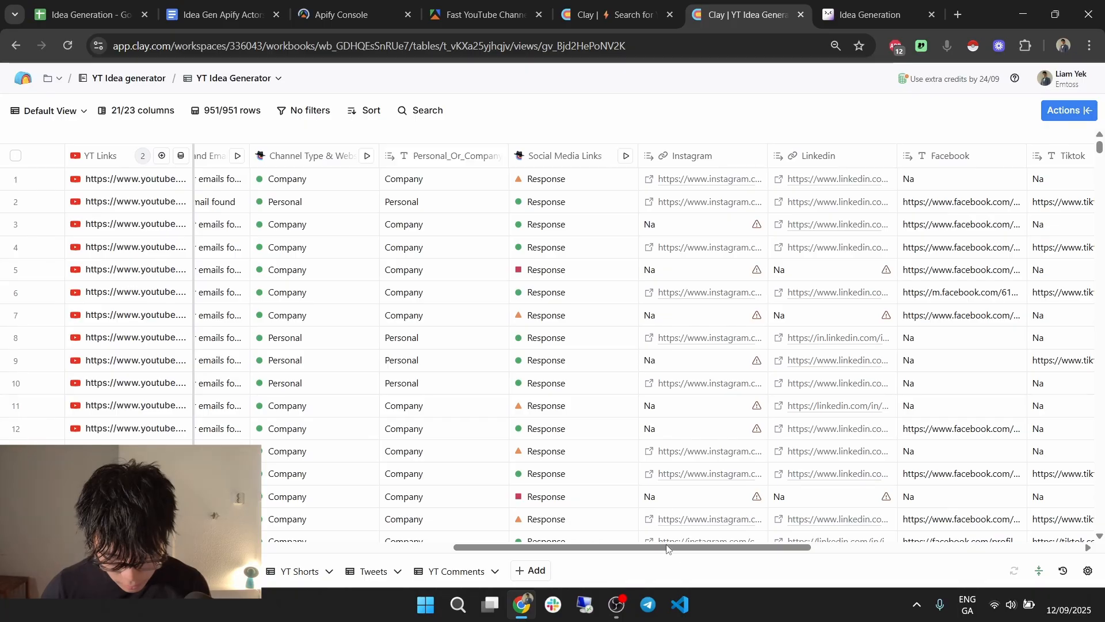
{"action": "left_click_drag", "start_coordinate": [668, 548], "coordinate": [201, 547]}
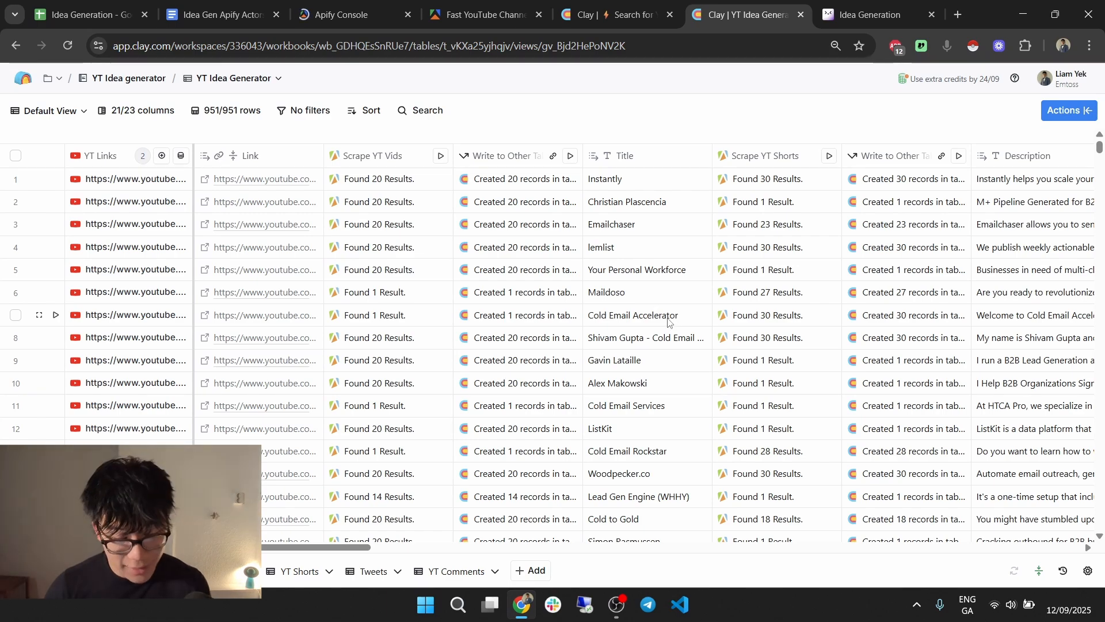
{"action": "key", "text": "ctrl+shift+Tab"}
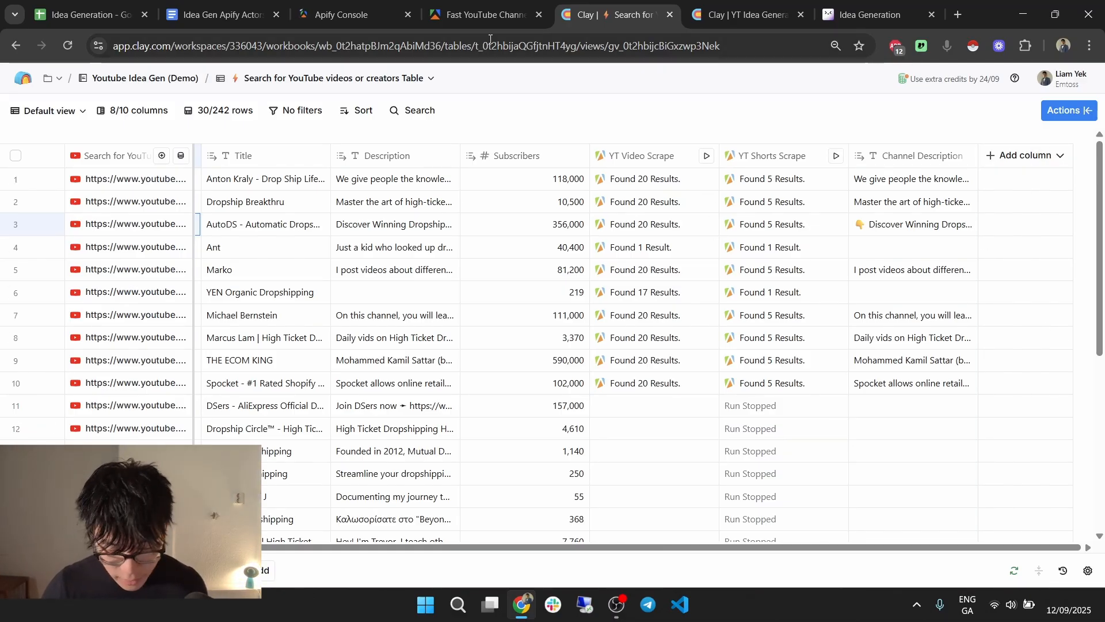
{"action": "left_click", "coordinate": [487, 14]}
{"action": "left_click", "coordinate": [601, 6]}
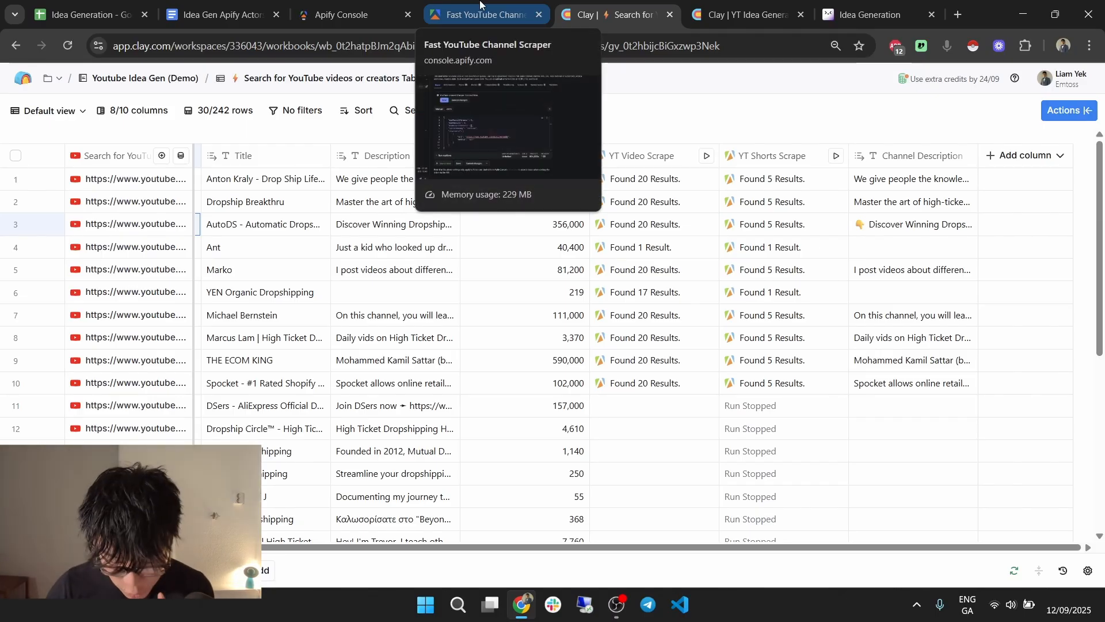
Scroll the YT Idea Generator table to its Social Media Links, Instagram and Linkedin columns.
{"action": "left_click", "coordinate": [746, 15]}
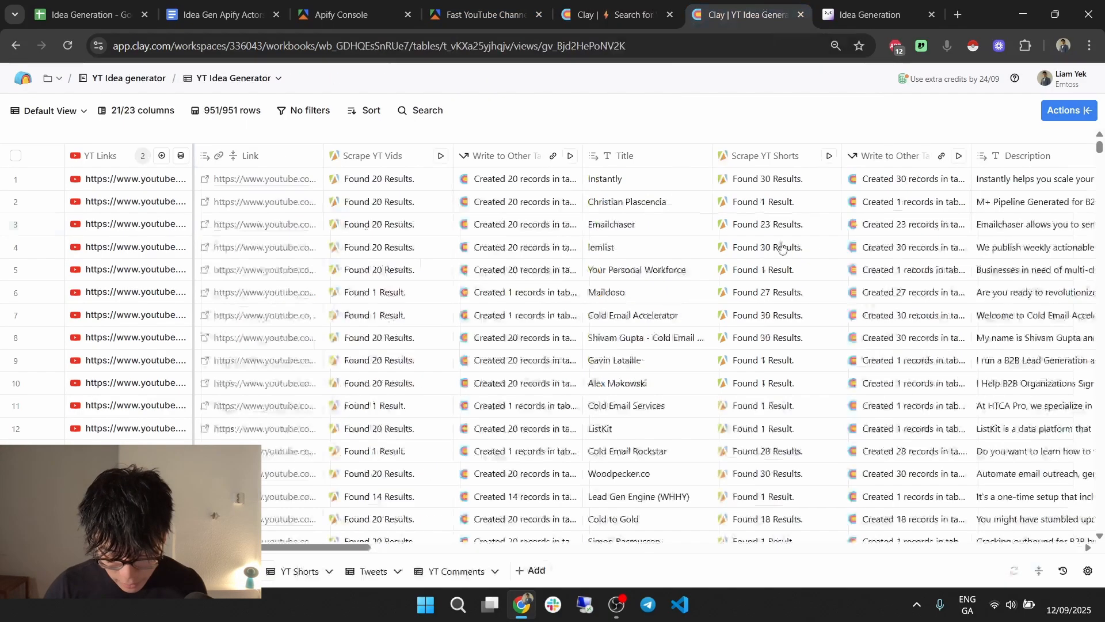
{"action": "scroll", "coordinate": [784, 311], "scroll_direction": "right", "scroll_amount": 5}
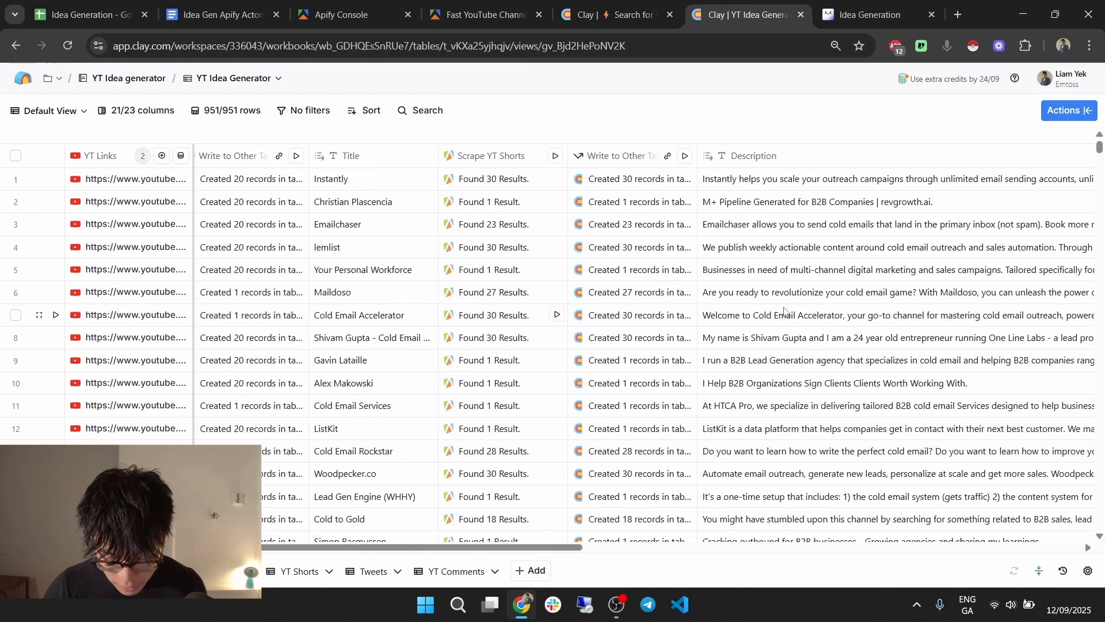
{"action": "scroll", "coordinate": [784, 310], "scroll_direction": "right", "scroll_amount": 4}
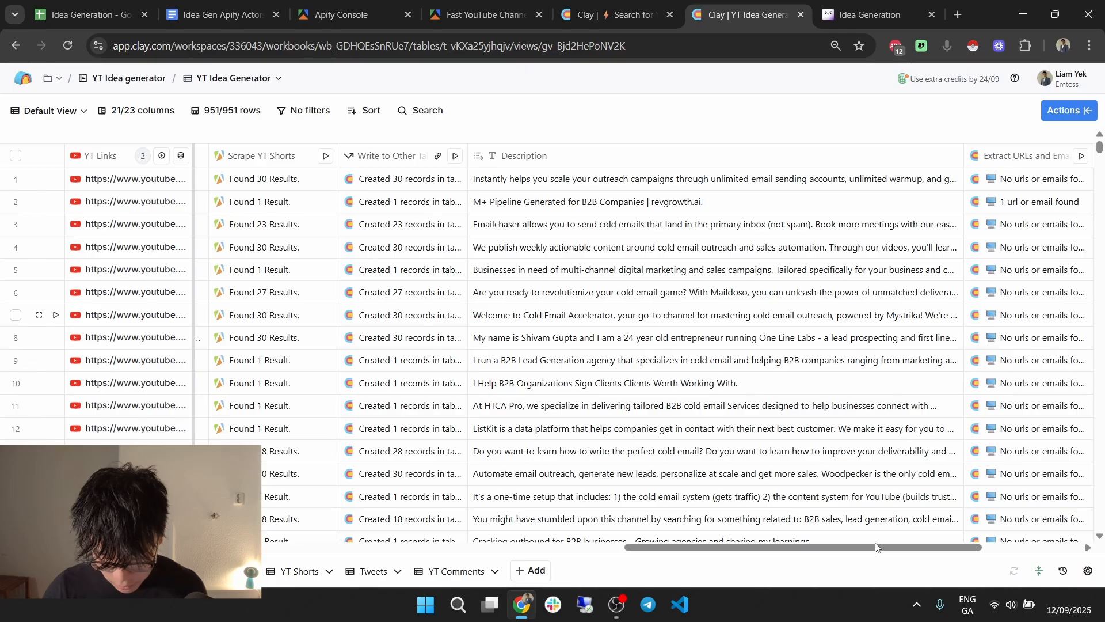
{"action": "left_click_drag", "start_coordinate": [889, 548], "coordinate": [814, 540]}
{"action": "scroll", "coordinate": [814, 542], "scroll_direction": "left", "scroll_amount": 3}
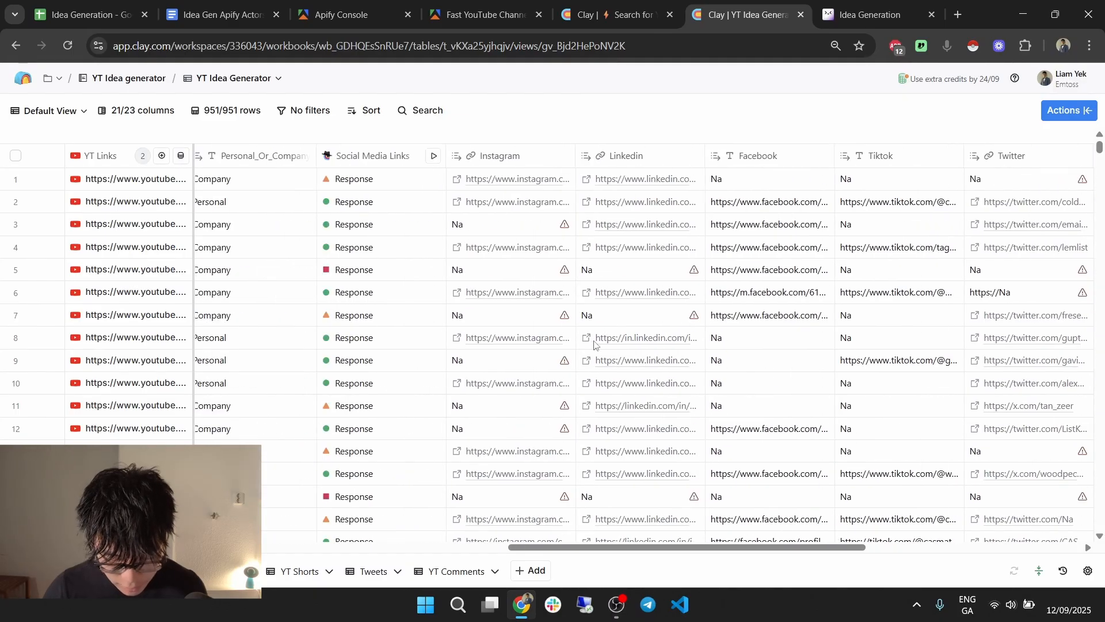
Copy the Social Media Links column's entire prompt and return to the Search for YouTube videos table.
{"action": "left_click", "coordinate": [409, 165]}
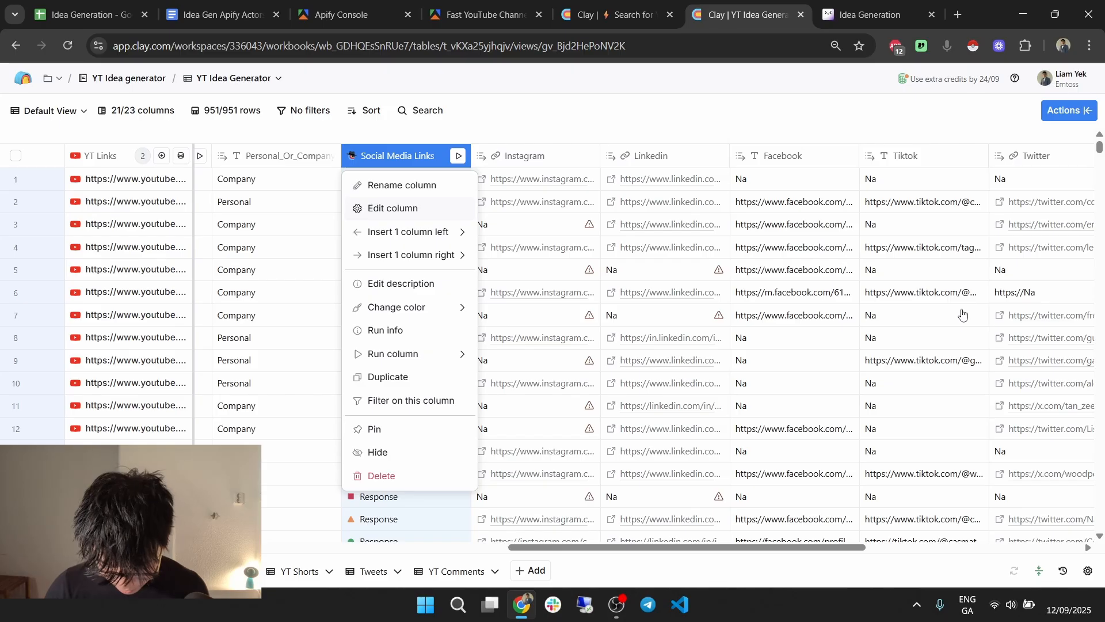
{"action": "scroll", "coordinate": [915, 291], "scroll_direction": "down", "scroll_amount": 5}
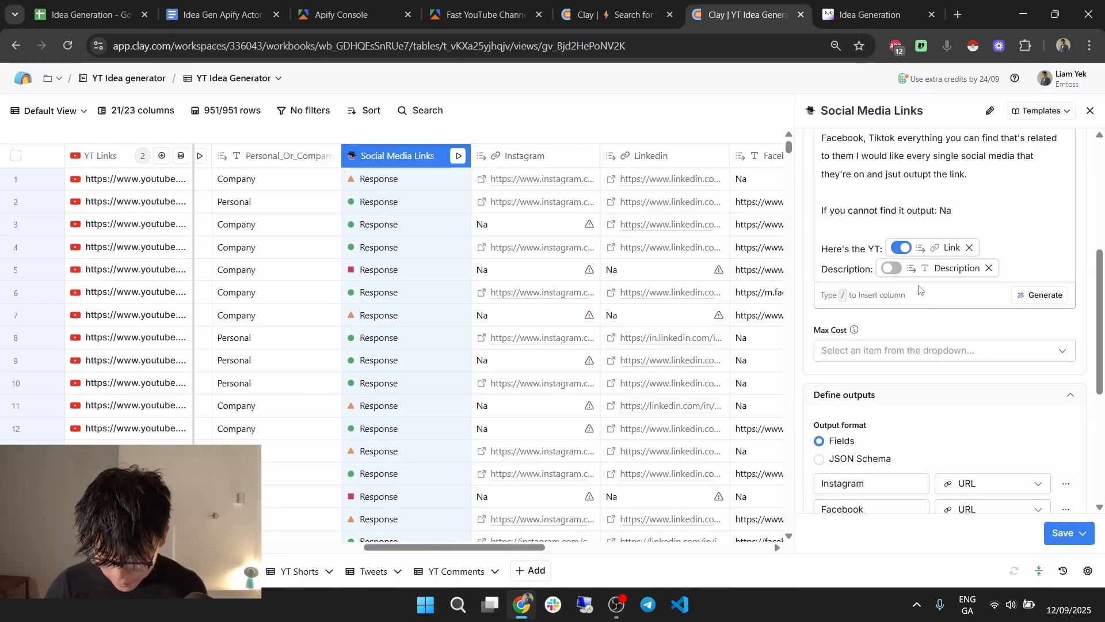
{"action": "scroll", "coordinate": [921, 288], "scroll_direction": "up", "scroll_amount": 5}
{"action": "scroll", "coordinate": [923, 284], "scroll_direction": "down", "scroll_amount": 3}
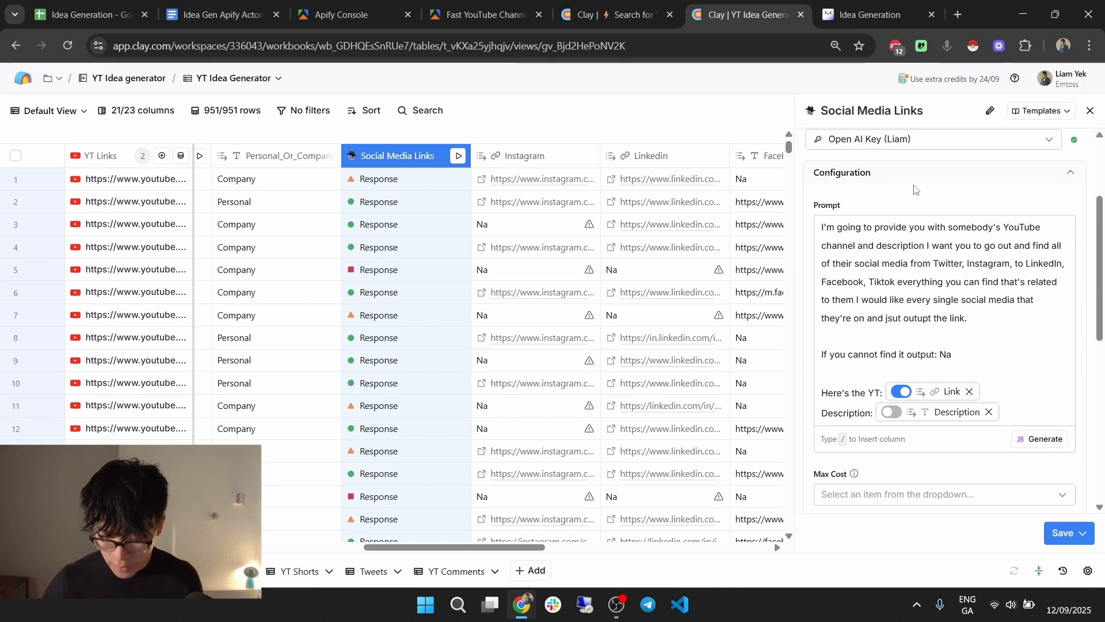
{"action": "key", "text": "ctrl+a"}
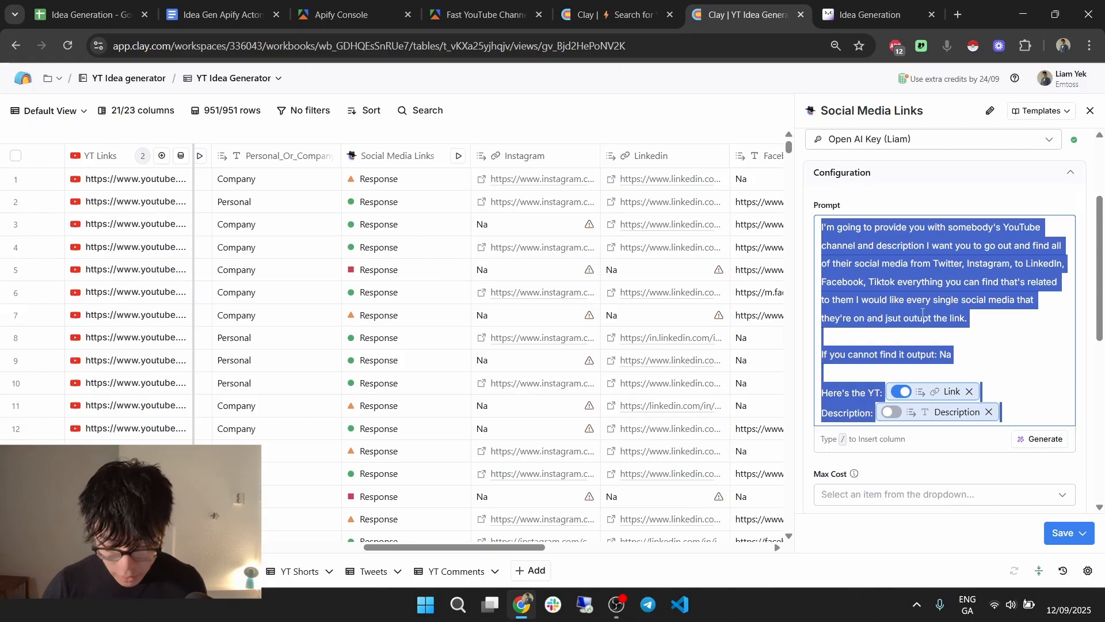
{"action": "left_click", "coordinate": [613, 15]}
Add an enrichment column, searching 'claygent' to pick Claygent (AI Web Researcher).
{"action": "left_click", "coordinate": [1023, 165]}
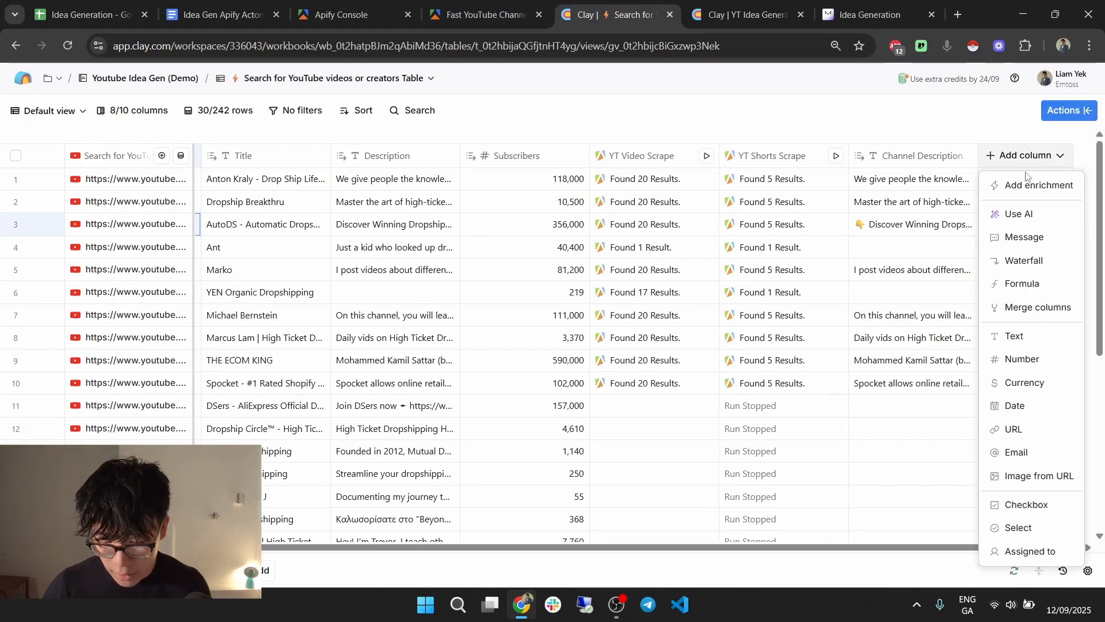
{"action": "left_click", "coordinate": [1027, 193]}
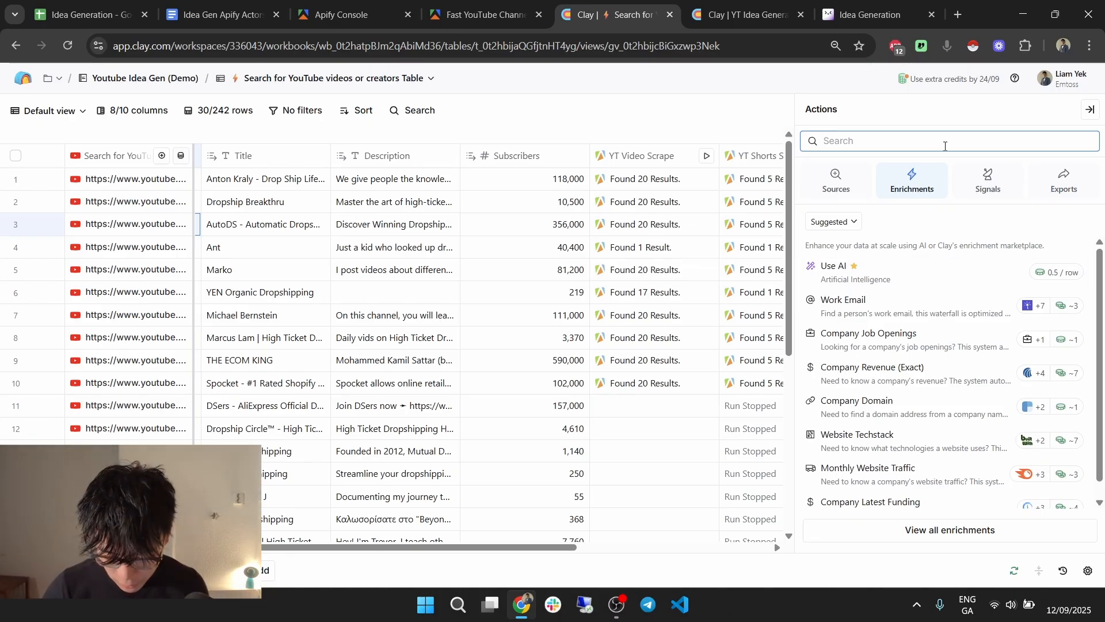
{"action": "type", "text": "claygent"}
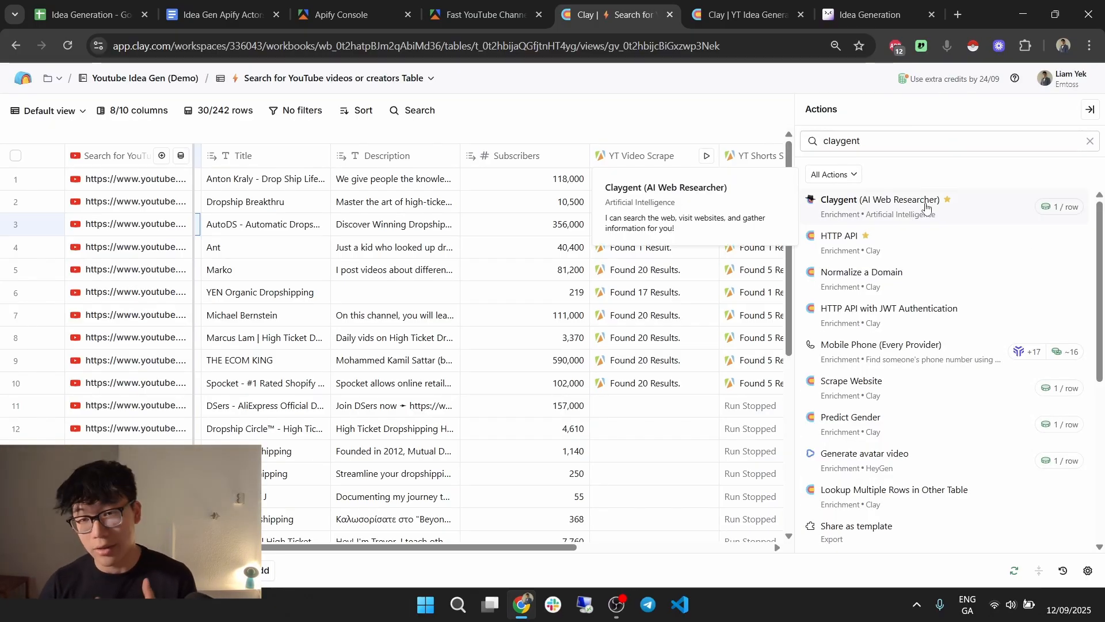
{"action": "left_click", "coordinate": [921, 203]}
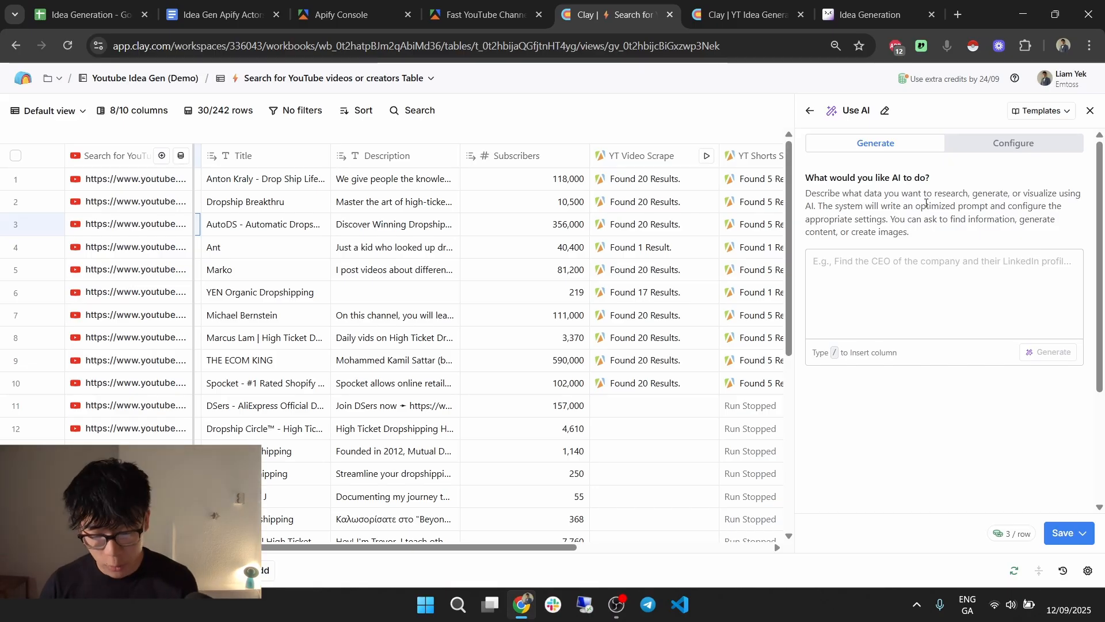
Paste the social media prompt and replace its broken references with the Link and Channel Description columns.
{"action": "left_click", "coordinate": [1013, 143]}
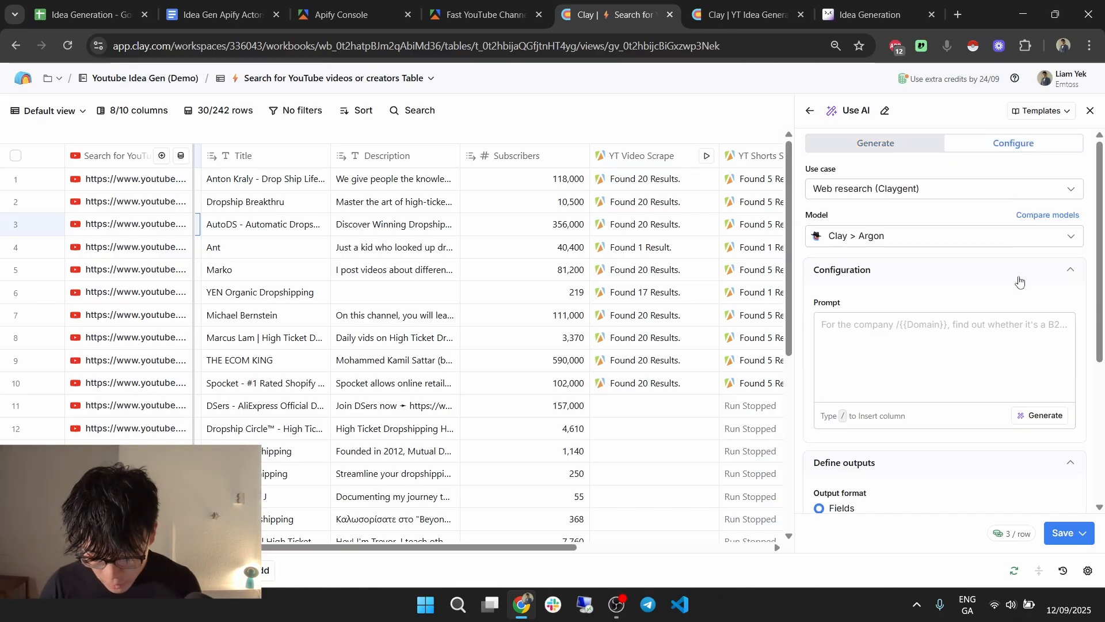
{"action": "type", "text": "I'm going to provide you with somebody's YouTube channel and description I want you to go out and find all of their social media from Twitter, Instagram, to LinkedIn, Facebook, Tiktok everything you can find that's related to them I would like every single social media that they're on and jsut outupt the link.  If you cannot find it output: Na  Here's the YT: (Deleted column) Description: (Deleted column)"}
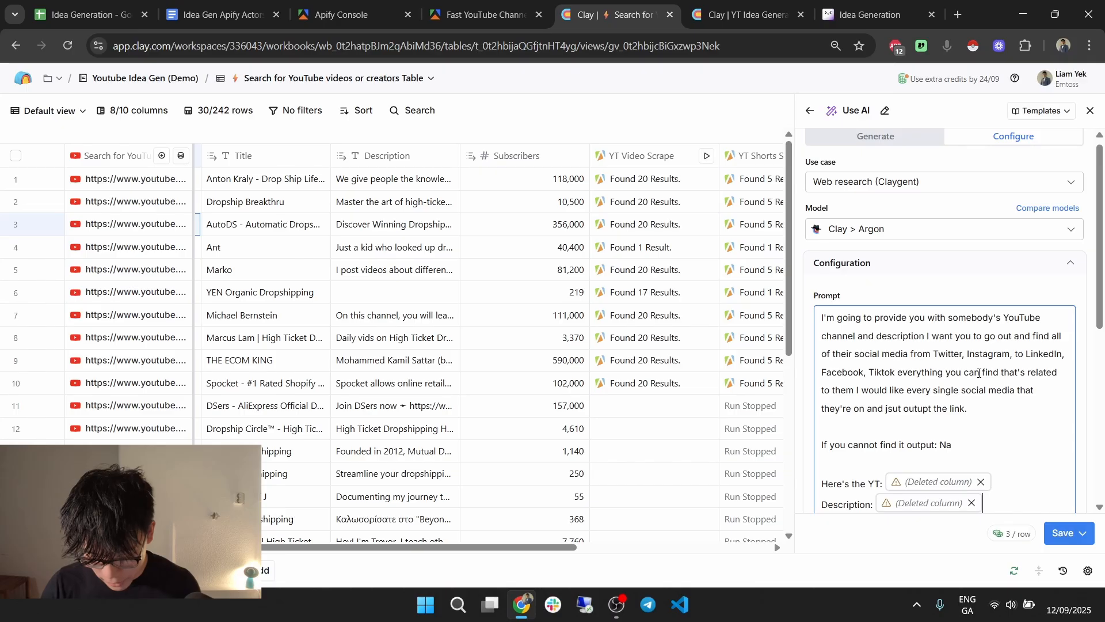
{"action": "scroll", "coordinate": [989, 363], "scroll_direction": "down", "scroll_amount": 1}
{"action": "left_click", "coordinate": [981, 410]}
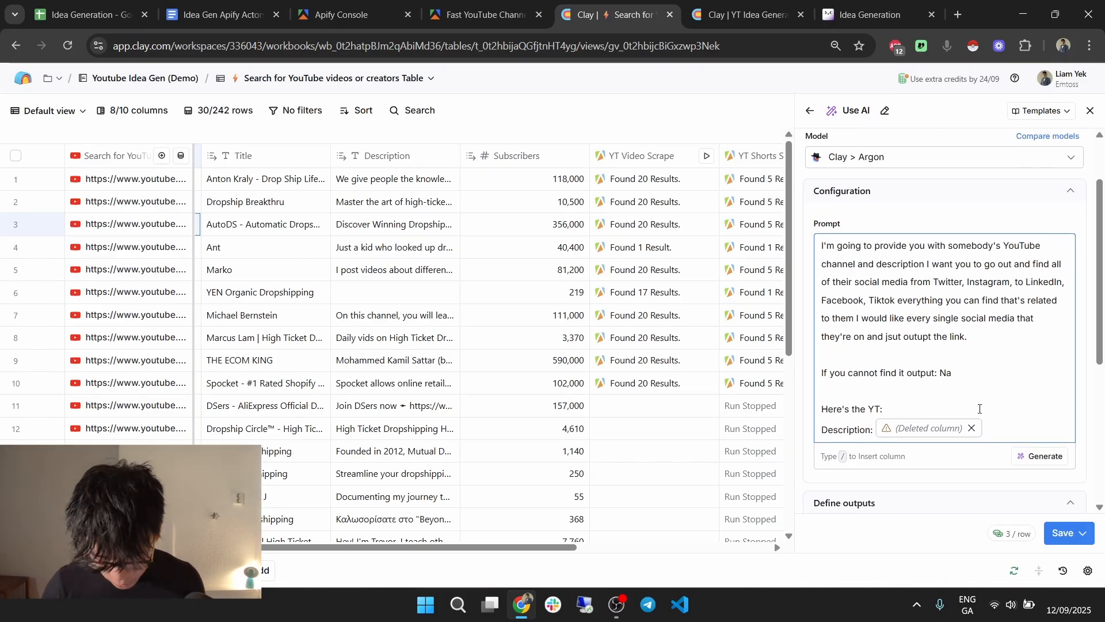
{"action": "type", "text": "/link"}
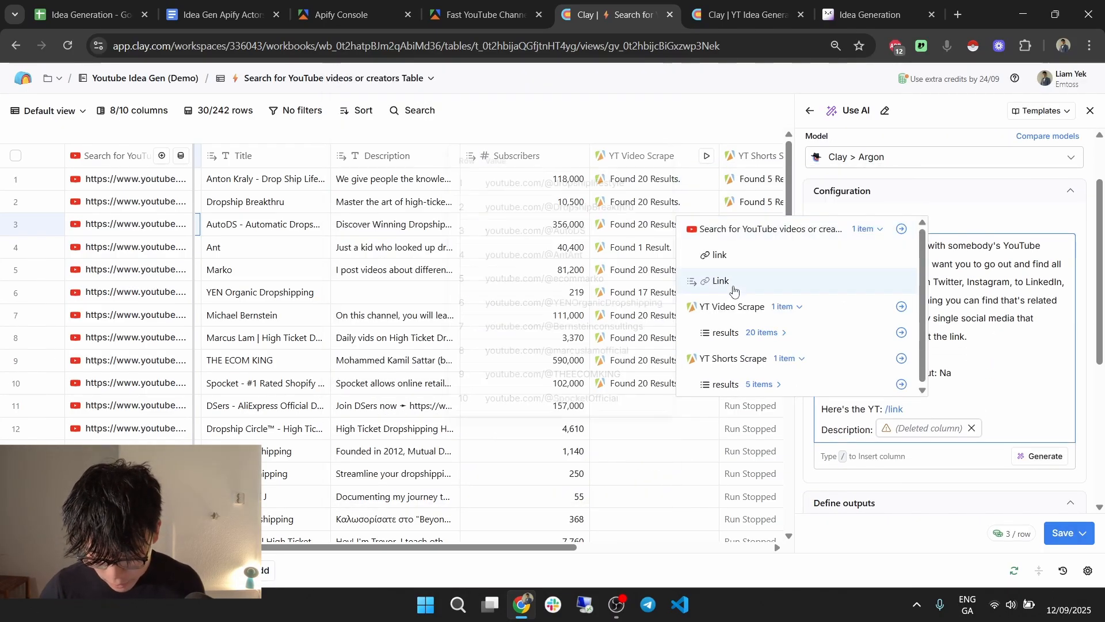
{"action": "left_click", "coordinate": [734, 289]}
{"action": "left_click", "coordinate": [973, 429]}
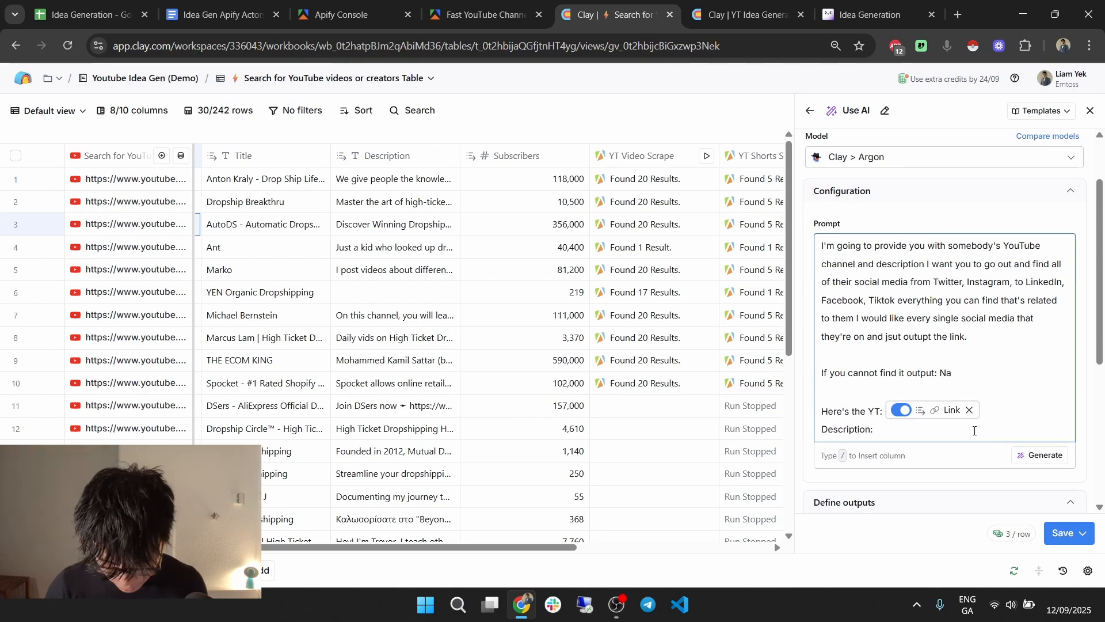
{"action": "type", "text": "/chann"}
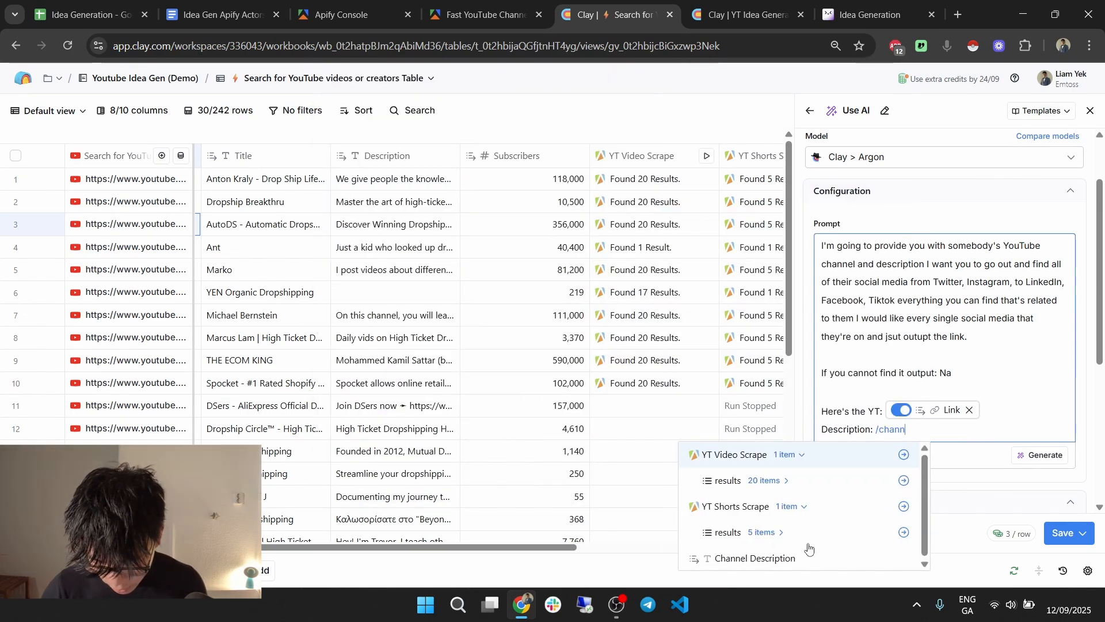
{"action": "left_click", "coordinate": [815, 557]}
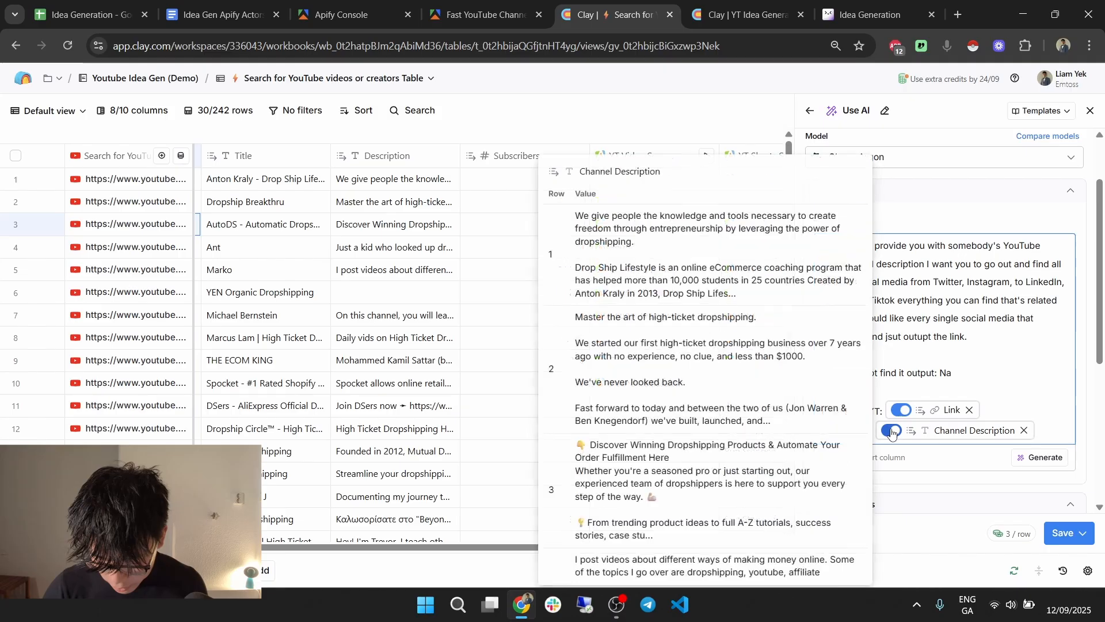
Add a new 'Links: /sc' line at the end of the prompt's Description line.
{"action": "left_click", "coordinate": [1045, 434]}
{"action": "key", "text": "Return"}
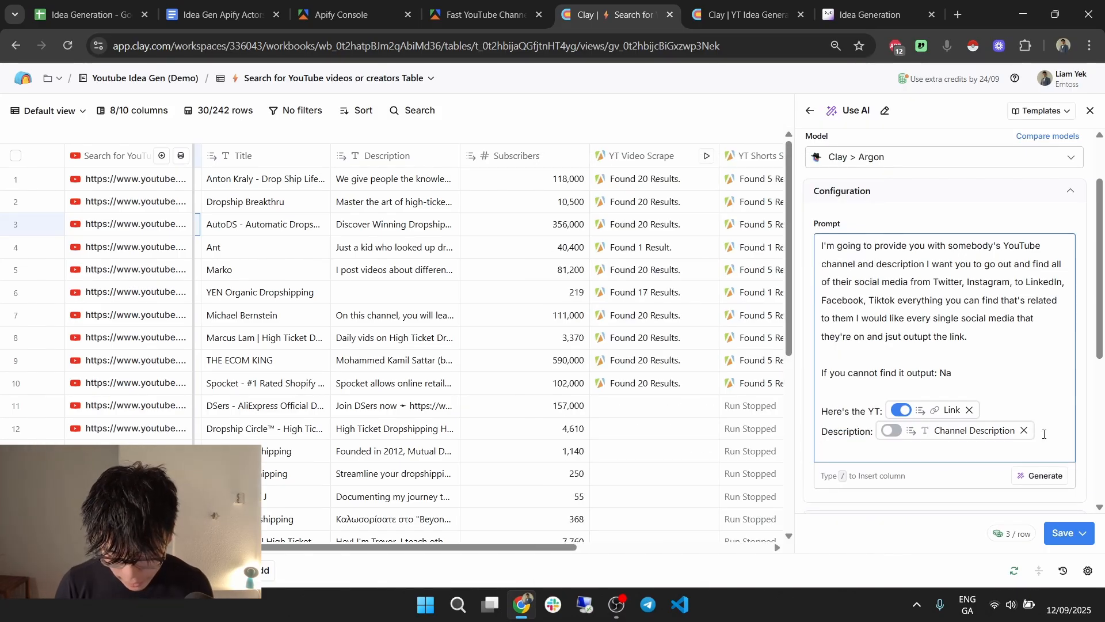
{"action": "type", "text": "Links: /"}
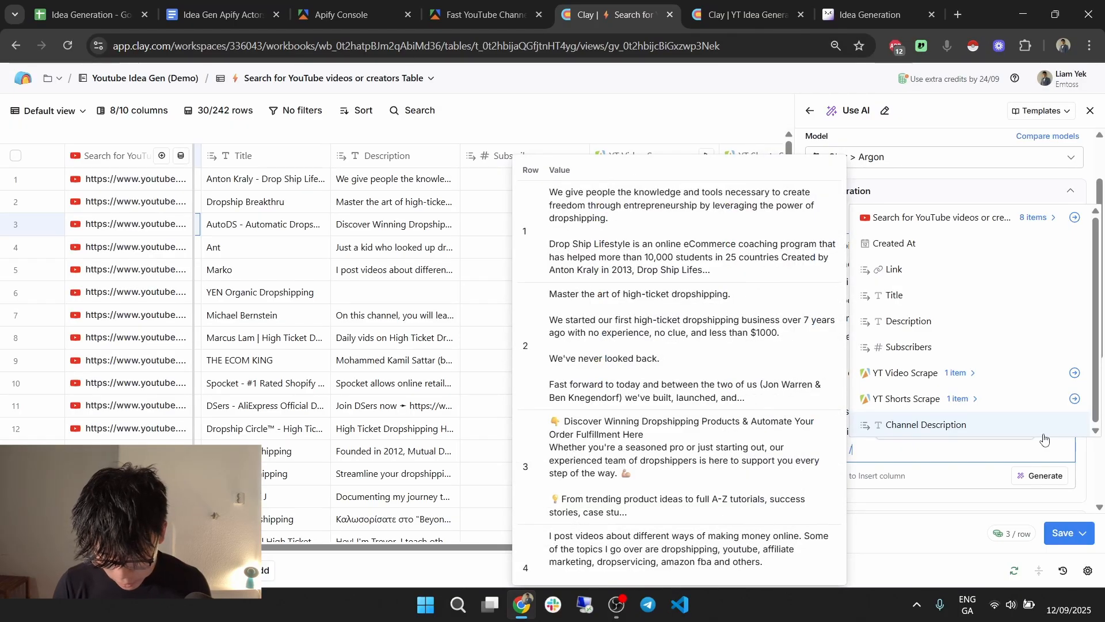
{"action": "type", "text": "yt"}
{"action": "key", "text": "BackSpace"}
{"action": "key", "text": "BackSpace"}
{"action": "type", "text": "sc"}
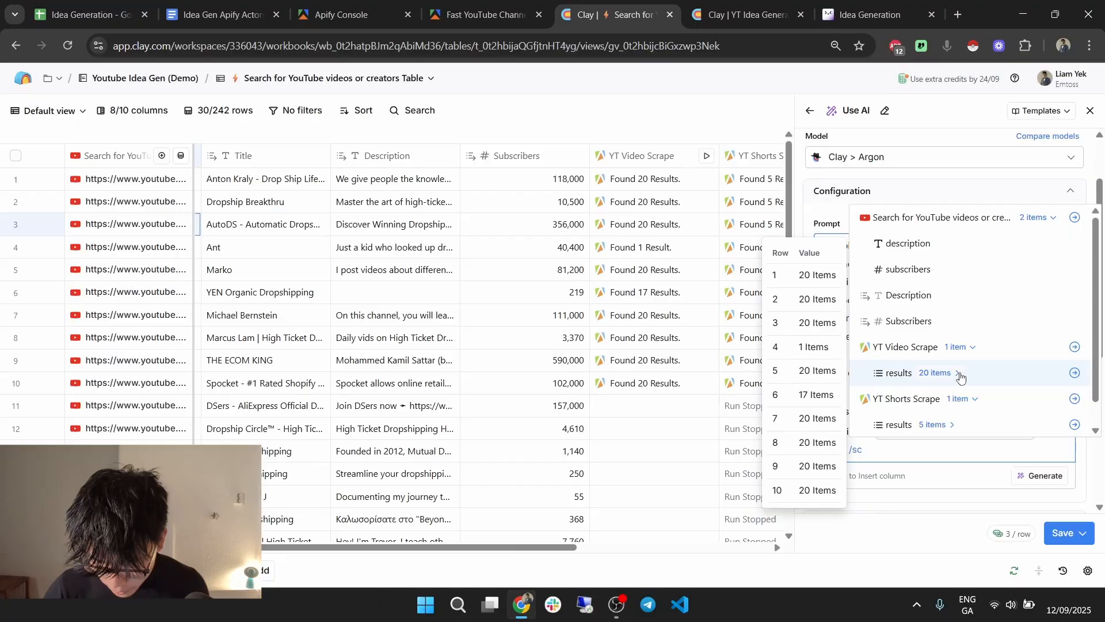
Expand the YT Video Scrape result fields down to aboutChannelInfo in the column picker.
{"action": "mouse_move", "coordinate": [949, 375]}
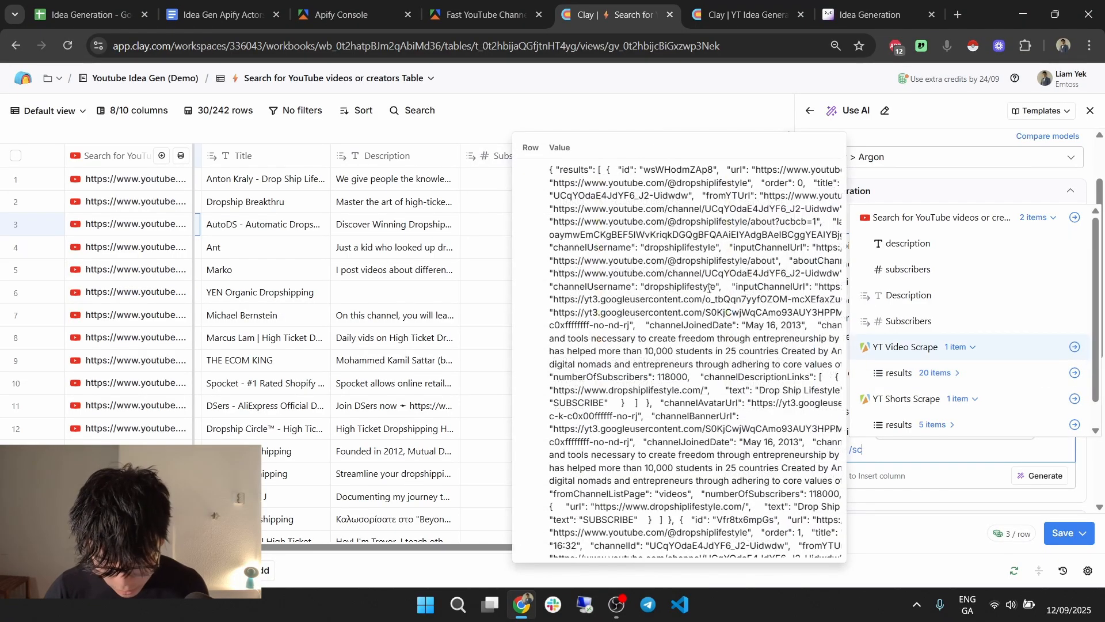
{"action": "left_click", "coordinate": [953, 377]}
{"action": "left_click", "coordinate": [951, 396]}
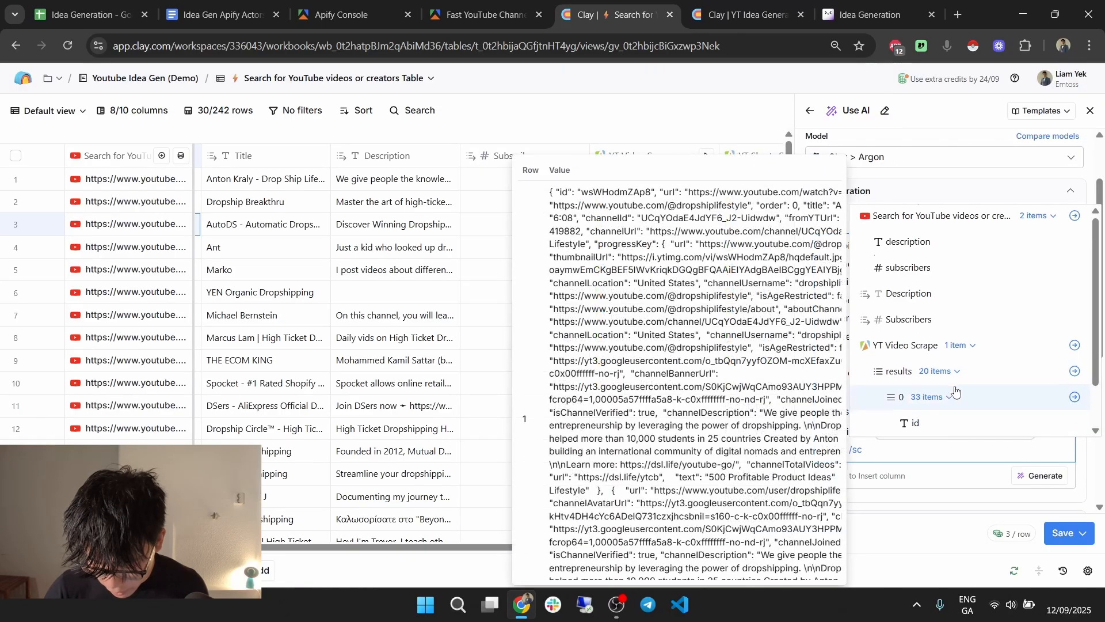
{"action": "scroll", "coordinate": [958, 385], "scroll_direction": "down", "scroll_amount": 2}
{"action": "scroll", "coordinate": [960, 379], "scroll_direction": "down", "scroll_amount": 5}
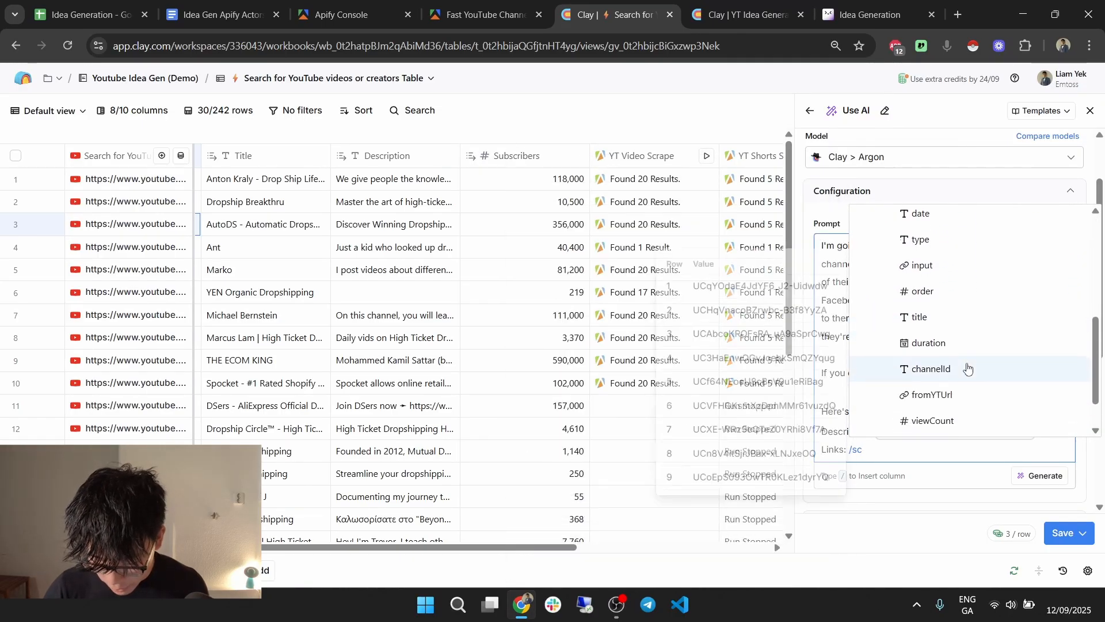
{"action": "scroll", "coordinate": [965, 363], "scroll_direction": "down", "scroll_amount": 5}
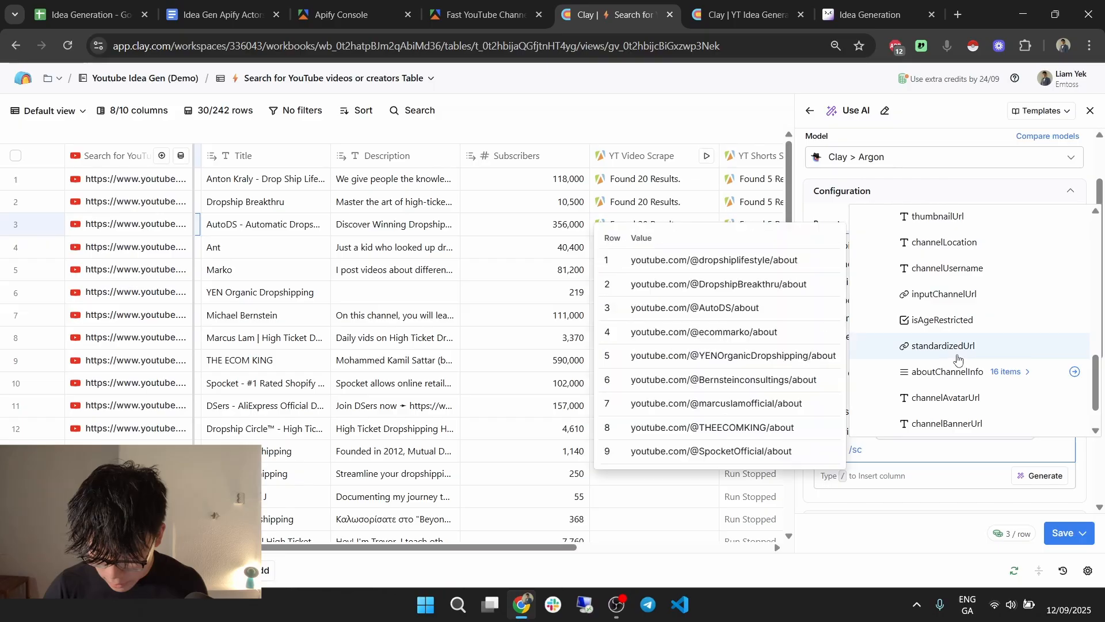
{"action": "left_click", "coordinate": [955, 320]}
{"action": "scroll", "coordinate": [970, 326], "scroll_direction": "down", "scroll_amount": 3}
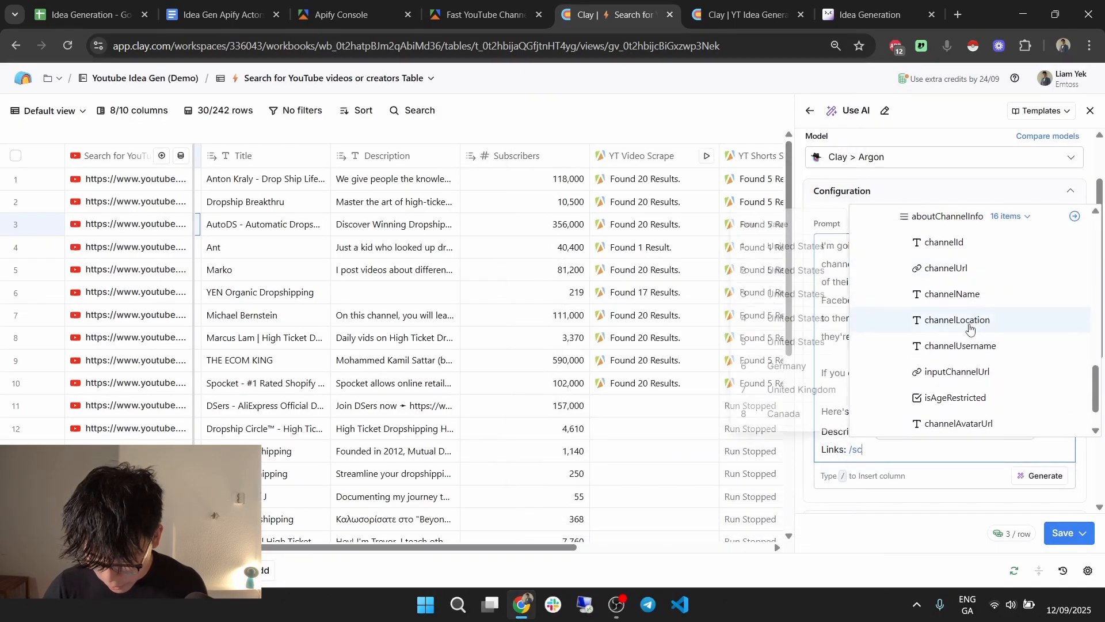
{"action": "scroll", "coordinate": [979, 346], "scroll_direction": "down", "scroll_amount": 4}
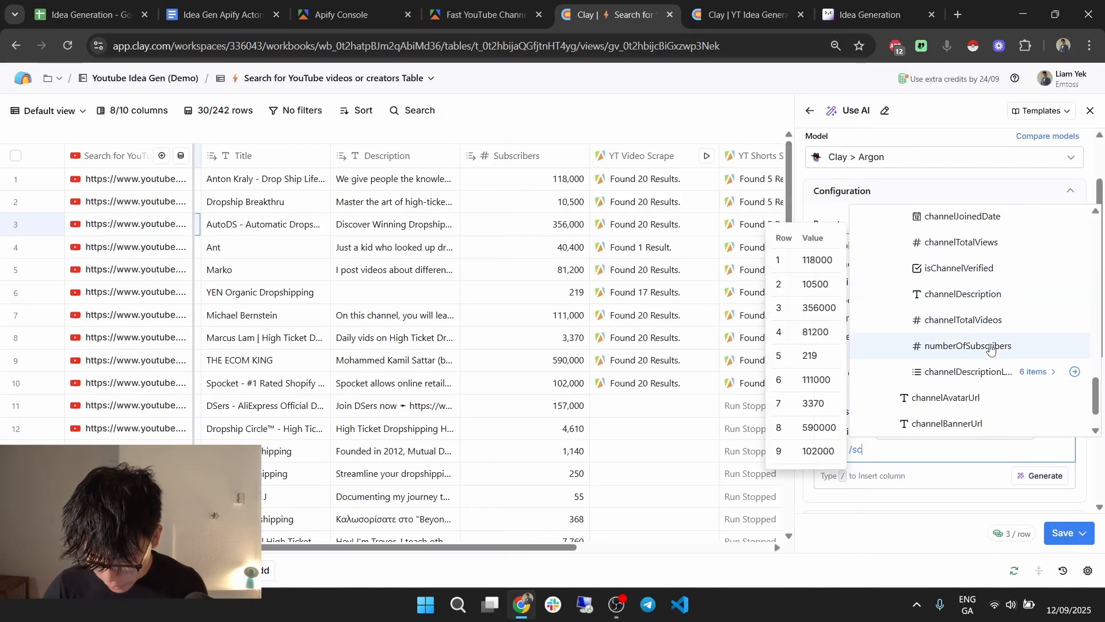
Insert the channelDescriptionLinks field after 'Links:' in the prompt.
{"action": "left_click", "coordinate": [1035, 372]}
{"action": "scroll", "coordinate": [1037, 374], "scroll_direction": "down", "scroll_amount": 2}
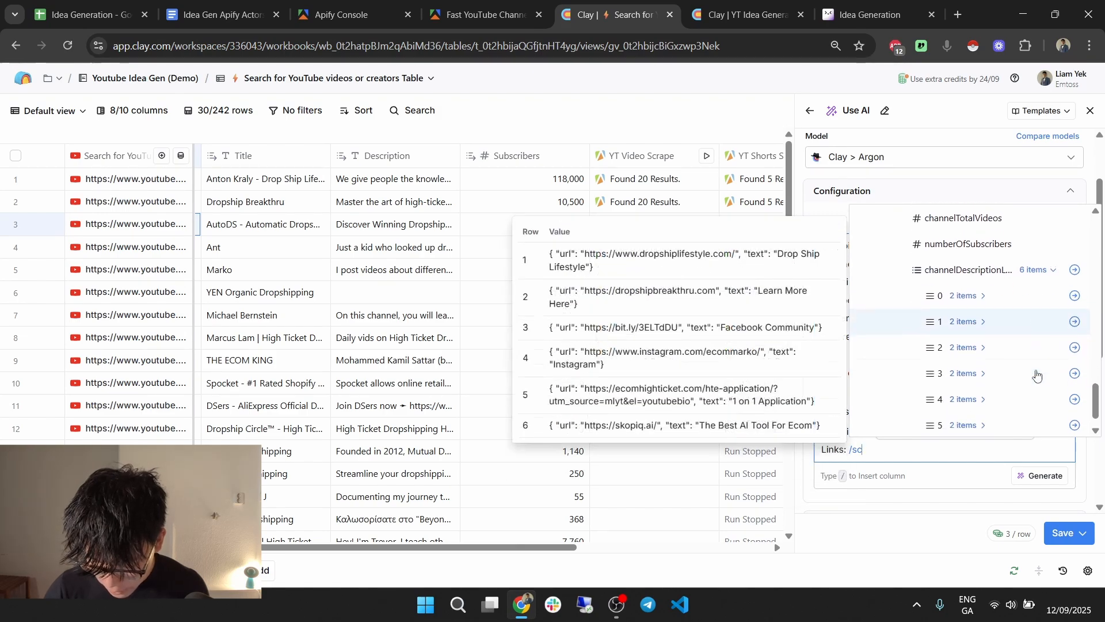
{"action": "left_click", "coordinate": [984, 320]}
{"action": "left_click", "coordinate": [984, 320]}
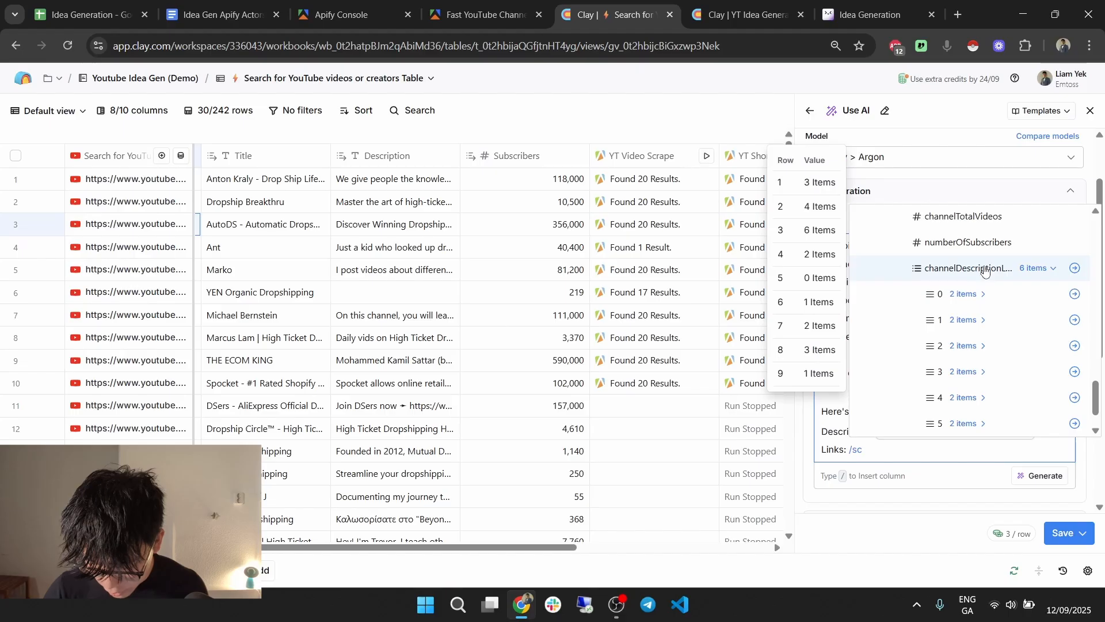
{"action": "left_click", "coordinate": [1074, 268]}
{"action": "left_click", "coordinate": [865, 450]}
{"action": "scroll", "coordinate": [933, 323], "scroll_direction": "up", "scroll_amount": 2}
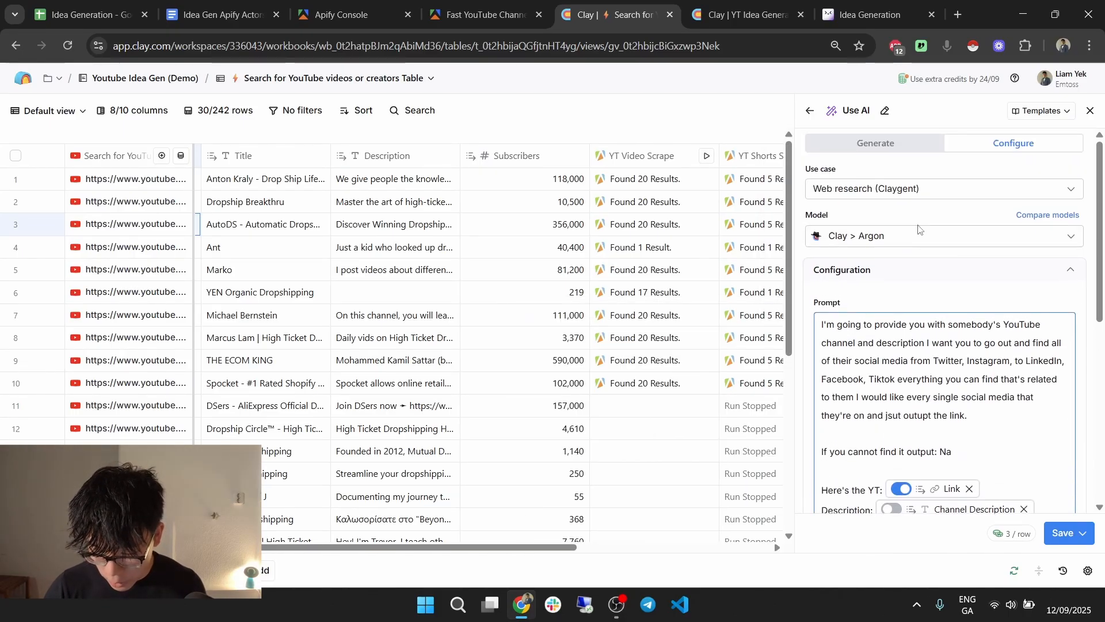
Switch the AI model from Clay Argon to OpenAI GPT 4.1.
{"action": "left_click", "coordinate": [921, 234]}
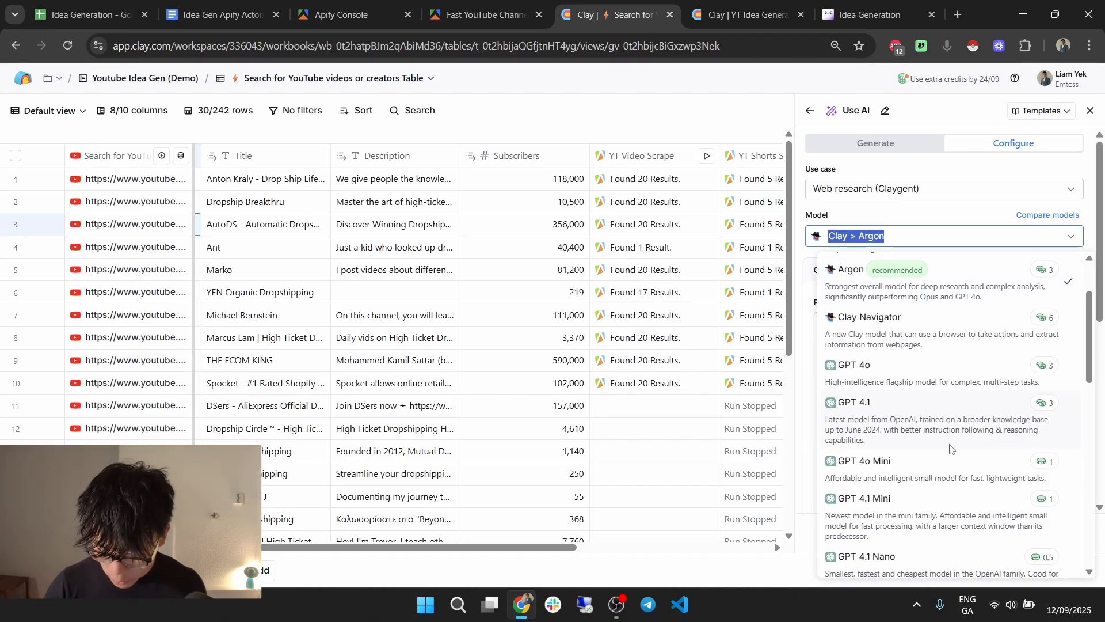
{"action": "left_click", "coordinate": [900, 422]}
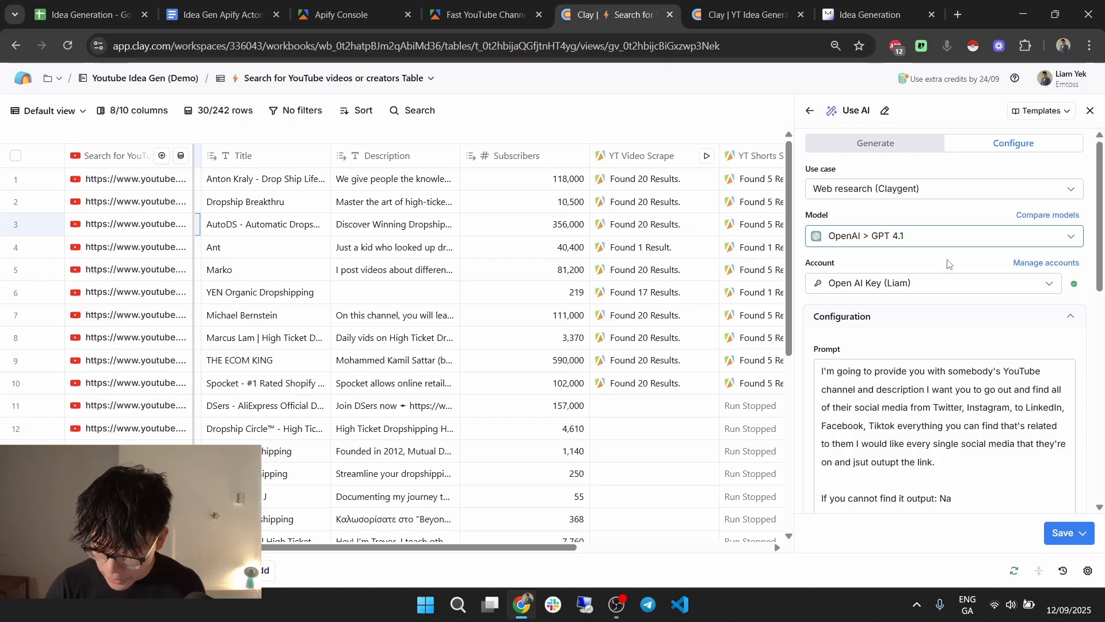
{"action": "scroll", "coordinate": [948, 261], "scroll_direction": "down", "scroll_amount": 5}
{"action": "scroll", "coordinate": [936, 292], "scroll_direction": "down", "scroll_amount": 2}
{"action": "scroll", "coordinate": [960, 328], "scroll_direction": "up", "scroll_amount": 3}
{"action": "scroll", "coordinate": [977, 454], "scroll_direction": "down", "scroll_amount": 4}
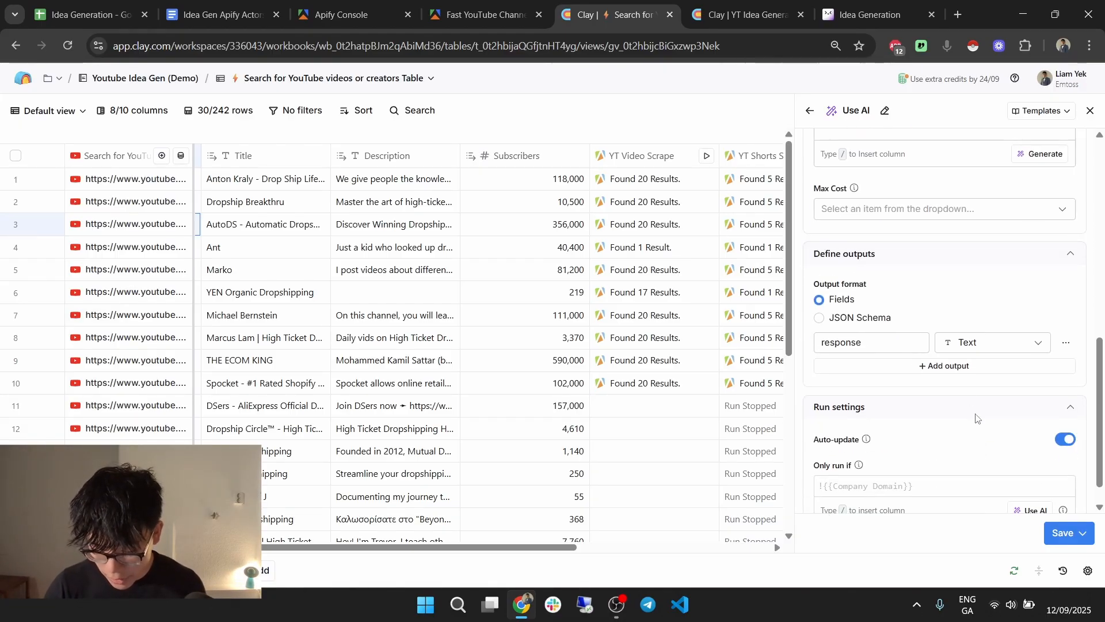
Copy the JSON schema from the YT Idea Generator's Social Media Links column.
{"action": "left_click", "coordinate": [720, 7]}
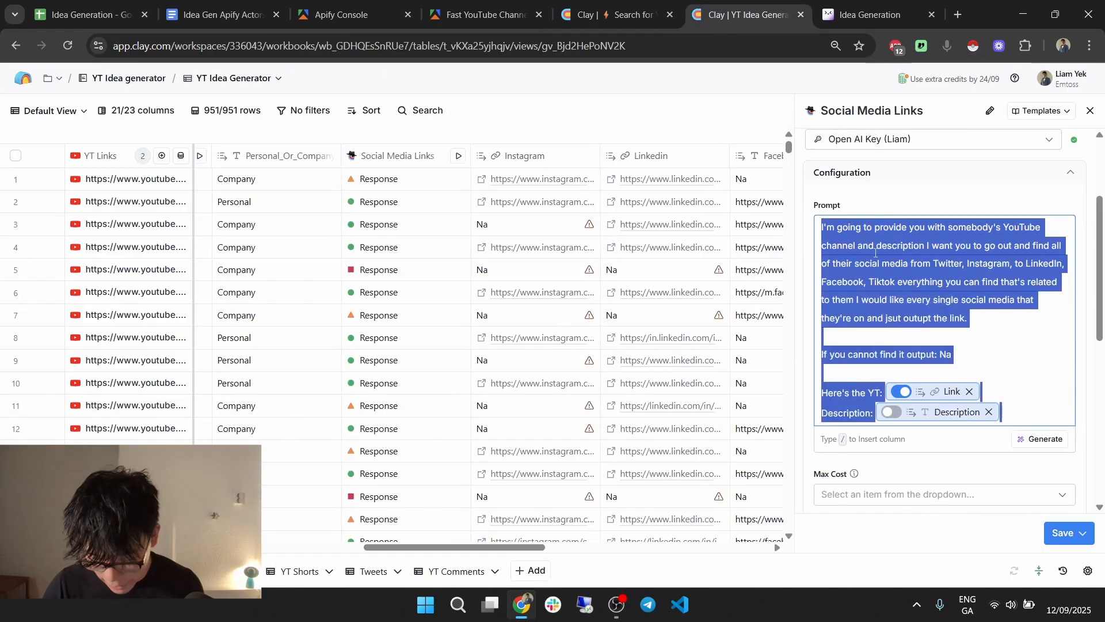
{"action": "scroll", "coordinate": [860, 232], "scroll_direction": "down", "scroll_amount": 5}
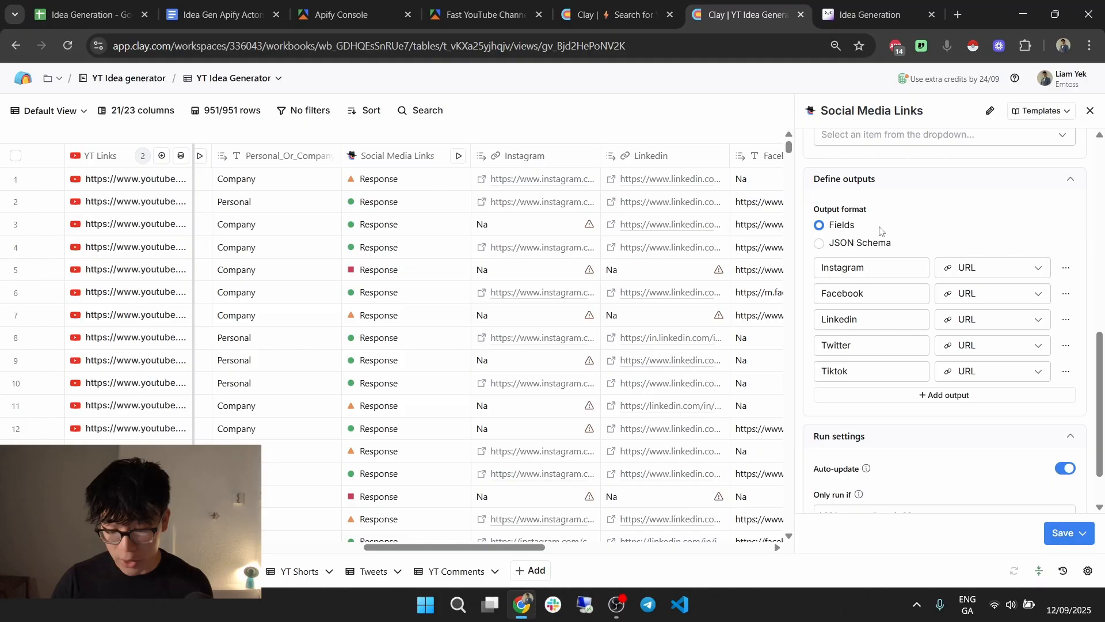
{"action": "left_click", "coordinate": [857, 243]}
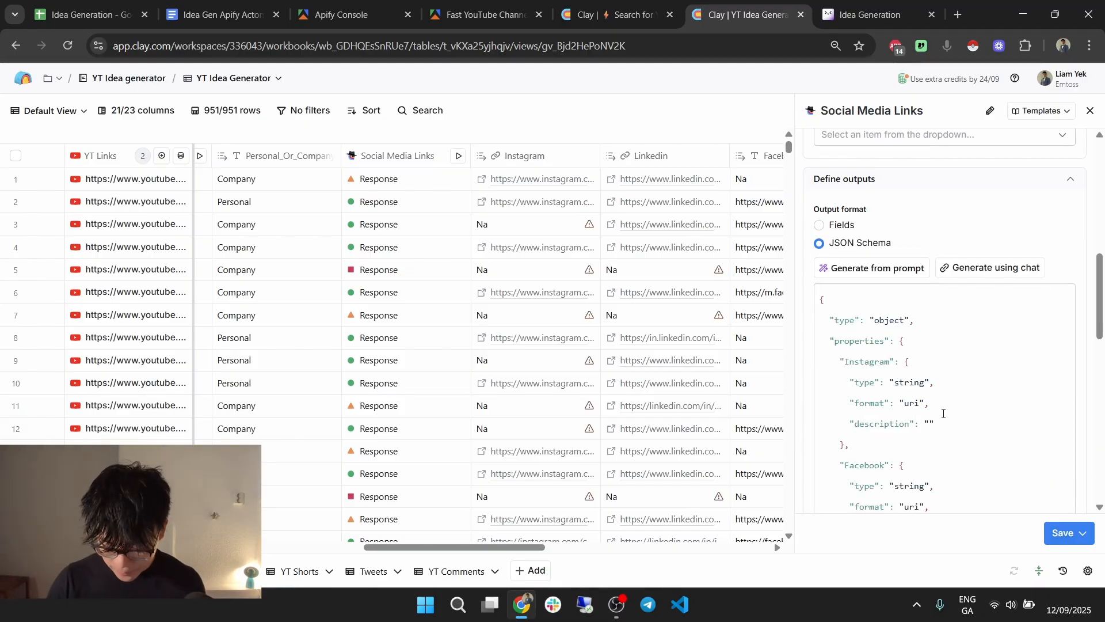
{"action": "key", "text": "ctrl+a"}
{"action": "key", "text": "ctrl+shift+Tab"}
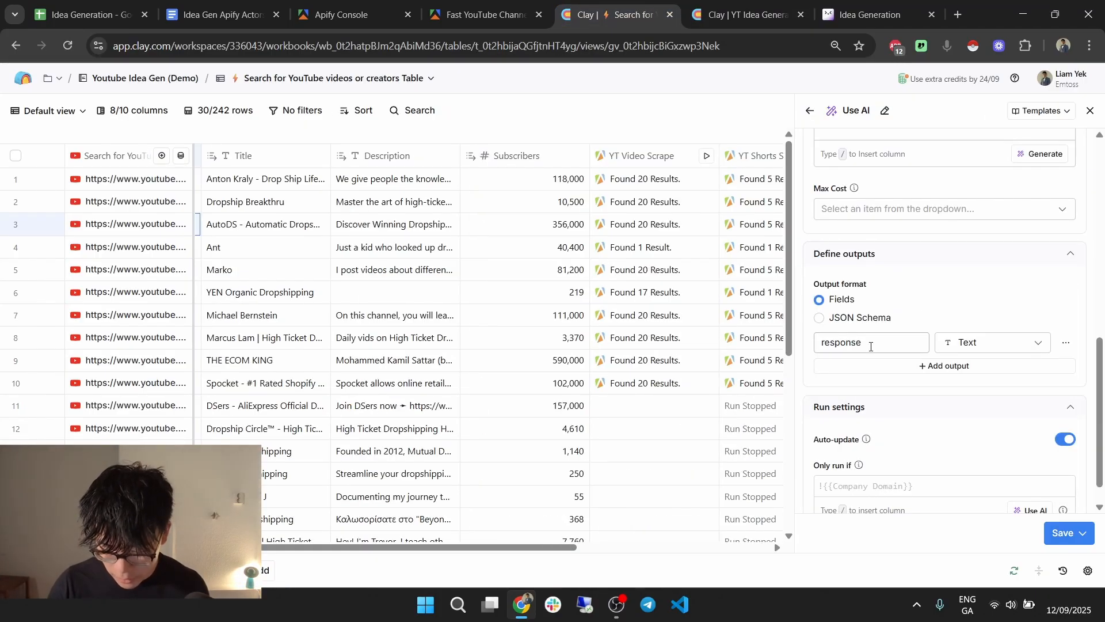
Set the new column's output to JSON Schema with the pasted schema, then save and run 10 rows.
{"action": "left_click", "coordinate": [819, 318]}
{"action": "left_click", "coordinate": [983, 431]}
{"action": "key", "text": "ctrl+a"}
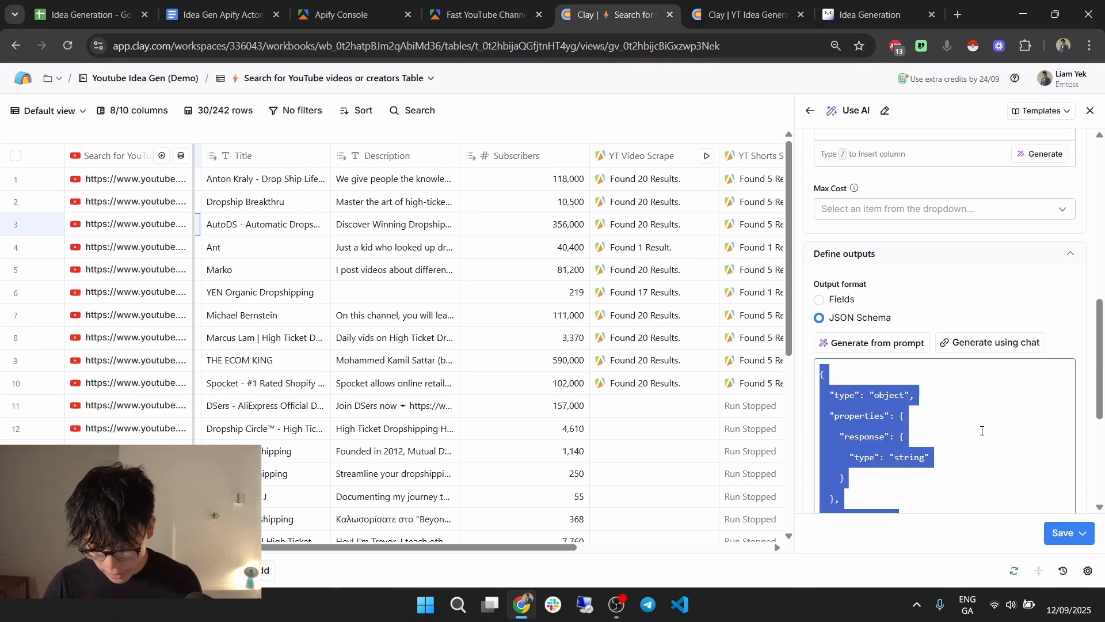
{"action": "key", "text": "ctrl+v"}
{"action": "scroll", "coordinate": [961, 367], "scroll_direction": "up", "scroll_amount": 5}
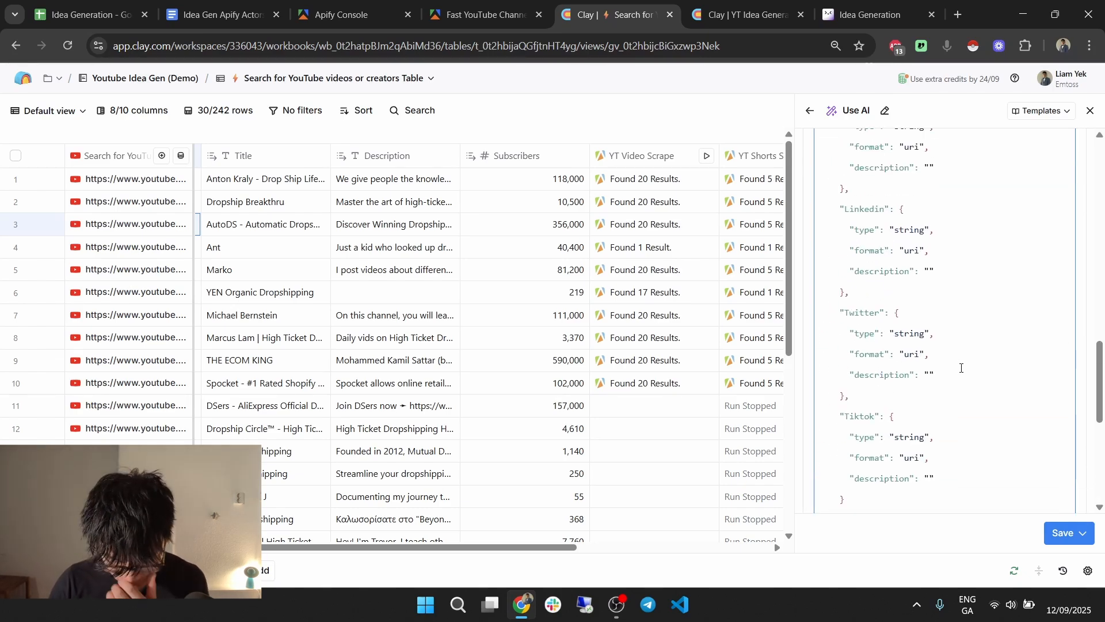
{"action": "scroll", "coordinate": [961, 367], "scroll_direction": "up", "scroll_amount": 10}
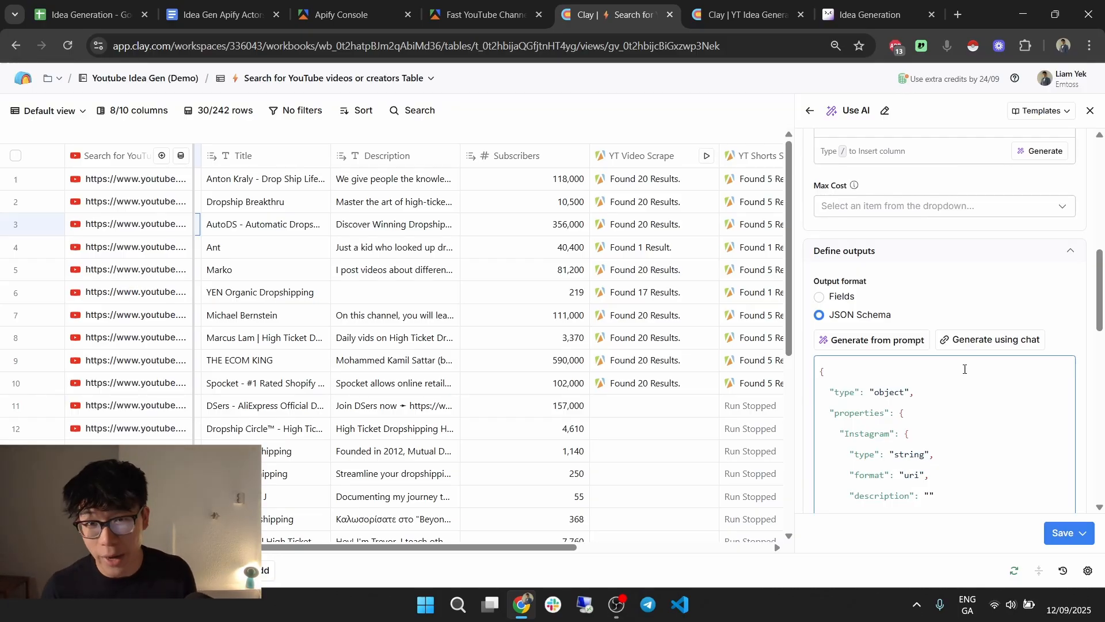
{"action": "scroll", "coordinate": [967, 270], "scroll_direction": "down", "scroll_amount": 10}
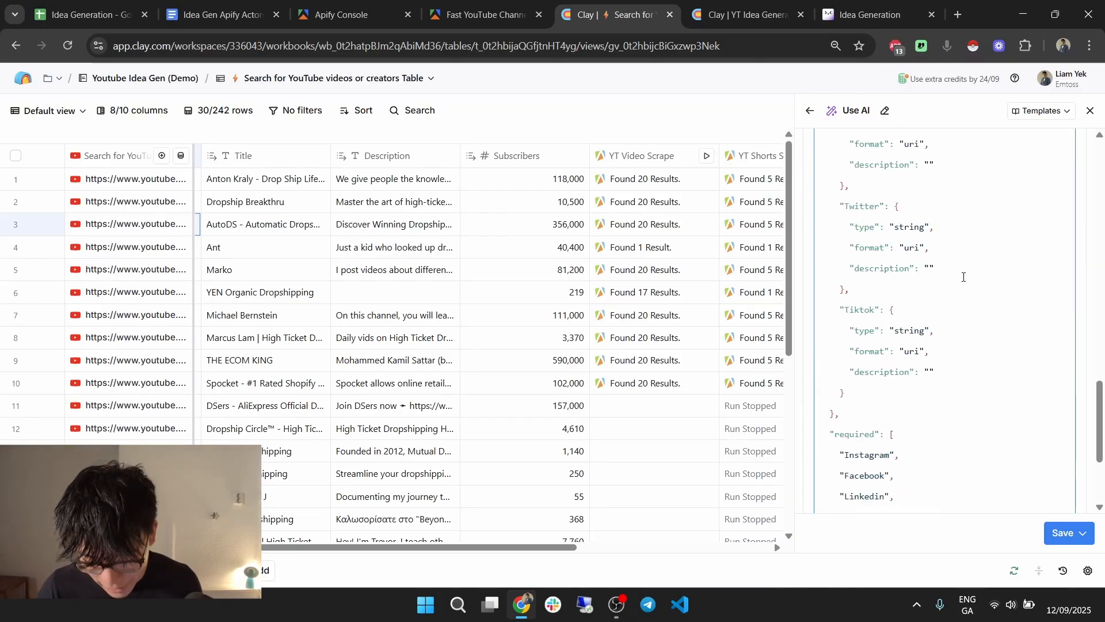
{"action": "left_click", "coordinate": [988, 456]}
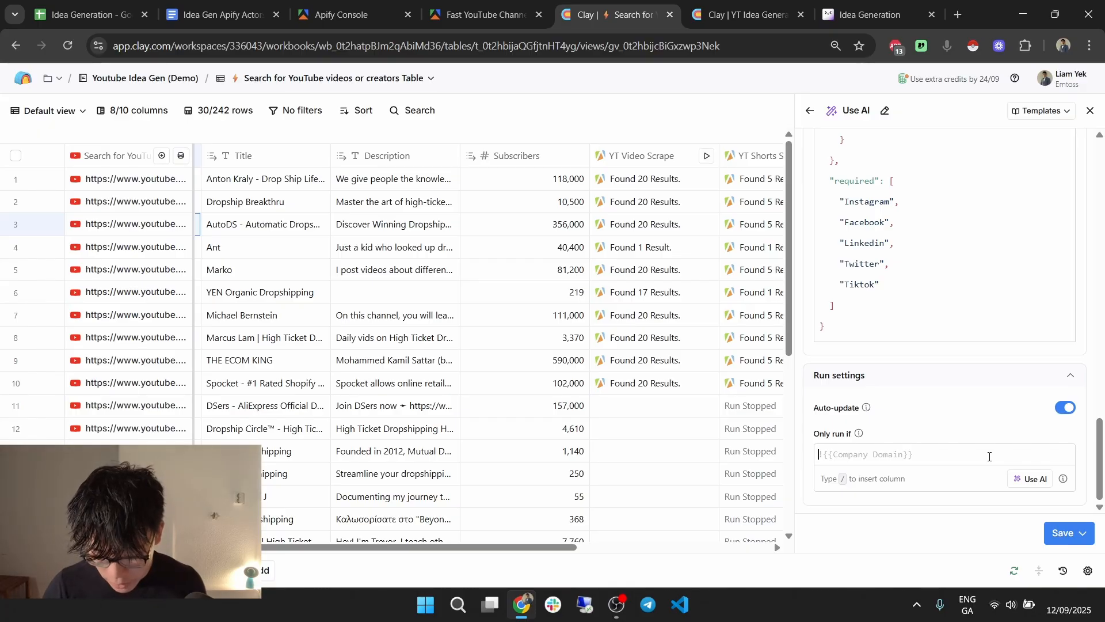
{"action": "left_click", "coordinate": [1082, 533]}
{"action": "left_click", "coordinate": [1023, 451]}
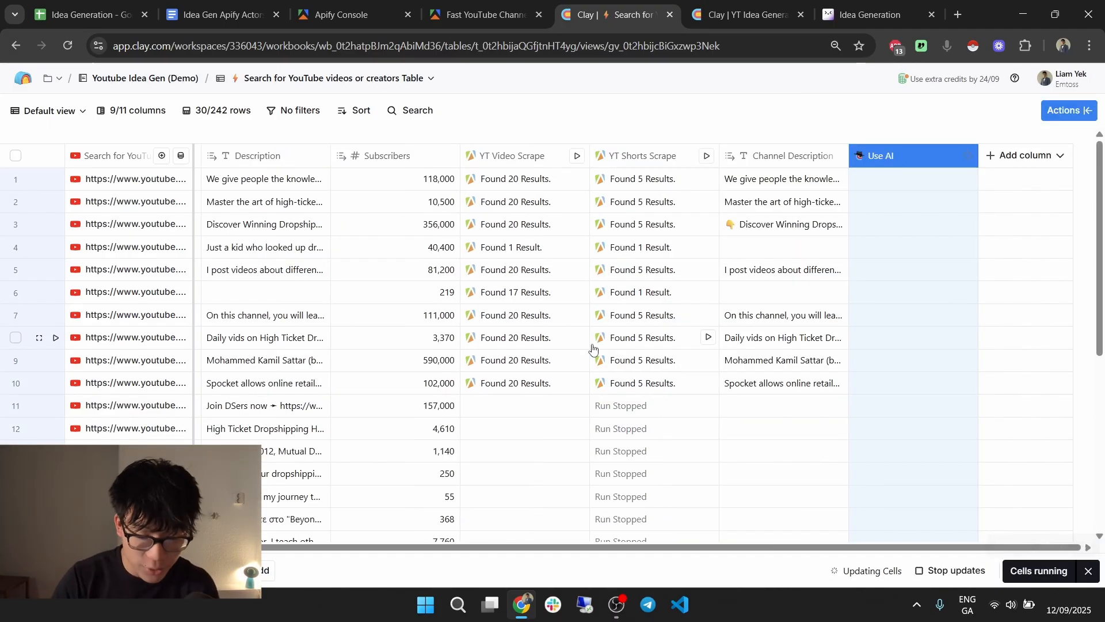
{"action": "left_click", "coordinate": [719, 5]}
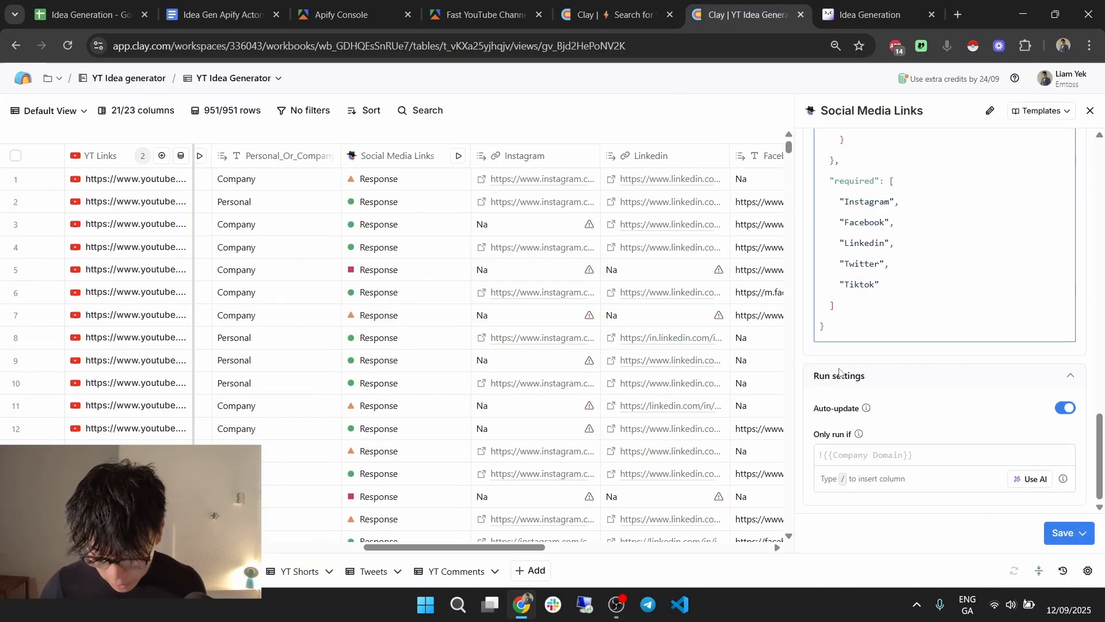
{"action": "left_click", "coordinate": [1089, 110]}
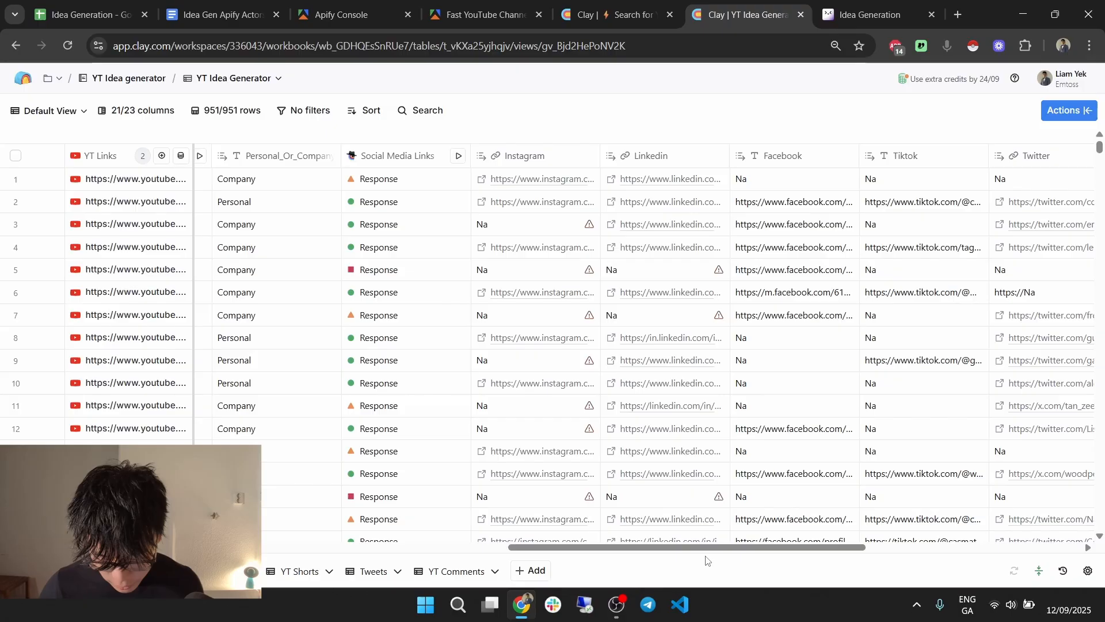
{"action": "left_click_drag", "start_coordinate": [710, 554], "coordinate": [925, 554]}
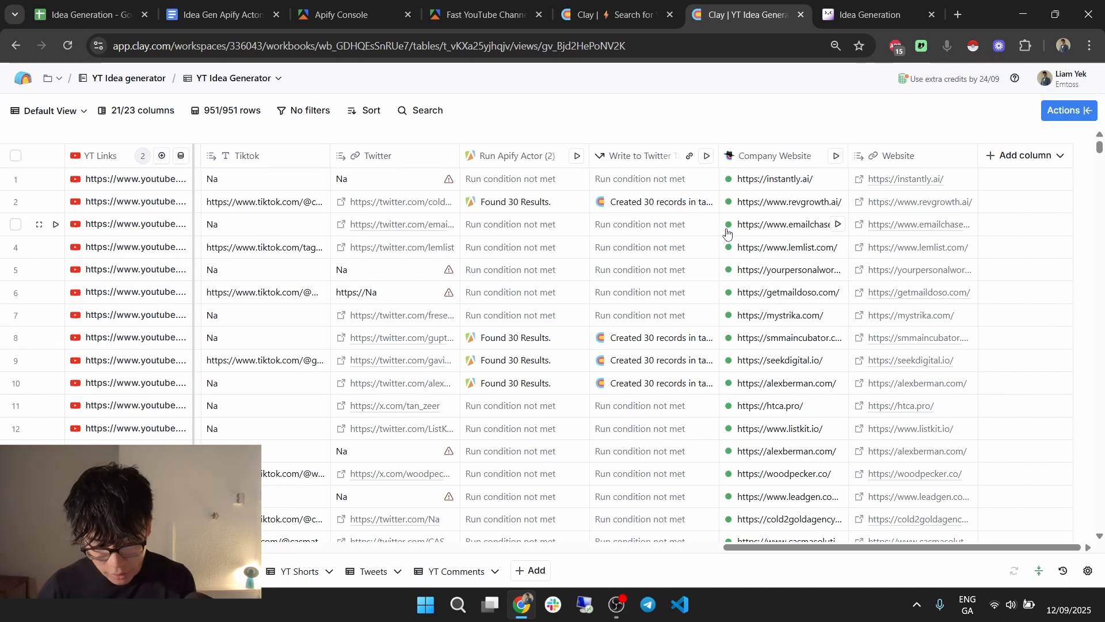
{"action": "left_click", "coordinate": [650, 7]}
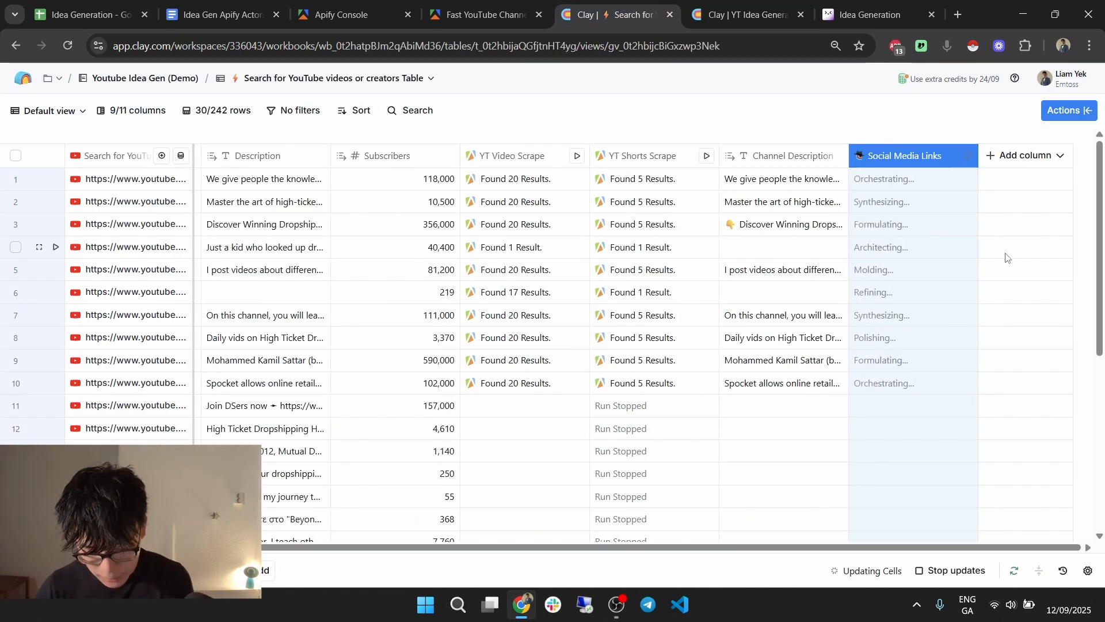
Open the Twitter Scraper link from the Idea Gen Apify Actors doc in a new tab.
{"action": "left_click", "coordinate": [228, 5]}
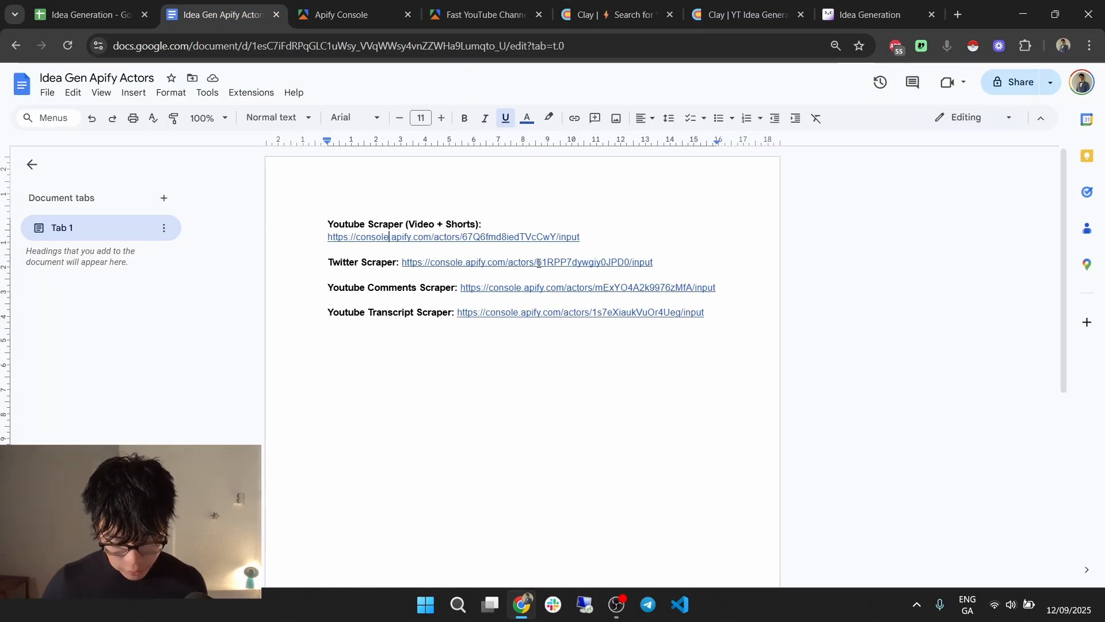
{"action": "left_click", "coordinate": [539, 263]}
{"action": "left_click", "coordinate": [473, 285]}
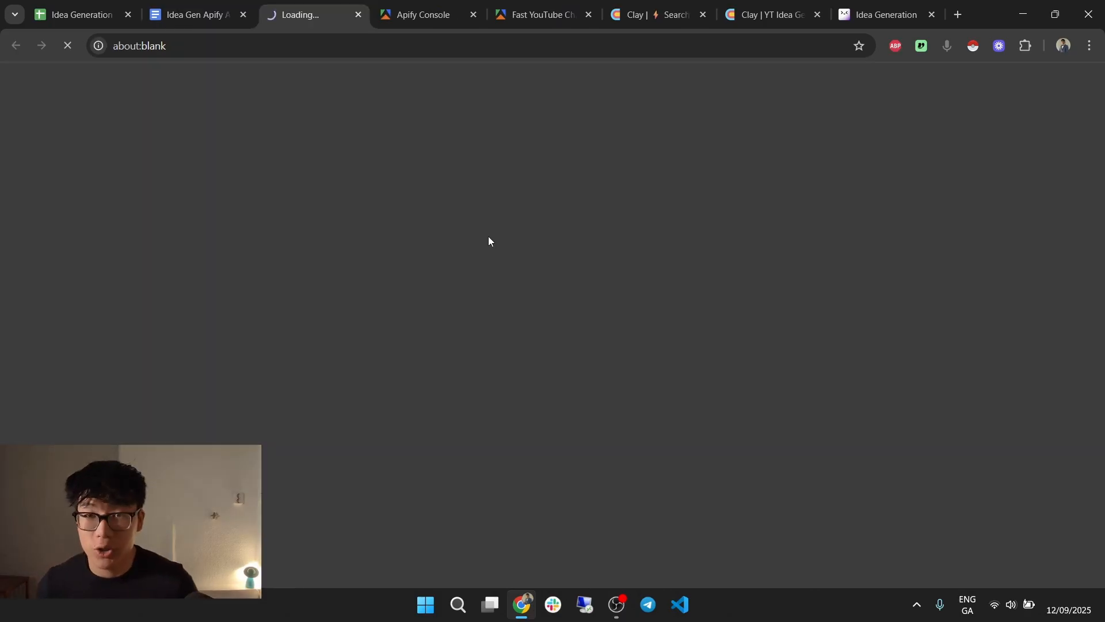
{"action": "left_click", "coordinate": [390, 3]}
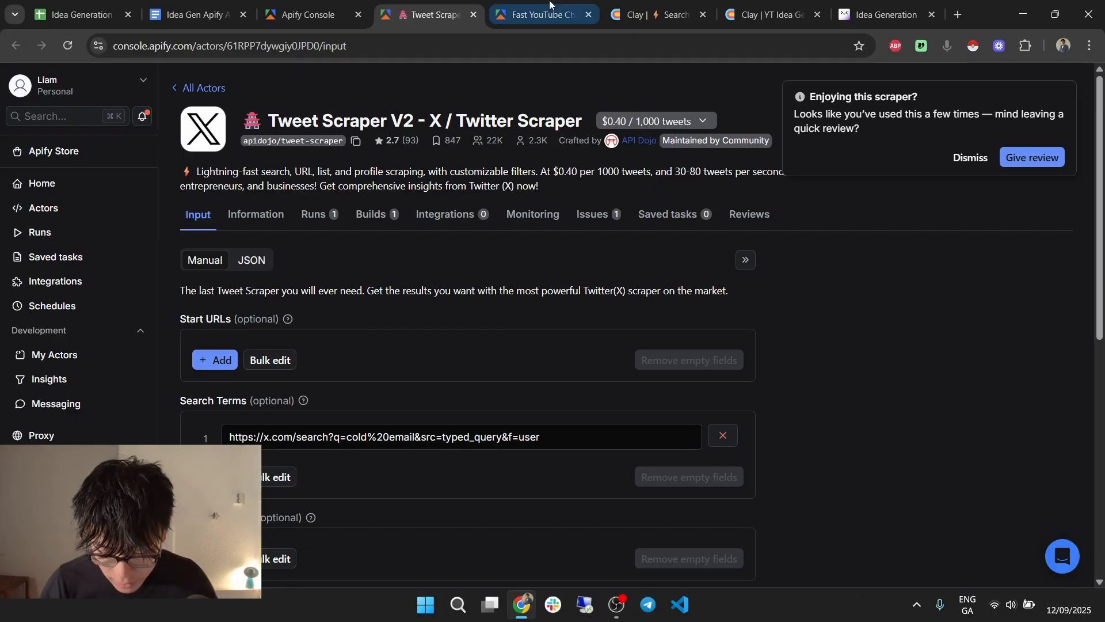
Return to the Clay Search for YouTube videos table and open a Social Media Links result cell's details.
{"action": "left_click", "coordinate": [657, 15]}
{"action": "left_click", "coordinate": [884, 189]}
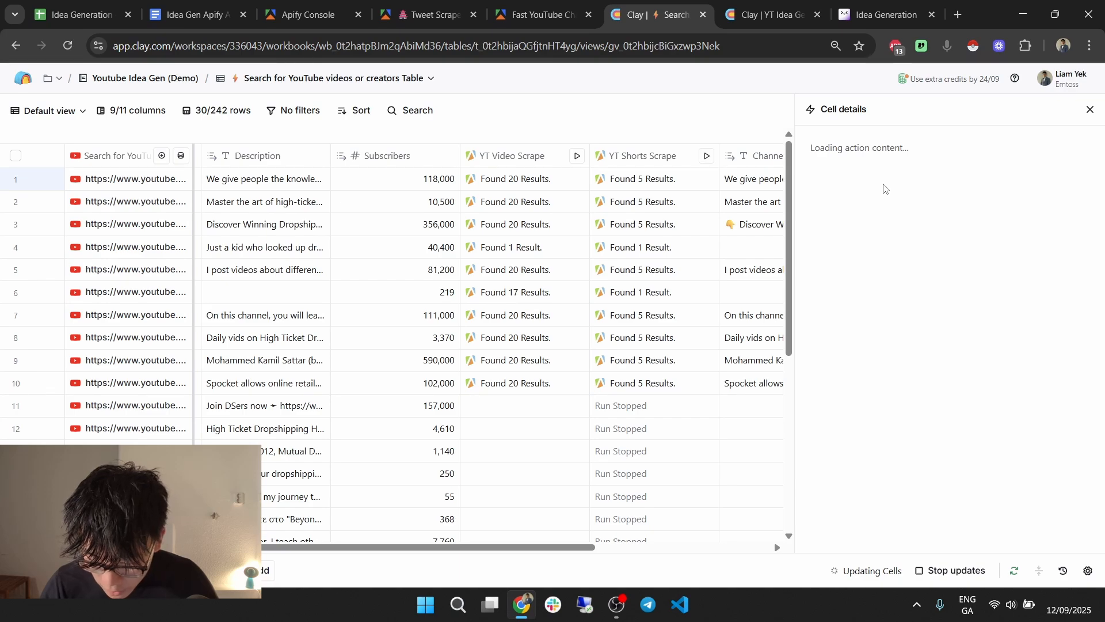
Add Tiktok, Twitter, Facebook, Linkedin and Instagram outputs as their own columns.
{"action": "left_click", "coordinate": [1067, 174]}
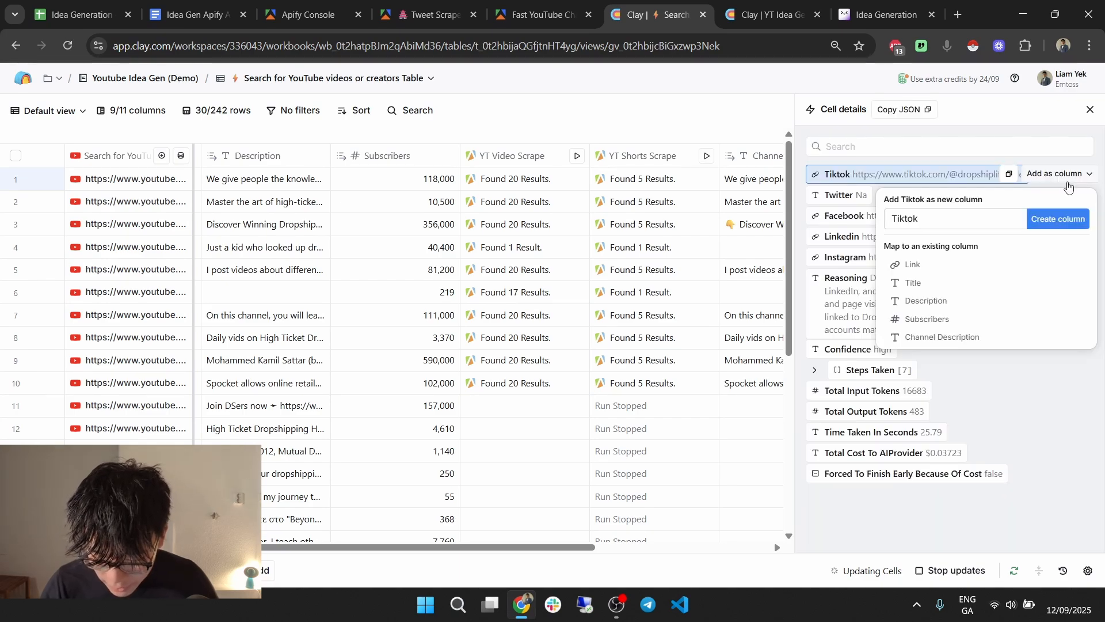
{"action": "left_click", "coordinate": [1058, 219]}
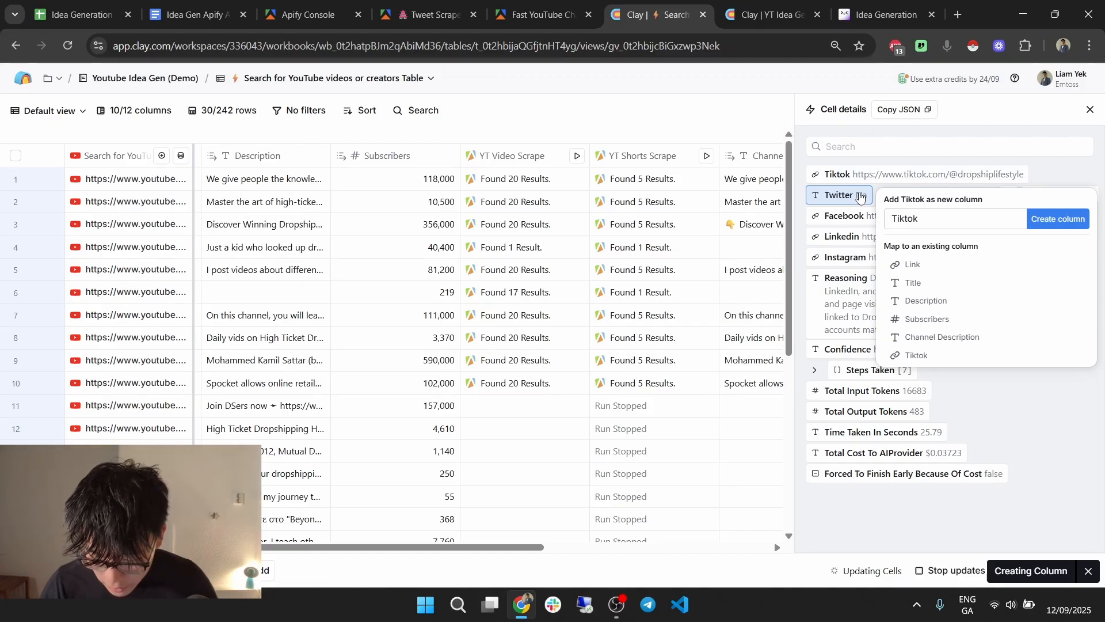
{"action": "left_click", "coordinate": [860, 196]}
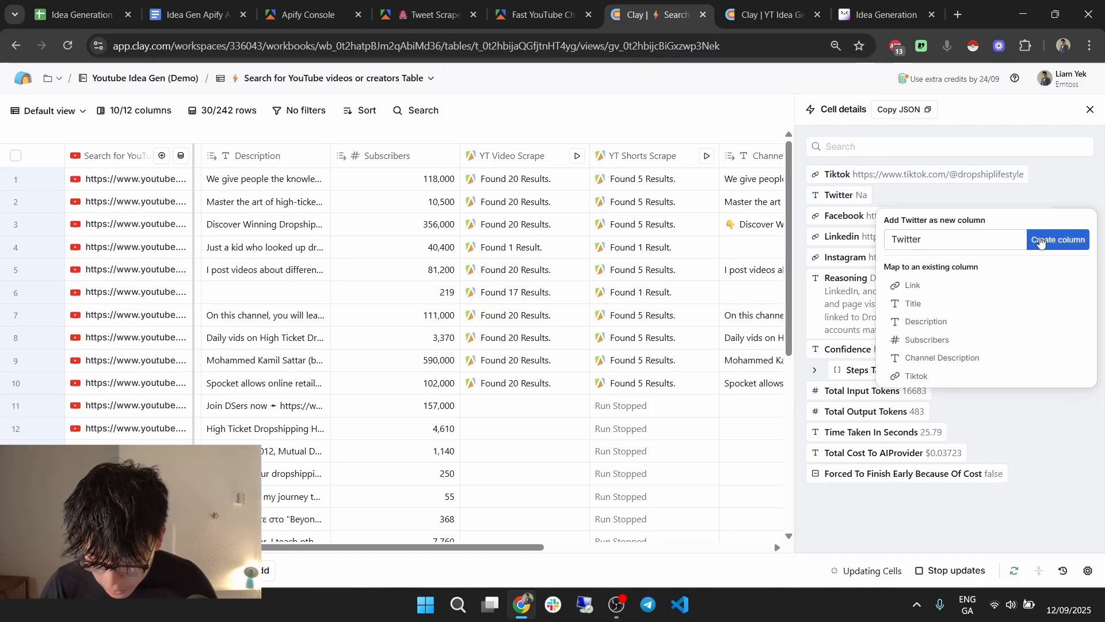
{"action": "left_click", "coordinate": [1041, 242]}
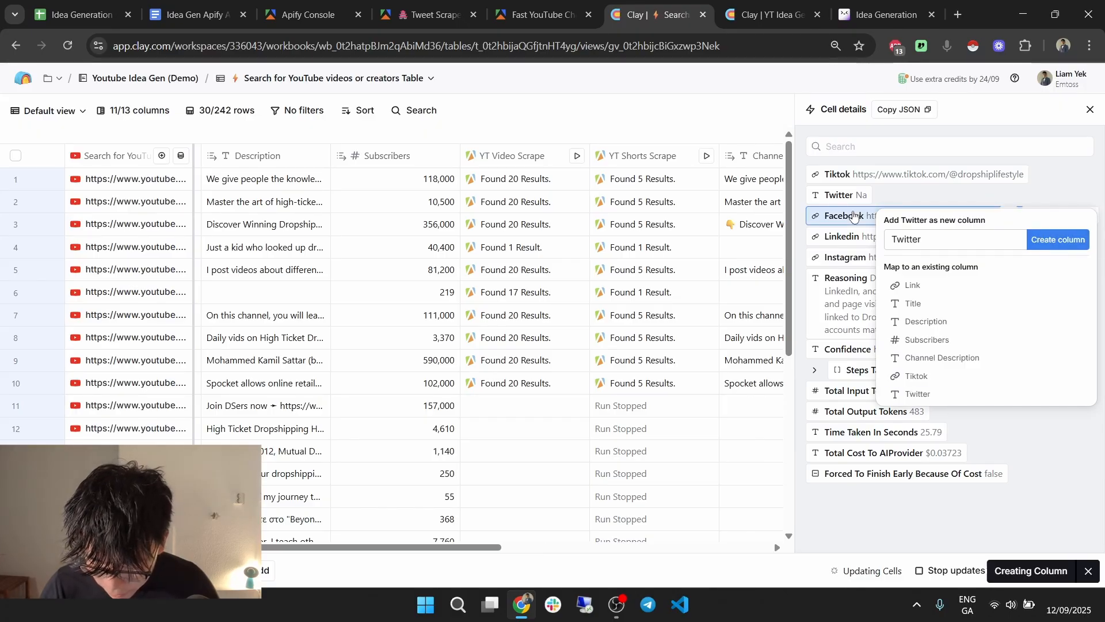
{"action": "left_click", "coordinate": [854, 216]}
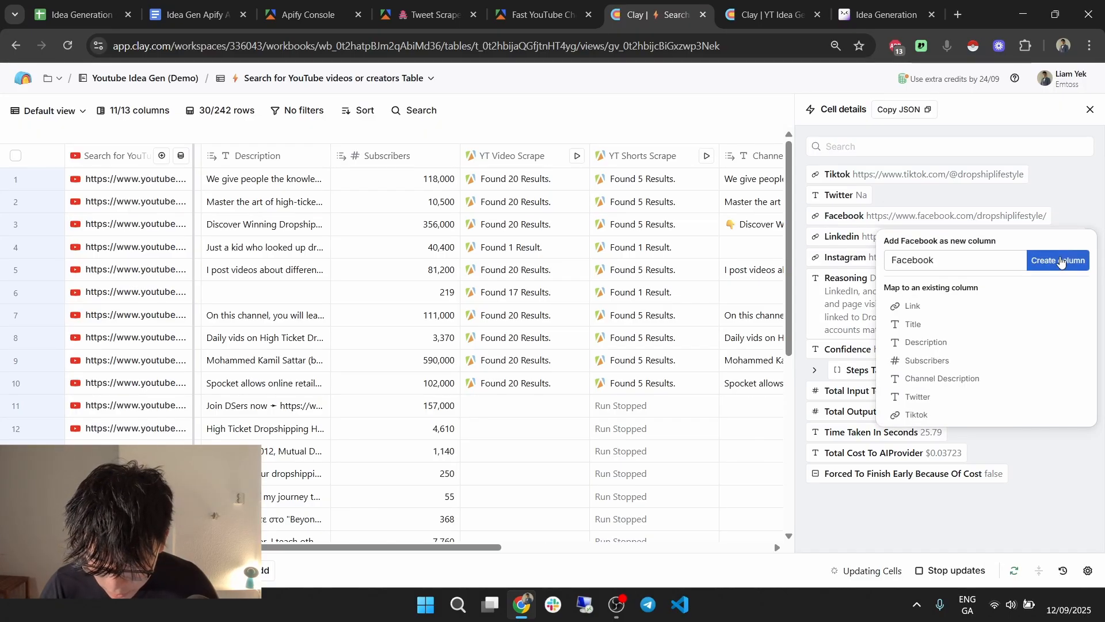
{"action": "left_click", "coordinate": [1061, 261]}
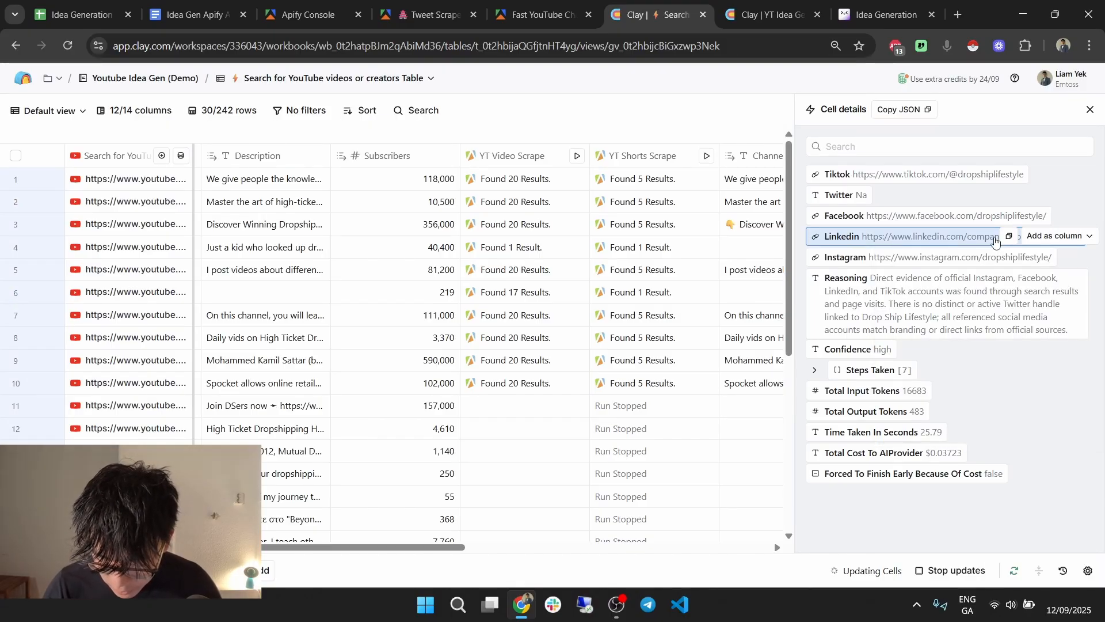
{"action": "left_click", "coordinate": [996, 241]}
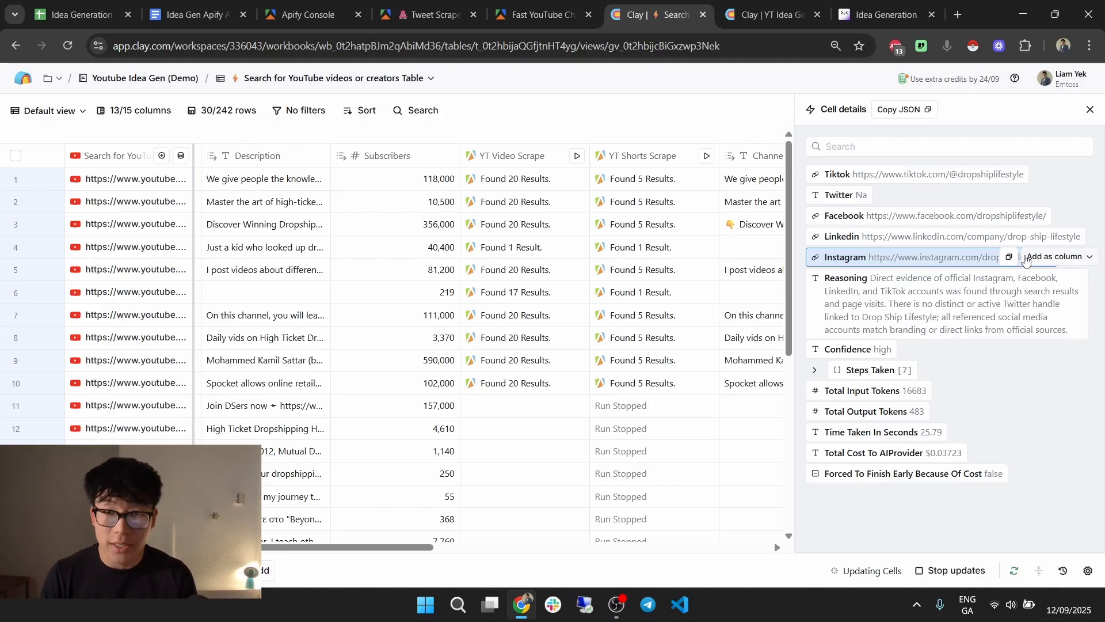
{"action": "left_click", "coordinate": [1026, 257]}
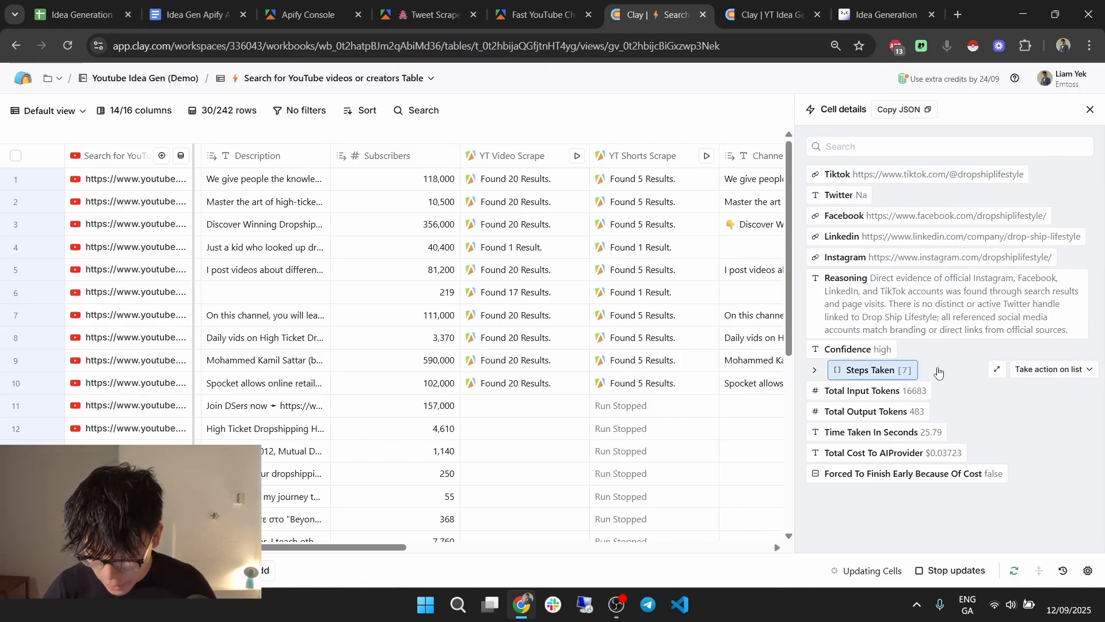
Review the AI's Steps Taken, close the cell details, and scroll to the new link columns.
{"action": "left_click", "coordinate": [939, 372]}
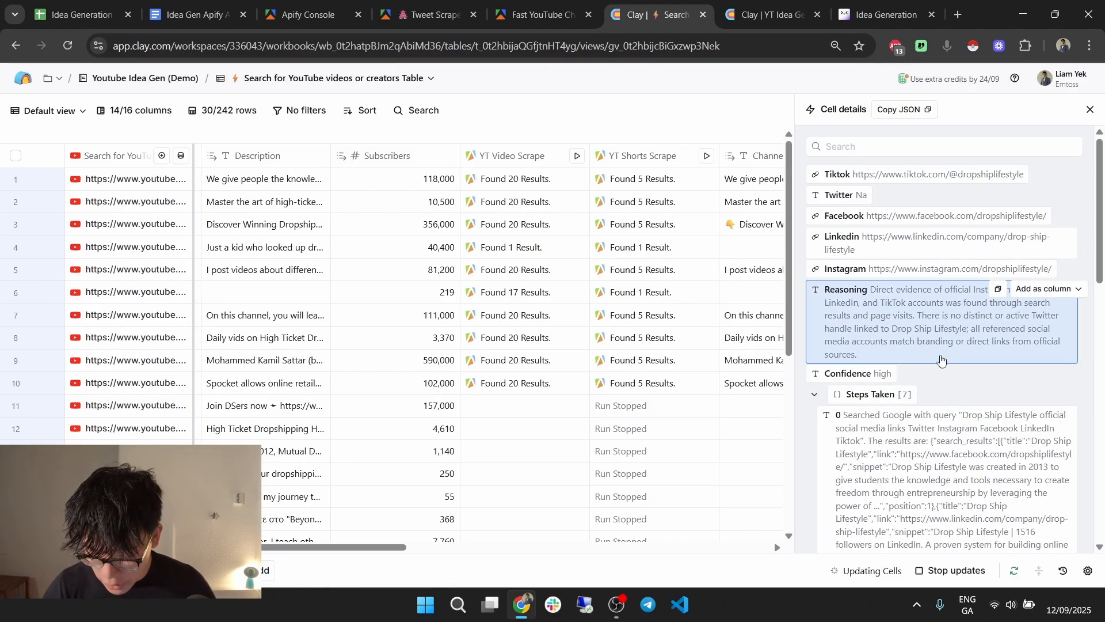
{"action": "scroll", "coordinate": [941, 359], "scroll_direction": "down", "scroll_amount": 10}
{"action": "left_click", "coordinate": [1089, 111]}
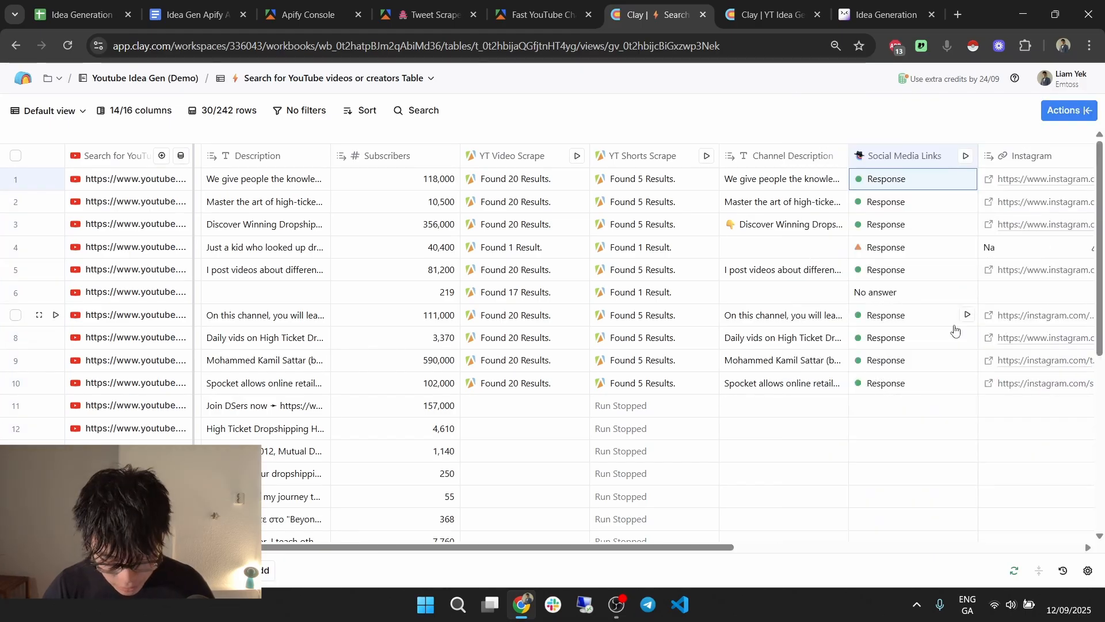
{"action": "left_click_drag", "start_coordinate": [442, 544], "coordinate": [829, 541]}
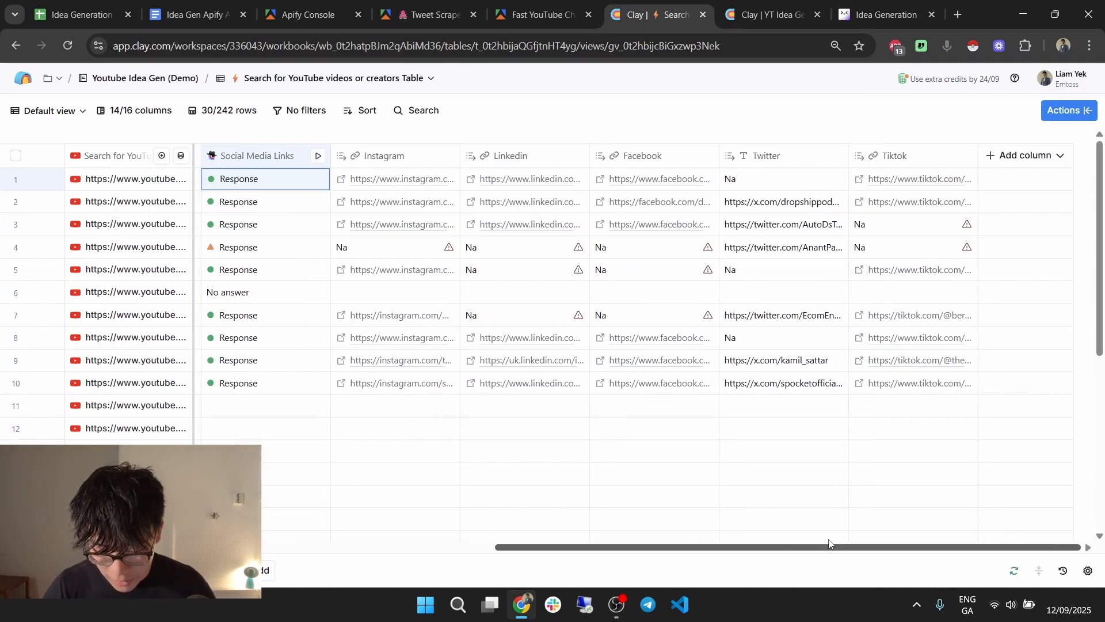
Select and copy the full website-finding prompt from YT Idea Generator's Company Website column.
{"action": "left_click", "coordinate": [800, 5]}
{"action": "left_click", "coordinate": [799, 157]}
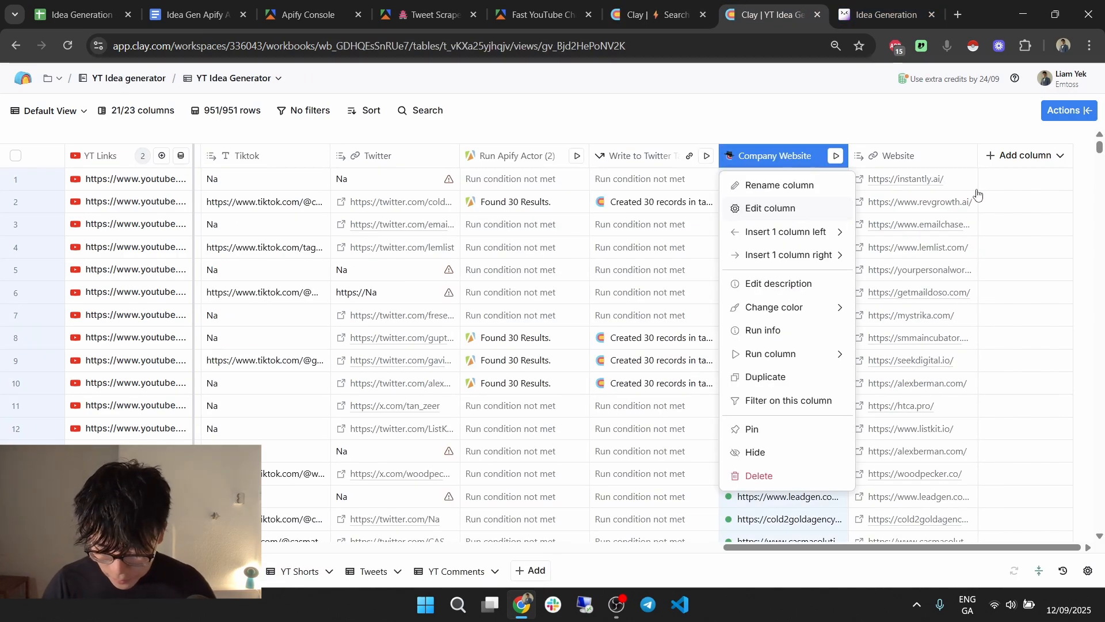
{"action": "scroll", "coordinate": [950, 381], "scroll_direction": "down", "scroll_amount": 2}
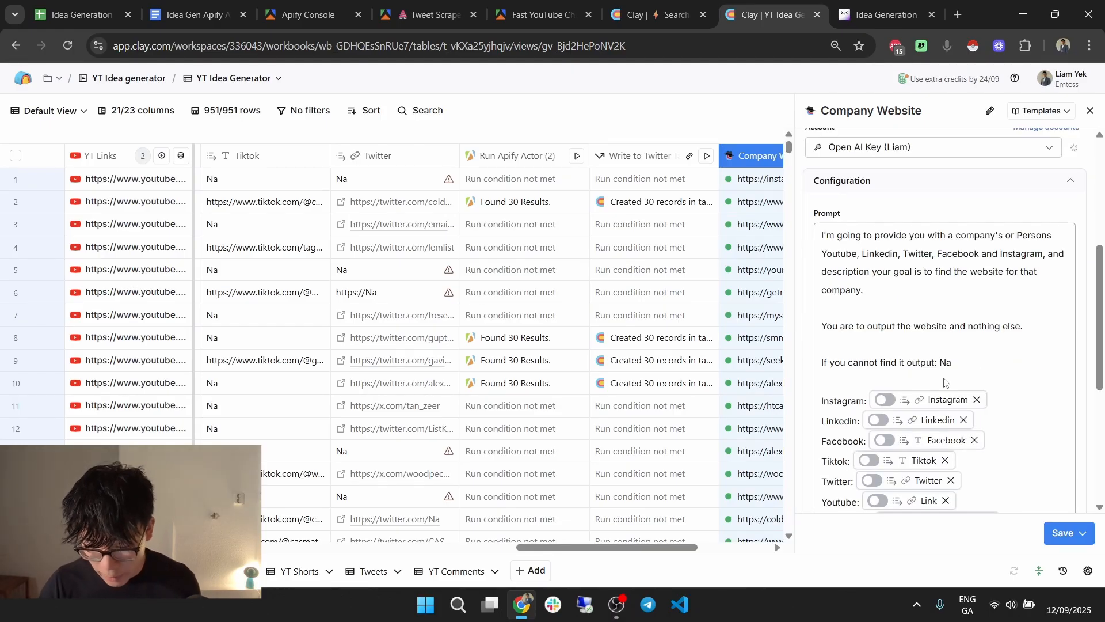
{"action": "scroll", "coordinate": [944, 383], "scroll_direction": "down", "scroll_amount": 1}
{"action": "left_click", "coordinate": [903, 226]}
{"action": "key", "text": "ctrl+a"}
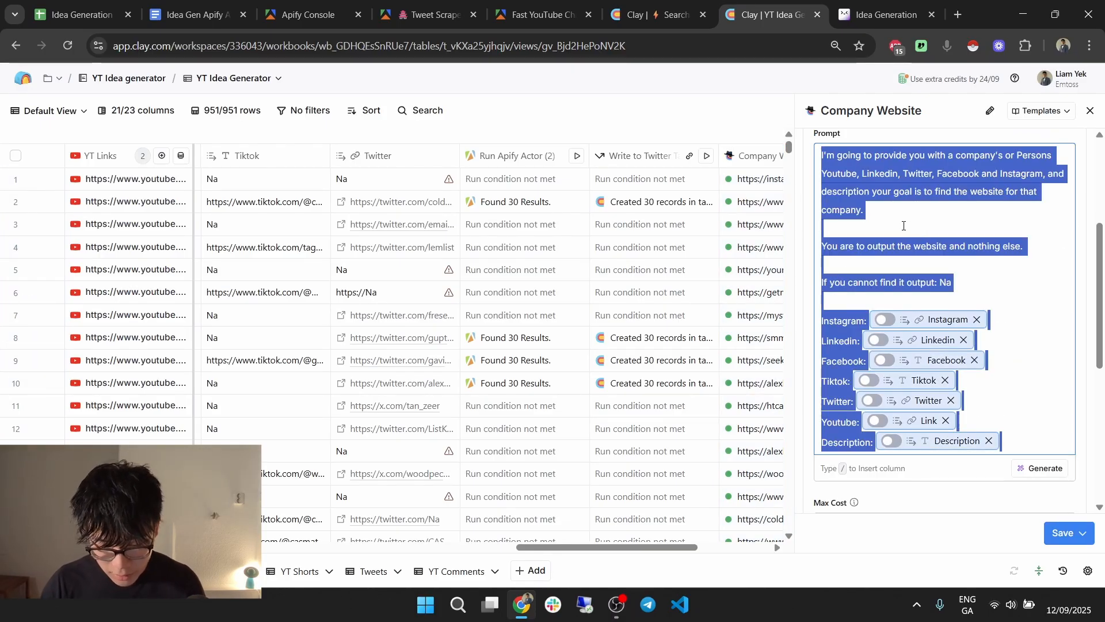
{"action": "key", "text": "ctrl+shift+Tab"}
{"action": "left_click", "coordinate": [1024, 155]}
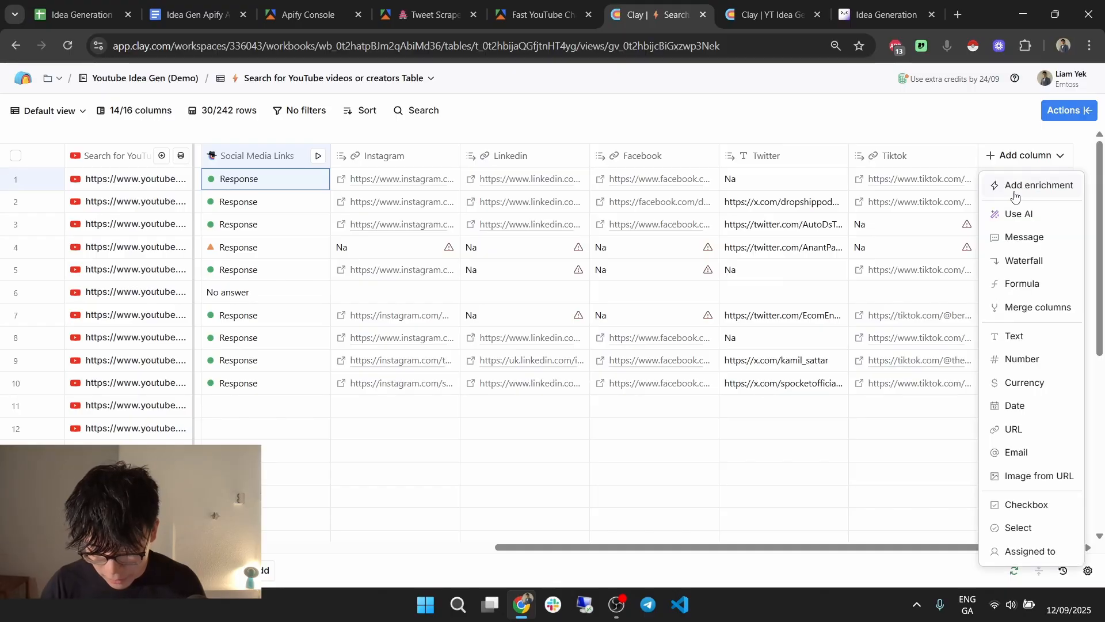
Add a Claygent enrichment column, found by searching 'clayg'.
{"action": "left_click", "coordinate": [1015, 186]}
{"action": "left_click", "coordinate": [903, 143]}
{"action": "type", "text": "cla"}
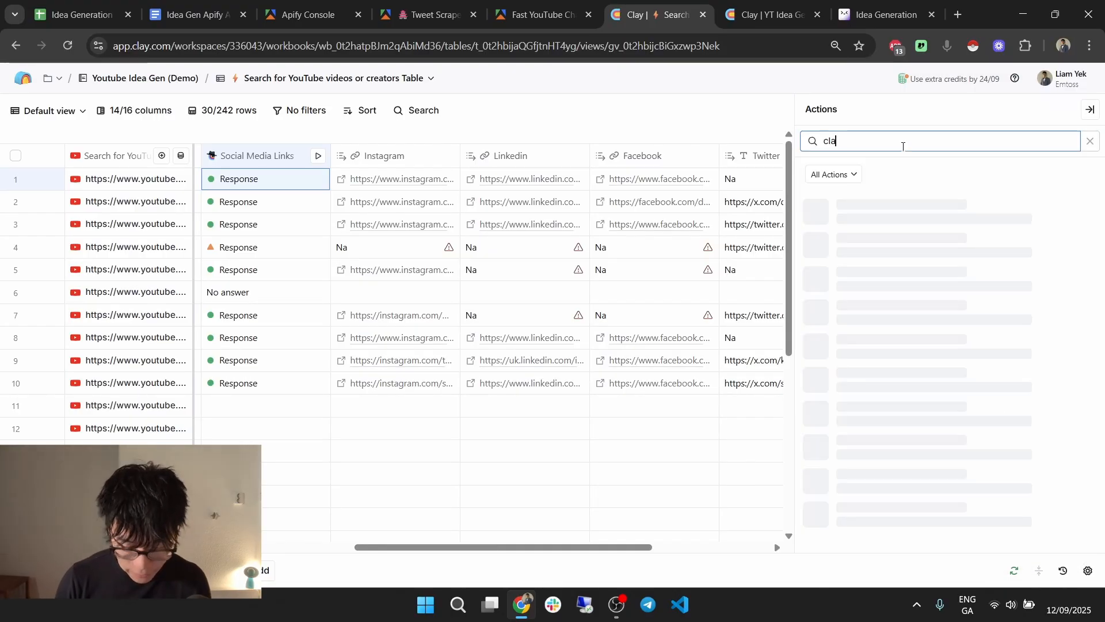
{"action": "type", "text": "yg"}
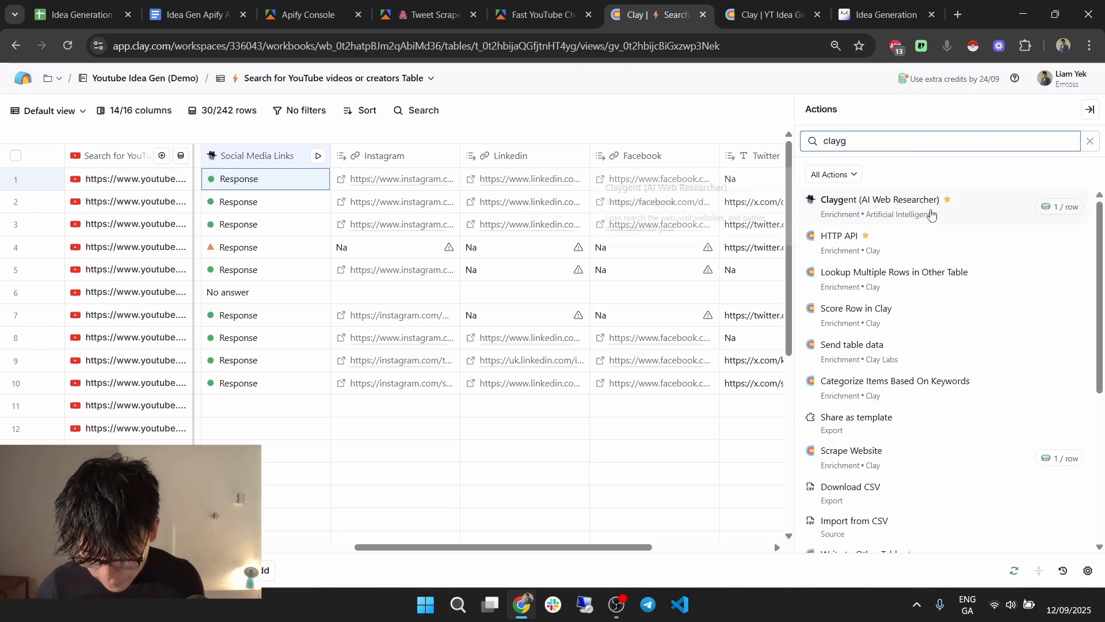
{"action": "left_click", "coordinate": [932, 213]}
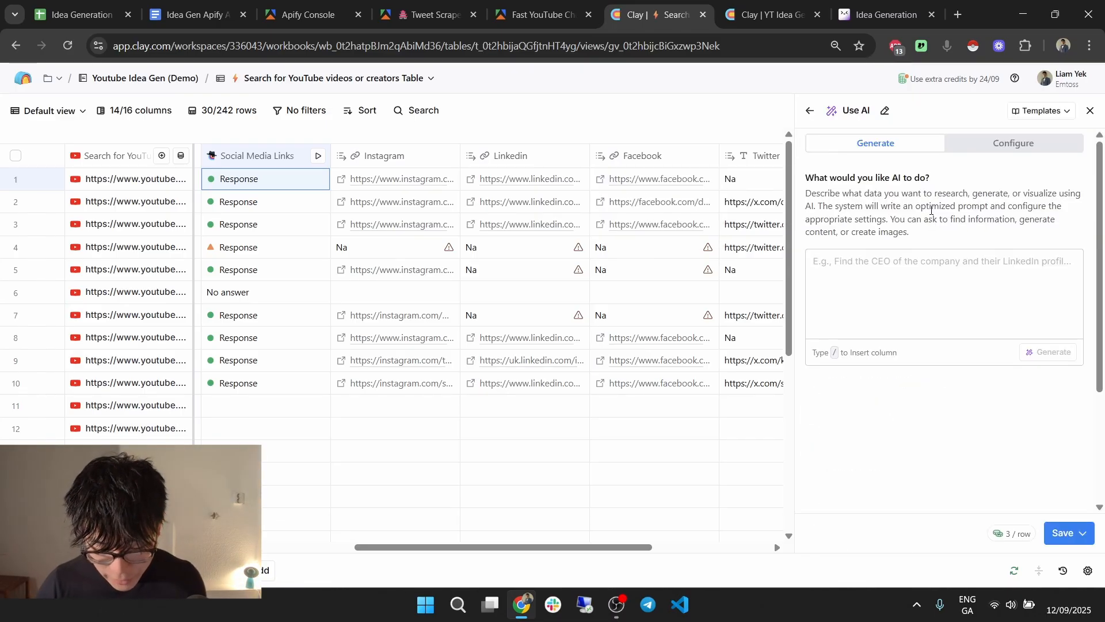
Set the Claygent model to GPT 4o Mini and paste the copied prompt.
{"action": "left_click", "coordinate": [1043, 148]}
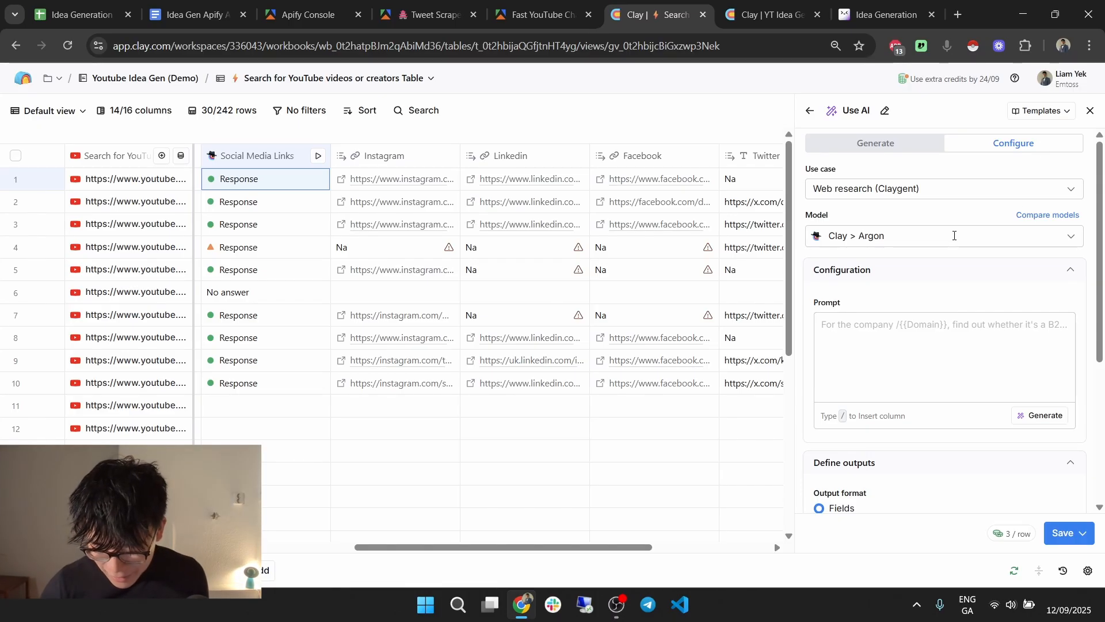
{"action": "left_click", "coordinate": [954, 236]}
{"action": "scroll", "coordinate": [887, 369], "scroll_direction": "down", "scroll_amount": 6}
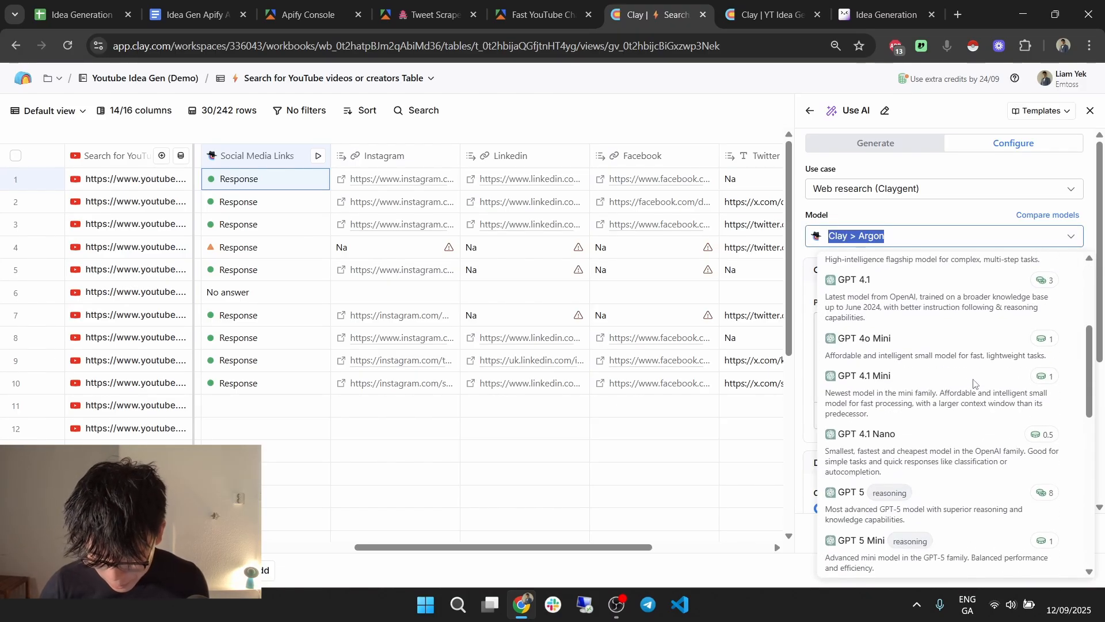
{"action": "left_click", "coordinate": [950, 354]}
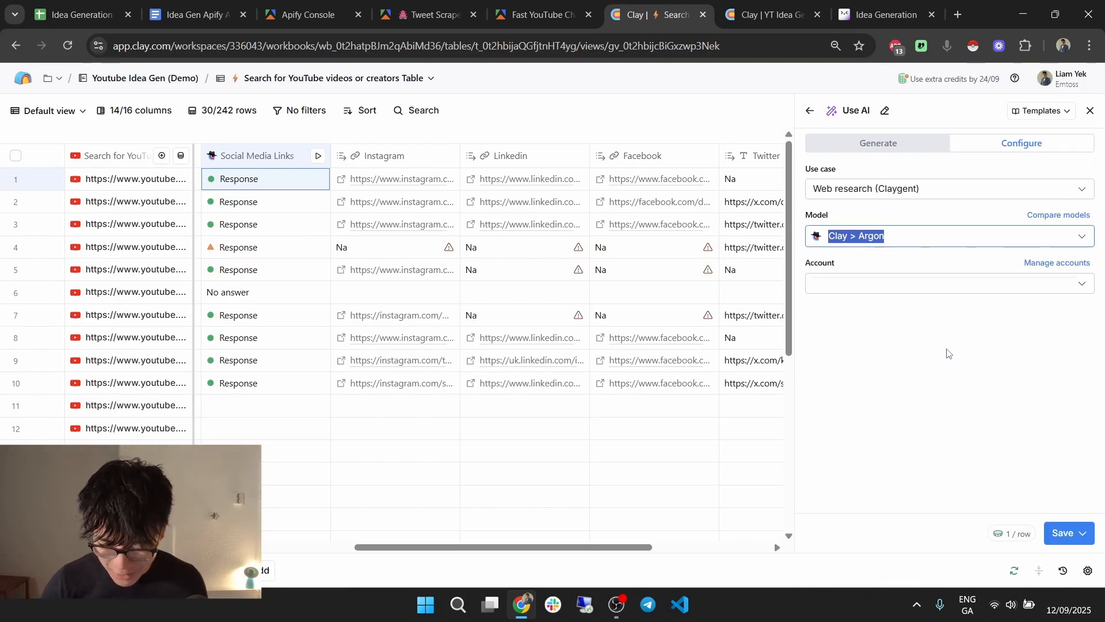
{"action": "left_click", "coordinate": [924, 377]}
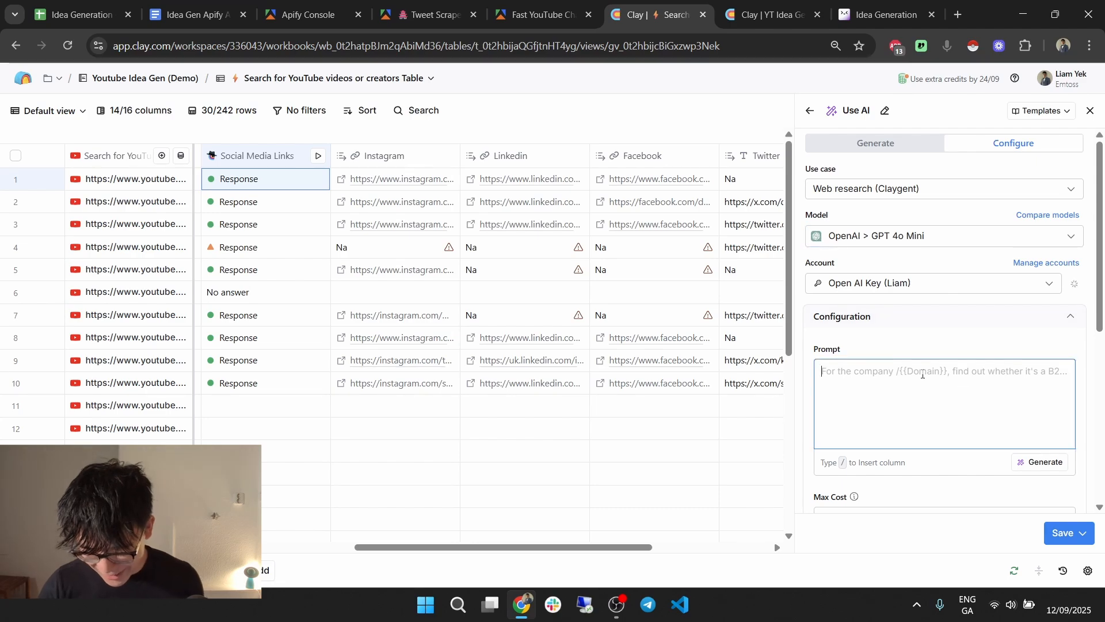
{"action": "key", "text": "ctrl+v"}
Re-link the prompt's Instagram and Linkedin lines to their table columns.
{"action": "left_click", "coordinate": [966, 252]}
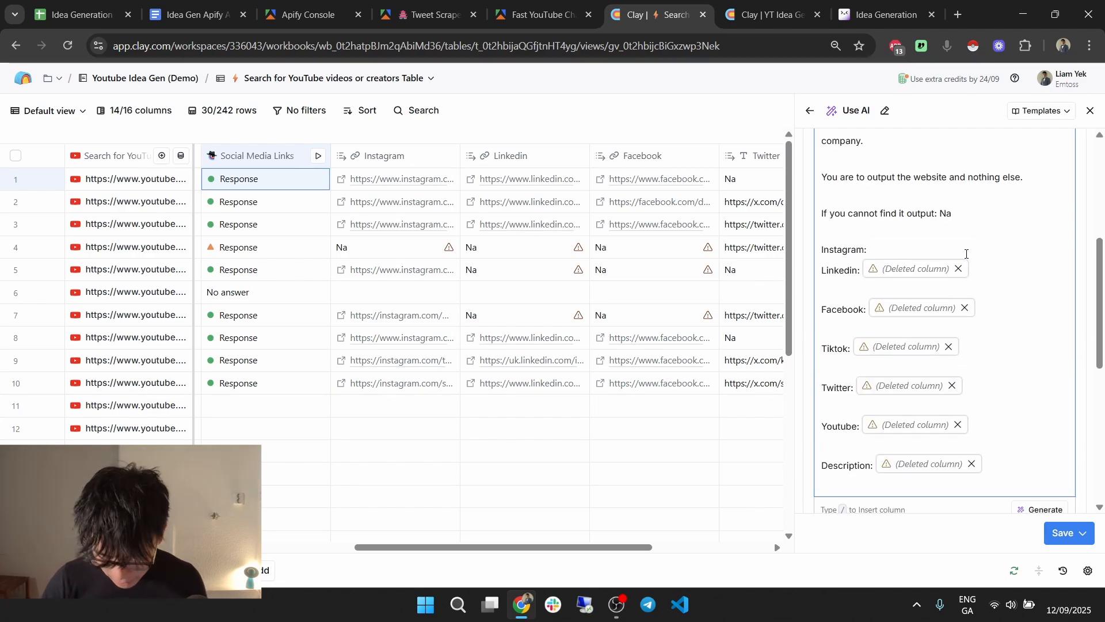
{"action": "key", "text": "BackSpace"}
{"action": "type", "text": "/ins"}
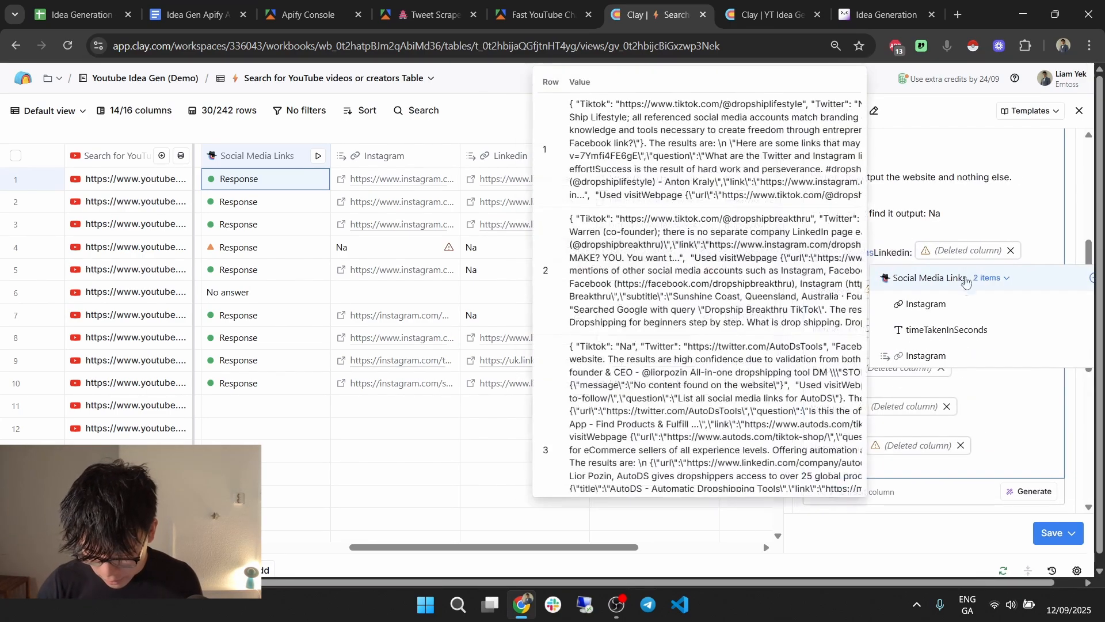
{"action": "left_click", "coordinate": [926, 304]}
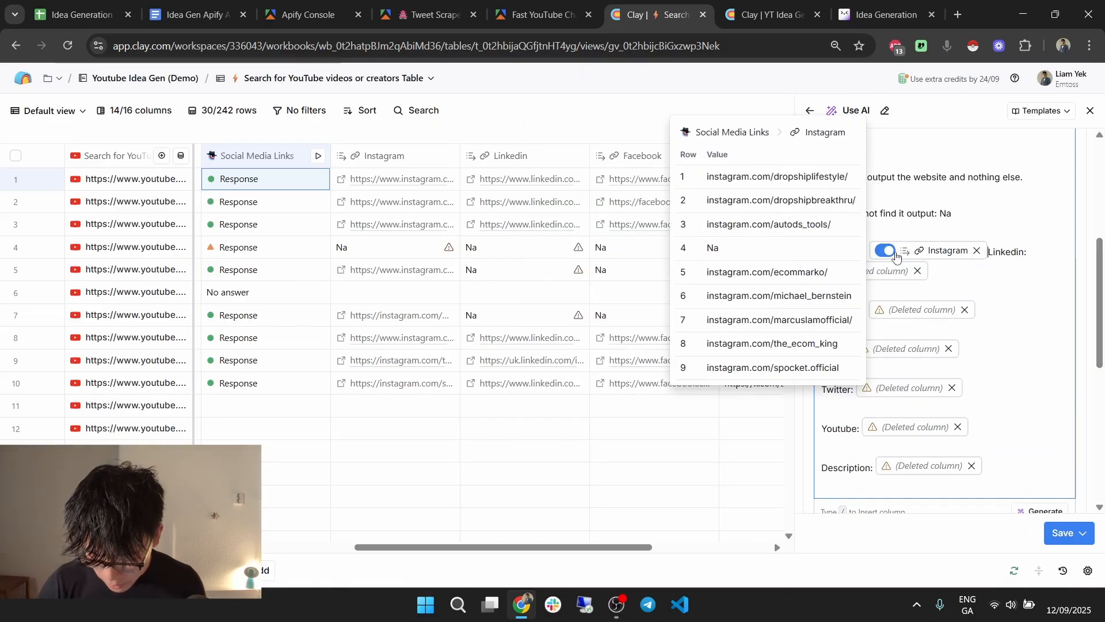
{"action": "left_click", "coordinate": [885, 250]}
{"action": "key", "text": "Return"}
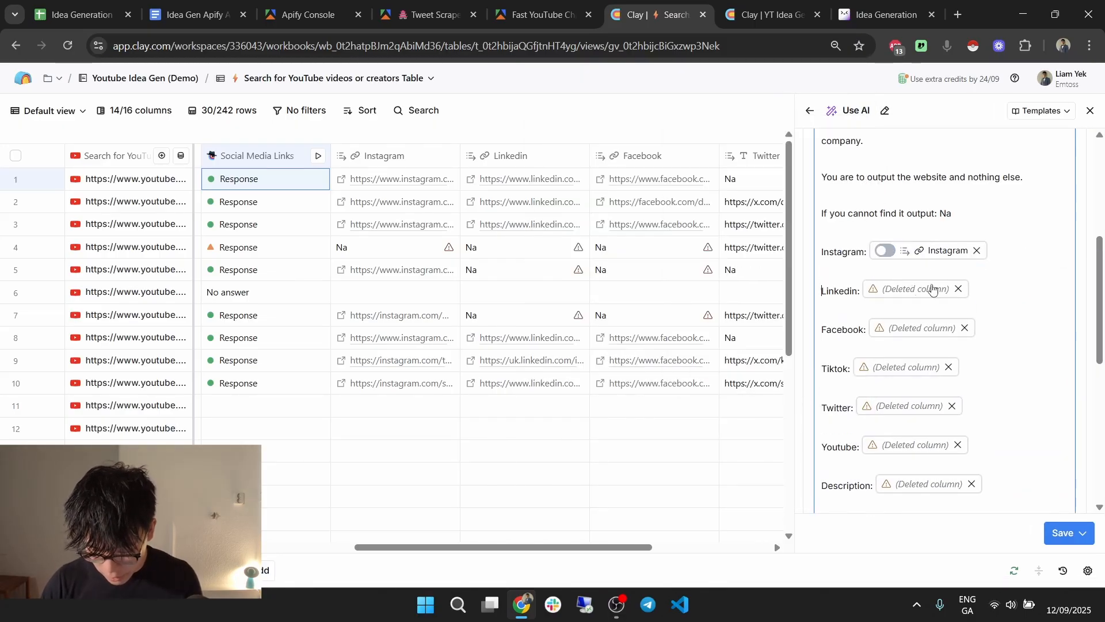
{"action": "left_click", "coordinate": [958, 289]}
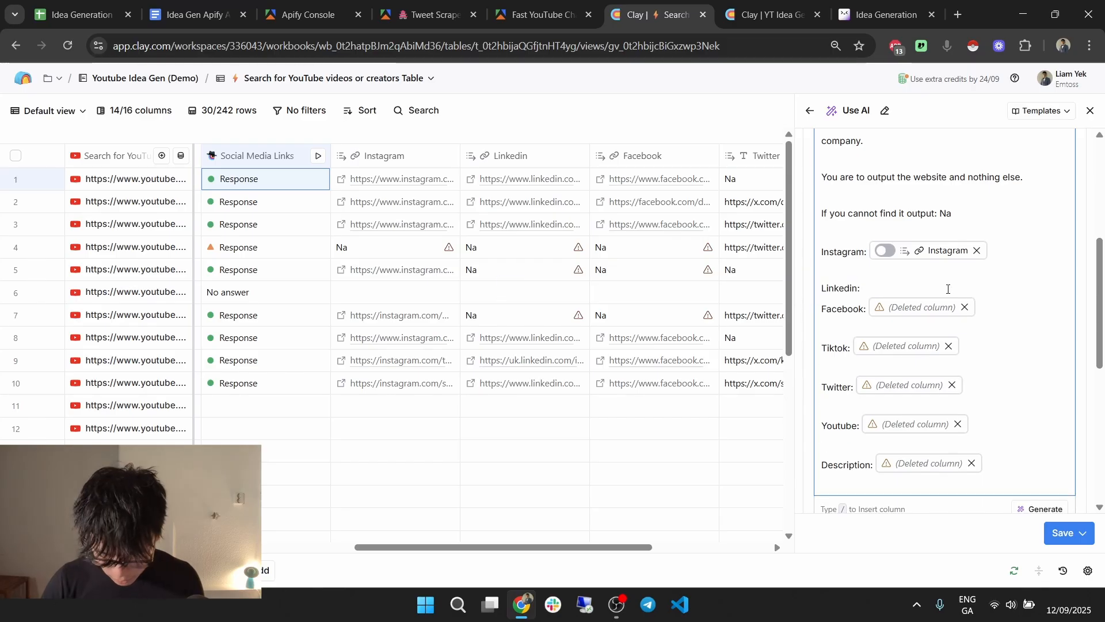
{"action": "type", "text": "/link"}
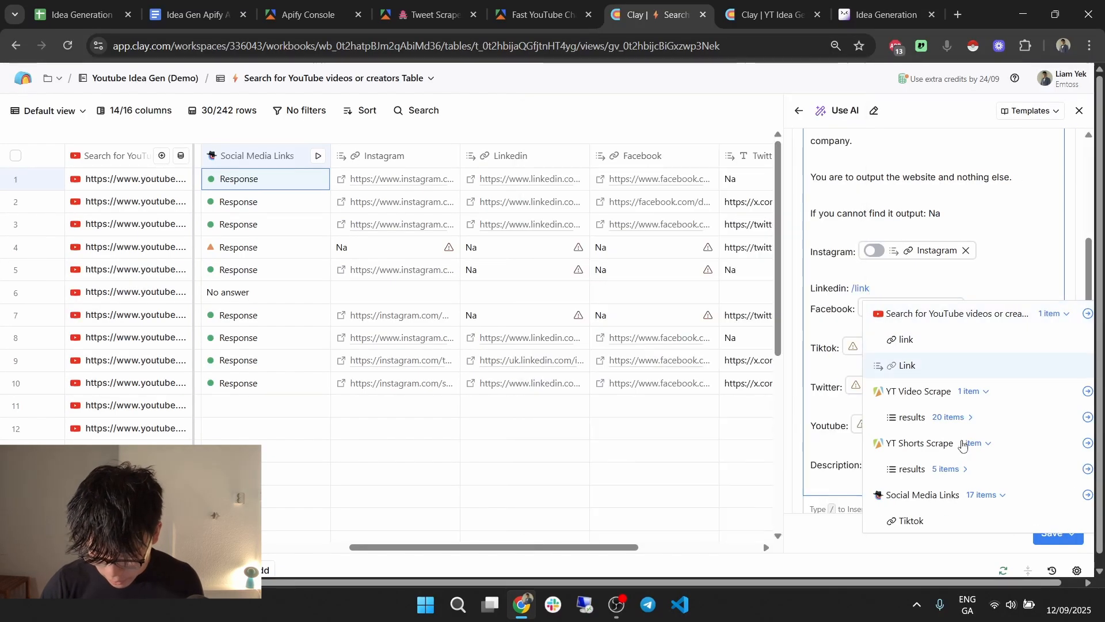
{"action": "scroll", "coordinate": [963, 445], "scroll_direction": "down", "scroll_amount": 2}
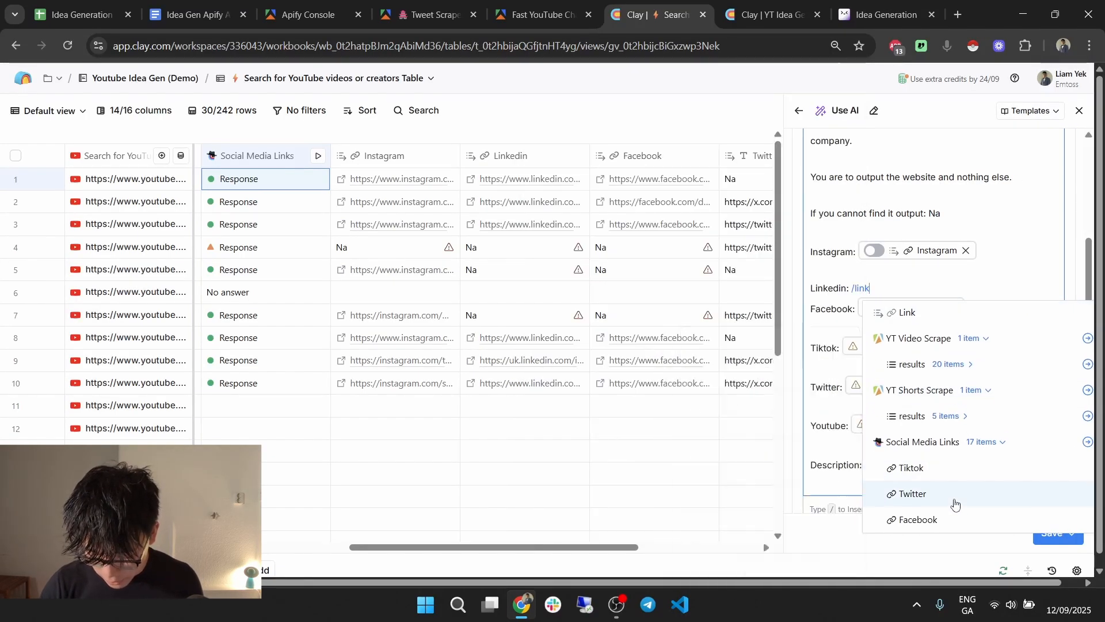
{"action": "scroll", "coordinate": [954, 502], "scroll_direction": "down", "scroll_amount": 2}
{"action": "left_click", "coordinate": [954, 496]}
{"action": "left_click", "coordinate": [881, 289]}
Remove the broken Facebook, Tiktok, Twitter, Youtube and Description column references.
{"action": "left_click", "coordinate": [965, 328]}
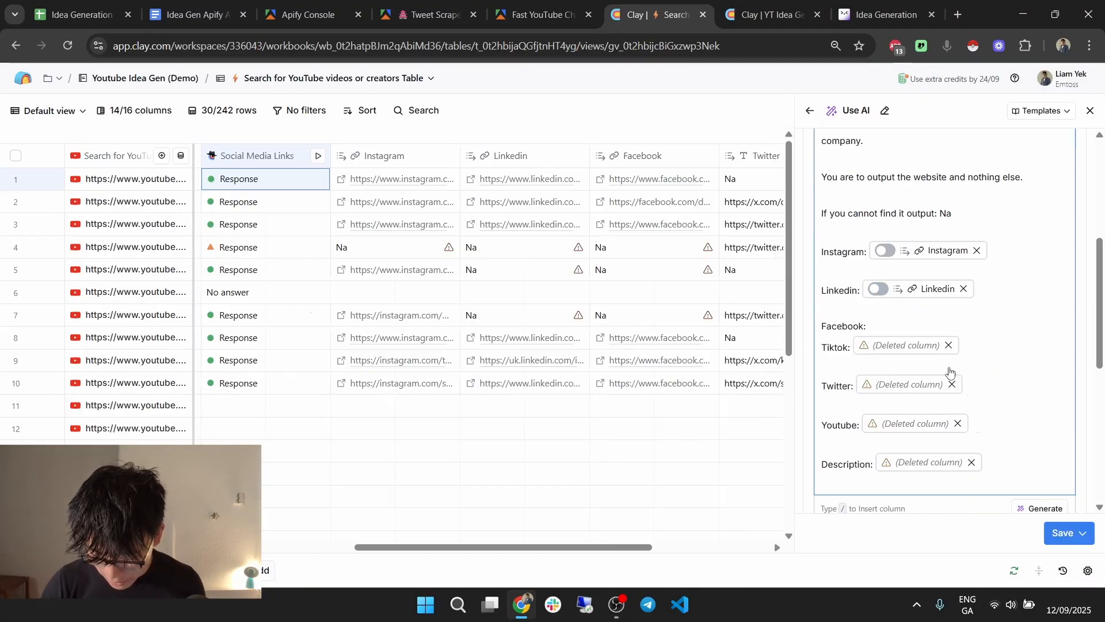
{"action": "left_click", "coordinate": [949, 345]}
{"action": "left_click", "coordinate": [954, 364]}
{"action": "left_click", "coordinate": [958, 383]}
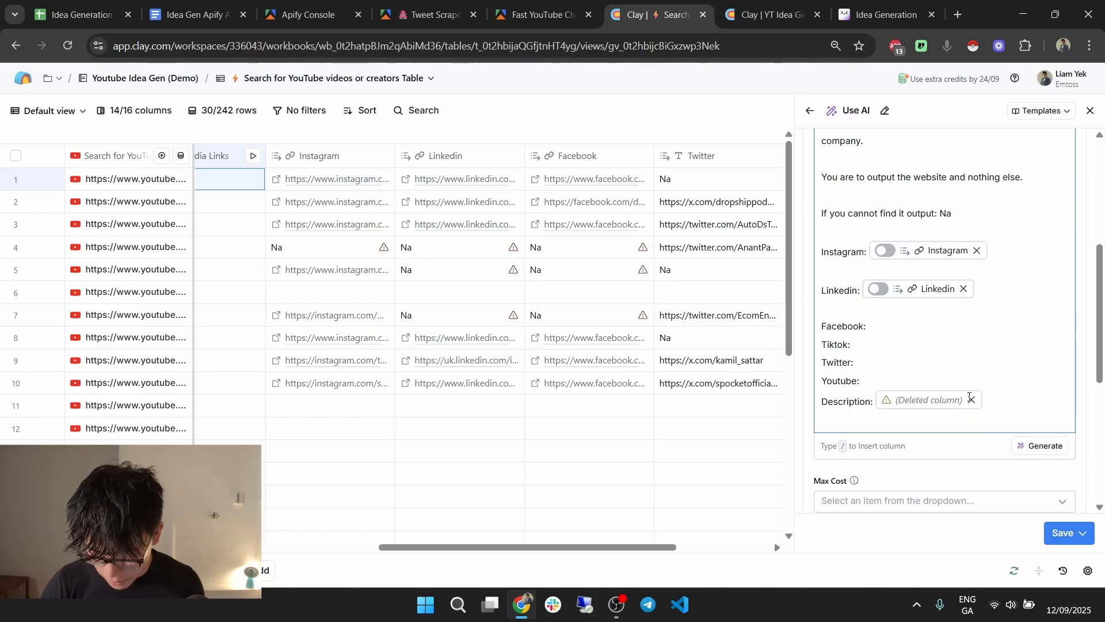
{"action": "left_click", "coordinate": [969, 399]}
Insert the Facebook, Tiktok, Twitter and YouTube channel link columns after their labels.
{"action": "left_click", "coordinate": [910, 328]}
{"action": "type", "text": "/face"}
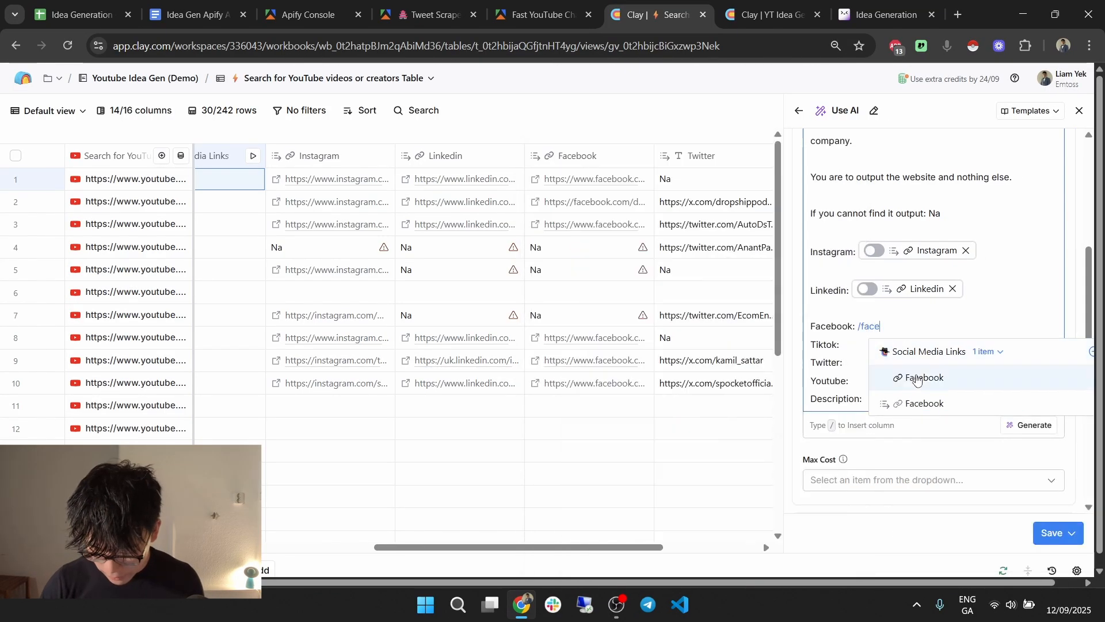
{"action": "key", "text": "Return"}
{"action": "left_click", "coordinate": [866, 356]}
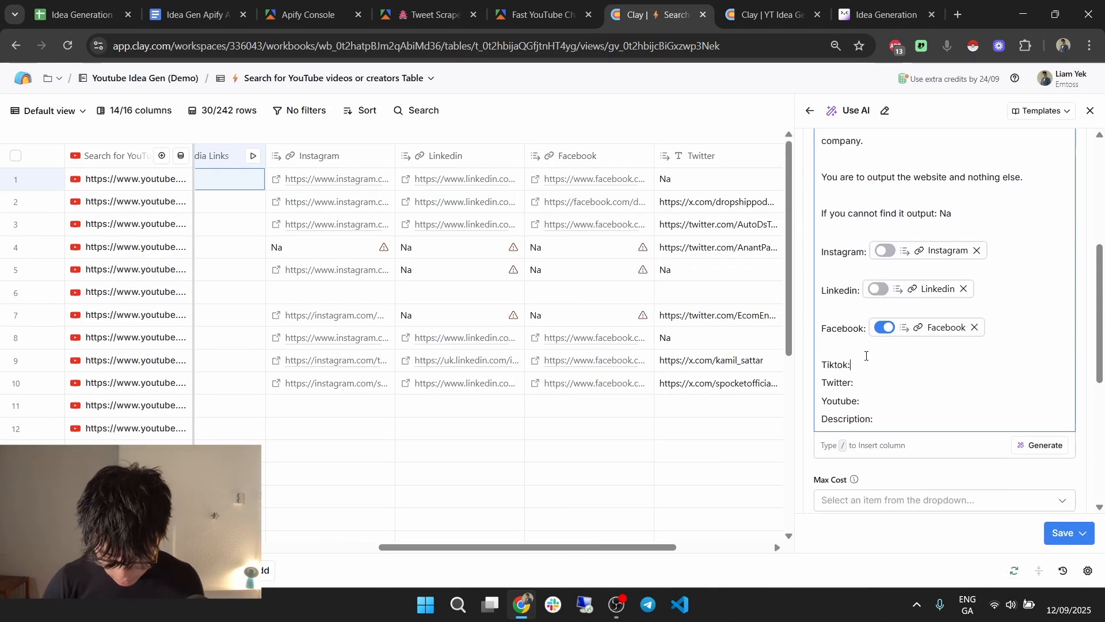
{"action": "type", "text": "/t"}
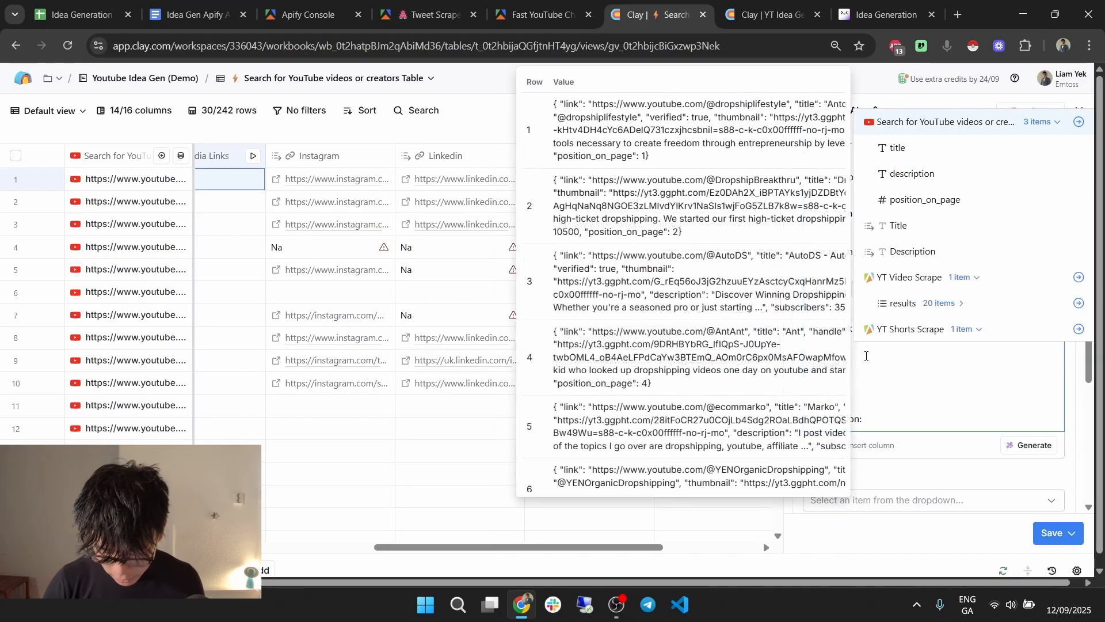
{"action": "type", "text": "ik"}
{"action": "left_click", "coordinate": [935, 444]}
{"action": "key", "text": "Return"}
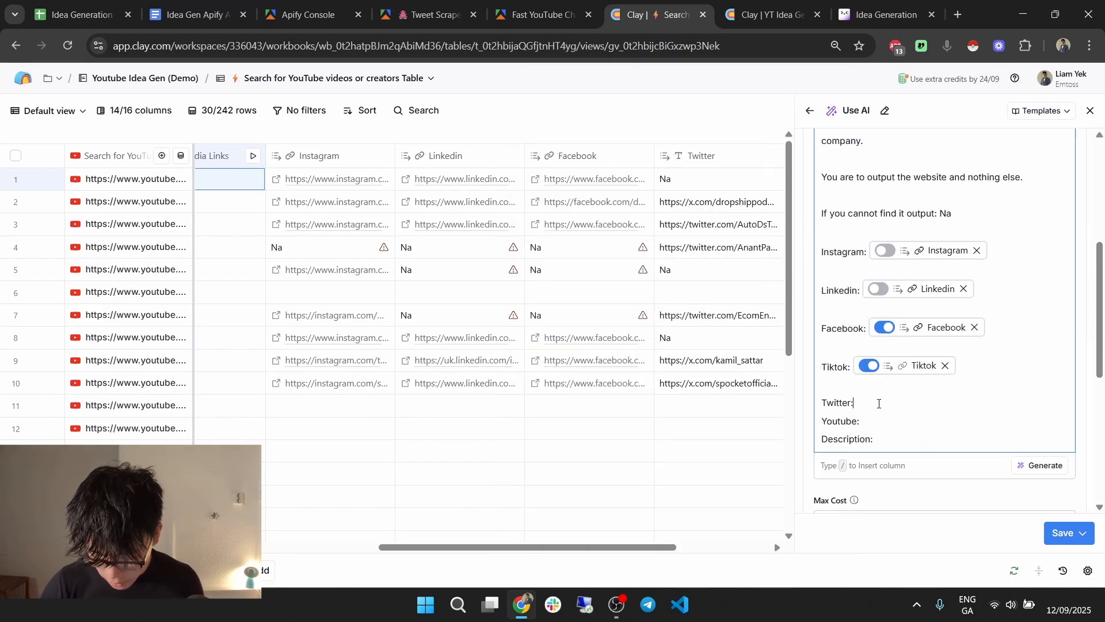
{"action": "type", "text": "/tw"}
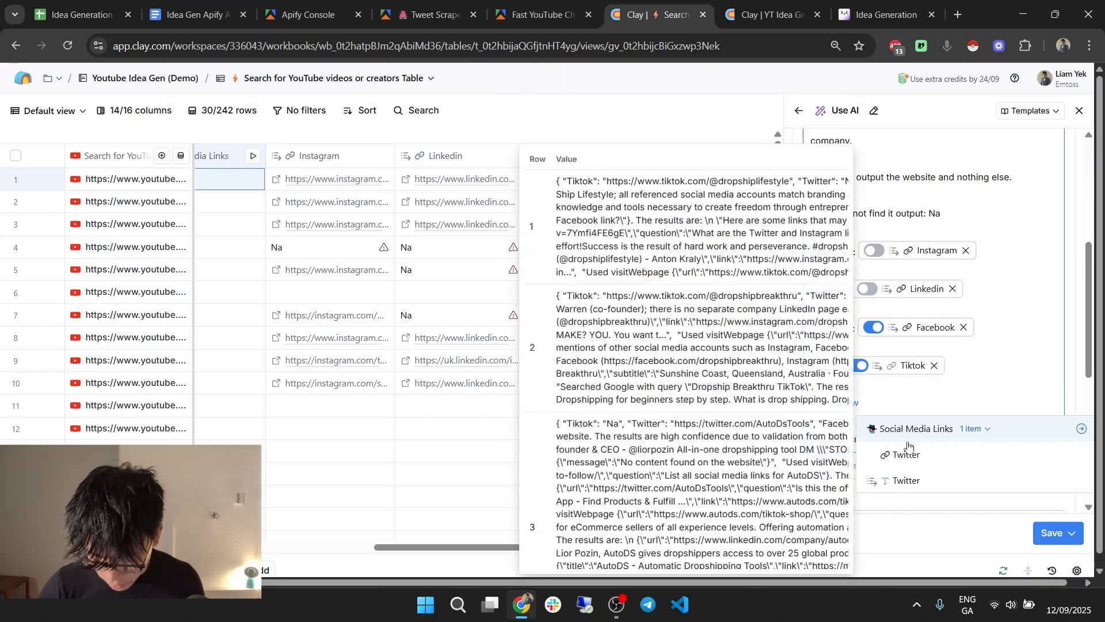
{"action": "left_click", "coordinate": [908, 452]}
{"action": "key", "text": "Return"}
{"action": "type", "text": "/you"}
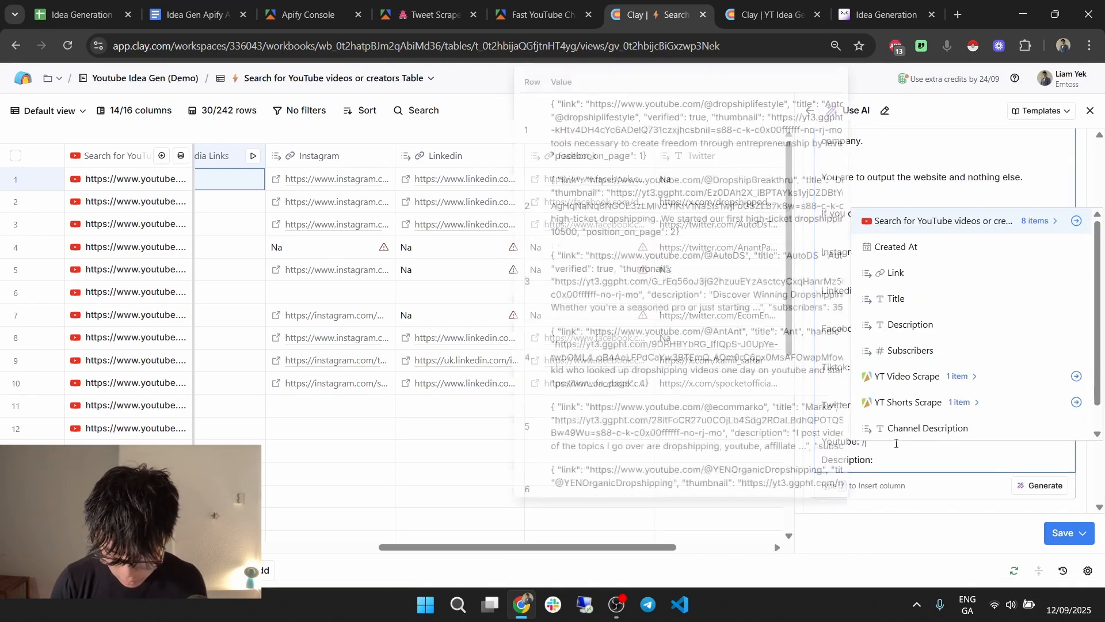
{"action": "mouse_move", "coordinate": [939, 211]}
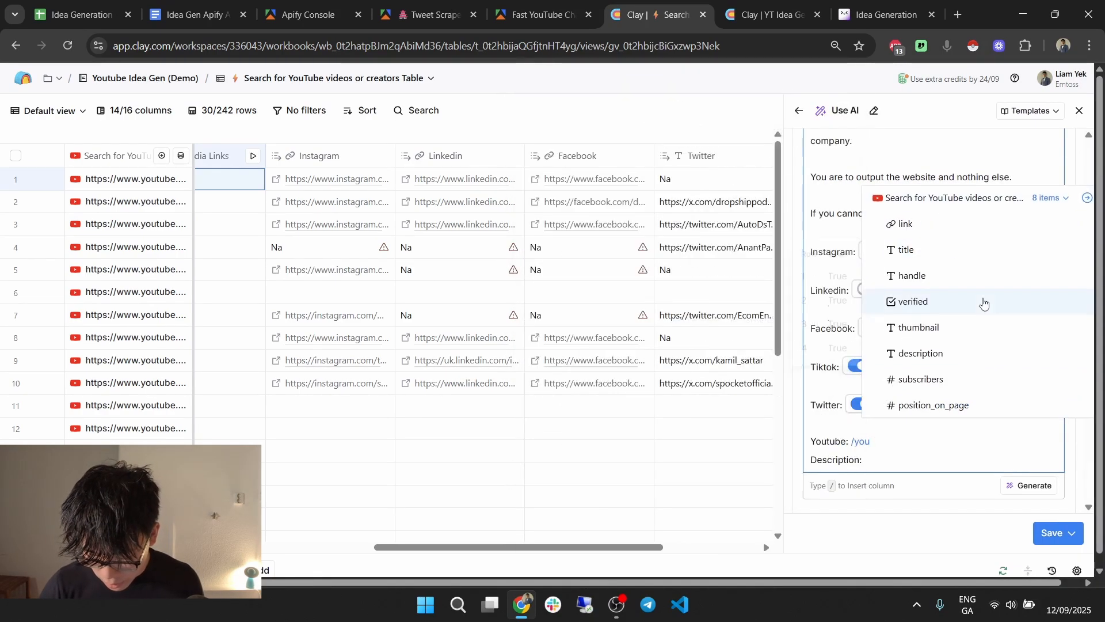
{"action": "left_click", "coordinate": [938, 224]}
{"action": "key", "text": "Return"}
Add a Description line with Channel Description and channelDescriptionLinks from the scrape results.
{"action": "type", "text": "Description: /chan"}
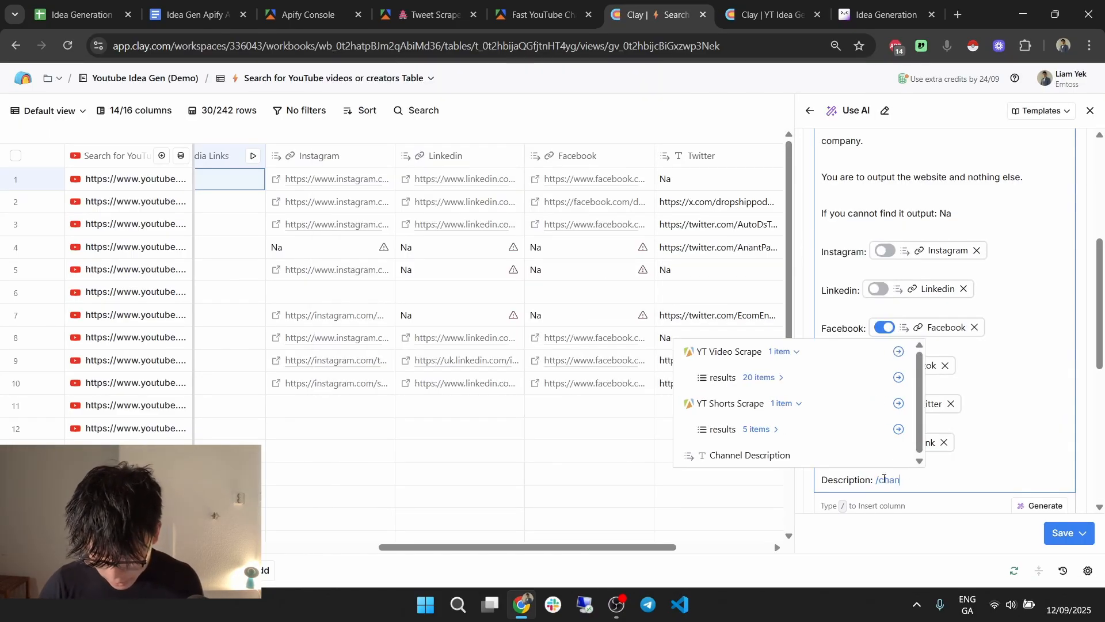
{"action": "left_click", "coordinate": [750, 455]}
{"action": "key", "text": "Return"}
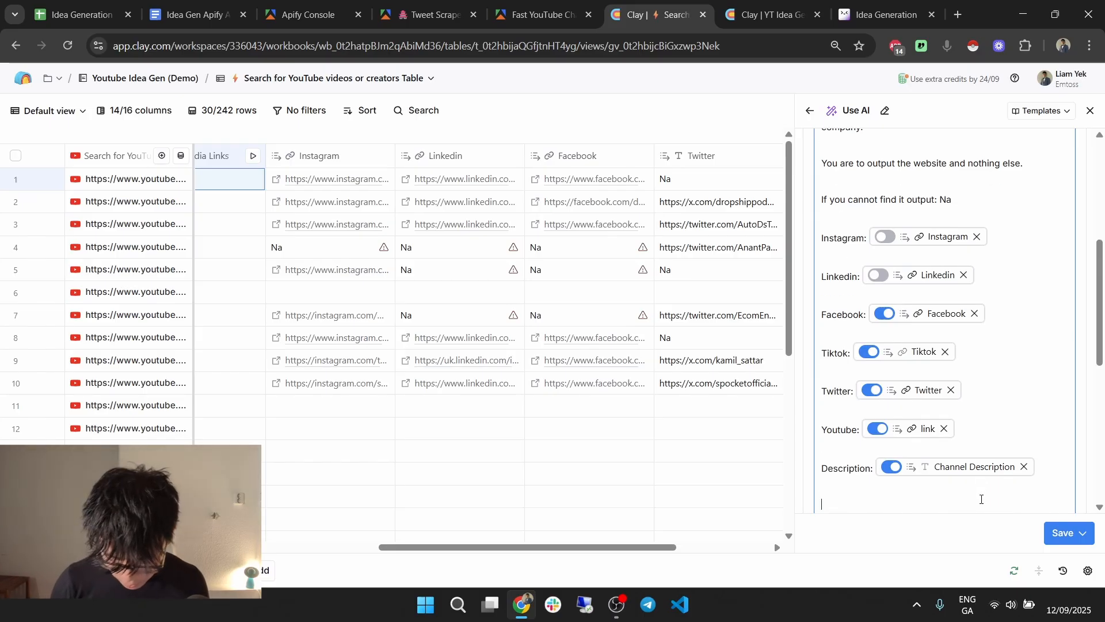
{"action": "type", "text": "/chann"}
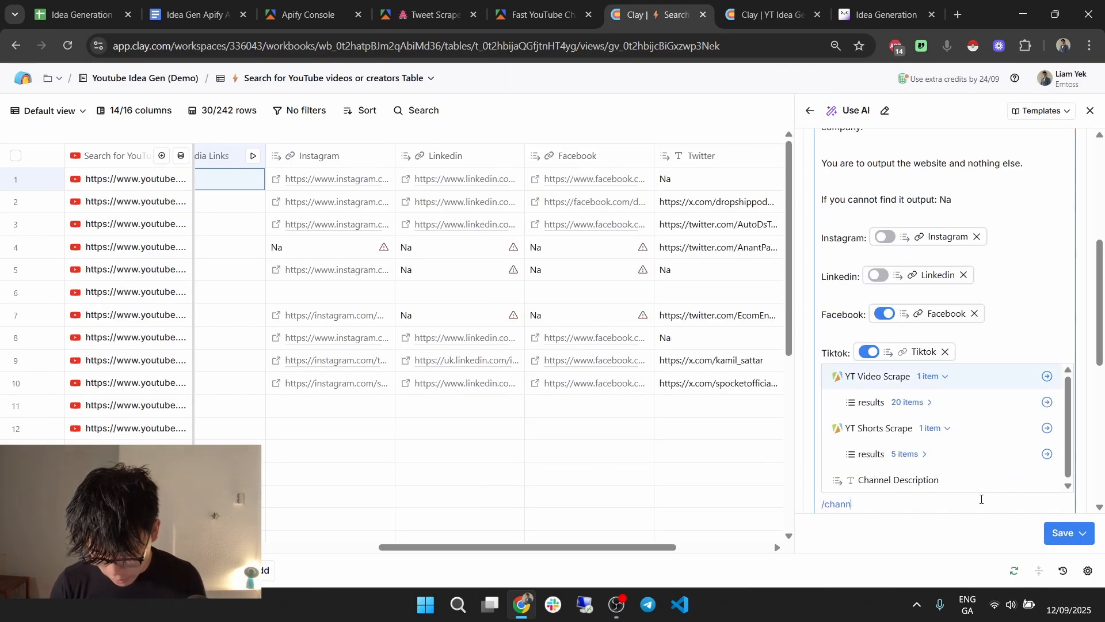
{"action": "left_click", "coordinate": [893, 401]}
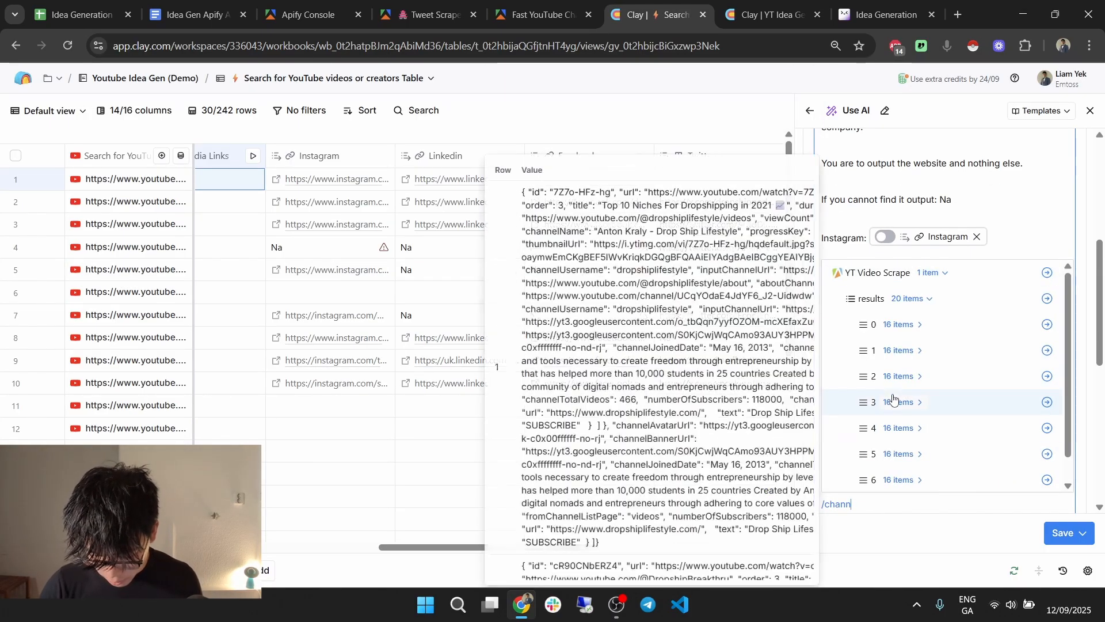
{"action": "left_click", "coordinate": [901, 324]}
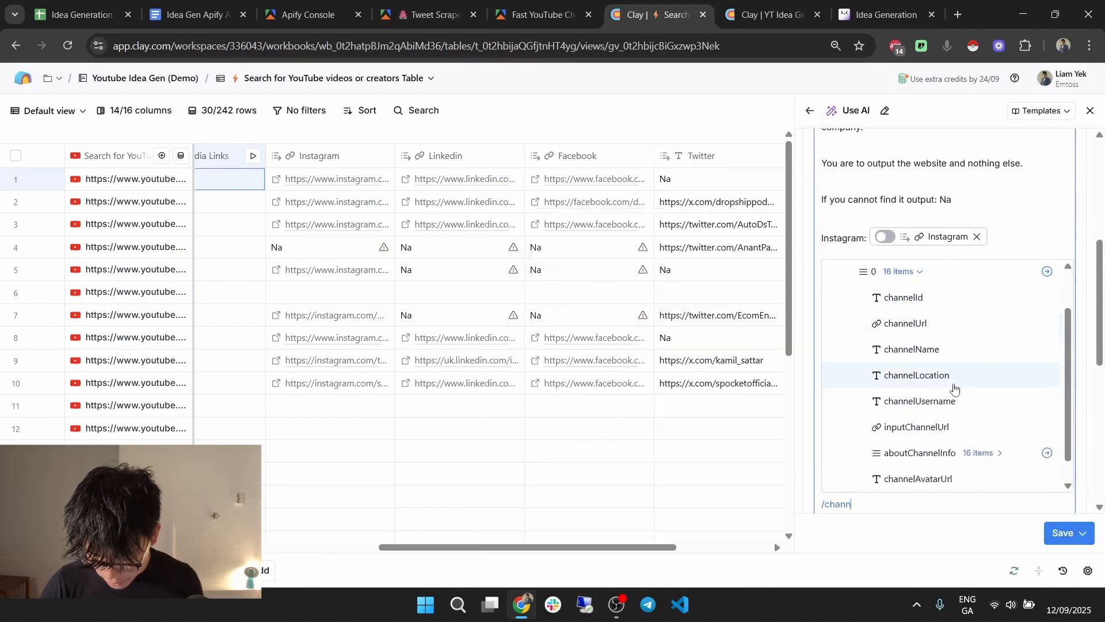
{"action": "left_click", "coordinate": [978, 453]}
{"action": "scroll", "coordinate": [977, 443], "scroll_direction": "down", "scroll_amount": 2}
{"action": "scroll", "coordinate": [976, 441], "scroll_direction": "down", "scroll_amount": 4}
{"action": "scroll", "coordinate": [976, 413], "scroll_direction": "down", "scroll_amount": 2}
{"action": "left_click", "coordinate": [1013, 424]}
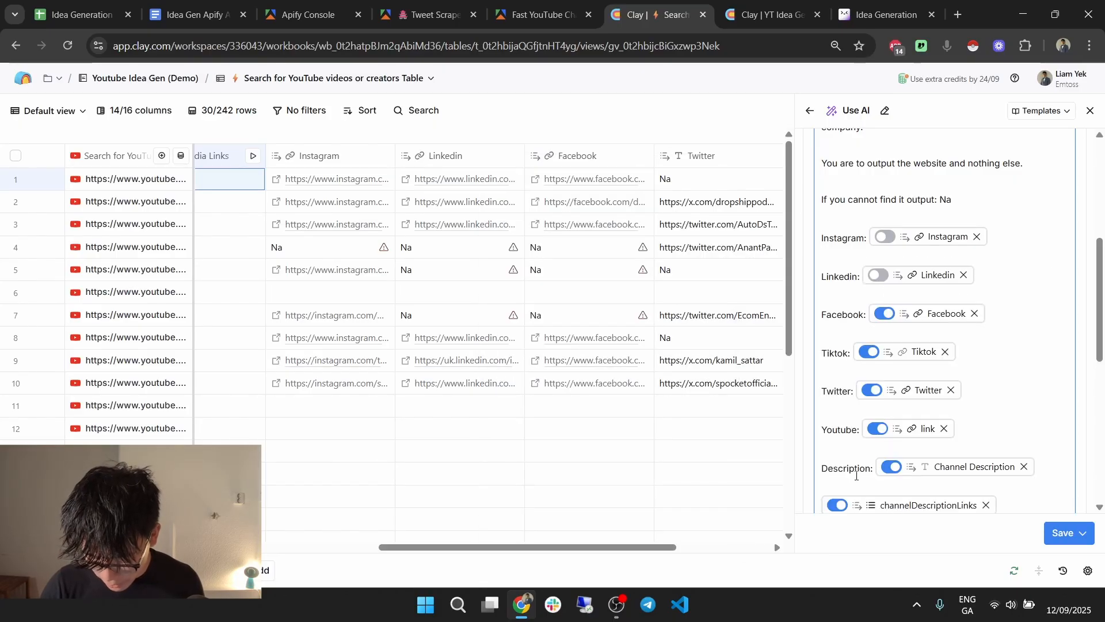
Turn off the token options on the inserted references, then save and run on 10 rows.
{"action": "scroll", "coordinate": [858, 475], "scroll_direction": "down", "scroll_amount": 4}
{"action": "left_click", "coordinate": [838, 289]}
{"action": "left_click", "coordinate": [879, 213]}
{"action": "scroll", "coordinate": [871, 333], "scroll_direction": "up", "scroll_amount": 3}
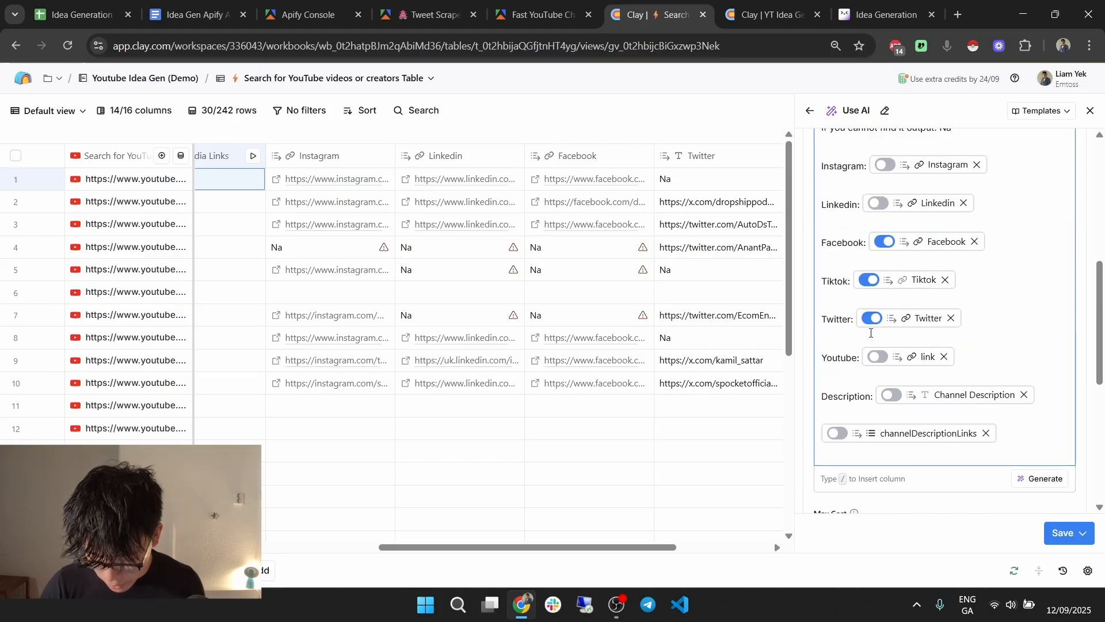
{"action": "left_click", "coordinate": [873, 319]}
{"action": "left_click", "coordinate": [887, 243]}
{"action": "scroll", "coordinate": [1004, 303], "scroll_direction": "up", "scroll_amount": 3}
{"action": "scroll", "coordinate": [1004, 302], "scroll_direction": "down", "scroll_amount": 9}
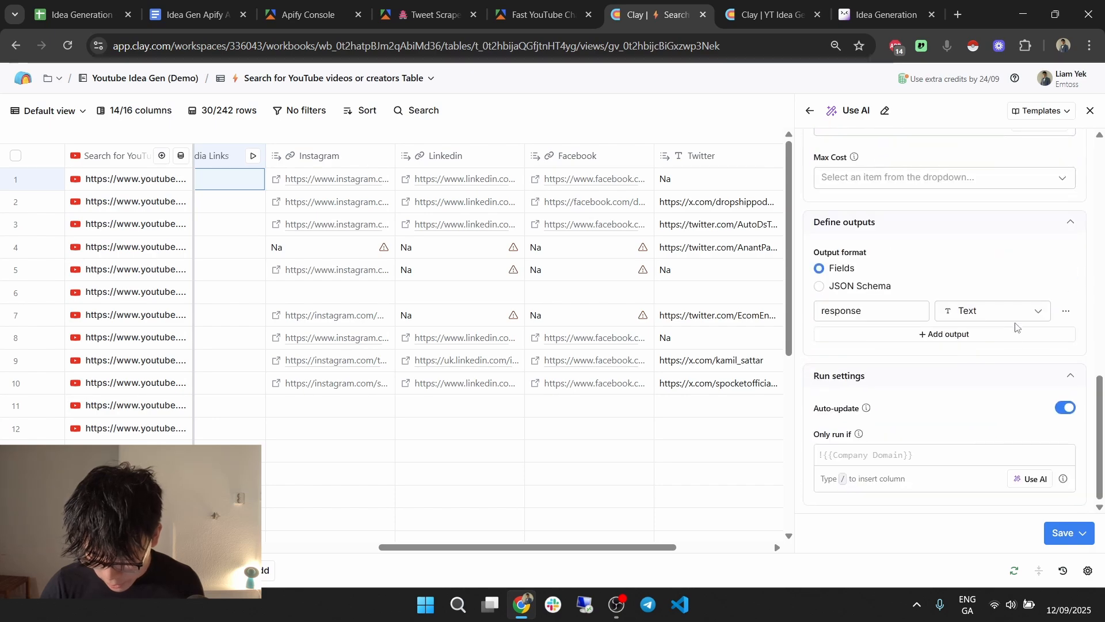
{"action": "left_click", "coordinate": [1085, 536]}
{"action": "left_click", "coordinate": [1014, 452]}
Turn row 3's Company Website Response into a new column named 'Website'.
{"action": "scroll", "coordinate": [995, 329], "scroll_direction": "up", "scroll_amount": 15}
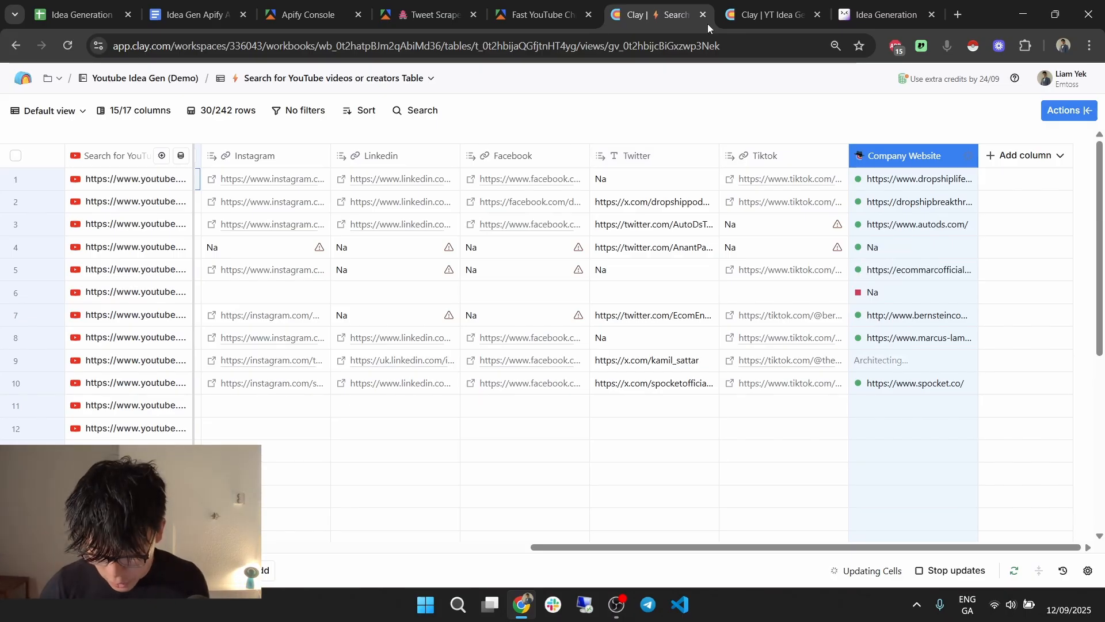
{"action": "left_click", "coordinate": [910, 229]}
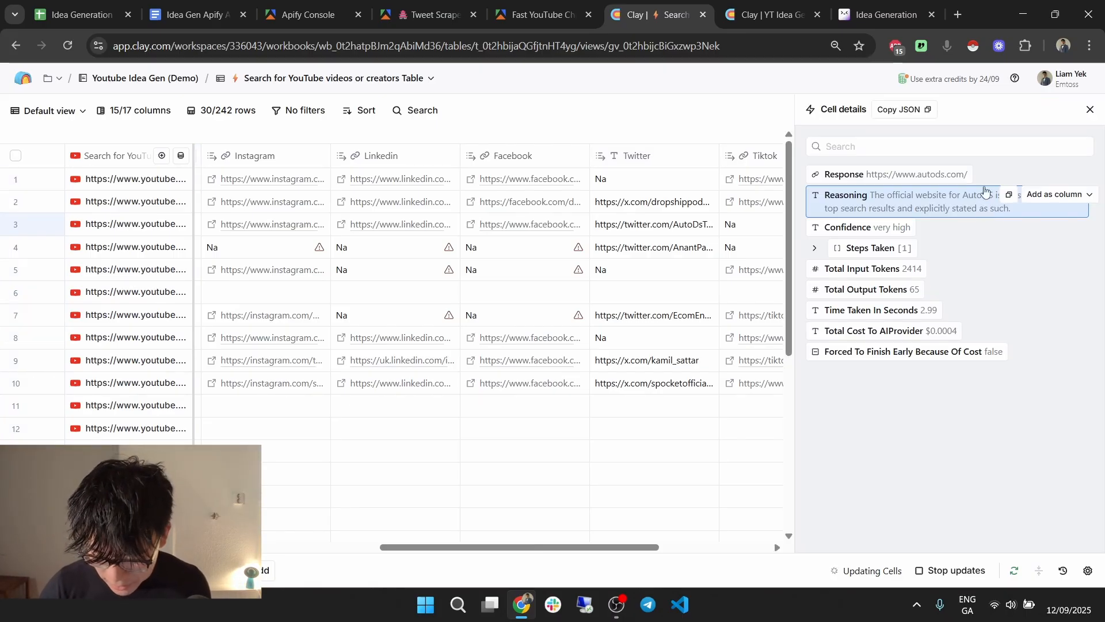
{"action": "left_click", "coordinate": [1058, 174]}
{"action": "type", "text": "Website"}
{"action": "left_click", "coordinate": [1058, 218]}
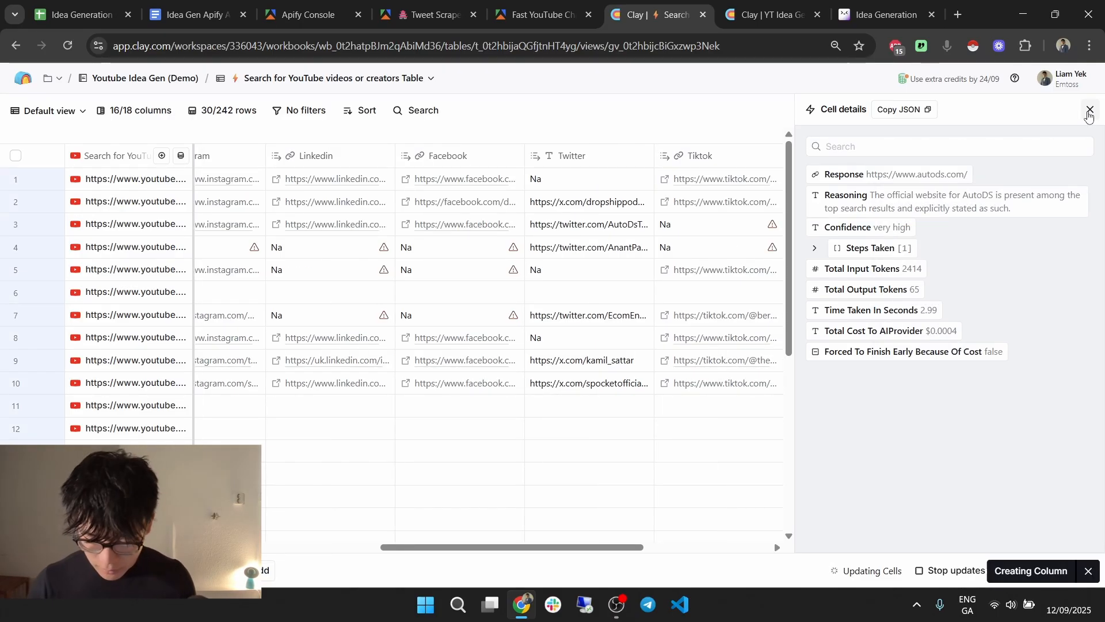
{"action": "left_click", "coordinate": [1089, 111]}
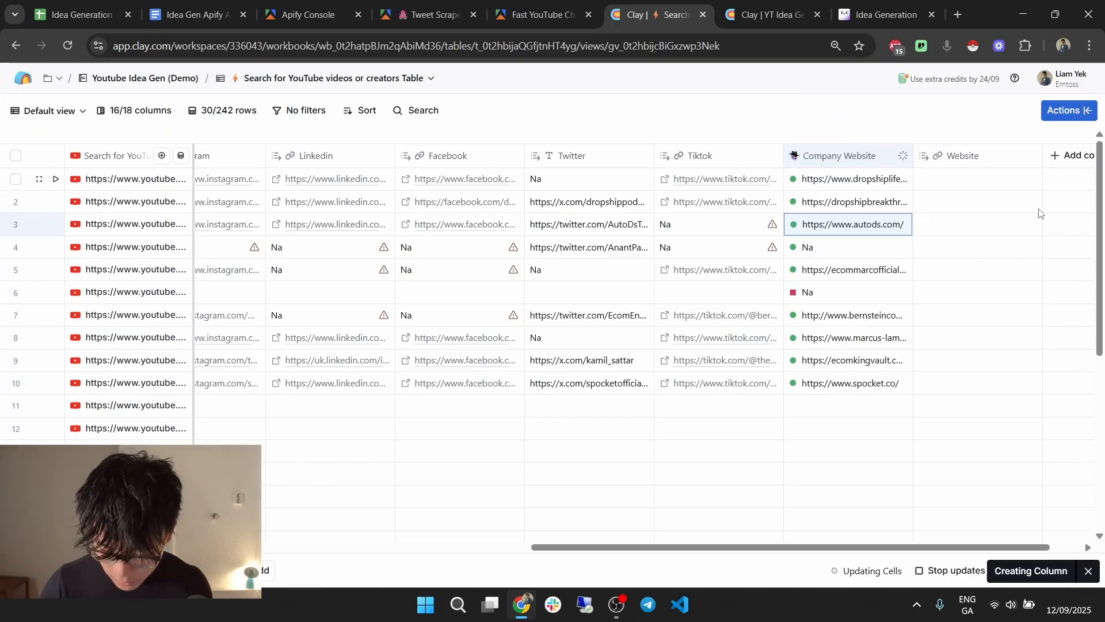
Insert a Run Apify Actor enrichment column right of Twitter.
{"action": "left_click", "coordinate": [607, 166]}
{"action": "mouse_move", "coordinate": [639, 254]}
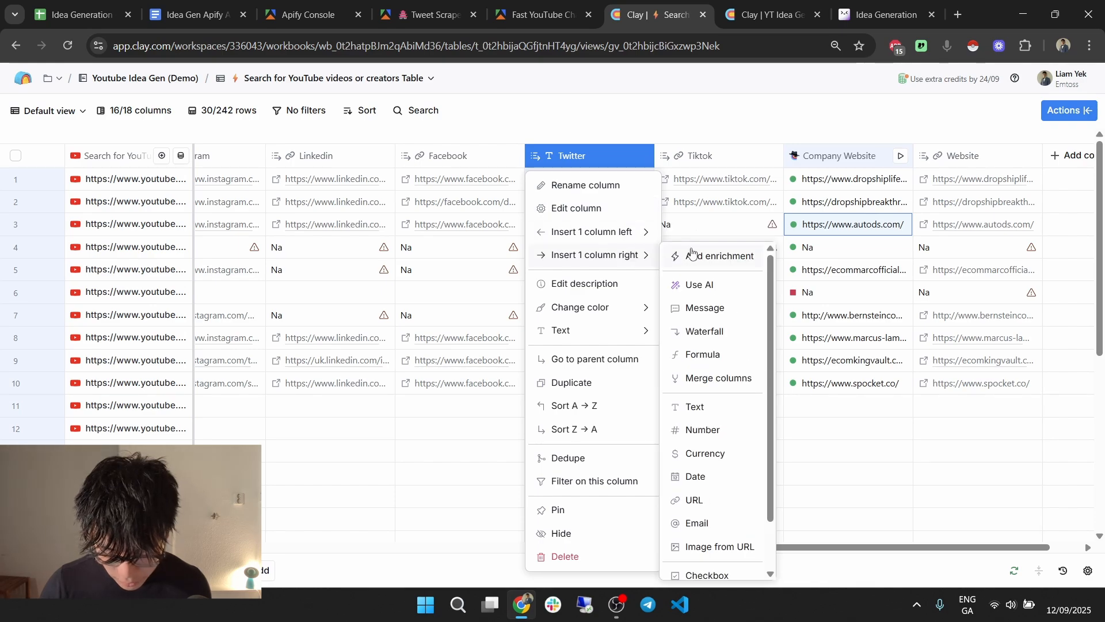
{"action": "left_click", "coordinate": [715, 262]}
{"action": "type", "text": "apify"}
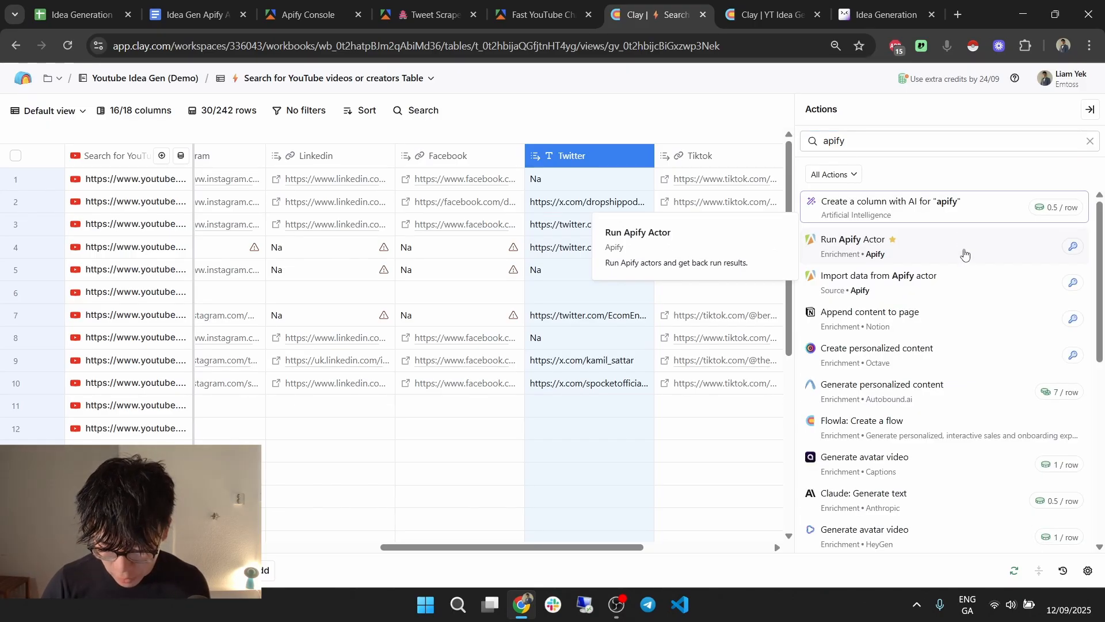
{"action": "left_click", "coordinate": [965, 255]}
Search the Apify actors for 'tweet' and choose tweet-scraper.
{"action": "scroll", "coordinate": [967, 261], "scroll_direction": "down", "scroll_amount": 3}
{"action": "scroll", "coordinate": [967, 260], "scroll_direction": "down", "scroll_amount": 2}
{"action": "left_click", "coordinate": [925, 233]}
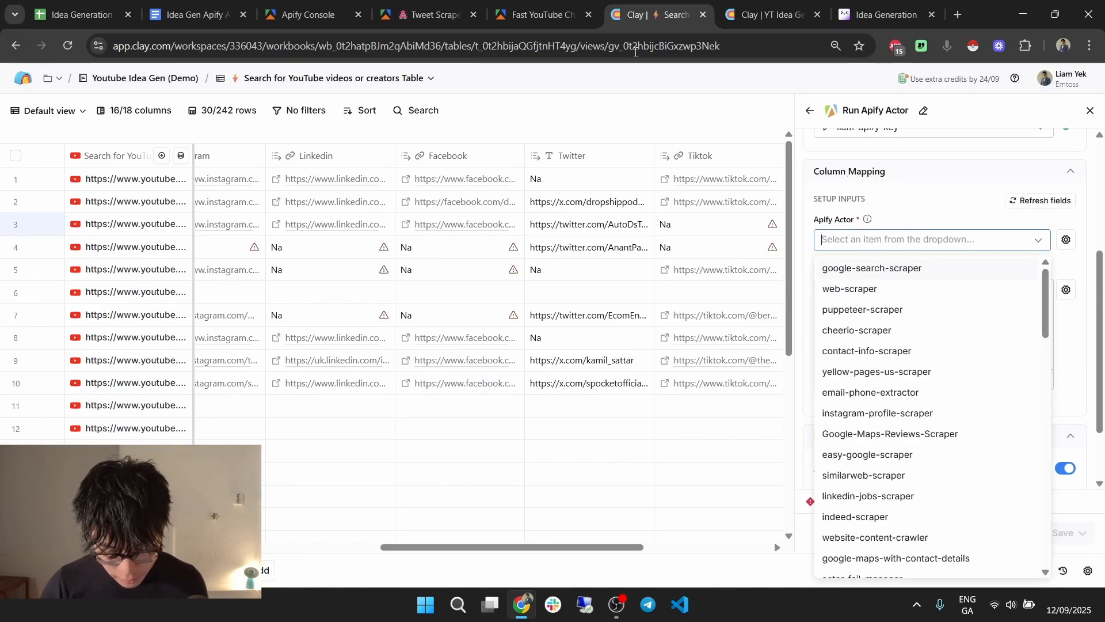
{"action": "left_click", "coordinate": [750, 23]}
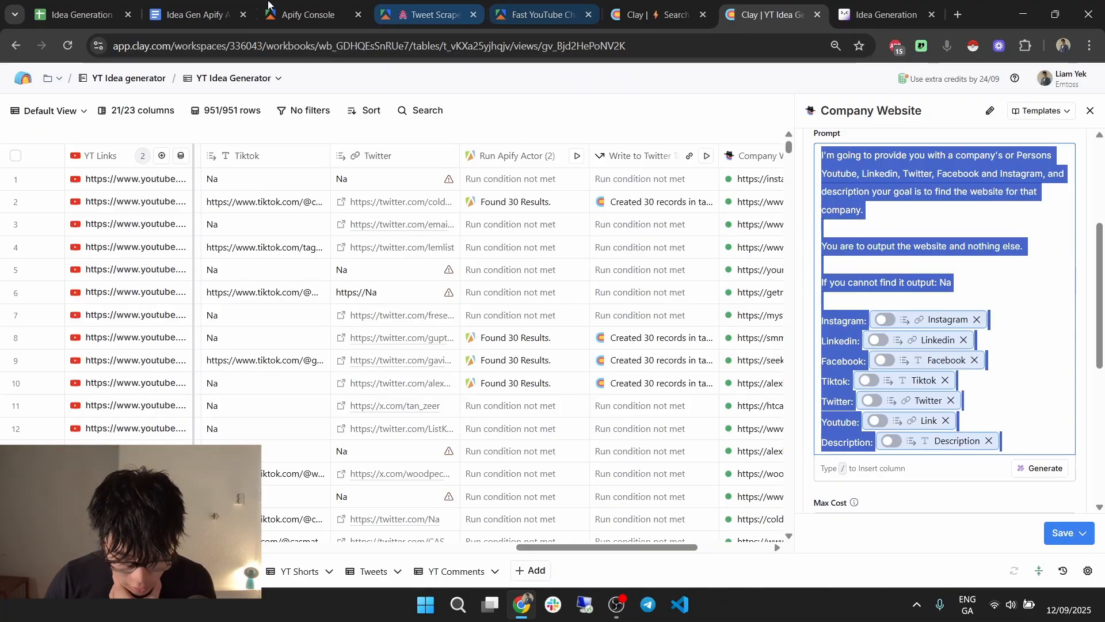
{"action": "left_click", "coordinate": [420, 3]}
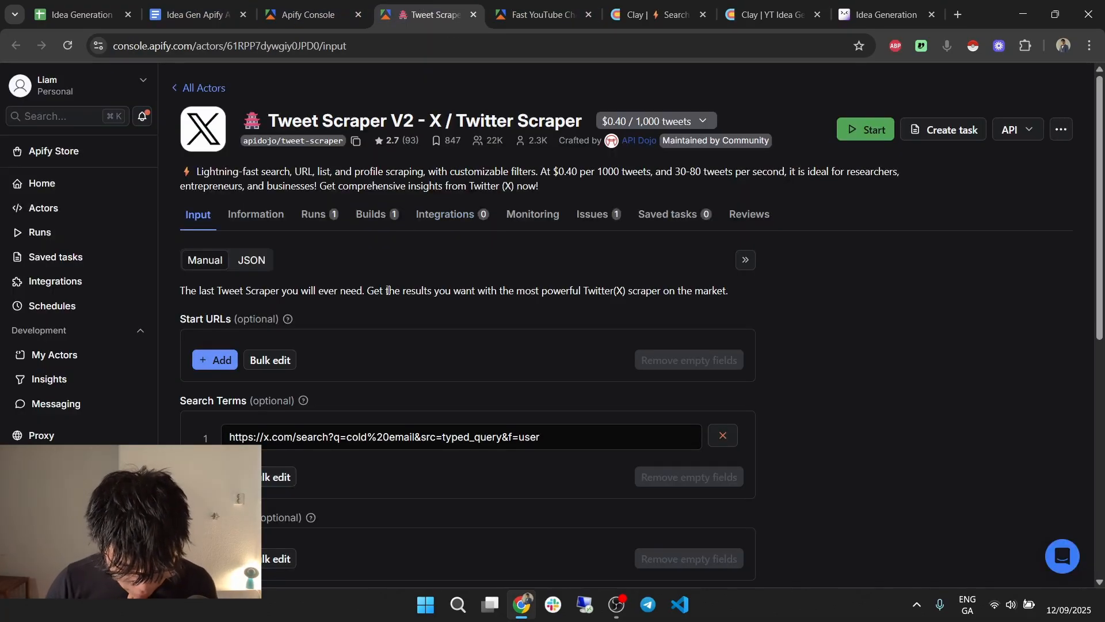
{"action": "left_click", "coordinate": [611, 19]}
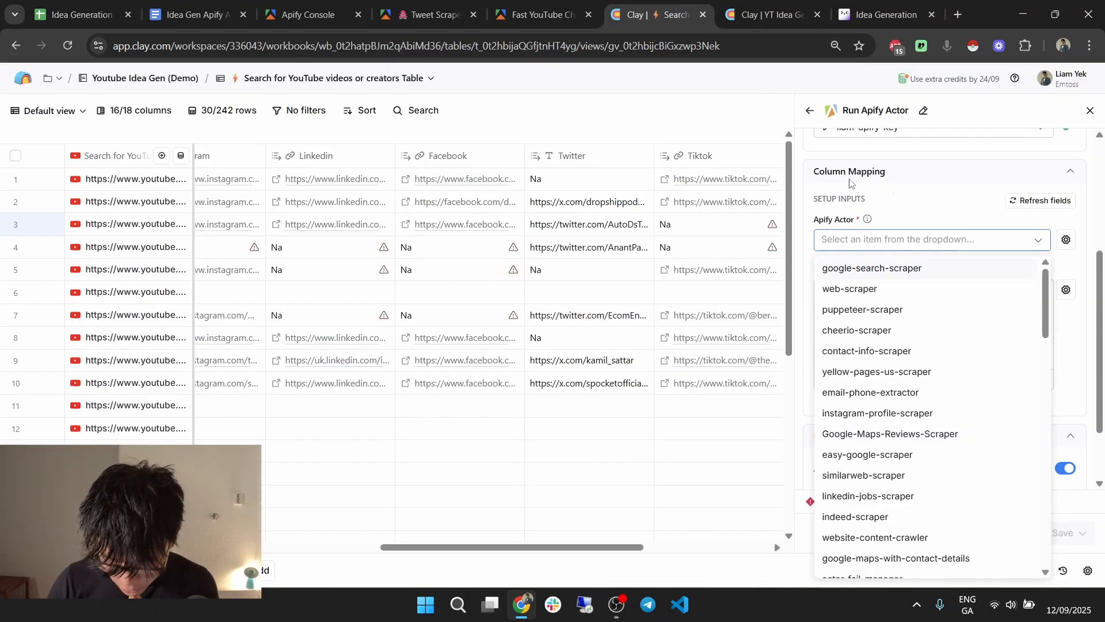
{"action": "type", "text": "tweet"}
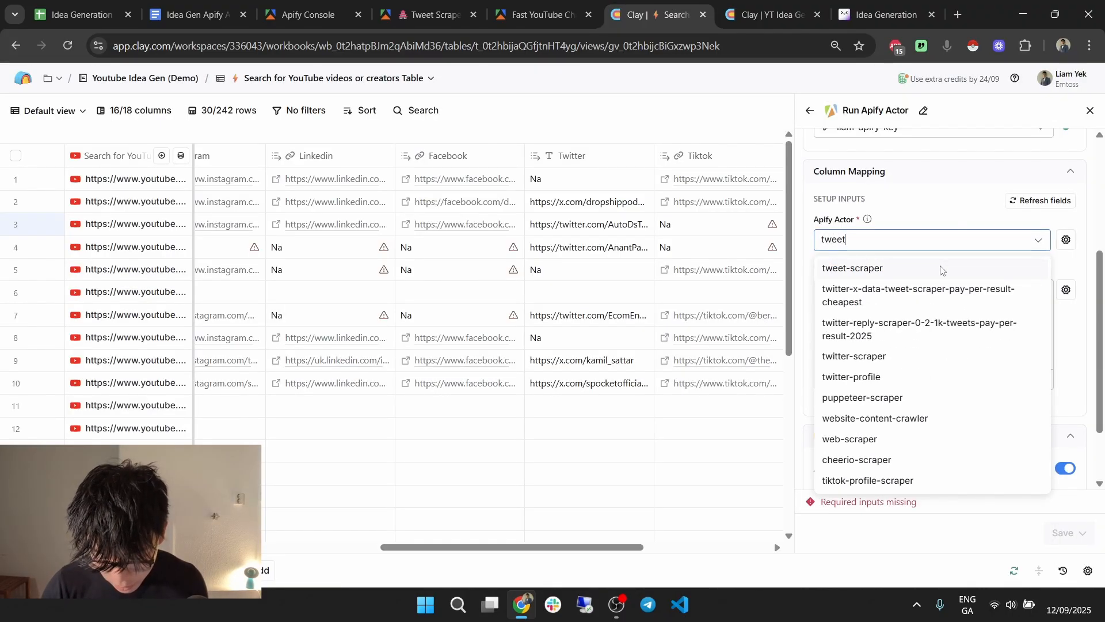
{"action": "left_click", "coordinate": [942, 269]}
Review the Tweet Scraper V2 input in both JSON and form views.
{"action": "left_click", "coordinate": [407, 4]}
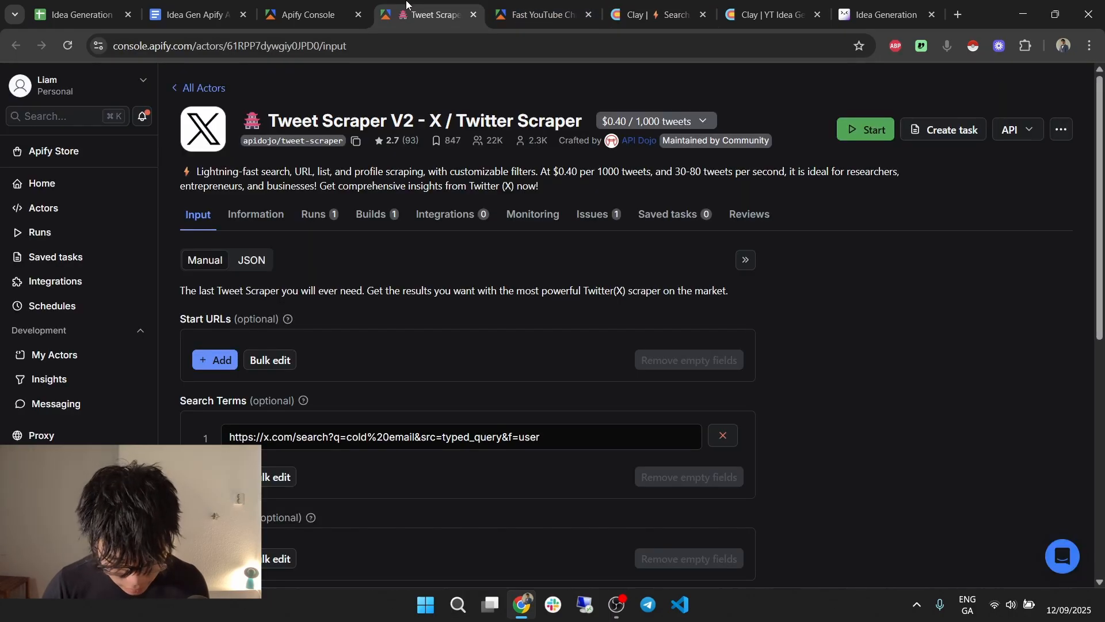
{"action": "left_click", "coordinate": [257, 259]}
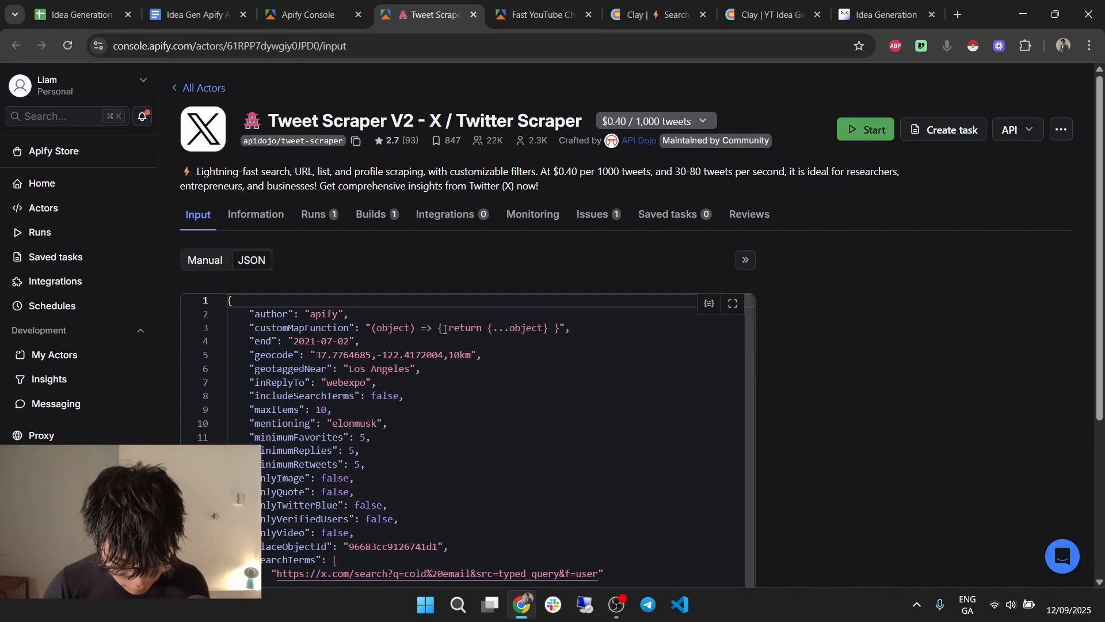
{"action": "left_click", "coordinate": [205, 260]}
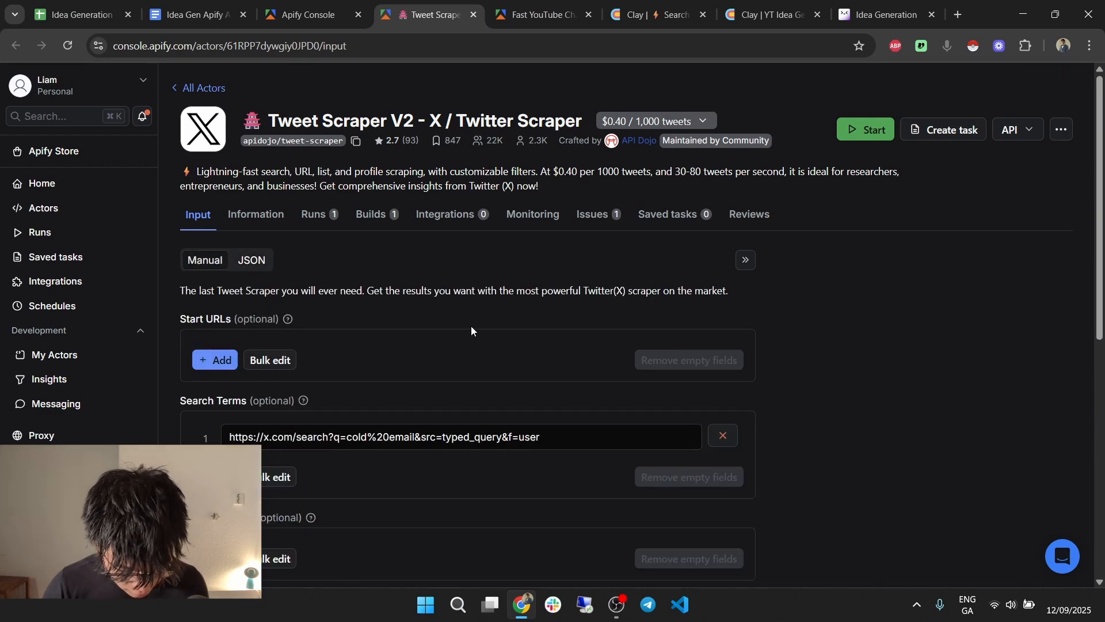
{"action": "scroll", "coordinate": [469, 328], "scroll_direction": "down", "scroll_amount": 3}
{"action": "scroll", "coordinate": [503, 373], "scroll_direction": "up", "scroll_amount": 2}
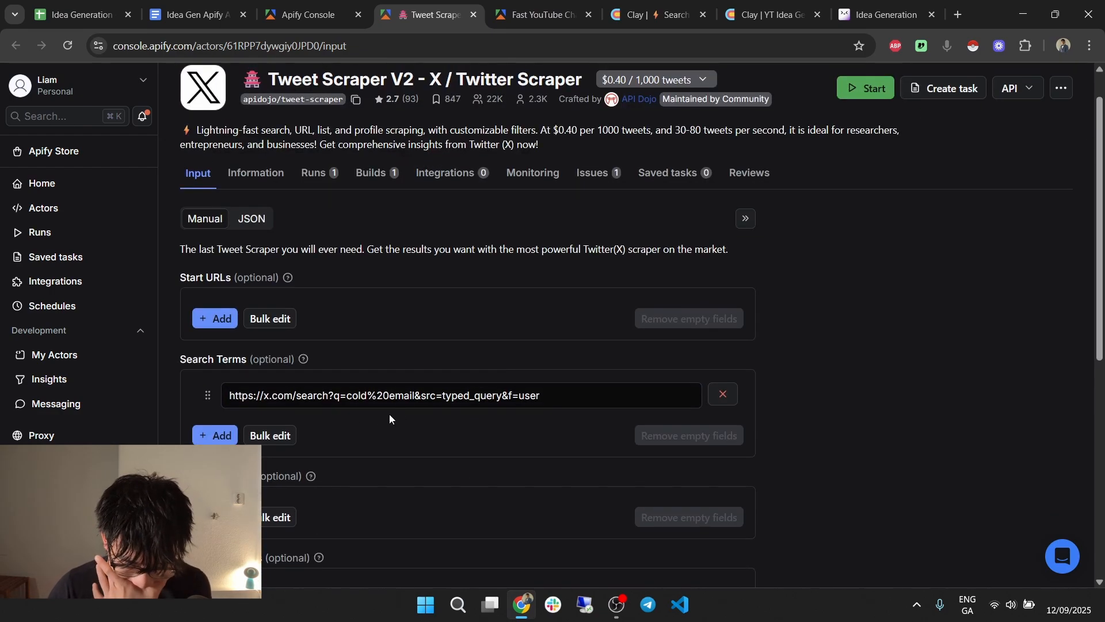
{"action": "scroll", "coordinate": [389, 413], "scroll_direction": "down", "scroll_amount": 5}
{"action": "scroll", "coordinate": [369, 417], "scroll_direction": "up", "scroll_amount": 3}
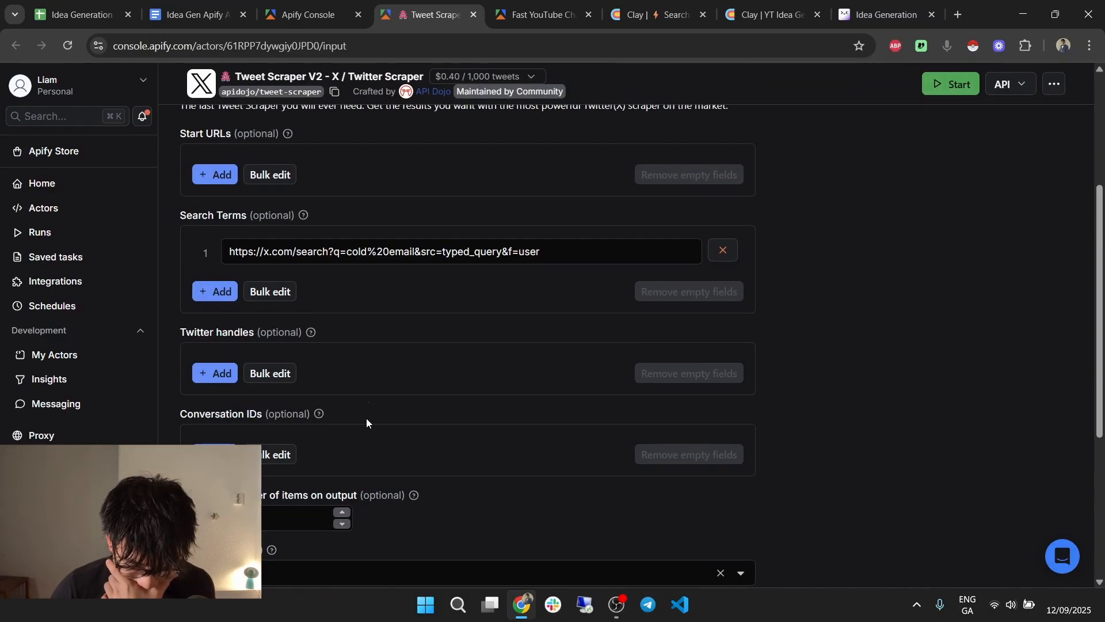
{"action": "scroll", "coordinate": [357, 353], "scroll_direction": "up", "scroll_amount": 1}
Replace the existing search term URL with a Twitter profile handle URL.
{"action": "left_click", "coordinate": [723, 322]}
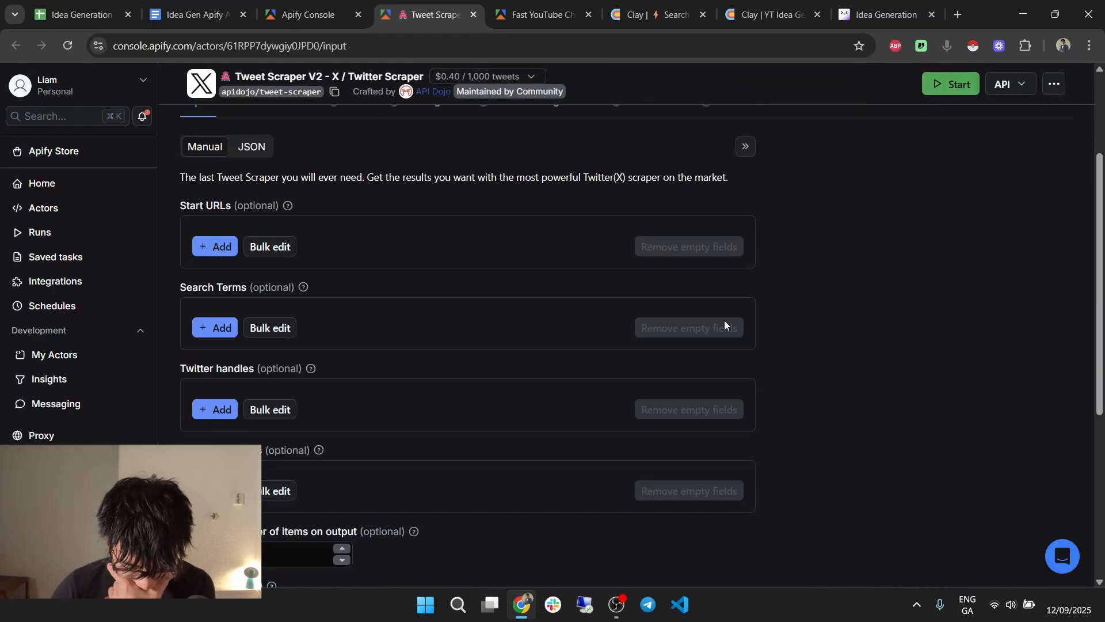
{"action": "left_click", "coordinate": [209, 410]}
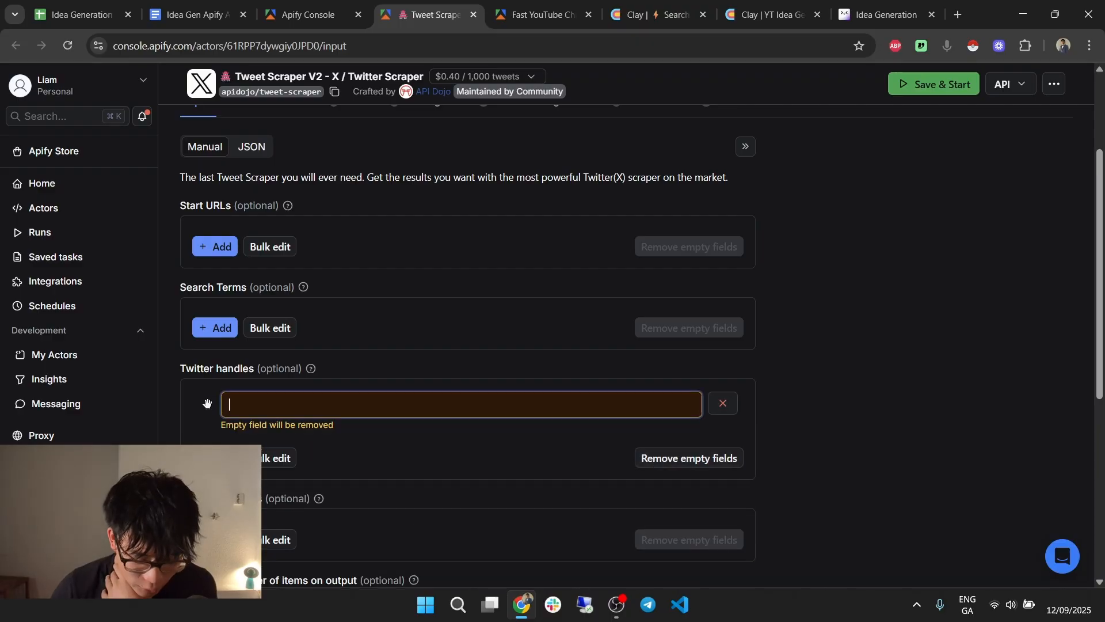
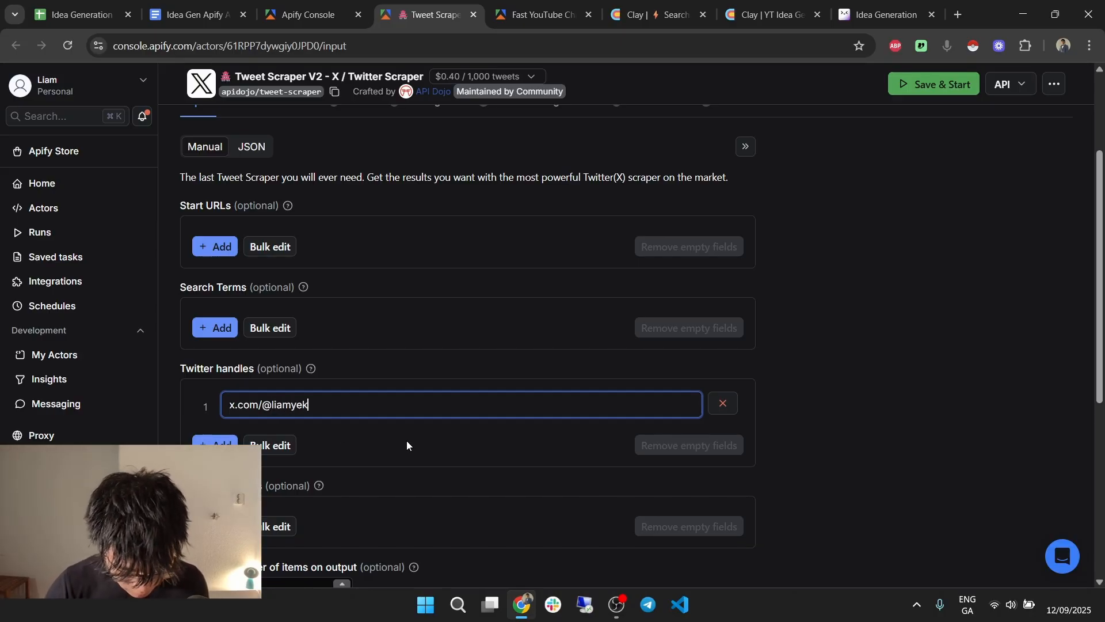
{"action": "scroll", "coordinate": [407, 441], "scroll_direction": "down", "scroll_amount": 4}
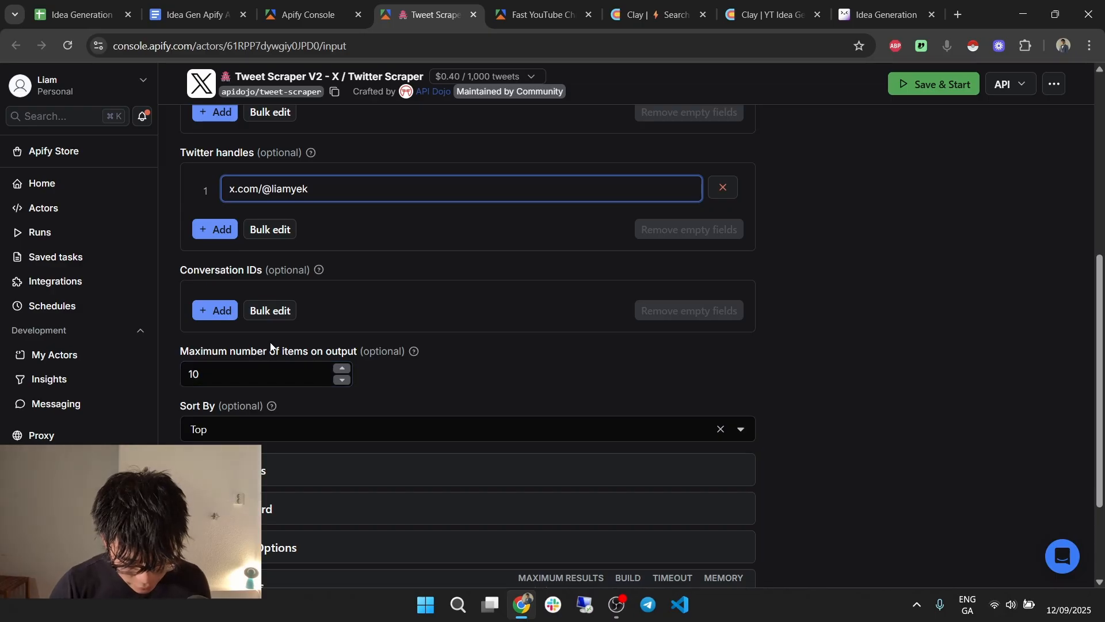
Look through the Filter Tweets, Query Wizard and advanced output options.
{"action": "left_click", "coordinate": [300, 468]}
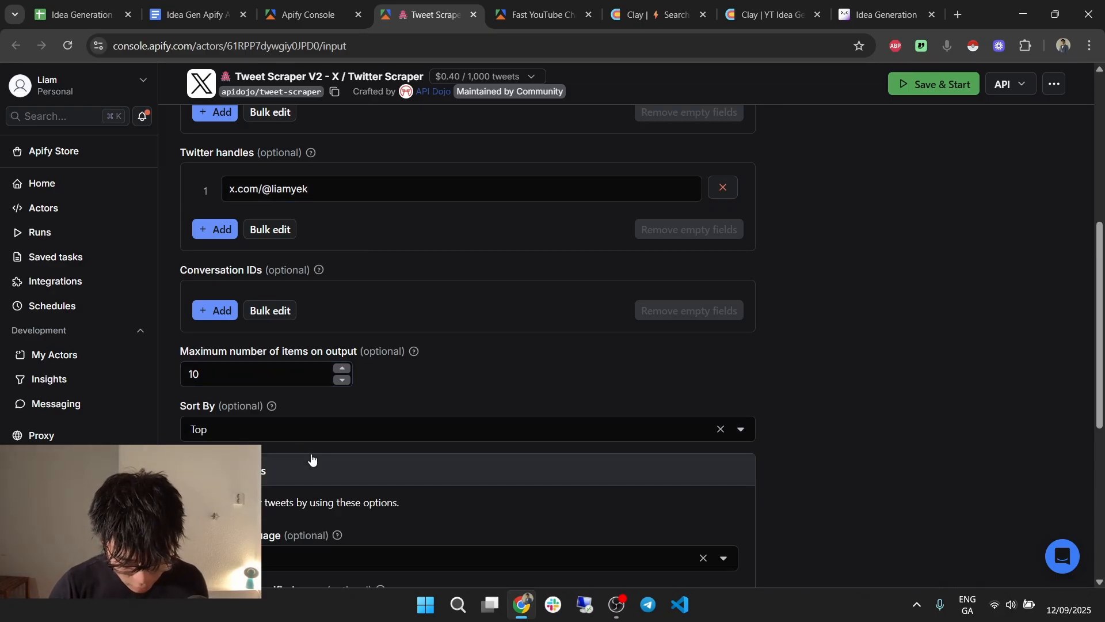
{"action": "scroll", "coordinate": [313, 449], "scroll_direction": "down", "scroll_amount": 5}
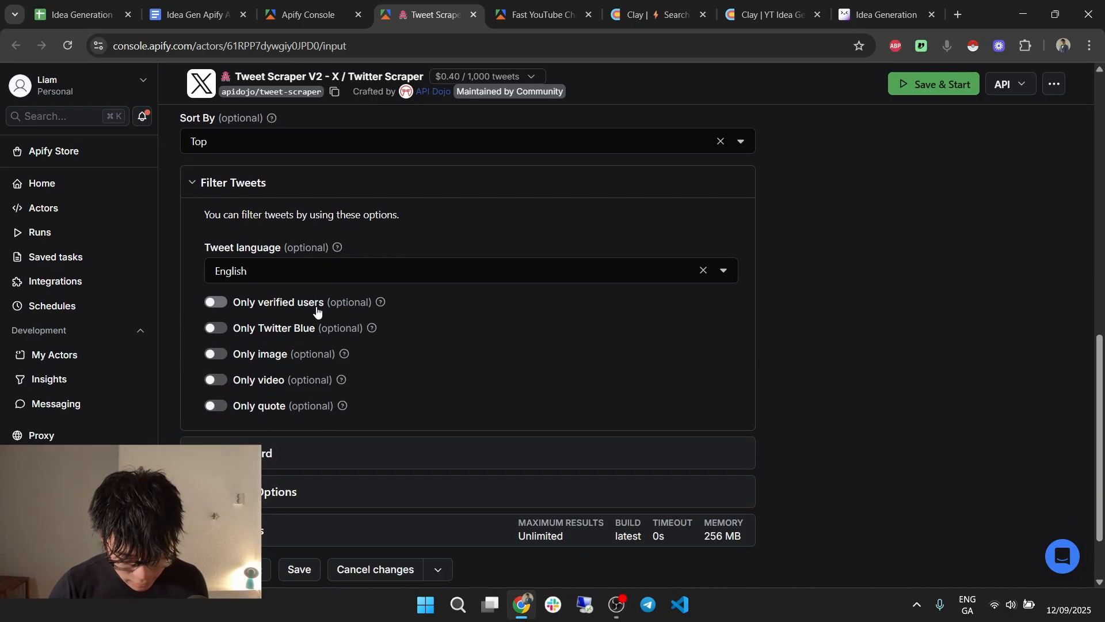
{"action": "scroll", "coordinate": [316, 311], "scroll_direction": "up", "scroll_amount": 1}
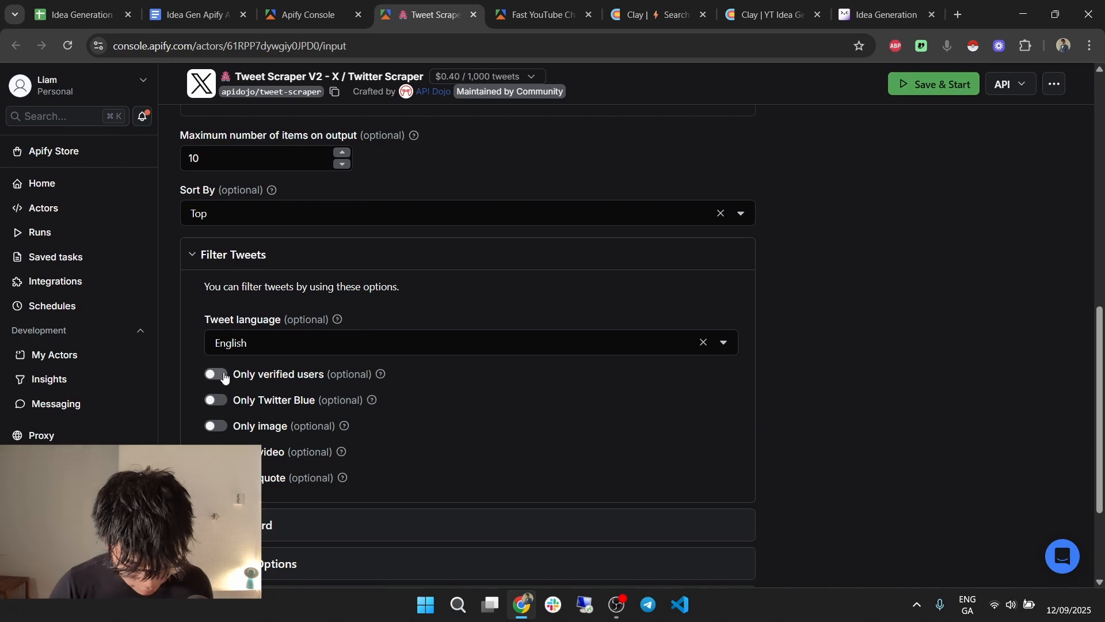
{"action": "left_click", "coordinate": [340, 260]}
{"action": "left_click", "coordinate": [306, 372]}
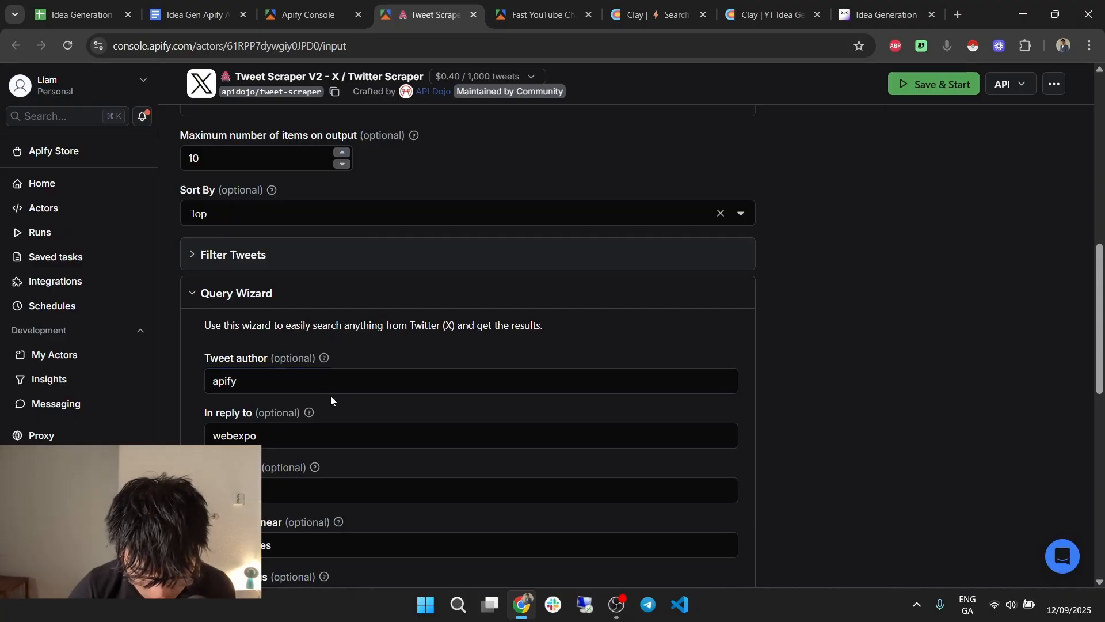
{"action": "left_click", "coordinate": [349, 256]}
{"action": "left_click", "coordinate": [341, 291]}
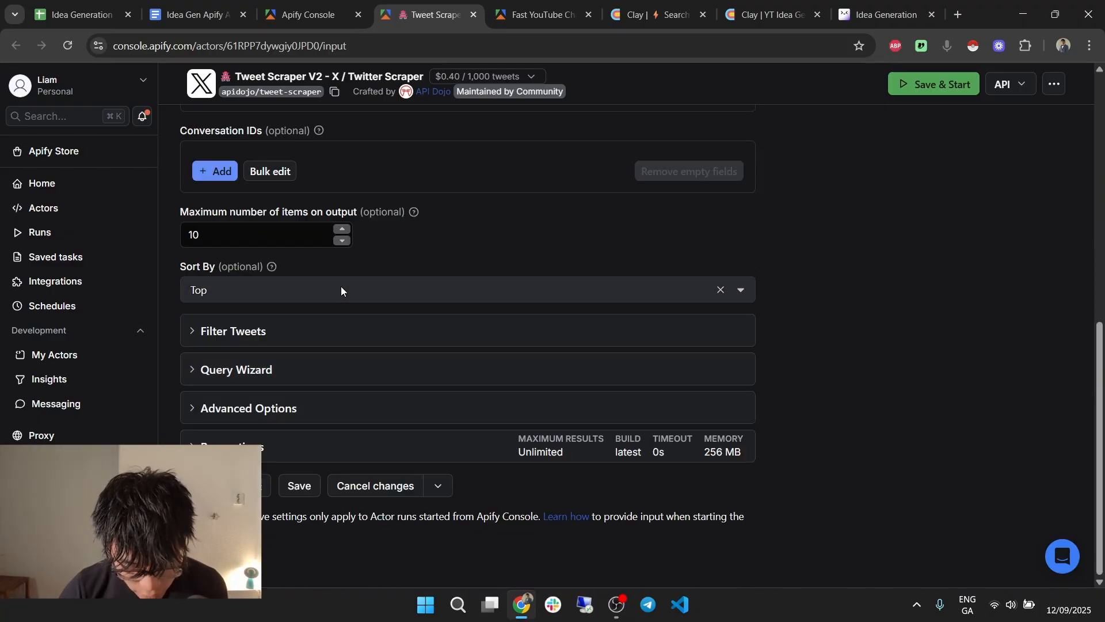
{"action": "left_click", "coordinate": [306, 408]}
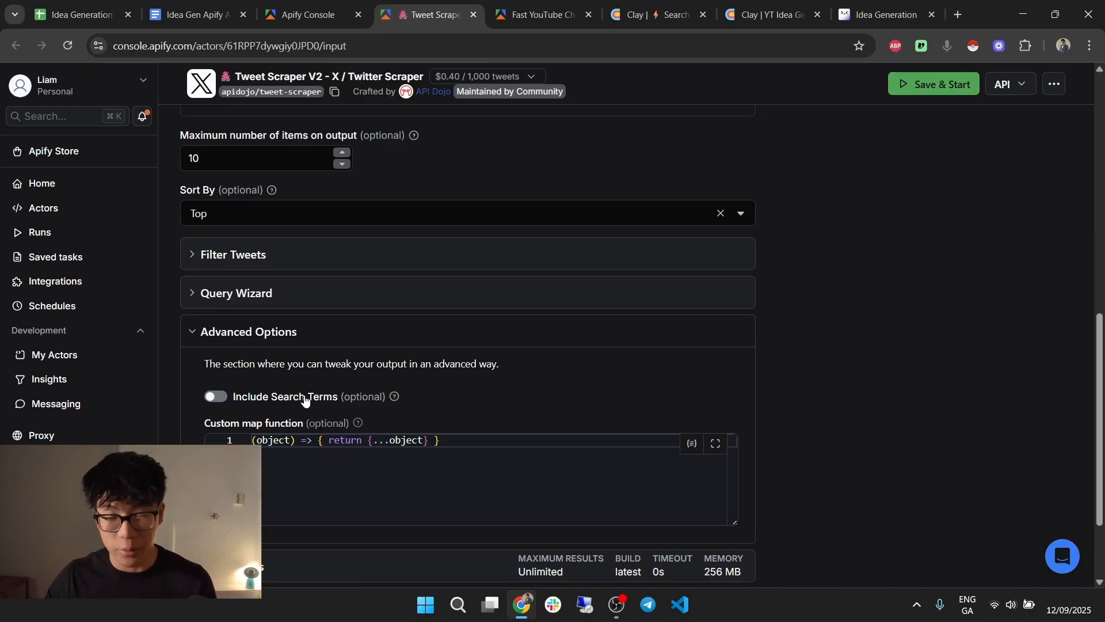
{"action": "left_click", "coordinate": [331, 340]}
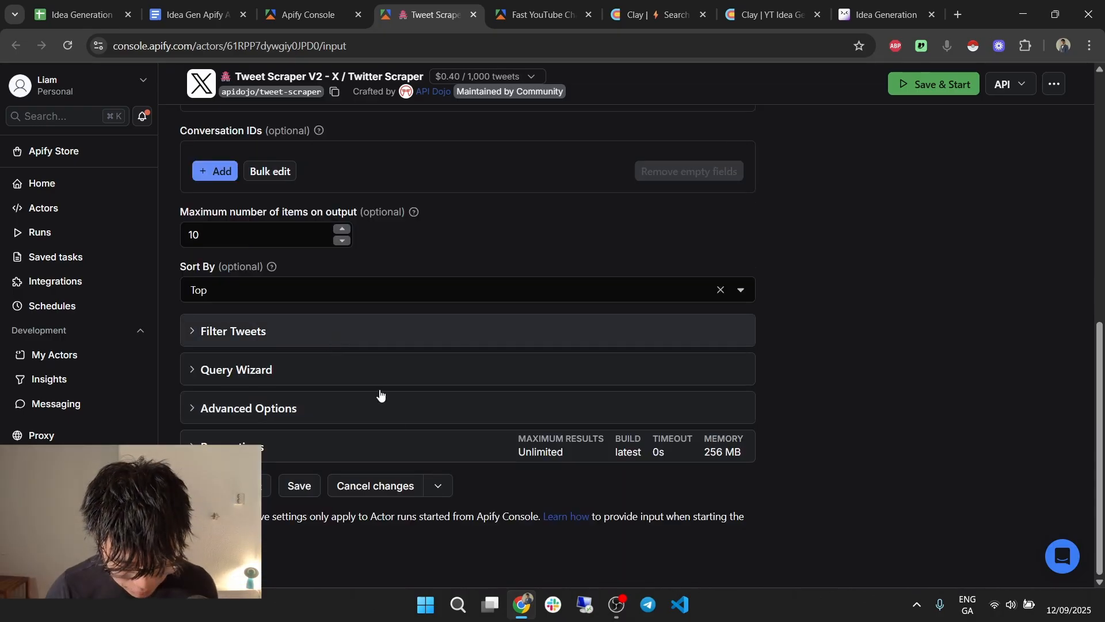
Set the Tweet Scraper's Maximum items to 20 and glance at its JSON input.
{"action": "scroll", "coordinate": [450, 315], "scroll_direction": "up", "scroll_amount": 2}
{"action": "left_click_drag", "start_coordinate": [253, 379], "coordinate": [139, 384]}
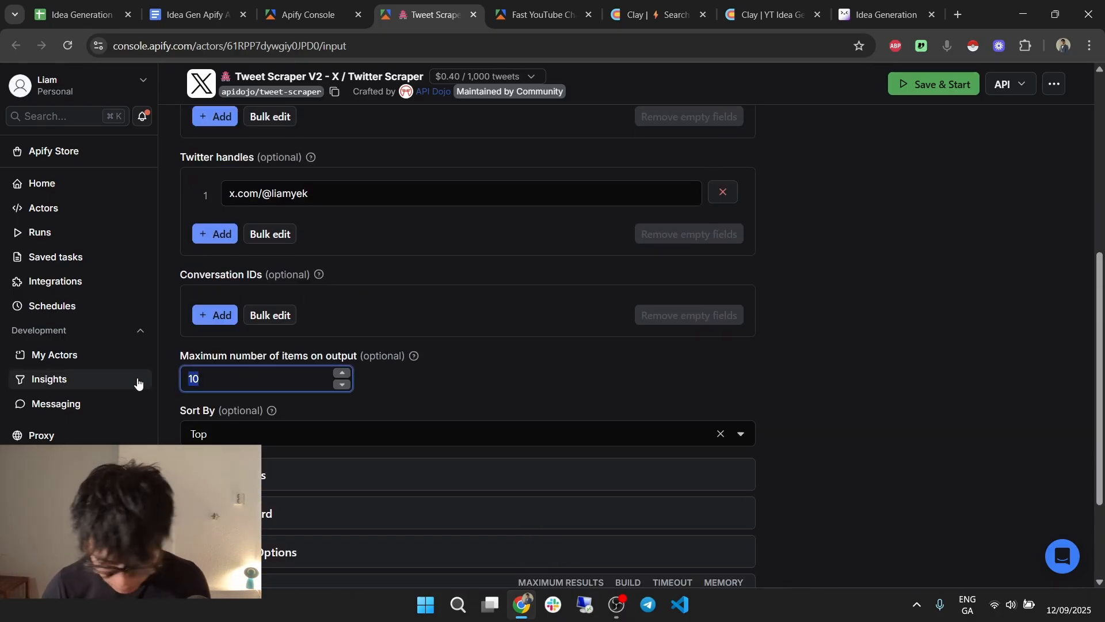
{"action": "type", "text": "20"}
{"action": "scroll", "coordinate": [504, 366], "scroll_direction": "up", "scroll_amount": 2}
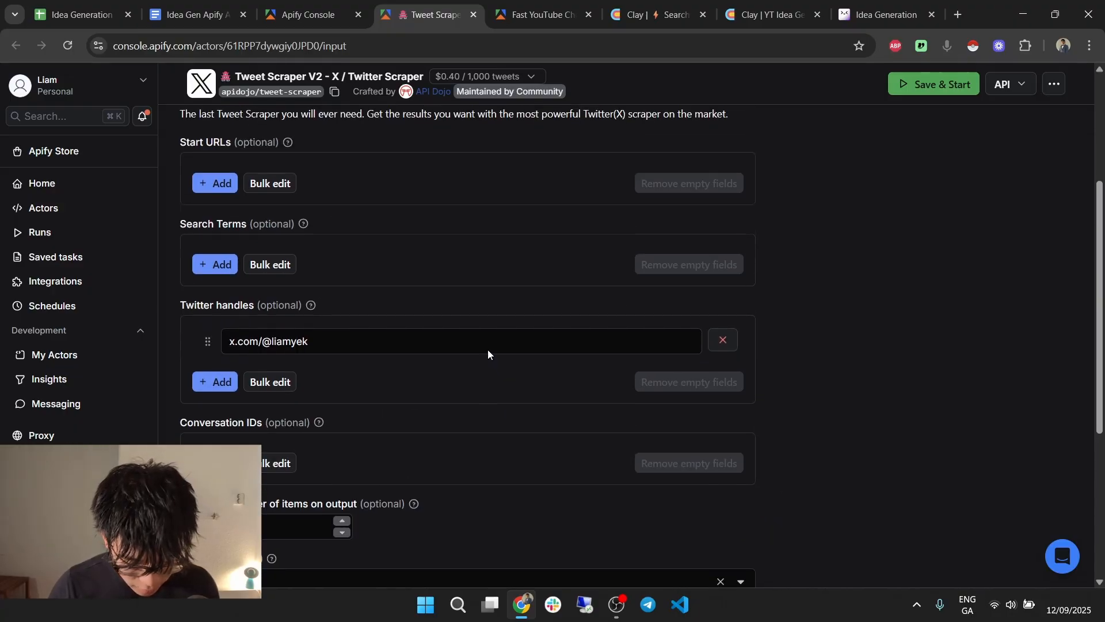
{"action": "scroll", "coordinate": [488, 350], "scroll_direction": "up", "scroll_amount": 4}
{"action": "left_click", "coordinate": [253, 257]}
{"action": "scroll", "coordinate": [503, 295], "scroll_direction": "down", "scroll_amount": 4}
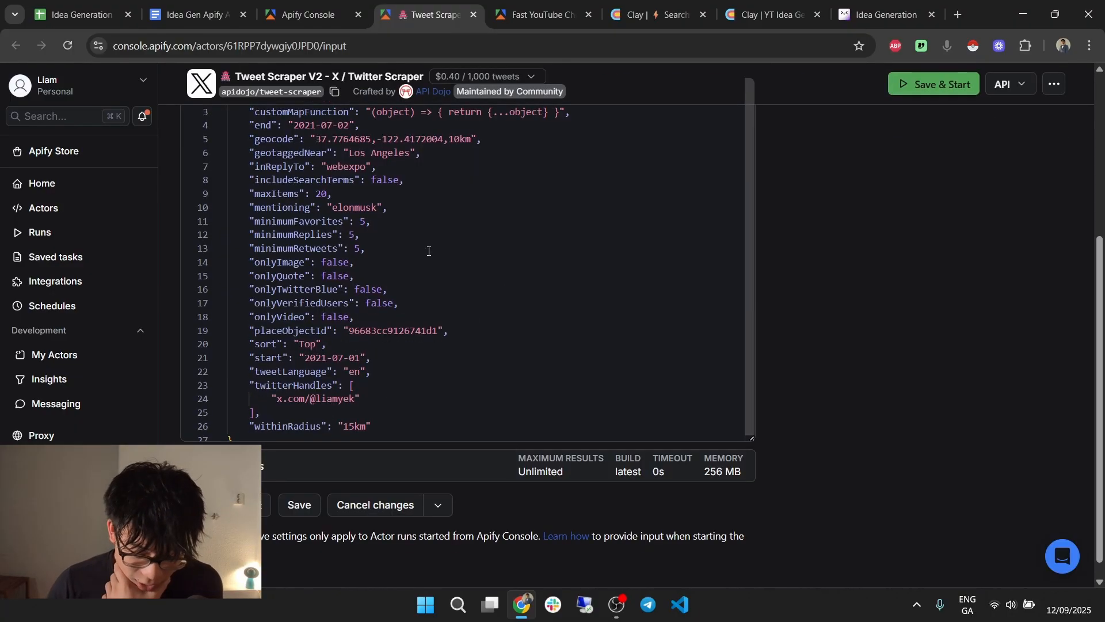
{"action": "scroll", "coordinate": [878, 275], "scroll_direction": "up", "scroll_amount": 3}
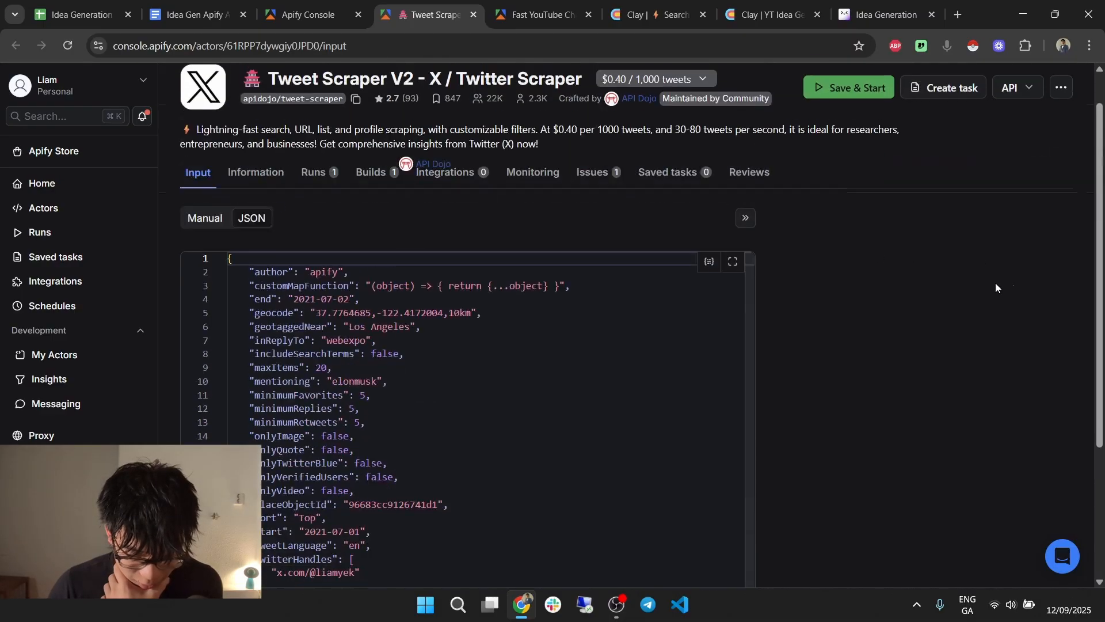
{"action": "left_click", "coordinate": [254, 179]}
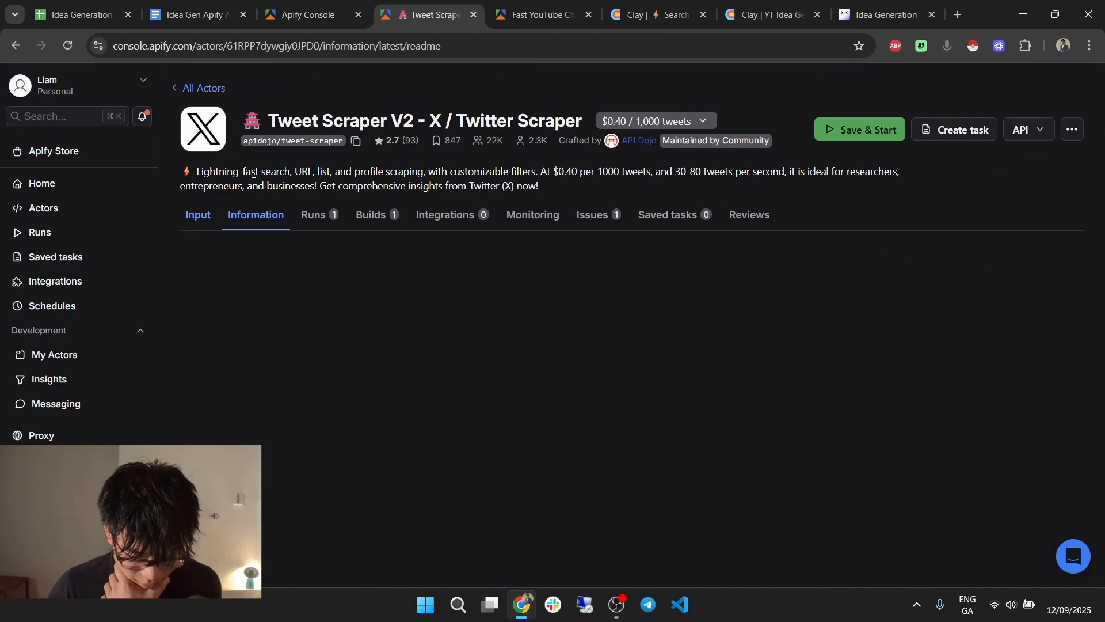
{"action": "left_click", "coordinate": [202, 218]}
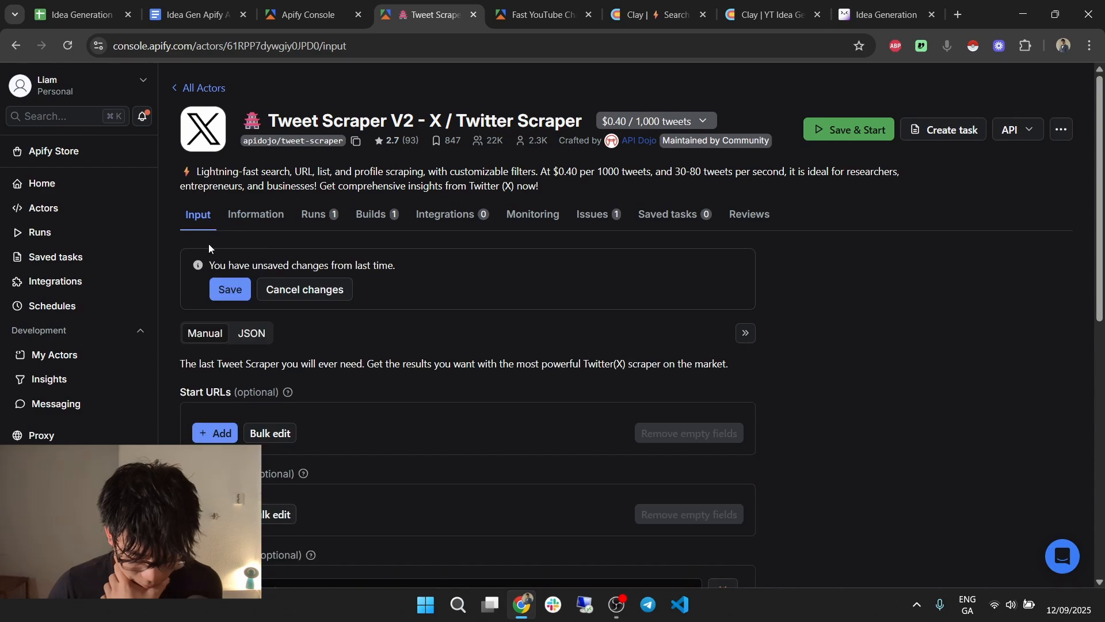
Clear the Query Wizard's author, reply, geotag, radius, geocode and place ID values.
{"action": "scroll", "coordinate": [259, 267], "scroll_direction": "down", "scroll_amount": 6}
{"action": "scroll", "coordinate": [405, 382], "scroll_direction": "down", "scroll_amount": 2}
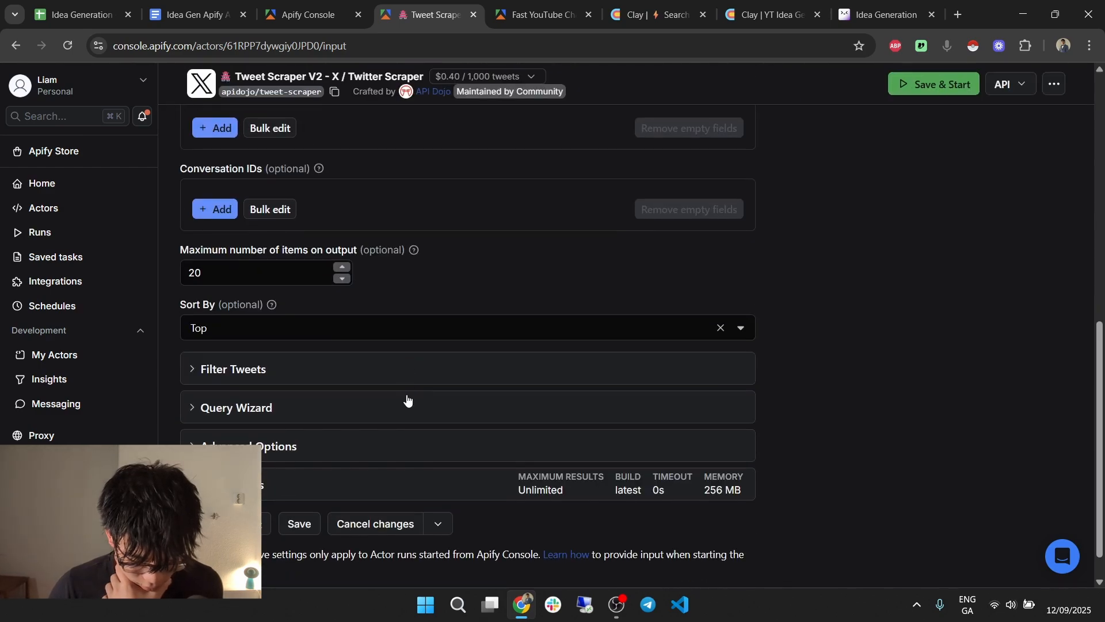
{"action": "left_click", "coordinate": [349, 413]}
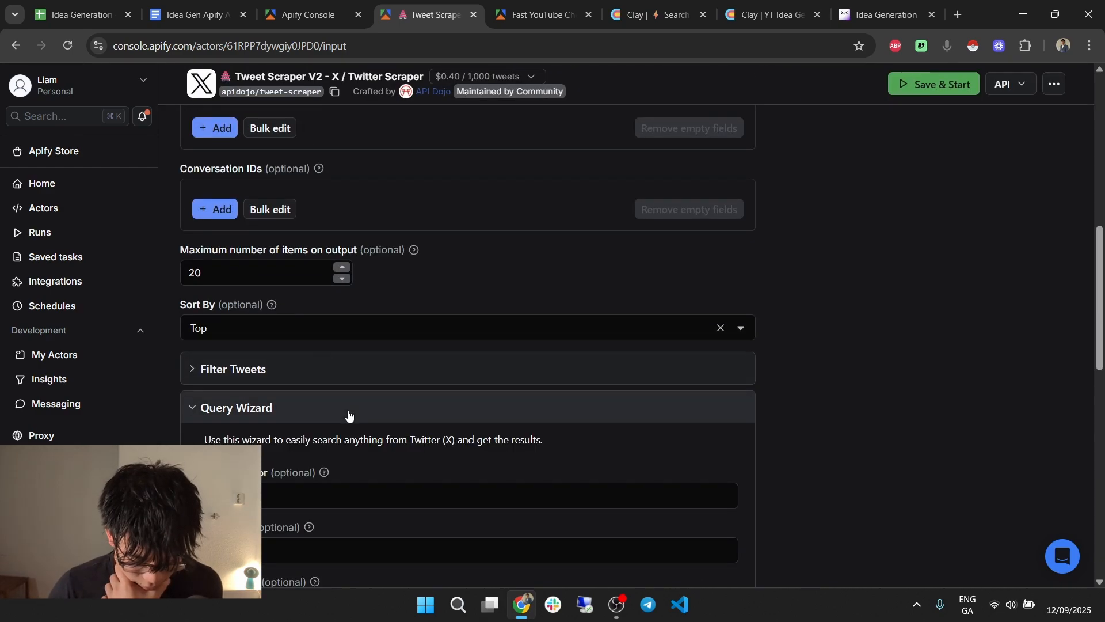
{"action": "scroll", "coordinate": [310, 386], "scroll_direction": "down", "scroll_amount": 2}
{"action": "left_click_drag", "start_coordinate": [274, 357], "coordinate": [193, 365]}
{"action": "key", "text": "BackSpace"}
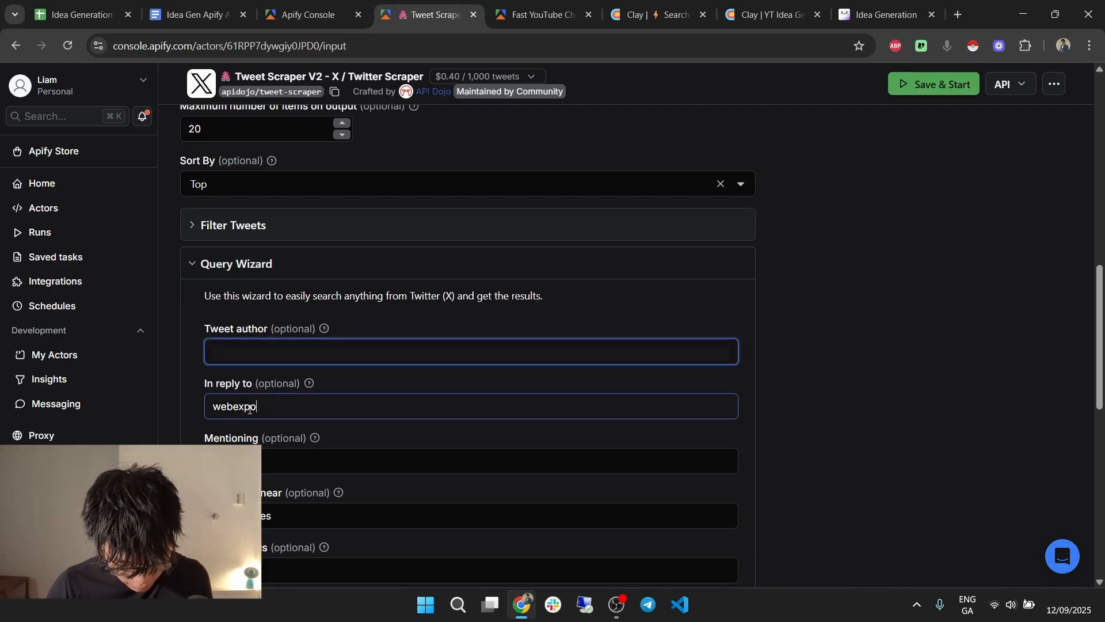
{"action": "key", "text": "Tab"}
{"action": "key", "text": "BackSpace"}
{"action": "key", "text": "Tab"}
{"action": "left_click_drag", "start_coordinate": [306, 519], "coordinate": [199, 521]}
{"action": "key", "text": "BackSpace"}
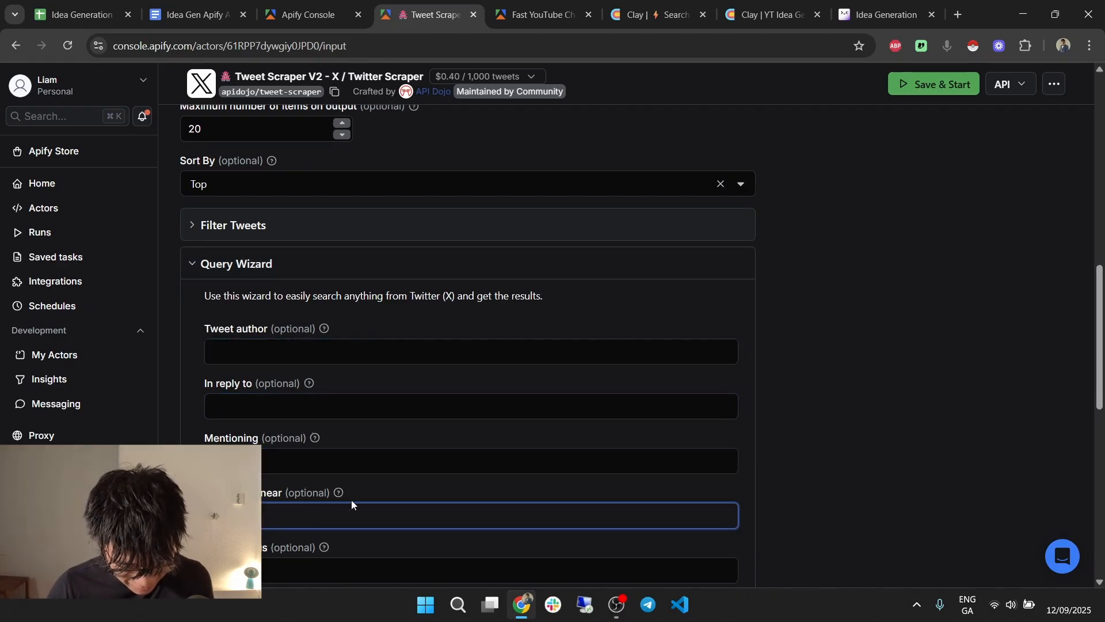
{"action": "scroll", "coordinate": [350, 504], "scroll_direction": "down", "scroll_amount": 3}
{"action": "left_click_drag", "start_coordinate": [254, 356], "coordinate": [196, 360]}
{"action": "key", "text": "BackSpace"}
{"action": "left_click_drag", "start_coordinate": [368, 409], "coordinate": [198, 418]}
{"action": "key", "text": "BackSpace"}
{"action": "key", "text": "Tab"}
{"action": "key", "text": "BackSpace"}
{"action": "scroll", "coordinate": [362, 348], "scroll_direction": "down", "scroll_amount": 5}
{"action": "scroll", "coordinate": [467, 373], "scroll_direction": "up", "scroll_amount": 1}
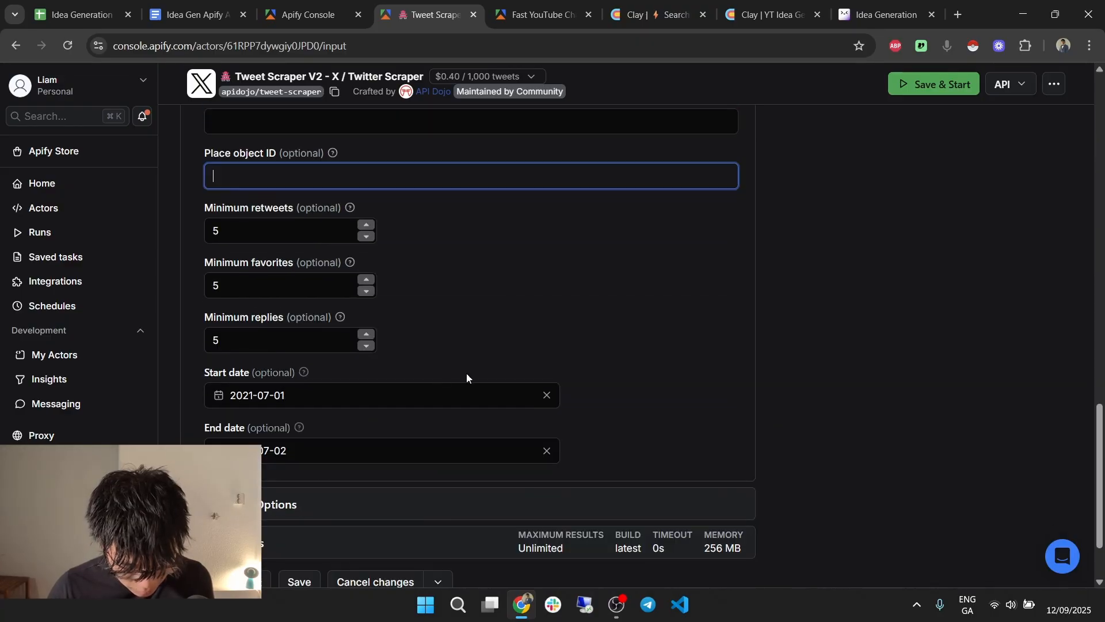
Clear the start and end dates and the minimum replies, favorites and retweets values.
{"action": "left_click", "coordinate": [441, 456]}
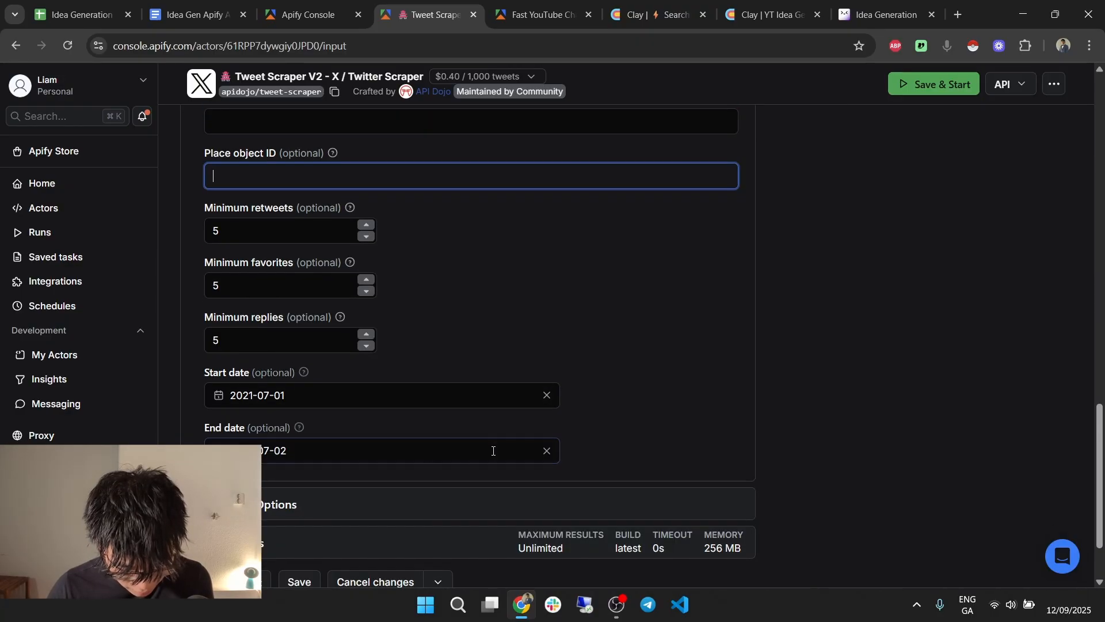
{"action": "left_click", "coordinate": [546, 451]}
{"action": "left_click", "coordinate": [547, 394]}
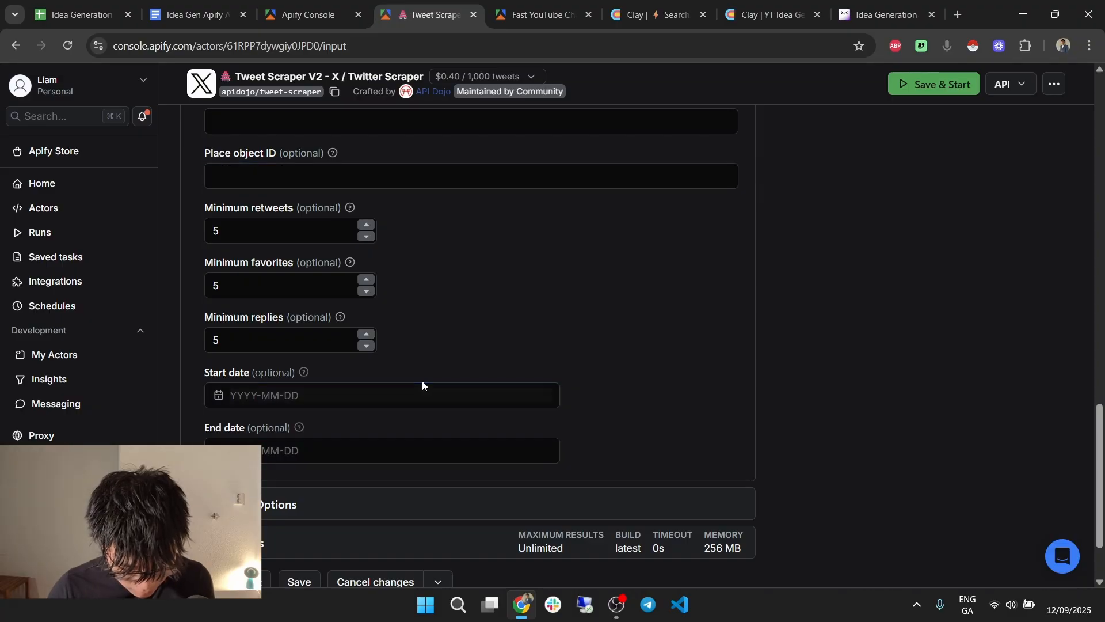
{"action": "scroll", "coordinate": [368, 385], "scroll_direction": "up", "scroll_amount": 1}
{"action": "left_click_drag", "start_coordinate": [233, 412], "coordinate": [207, 418]}
{"action": "key", "text": "BackSpace"}
{"action": "left_click_drag", "start_coordinate": [230, 356], "coordinate": [153, 353]}
{"action": "key", "text": "BackSpace"}
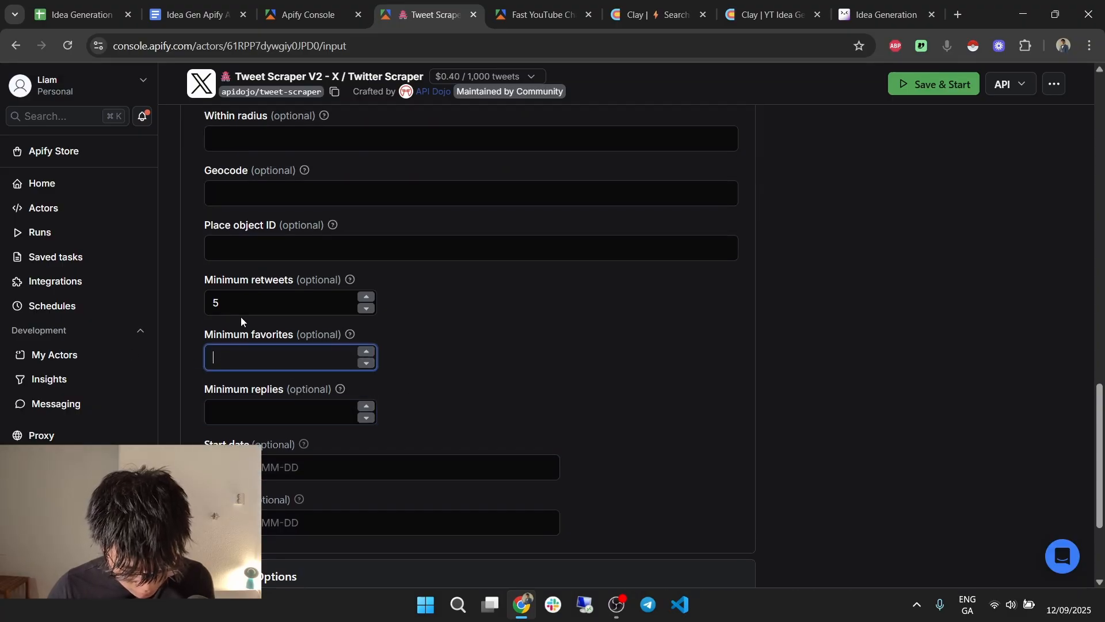
{"action": "left_click", "coordinate": [236, 306]}
{"action": "key", "text": "BackSpace"}
{"action": "scroll", "coordinate": [589, 406], "scroll_direction": "up", "scroll_amount": 6}
{"action": "scroll", "coordinate": [395, 360], "scroll_direction": "up", "scroll_amount": 9}
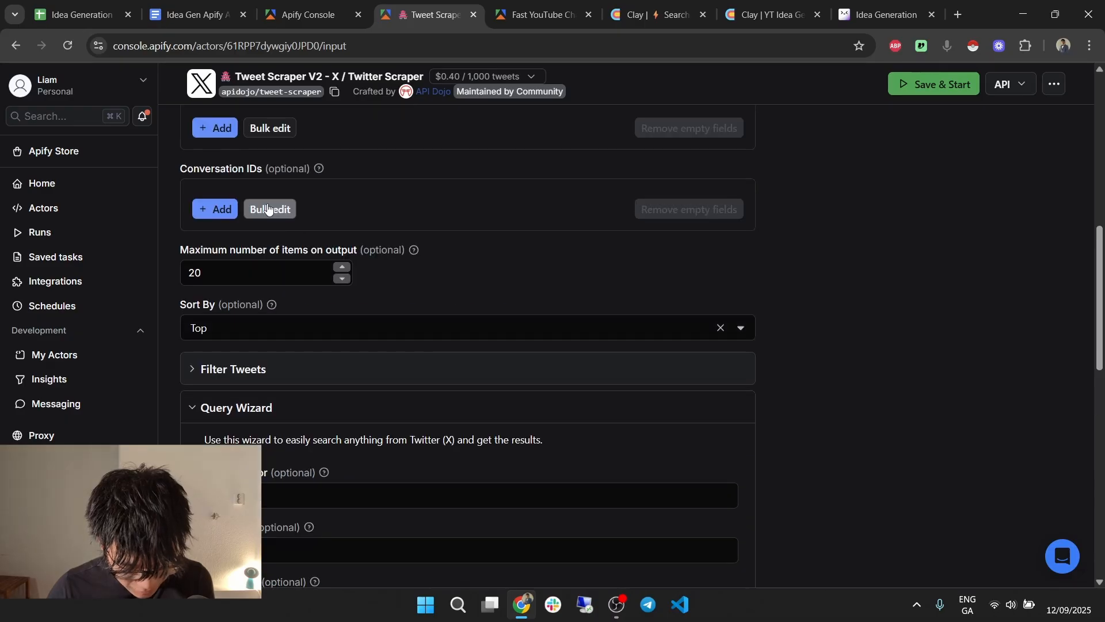
Select the whole cleaned JSON input for copying and head back toward Clay.
{"action": "left_click", "coordinate": [252, 291]}
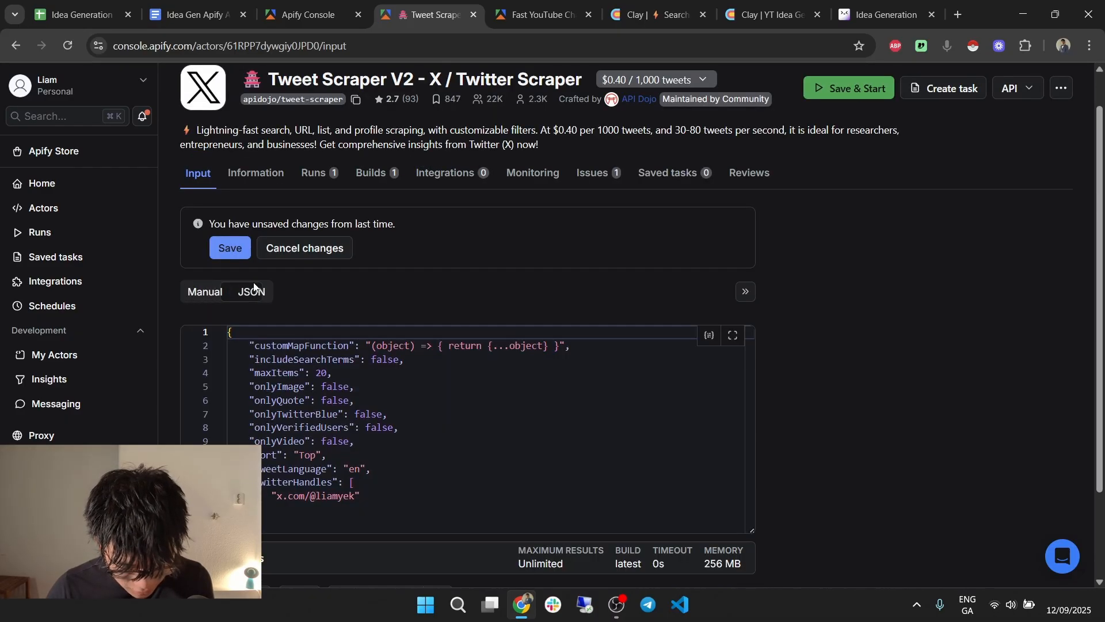
{"action": "left_click", "coordinate": [497, 448]}
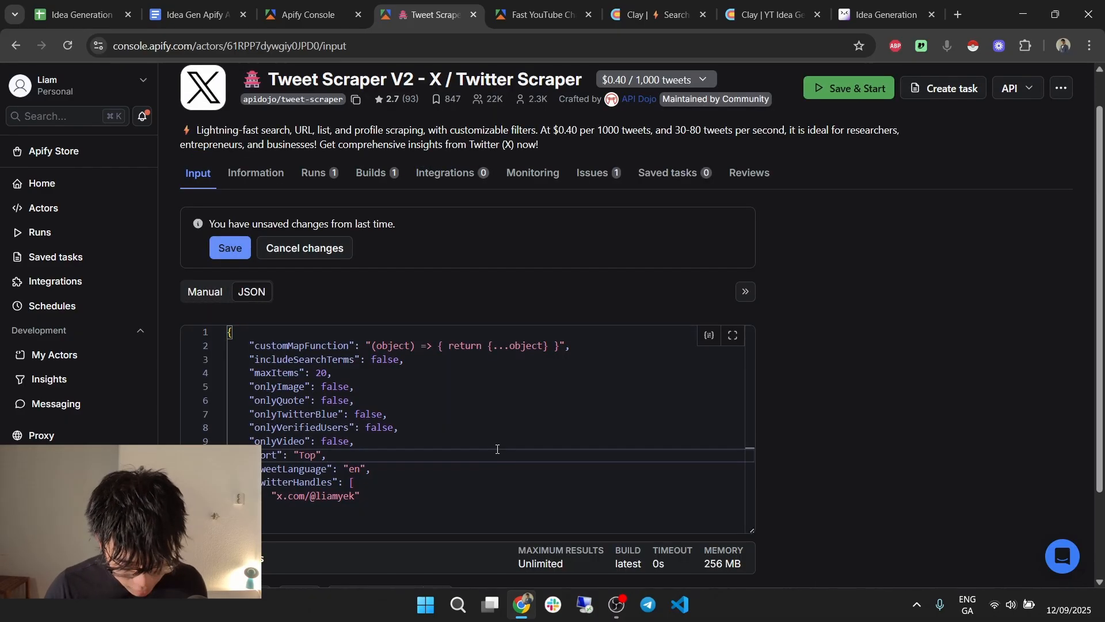
{"action": "key", "text": "ctrl+a"}
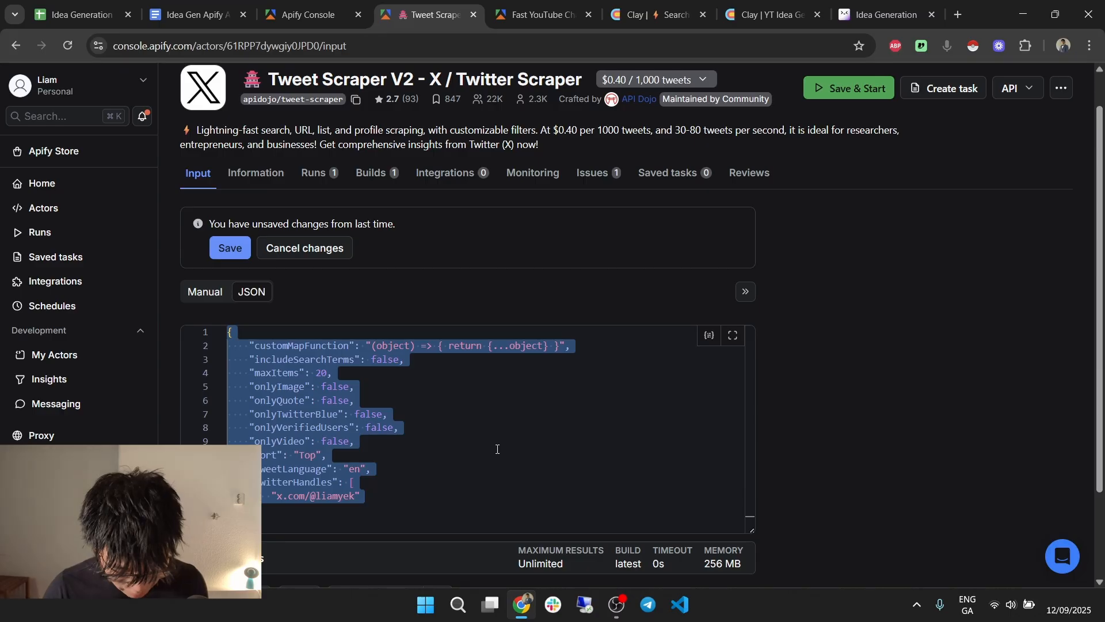
{"action": "left_click", "coordinate": [354, 5]}
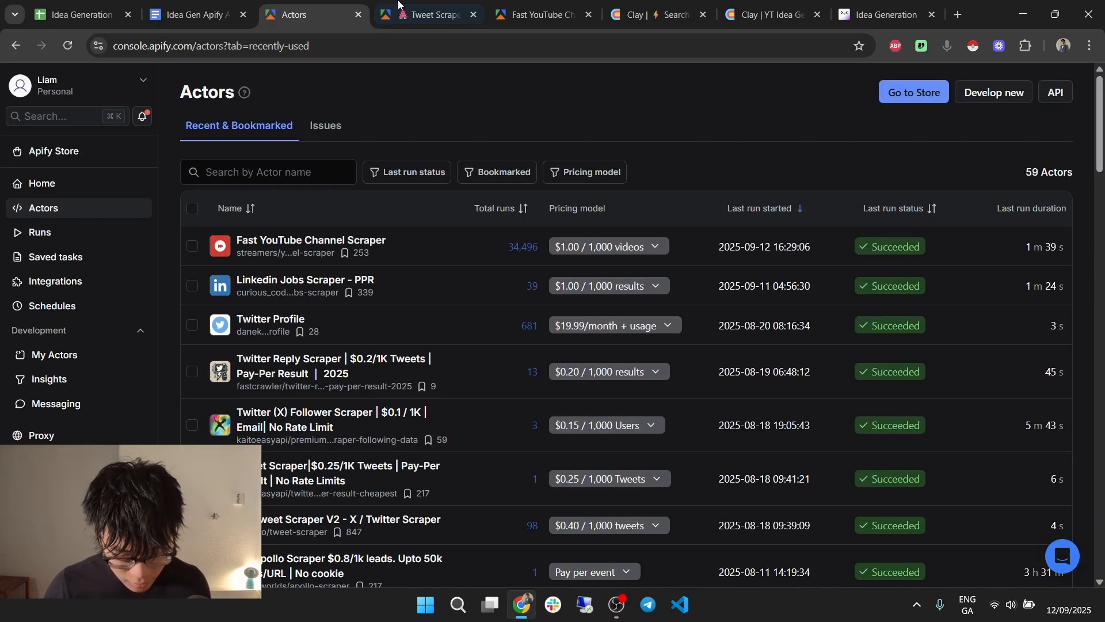
{"action": "key", "text": "ctrl+shift+Tab"}
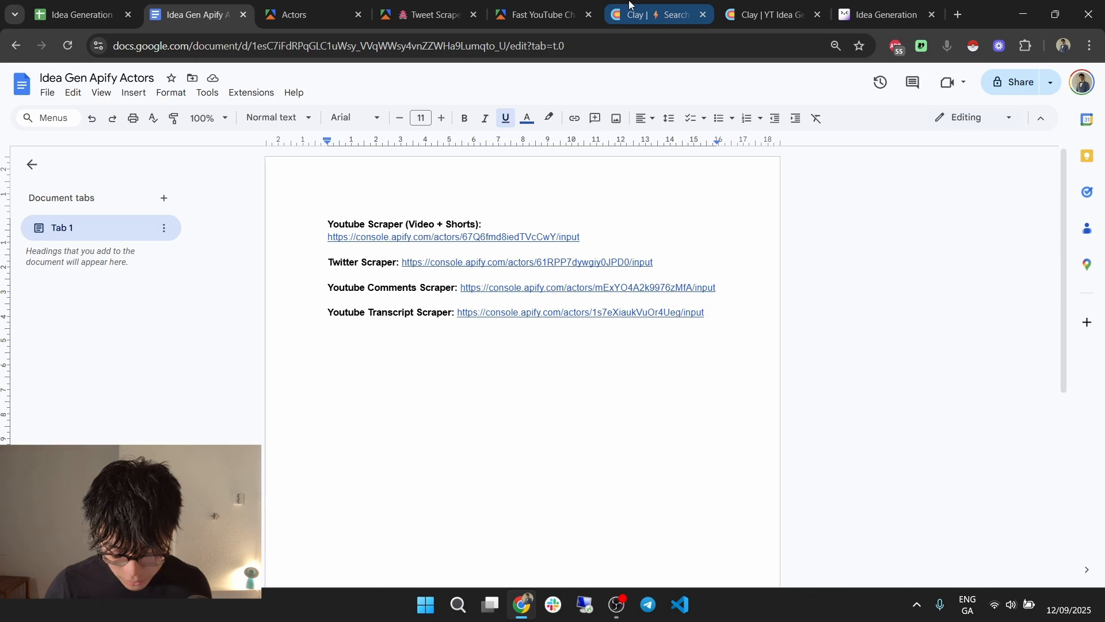
Paste the tweet-scraper JSON into Input Data and replace the example handle with the Twitter column.
{"action": "left_click", "coordinate": [627, 8]}
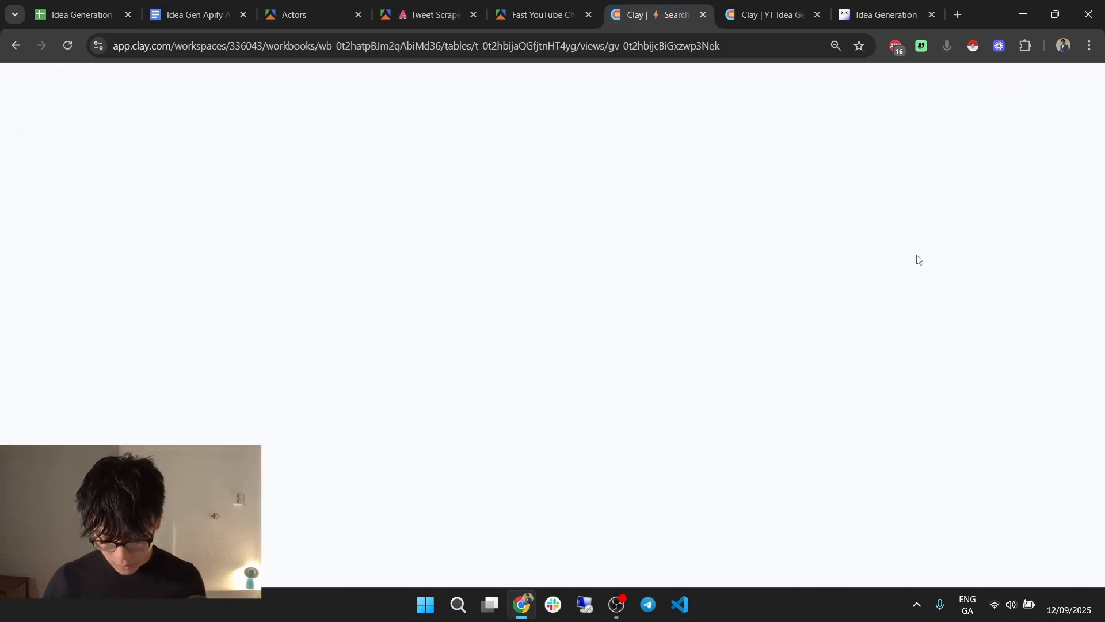
{"action": "left_click", "coordinate": [909, 267]}
{"action": "left_click", "coordinate": [892, 312]}
{"action": "key", "text": "ctrl+v"}
{"action": "scroll", "coordinate": [942, 344], "scroll_direction": "down", "scroll_amount": 2}
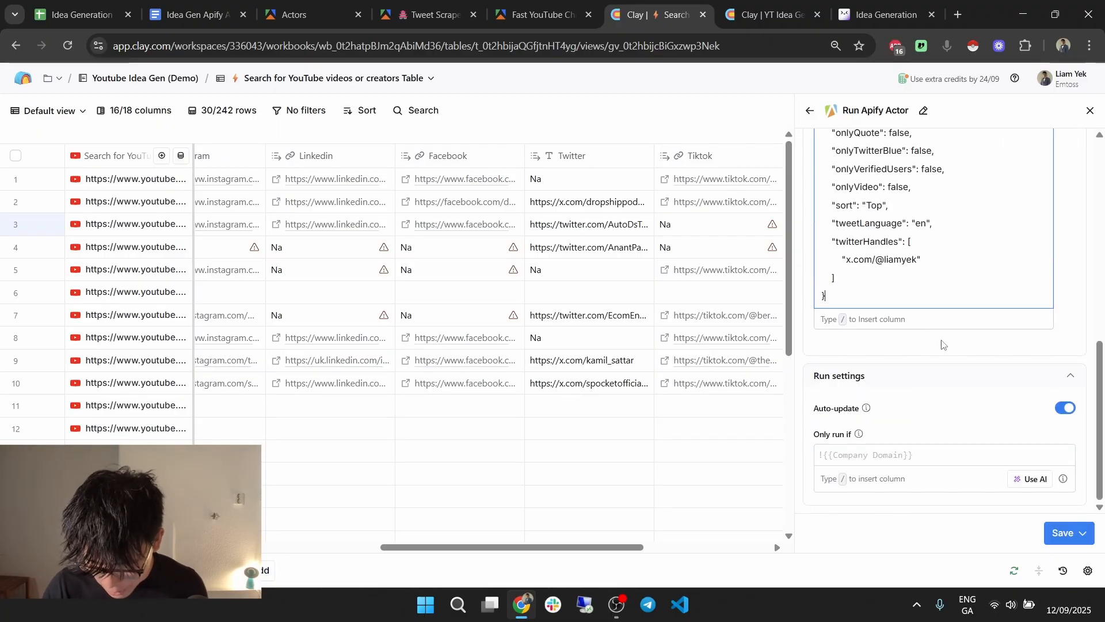
{"action": "double_click", "coordinate": [902, 260]}
{"action": "left_click_drag", "start_coordinate": [870, 260], "coordinate": [852, 261]}
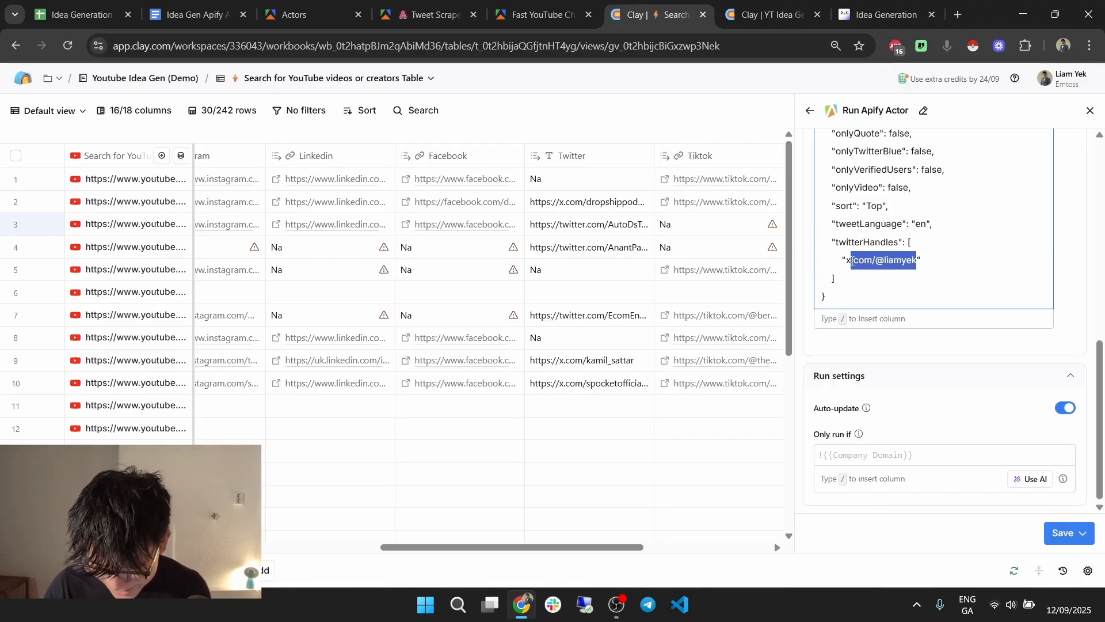
{"action": "type", "text": "/t"}
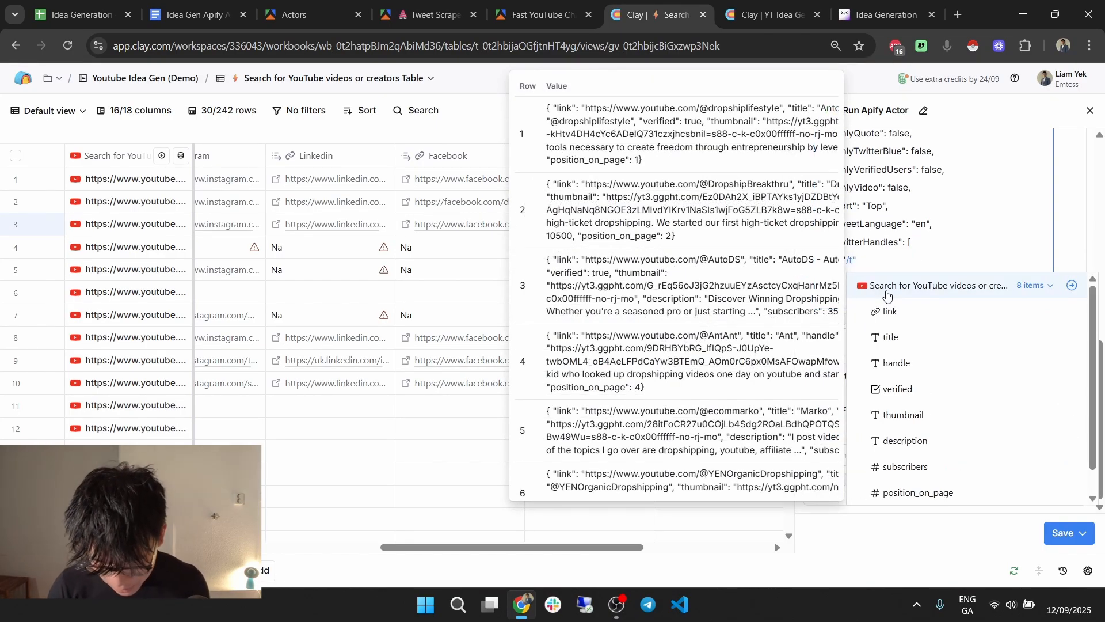
{"action": "key", "text": "BackSpace"}
{"action": "key", "text": "Escape"}
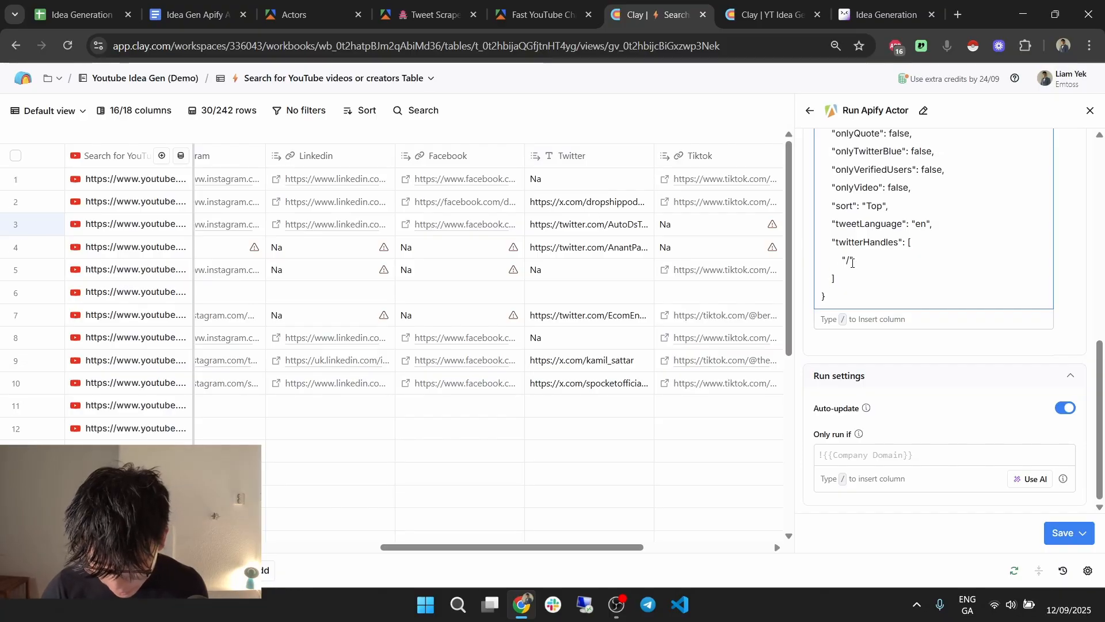
{"action": "type", "text": "w"}
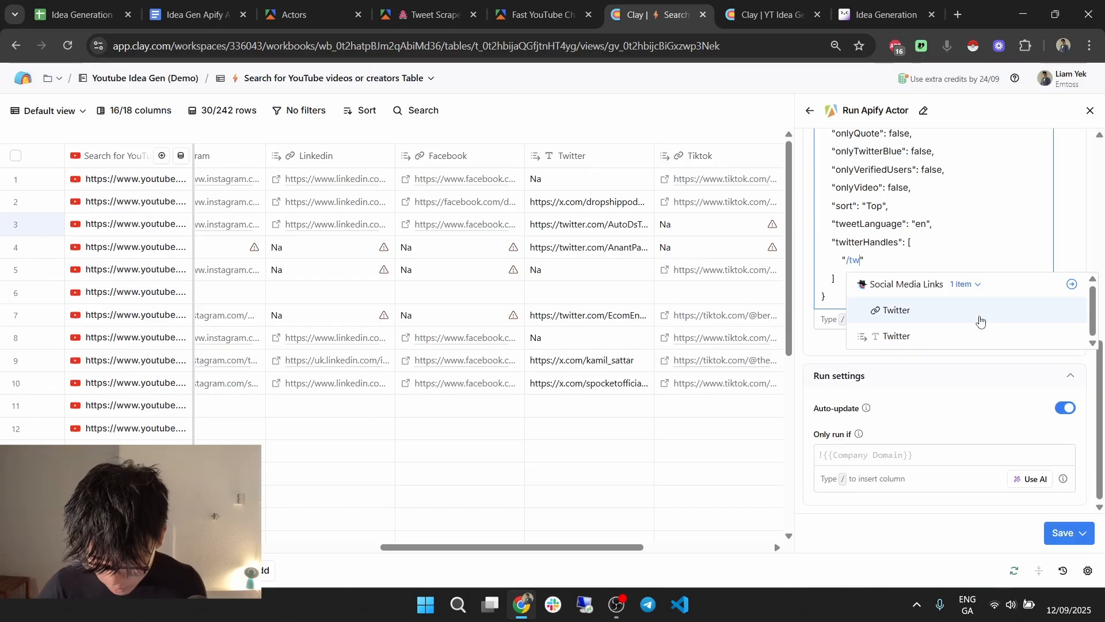
{"action": "left_click", "coordinate": [937, 335]}
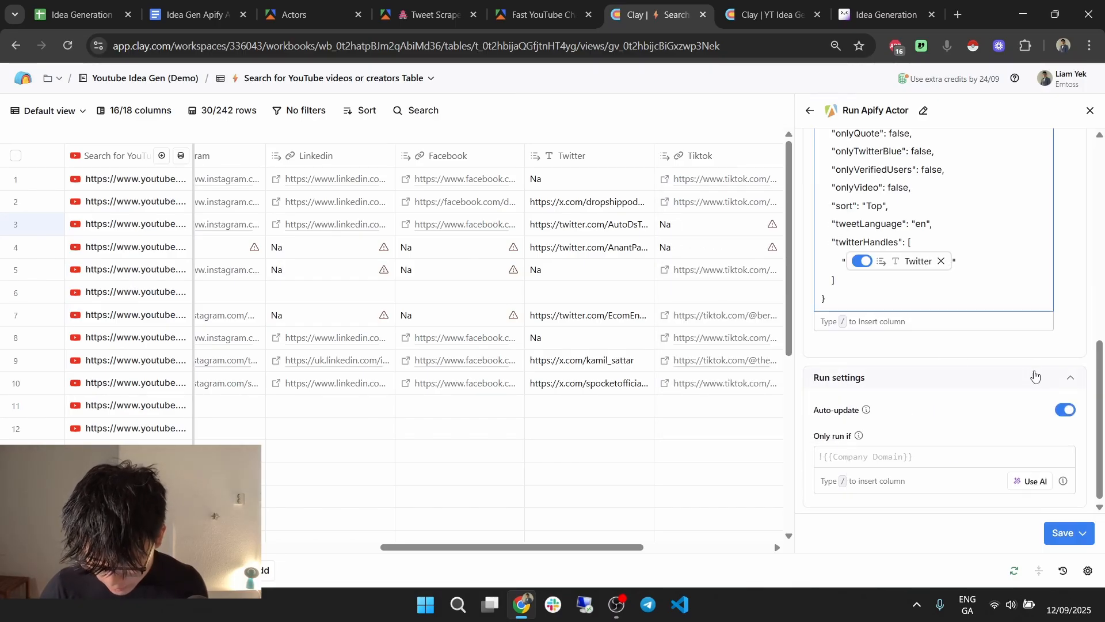
Set the Only run if condition to !!{{Twitter}} && {{Twitter}} !== "Na".
{"action": "left_click", "coordinate": [953, 455]}
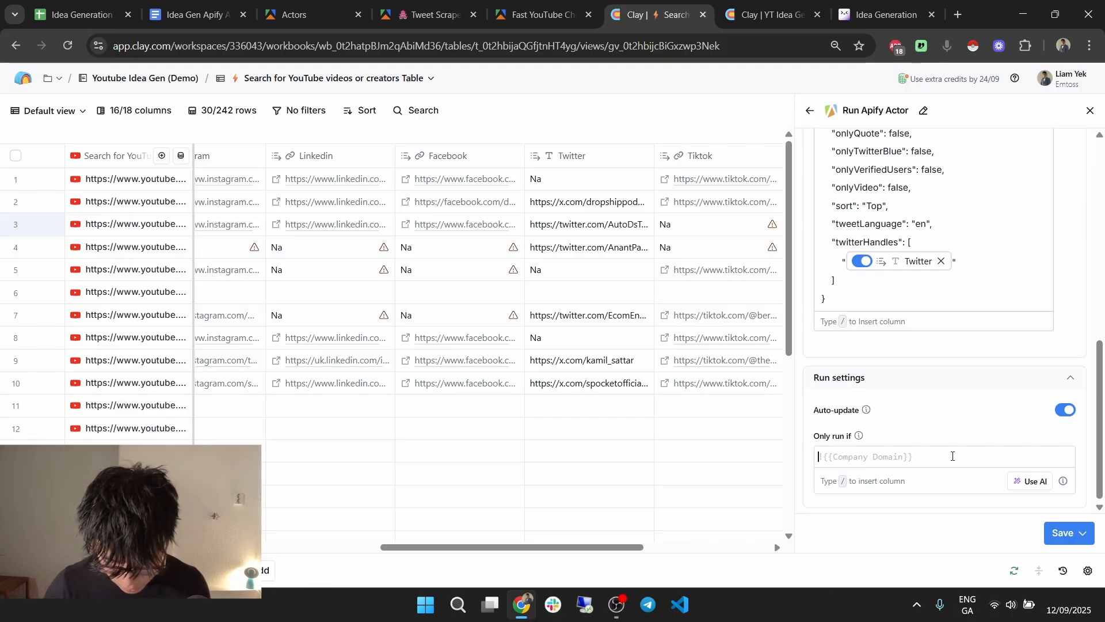
{"action": "type", "text": "/tw"}
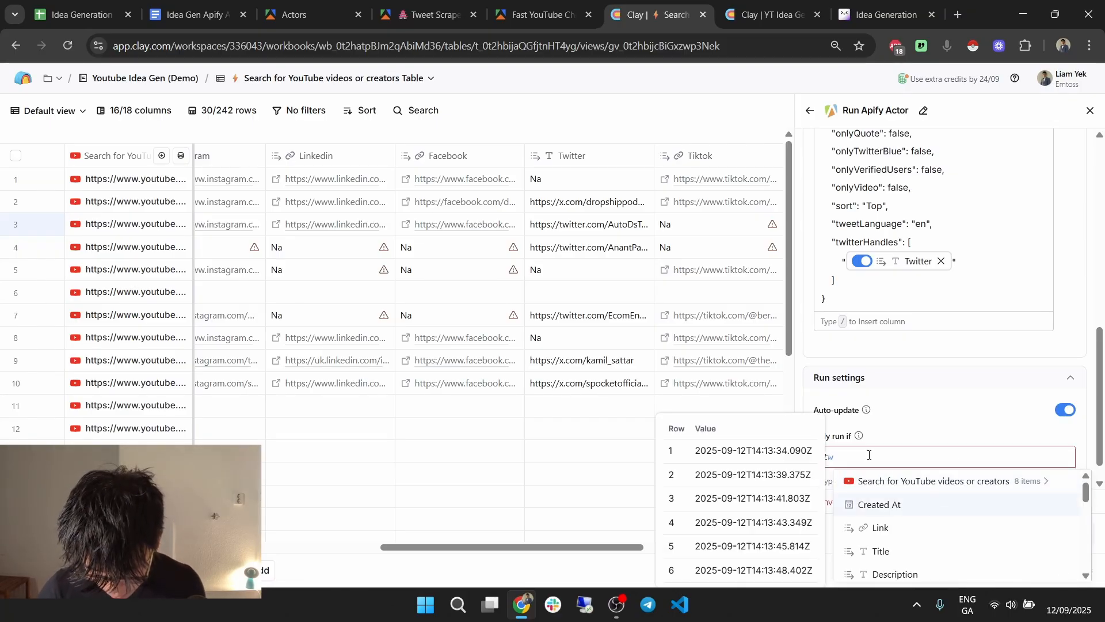
{"action": "scroll", "coordinate": [912, 526], "scroll_direction": "down", "scroll_amount": 5}
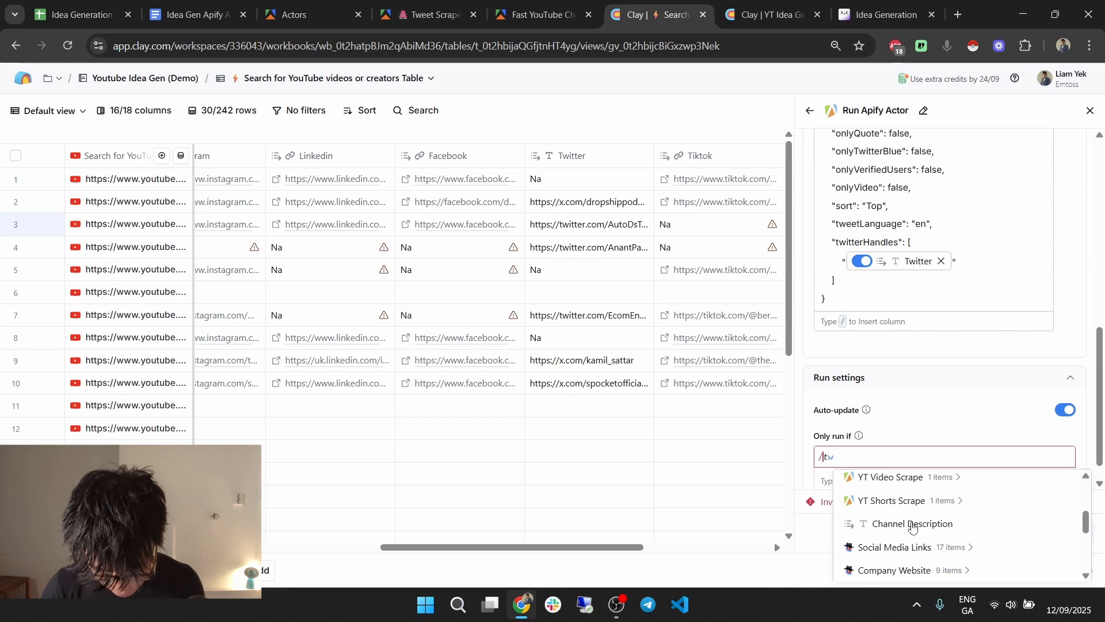
{"action": "type", "text": "i"}
{"action": "key", "text": "BackSpace"}
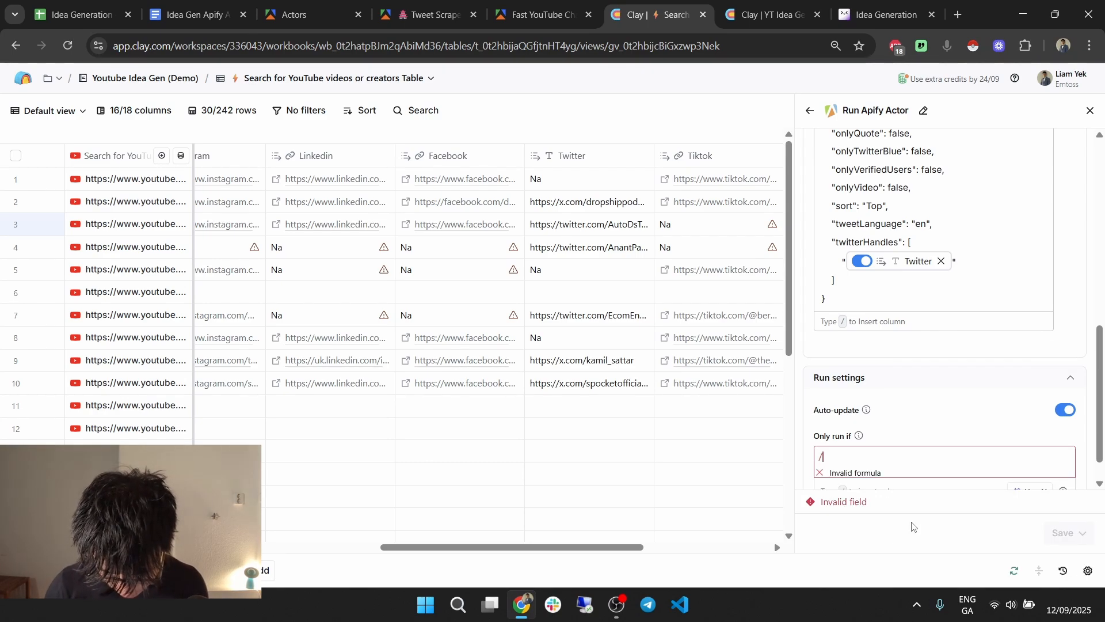
{"action": "type", "text": "tw"}
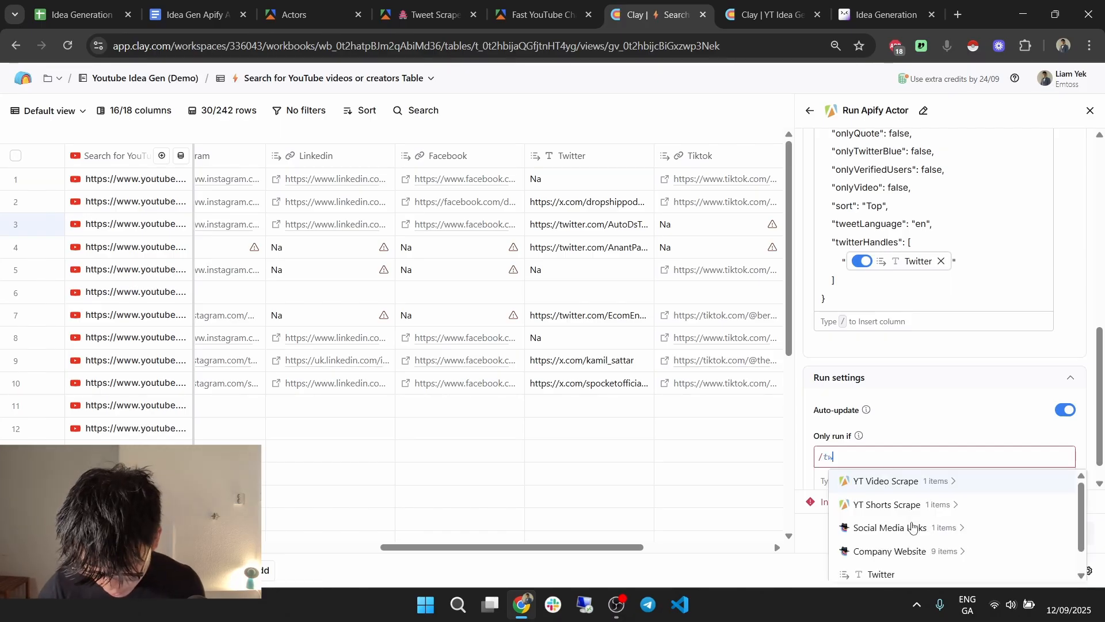
{"action": "left_click", "coordinate": [881, 574]}
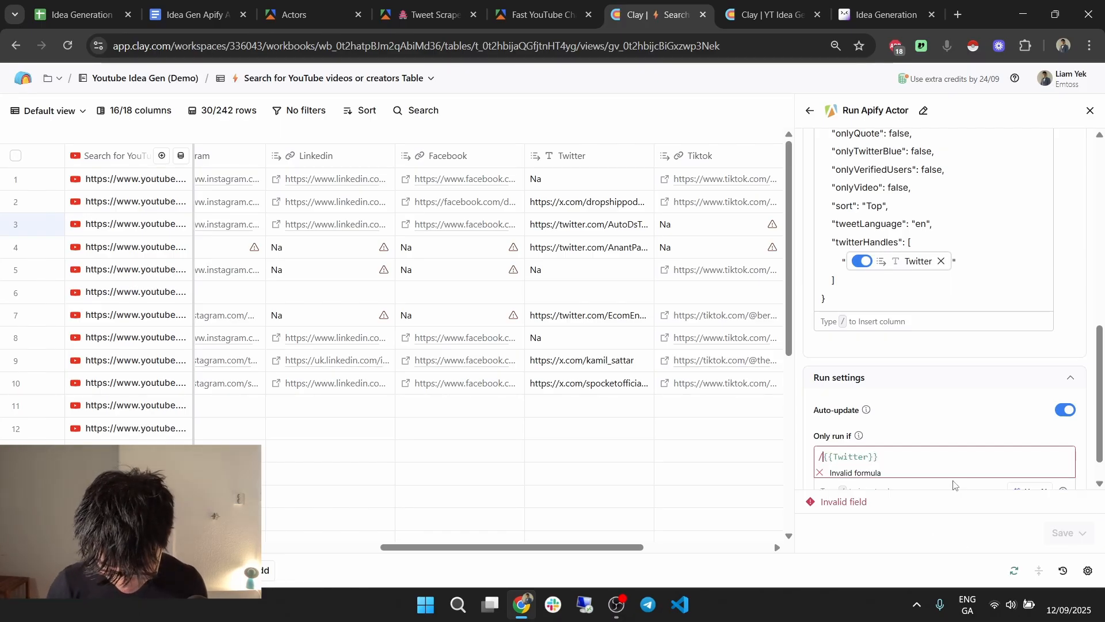
{"action": "key", "text": "BackSpace"}
{"action": "type", "text": "!!"}
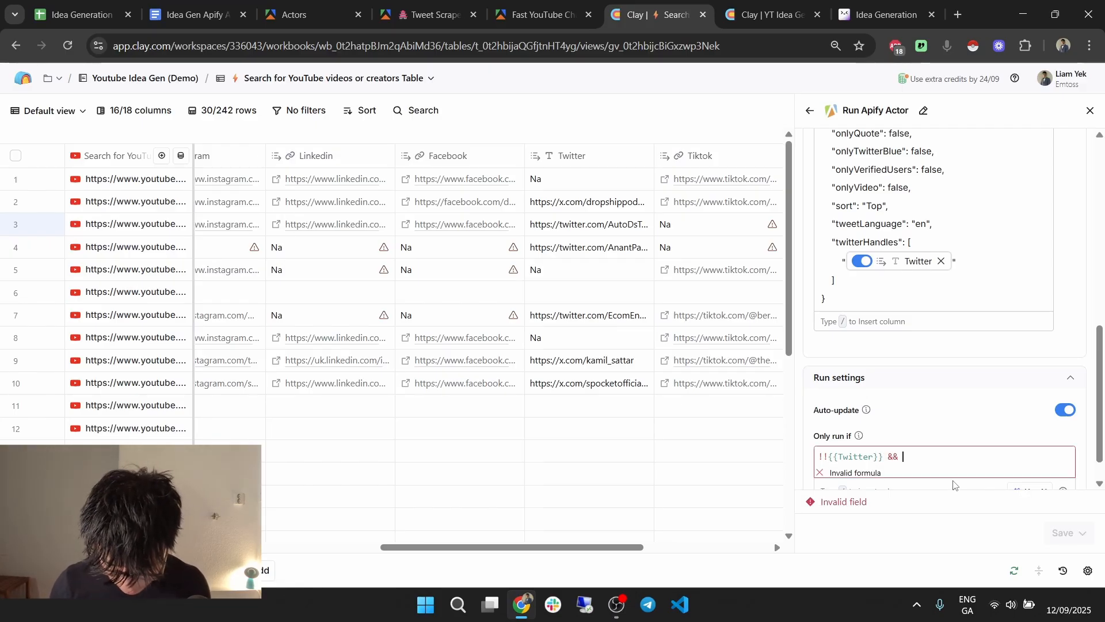
{"action": "type", "text": " /tw"}
{"action": "left_click", "coordinate": [955, 504]}
{"action": "type", "text": "!=="}
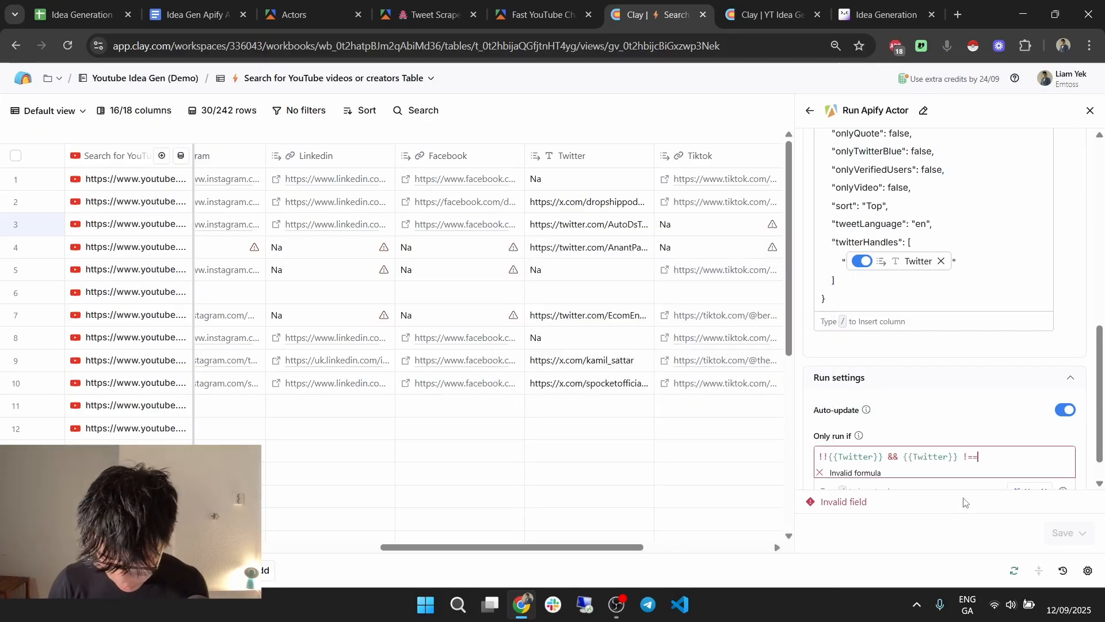
{"action": "type", "text": " \"Na"}
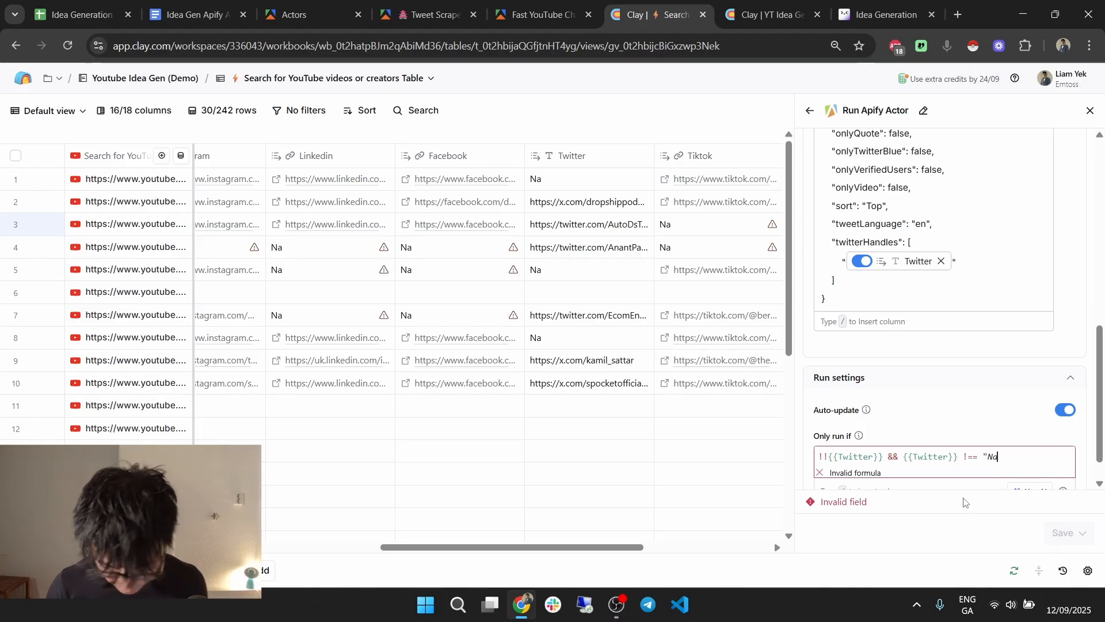
{"action": "type", "text": "\""}
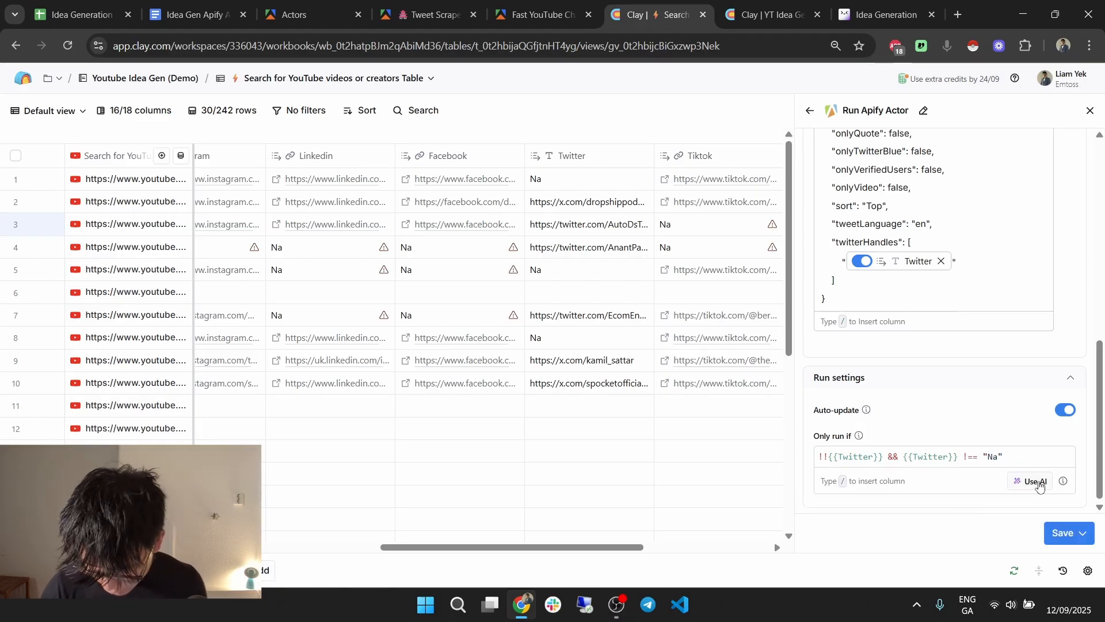
{"action": "left_click", "coordinate": [1075, 531]}
Save and run the column on 10 rows, inspect row 3's error, then edit the column.
{"action": "left_click", "coordinate": [979, 451]}
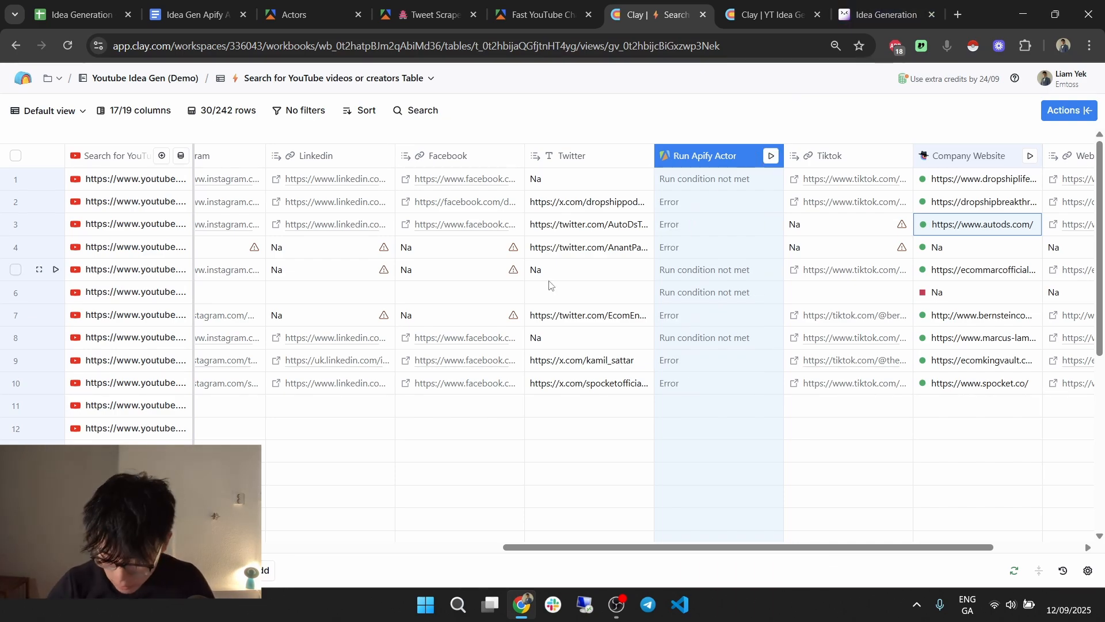
{"action": "left_click", "coordinate": [700, 222]}
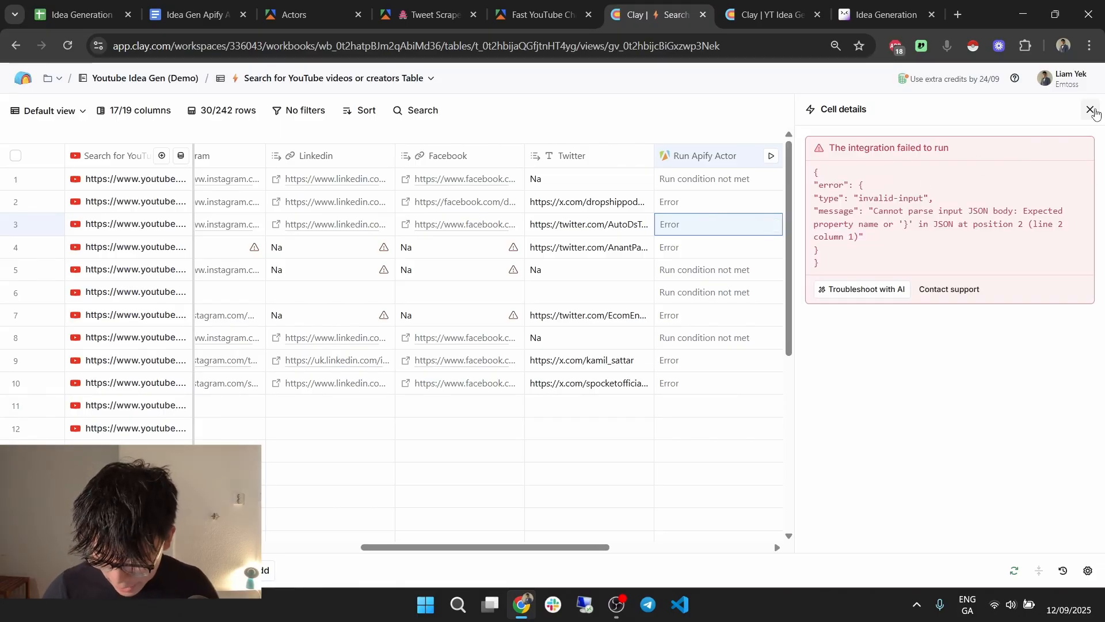
{"action": "left_click", "coordinate": [1090, 109]}
{"action": "left_click", "coordinate": [738, 167]}
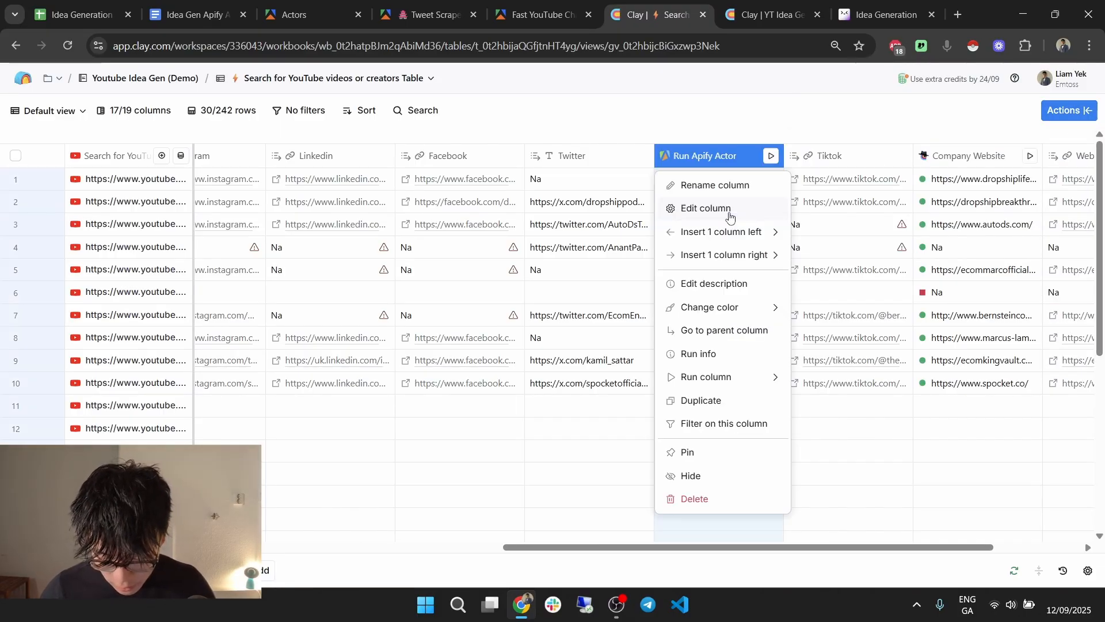
{"action": "left_click", "coordinate": [706, 209]}
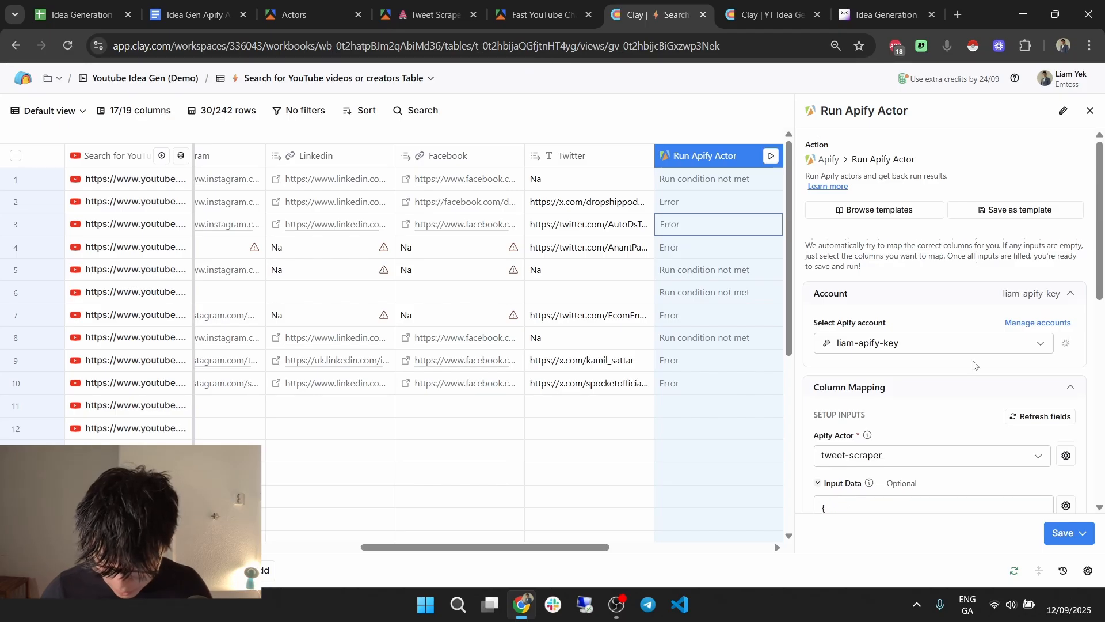
Insert line breaks after the opening brace, customMapFunction, maxItems and onlyImage lines.
{"action": "scroll", "coordinate": [920, 268], "scroll_direction": "down", "scroll_amount": 8}
{"action": "left_click", "coordinate": [869, 226]}
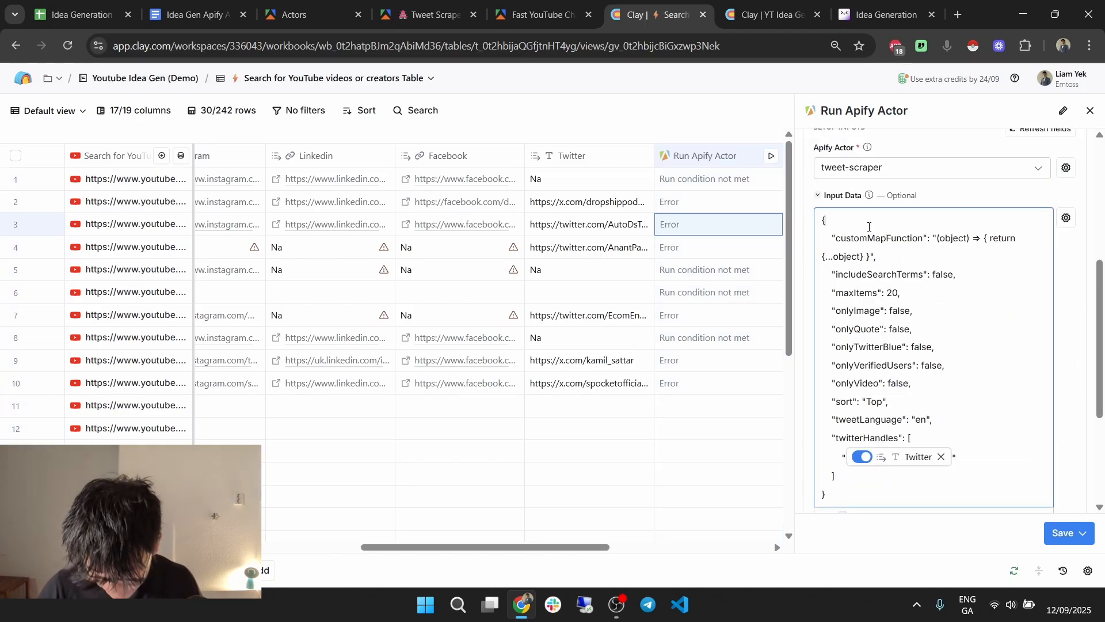
{"action": "key", "text": "Return"}
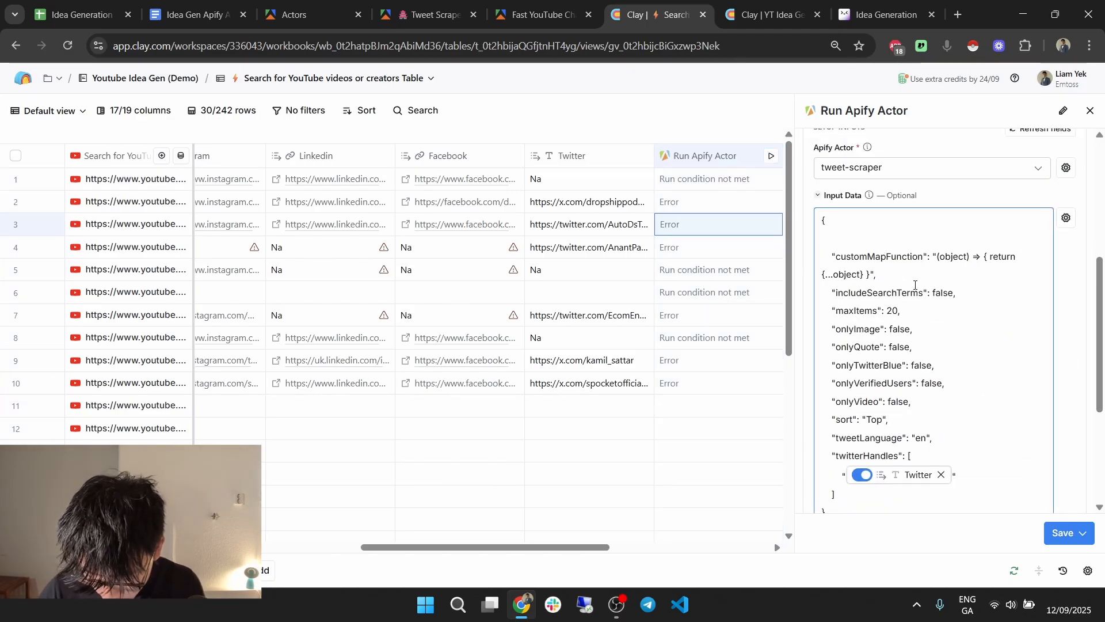
{"action": "left_click", "coordinate": [915, 285]}
{"action": "key", "text": "Return"}
{"action": "key", "text": "Return"}
{"action": "left_click", "coordinate": [956, 347]}
{"action": "key", "text": "Return"}
{"action": "left_click", "coordinate": [957, 383]}
{"action": "key", "text": "Return"}
{"action": "scroll", "coordinate": [961, 322], "scroll_direction": "down", "scroll_amount": 3}
{"action": "left_click", "coordinate": [961, 316]}
Insert line breaks after the remaining only*, sort, tweetLanguage and twitterHandles lines.
{"action": "key", "text": "Return"}
{"action": "left_click", "coordinate": [954, 295]}
{"action": "key", "text": "Return"}
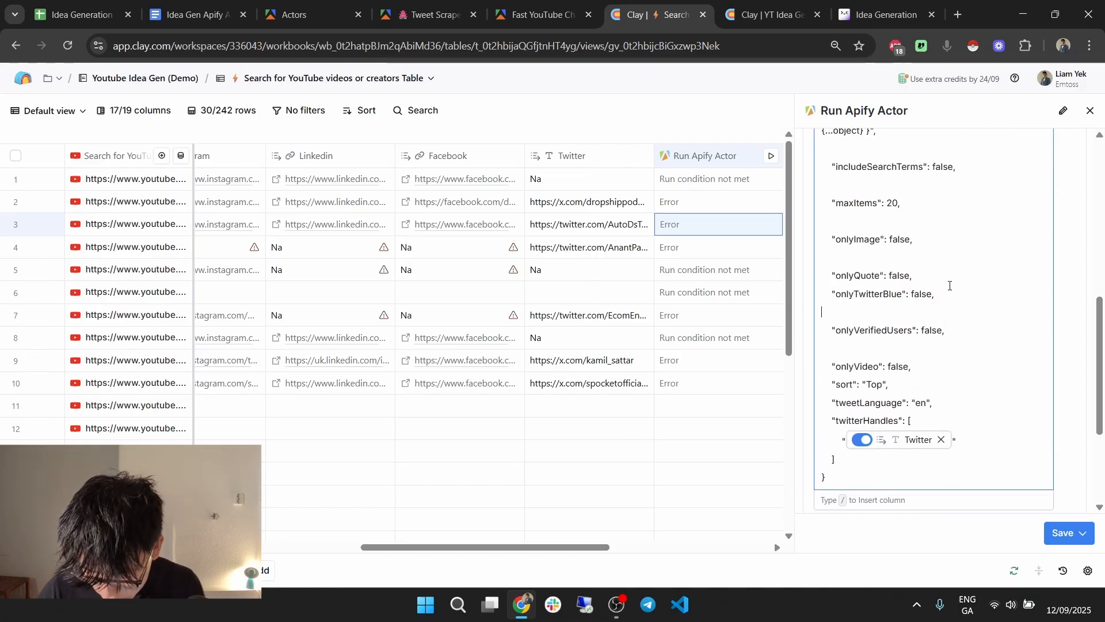
{"action": "left_click", "coordinate": [953, 276]}
{"action": "key", "text": "Return"}
{"action": "left_click", "coordinate": [947, 381]}
{"action": "key", "text": "Return"}
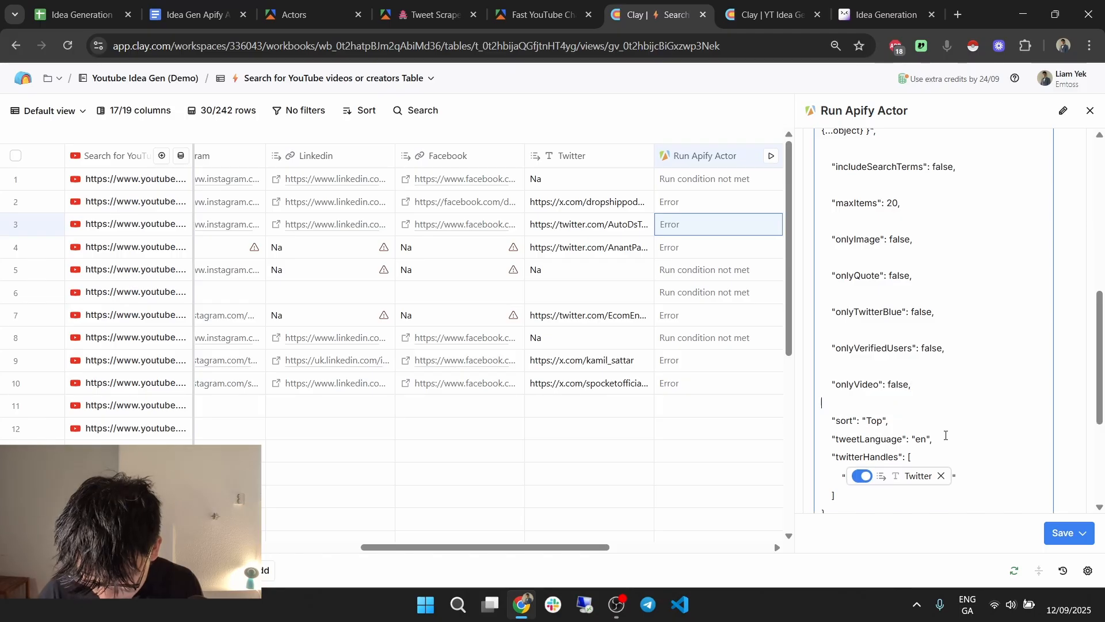
{"action": "key", "text": "Return"}
{"action": "left_click", "coordinate": [975, 456]}
{"action": "key", "text": "Return"}
{"action": "scroll", "coordinate": [973, 403], "scroll_direction": "down", "scroll_amount": 2}
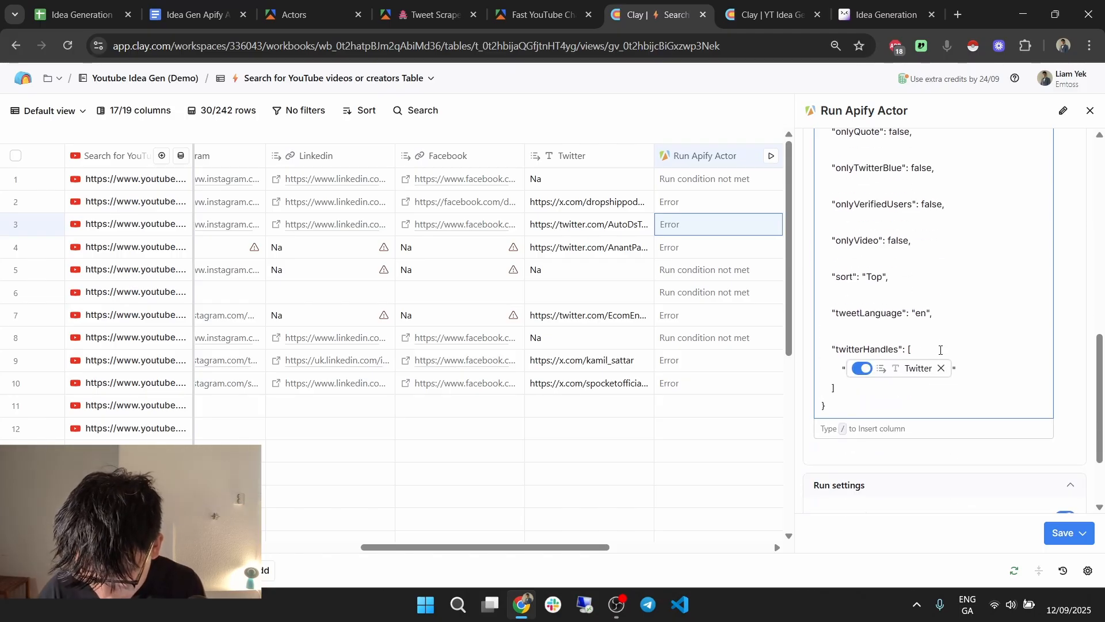
{"action": "left_click", "coordinate": [1002, 350]}
{"action": "key", "text": "Return"}
{"action": "key", "text": "Return"}
{"action": "key", "text": "Return"}
{"action": "left_click", "coordinate": [1082, 533]}
Save and run the column on 10 rows, then review the Tweet Scraper's Runs in Apify.
{"action": "left_click", "coordinate": [1016, 451]}
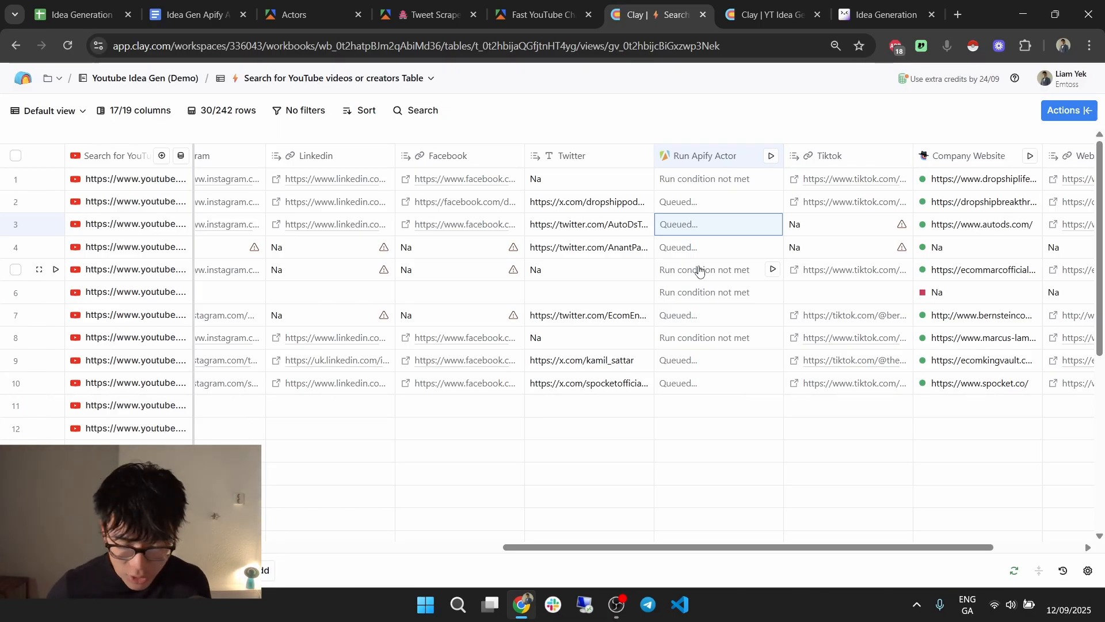
{"action": "left_click", "coordinate": [435, 15]}
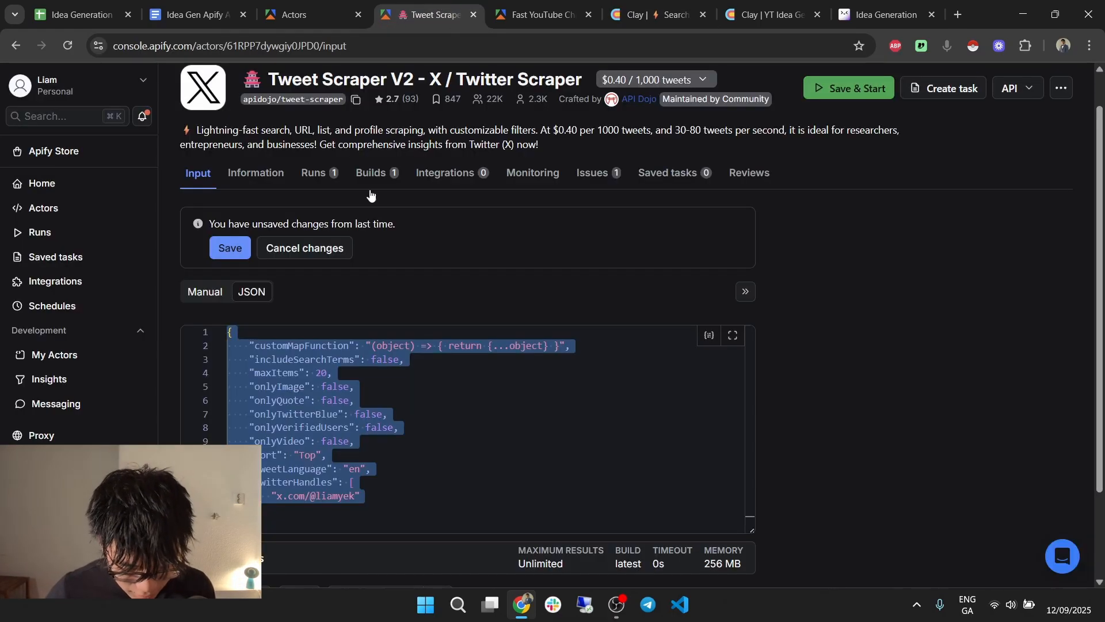
{"action": "left_click", "coordinate": [313, 173]}
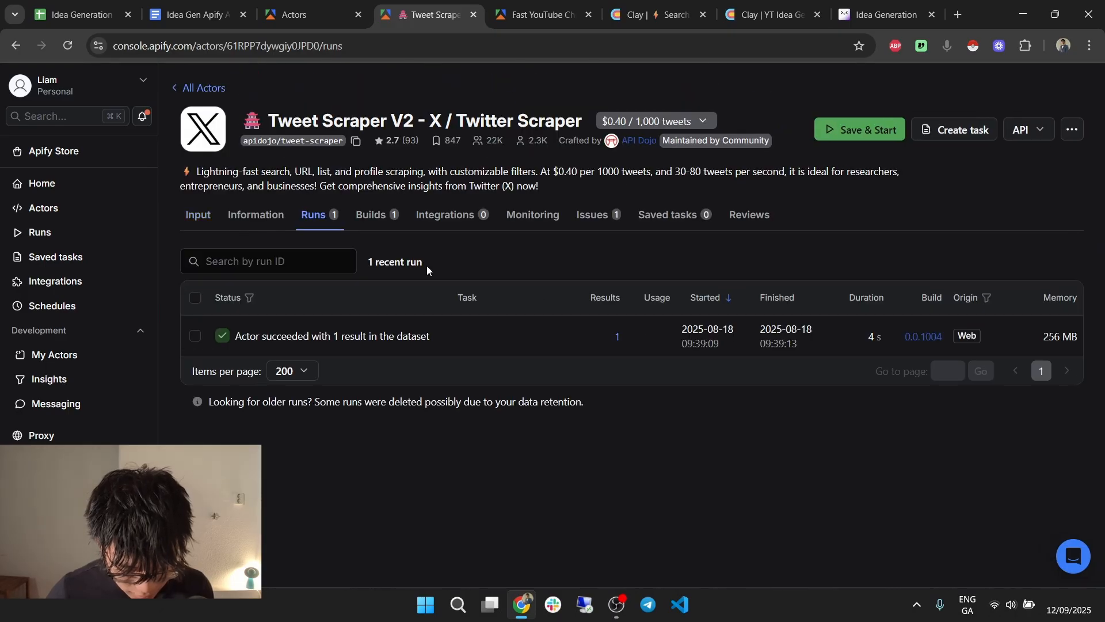
{"action": "left_click", "coordinate": [662, 15]}
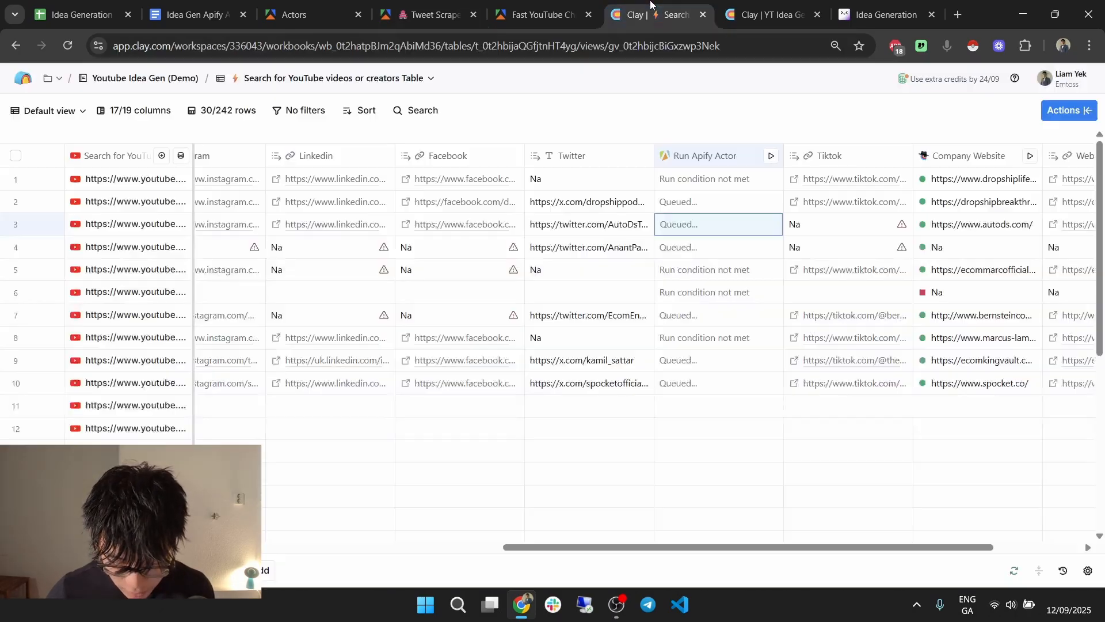
Inspect the error messages on rows 4 and 3 of the Run Apify Actor column.
{"action": "left_click", "coordinate": [707, 242]}
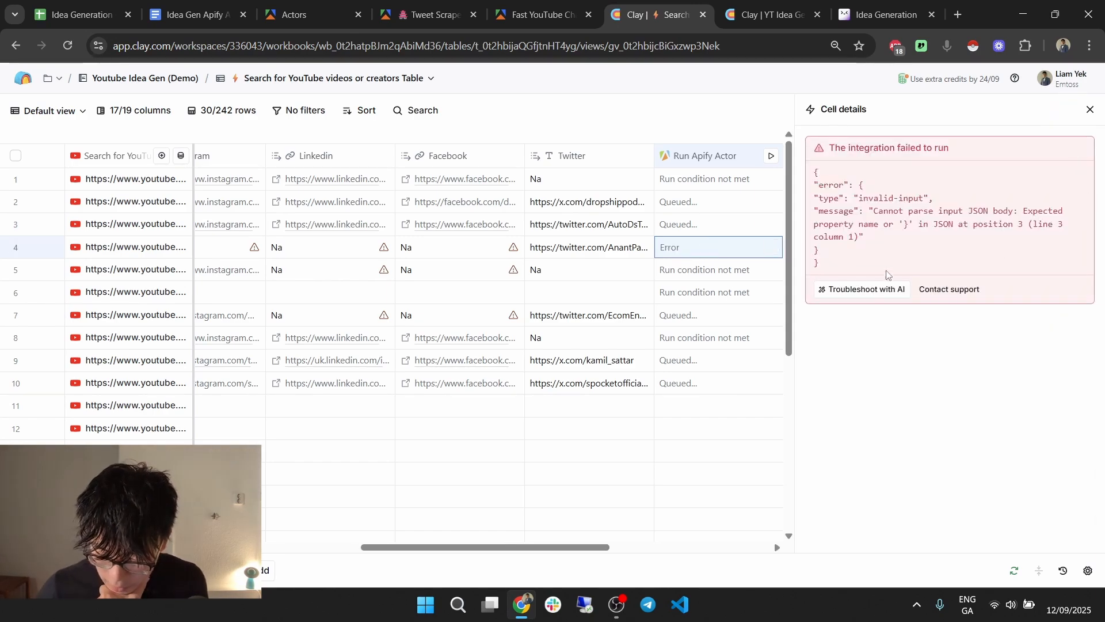
{"action": "left_click_drag", "start_coordinate": [854, 224], "coordinate": [996, 221]}
{"action": "left_click", "coordinate": [1090, 109]}
{"action": "left_click", "coordinate": [691, 224]}
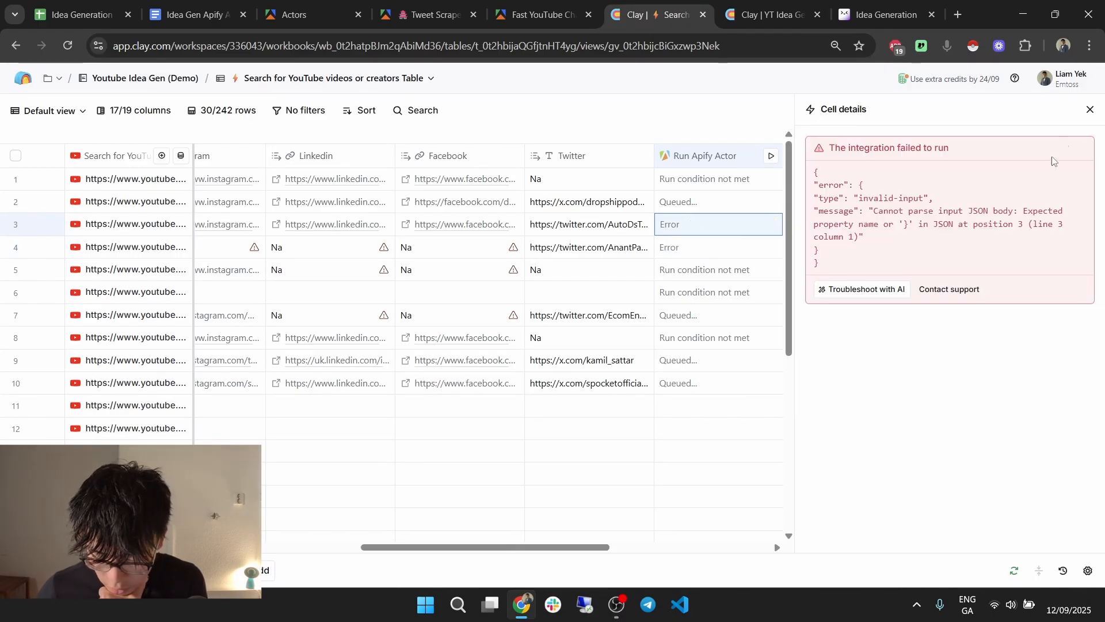
{"action": "left_click", "coordinate": [1089, 109]}
Split the customMapFunction line, rerun on 10 rows, and check Apify's Runs list.
{"action": "left_click", "coordinate": [692, 156]}
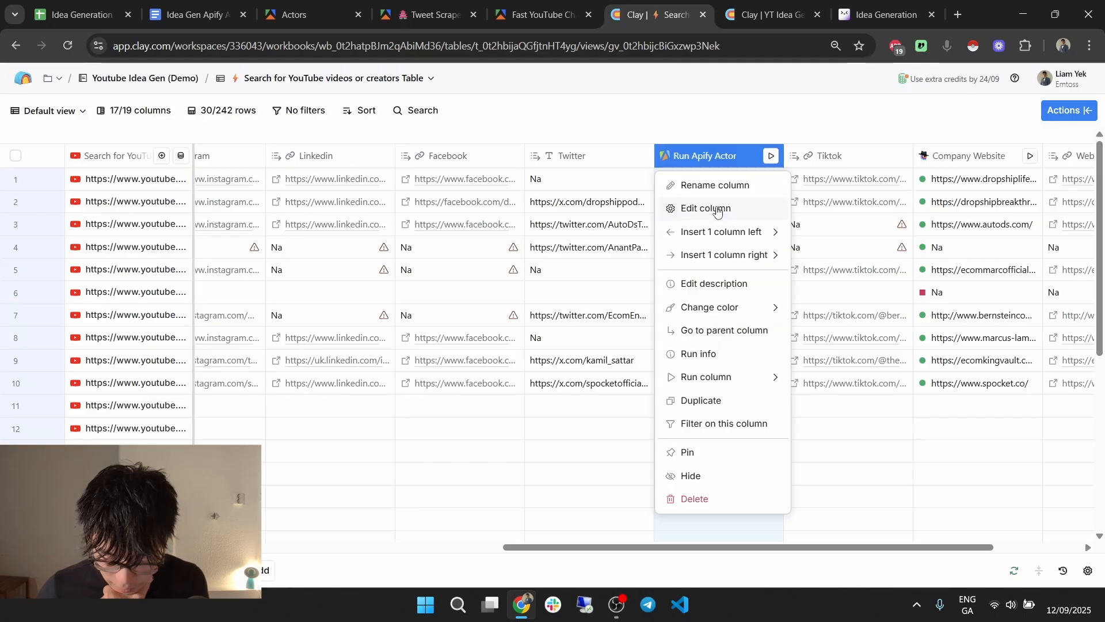
{"action": "left_click", "coordinate": [707, 207]}
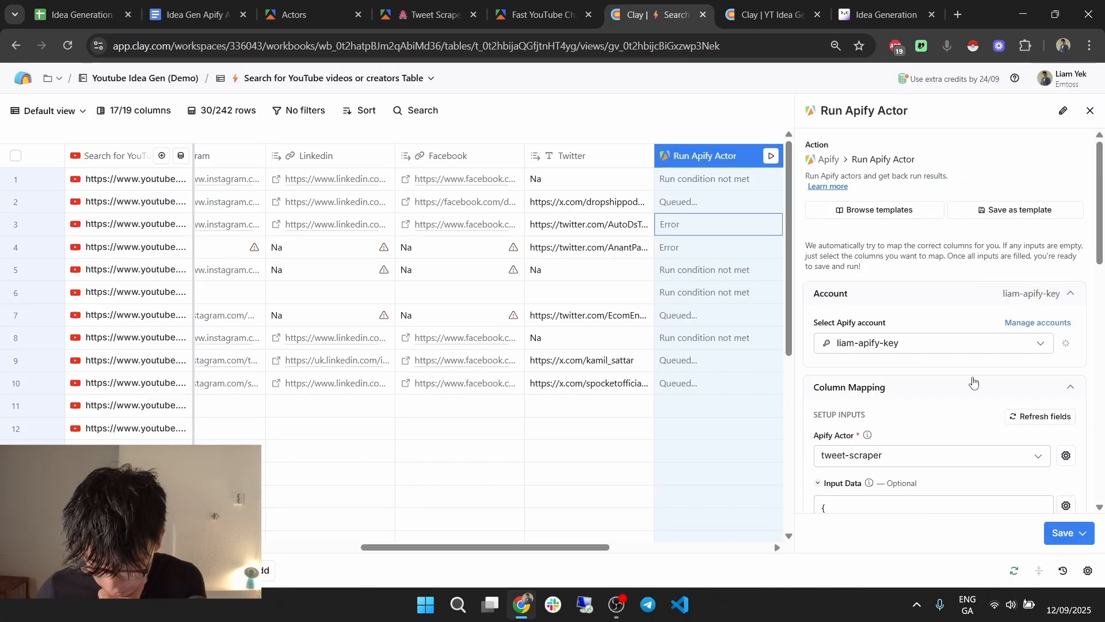
{"action": "scroll", "coordinate": [984, 324], "scroll_direction": "down", "scroll_amount": 5}
{"action": "left_click", "coordinate": [1004, 255]}
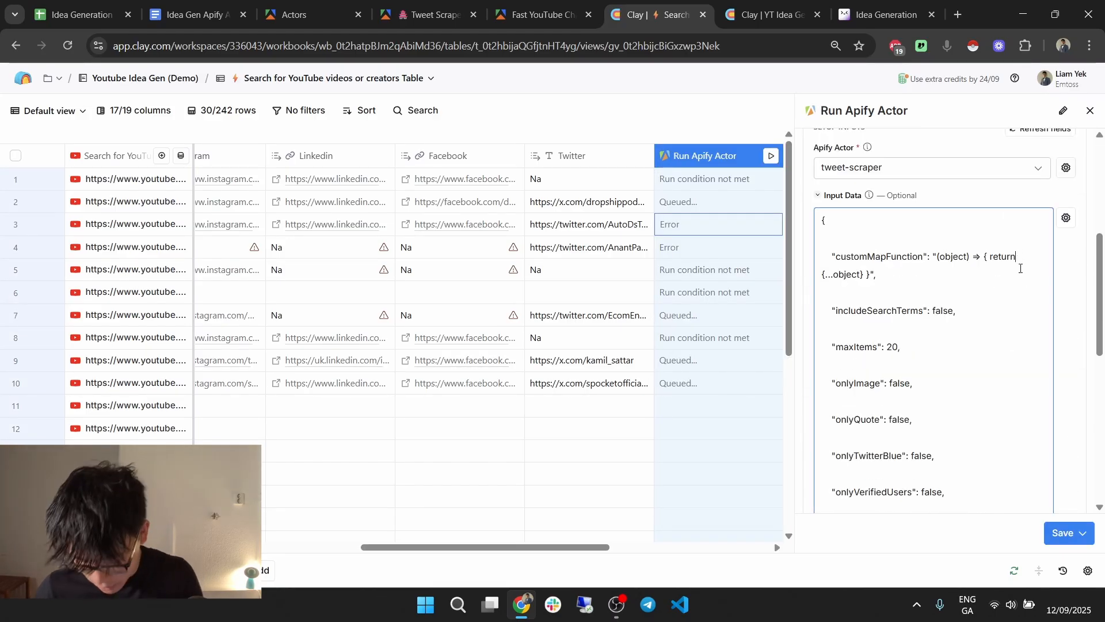
{"action": "key", "text": "Return"}
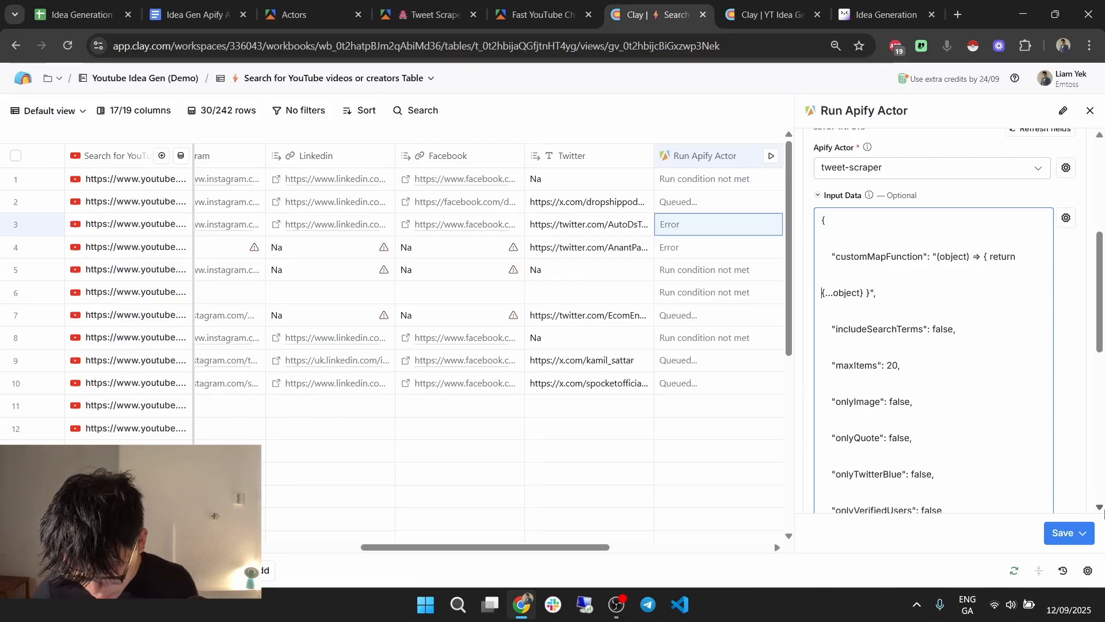
{"action": "left_click", "coordinate": [1082, 533]}
{"action": "left_click", "coordinate": [1006, 452]}
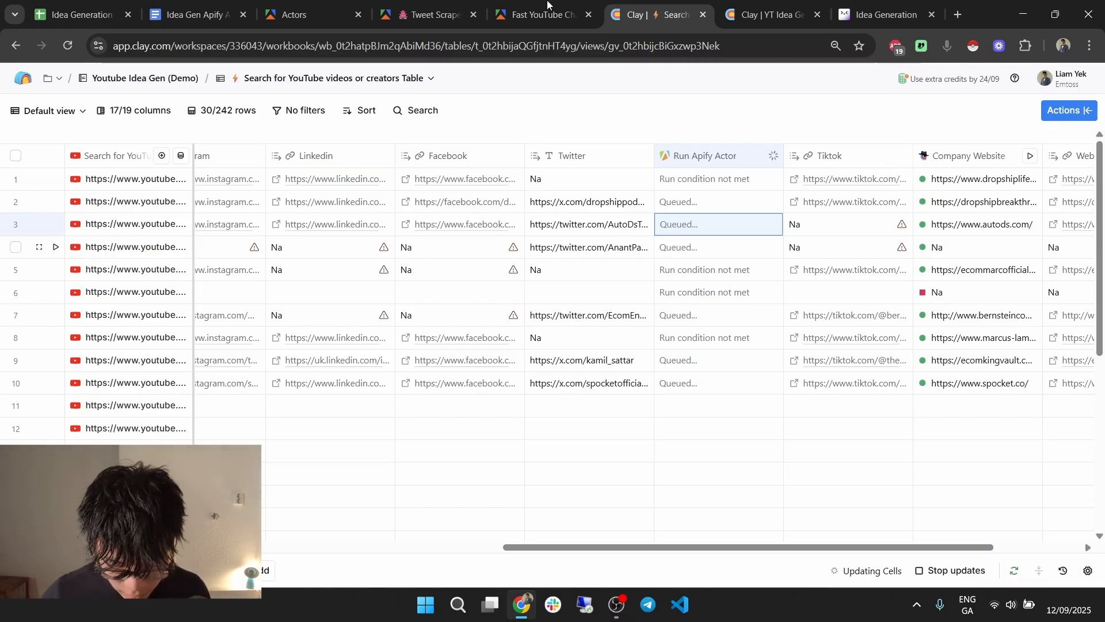
{"action": "left_click", "coordinate": [443, 3]}
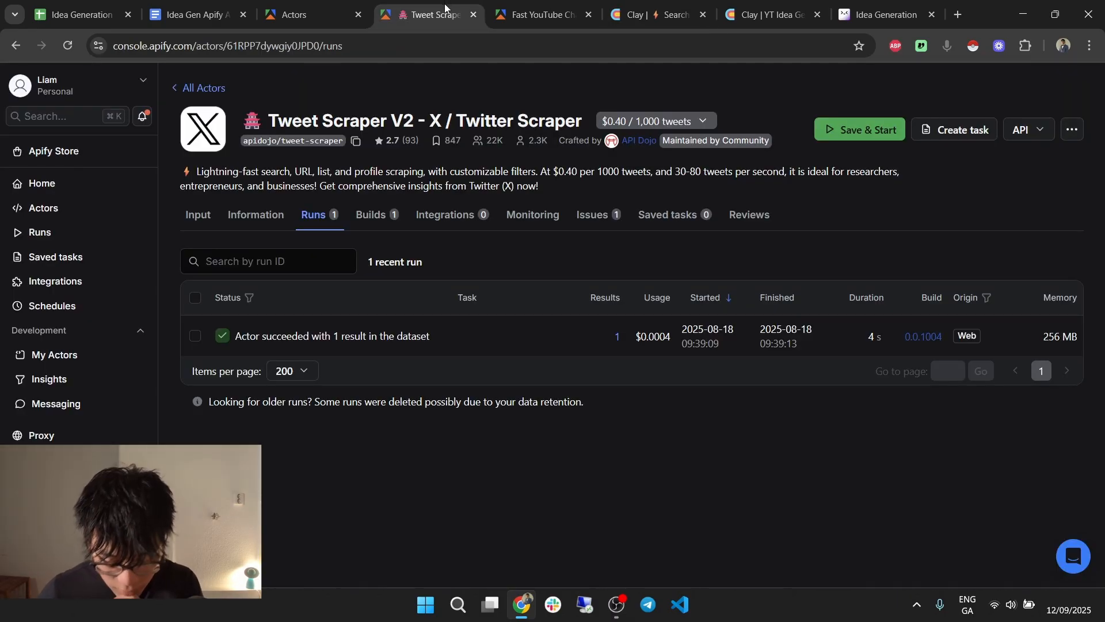
{"action": "left_click", "coordinate": [769, 14]}
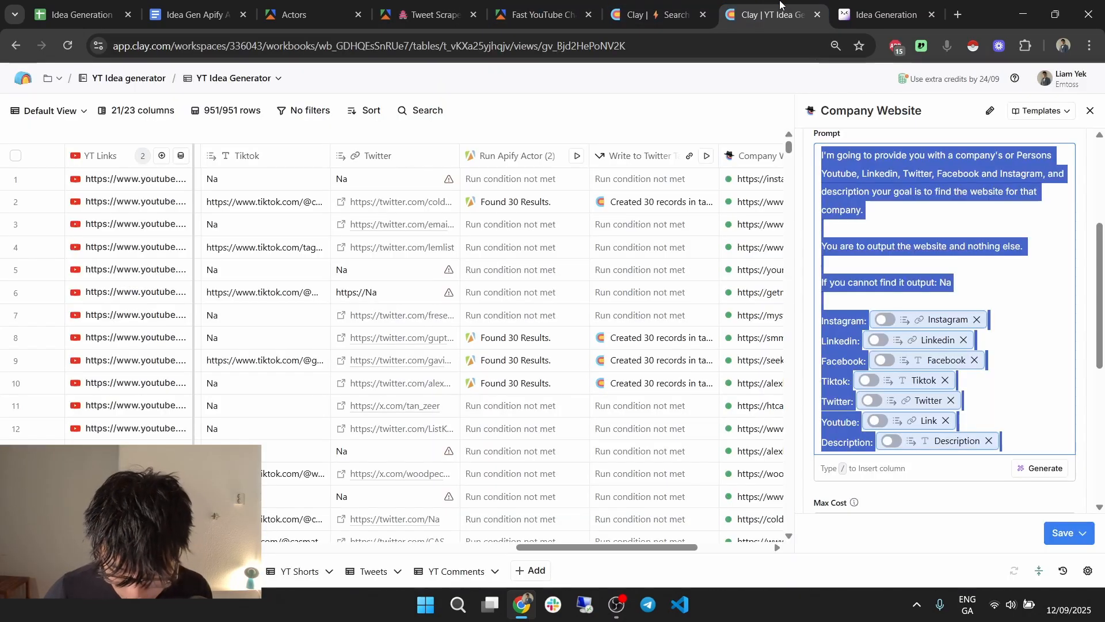
Close the Company Website panel and scroll through the Run Apify Actor (2) Input Data JSON.
{"action": "left_click", "coordinate": [1089, 110]}
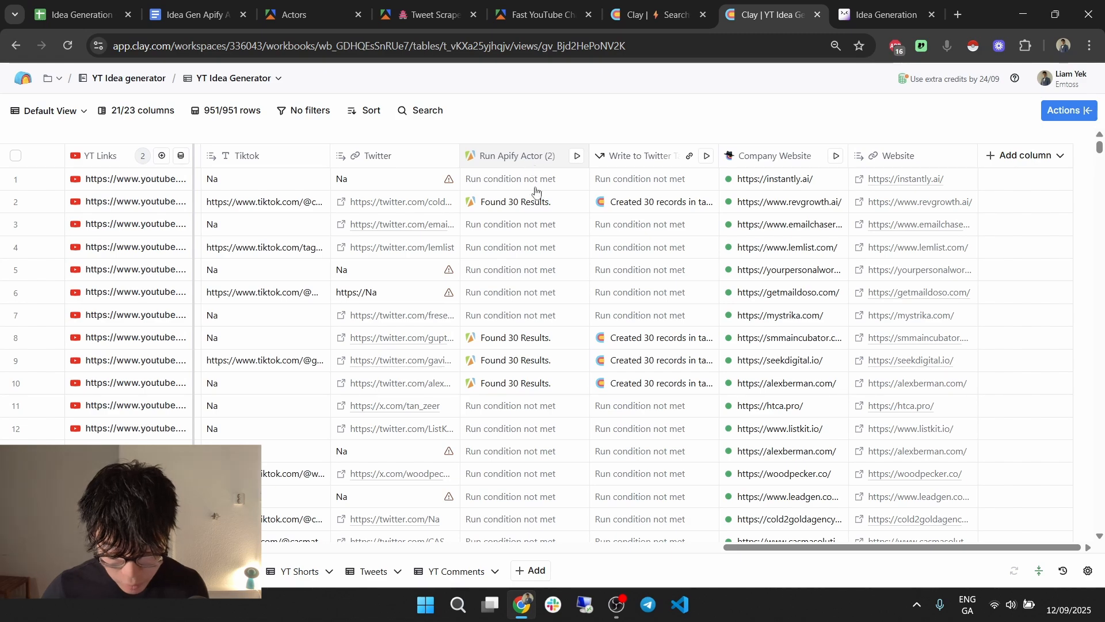
{"action": "left_click", "coordinate": [531, 161]}
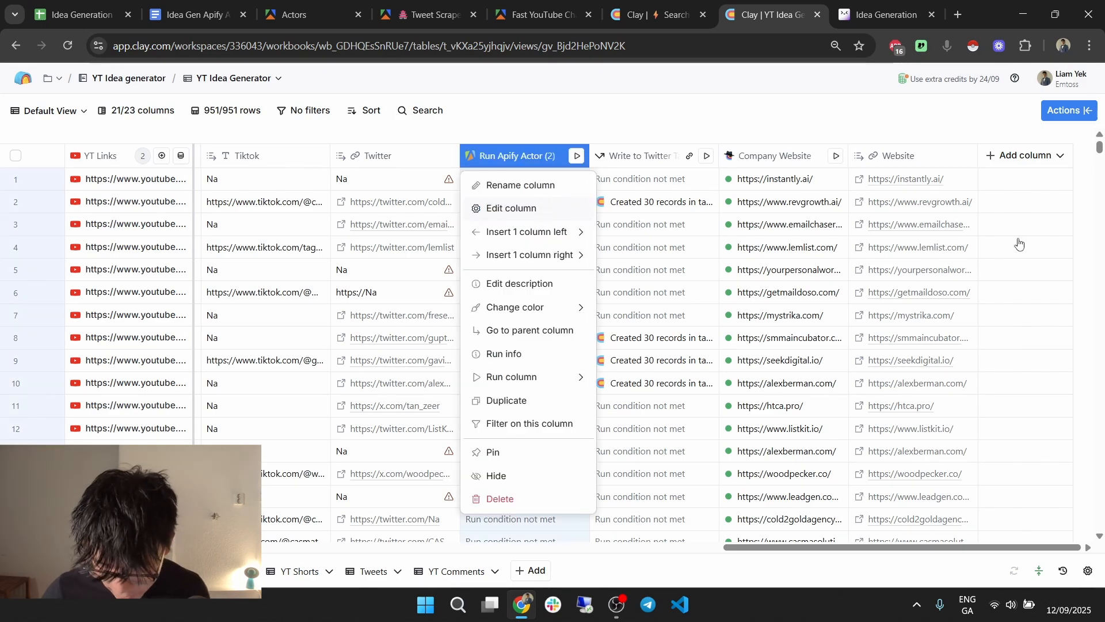
{"action": "key", "text": "Return"}
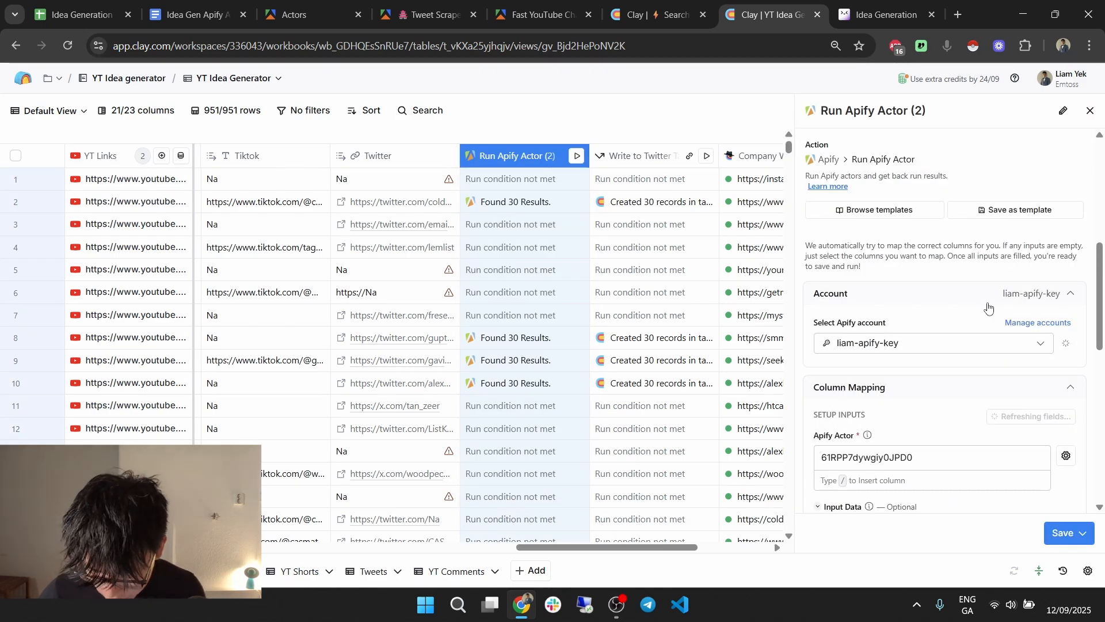
{"action": "scroll", "coordinate": [985, 288], "scroll_direction": "down", "scroll_amount": 6}
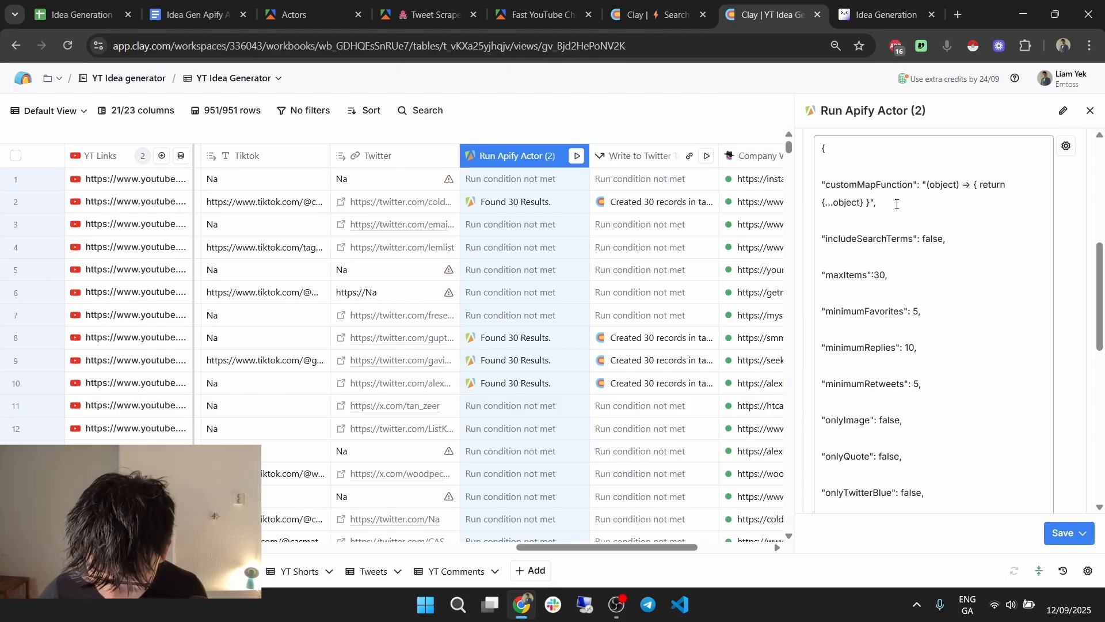
{"action": "scroll", "coordinate": [902, 211], "scroll_direction": "down", "scroll_amount": 6}
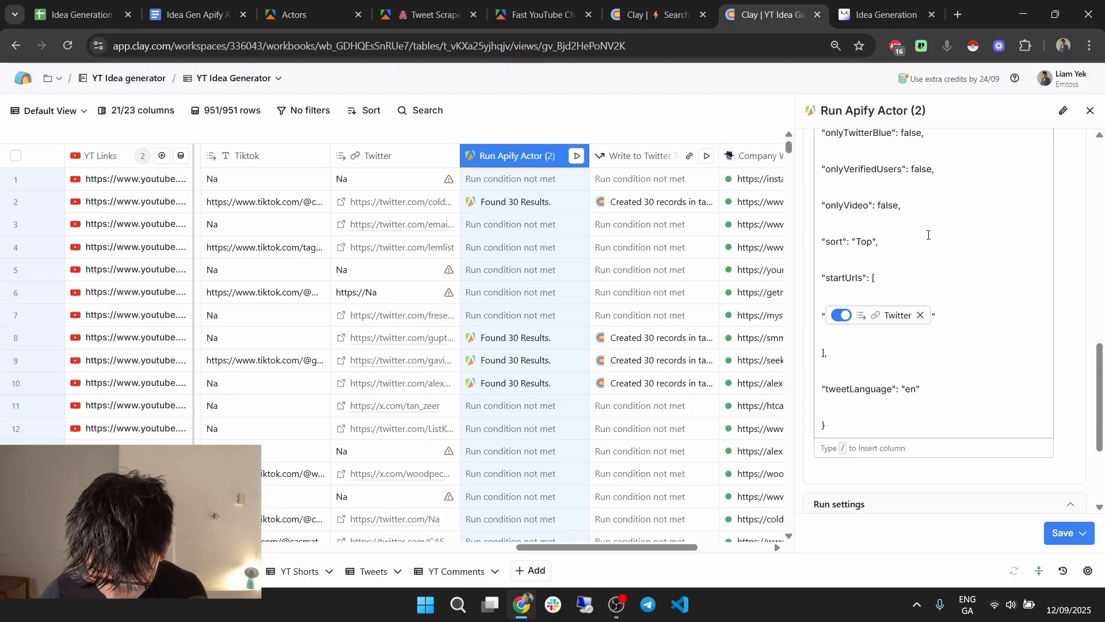
{"action": "scroll", "coordinate": [948, 380], "scroll_direction": "up", "scroll_amount": 1}
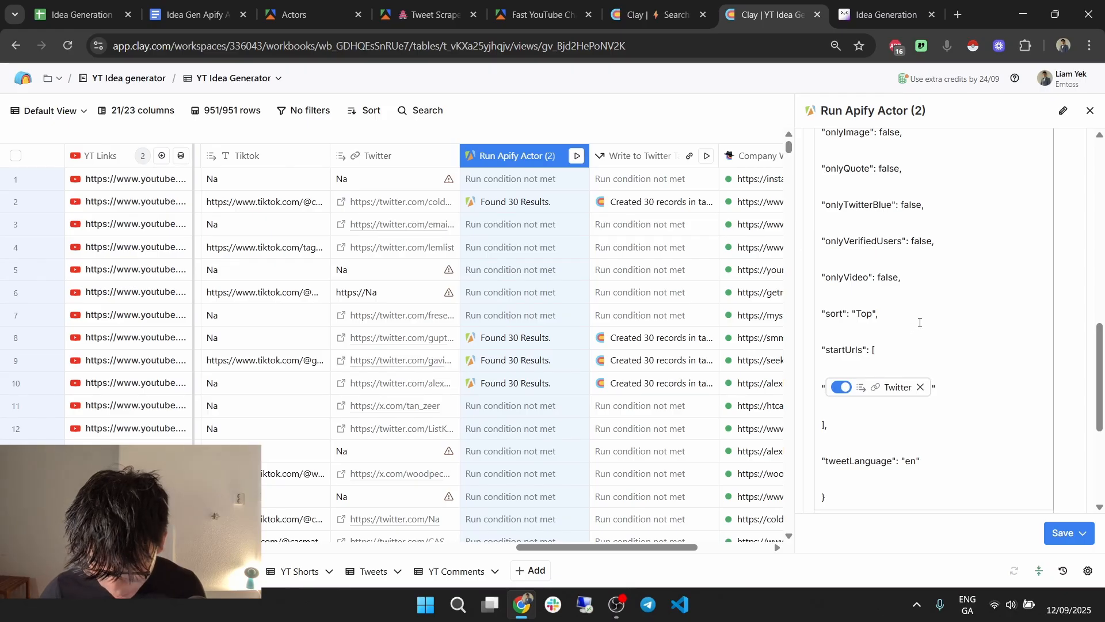
{"action": "scroll", "coordinate": [921, 323], "scroll_direction": "up", "scroll_amount": 7}
{"action": "scroll", "coordinate": [922, 340], "scroll_direction": "down", "scroll_amount": 1}
In the Run Apify Actor settings, remove the line break and space before the customMapFunction object spread.
{"action": "left_click", "coordinate": [653, 15]}
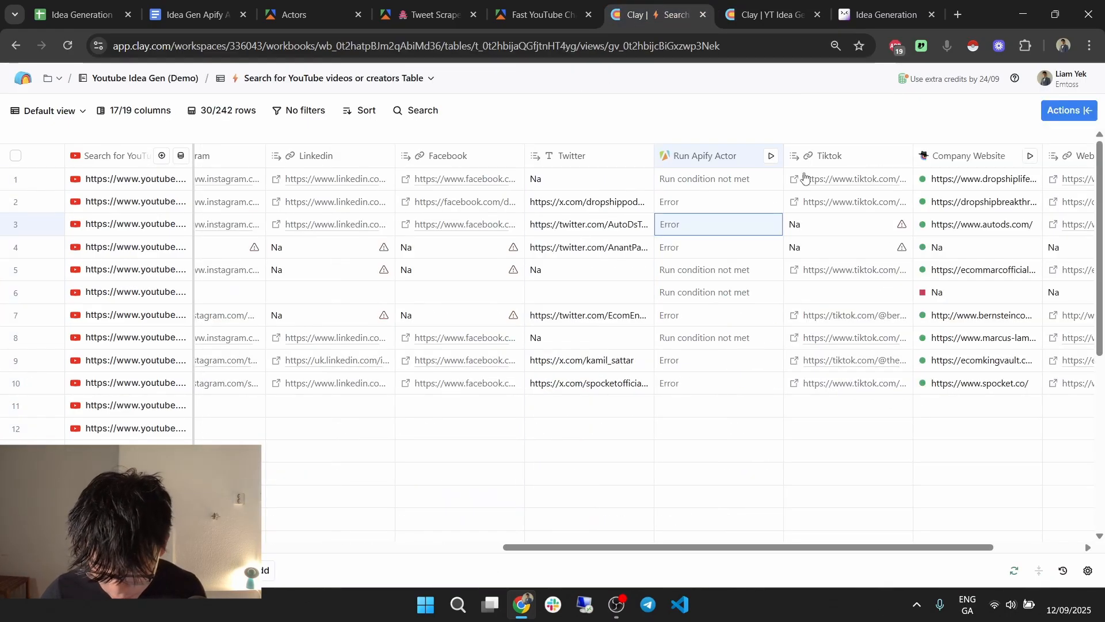
{"action": "right_click", "coordinate": [723, 207]}
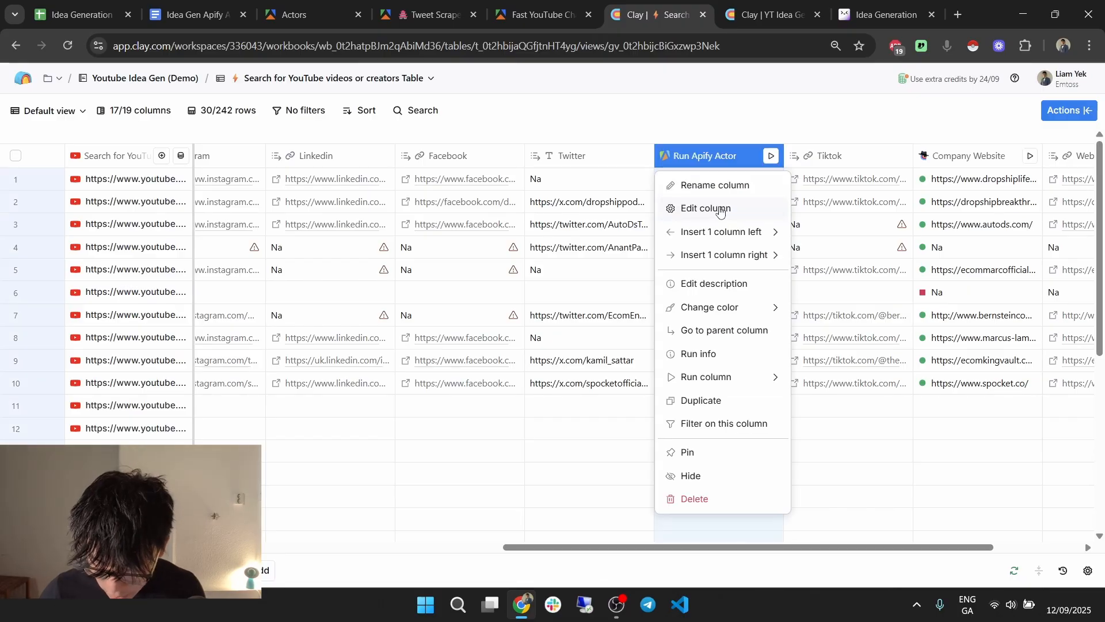
{"action": "left_click", "coordinate": [723, 208]}
{"action": "scroll", "coordinate": [937, 347], "scroll_direction": "down", "scroll_amount": 4}
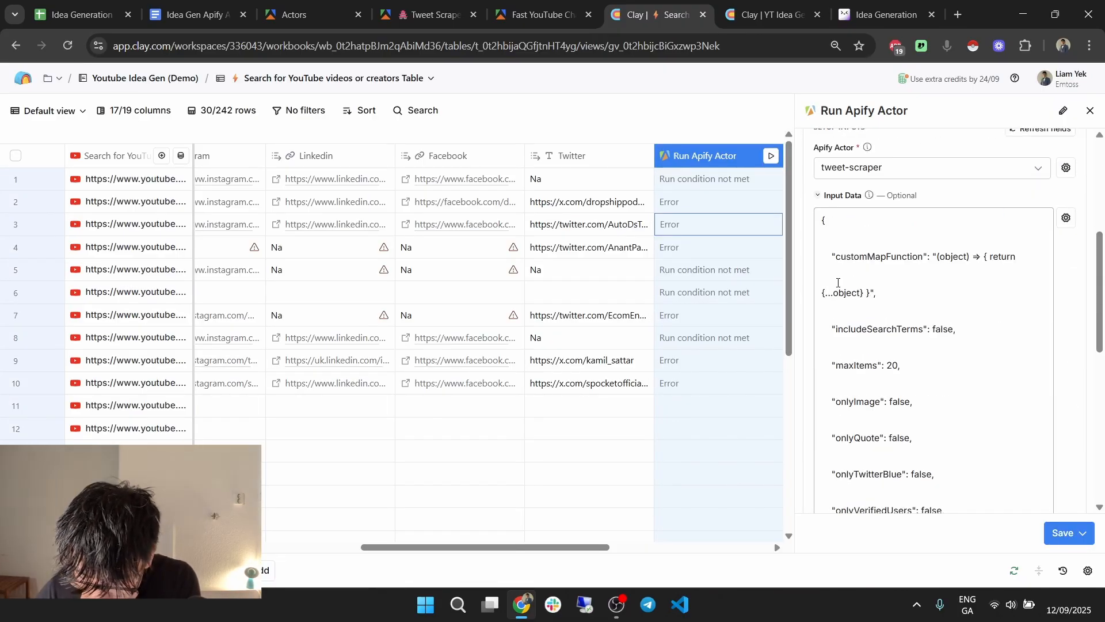
{"action": "left_click", "coordinate": [823, 295]}
{"action": "key", "text": "BackSpace"}
{"action": "key", "text": "BackSpace"}
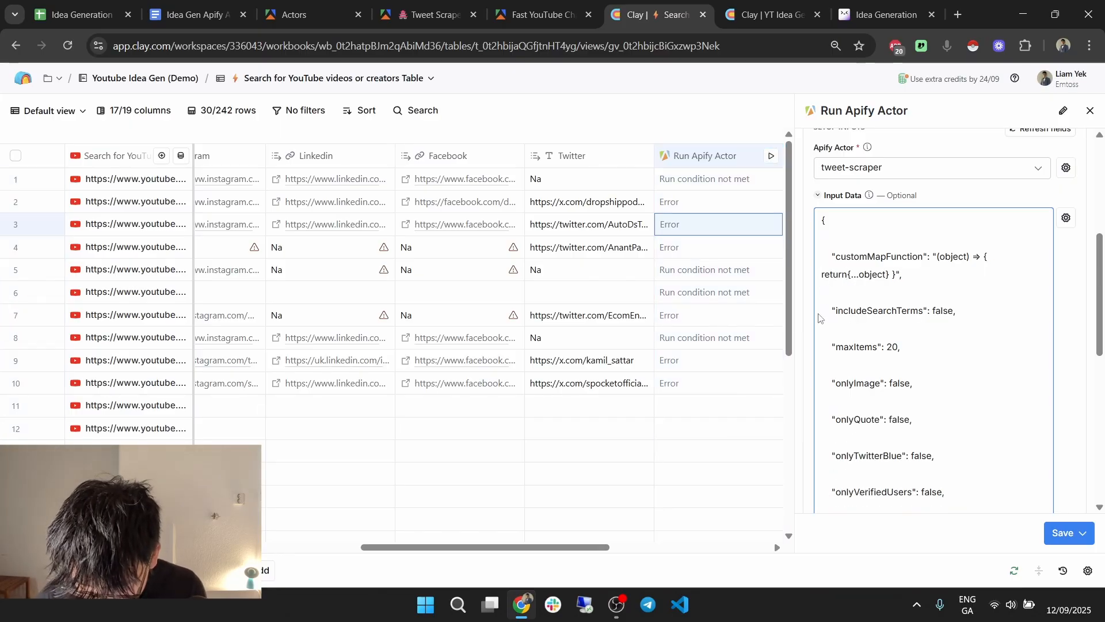
{"action": "key", "text": "ctrl+Tab"}
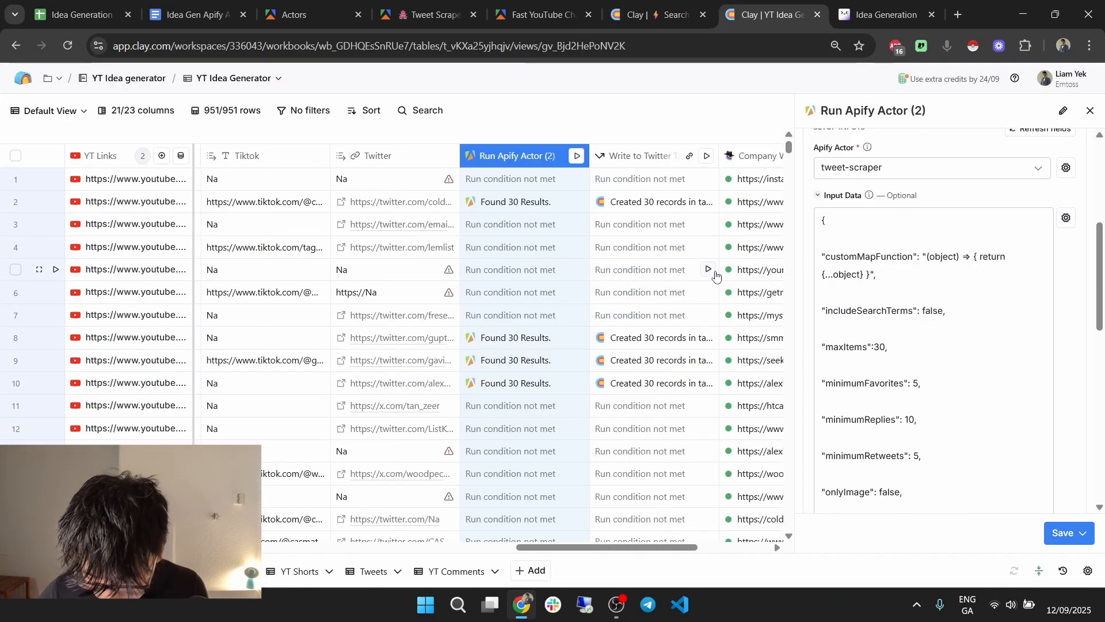
{"action": "left_click", "coordinate": [824, 275]}
{"action": "key", "text": "BackSpace"}
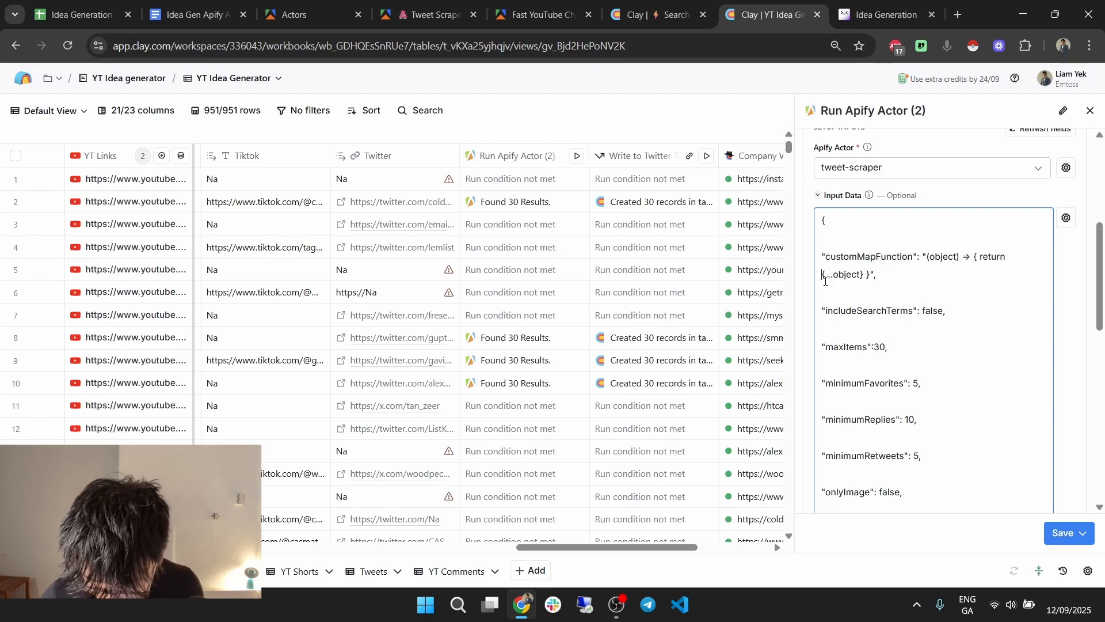
Join the return statement onto one line, then save and run the column on 10 rows.
{"action": "scroll", "coordinate": [875, 259], "scroll_direction": "down", "scroll_amount": 6}
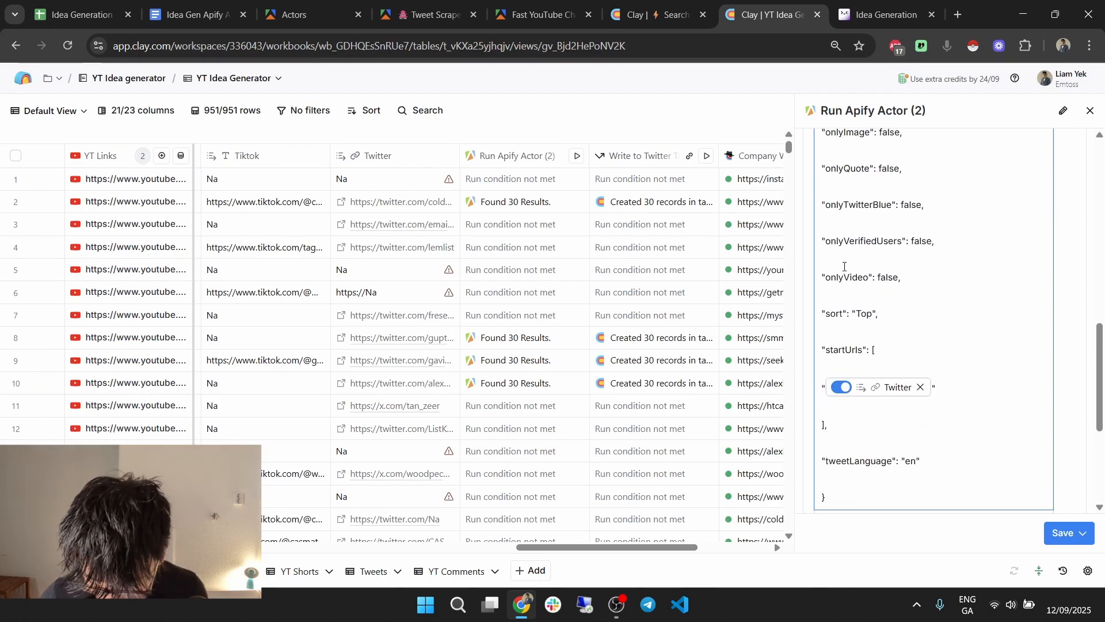
{"action": "left_click", "coordinate": [661, 4]}
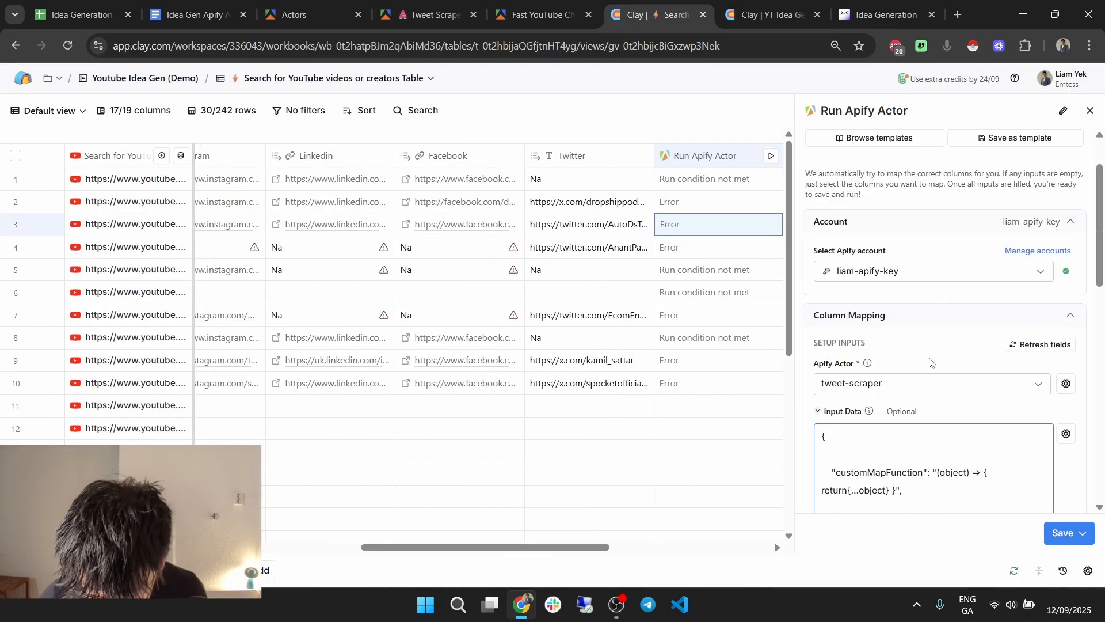
{"action": "scroll", "coordinate": [863, 357], "scroll_direction": "down", "scroll_amount": 1}
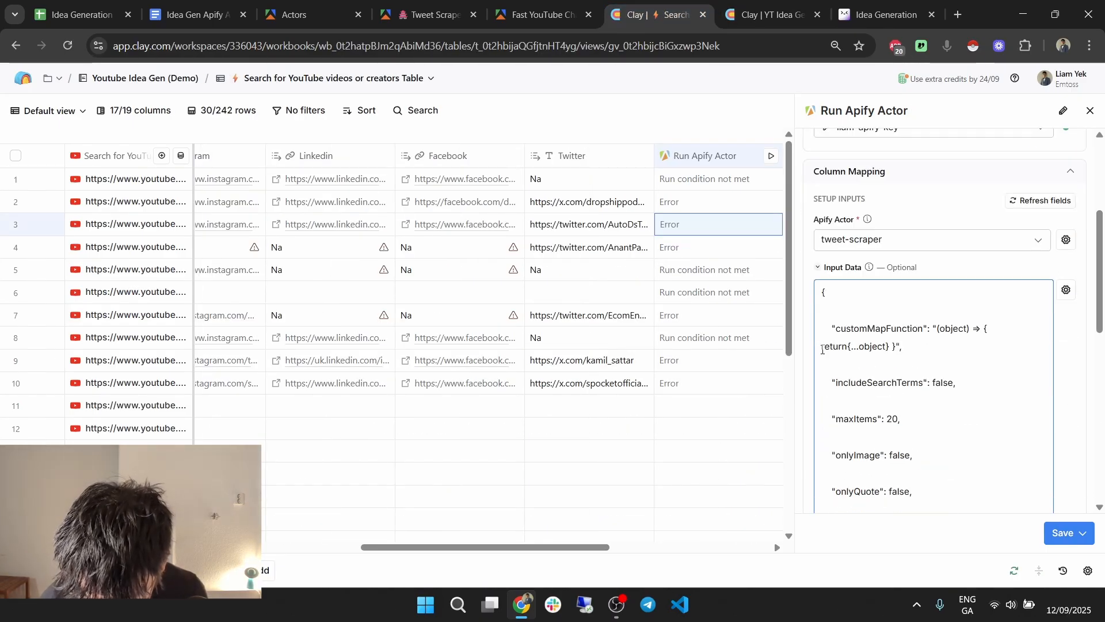
{"action": "key", "text": "BackSpace"}
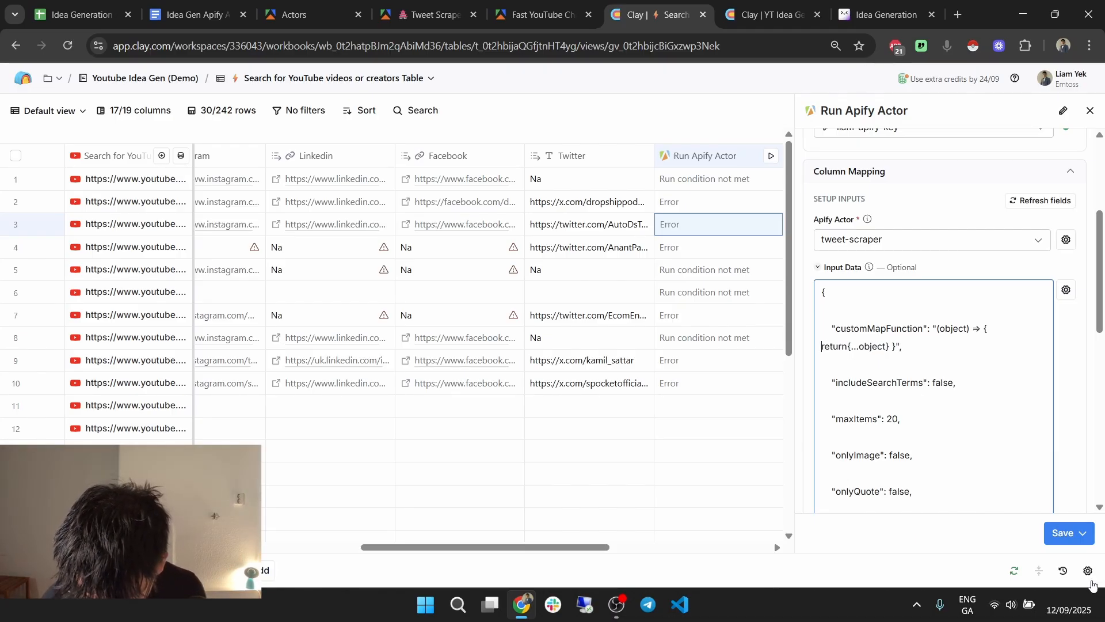
{"action": "left_click", "coordinate": [1082, 533]}
{"action": "left_click", "coordinate": [1002, 452]}
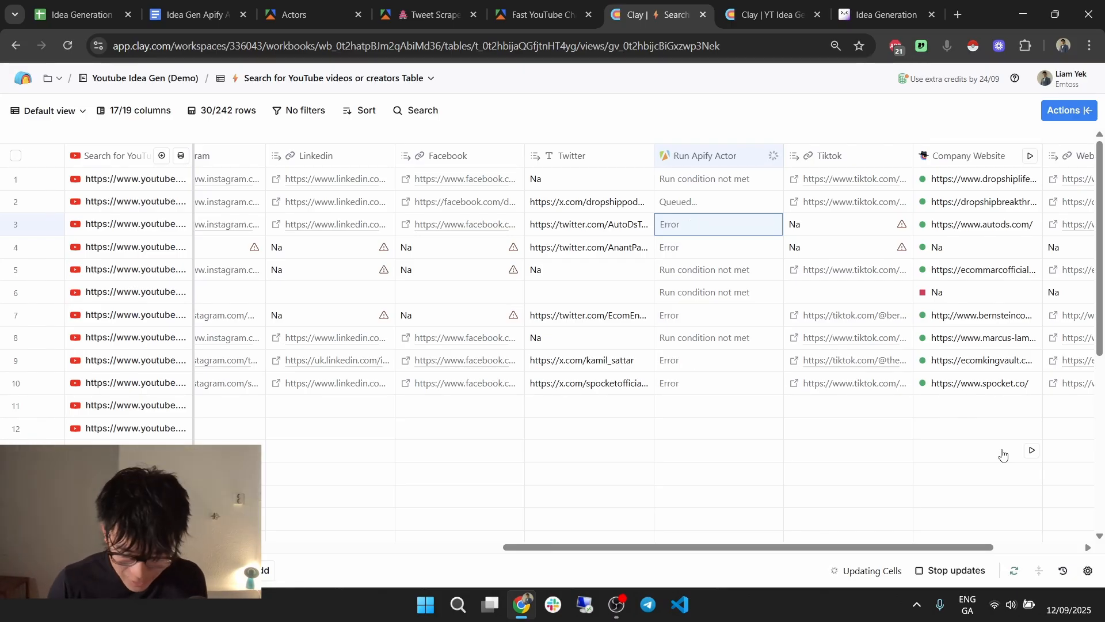
Review row 4's actor error, then go to the Tweet Scraper actor page in Apify.
{"action": "left_click", "coordinate": [718, 252]}
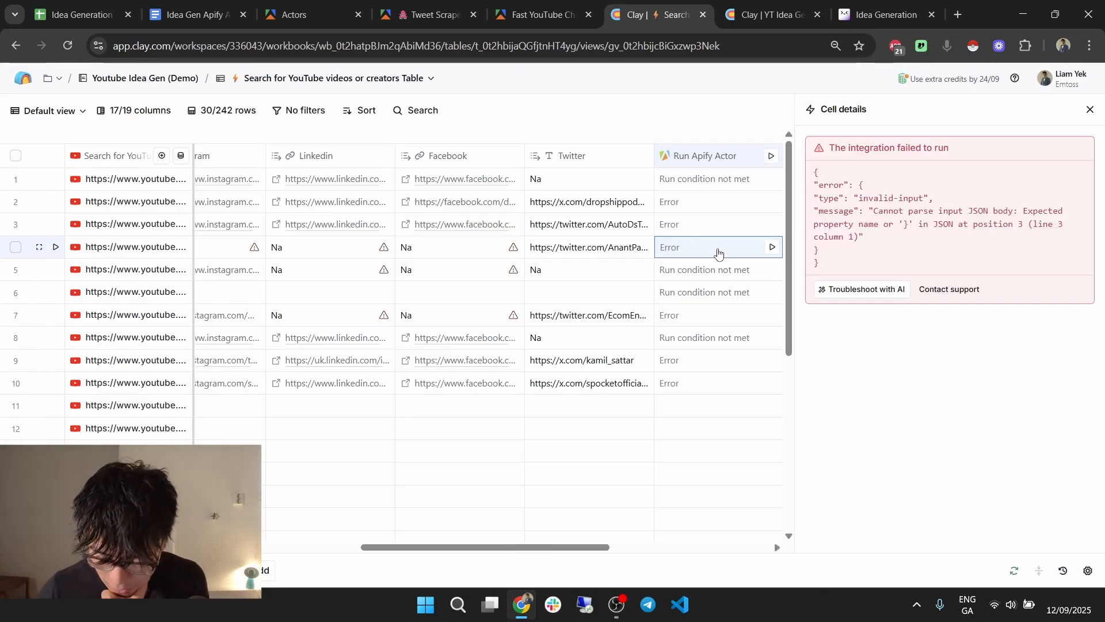
{"action": "left_click", "coordinate": [1087, 111]}
{"action": "left_click", "coordinate": [497, 4]}
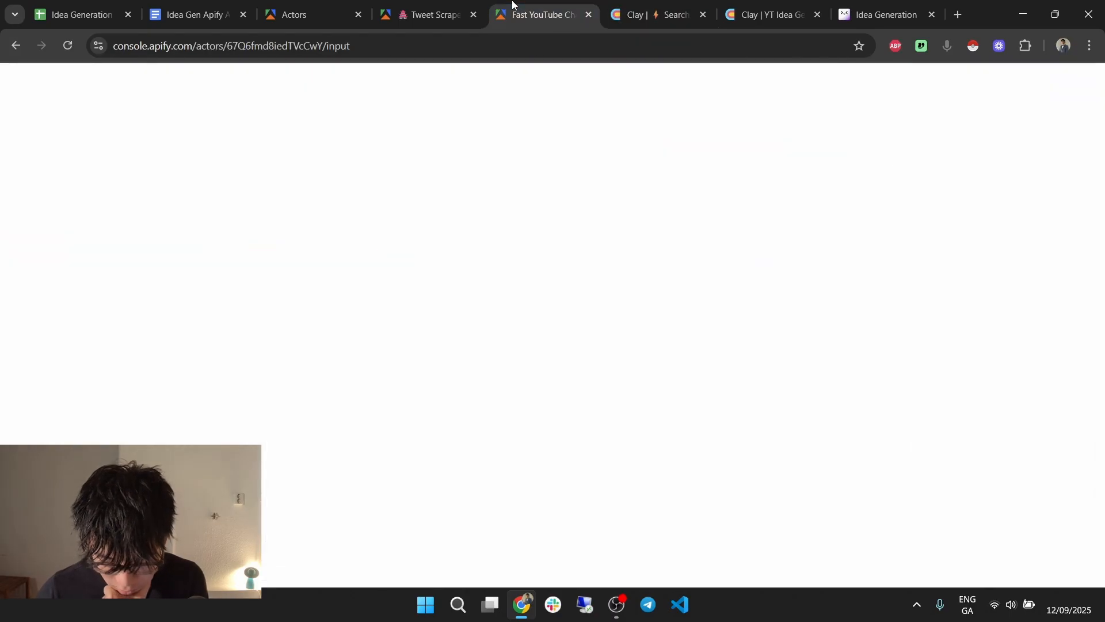
{"action": "key", "text": "ctrl+shift+Tab"}
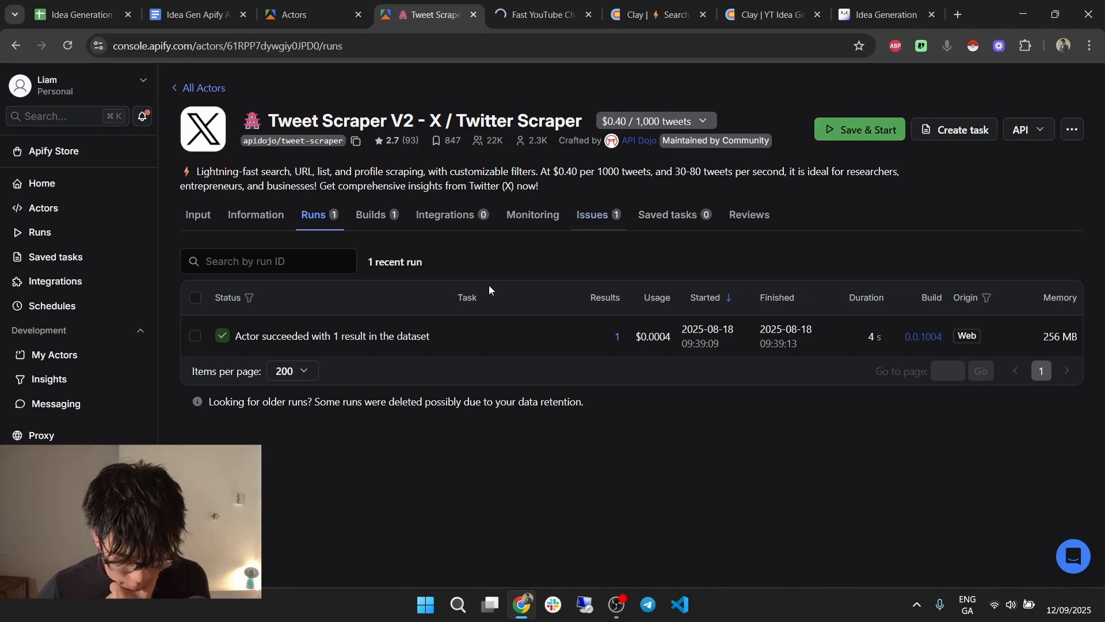
View the Tweet Scraper input as JSON and select the whole JSON.
{"action": "left_click", "coordinate": [208, 216]}
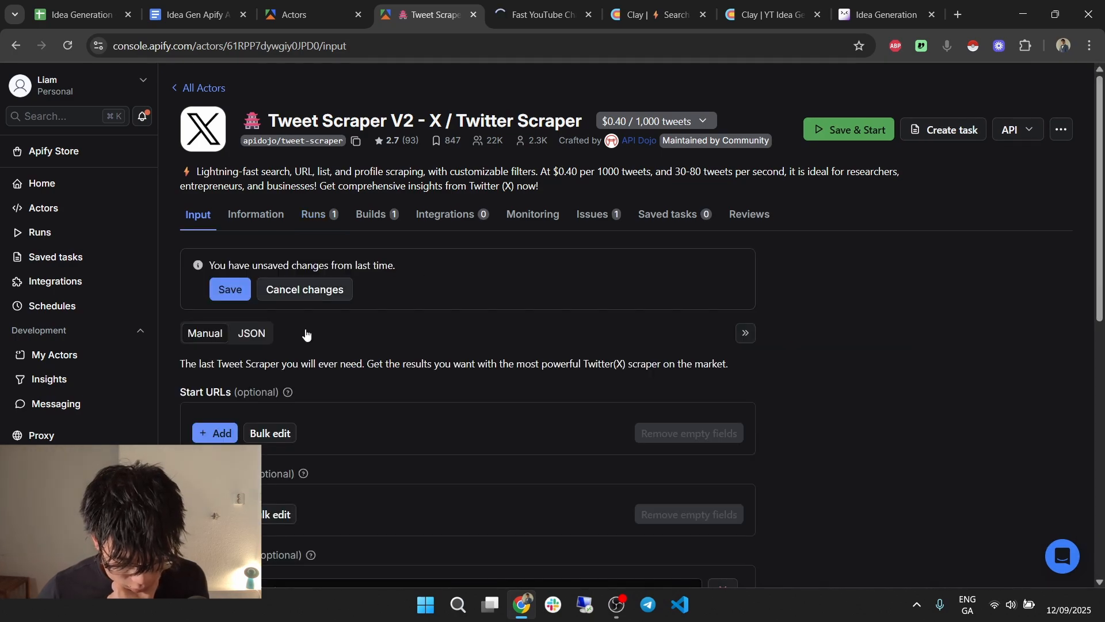
{"action": "scroll", "coordinate": [305, 335], "scroll_direction": "down", "scroll_amount": 2}
{"action": "left_click_drag", "start_coordinate": [260, 430], "coordinate": [208, 222]}
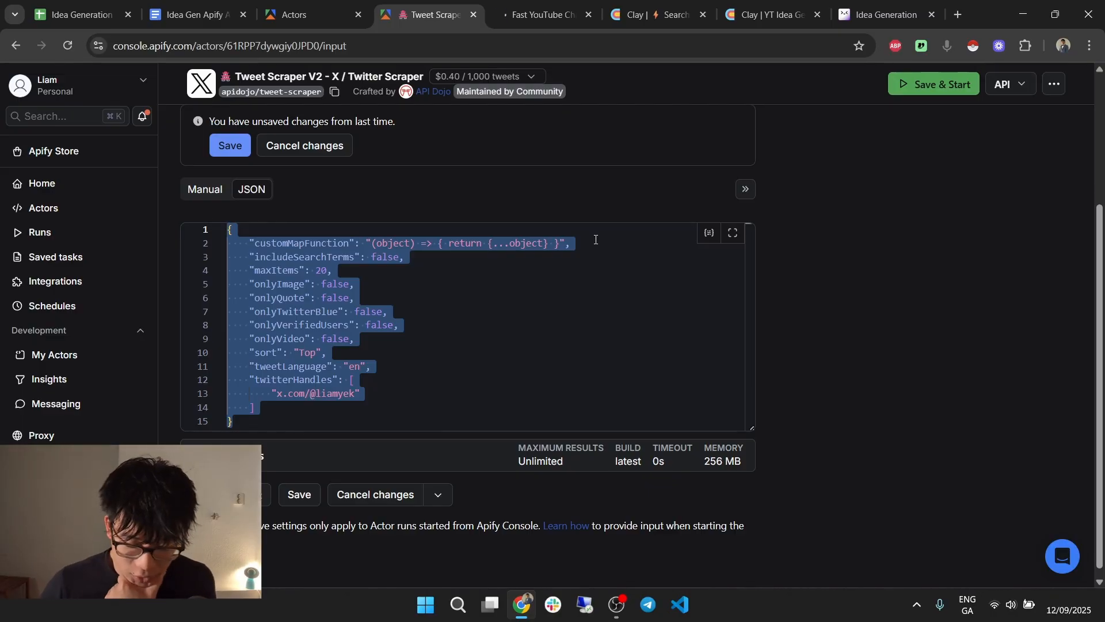
{"action": "left_click", "coordinate": [734, 18]}
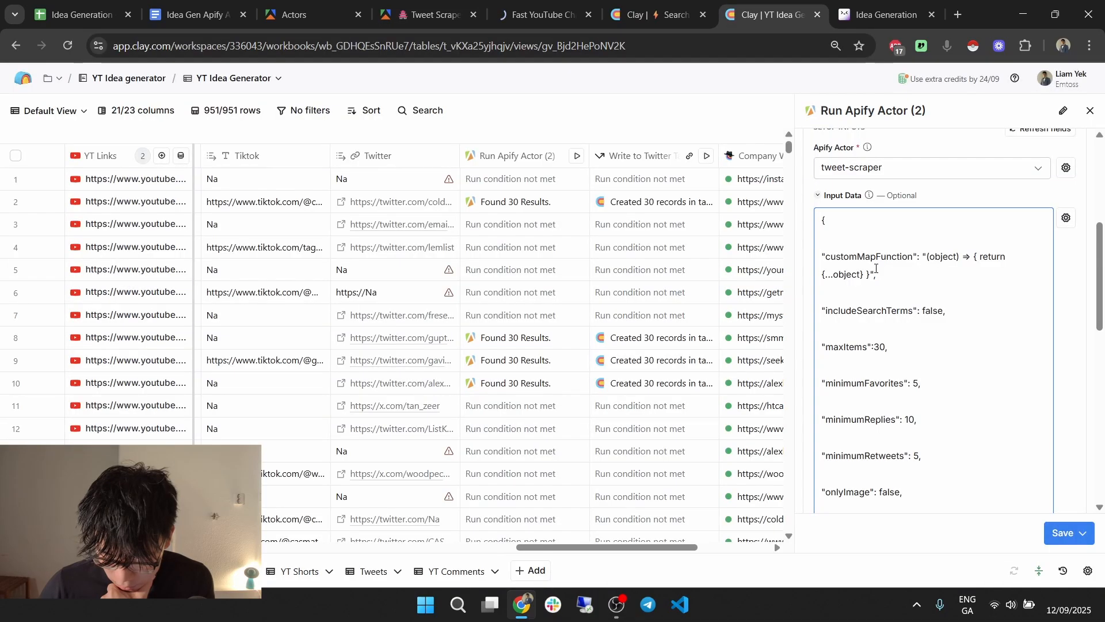
Copy the working customMapFunction line into the search table's Run Apify Actor input data.
{"action": "triple_click", "coordinate": [824, 261]}
{"action": "left_click", "coordinate": [685, 7]}
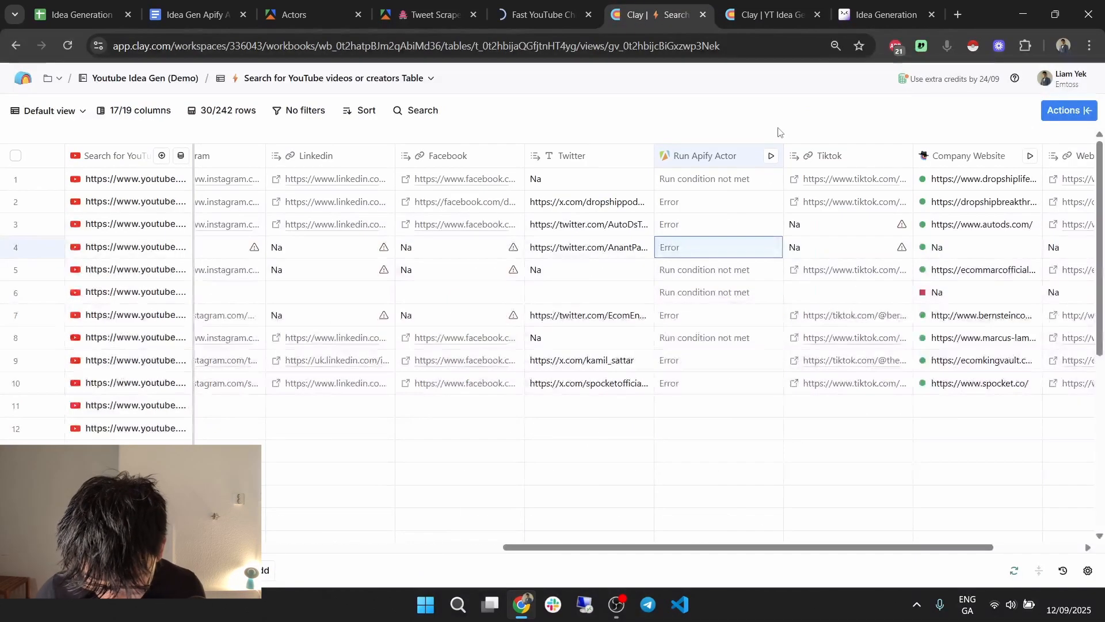
{"action": "left_click", "coordinate": [680, 163]}
{"action": "left_click", "coordinate": [690, 216]}
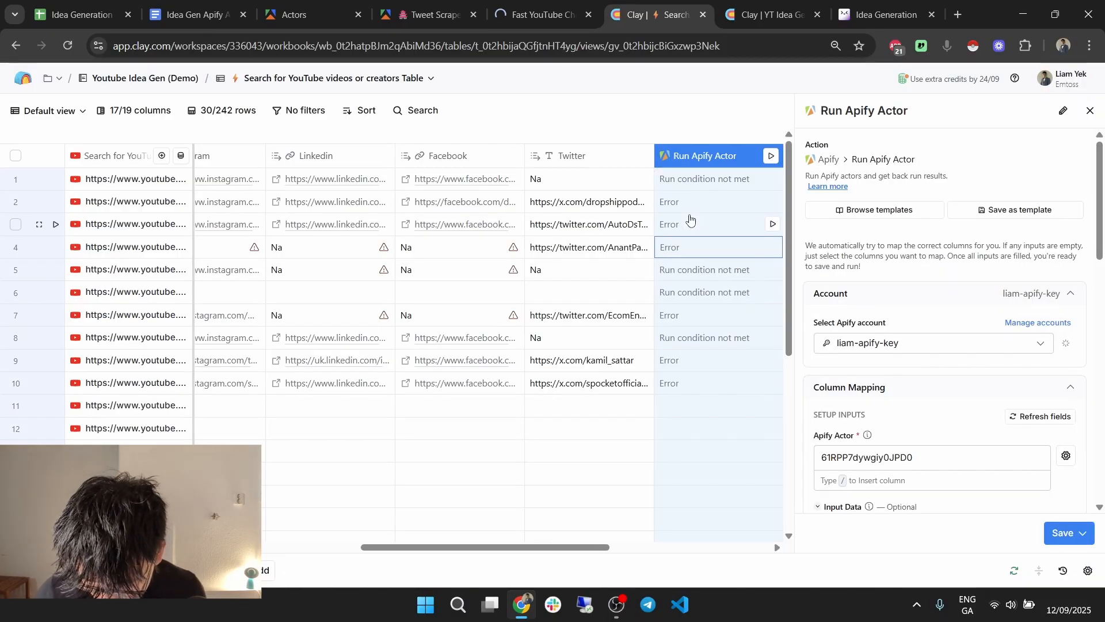
{"action": "scroll", "coordinate": [907, 273], "scroll_direction": "down", "scroll_amount": 5}
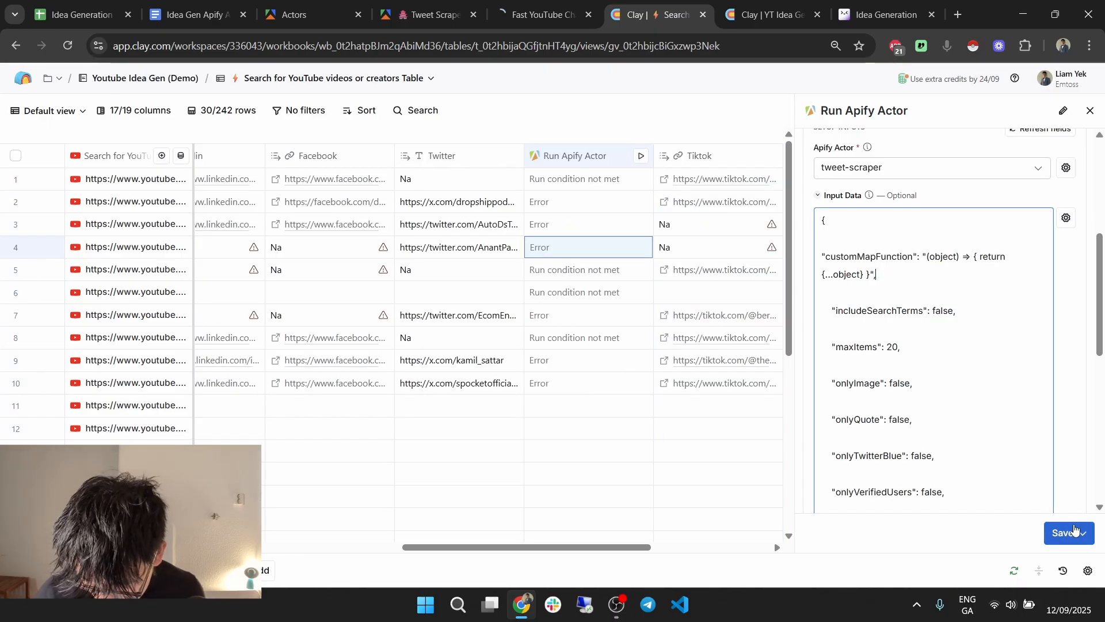
Save and rerun the column, then inspect row 2's line-5 JSON parse error.
{"action": "left_click", "coordinate": [1076, 533]}
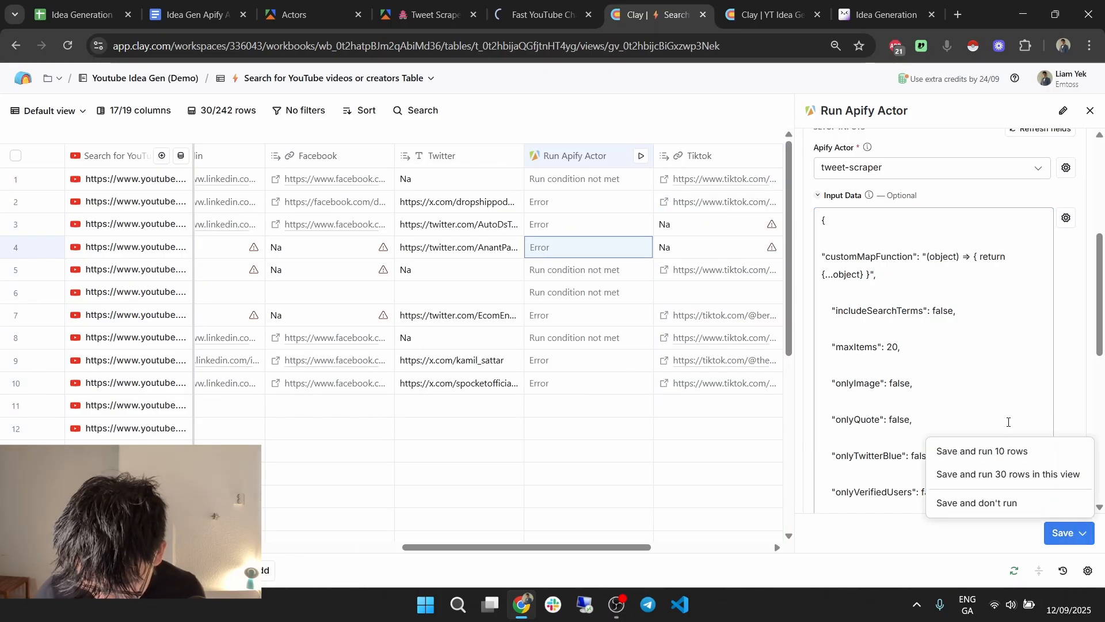
{"action": "left_click", "coordinate": [985, 451]}
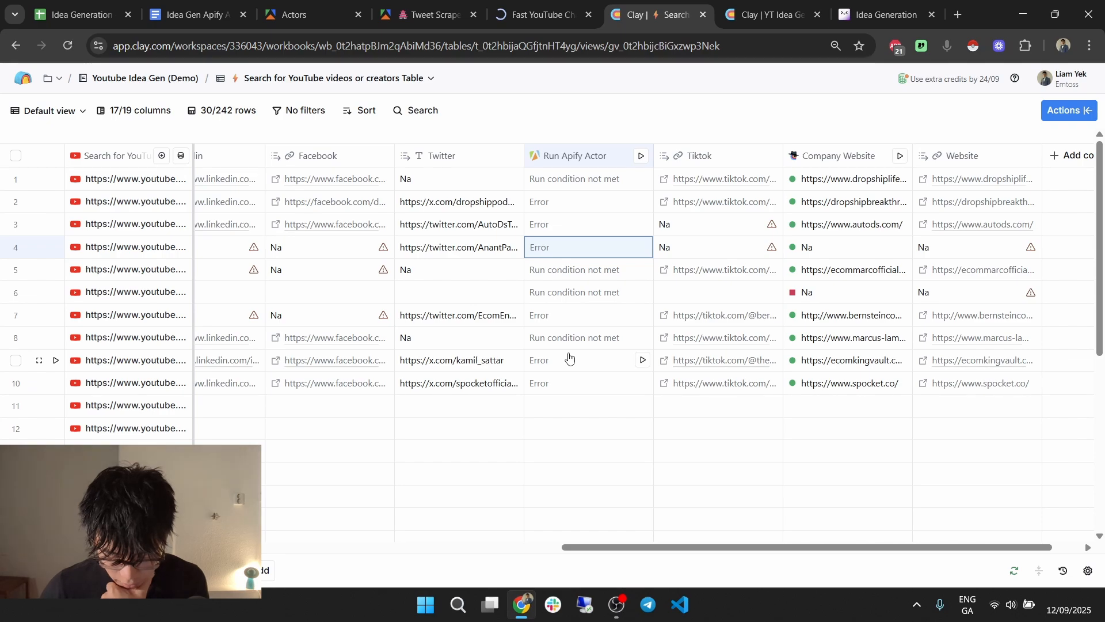
{"action": "left_click", "coordinate": [578, 204]}
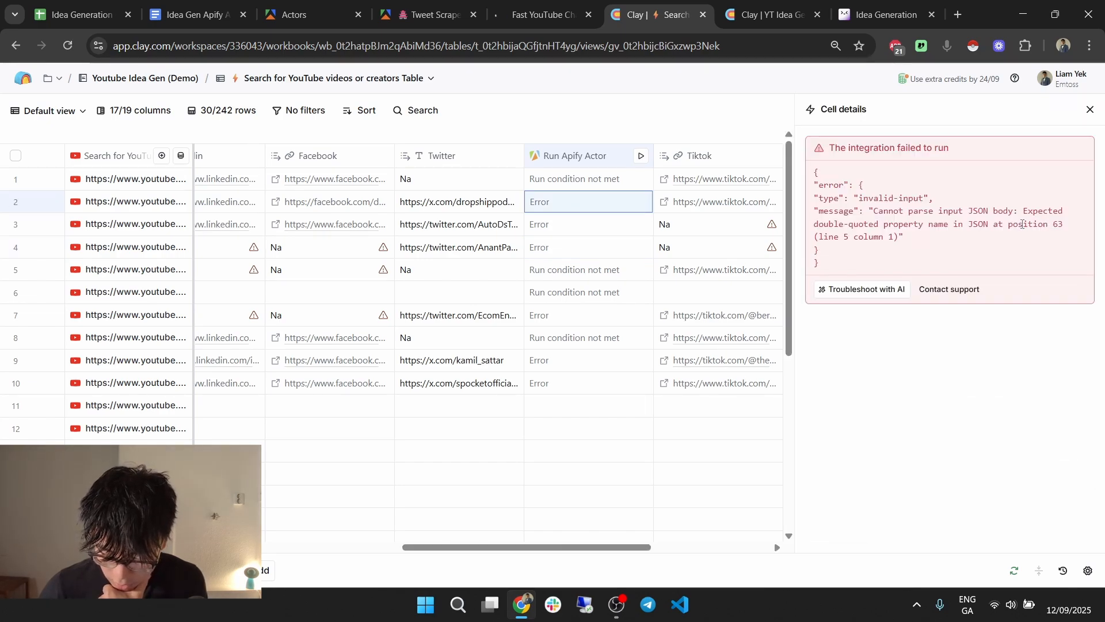
{"action": "left_click", "coordinate": [1090, 110]}
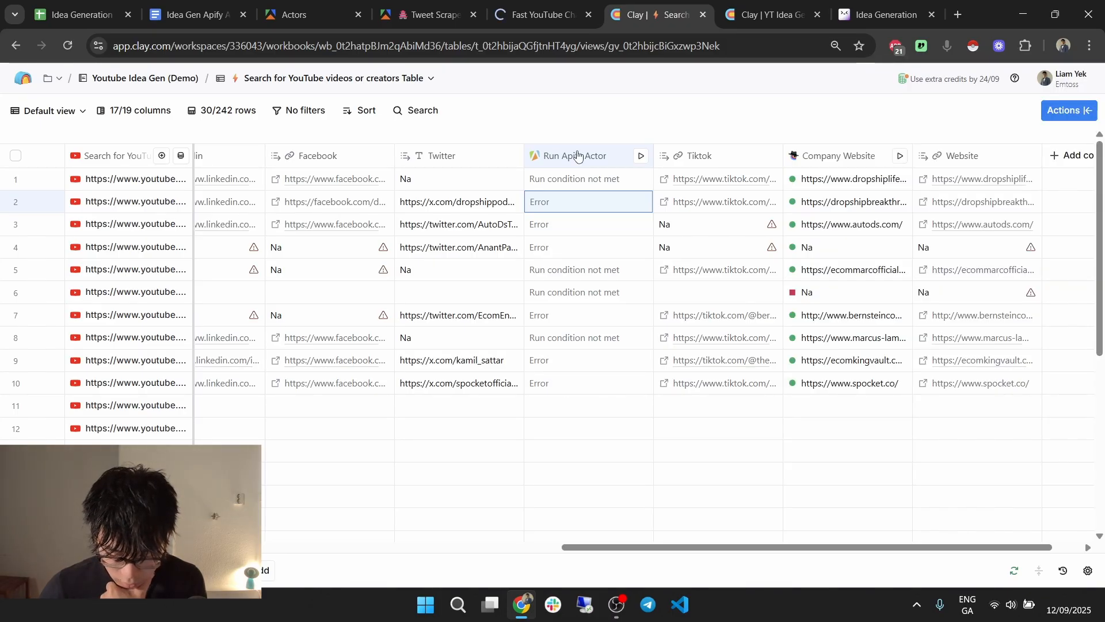
Remove the indentation before includeSearchTerms in the actor input, then save and run on 10 rows.
{"action": "left_click", "coordinate": [578, 155]}
{"action": "left_click", "coordinate": [567, 210]}
{"action": "scroll", "coordinate": [962, 301], "scroll_direction": "down", "scroll_amount": 10}
{"action": "scroll", "coordinate": [832, 208], "scroll_direction": "up", "scroll_amount": 1}
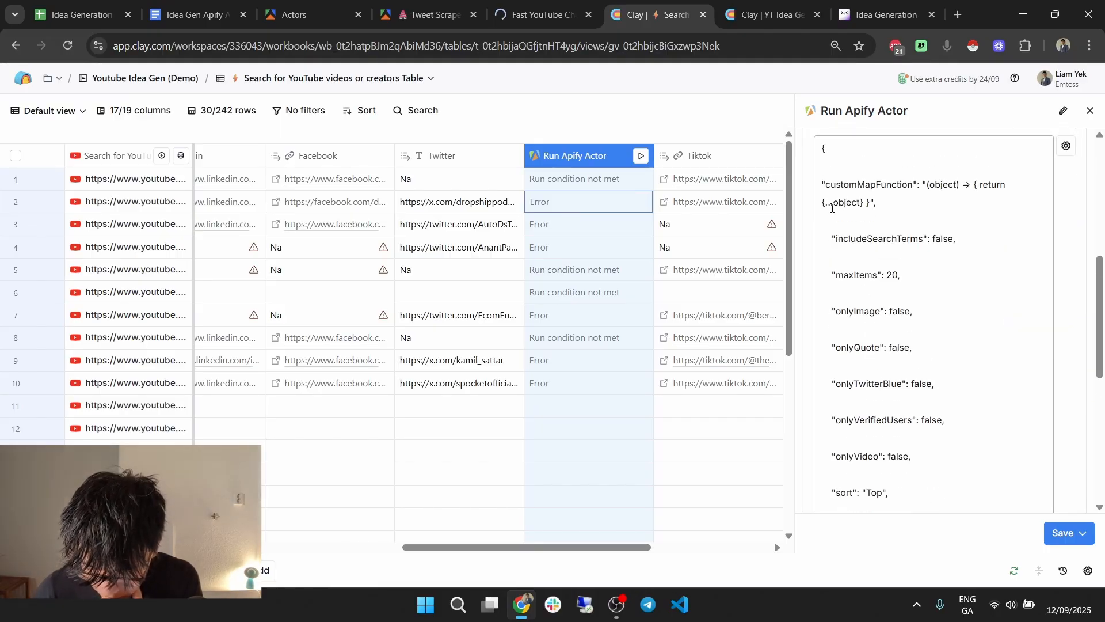
{"action": "left_click", "coordinate": [845, 226]}
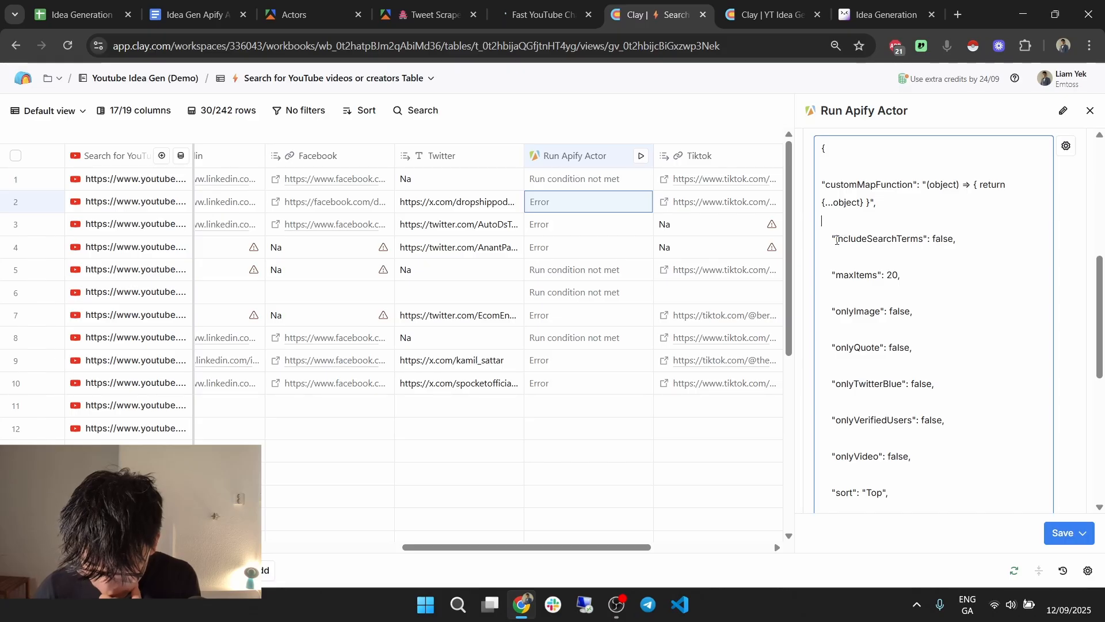
{"action": "key", "text": "BackSpace"}
{"action": "key", "text": "BackSpace"}
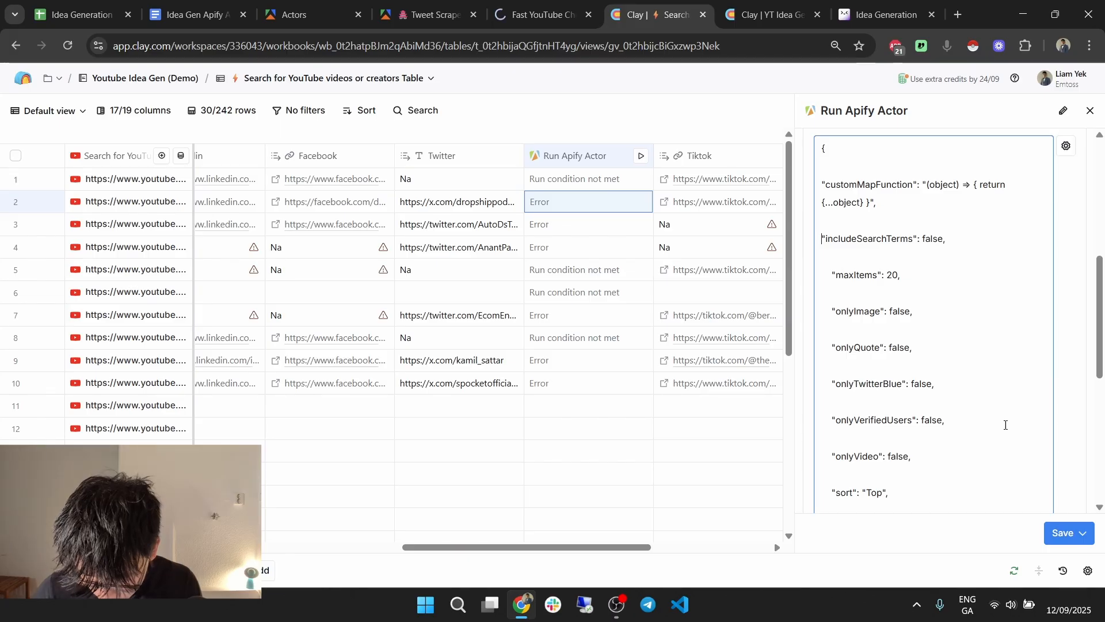
{"action": "left_click", "coordinate": [1083, 530]}
{"action": "left_click", "coordinate": [1022, 456]}
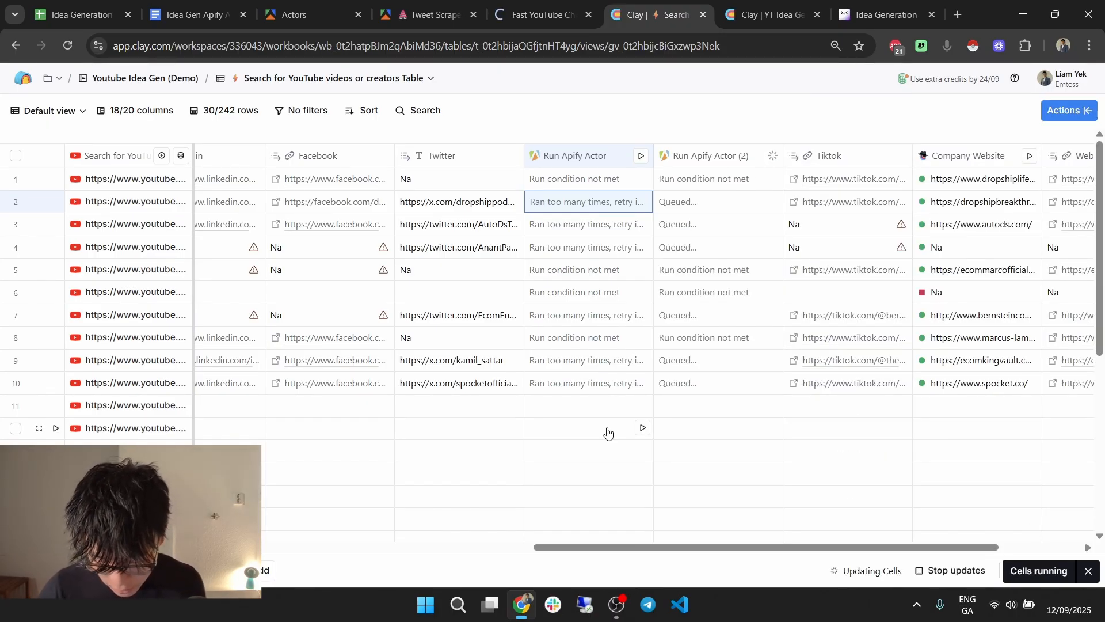
Check row 4's line-7 error, then unindent maxItems in the Run Apify Actor (2) input JSON.
{"action": "left_click", "coordinate": [691, 248]}
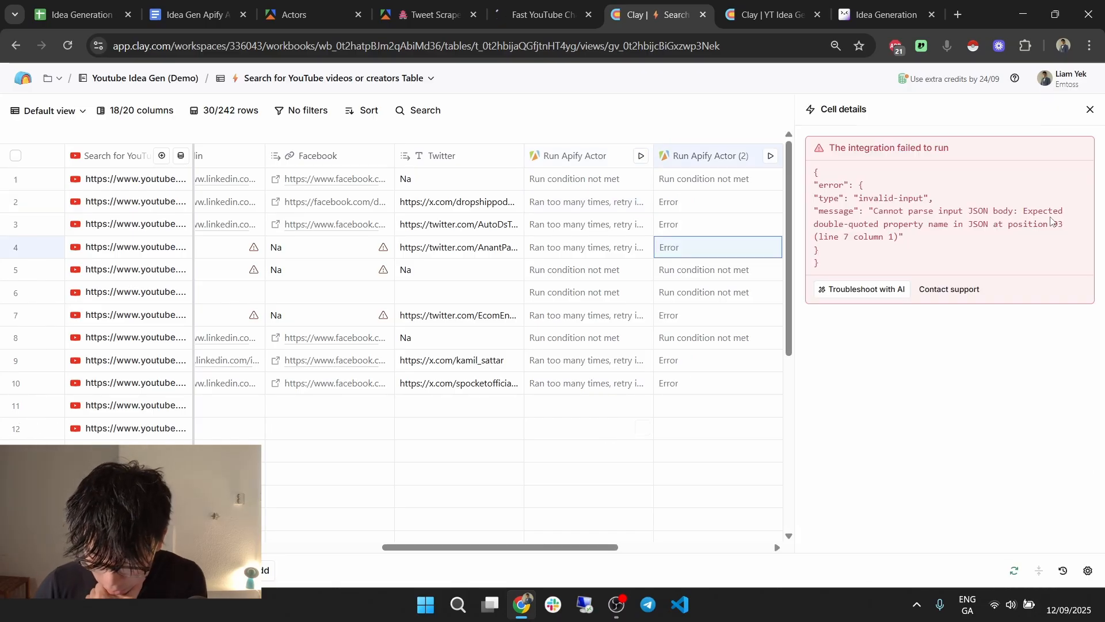
{"action": "left_click", "coordinate": [1090, 110]}
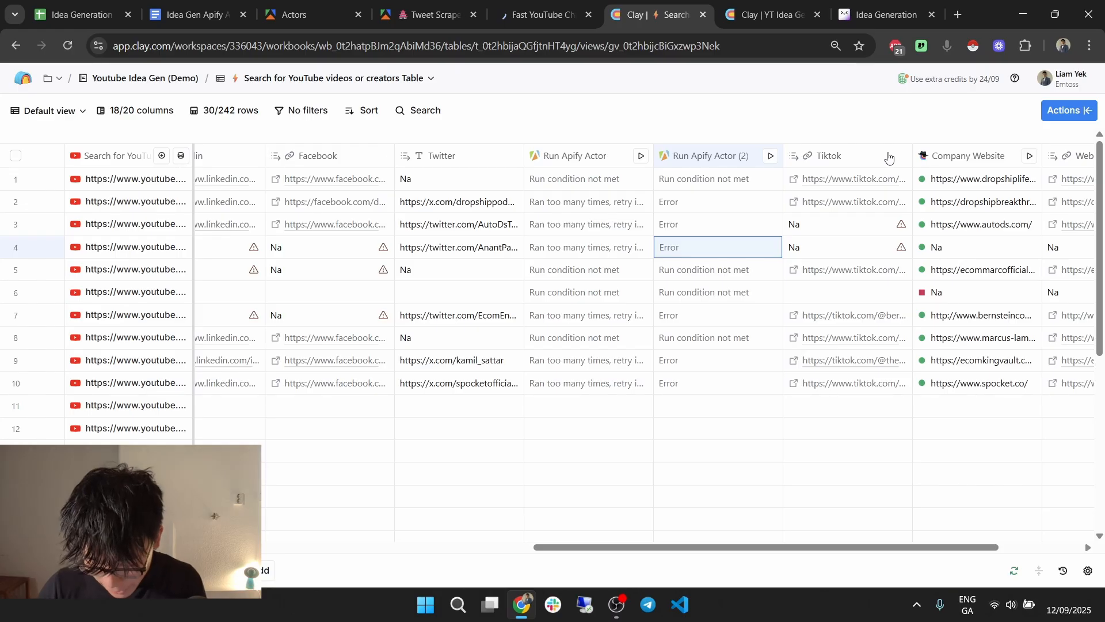
{"action": "double_click", "coordinate": [725, 157]}
{"action": "scroll", "coordinate": [840, 222], "scroll_direction": "down", "scroll_amount": 7}
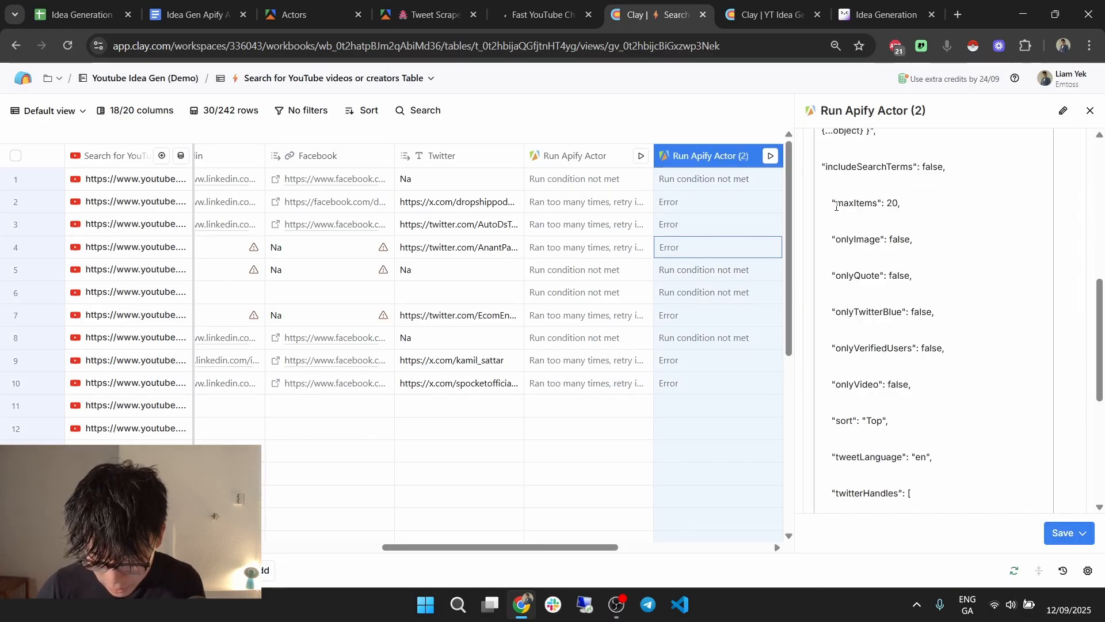
{"action": "left_click", "coordinate": [835, 207]}
{"action": "key", "text": "BackSpace"}
{"action": "key", "text": "BackSpace"}
{"action": "key", "text": "BackSpace"}
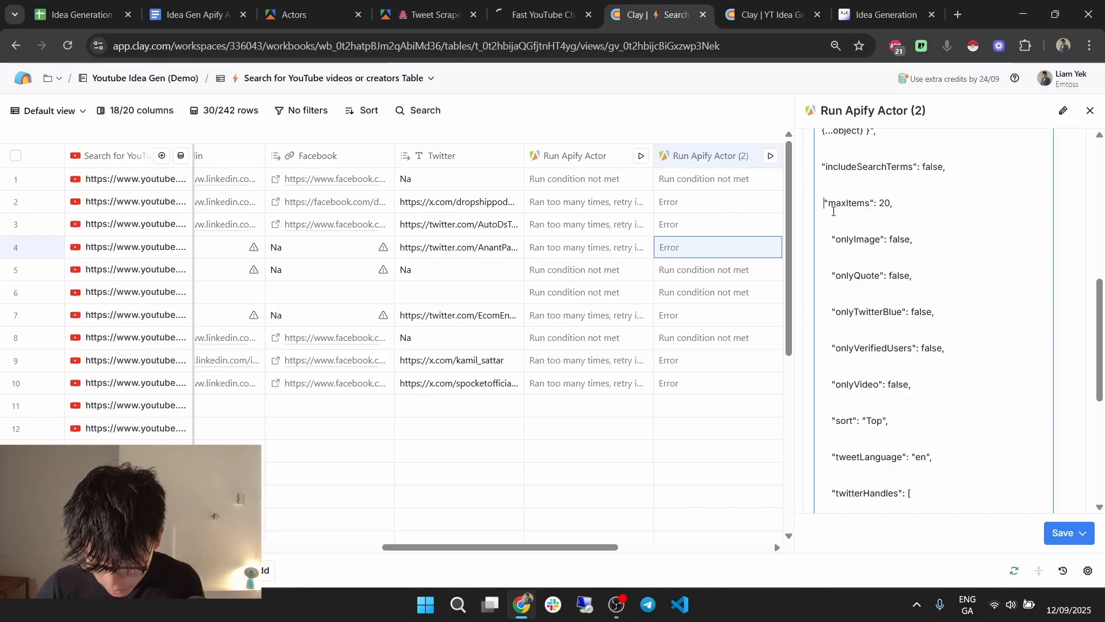
{"action": "key", "text": "BackSpace"}
Remove the indentation before onlyImage, onlyQuote, onlyTwitterBlue and onlyVerifiedUsers.
{"action": "left_click", "coordinate": [832, 240]}
{"action": "key", "text": "BackSpace"}
{"action": "key", "text": "BackSpace"}
{"action": "key", "text": "BackSpace"}
{"action": "key", "text": "BackSpace"}
{"action": "left_click", "coordinate": [834, 276]}
{"action": "key", "text": "BackSpace"}
{"action": "key", "text": "BackSpace"}
{"action": "key", "text": "BackSpace"}
{"action": "key", "text": "BackSpace"}
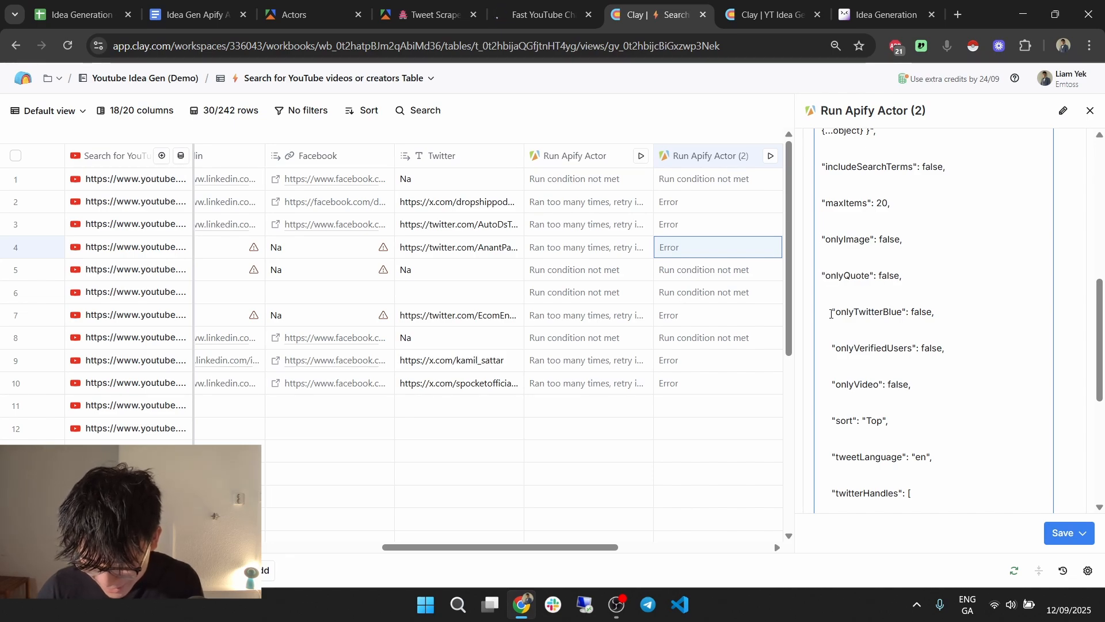
{"action": "left_click", "coordinate": [831, 313]}
{"action": "key", "text": "BackSpace"}
{"action": "key", "text": "BackSpace"}
{"action": "key", "text": "BackSpace"}
{"action": "scroll", "coordinate": [831, 314], "scroll_direction": "down", "scroll_amount": 2}
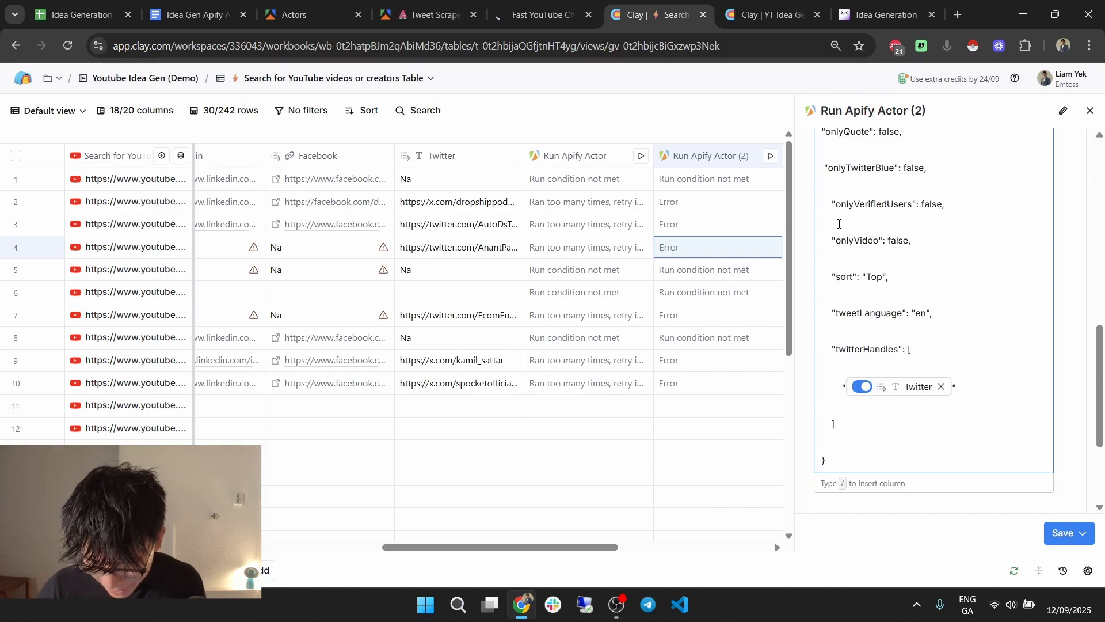
{"action": "left_click", "coordinate": [833, 205]}
{"action": "key", "text": "BackSpace"}
{"action": "key", "text": "BackSpace"}
{"action": "key", "text": "BackSpace"}
{"action": "key", "text": "BackSpace"}
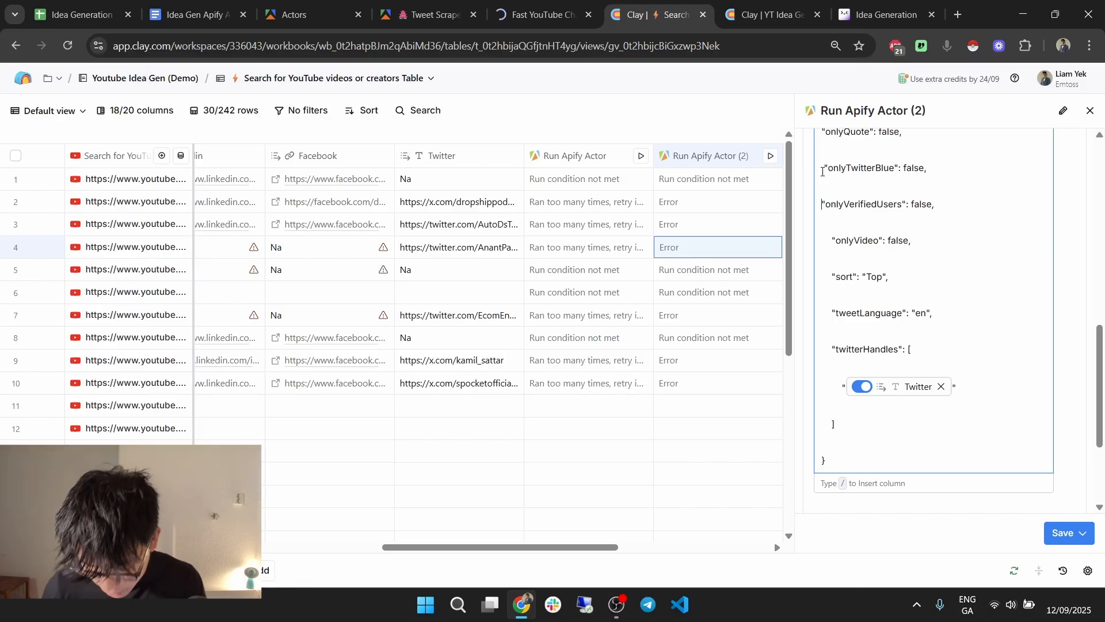
Restore the line breaks above onlyTwitterBlue and onlyQuote.
{"action": "key", "text": "Up"}
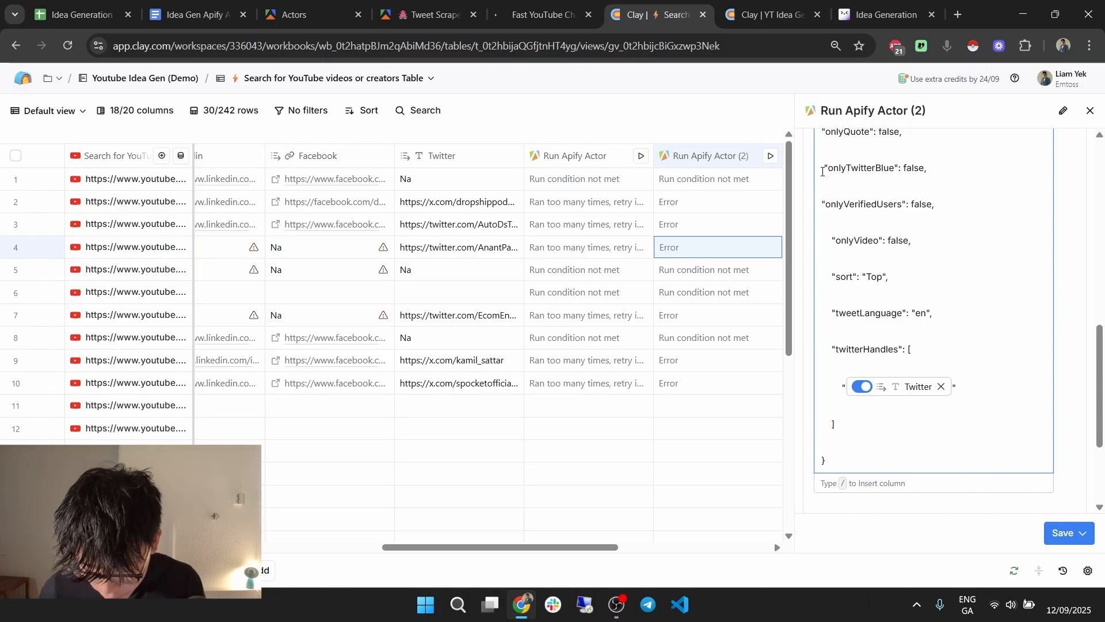
{"action": "key", "text": "BackSpace"}
{"action": "key", "text": "BackSpace"}
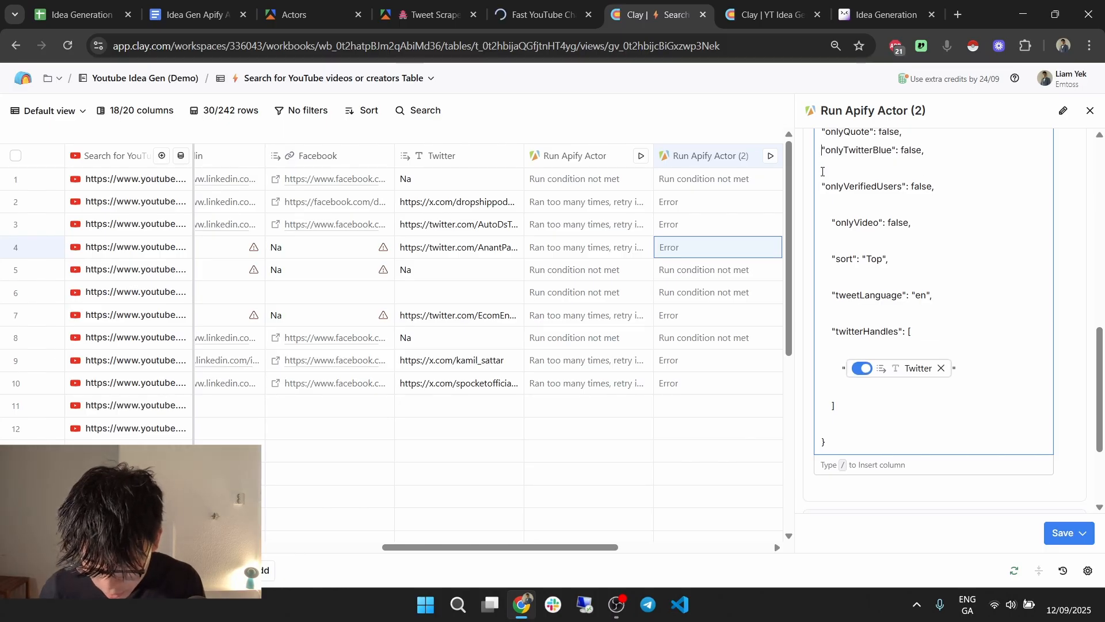
{"action": "key", "text": "Return"}
{"action": "key", "text": "Up"}
{"action": "key", "text": "Up"}
{"action": "key", "text": "Up"}
{"action": "key", "text": "Up"}
{"action": "key", "text": "Down"}
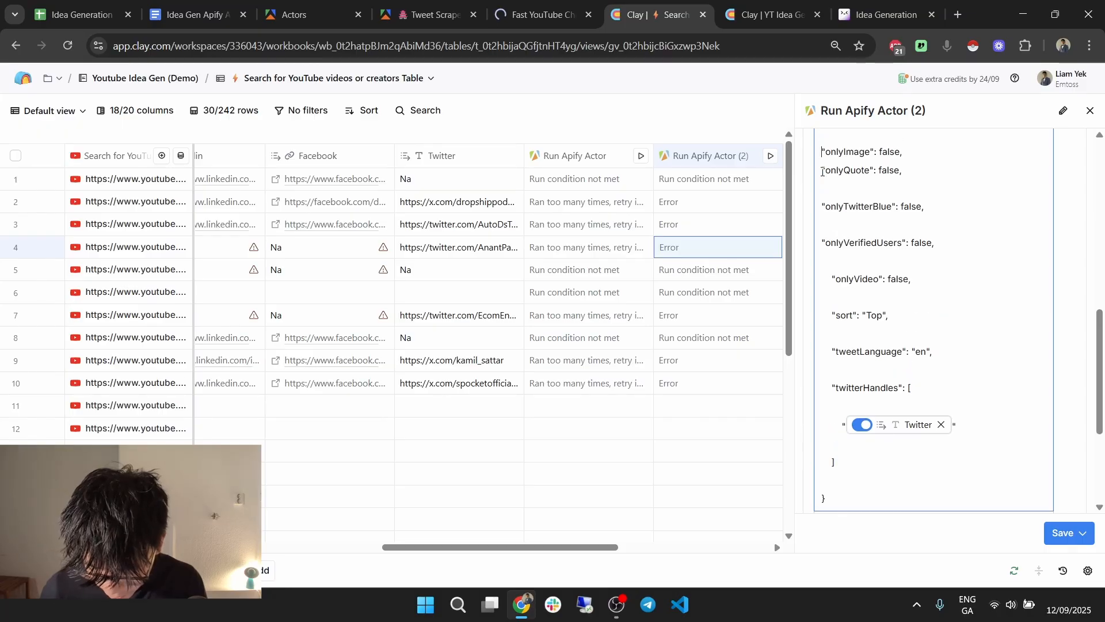
{"action": "left_click", "coordinate": [822, 171]}
{"action": "key", "text": "Return"}
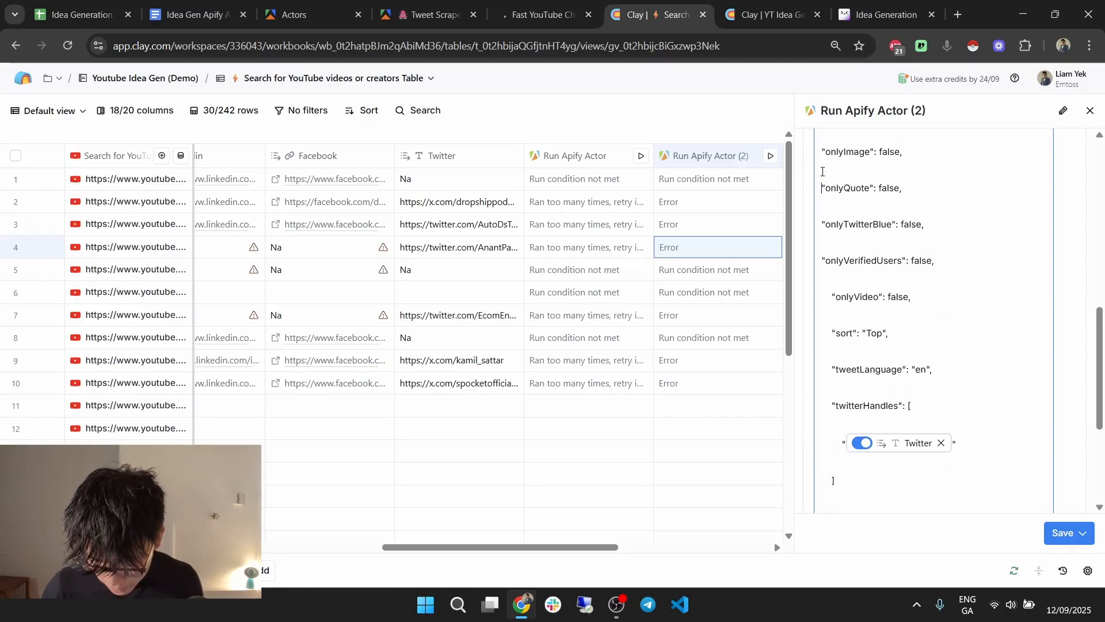
Unindent onlyVideo, sort, tweetLanguage, twitterHandles and the closing bracket, then save and run 10 rows.
{"action": "left_click_drag", "start_coordinate": [832, 297], "coordinate": [783, 336]}
{"action": "key", "text": "BackSpace"}
{"action": "key", "text": "BackSpace"}
{"action": "left_click_drag", "start_coordinate": [833, 369], "coordinate": [784, 377]}
{"action": "key", "text": "BackSpace"}
{"action": "left_click_drag", "start_coordinate": [832, 405], "coordinate": [791, 415]}
{"action": "key", "text": "BackSpace"}
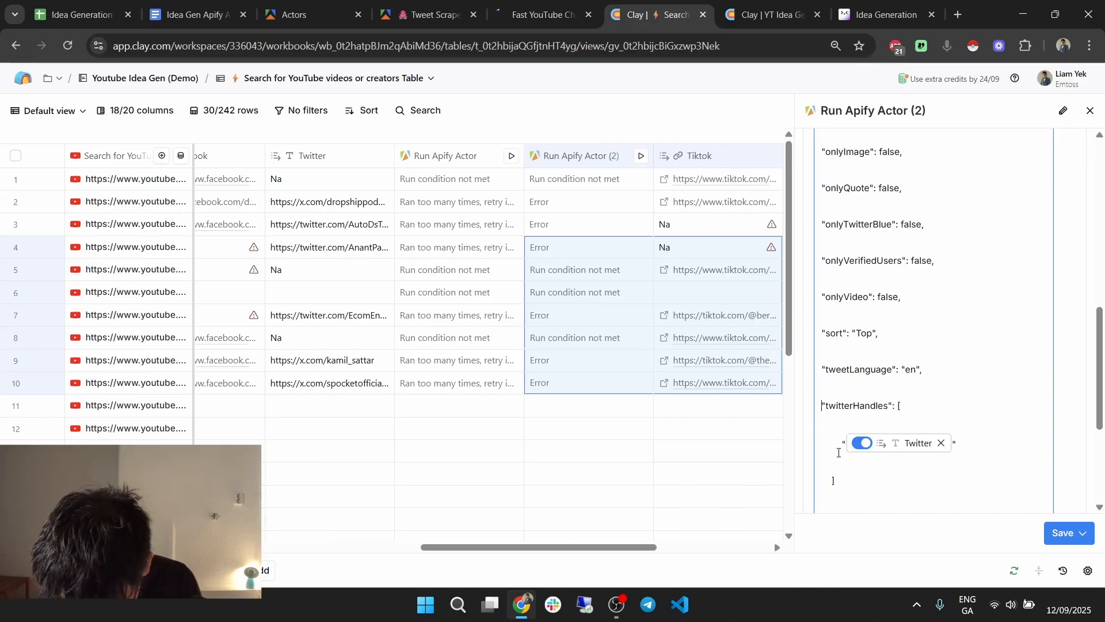
{"action": "left_click_drag", "start_coordinate": [844, 448], "coordinate": [820, 451]}
{"action": "key", "text": "BackSpace"}
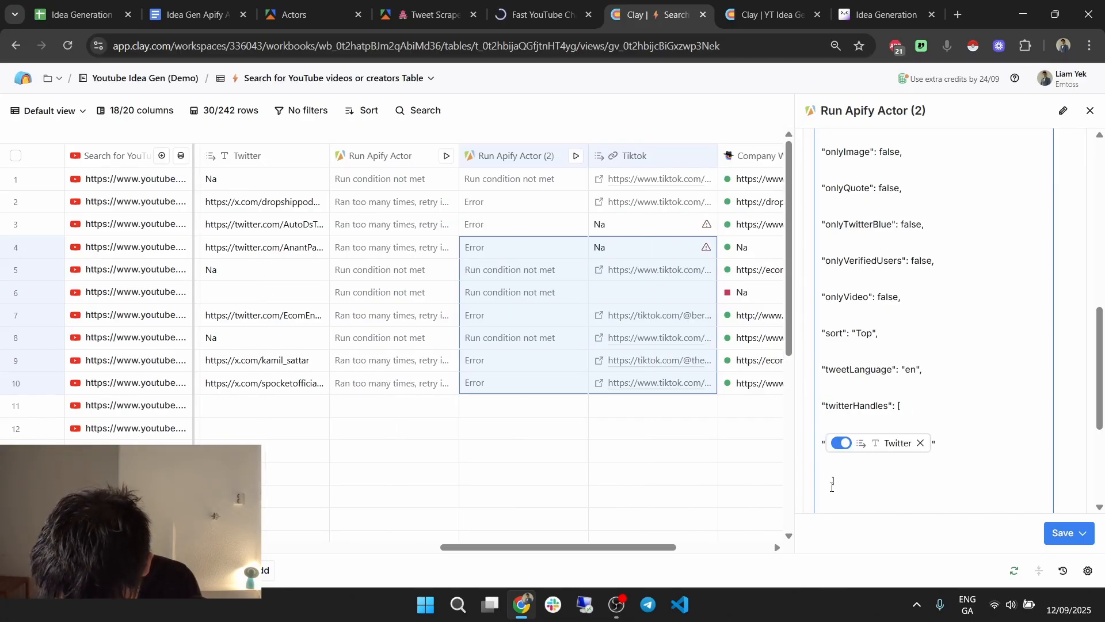
{"action": "left_click_drag", "start_coordinate": [831, 482], "coordinate": [816, 491]}
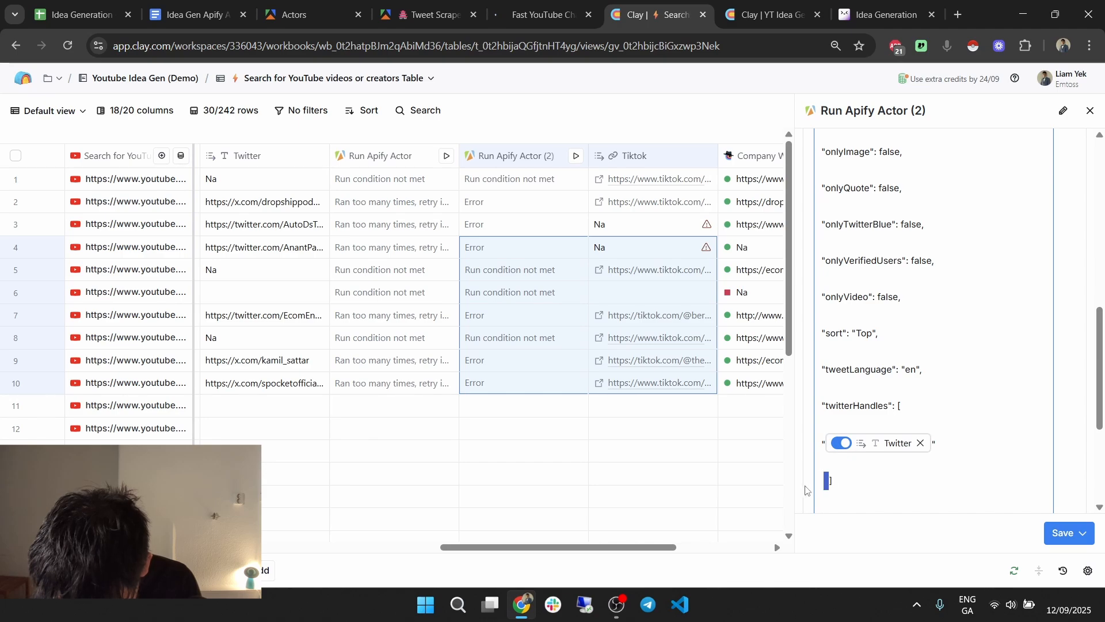
{"action": "key", "text": "BackSpace"}
{"action": "scroll", "coordinate": [816, 451], "scroll_direction": "down", "scroll_amount": 1}
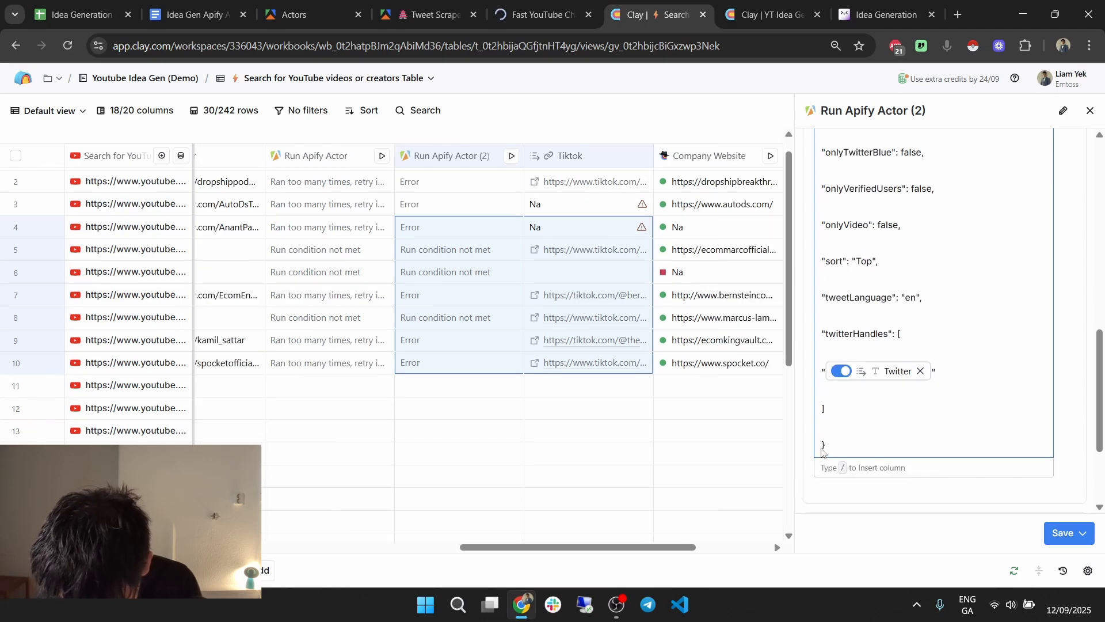
{"action": "left_click", "coordinate": [1062, 533]}
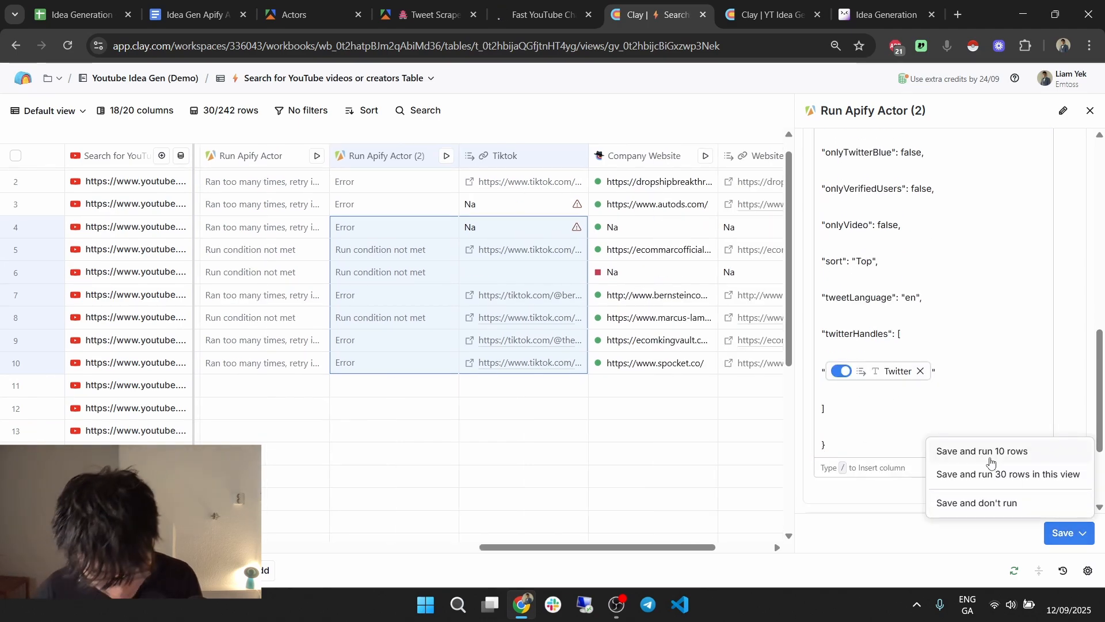
{"action": "left_click", "coordinate": [991, 451]}
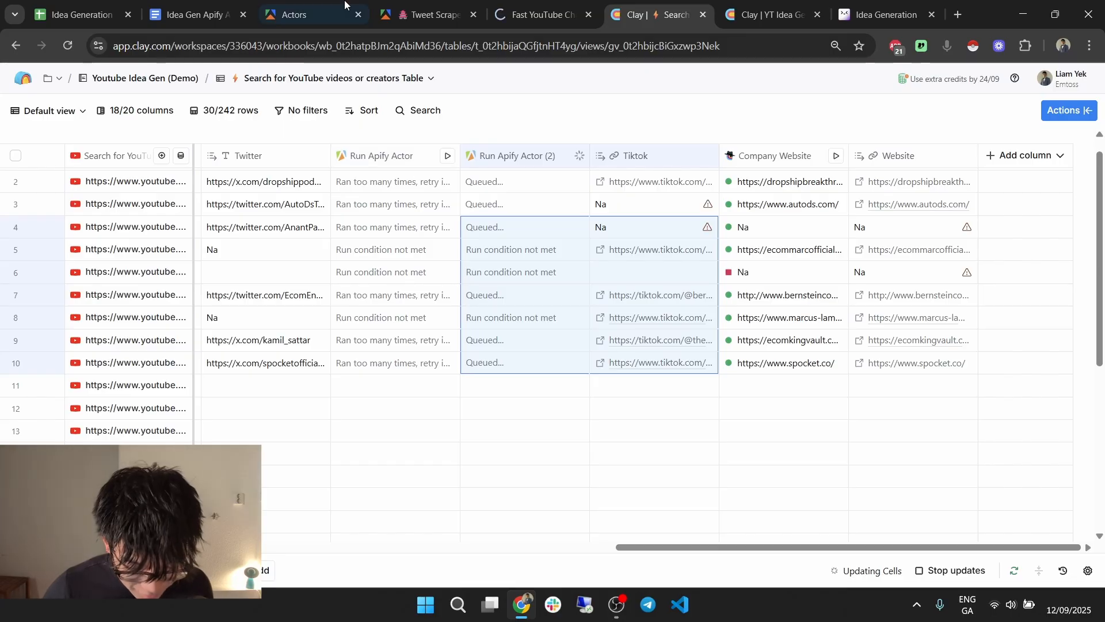
Check the tweet scraper's run history in Apify's Runs tab, then return to the search table.
{"action": "left_click", "coordinate": [423, 15]}
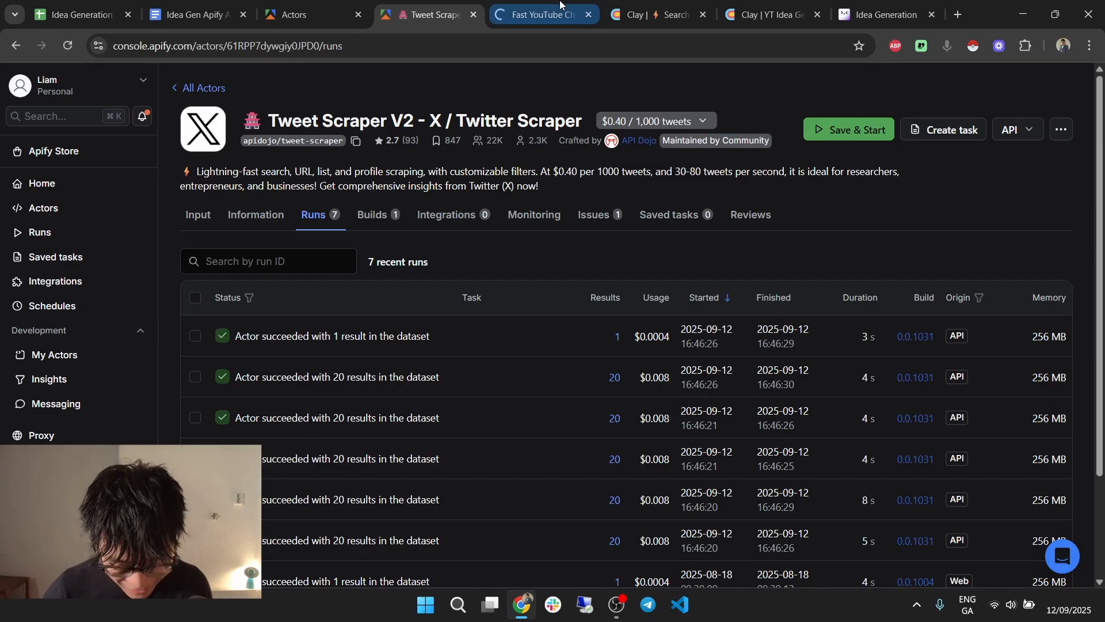
{"action": "left_click", "coordinate": [656, 13]}
{"action": "left_click", "coordinate": [739, 3]}
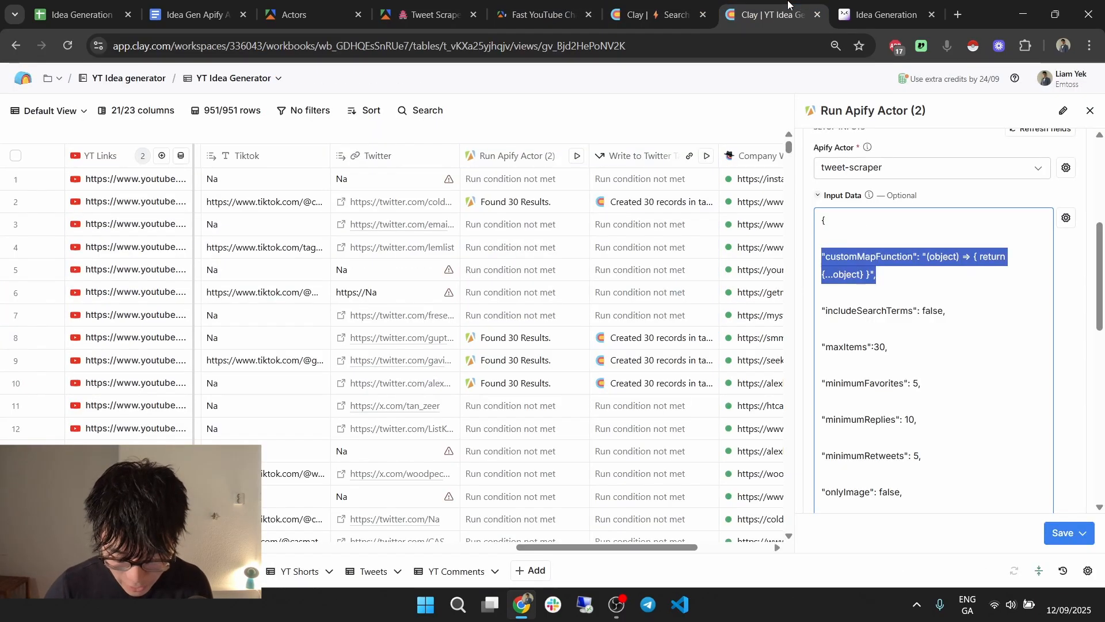
{"action": "left_click", "coordinate": [665, 3]}
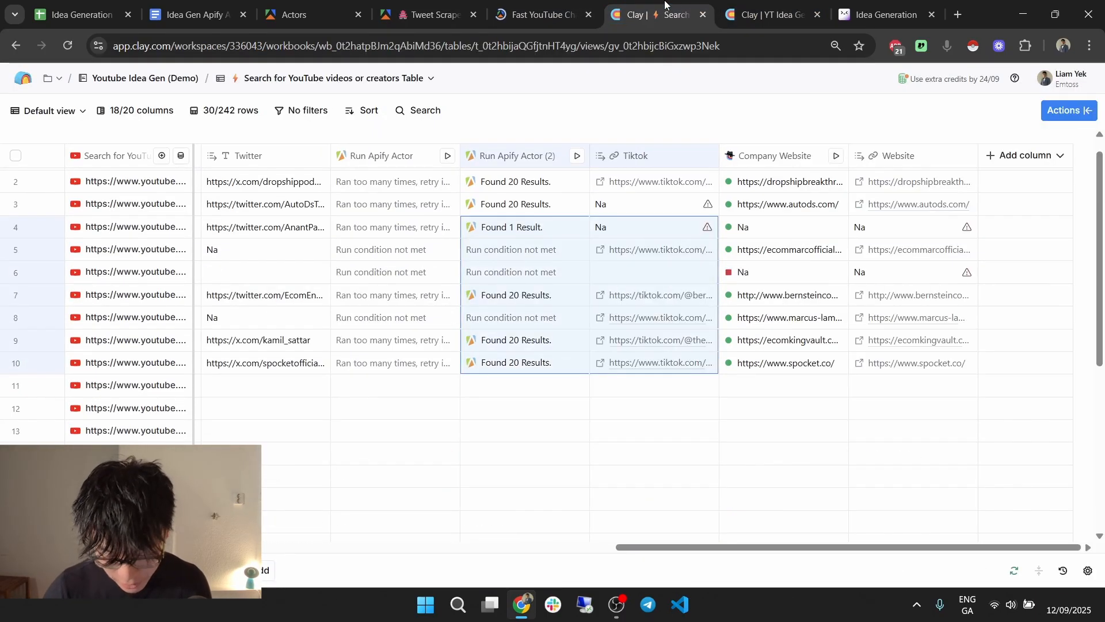
Delete the old failing Run Apify Actor column.
{"action": "left_click", "coordinate": [392, 155]}
{"action": "left_click", "coordinate": [427, 497]}
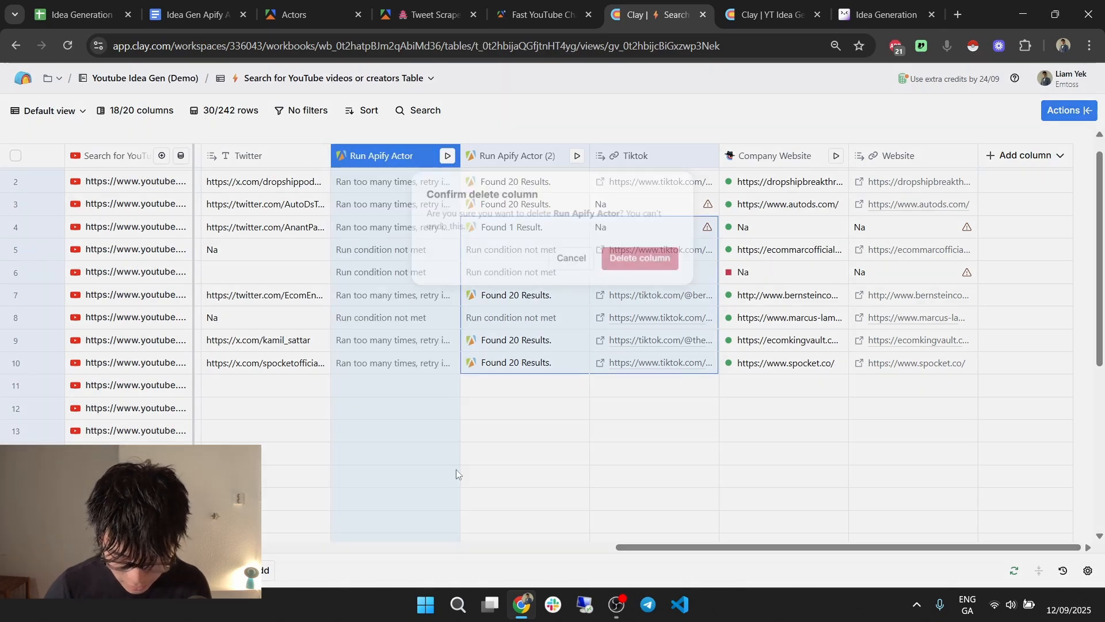
{"action": "left_click", "coordinate": [664, 257]}
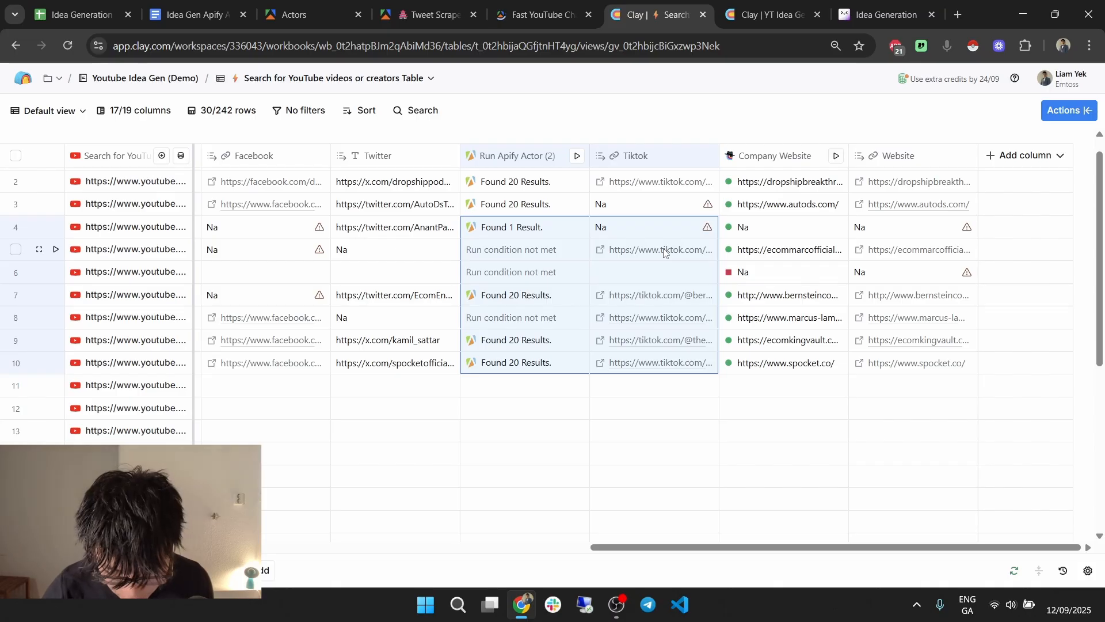
{"action": "left_click", "coordinate": [528, 191]}
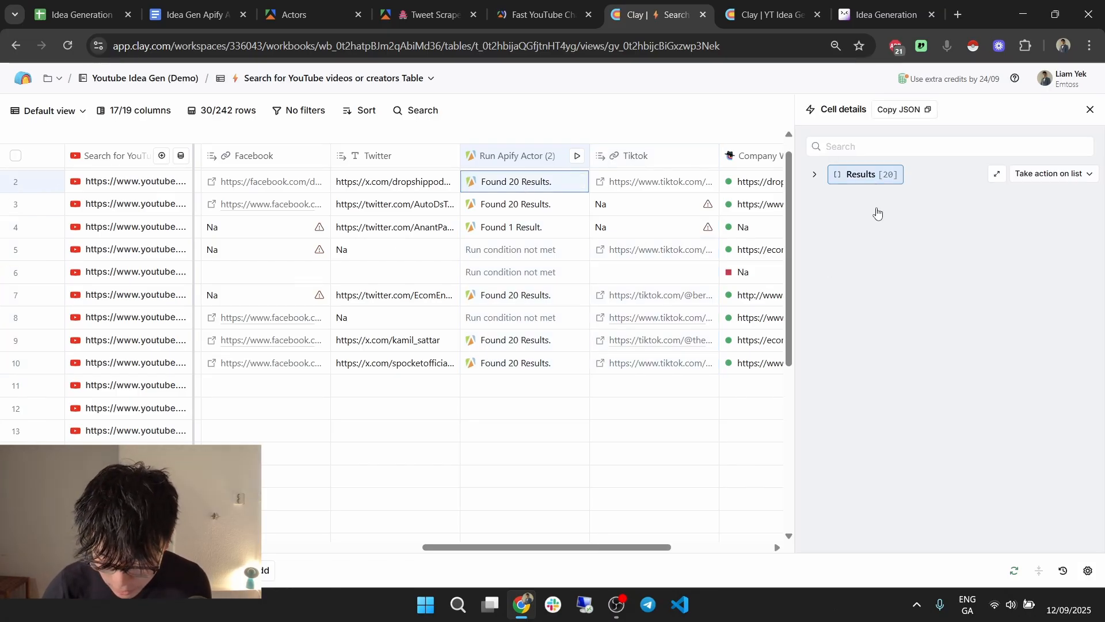
{"action": "left_click", "coordinate": [878, 212]}
{"action": "left_click", "coordinate": [956, 248]}
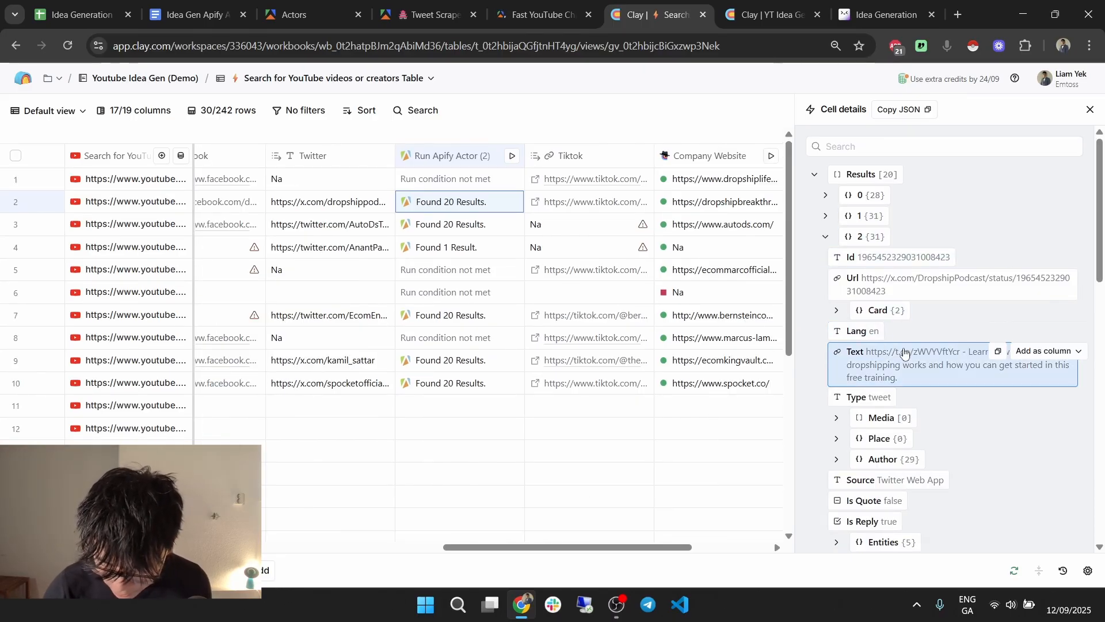
{"action": "left_click", "coordinate": [441, 321]}
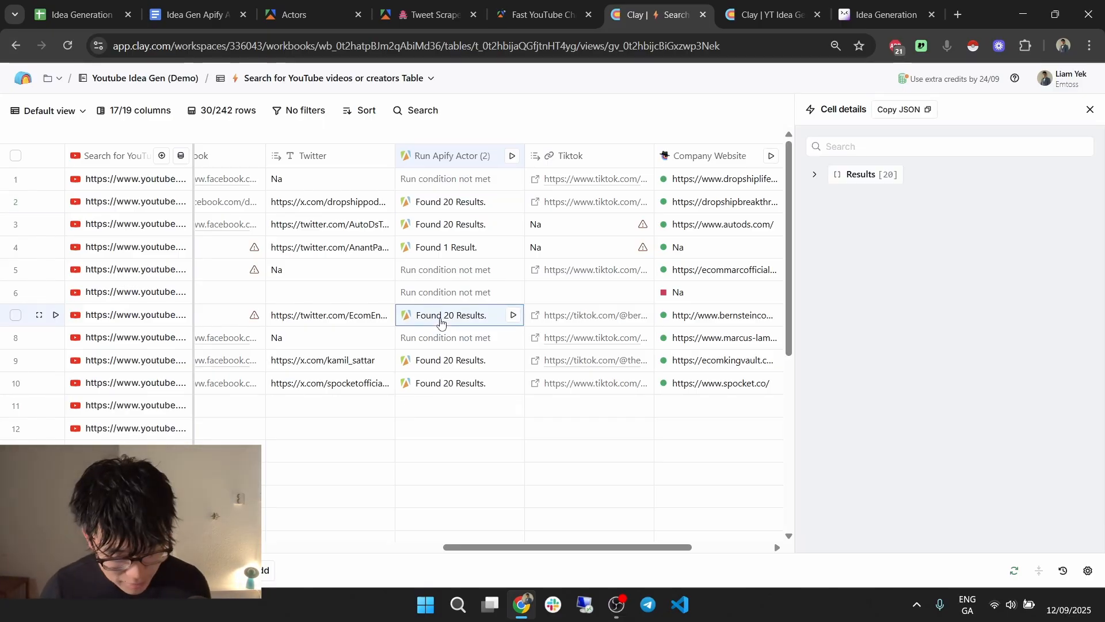
{"action": "left_click", "coordinate": [898, 174]}
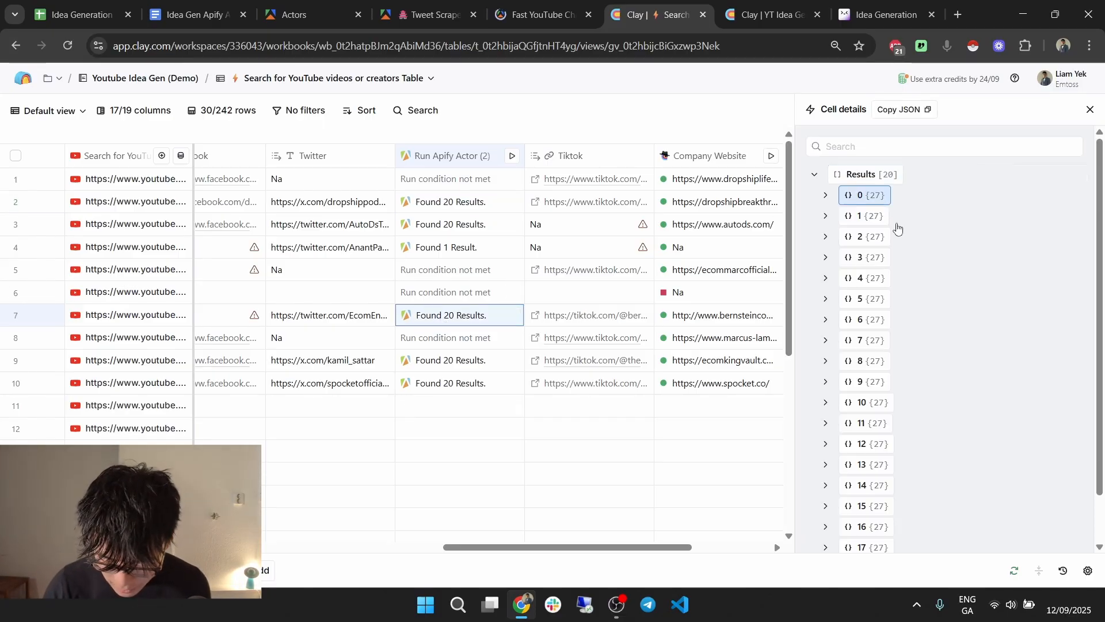
{"action": "left_click", "coordinate": [898, 238]}
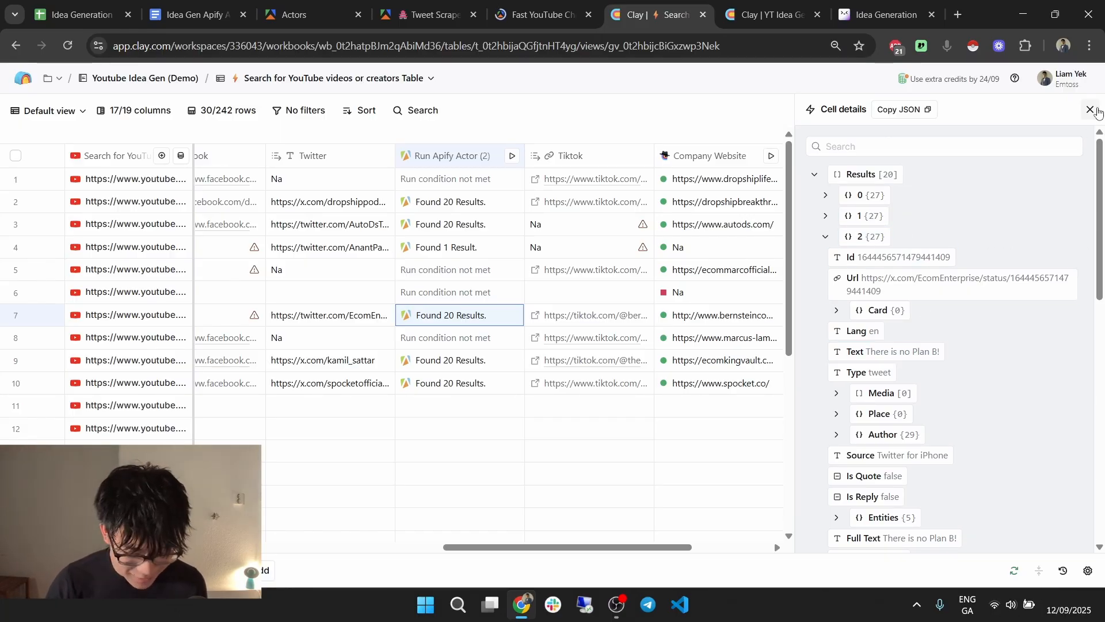
{"action": "left_click", "coordinate": [1090, 109]}
{"action": "left_click_drag", "start_coordinate": [740, 550], "coordinate": [264, 517]}
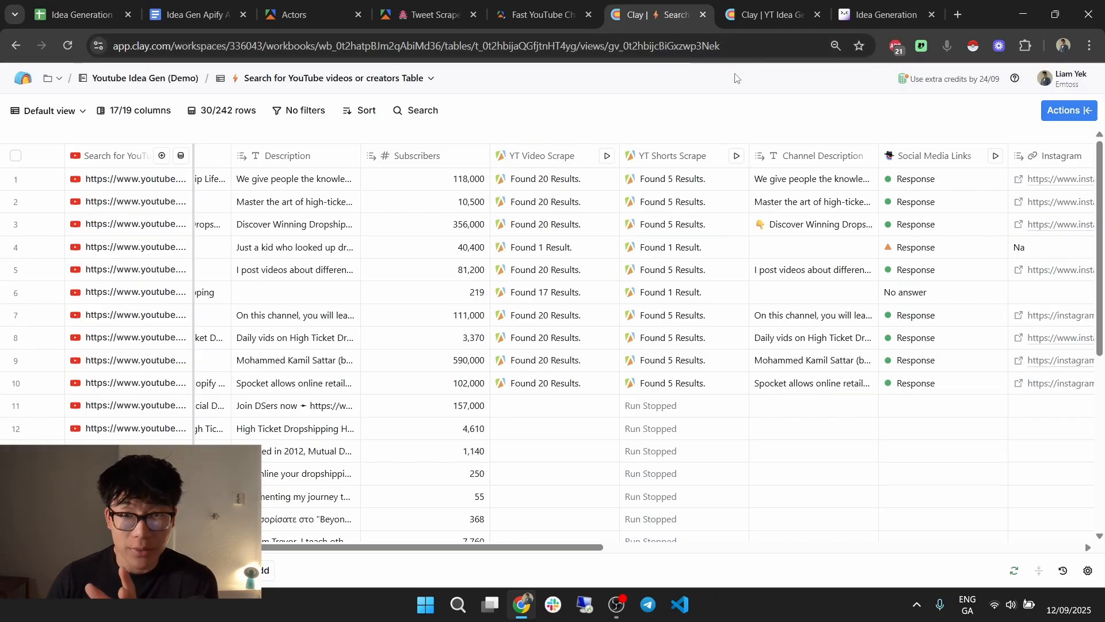
Add a blank table and name it 'Youtube Videos'.
{"action": "left_click", "coordinate": [266, 566]}
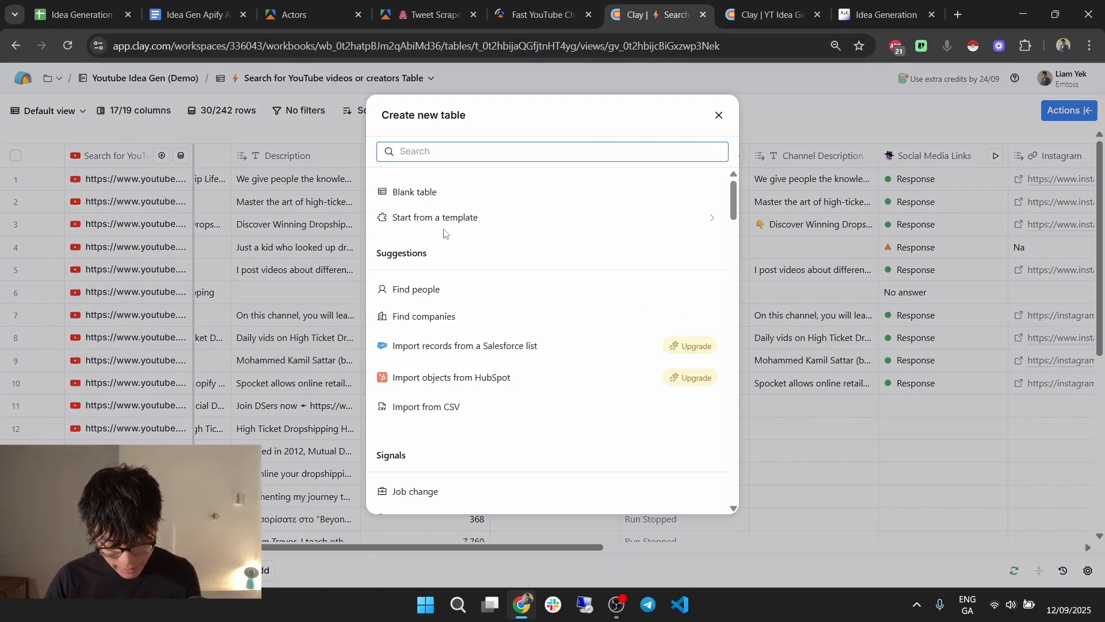
{"action": "left_click", "coordinate": [425, 193]}
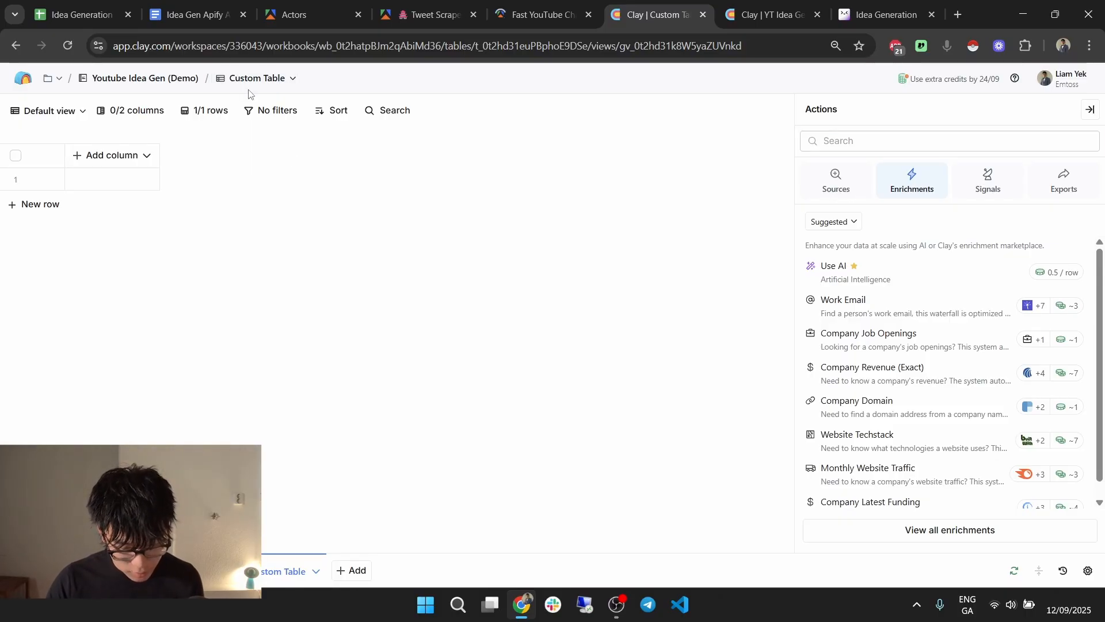
{"action": "left_click", "coordinate": [257, 78]}
{"action": "type", "text": "Yo"}
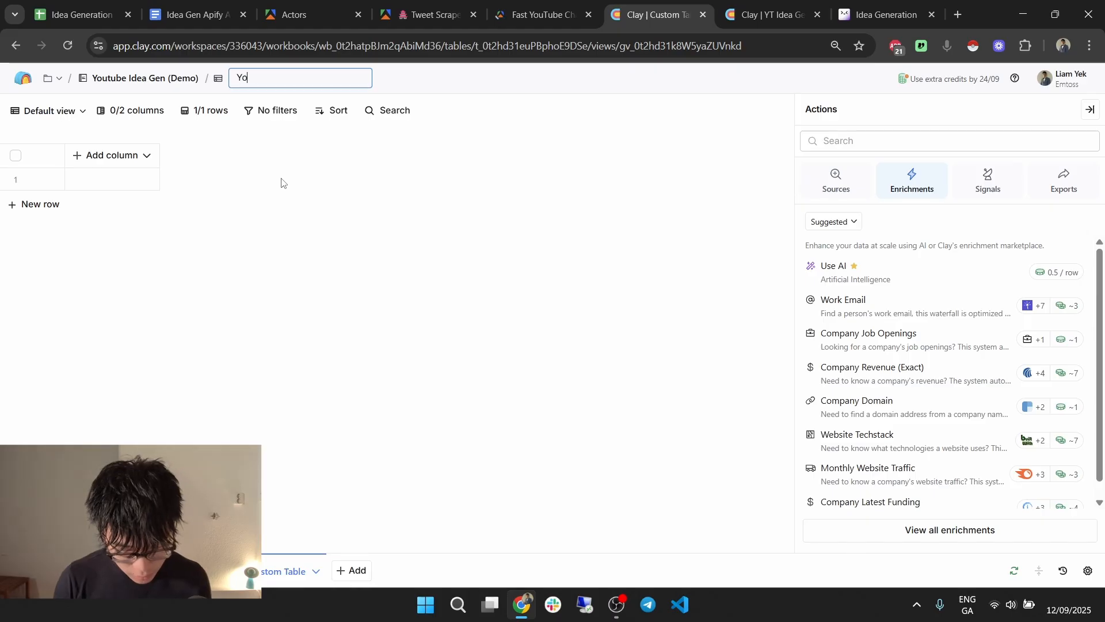
{"action": "type", "text": "utube Videos"}
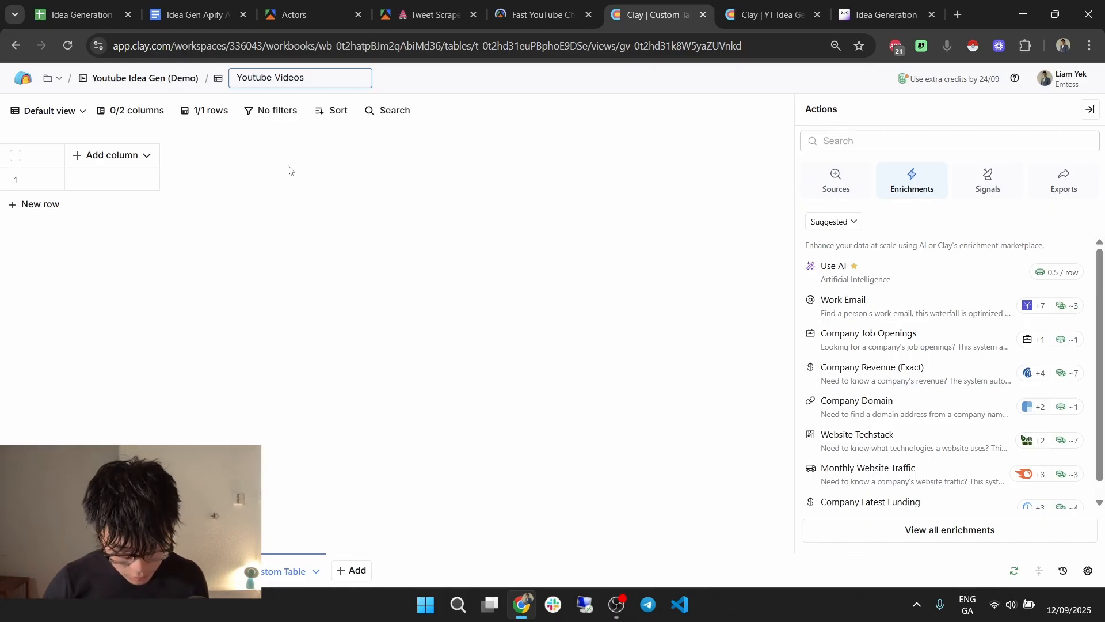
{"action": "key", "text": "Return"}
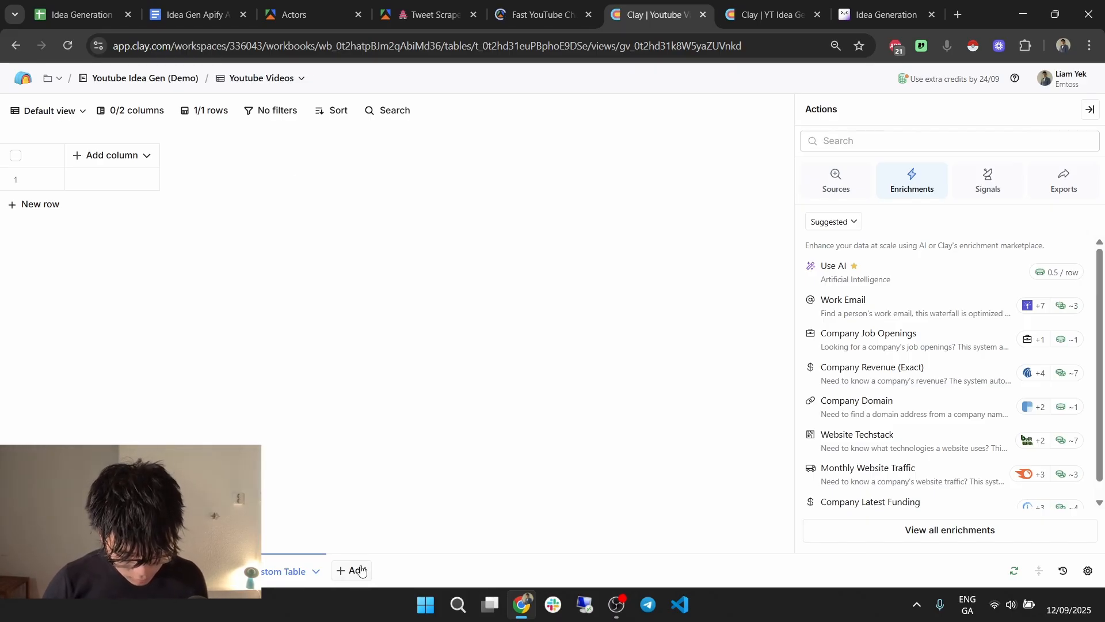
Add another blank table named 'Youtube Shorts'.
{"action": "left_click", "coordinate": [368, 568]}
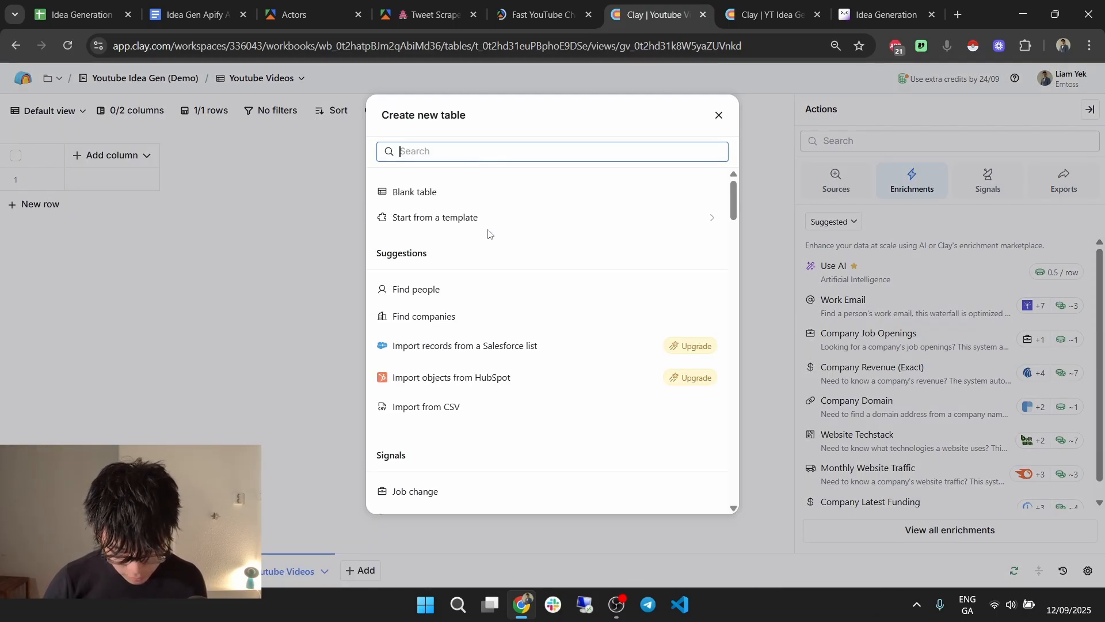
{"action": "left_click", "coordinate": [446, 199]}
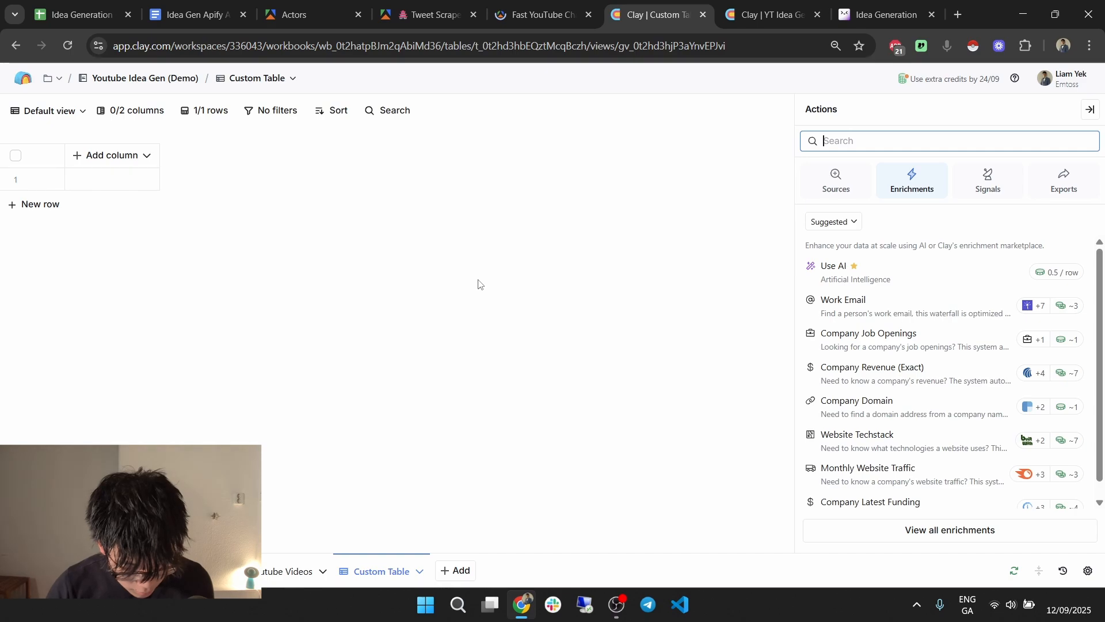
{"action": "left_click", "coordinate": [363, 571]}
{"action": "left_click", "coordinate": [388, 417]}
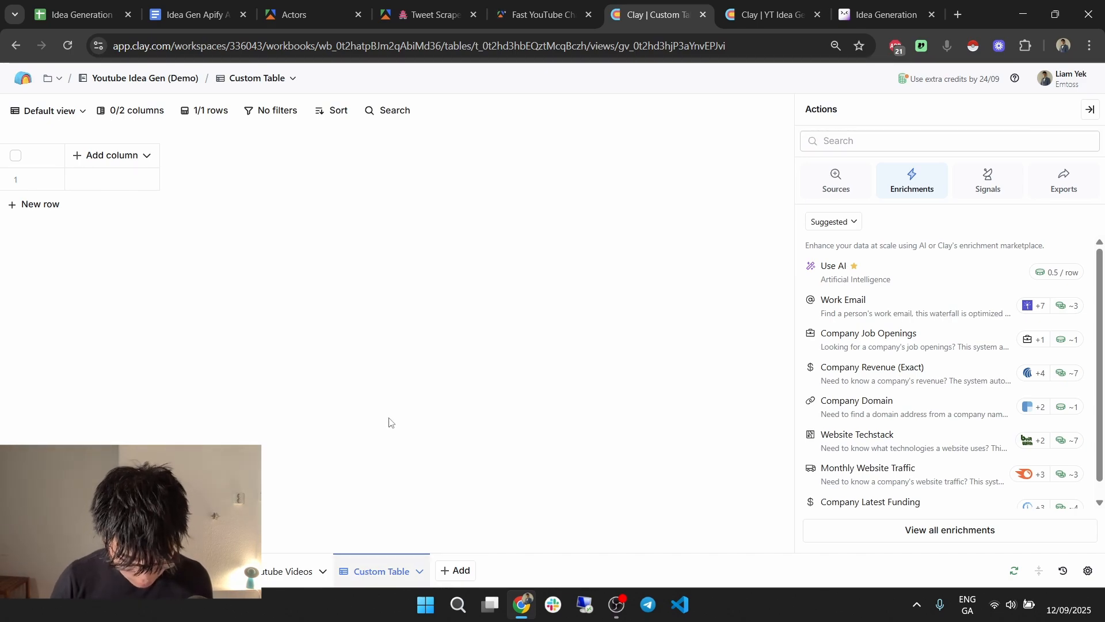
{"action": "type", "text": "Youtube Shorts"}
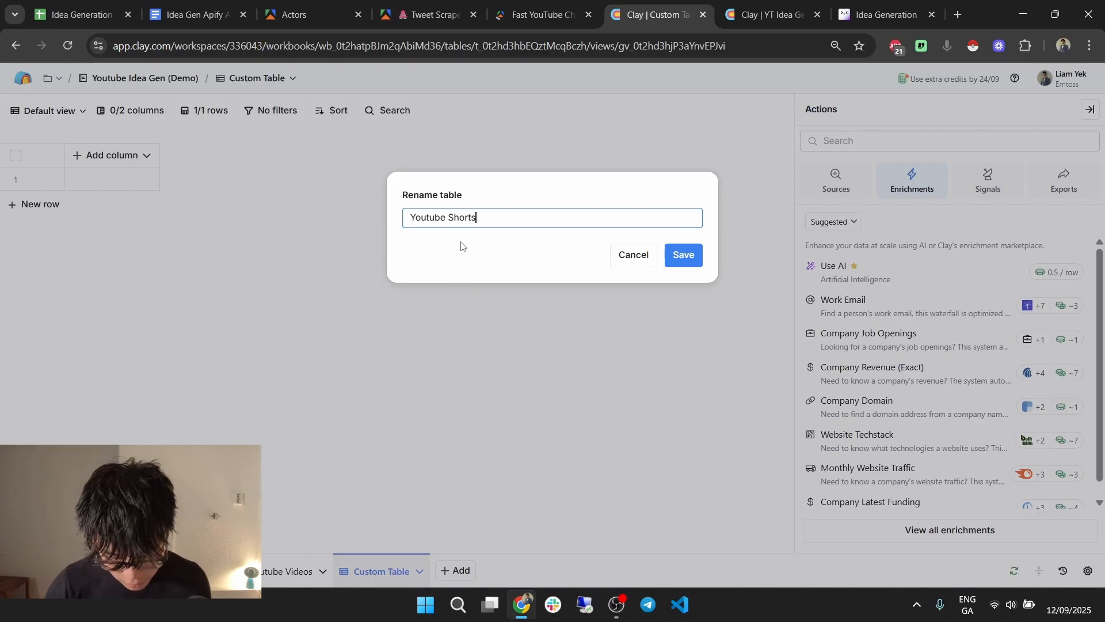
{"action": "left_click", "coordinate": [692, 258]}
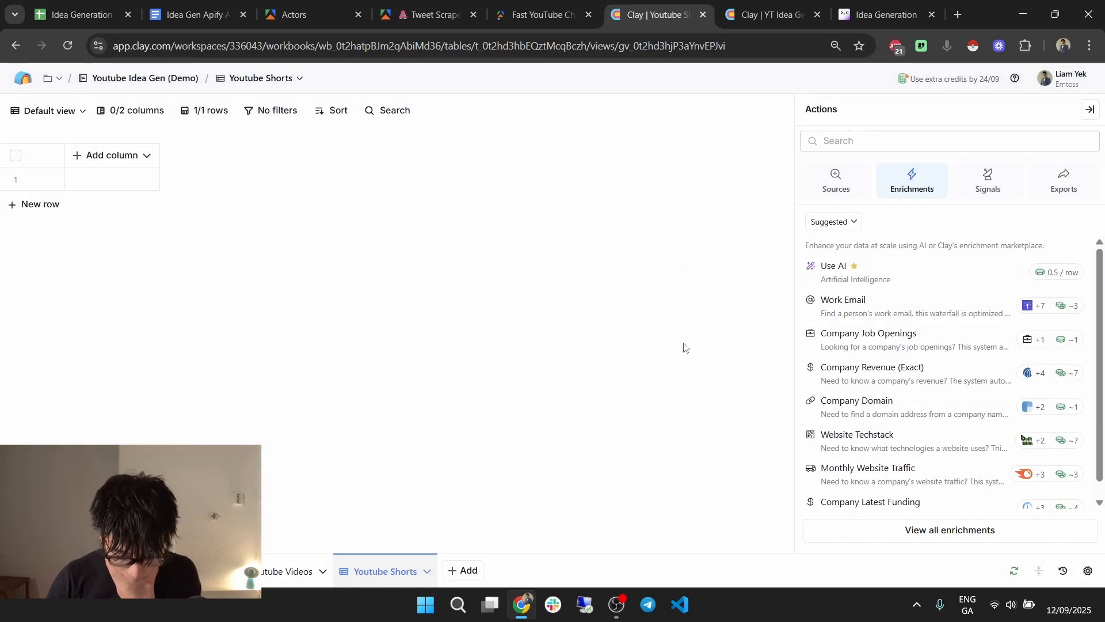
Add a blank table named 'Comments'.
{"action": "left_click", "coordinate": [462, 571]}
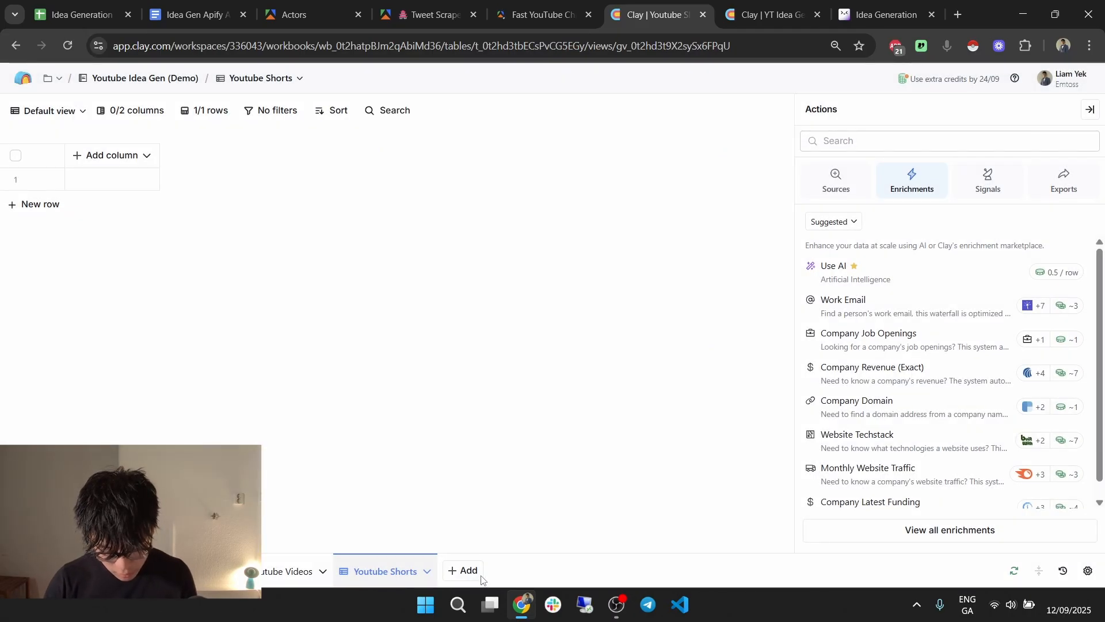
{"action": "left_click", "coordinate": [502, 569]}
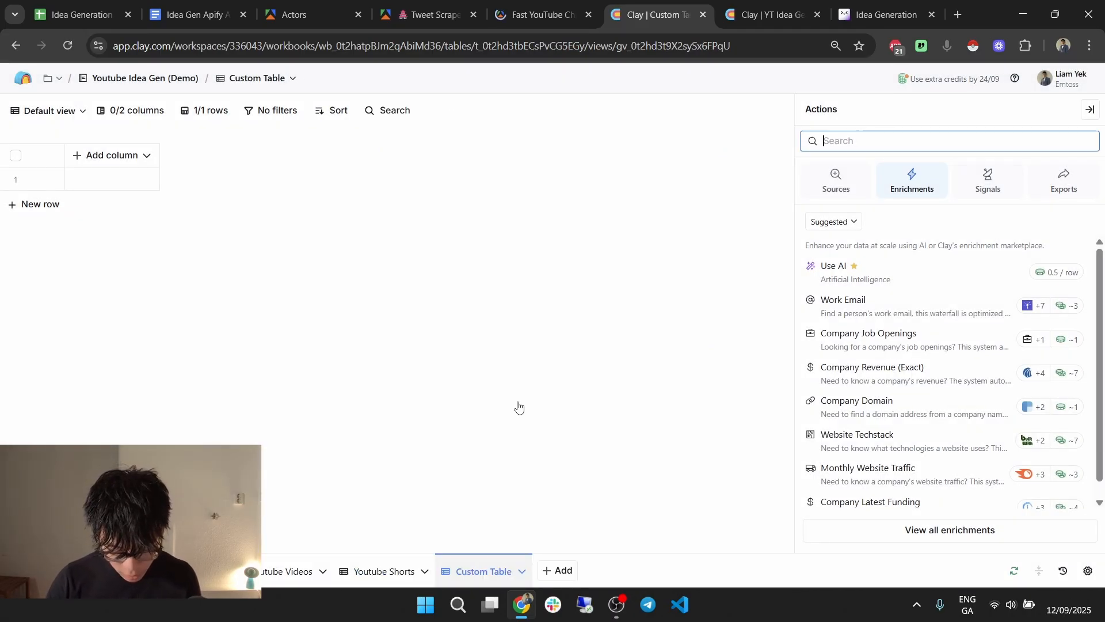
{"action": "left_click", "coordinate": [509, 412]}
{"action": "type", "text": "Comments"}
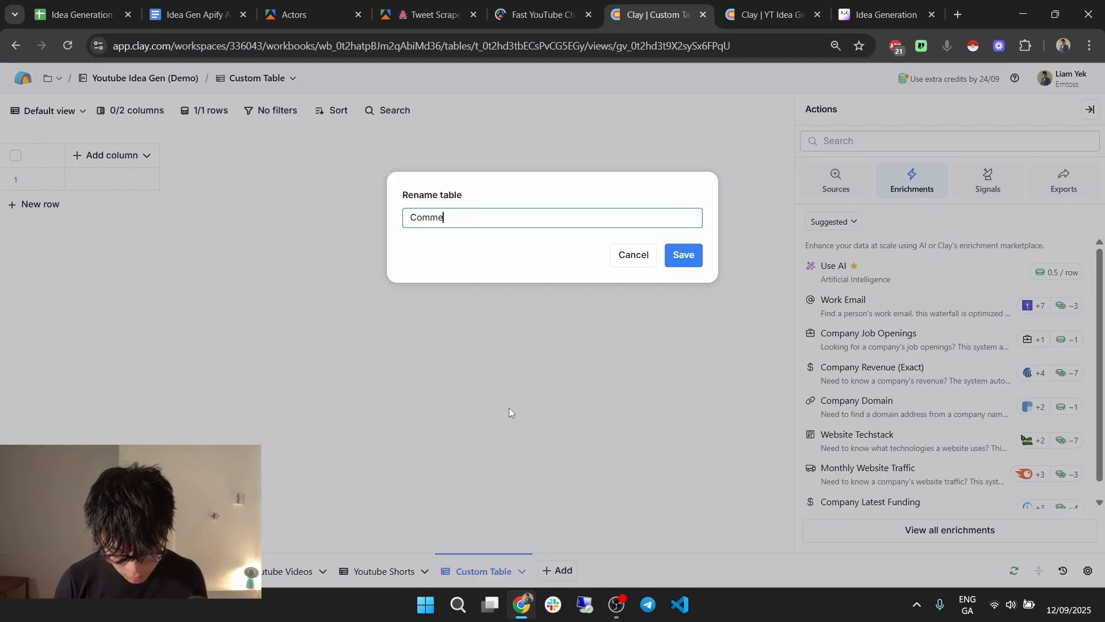
{"action": "left_click", "coordinate": [684, 251]}
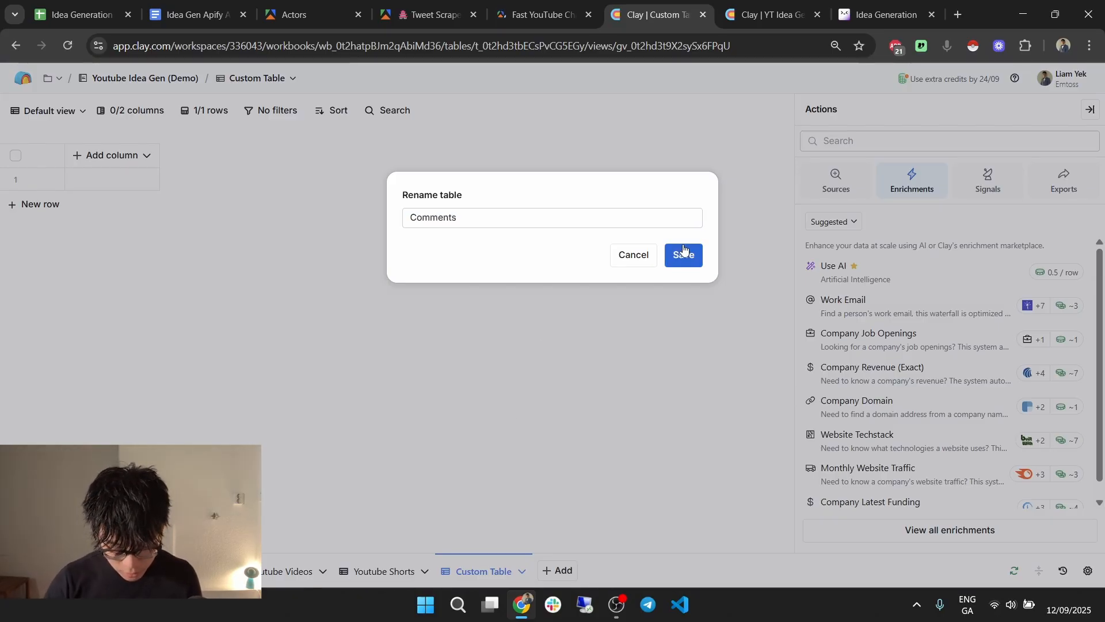
{"action": "left_click", "coordinate": [684, 255]}
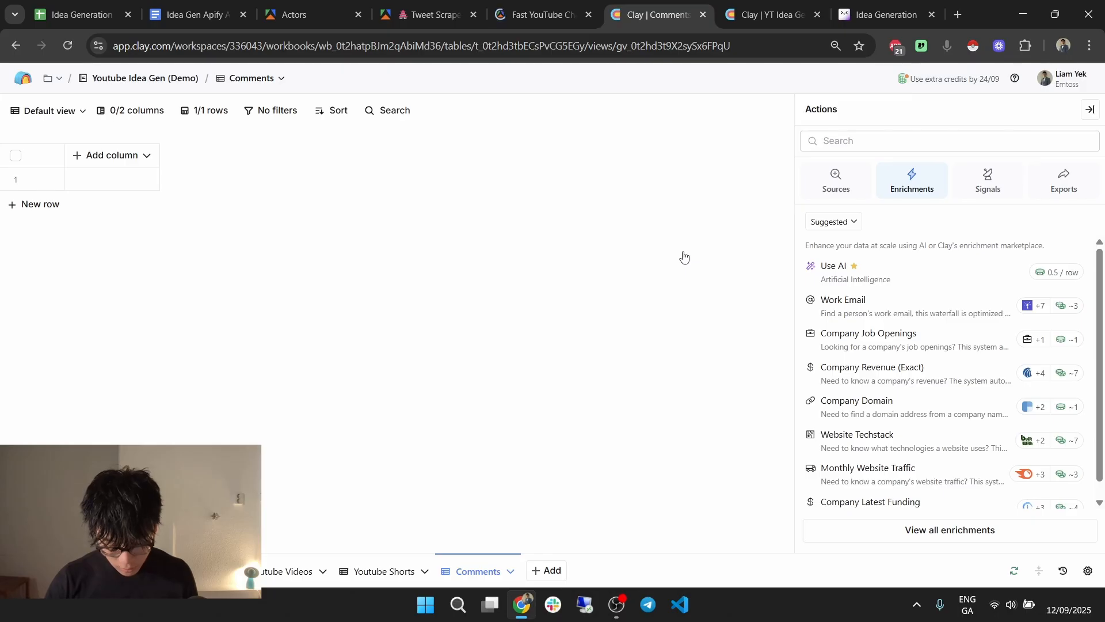
Add a blank table named 'Twitter' and collapse the Actions panel.
{"action": "left_click", "coordinate": [552, 569]}
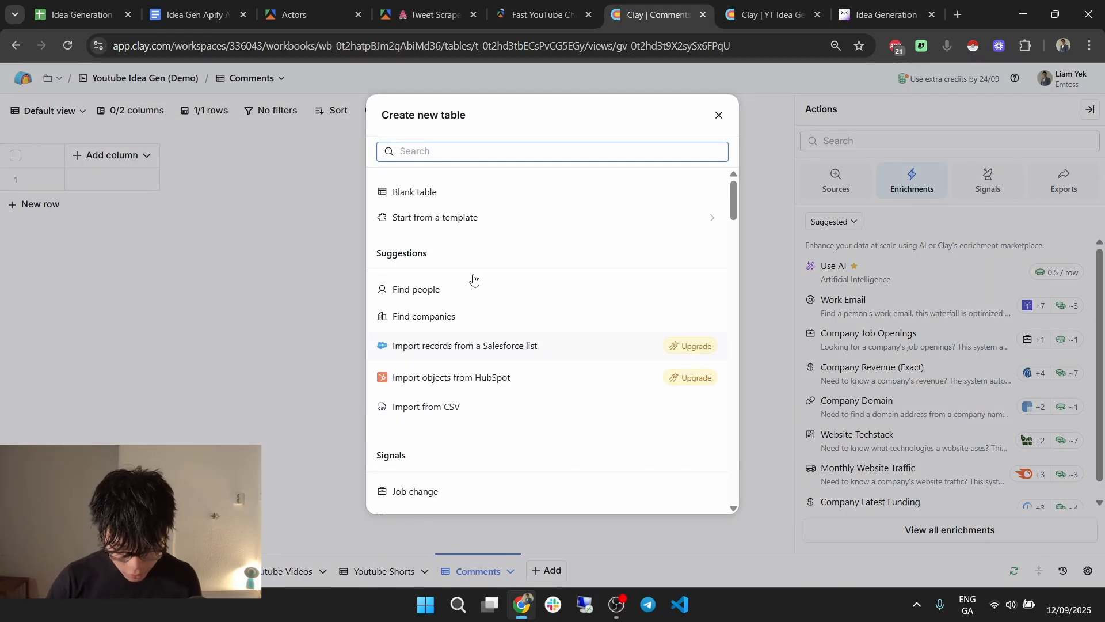
{"action": "left_click", "coordinate": [462, 192]}
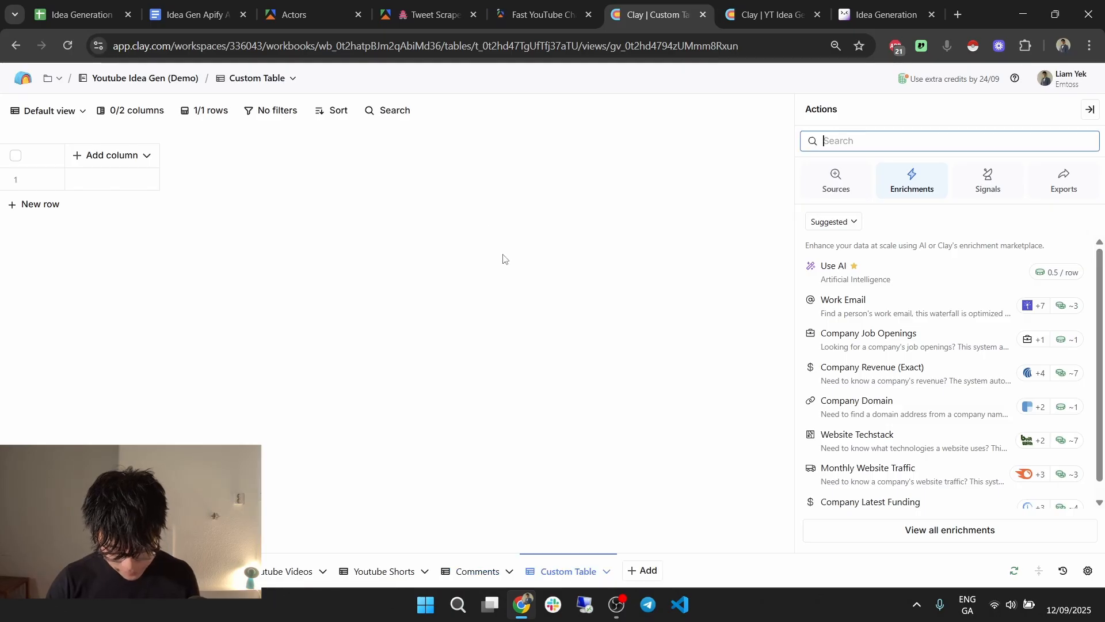
{"action": "left_click", "coordinate": [573, 571]}
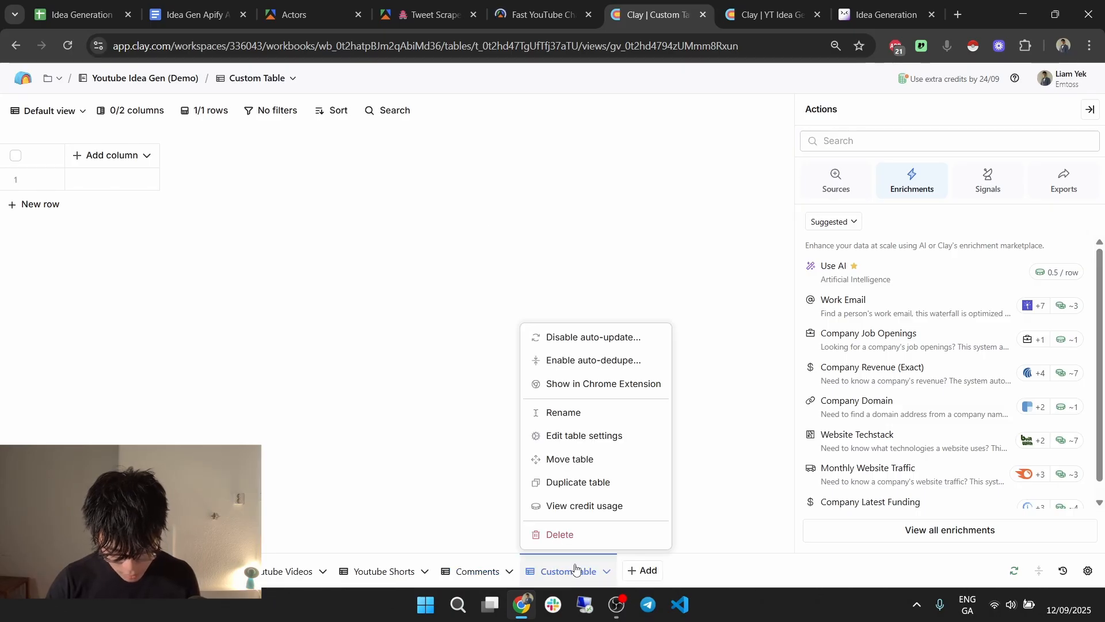
{"action": "left_click", "coordinate": [608, 412]}
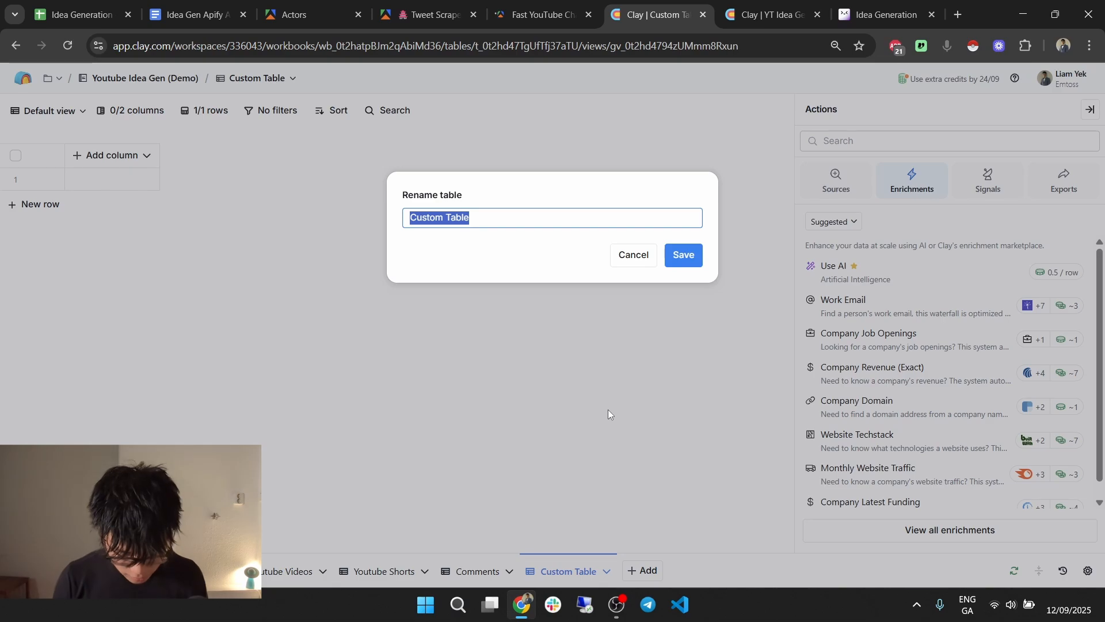
{"action": "type", "text": "Twitter"}
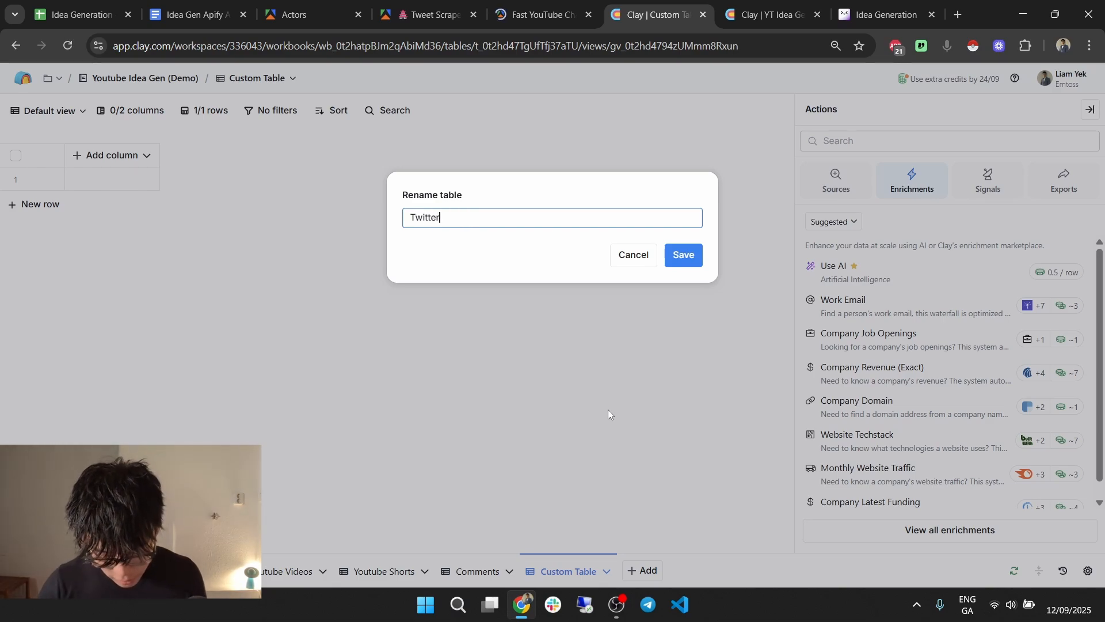
{"action": "left_click", "coordinate": [691, 258]}
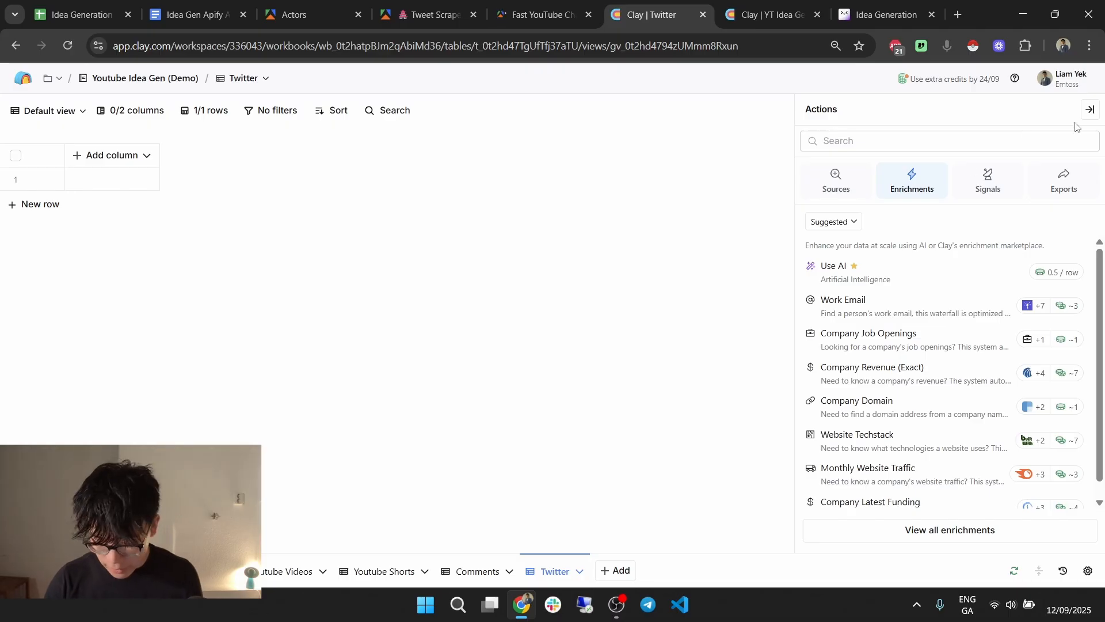
{"action": "left_click", "coordinate": [1089, 110]}
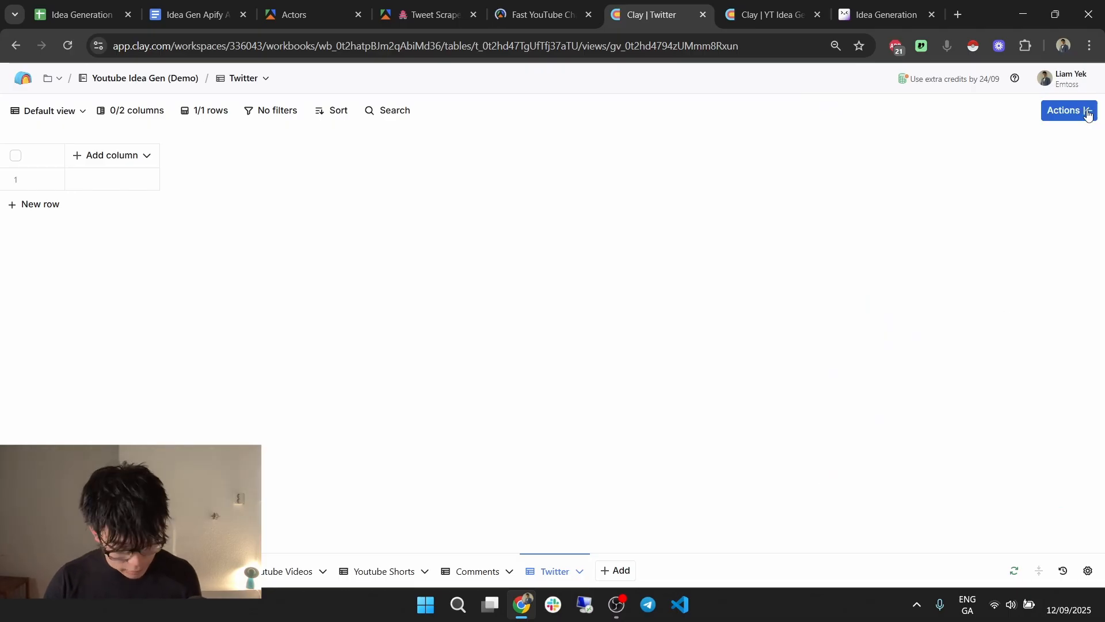
Insert an enrichment column right of YT Video Scrape and search the enrichments for 'send data'.
{"action": "left_click", "coordinate": [278, 569]}
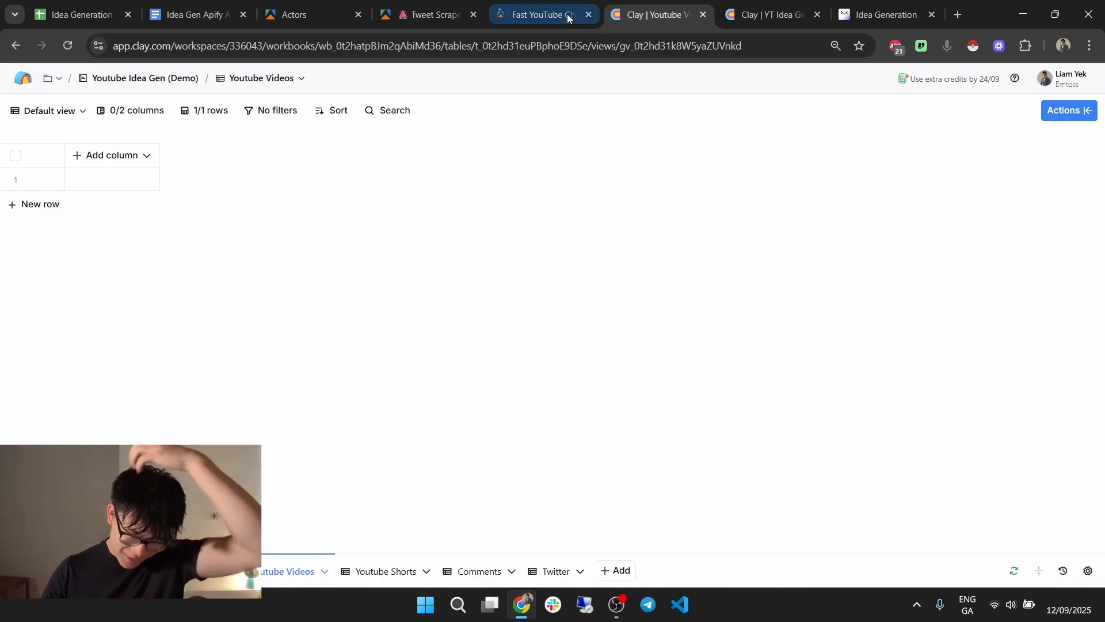
{"action": "left_click", "coordinate": [761, 10]}
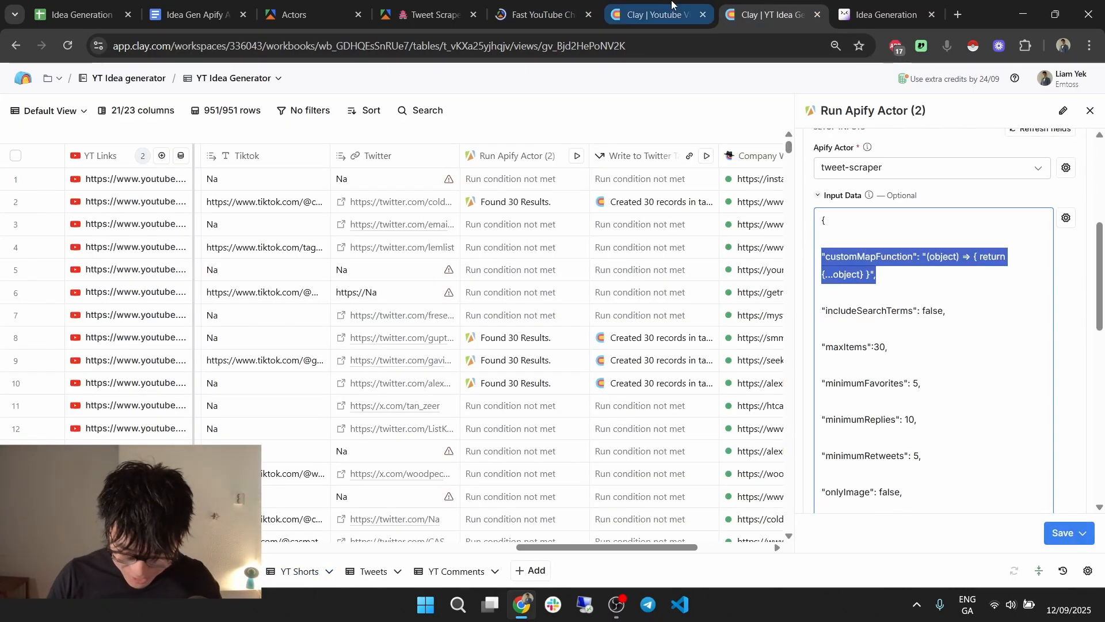
{"action": "left_click", "coordinate": [654, 14]}
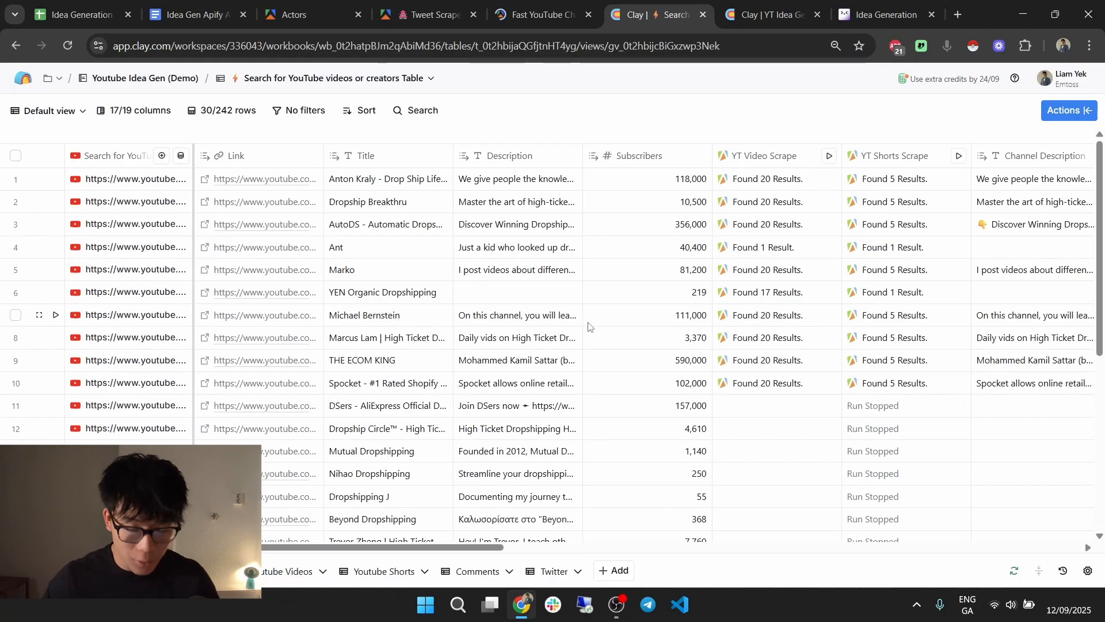
{"action": "left_click_drag", "start_coordinate": [458, 548], "coordinate": [590, 547]}
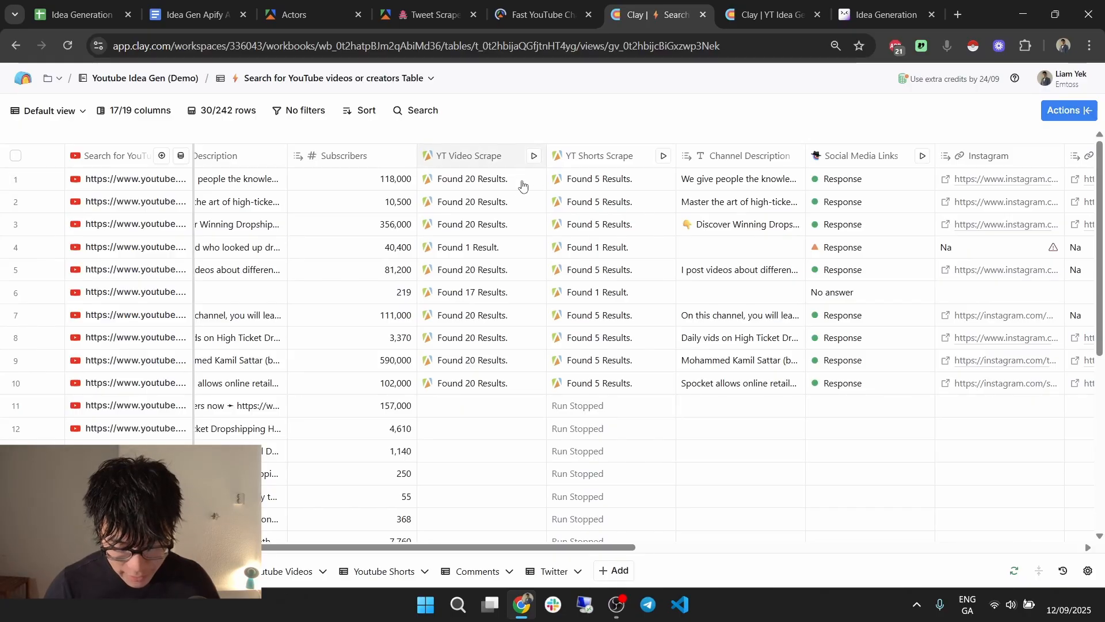
{"action": "left_click", "coordinate": [485, 155]}
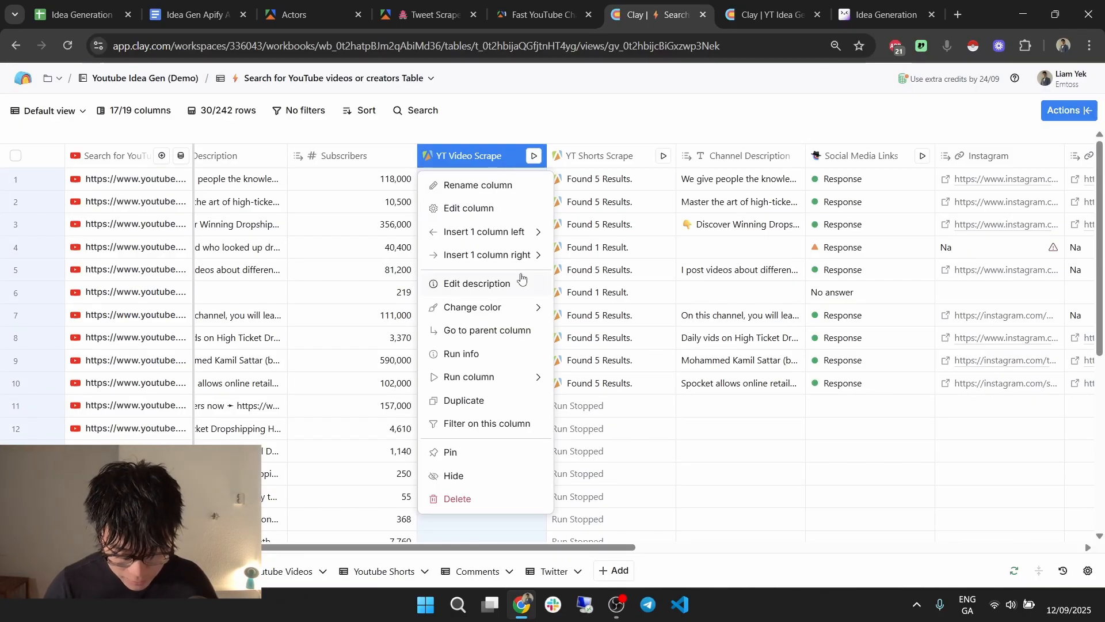
{"action": "mouse_move", "coordinate": [521, 260]}
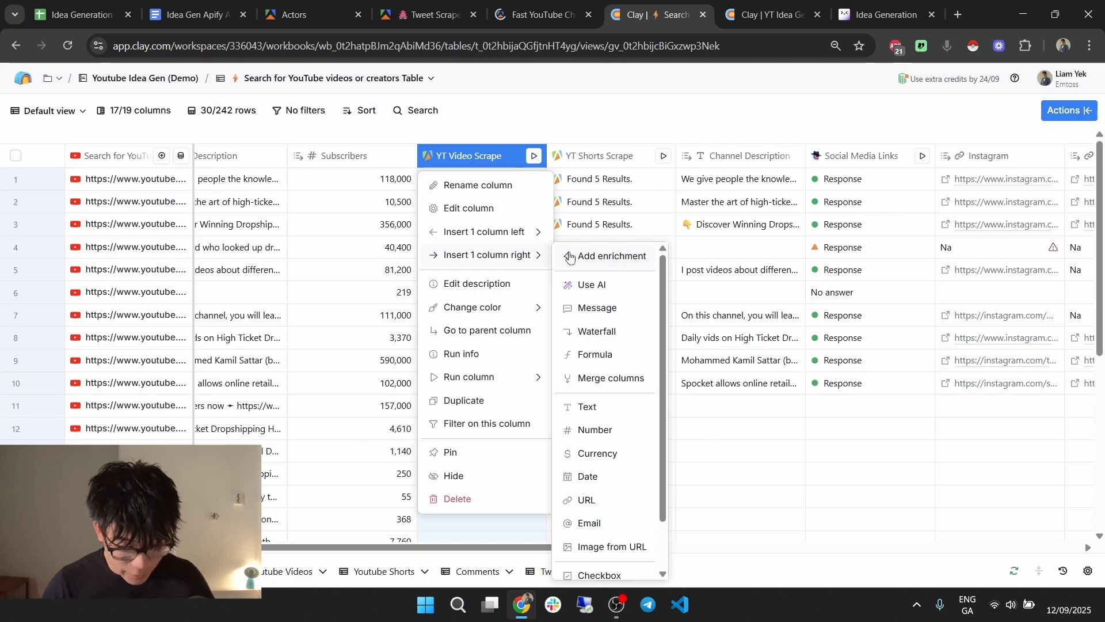
{"action": "left_click", "coordinate": [604, 256]}
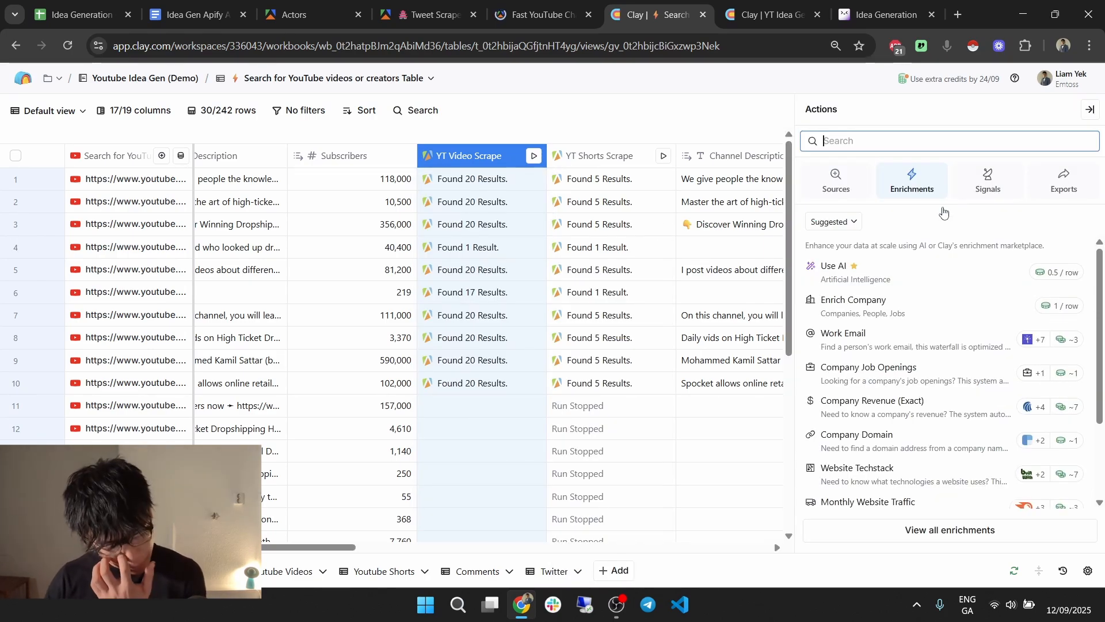
{"action": "type", "text": "send data"}
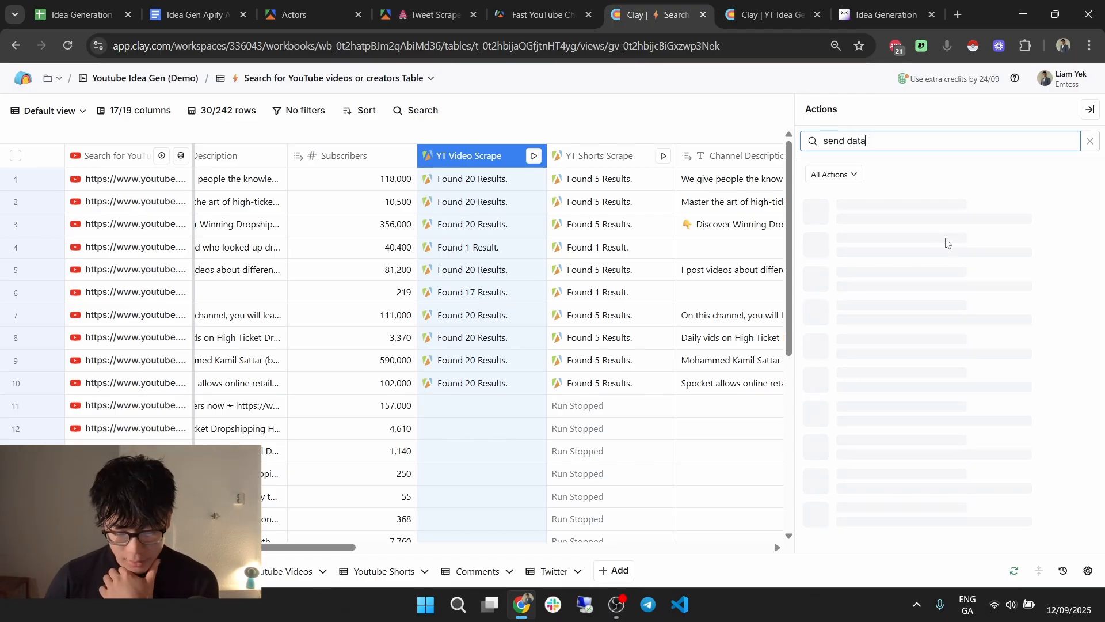
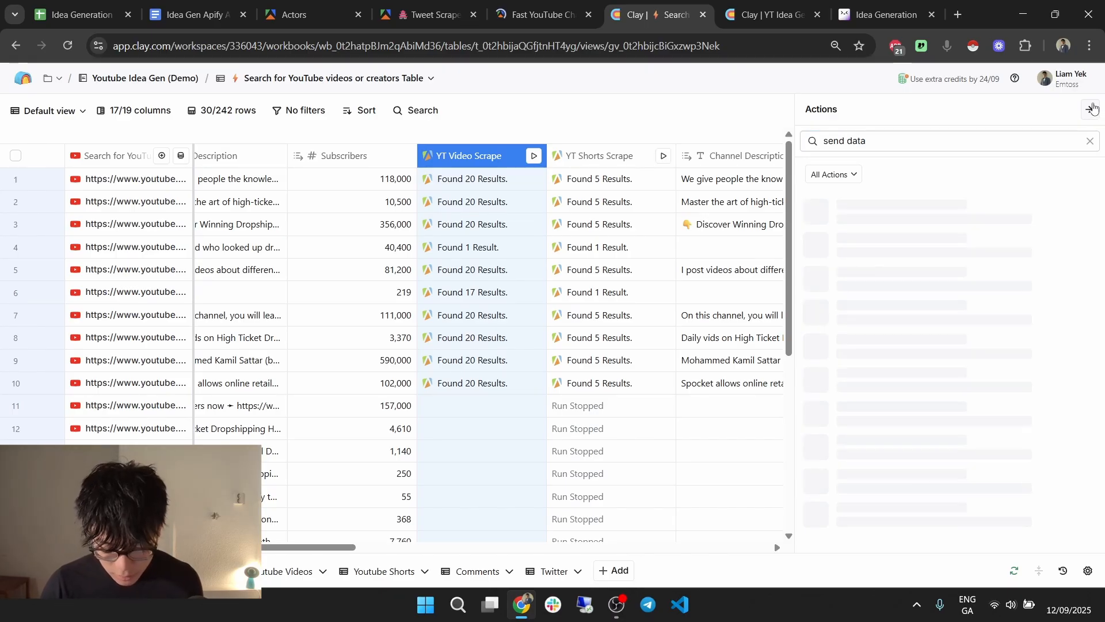
Insert an enrichment column right of YT Video Scrape and search actions for 'send tab'.
{"action": "left_click", "coordinate": [1093, 108]}
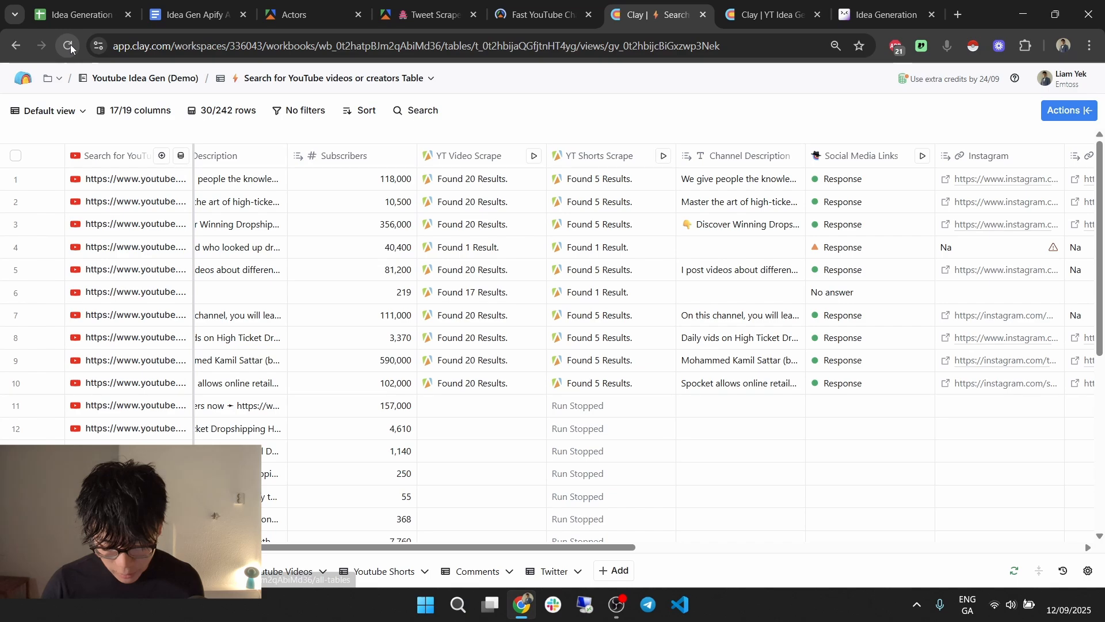
{"action": "left_click", "coordinate": [469, 155]}
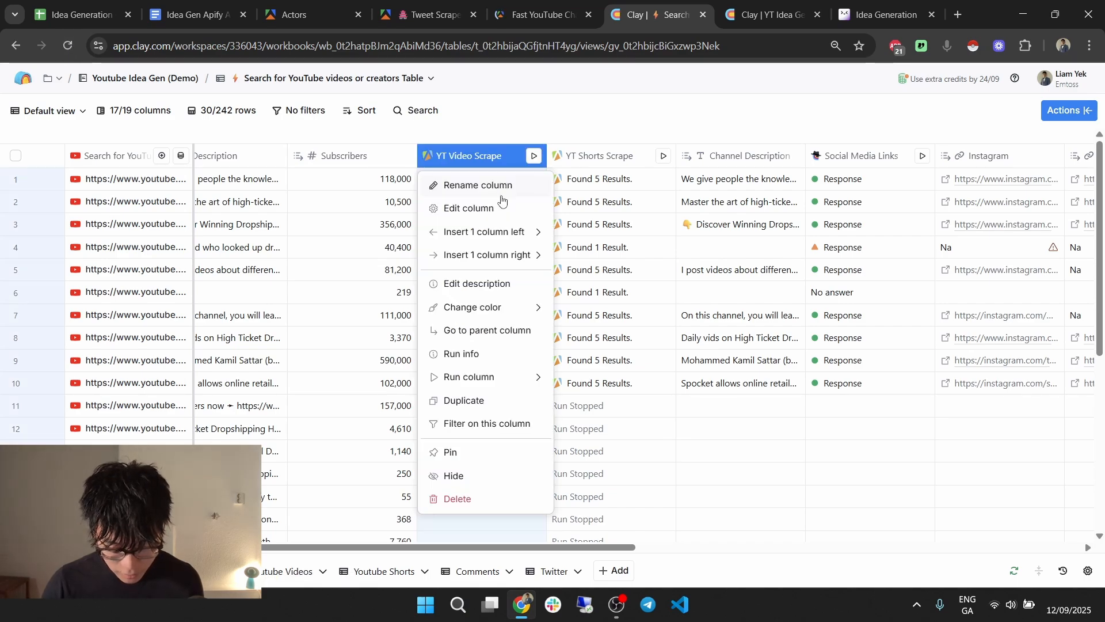
{"action": "mouse_move", "coordinate": [487, 254]}
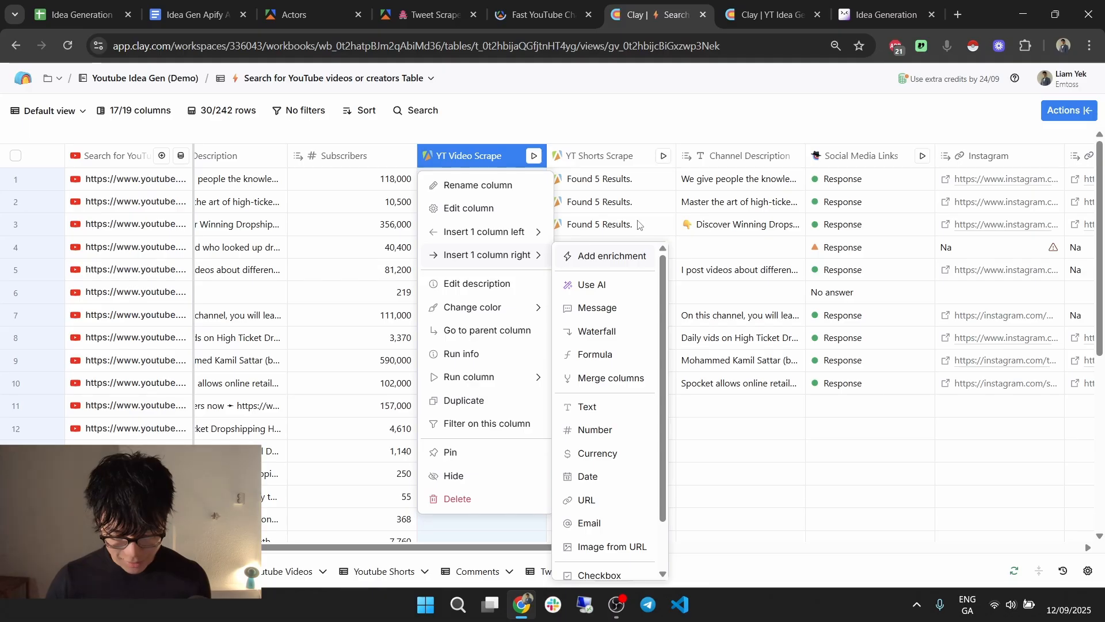
{"action": "left_click", "coordinate": [605, 256]}
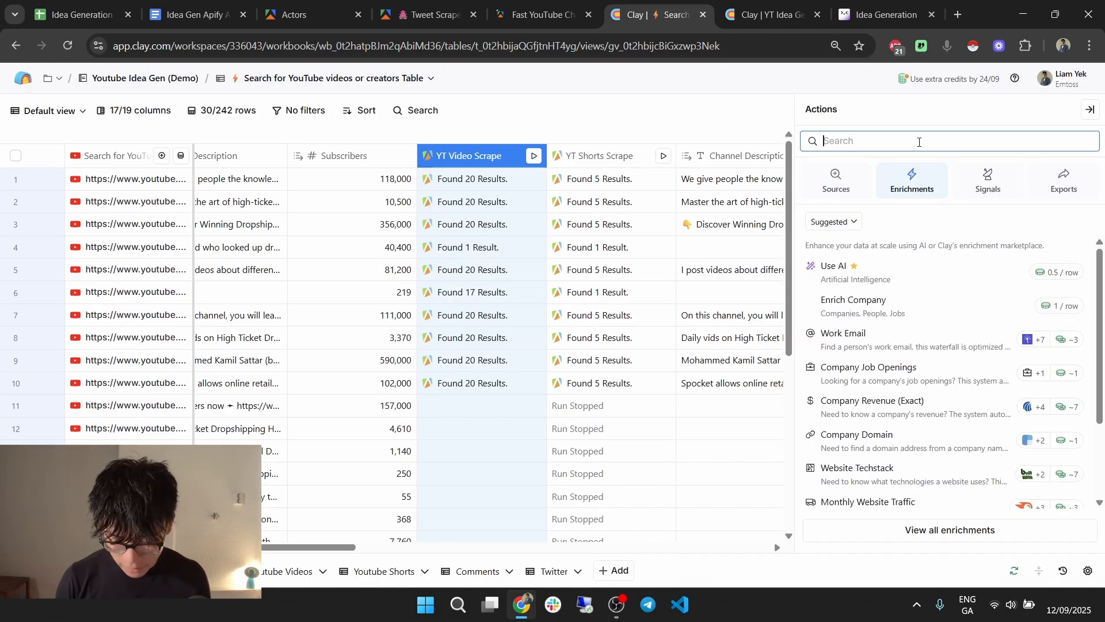
{"action": "type", "text": "send tab"}
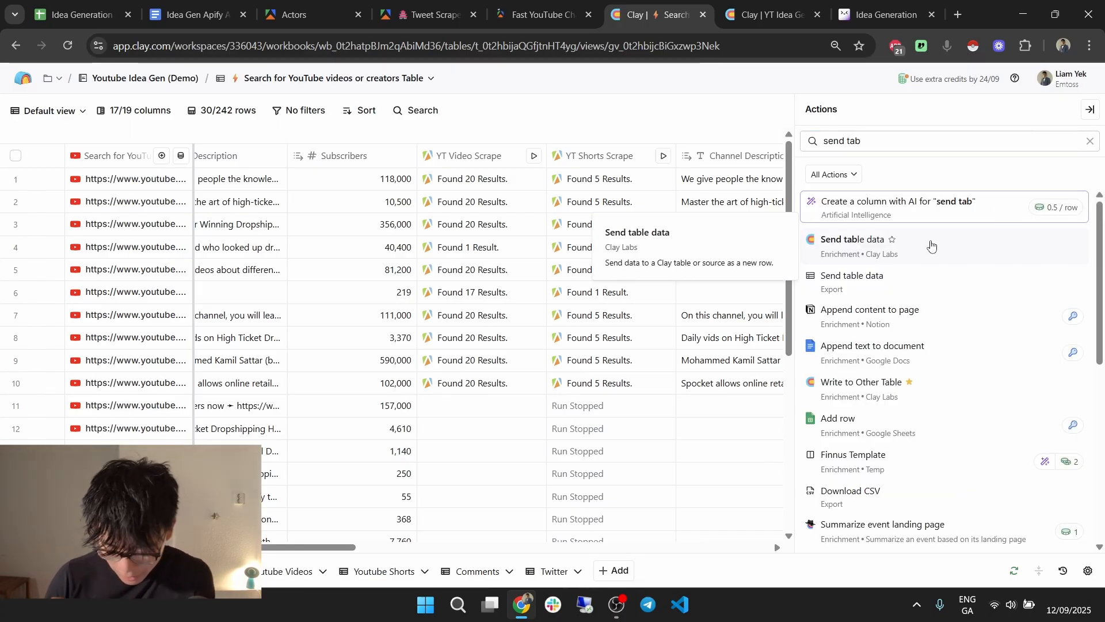
Add a Send table data action with the Youtube Videos table as destination.
{"action": "left_click", "coordinate": [931, 246]}
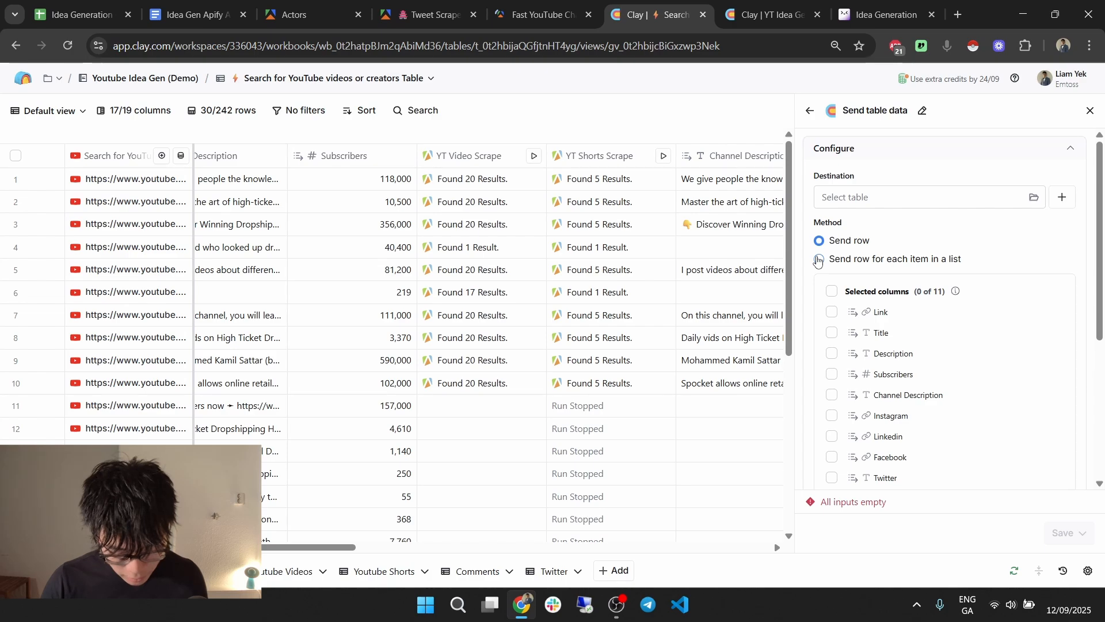
{"action": "left_click", "coordinate": [865, 198]}
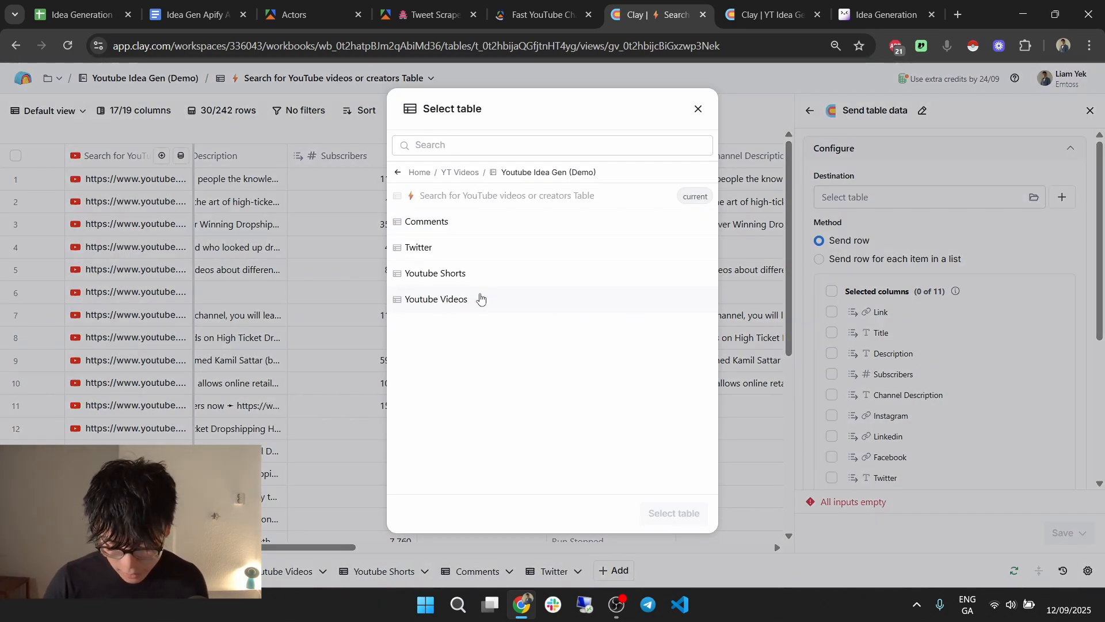
{"action": "left_click", "coordinate": [481, 298]}
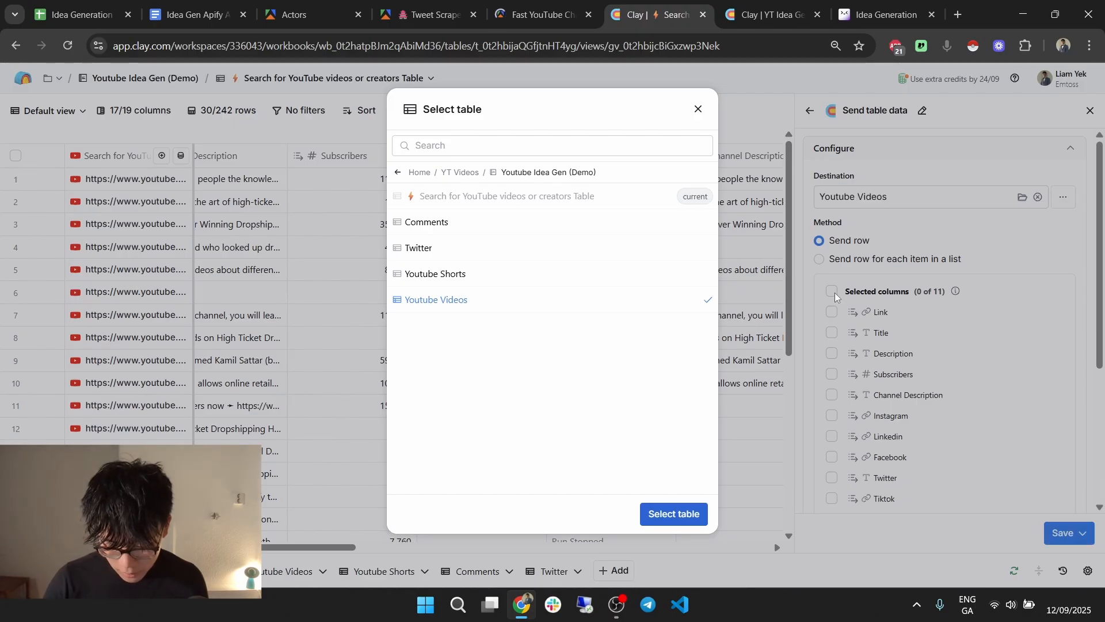
{"action": "left_click", "coordinate": [835, 293]}
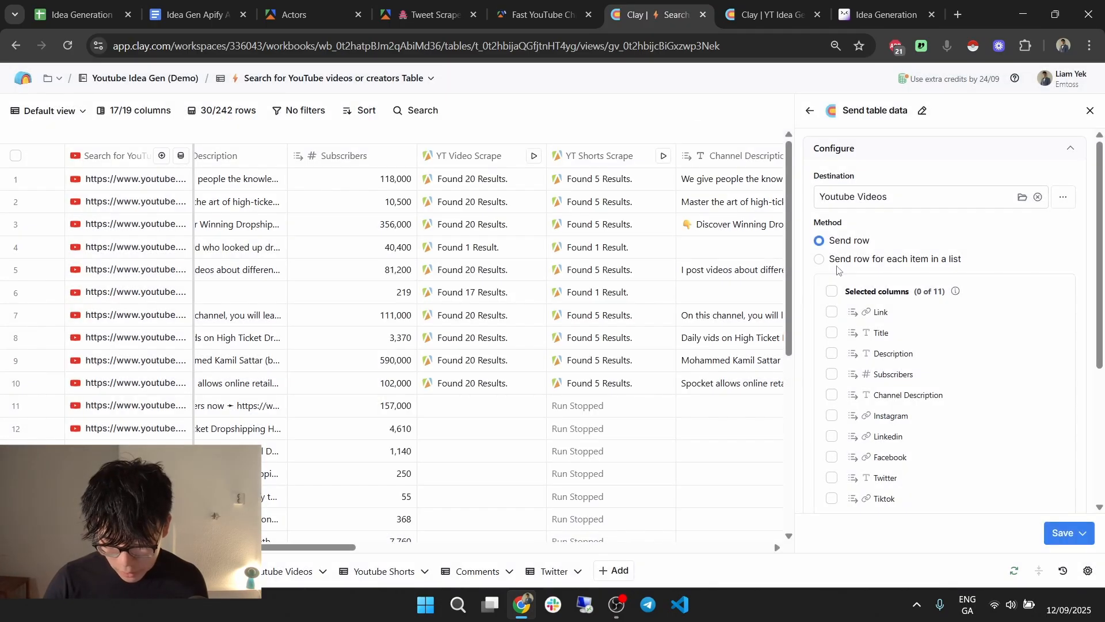
Send one row per YT Video Scrape result with all 11 columns, then save and run.
{"action": "left_click", "coordinate": [895, 259]}
{"action": "left_click", "coordinate": [896, 284]}
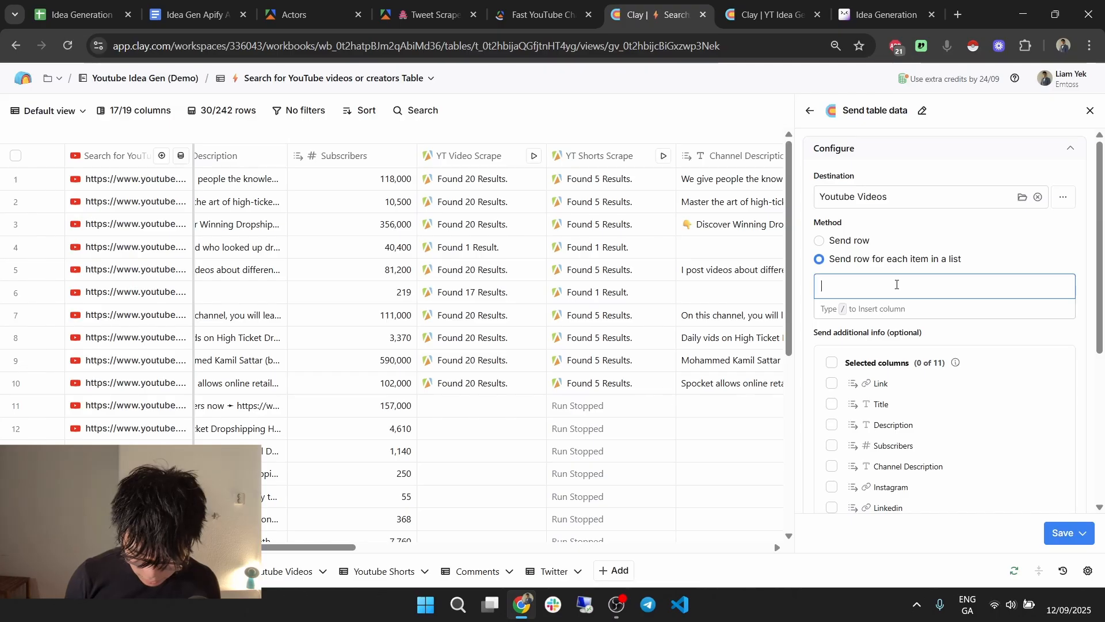
{"action": "type", "text": "/yt"}
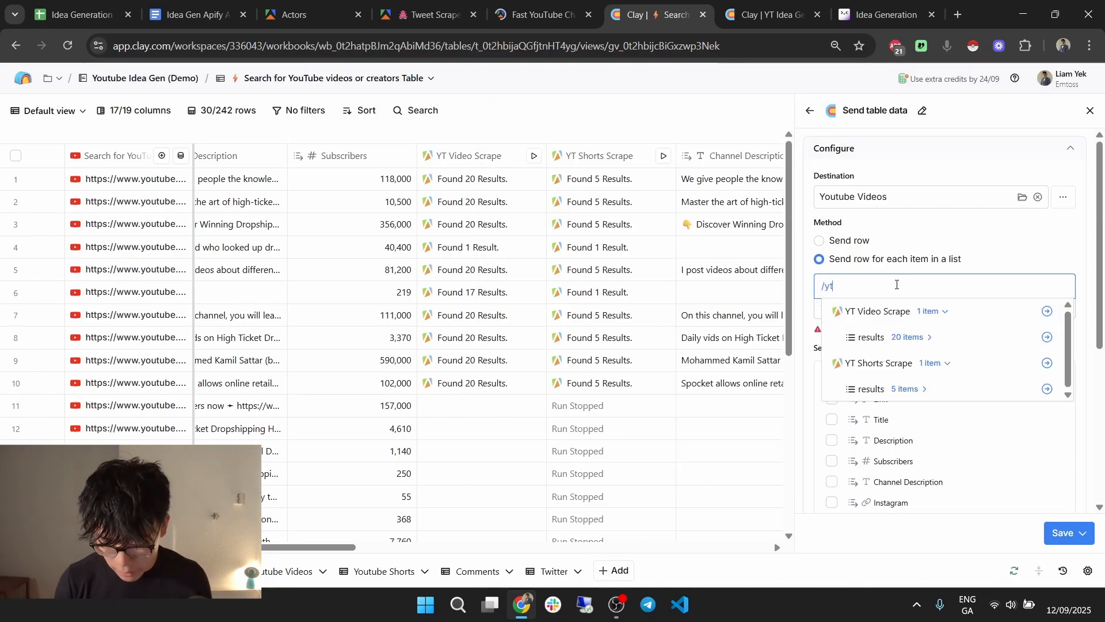
{"action": "type", "text": " video"}
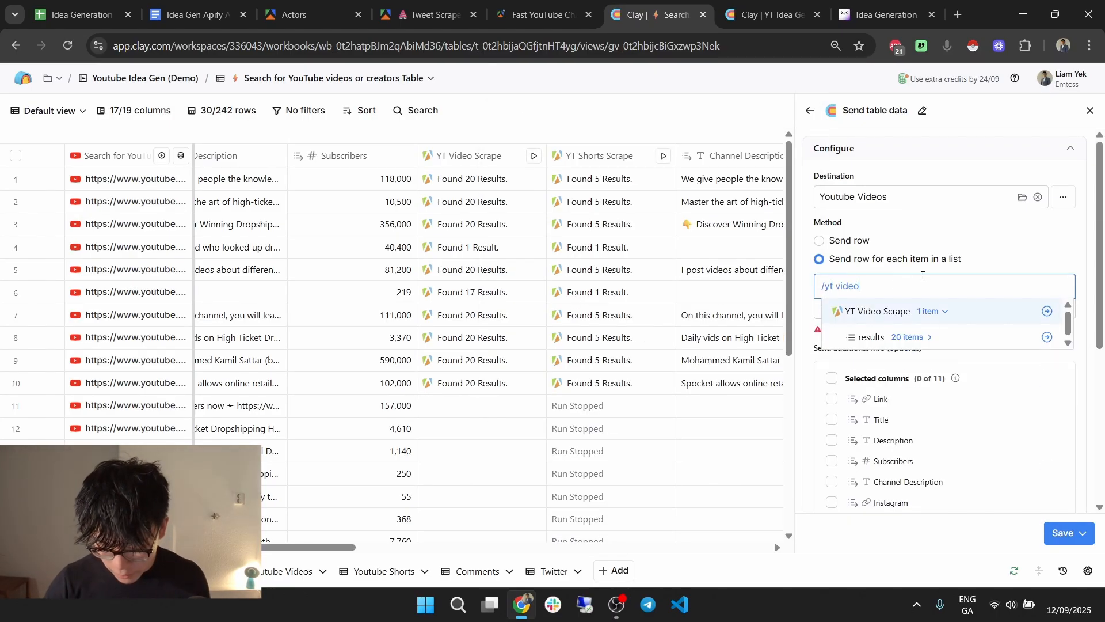
{"action": "left_click", "coordinate": [923, 339]}
{"action": "scroll", "coordinate": [909, 331], "scroll_direction": "down", "scroll_amount": 3}
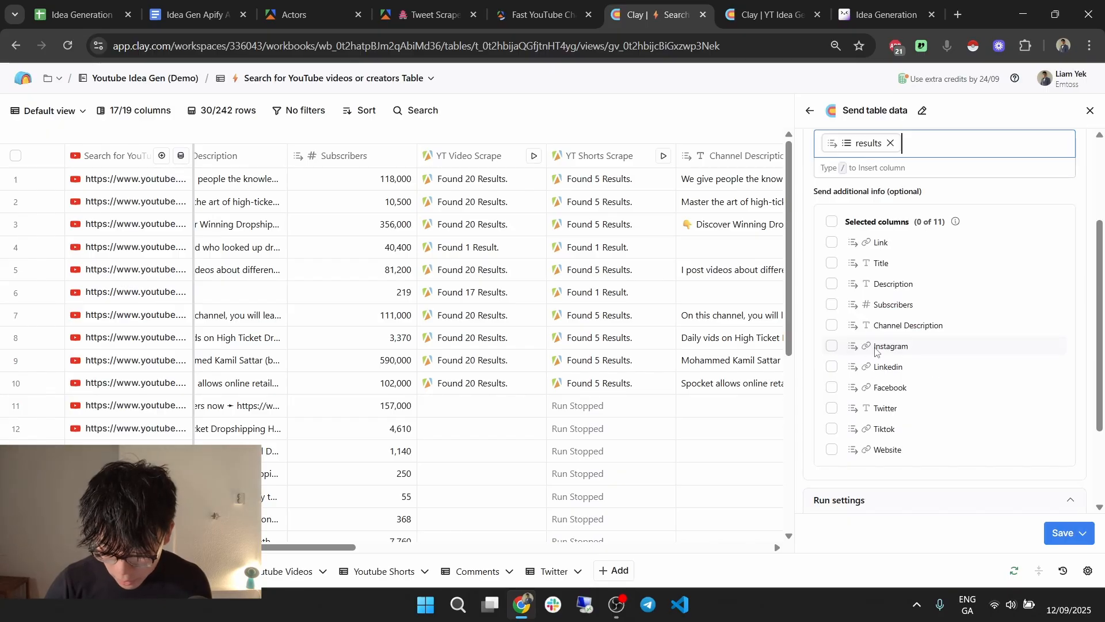
{"action": "left_click", "coordinate": [832, 222]}
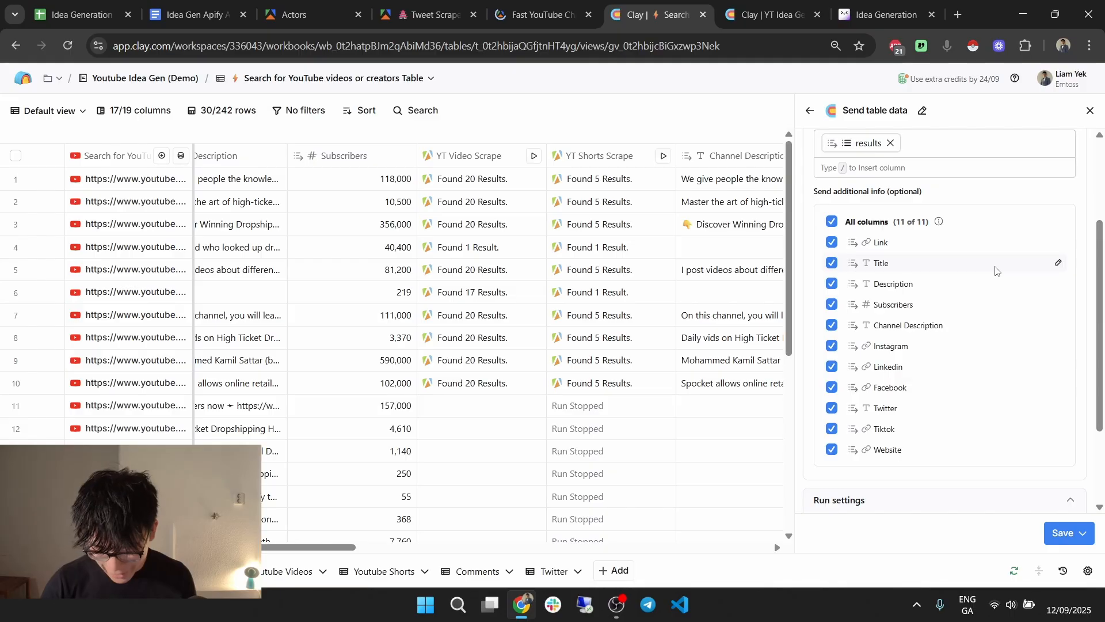
{"action": "scroll", "coordinate": [986, 283], "scroll_direction": "down", "scroll_amount": 3}
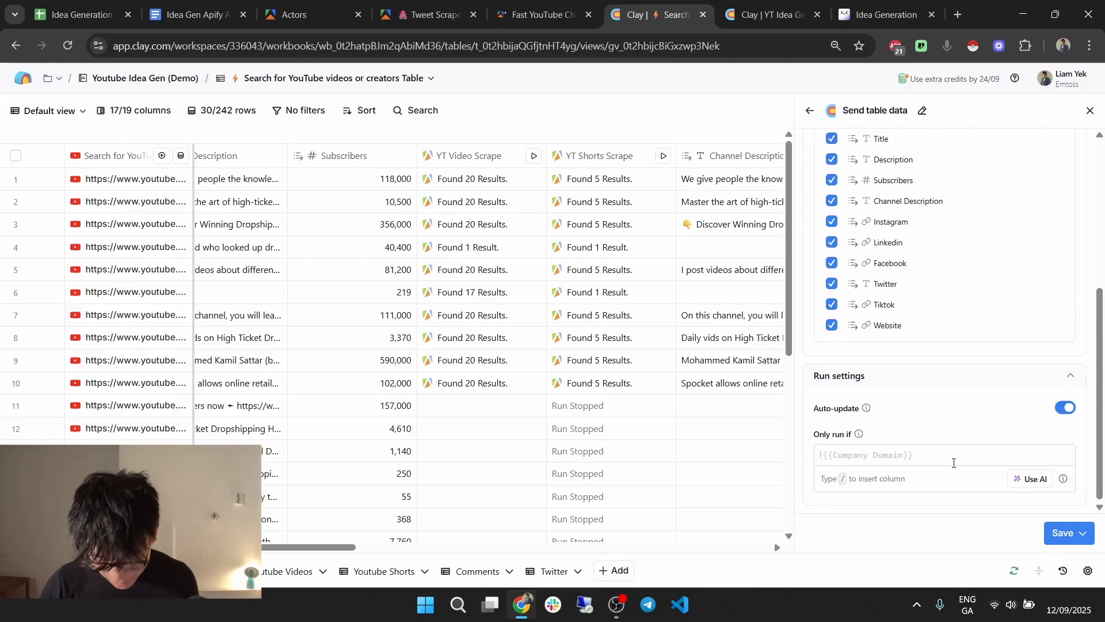
{"action": "left_click", "coordinate": [1081, 533]}
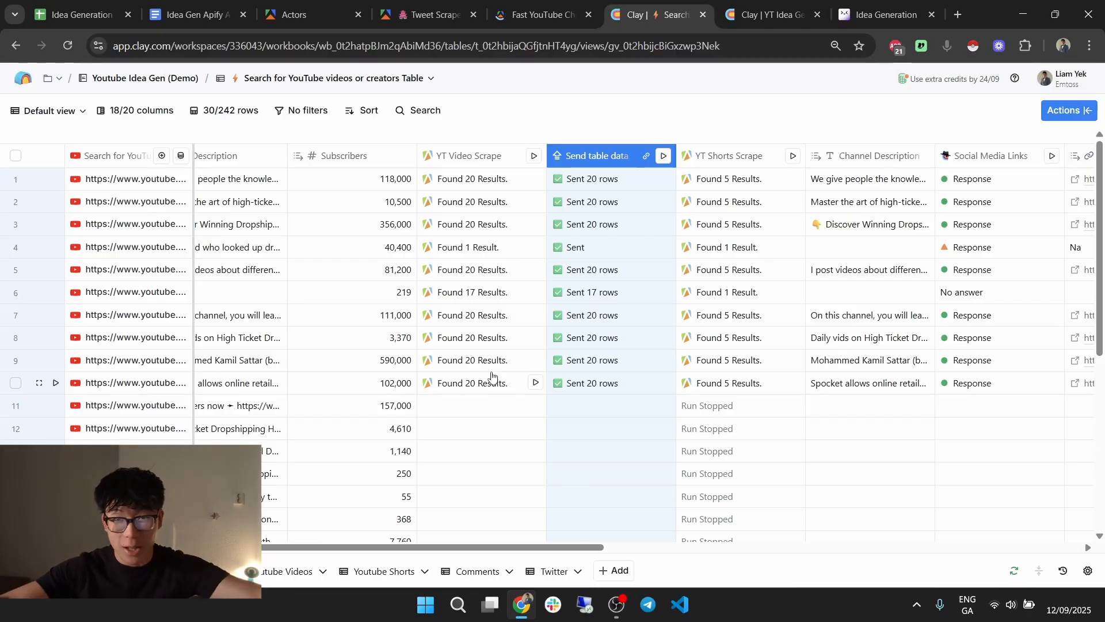
Delete the empty first row in Youtube Videos and open row 8's cell details.
{"action": "left_click", "coordinate": [278, 579]}
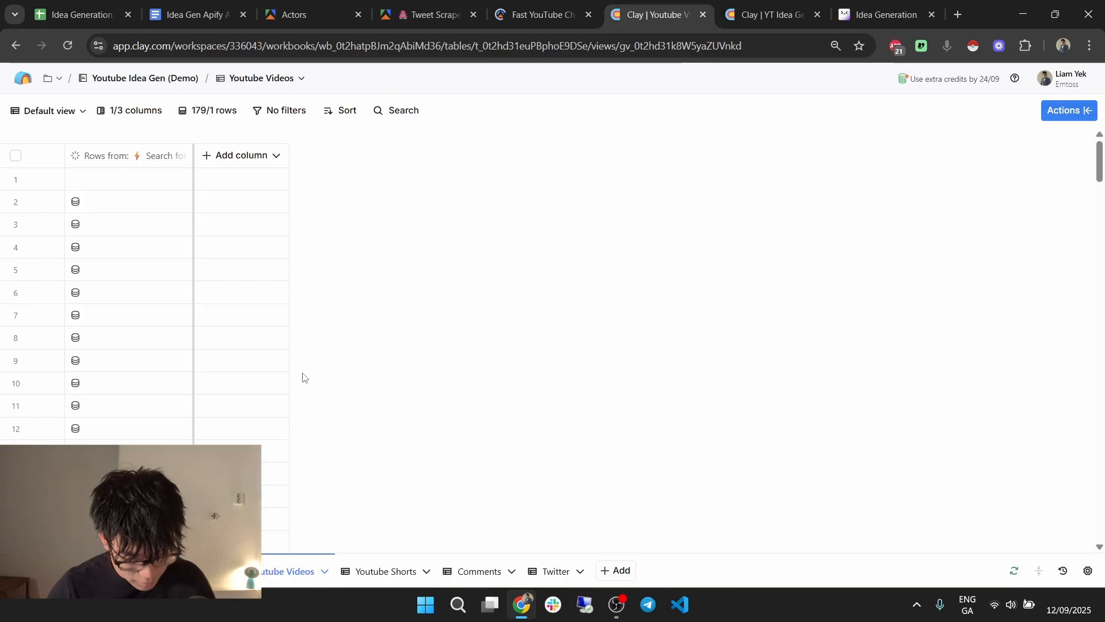
{"action": "left_click", "coordinate": [16, 179]}
{"action": "left_click", "coordinate": [1070, 113]}
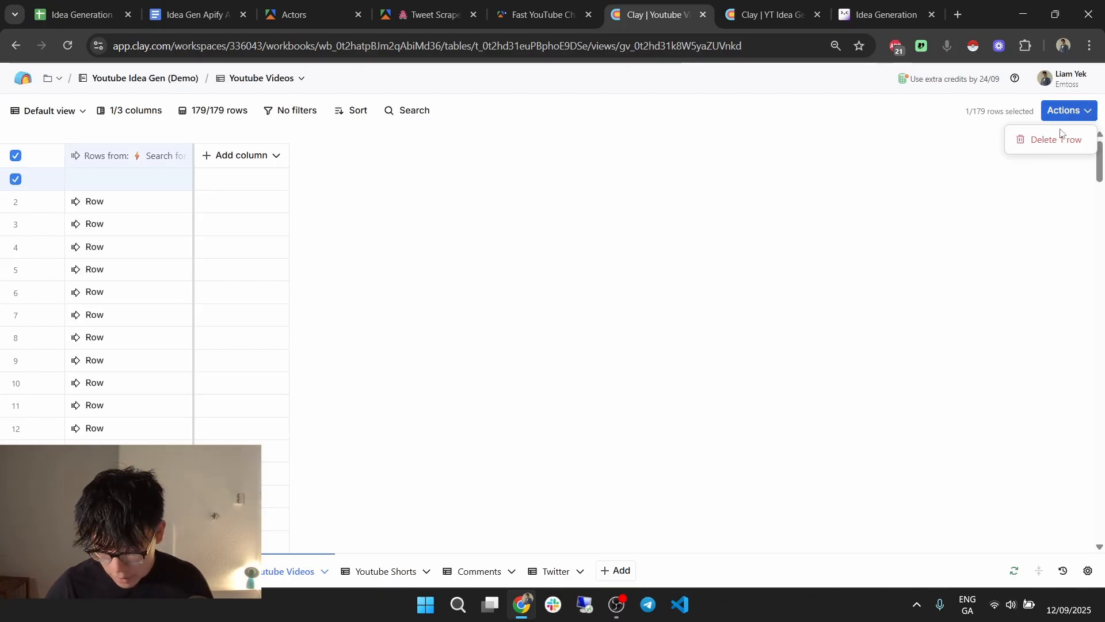
{"action": "left_click", "coordinate": [1023, 140]}
{"action": "left_click", "coordinate": [688, 249]}
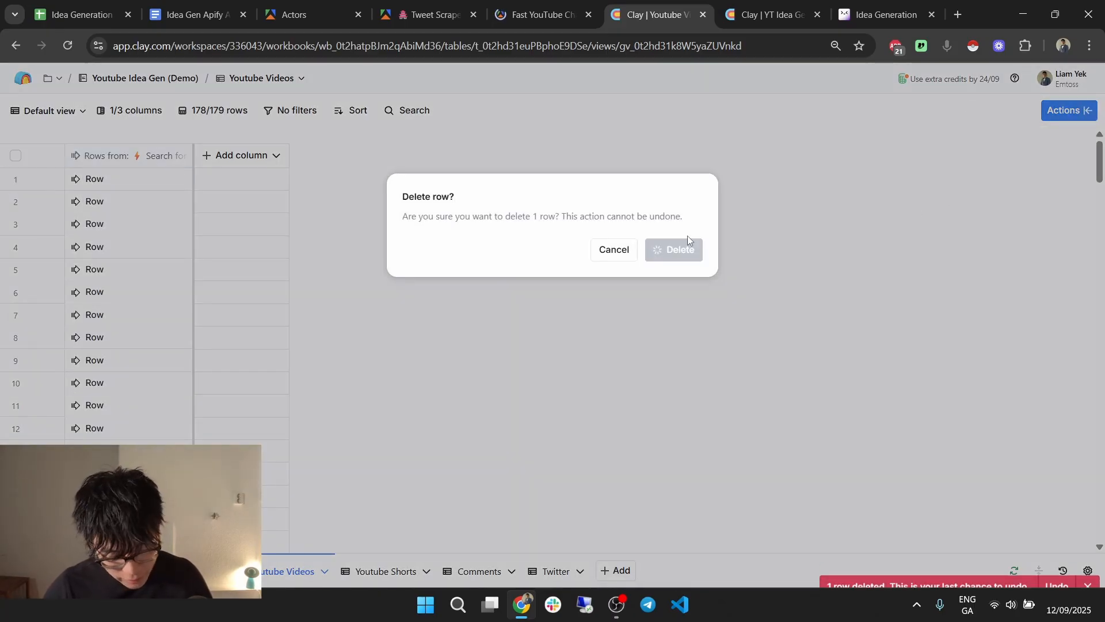
{"action": "left_click", "coordinate": [98, 345]}
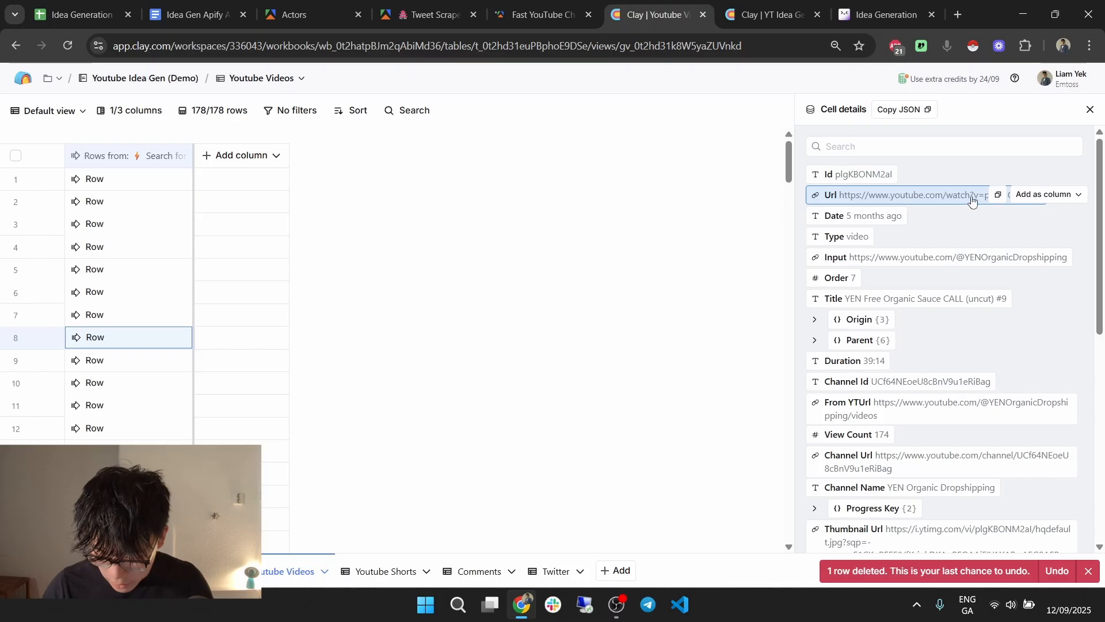
Add the channel Input field as a new column named 'Channel URL'.
{"action": "left_click", "coordinate": [1049, 193]}
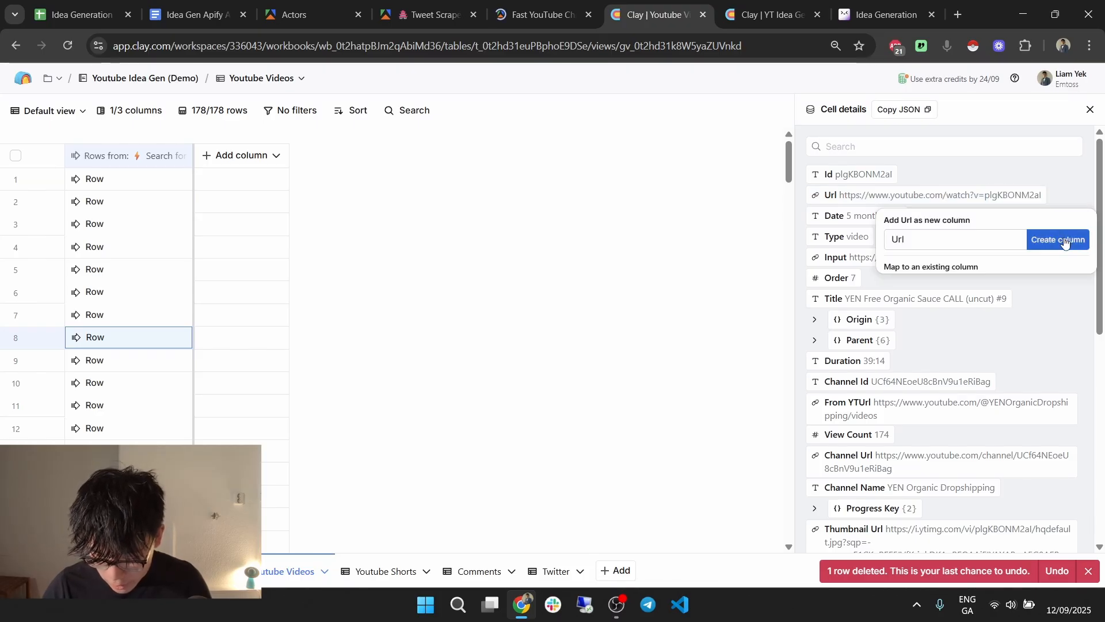
{"action": "left_click", "coordinate": [959, 163]}
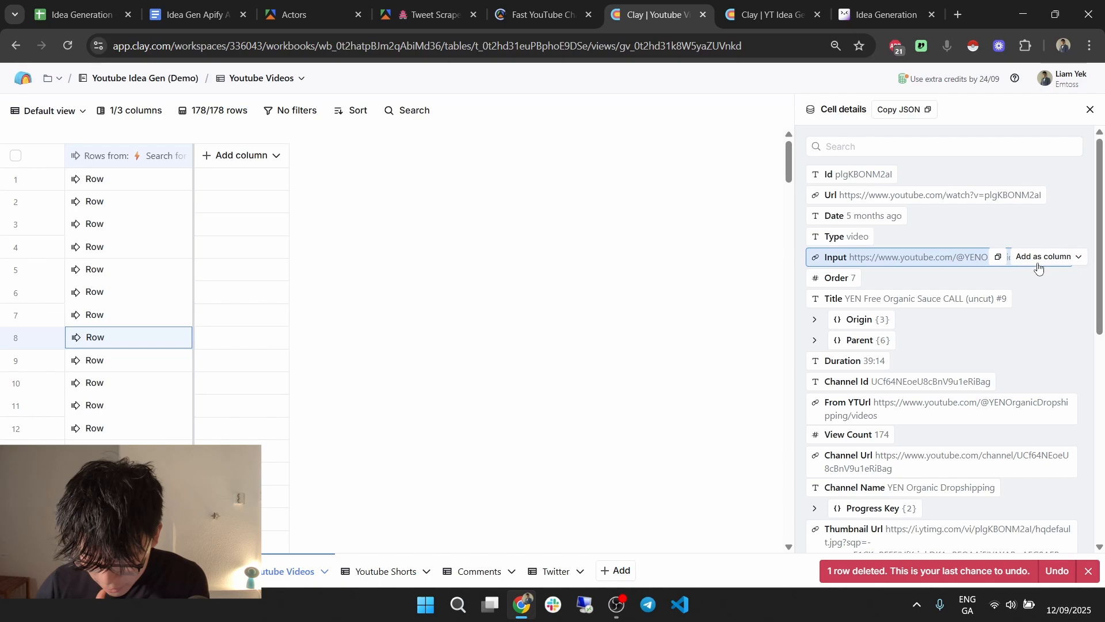
{"action": "left_click", "coordinate": [1047, 263]}
{"action": "double_click", "coordinate": [916, 300]}
{"action": "type", "text": "Channel"}
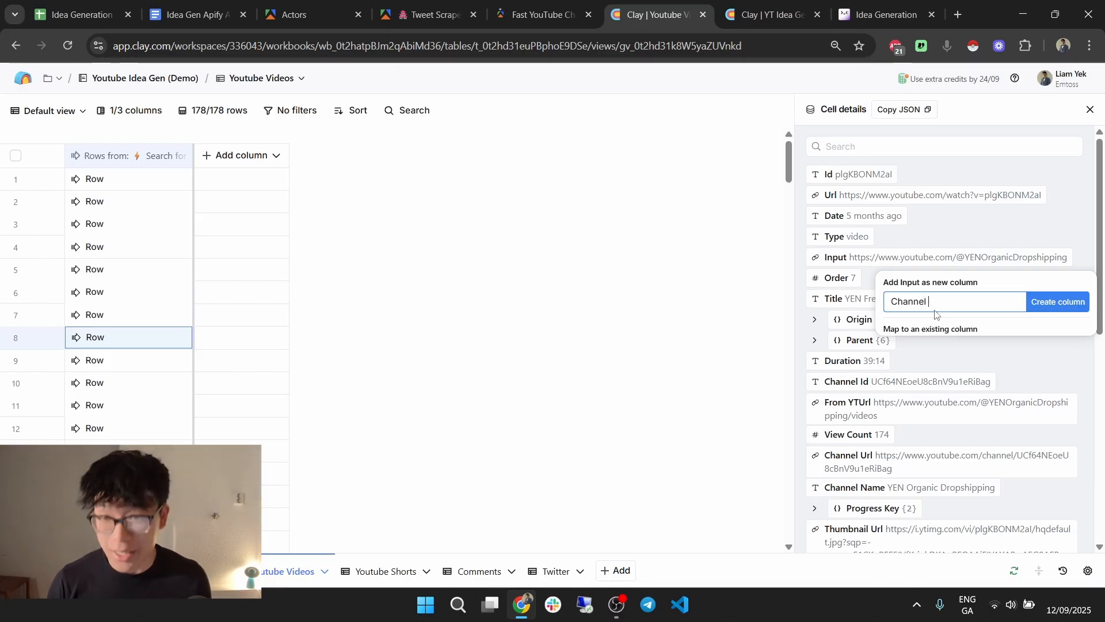
{"action": "type", "text": " URL"}
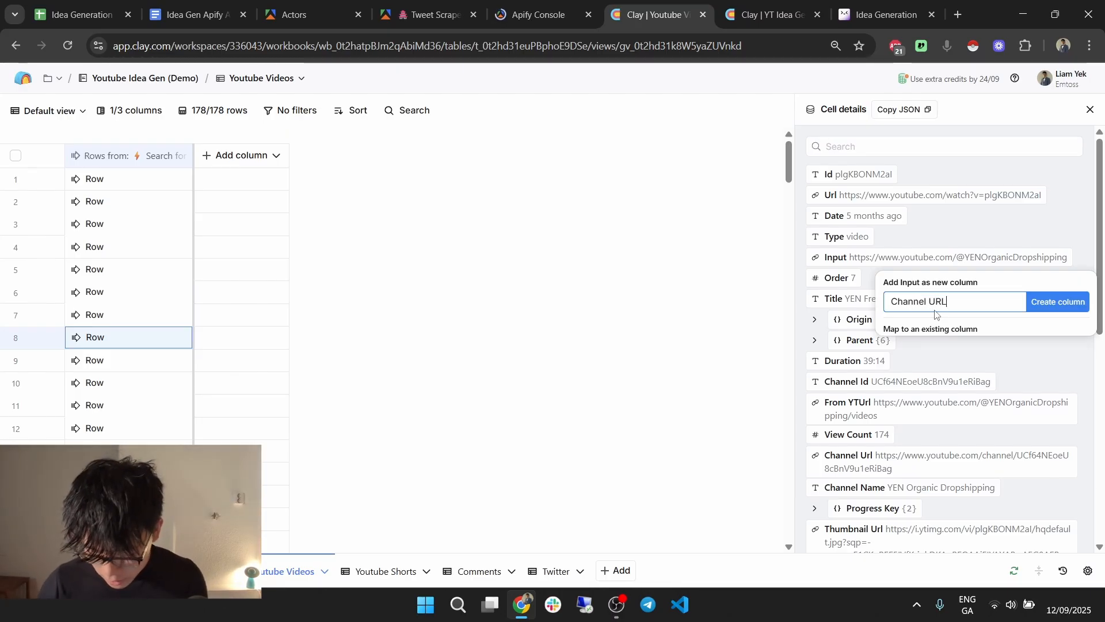
{"action": "left_click", "coordinate": [1057, 301]}
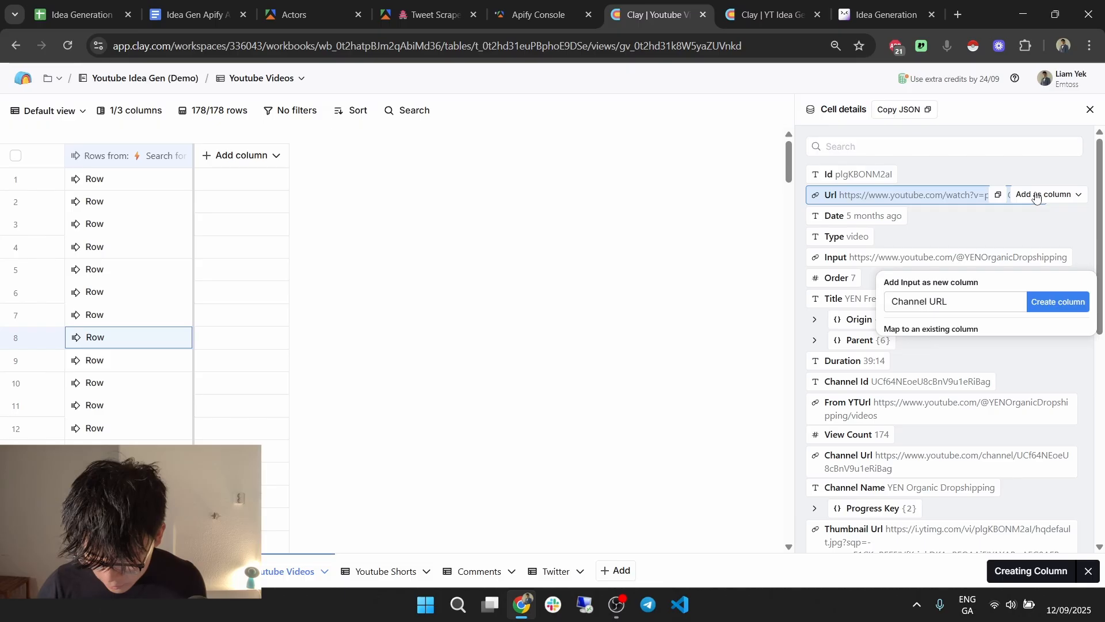
Add the video Url field as a new column named 'Video URL'.
{"action": "left_click", "coordinate": [1036, 198]}
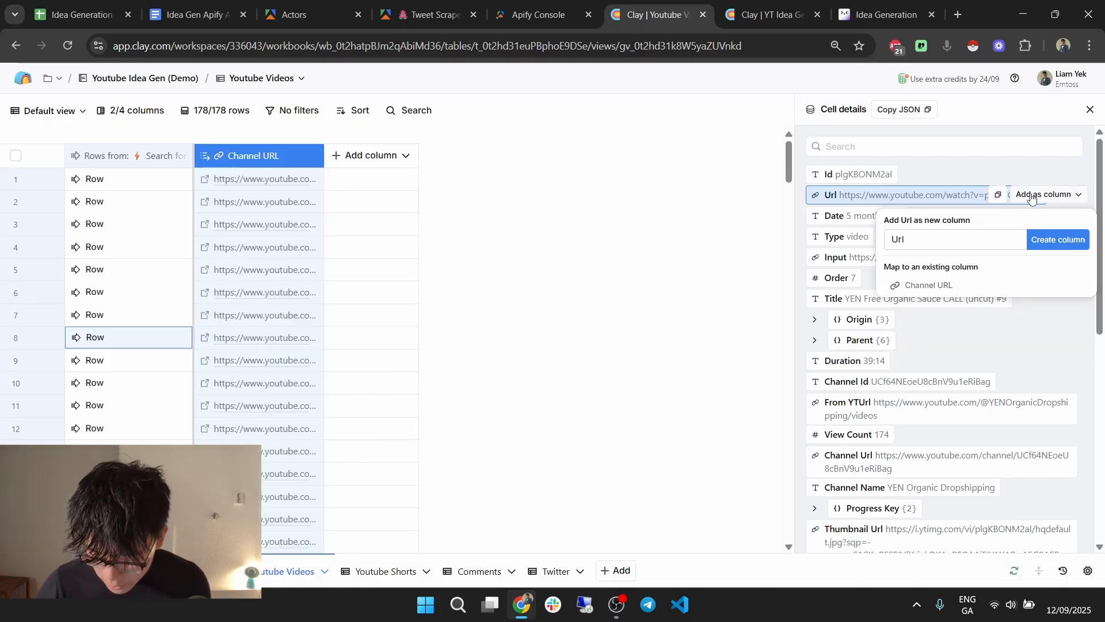
{"action": "left_click", "coordinate": [1031, 198]}
{"action": "left_click", "coordinate": [1043, 195]}
{"action": "type", "text": "V"}
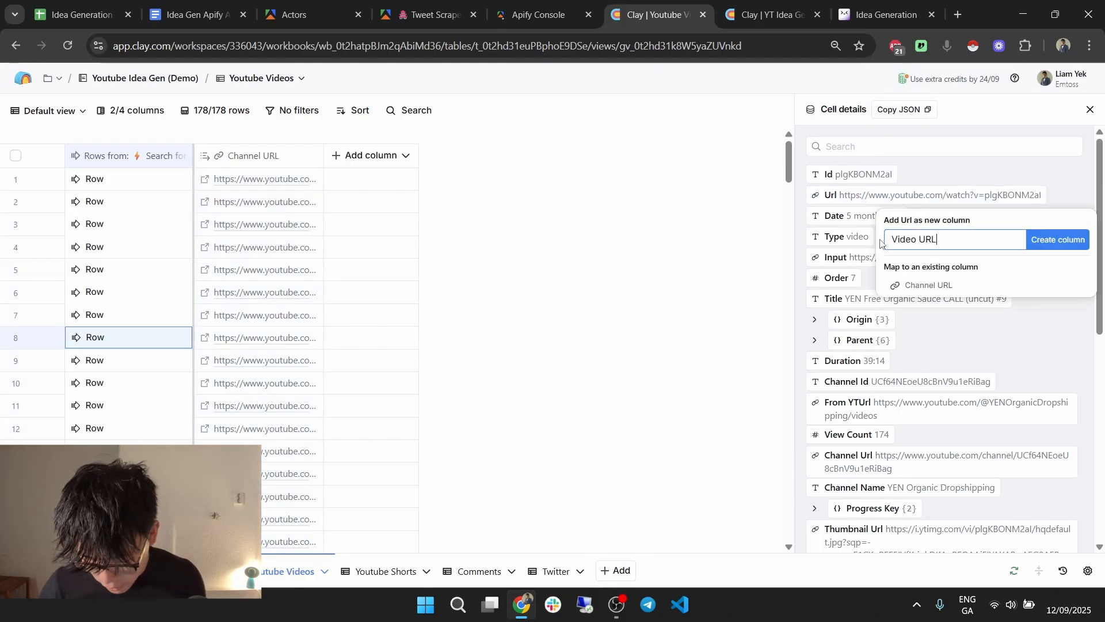
{"action": "type", "text": "ideo URL"}
{"action": "key", "text": "Return"}
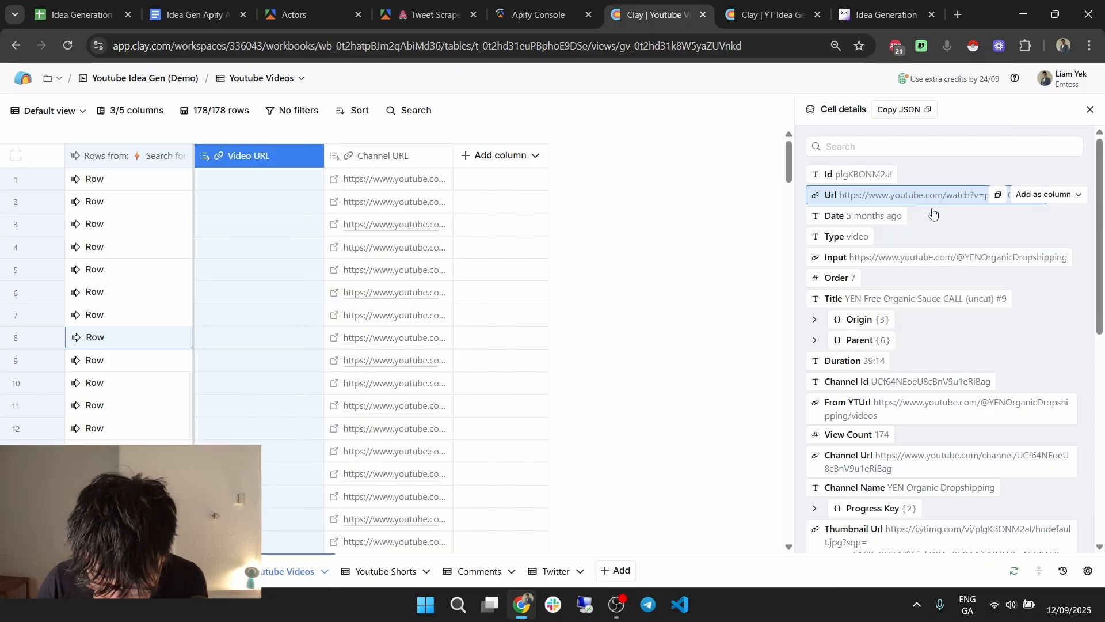
{"action": "scroll", "coordinate": [931, 295], "scroll_direction": "down", "scroll_amount": 1}
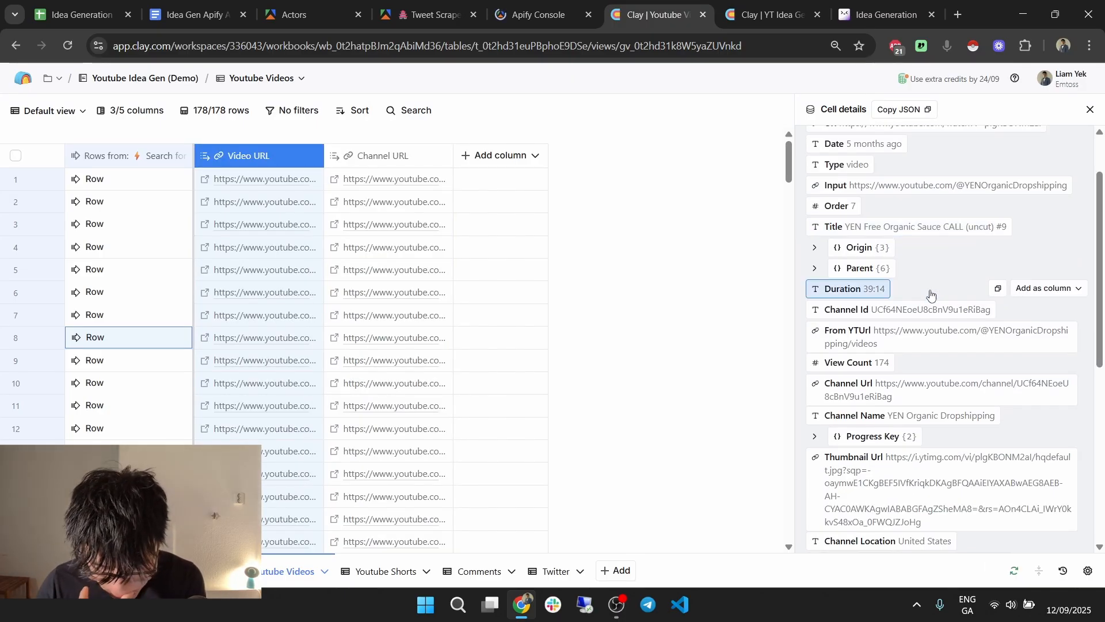
{"action": "scroll", "coordinate": [938, 286], "scroll_direction": "down", "scroll_amount": 1}
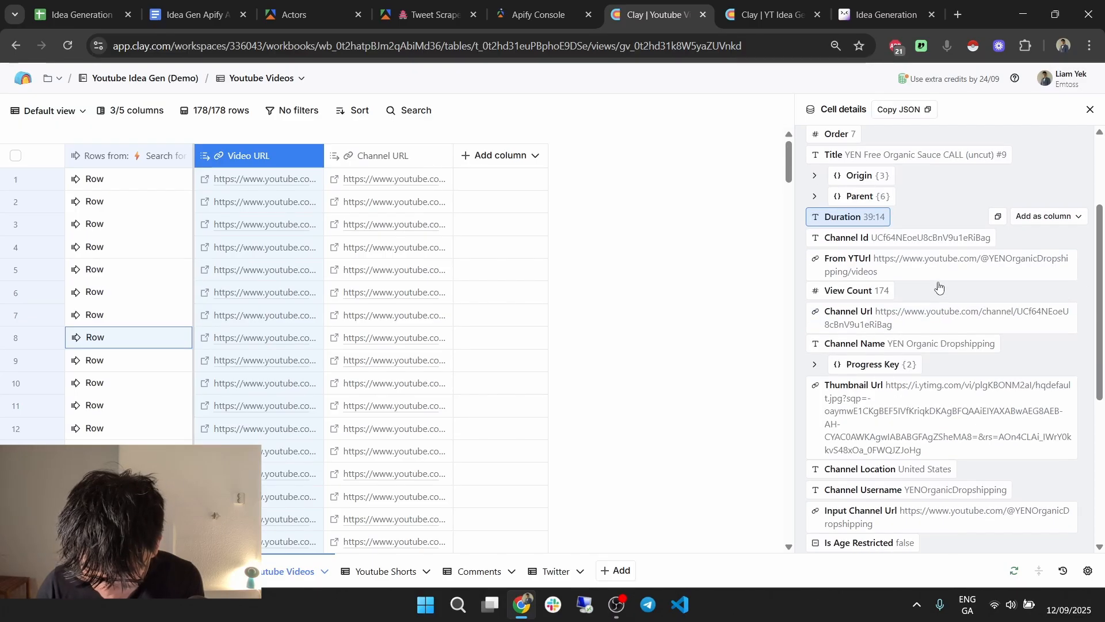
Add View Count as a column and briefly view the video thumbnail image.
{"action": "left_click", "coordinate": [1031, 292]}
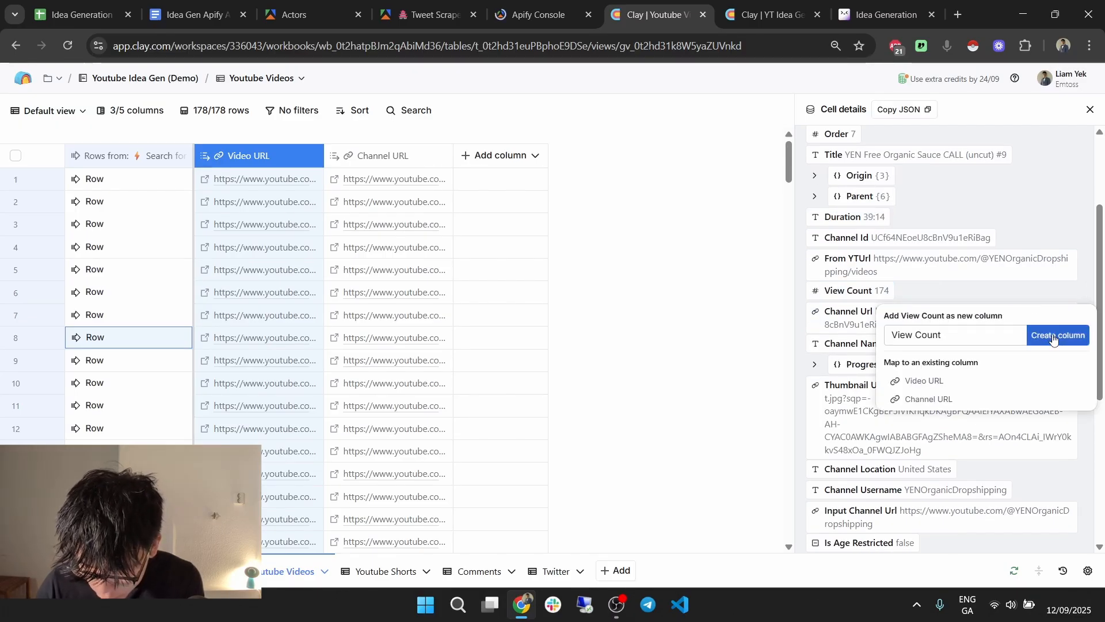
{"action": "left_click", "coordinate": [1035, 328]}
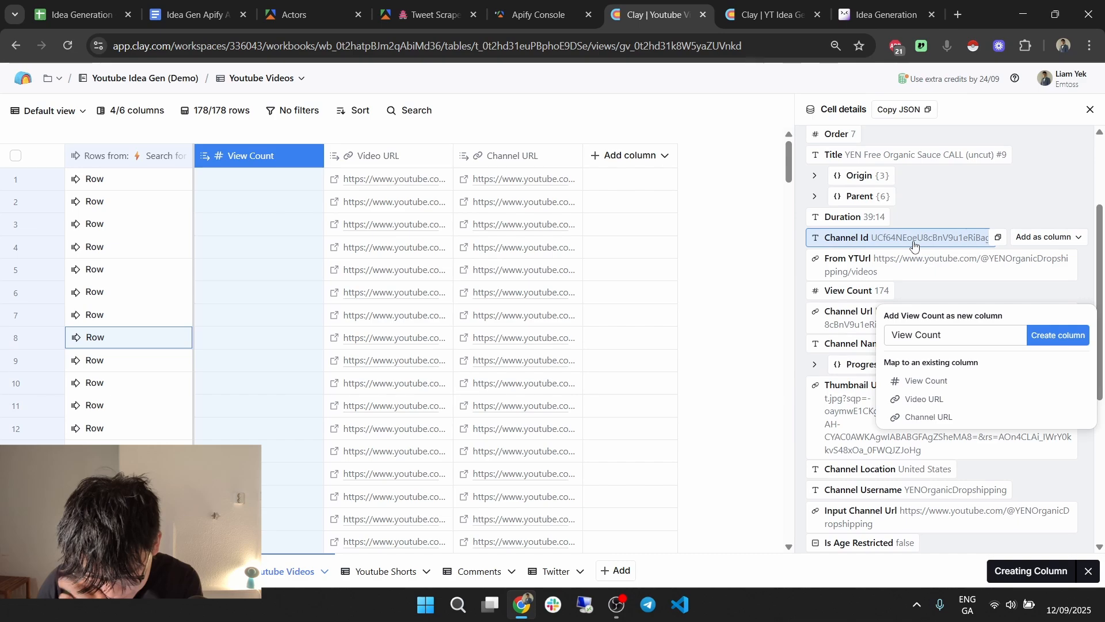
{"action": "scroll", "coordinate": [914, 247], "scroll_direction": "down", "scroll_amount": 1}
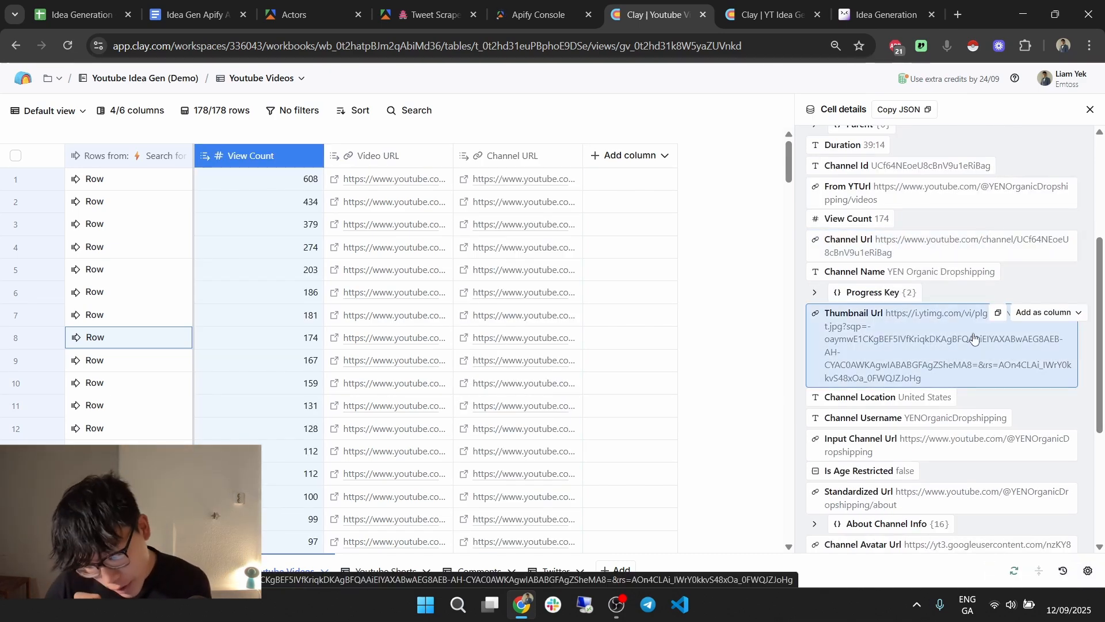
{"action": "left_click", "coordinate": [927, 348]}
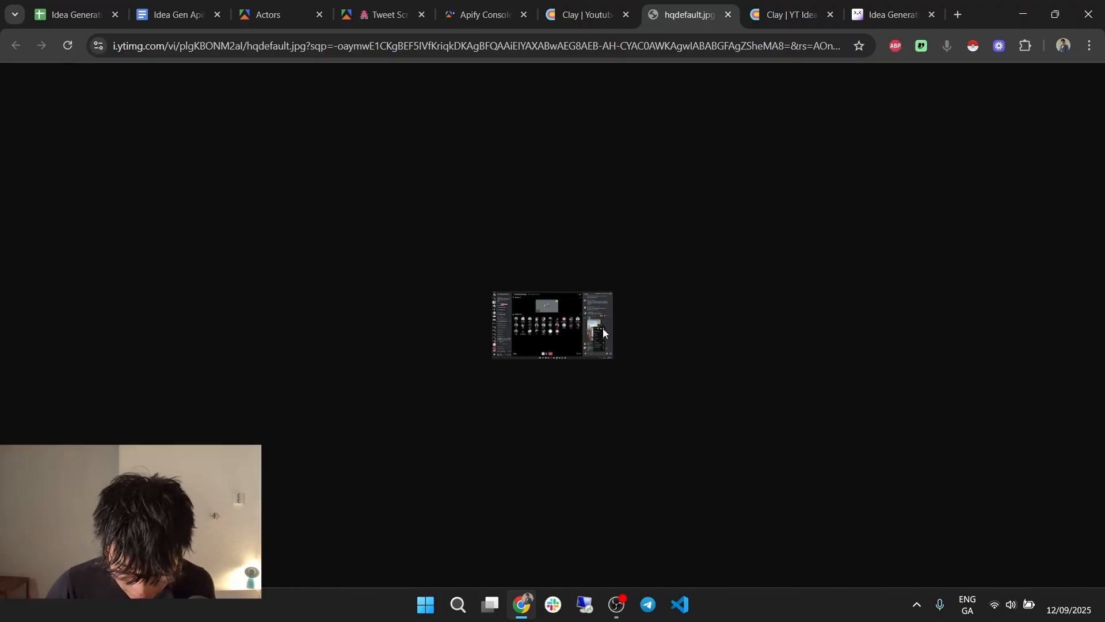
{"action": "left_click", "coordinate": [728, 14]}
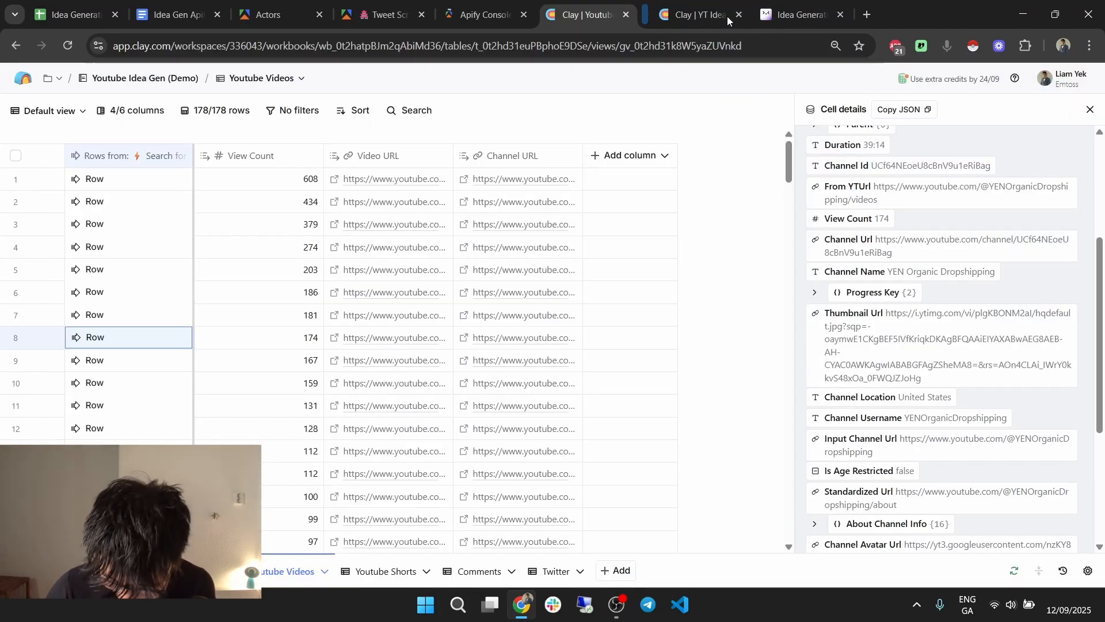
{"action": "scroll", "coordinate": [915, 334], "scroll_direction": "down", "scroll_amount": 1}
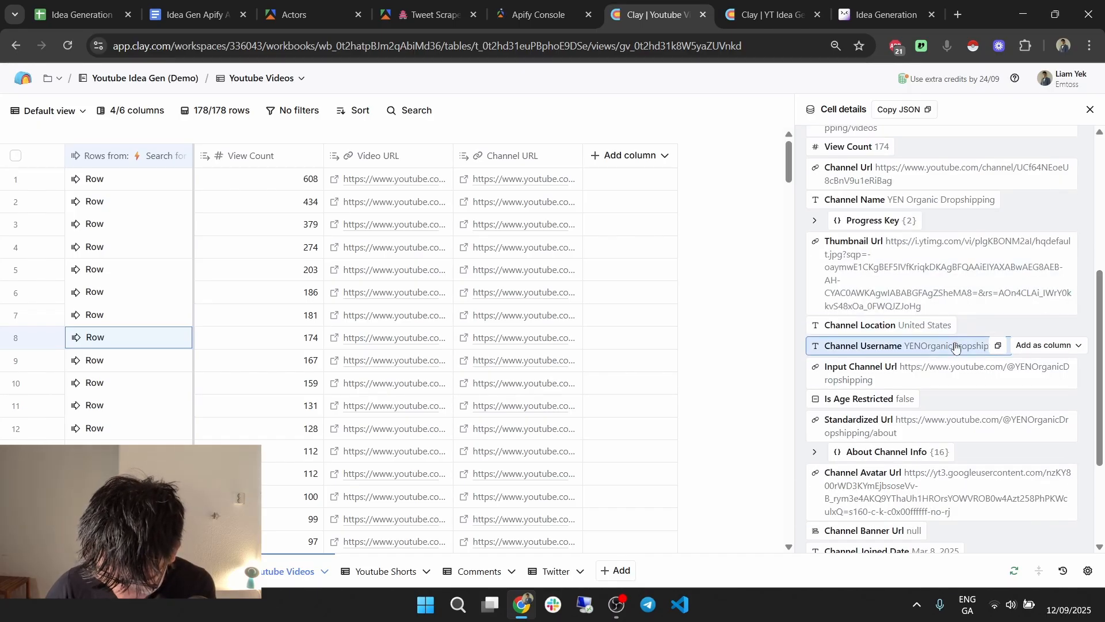
Add Channel Username and Number Of Subscribers as columns.
{"action": "left_click", "coordinate": [1024, 347]}
{"action": "left_click", "coordinate": [1037, 390]}
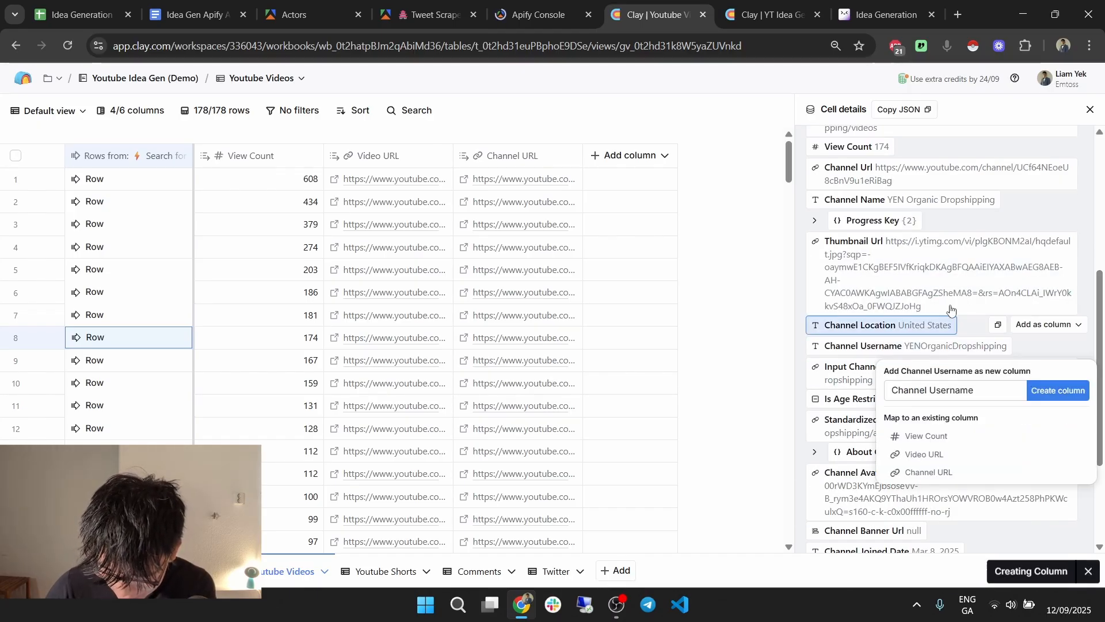
{"action": "scroll", "coordinate": [950, 307], "scroll_direction": "down", "scroll_amount": 1}
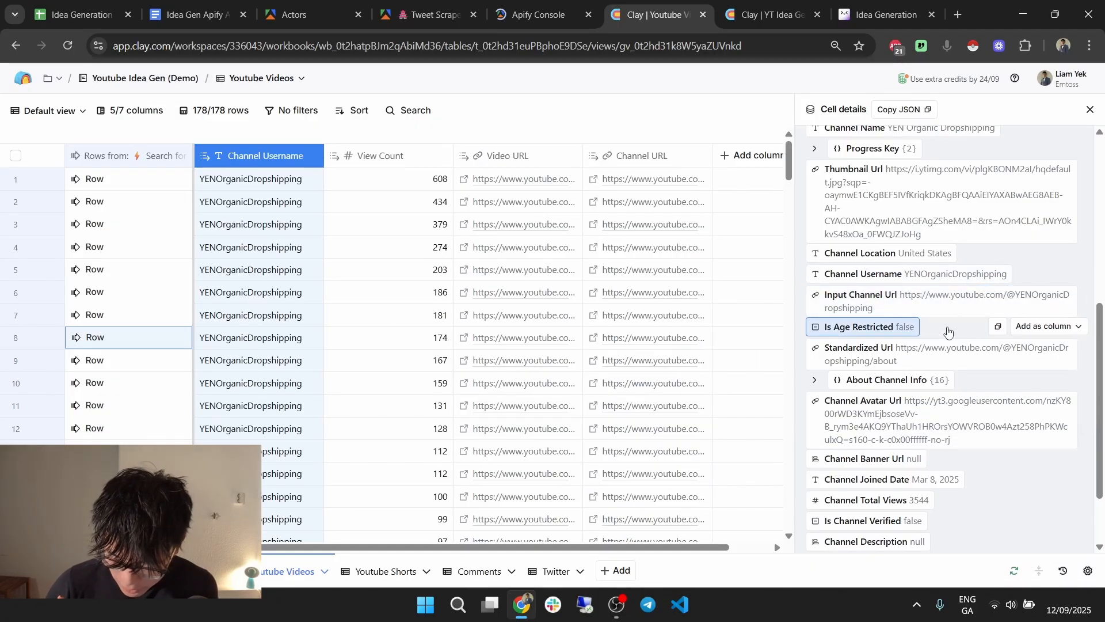
{"action": "scroll", "coordinate": [947, 325], "scroll_direction": "down", "scroll_amount": 1}
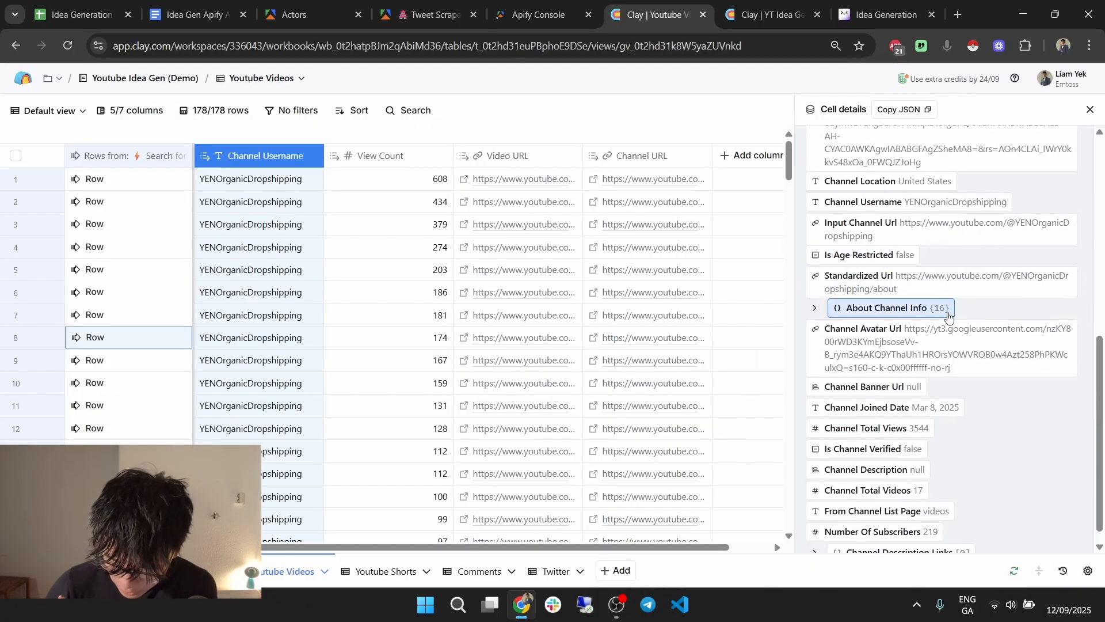
{"action": "scroll", "coordinate": [907, 311], "scroll_direction": "down", "scroll_amount": 1}
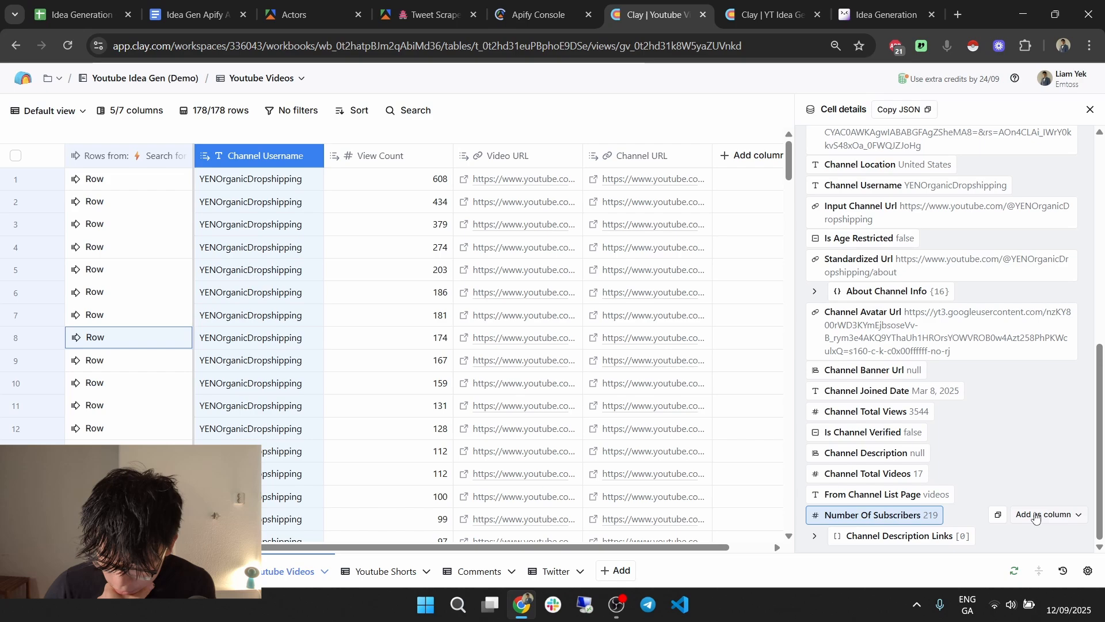
{"action": "left_click", "coordinate": [1035, 515]}
{"action": "left_click", "coordinate": [1058, 388]}
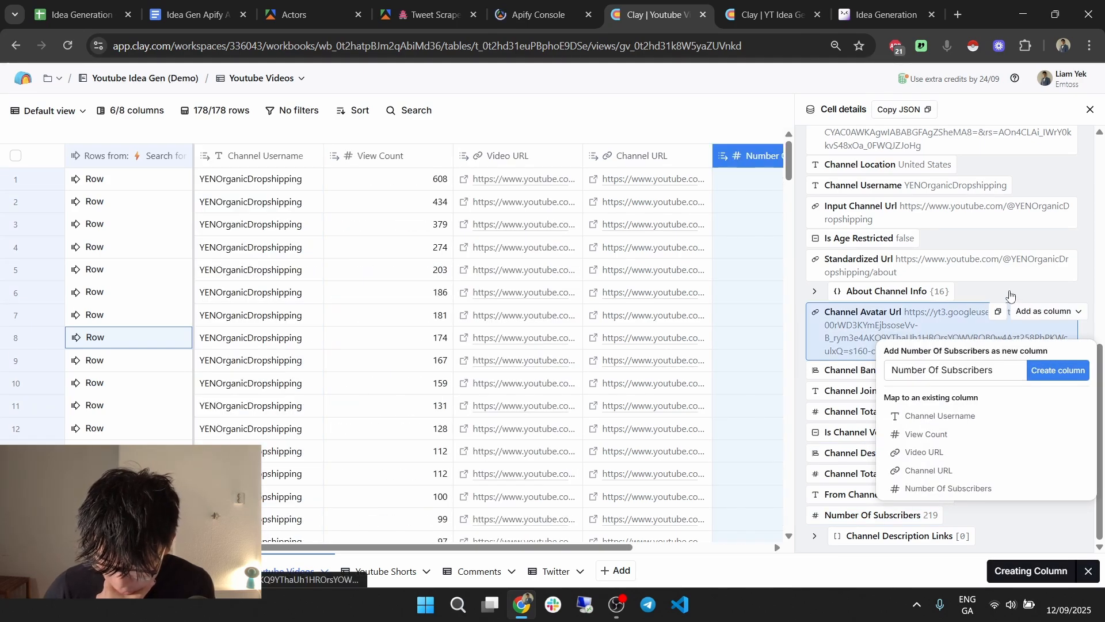
Expand About Channel Info, Parent and Progress Key details, then close cell details.
{"action": "left_click", "coordinate": [1010, 295]}
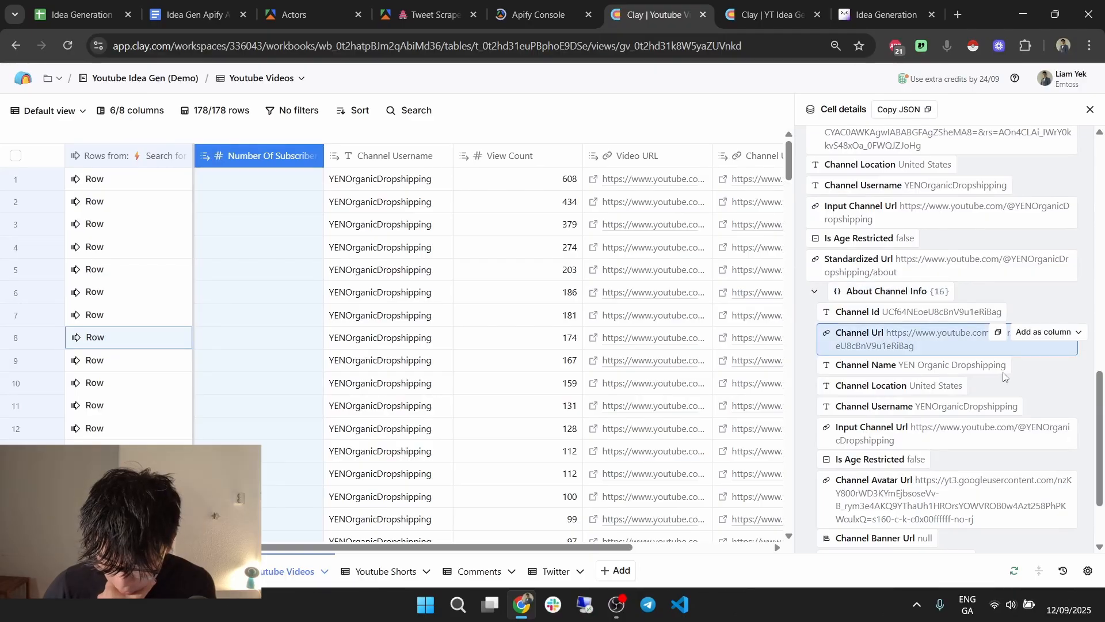
{"action": "scroll", "coordinate": [1004, 377], "scroll_direction": "down", "scroll_amount": 5}
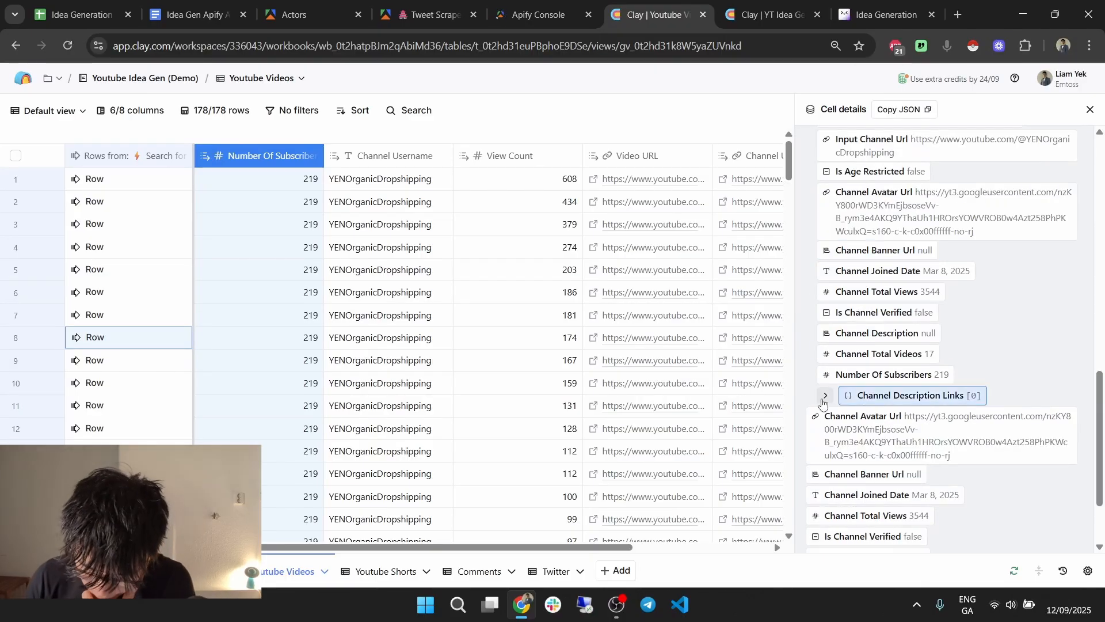
{"action": "mouse_move", "coordinate": [938, 299]}
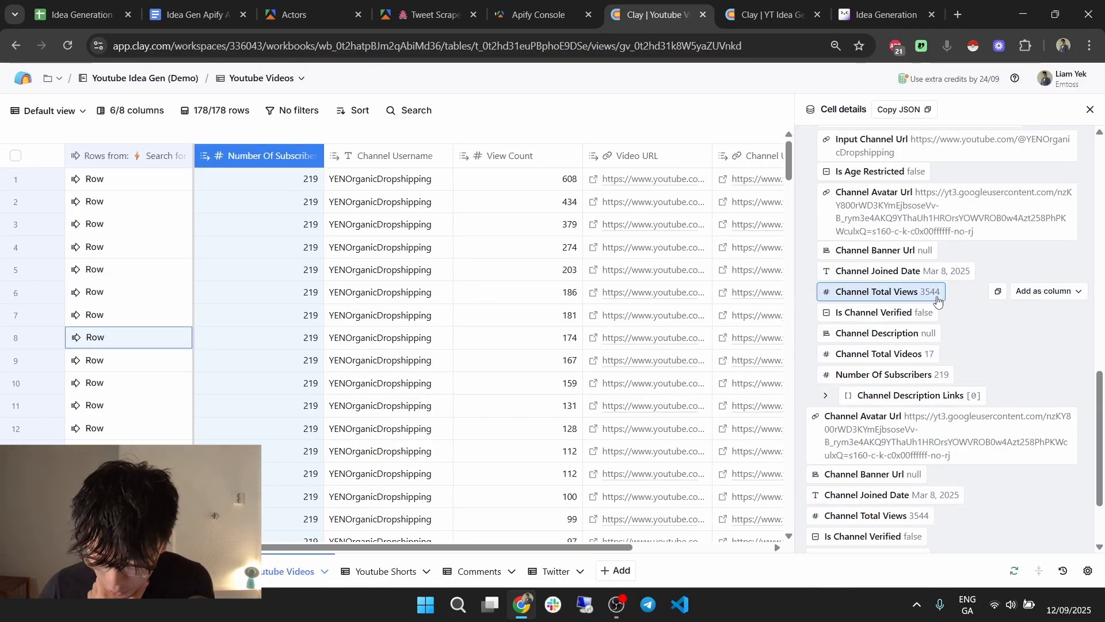
{"action": "mouse_move", "coordinate": [965, 281]}
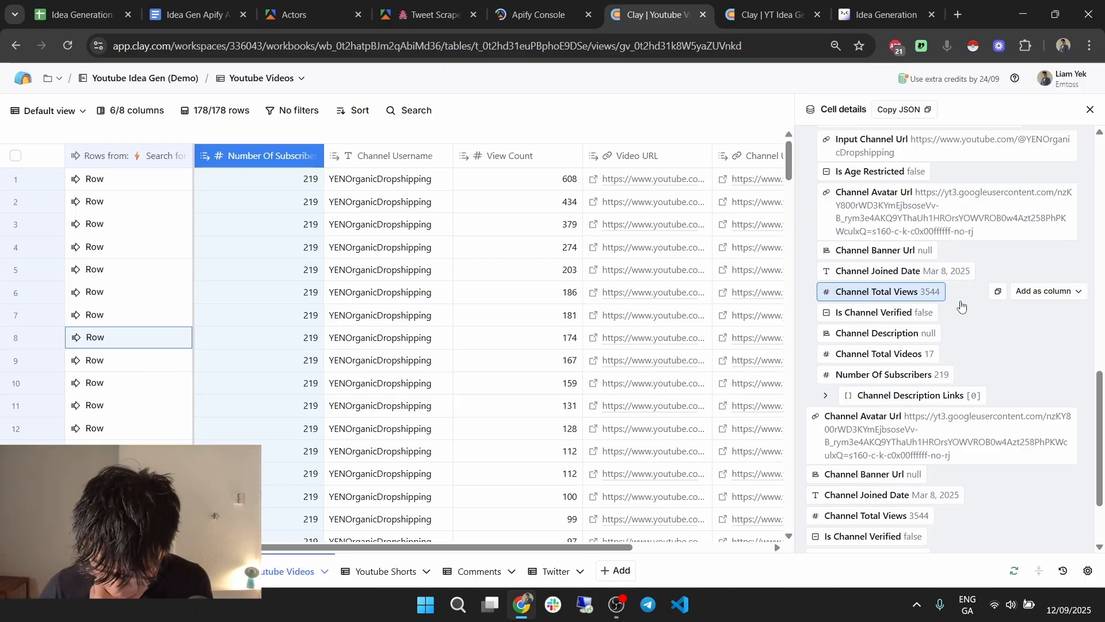
{"action": "scroll", "coordinate": [969, 322], "scroll_direction": "up", "scroll_amount": 4}
{"action": "scroll", "coordinate": [970, 321], "scroll_direction": "up", "scroll_amount": 10}
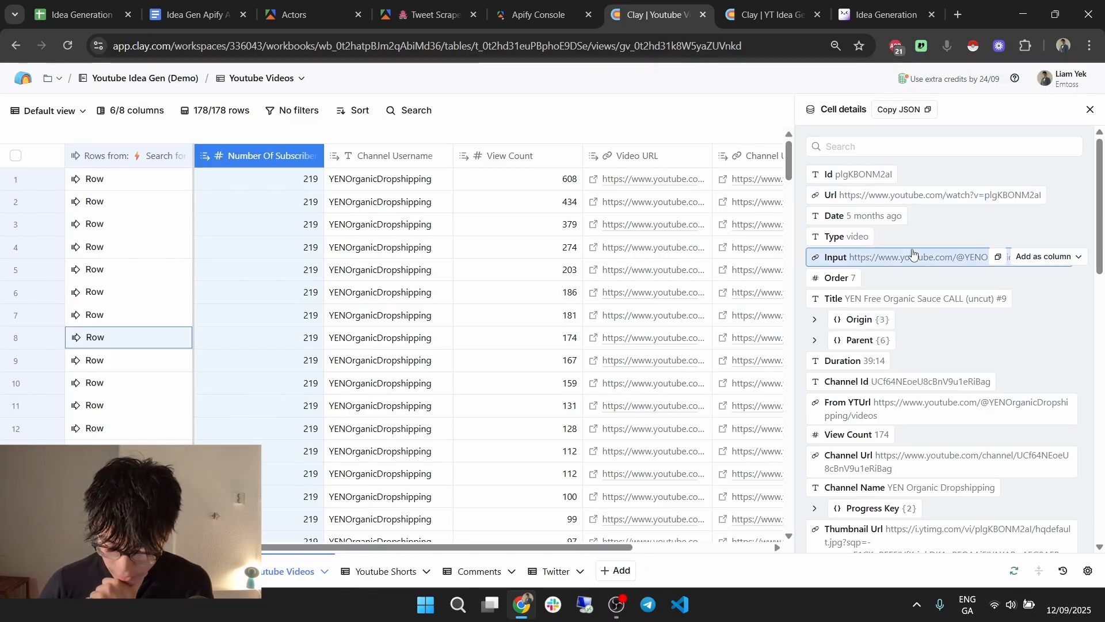
{"action": "left_click", "coordinate": [874, 317]}
{"action": "left_click", "coordinate": [875, 318]}
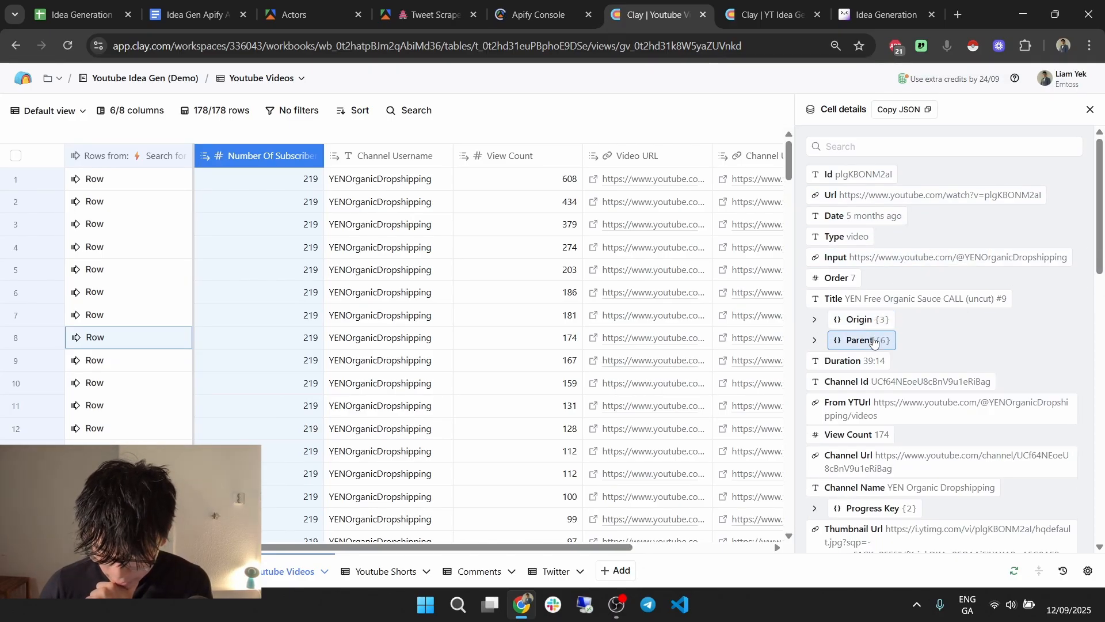
{"action": "left_click", "coordinate": [873, 340]}
{"action": "scroll", "coordinate": [866, 348], "scroll_direction": "down", "scroll_amount": 1}
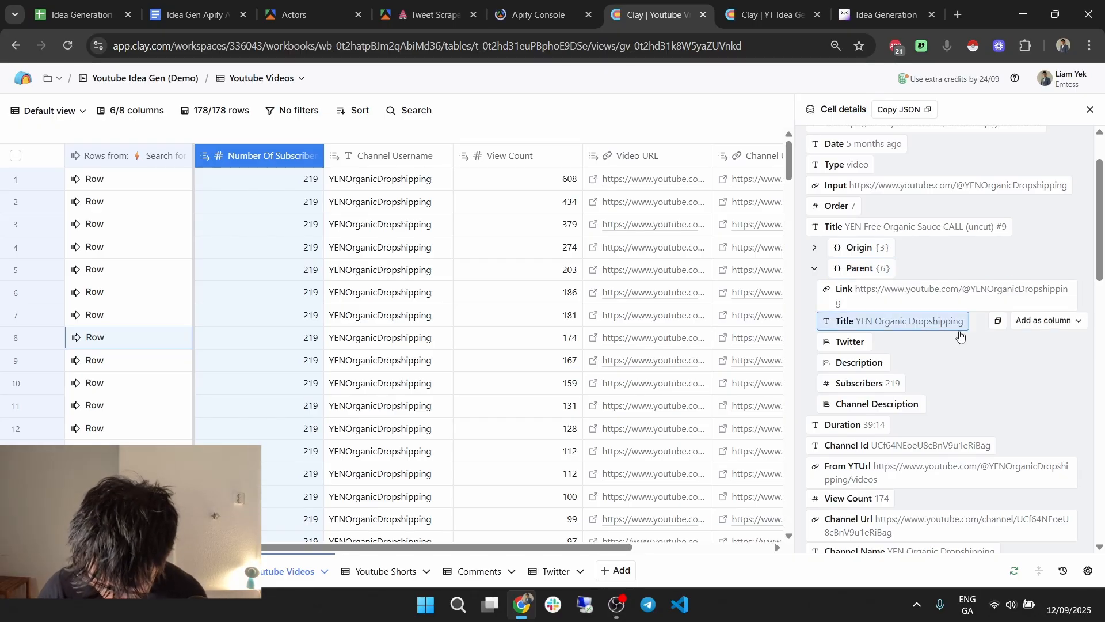
{"action": "scroll", "coordinate": [960, 331], "scroll_direction": "down", "scroll_amount": 4}
{"action": "left_click", "coordinate": [852, 358]}
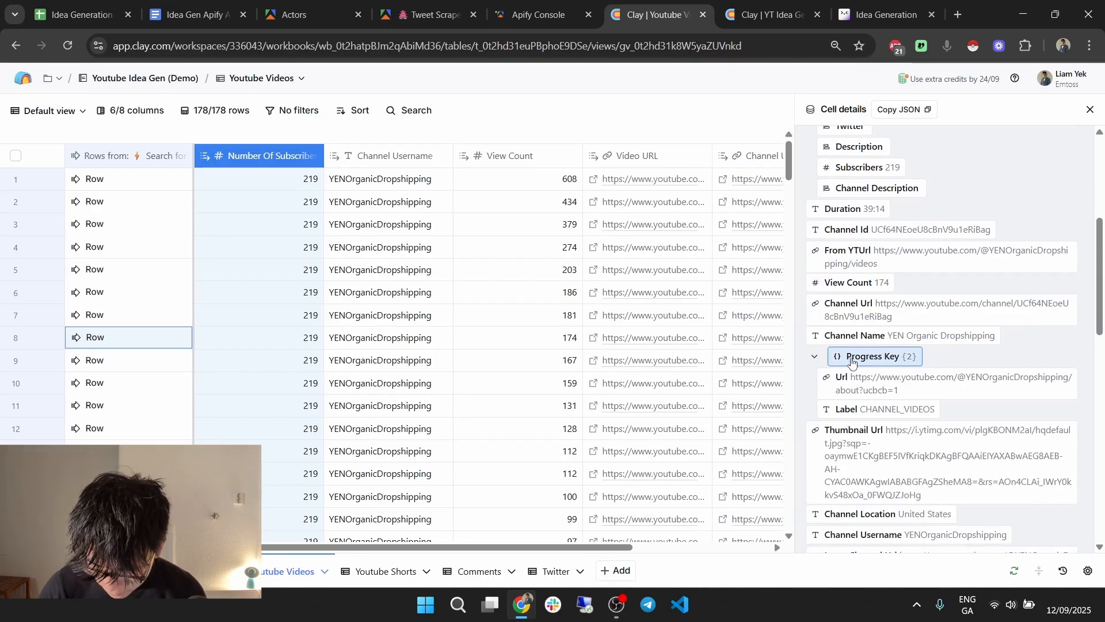
{"action": "left_click", "coordinate": [1090, 109]}
Move Channel URL to the front and View Count, Number Of Subscribers, Video URL toward the end.
{"action": "left_click_drag", "start_coordinate": [720, 163], "coordinate": [268, 147]}
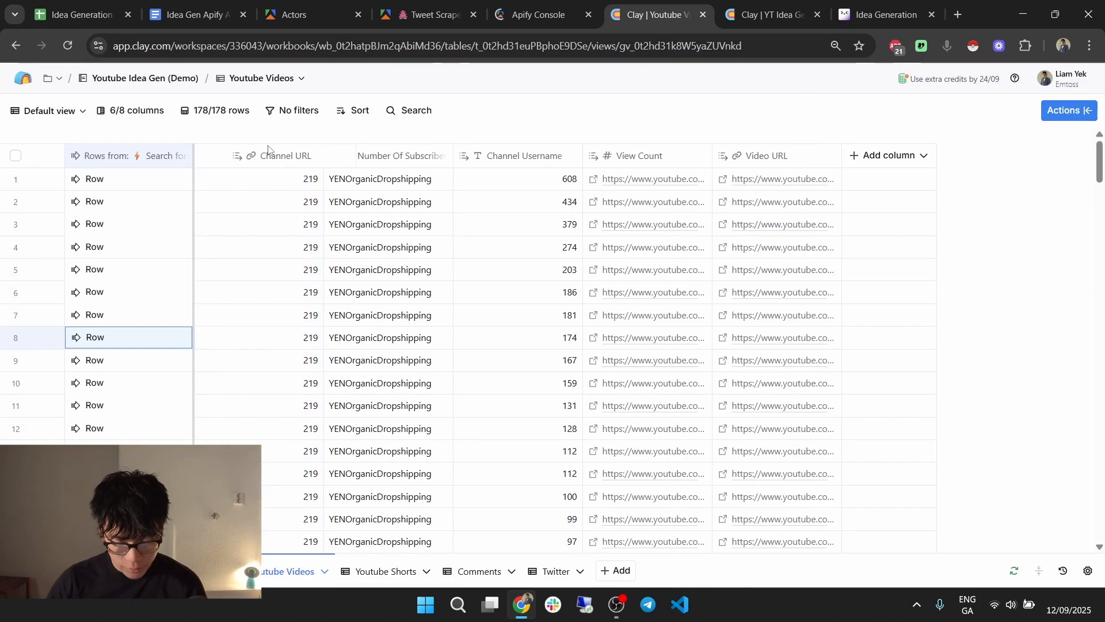
{"action": "left_click", "coordinate": [528, 158]}
{"action": "left_click_drag", "start_coordinate": [698, 163], "coordinate": [760, 168]}
{"action": "left_click_drag", "start_coordinate": [382, 159], "coordinate": [769, 170]}
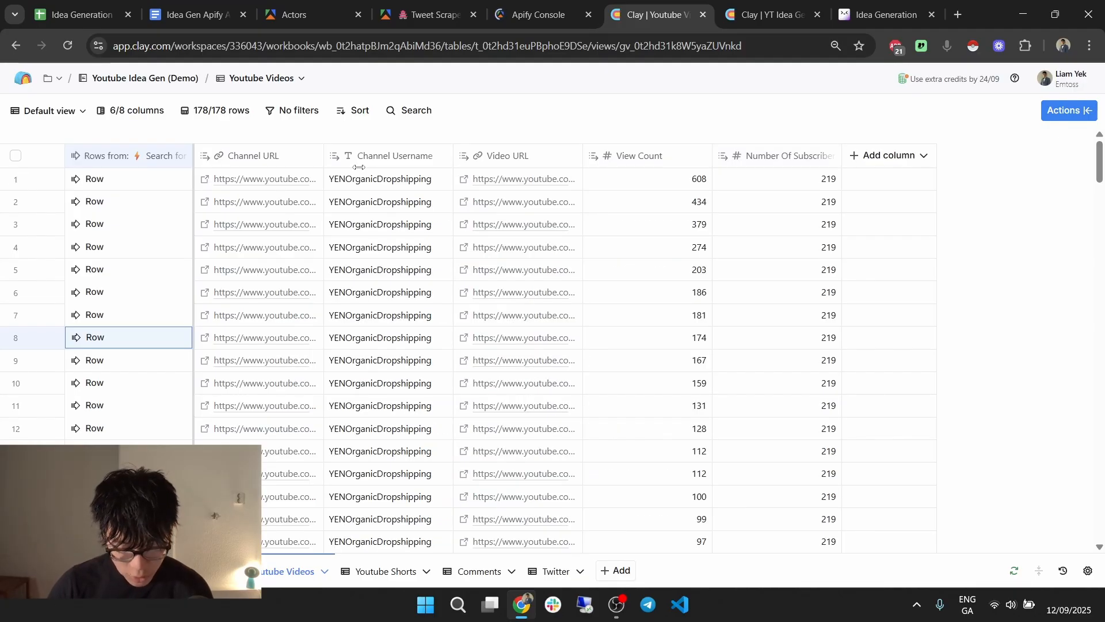
{"action": "left_click_drag", "start_coordinate": [506, 155], "coordinate": [770, 160]}
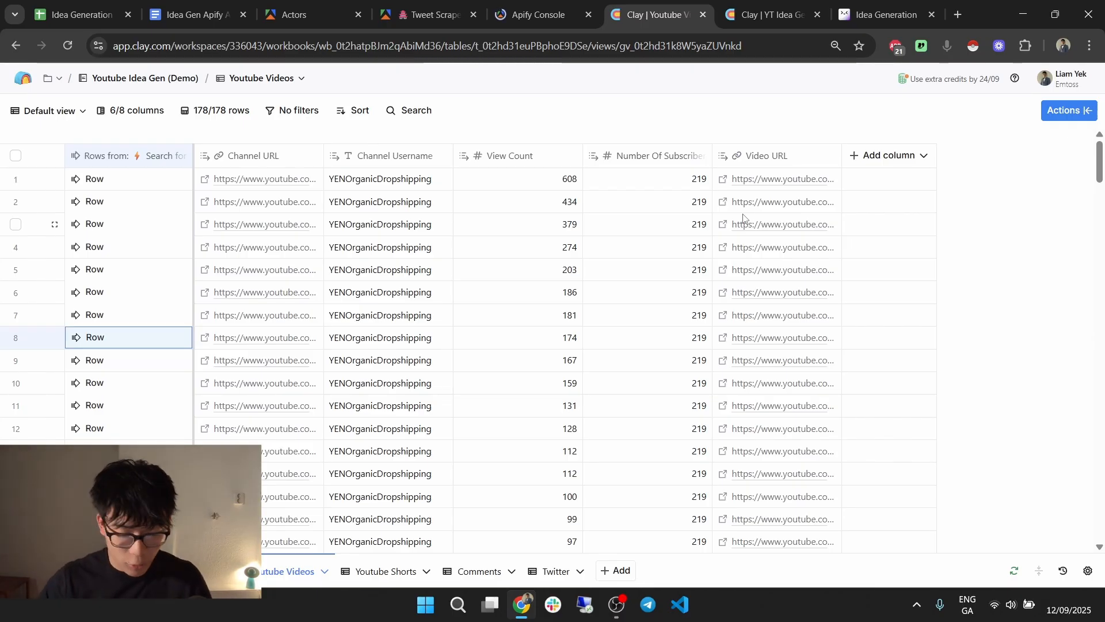
{"action": "scroll", "coordinate": [609, 326], "scroll_direction": "down", "scroll_amount": 9}
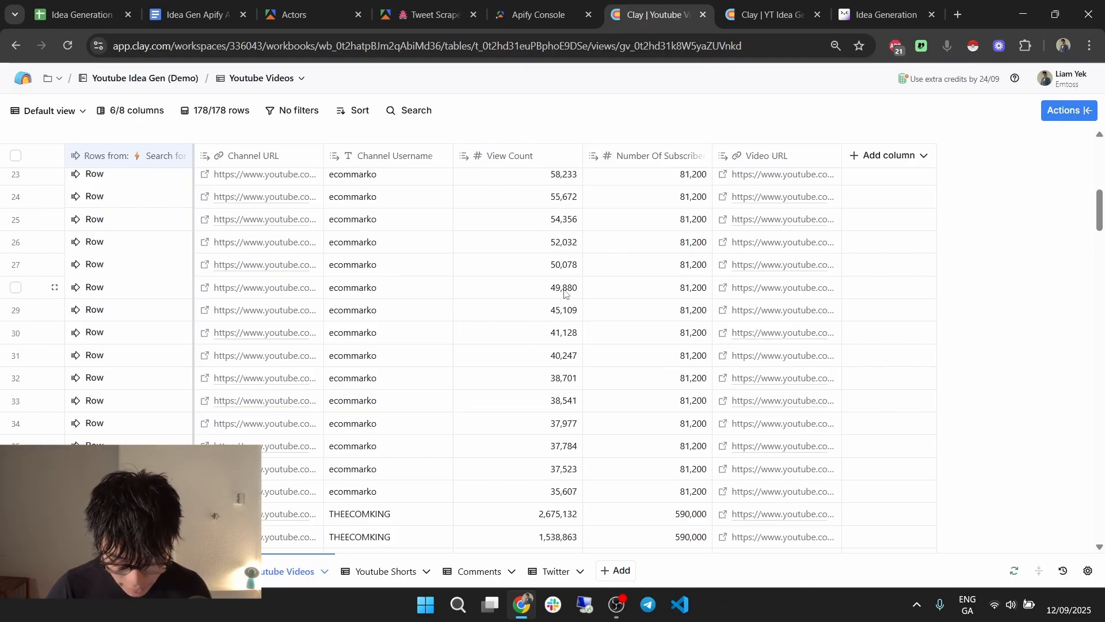
{"action": "scroll", "coordinate": [564, 311], "scroll_direction": "up", "scroll_amount": 3}
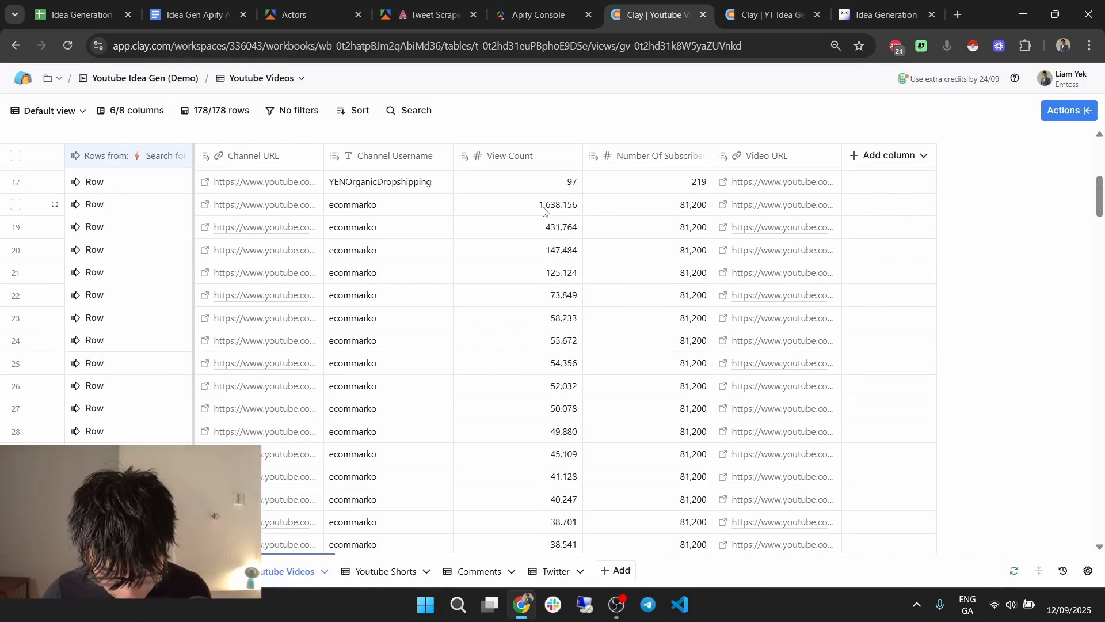
{"action": "scroll", "coordinate": [543, 211], "scroll_direction": "down", "scroll_amount": 5}
{"action": "scroll", "coordinate": [539, 262], "scroll_direction": "down", "scroll_amount": 8}
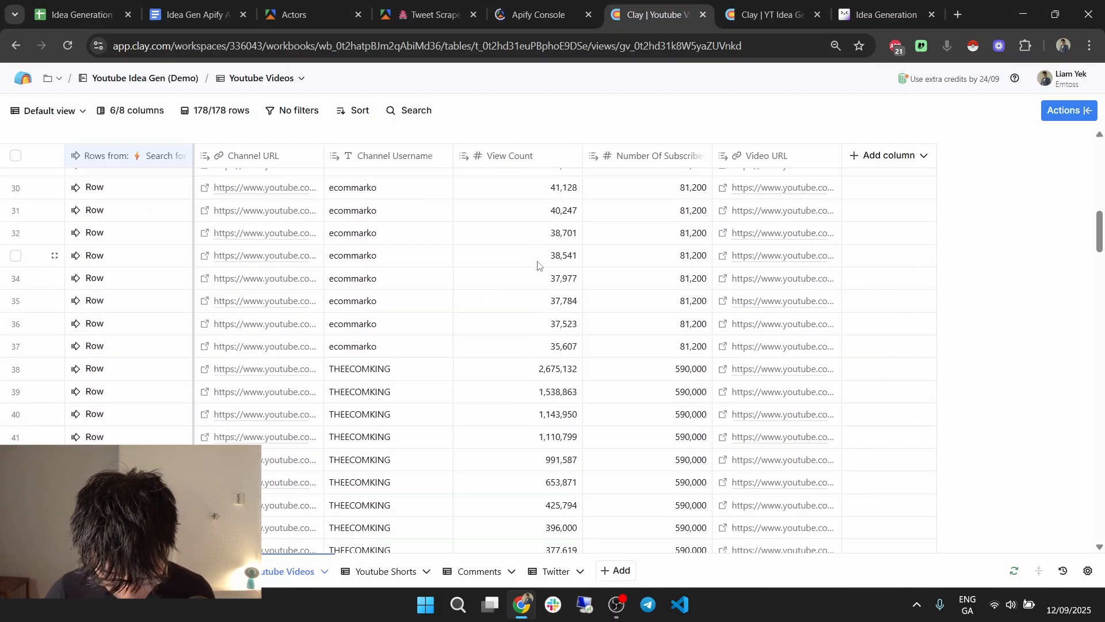
Add an enrichment column using the Apify actor action found by searching 'apify'.
{"action": "left_click", "coordinate": [881, 154]}
{"action": "left_click", "coordinate": [870, 179]}
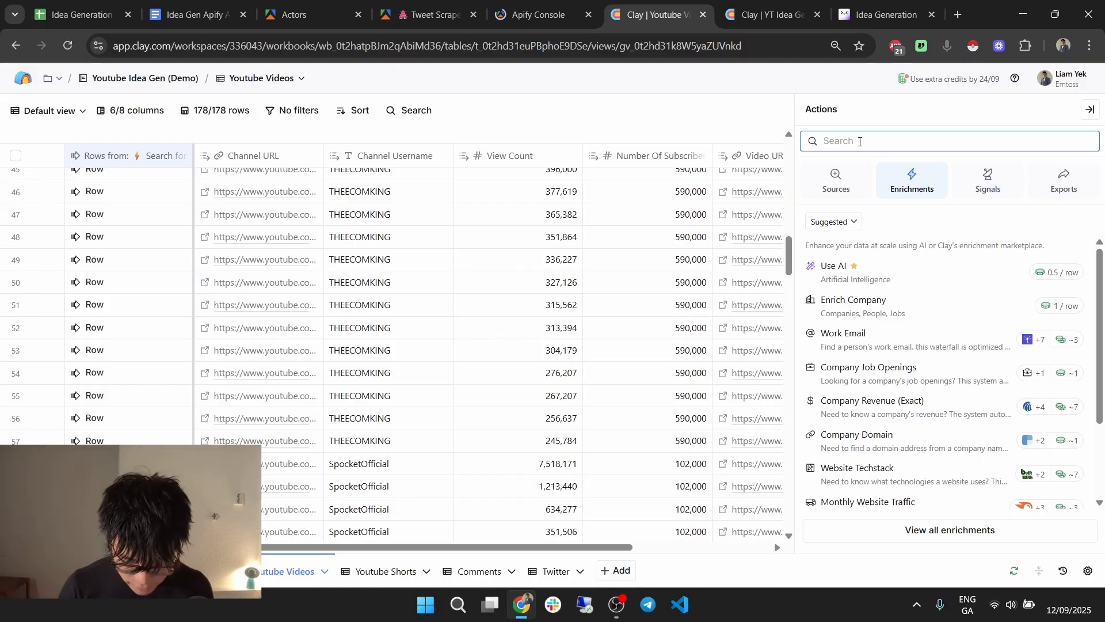
{"action": "type", "text": "apify"}
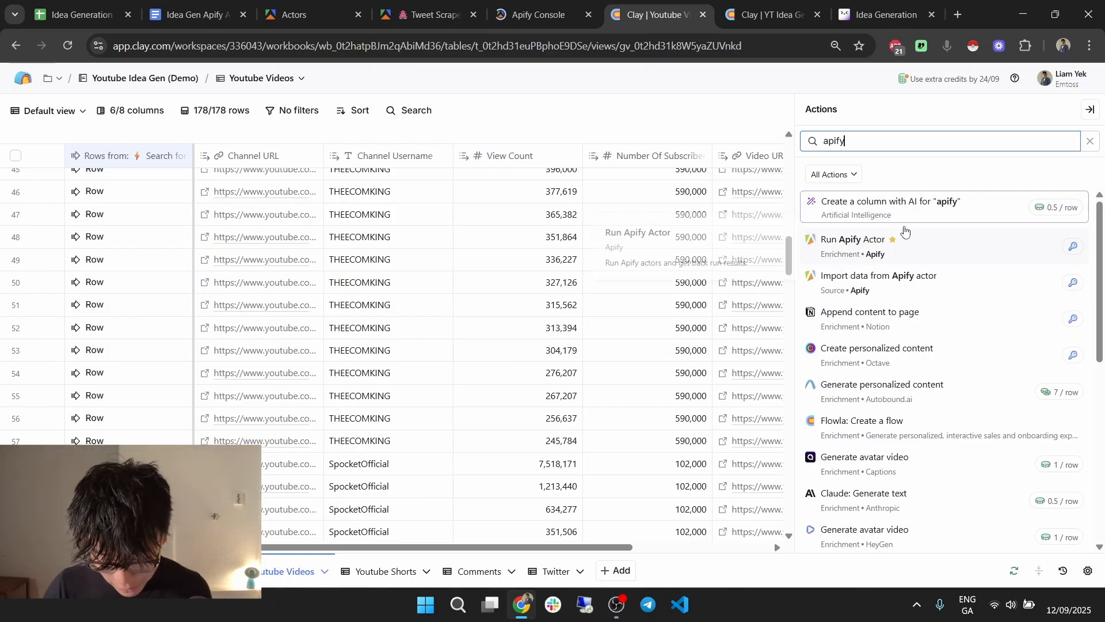
{"action": "left_click", "coordinate": [903, 245]}
Open the Apify actor list on Youtube Videos, then switch to the Idea Gen Apify Actors doc.
{"action": "left_click", "coordinate": [790, 17]}
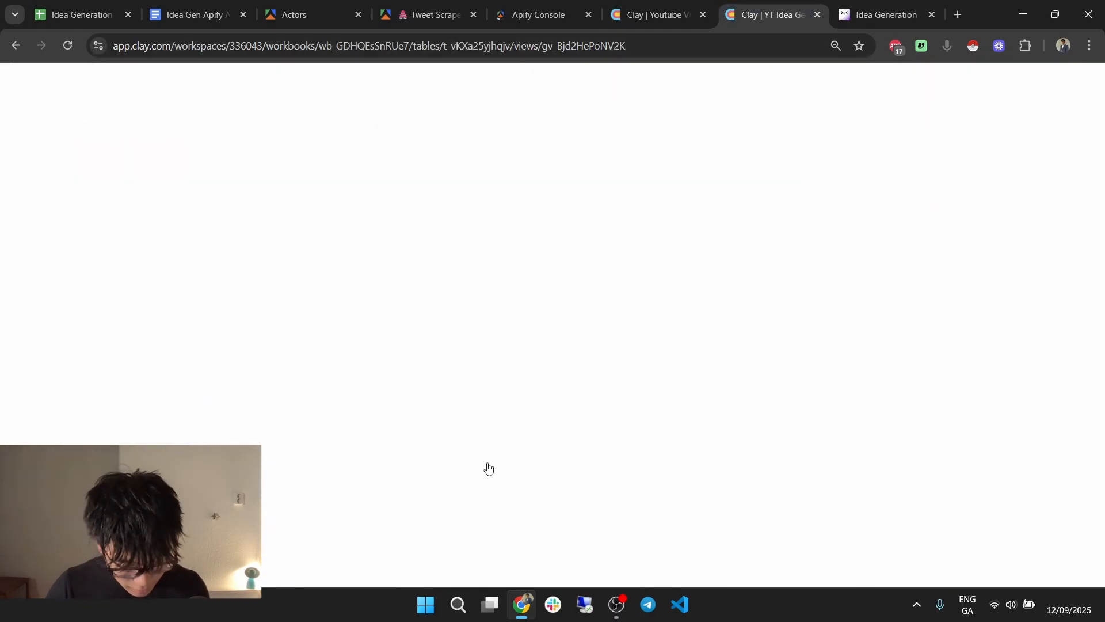
{"action": "left_click", "coordinate": [223, 572]}
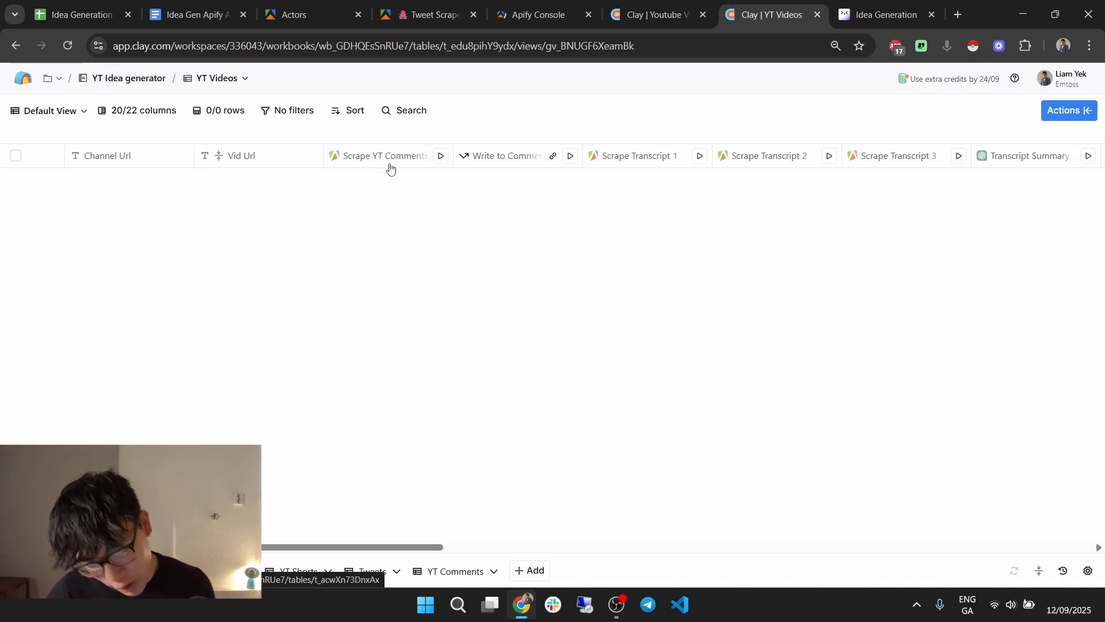
{"action": "left_click_drag", "start_coordinate": [422, 547], "coordinate": [950, 582]}
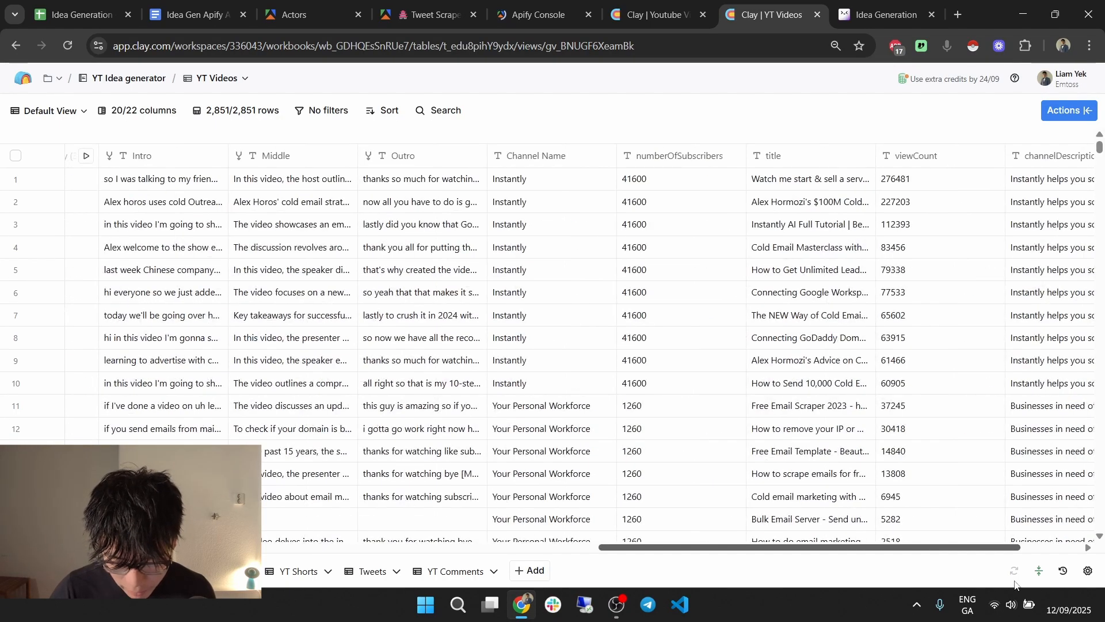
{"action": "left_click_drag", "start_coordinate": [1015, 585], "coordinate": [862, 584]}
{"action": "left_click", "coordinate": [653, 14]}
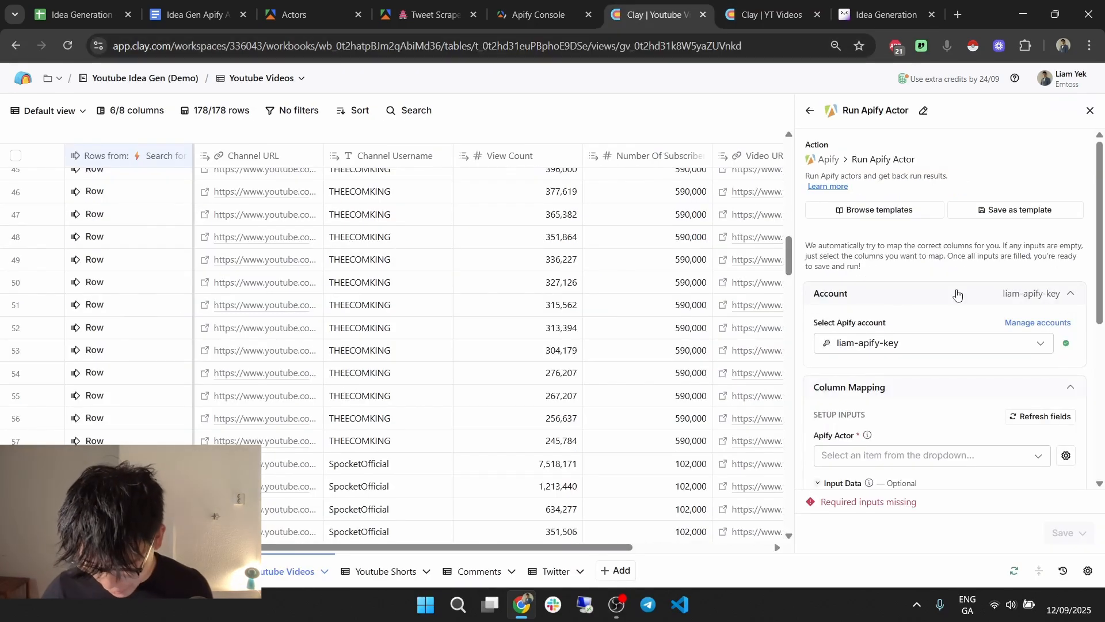
{"action": "scroll", "coordinate": [958, 295], "scroll_direction": "down", "scroll_amount": 4}
{"action": "left_click", "coordinate": [955, 241]}
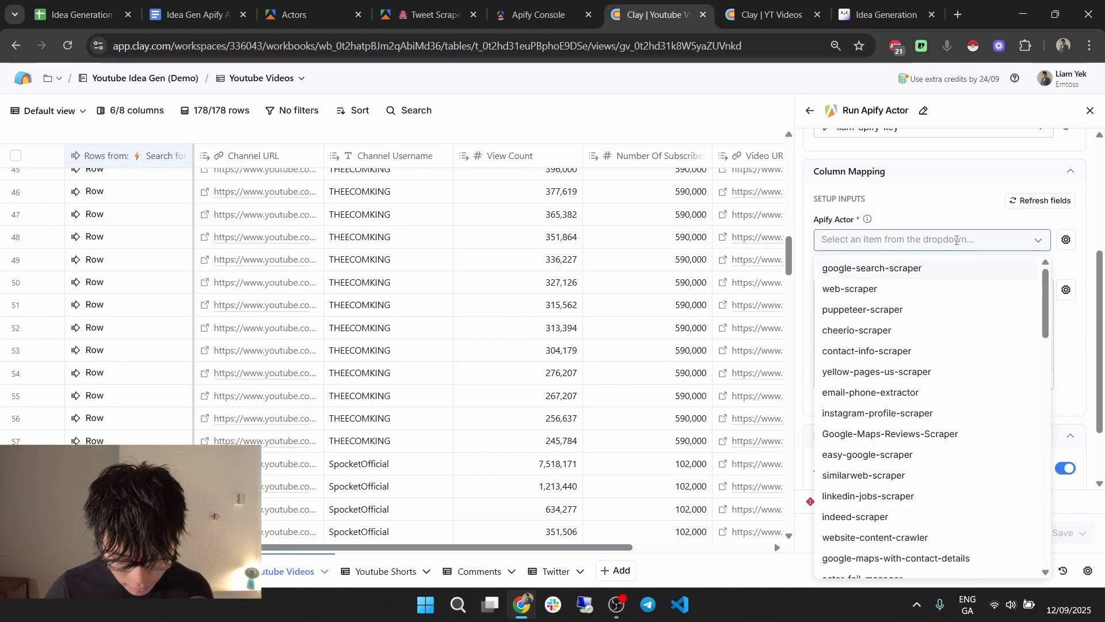
{"action": "left_click", "coordinate": [193, 14]}
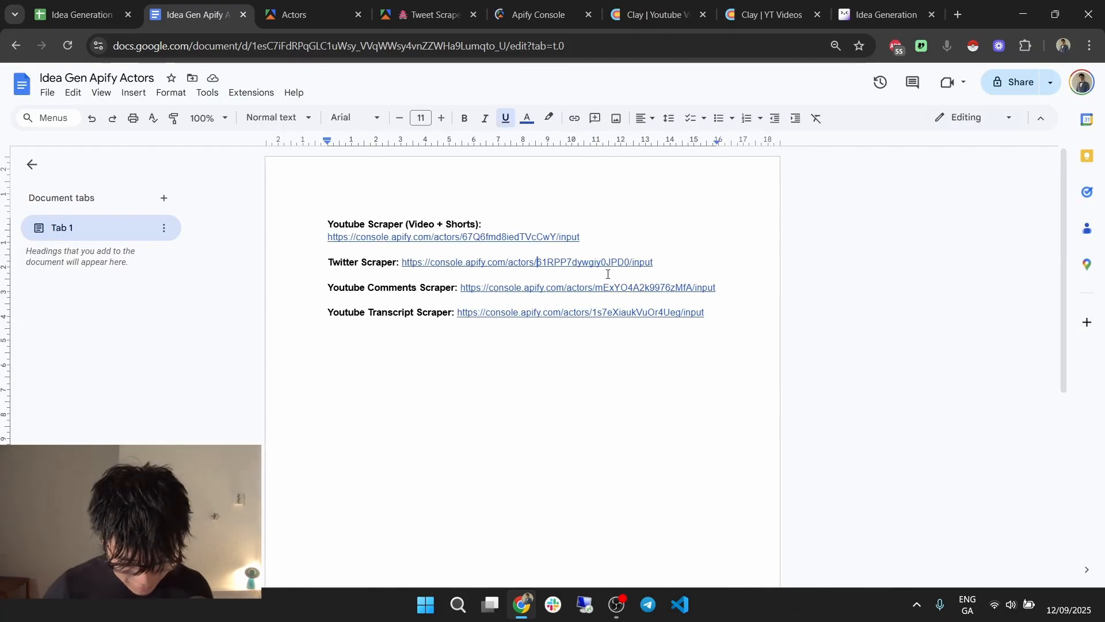
Open the Youtube Transcript Scraper link from the doc and close the extra tabs.
{"action": "left_click", "coordinate": [562, 312]}
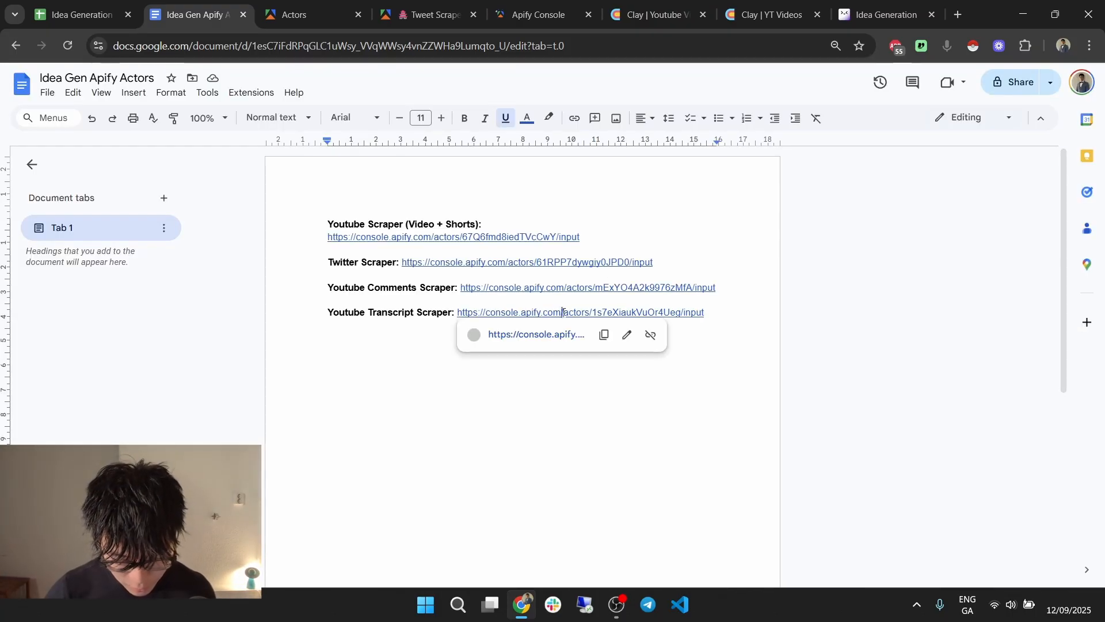
{"action": "left_click", "coordinate": [540, 334]}
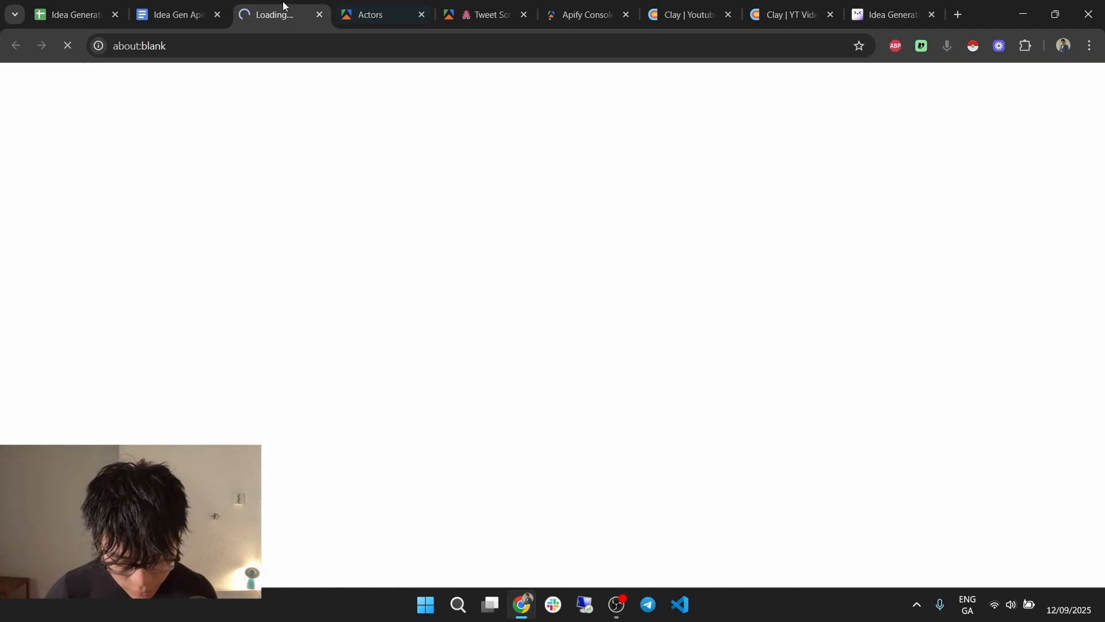
{"action": "left_click", "coordinate": [319, 15]}
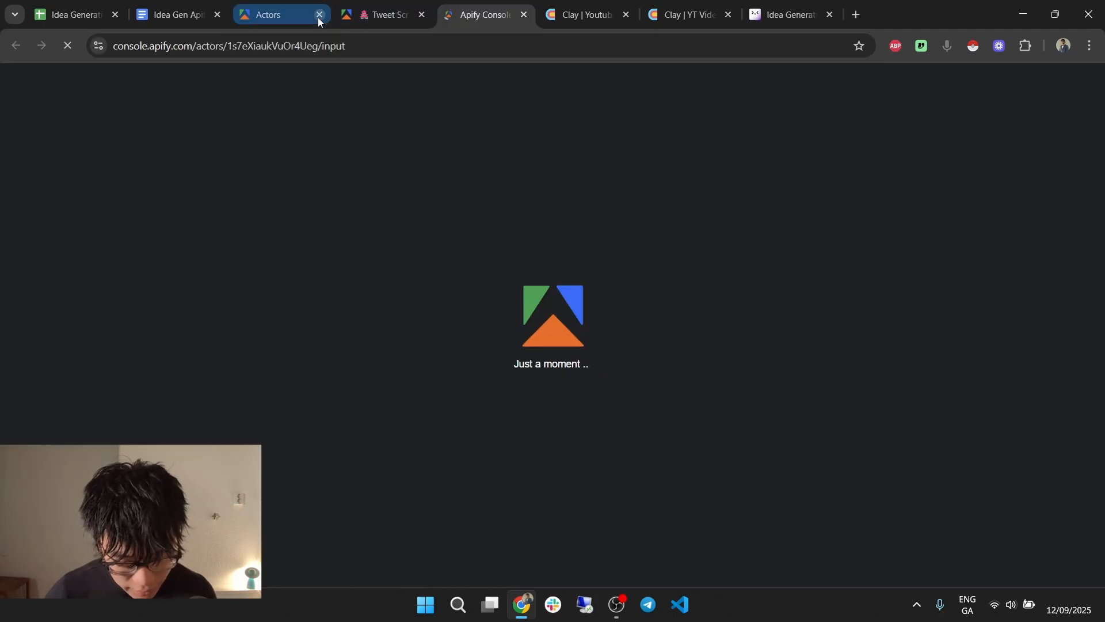
{"action": "left_click", "coordinate": [319, 15]}
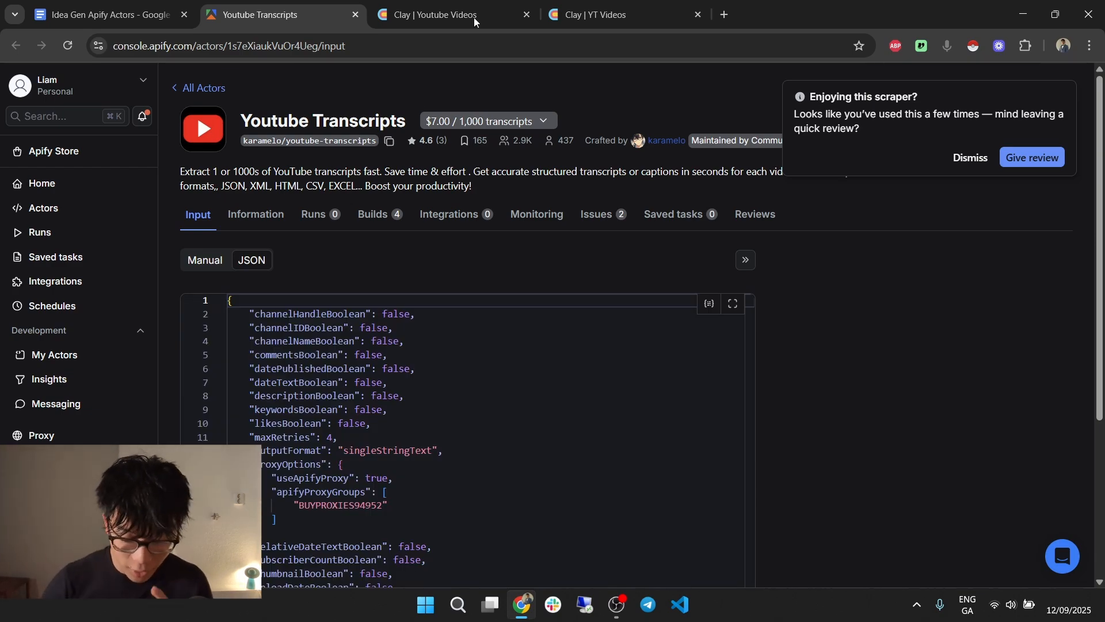
Dismiss the review popup and select the actor's entire JSON input.
{"action": "left_click", "coordinate": [970, 157]}
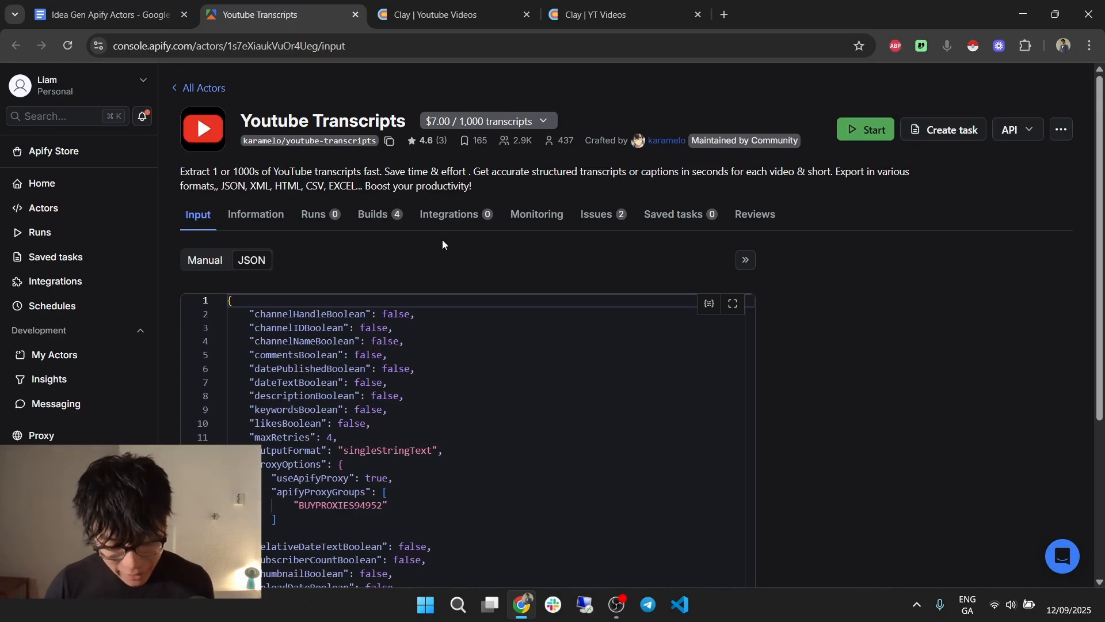
{"action": "scroll", "coordinate": [557, 286], "scroll_direction": "down", "scroll_amount": 3}
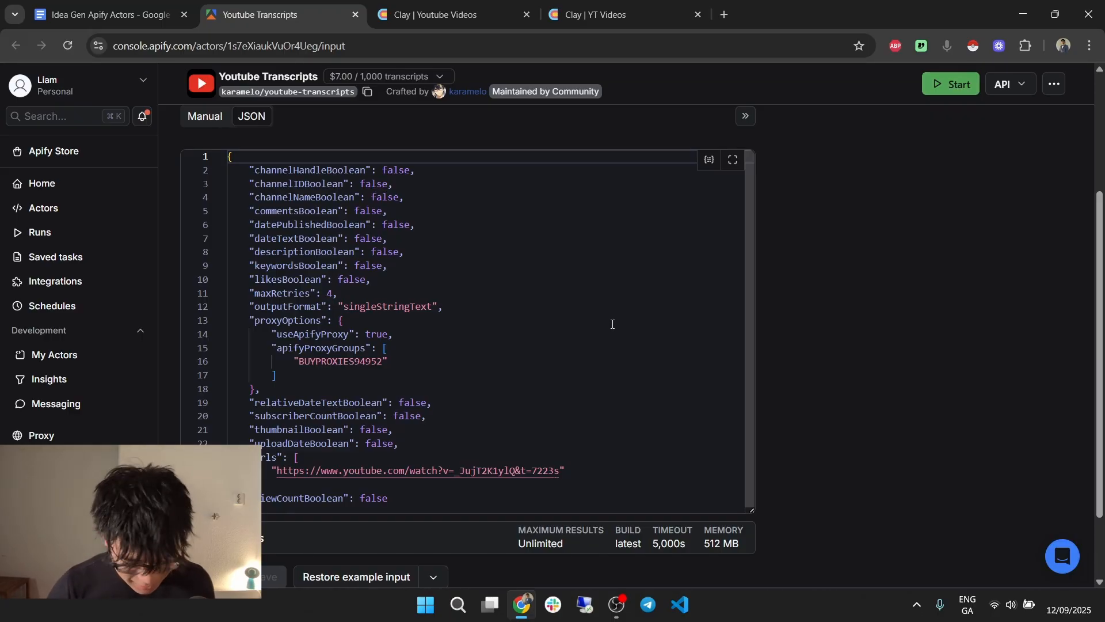
{"action": "scroll", "coordinate": [464, 395], "scroll_direction": "down", "scroll_amount": 1}
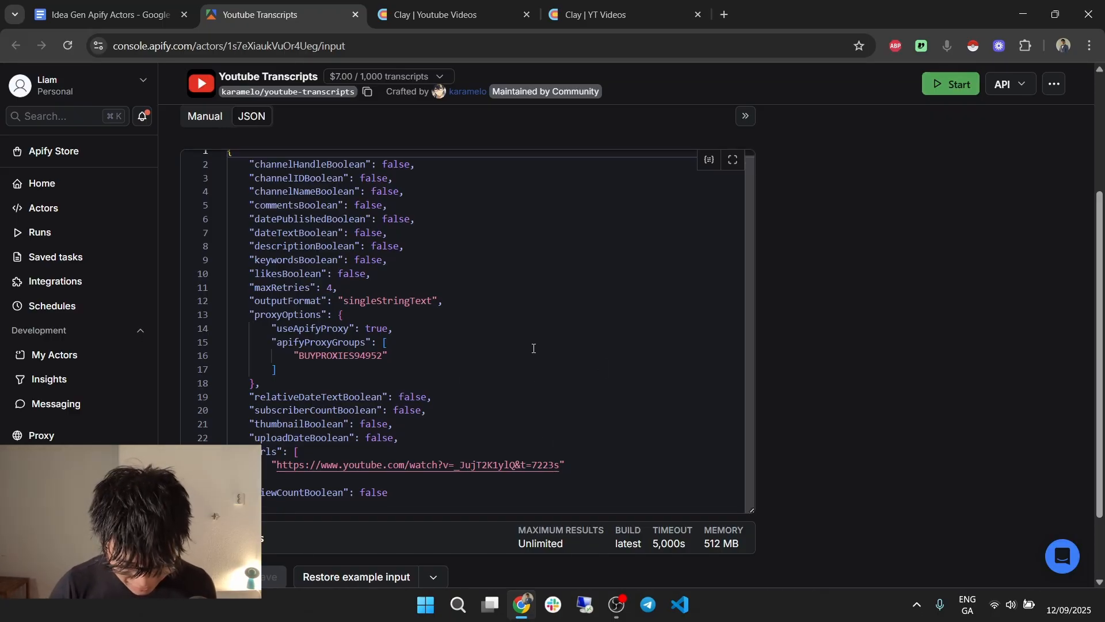
{"action": "scroll", "coordinate": [523, 374], "scroll_direction": "up", "scroll_amount": 1}
{"action": "left_click", "coordinate": [432, 252]}
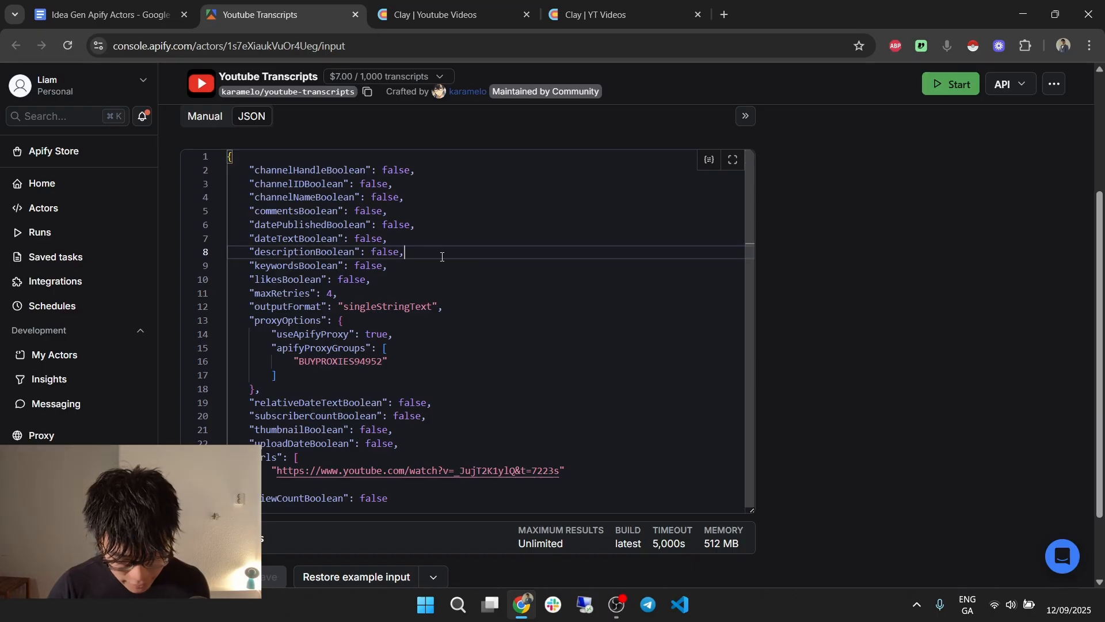
{"action": "key", "text": "ctrl+a"}
Paste the copied transcript JSON into the Clay Apify actor's Input Data.
{"action": "key", "text": "ctrl+Tab"}
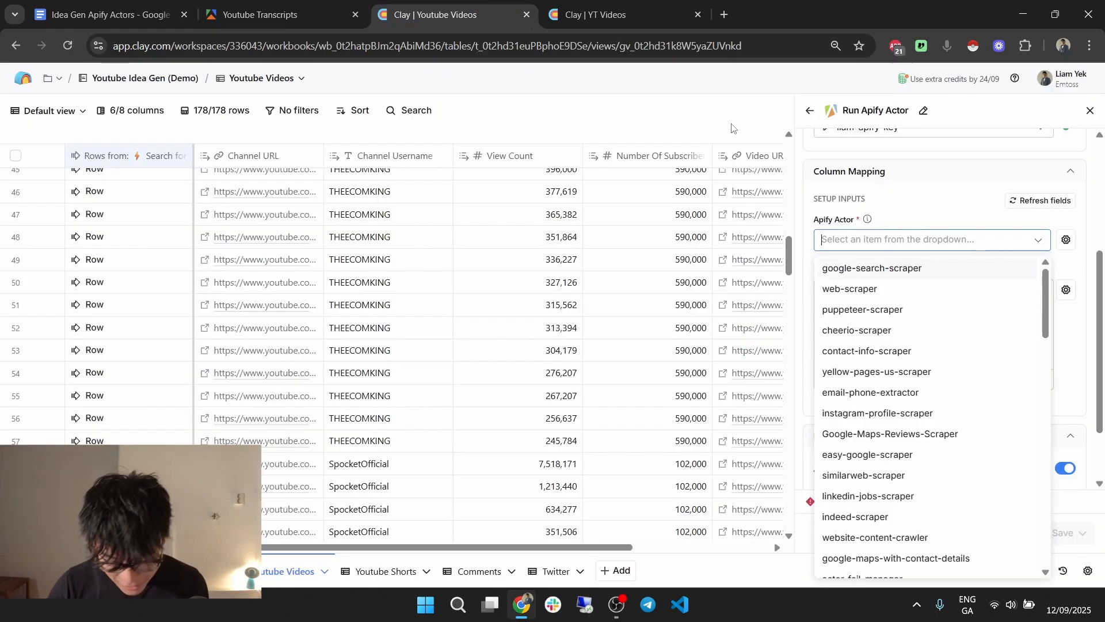
{"action": "left_click", "coordinate": [977, 188]}
{"action": "left_click", "coordinate": [939, 302]}
{"action": "key", "text": "ctrl+v"}
{"action": "scroll", "coordinate": [934, 332], "scroll_direction": "up", "scroll_amount": 10}
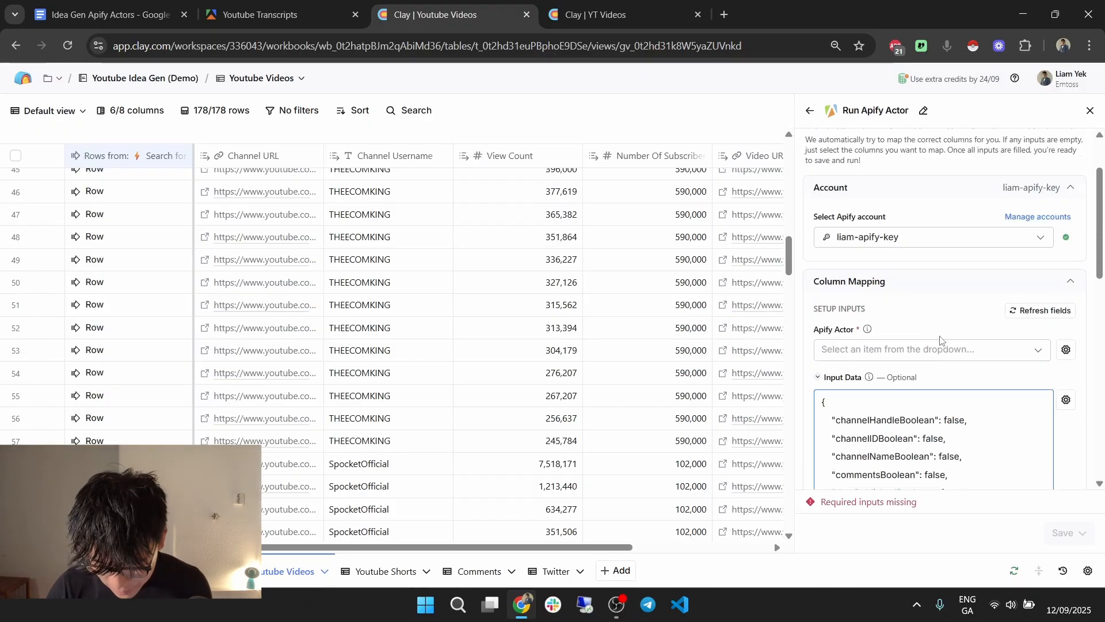
Review Scrape Transcript 1's column settings in YT Videos, then return to Youtube Transcripts.
{"action": "left_click", "coordinate": [622, 5]}
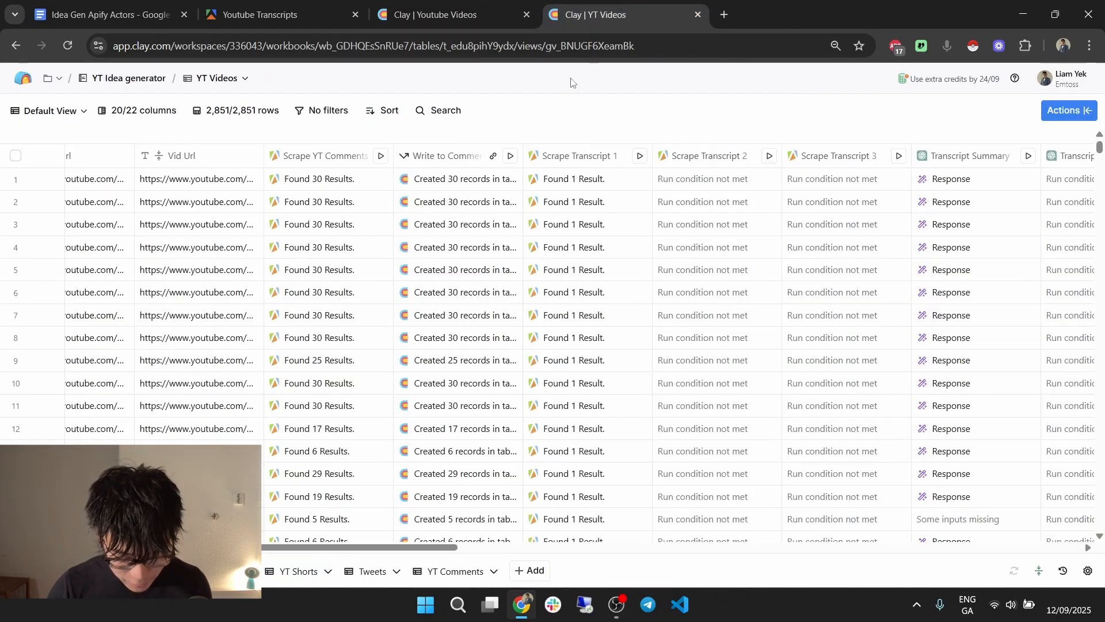
{"action": "left_click", "coordinate": [576, 155]}
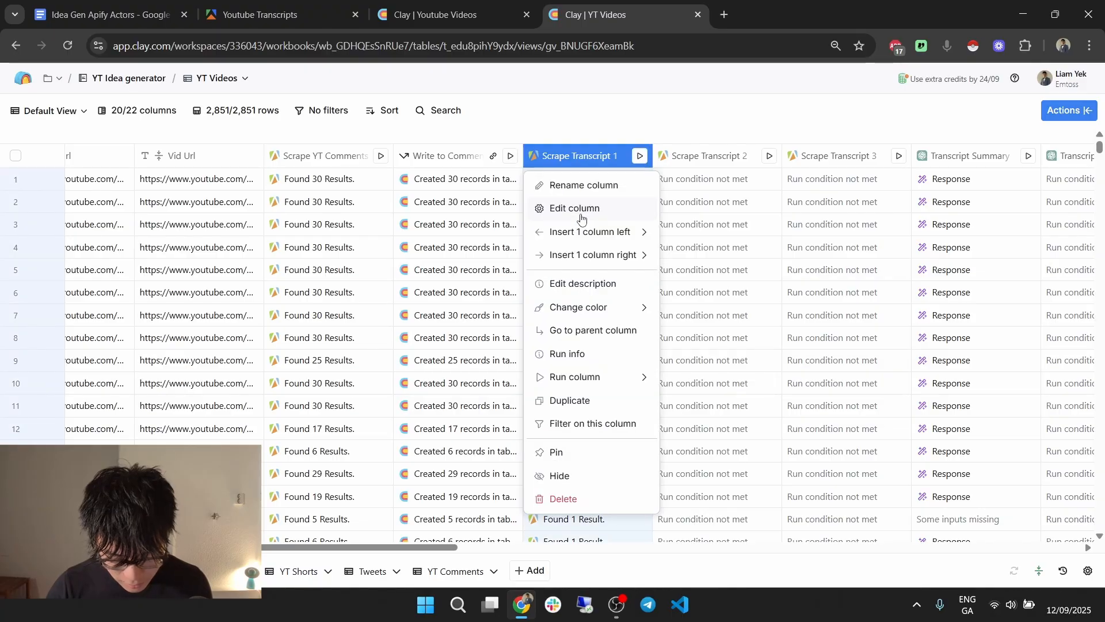
{"action": "left_click", "coordinate": [571, 207]}
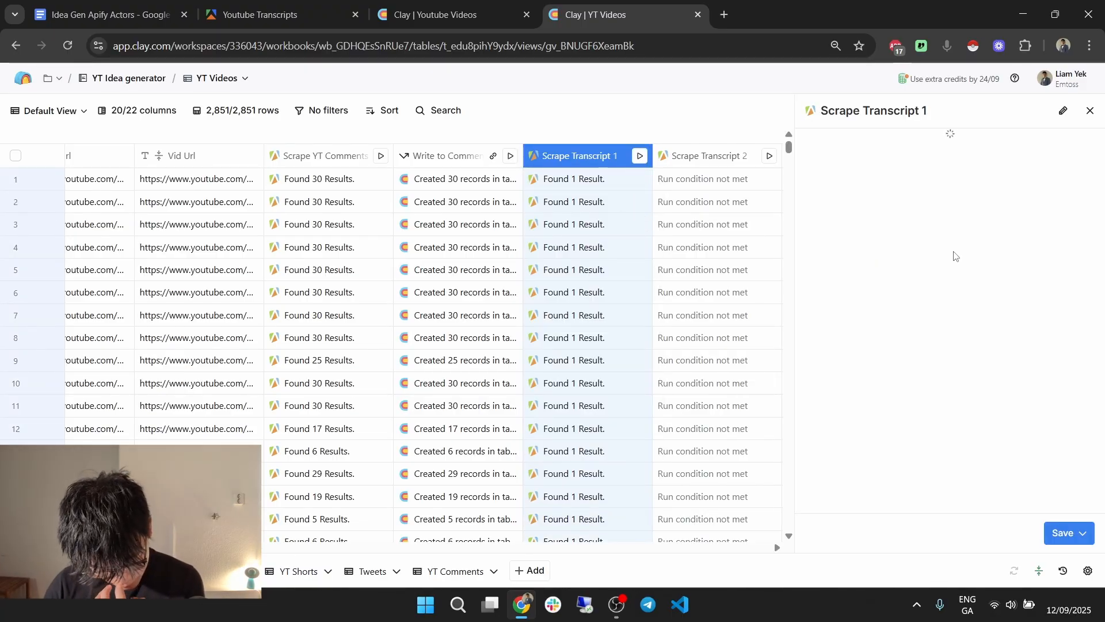
{"action": "scroll", "coordinate": [953, 348], "scroll_direction": "down", "scroll_amount": 3}
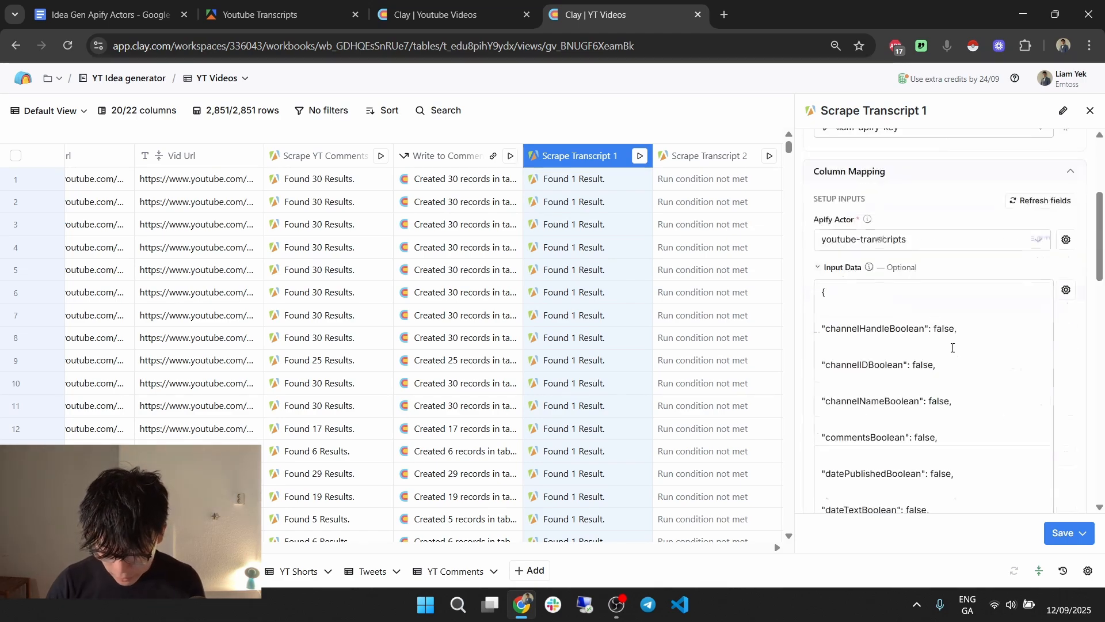
{"action": "scroll", "coordinate": [950, 345], "scroll_direction": "down", "scroll_amount": 6}
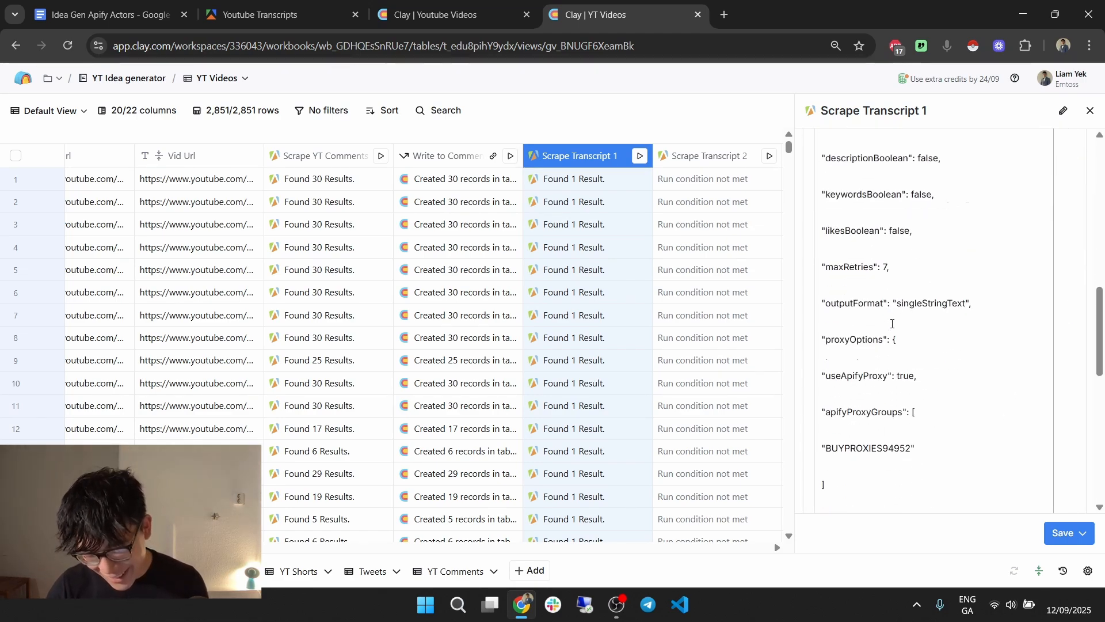
{"action": "scroll", "coordinate": [893, 324], "scroll_direction": "down", "scroll_amount": 8}
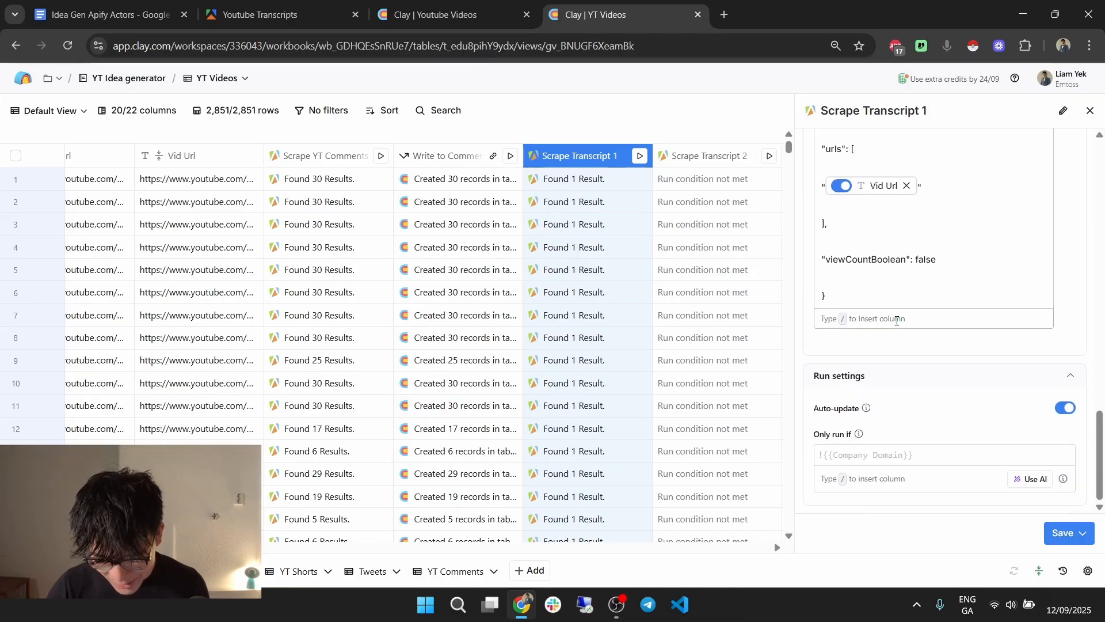
{"action": "scroll", "coordinate": [897, 321], "scroll_direction": "up", "scroll_amount": 3}
{"action": "key", "text": "ctrl+shift+Tab"}
{"action": "scroll", "coordinate": [950, 336], "scroll_direction": "down", "scroll_amount": 5}
{"action": "scroll", "coordinate": [958, 332], "scroll_direction": "up", "scroll_amount": 4}
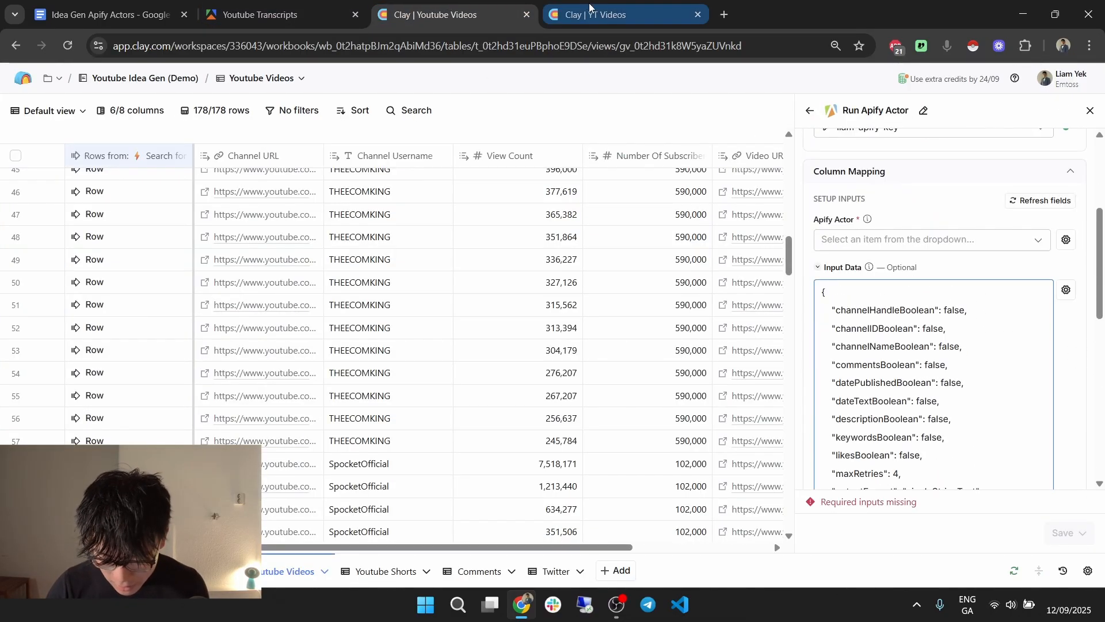
{"action": "left_click", "coordinate": [587, 4]}
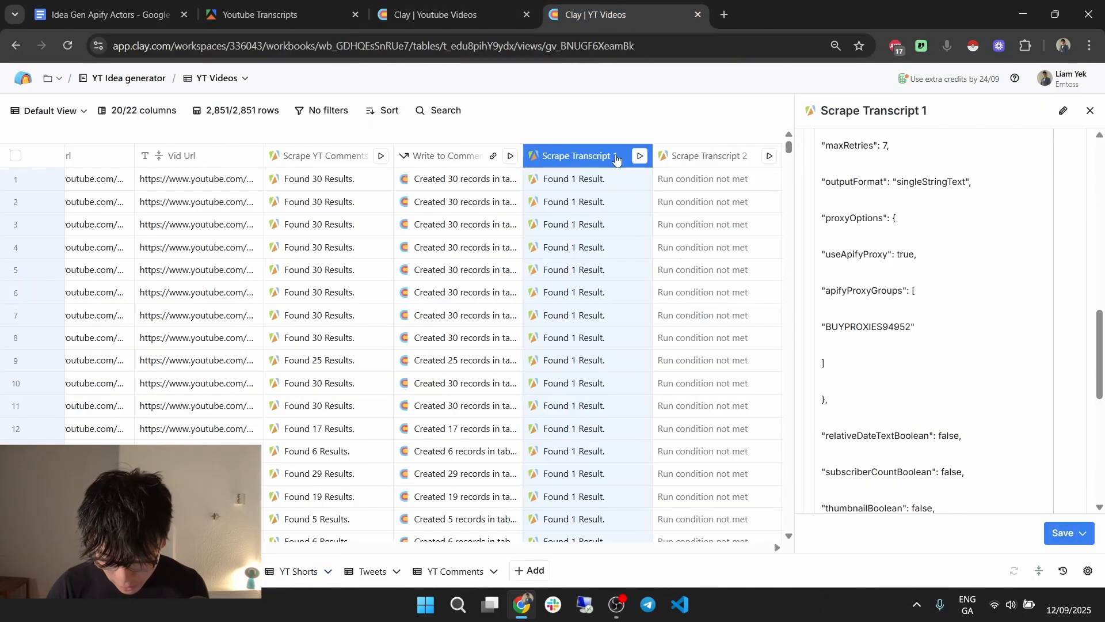
{"action": "key", "text": "ctrl+shift+Tab"}
{"action": "key", "text": "ctrl+shift+Tab"}
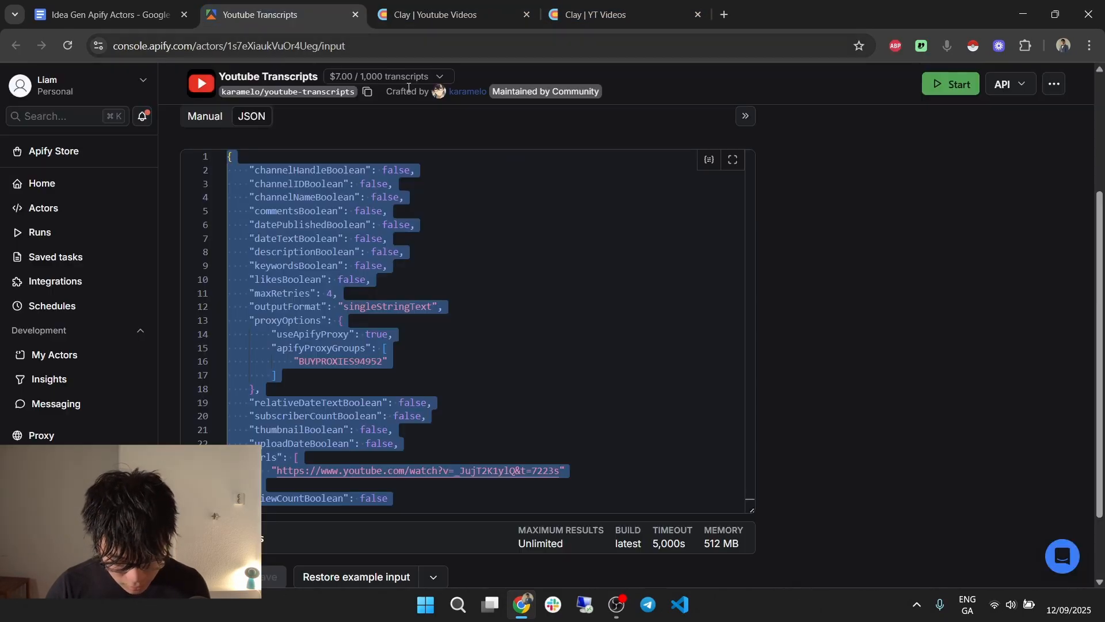
Switch the actor input to form view and select the Maximum retries value 4.
{"action": "scroll", "coordinate": [333, 137], "scroll_direction": "up", "scroll_amount": 3}
{"action": "left_click", "coordinate": [215, 259]}
{"action": "scroll", "coordinate": [437, 234], "scroll_direction": "down", "scroll_amount": 2}
{"action": "scroll", "coordinate": [437, 234], "scroll_direction": "down", "scroll_amount": 1}
{"action": "left_click", "coordinate": [268, 350]}
{"action": "double_click", "coordinate": [280, 348]}
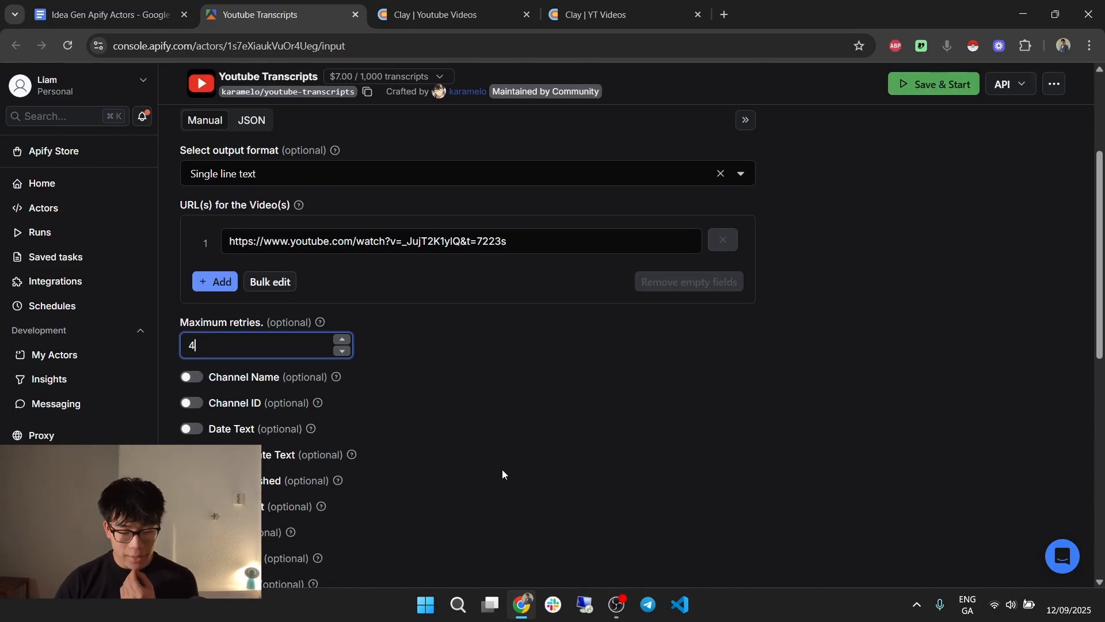
Look over the output toggles and proxy settings, then return to the Clay Youtube Videos tab.
{"action": "scroll", "coordinate": [512, 450], "scroll_direction": "down", "scroll_amount": 2}
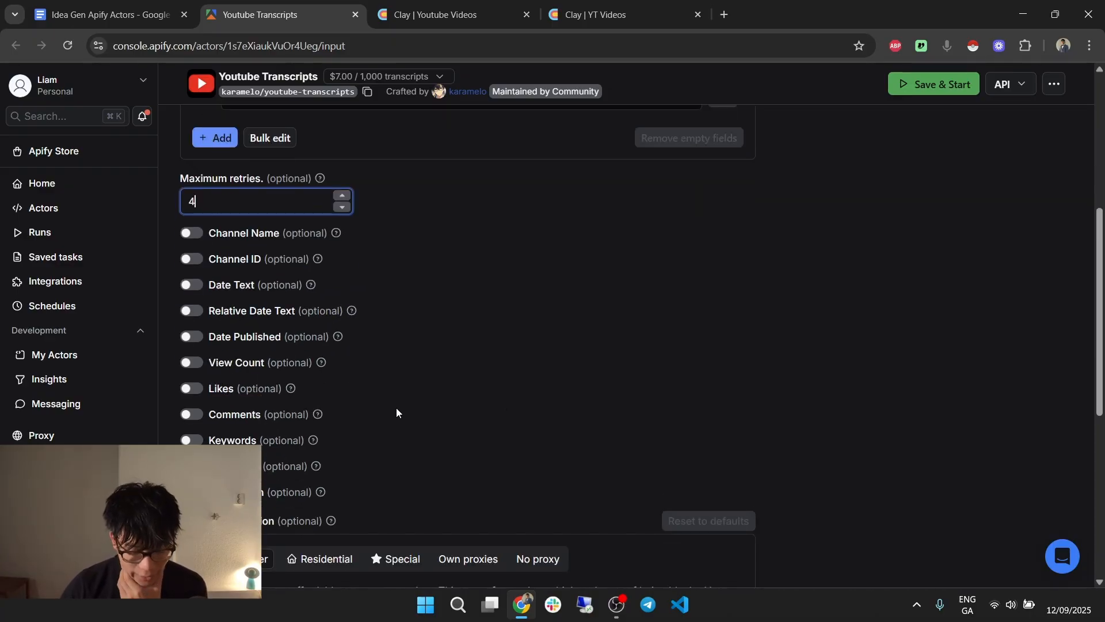
{"action": "scroll", "coordinate": [396, 407], "scroll_direction": "down", "scroll_amount": 2}
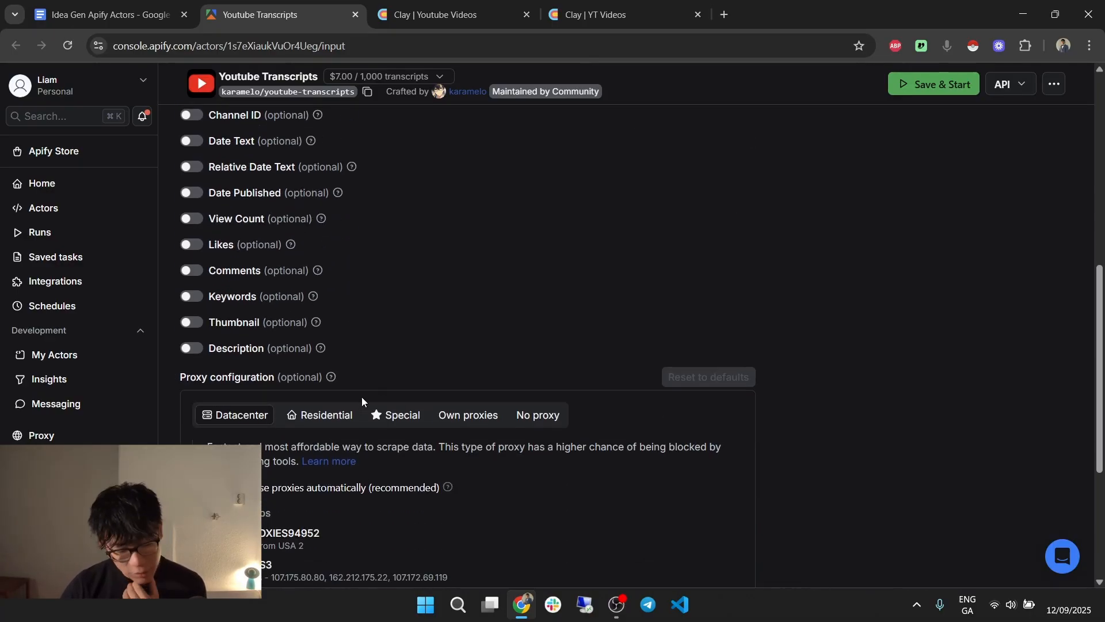
{"action": "scroll", "coordinate": [362, 402], "scroll_direction": "up", "scroll_amount": 3}
{"action": "scroll", "coordinate": [369, 401], "scroll_direction": "down", "scroll_amount": 4}
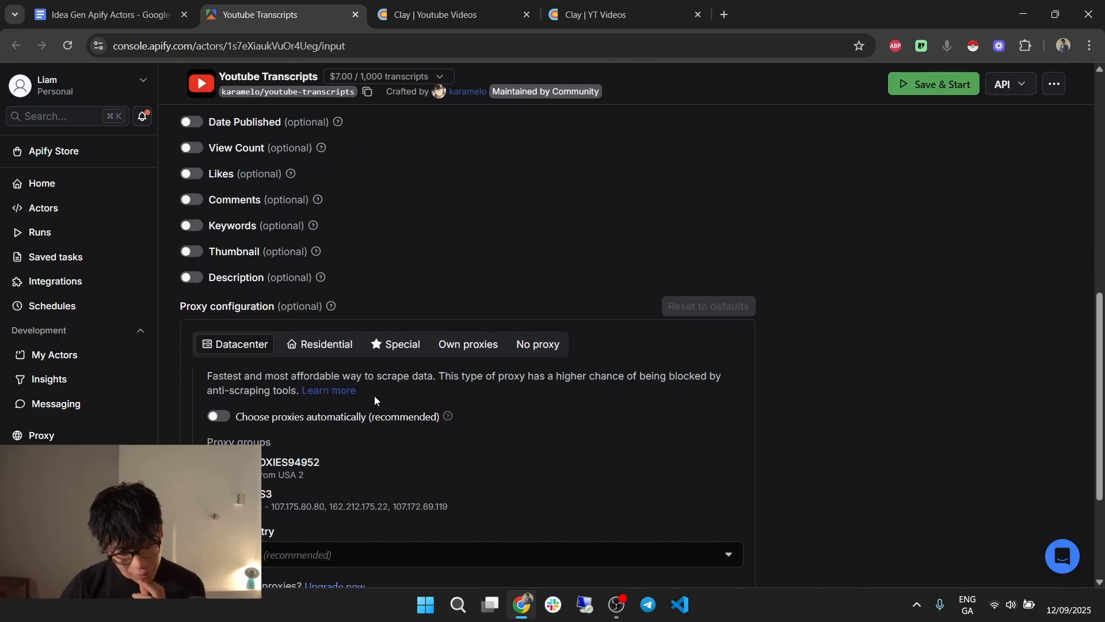
{"action": "scroll", "coordinate": [374, 399], "scroll_direction": "up", "scroll_amount": 6}
{"action": "scroll", "coordinate": [375, 395], "scroll_direction": "down", "scroll_amount": 5}
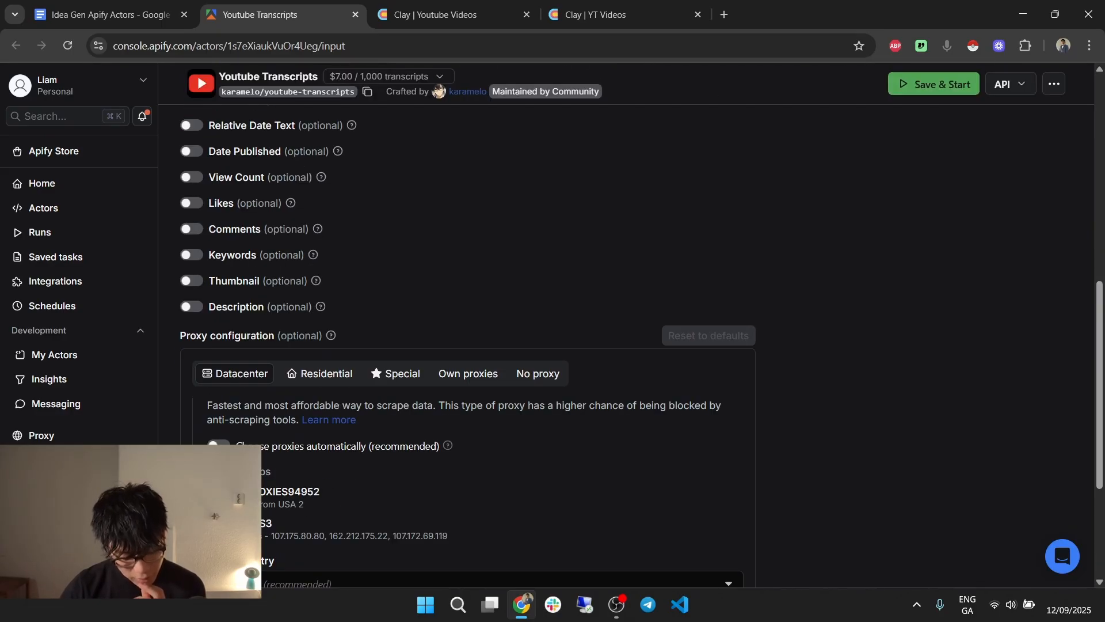
{"action": "scroll", "coordinate": [426, 444], "scroll_direction": "down", "scroll_amount": 3}
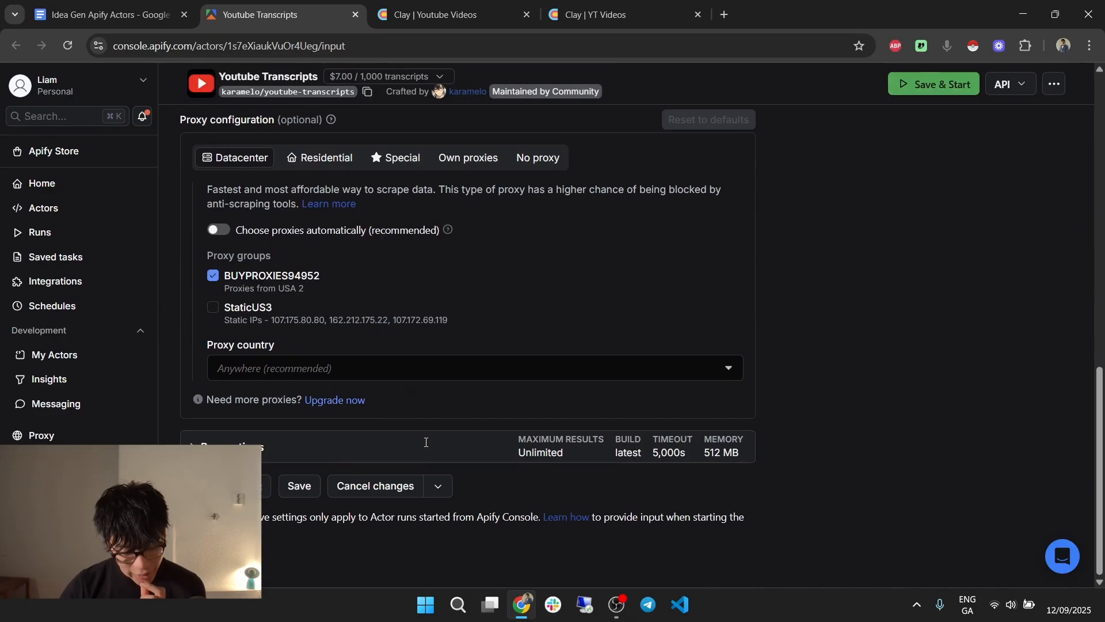
{"action": "scroll", "coordinate": [427, 442], "scroll_direction": "up", "scroll_amount": 4}
{"action": "scroll", "coordinate": [349, 550], "scroll_direction": "down", "scroll_amount": 2}
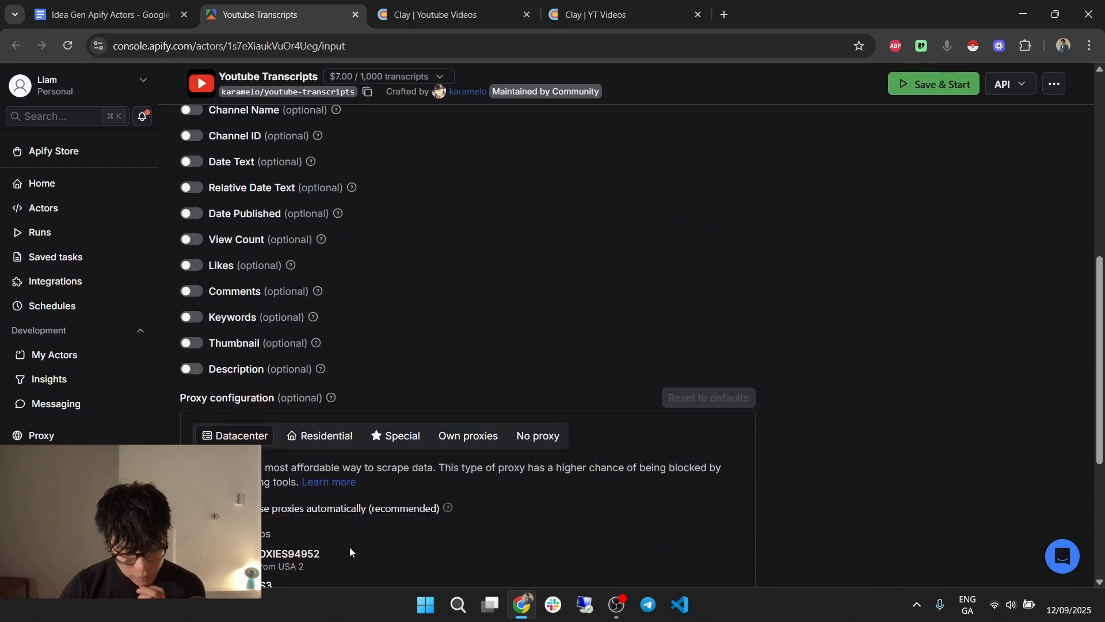
{"action": "scroll", "coordinate": [400, 449], "scroll_direction": "up", "scroll_amount": 5}
{"action": "scroll", "coordinate": [401, 453], "scroll_direction": "down", "scroll_amount": 4}
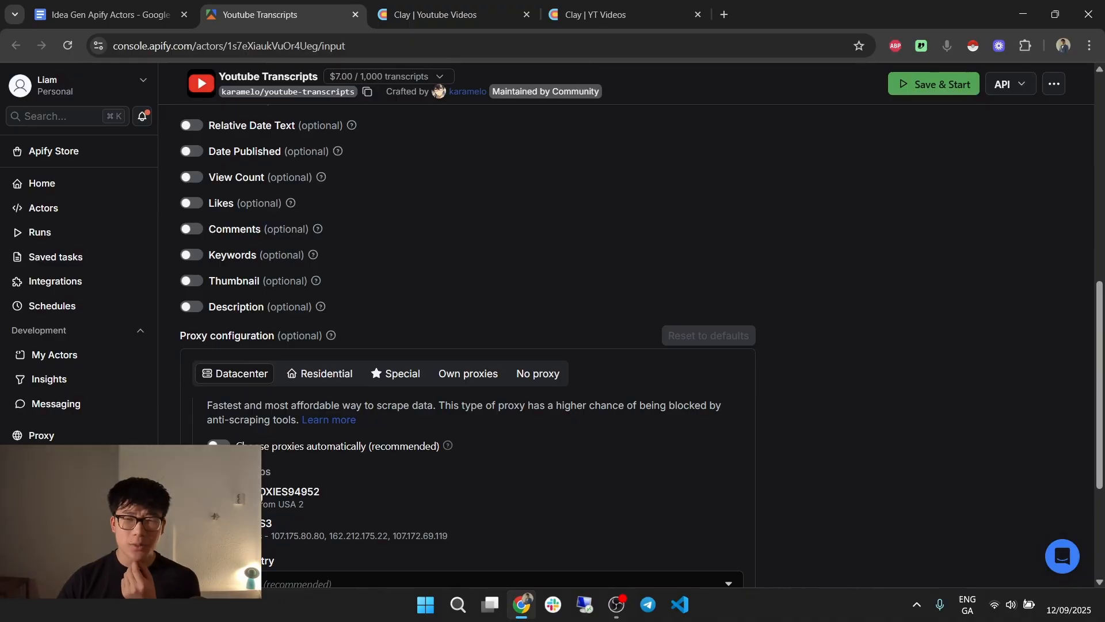
{"action": "left_click", "coordinate": [405, 14]}
Review the working Scrape Transcript 1 actor setup in YT Videos for reference.
{"action": "scroll", "coordinate": [967, 366], "scroll_direction": "down", "scroll_amount": 5}
{"action": "scroll", "coordinate": [968, 366], "scroll_direction": "down", "scroll_amount": 3}
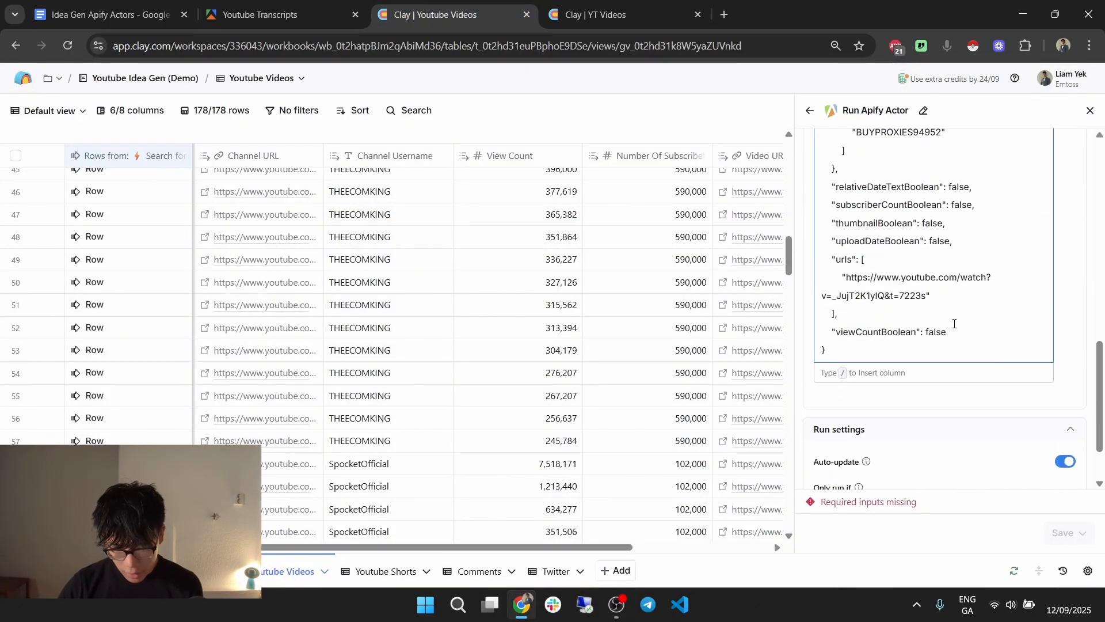
{"action": "left_click", "coordinate": [593, 14]}
{"action": "scroll", "coordinate": [907, 322], "scroll_direction": "down", "scroll_amount": 1}
{"action": "scroll", "coordinate": [908, 293], "scroll_direction": "up", "scroll_amount": 1}
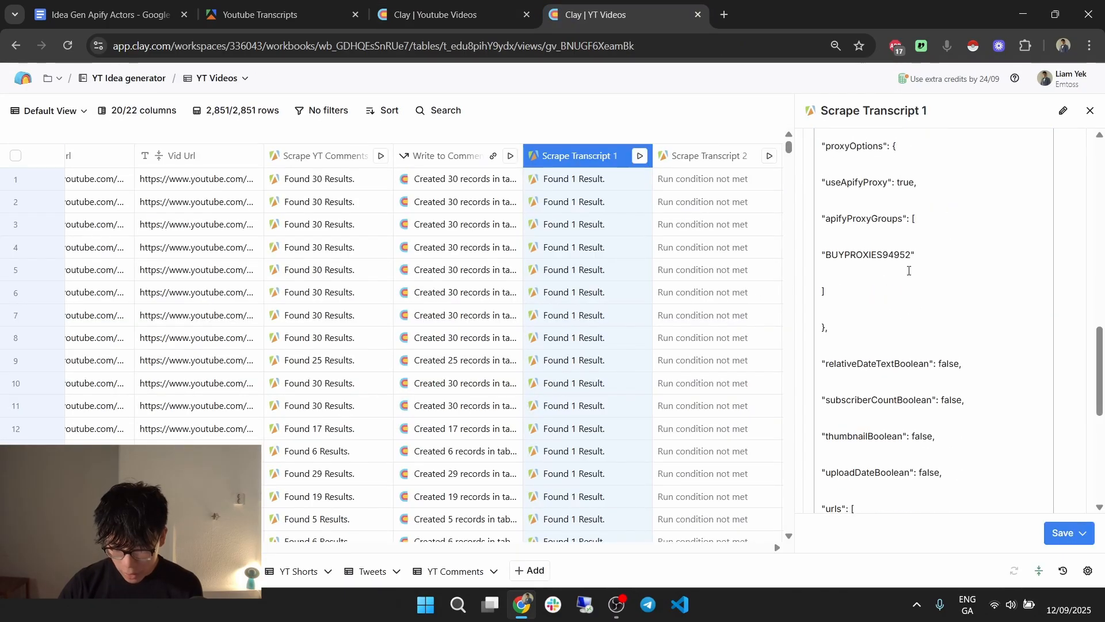
{"action": "key", "text": "ctrl+shift+Tab"}
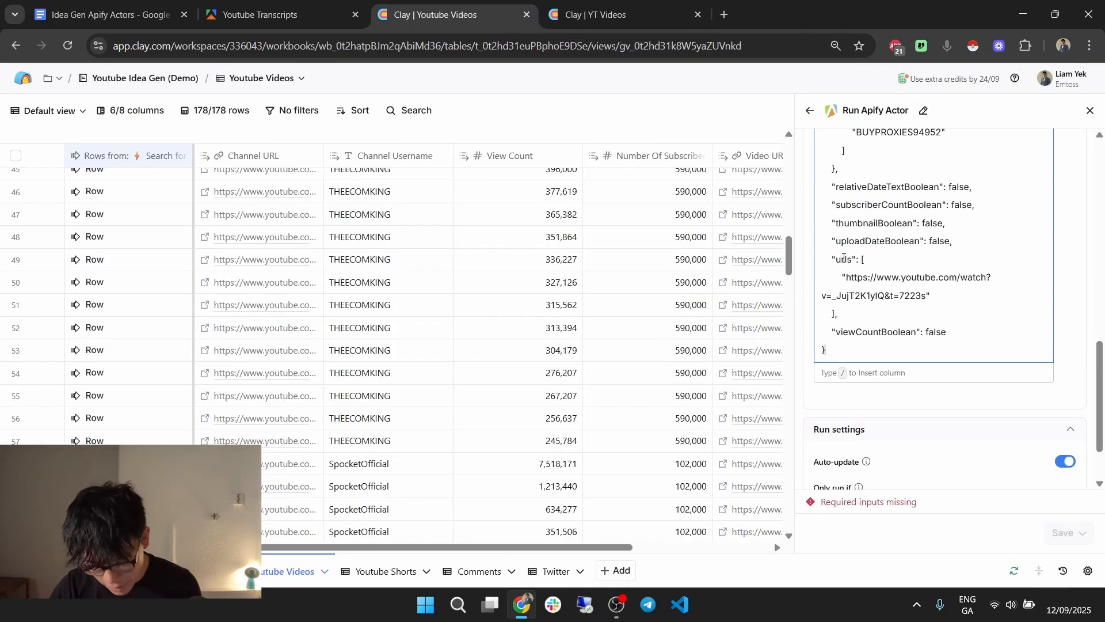
{"action": "scroll", "coordinate": [889, 416], "scroll_direction": "up", "scroll_amount": 3}
Replace the hardcoded video URL in urls with the /Video URL column token.
{"action": "left_click_drag", "start_coordinate": [846, 422], "coordinate": [919, 436]}
{"action": "key", "text": "BackSpace"}
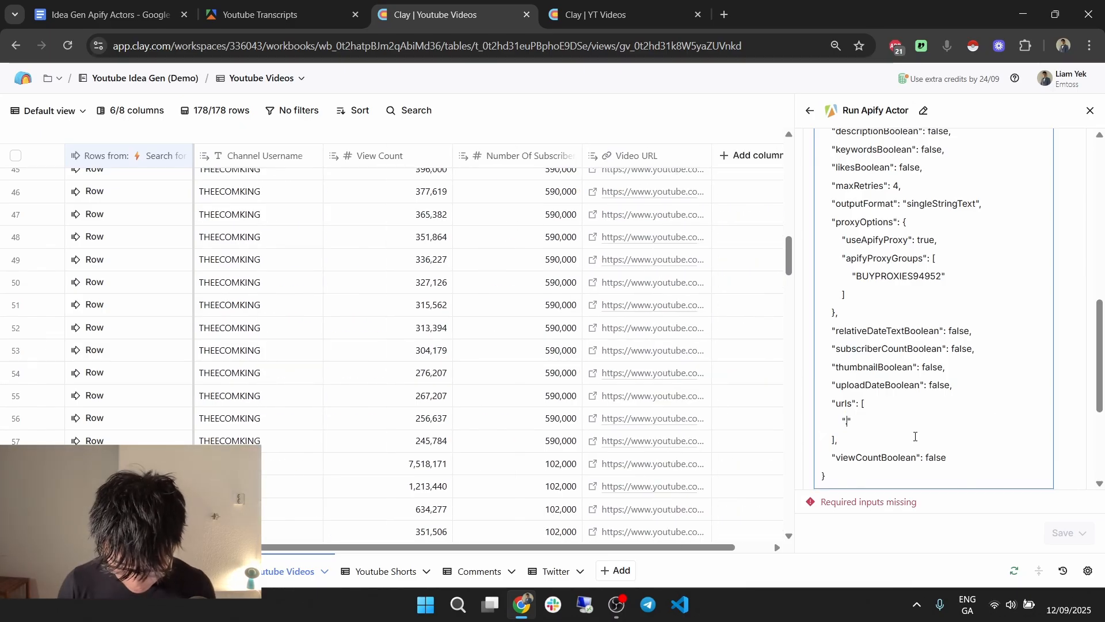
{"action": "type", "text": "/vide"}
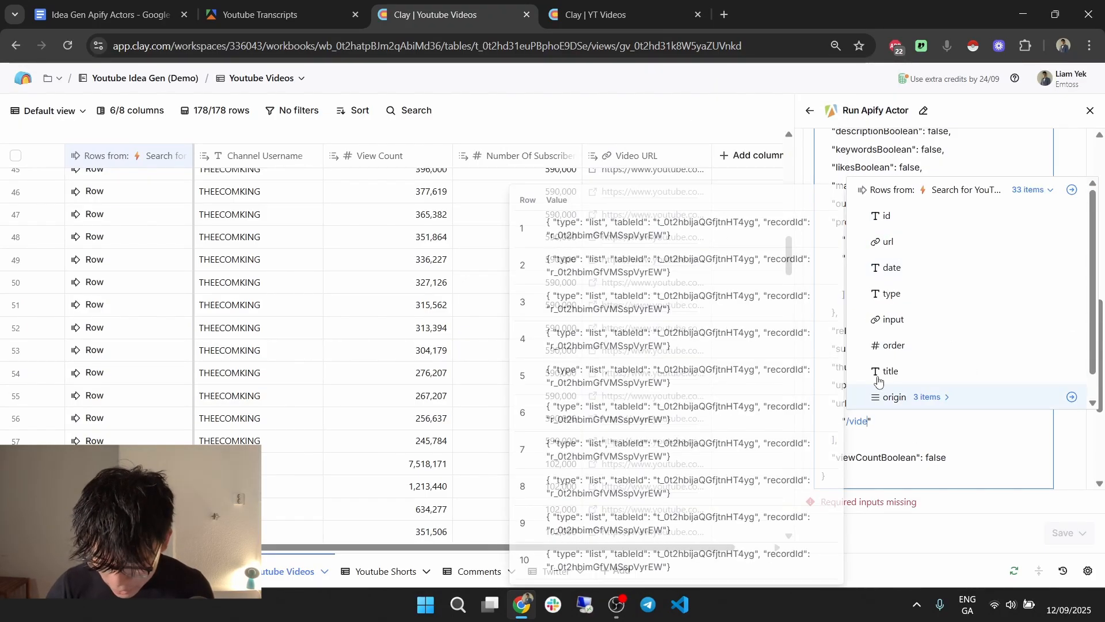
{"action": "scroll", "coordinate": [973, 323], "scroll_direction": "down", "scroll_amount": 3}
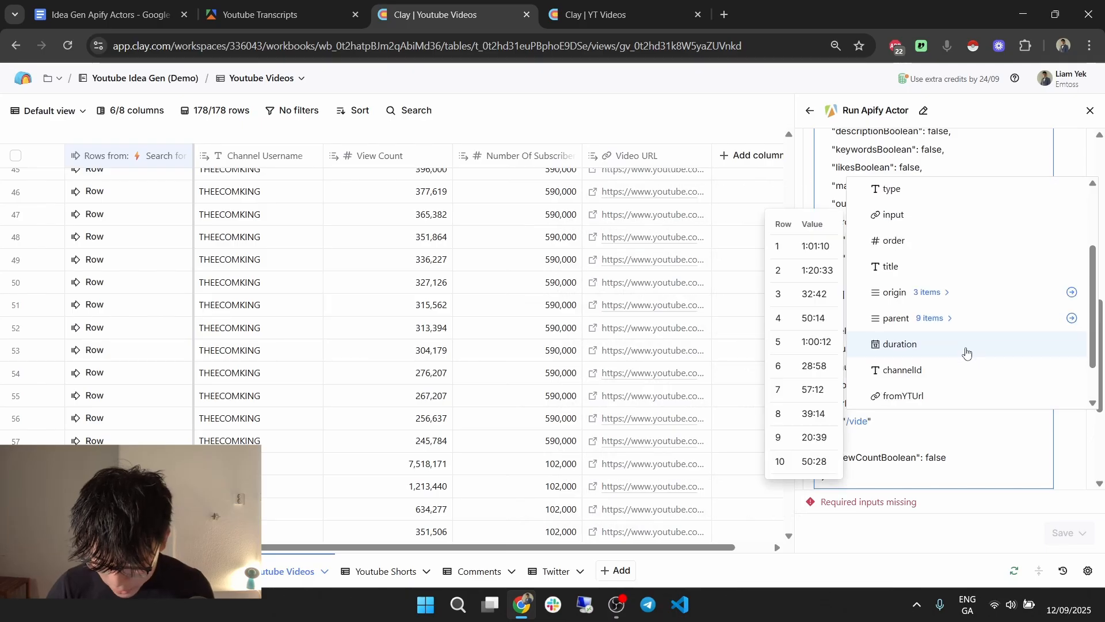
{"action": "scroll", "coordinate": [962, 362], "scroll_direction": "down", "scroll_amount": 3}
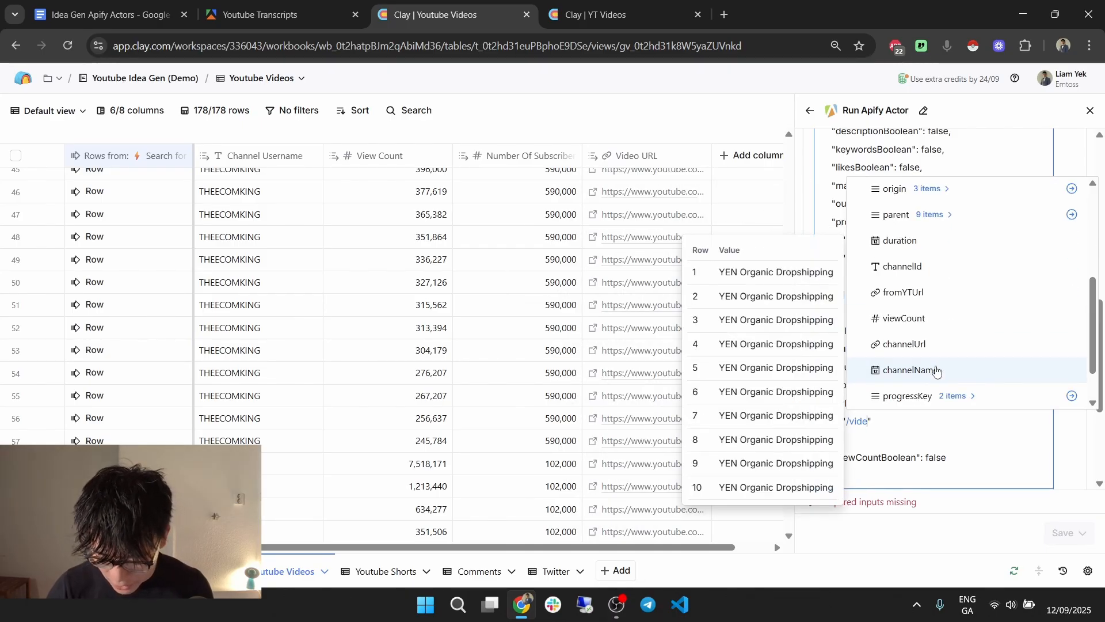
{"action": "scroll", "coordinate": [959, 370], "scroll_direction": "down", "scroll_amount": 1}
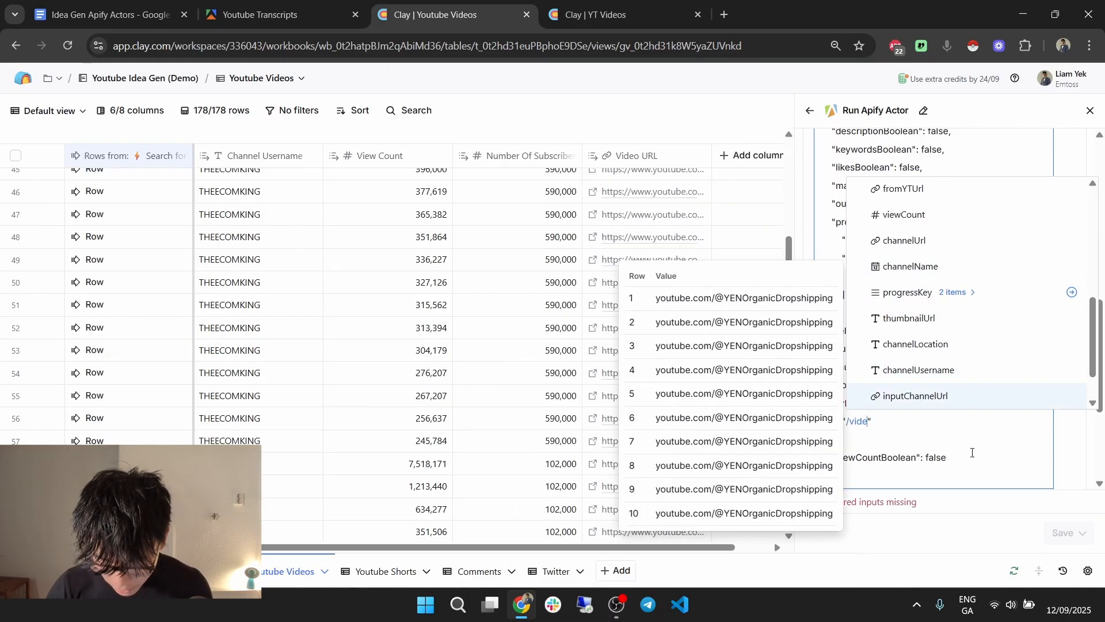
{"action": "type", "text": "o U"}
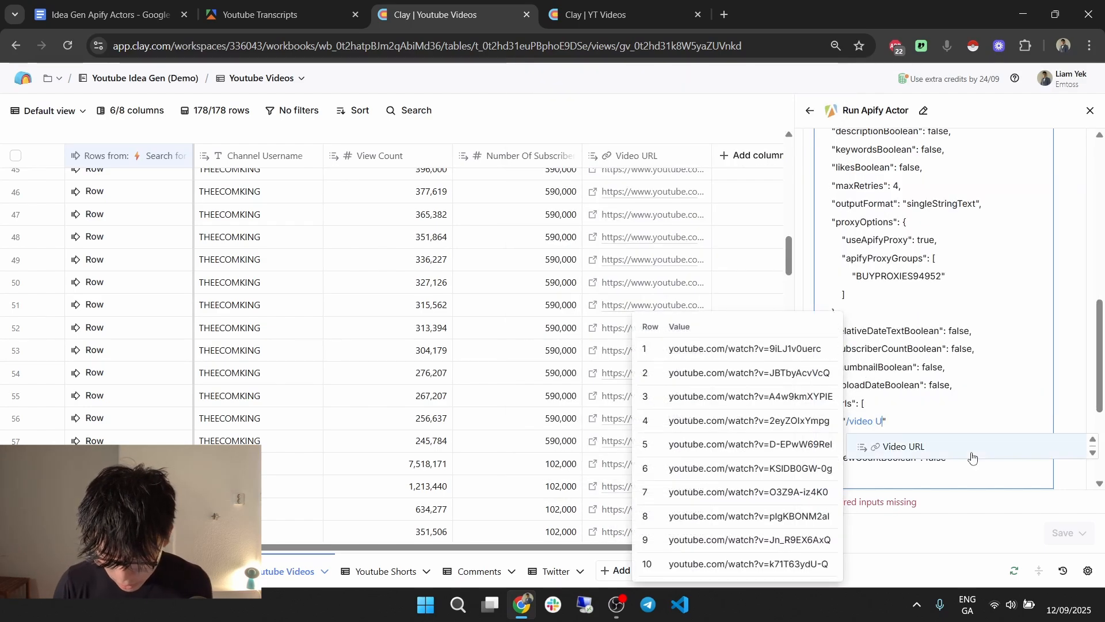
{"action": "left_click", "coordinate": [972, 453]}
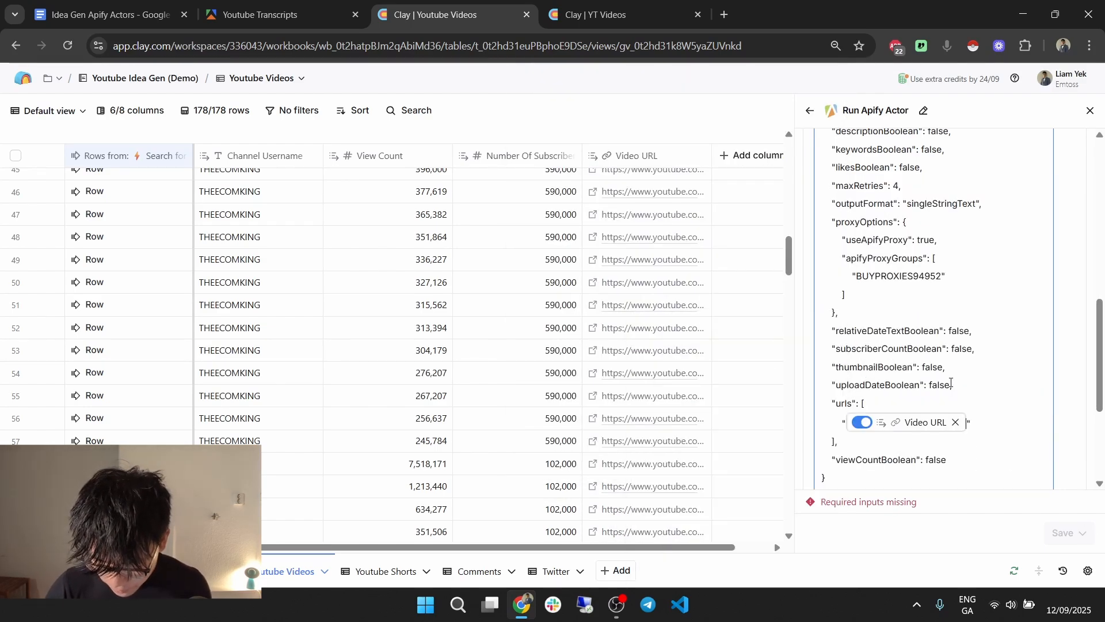
{"action": "scroll", "coordinate": [951, 369], "scroll_direction": "up", "scroll_amount": 10}
Choose the youtube-transcripts Apify actor, then save and run it on 10 rows.
{"action": "left_click", "coordinate": [921, 455]}
{"action": "type", "text": "trans"}
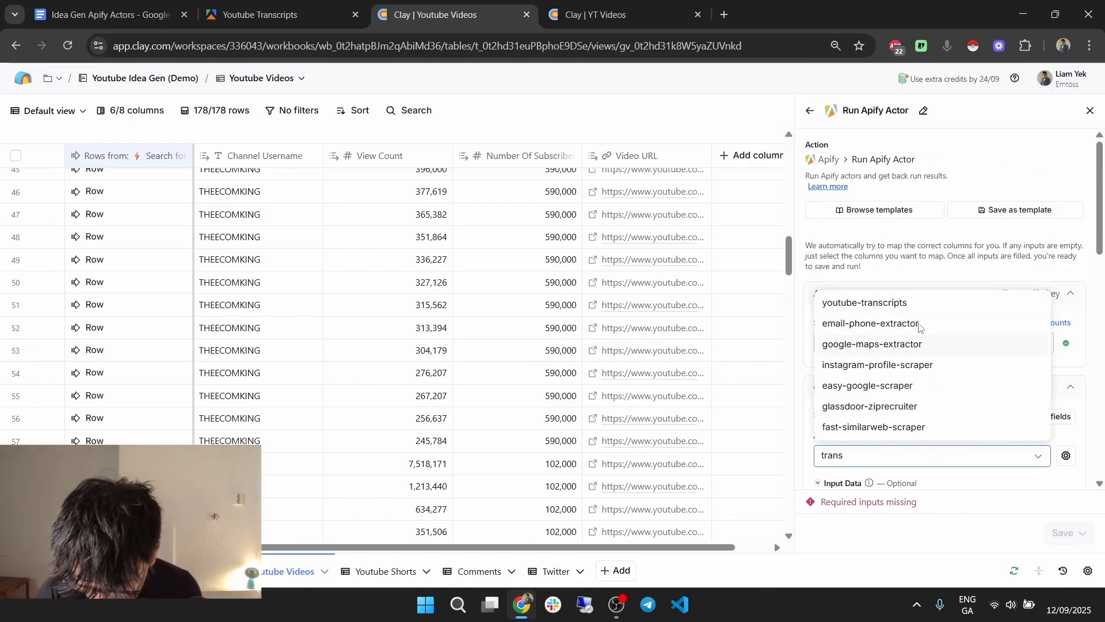
{"action": "left_click", "coordinate": [864, 303]}
{"action": "left_click", "coordinate": [1063, 532]}
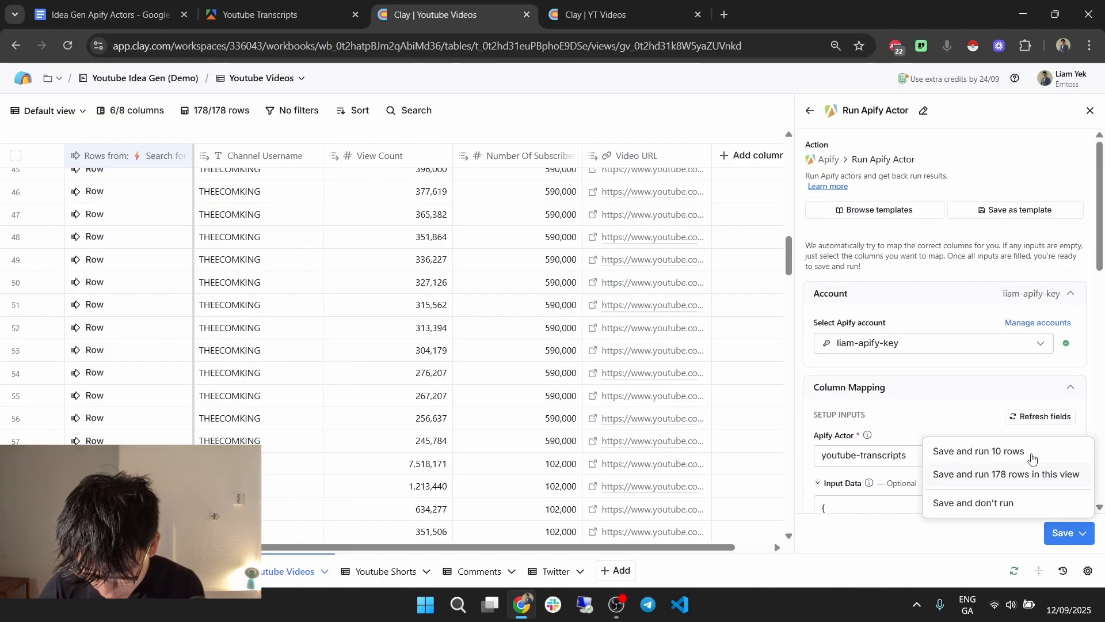
{"action": "left_click", "coordinate": [1020, 452]}
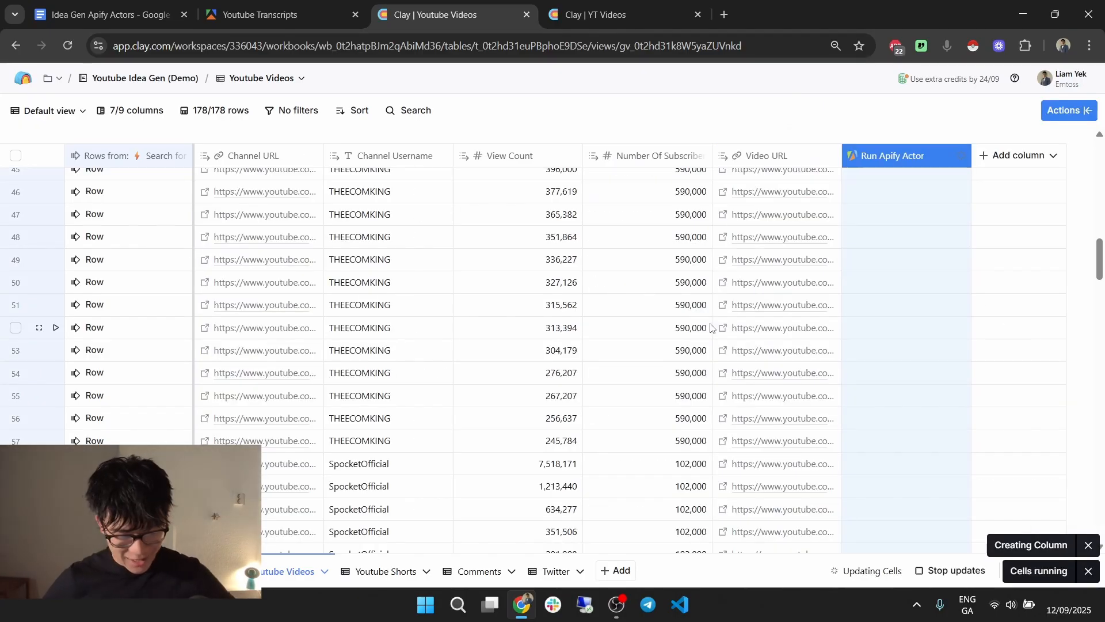
Read rows 5 and 1's error details, showing an invalid-input JSON parse error.
{"action": "scroll", "coordinate": [711, 327], "scroll_direction": "up", "scroll_amount": 15}
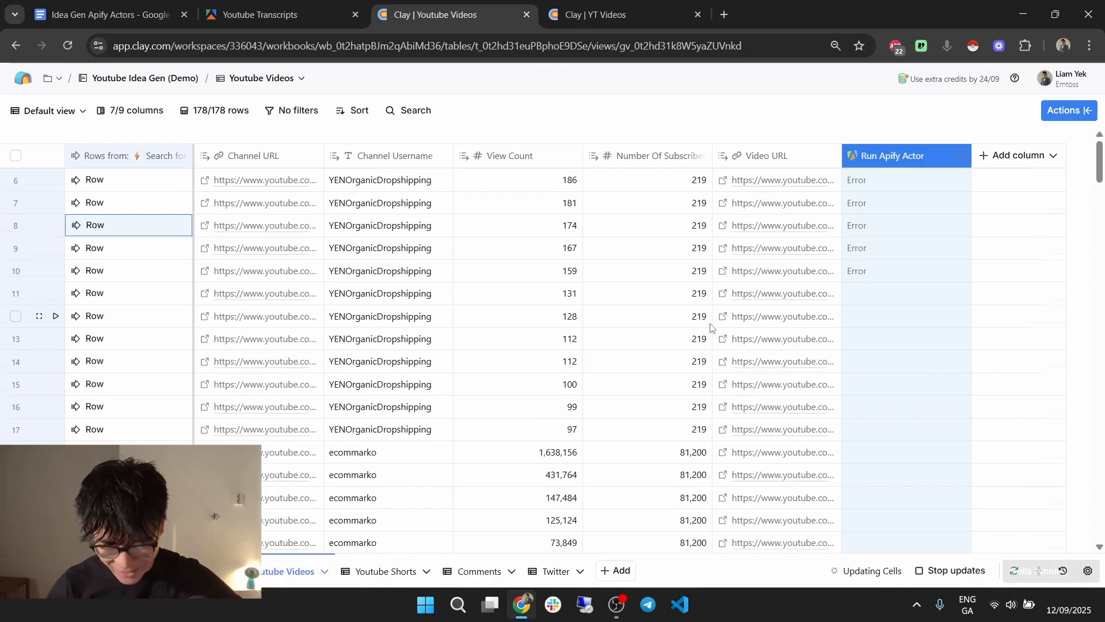
{"action": "scroll", "coordinate": [710, 327], "scroll_direction": "up", "scroll_amount": 3}
{"action": "left_click", "coordinate": [903, 277]}
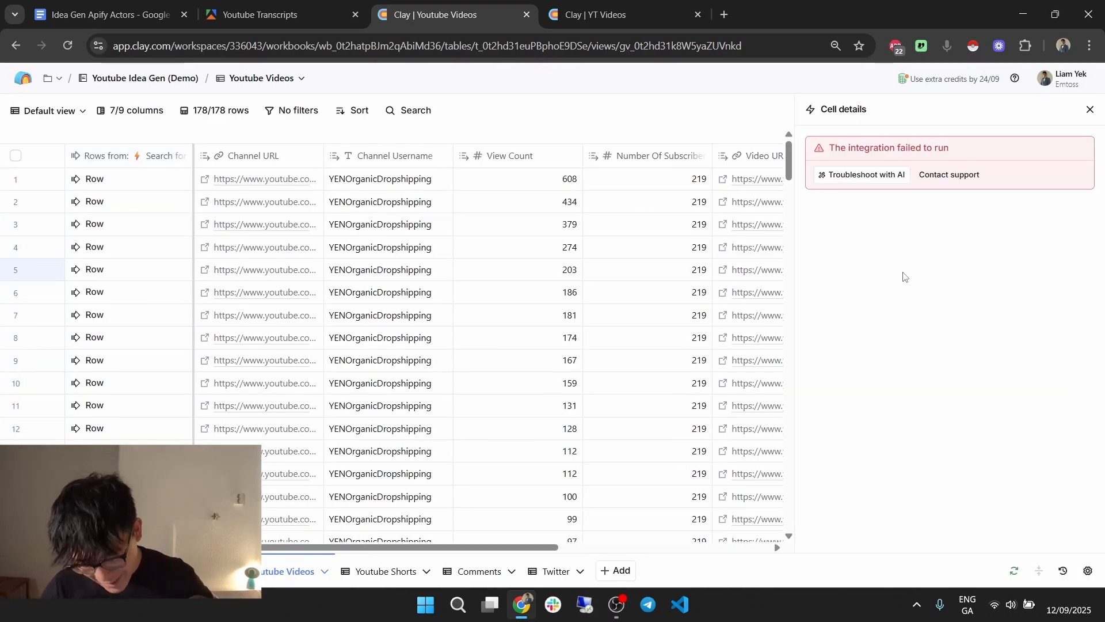
{"action": "left_click", "coordinate": [1091, 110]}
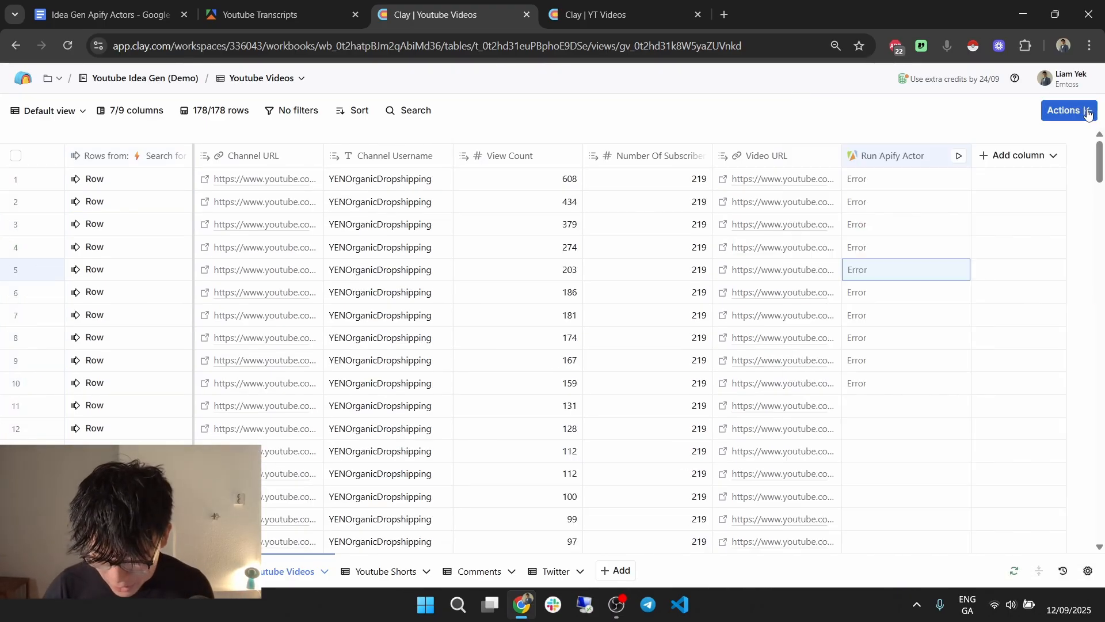
{"action": "left_click", "coordinate": [884, 179]}
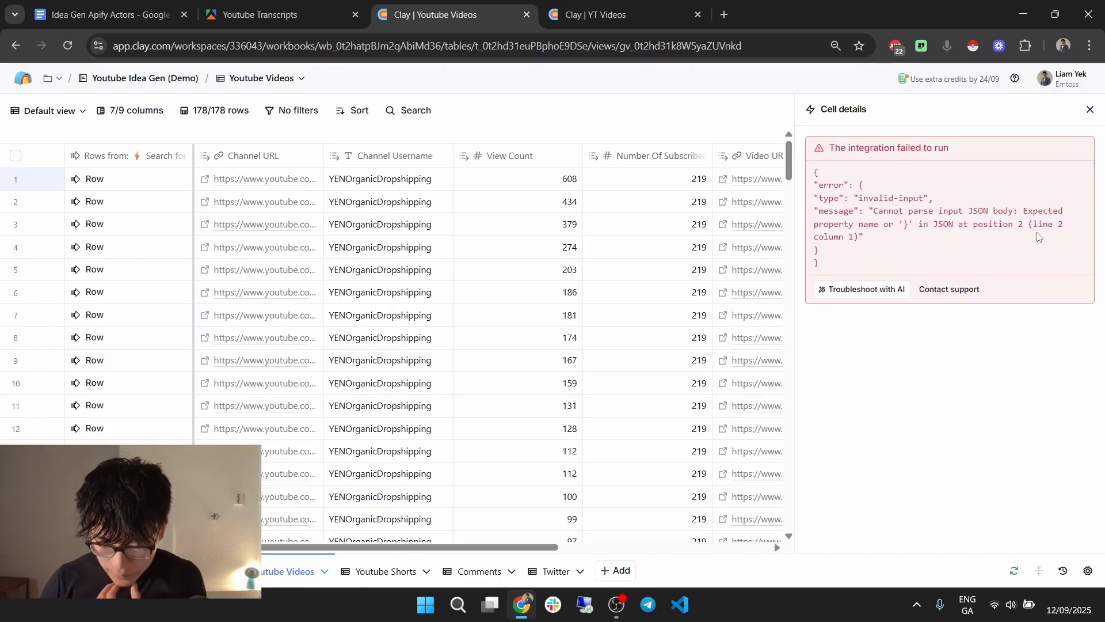
{"action": "left_click_drag", "start_coordinate": [929, 225], "coordinate": [887, 240]}
{"action": "left_click", "coordinate": [876, 252]}
{"action": "left_click", "coordinate": [917, 239]}
{"action": "left_click", "coordinate": [1091, 117]}
Delete the indentation before channelHandleBoolean in Input Data and rerun 10 rows.
{"action": "left_click", "coordinate": [908, 155]}
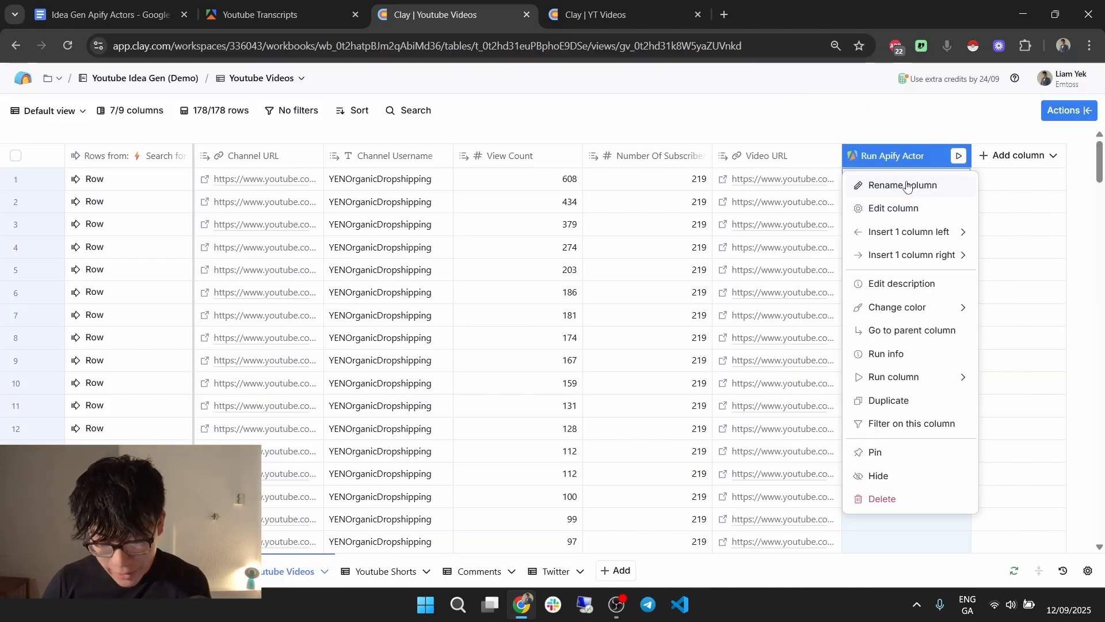
{"action": "left_click", "coordinate": [901, 209]}
{"action": "scroll", "coordinate": [883, 387], "scroll_direction": "down", "scroll_amount": 3}
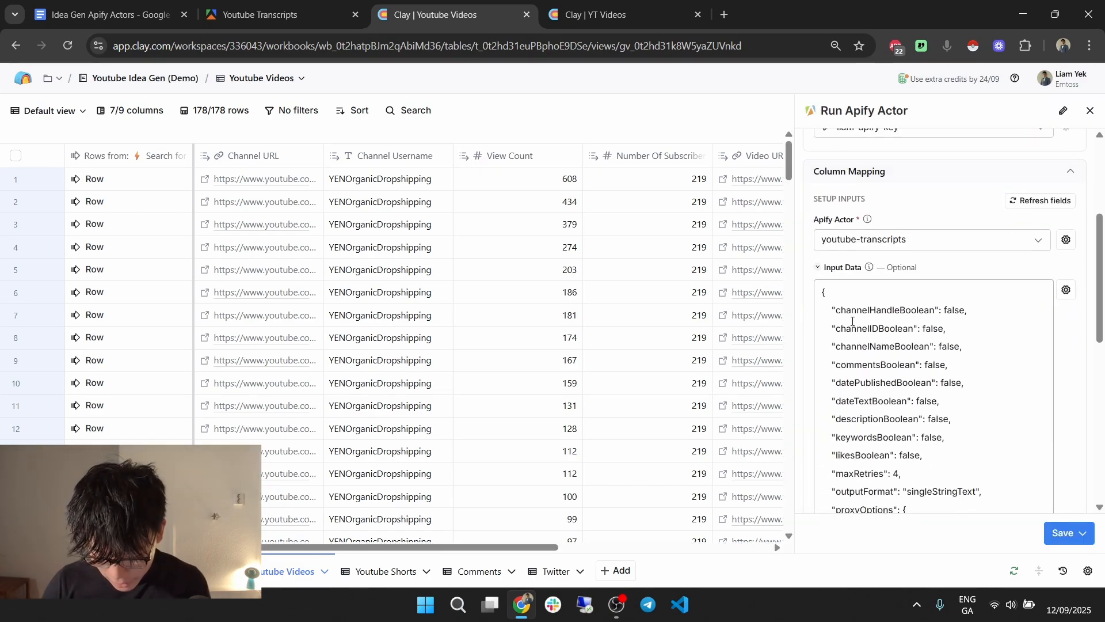
{"action": "left_click_drag", "start_coordinate": [832, 311], "coordinate": [820, 313]}
{"action": "key", "text": "BackSpace"}
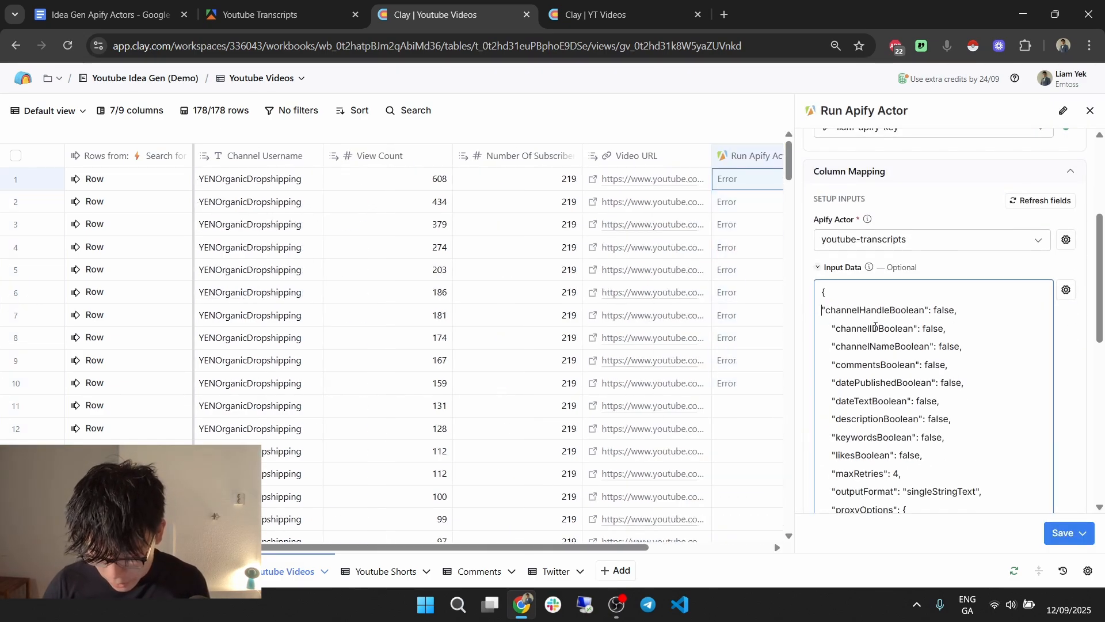
{"action": "left_click", "coordinate": [1083, 533]}
{"action": "left_click", "coordinate": [1006, 453]}
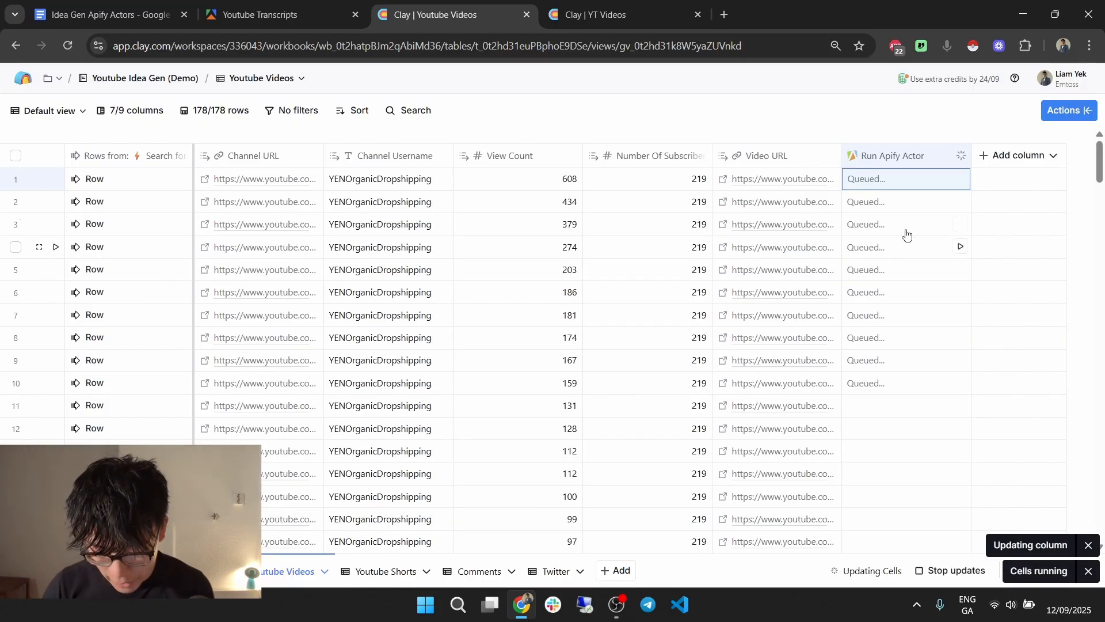
Check row 1's new error, which now points to line 3, column 1.
{"action": "left_click", "coordinate": [907, 187]}
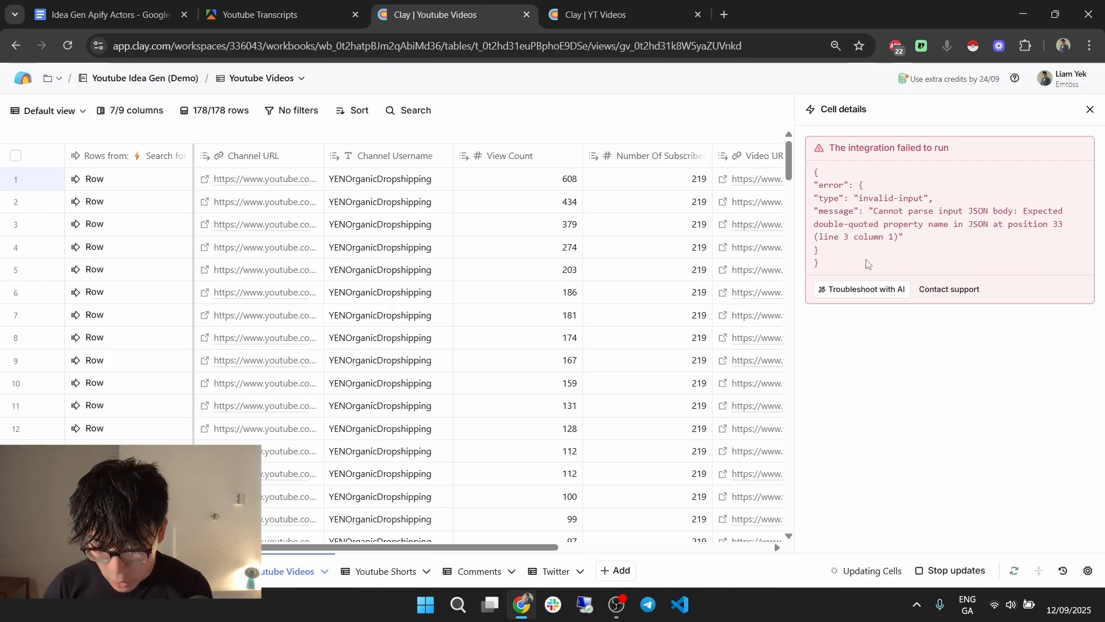
{"action": "left_click_drag", "start_coordinate": [850, 237], "coordinate": [821, 246]}
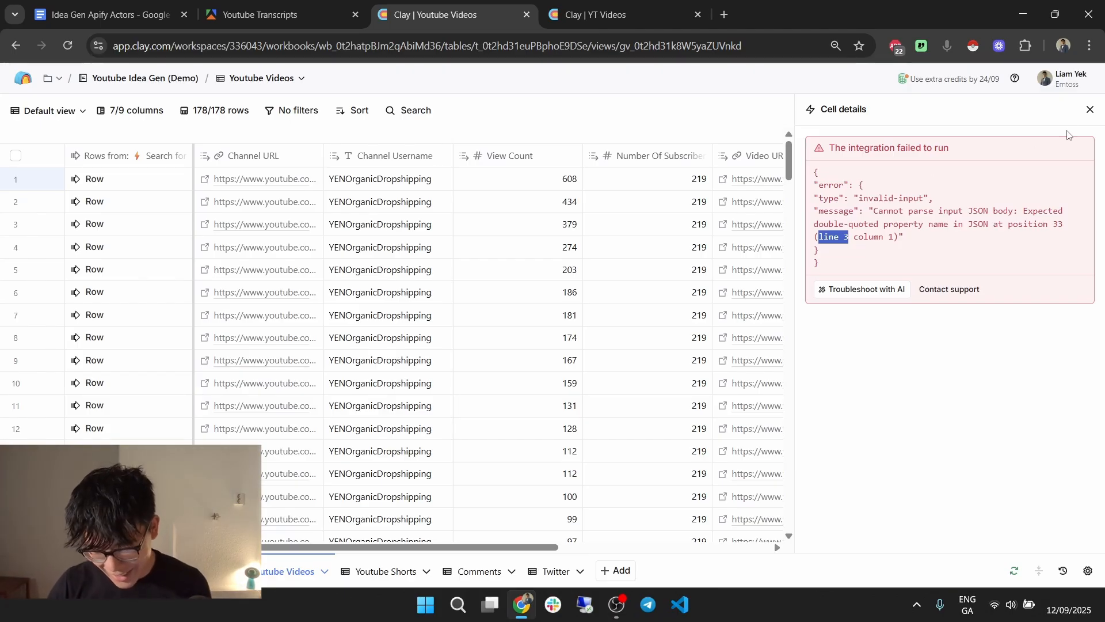
{"action": "left_click", "coordinate": [1089, 110]}
Copy Scrape Transcript 1's input JSON over the Youtube Videos actor's Input Data.
{"action": "left_click", "coordinate": [898, 155]}
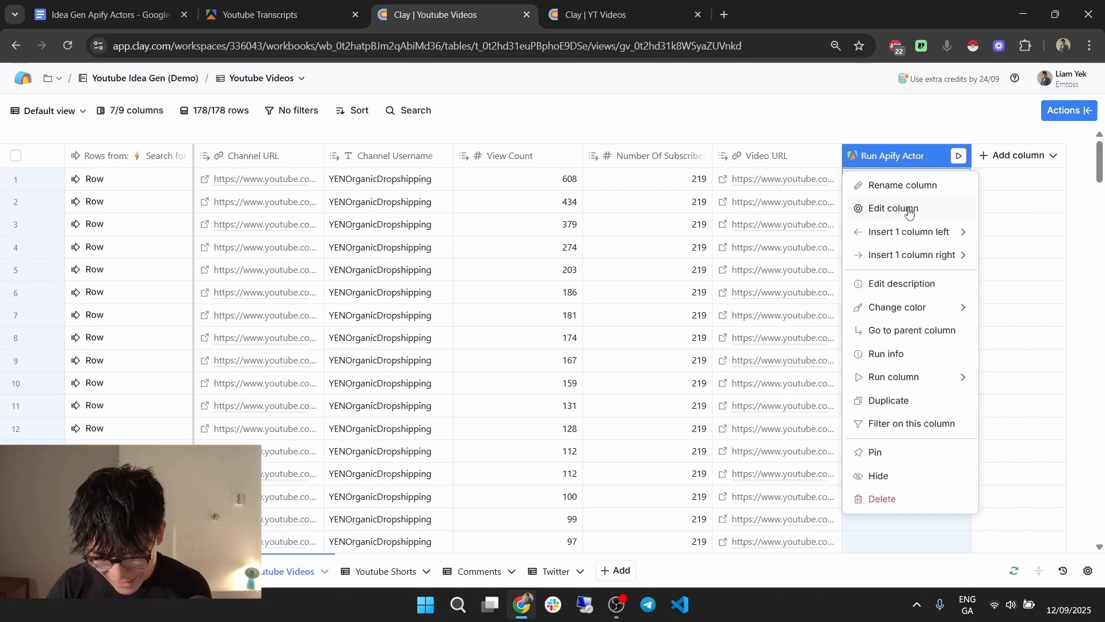
{"action": "left_click", "coordinate": [889, 209]}
{"action": "key", "text": "ctrl+Tab"}
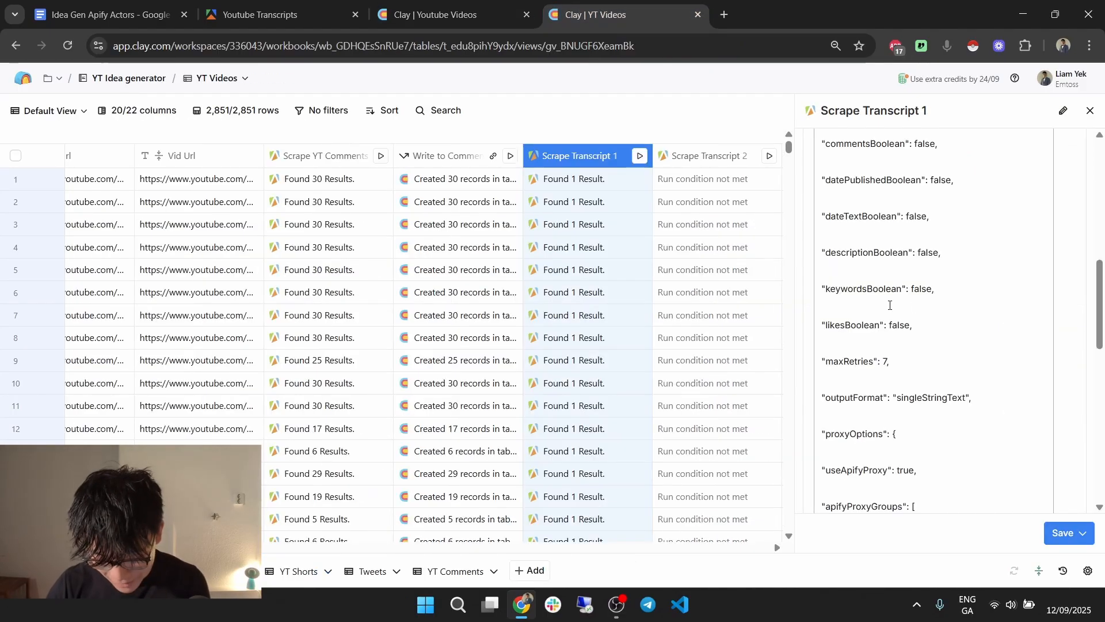
{"action": "left_click", "coordinate": [888, 305]}
{"action": "key", "text": "ctrl+a"}
{"action": "key", "text": "ctrl+c"}
{"action": "left_click", "coordinate": [449, 14]}
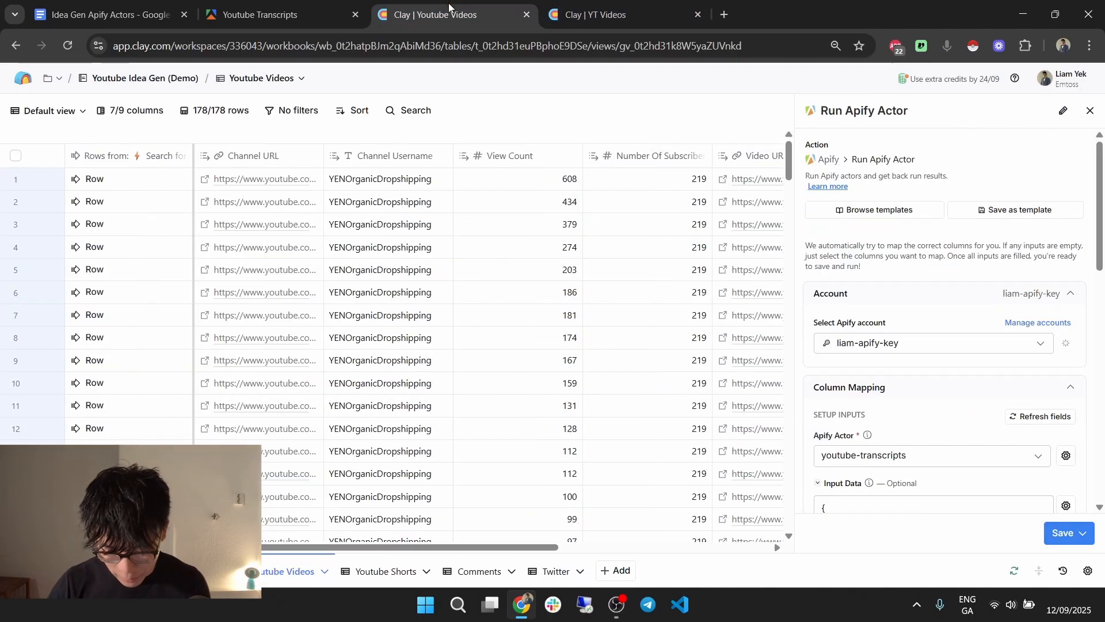
{"action": "scroll", "coordinate": [945, 373], "scroll_direction": "down", "scroll_amount": 5}
{"action": "left_click", "coordinate": [945, 336]}
{"action": "key", "text": "ctrl+a"}
{"action": "key", "text": "ctrl+v"}
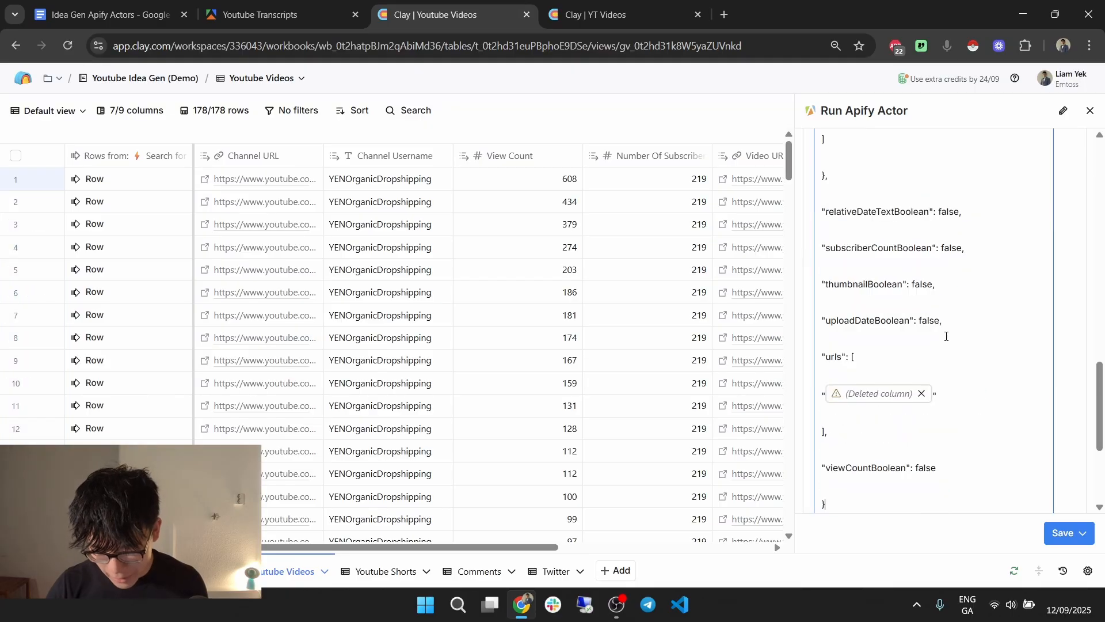
Set urls to the Video URL column, then save and run on 178 rows.
{"action": "left_click", "coordinate": [921, 394]}
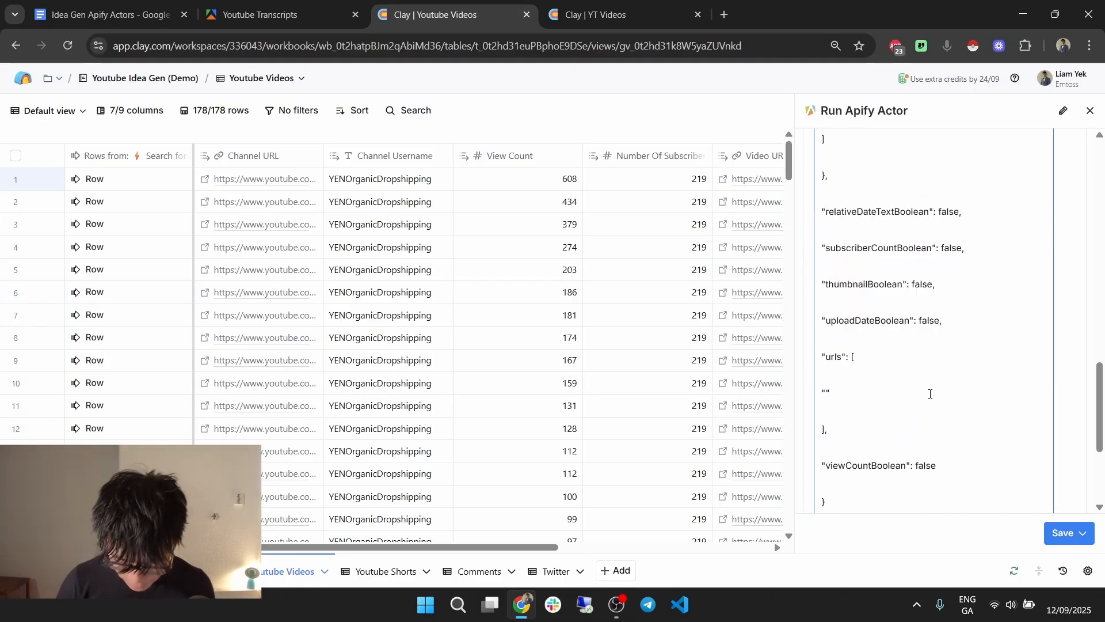
{"action": "type", "text": "/"}
{"action": "type", "text": "video"}
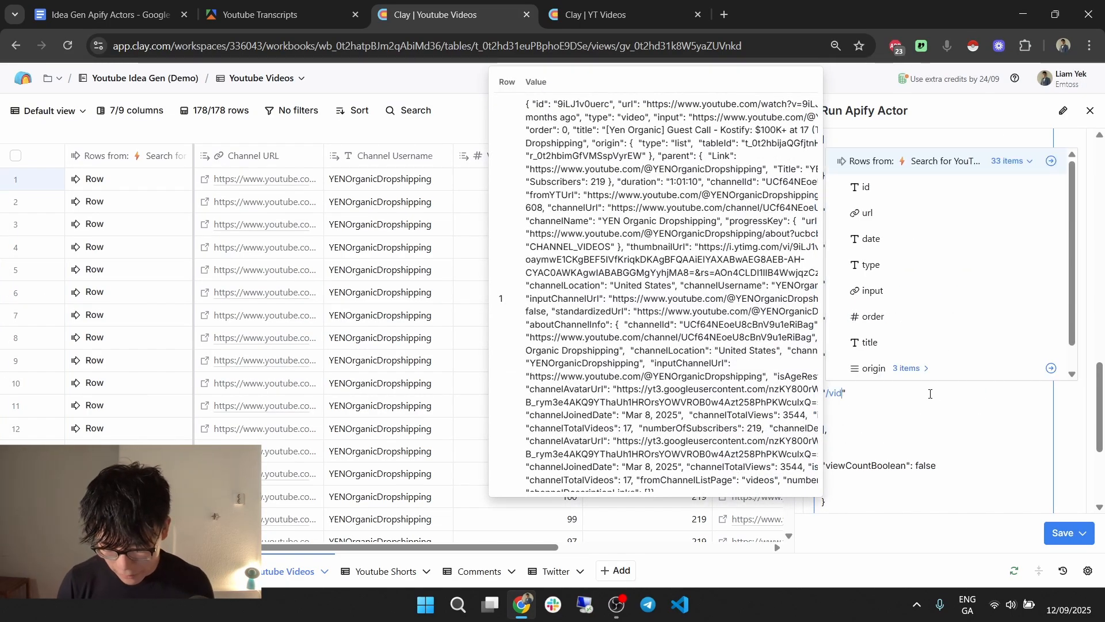
{"action": "scroll", "coordinate": [950, 289], "scroll_direction": "down", "scroll_amount": 2}
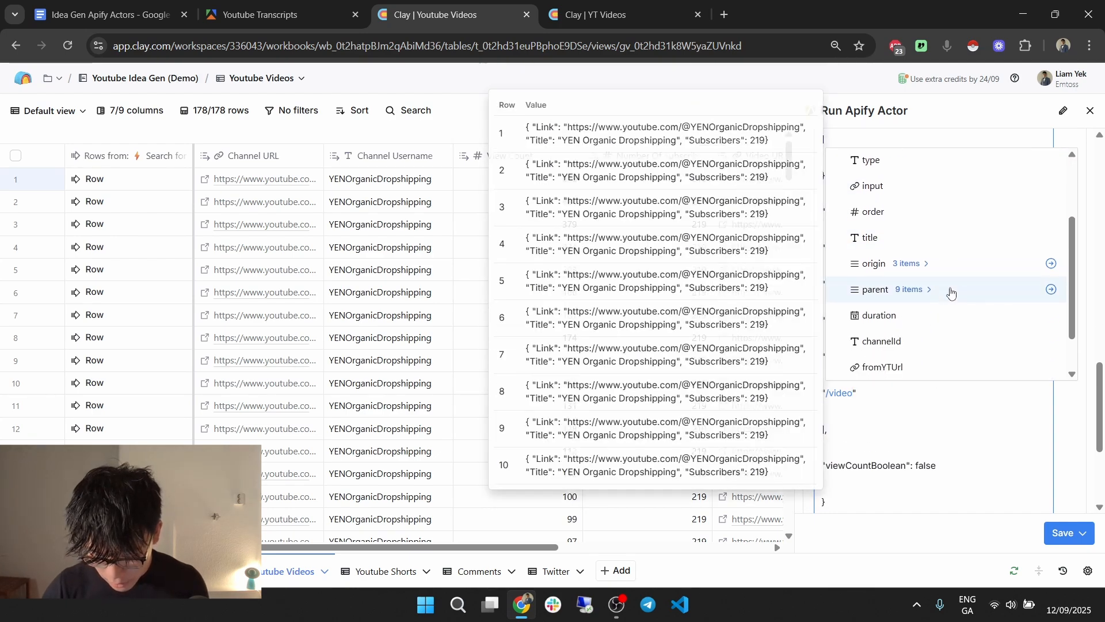
{"action": "type", "text": "url"}
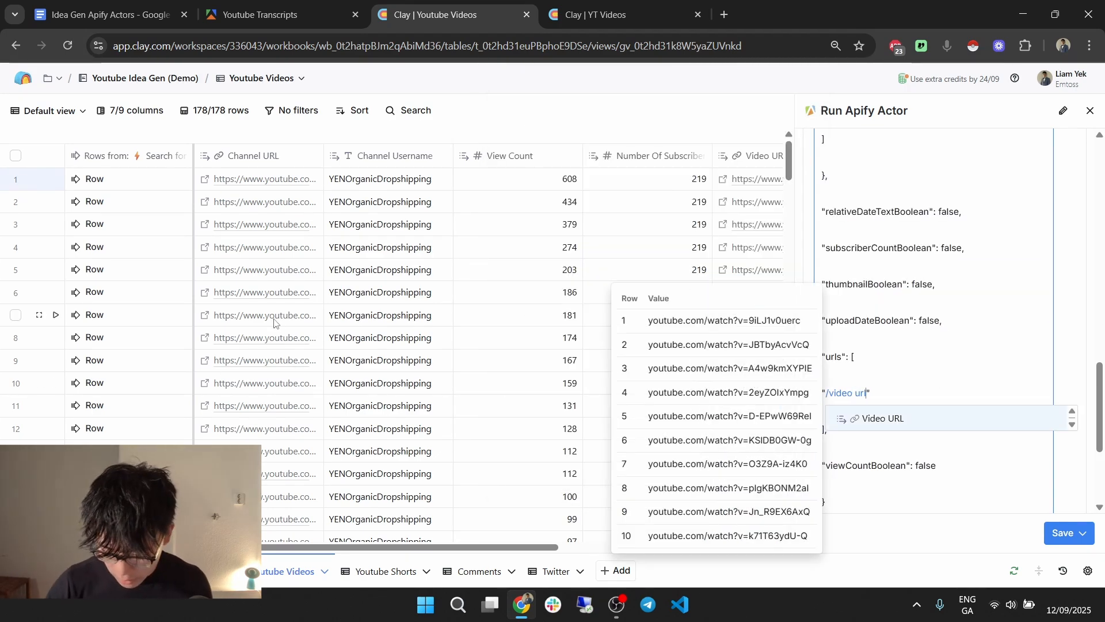
{"action": "left_click", "coordinate": [870, 420]}
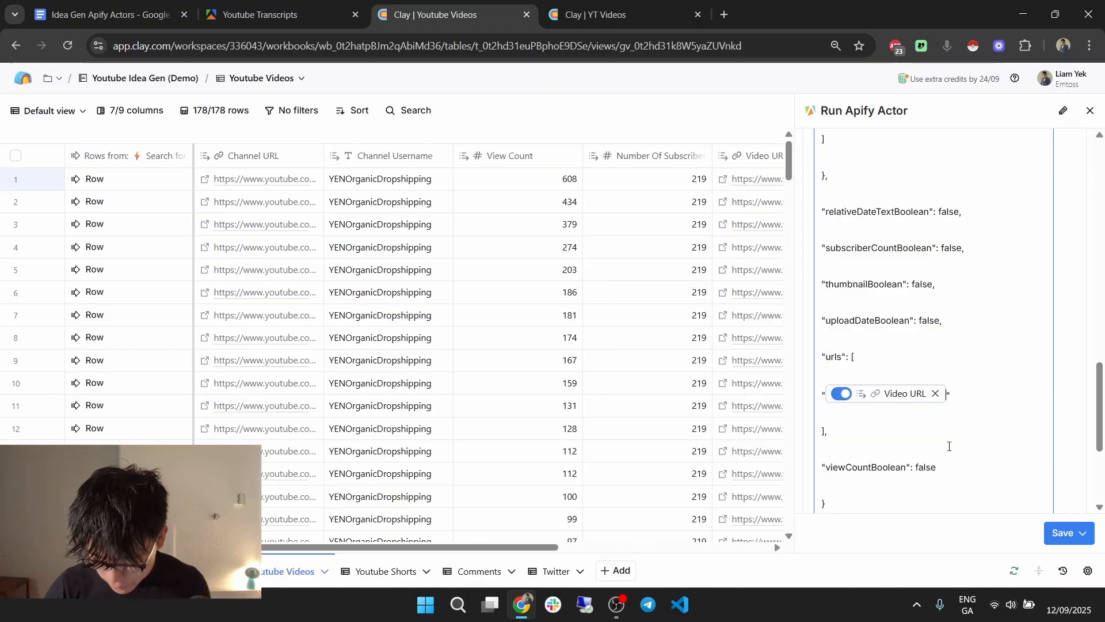
{"action": "left_click", "coordinate": [1071, 533]}
{"action": "left_click", "coordinate": [984, 473]}
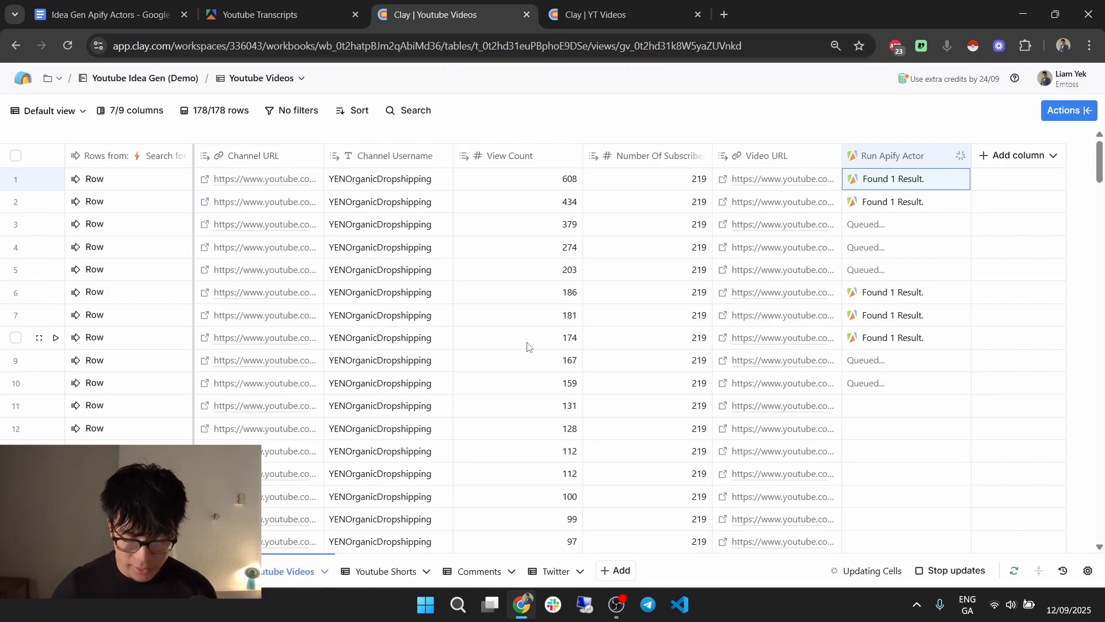
Wait for the transcript actor to process rows, scrolling the table to monitor progress.
{"action": "left_click", "coordinate": [569, 226]}
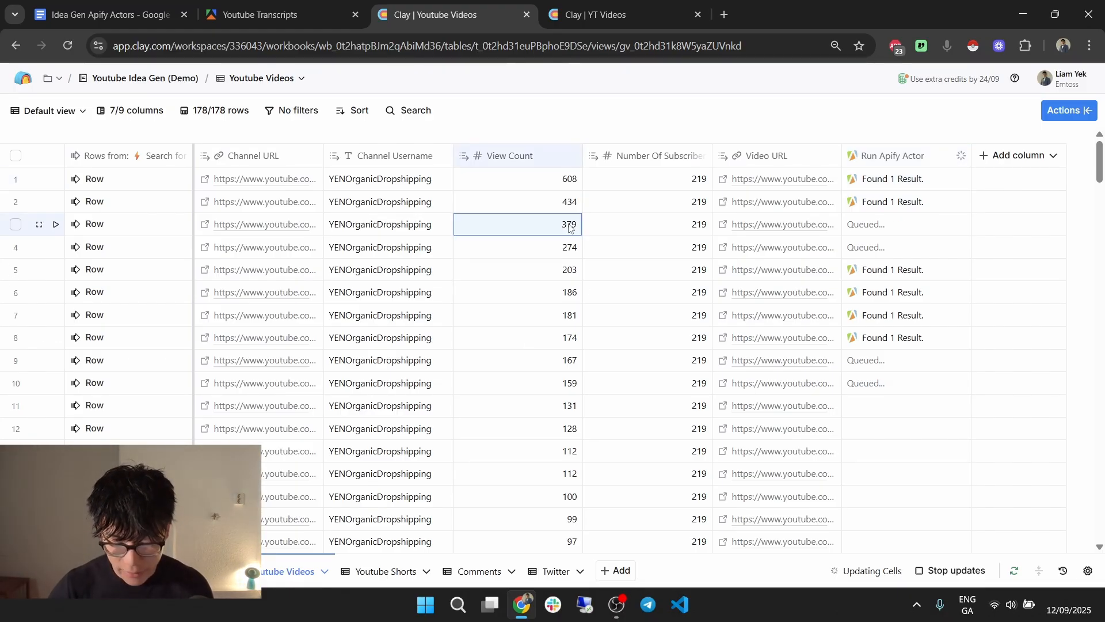
{"action": "key", "text": "Down"}
{"action": "key", "text": "Down"}
{"action": "key", "text": "Down"}
{"action": "key", "text": "Down"}
{"action": "key", "text": "Down"}
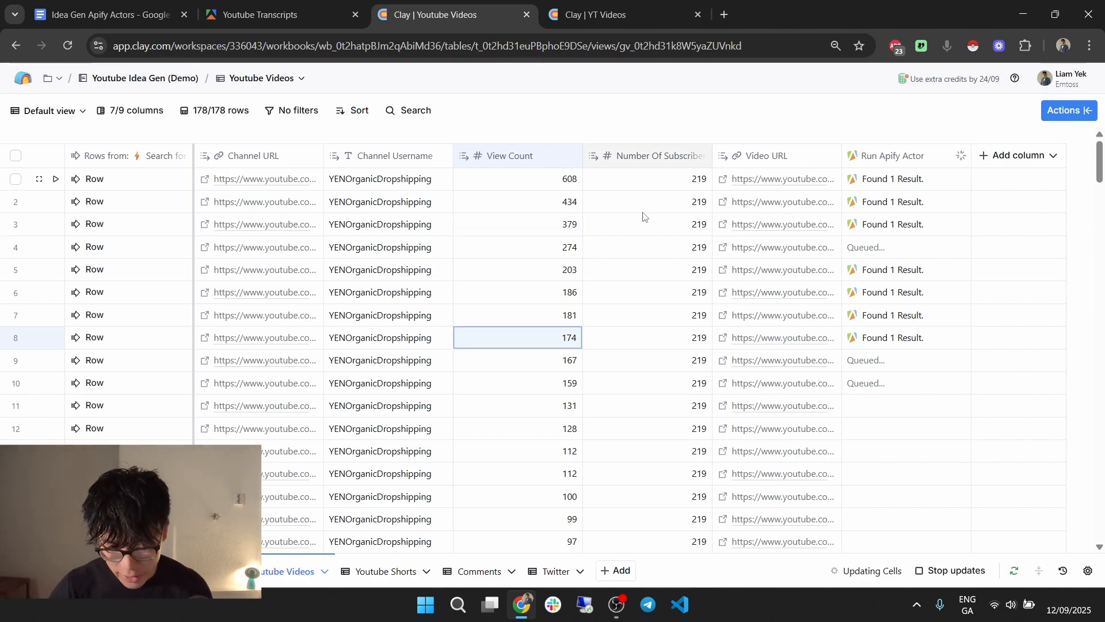
{"action": "left_click", "coordinate": [662, 262]}
{"action": "scroll", "coordinate": [668, 265], "scroll_direction": "down", "scroll_amount": 8}
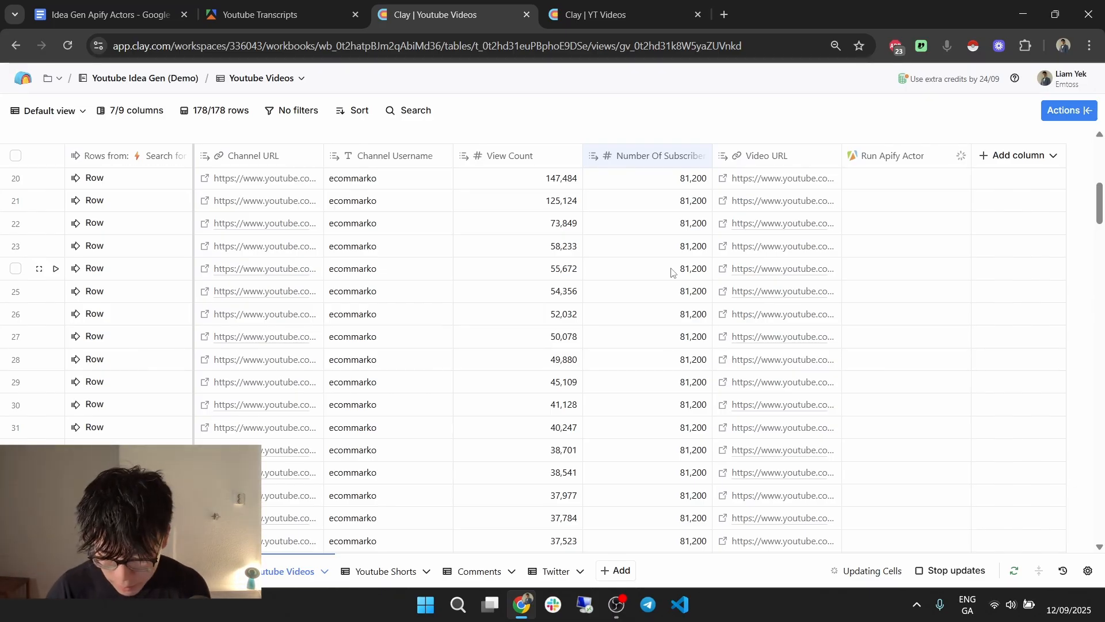
Expand row 7's result 0 to confirm its Captions hold the full transcript.
{"action": "scroll", "coordinate": [672, 272], "scroll_direction": "up", "scroll_amount": 8}
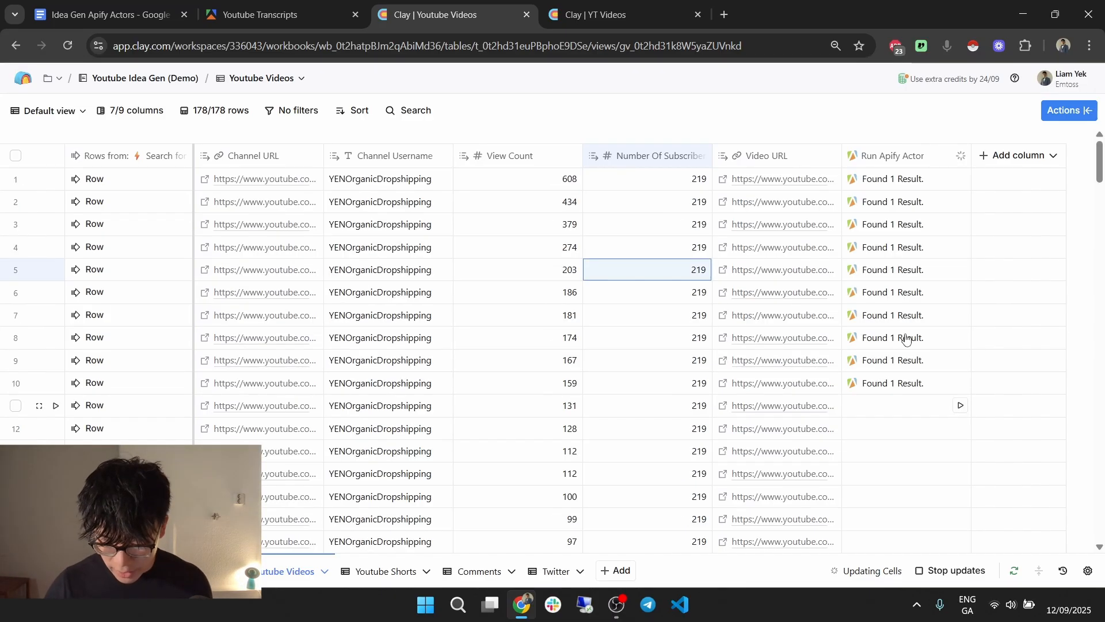
{"action": "left_click", "coordinate": [904, 318]}
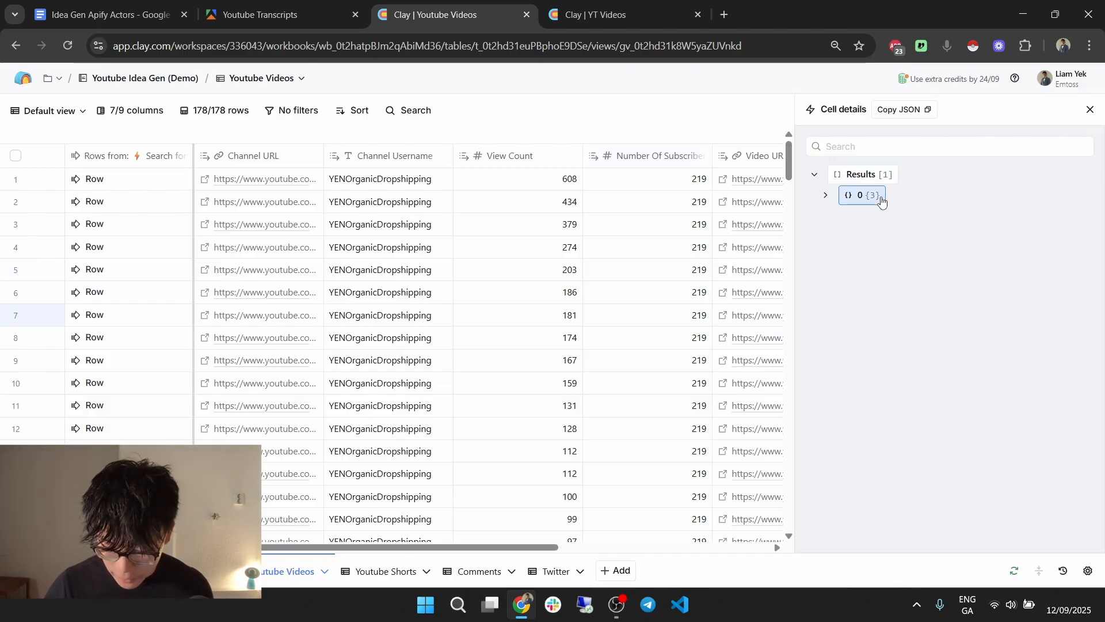
{"action": "left_click", "coordinate": [883, 200]}
{"action": "scroll", "coordinate": [974, 321], "scroll_direction": "down", "scroll_amount": 6}
{"action": "scroll", "coordinate": [956, 248], "scroll_direction": "down", "scroll_amount": 5}
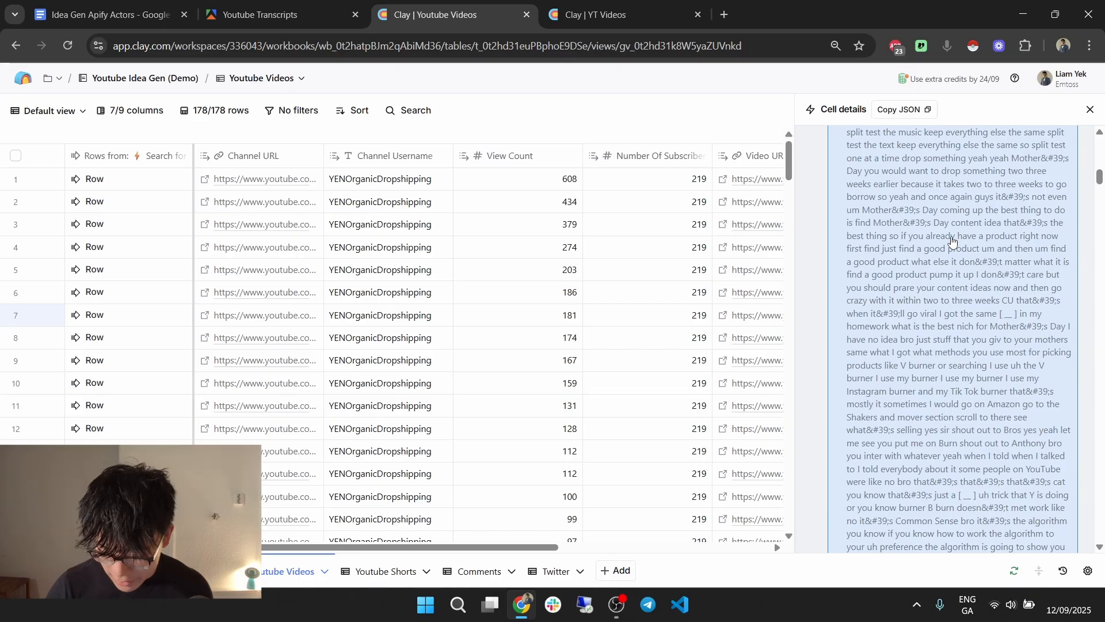
{"action": "scroll", "coordinate": [952, 241], "scroll_direction": "down", "scroll_amount": 15}
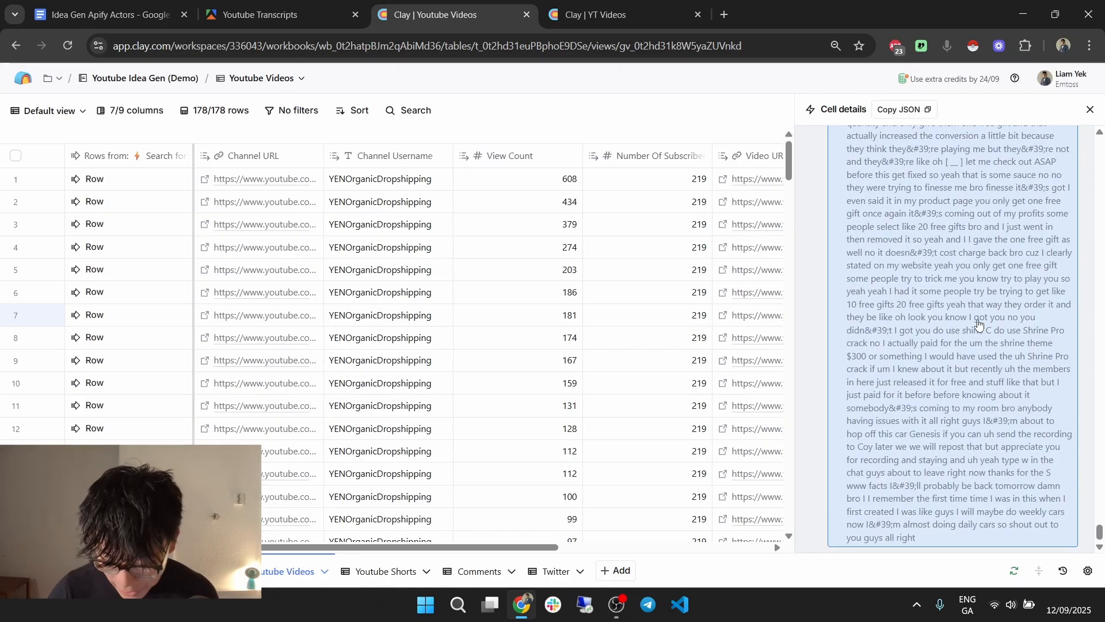
{"action": "scroll", "coordinate": [979, 323], "scroll_direction": "up", "scroll_amount": 20}
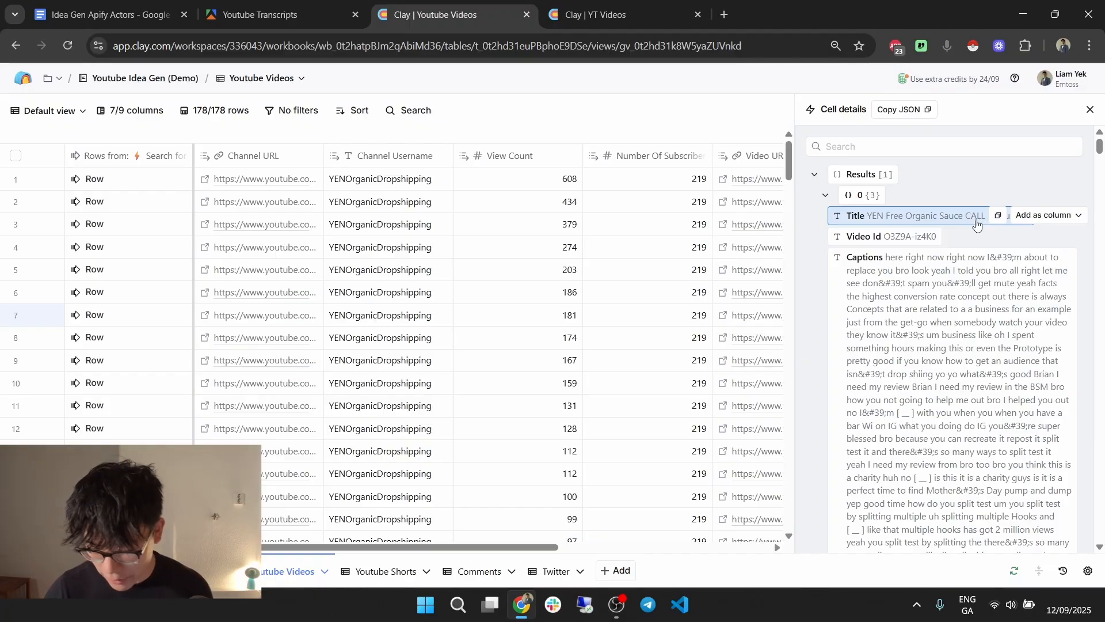
{"action": "key", "text": "Escape"}
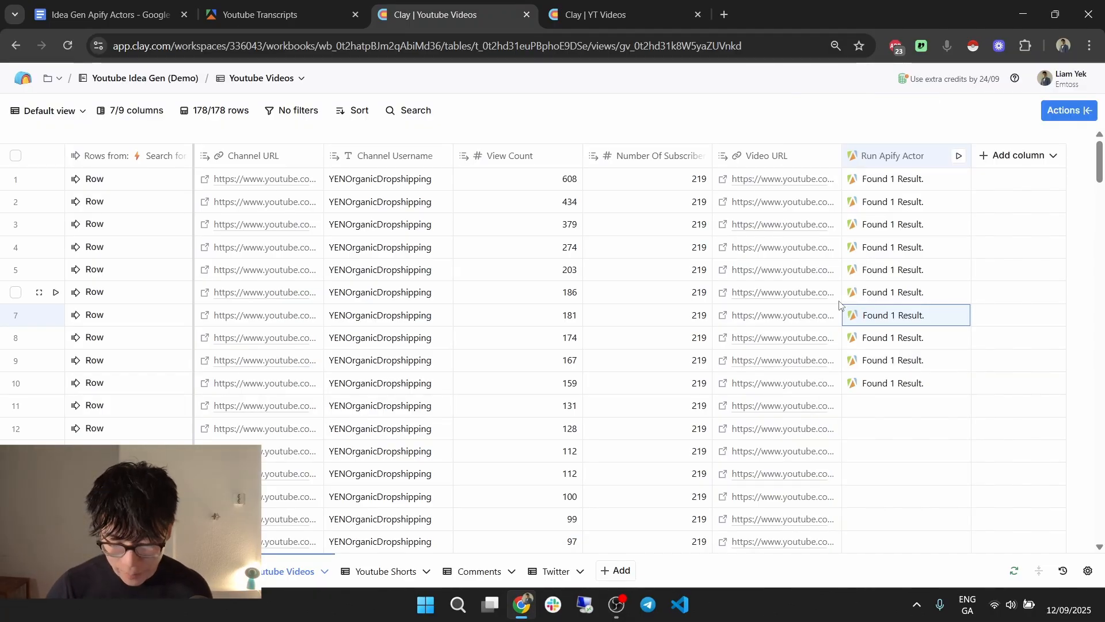
{"action": "left_click", "coordinate": [596, 14]}
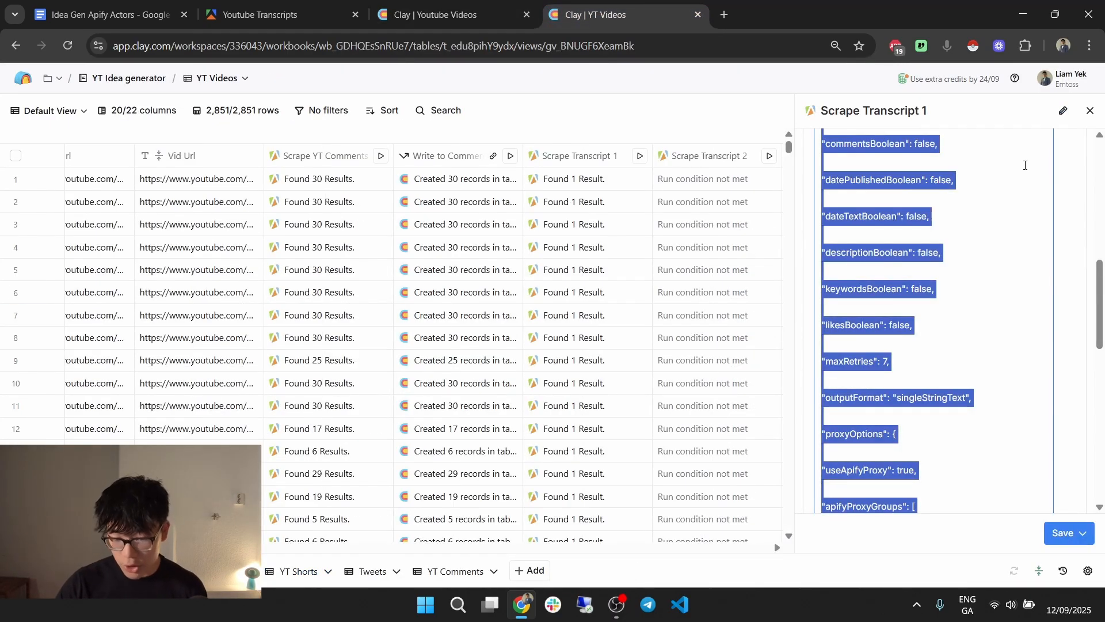
Review Scrape Transcript 2's Only run if condition requiring Scrape Transcript 1 to find nothing.
{"action": "key", "text": "Escape"}
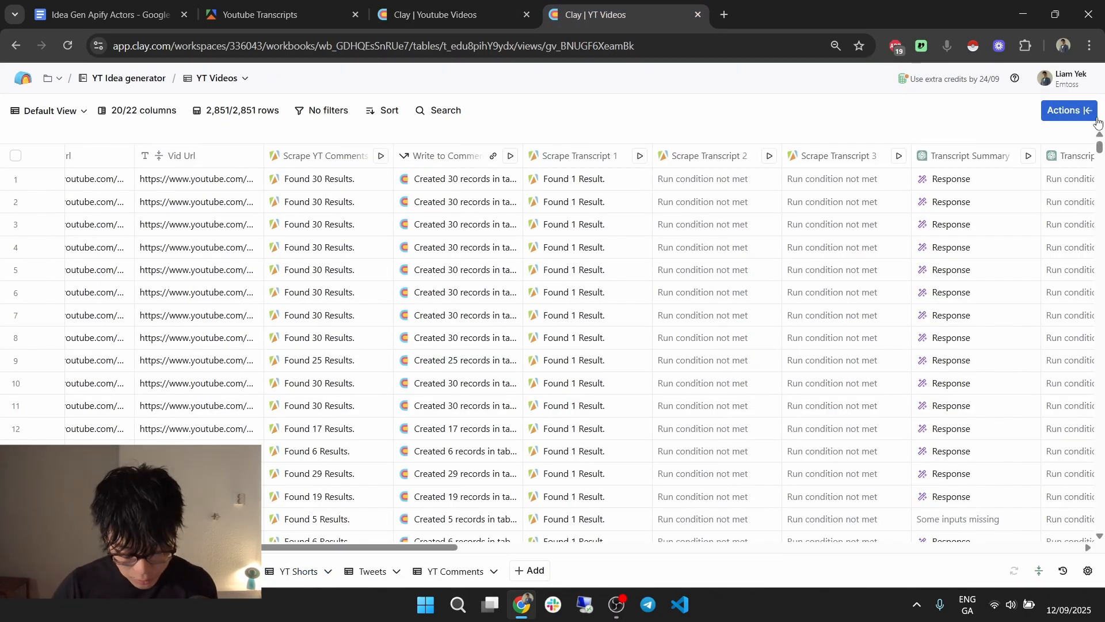
{"action": "left_click_drag", "start_coordinate": [432, 550], "coordinate": [504, 549]}
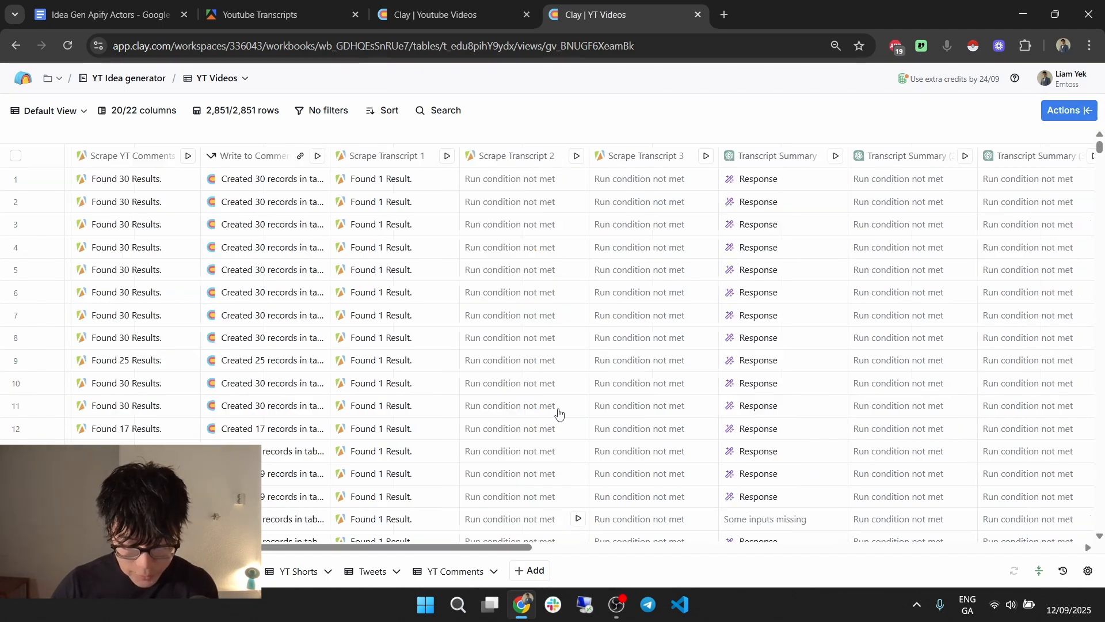
{"action": "left_click", "coordinate": [521, 164]}
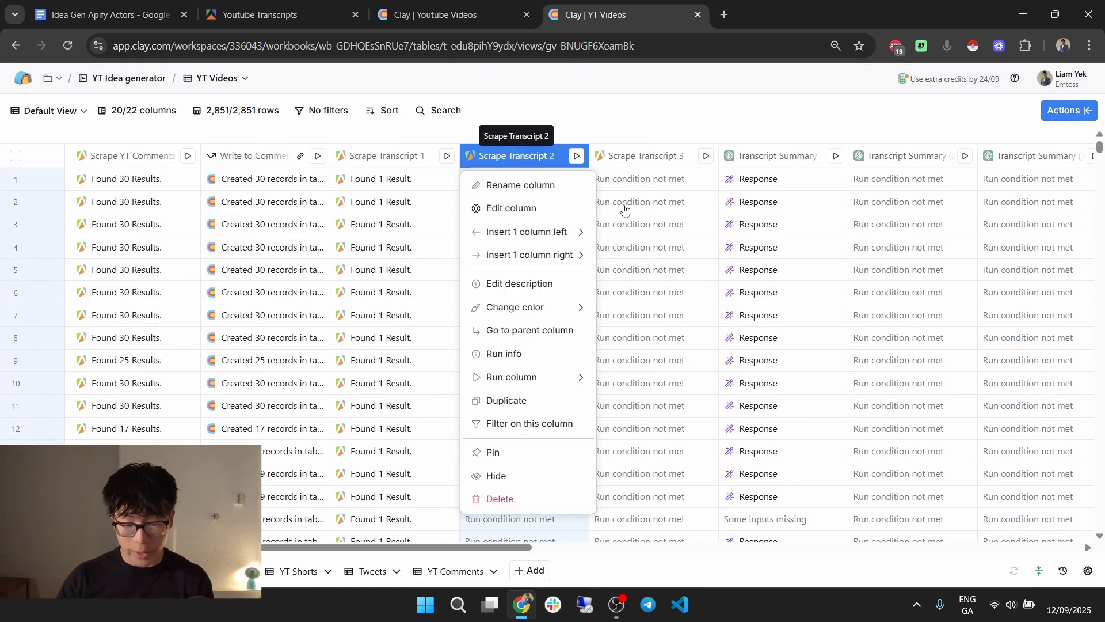
{"action": "left_click", "coordinate": [546, 207]}
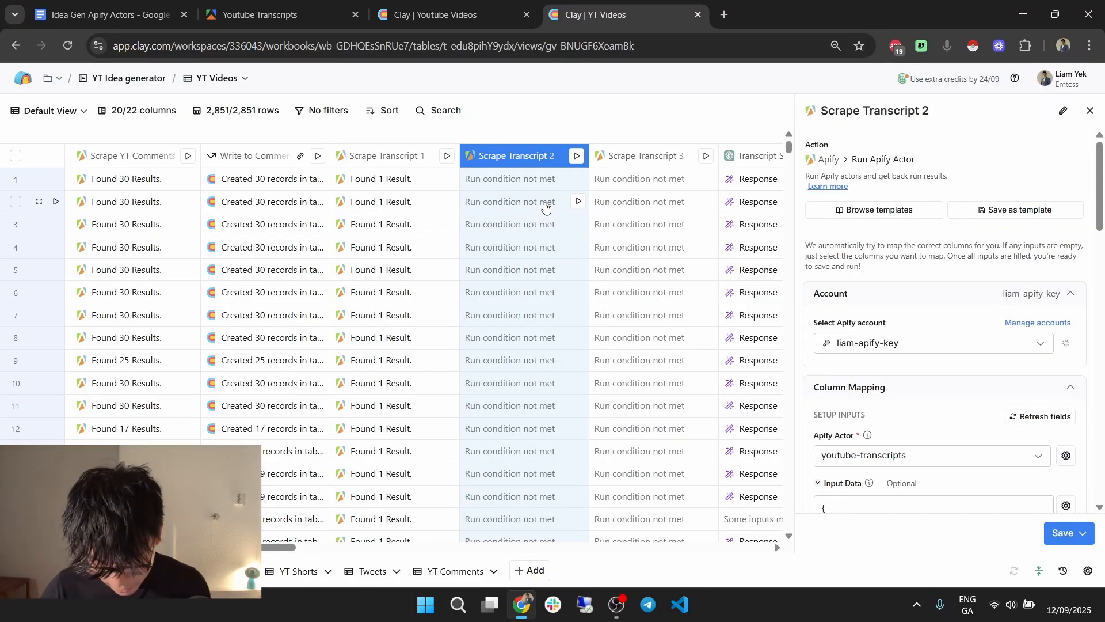
{"action": "scroll", "coordinate": [938, 381], "scroll_direction": "down", "scroll_amount": 10}
{"action": "scroll", "coordinate": [956, 288], "scroll_direction": "down", "scroll_amount": 4}
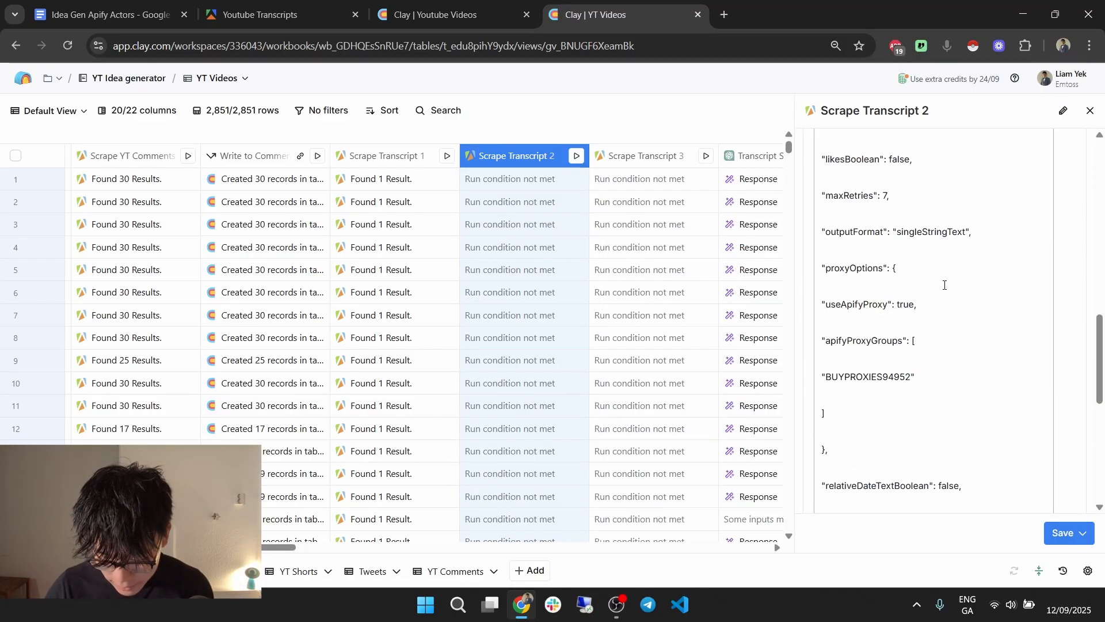
{"action": "scroll", "coordinate": [1014, 232], "scroll_direction": "down", "scroll_amount": 5}
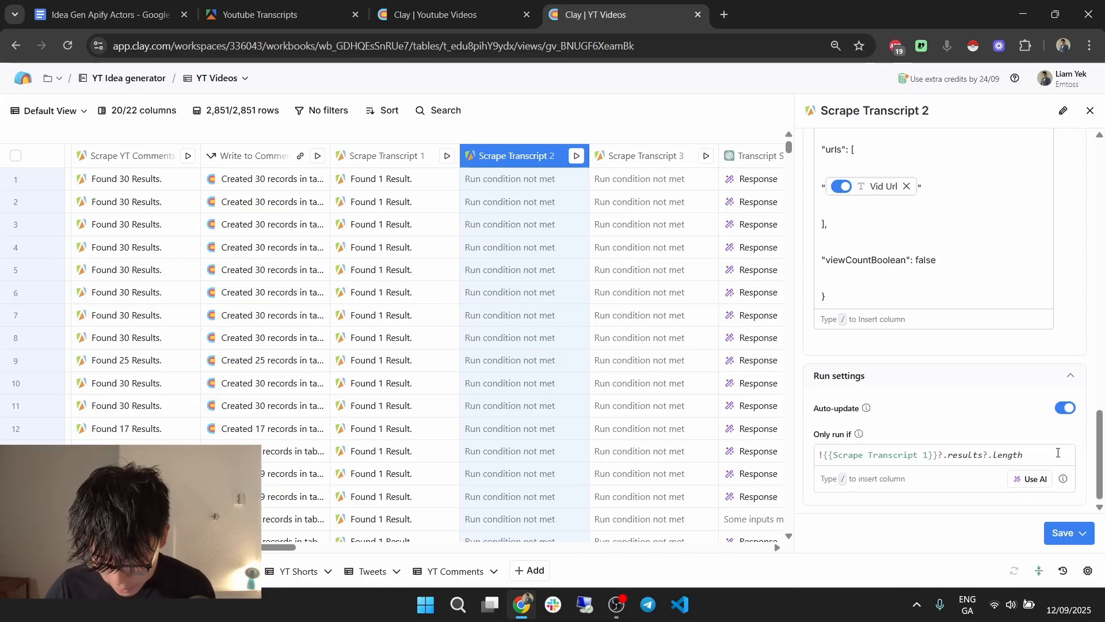
{"action": "left_click_drag", "start_coordinate": [1058, 453], "coordinate": [807, 468]}
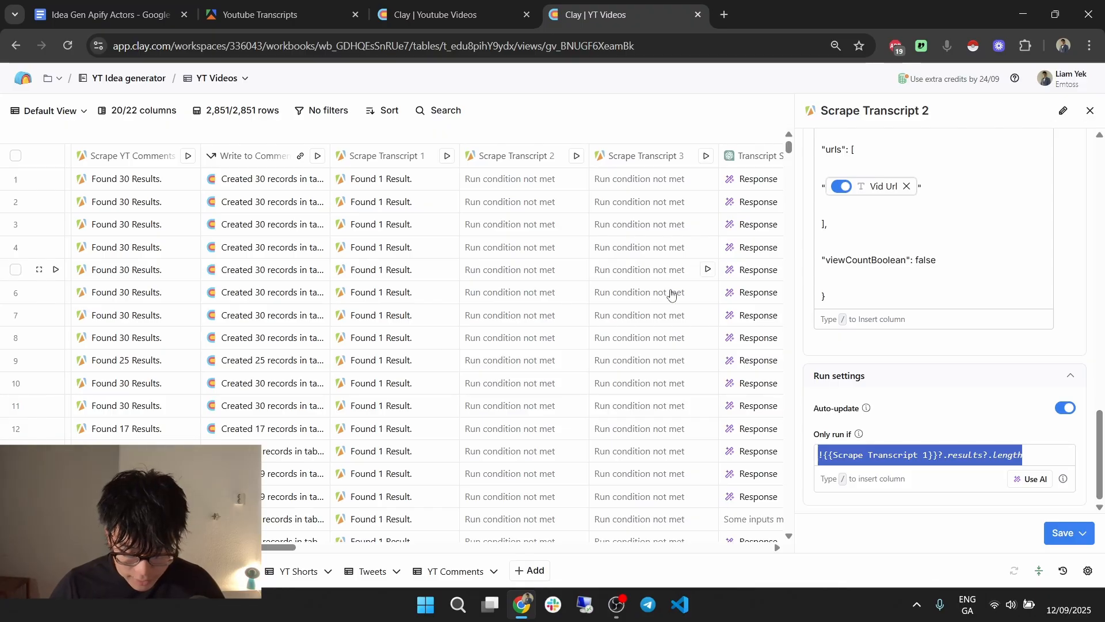
{"action": "scroll", "coordinate": [578, 316], "scroll_direction": "down", "scroll_amount": 2}
{"action": "scroll", "coordinate": [578, 316], "scroll_direction": "down", "scroll_amount": 5}
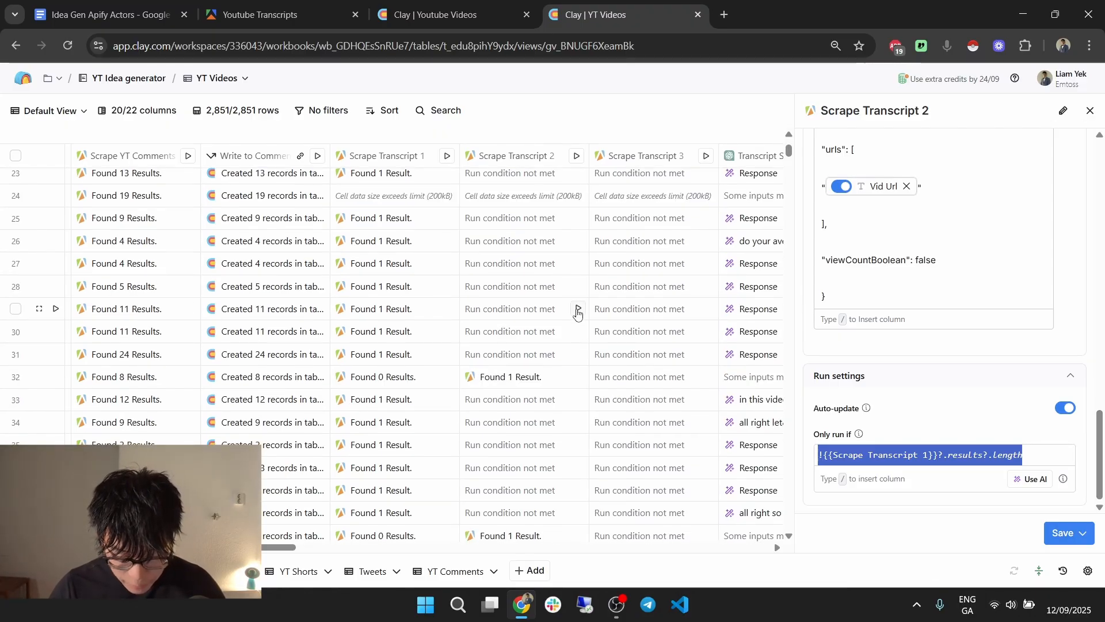
{"action": "scroll", "coordinate": [425, 333], "scroll_direction": "down", "scroll_amount": 5}
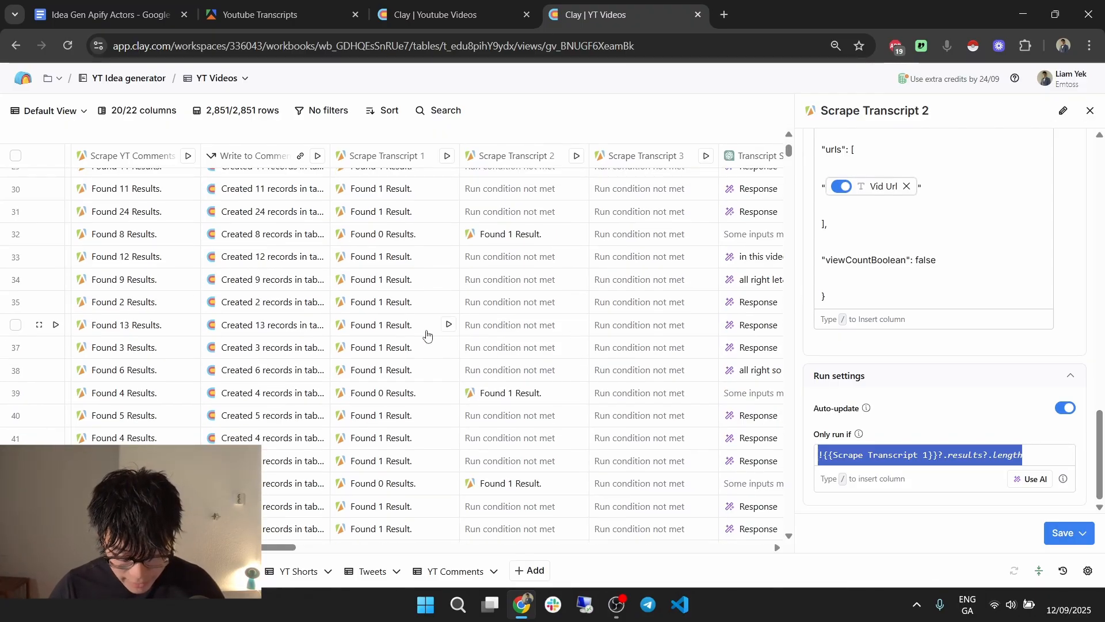
Compare row 32's empty Scrape Transcript 1 results with Scrape Transcript 2's captioned item 0.
{"action": "left_click", "coordinate": [396, 236]}
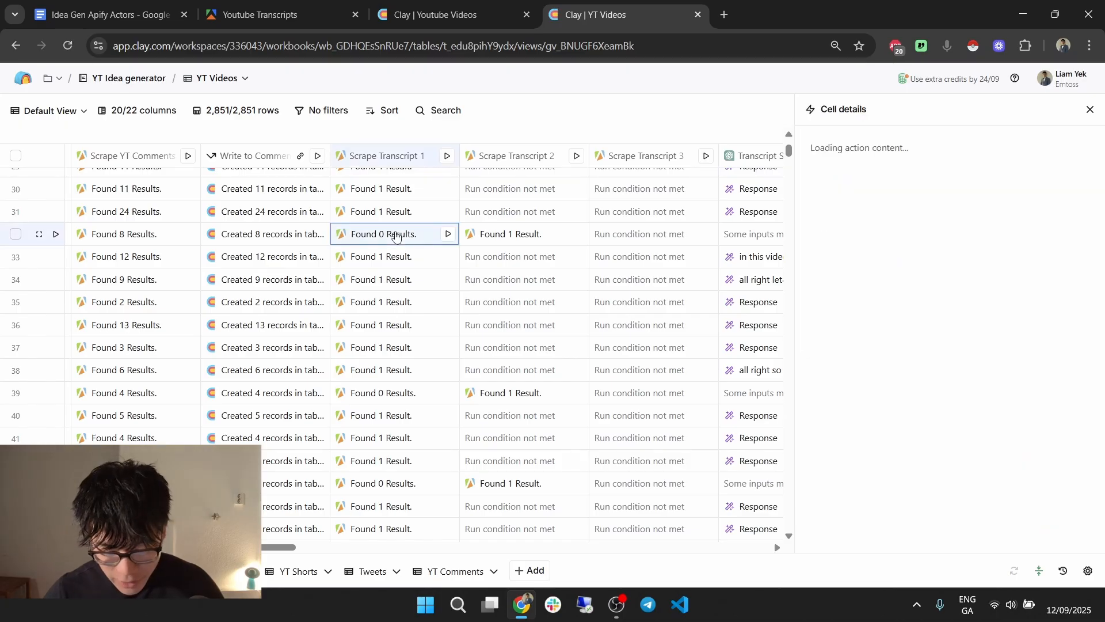
{"action": "left_click", "coordinate": [888, 175]}
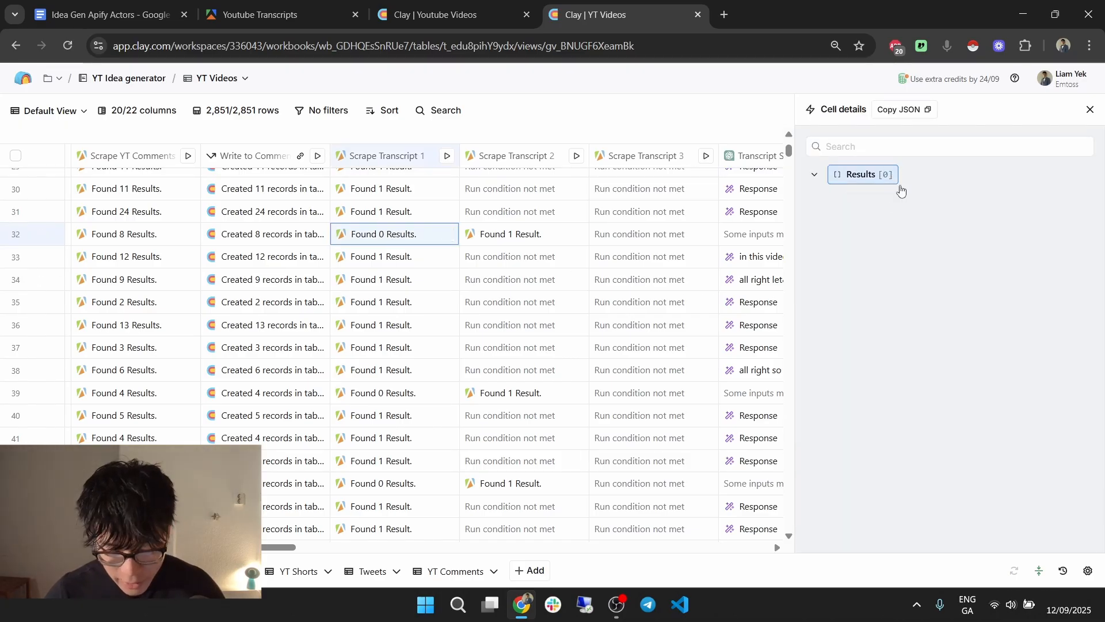
{"action": "left_click", "coordinate": [1089, 110]}
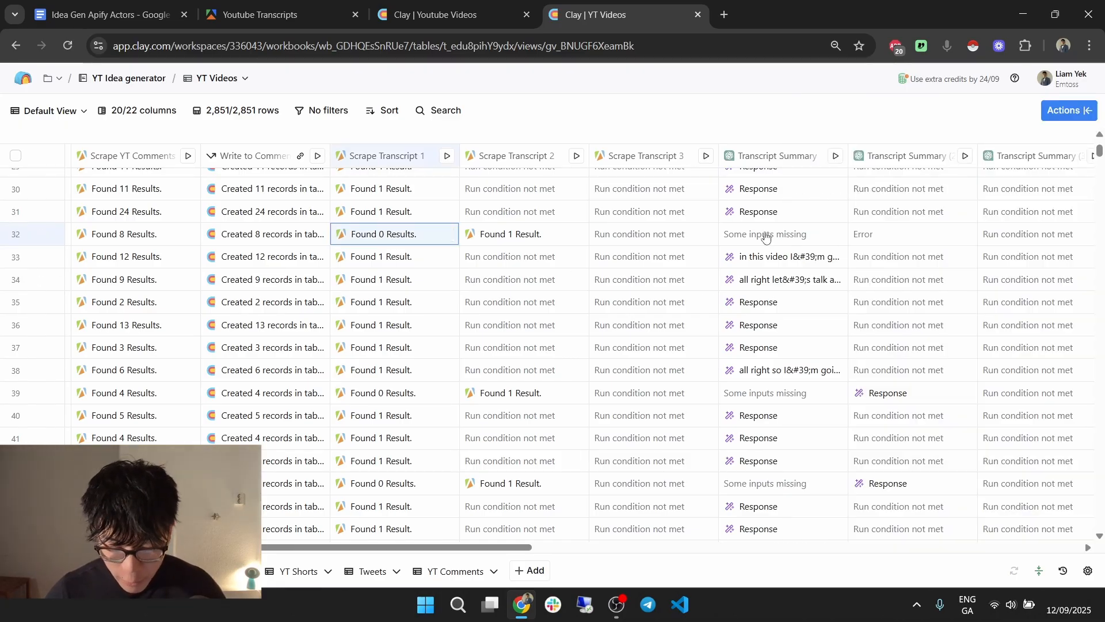
{"action": "left_click", "coordinate": [525, 234]}
{"action": "left_click", "coordinate": [880, 174]}
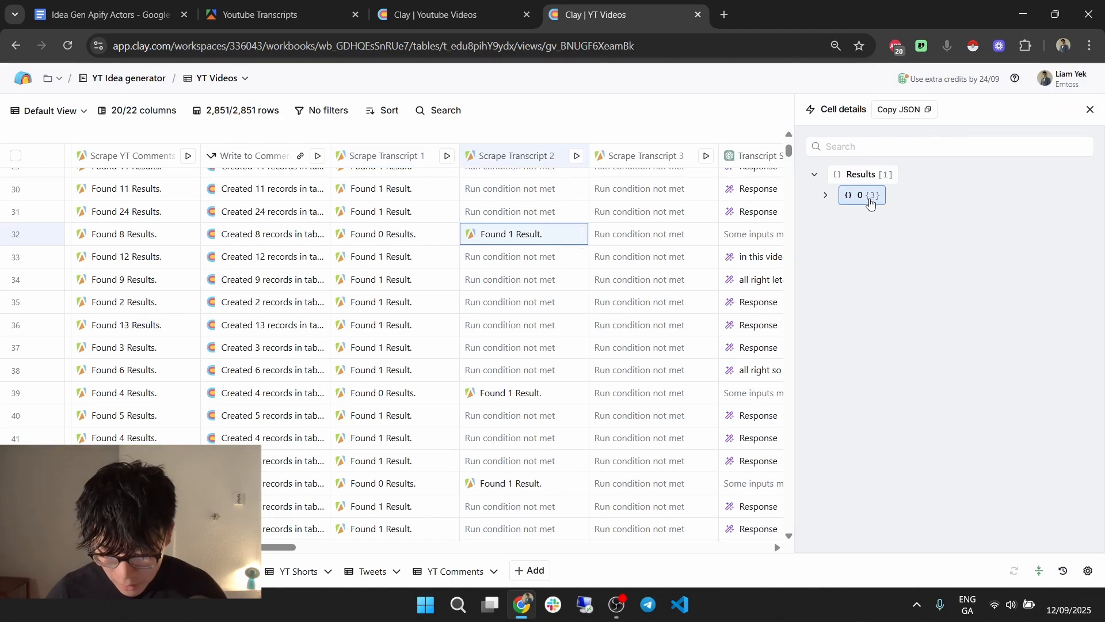
{"action": "left_click", "coordinate": [866, 195]}
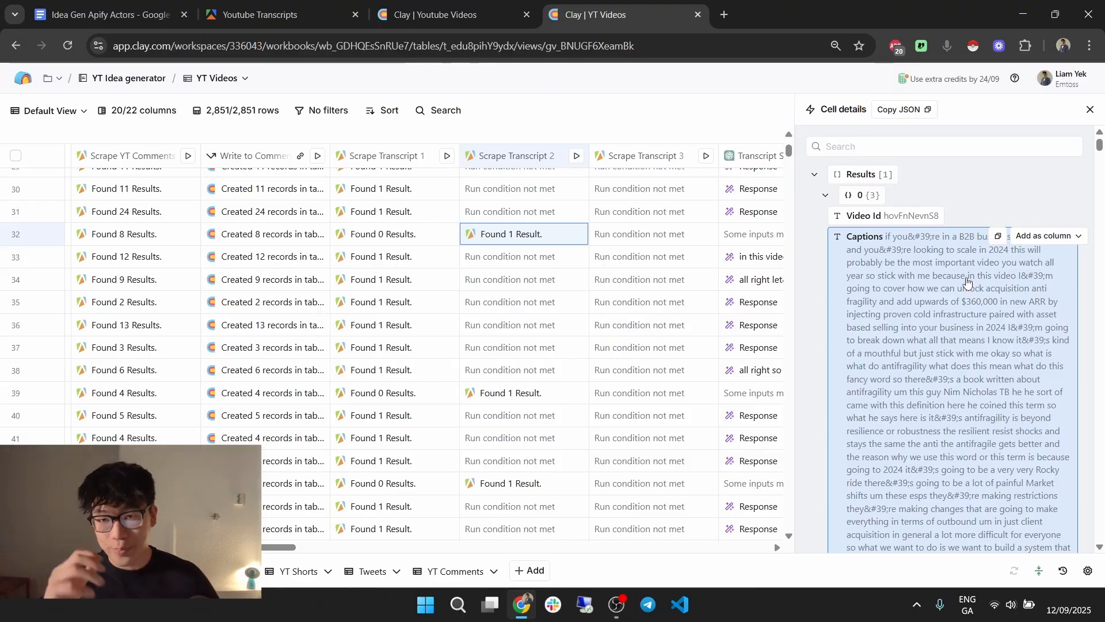
Rename the Youtube Videos Run Apify Actor column to Scrape 1.
{"action": "left_click", "coordinate": [1090, 110]}
{"action": "left_click", "coordinate": [430, 3]}
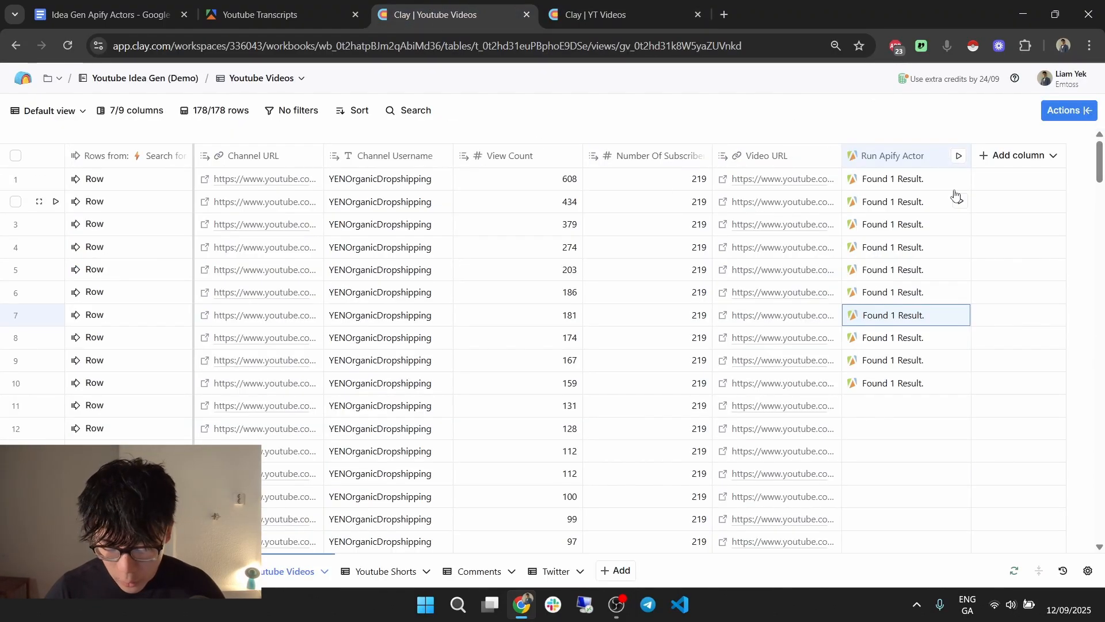
{"action": "left_click", "coordinate": [899, 160]}
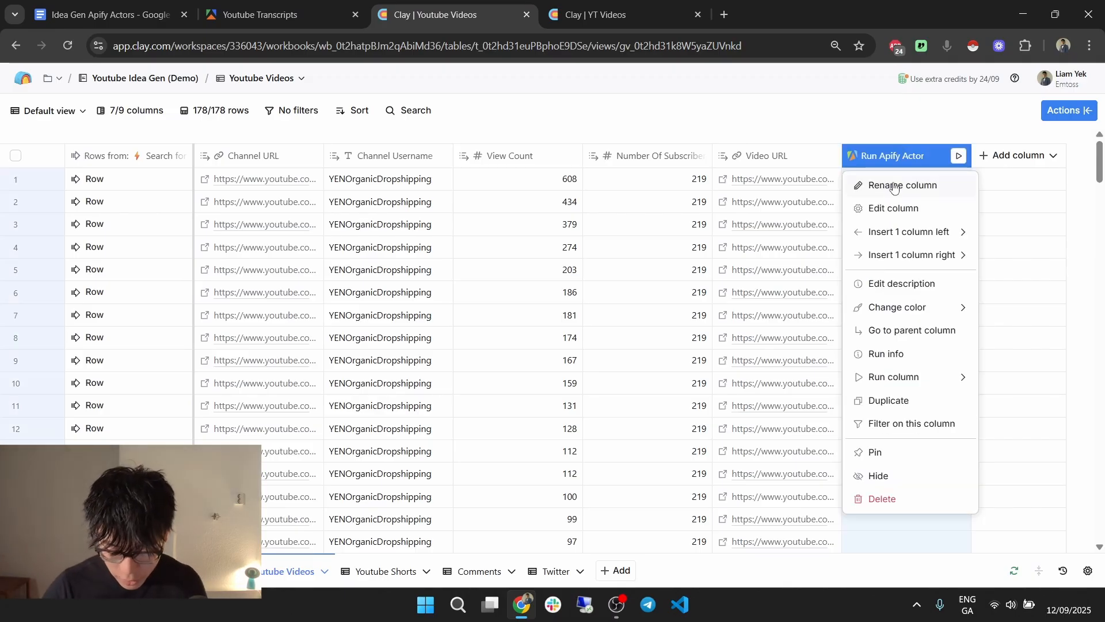
{"action": "left_click", "coordinate": [893, 186]}
{"action": "type", "text": "Scrape 1"}
{"action": "left_click", "coordinate": [874, 112]}
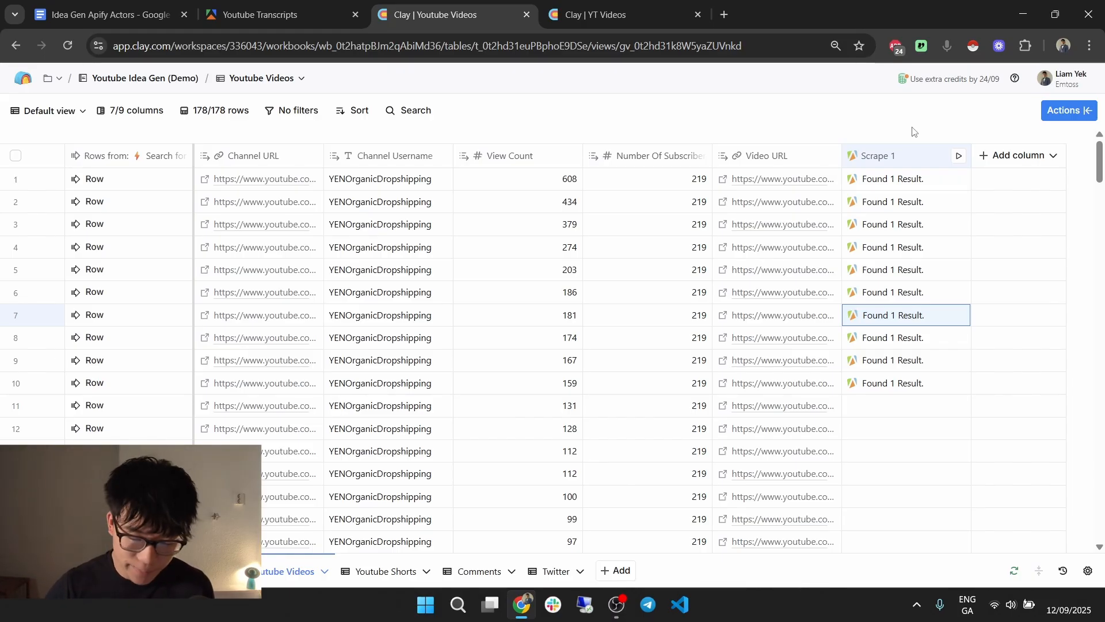
Duplicate the Scrape 1 column, creating Scrape 1 (2).
{"action": "left_click", "coordinate": [901, 153]}
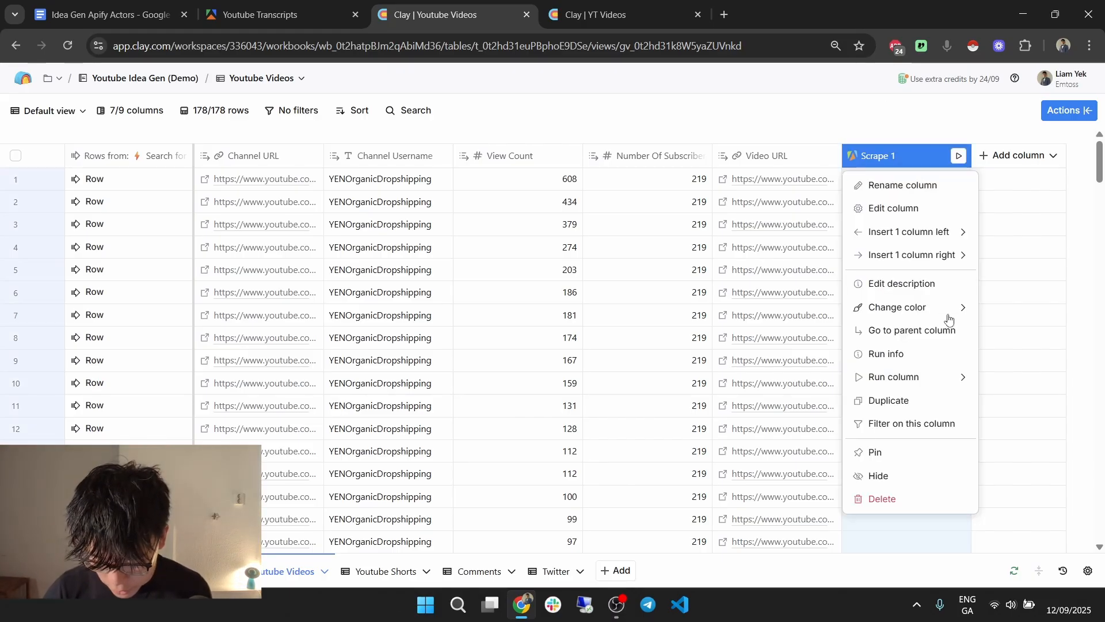
{"action": "left_click", "coordinate": [923, 392]}
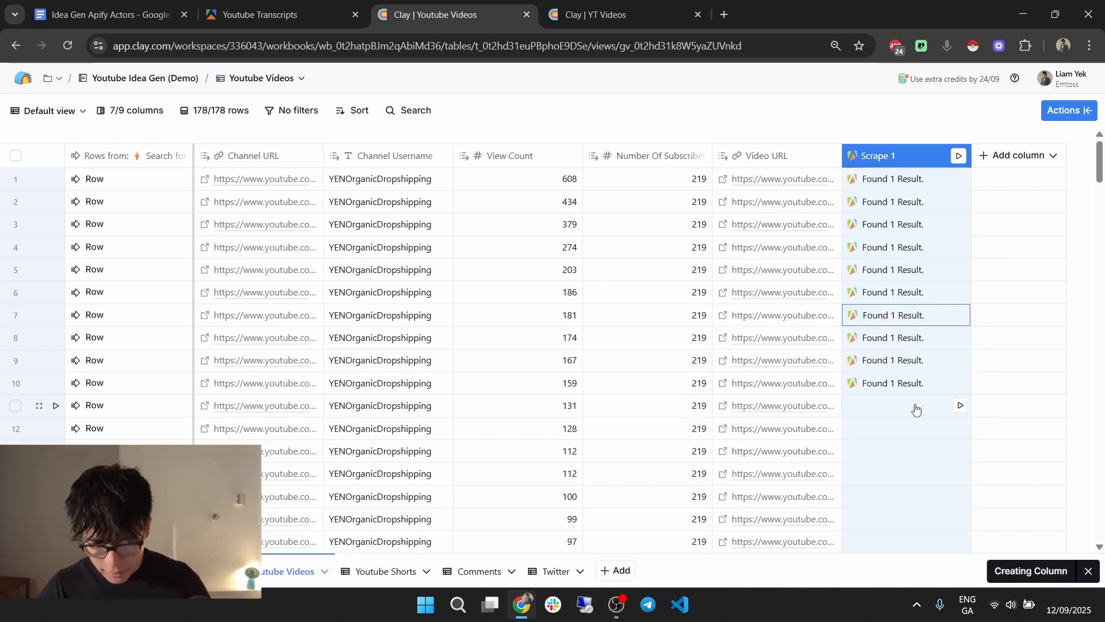
{"action": "left_click", "coordinate": [1015, 162]}
Rename the duplicated column to Scrape 2.
{"action": "left_click", "coordinate": [1017, 183]}
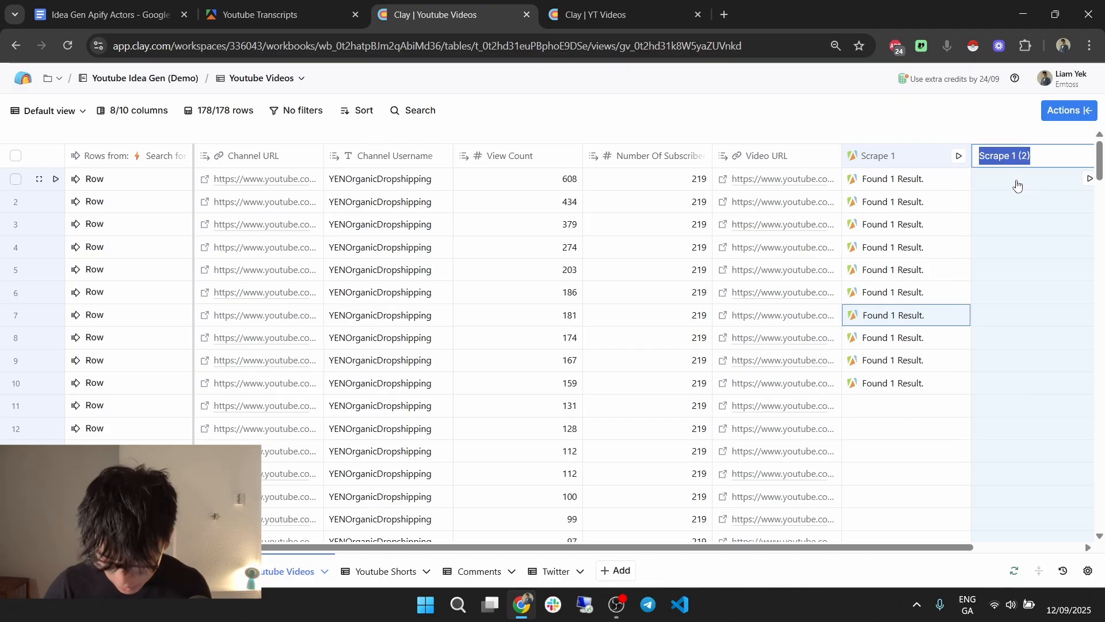
{"action": "key", "text": "Right"}
{"action": "key", "text": "BackSpace"}
{"action": "key", "text": "BackSpace"}
{"action": "key", "text": "BackSpace"}
{"action": "key", "text": "BackSpace"}
{"action": "key", "text": "BackSpace"}
{"action": "type", "text": "2"}
{"action": "key", "text": "Return"}
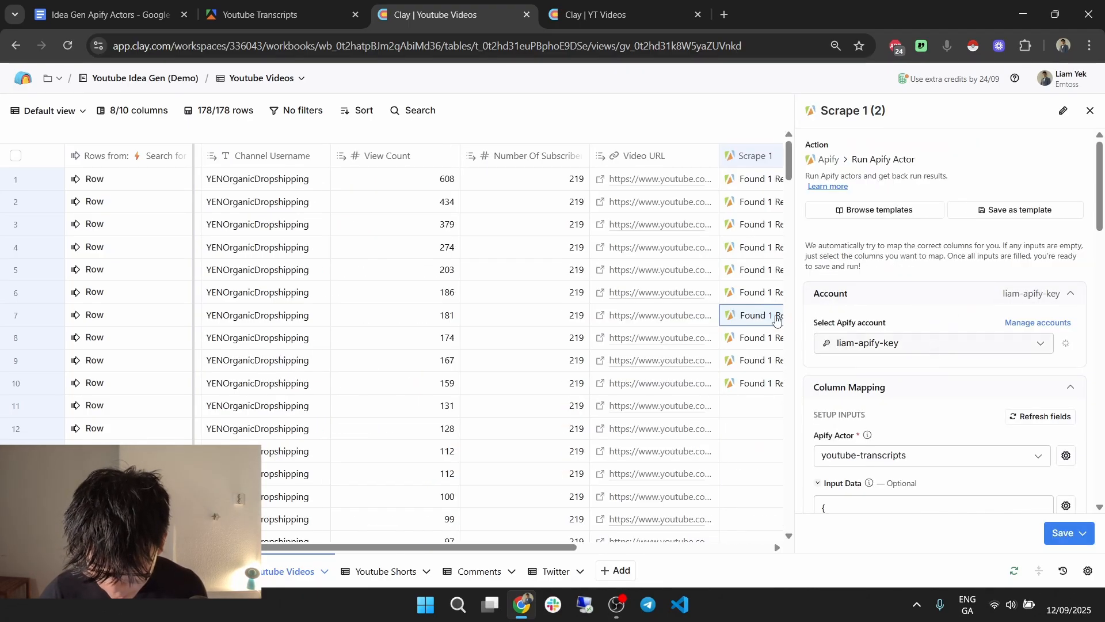
{"action": "scroll", "coordinate": [976, 335], "scroll_direction": "down", "scroll_amount": 1}
{"action": "scroll", "coordinate": [976, 335], "scroll_direction": "down", "scroll_amount": 5}
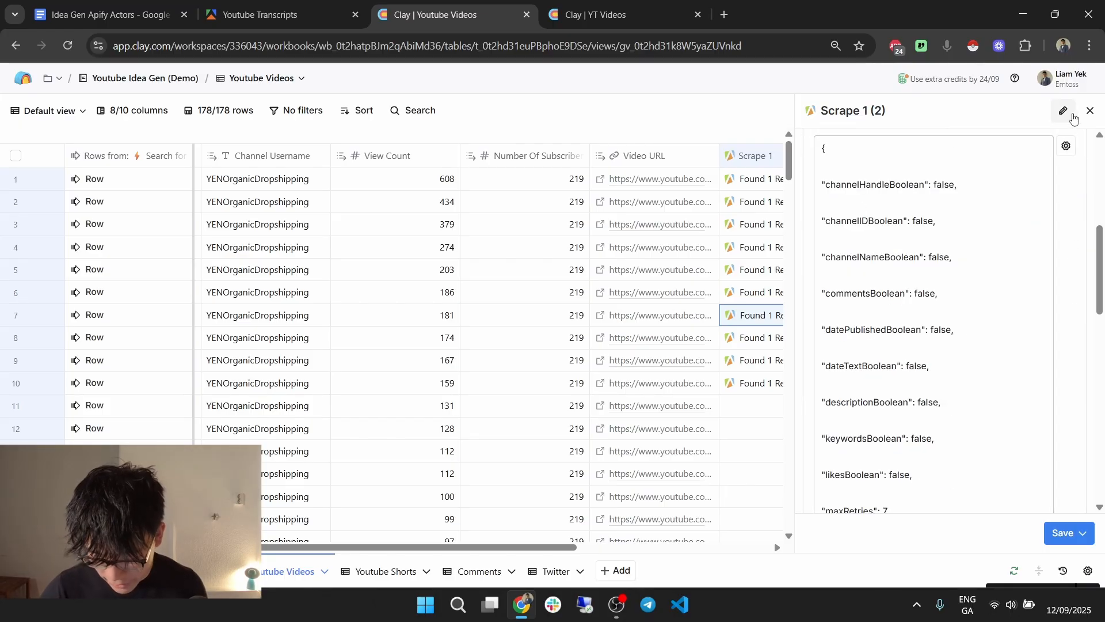
{"action": "left_click", "coordinate": [1072, 118]}
{"action": "type", "text": "Scrape 2"}
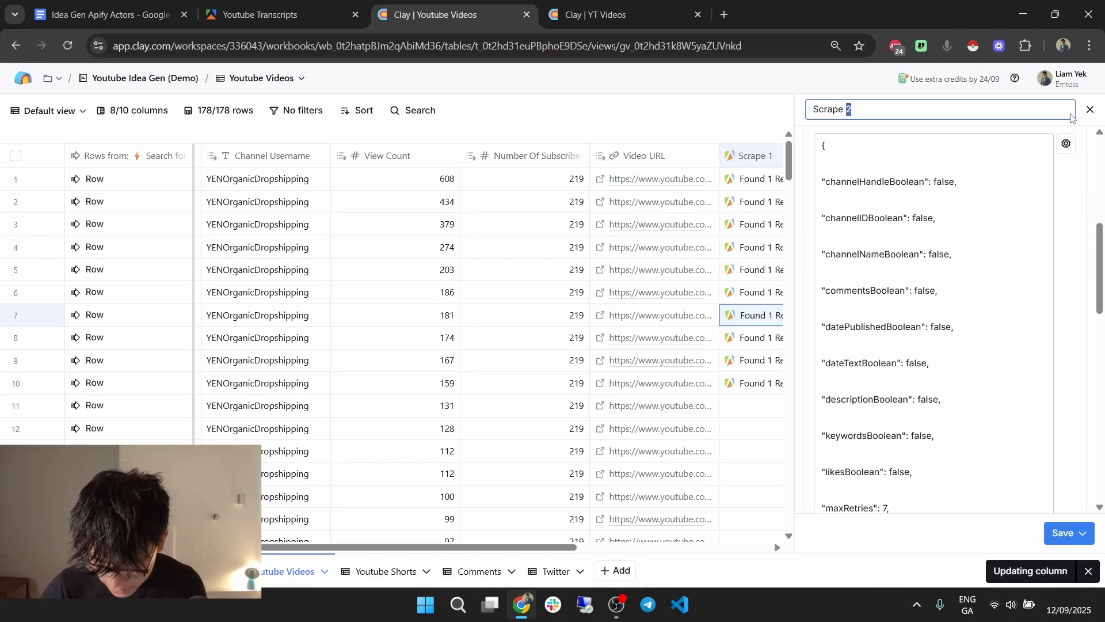
Insert the Video URL column as the urls input.
{"action": "scroll", "coordinate": [1002, 235], "scroll_direction": "down", "scroll_amount": 10}
{"action": "left_click", "coordinate": [940, 403]}
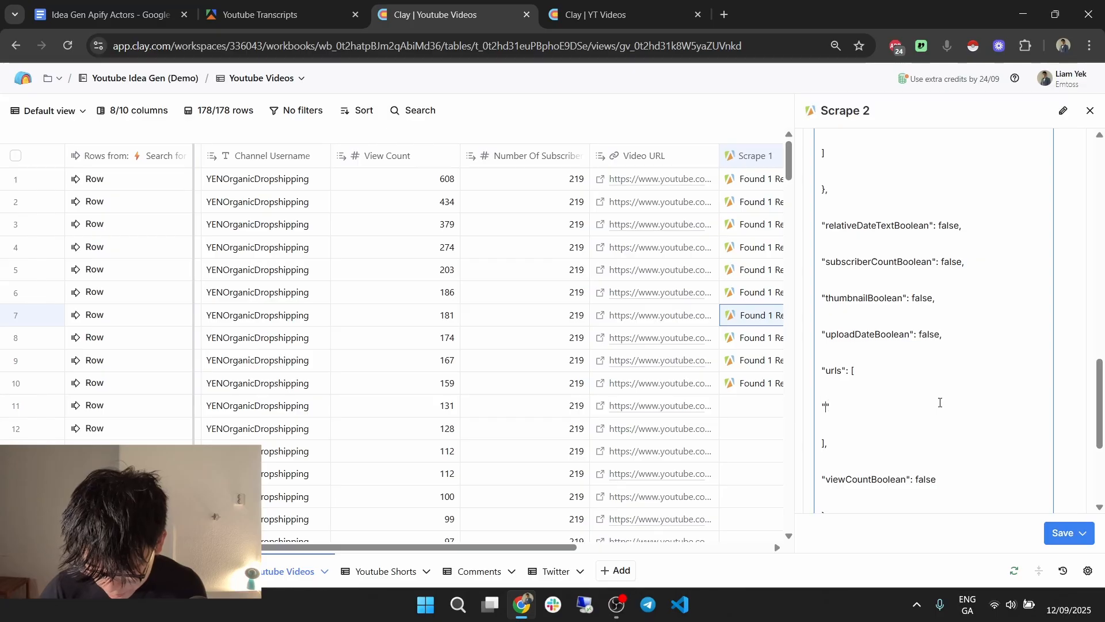
{"action": "type", "text": "/v"}
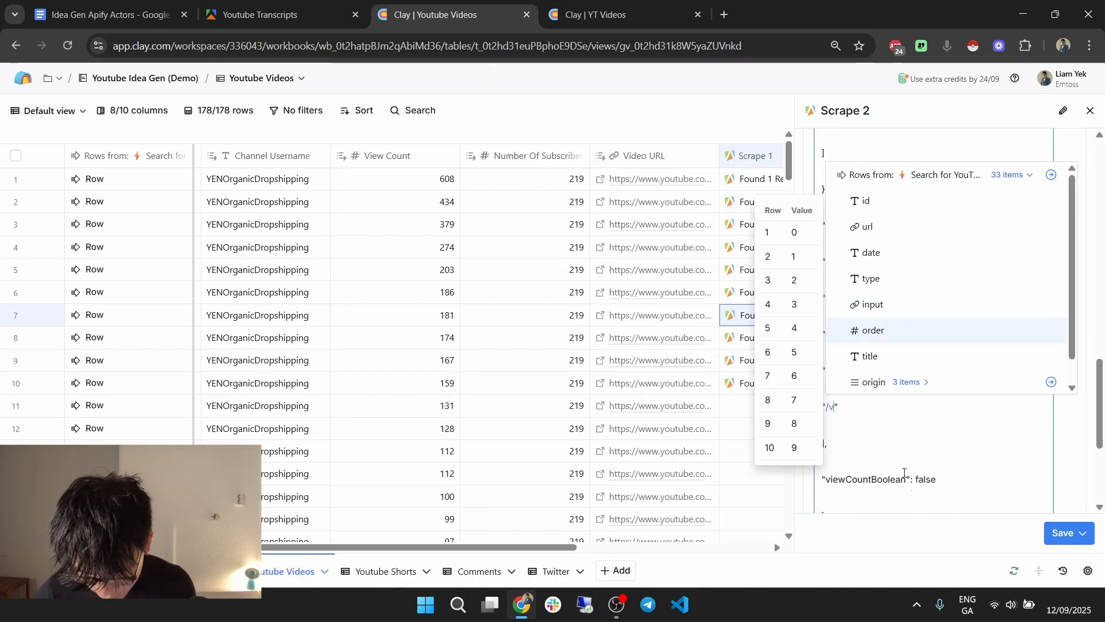
{"action": "left_click", "coordinate": [904, 459]}
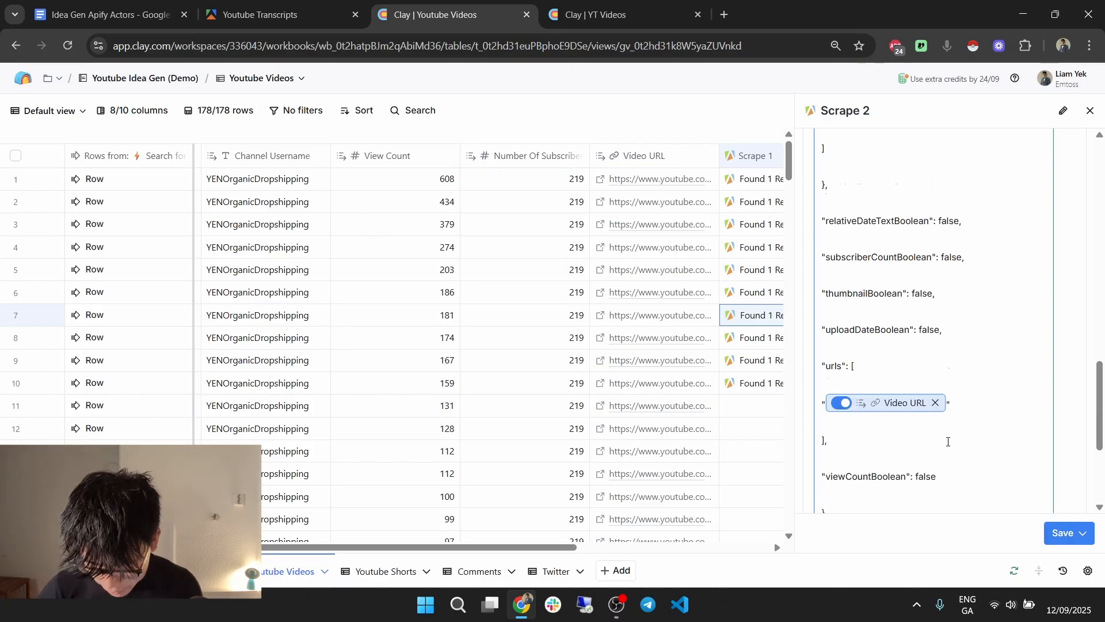
Set Only run if to !{{Scrape 1}}?.results?.[0]?.captions.
{"action": "scroll", "coordinate": [944, 438], "scroll_direction": "down", "scroll_amount": 4}
{"action": "scroll", "coordinate": [633, 337], "scroll_direction": "right", "scroll_amount": 5}
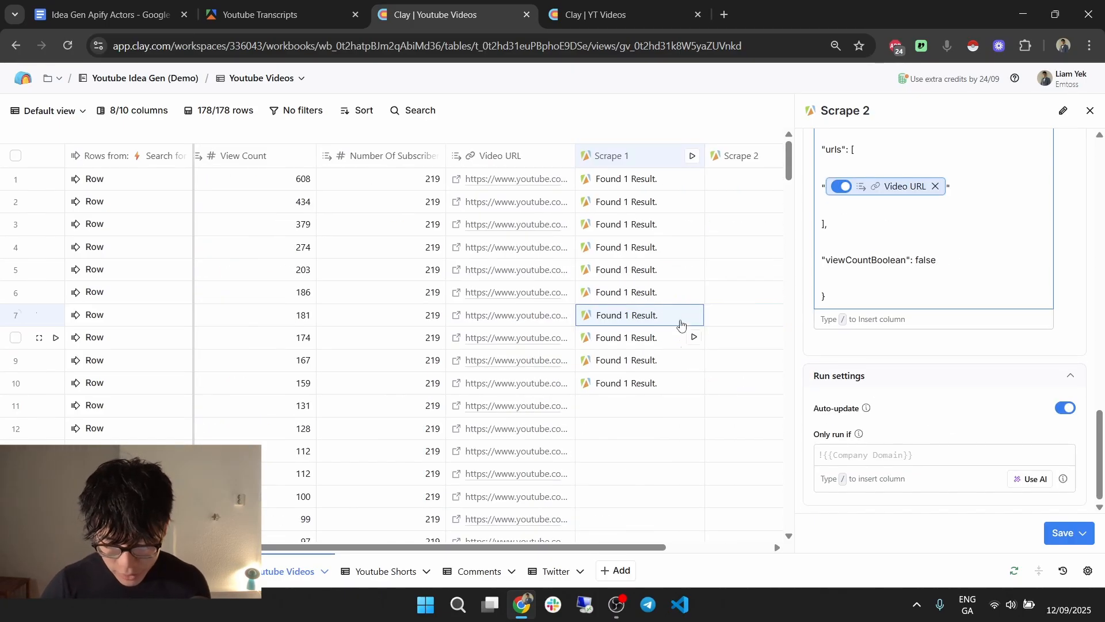
{"action": "left_click", "coordinate": [920, 453]}
{"action": "type", "text": "/"}
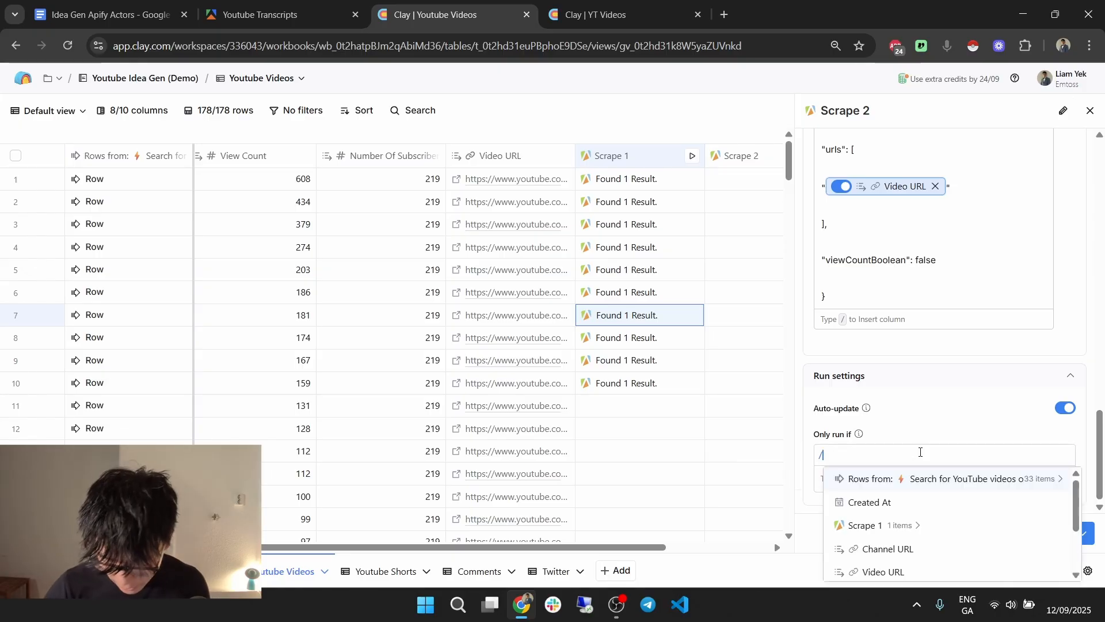
{"action": "left_click", "coordinate": [915, 528]}
{"action": "scroll", "coordinate": [919, 524], "scroll_direction": "down", "scroll_amount": 1}
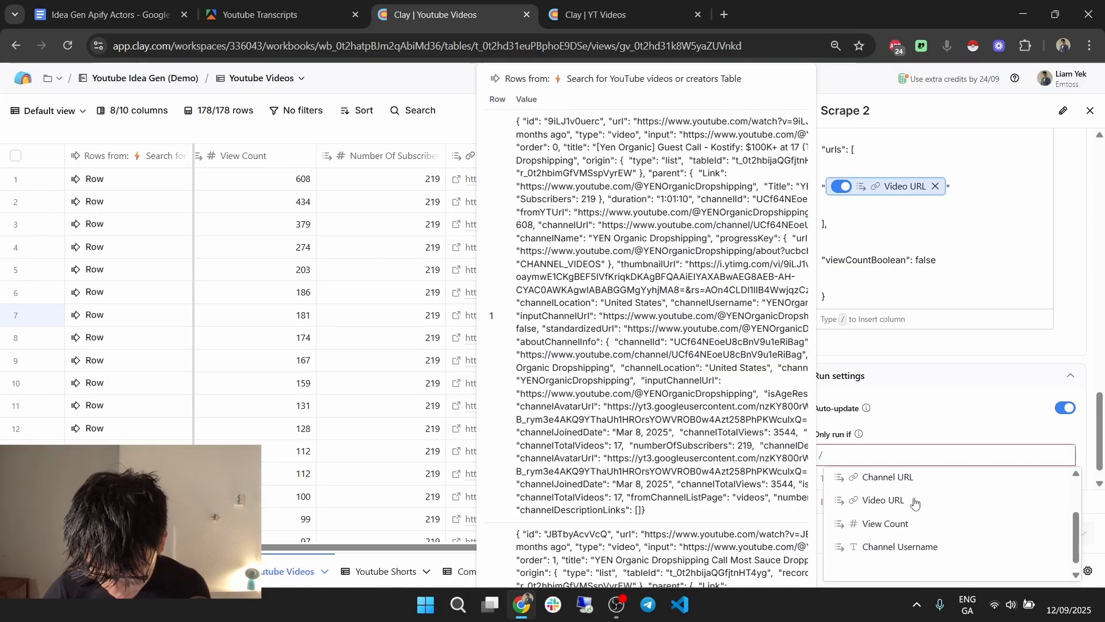
{"action": "scroll", "coordinate": [917, 503], "scroll_direction": "up", "scroll_amount": 1}
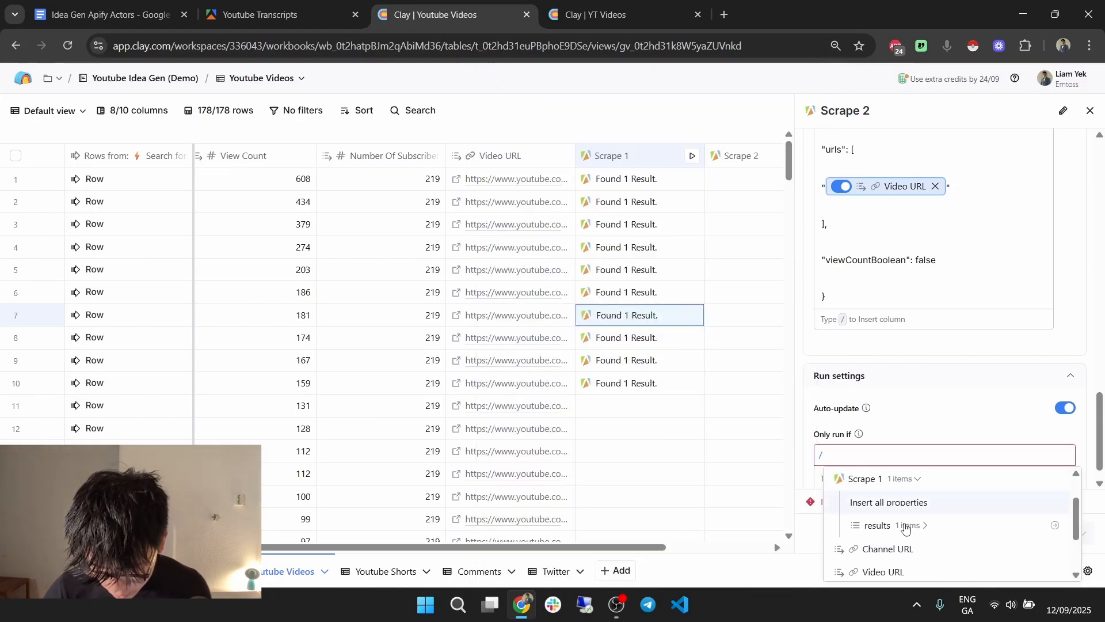
{"action": "left_click", "coordinate": [908, 524]}
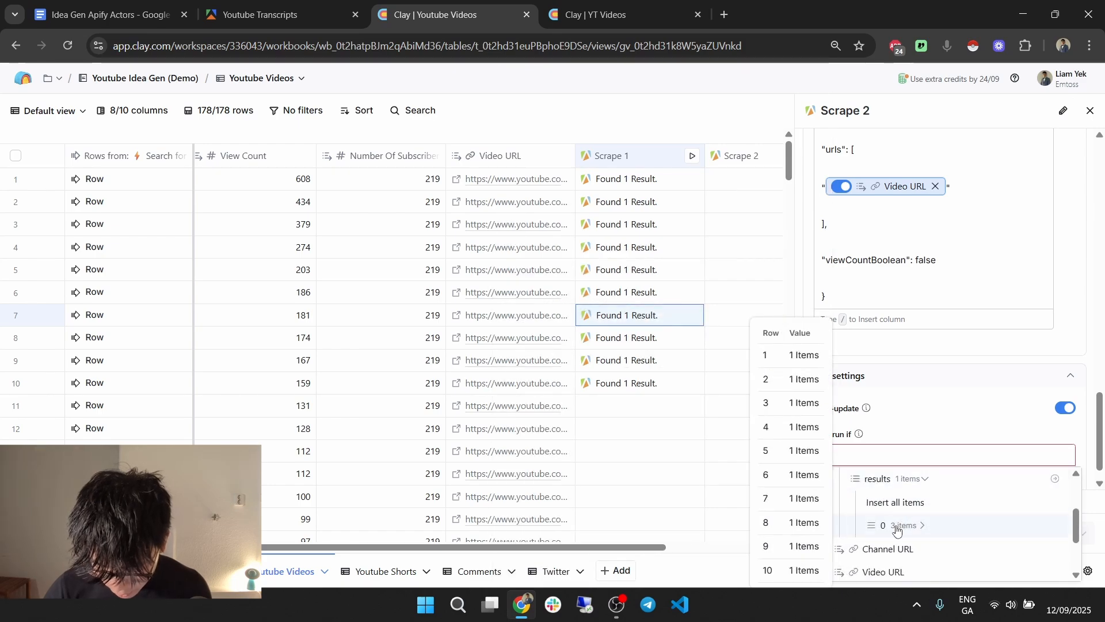
{"action": "left_click", "coordinate": [898, 527]}
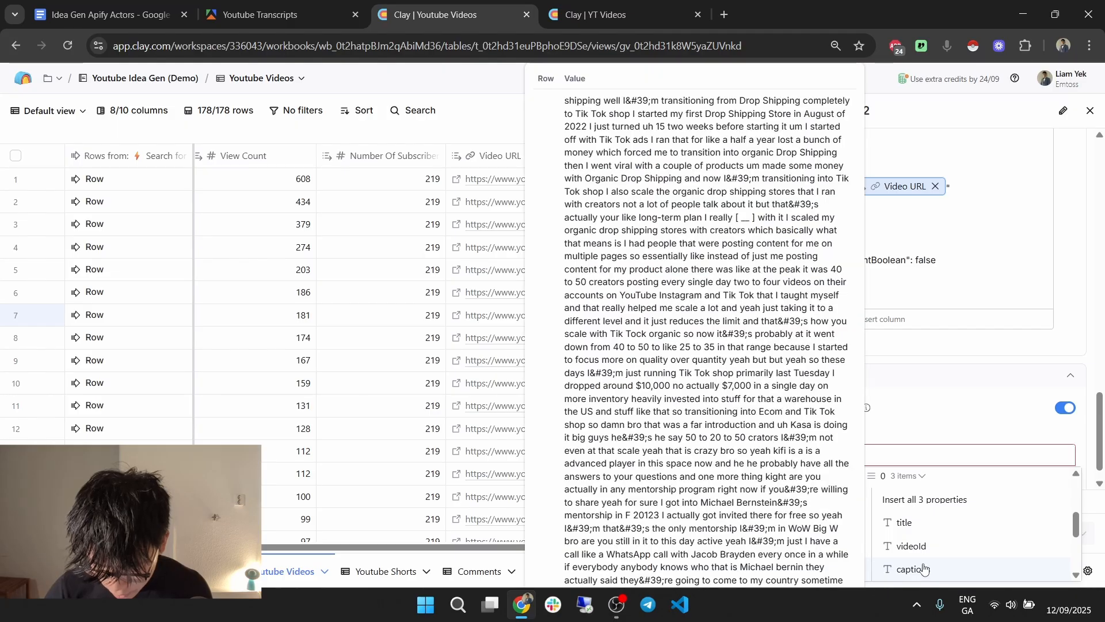
{"action": "left_click", "coordinate": [921, 570]}
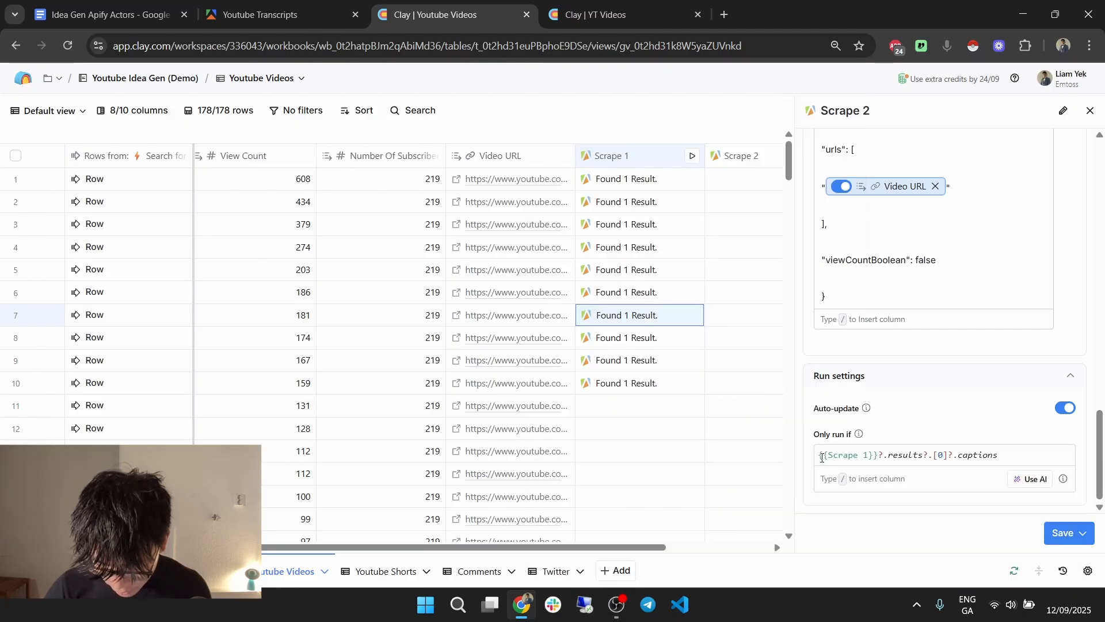
{"action": "left_click", "coordinate": [821, 455]}
{"action": "type", "text": "!"}
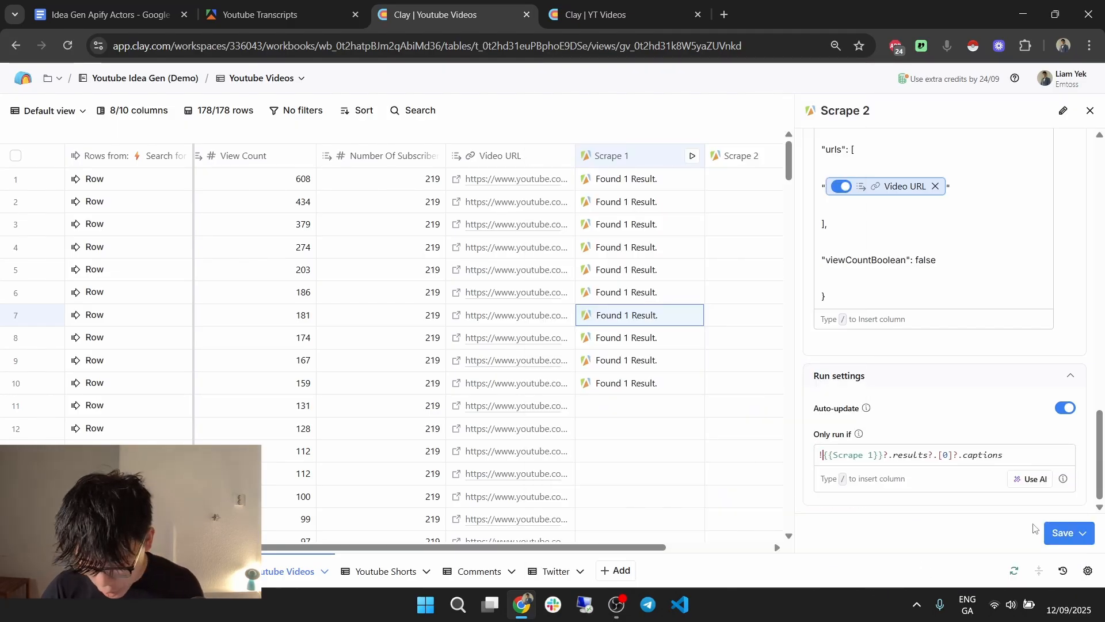
Save Scrape 2 without running, then run it for rows 10 and 11.
{"action": "left_click", "coordinate": [1058, 527]}
{"action": "left_click", "coordinate": [1021, 506]}
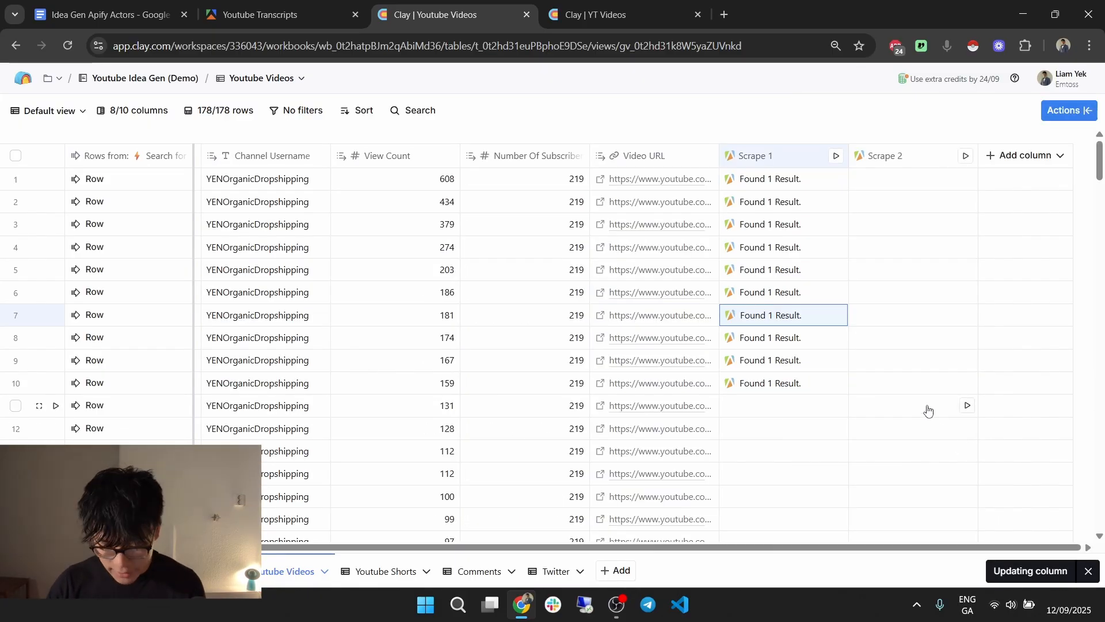
{"action": "left_click", "coordinate": [967, 384]}
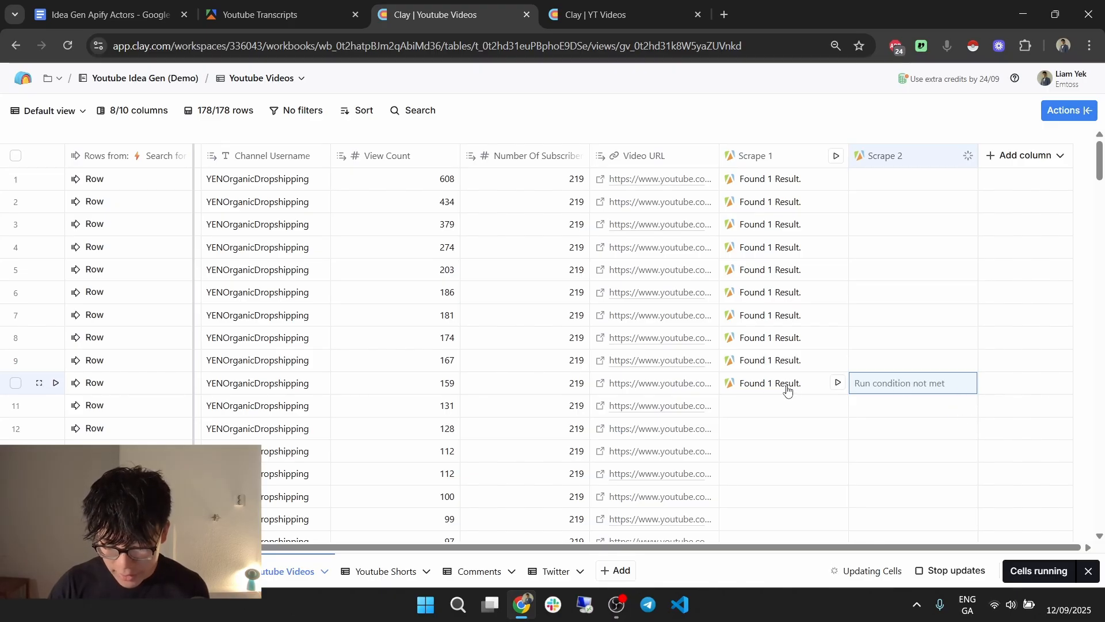
{"action": "left_click", "coordinate": [969, 407]}
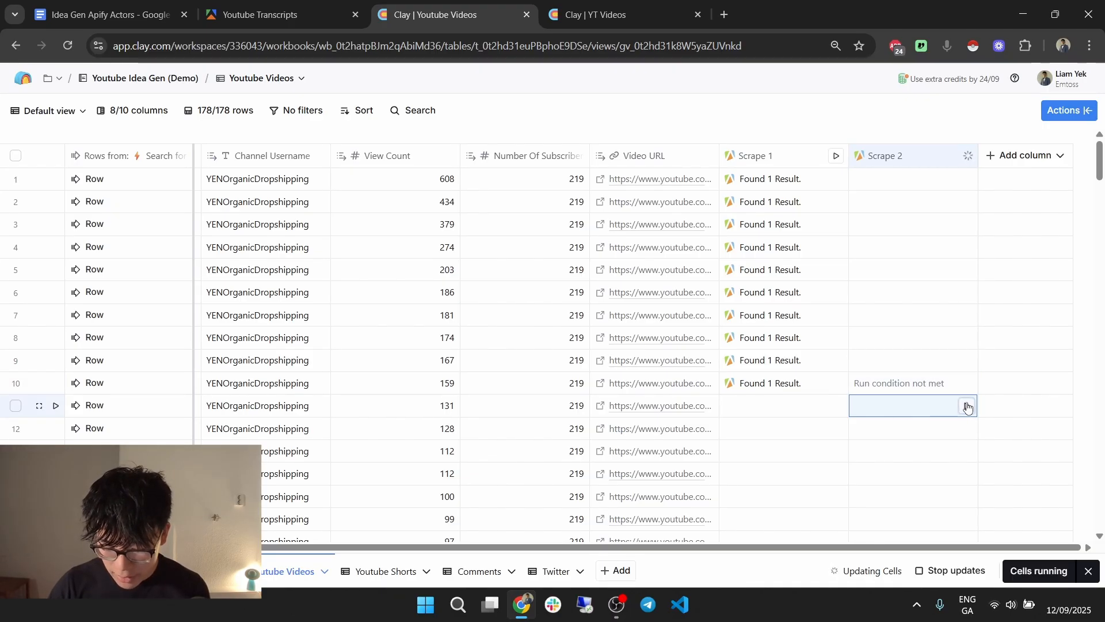
{"action": "left_click", "coordinate": [969, 407]}
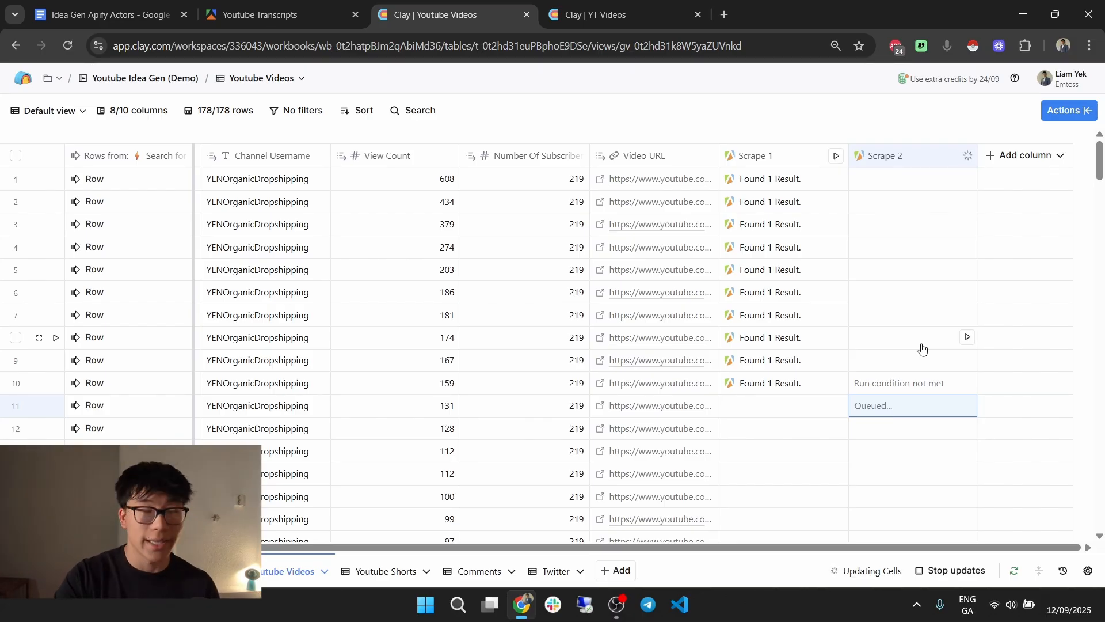
{"action": "left_click", "coordinate": [914, 158]}
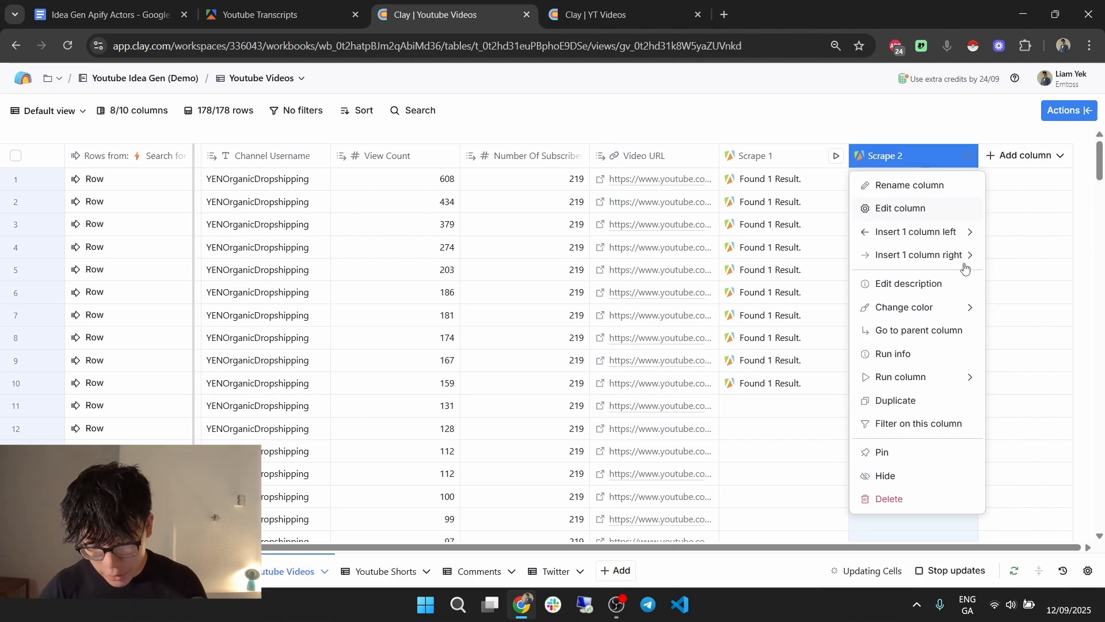
Duplicate the Scrape 2 column and rename the copy to Scrape 3.
{"action": "left_click", "coordinate": [937, 409]}
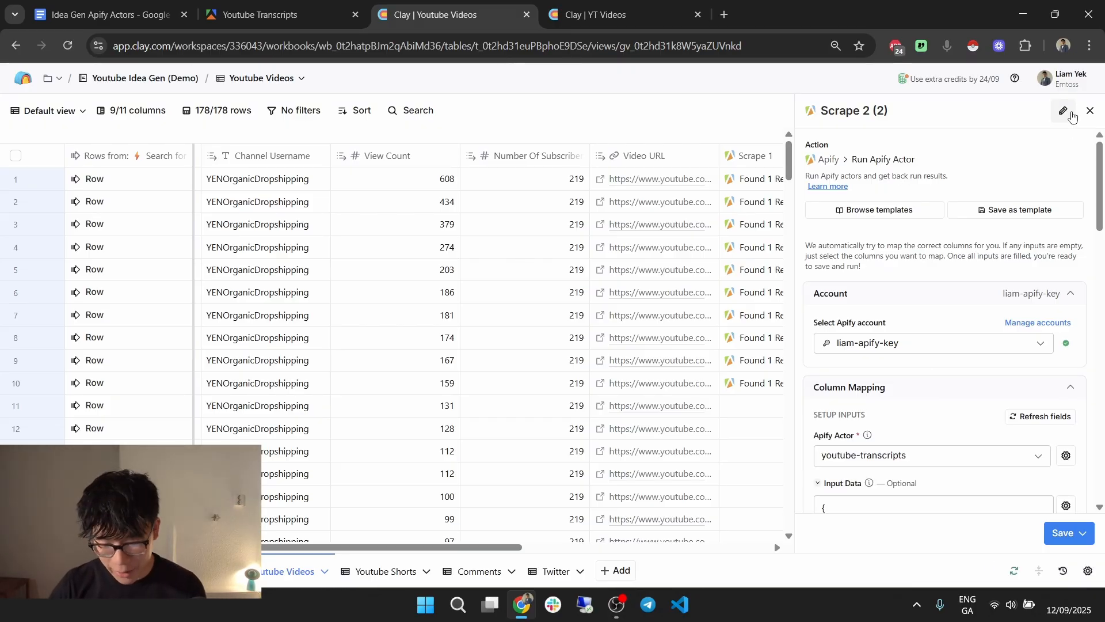
{"action": "left_click", "coordinate": [1064, 110]}
{"action": "key", "text": "End"}
{"action": "key", "text": "BackSpace"}
{"action": "key", "text": "BackSpace"}
{"action": "key", "text": "BackSpace"}
{"action": "key", "text": "BackSpace"}
{"action": "key", "text": "BackSpace"}
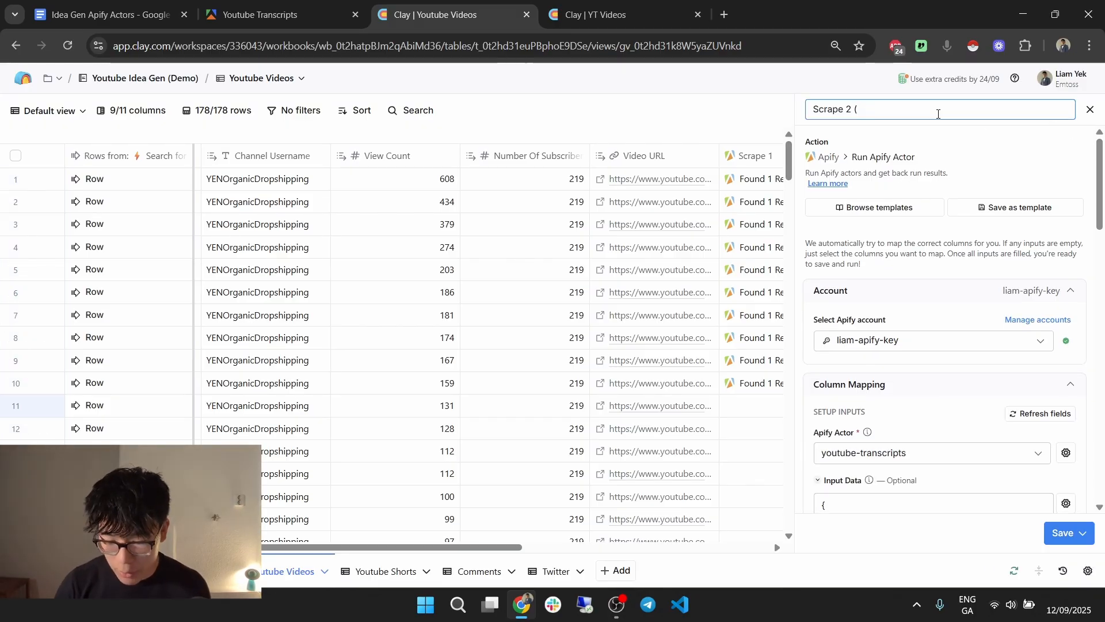
{"action": "type", "text": "3"}
Point the Only run if condition at Scrape 2 instead of Scrape 1, and save without running.
{"action": "scroll", "coordinate": [975, 375], "scroll_direction": "down", "scroll_amount": 10}
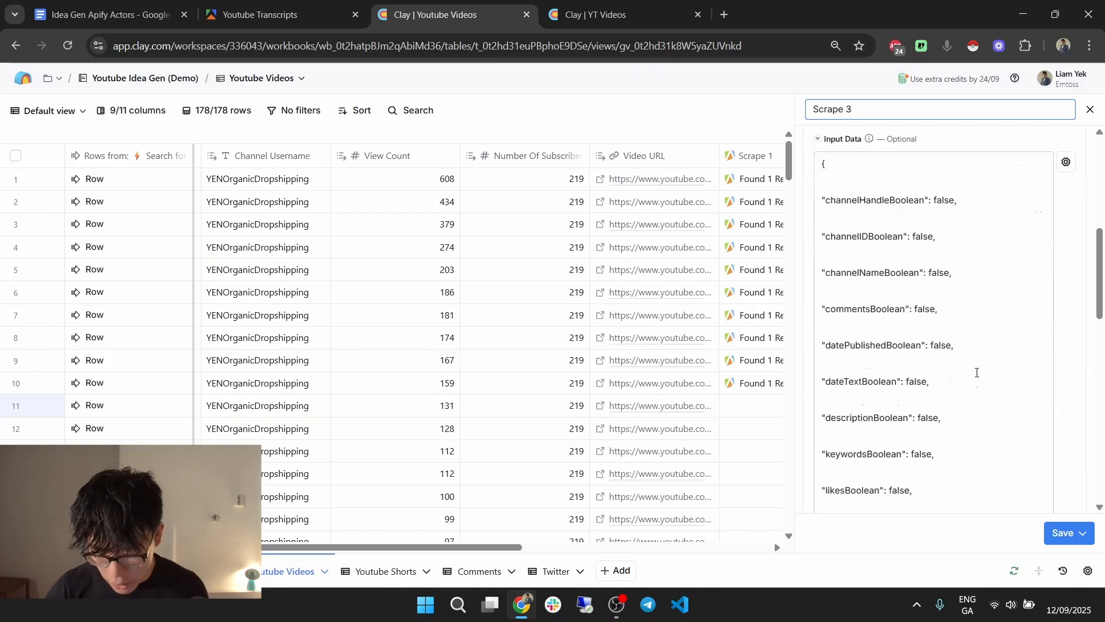
{"action": "left_click", "coordinate": [875, 455]}
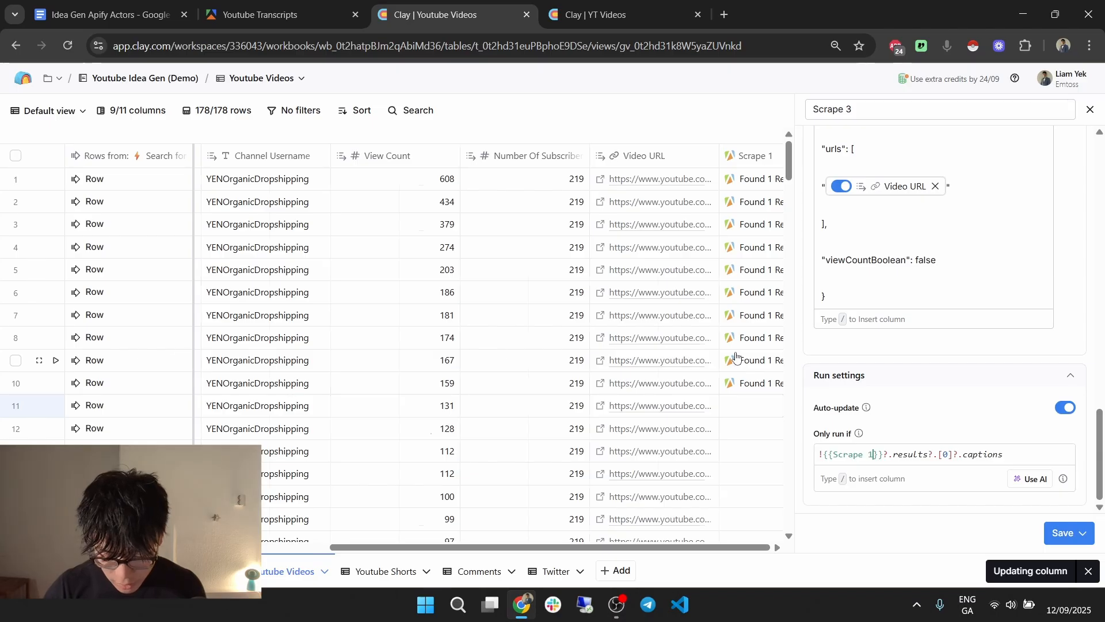
{"action": "key", "text": "BackSpace"}
{"action": "type", "text": "2"}
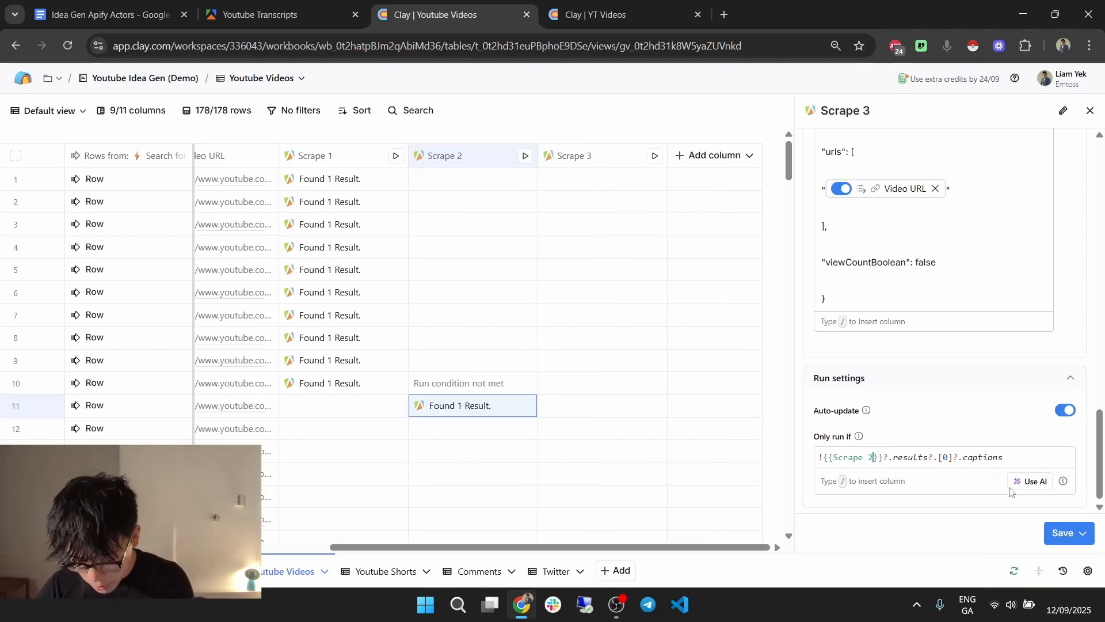
{"action": "left_click", "coordinate": [1083, 533]}
{"action": "left_click", "coordinate": [1045, 504]}
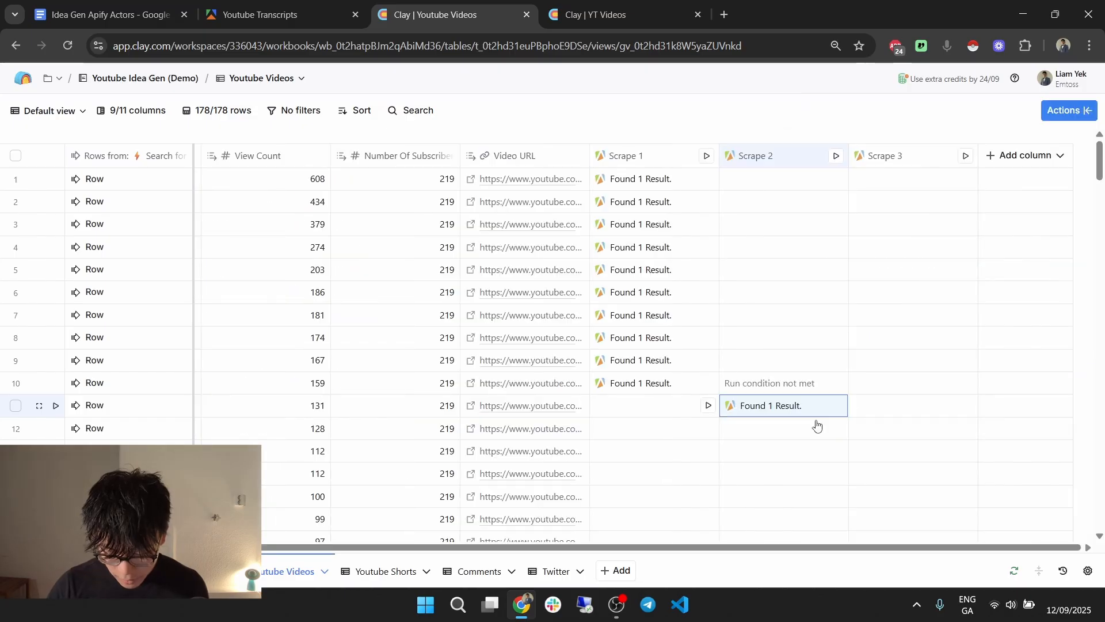
Append && !{{Scrape 1}}?.results?.[0]?.captions to Scrape 3's run condition.
{"action": "left_click", "coordinate": [967, 406]}
{"action": "left_click", "coordinate": [964, 431]}
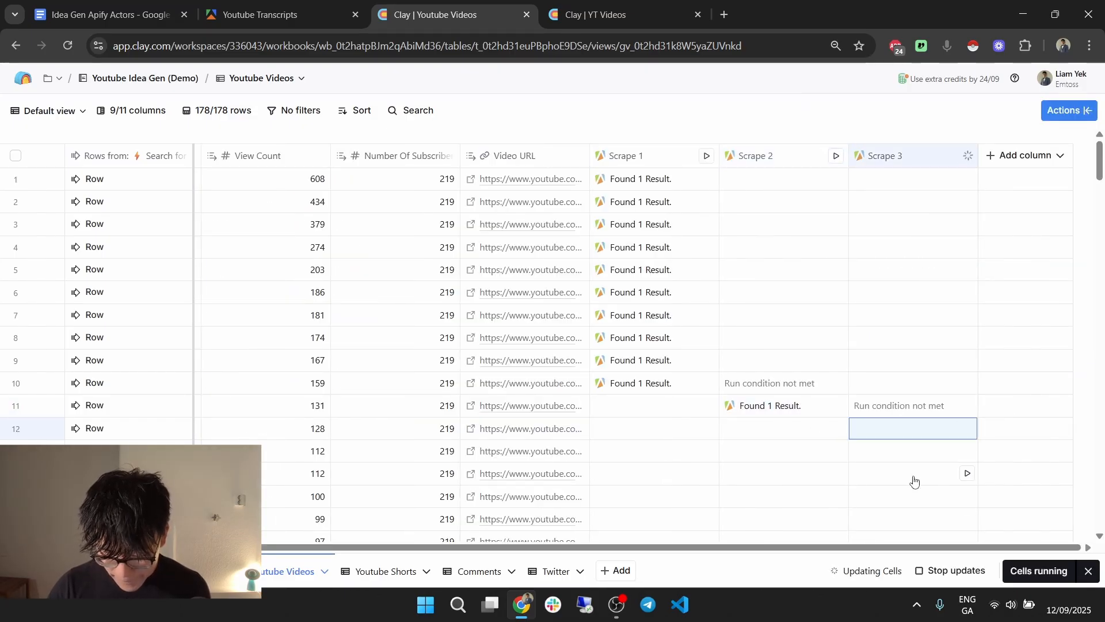
{"action": "left_click", "coordinate": [920, 160]}
{"action": "left_click", "coordinate": [920, 213]}
{"action": "scroll", "coordinate": [1000, 403], "scroll_direction": "down", "scroll_amount": 10}
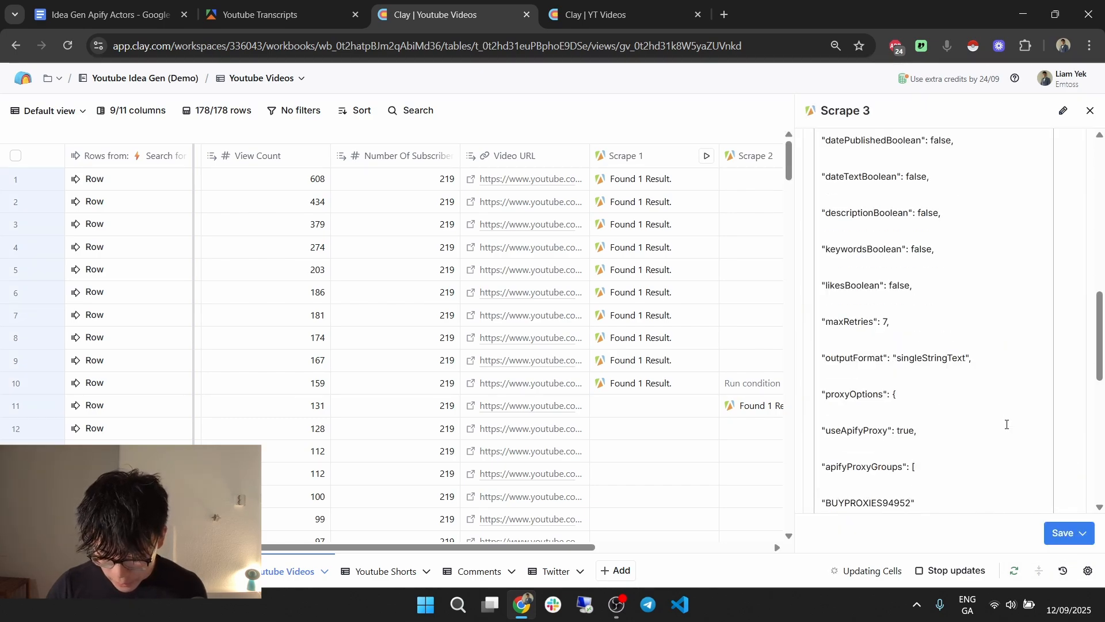
{"action": "left_click_drag", "start_coordinate": [1008, 453], "coordinate": [788, 458]}
{"action": "key", "text": "ctrl+c"}
{"action": "left_click", "coordinate": [1040, 454]}
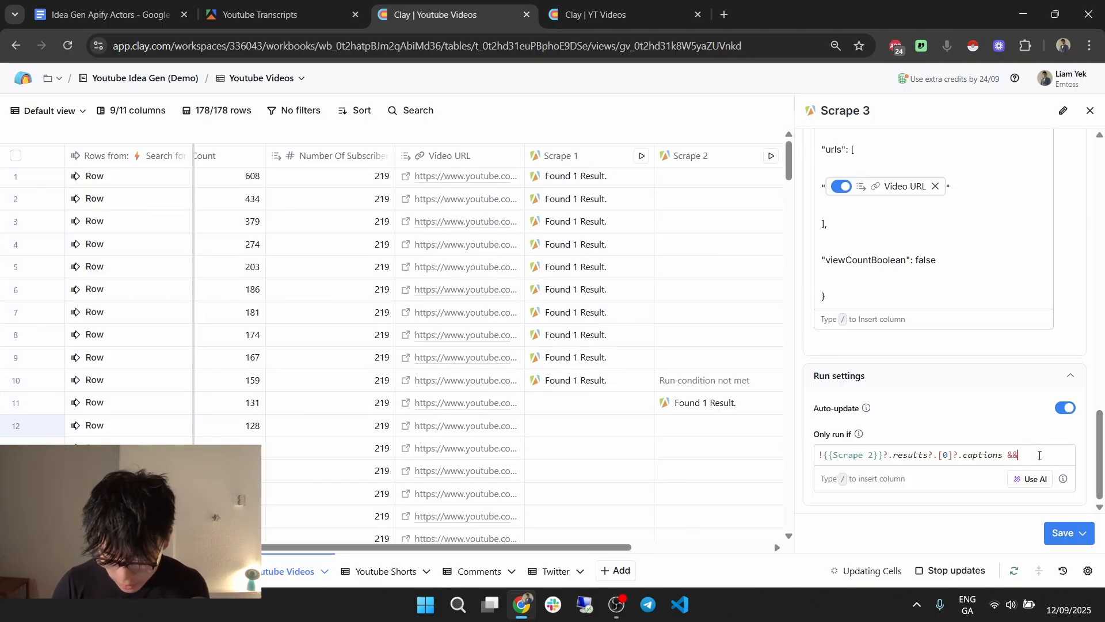
{"action": "key", "text": "ctrl+v"}
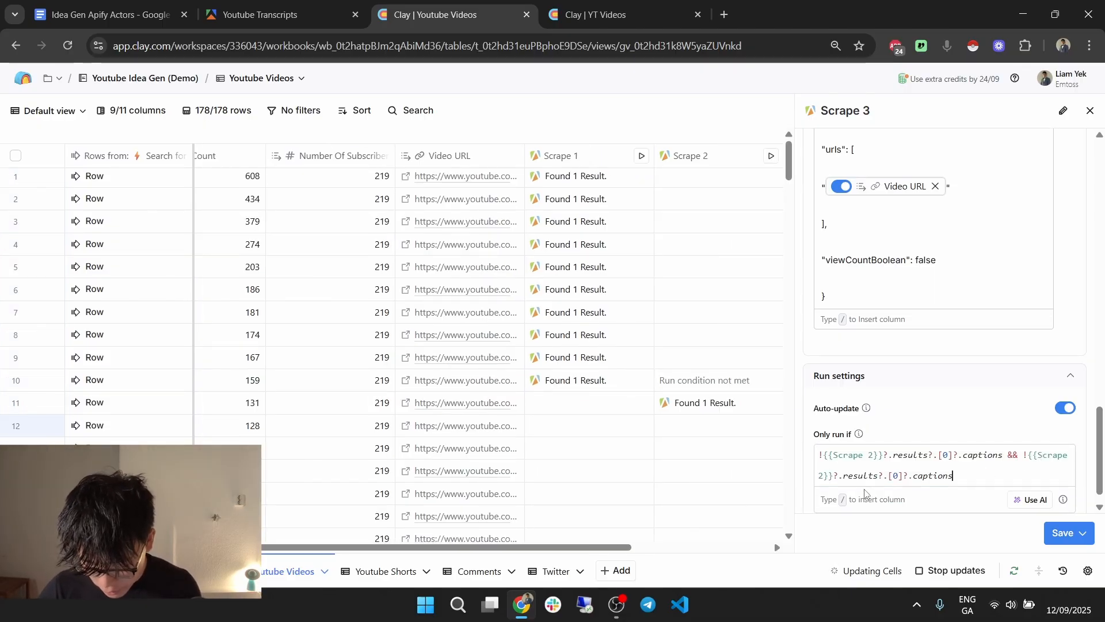
{"action": "key", "text": "BackSpace"}
{"action": "key", "text": "BackSpace"}
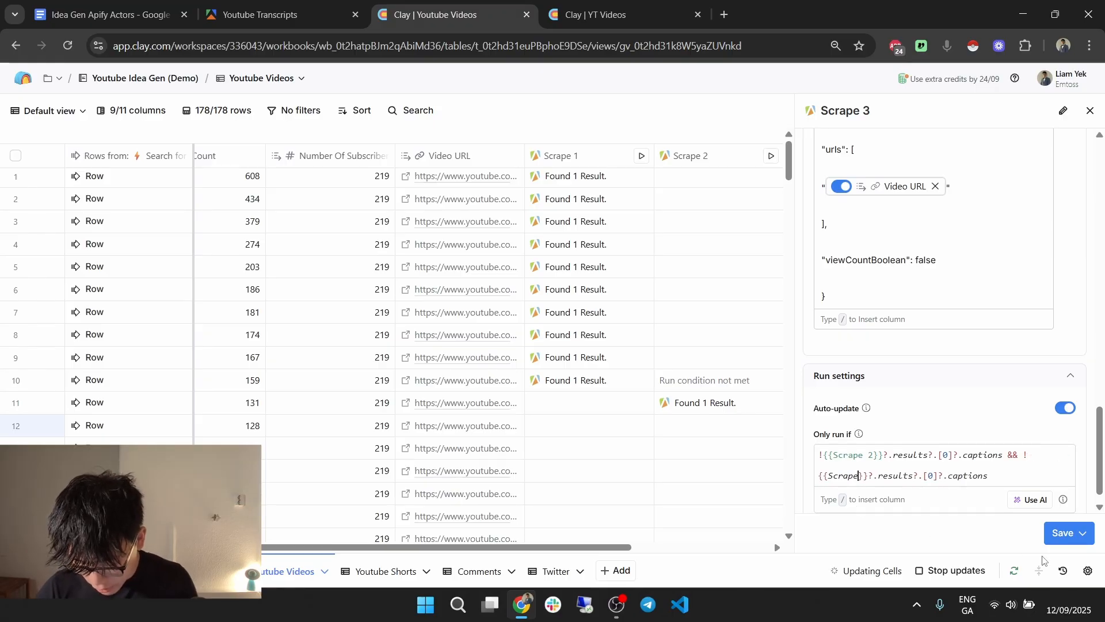
{"action": "type", "text": "1"}
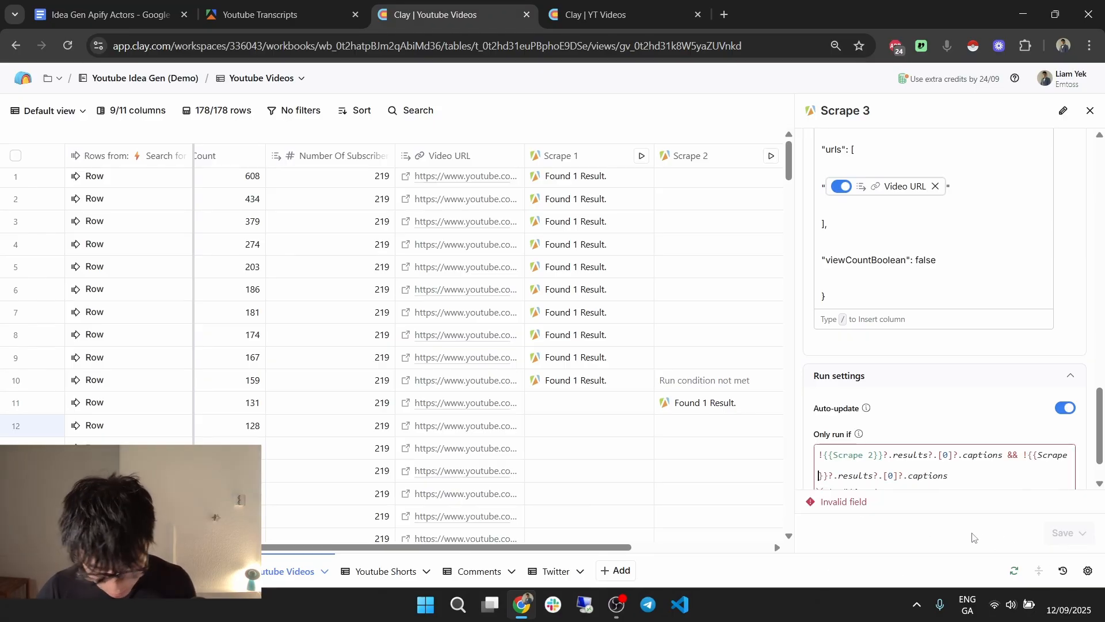
Save and run the first 10 rows, check Scrape 3 results for rows 4 and 12, then switch to YT Videos.
{"action": "left_click", "coordinate": [1082, 533]}
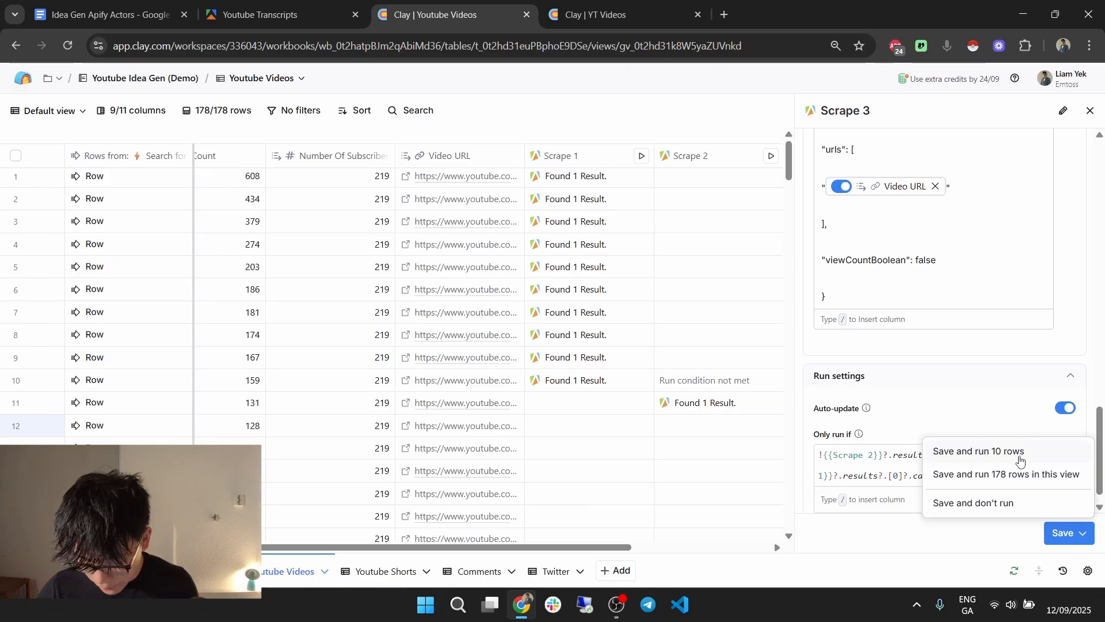
{"action": "left_click", "coordinate": [996, 452]}
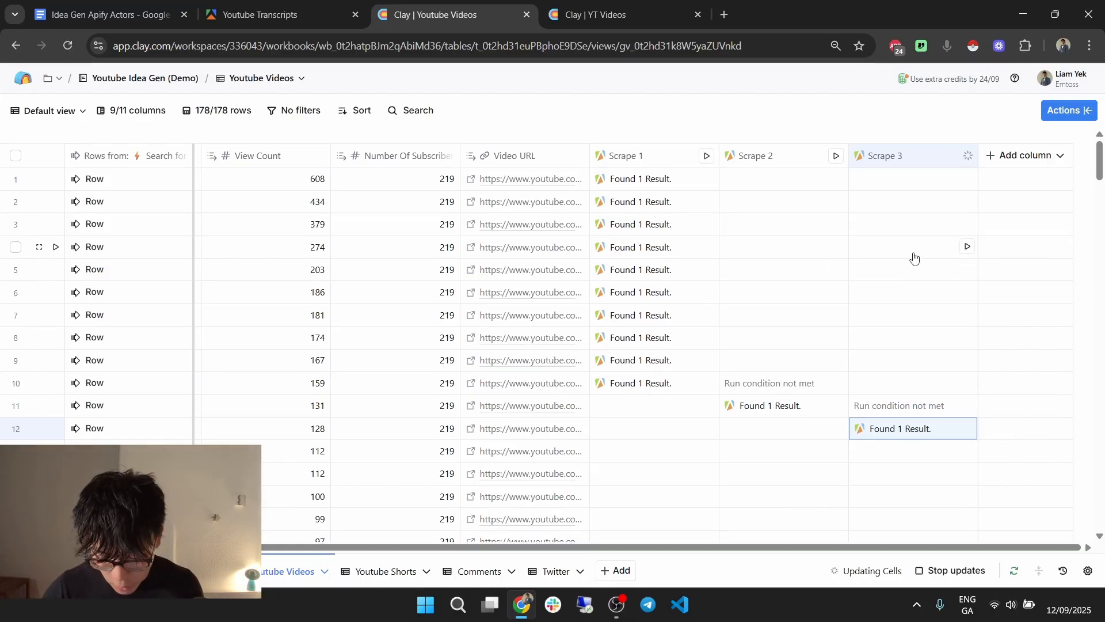
{"action": "left_click", "coordinate": [962, 250]}
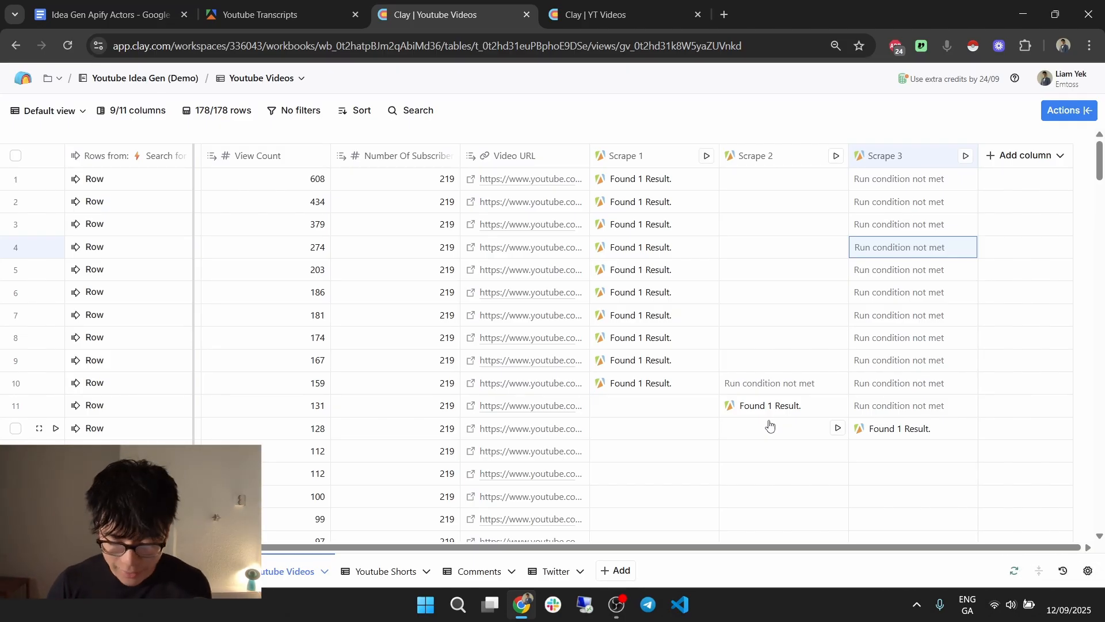
{"action": "left_click", "coordinate": [920, 433]}
{"action": "left_click", "coordinate": [1091, 109]}
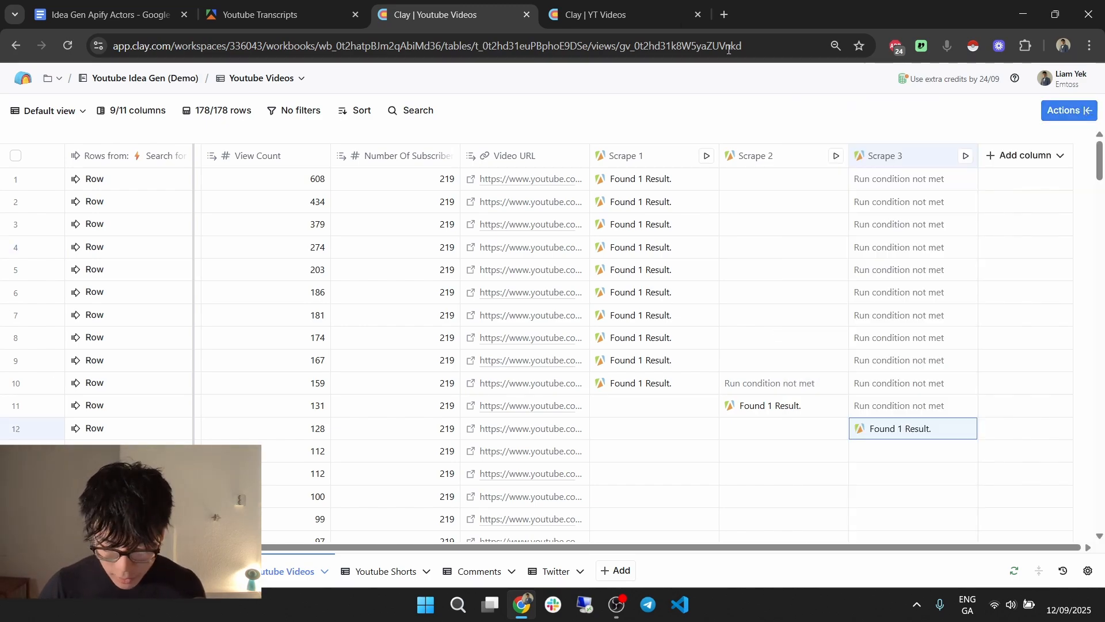
{"action": "key", "text": "ctrl+Tab"}
{"action": "scroll", "coordinate": [794, 311], "scroll_direction": "right", "scroll_amount": 3}
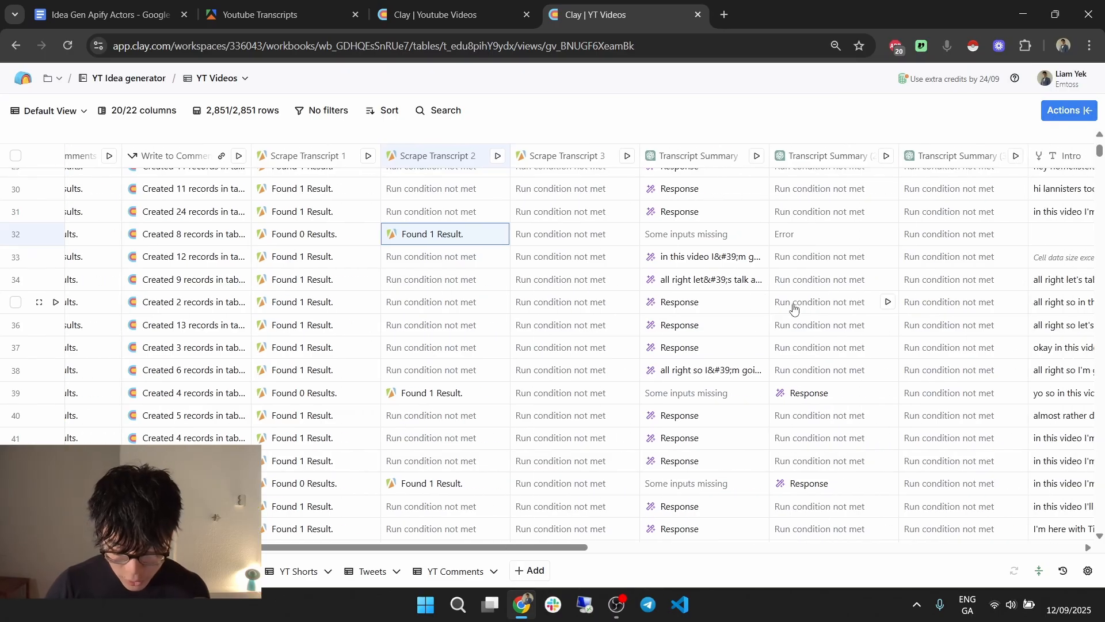
{"action": "scroll", "coordinate": [793, 311], "scroll_direction": "right", "scroll_amount": 3}
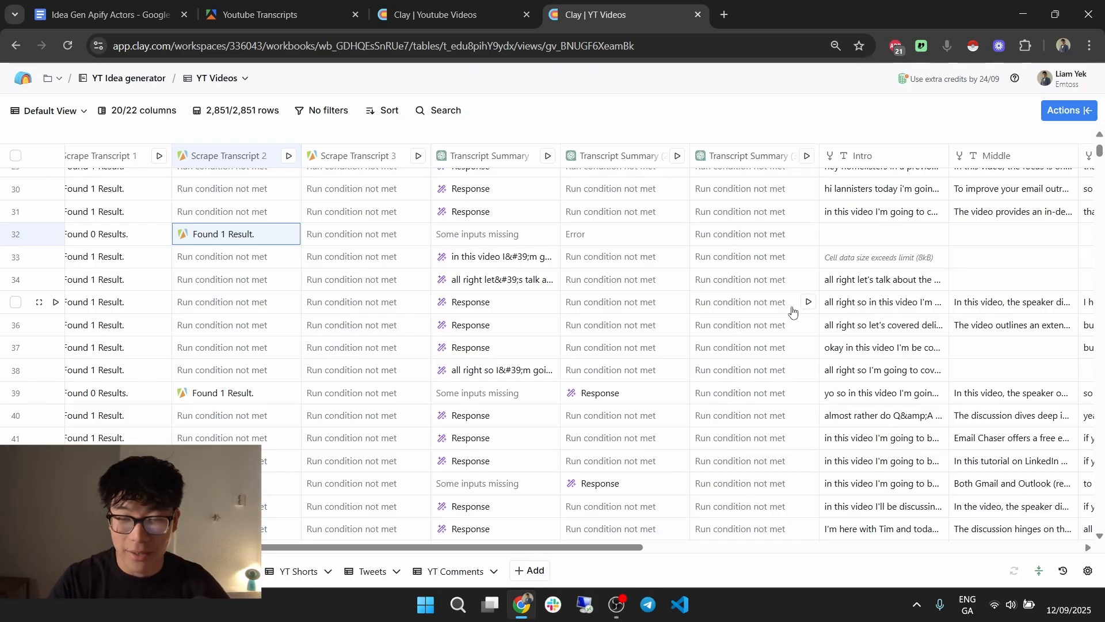
{"action": "left_click", "coordinate": [493, 156]}
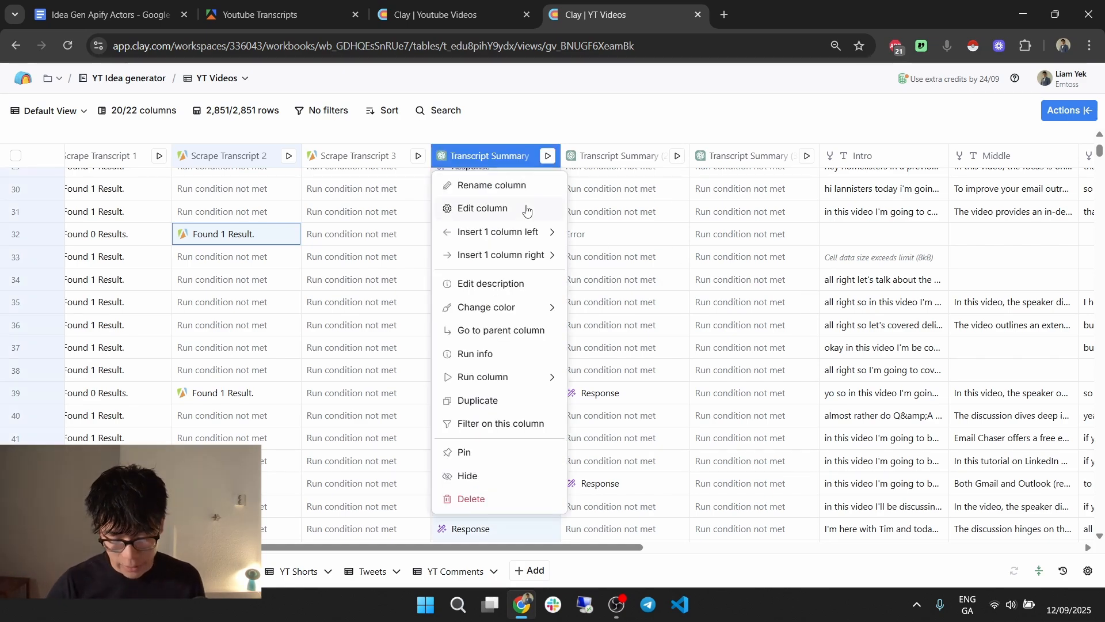
{"action": "left_click", "coordinate": [883, 110]}
{"action": "scroll", "coordinate": [852, 167], "scroll_direction": "right", "scroll_amount": 3}
{"action": "scroll", "coordinate": [789, 164], "scroll_direction": "right", "scroll_amount": 2}
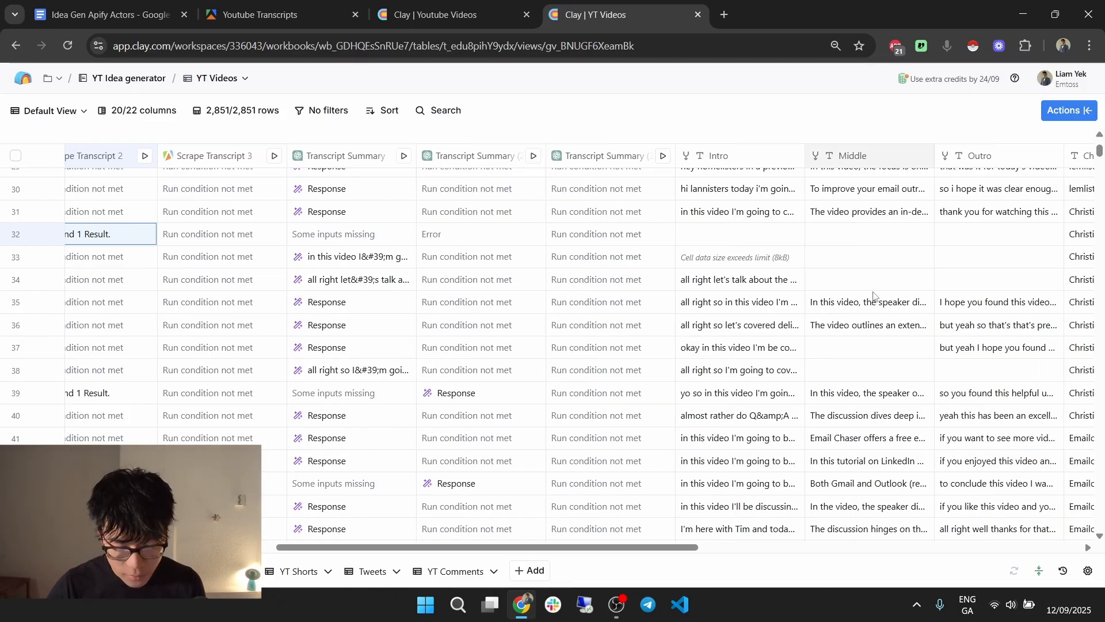
Search 'google sheet idea' to open the Idea Generation spreadsheet in a new tab, then return to Clay's Youtube Videos.
{"action": "left_click", "coordinate": [723, 16]}
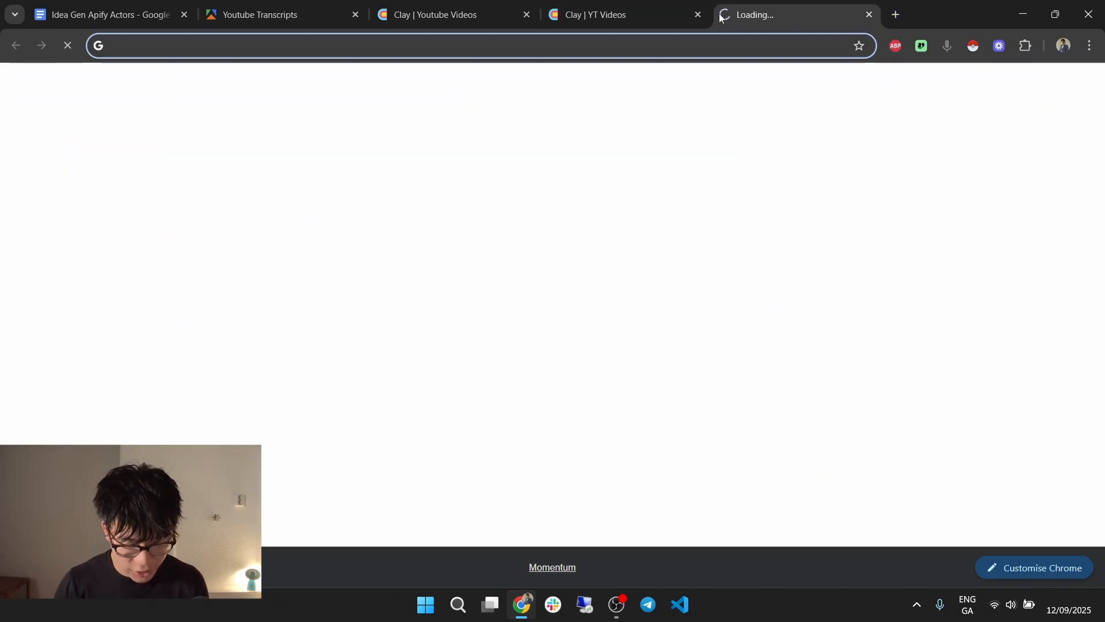
{"action": "type", "text": "idea gen"}
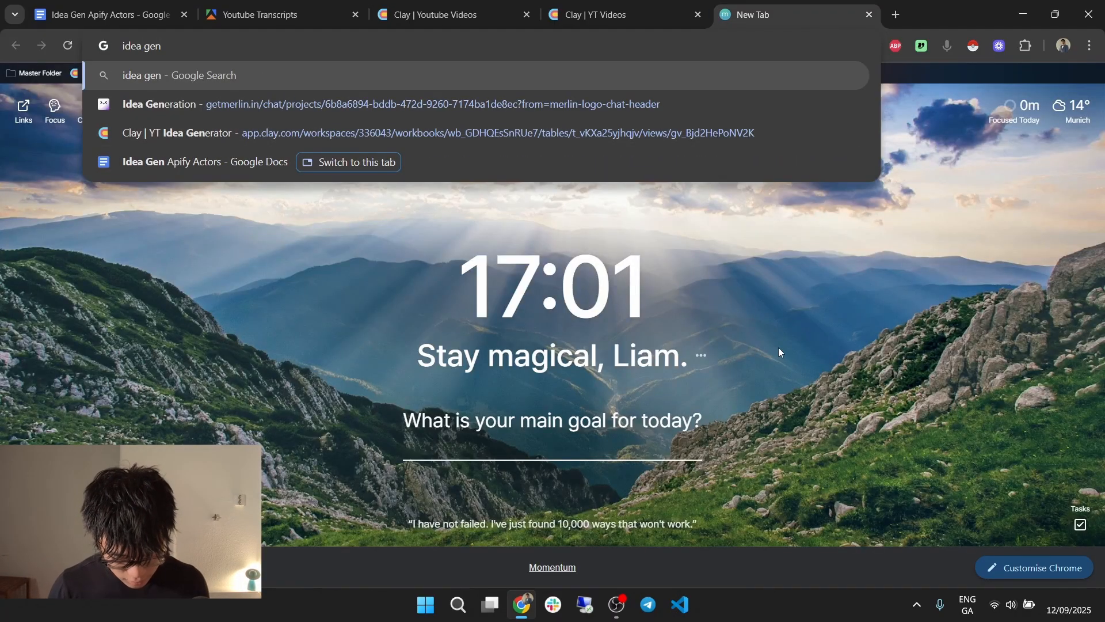
{"action": "key", "text": "ctrl+a"}
{"action": "type", "text": "google she"}
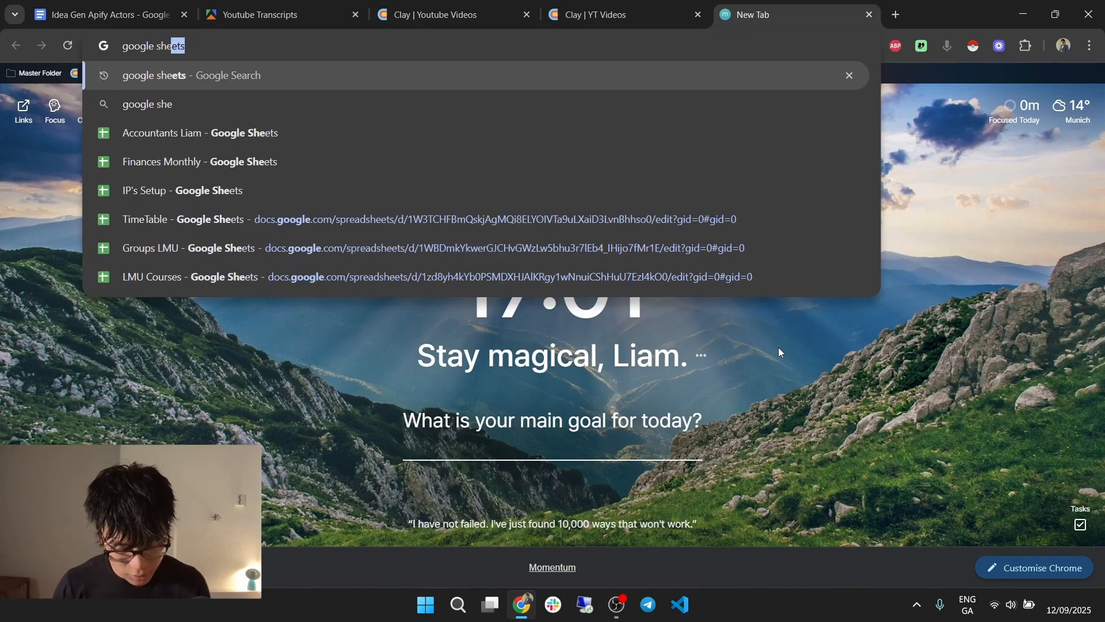
{"action": "type", "text": "et idea"}
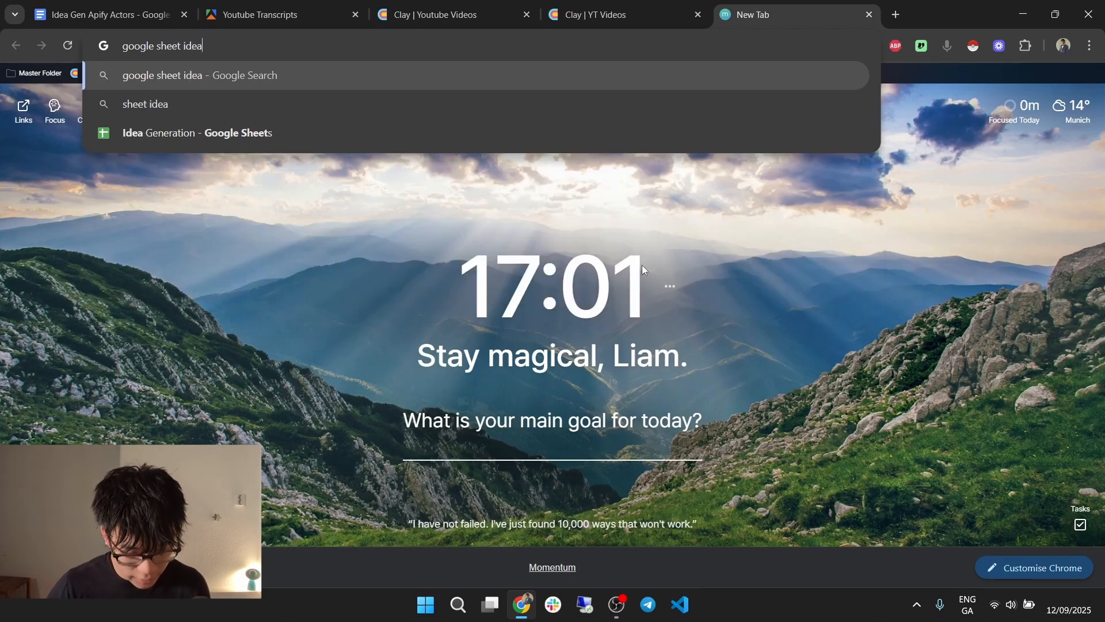
{"action": "left_click", "coordinate": [303, 133]}
{"action": "left_click", "coordinate": [578, 5]}
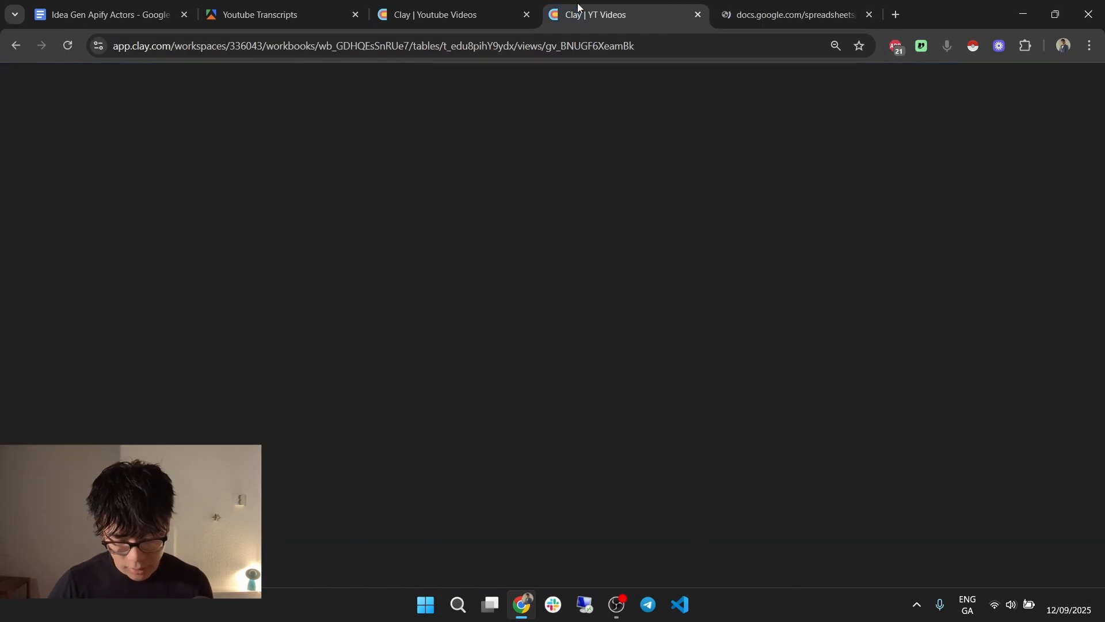
{"action": "left_click", "coordinate": [449, 14]}
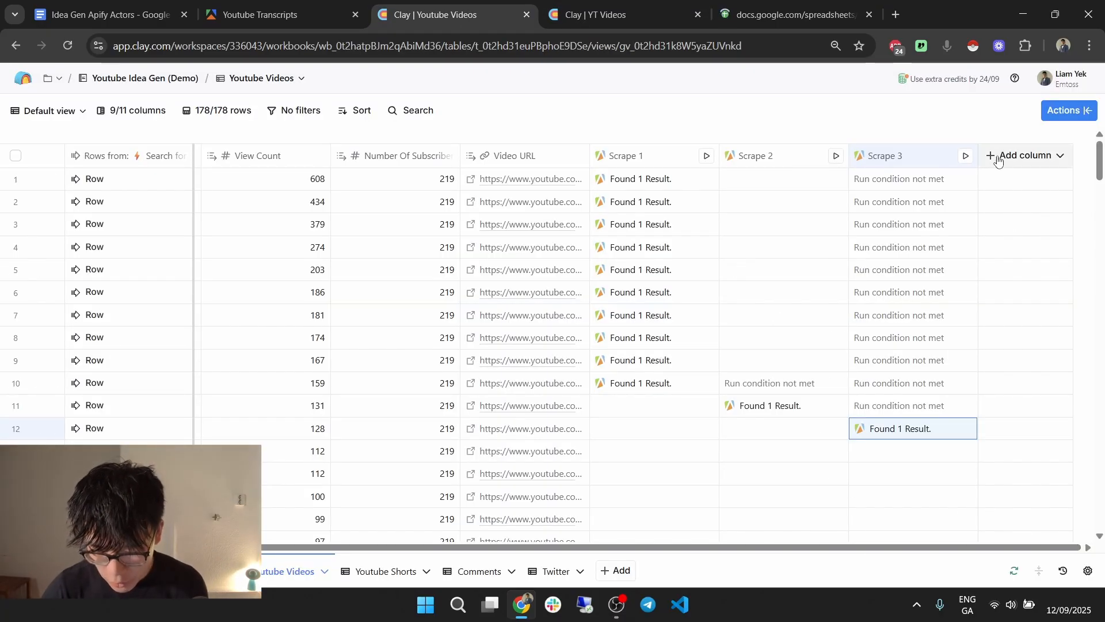
Read row 30's Intro text in YT Videos, then open the Transcript Summary column's settings.
{"action": "left_click", "coordinate": [603, 18]}
{"action": "left_click_drag", "start_coordinate": [672, 548], "coordinate": [705, 548]}
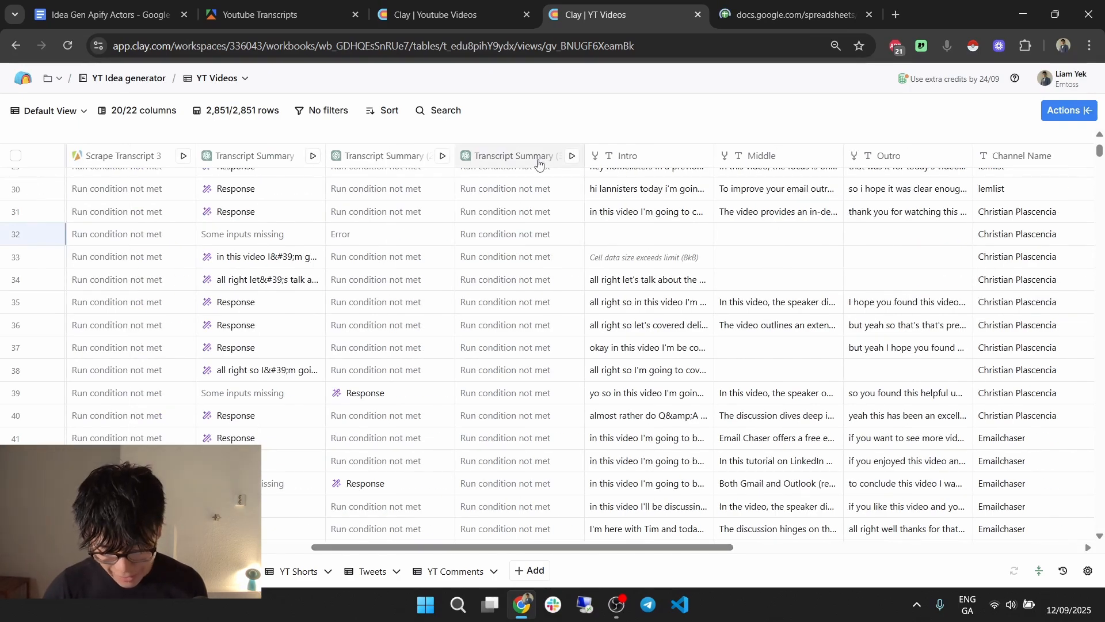
{"action": "left_click", "coordinate": [633, 197]}
{"action": "left_click", "coordinate": [633, 197]}
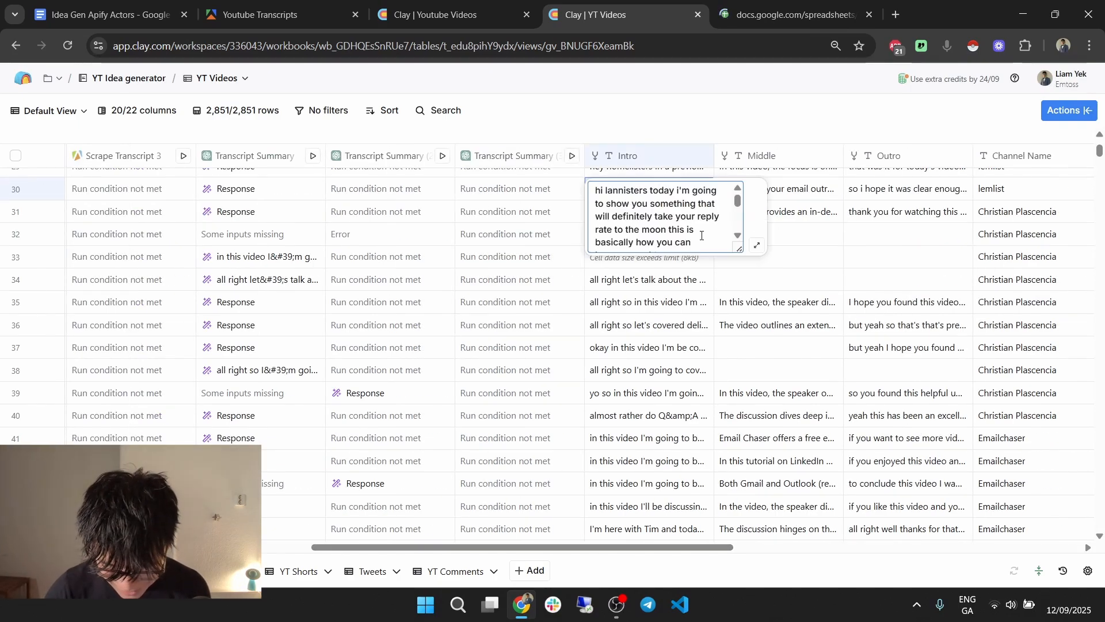
{"action": "left_click", "coordinate": [776, 282]}
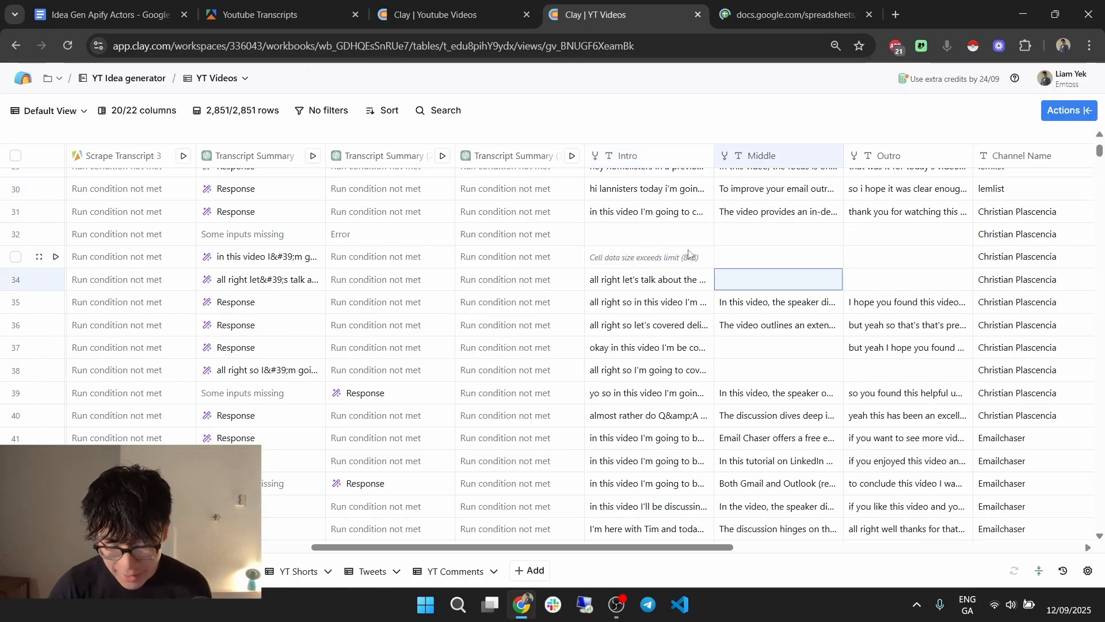
{"action": "left_click", "coordinate": [287, 157]}
{"action": "left_click", "coordinate": [276, 207]}
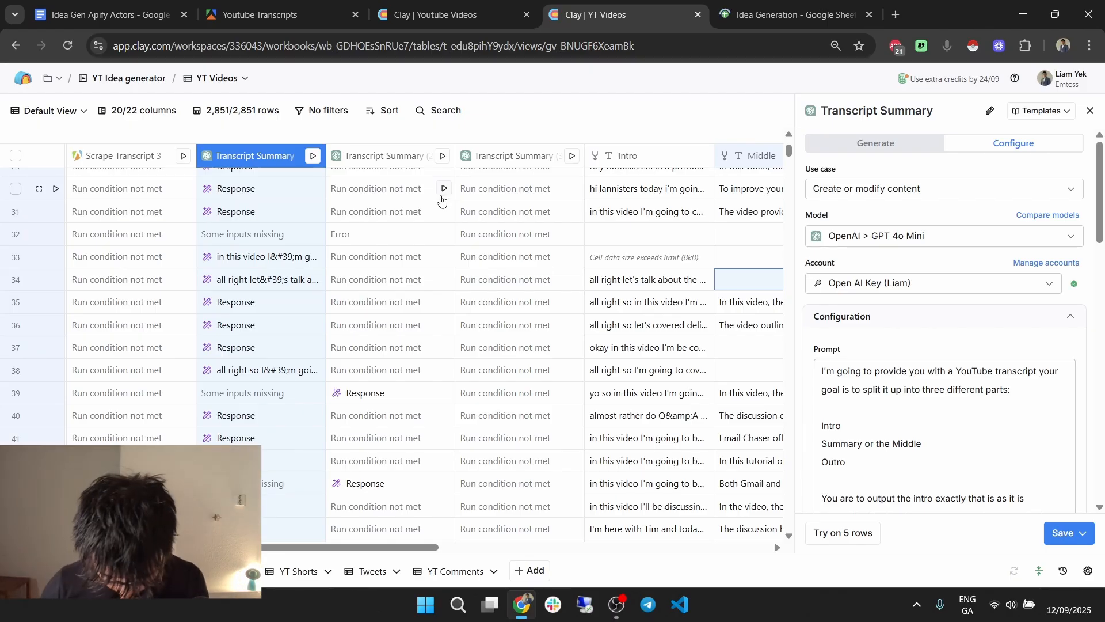
Read through the prompt's opening, section list and Intro transcription instructions.
{"action": "scroll", "coordinate": [949, 286], "scroll_direction": "down", "scroll_amount": 1}
{"action": "scroll", "coordinate": [950, 287], "scroll_direction": "down", "scroll_amount": 1}
{"action": "left_click", "coordinate": [857, 300]}
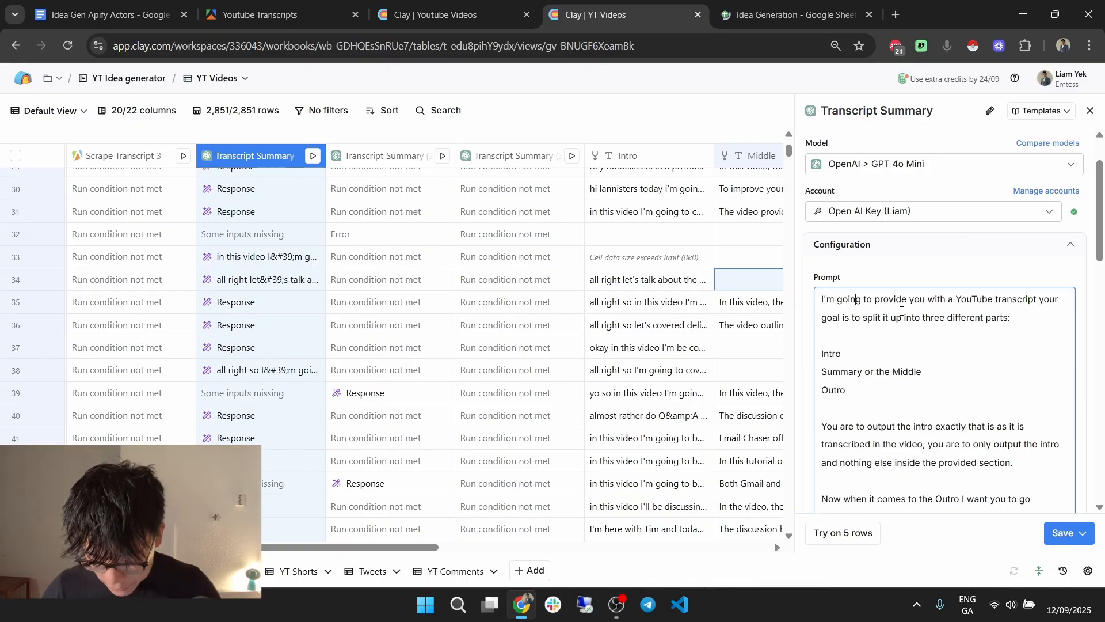
{"action": "triple_click", "coordinate": [957, 314]}
{"action": "left_click", "coordinate": [944, 336]}
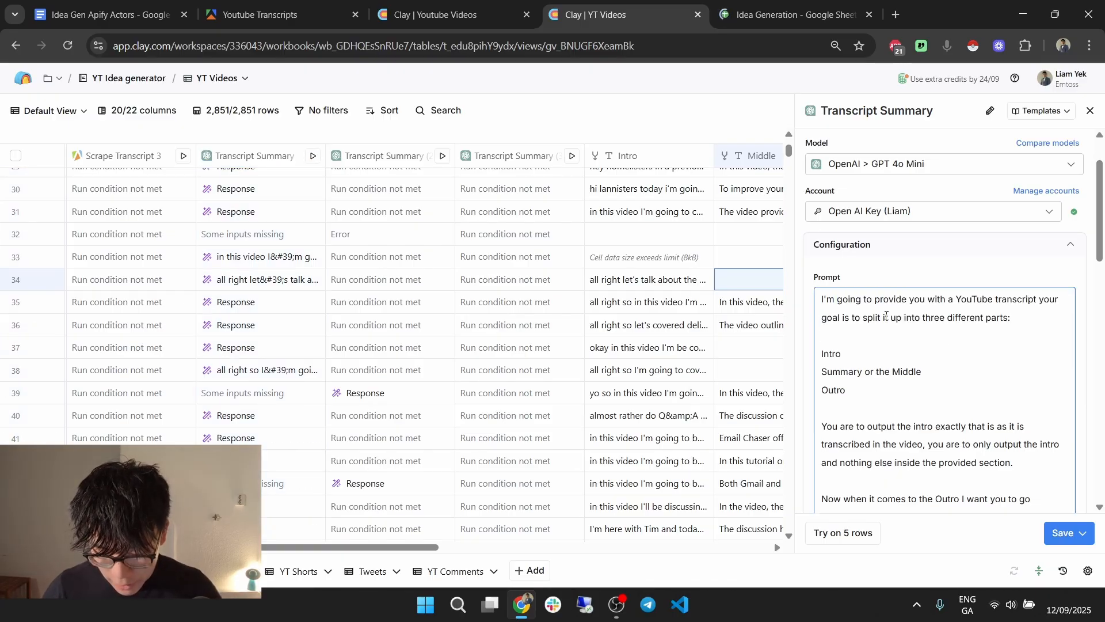
{"action": "scroll", "coordinate": [945, 337], "scroll_direction": "down", "scroll_amount": 1}
{"action": "left_click_drag", "start_coordinate": [897, 232], "coordinate": [903, 301]}
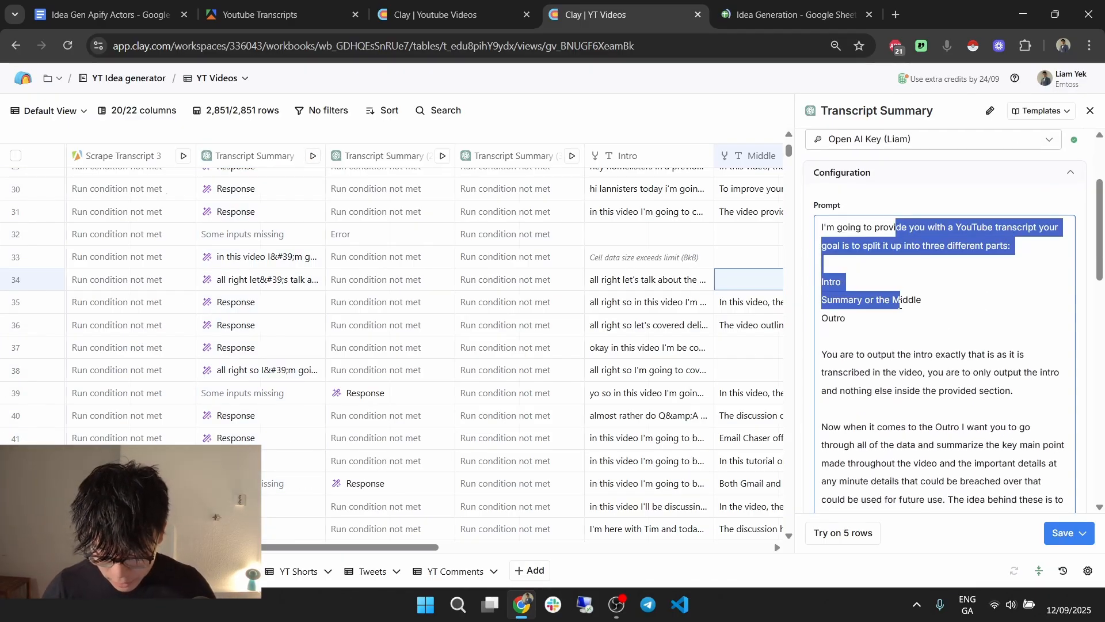
{"action": "left_click", "coordinate": [903, 281]}
{"action": "scroll", "coordinate": [902, 268], "scroll_direction": "down", "scroll_amount": 1}
{"action": "scroll", "coordinate": [880, 249], "scroll_direction": "down", "scroll_amount": 1}
{"action": "triple_click", "coordinate": [907, 229]}
{"action": "left_click", "coordinate": [905, 228]}
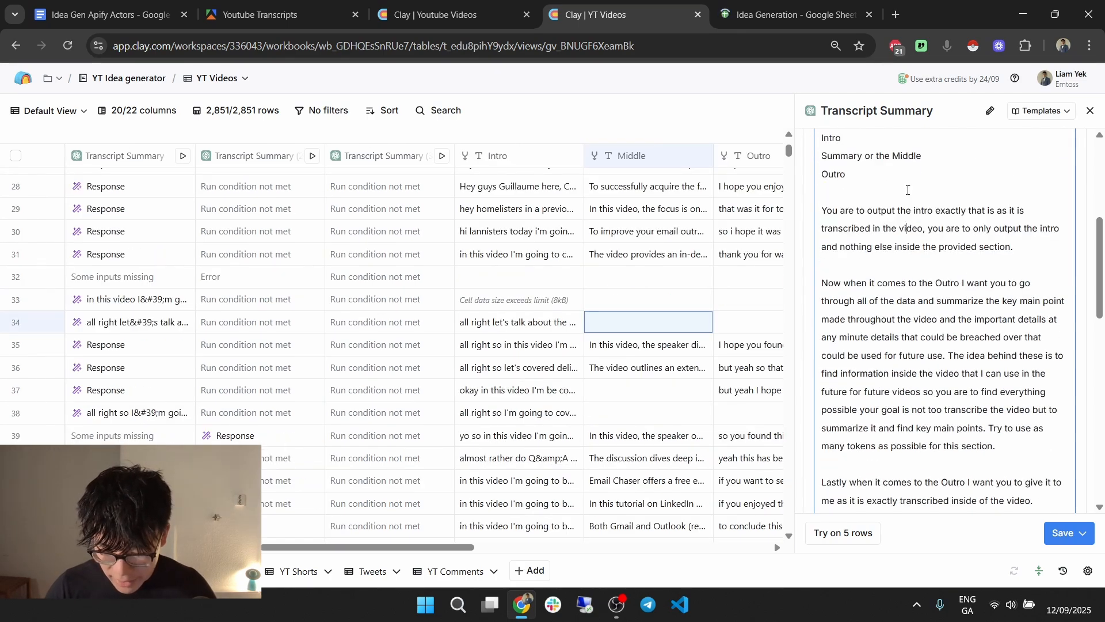
{"action": "left_click_drag", "start_coordinate": [860, 199], "coordinate": [1013, 248]}
{"action": "left_click", "coordinate": [892, 229]}
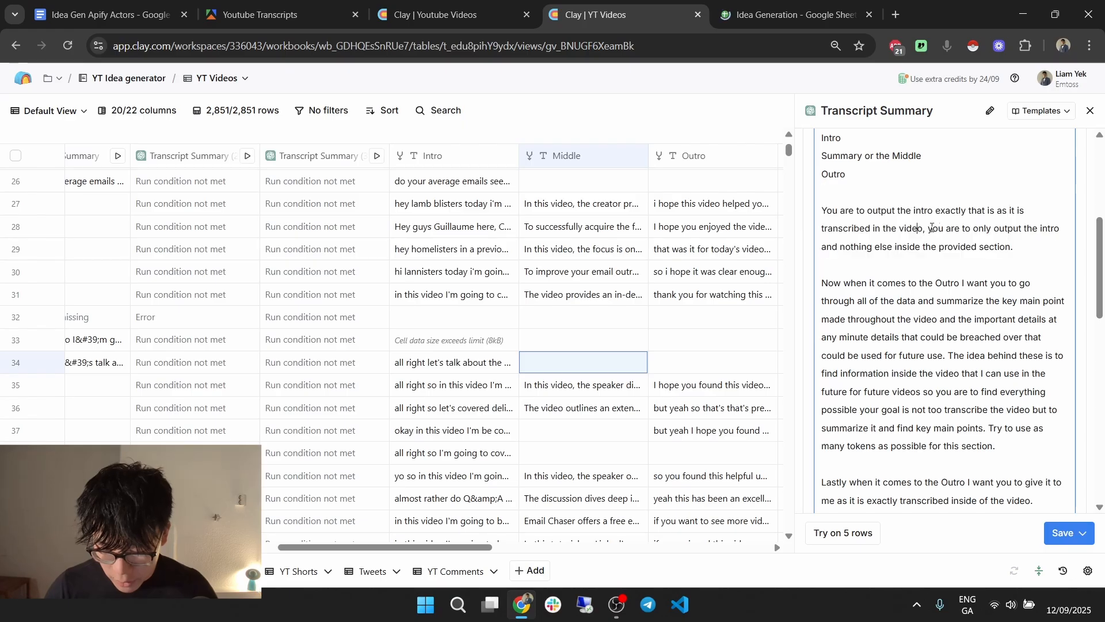
{"action": "left_click_drag", "start_coordinate": [939, 230], "coordinate": [1009, 228]}
{"action": "left_click", "coordinate": [1014, 227]}
{"action": "left_click_drag", "start_coordinate": [866, 247], "coordinate": [959, 247]}
{"action": "left_click", "coordinate": [967, 247]}
Review the Outro instructions about summarizing key main points for future videos.
{"action": "scroll", "coordinate": [969, 246], "scroll_direction": "down", "scroll_amount": 1}
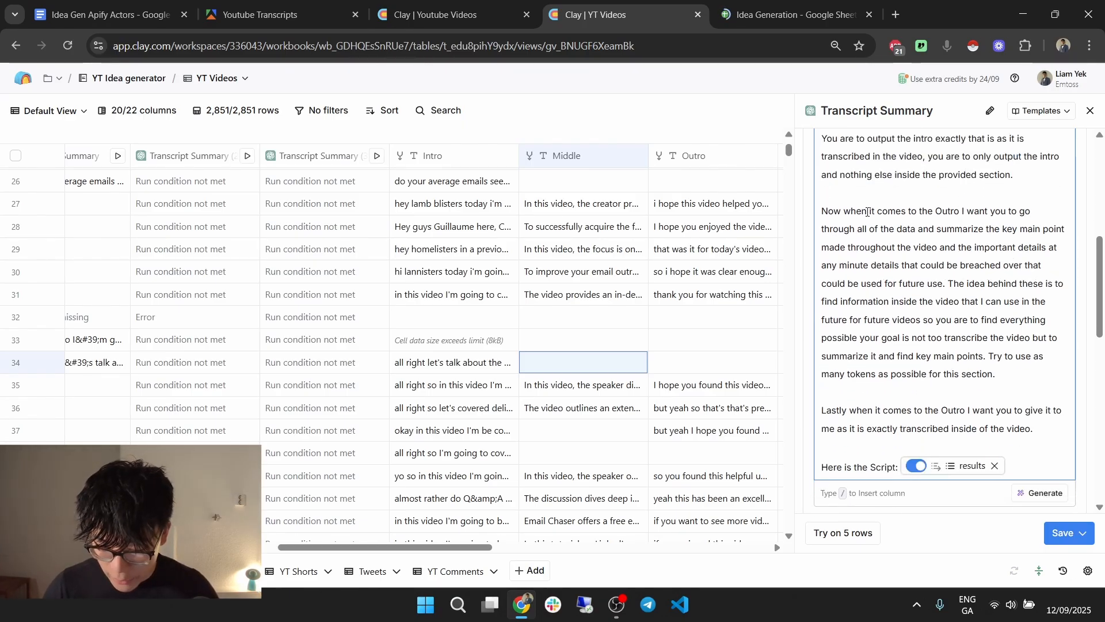
{"action": "left_click_drag", "start_coordinate": [845, 211], "coordinate": [1101, 242]}
{"action": "left_click", "coordinate": [882, 229]}
{"action": "left_click_drag", "start_coordinate": [883, 228], "coordinate": [963, 228]}
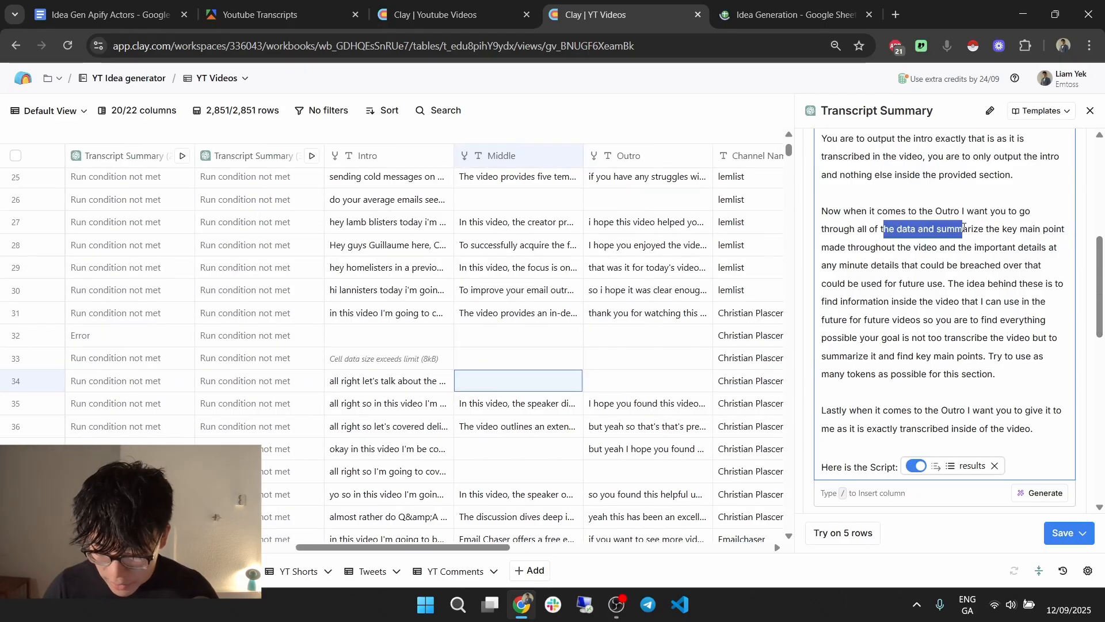
{"action": "left_click", "coordinate": [964, 228]}
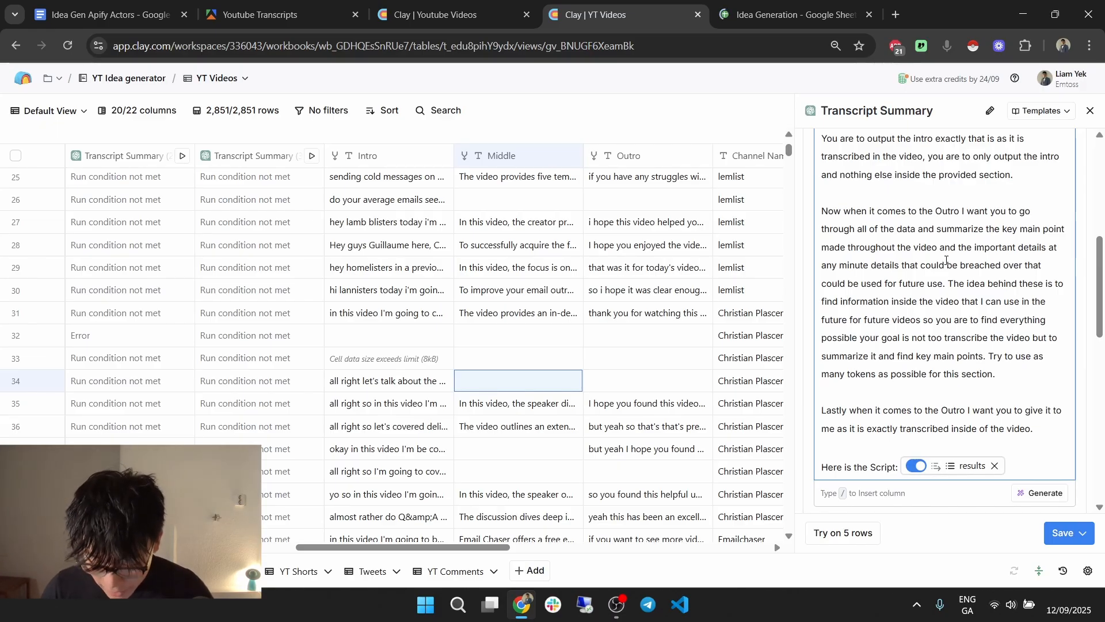
{"action": "double_click", "coordinate": [931, 265]}
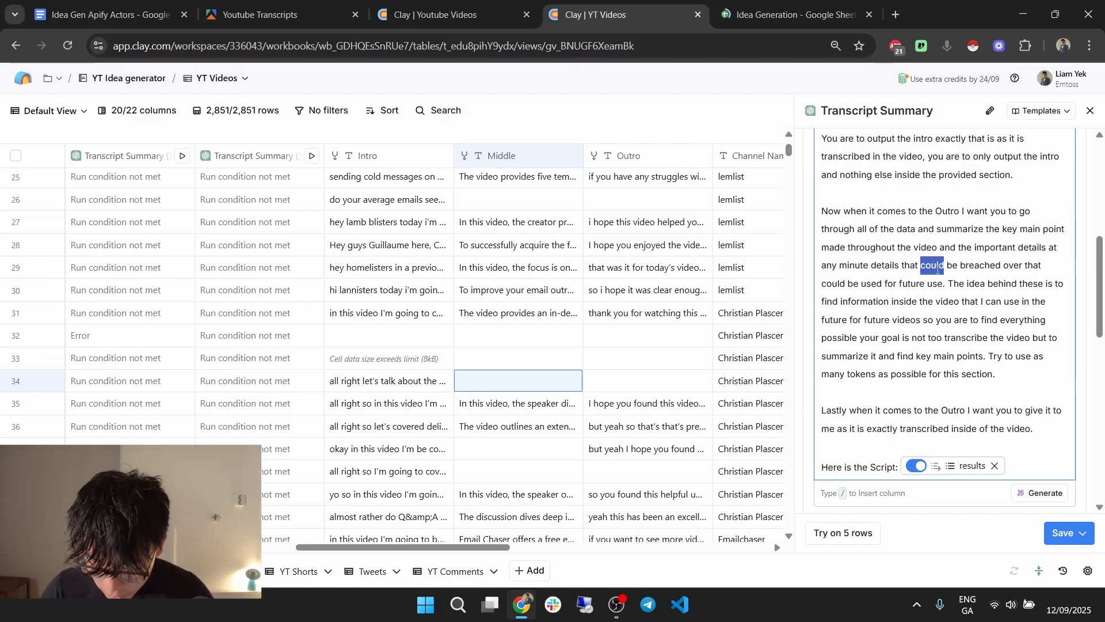
{"action": "left_click", "coordinate": [966, 266]}
{"action": "left_click_drag", "start_coordinate": [993, 264], "coordinate": [967, 283]}
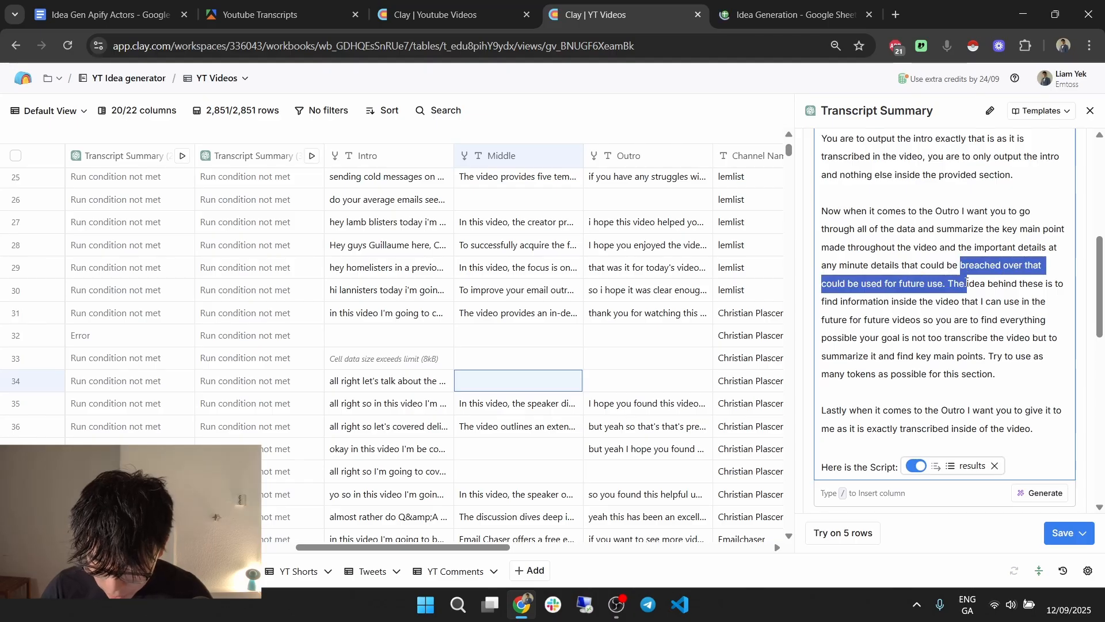
{"action": "left_click", "coordinate": [948, 285]}
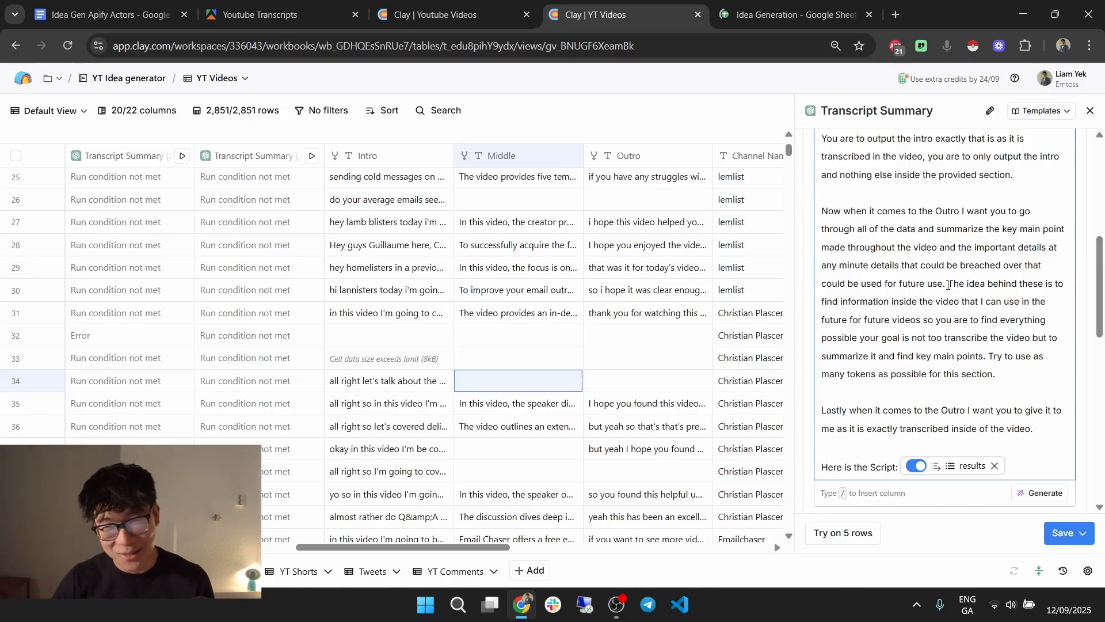
{"action": "scroll", "coordinate": [1018, 324], "scroll_direction": "down", "scroll_amount": 1}
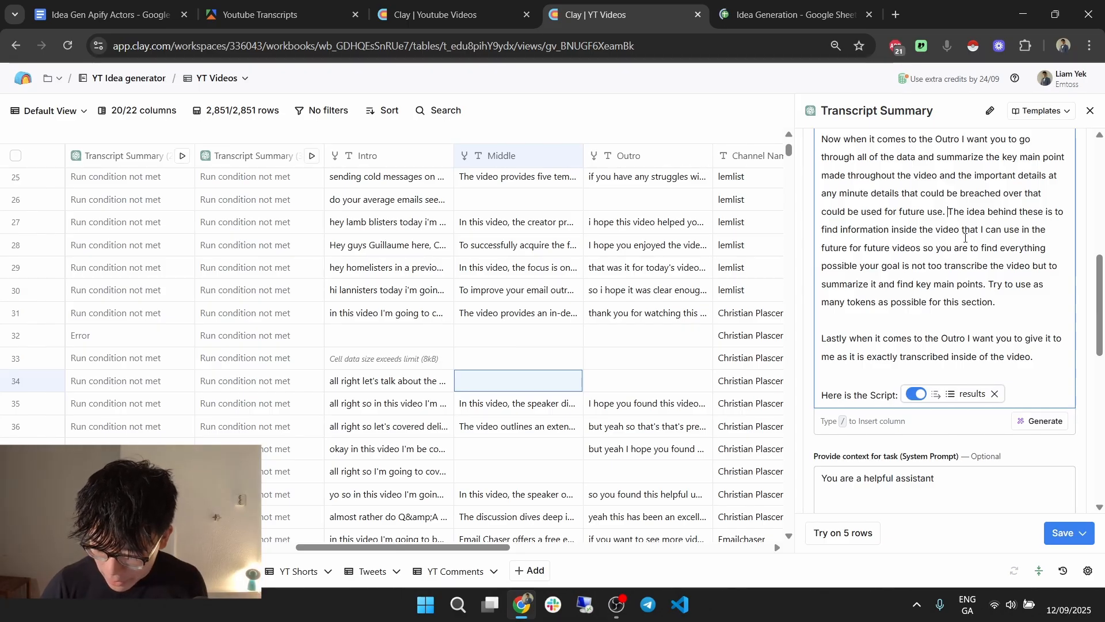
{"action": "left_click_drag", "start_coordinate": [866, 250], "coordinate": [984, 285]}
{"action": "left_click", "coordinate": [962, 286]}
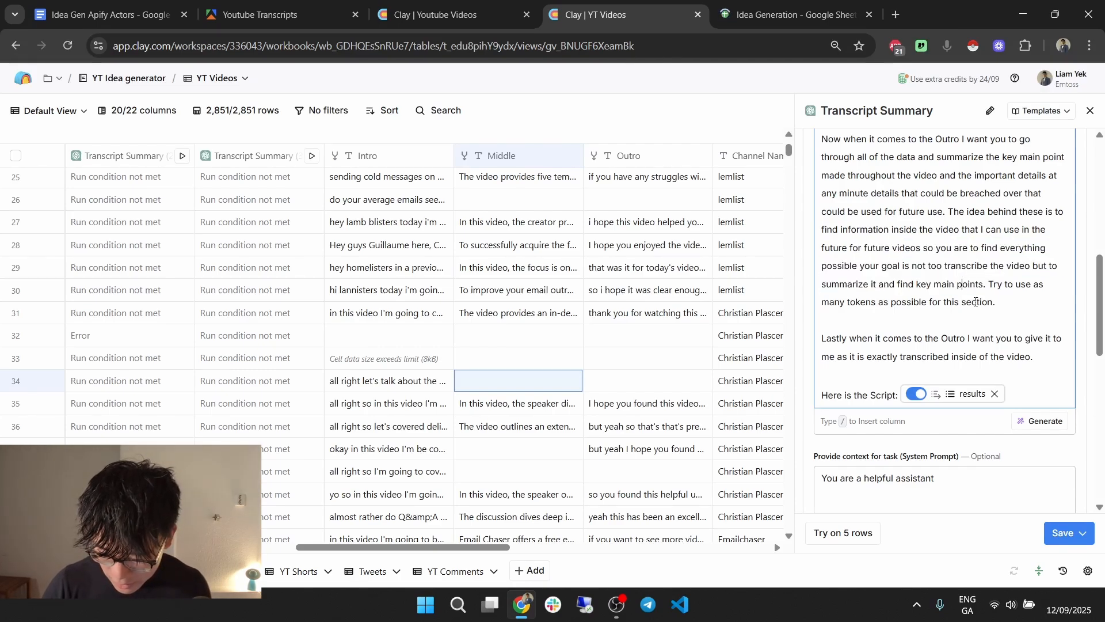
{"action": "left_click_drag", "start_coordinate": [953, 250], "coordinate": [978, 302]}
{"action": "left_click", "coordinate": [987, 302]}
{"action": "left_click_drag", "start_coordinate": [899, 285], "coordinate": [949, 264]}
{"action": "left_click", "coordinate": [1012, 298]}
{"action": "left_click", "coordinate": [943, 265]}
Review the final exact-transcription Outro instruction and select the entire prompt.
{"action": "scroll", "coordinate": [961, 258], "scroll_direction": "down", "scroll_amount": 1}
{"action": "left_click", "coordinate": [970, 256]}
{"action": "left_click_drag", "start_coordinate": [865, 266], "coordinate": [968, 266]}
{"action": "left_click", "coordinate": [967, 266]}
{"action": "left_click_drag", "start_coordinate": [841, 285], "coordinate": [1015, 275]}
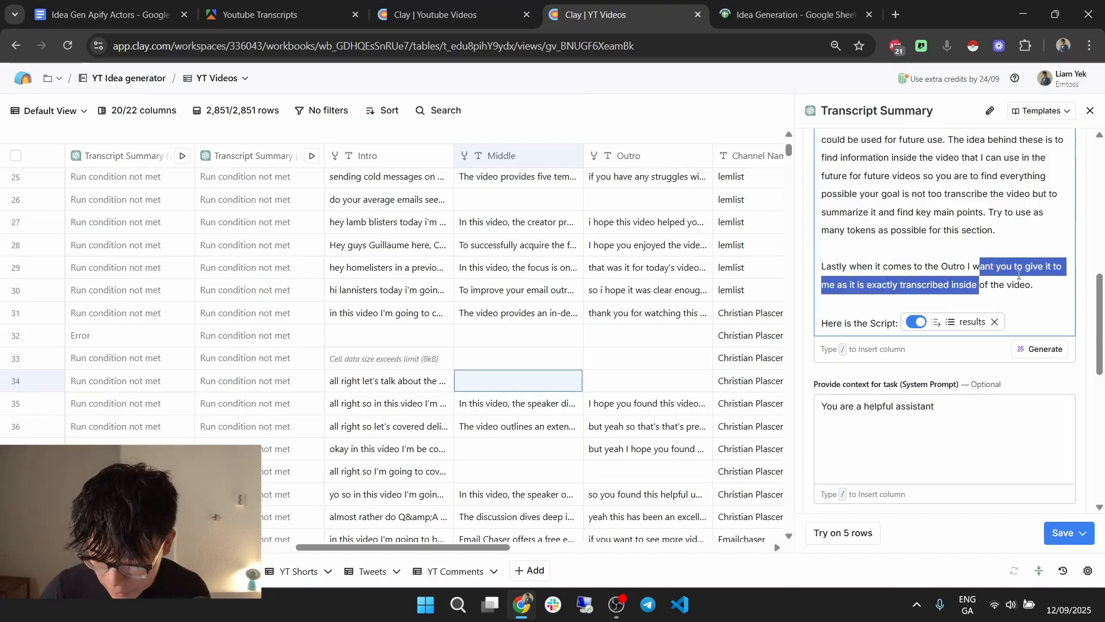
{"action": "left_click", "coordinate": [1050, 286]}
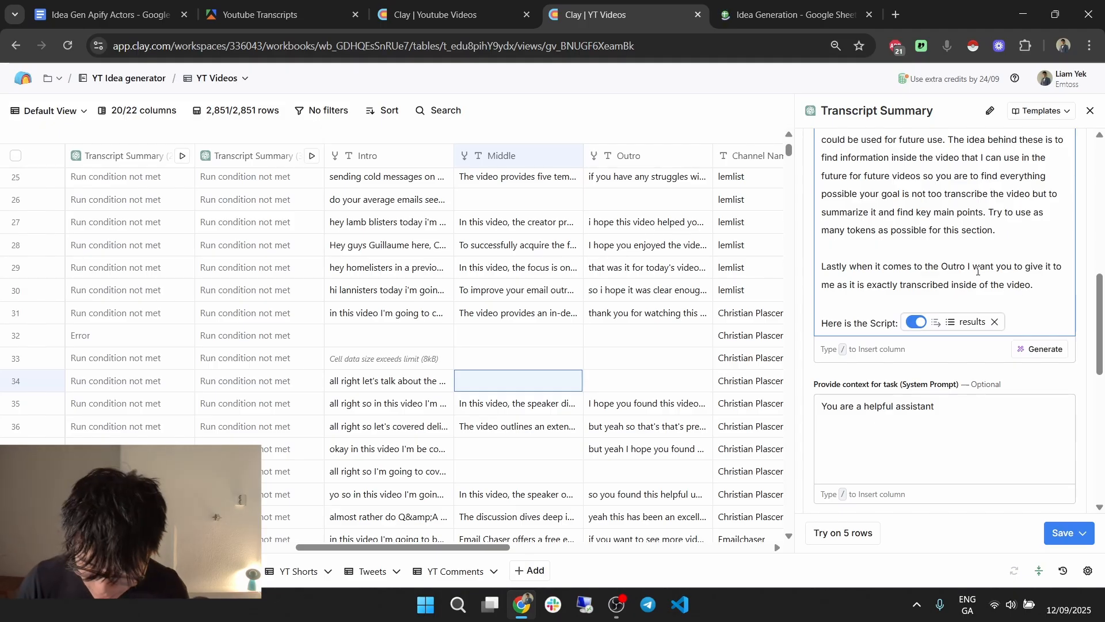
{"action": "key", "text": "ctrl+a"}
Back in Youtube Videos, add a new Use AI enrichment column.
{"action": "key", "text": "ctrl+shift+Tab"}
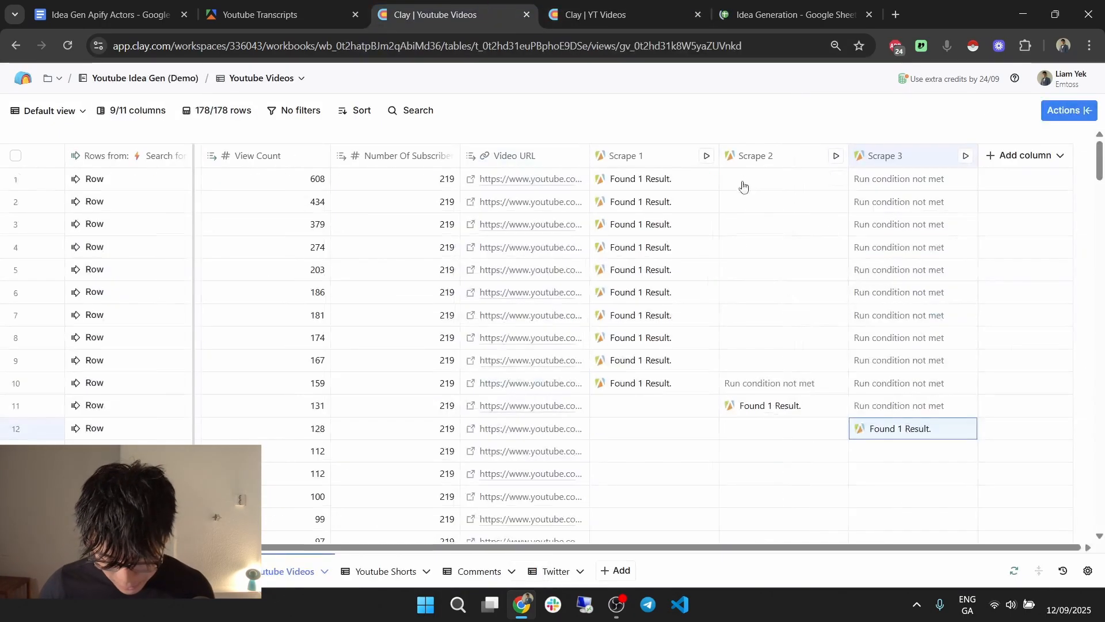
{"action": "left_click", "coordinate": [1016, 156]}
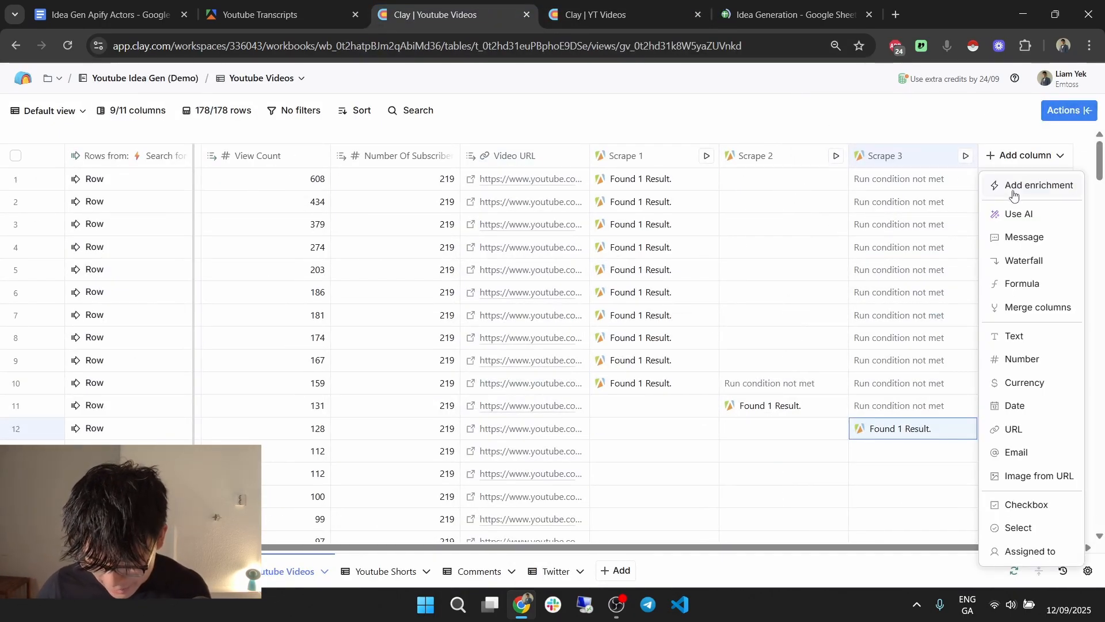
{"action": "left_click", "coordinate": [1014, 186]}
{"action": "left_click", "coordinate": [924, 142]}
{"action": "type", "text": "ai"}
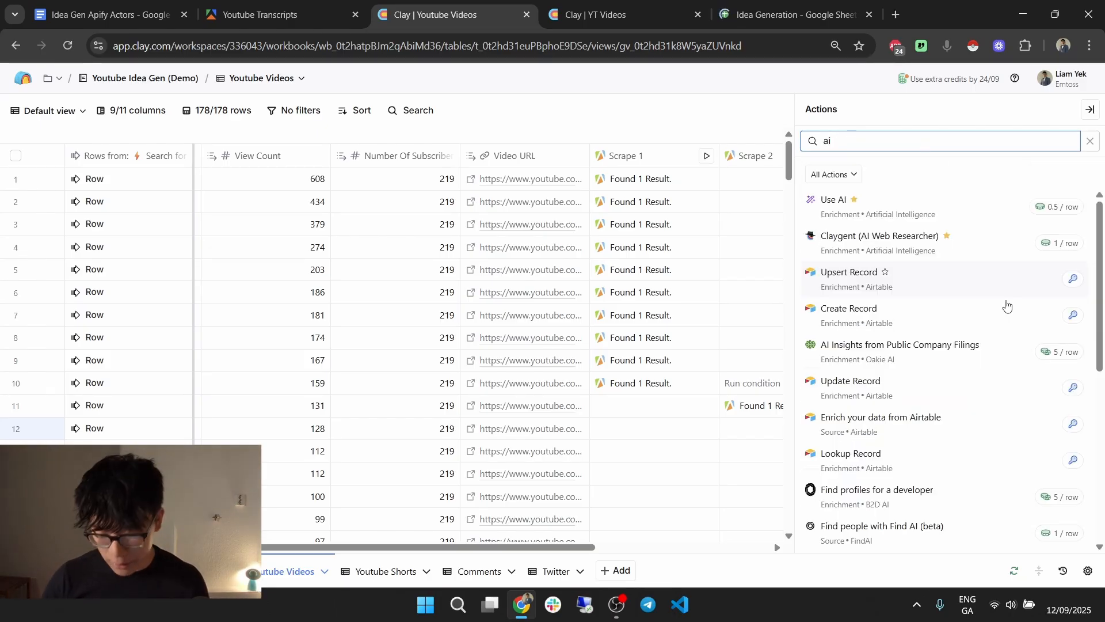
{"action": "left_click", "coordinate": [897, 218]}
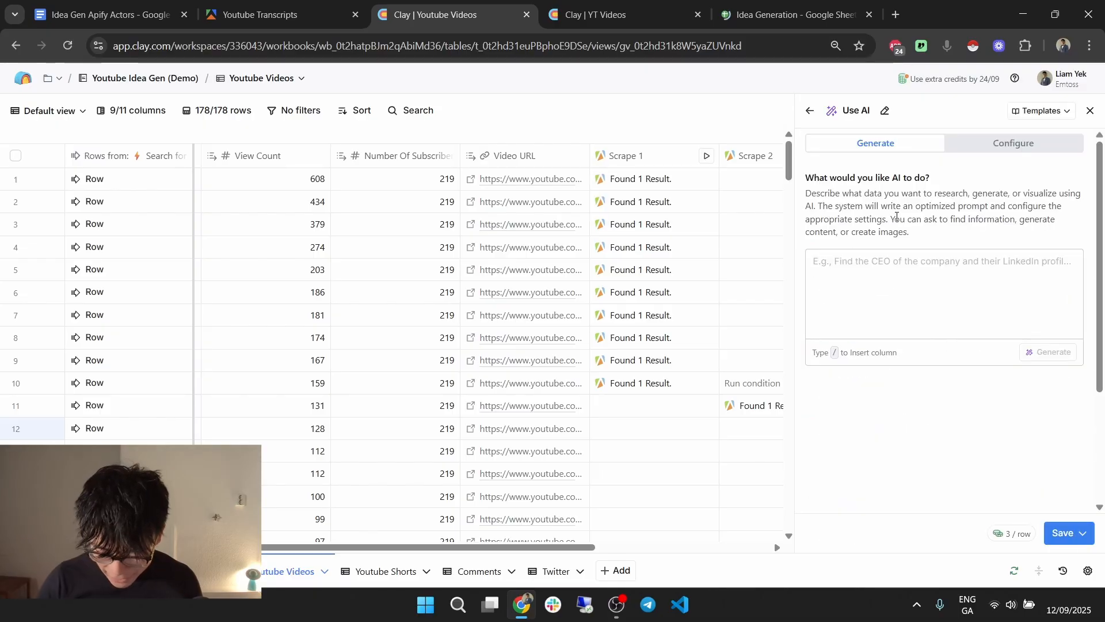
Configure it manually with the Create or modify content use case and GPT 4o Mini.
{"action": "left_click", "coordinate": [980, 145]}
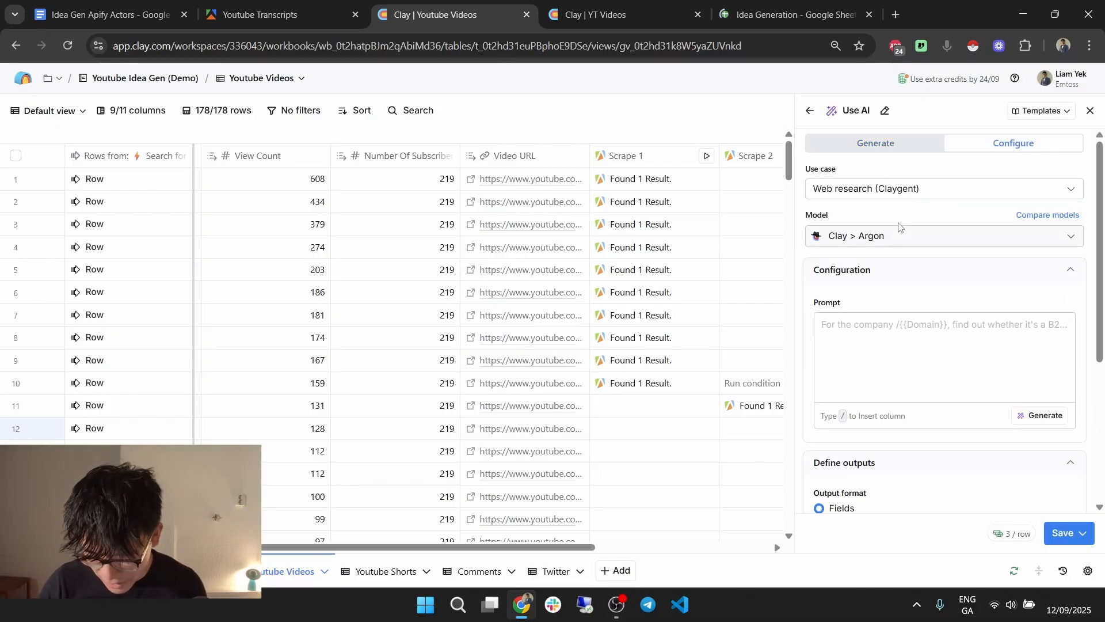
{"action": "left_click", "coordinate": [919, 193]}
{"action": "left_click", "coordinate": [899, 285]}
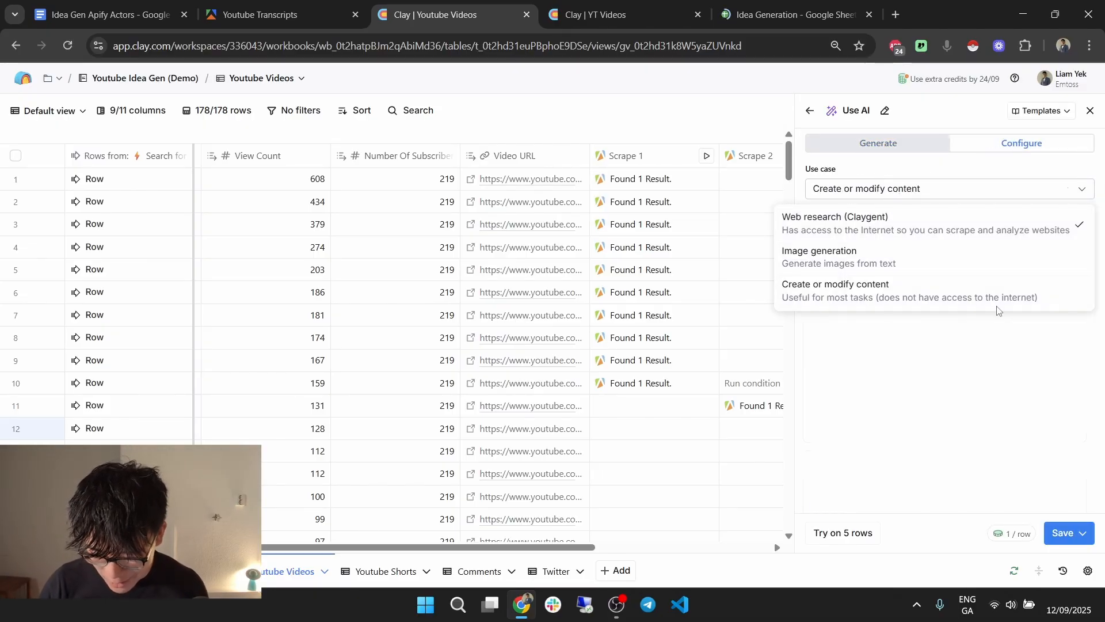
{"action": "scroll", "coordinate": [923, 170], "scroll_direction": "down", "scroll_amount": 1}
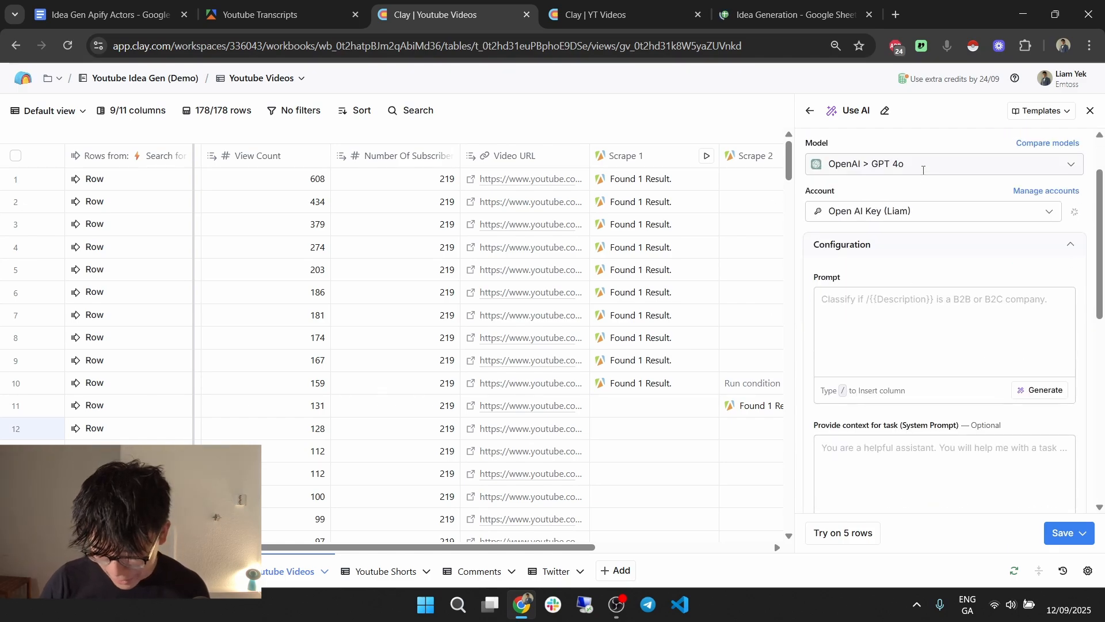
{"action": "left_click", "coordinate": [921, 164]}
{"action": "scroll", "coordinate": [944, 299], "scroll_direction": "up", "scroll_amount": 1}
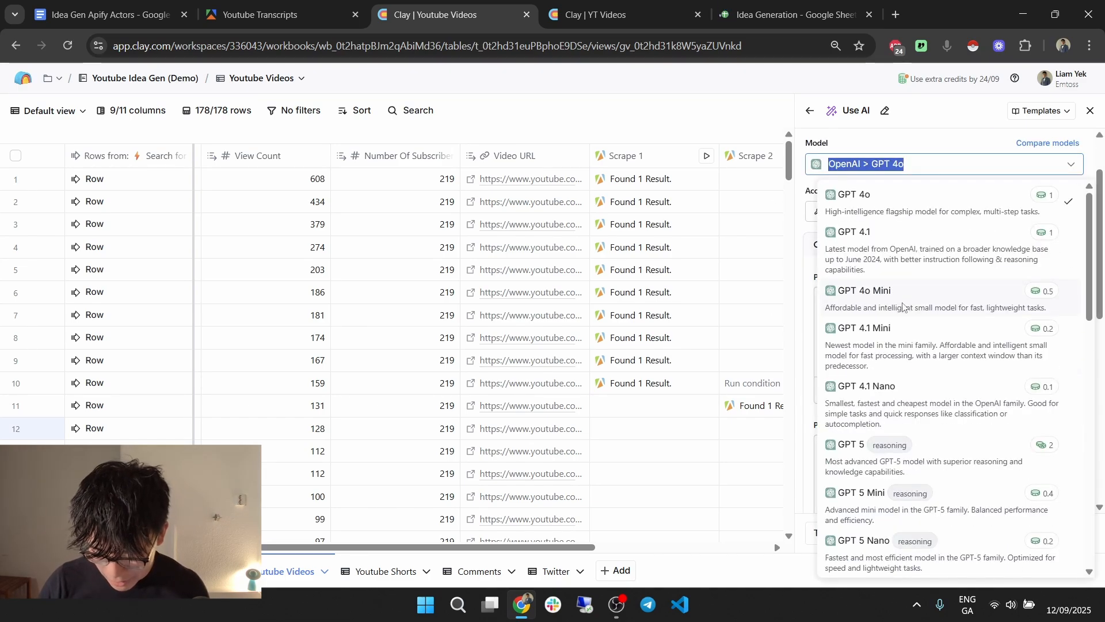
{"action": "left_click", "coordinate": [932, 326]}
Paste the copied transcript prompt and insert Scrape 2's captions as the script.
{"action": "left_click", "coordinate": [952, 338]}
{"action": "key", "text": "ctrl+v"}
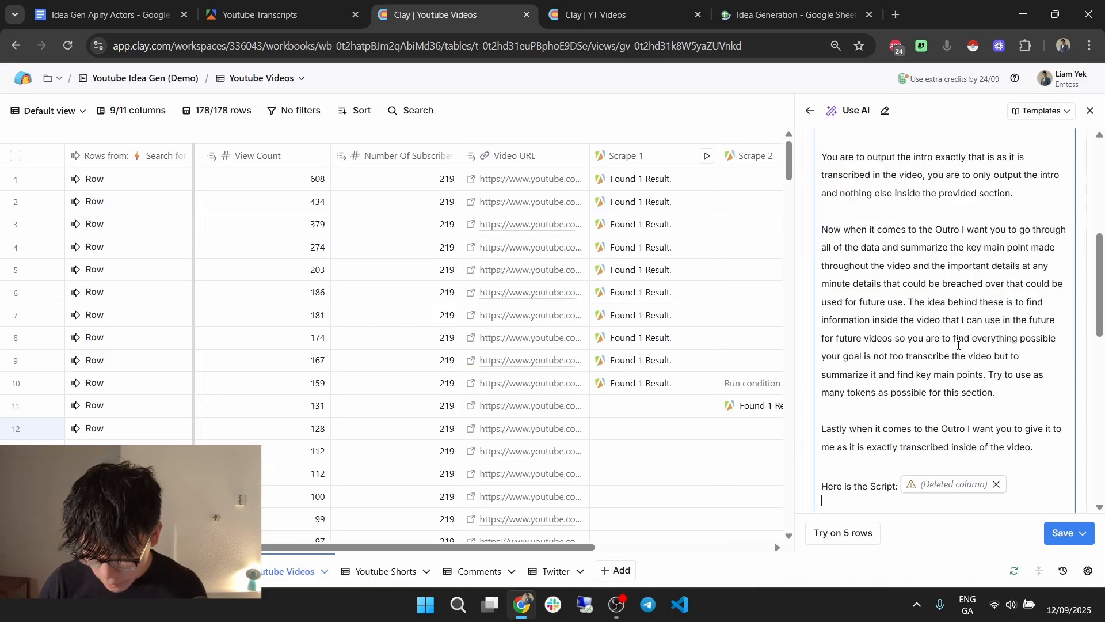
{"action": "left_click", "coordinate": [997, 485]}
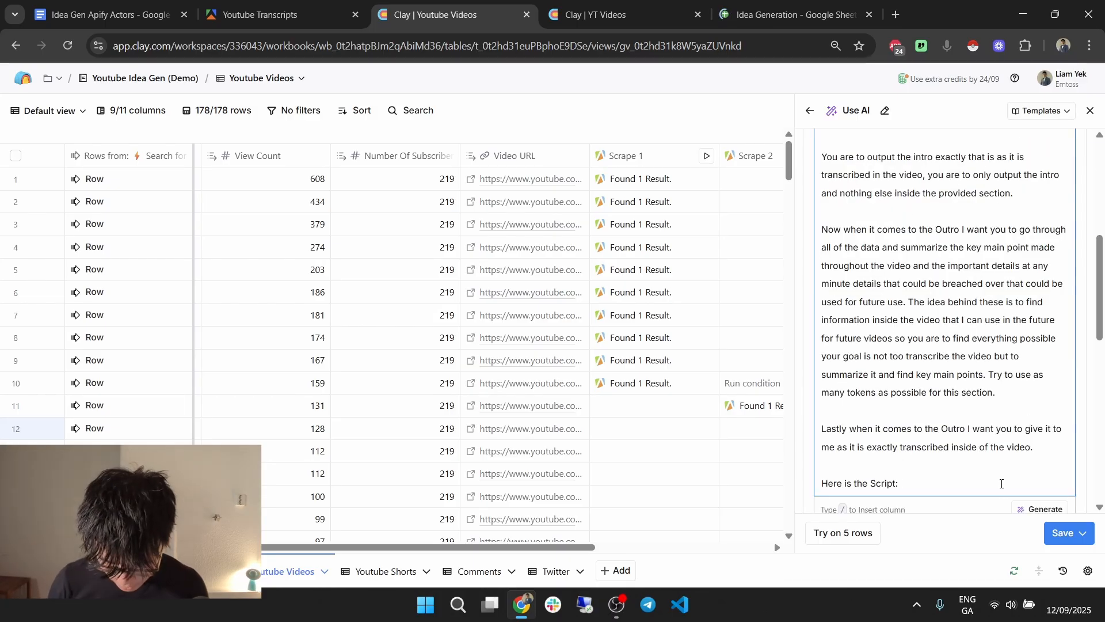
{"action": "type", "text": "/"}
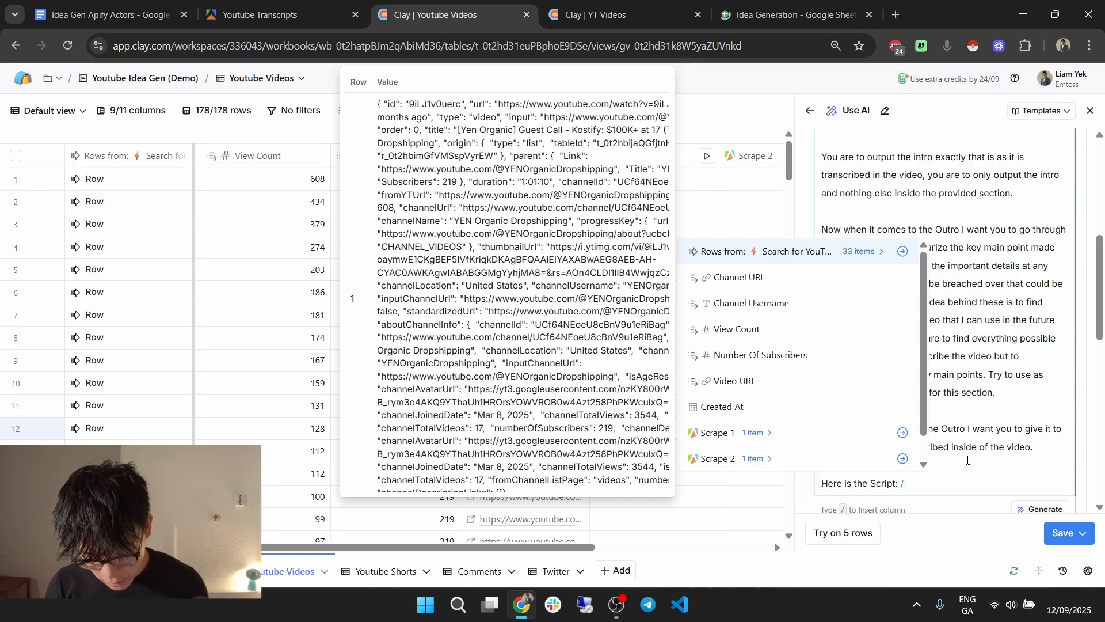
{"action": "type", "text": "sc"}
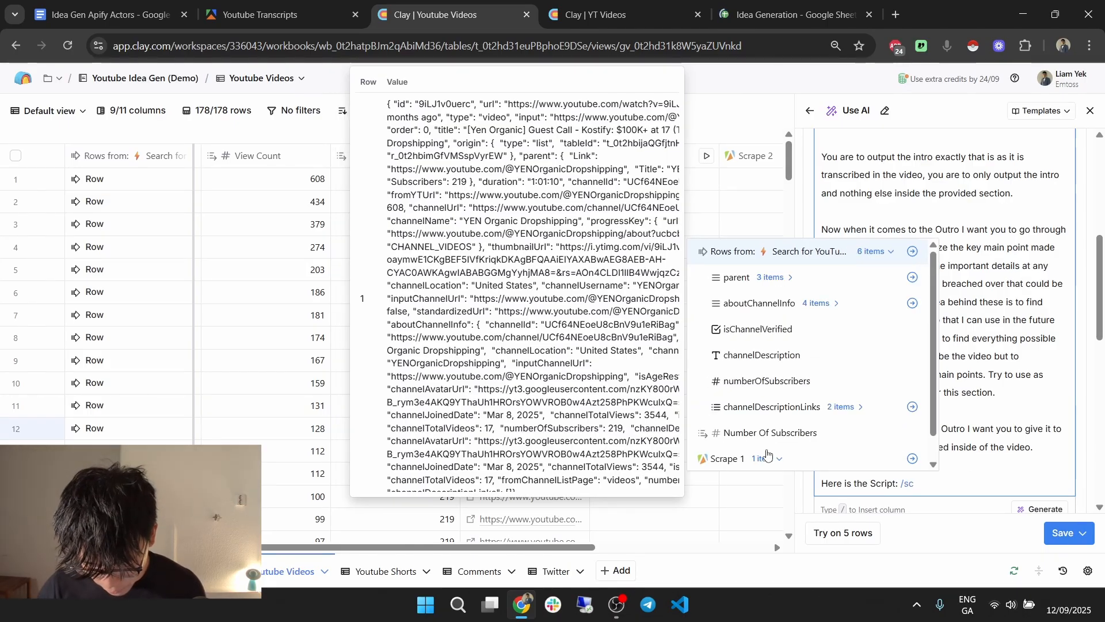
{"action": "left_click", "coordinate": [761, 458]}
{"action": "scroll", "coordinate": [766, 454], "scroll_direction": "down", "scroll_amount": 1}
{"action": "scroll", "coordinate": [789, 445], "scroll_direction": "down", "scroll_amount": 1}
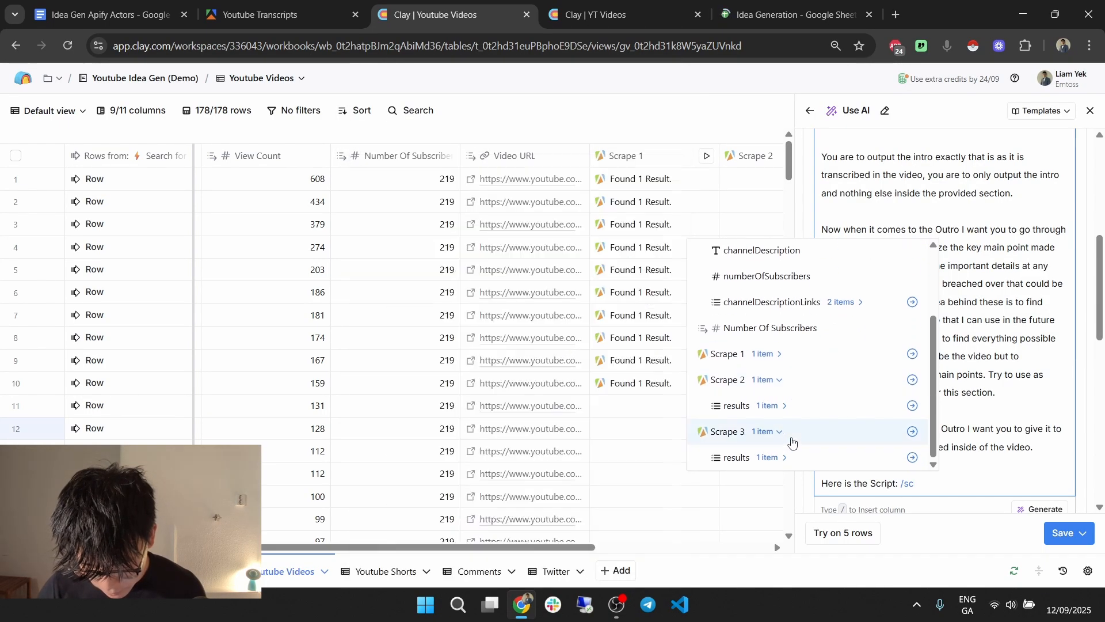
{"action": "left_click", "coordinate": [782, 405]}
{"action": "left_click", "coordinate": [798, 407]}
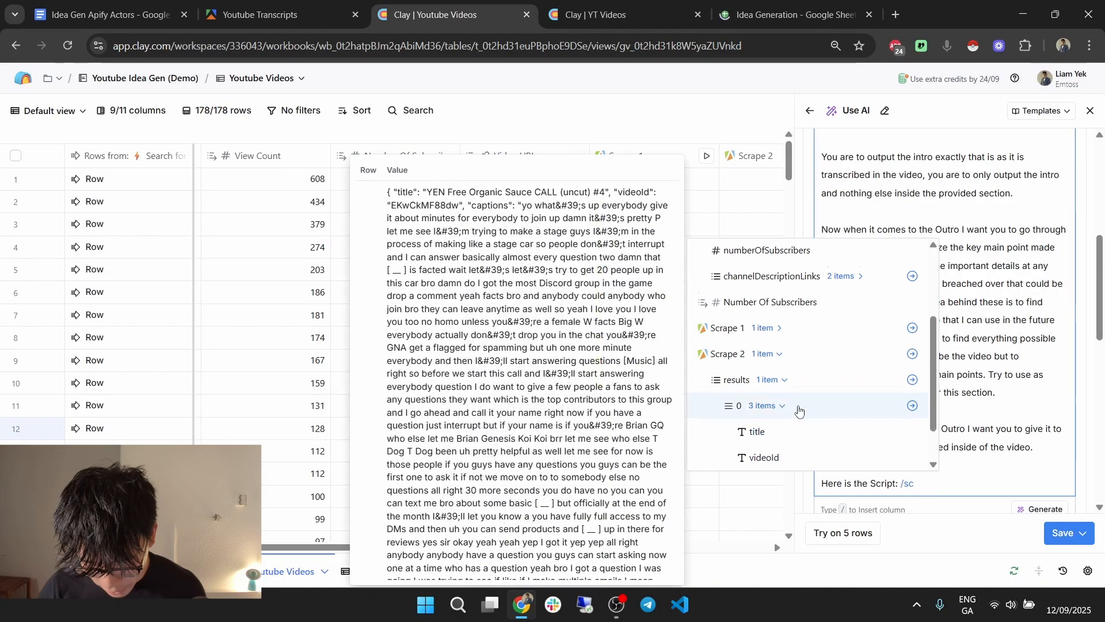
{"action": "scroll", "coordinate": [799, 410], "scroll_direction": "down", "scroll_amount": 3}
{"action": "left_click", "coordinate": [757, 368]}
Switch to the YT Videos table to view its AI settings for reference.
{"action": "scroll", "coordinate": [945, 310], "scroll_direction": "down", "scroll_amount": 4}
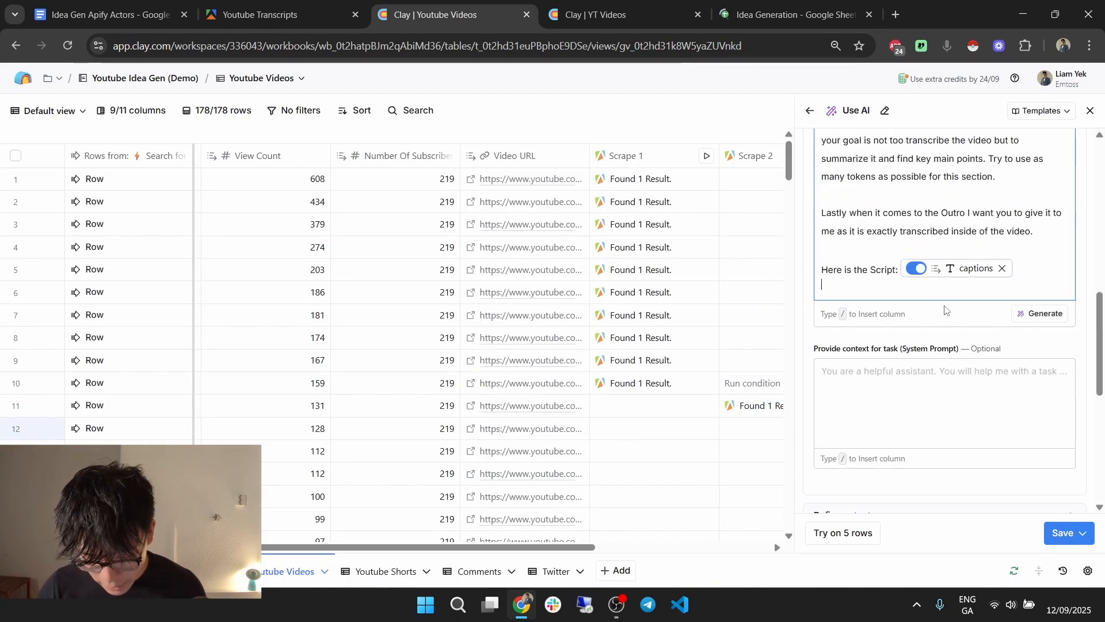
{"action": "left_click", "coordinate": [596, 15]}
{"action": "scroll", "coordinate": [950, 300], "scroll_direction": "down", "scroll_amount": 3}
Copy the 'You are a helpful assistant' system prompt from YT Videos into the AI column.
{"action": "left_click", "coordinate": [847, 262]}
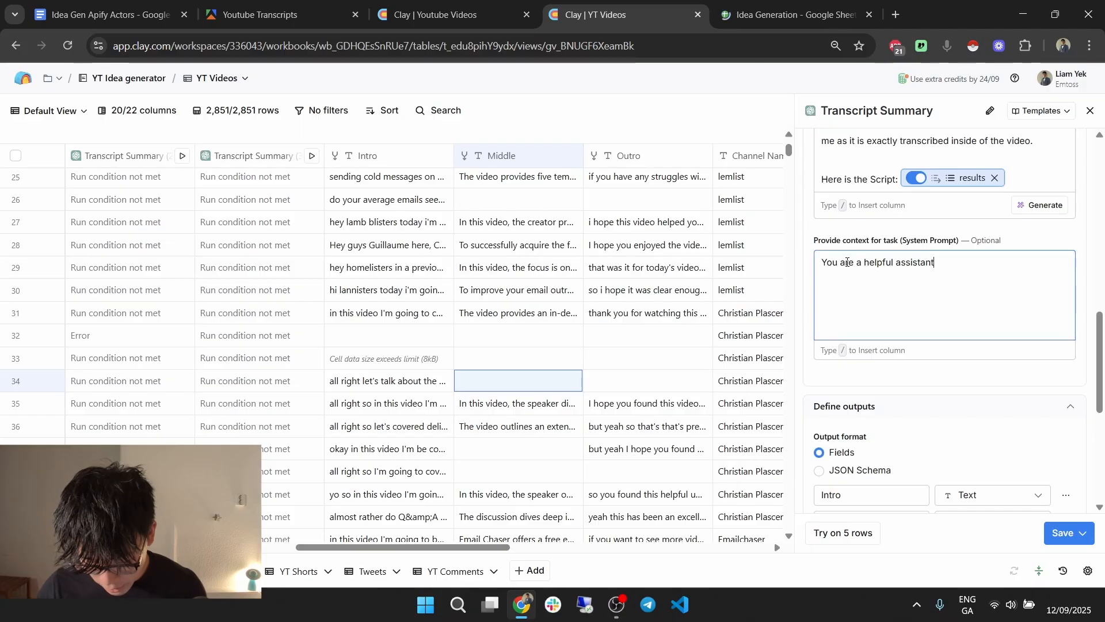
{"action": "key", "text": "ctrl+a"}
{"action": "key", "text": "ctrl+c"}
{"action": "key", "text": "ctrl+shift+Tab"}
{"action": "key", "text": "ctrl+v"}
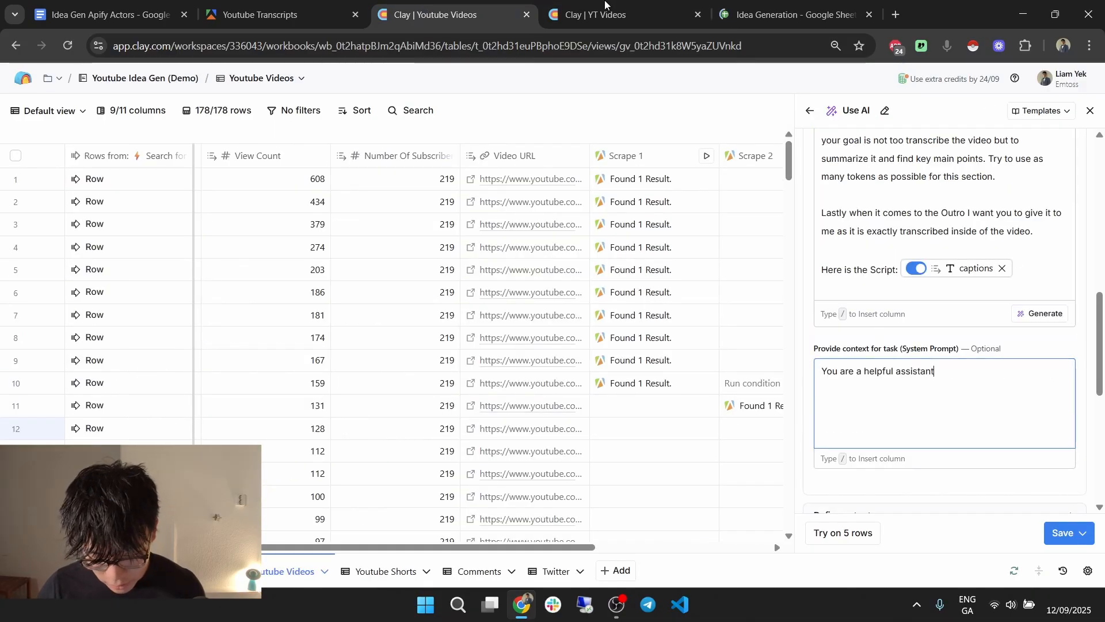
Rename the first output to Intro, copying the name from the YT Videos table.
{"action": "left_click", "coordinate": [605, 3]}
{"action": "scroll", "coordinate": [921, 346], "scroll_direction": "down", "scroll_amount": 5}
{"action": "left_click_drag", "start_coordinate": [861, 279], "coordinate": [812, 278]}
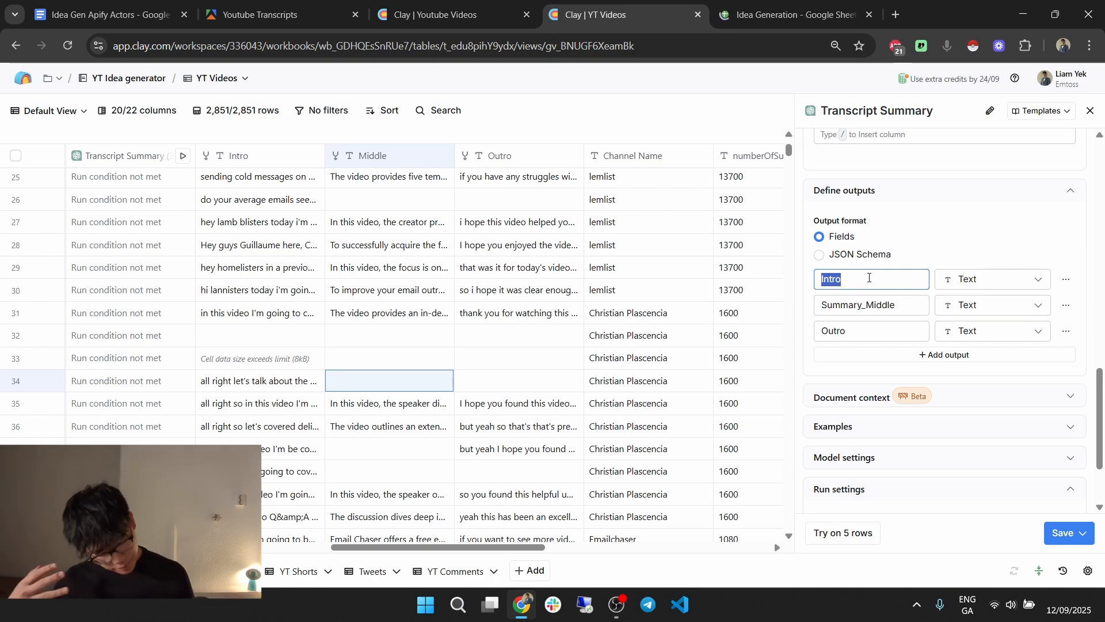
{"action": "left_click", "coordinate": [985, 398]}
{"action": "scroll", "coordinate": [971, 405], "scroll_direction": "down", "scroll_amount": 2}
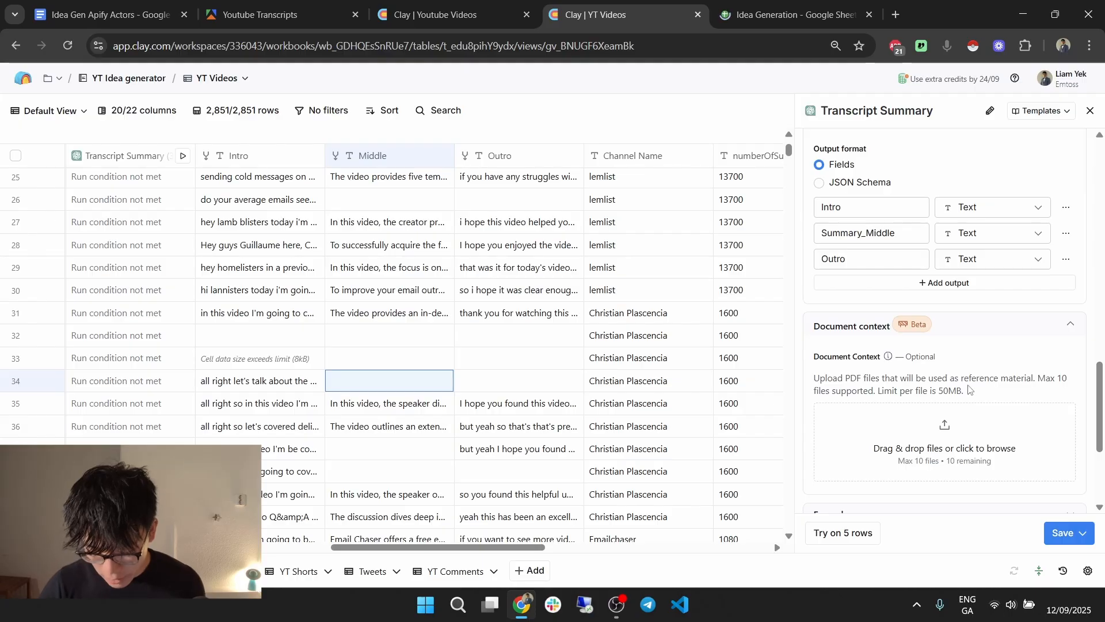
{"action": "scroll", "coordinate": [865, 355], "scroll_direction": "up", "scroll_amount": 3}
{"action": "double_click", "coordinate": [865, 355]}
{"action": "left_click", "coordinate": [454, 16]}
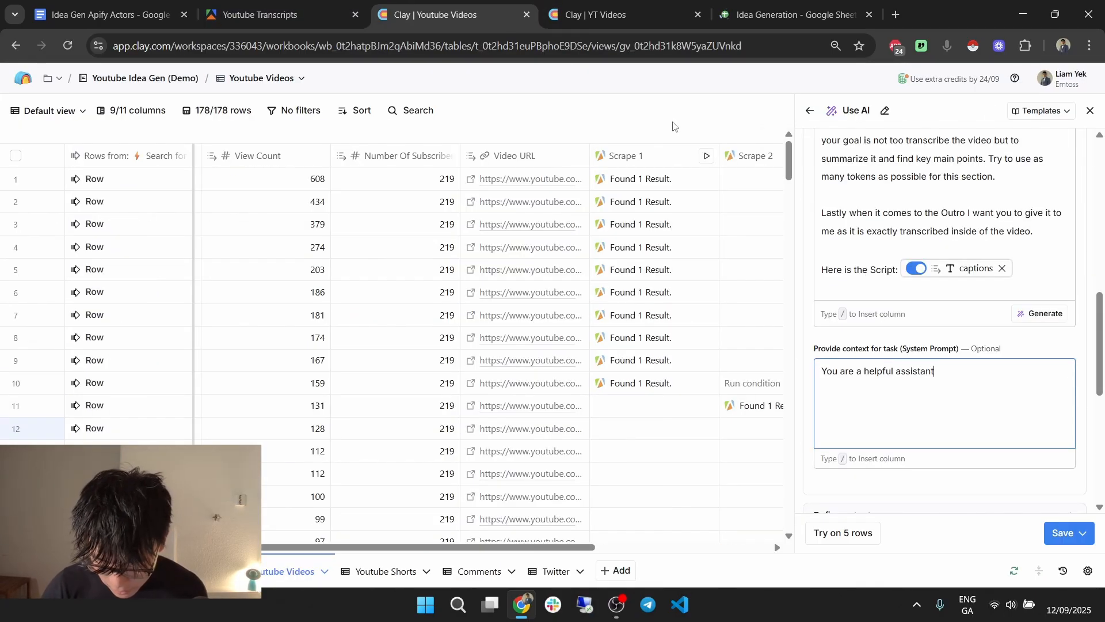
{"action": "scroll", "coordinate": [888, 337], "scroll_direction": "down", "scroll_amount": 5}
{"action": "double_click", "coordinate": [870, 315]}
{"action": "key", "text": "ctrl+v"}
Add a second output named Summary_Middle.
{"action": "left_click", "coordinate": [858, 340]}
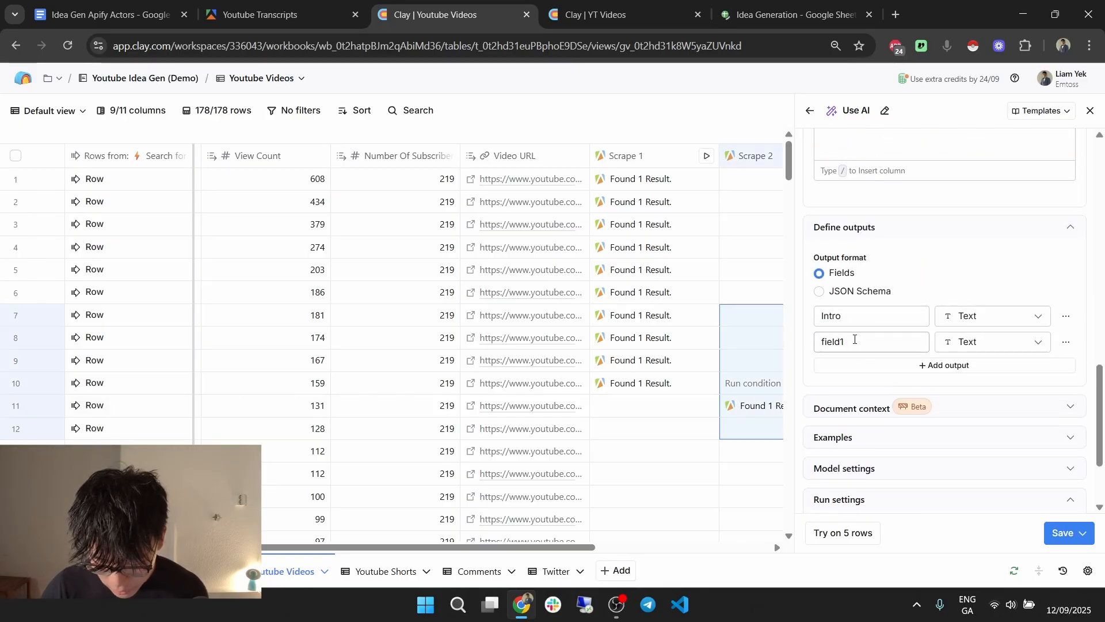
{"action": "left_click", "coordinate": [599, 15]}
{"action": "left_click_drag", "start_coordinate": [910, 377], "coordinate": [809, 369]}
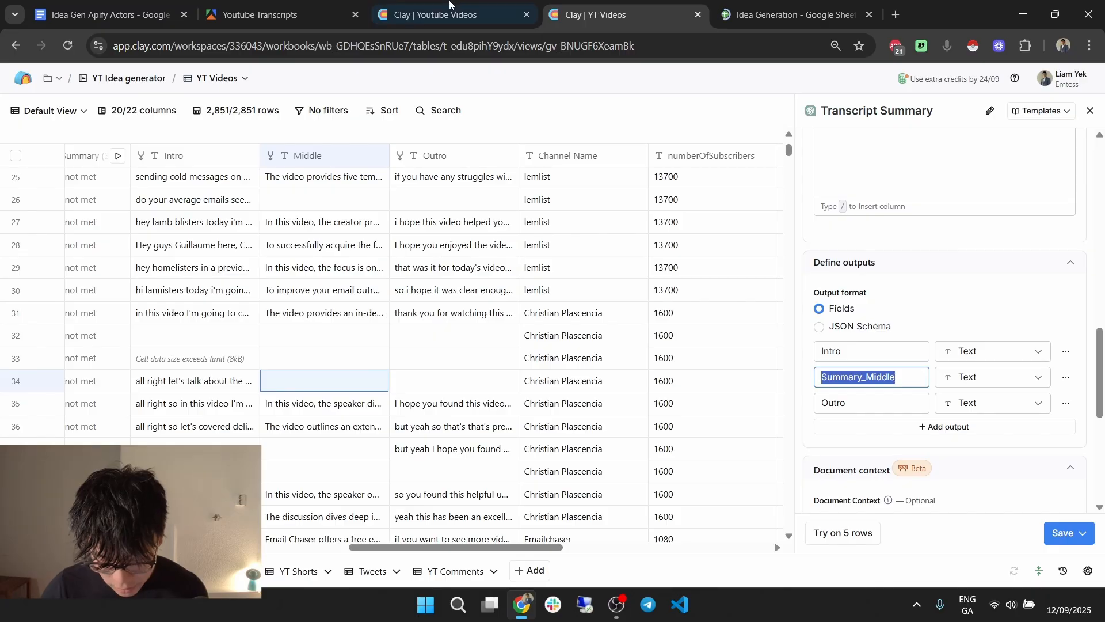
{"action": "key", "text": "ctrl+shift+Tab"}
{"action": "left_click_drag", "start_coordinate": [918, 342], "coordinate": [841, 359]}
{"action": "key", "text": "ctrl+v"}
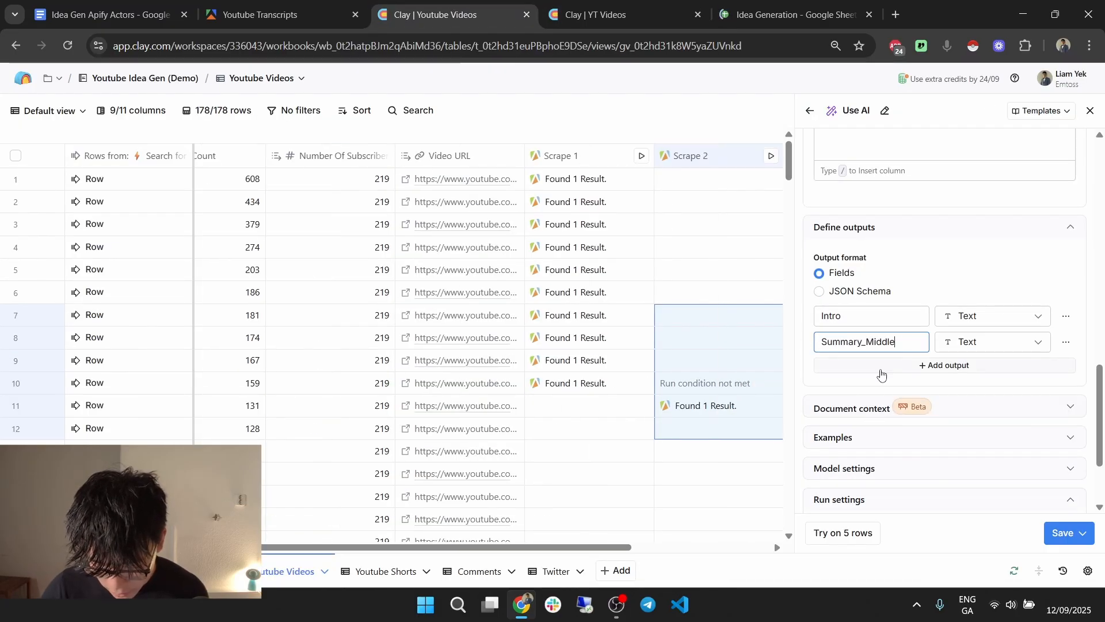
Add a third output named Outro, then save and run the column on 10 rows.
{"action": "left_click", "coordinate": [875, 366]}
{"action": "key", "text": "ctrl+Tab"}
{"action": "left_click_drag", "start_coordinate": [864, 399], "coordinate": [810, 399]}
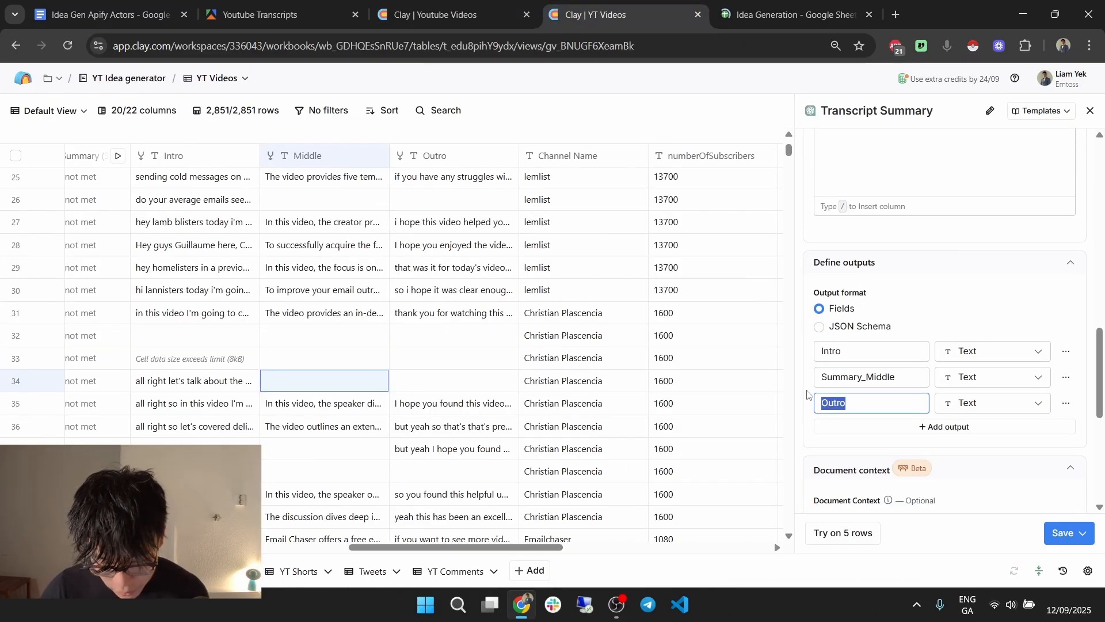
{"action": "key", "text": "ctrl+shift+Tab"}
{"action": "double_click", "coordinate": [873, 372]}
{"action": "key", "text": "ctrl+v"}
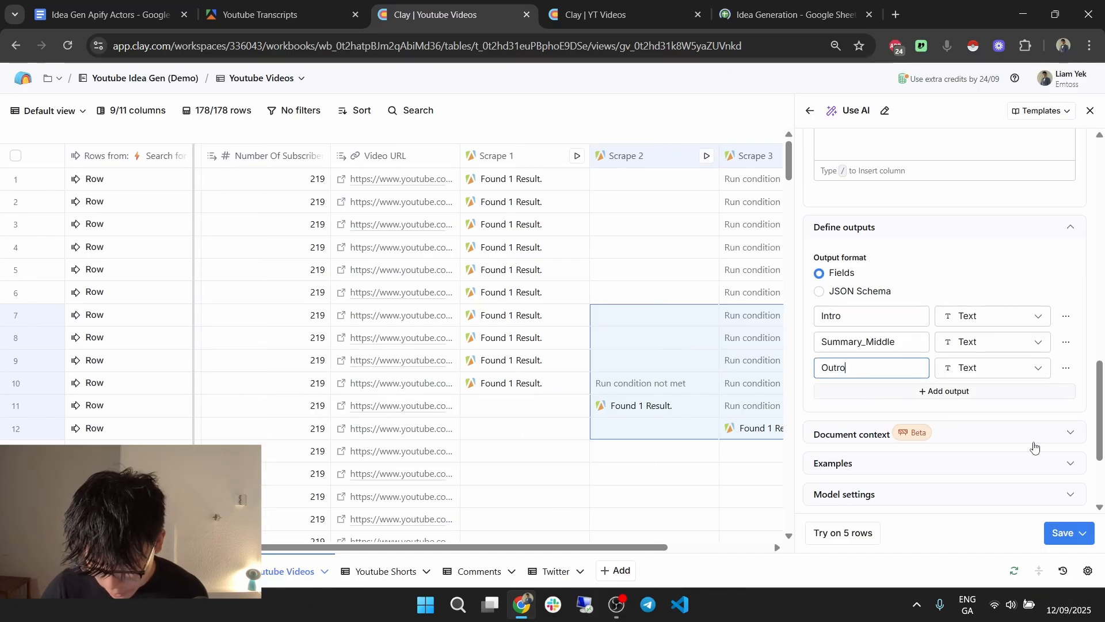
{"action": "left_click", "coordinate": [1085, 533]}
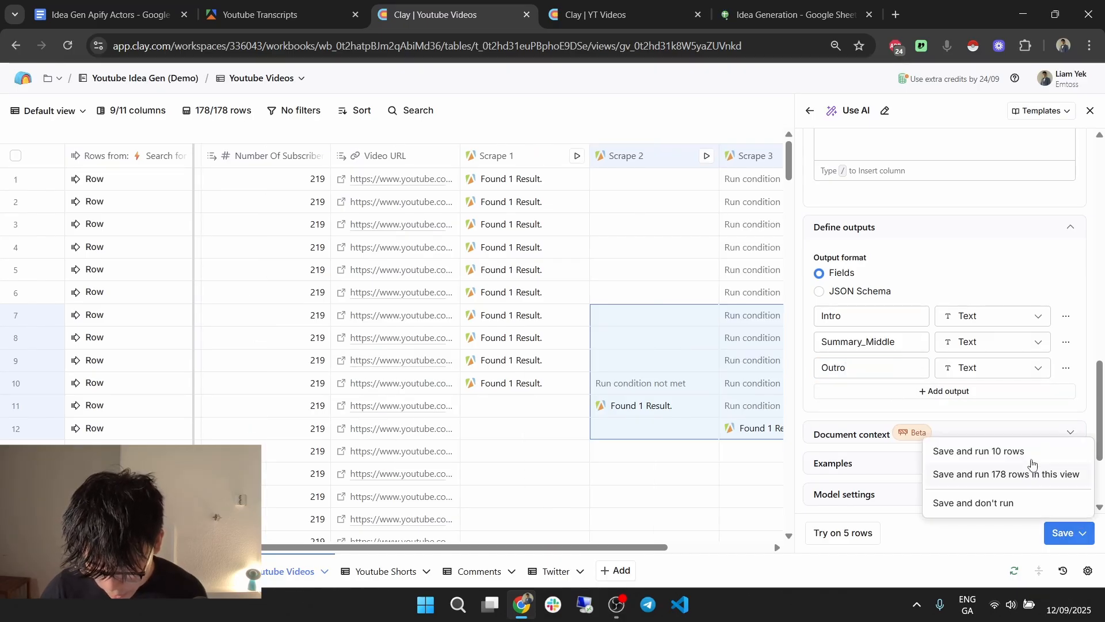
{"action": "left_click", "coordinate": [972, 452]}
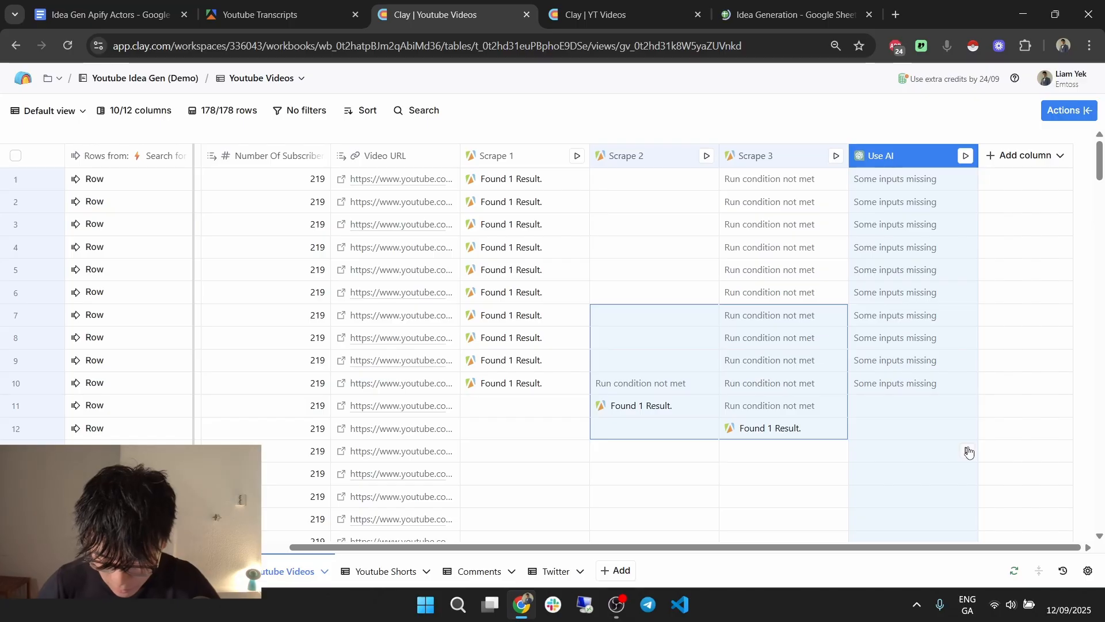
Replace the prompt's captions chip with Scrape 1 > results > 0 > captions.
{"action": "double_click", "coordinate": [907, 163]}
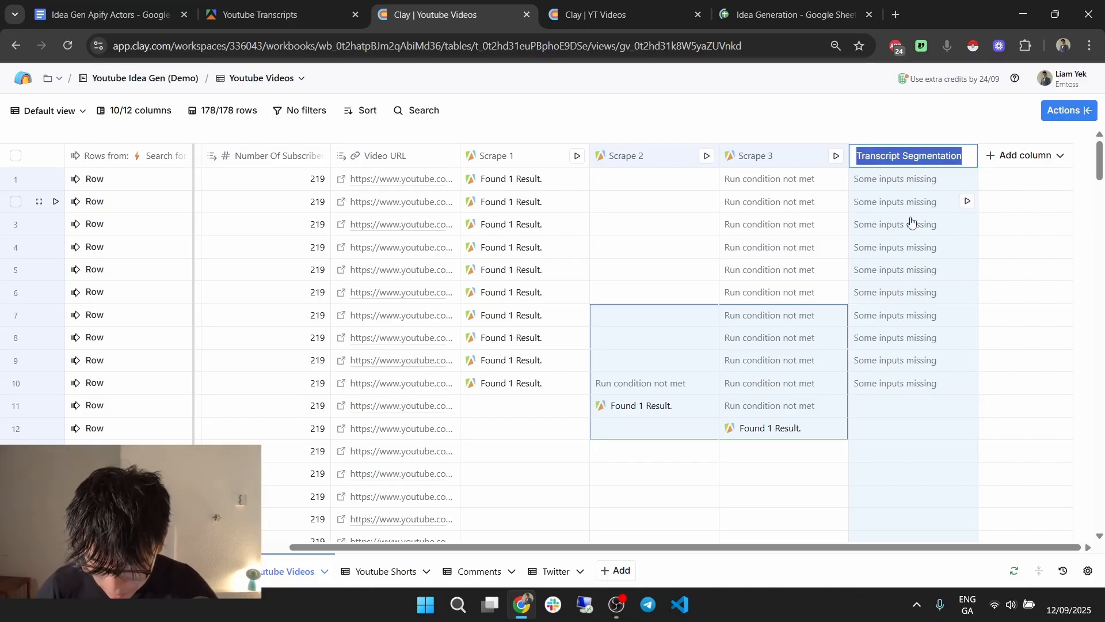
{"action": "left_click", "coordinate": [1001, 244]}
{"action": "left_click", "coordinate": [918, 160]}
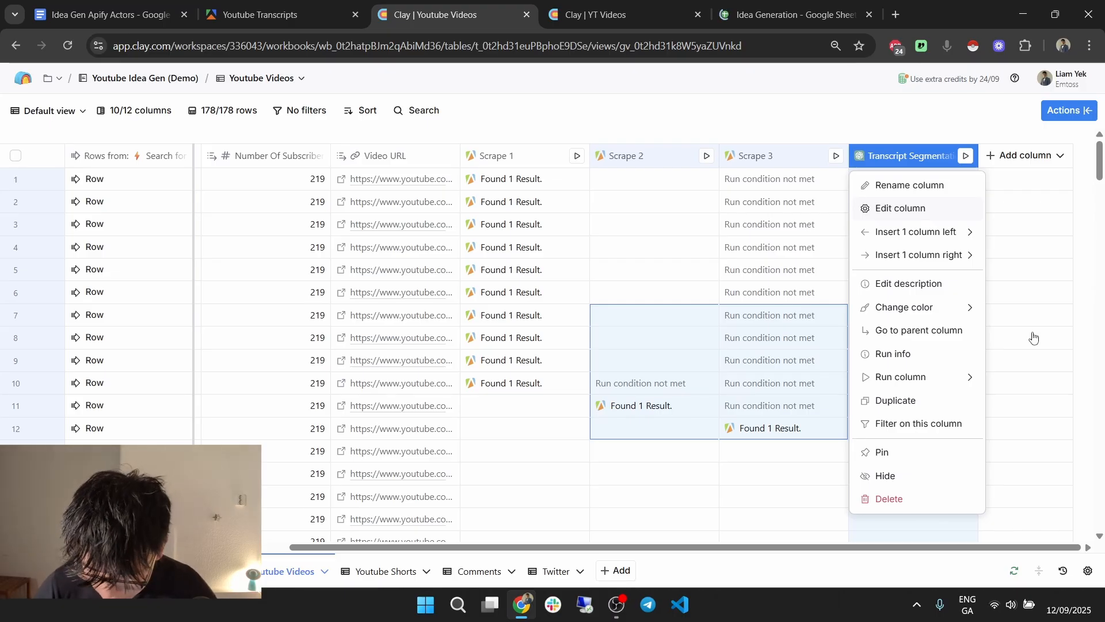
{"action": "scroll", "coordinate": [1034, 339], "scroll_direction": "down", "scroll_amount": 8}
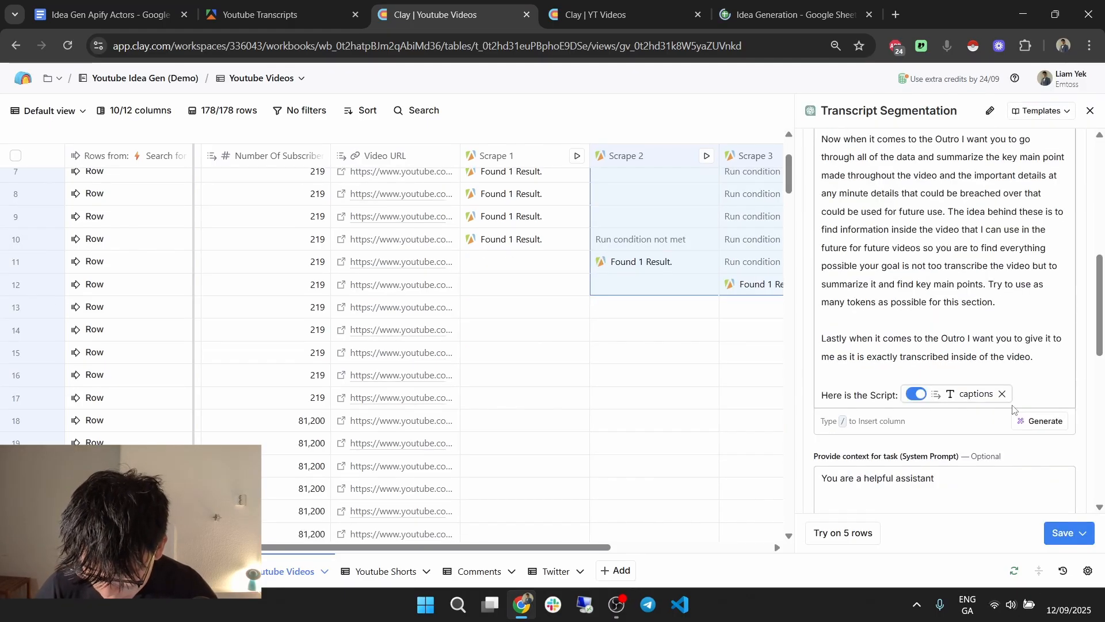
{"action": "left_click", "coordinate": [1003, 393]}
{"action": "type", "text": "/s"}
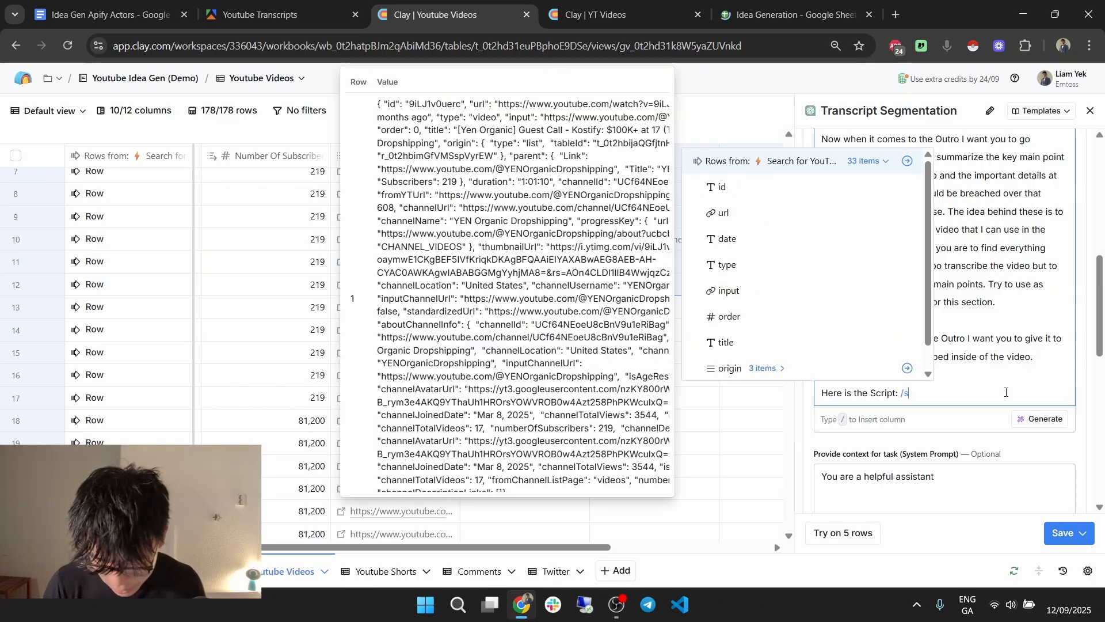
{"action": "type", "text": "cra"}
{"action": "left_click", "coordinate": [793, 445]}
{"action": "left_click", "coordinate": [780, 470]}
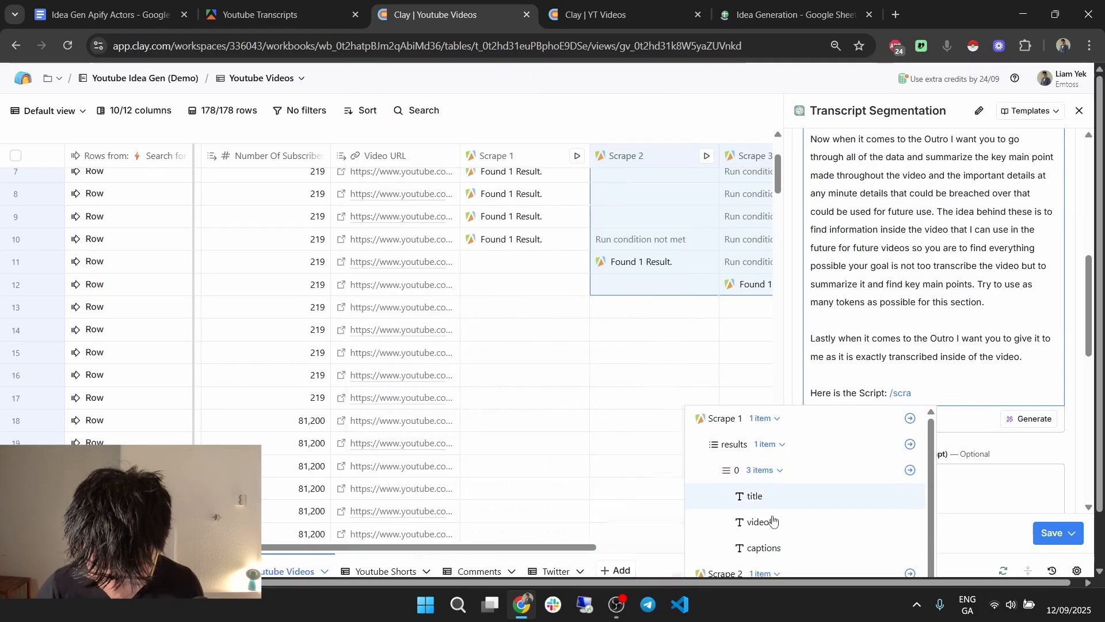
{"action": "left_click", "coordinate": [776, 553]}
Save the Transcript Segmentation column and run it on 10 rows.
{"action": "scroll", "coordinate": [941, 288], "scroll_direction": "up", "scroll_amount": 2}
{"action": "scroll", "coordinate": [939, 287], "scroll_direction": "up", "scroll_amount": 4}
{"action": "scroll", "coordinate": [944, 270], "scroll_direction": "down", "scroll_amount": 12}
{"action": "scroll", "coordinate": [979, 345], "scroll_direction": "down", "scroll_amount": 3}
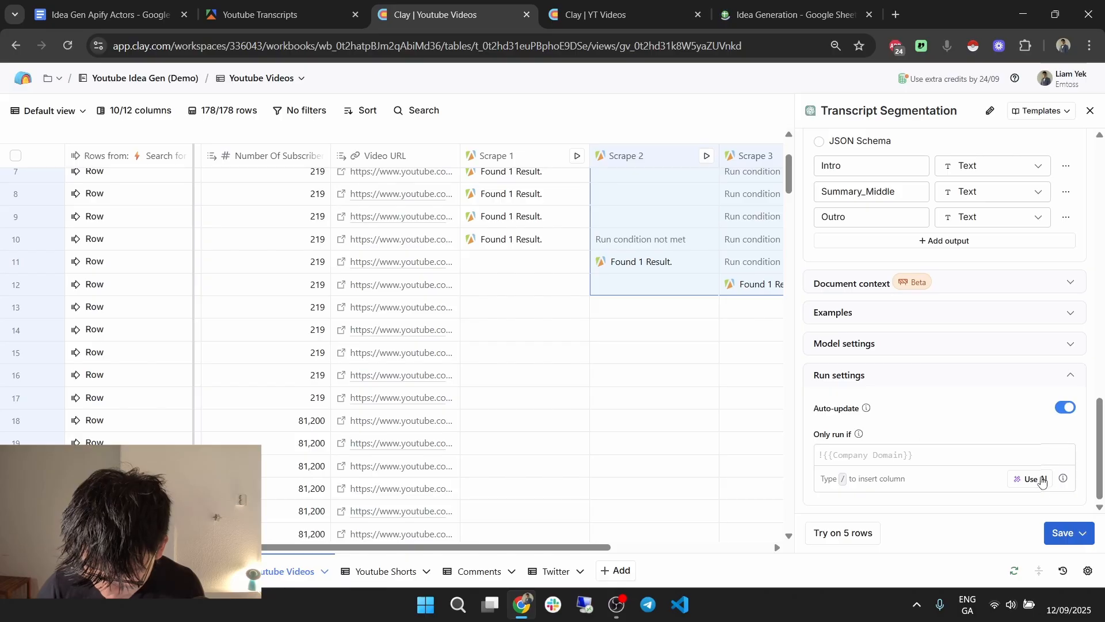
{"action": "left_click", "coordinate": [1082, 532]}
{"action": "left_click", "coordinate": [1000, 452]}
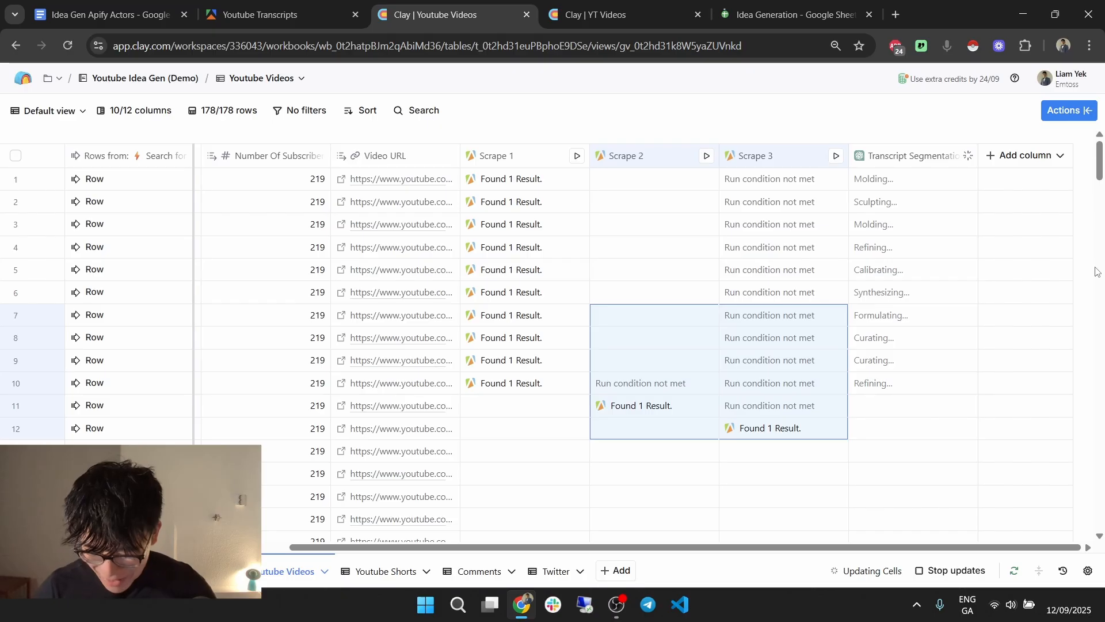
{"action": "left_click", "coordinate": [937, 154]}
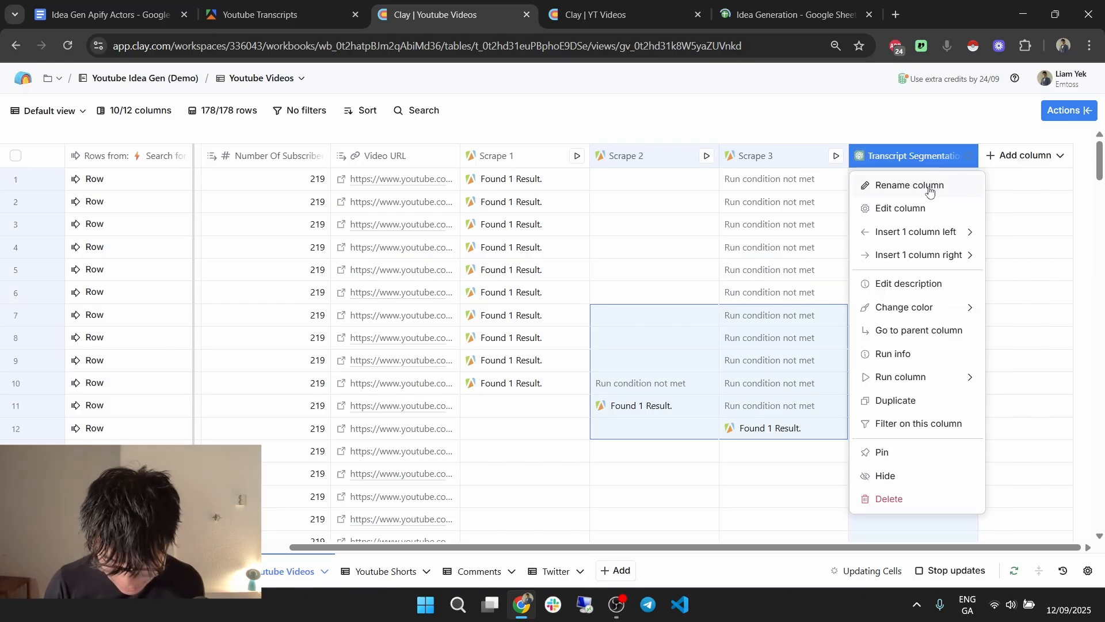
Rename the AI column to T 1.
{"action": "left_click", "coordinate": [932, 183]}
{"action": "type", "text": "T"}
{"action": "type", "text": "r"}
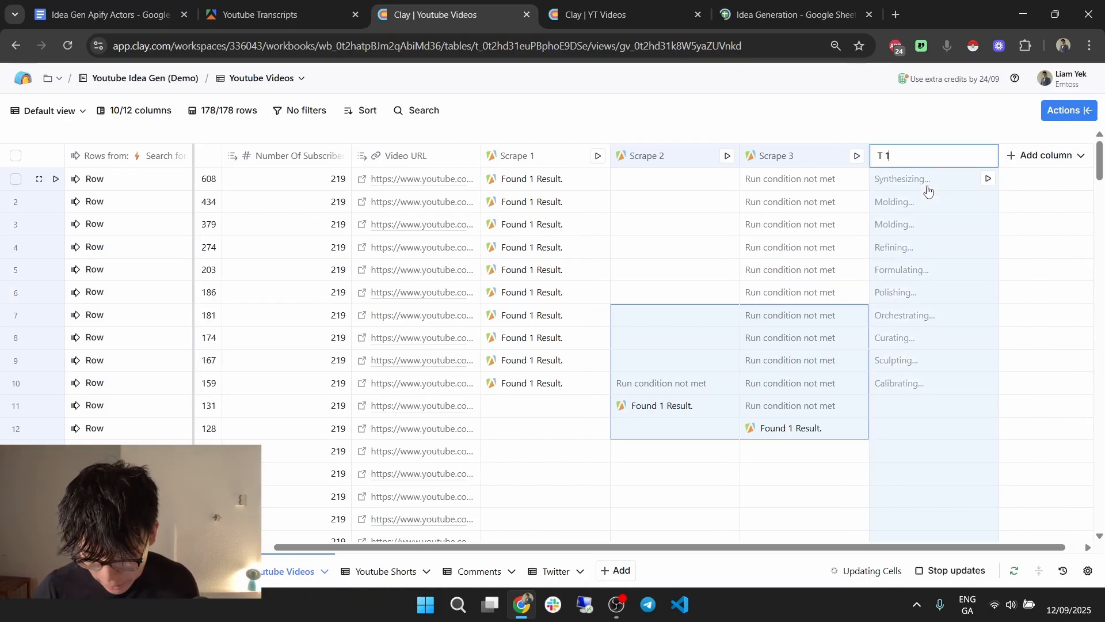
{"action": "key", "text": "Return"}
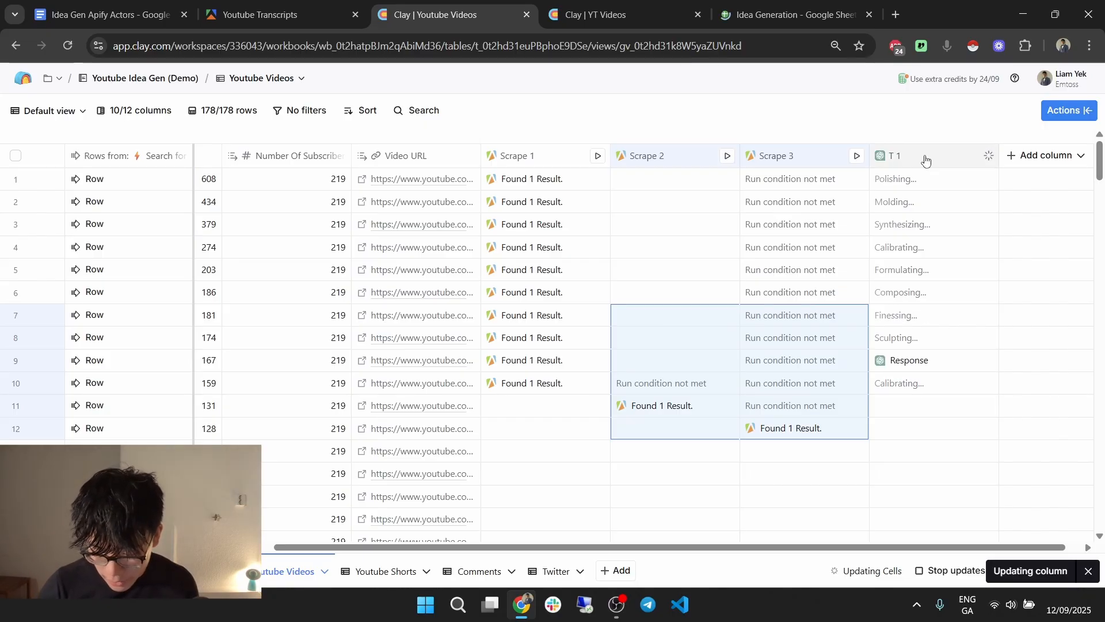
Inspect a generated T 1 response's Intro, Summary_Middle and Outro details.
{"action": "left_click", "coordinate": [925, 159]}
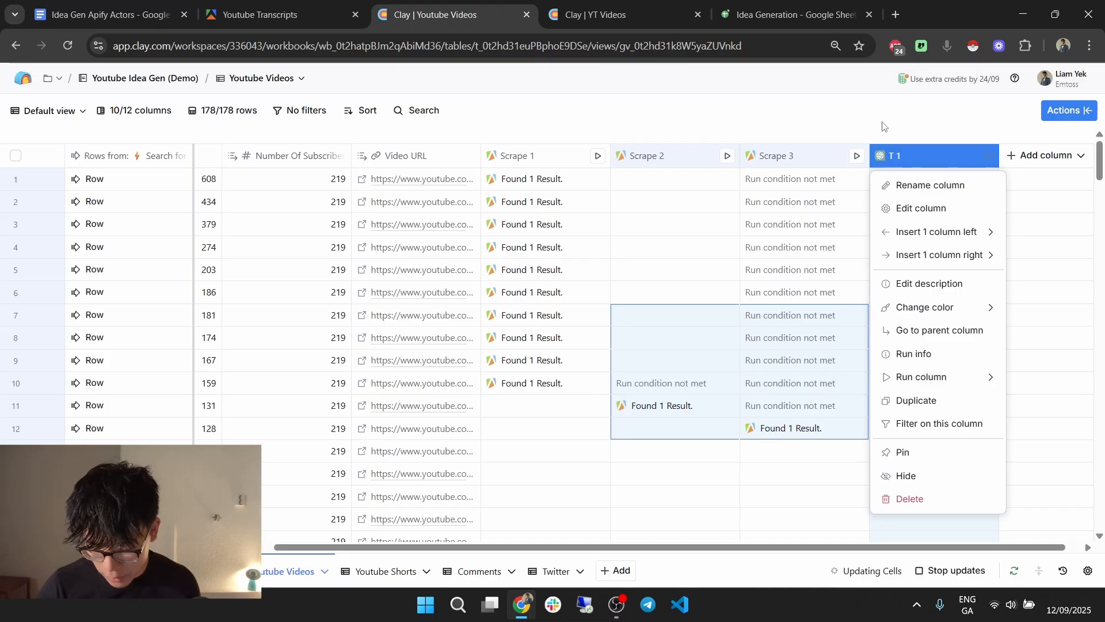
{"action": "left_click", "coordinate": [944, 361]}
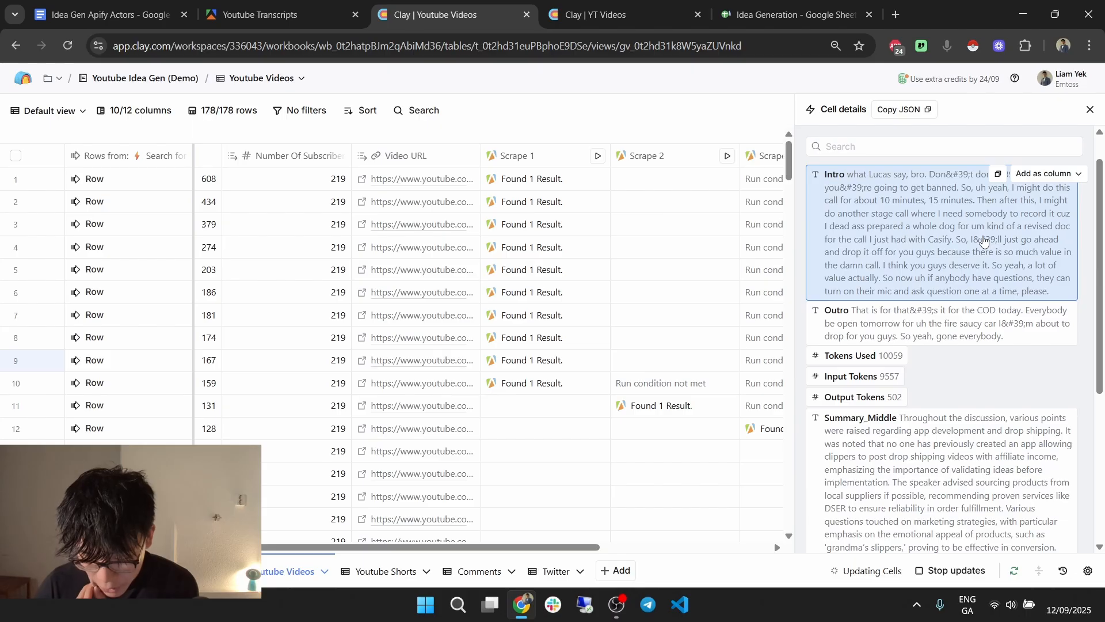
{"action": "scroll", "coordinate": [893, 222], "scroll_direction": "down", "scroll_amount": 3}
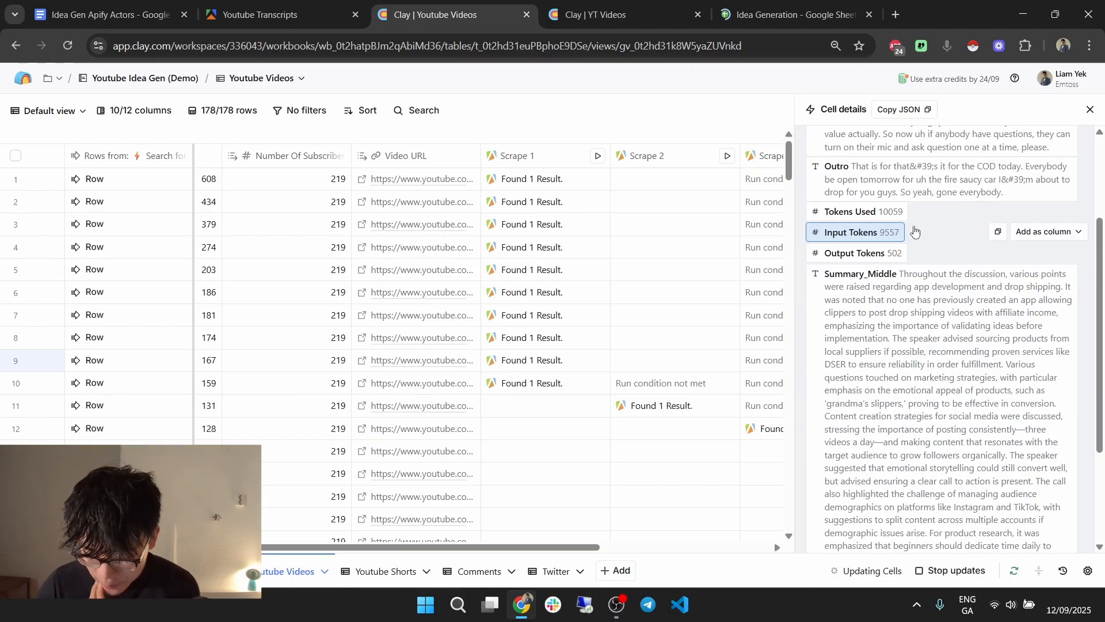
{"action": "scroll", "coordinate": [922, 230], "scroll_direction": "down", "scroll_amount": 3}
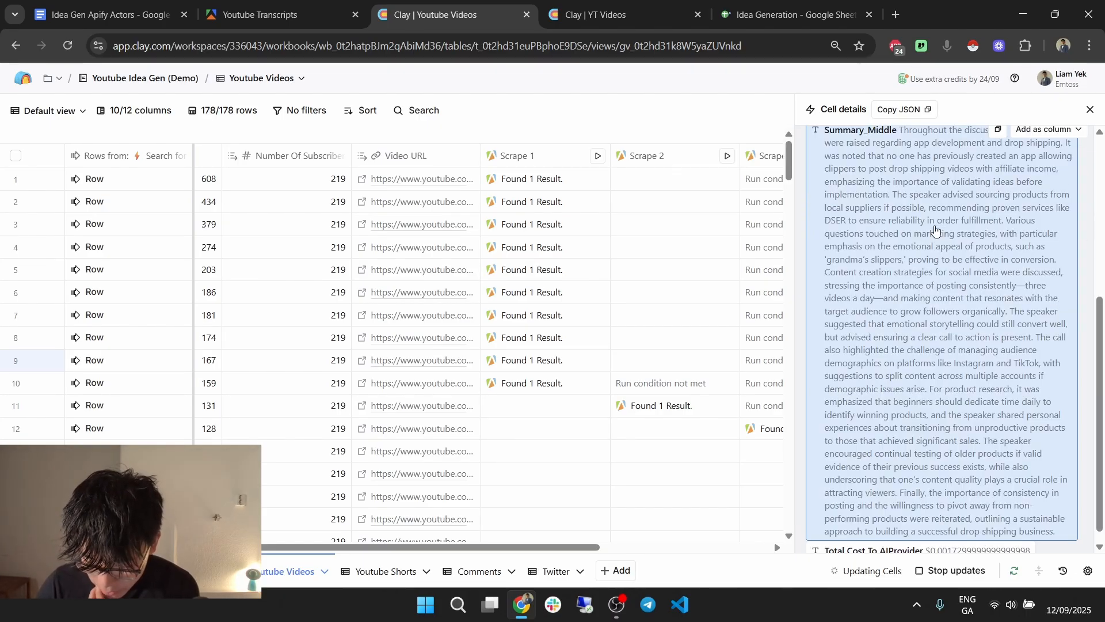
{"action": "scroll", "coordinate": [986, 417], "scroll_direction": "up", "scroll_amount": 6}
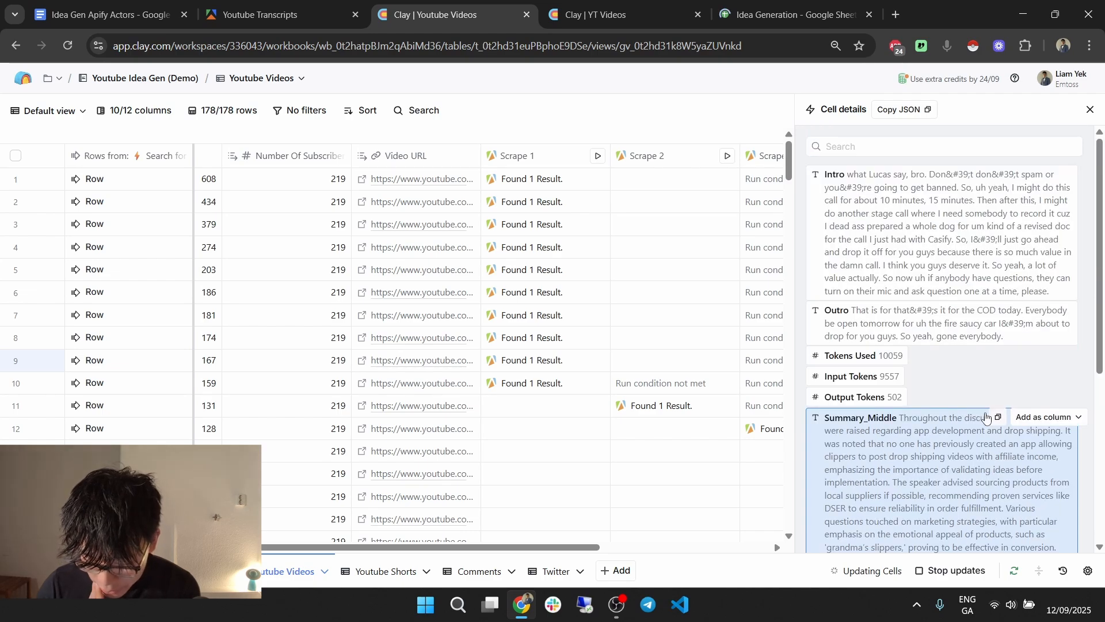
{"action": "scroll", "coordinate": [936, 337], "scroll_direction": "down", "scroll_amount": 6}
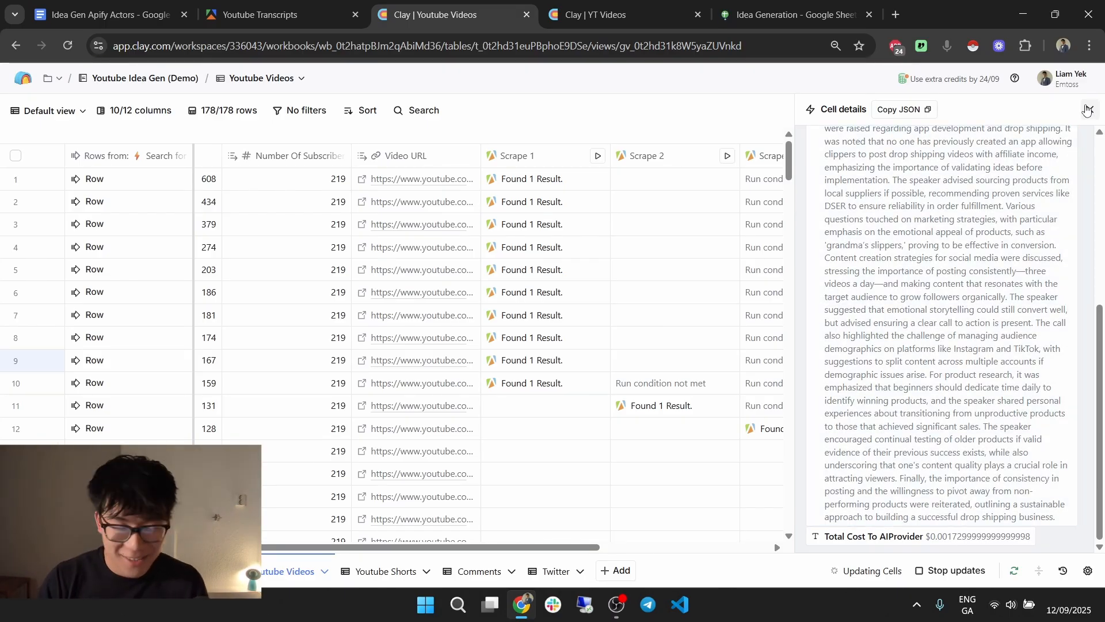
{"action": "left_click", "coordinate": [1087, 110]}
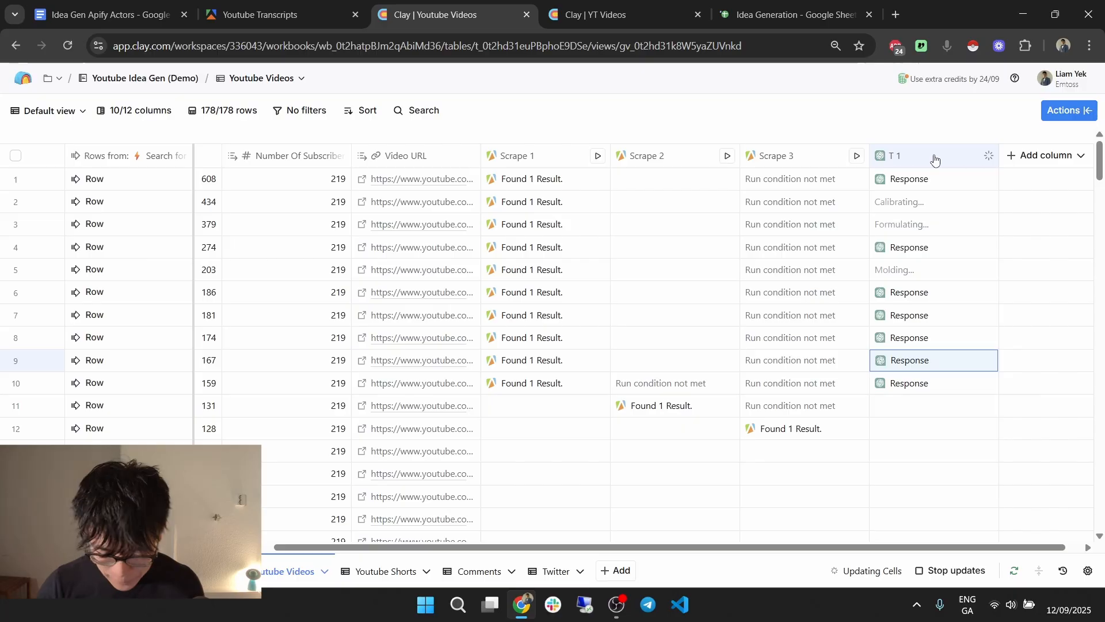
Duplicate T 1 as T 2 using Scrape 2 captions as the script, save, and run row 10.
{"action": "left_click", "coordinate": [967, 157]}
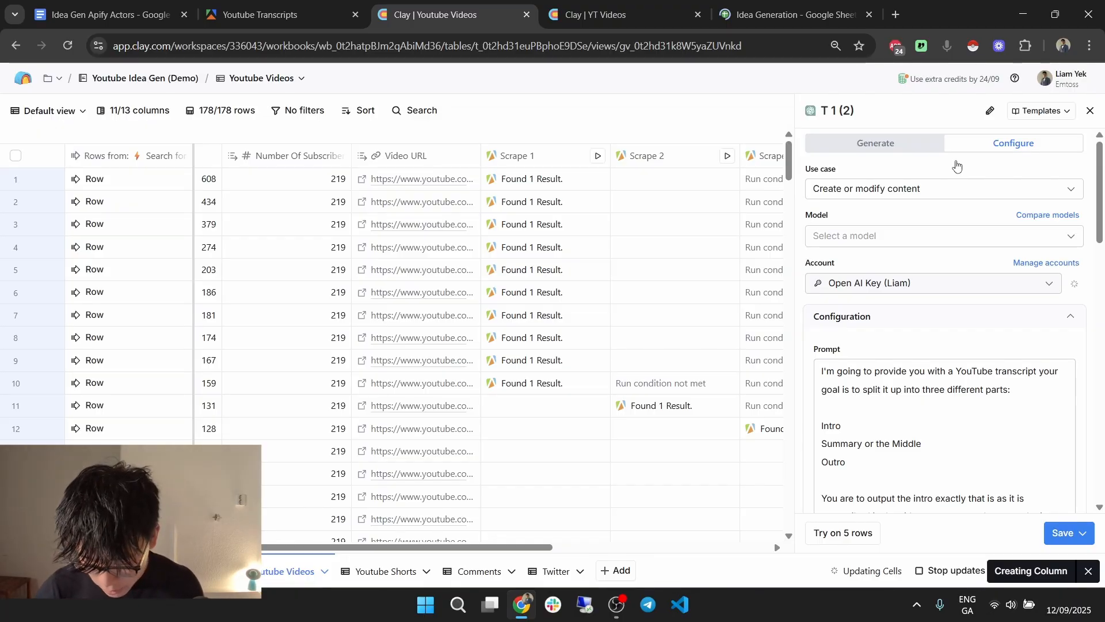
{"action": "scroll", "coordinate": [962, 341], "scroll_direction": "down", "scroll_amount": 5}
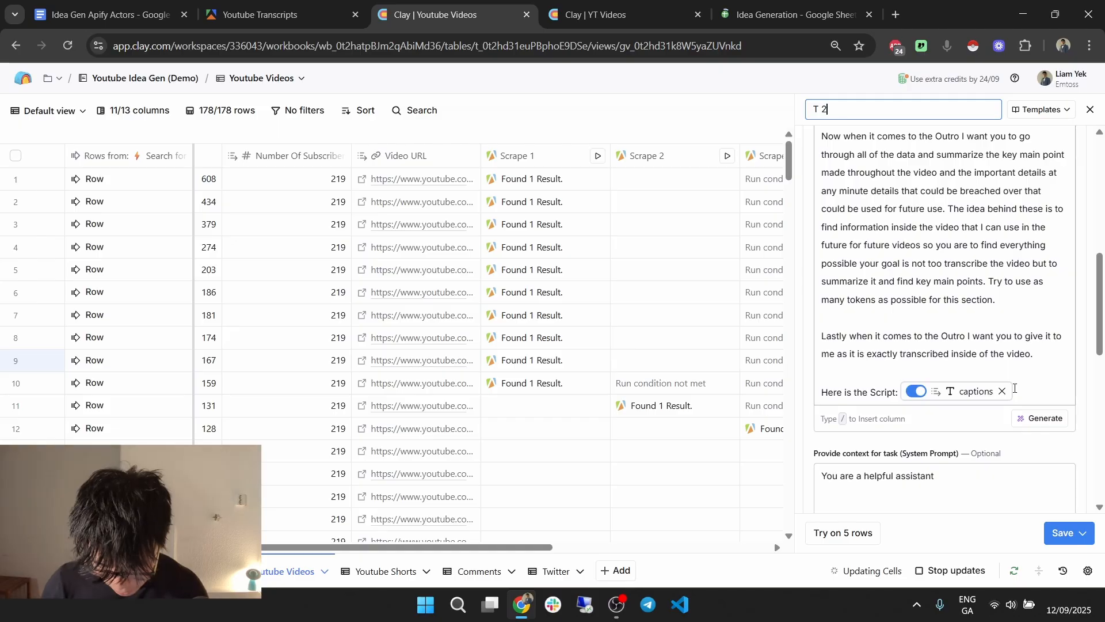
{"action": "left_click", "coordinate": [1005, 391]}
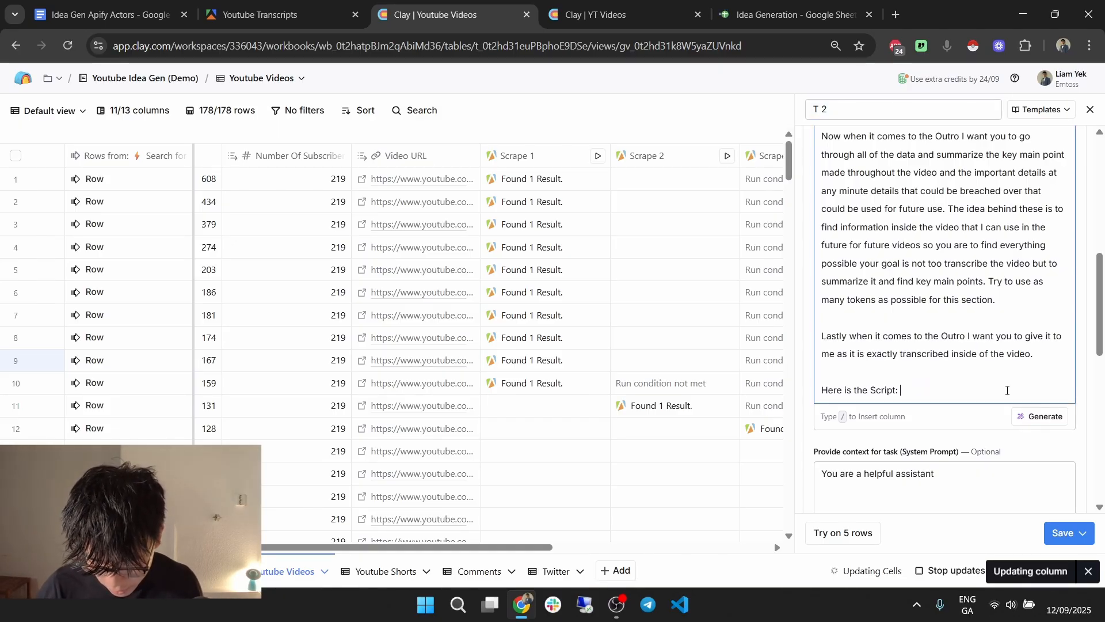
{"action": "type", "text": "/scra"}
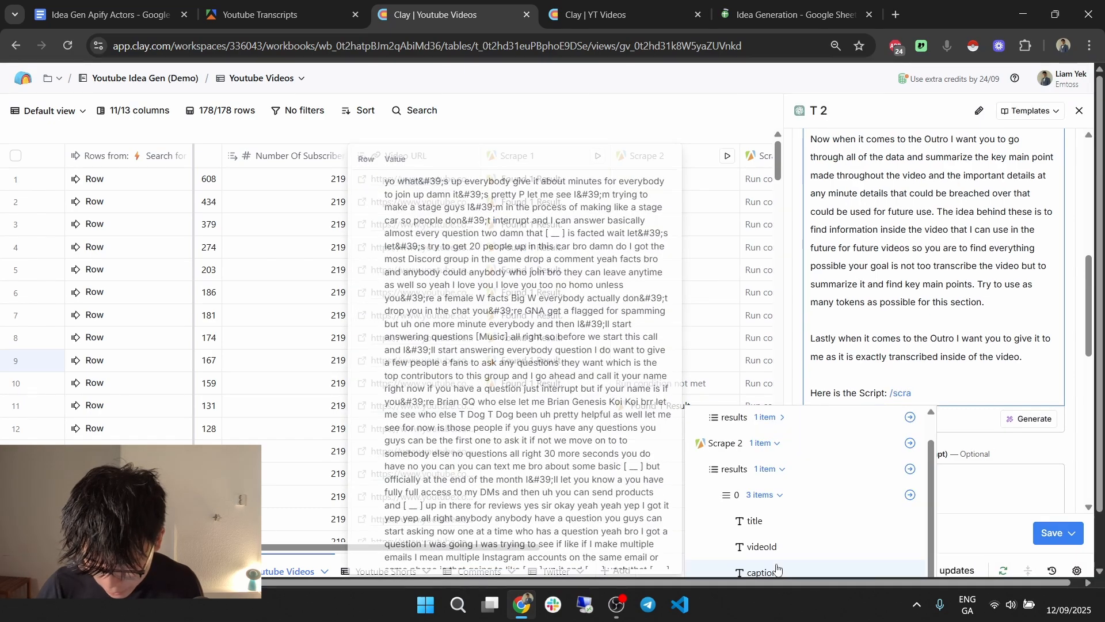
{"action": "left_click", "coordinate": [777, 569]}
{"action": "scroll", "coordinate": [1025, 489], "scroll_direction": "down", "scroll_amount": 5}
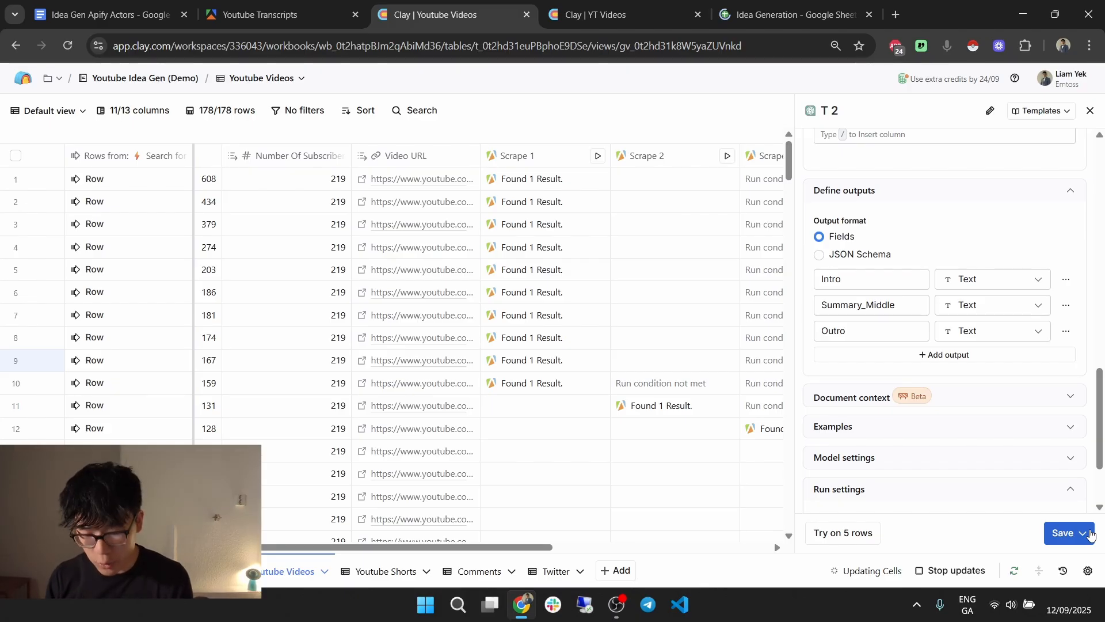
{"action": "left_click", "coordinate": [1078, 533]}
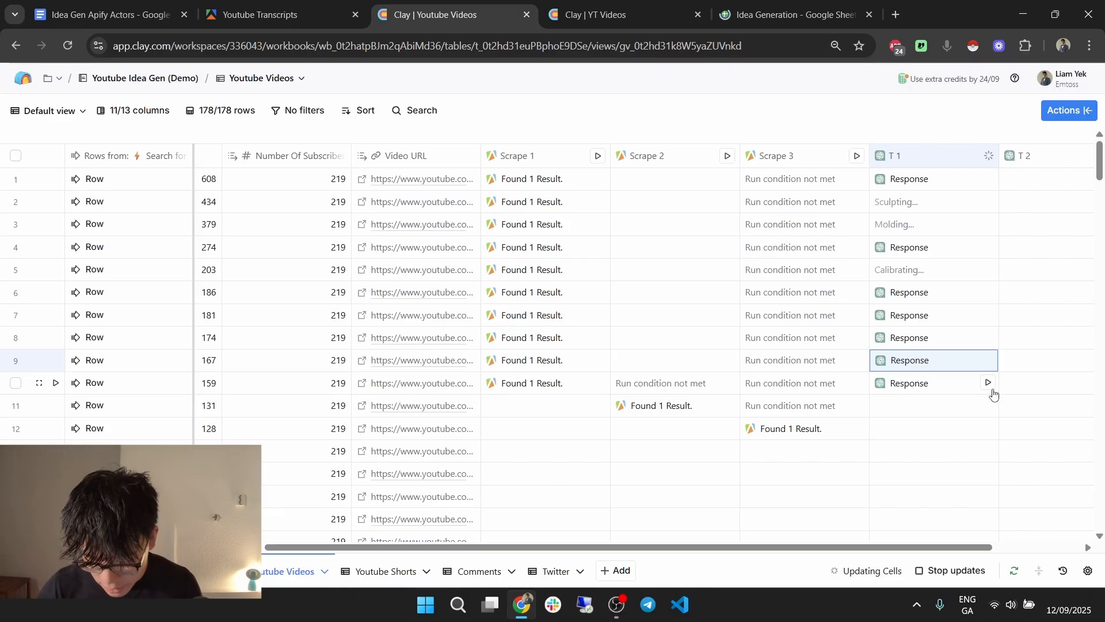
{"action": "left_click", "coordinate": [989, 383]}
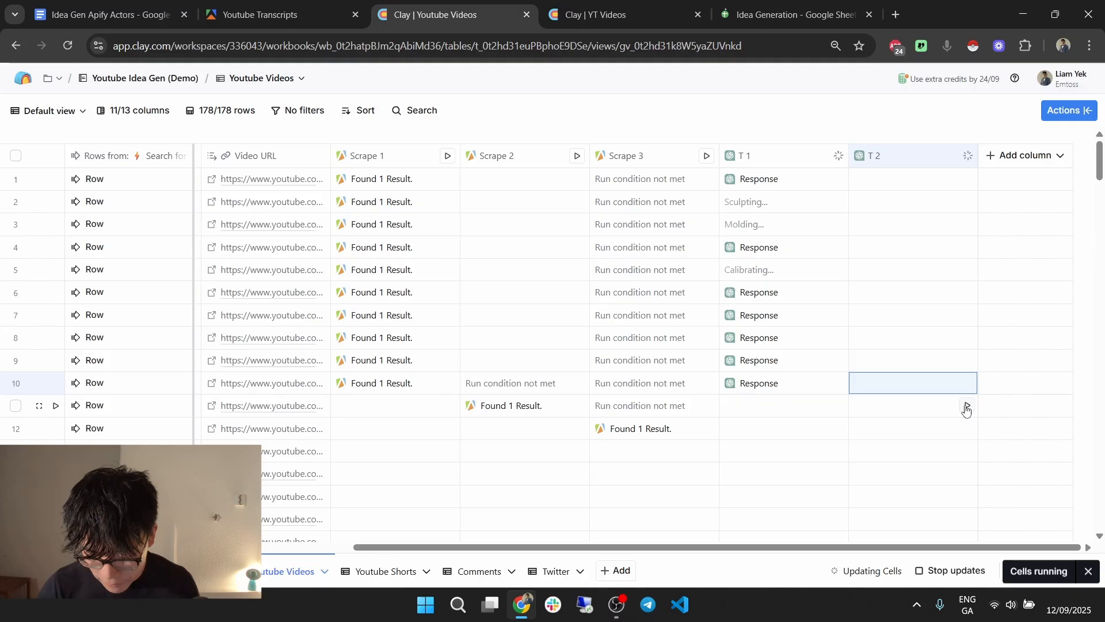
Run T 2 for row 11, then save T 3 without its old captions chip and without running.
{"action": "left_click", "coordinate": [966, 406]}
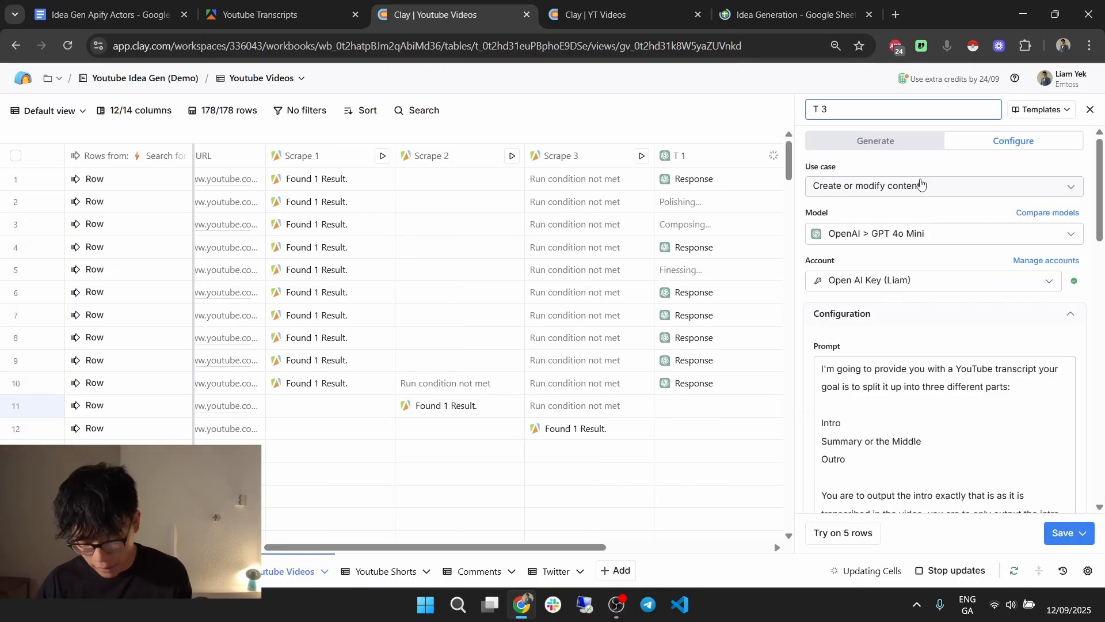
{"action": "scroll", "coordinate": [977, 336], "scroll_direction": "down", "scroll_amount": 8}
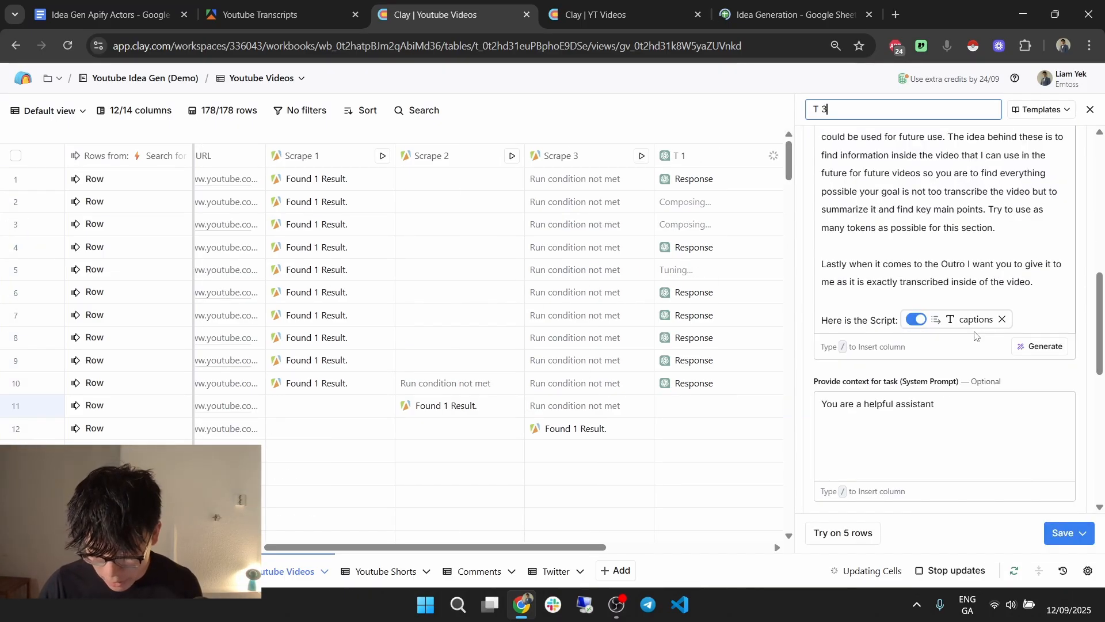
{"action": "left_click", "coordinate": [1003, 318]}
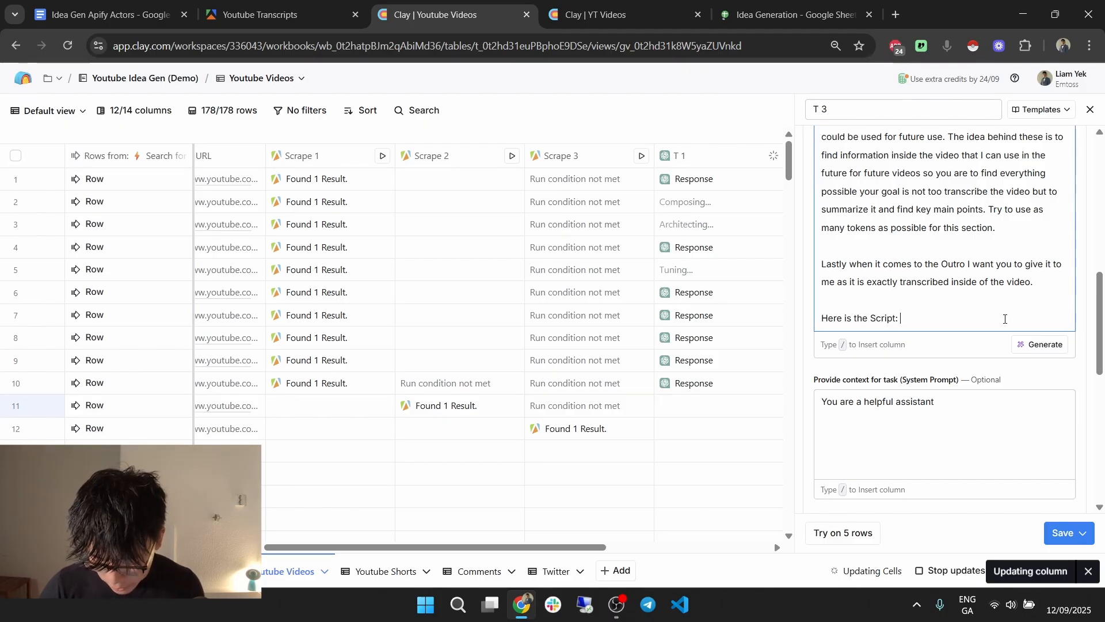
{"action": "scroll", "coordinate": [879, 456], "scroll_direction": "down", "scroll_amount": 10}
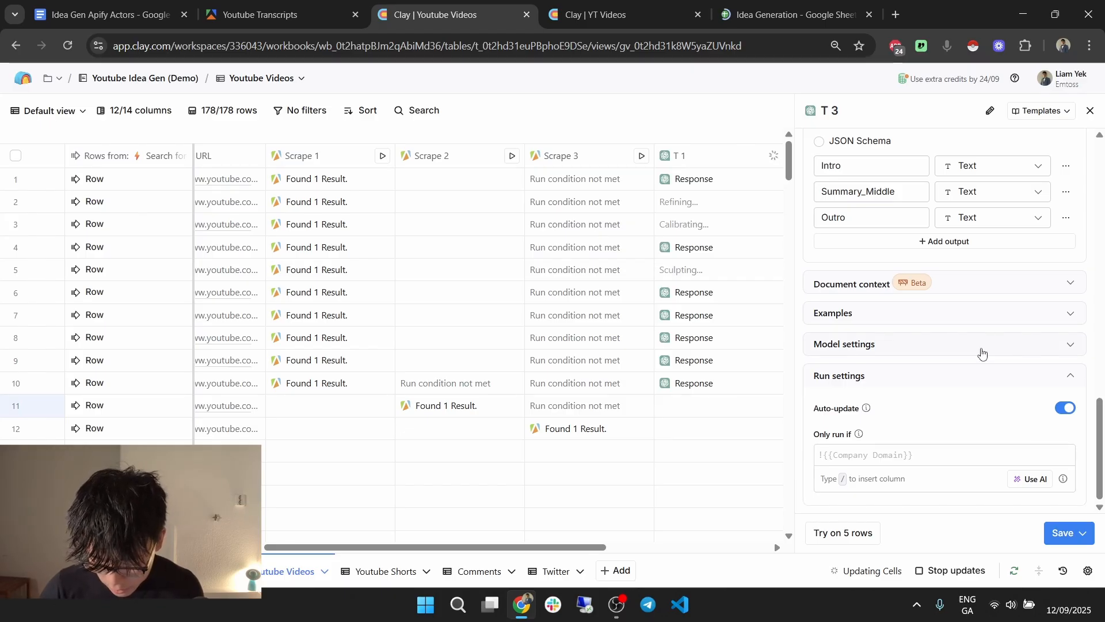
{"action": "left_click", "coordinate": [1083, 533]}
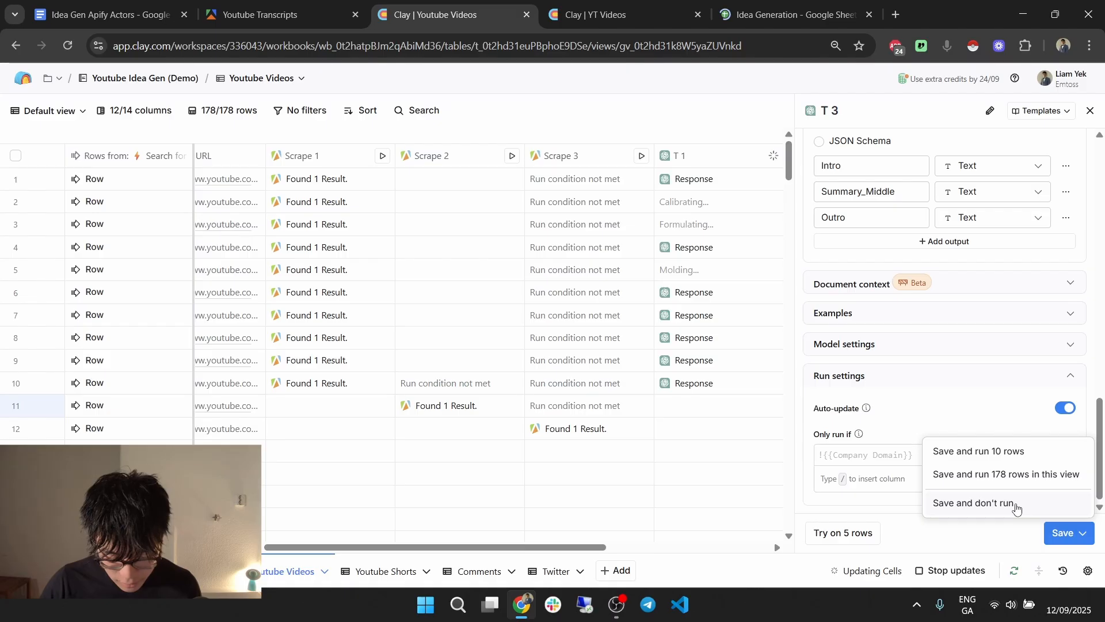
{"action": "left_click", "coordinate": [1016, 504]}
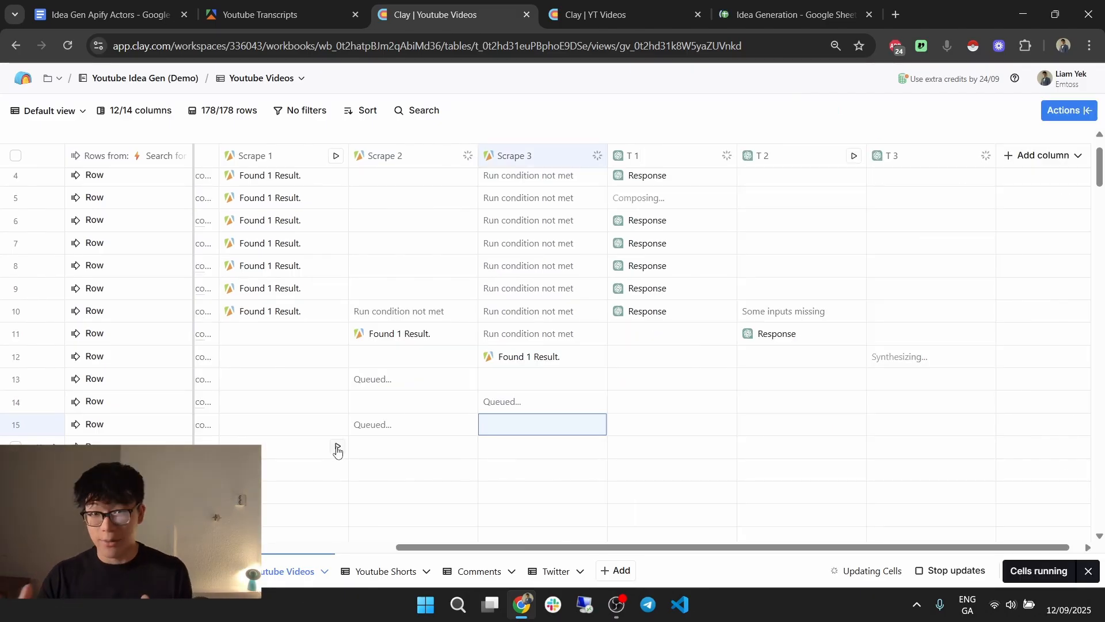
Queue Scrape 1 for row 16 and bring up the add-column type choices.
{"action": "left_click", "coordinate": [338, 448]}
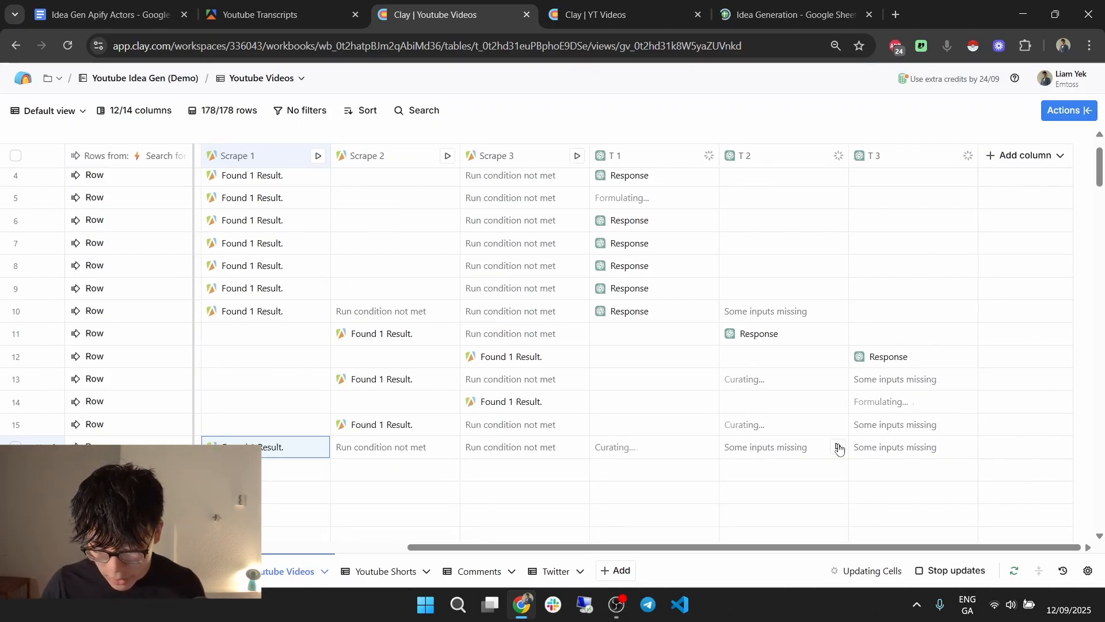
{"action": "left_click", "coordinate": [1031, 163]}
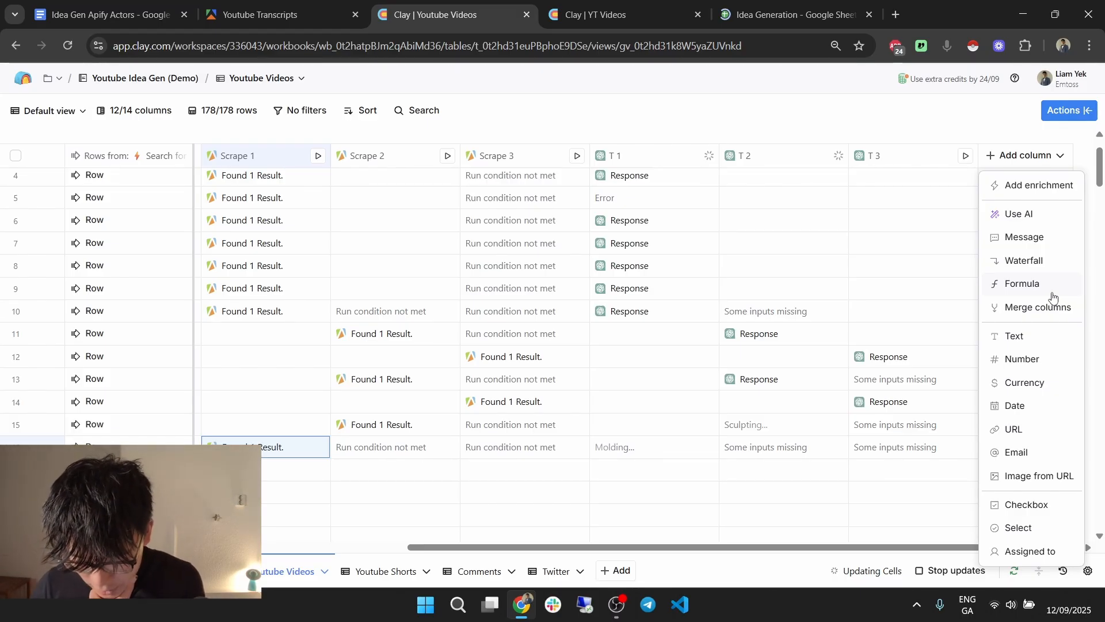
Select the entire first-try Intro merge formula in the YT Videos table.
{"action": "left_click_drag", "start_coordinate": [1051, 240], "coordinate": [875, 218]}
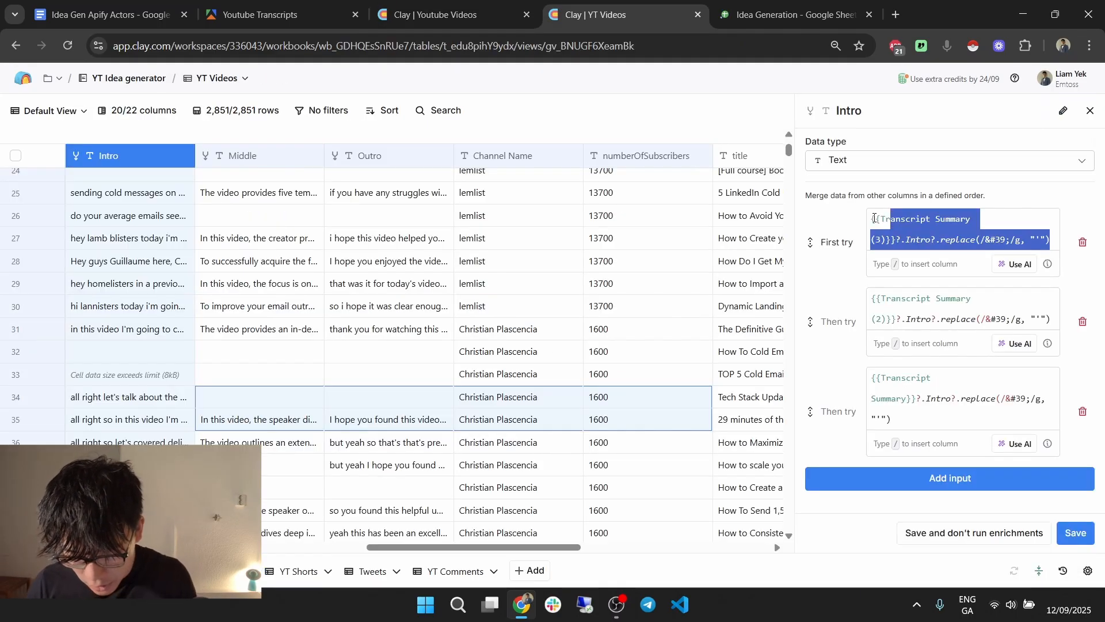
{"action": "left_click", "coordinate": [1002, 241]}
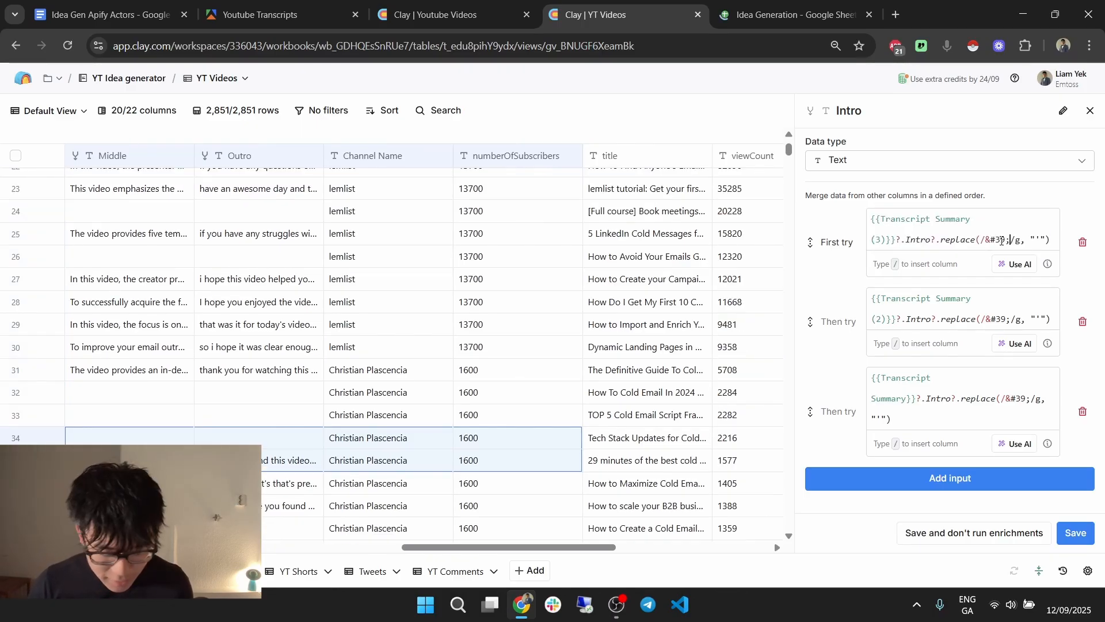
{"action": "key", "text": "ctrl+a"}
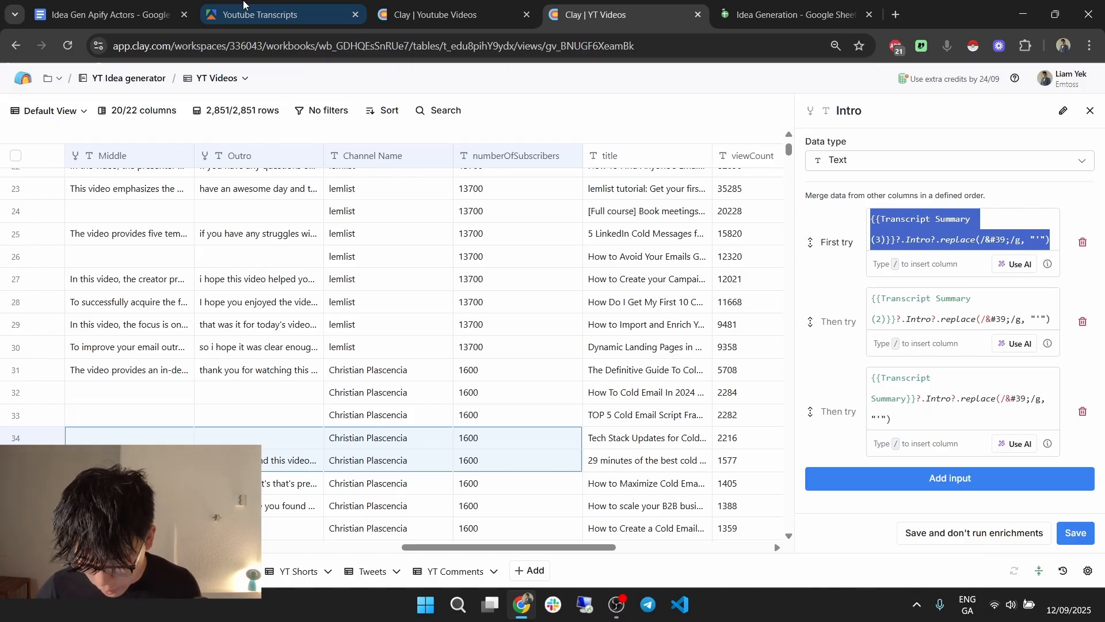
Name the merge column Intro and begin inserting a column reference into its first input.
{"action": "type", "text": "Intro"}
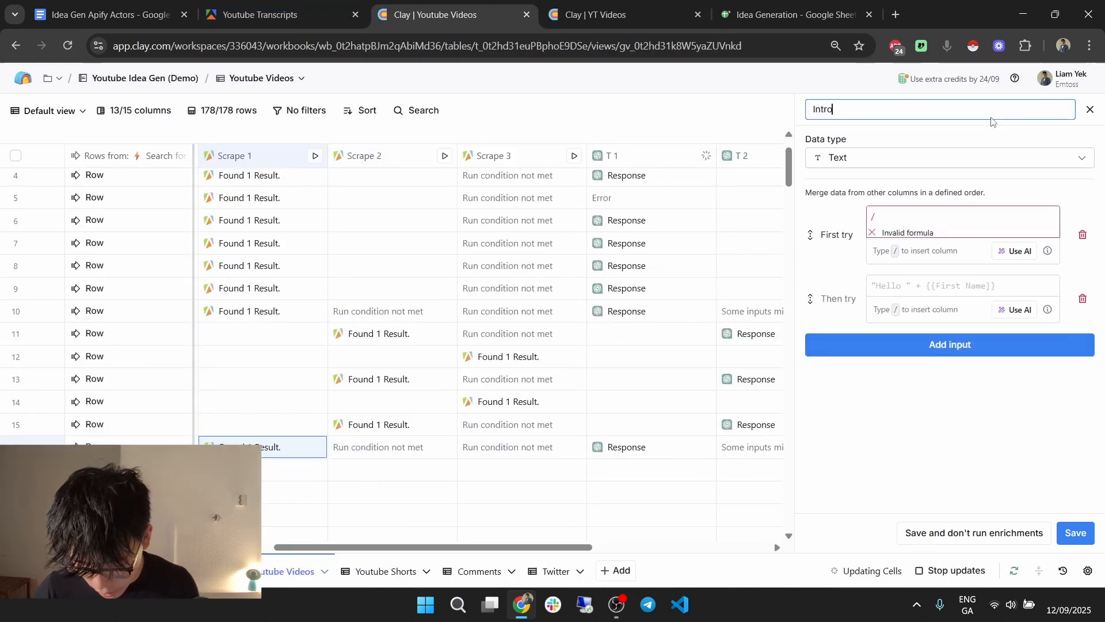
{"action": "left_click", "coordinate": [898, 212]}
{"action": "key", "text": "BackSpace"}
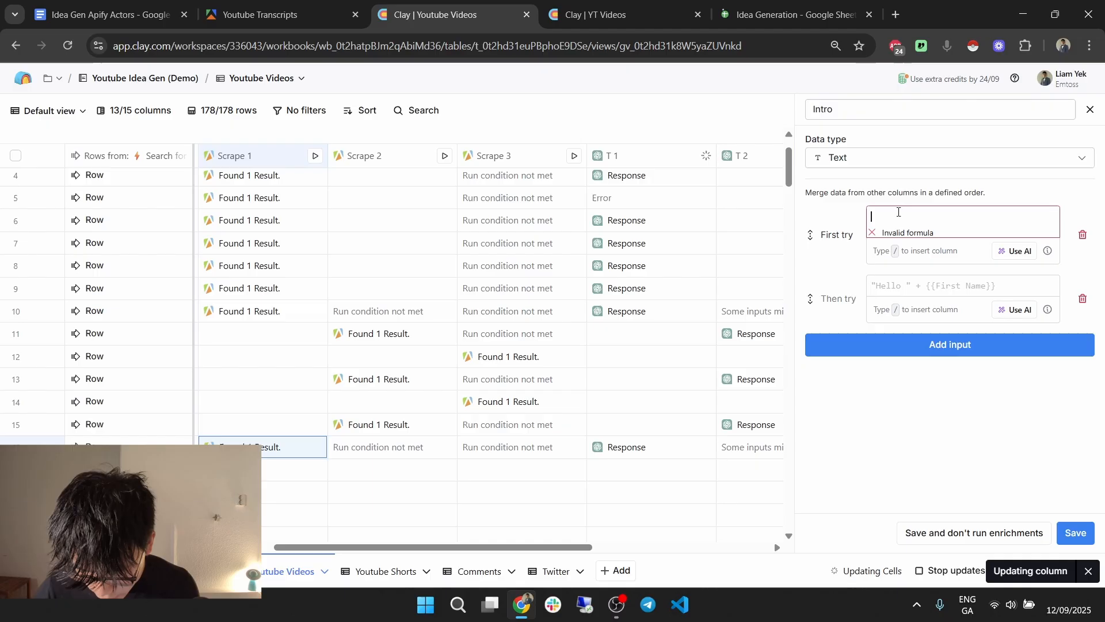
{"action": "type", "text": "/"}
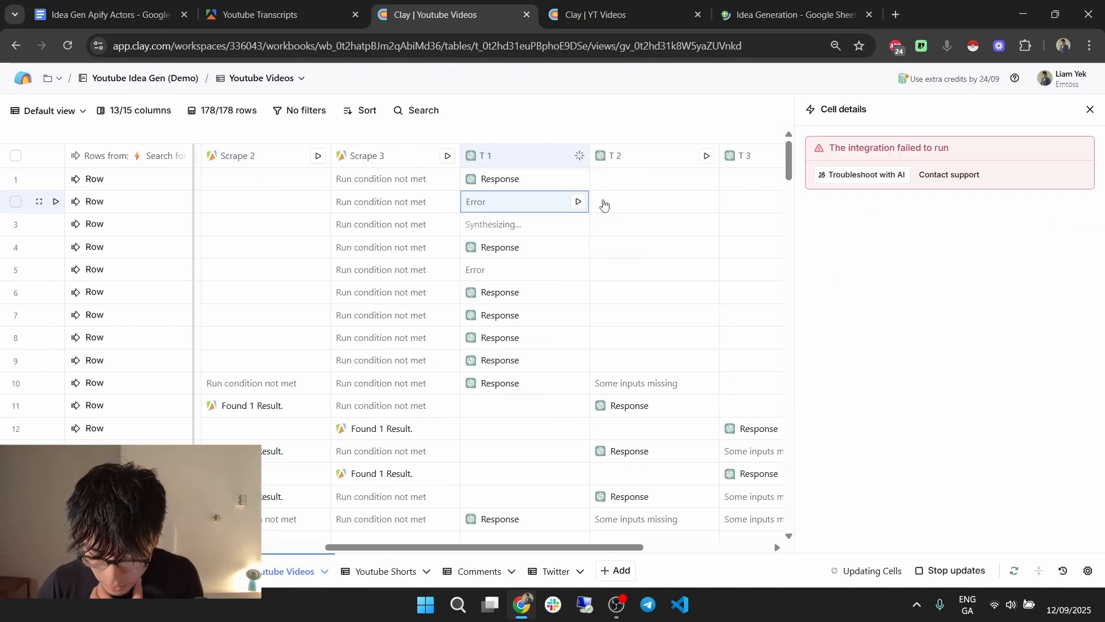
Rerun the errored T 1 cells for rows 5 and 2.
{"action": "left_click", "coordinate": [520, 276]}
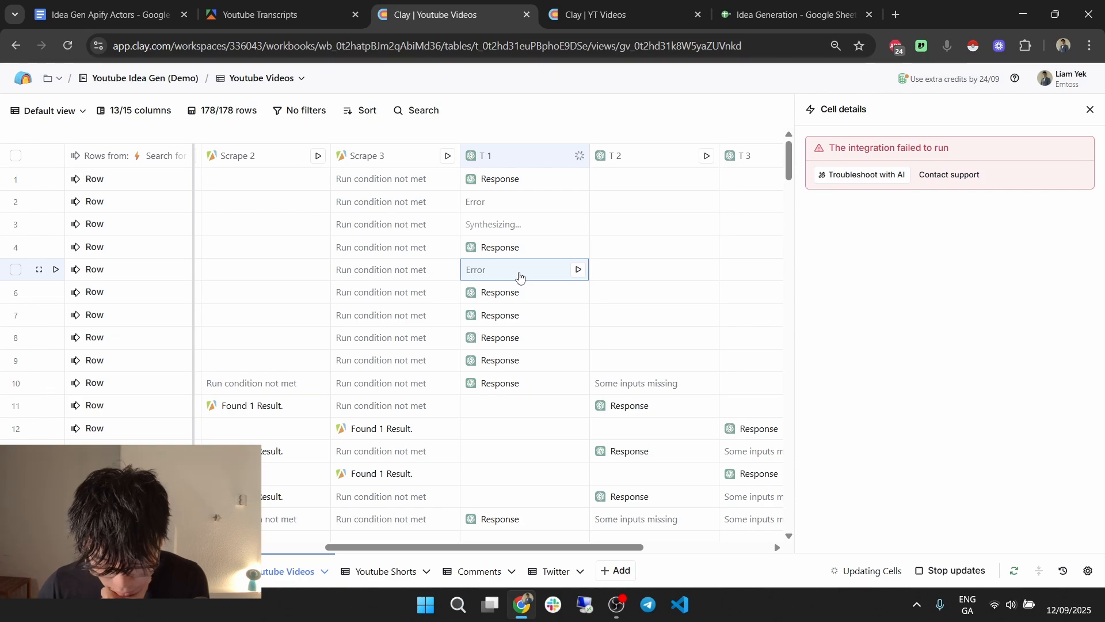
{"action": "left_click", "coordinate": [578, 270]}
{"action": "left_click", "coordinate": [580, 201]}
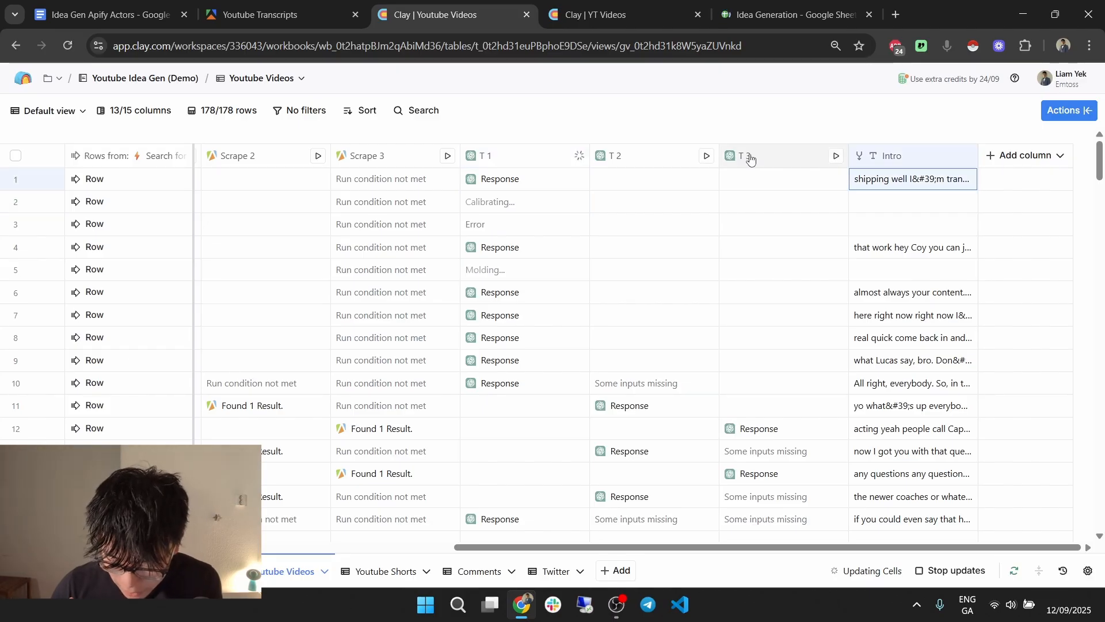
Describe the Intro formula as 'take captions replace all &#39; with '' and generate it.
{"action": "left_click", "coordinate": [953, 152]}
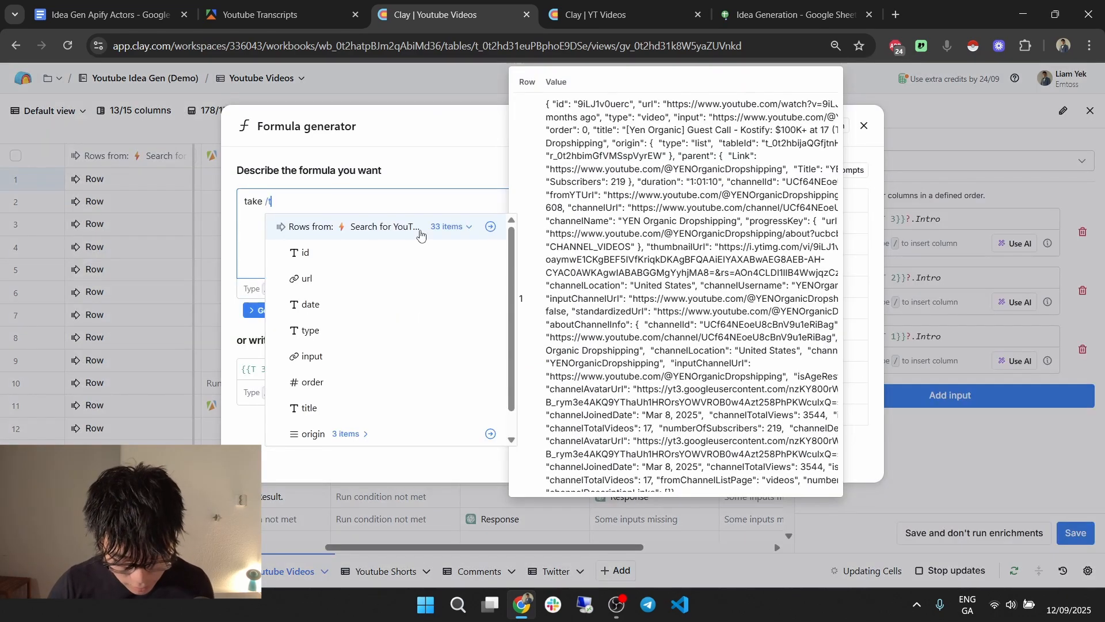
{"action": "type", "text": "t3"}
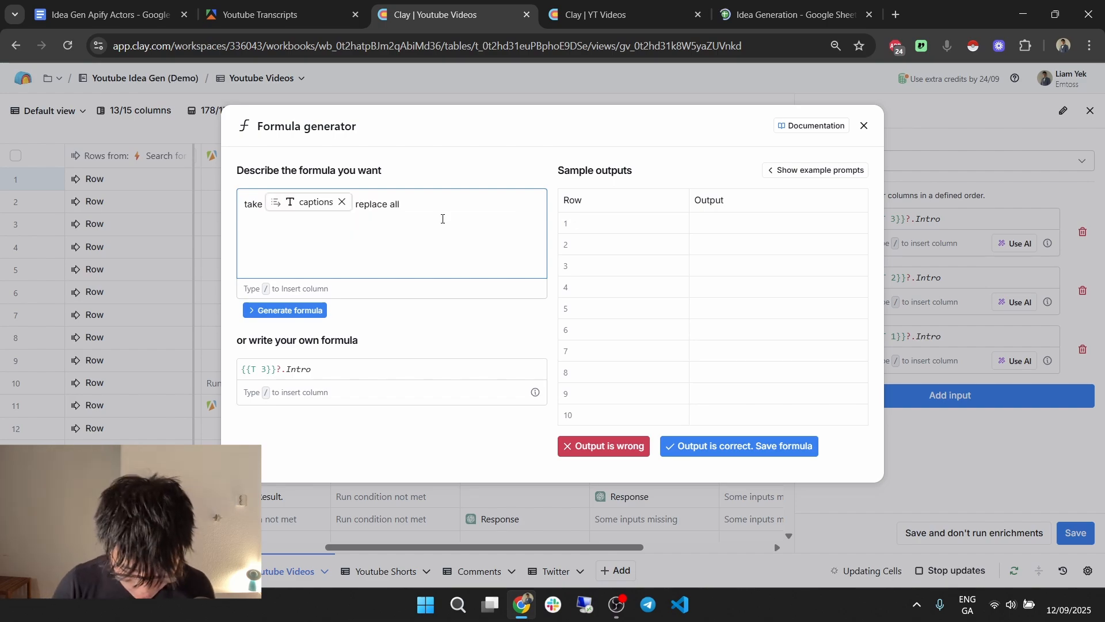
{"action": "type", "text": "&#39;"}
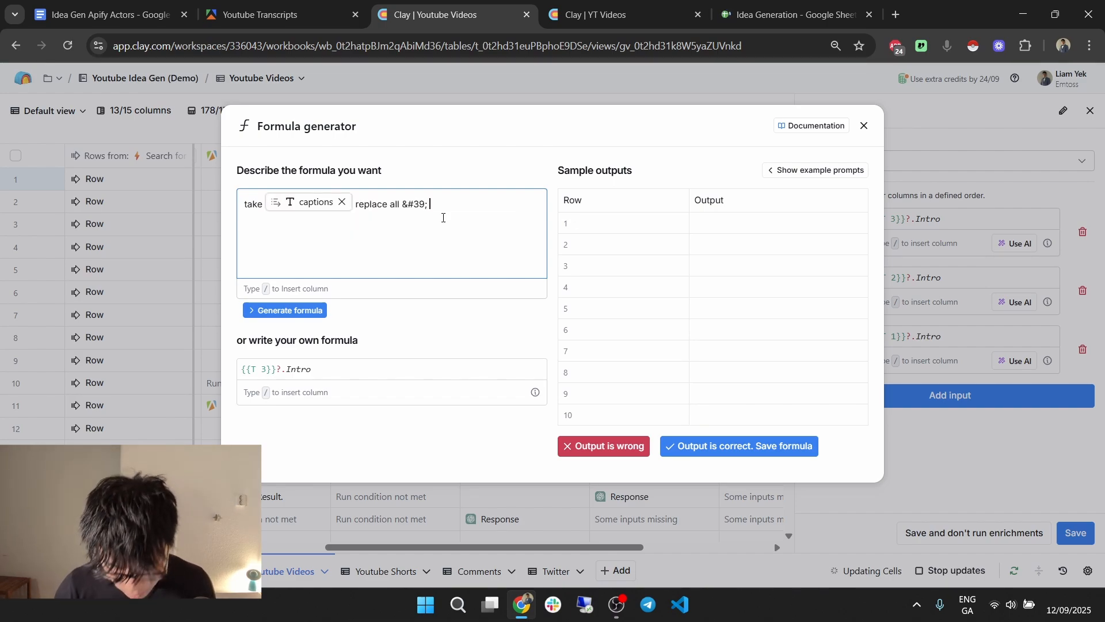
{"action": "type", "text": "with"}
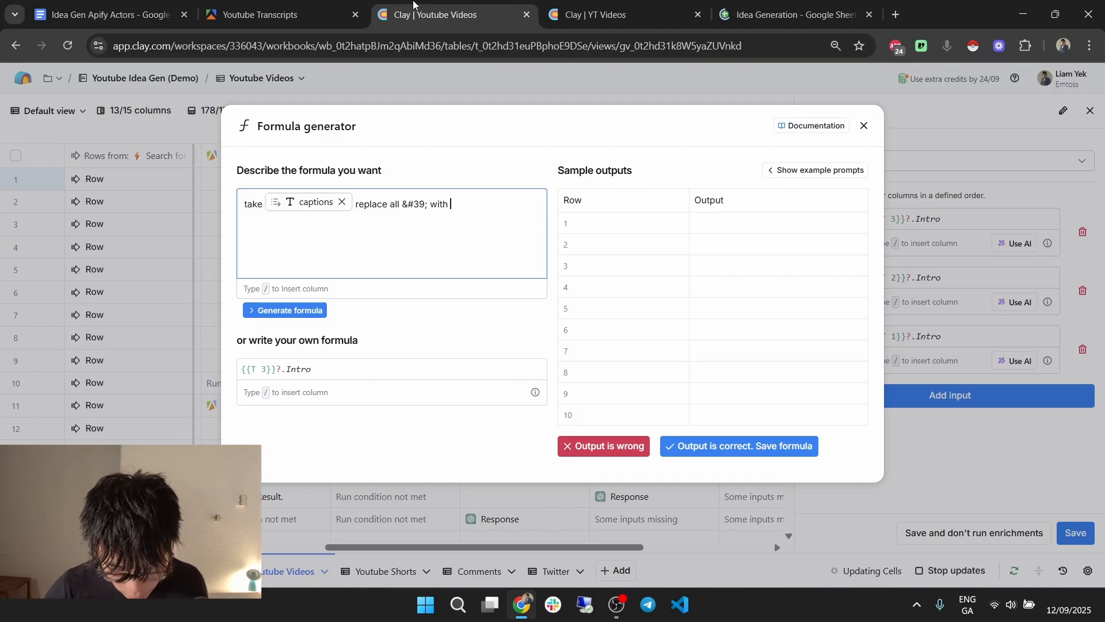
{"action": "type", "text": "'"}
{"action": "left_click", "coordinate": [310, 308]}
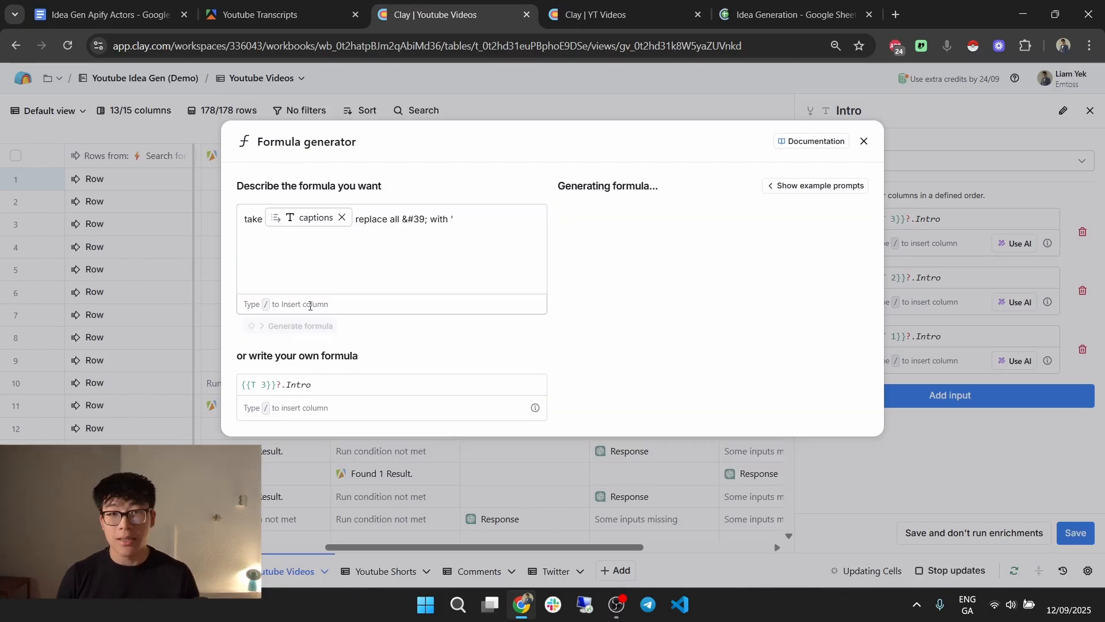
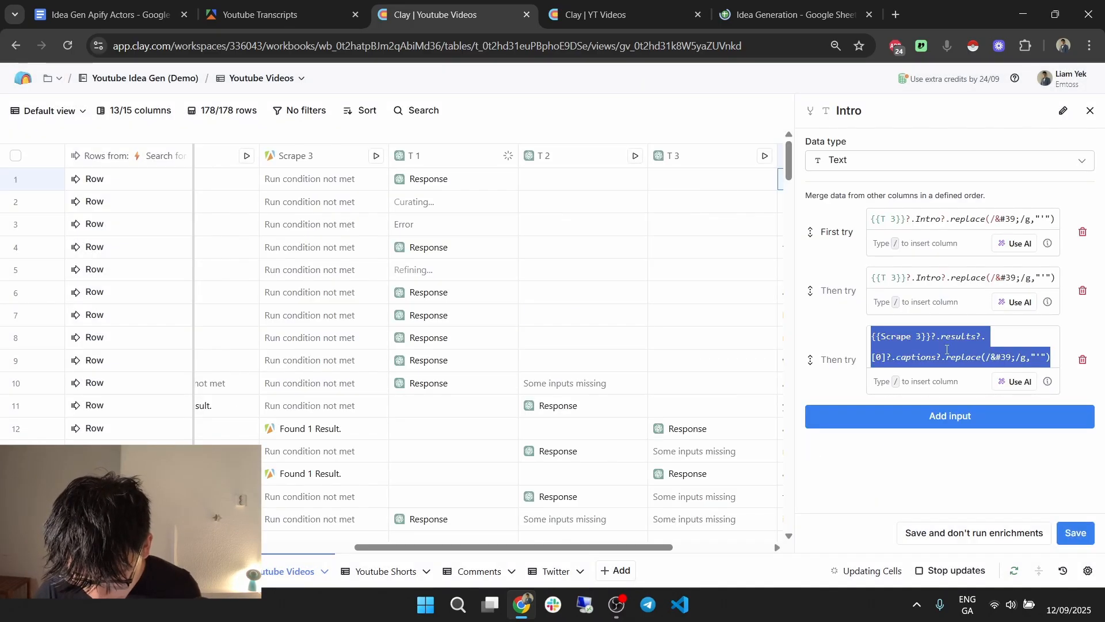
Paste the T 3 Intro formula into the Intro column's third fallback input.
{"action": "type", "text": "{{T 3}}?.Intro?.replace(/&#39;/g,\"'\")"}
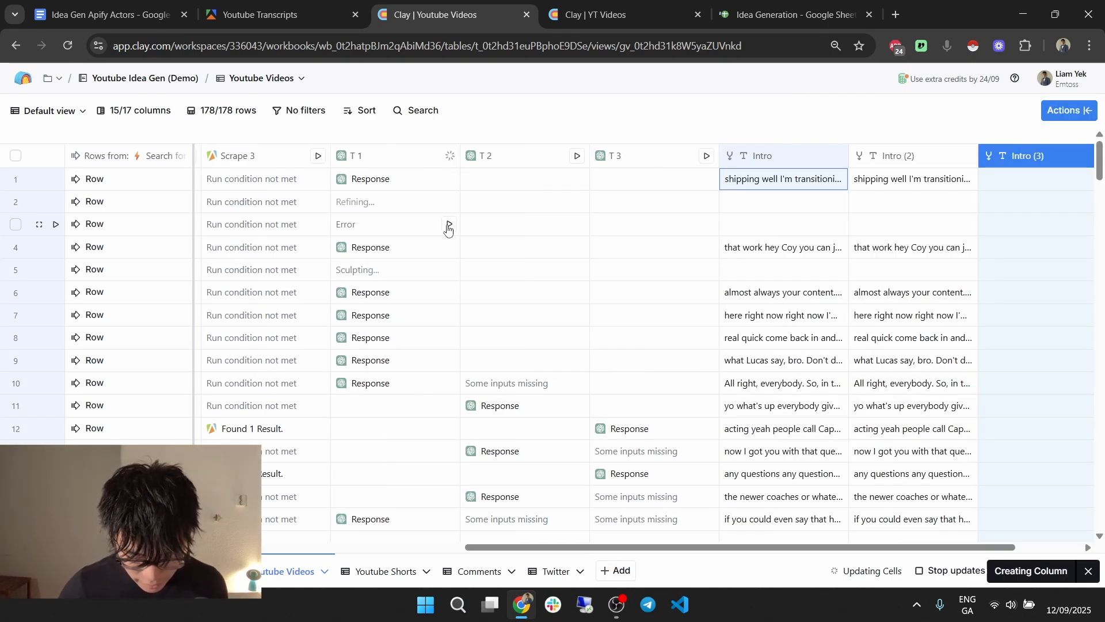
Inspect the failed T 1 cell's error details, then close the panel.
{"action": "left_click", "coordinate": [448, 228]}
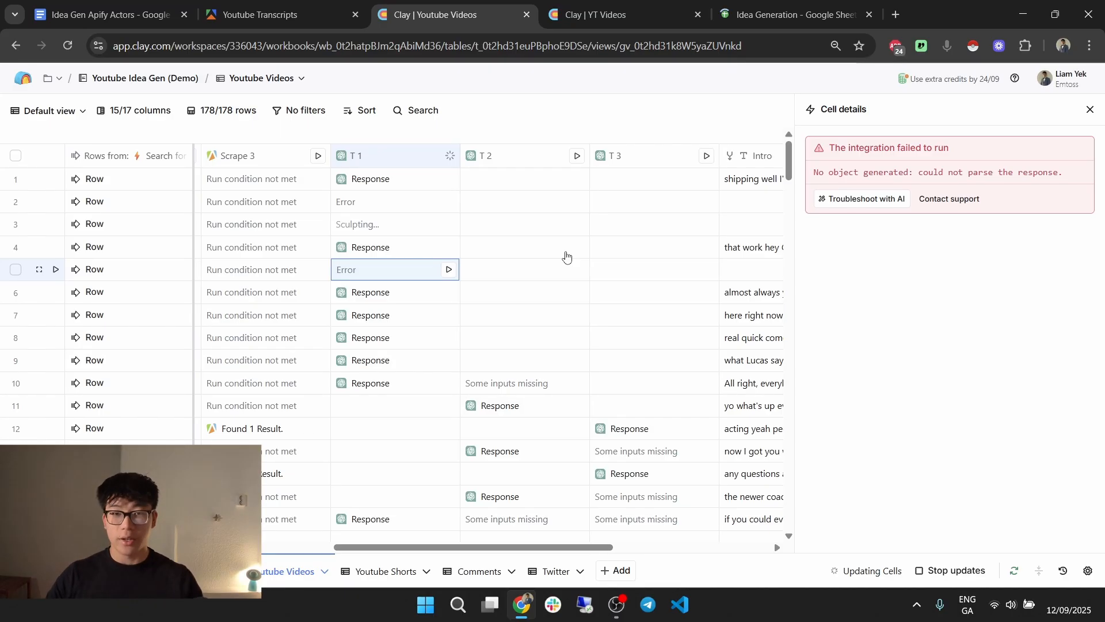
{"action": "key", "text": "Escape"}
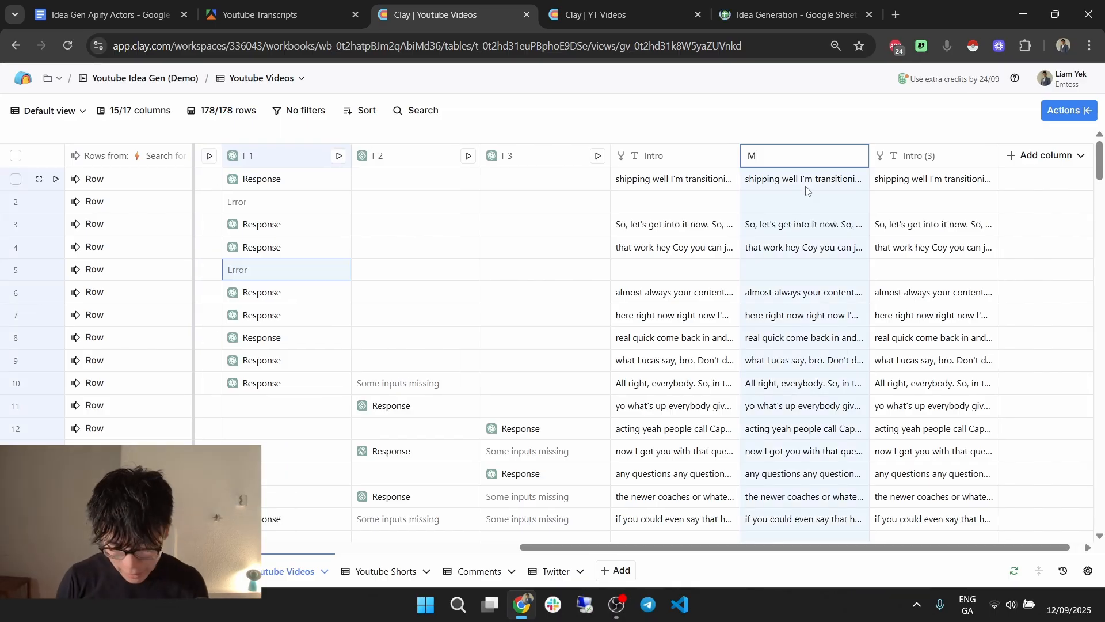
Rename Intro (2) to Middle and save its Summary_Middle merge inputs.
{"action": "type", "text": "iddle"}
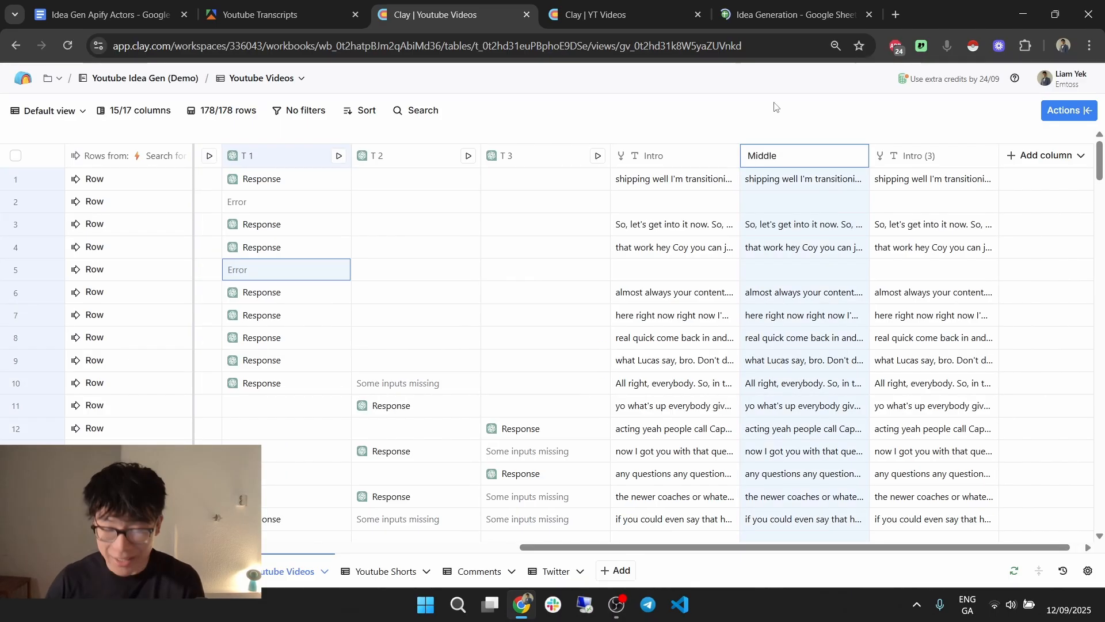
{"action": "key", "text": "Return"}
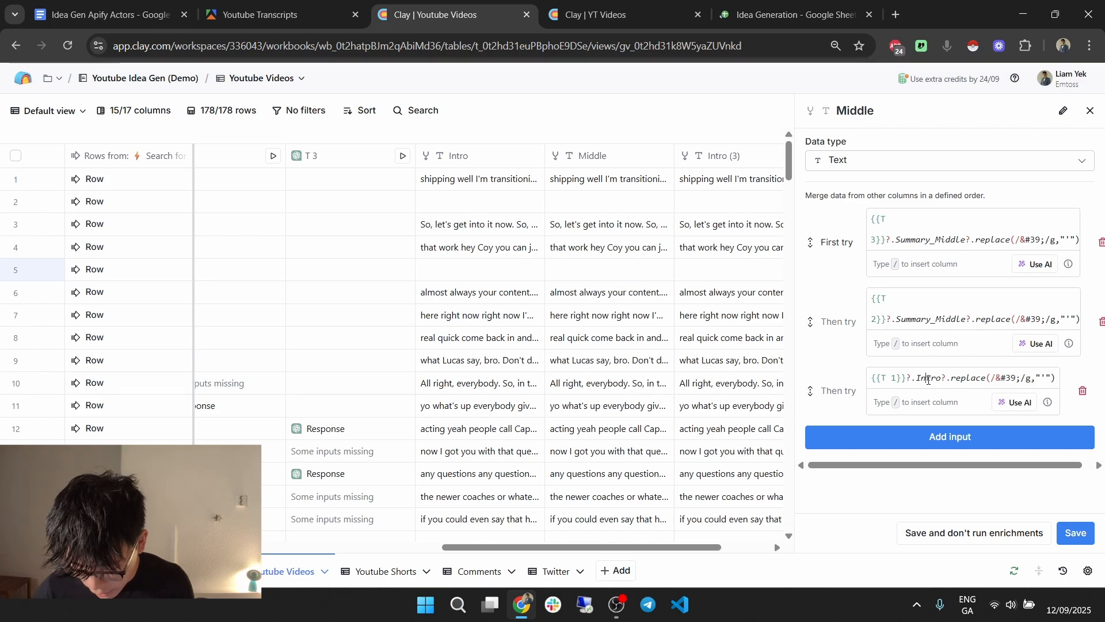
{"action": "left_click", "coordinate": [1087, 534]}
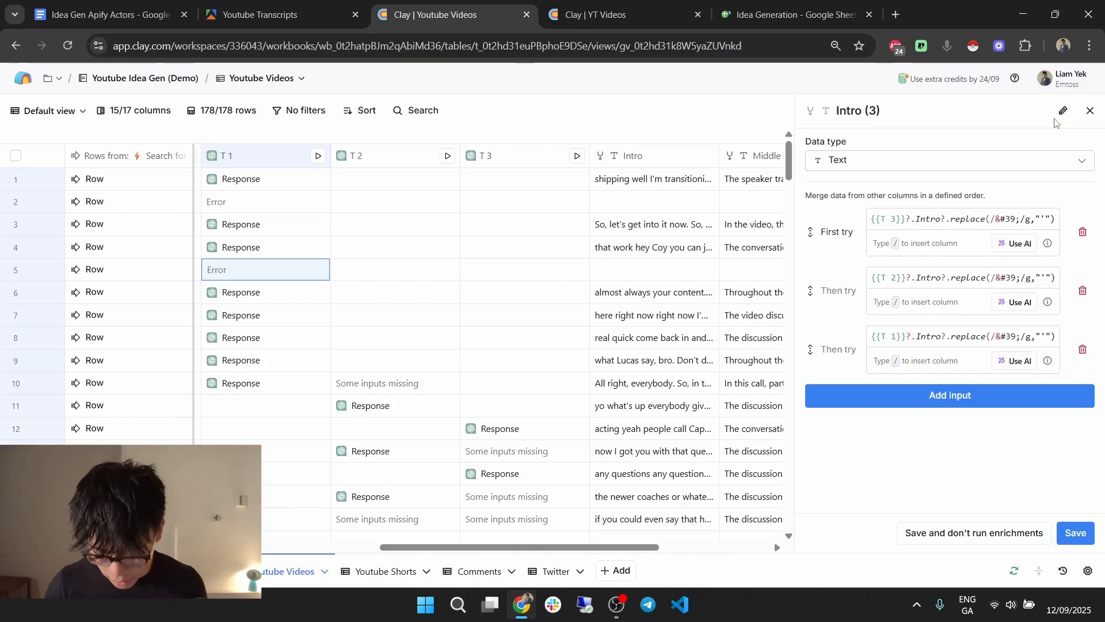
Rename Intro (3) to Outro, save it, and preview row 1's full Outro text.
{"action": "left_click", "coordinate": [1063, 111]}
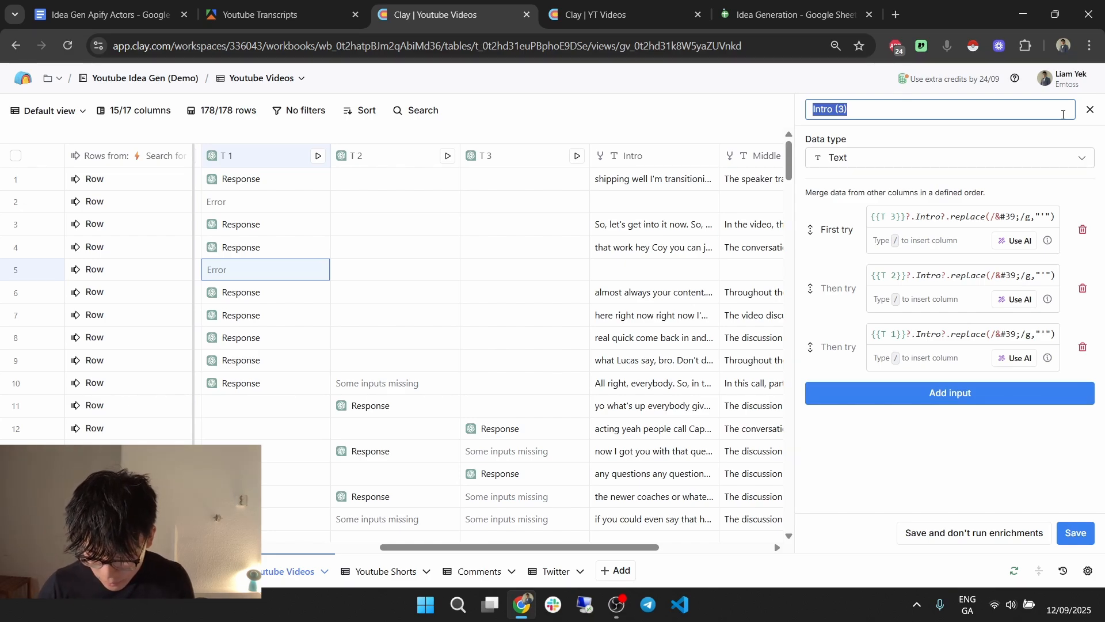
{"action": "left_click", "coordinate": [1074, 531]}
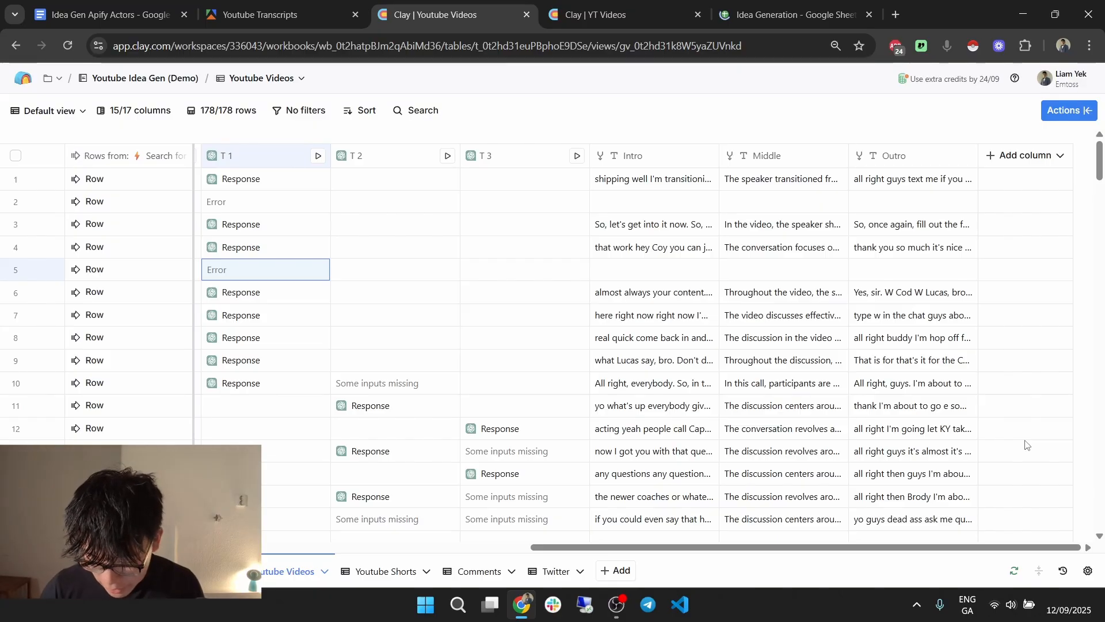
{"action": "double_click", "coordinate": [918, 188]}
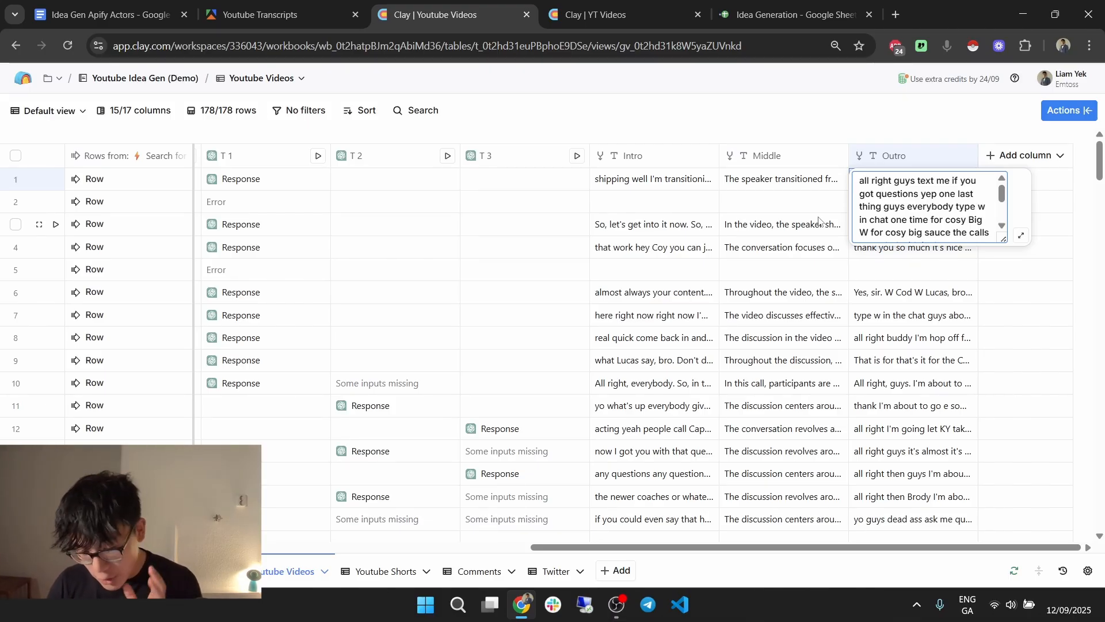
{"action": "left_click", "coordinate": [772, 7]}
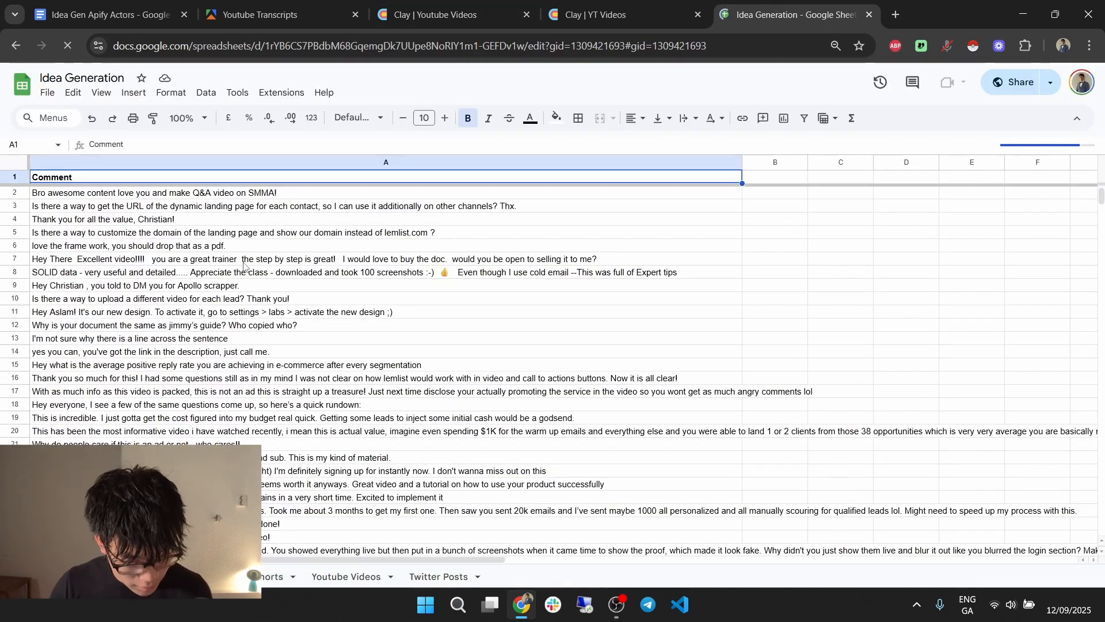
Create a new blank Google spreadsheet from the File menu, then return to Clay.
{"action": "left_click", "coordinate": [47, 93]}
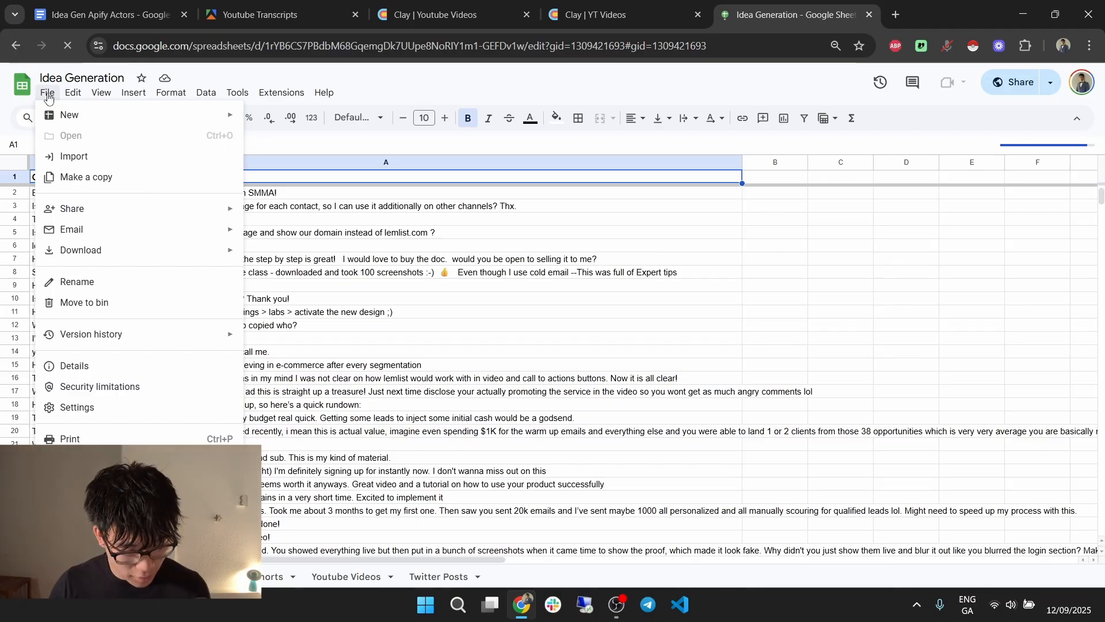
{"action": "left_click", "coordinate": [48, 96]}
{"action": "left_click", "coordinate": [48, 95]}
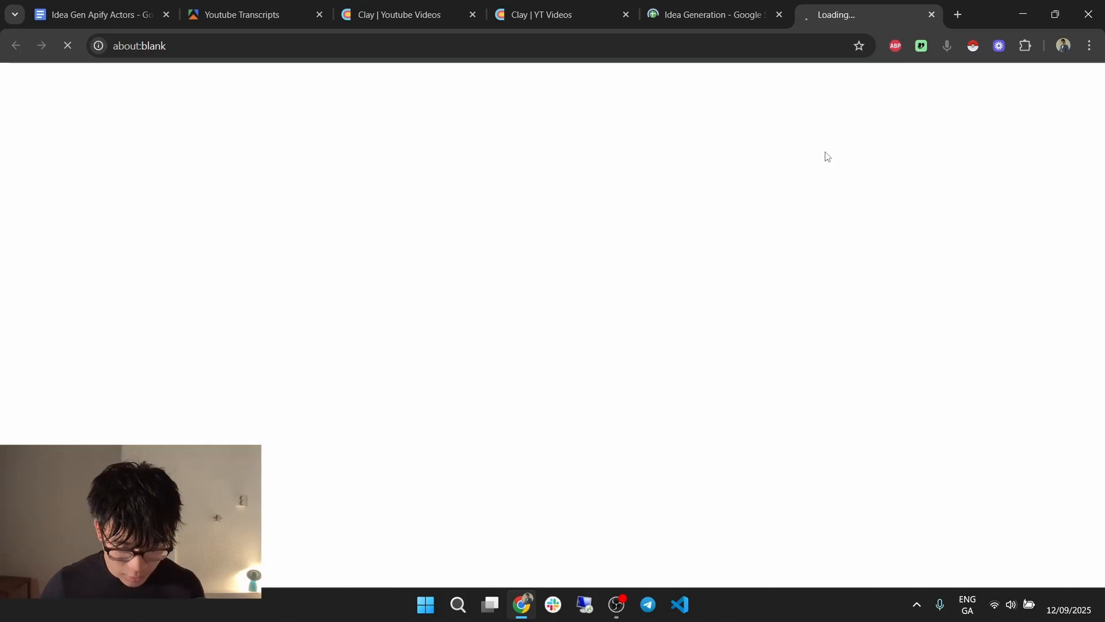
{"action": "key", "text": "ctrl+3"}
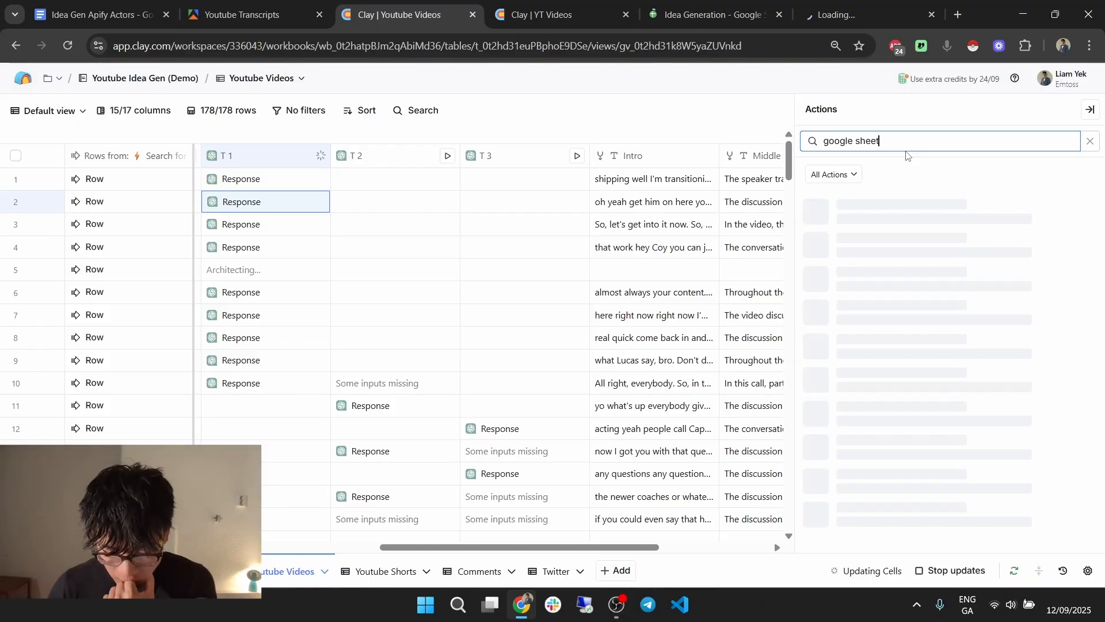
Add a Google Sheets Add row action to the Youtube Videos table.
{"action": "type", "text": "s"}
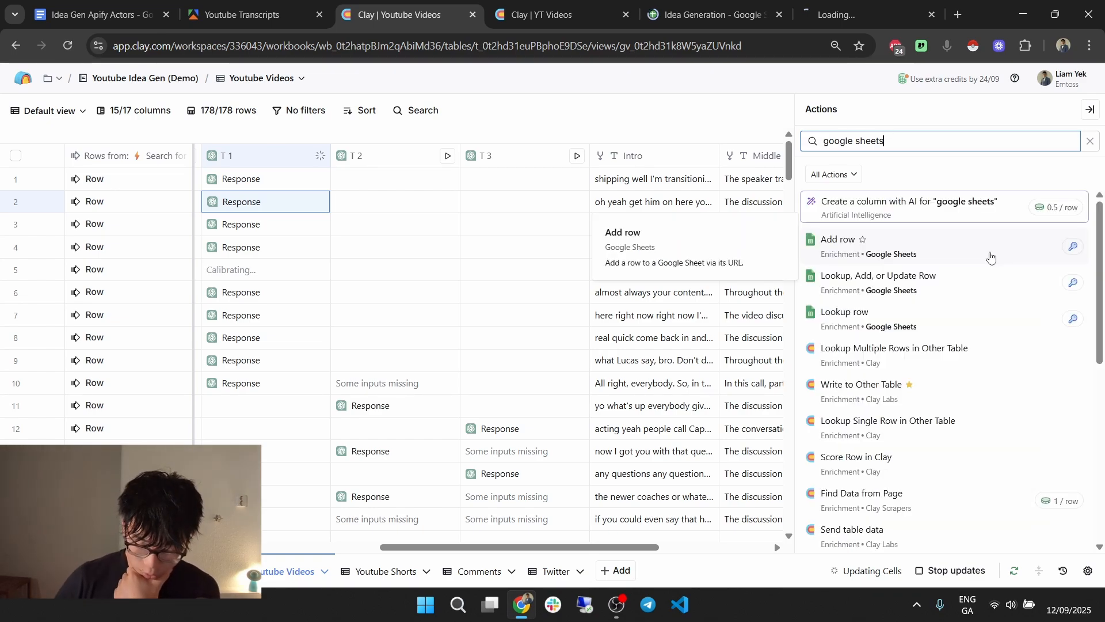
{"action": "left_click", "coordinate": [991, 255]}
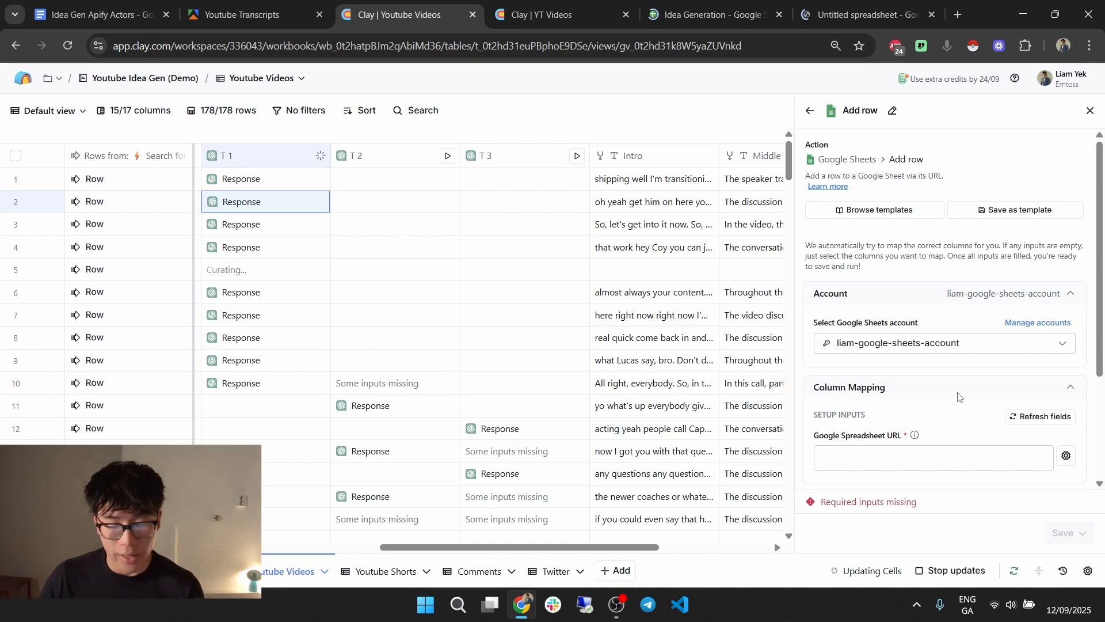
{"action": "left_click", "coordinate": [856, 6]}
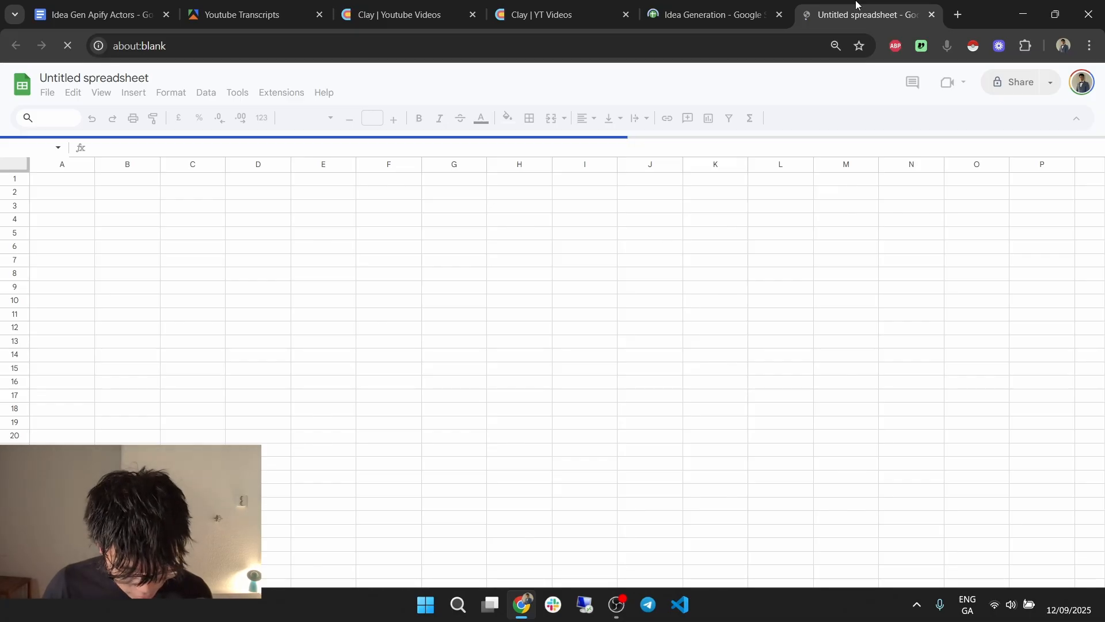
Name the new spreadsheet 'Yt demo', widen column C, and select its web address.
{"action": "left_click", "coordinate": [723, 10]}
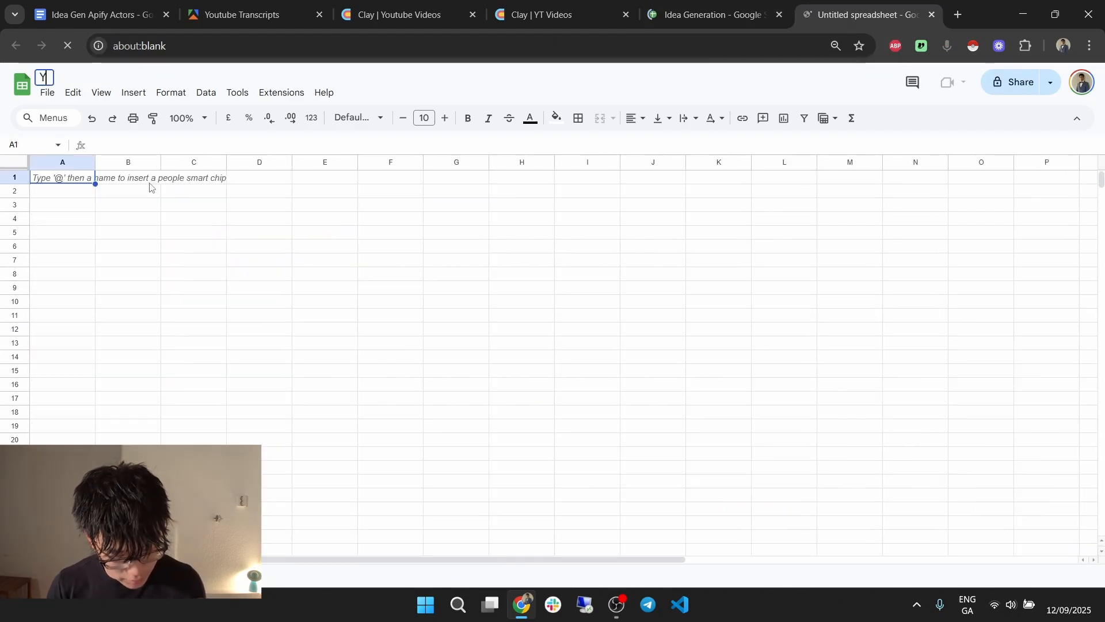
{"action": "type", "text": "t deo"}
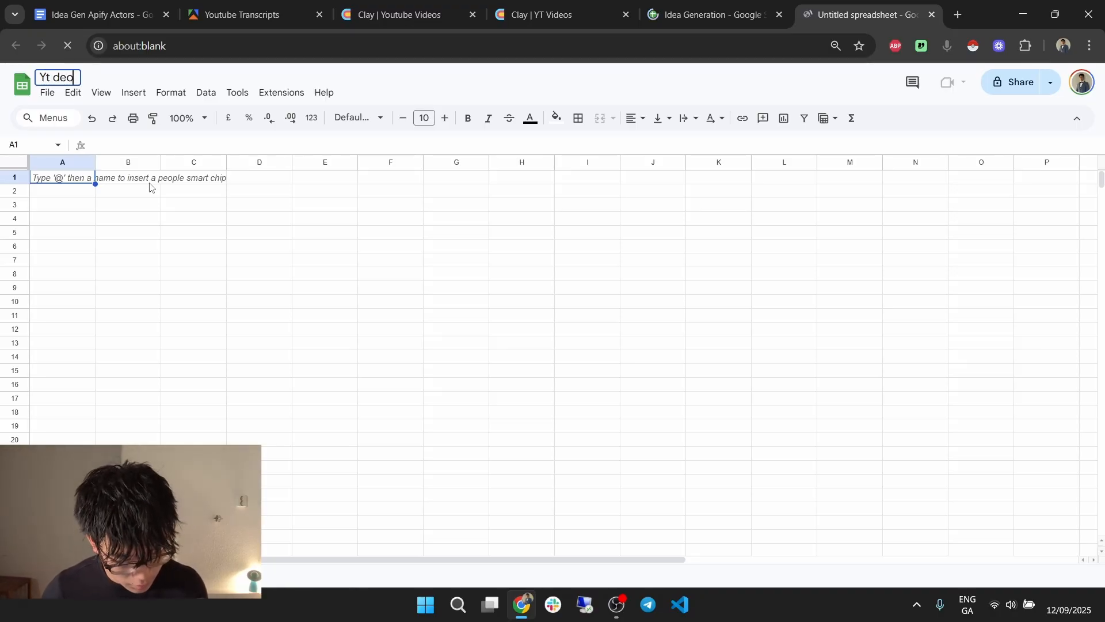
{"action": "key", "text": "BackSpace"}
{"action": "type", "text": "mo"}
{"action": "left_click", "coordinate": [149, 187]}
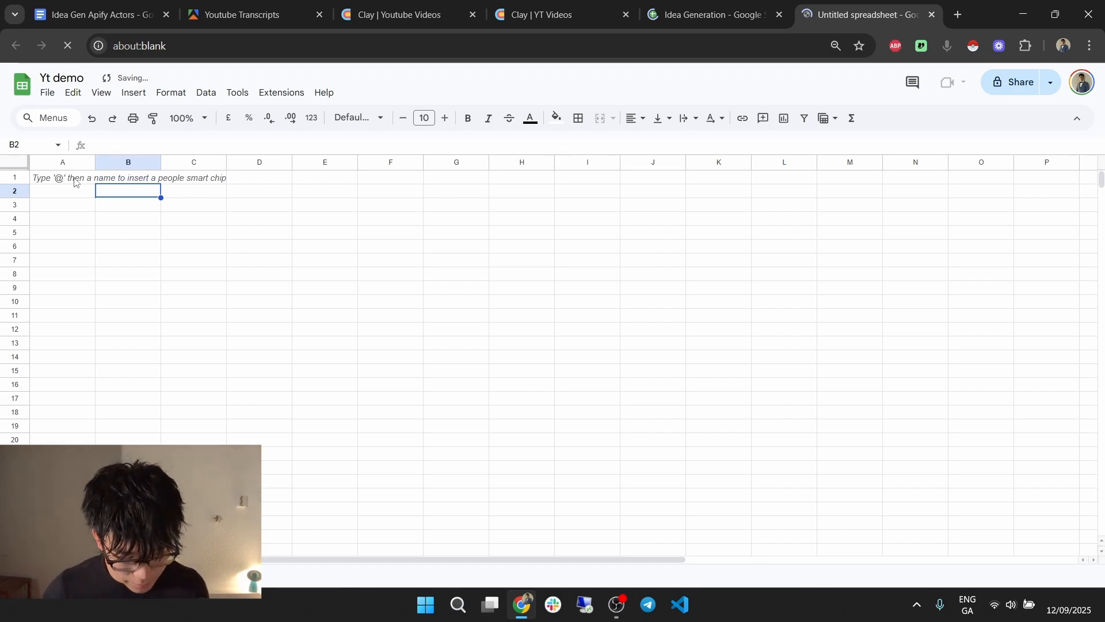
{"action": "left_click_drag", "start_coordinate": [227, 162], "coordinate": [279, 163]}
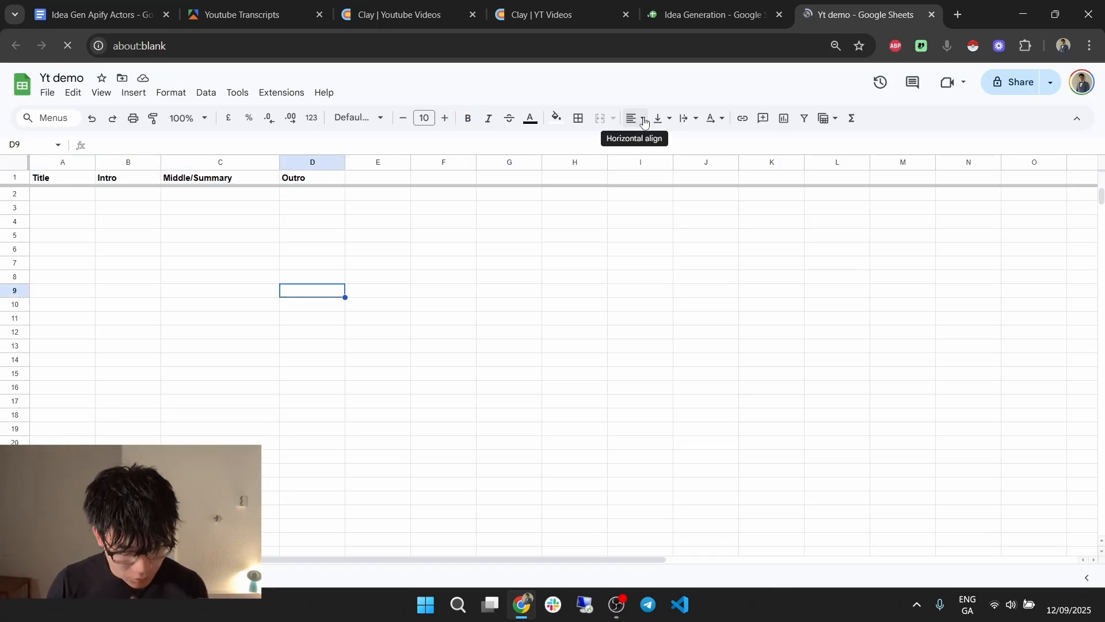
{"action": "left_click", "coordinate": [67, 48]}
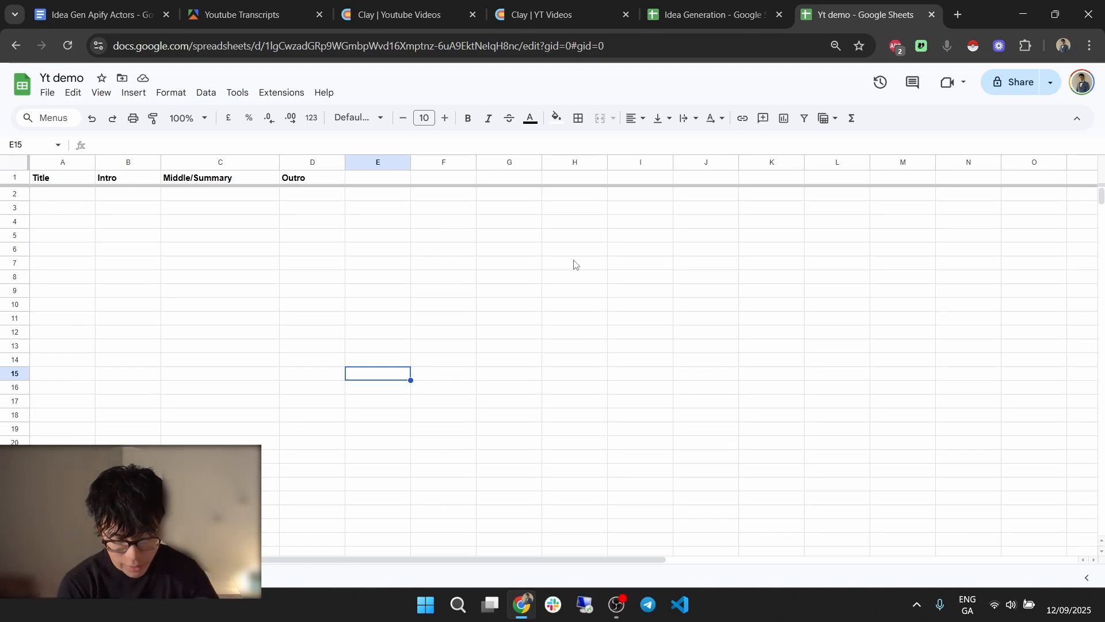
{"action": "left_click_drag", "start_coordinate": [606, 47], "coordinate": [114, 46]}
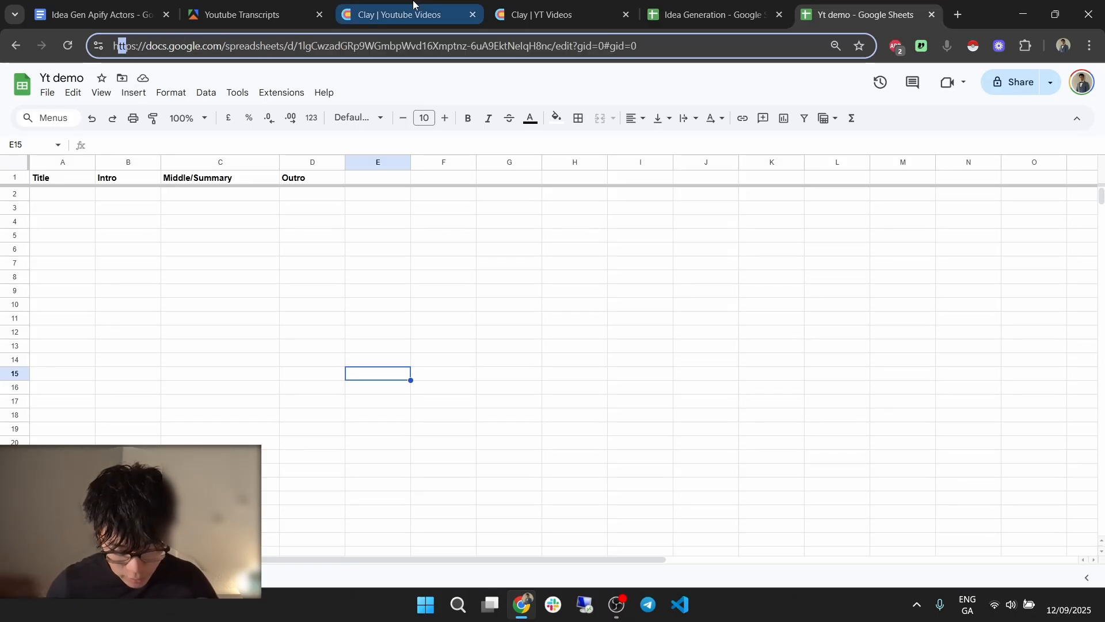
Paste the Yt demo spreadsheet address into the Add row action and target its Video sheet.
{"action": "left_click", "coordinate": [403, 15]}
{"action": "left_click_drag", "start_coordinate": [994, 350], "coordinate": [783, 315]}
{"action": "left_click_drag", "start_coordinate": [853, 315], "coordinate": [920, 351]}
{"action": "left_click", "coordinate": [962, 331]}
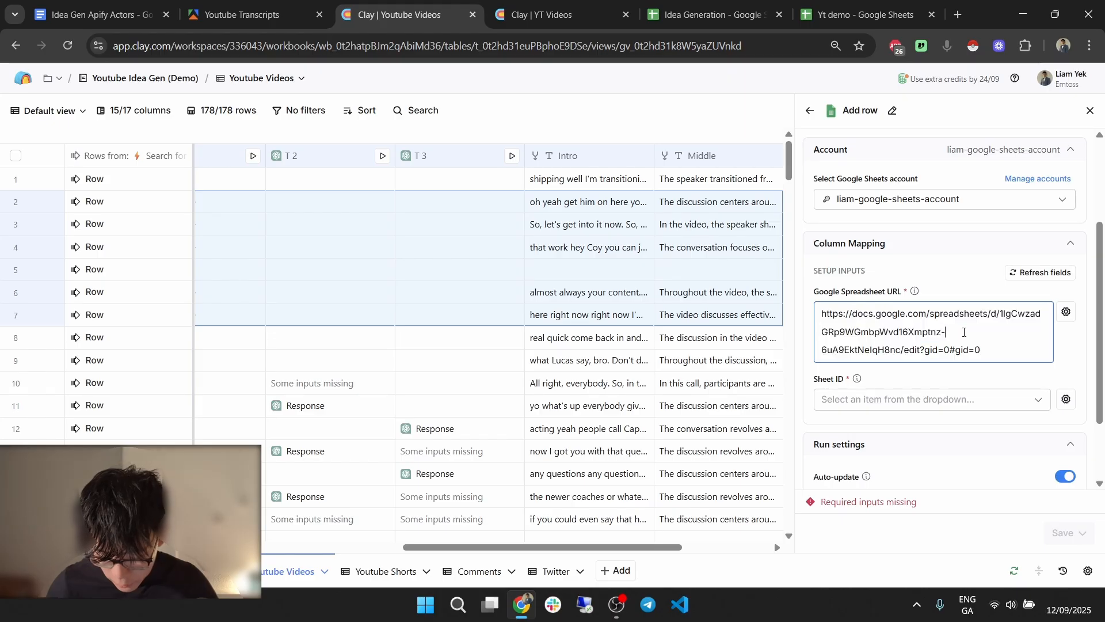
{"action": "left_click", "coordinate": [911, 397]}
{"action": "left_click", "coordinate": [905, 432]}
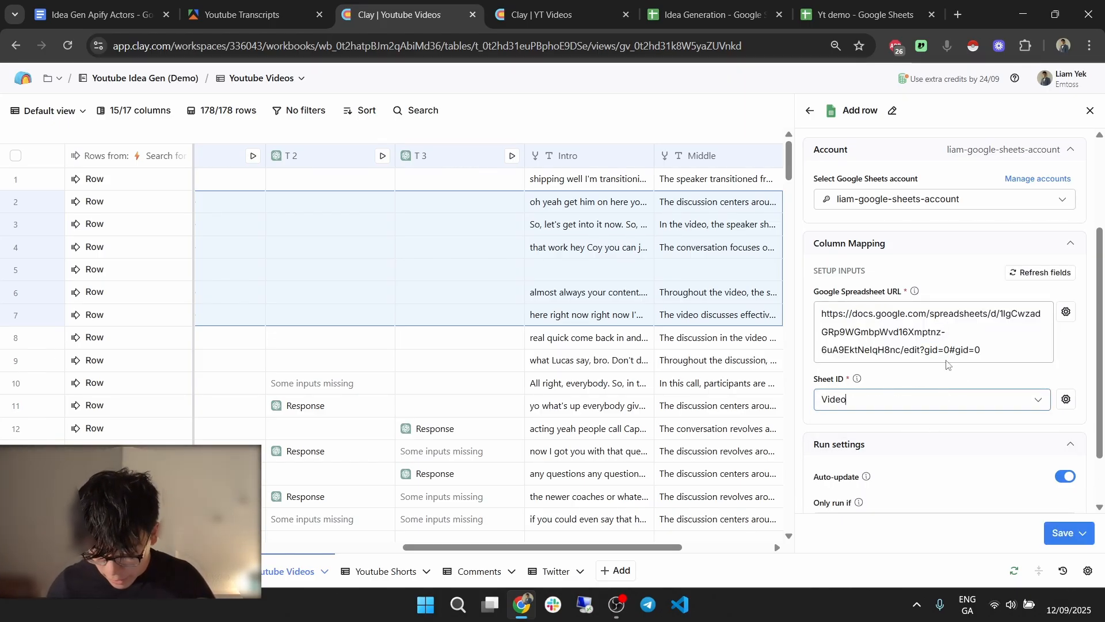
Map the source rows' title field into the Title column.
{"action": "scroll", "coordinate": [947, 364], "scroll_direction": "down", "scroll_amount": 1}
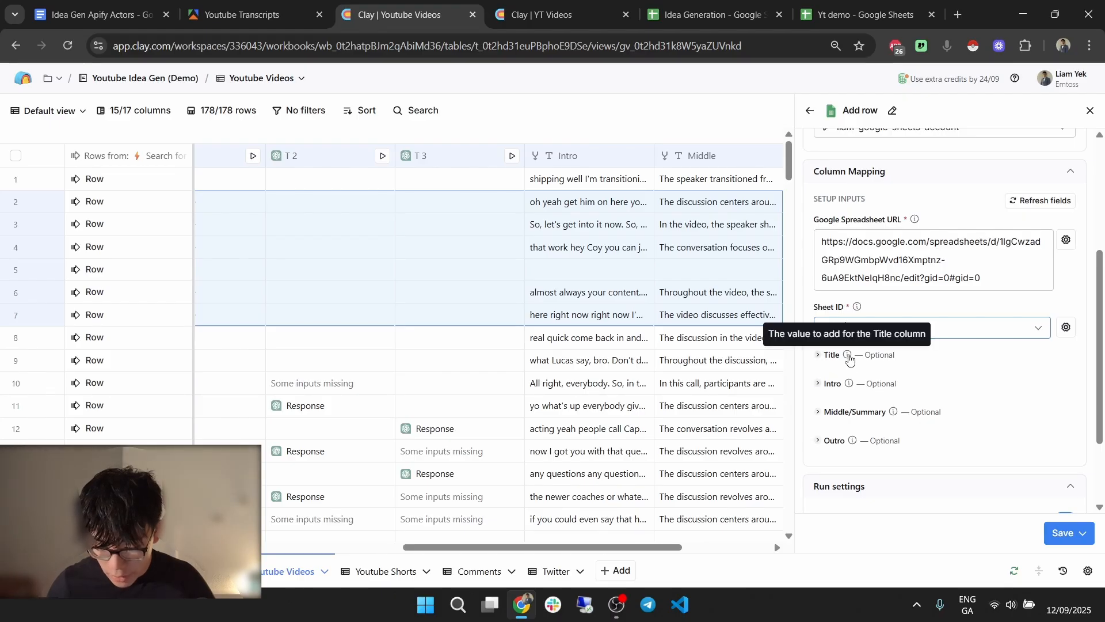
{"action": "left_click", "coordinate": [827, 354]}
{"action": "left_click", "coordinate": [841, 381]}
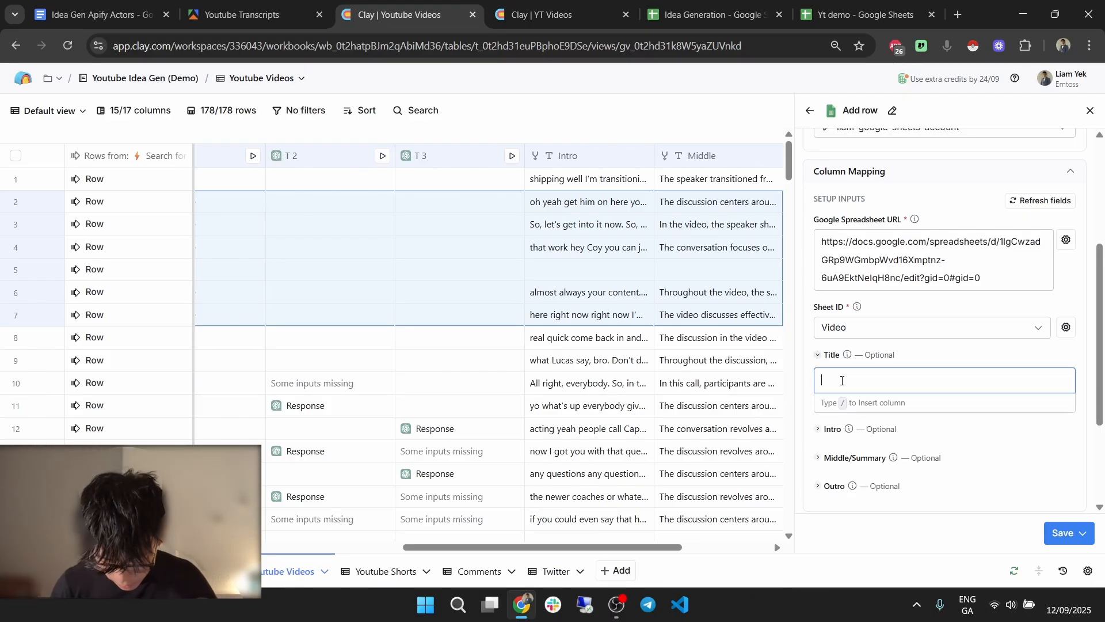
{"action": "type", "text": "/"}
{"action": "scroll", "coordinate": [901, 242], "scroll_direction": "down", "scroll_amount": 3}
{"action": "scroll", "coordinate": [933, 241], "scroll_direction": "up", "scroll_amount": 2}
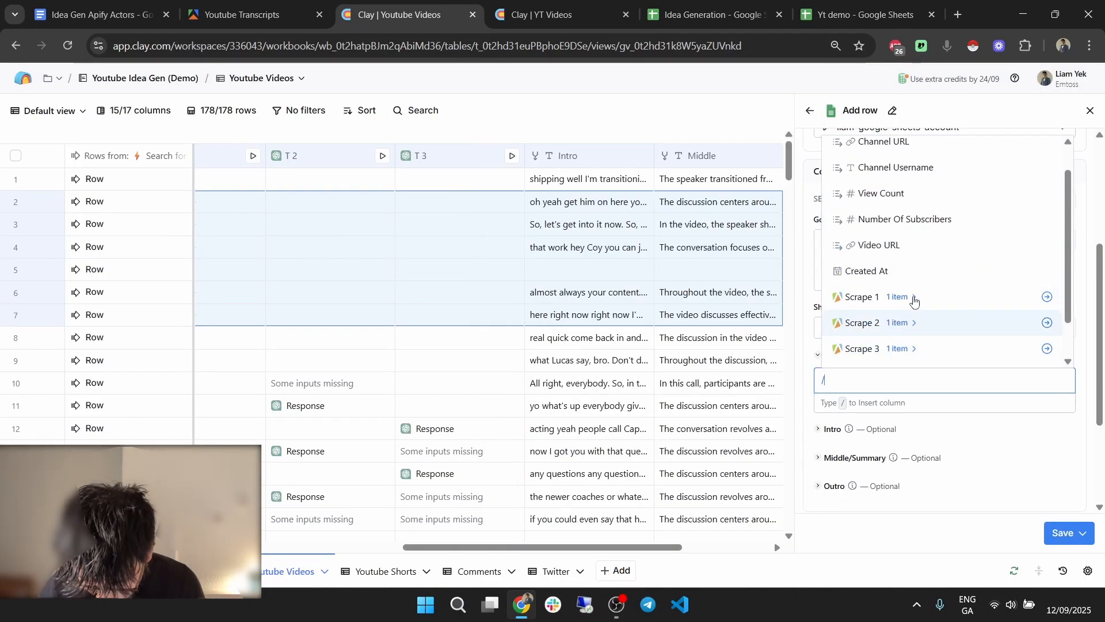
{"action": "left_click", "coordinate": [912, 297]}
{"action": "left_click", "coordinate": [919, 323]}
{"action": "scroll", "coordinate": [922, 323], "scroll_direction": "down", "scroll_amount": 1}
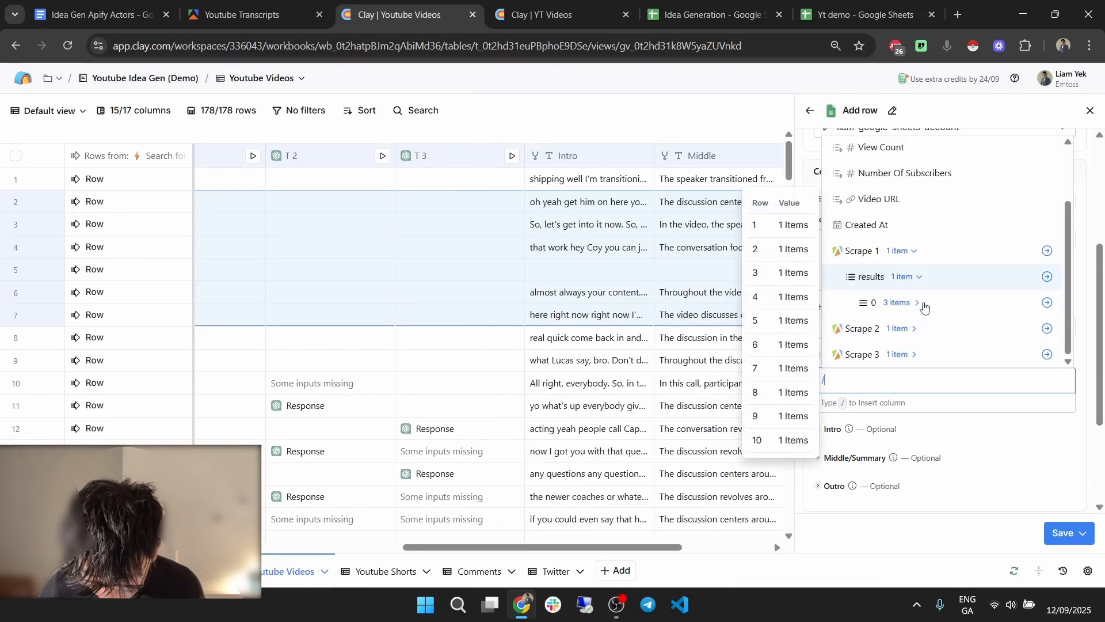
{"action": "left_click", "coordinate": [899, 251]}
{"action": "scroll", "coordinate": [939, 270], "scroll_direction": "up", "scroll_amount": 3}
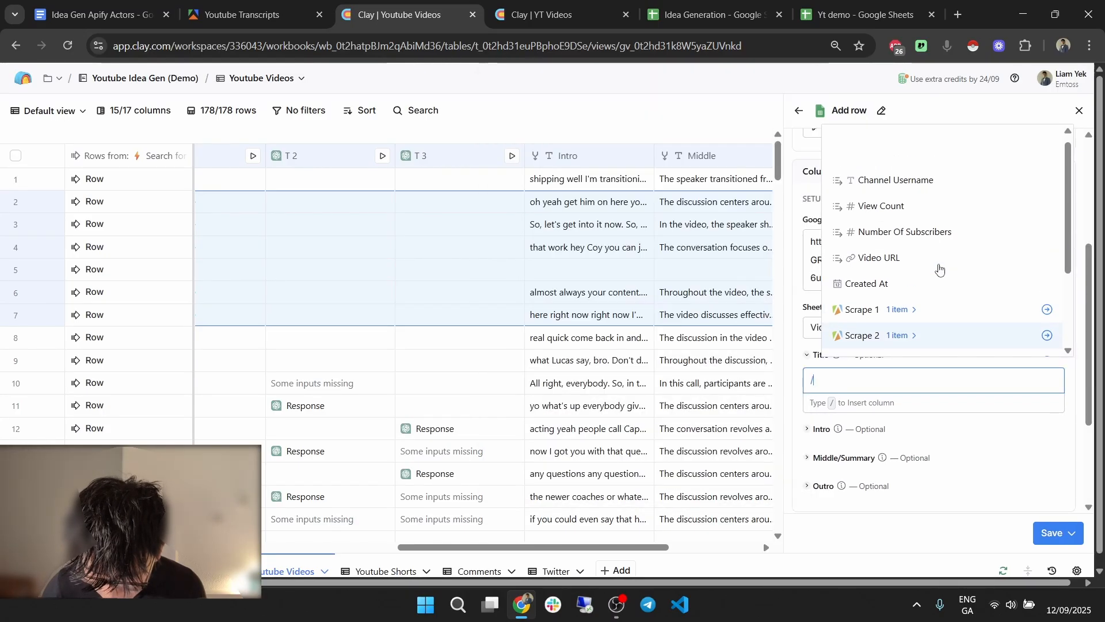
{"action": "left_click", "coordinate": [939, 150]}
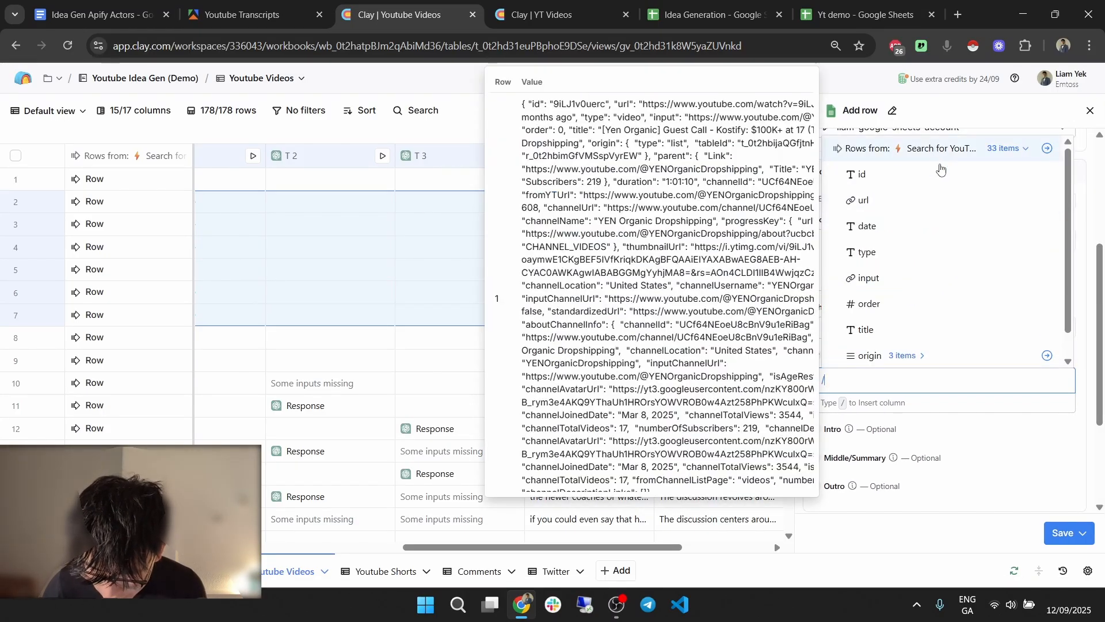
{"action": "scroll", "coordinate": [909, 309], "scroll_direction": "down", "scroll_amount": 1}
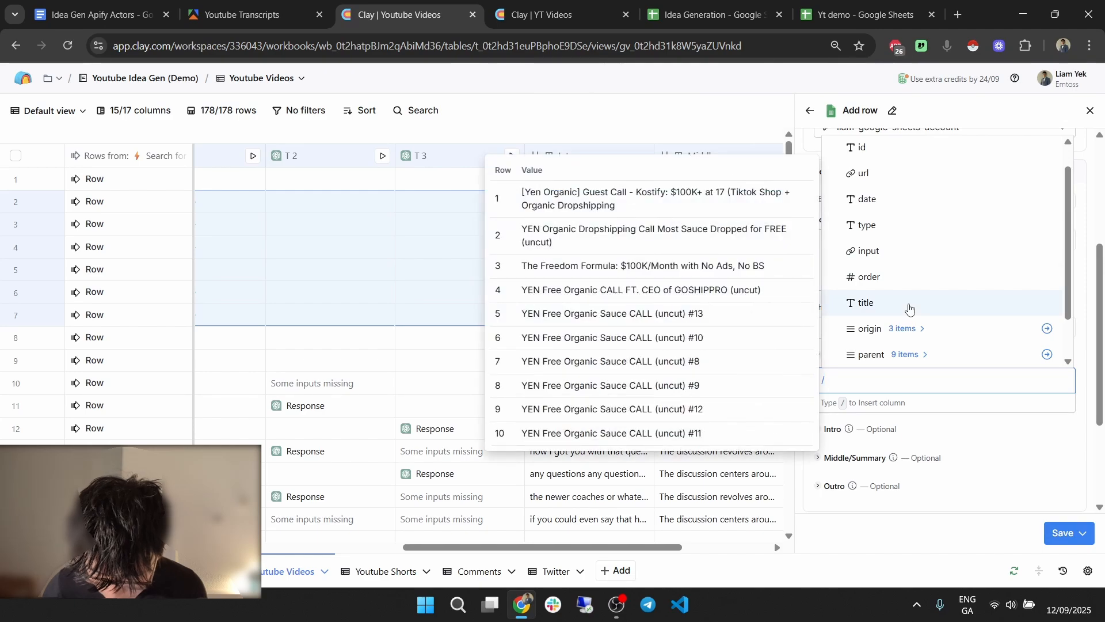
{"action": "left_click", "coordinate": [909, 305]}
Map the Intro and Middle columns into Intro and Middle/Summary.
{"action": "left_click", "coordinate": [835, 433]}
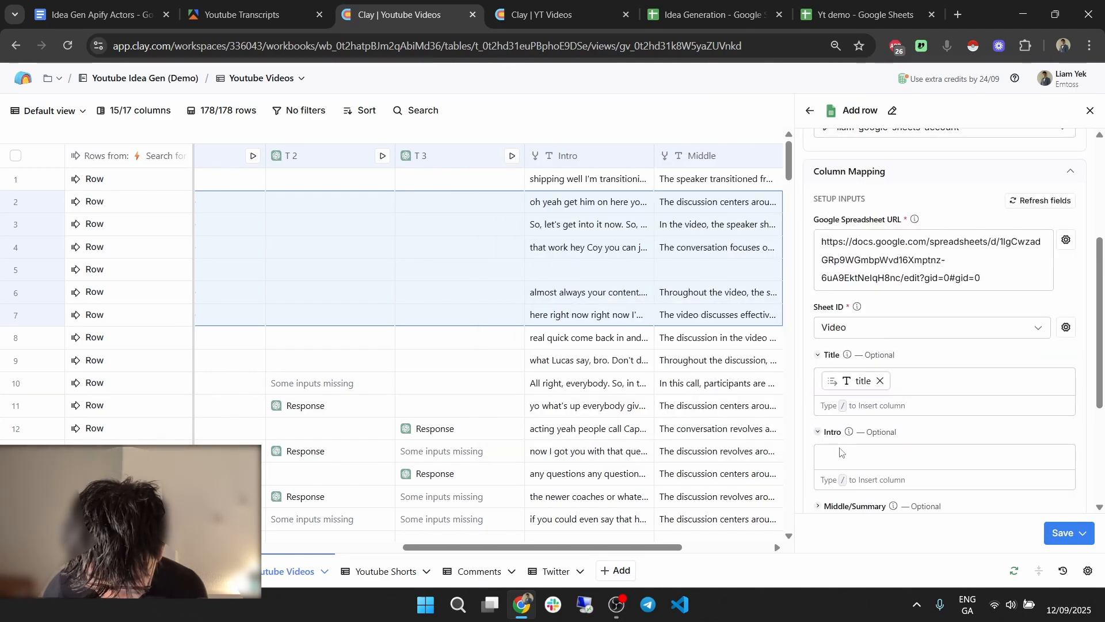
{"action": "left_click", "coordinate": [841, 456]}
{"action": "type", "text": "/"}
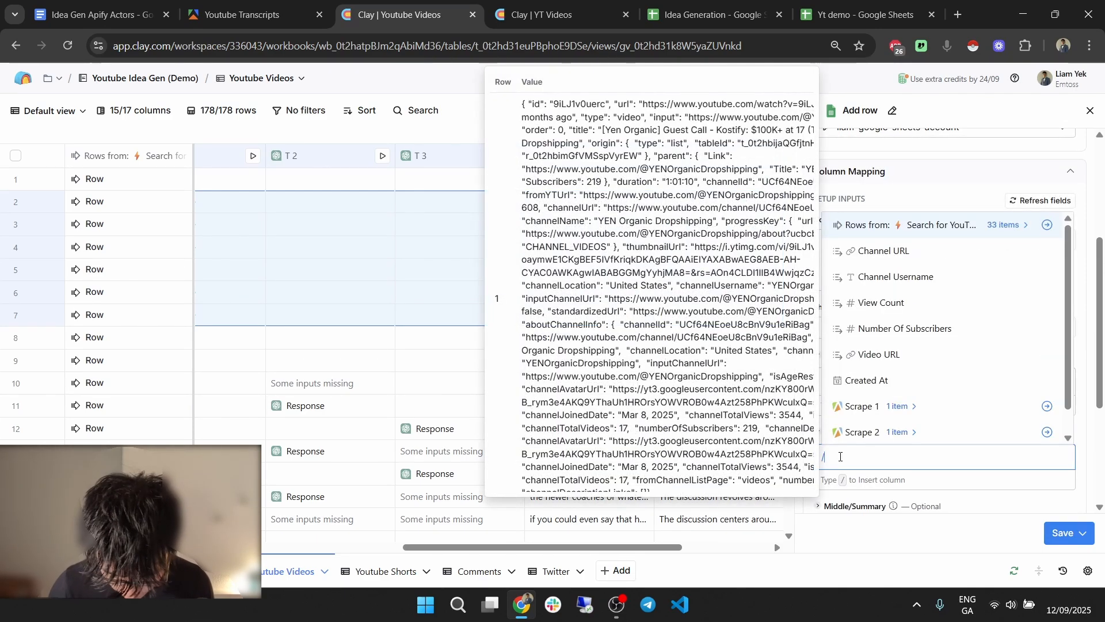
{"action": "type", "text": "in"}
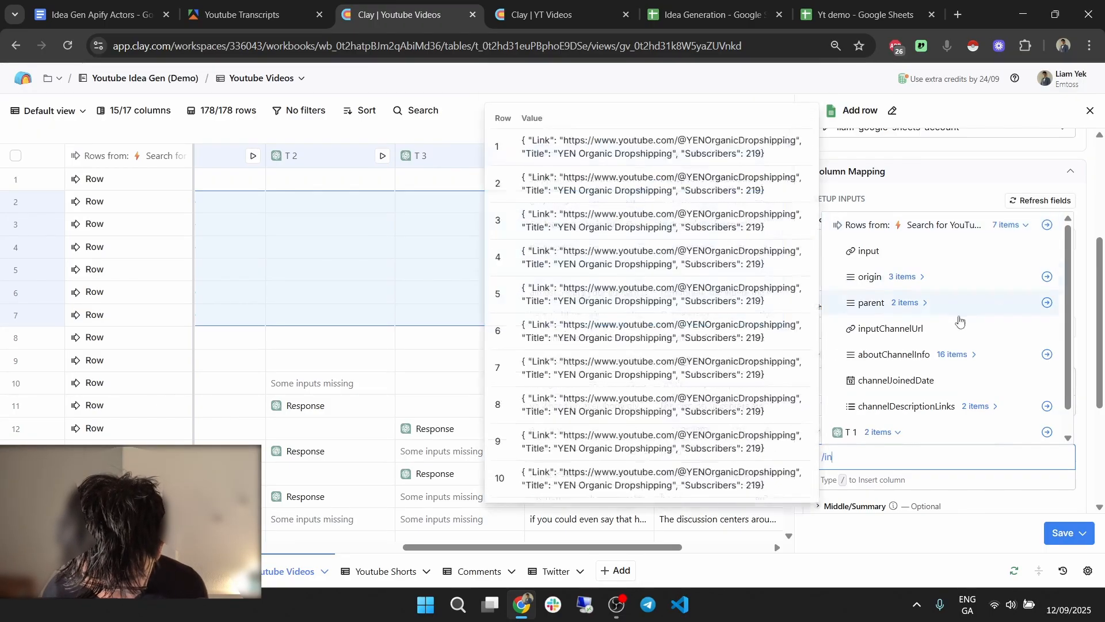
{"action": "scroll", "coordinate": [959, 320], "scroll_direction": "down", "scroll_amount": 2}
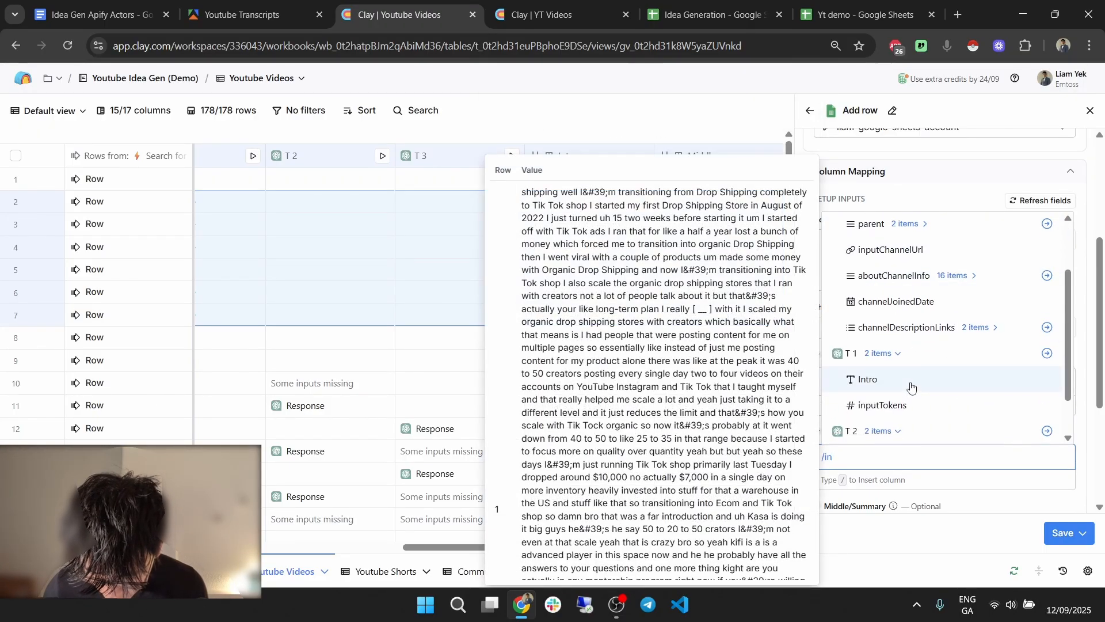
{"action": "scroll", "coordinate": [912, 386], "scroll_direction": "down", "scroll_amount": 3}
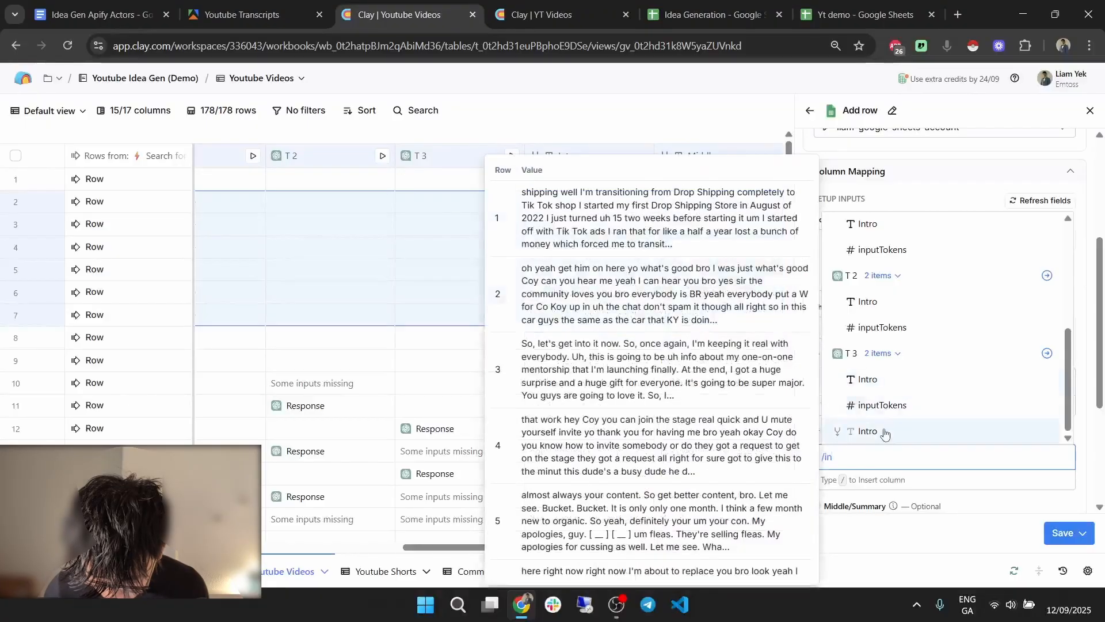
{"action": "left_click", "coordinate": [885, 434]}
{"action": "scroll", "coordinate": [863, 403], "scroll_direction": "down", "scroll_amount": 3}
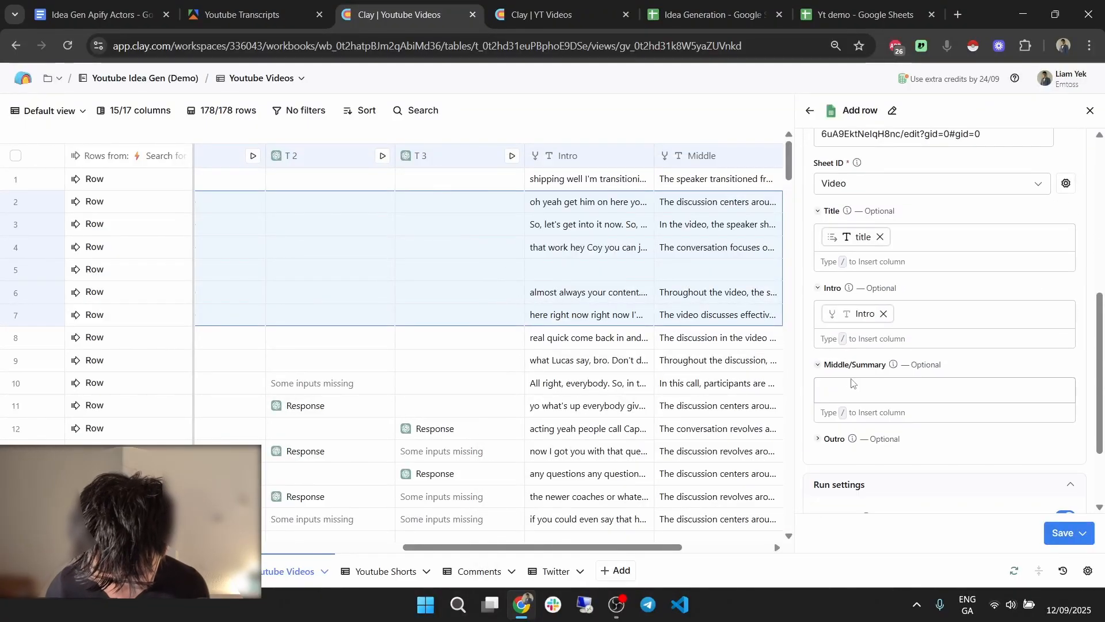
{"action": "left_click", "coordinate": [852, 391]}
{"action": "type", "text": "/"}
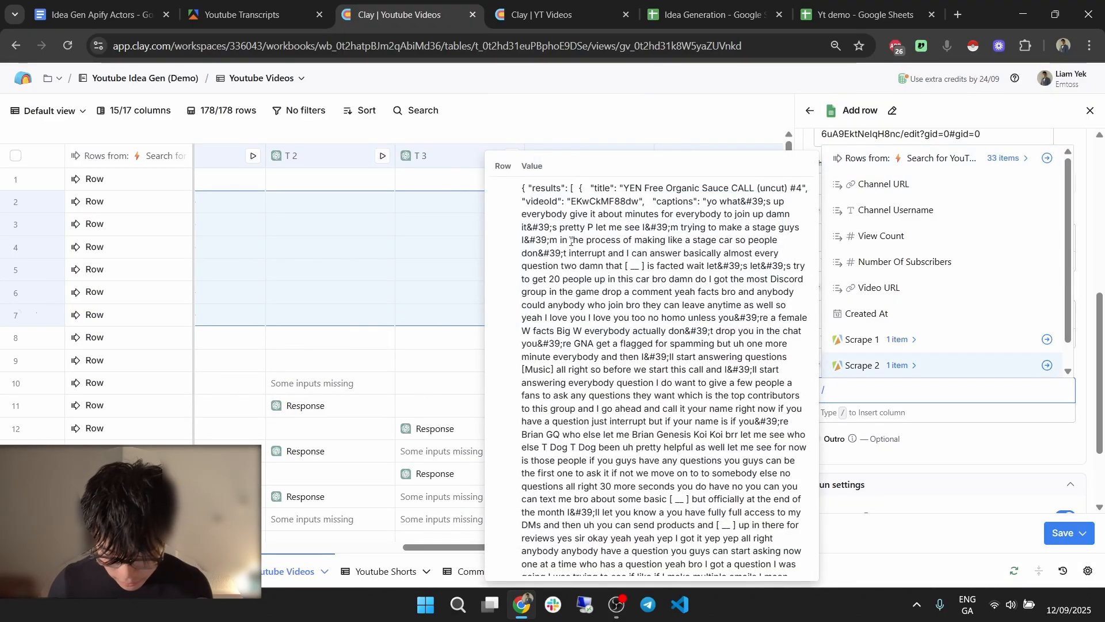
{"action": "scroll", "coordinate": [898, 314], "scroll_direction": "down", "scroll_amount": 4}
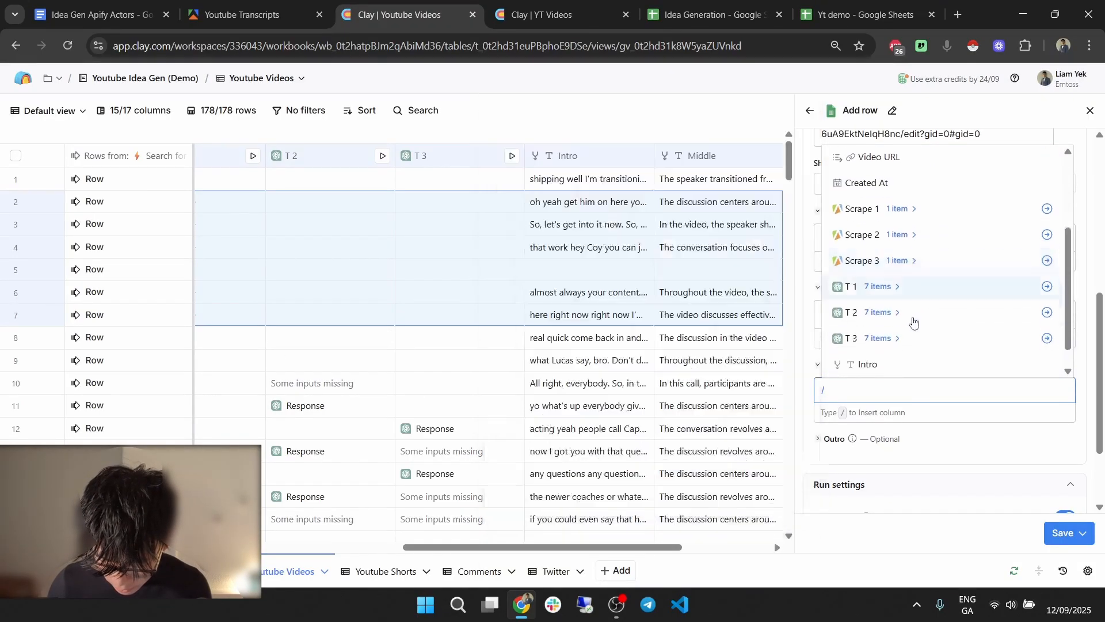
{"action": "left_click", "coordinate": [873, 338]}
Map the Outro column into Outro, then save and run the action on 15 rows.
{"action": "left_click", "coordinate": [845, 452]}
{"action": "left_click", "coordinate": [846, 465]}
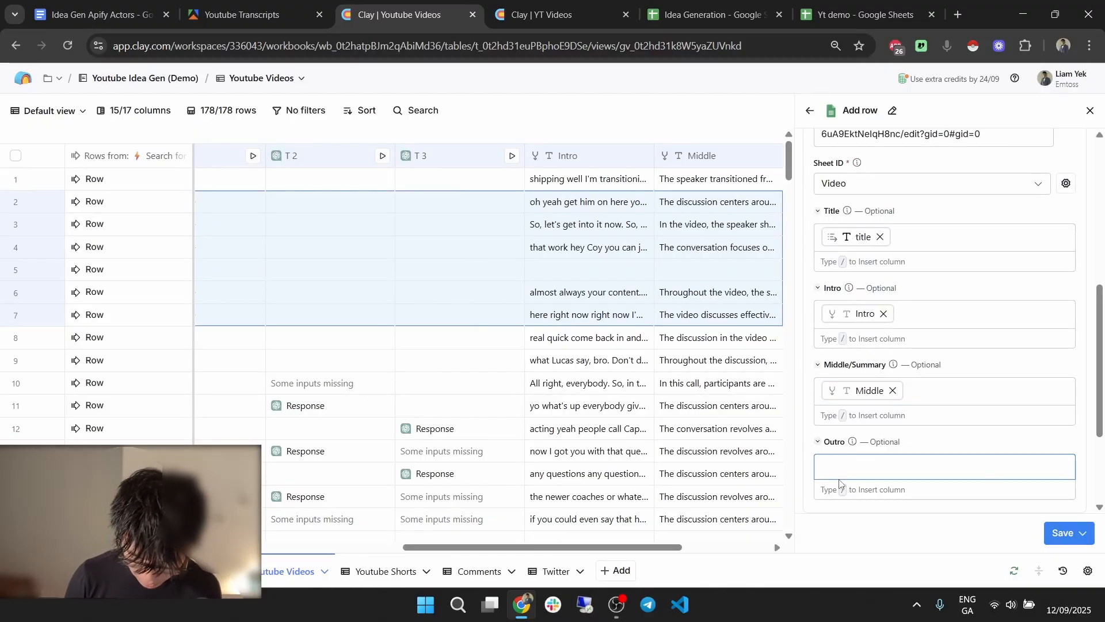
{"action": "type", "text": "/ou"}
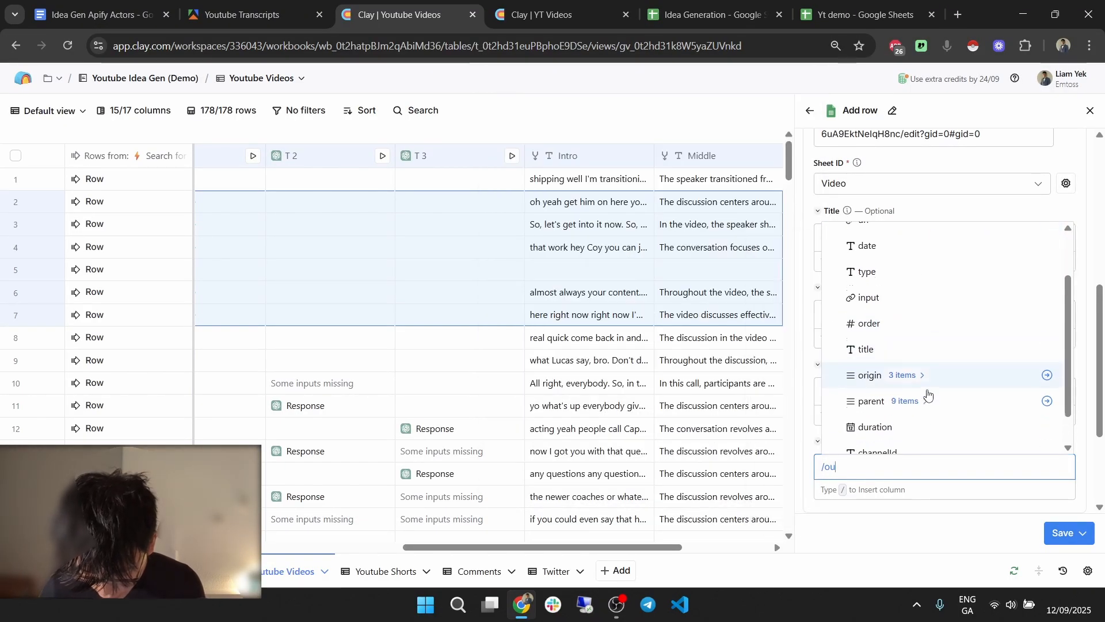
{"action": "scroll", "coordinate": [938, 397], "scroll_direction": "down", "scroll_amount": 10}
{"action": "scroll", "coordinate": [956, 398], "scroll_direction": "down", "scroll_amount": 10}
{"action": "scroll", "coordinate": [950, 387], "scroll_direction": "down", "scroll_amount": 3}
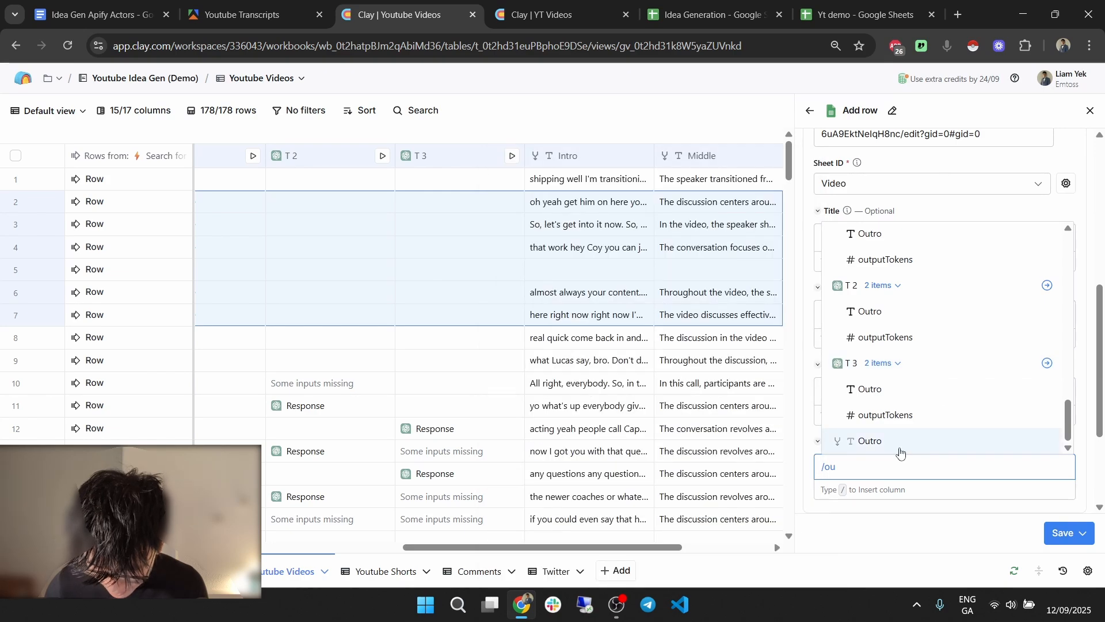
{"action": "left_click", "coordinate": [901, 451]}
{"action": "left_click", "coordinate": [1081, 532]}
{"action": "left_click", "coordinate": [983, 455]}
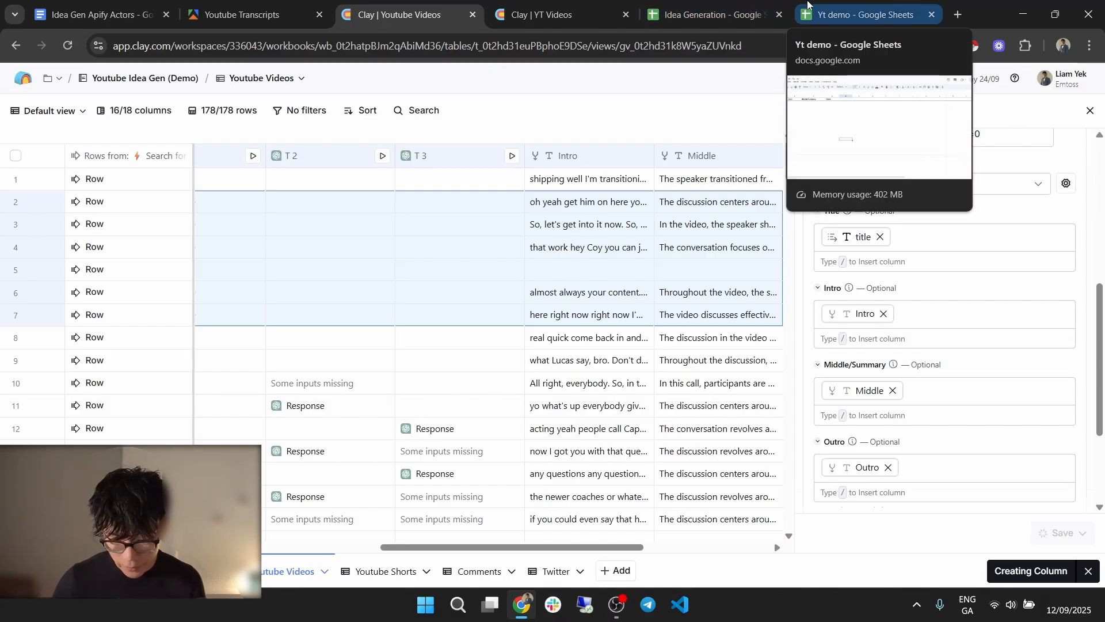
{"action": "left_click", "coordinate": [808, 5]}
Widen the Title and Middle/Summary columns in the Yt demo sheet.
{"action": "left_click", "coordinate": [184, 235]}
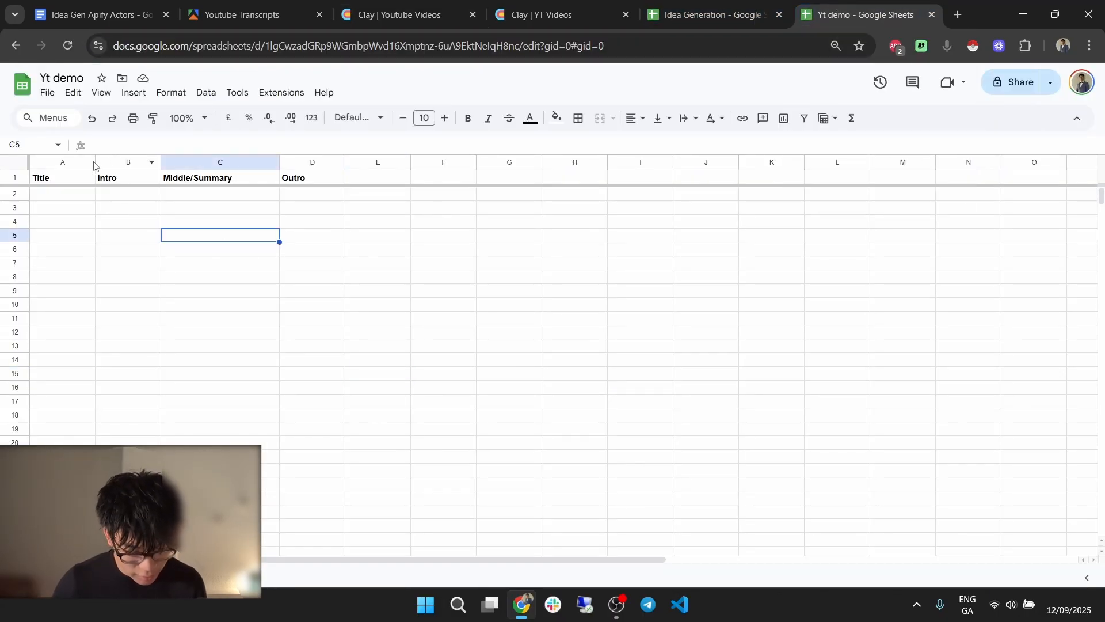
{"action": "left_click_drag", "start_coordinate": [198, 169], "coordinate": [361, 162]}
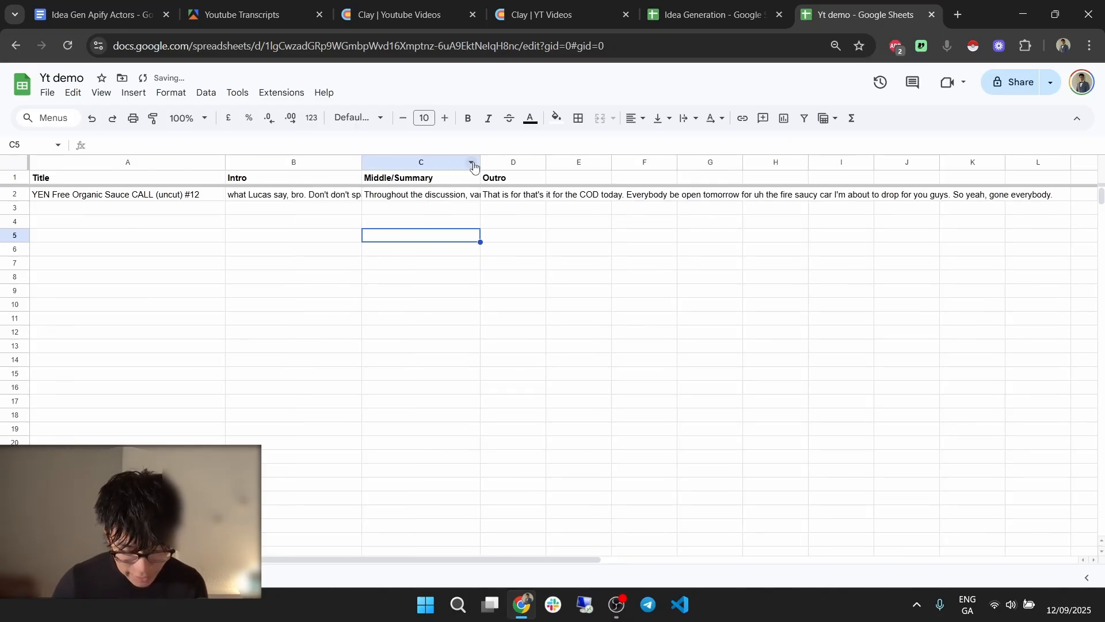
{"action": "left_click_drag", "start_coordinate": [480, 163], "coordinate": [575, 162]}
{"action": "left_click", "coordinate": [477, 264]}
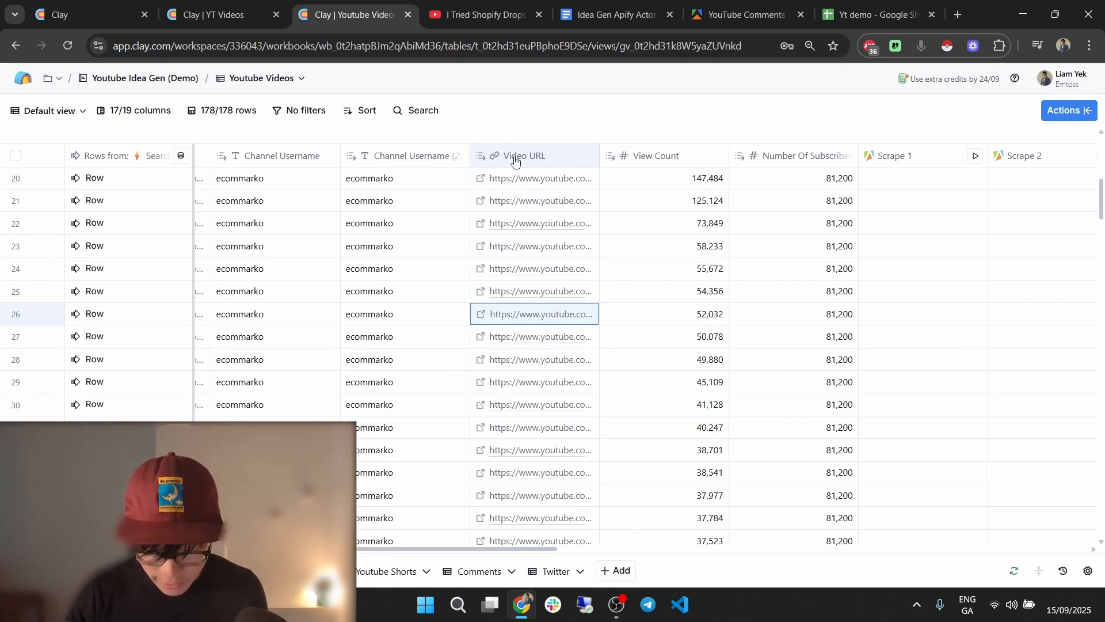
Insert a Run Apify Actor enrichment column to the right of Video URL.
{"action": "left_click", "coordinate": [535, 156]}
{"action": "mouse_move", "coordinate": [593, 254]}
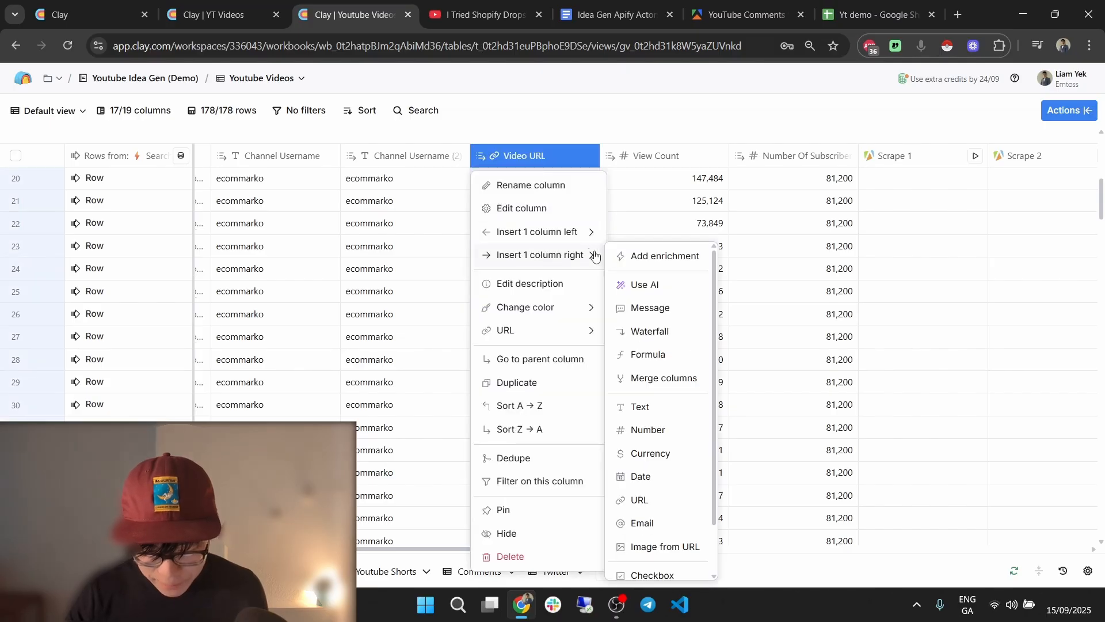
{"action": "left_click", "coordinate": [636, 254]}
{"action": "type", "text": "apify"}
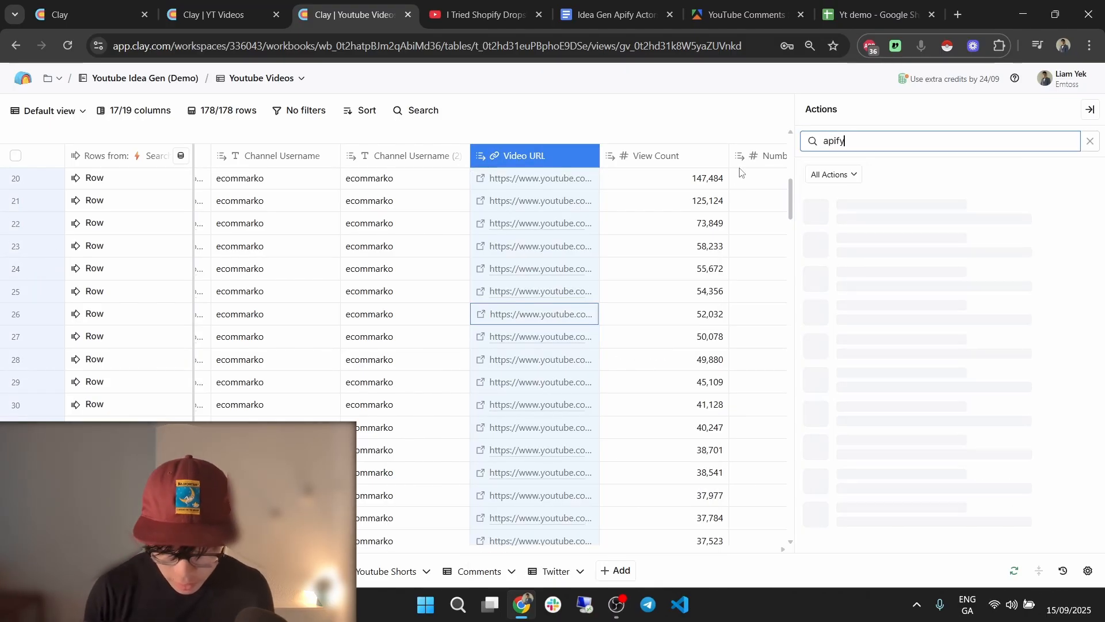
{"action": "left_click", "coordinate": [926, 255]}
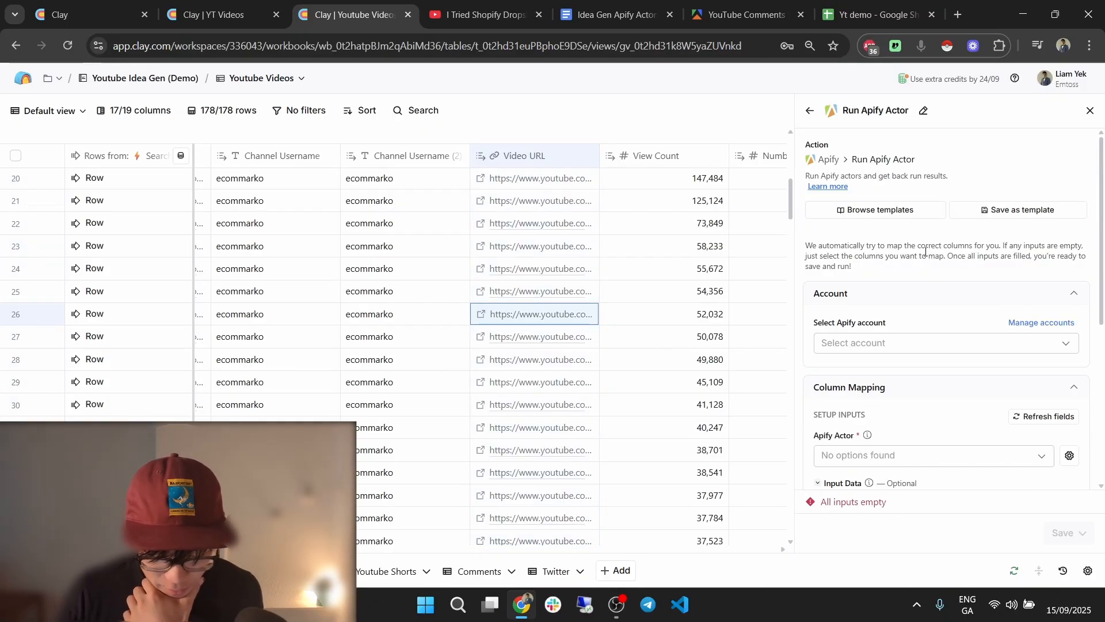
Switch to the demo Apify account and choose the youtube-comments-scraper actor.
{"action": "scroll", "coordinate": [979, 338], "scroll_direction": "down", "scroll_amount": 3}
{"action": "left_click", "coordinate": [934, 203]}
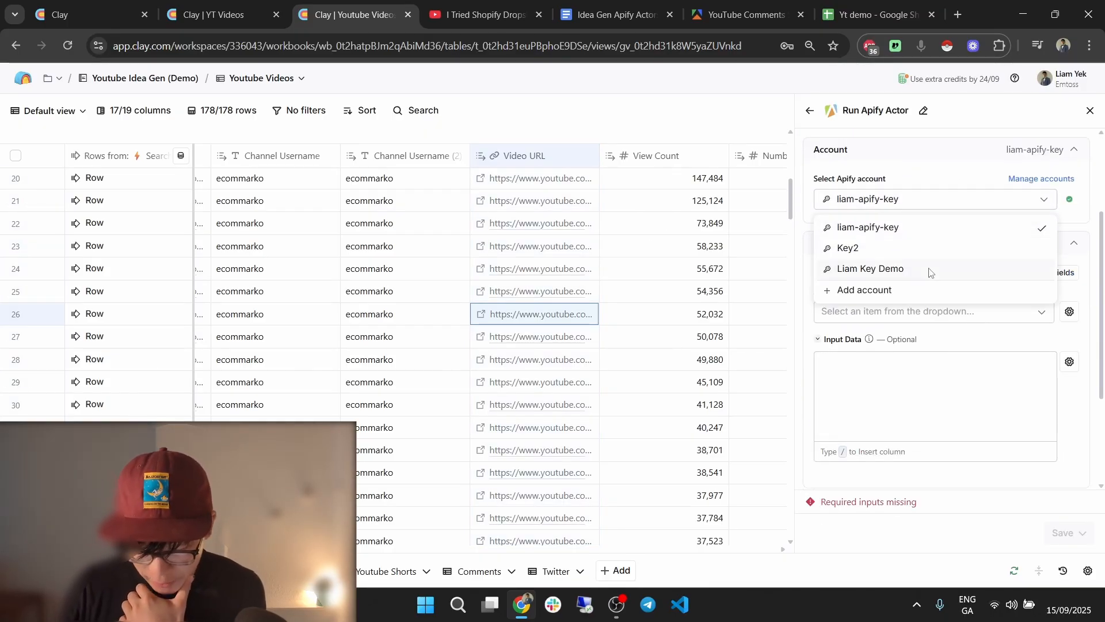
{"action": "left_click", "coordinate": [925, 271]}
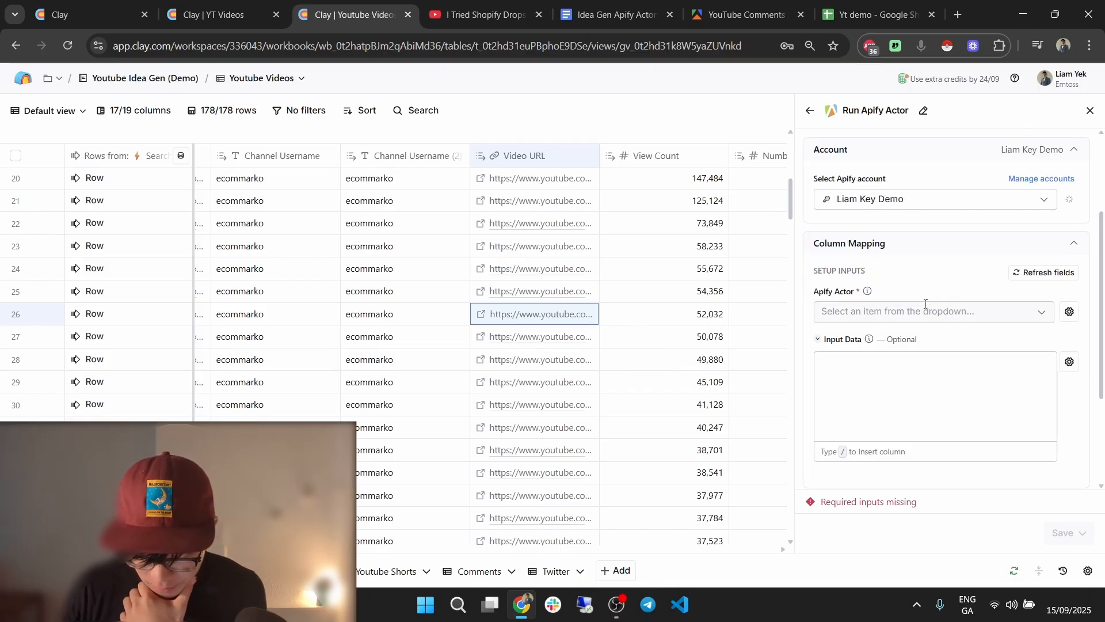
{"action": "left_click", "coordinate": [926, 311]}
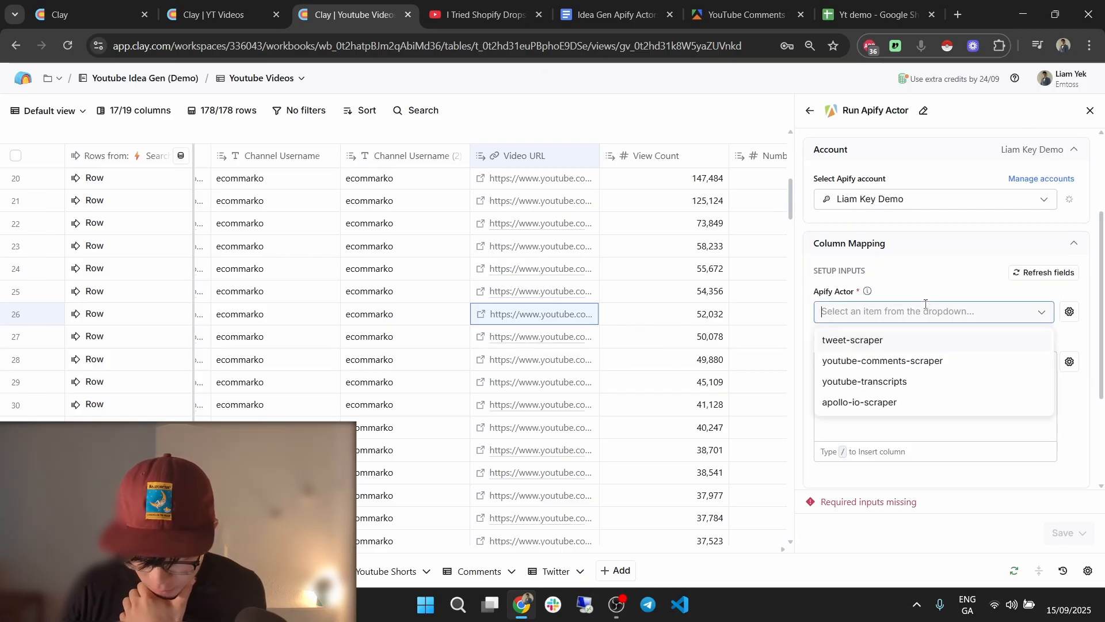
{"action": "left_click", "coordinate": [1030, 278]}
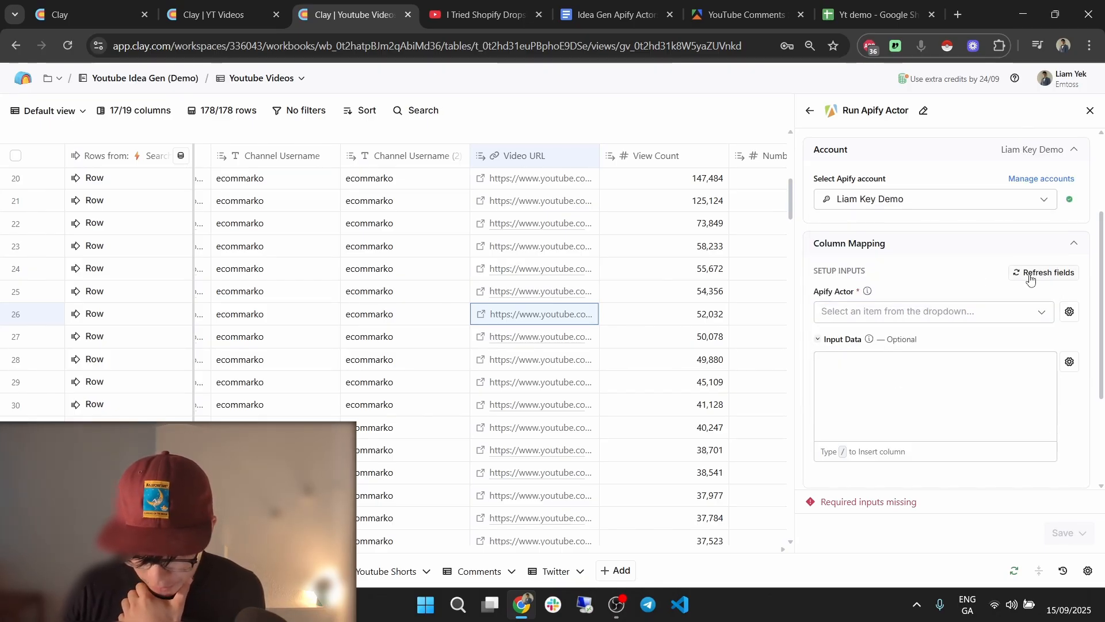
{"action": "left_click", "coordinate": [992, 306]}
{"action": "left_click", "coordinate": [947, 341]}
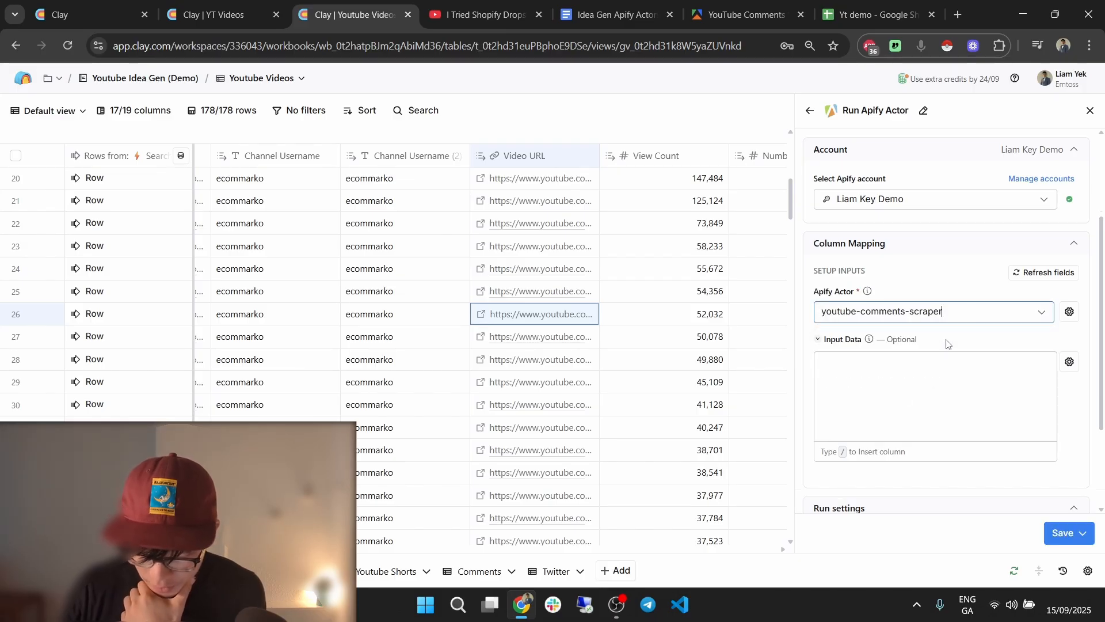
{"action": "left_click", "coordinate": [747, 14]}
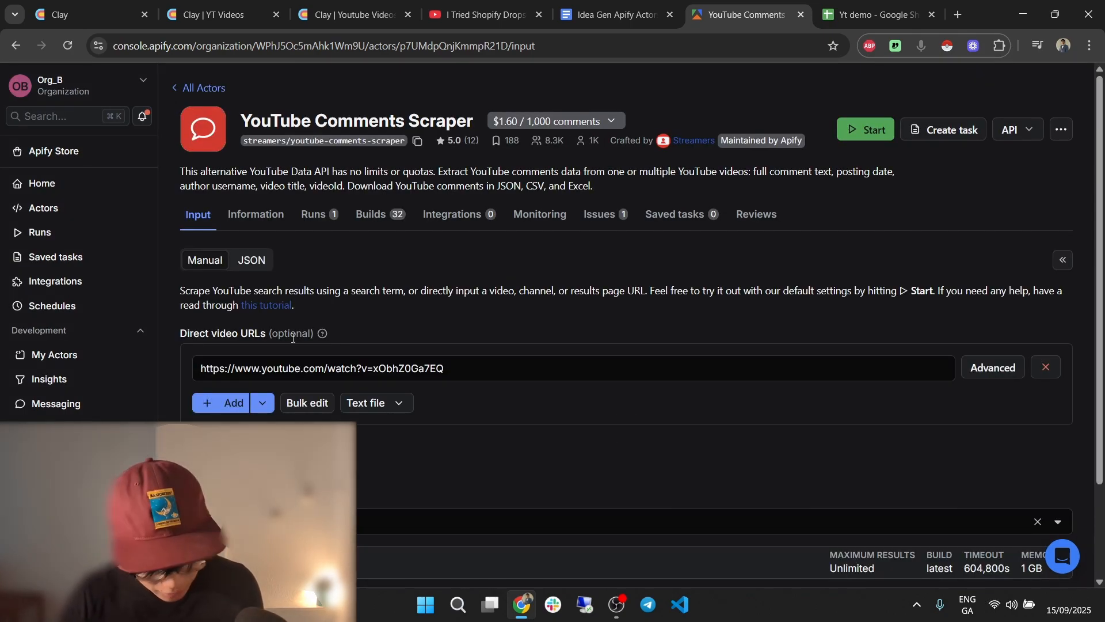
Paste the scraper's JSON input (commentsSortBy 0, maxComments 10, one video URL) into Clay's Input Data.
{"action": "scroll", "coordinate": [196, 216], "scroll_direction": "down", "scroll_amount": 1}
{"action": "left_click", "coordinate": [252, 186]}
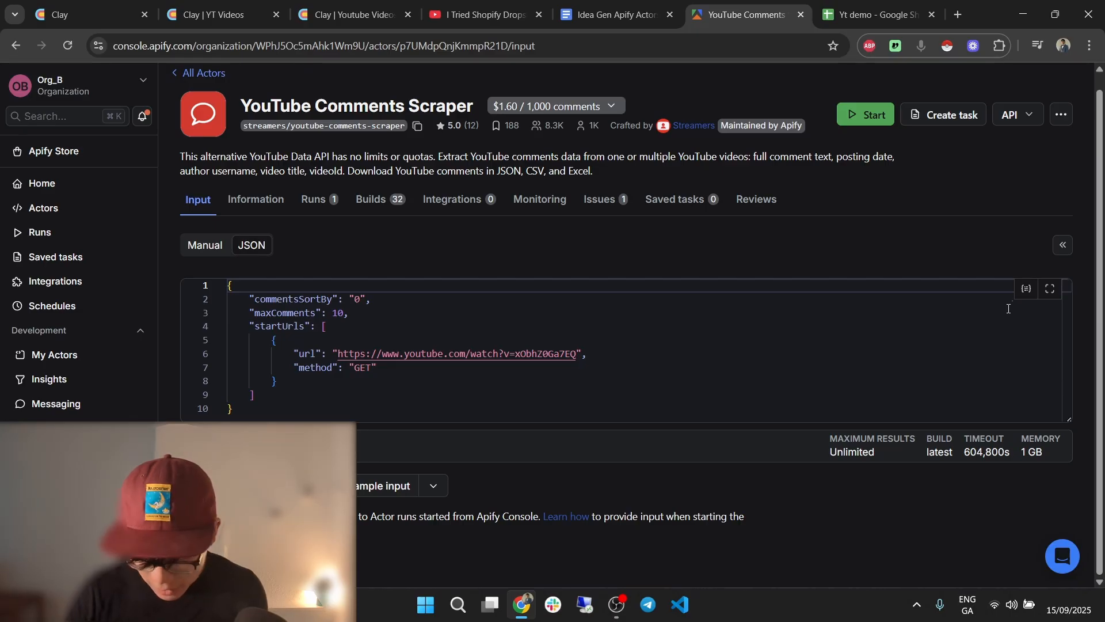
{"action": "key", "text": "ctrl+a"}
{"action": "key", "text": "ctrl+c"}
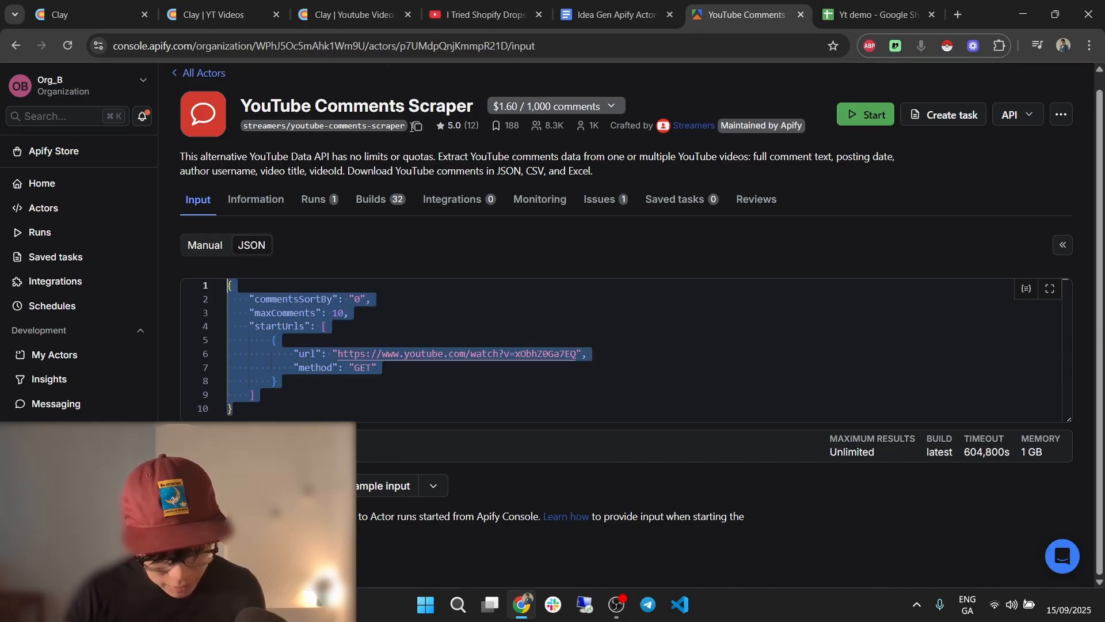
{"action": "left_click", "coordinate": [343, 5]}
{"action": "left_click", "coordinate": [913, 400]}
{"action": "key", "text": "ctrl+v"}
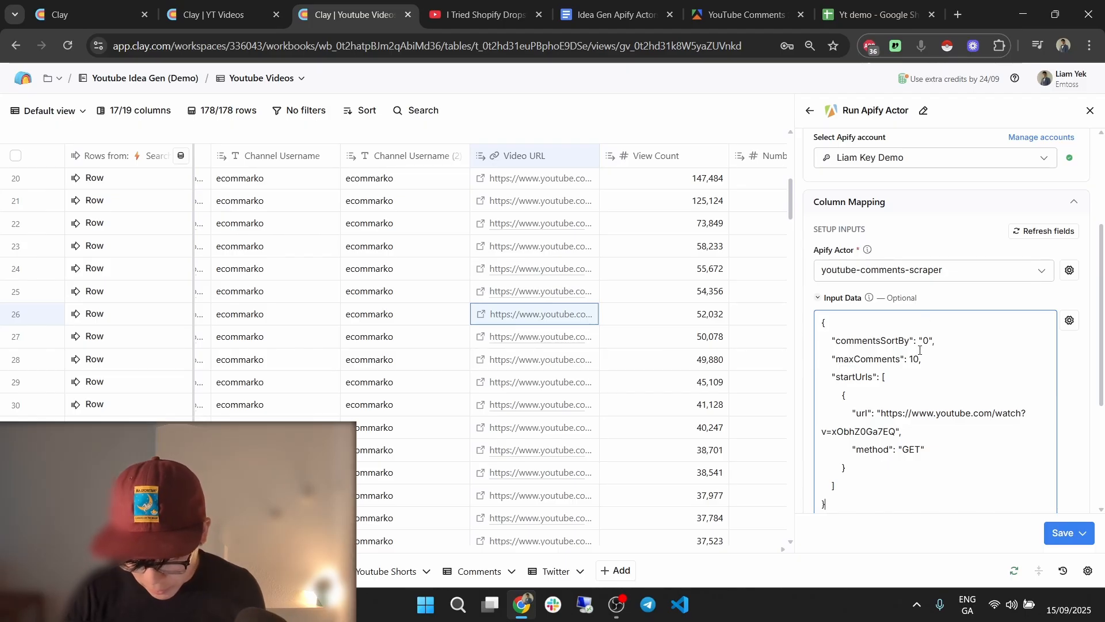
Replace the hardcoded YouTube link in Input Data with the Video URL column.
{"action": "scroll", "coordinate": [920, 349], "scroll_direction": "down", "scroll_amount": 1}
{"action": "left_click_drag", "start_coordinate": [894, 345], "coordinate": [894, 360]}
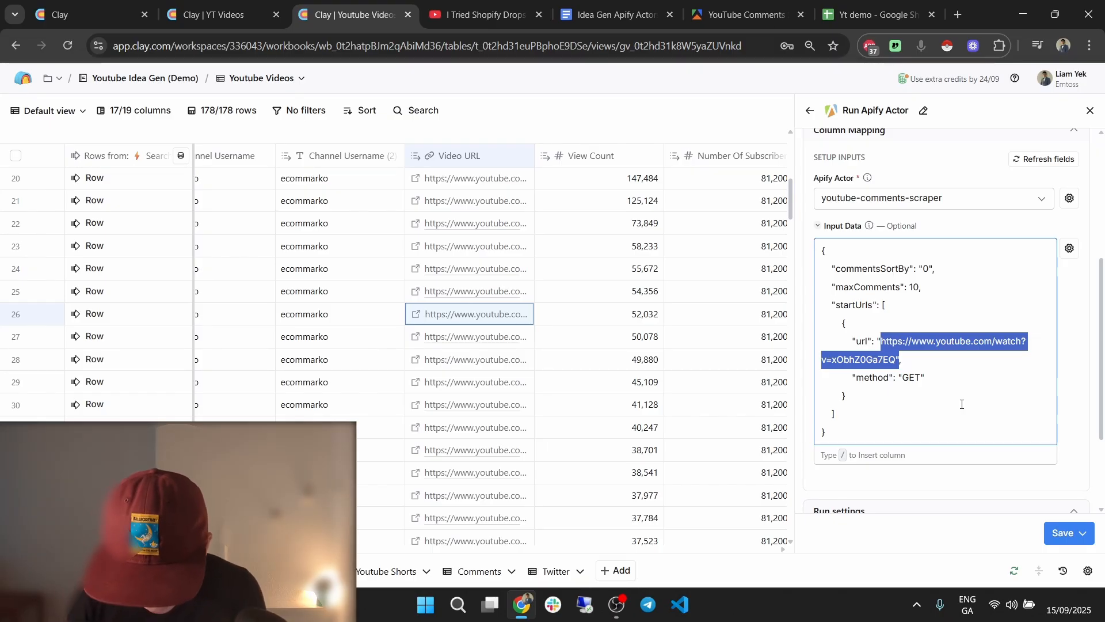
{"action": "key", "text": "BackSpace"}
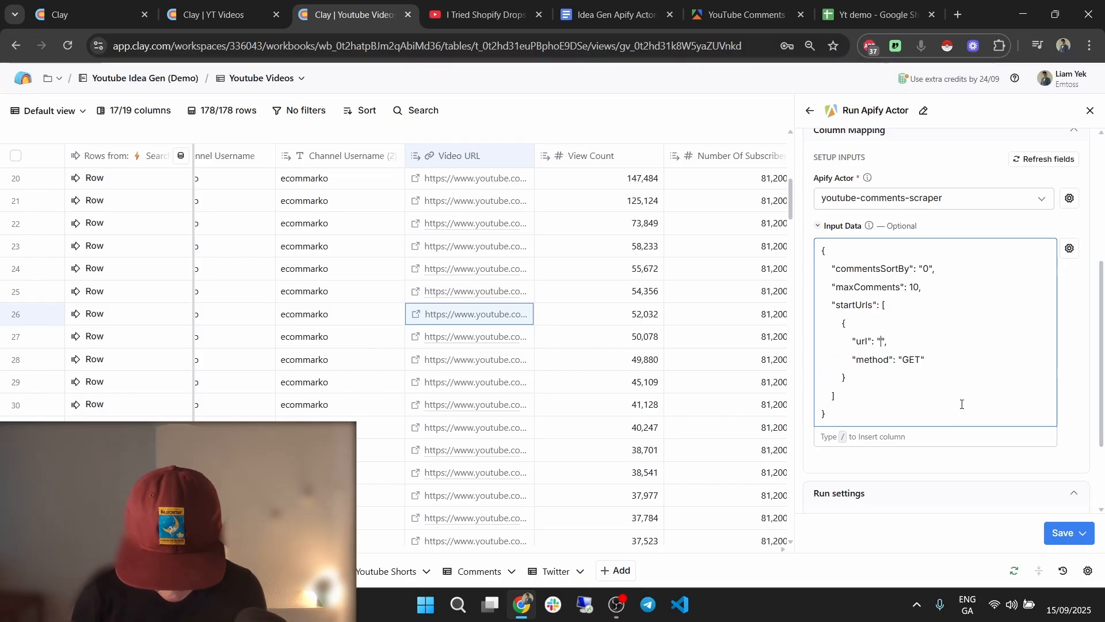
{"action": "type", "text": "/video"}
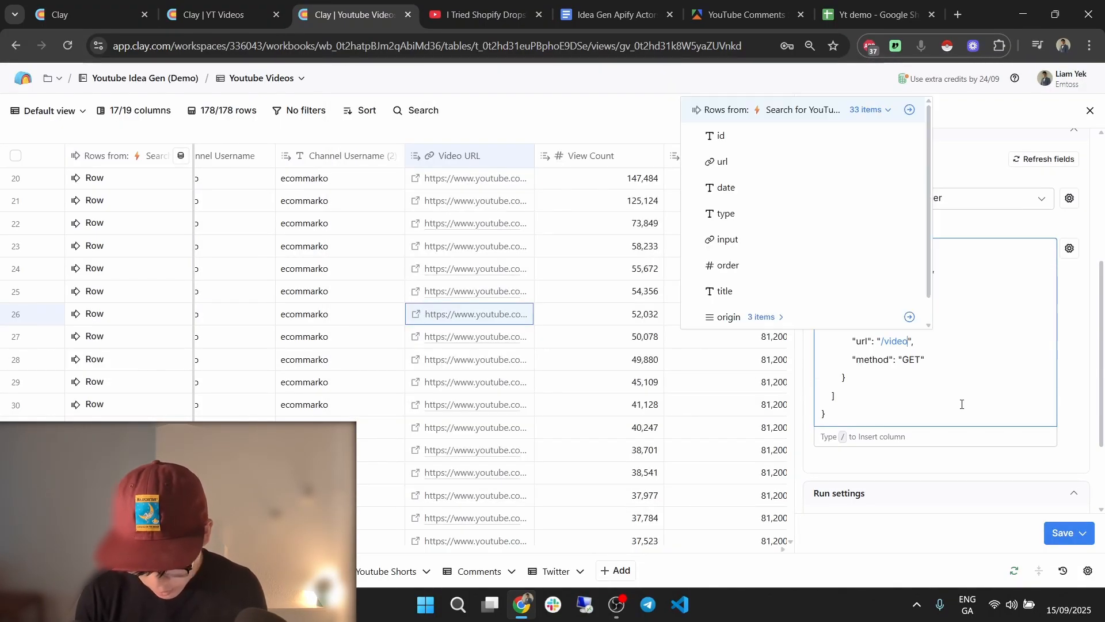
{"action": "key", "text": "Return"}
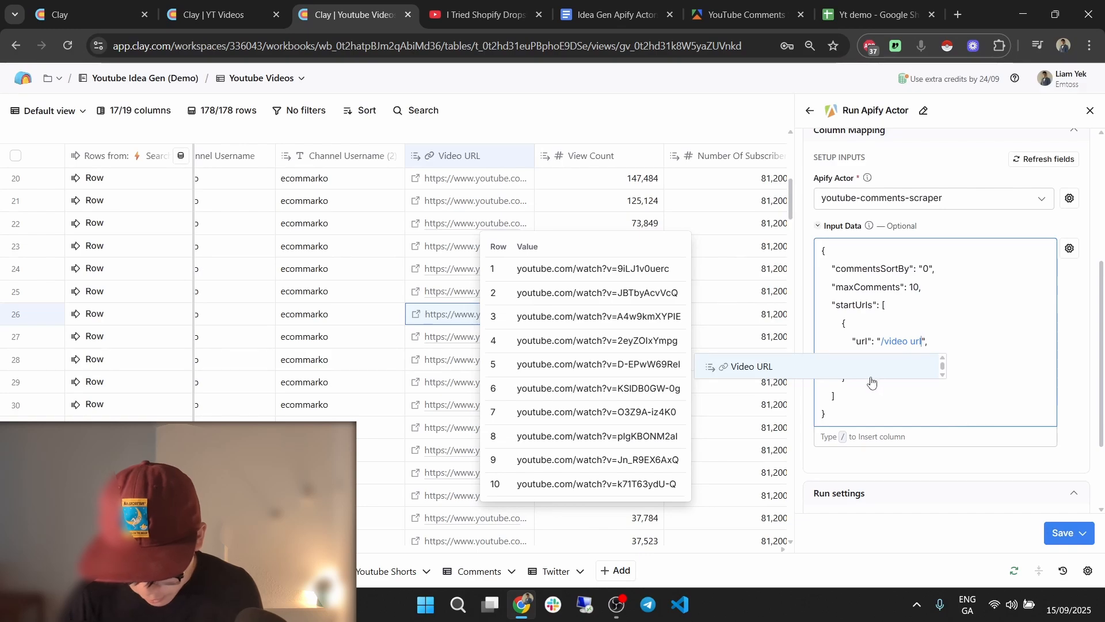
Save the Run Apify Actor column and run it on 10 rows.
{"action": "scroll", "coordinate": [908, 367], "scroll_direction": "down", "scroll_amount": 2}
{"action": "left_click", "coordinate": [1064, 533]}
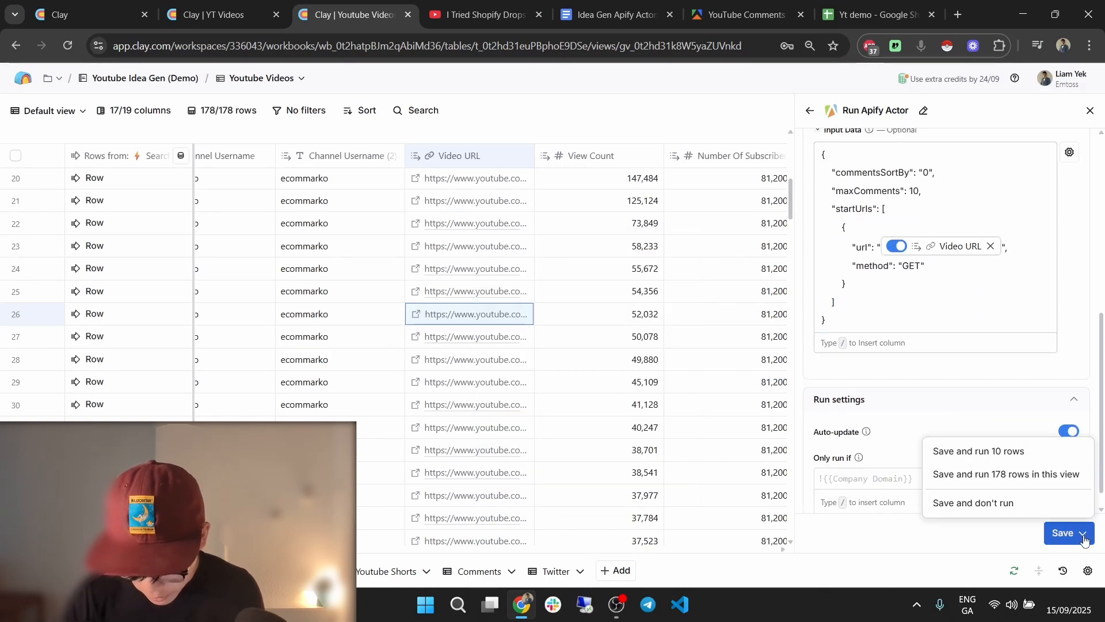
{"action": "left_click", "coordinate": [971, 451]}
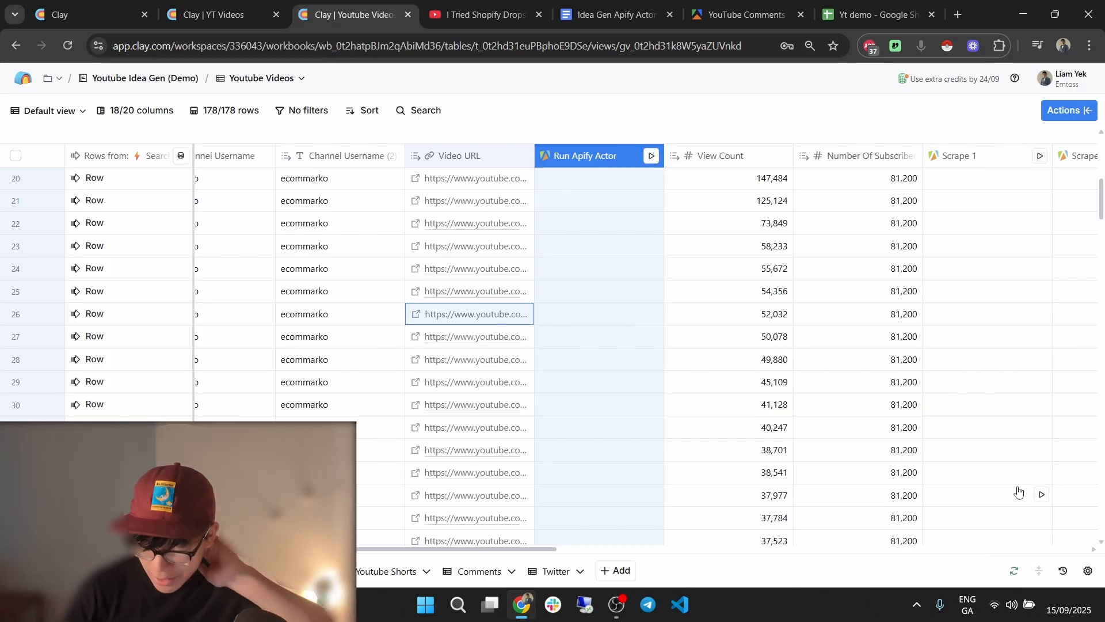
Open the Run Apify Actor column's settings for editing.
{"action": "left_click", "coordinate": [738, 367]}
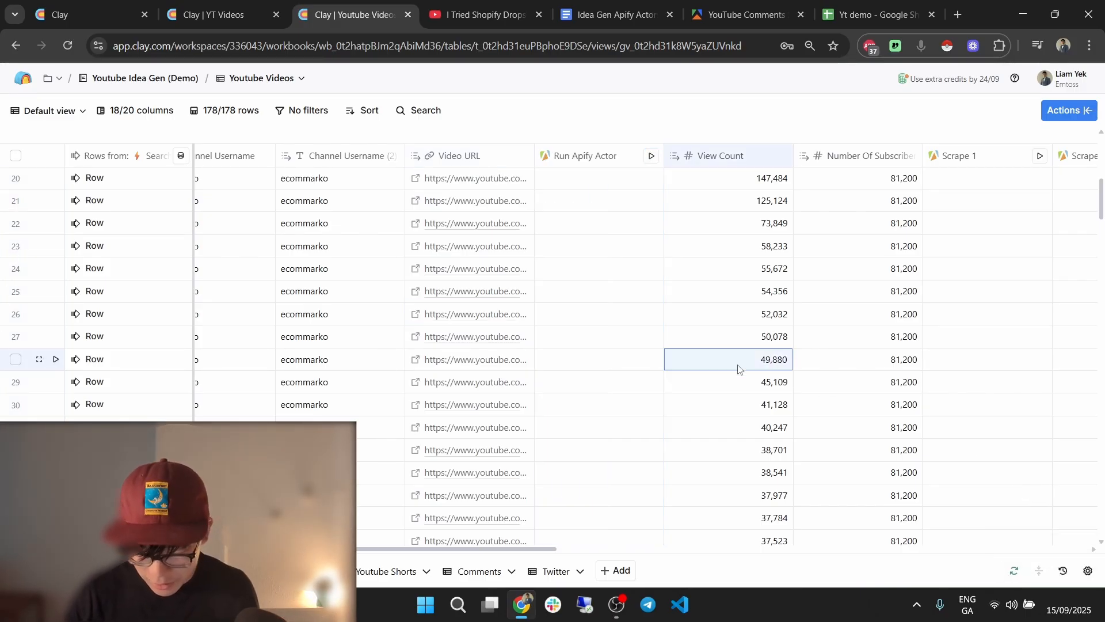
{"action": "scroll", "coordinate": [739, 320], "scroll_direction": "up", "scroll_amount": 8}
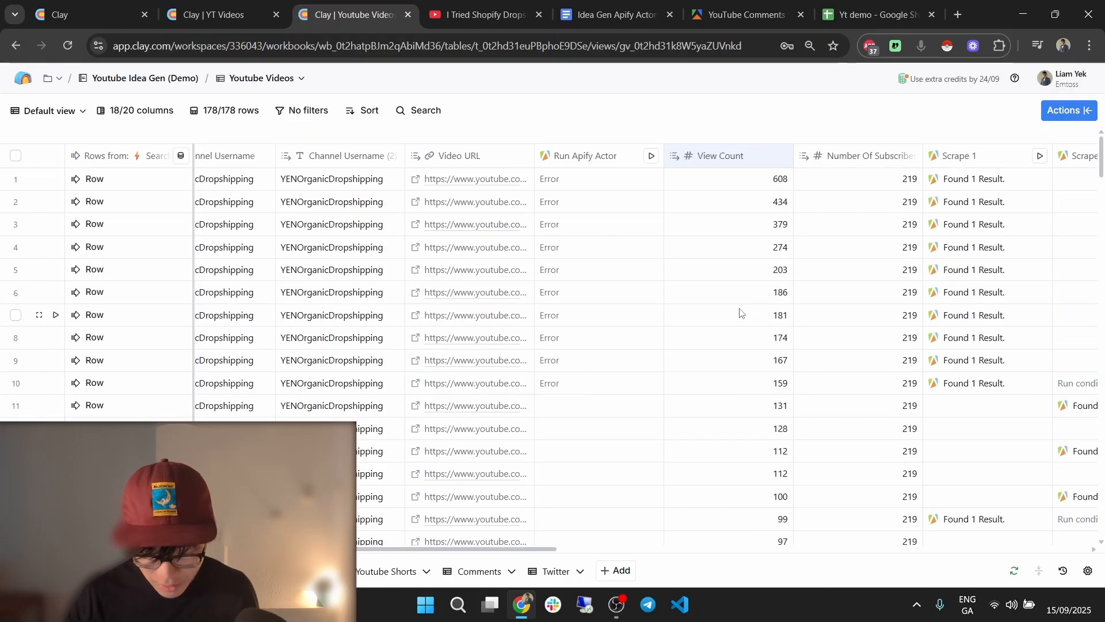
{"action": "left_click", "coordinate": [604, 166]}
{"action": "left_click", "coordinate": [586, 208]}
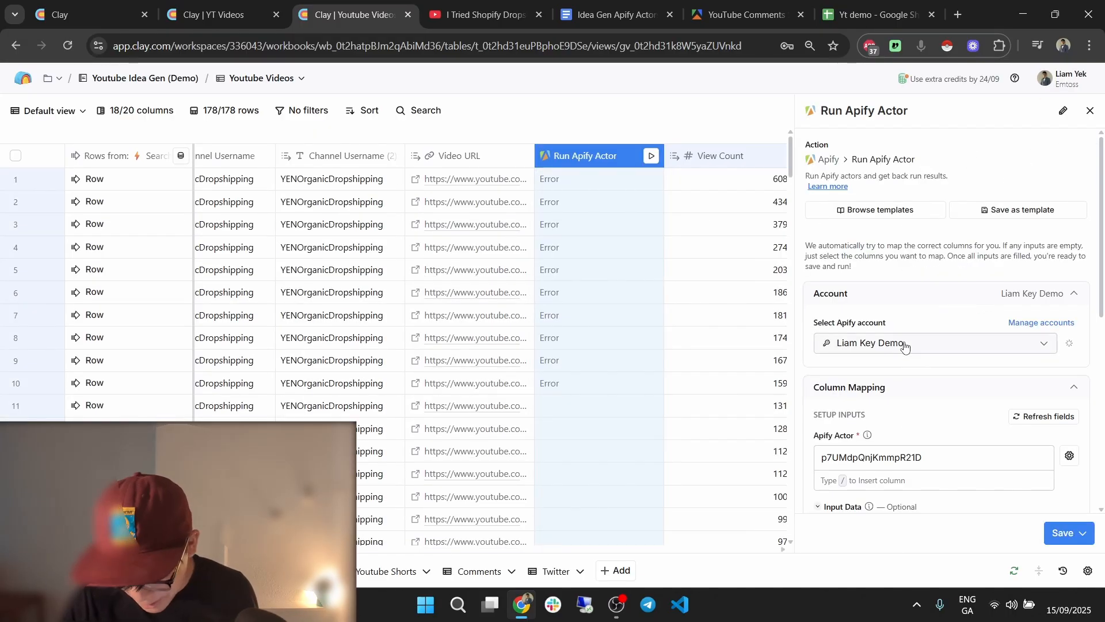
{"action": "scroll", "coordinate": [870, 283], "scroll_direction": "down", "scroll_amount": 5}
Remove the leading indentation from the commentsSortBy, maxComments, startUrls, brace and url lines.
{"action": "left_click_drag", "start_coordinate": [831, 191], "coordinate": [824, 201]}
{"action": "left_click", "coordinate": [836, 191]}
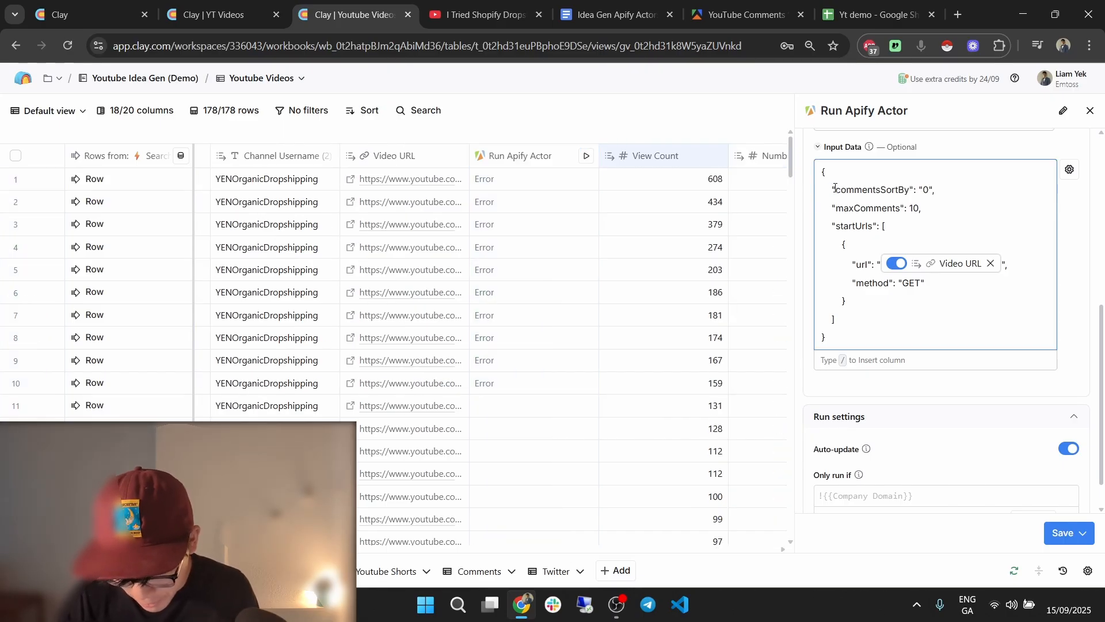
{"action": "key", "text": "BackSpace"}
{"action": "left_click", "coordinate": [832, 209]}
{"action": "key", "text": "BackSpace"}
{"action": "key", "text": "BackSpace"}
{"action": "key", "text": "BackSpace"}
{"action": "left_click", "coordinate": [829, 227]}
{"action": "key", "text": "BackSpace"}
{"action": "key", "text": "BackSpace"}
{"action": "key", "text": "BackSpace"}
{"action": "left_click", "coordinate": [841, 246]}
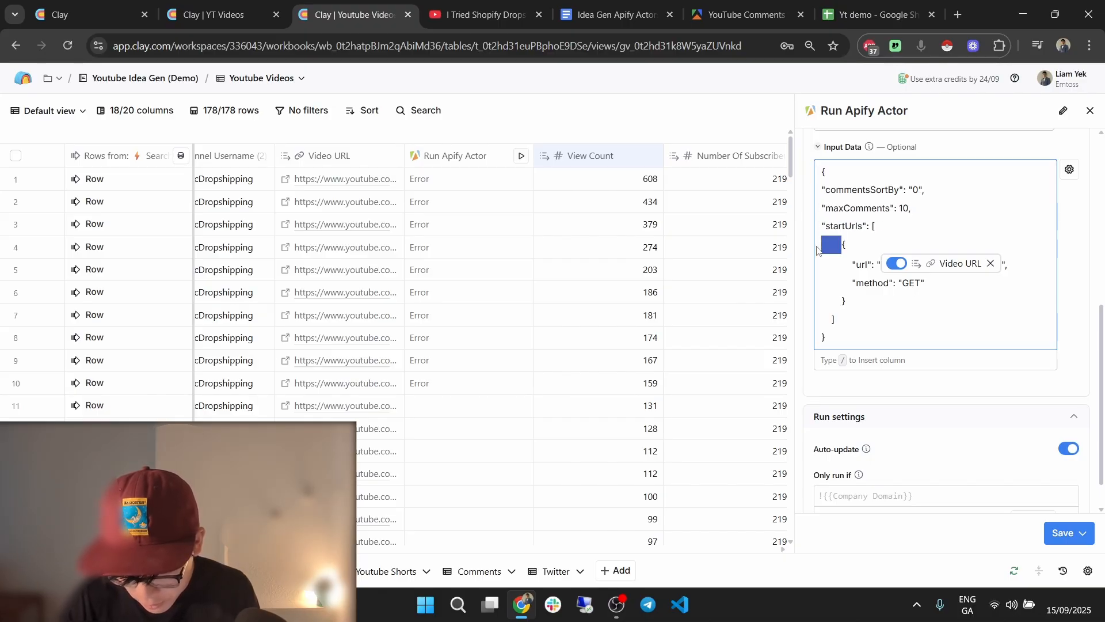
{"action": "key", "text": "BackSpace"}
{"action": "key", "text": "BackSpace"}
{"action": "key", "text": "BackSpace"}
{"action": "left_click_drag", "start_coordinate": [855, 267], "coordinate": [823, 319]}
{"action": "key", "text": "BackSpace"}
{"action": "key", "text": "BackSpace"}
{"action": "key", "text": "BackSpace"}
{"action": "key", "text": "BackSpace"}
Save and rerun the column, then check the Apify YouTube Comments page.
{"action": "left_click", "coordinate": [1061, 523]}
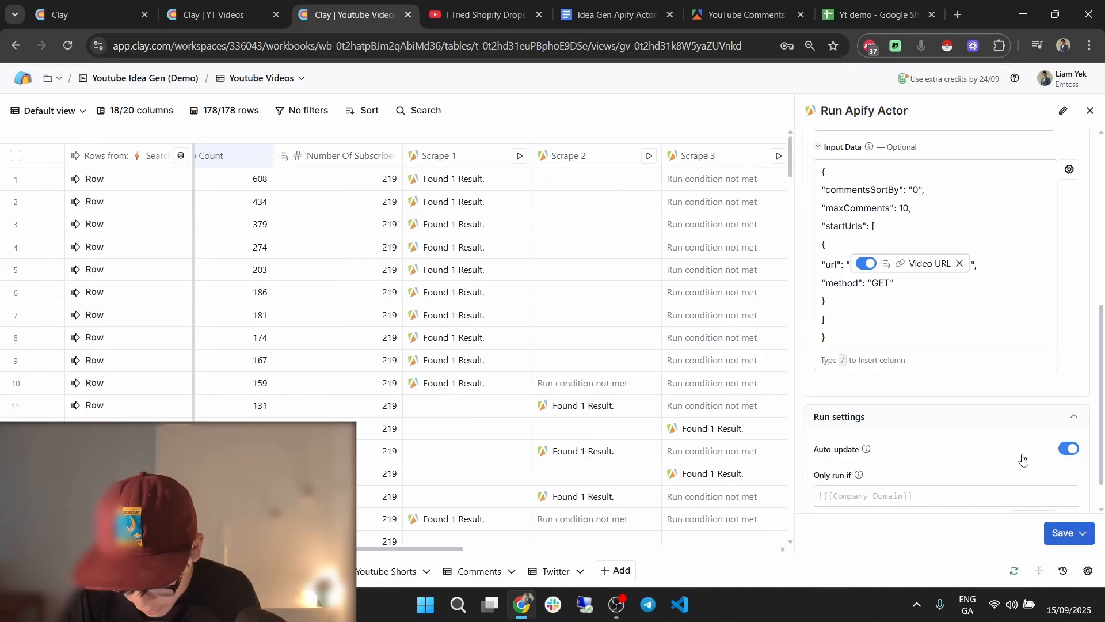
{"action": "left_click", "coordinate": [1011, 477]}
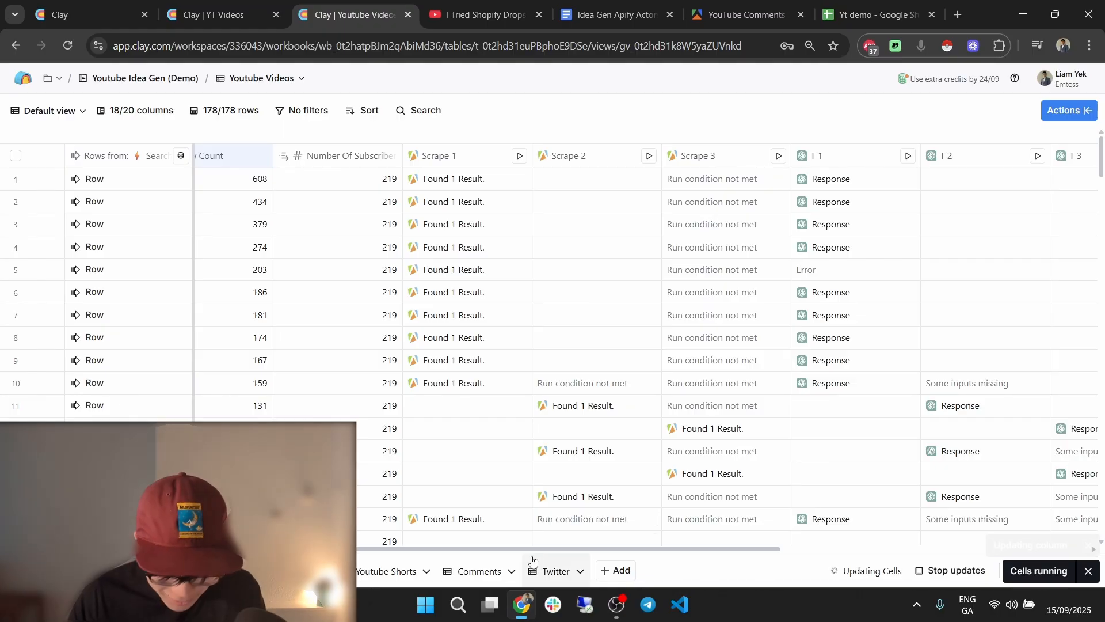
{"action": "left_click_drag", "start_coordinate": [502, 551], "coordinate": [325, 527]}
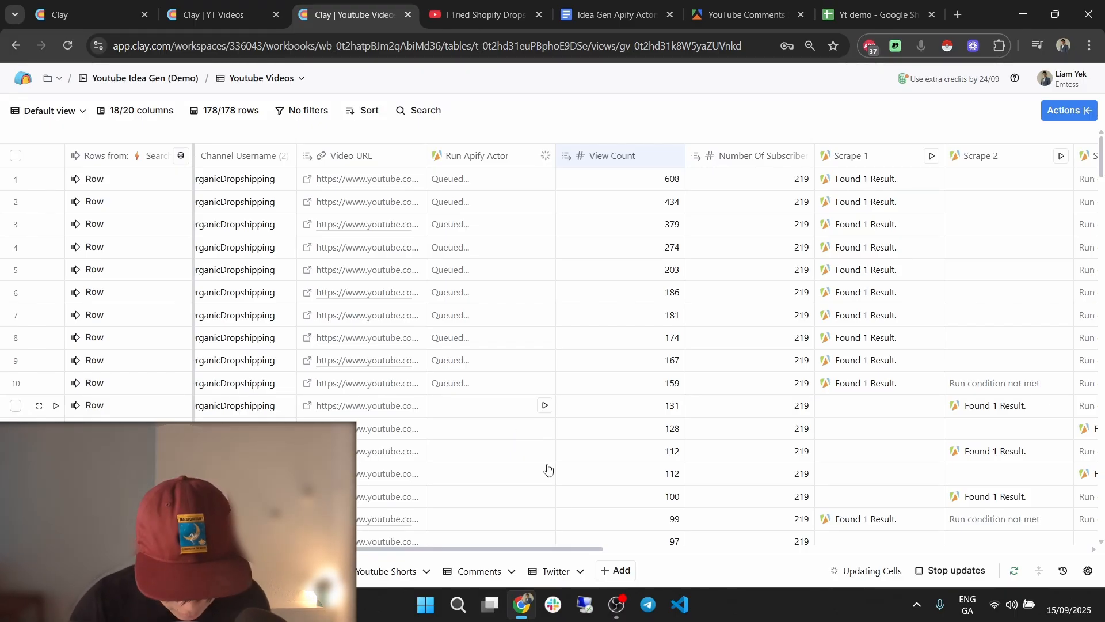
{"action": "left_click_drag", "start_coordinate": [555, 550], "coordinate": [510, 541]}
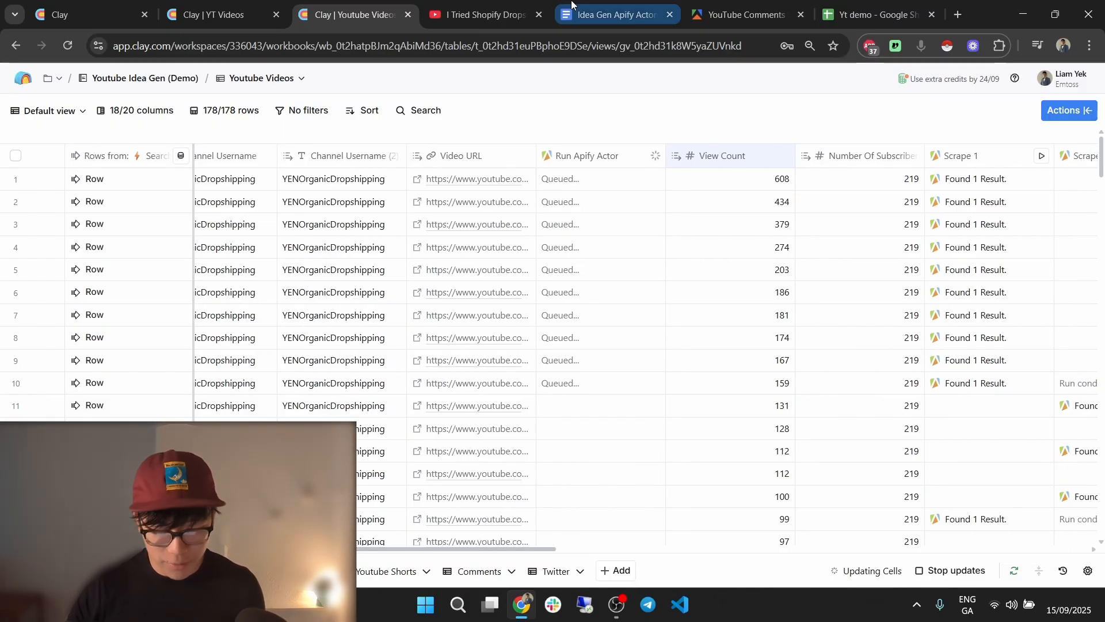
{"action": "left_click", "coordinate": [692, 4]}
Review the YouTube Comments Scraper's runs list and dismiss the review request.
{"action": "left_click", "coordinate": [329, 201]}
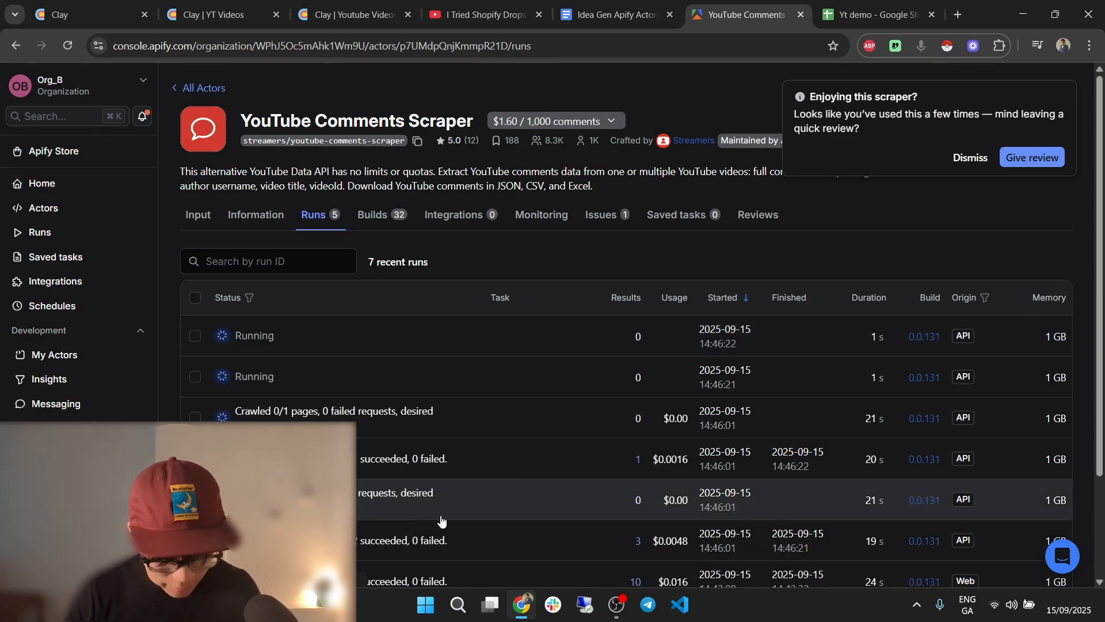
{"action": "scroll", "coordinate": [535, 461], "scroll_direction": "down", "scroll_amount": 1}
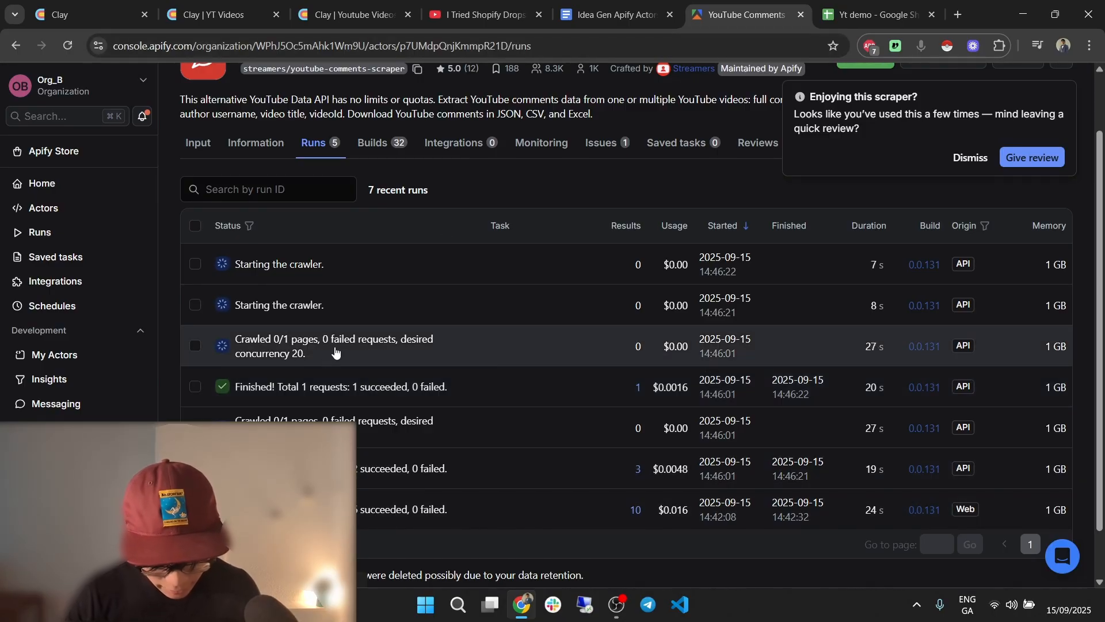
{"action": "left_click", "coordinate": [971, 157]}
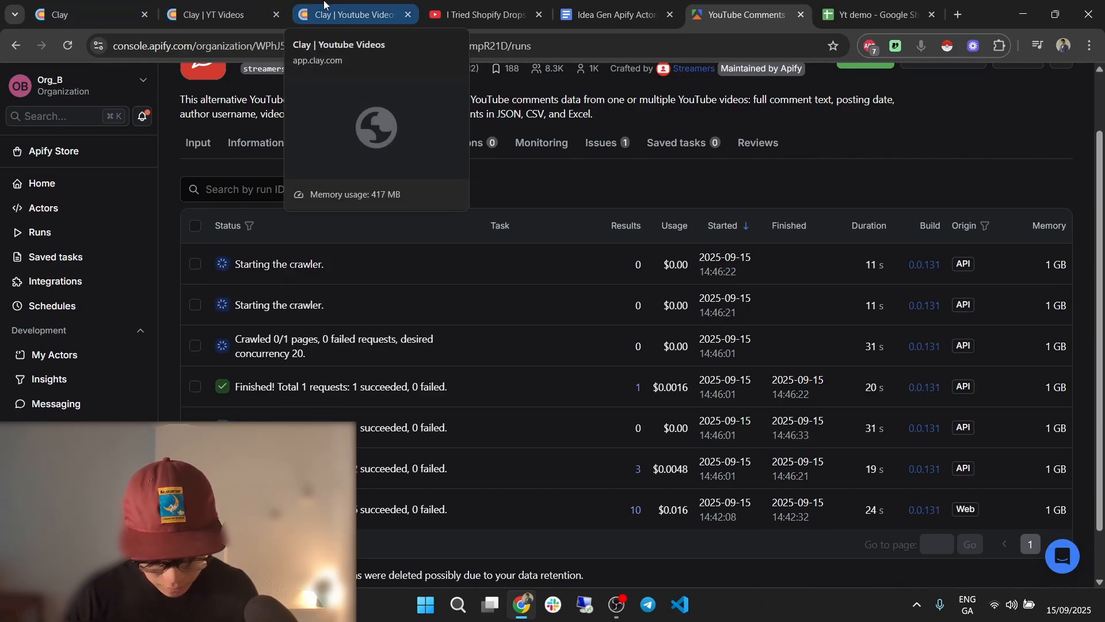
{"action": "left_click", "coordinate": [324, 7]}
Inspect row 6's three scraped comments in Cell details.
{"action": "left_click", "coordinate": [624, 293]}
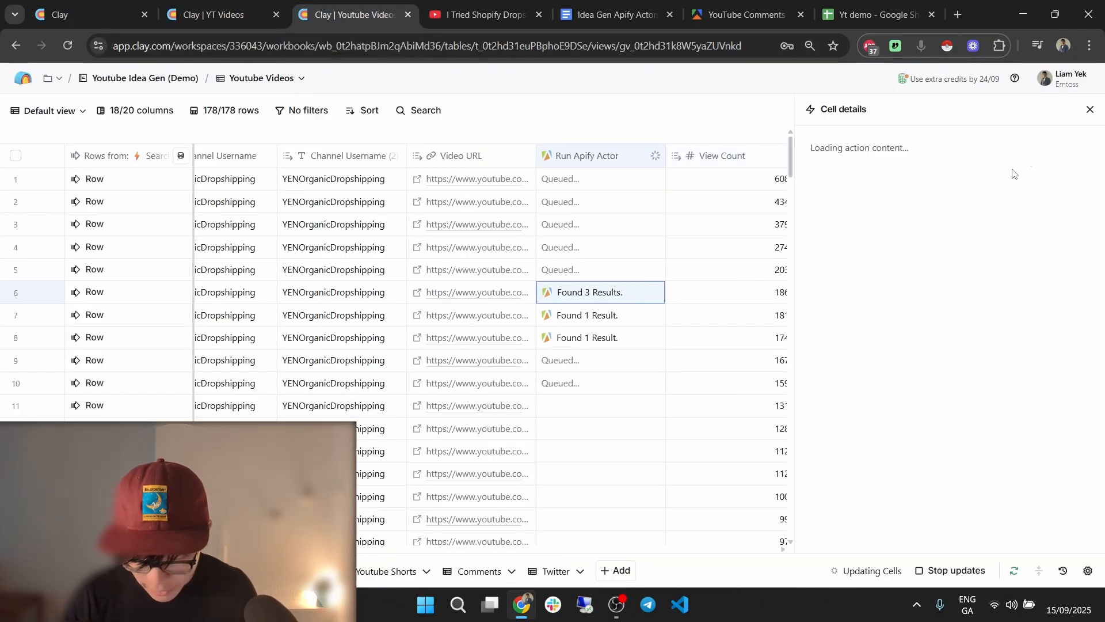
{"action": "left_click", "coordinate": [876, 174]}
{"action": "left_click", "coordinate": [884, 197]}
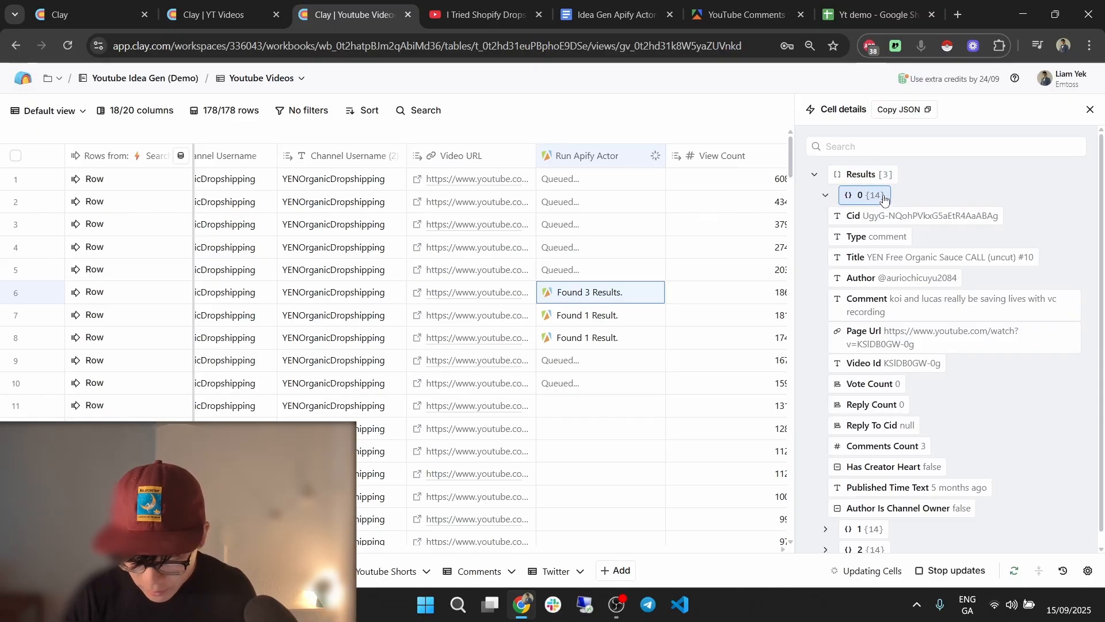
{"action": "left_click", "coordinate": [884, 197]}
{"action": "scroll", "coordinate": [651, 321], "scroll_direction": "down", "scroll_amount": 8}
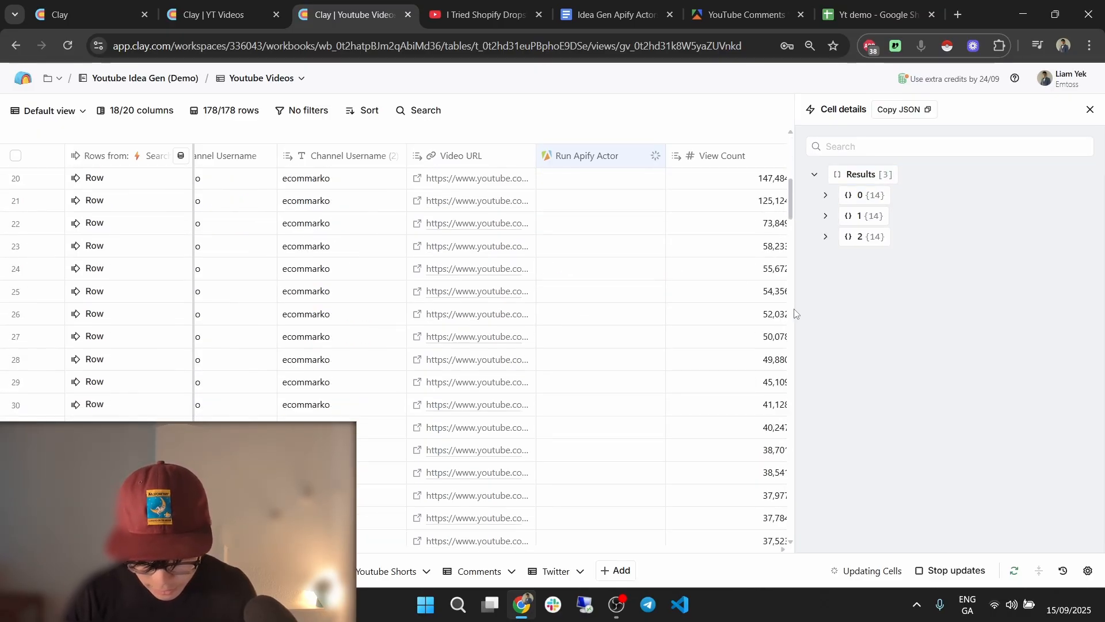
Run the comments scraper for rows 23, 24, 25, 26 and 27.
{"action": "left_click", "coordinate": [655, 247]}
{"action": "left_click", "coordinate": [655, 268]}
{"action": "left_click", "coordinate": [654, 291]}
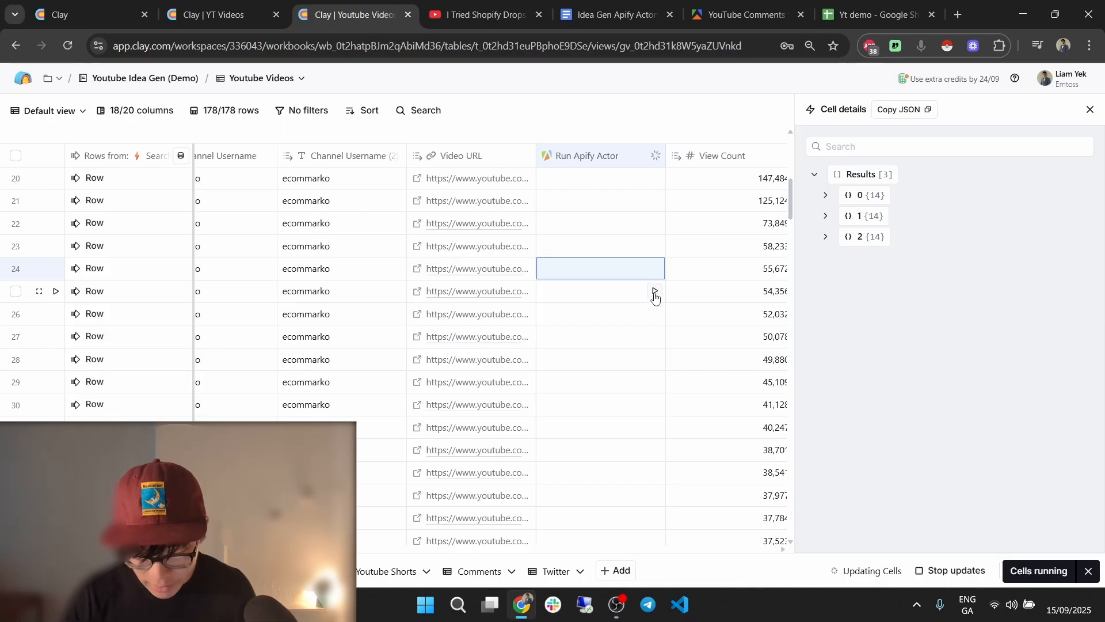
{"action": "left_click", "coordinate": [655, 314]}
{"action": "left_click", "coordinate": [655, 337]}
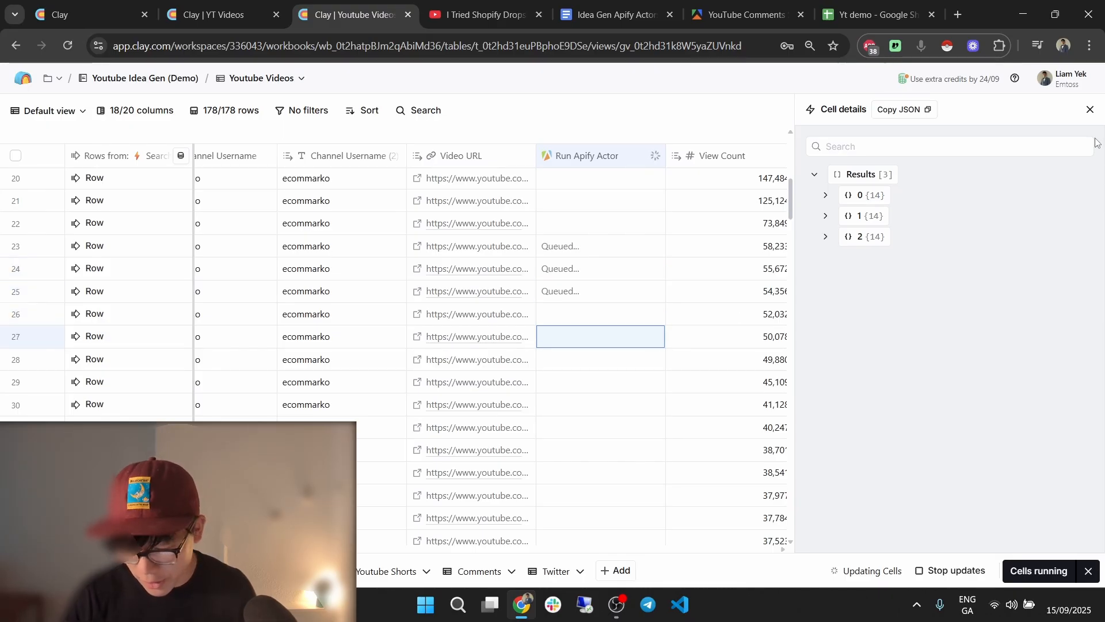
Close Cell details and move the Comments table ahead of Youtube Shorts.
{"action": "left_click", "coordinate": [1098, 113]}
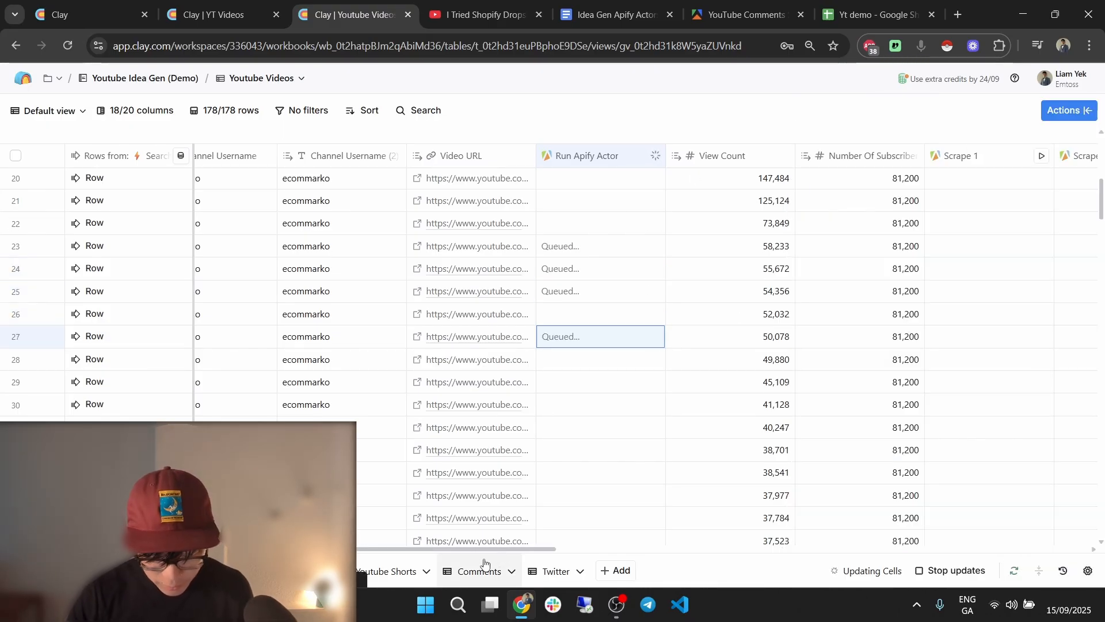
{"action": "left_click_drag", "start_coordinate": [425, 569], "coordinate": [395, 571]}
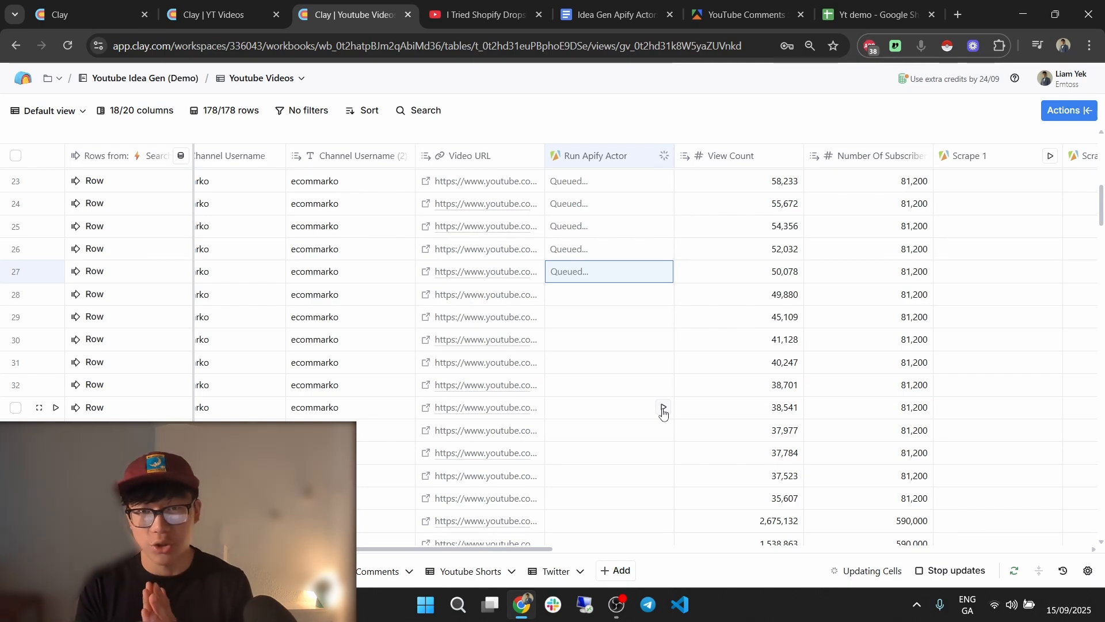
{"action": "left_click", "coordinate": [644, 161]}
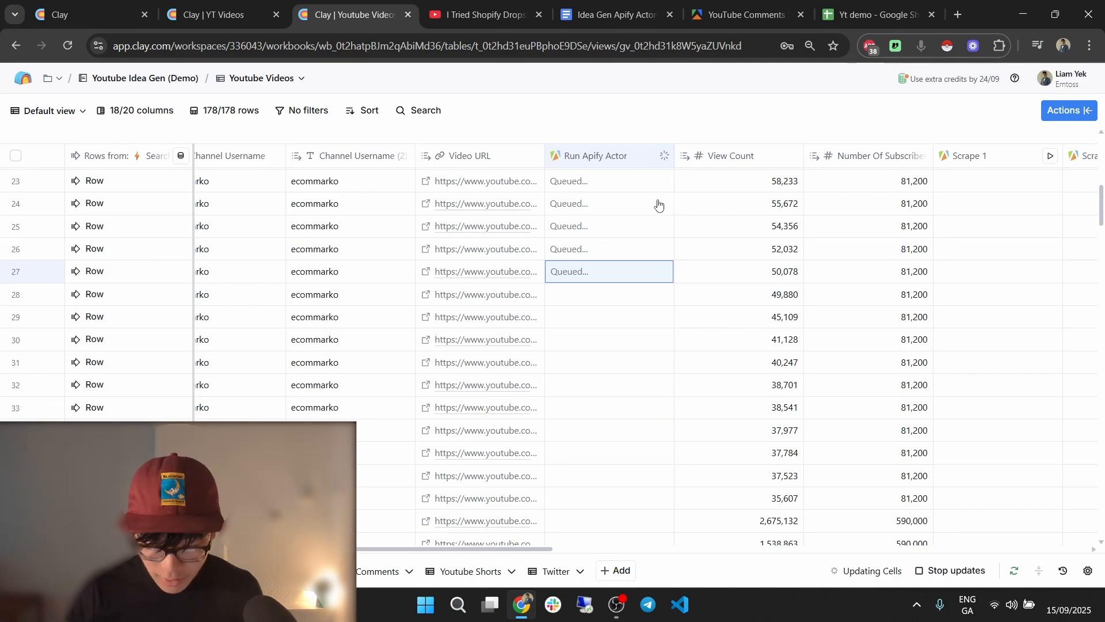
Add a Send table data column with all 9 columns, one row per Run Apify Actor result.
{"action": "mouse_move", "coordinate": [676, 259]}
{"action": "left_click", "coordinate": [724, 257]}
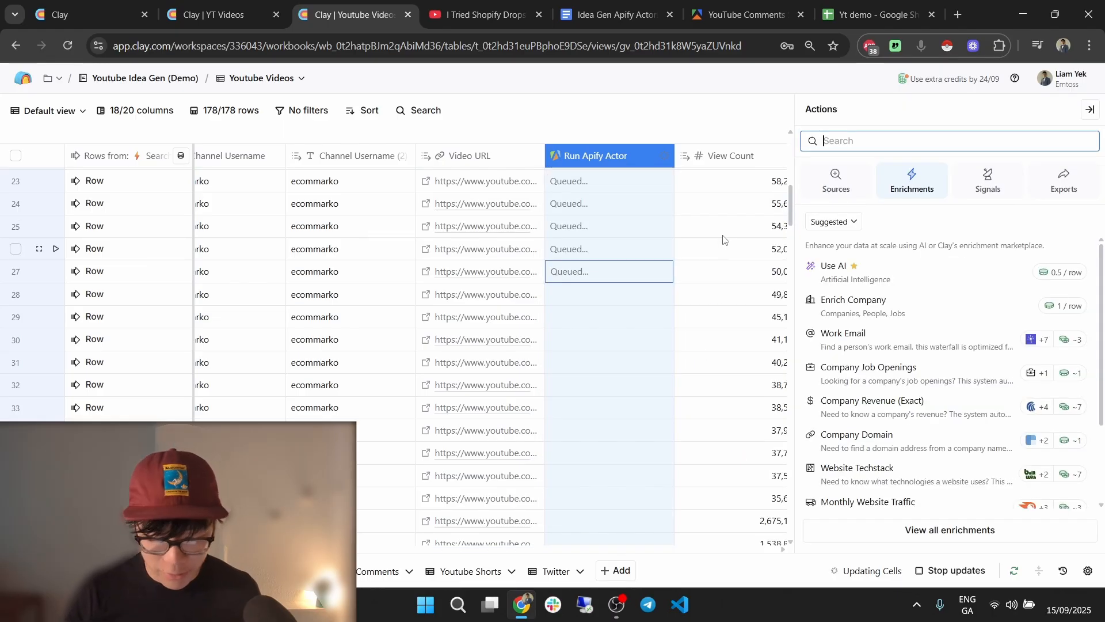
{"action": "type", "text": "send"}
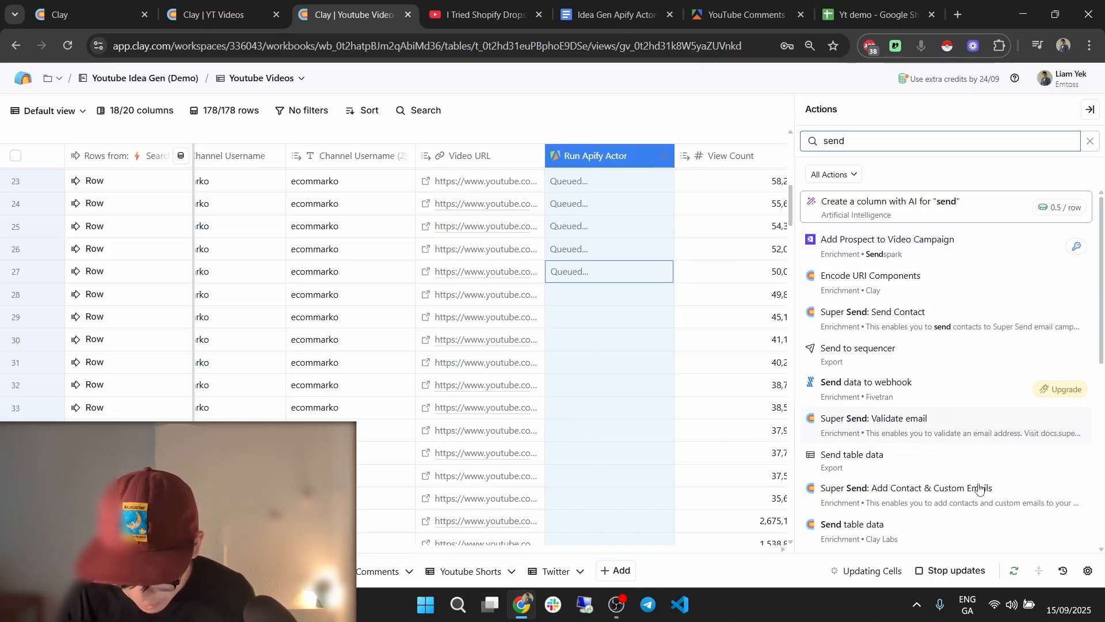
{"action": "left_click", "coordinate": [926, 531]}
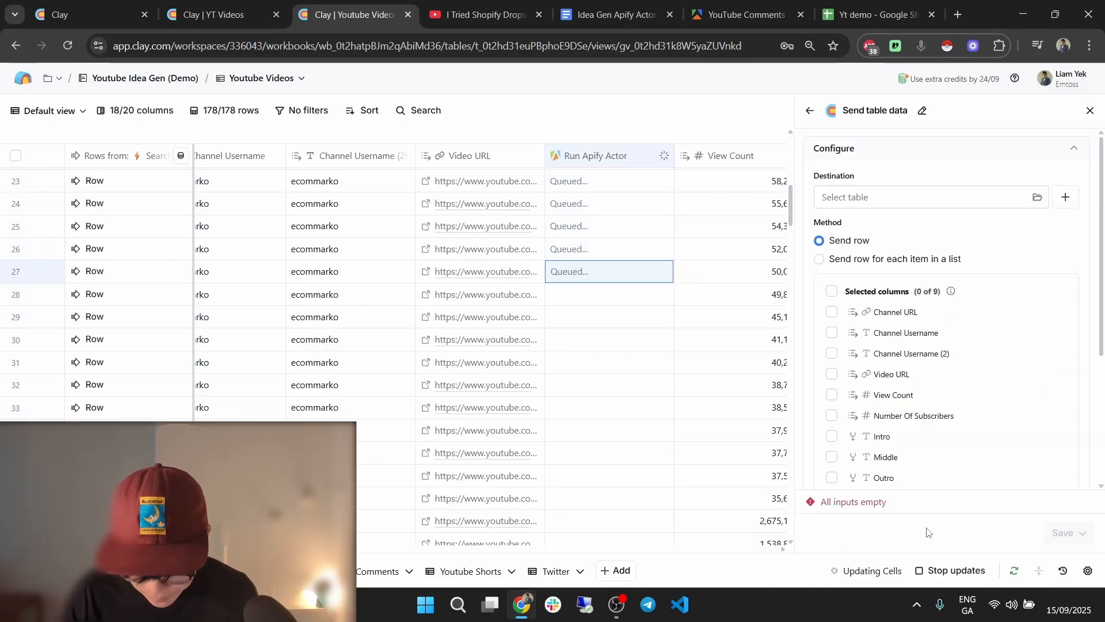
{"action": "left_click", "coordinate": [833, 292]}
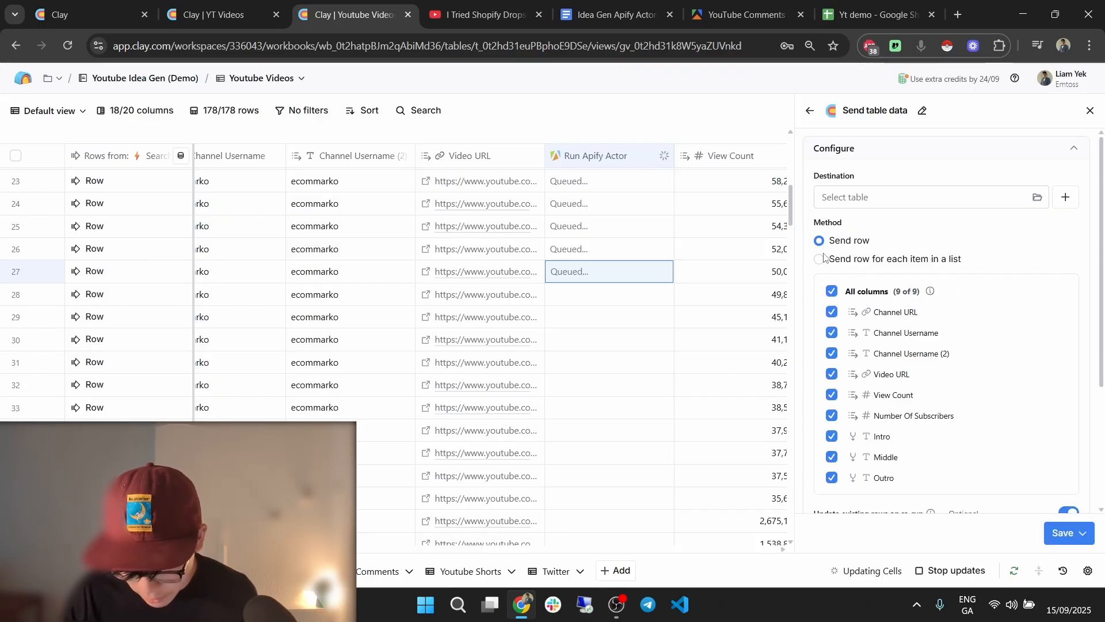
{"action": "left_click", "coordinate": [820, 260]}
{"action": "left_click", "coordinate": [861, 285]}
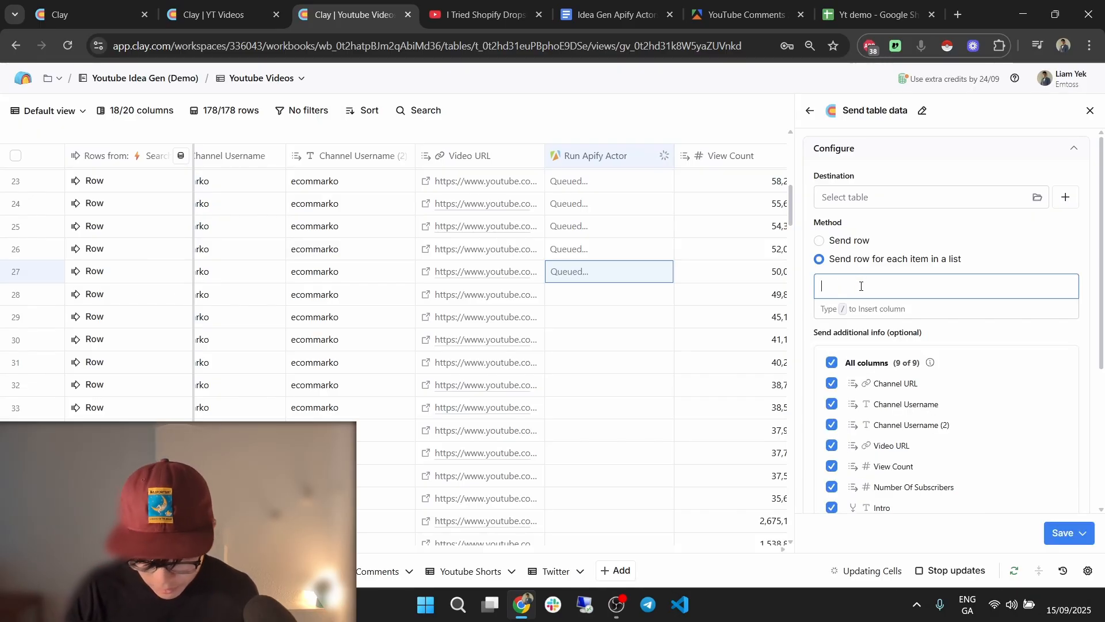
{"action": "type", "text": "/run"}
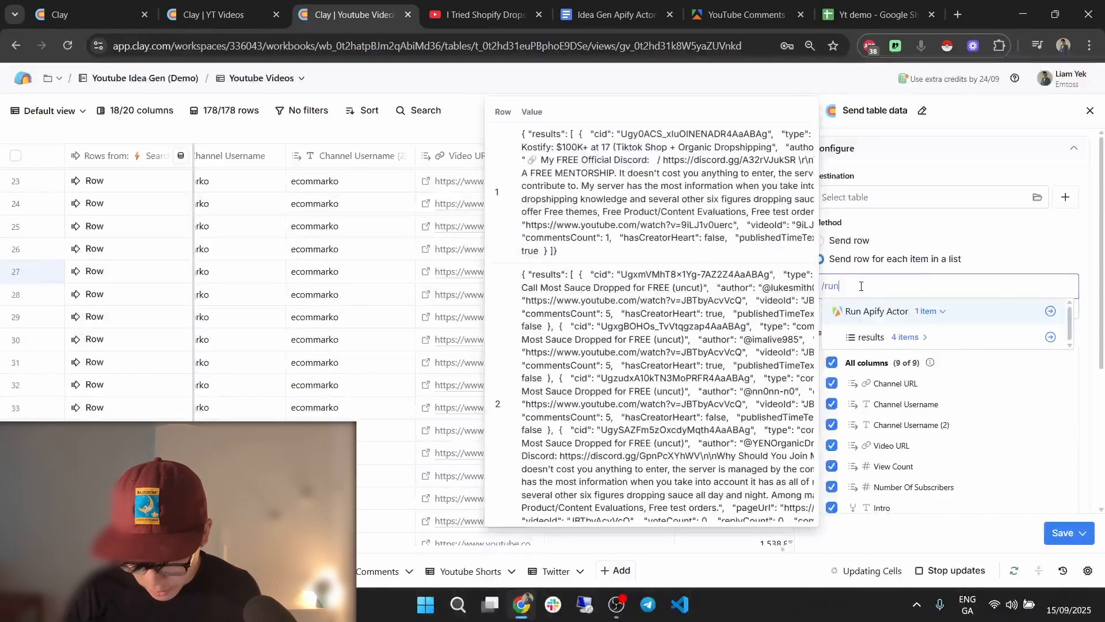
{"action": "left_click", "coordinate": [920, 338]}
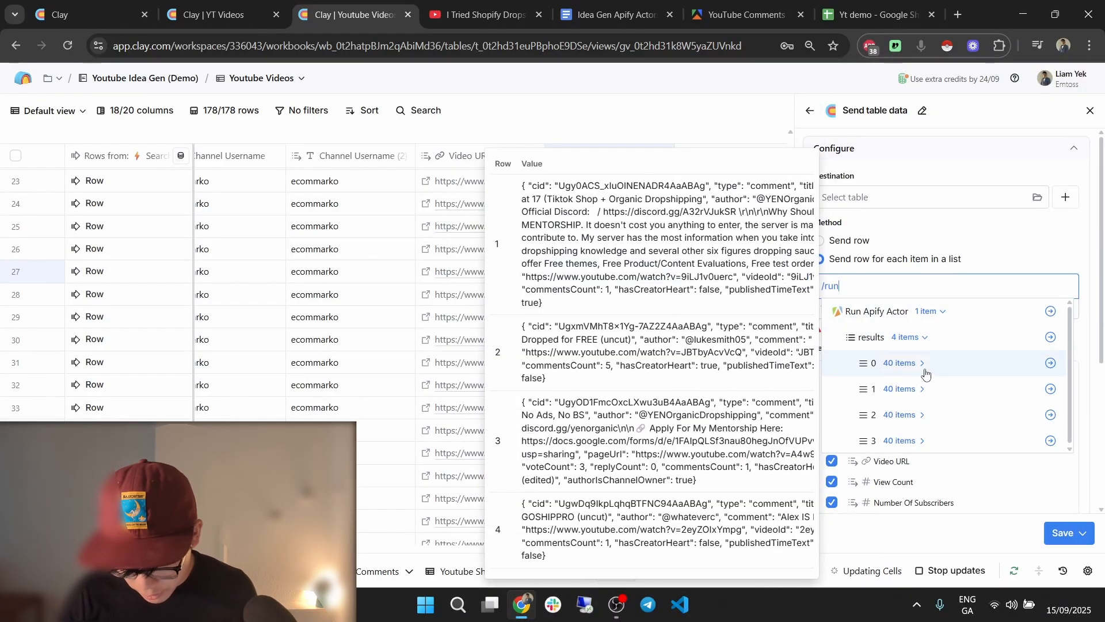
{"action": "left_click", "coordinate": [923, 367]}
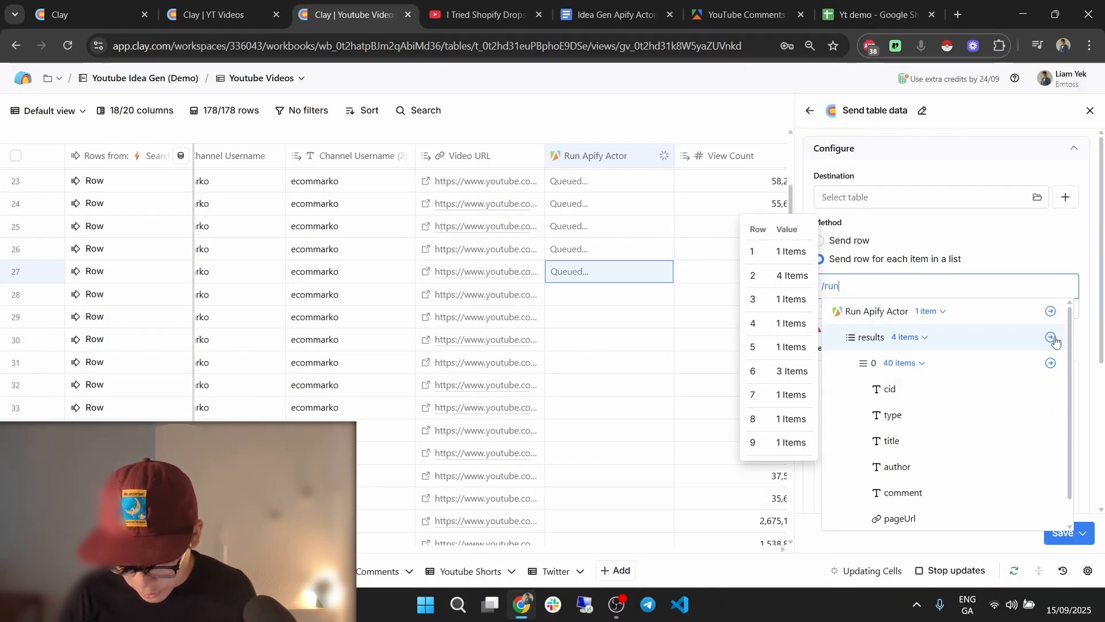
{"action": "left_click", "coordinate": [1050, 337]}
Make it run only if Run Apify Actor has results, then save and run 178 rows.
{"action": "left_click", "coordinate": [1082, 533]}
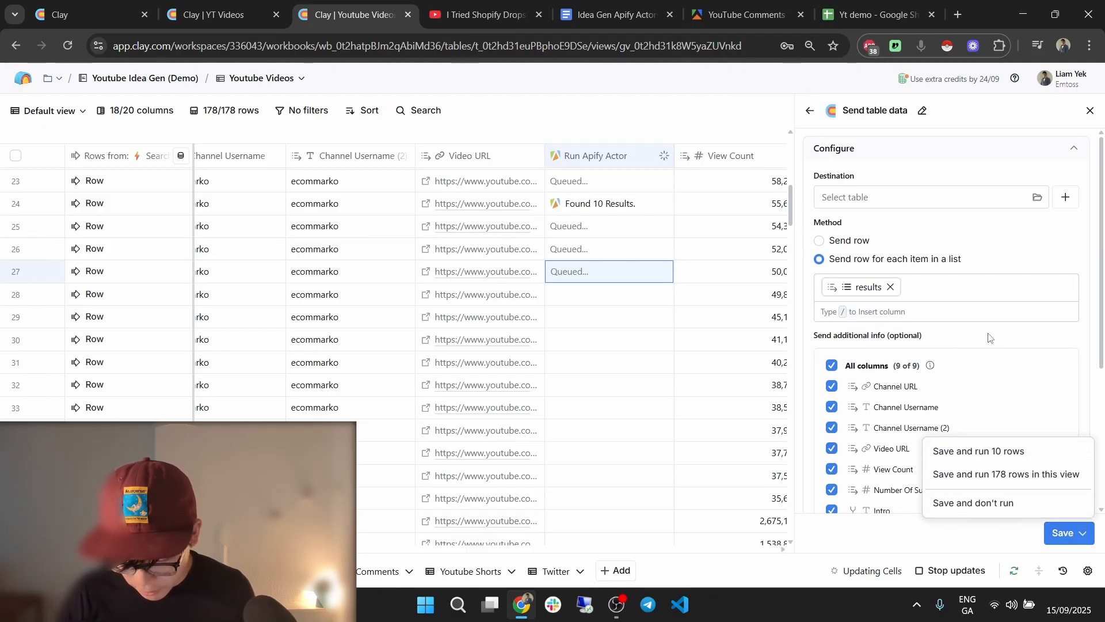
{"action": "scroll", "coordinate": [979, 357], "scroll_direction": "down", "scroll_amount": 4}
{"action": "left_click", "coordinate": [920, 454]}
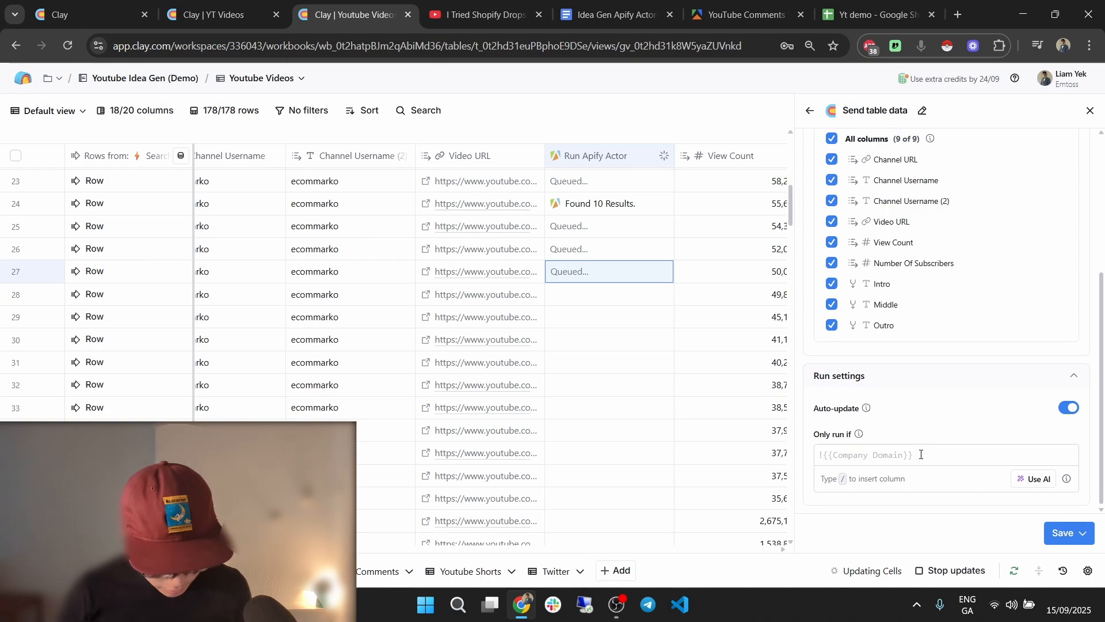
{"action": "type", "text": "!!/run"}
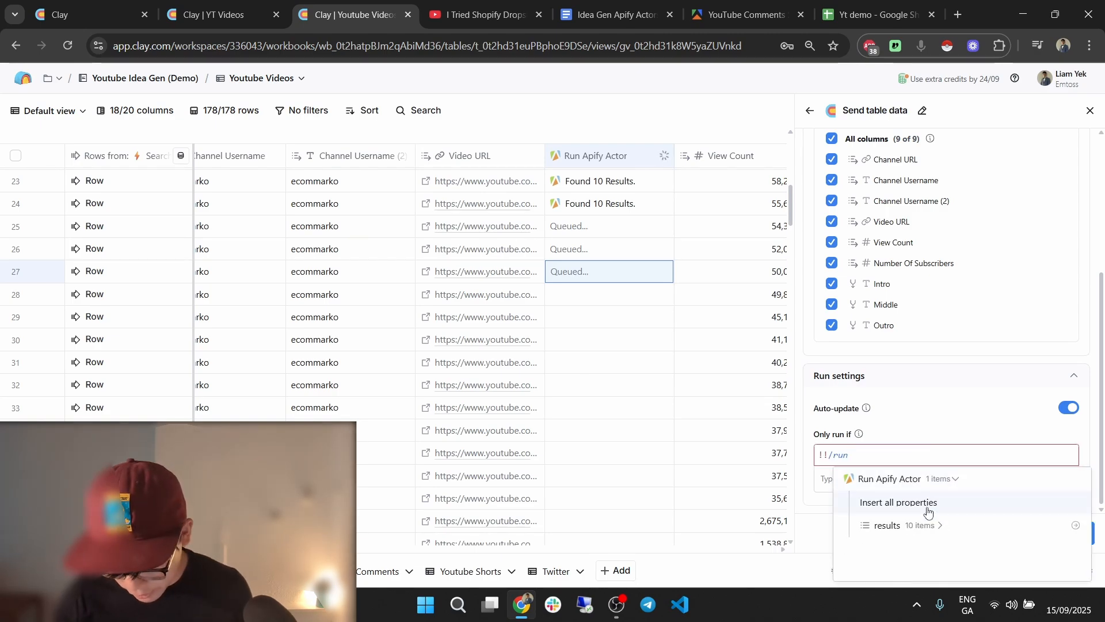
{"action": "left_click", "coordinate": [927, 525]}
{"action": "left_click", "coordinate": [947, 526]}
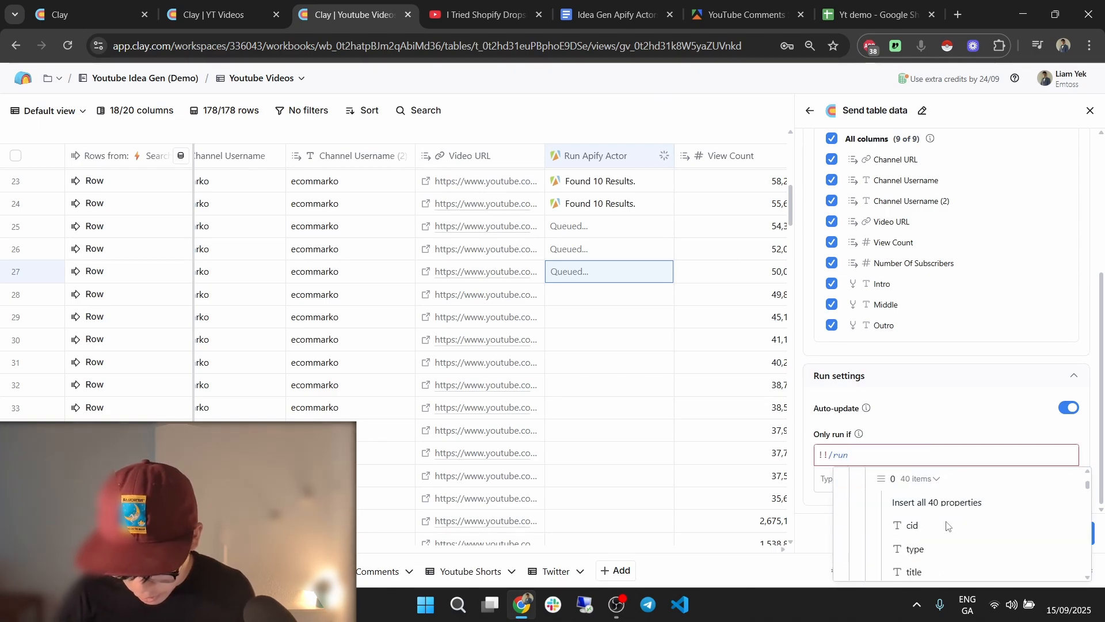
{"action": "left_click", "coordinate": [995, 528]}
{"action": "left_click", "coordinate": [1078, 533]}
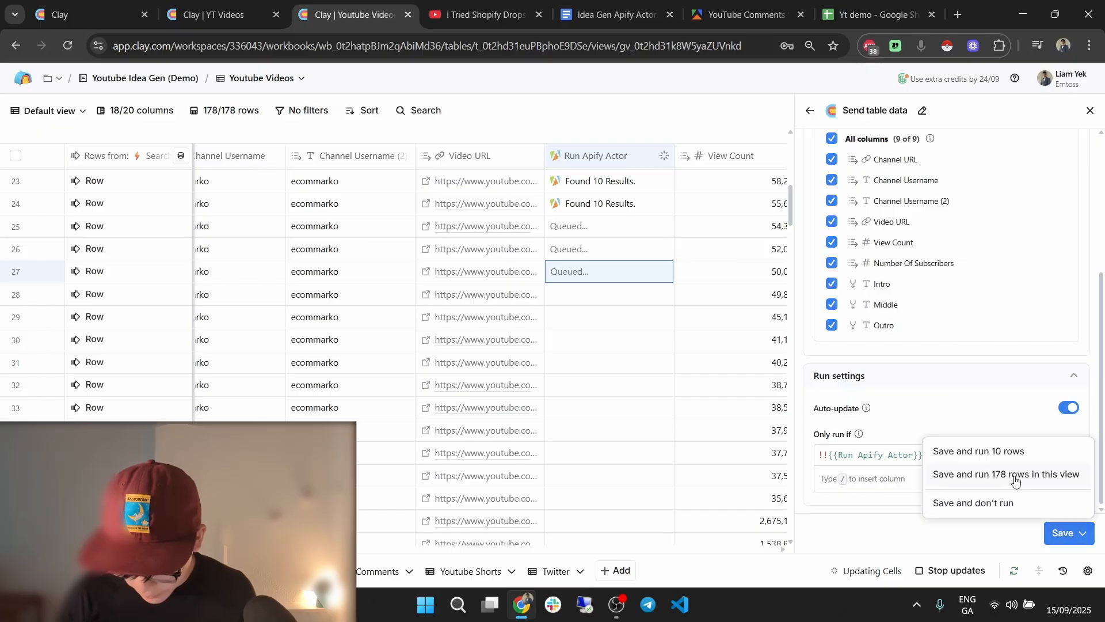
{"action": "left_click", "coordinate": [1006, 474]}
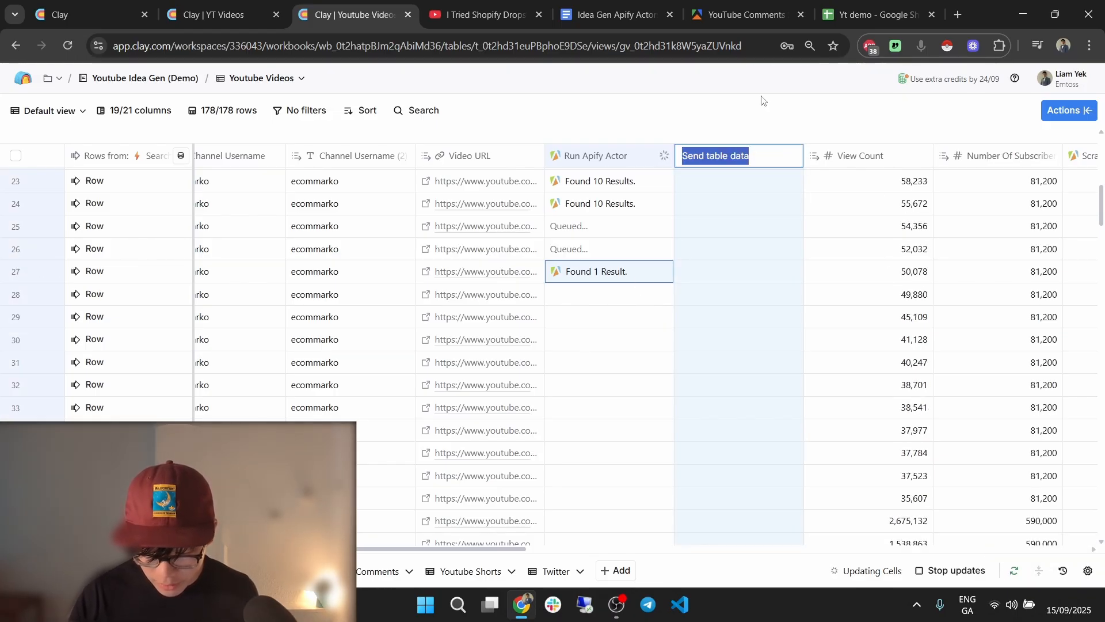
Set the Send table data destination to a newly created table.
{"action": "right_click", "coordinate": [758, 215]}
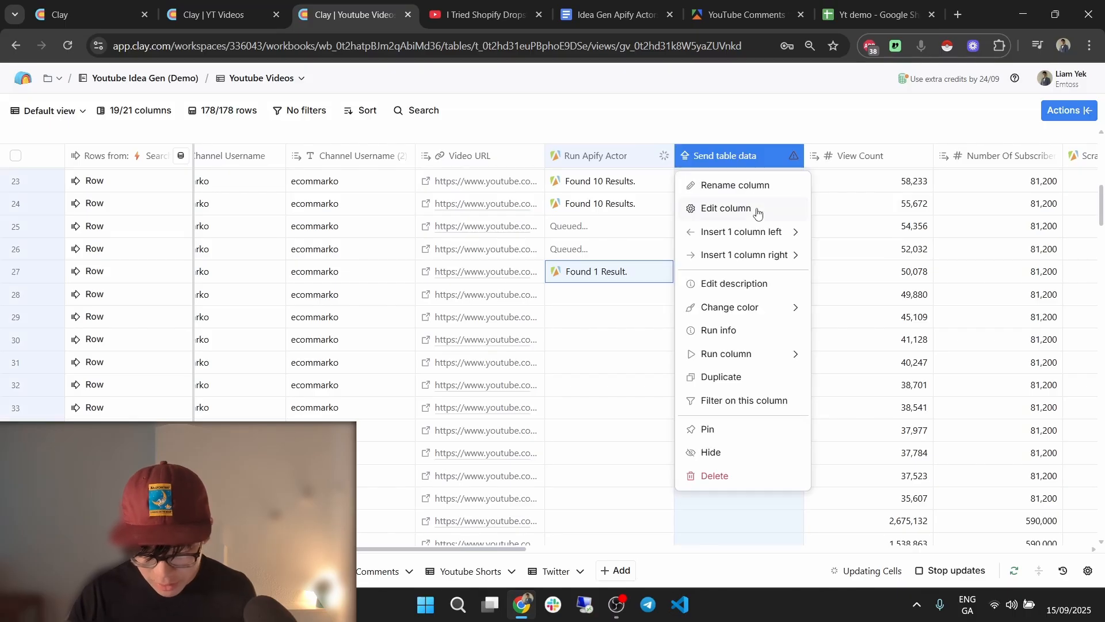
{"action": "left_click", "coordinate": [756, 214]}
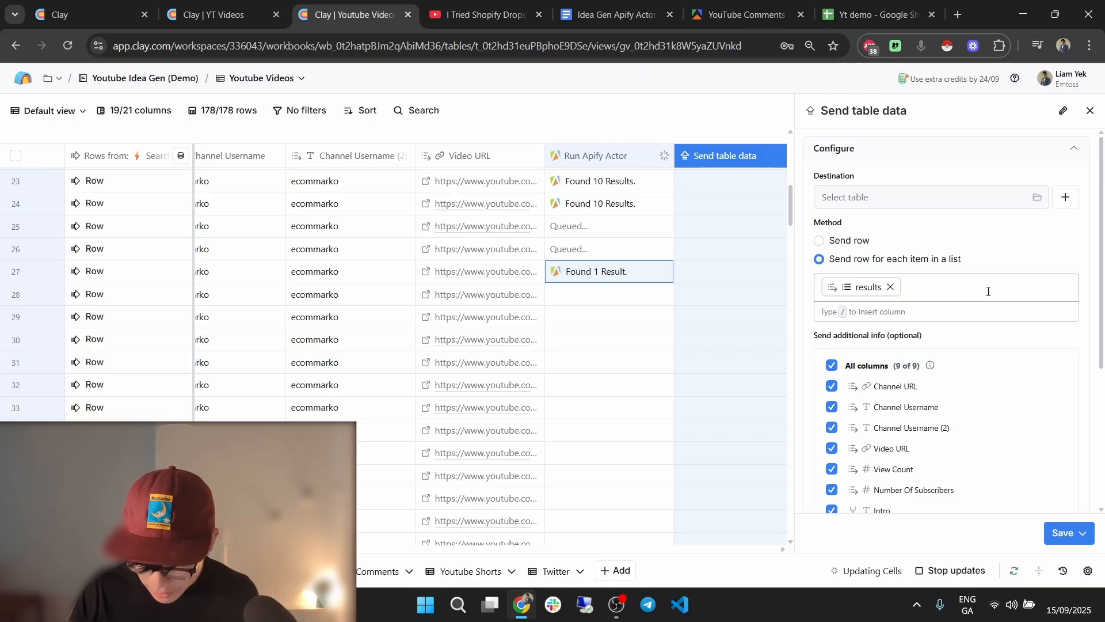
{"action": "left_click", "coordinate": [1062, 199]}
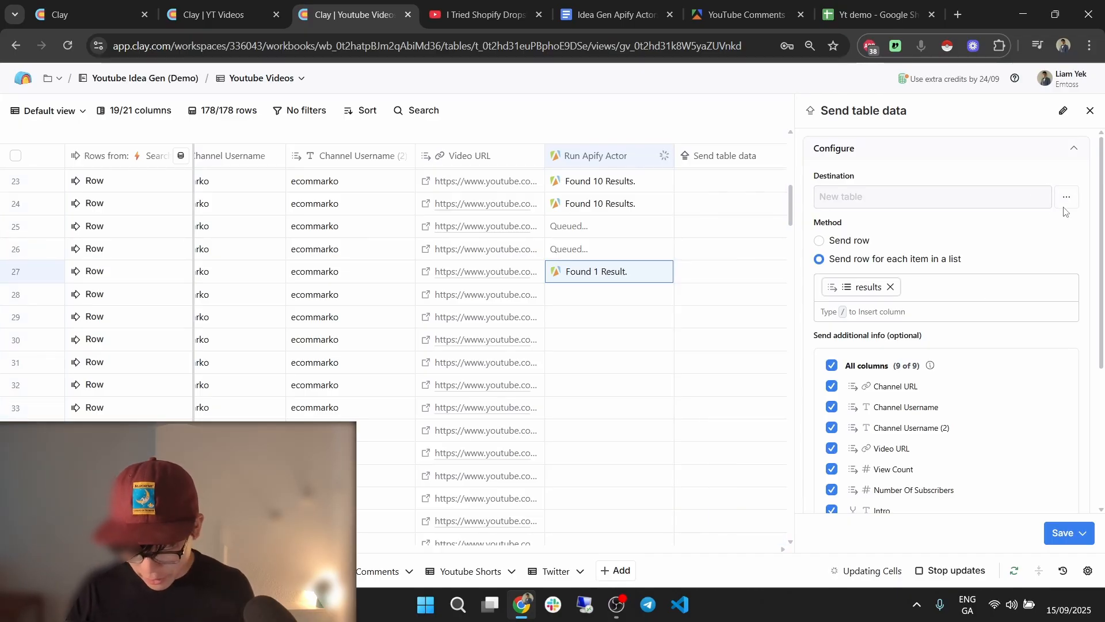
{"action": "left_click", "coordinate": [1068, 203]}
{"action": "left_click", "coordinate": [950, 231]}
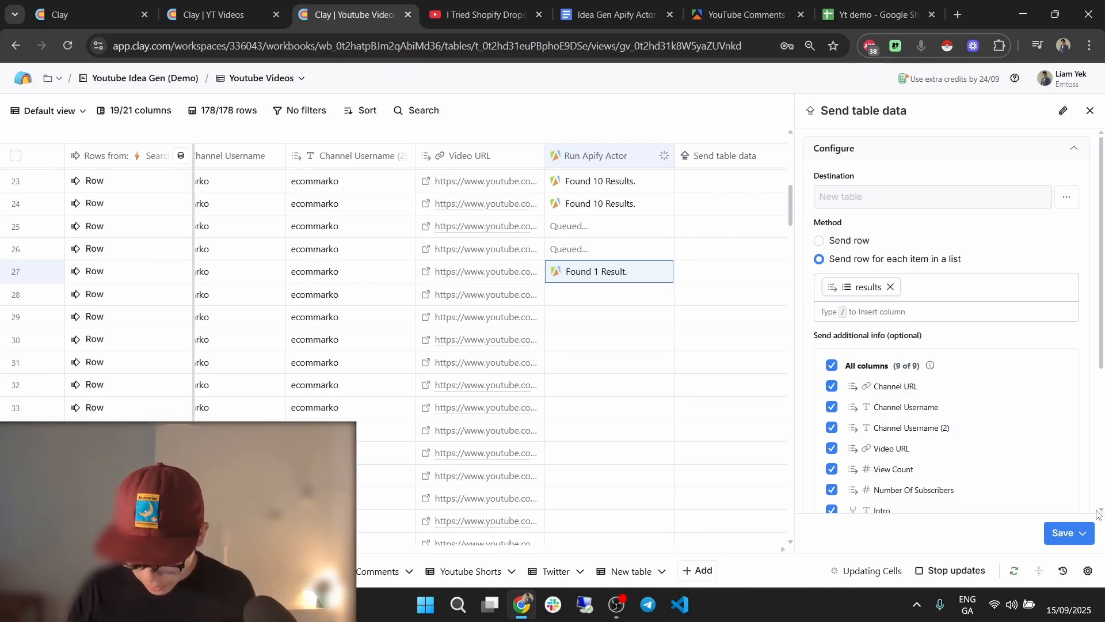
Save and rerun the column, and move the New table tab before Comments.
{"action": "left_click", "coordinate": [1082, 532]}
{"action": "left_click", "coordinate": [1032, 462]}
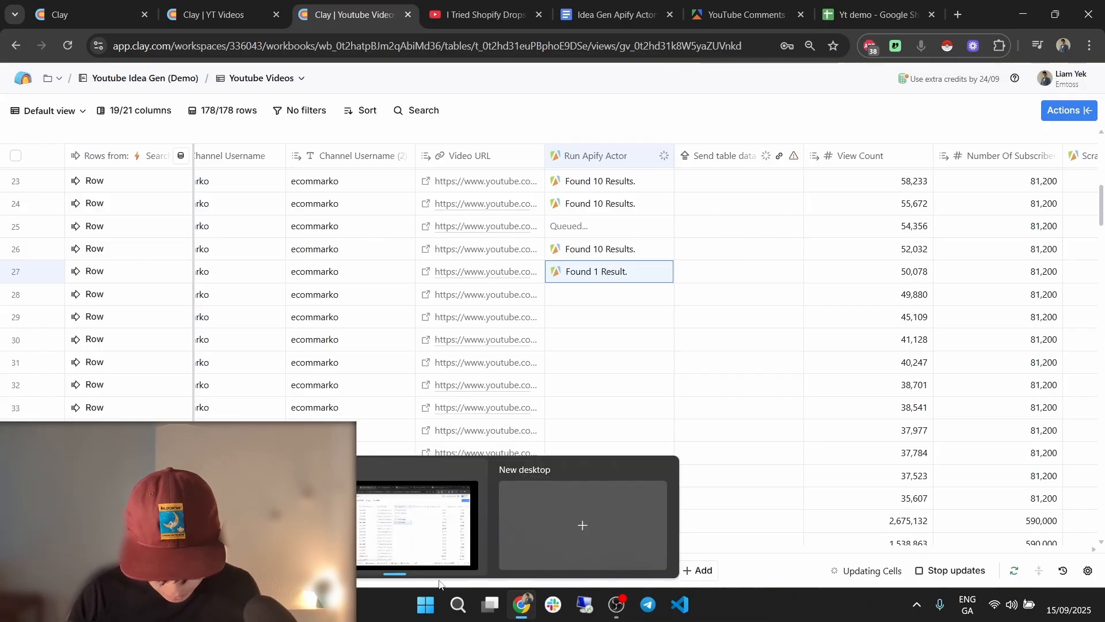
{"action": "left_click_drag", "start_coordinate": [614, 574], "coordinate": [394, 567]}
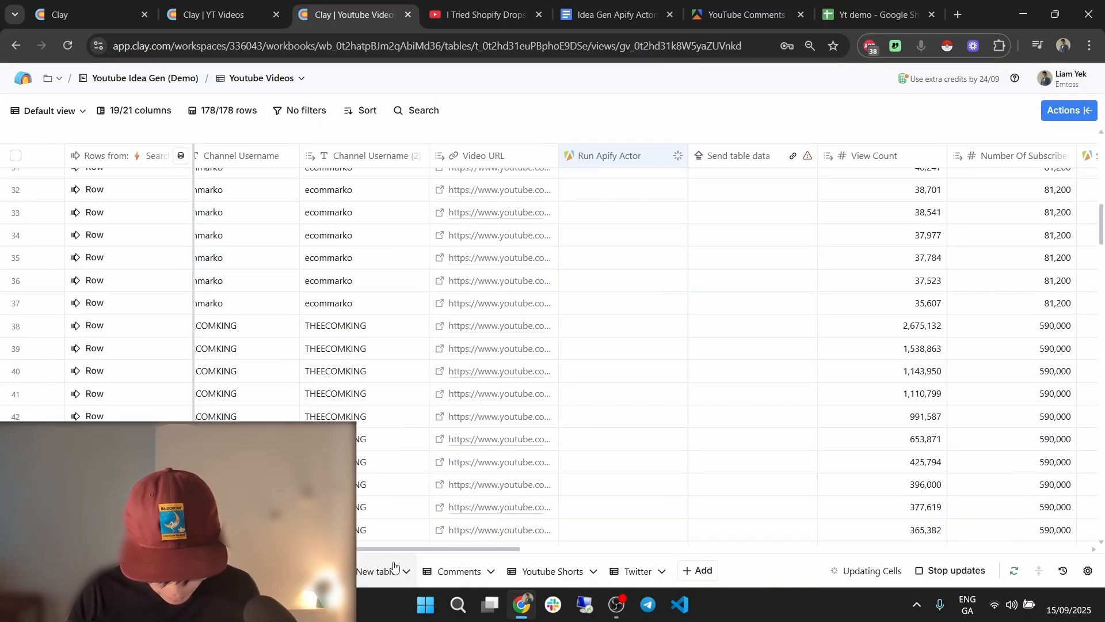
Delete the old empty Comments table.
{"action": "left_click", "coordinate": [450, 568]}
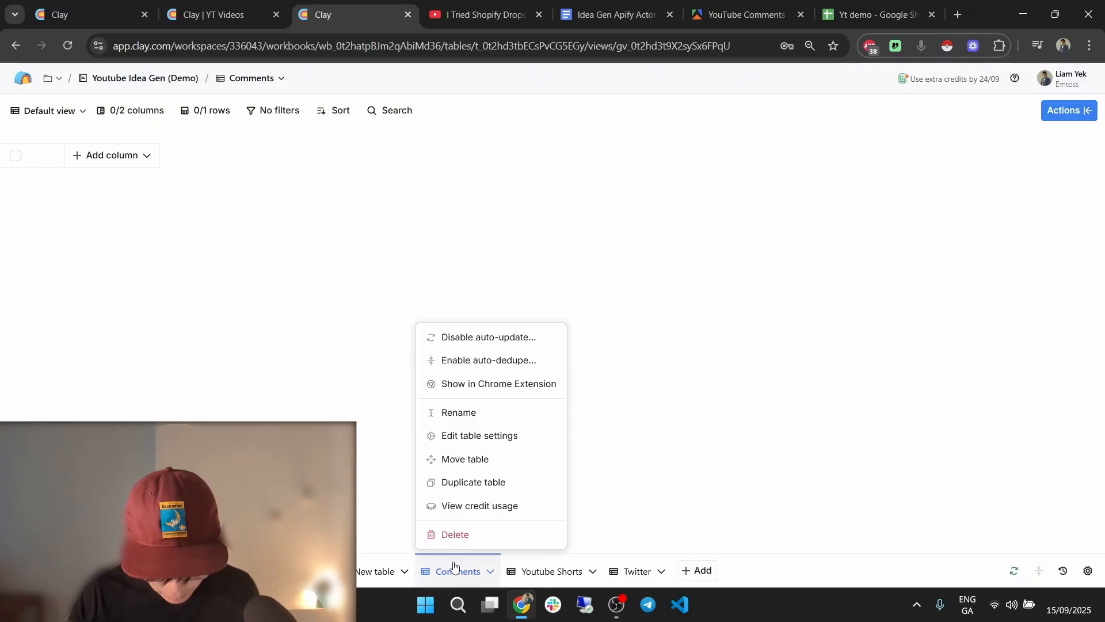
{"action": "left_click", "coordinate": [455, 567]}
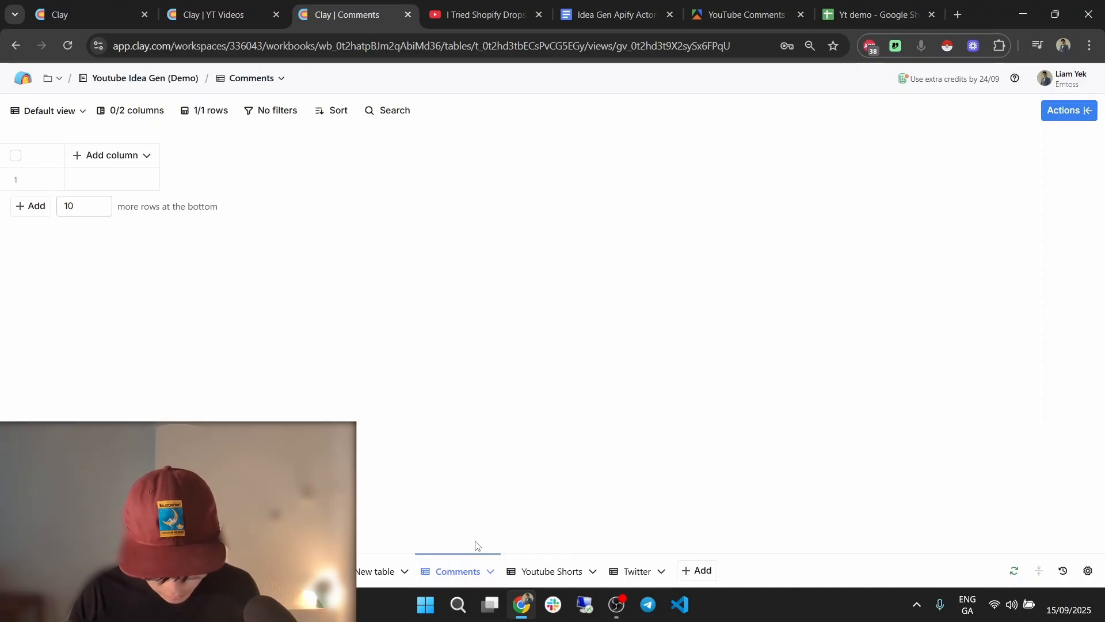
{"action": "left_click", "coordinate": [464, 571]}
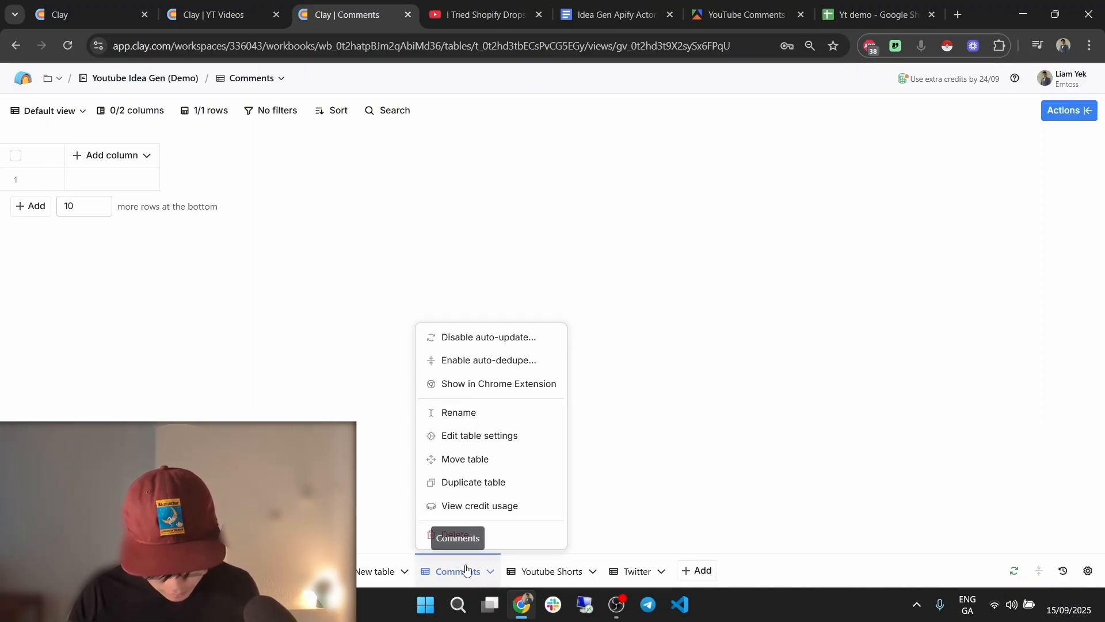
{"action": "left_click", "coordinate": [507, 536]}
{"action": "left_click", "coordinate": [689, 273]}
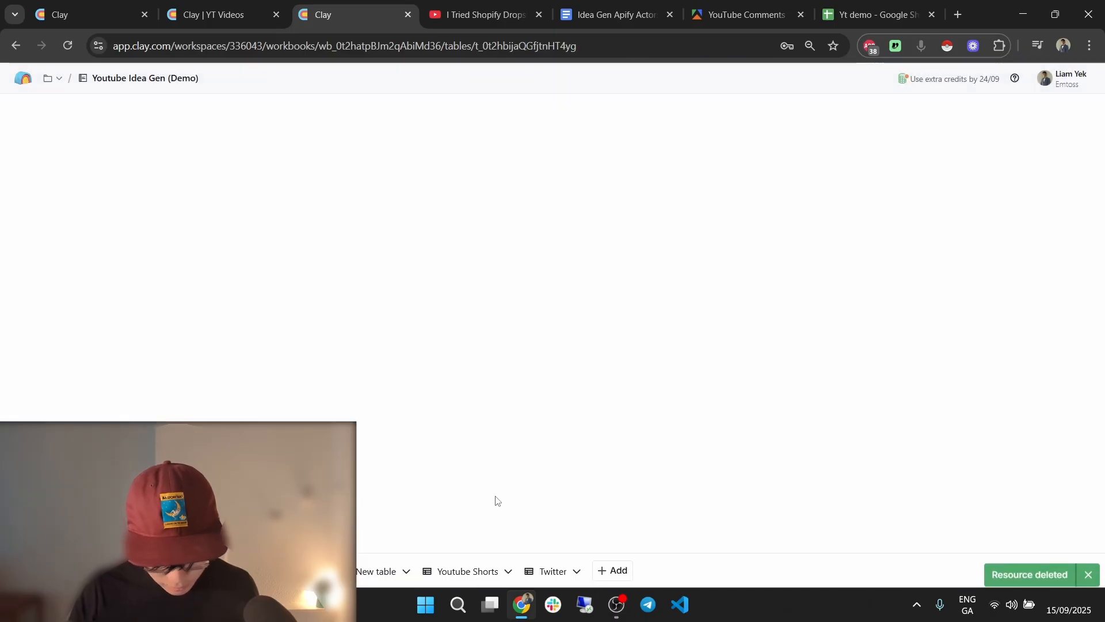
Rename New table to 'Comments'.
{"action": "left_click", "coordinate": [383, 570]}
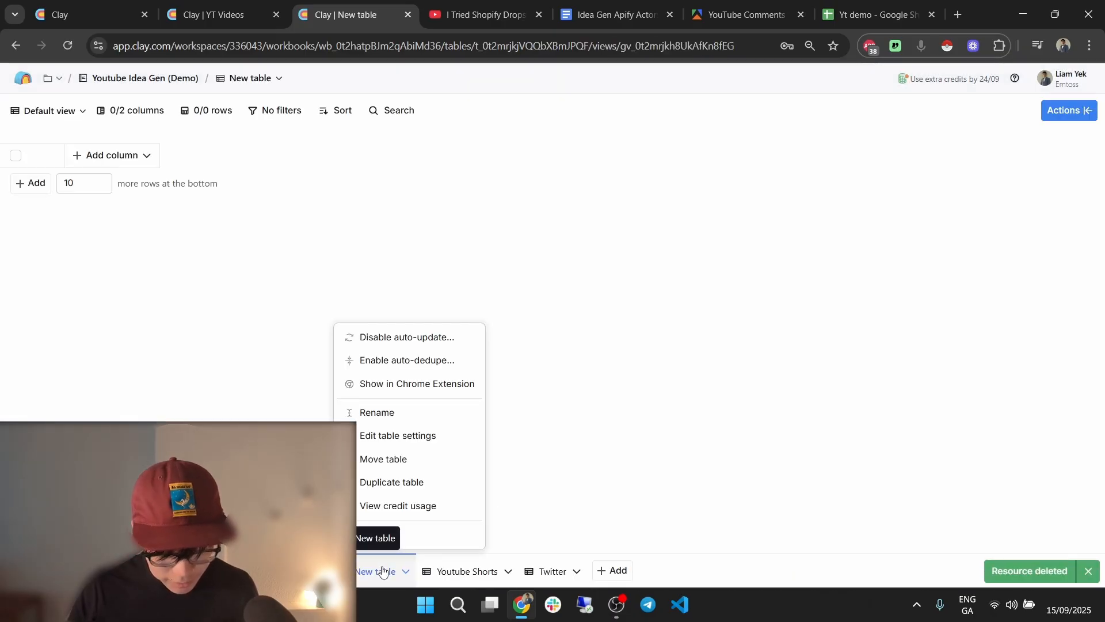
{"action": "left_click", "coordinate": [405, 421]}
{"action": "type", "text": "C"}
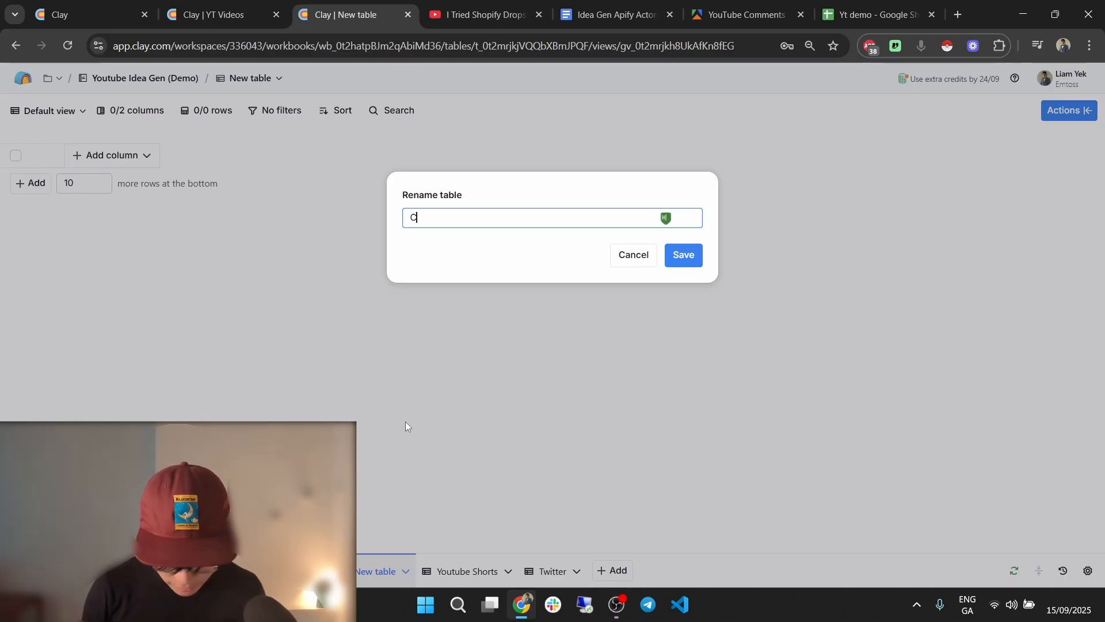
{"action": "type", "text": "omments"}
{"action": "left_click", "coordinate": [685, 255]}
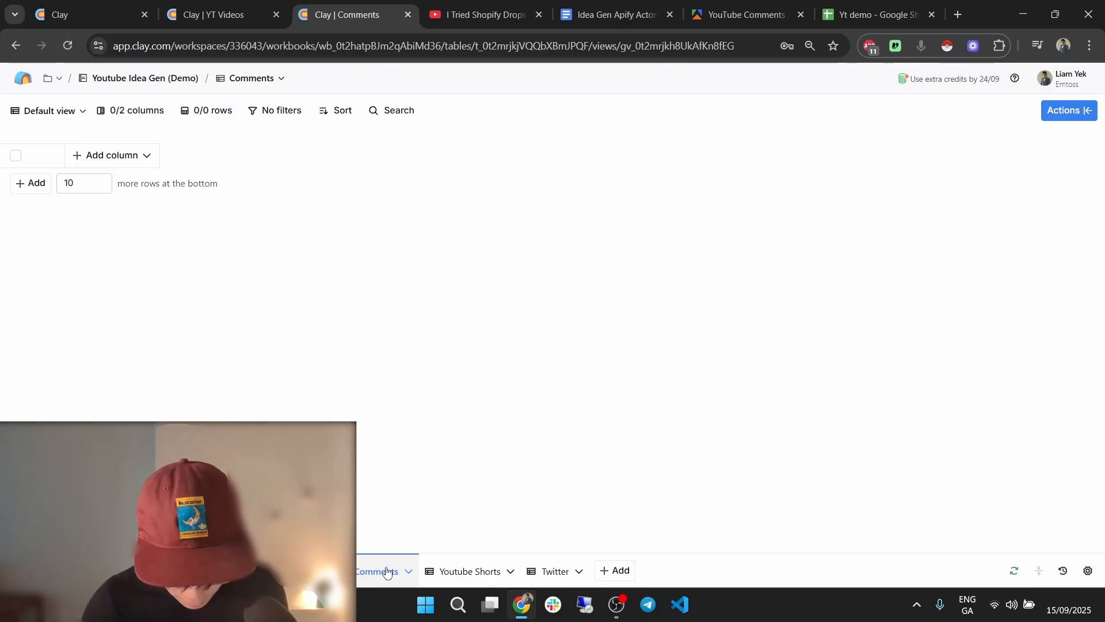
Delete the newly renamed Comments table as well.
{"action": "left_click", "coordinate": [383, 571]}
{"action": "left_click", "coordinate": [395, 532]}
{"action": "left_click", "coordinate": [677, 274]}
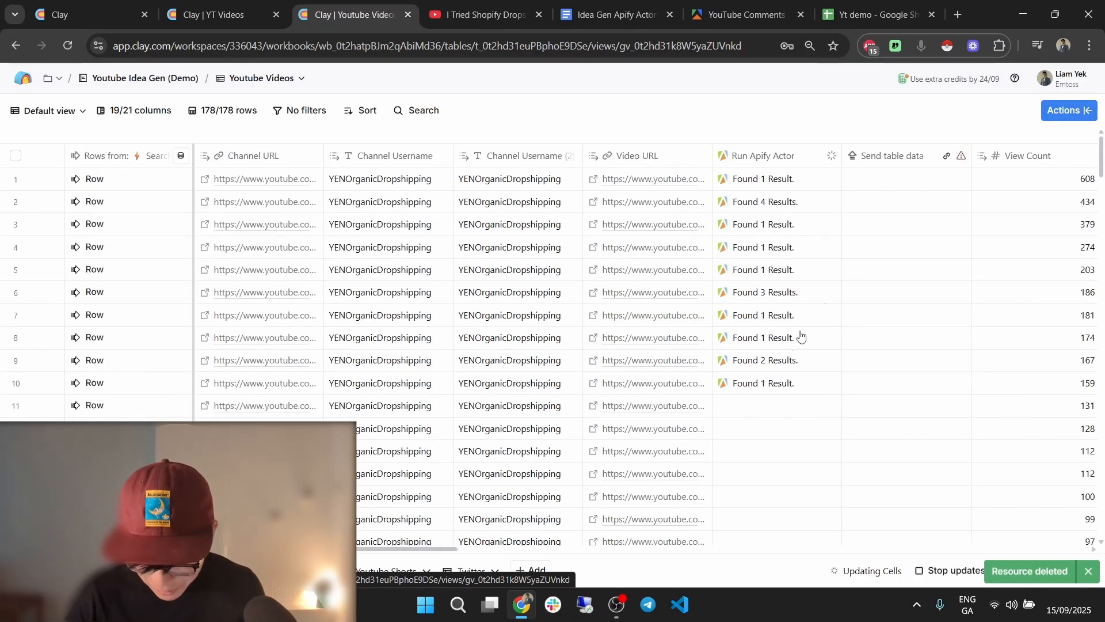
Check the Send table data column's destination table, then close its settings panel.
{"action": "left_click", "coordinate": [898, 160]}
{"action": "left_click", "coordinate": [902, 212]}
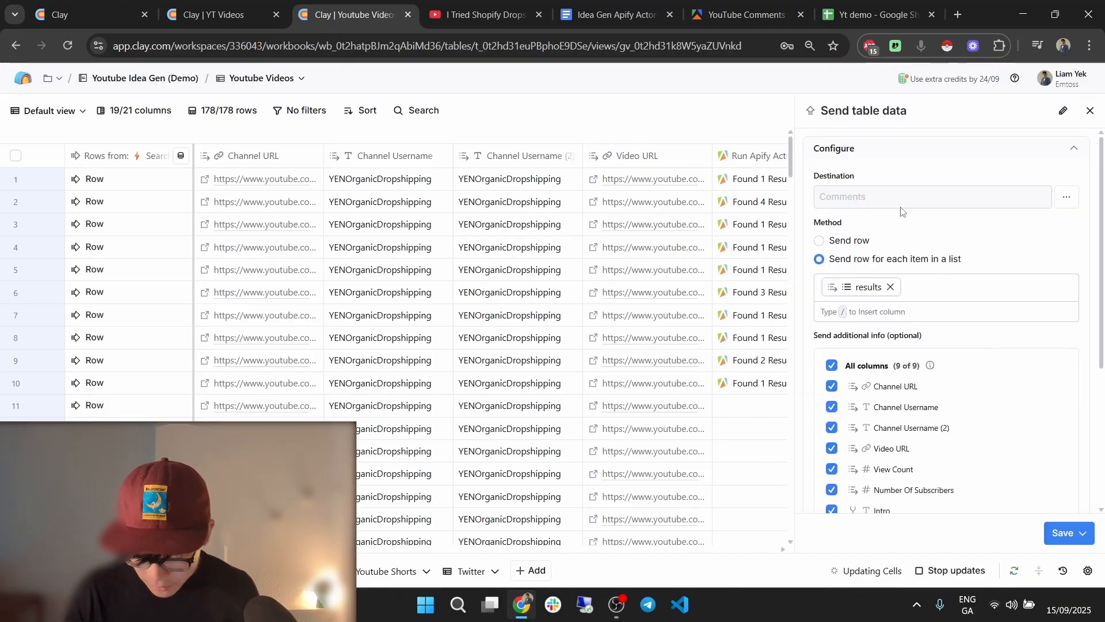
{"action": "left_click", "coordinate": [1066, 197]}
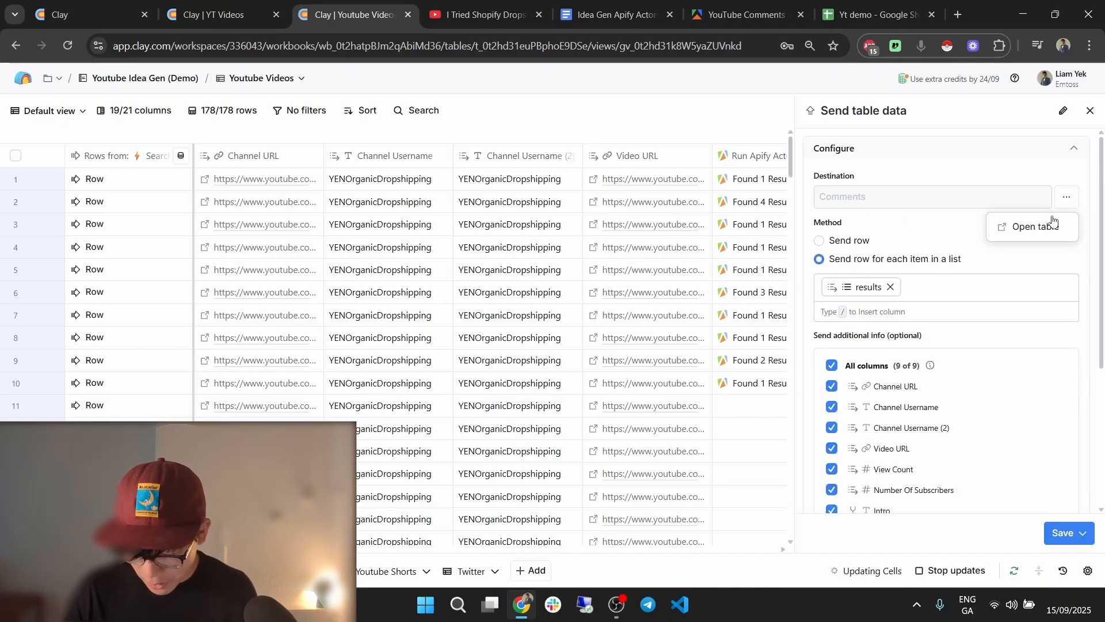
{"action": "left_click", "coordinate": [1046, 228]}
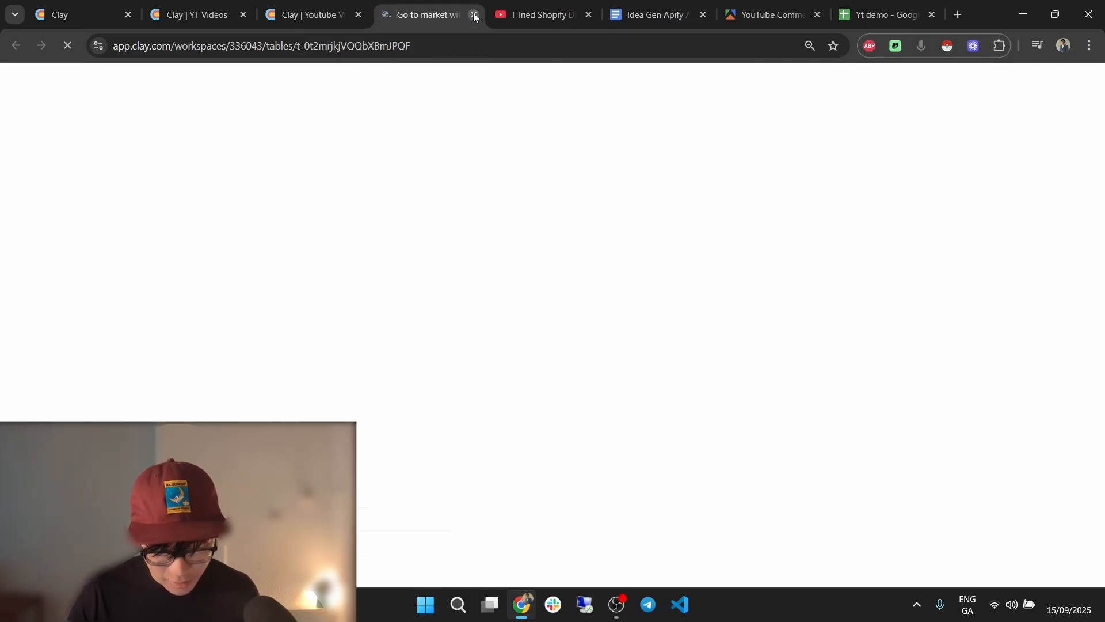
{"action": "left_click", "coordinate": [473, 17]}
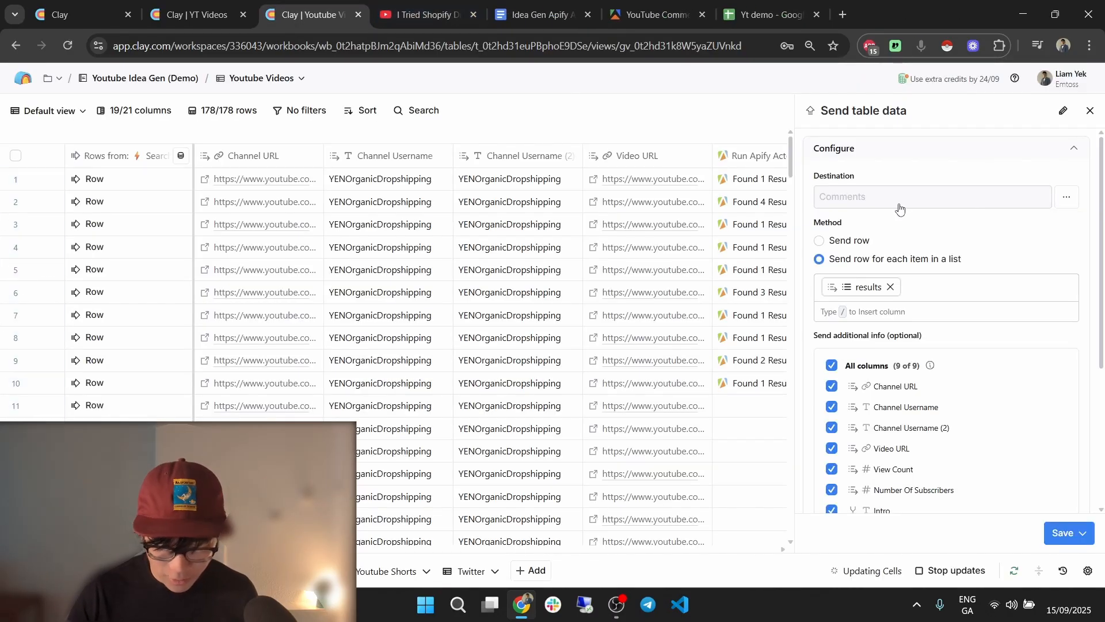
{"action": "left_click", "coordinate": [1089, 111]}
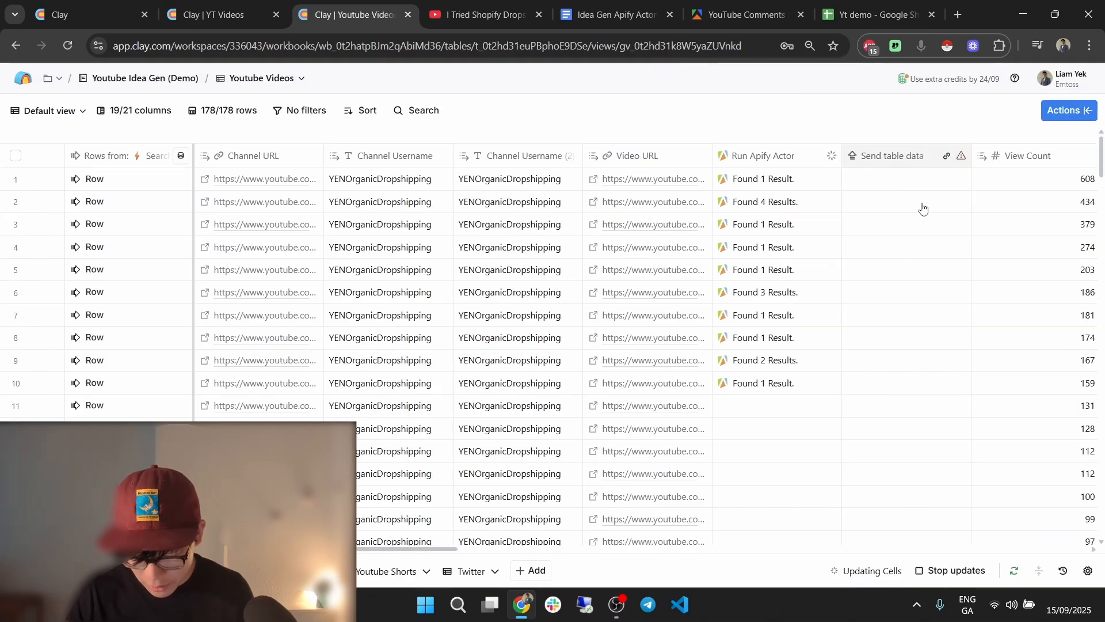
Duplicate the Send table data column and close the duplicate's settings.
{"action": "left_click", "coordinate": [898, 155]}
{"action": "left_click", "coordinate": [908, 448]}
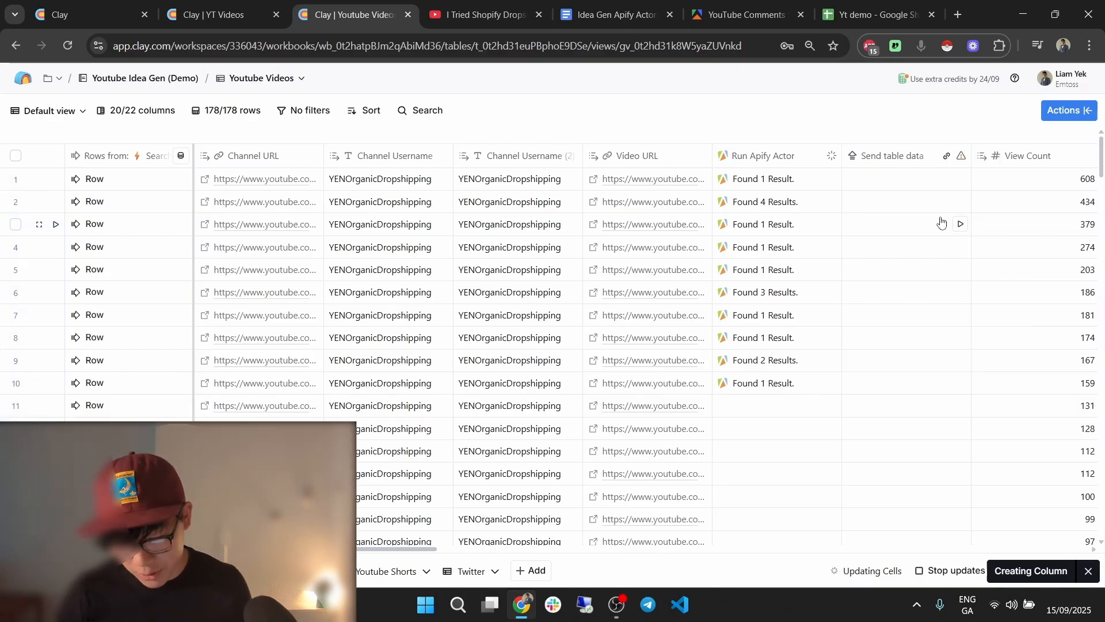
{"action": "left_click", "coordinate": [1065, 203]}
{"action": "left_click", "coordinate": [1089, 110]}
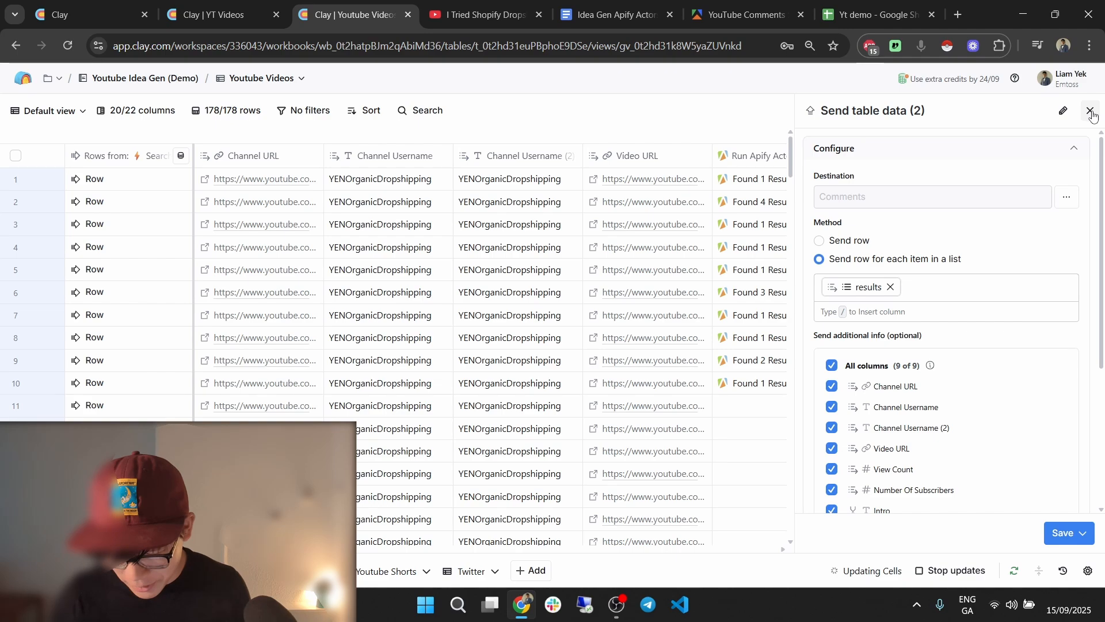
{"action": "left_click", "coordinate": [1090, 111]}
Select both Send table data columns and delete them.
{"action": "left_click", "coordinate": [927, 156]}
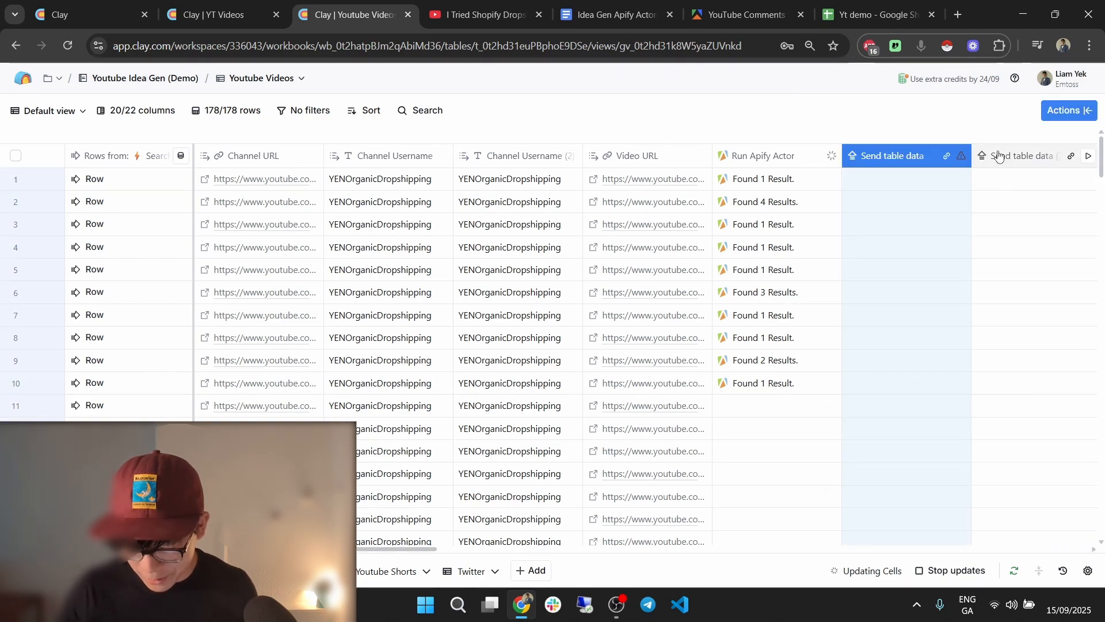
{"action": "left_click", "coordinate": [1000, 156], "text": "shift"}
{"action": "right_click", "coordinate": [1000, 155]}
{"action": "left_click", "coordinate": [948, 262]}
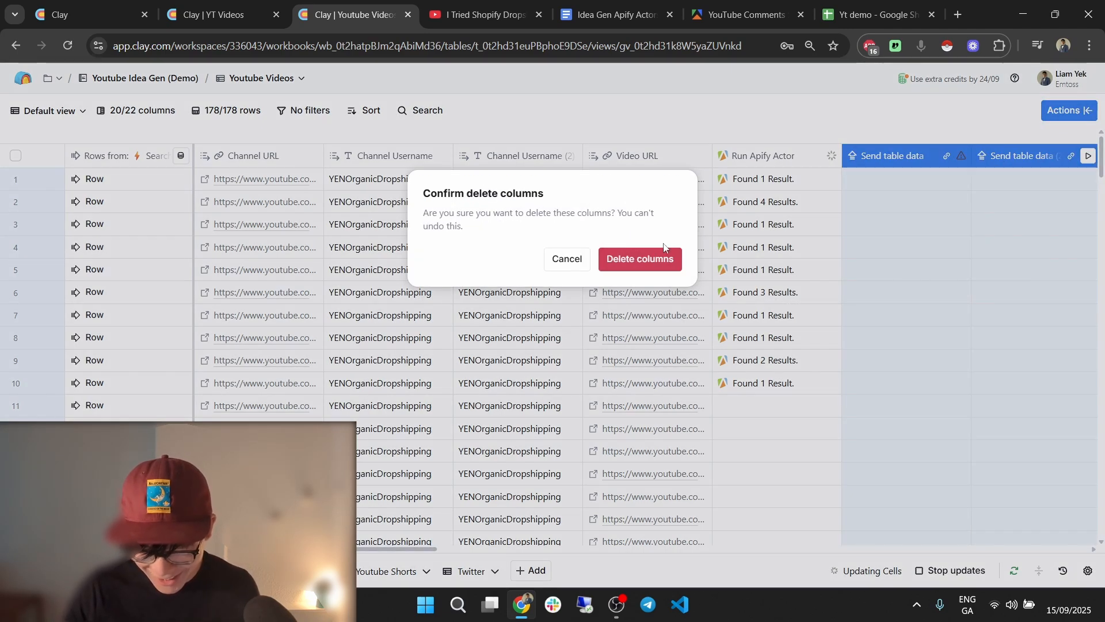
{"action": "left_click", "coordinate": [651, 260]}
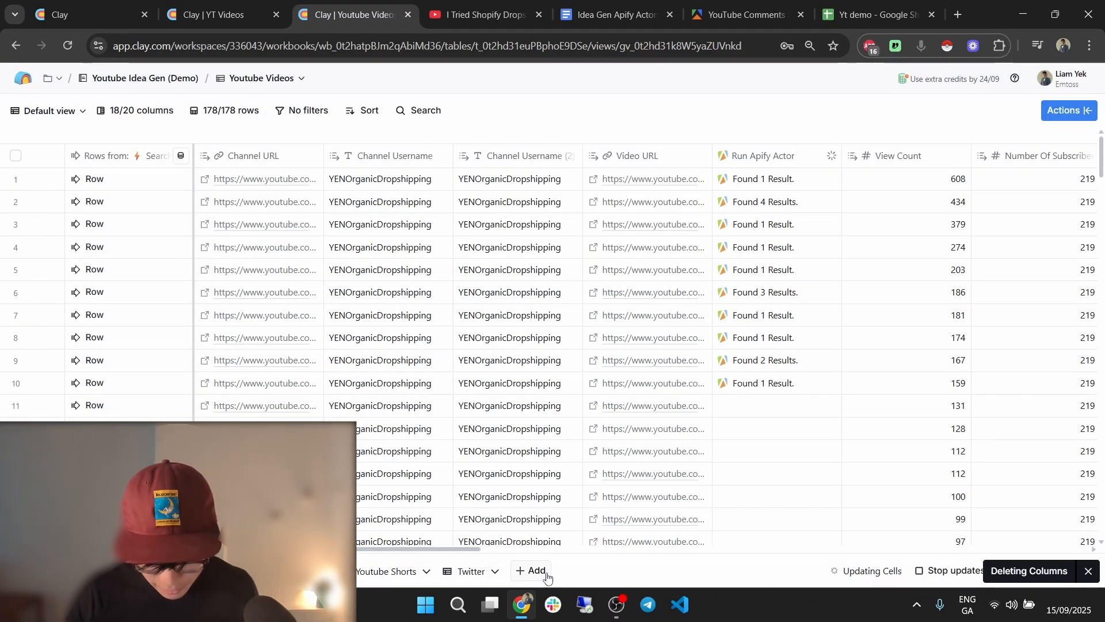
Add a blank table, rename it 'Comments pt2', then go back to the Youtube Videos table.
{"action": "left_click", "coordinate": [531, 570]}
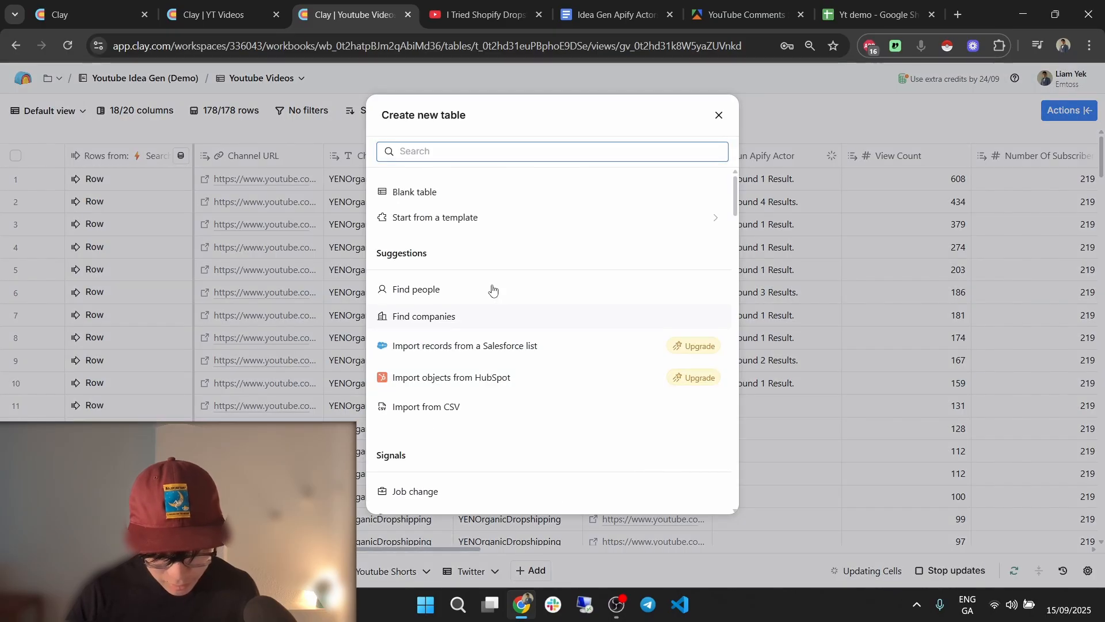
{"action": "left_click", "coordinate": [470, 196]}
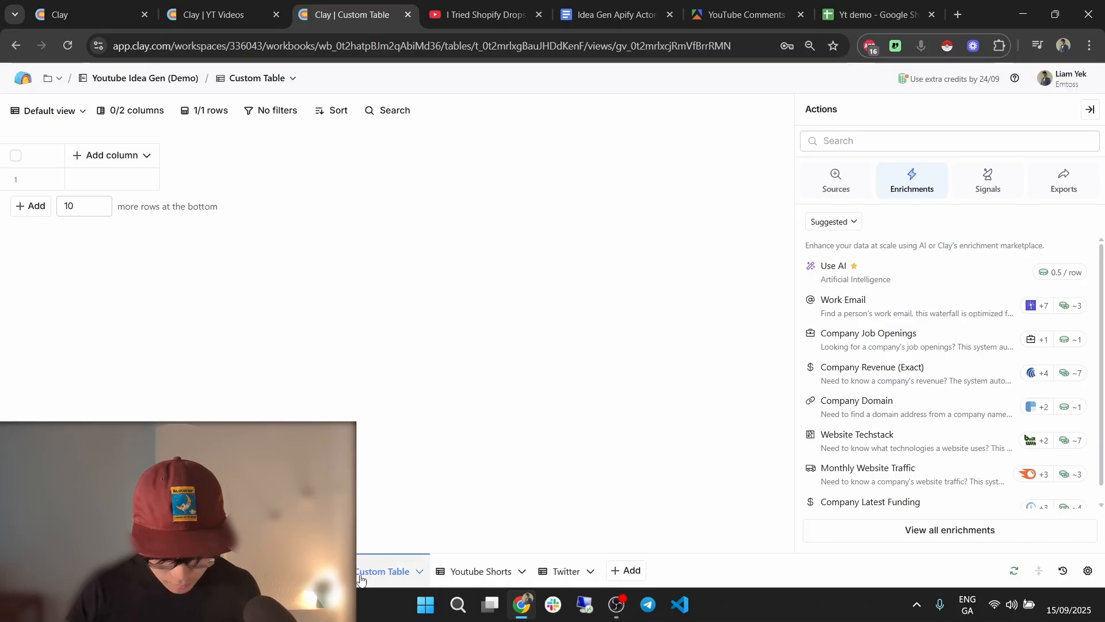
{"action": "right_click", "coordinate": [362, 579]}
{"action": "left_click", "coordinate": [403, 418]}
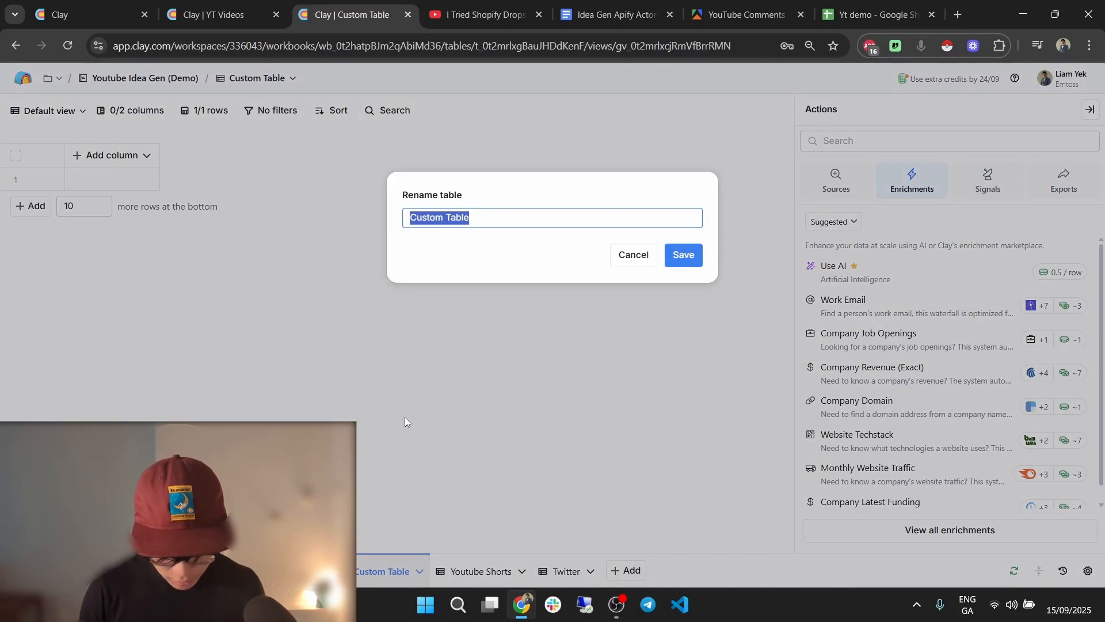
{"action": "type", "text": "Commetns"}
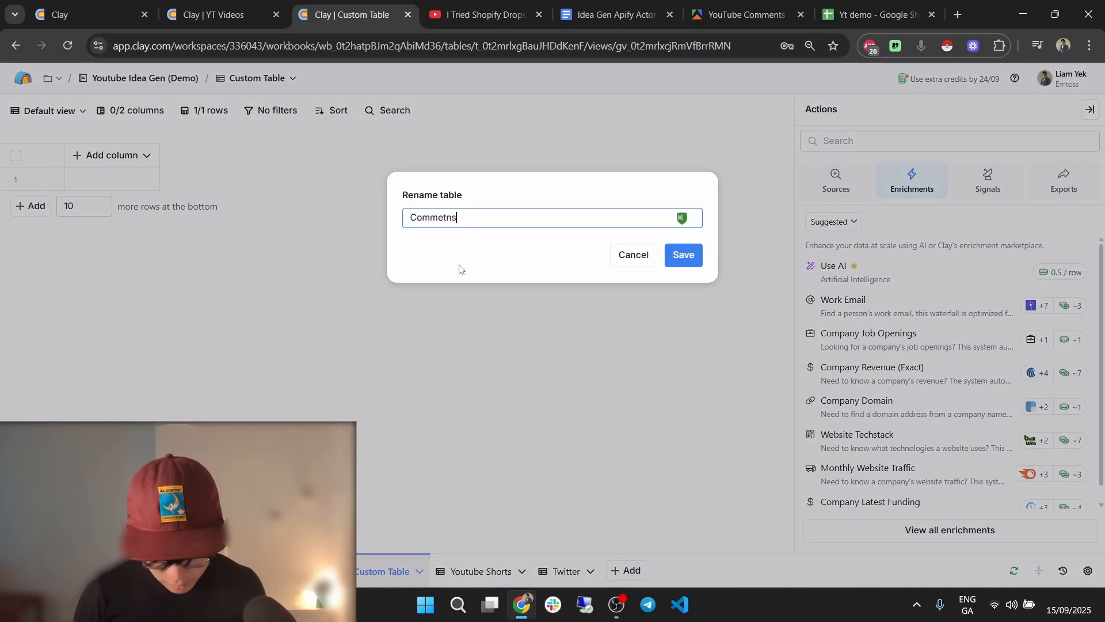
{"action": "key", "text": "BackSpace"}
{"action": "key", "text": "BackSpace"}
{"action": "key", "text": "BackSpace"}
{"action": "type", "text": "nts p"}
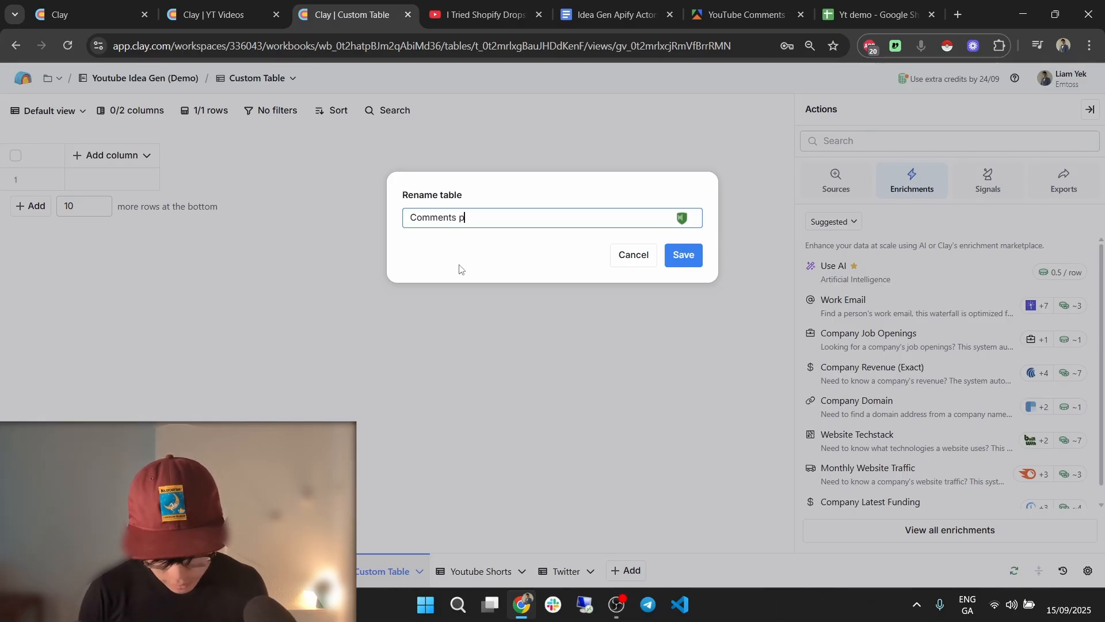
{"action": "left_click", "coordinate": [683, 255]}
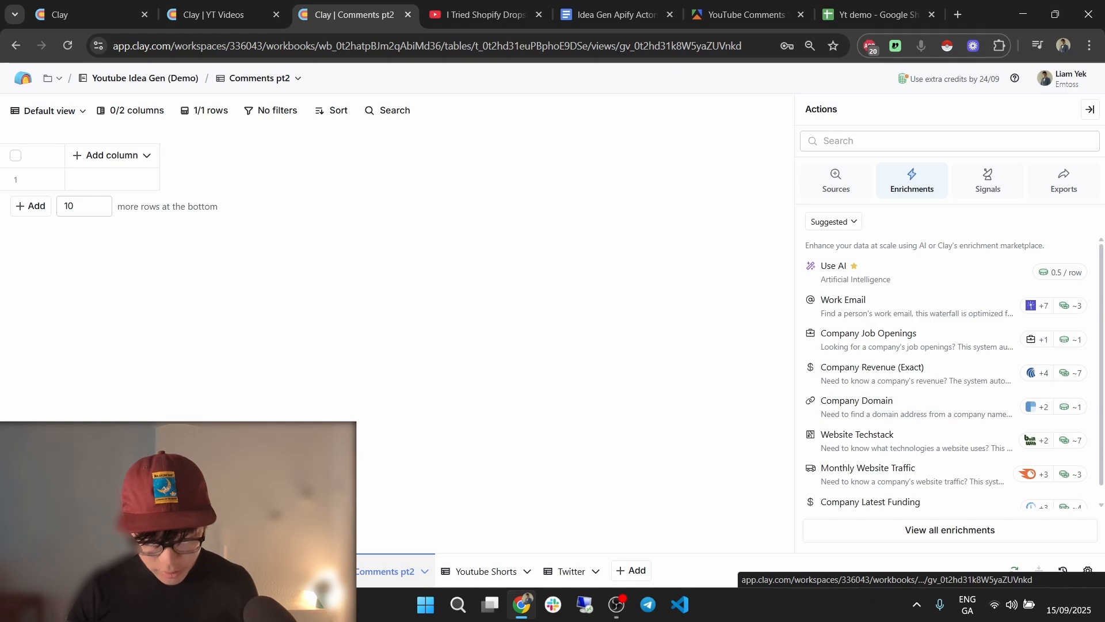
{"action": "left_click", "coordinate": [199, 571]}
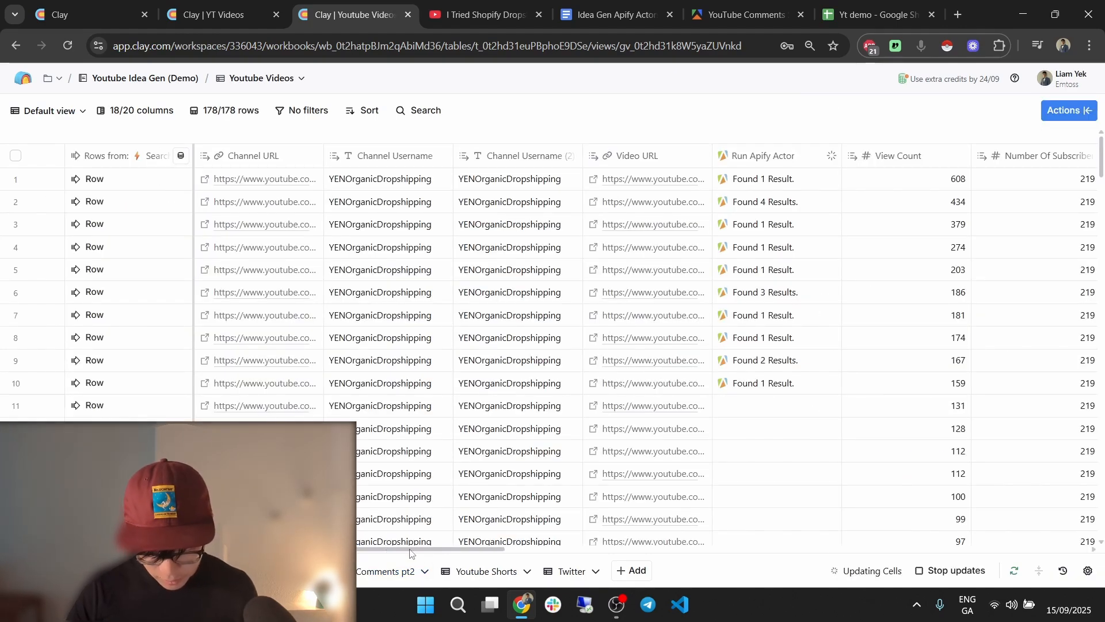
Insert a Send table data enrichment column to the right of Run Apify Actor.
{"action": "scroll", "coordinate": [410, 551], "scroll_direction": "right", "scroll_amount": 1}
{"action": "left_click", "coordinate": [706, 157]}
{"action": "mouse_move", "coordinate": [727, 254]}
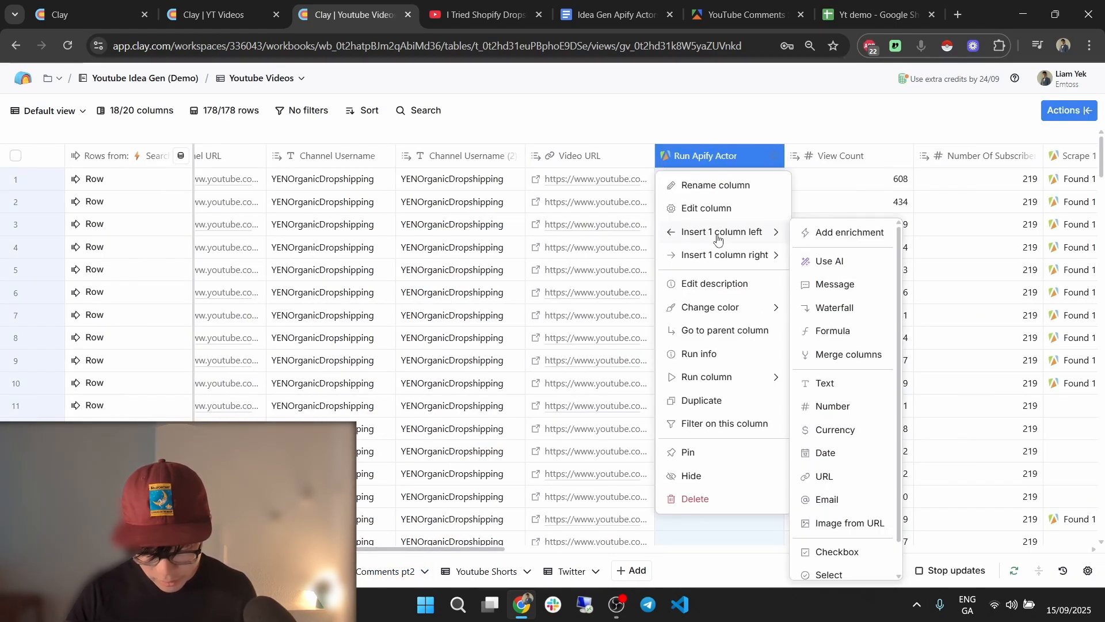
{"action": "left_click", "coordinate": [808, 257]}
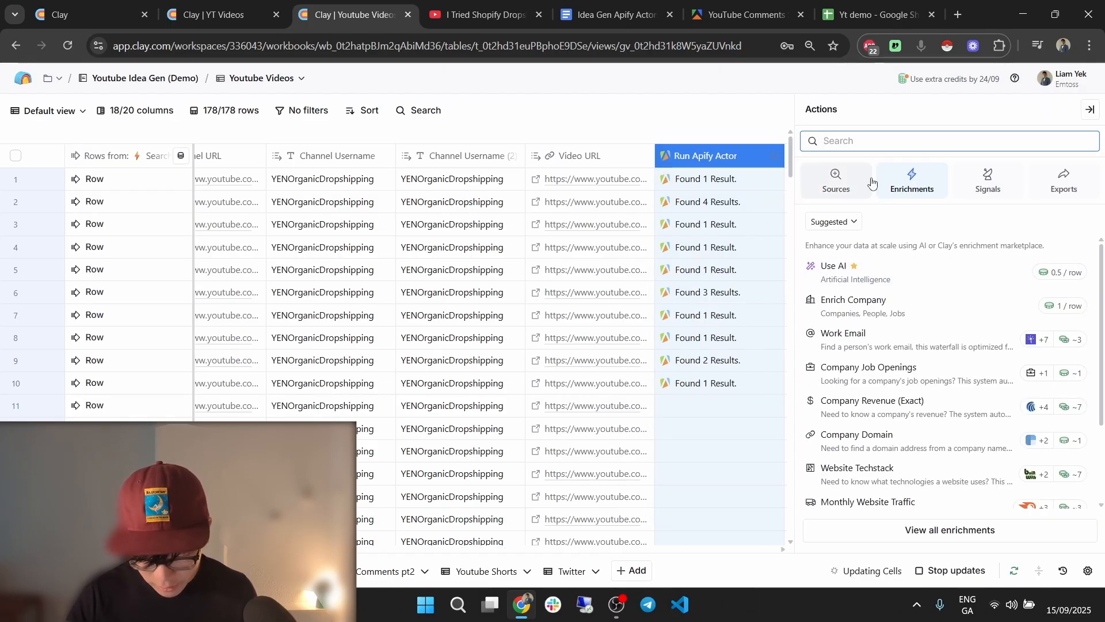
{"action": "type", "text": "send table"}
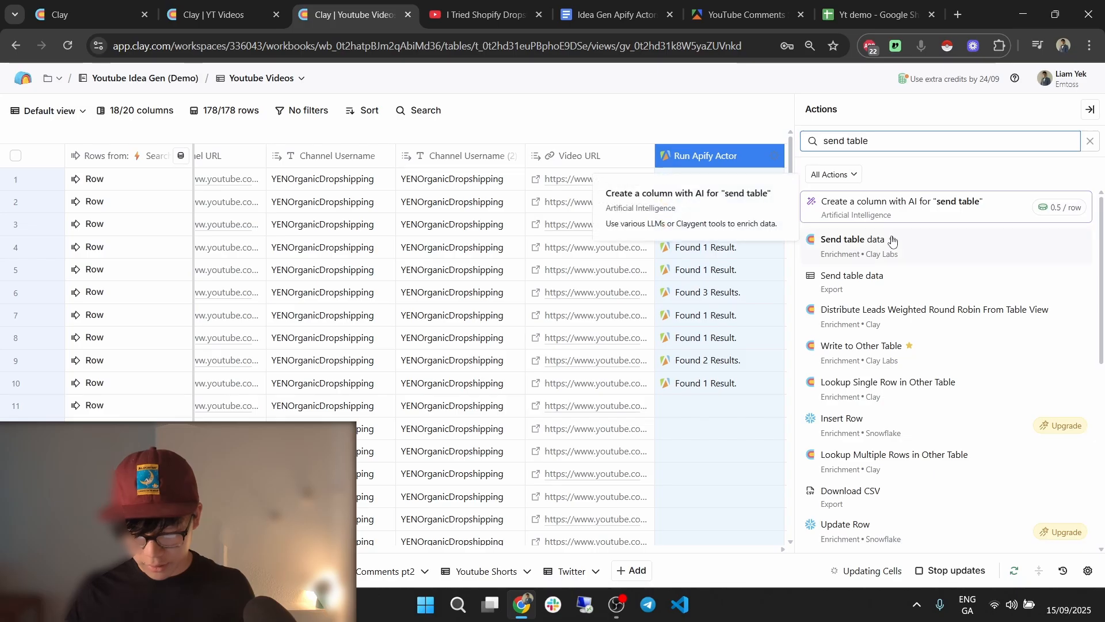
{"action": "left_click", "coordinate": [919, 246]}
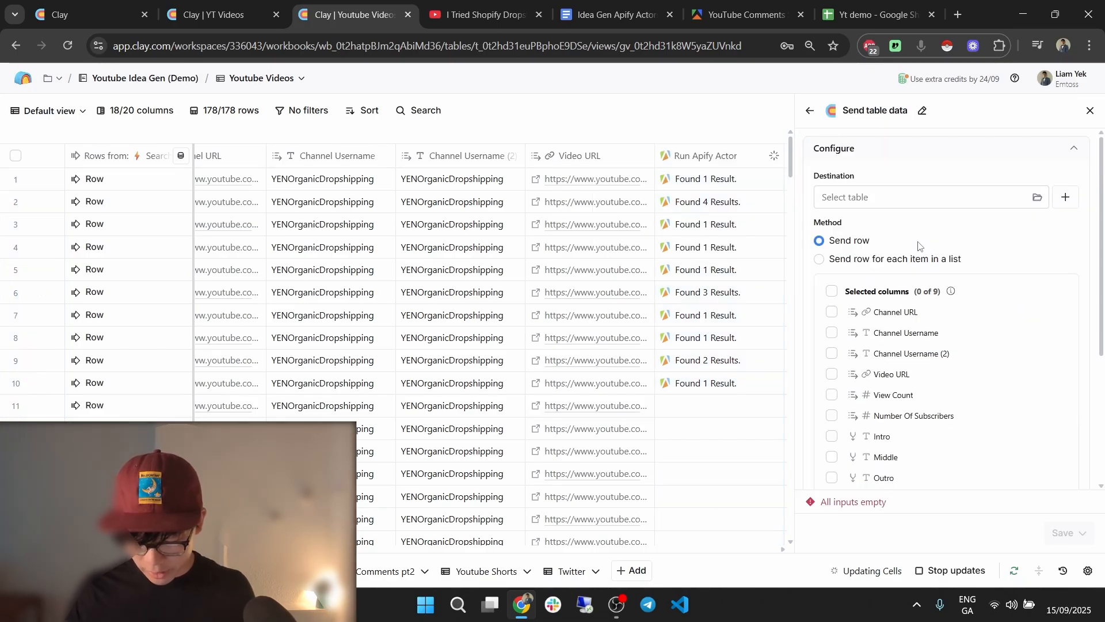
Set it to send one row per item of the Run Apify Actor results list, then save and run.
{"action": "left_click", "coordinate": [832, 291]}
{"action": "left_click", "coordinate": [820, 258]}
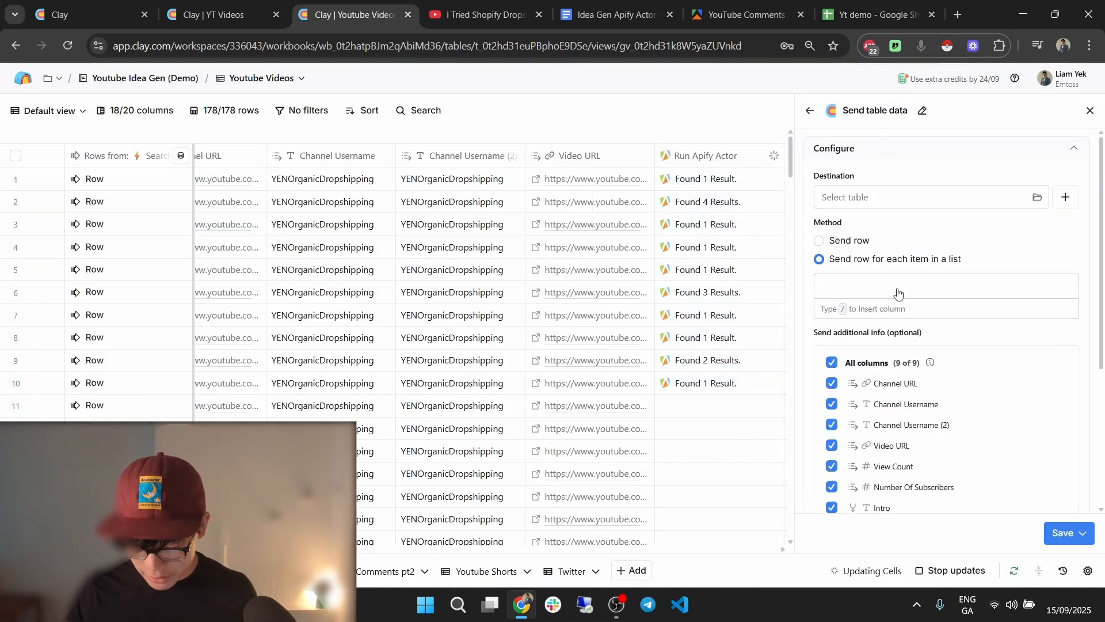
{"action": "left_click", "coordinate": [898, 288]}
{"action": "type", "text": "/"}
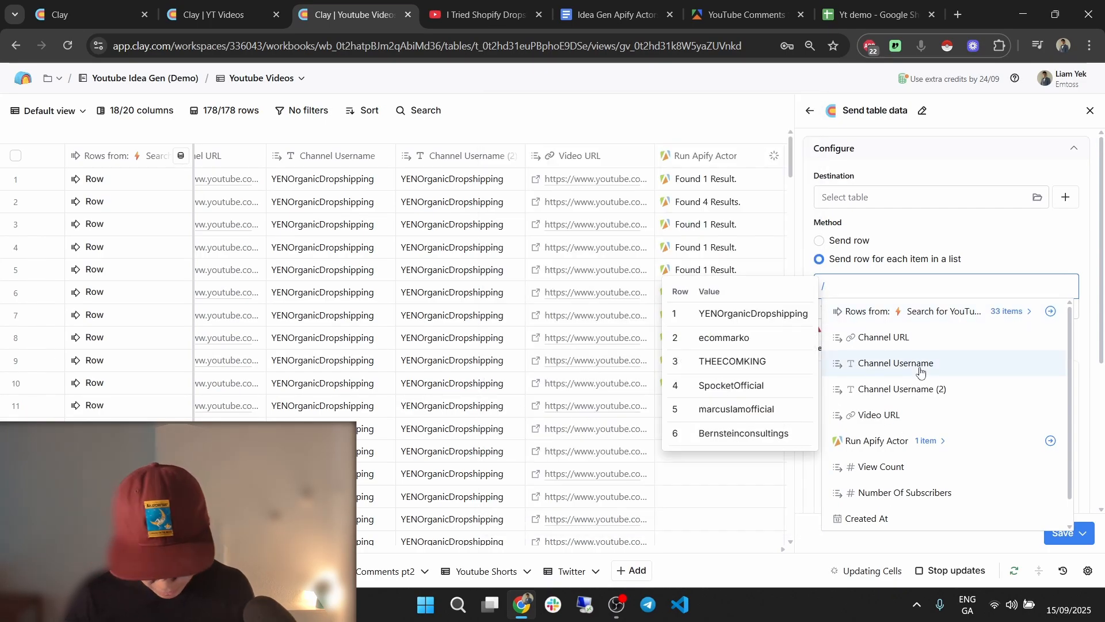
{"action": "type", "text": "run"}
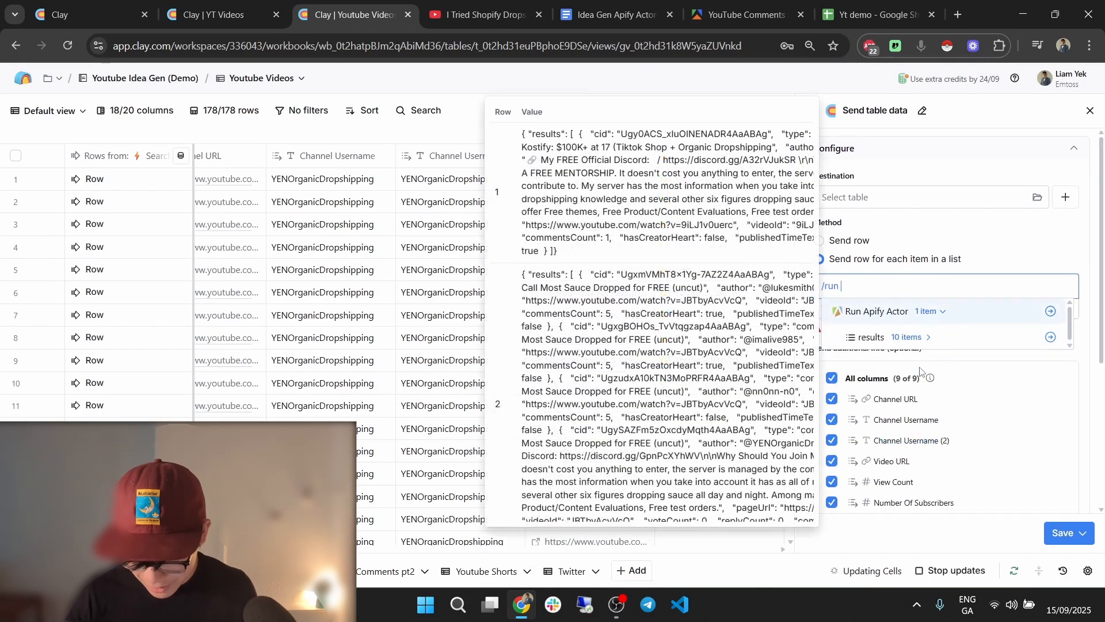
{"action": "left_click", "coordinate": [1047, 346]}
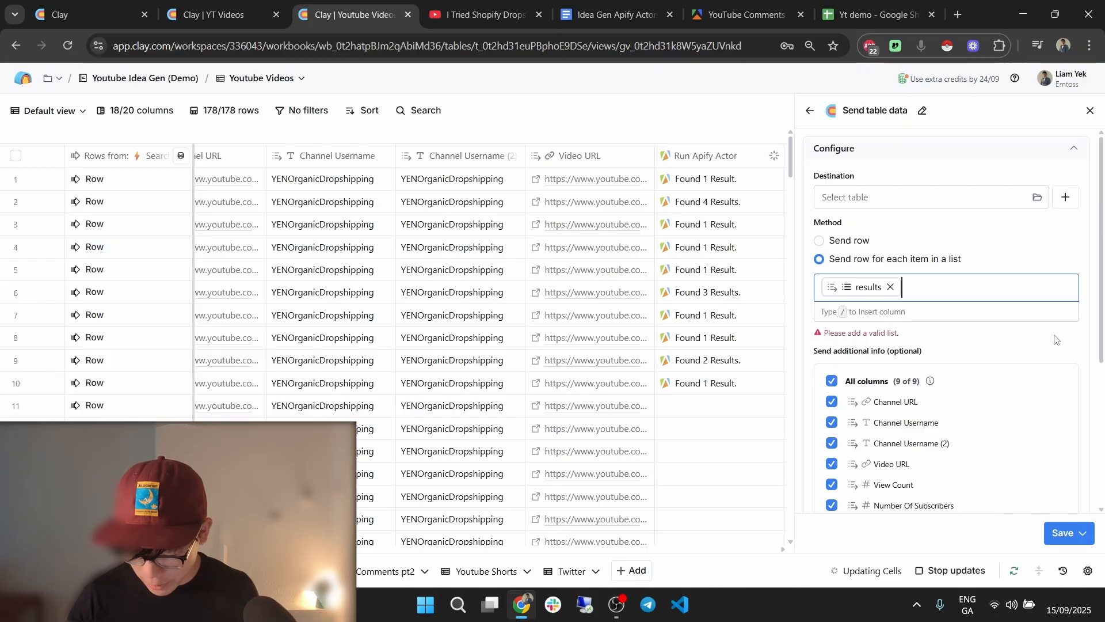
{"action": "scroll", "coordinate": [1054, 380], "scroll_direction": "down", "scroll_amount": 5}
{"action": "left_click", "coordinate": [1084, 534]}
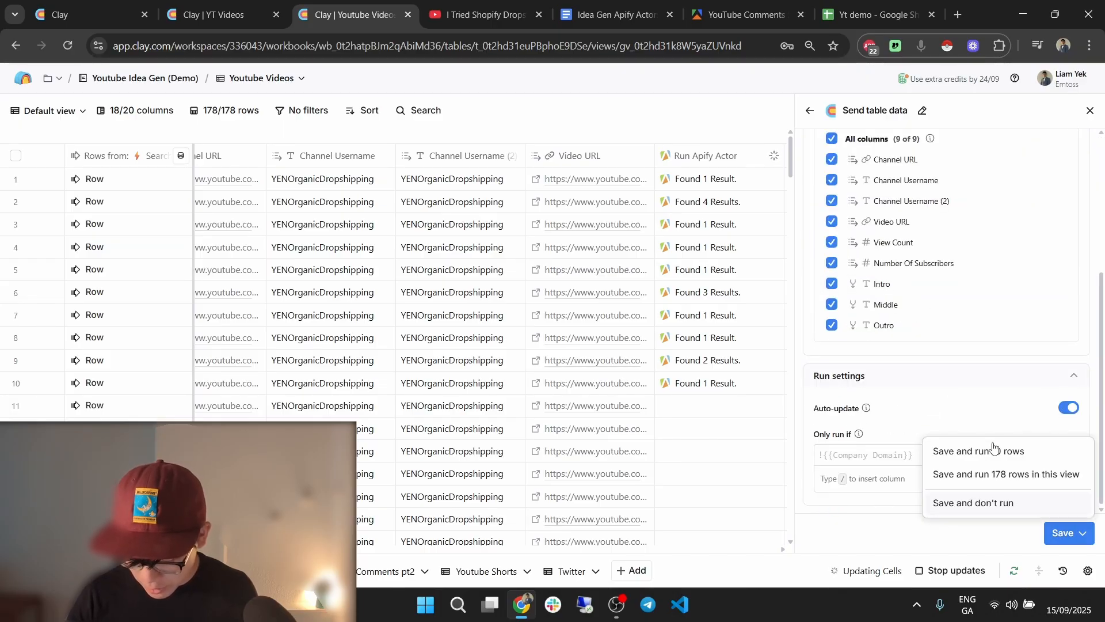
{"action": "left_click", "coordinate": [1000, 473]}
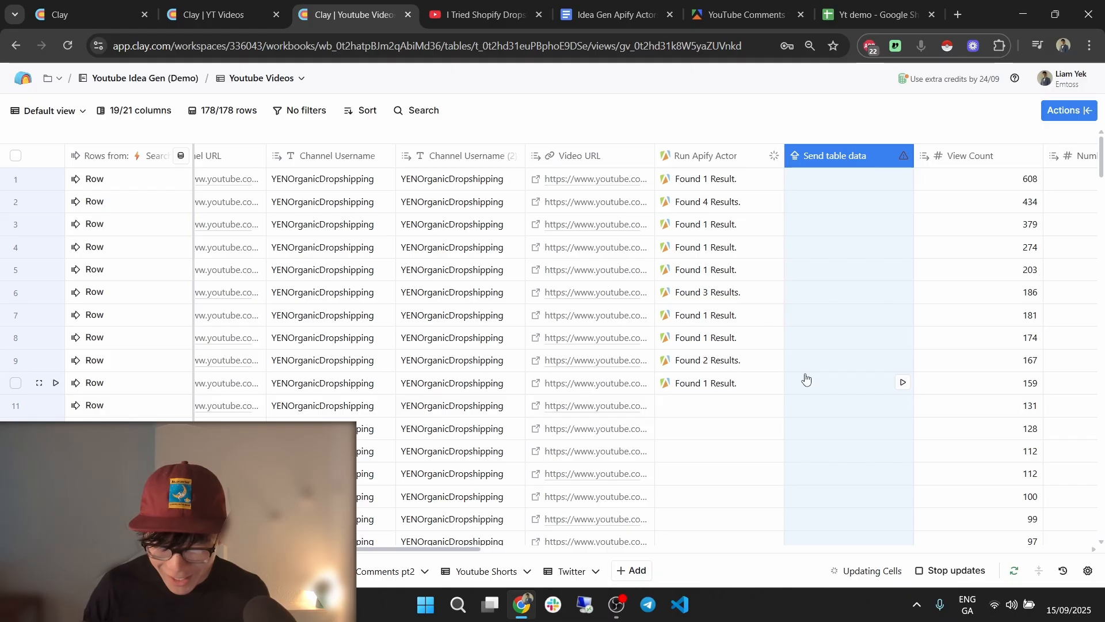
Point the Send table data column at a newly created destination table, then save and rerun it.
{"action": "left_click", "coordinate": [967, 206]}
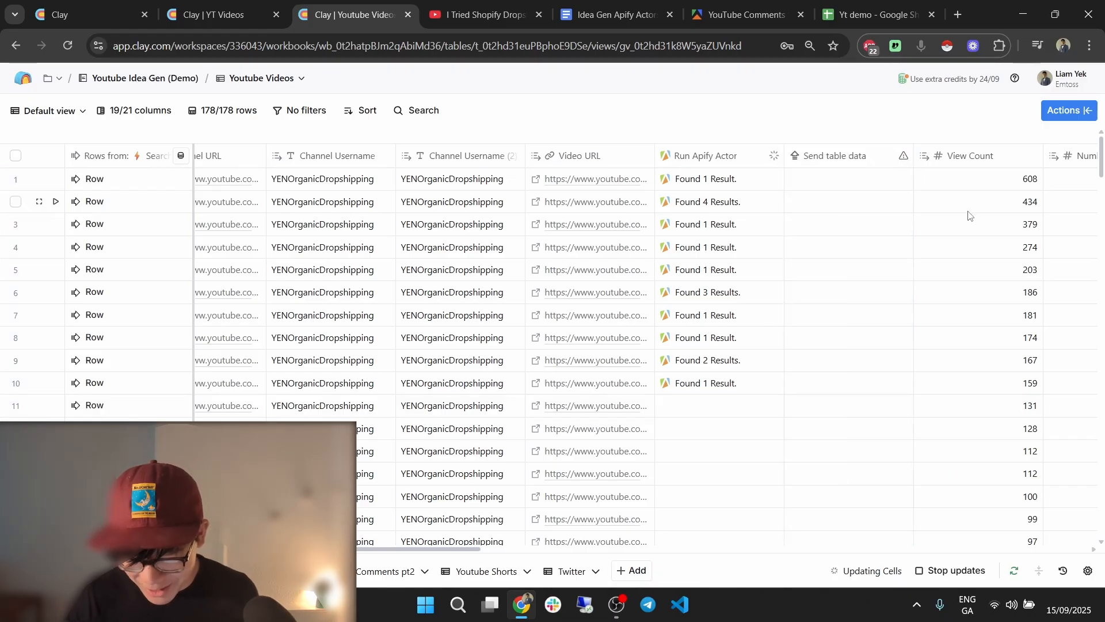
{"action": "left_click", "coordinate": [843, 155]}
{"action": "left_click", "coordinate": [846, 207]}
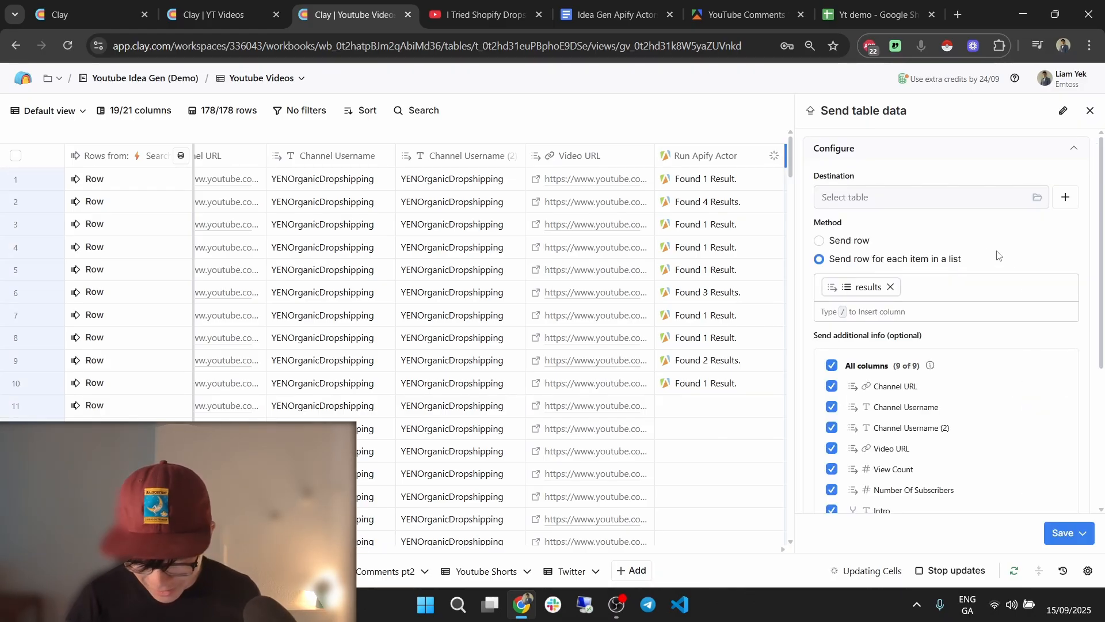
{"action": "left_click", "coordinate": [1067, 200]}
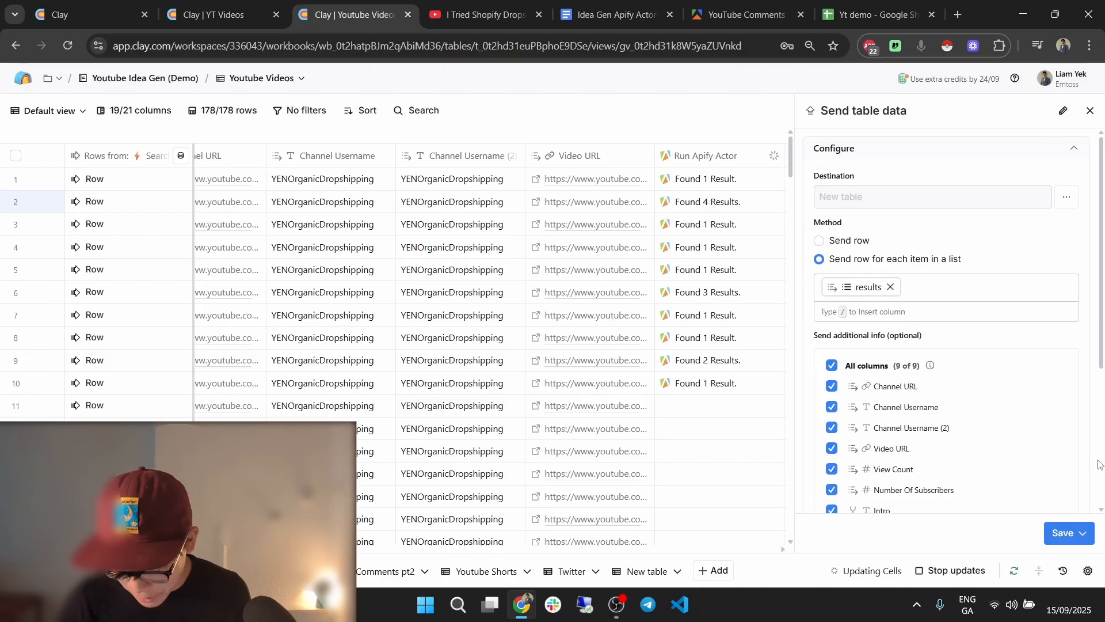
{"action": "left_click", "coordinate": [1083, 533]}
{"action": "left_click", "coordinate": [1033, 476]}
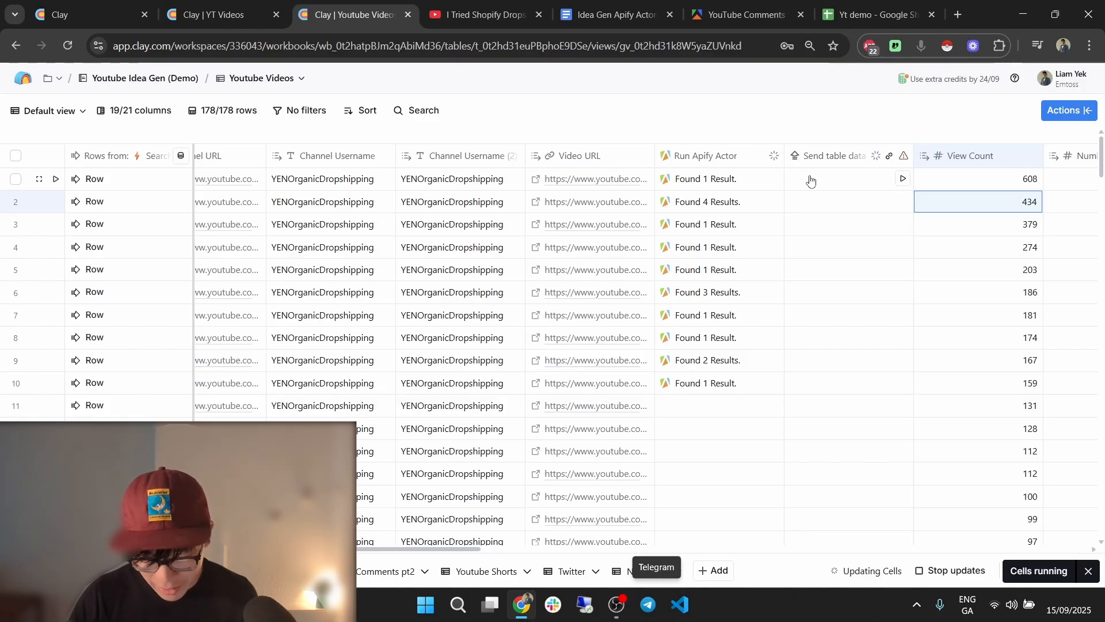
{"action": "mouse_move", "coordinate": [903, 162]}
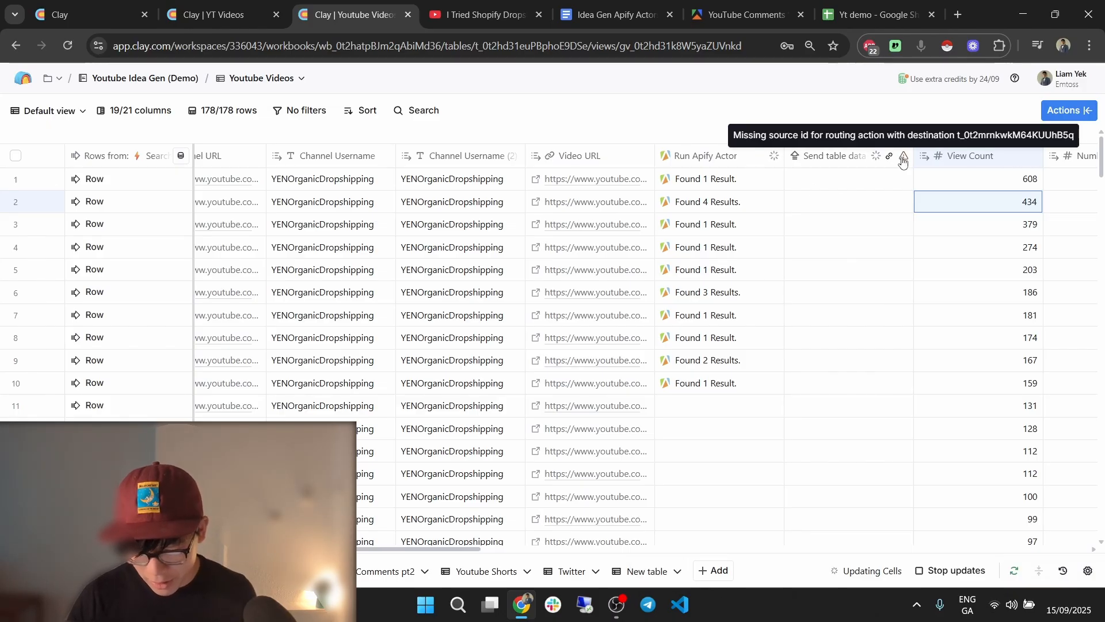
Save and run the Send table data column on all 178 rows, then open the empty New table.
{"action": "scroll", "coordinate": [426, 573], "scroll_direction": "down", "scroll_amount": 3}
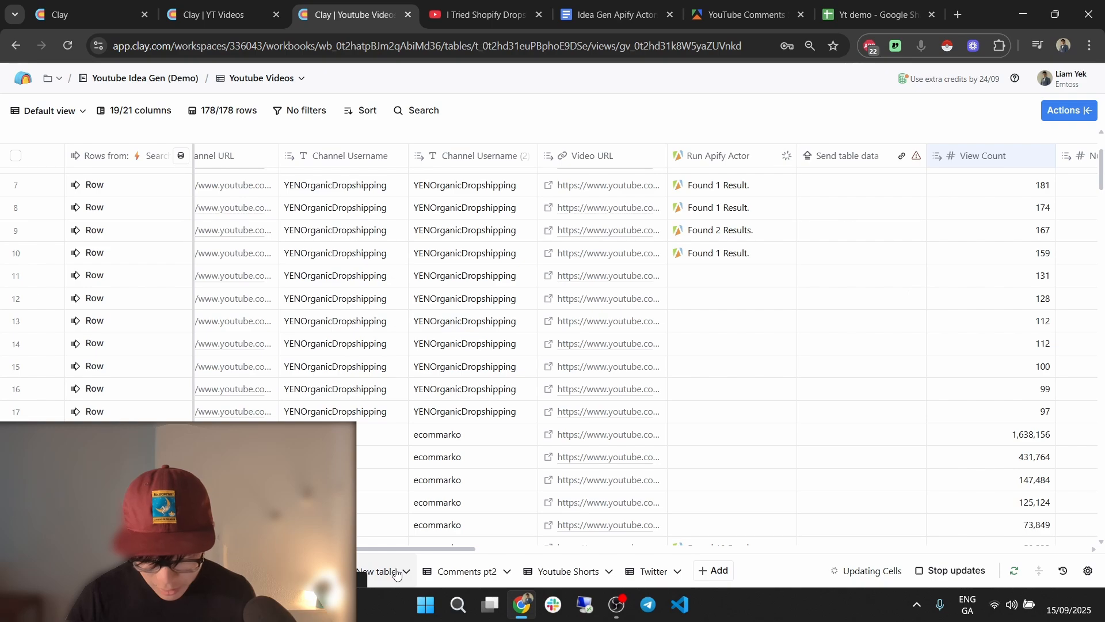
{"action": "left_click", "coordinate": [858, 156]}
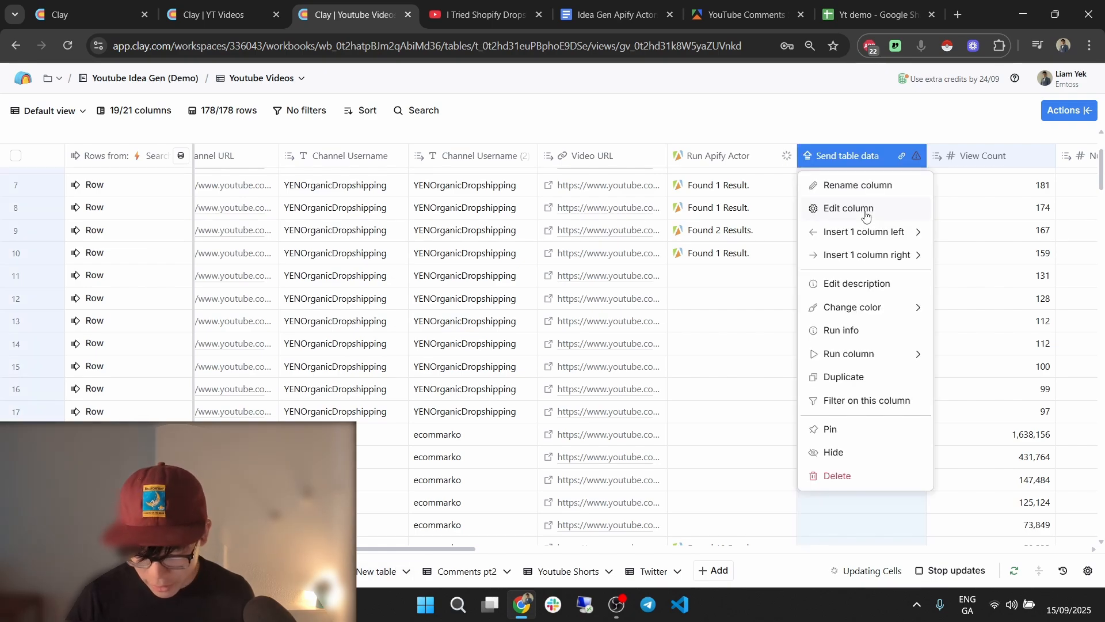
{"action": "left_click", "coordinate": [835, 208]}
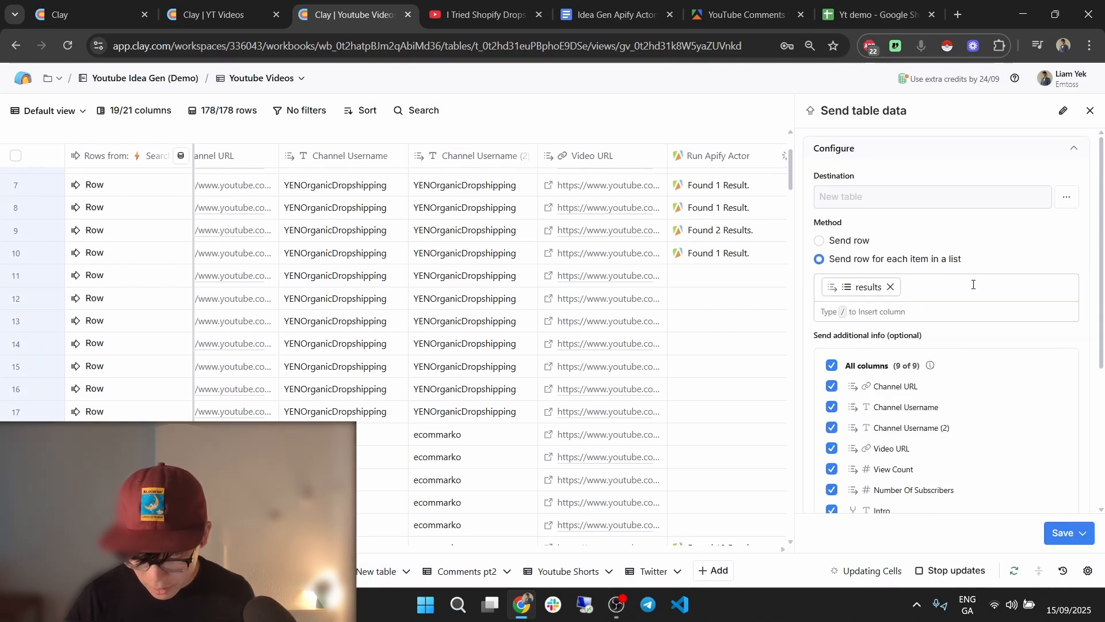
{"action": "scroll", "coordinate": [973, 284], "scroll_direction": "down", "scroll_amount": 4}
{"action": "left_click", "coordinate": [1065, 533]}
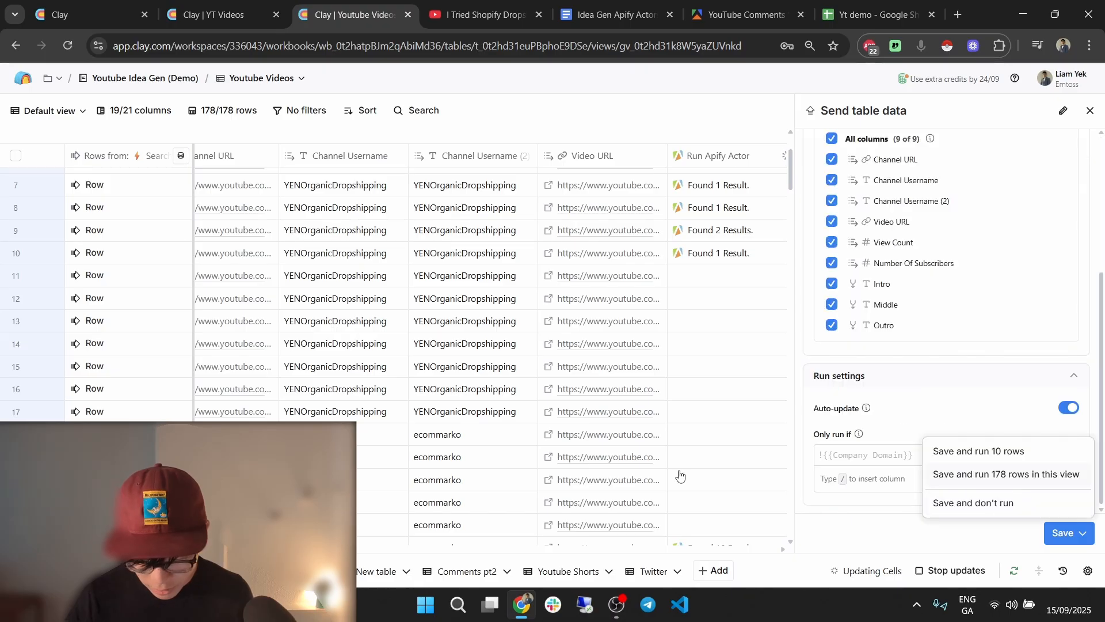
{"action": "key", "text": "Return"}
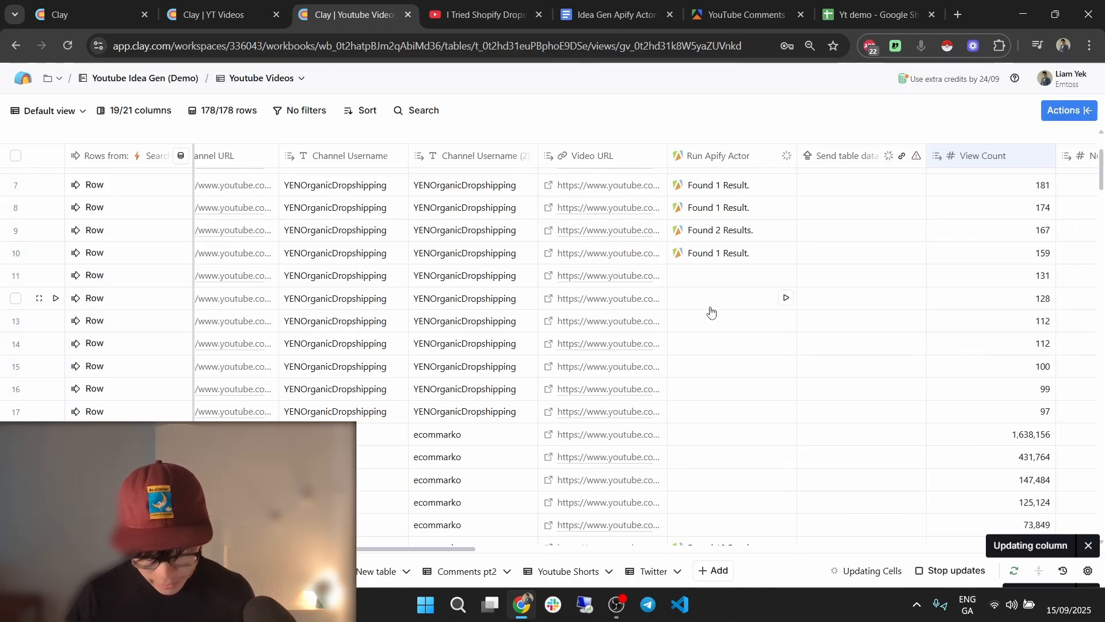
{"action": "left_click", "coordinate": [362, 572]}
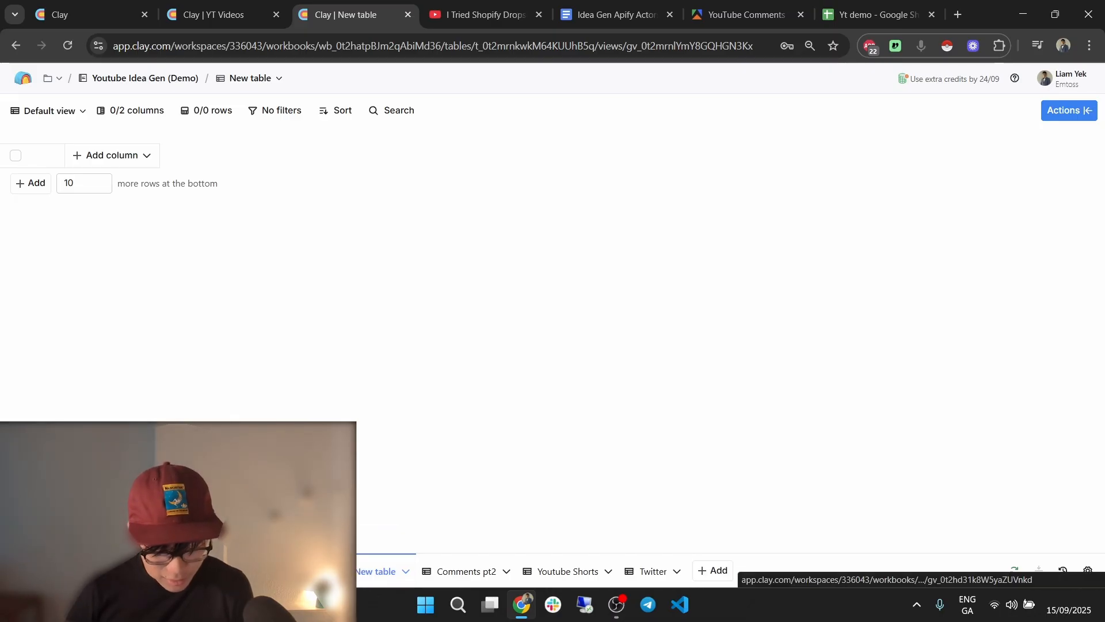
Back on Youtube Videos, run the Send table data cells for rows 1–4 and check row 1's run details.
{"action": "left_click", "coordinate": [299, 573]}
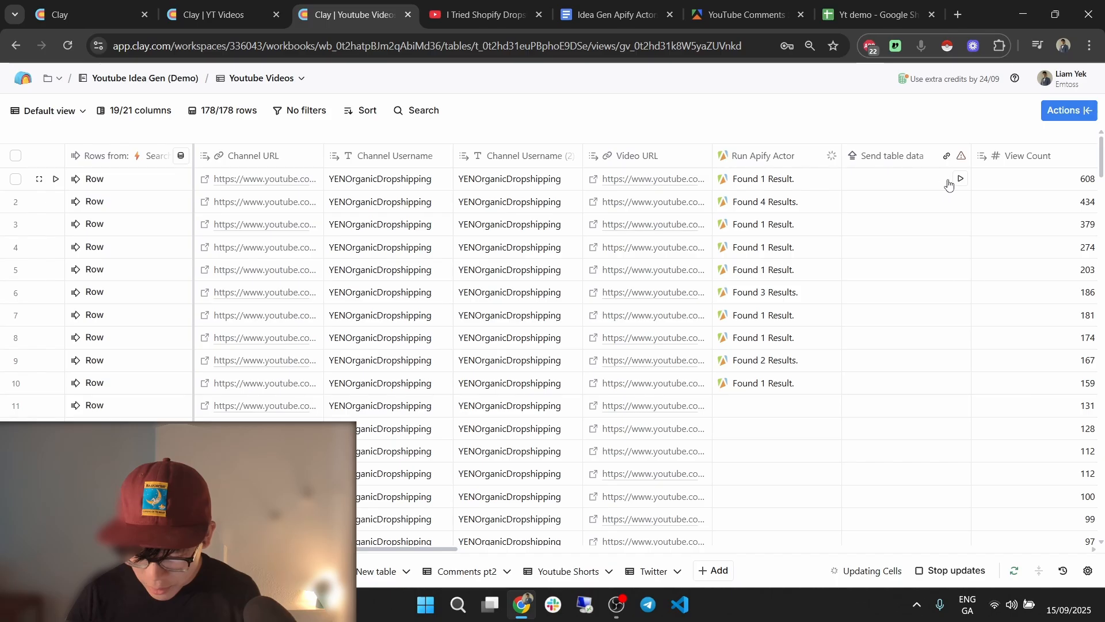
{"action": "left_click", "coordinate": [960, 179]}
{"action": "left_click", "coordinate": [961, 202]}
{"action": "left_click", "coordinate": [960, 224]}
{"action": "left_click", "coordinate": [960, 247]}
{"action": "left_click", "coordinate": [919, 174]}
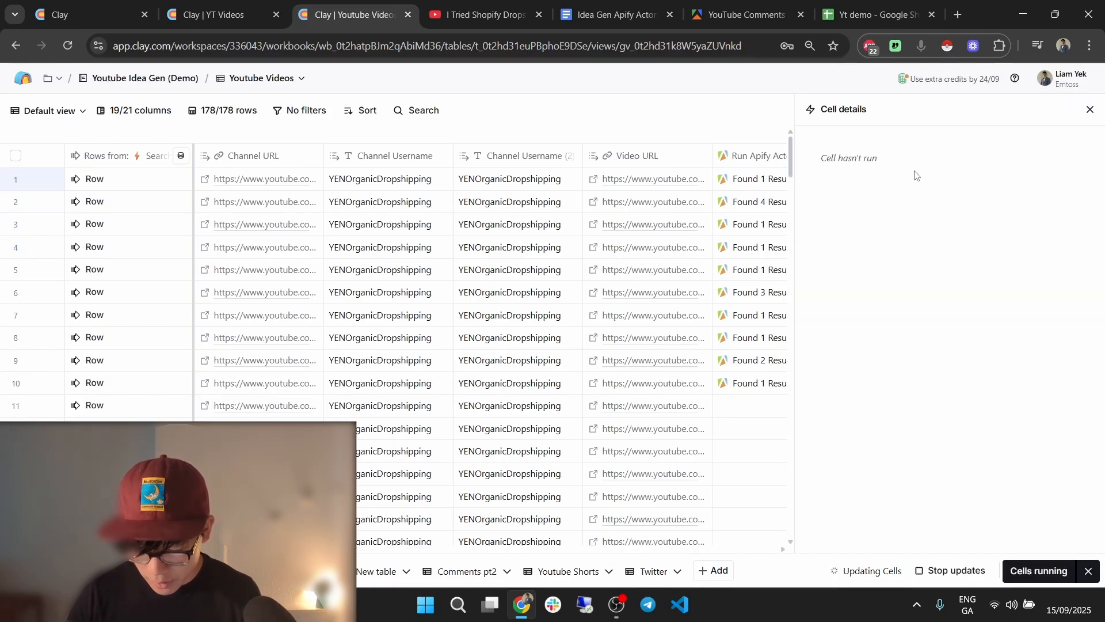
{"action": "left_click", "coordinate": [1089, 110]}
Open the Send table data destination table in a new tab, then save and rerun the column.
{"action": "left_click", "coordinate": [889, 155]}
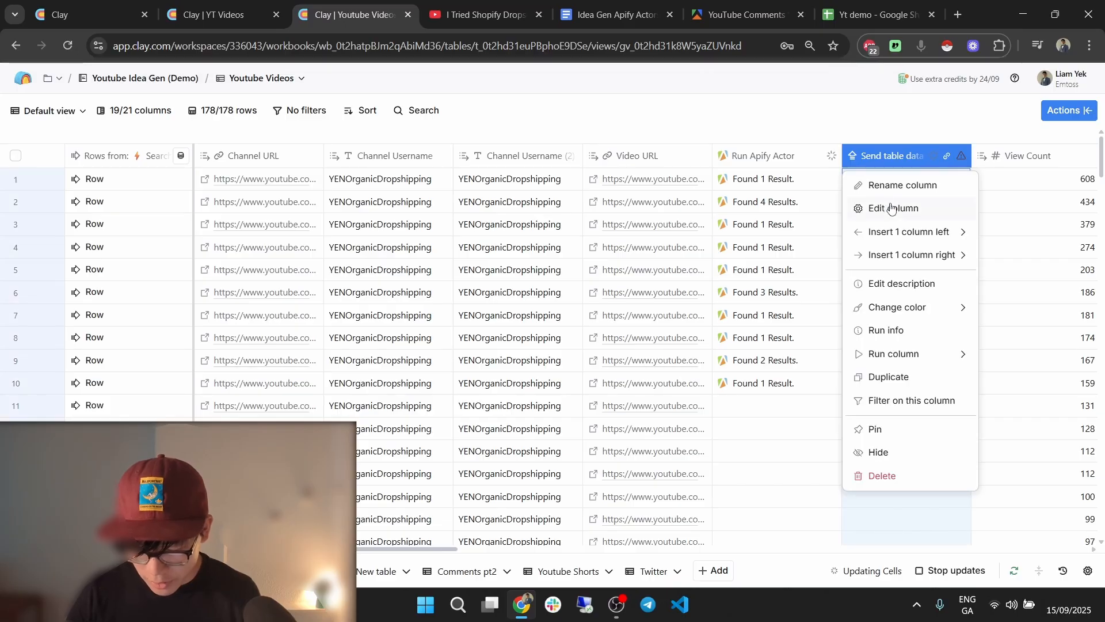
{"action": "left_click", "coordinate": [889, 208]}
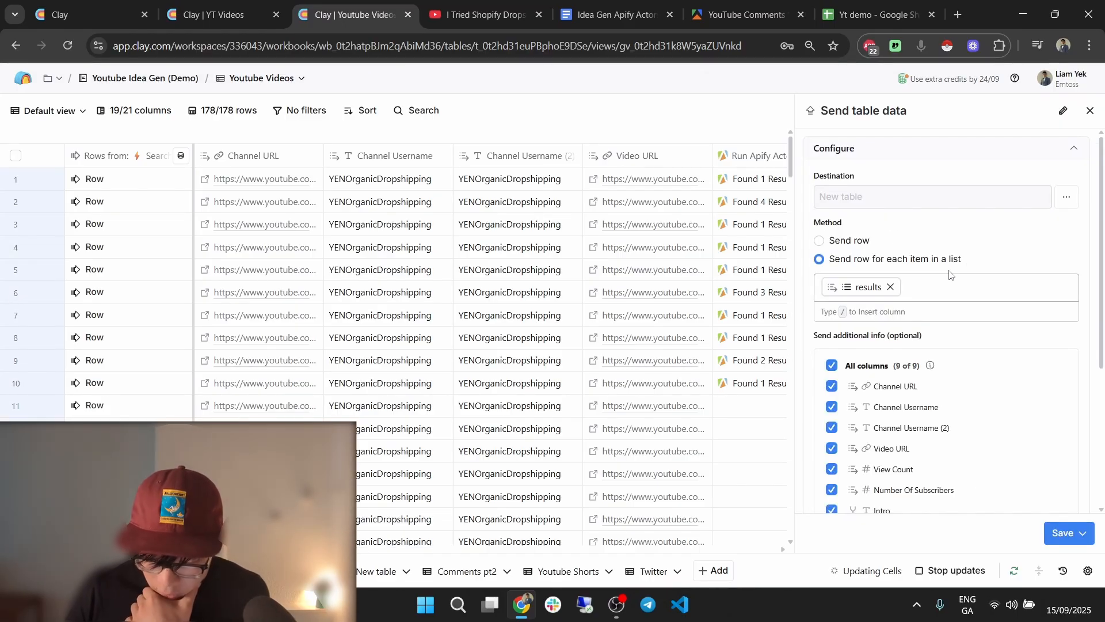
{"action": "left_click", "coordinate": [1067, 199]}
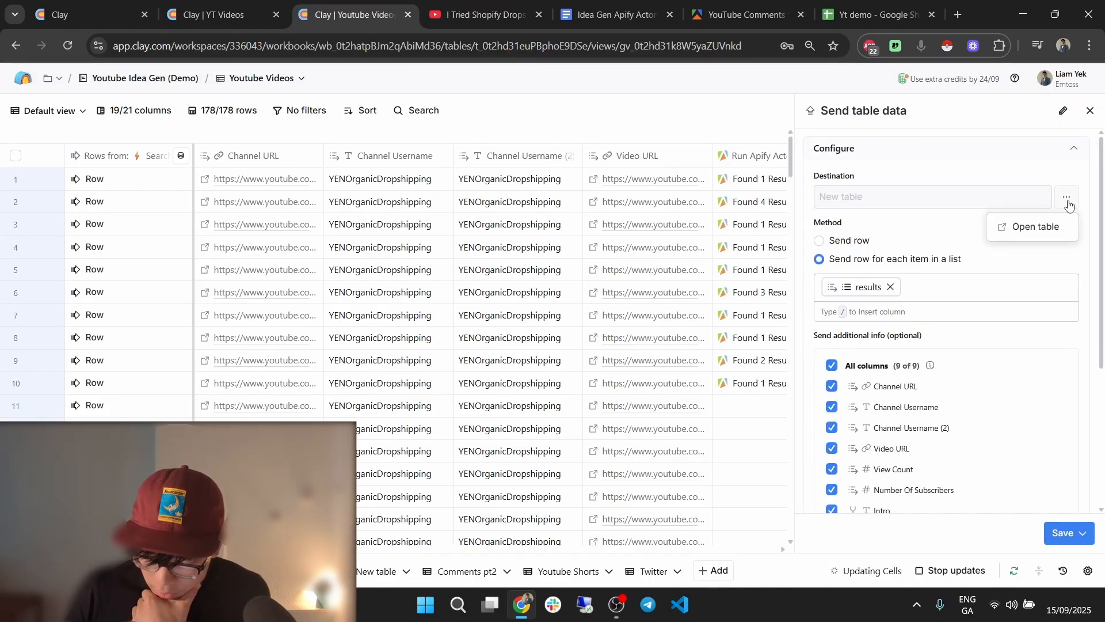
{"action": "left_click", "coordinate": [1044, 230]}
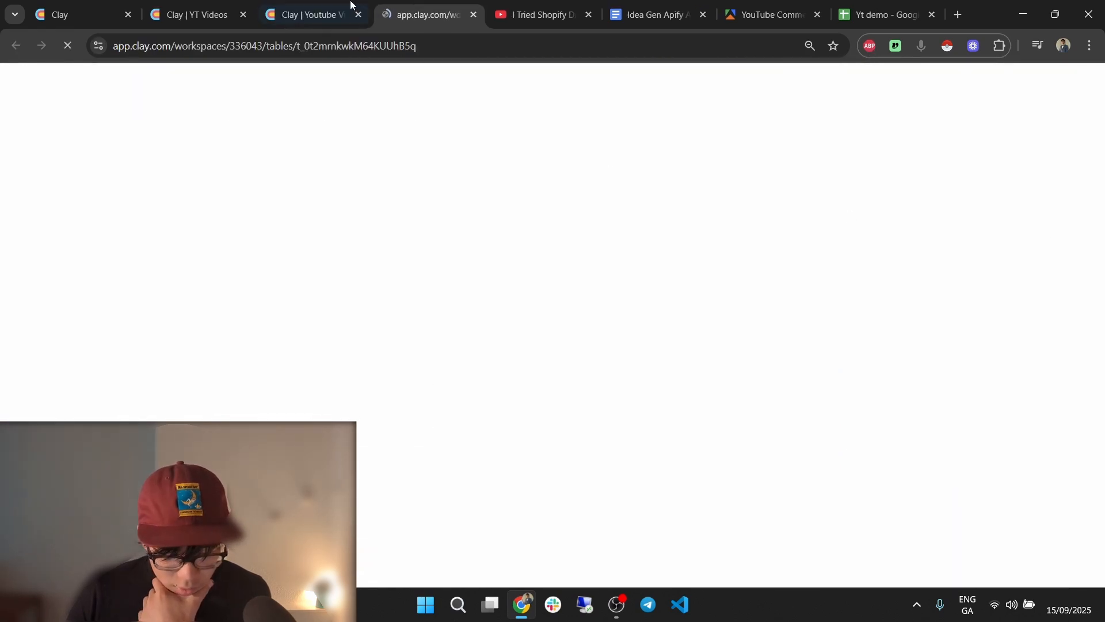
{"action": "left_click", "coordinate": [316, 6]}
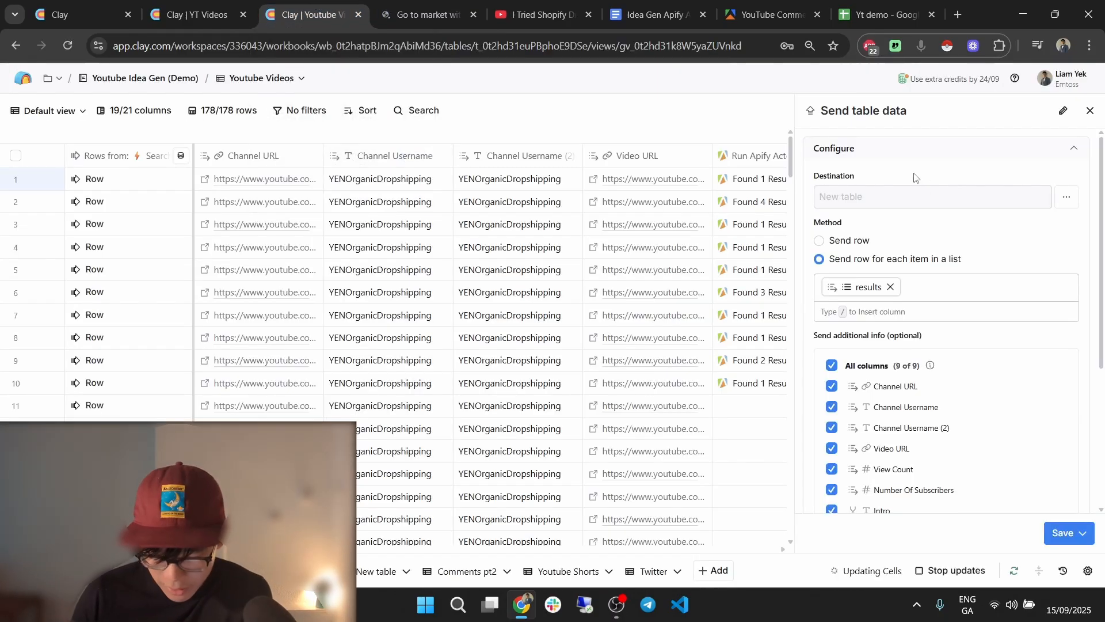
{"action": "scroll", "coordinate": [971, 235], "scroll_direction": "down", "scroll_amount": 3}
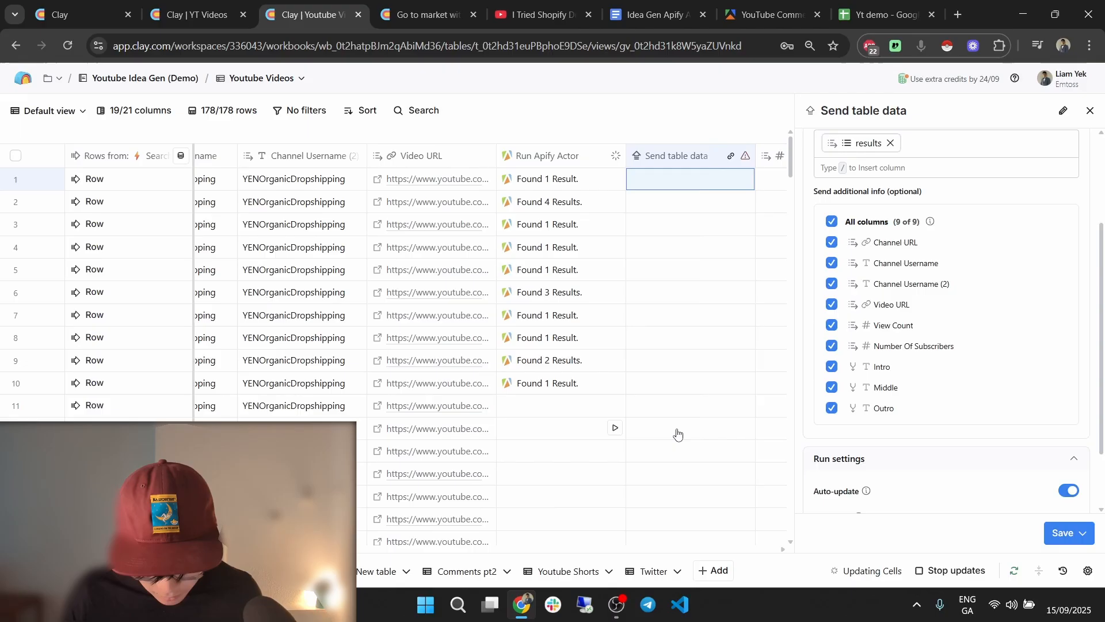
{"action": "left_click", "coordinate": [1083, 532]}
{"action": "left_click", "coordinate": [1011, 449]}
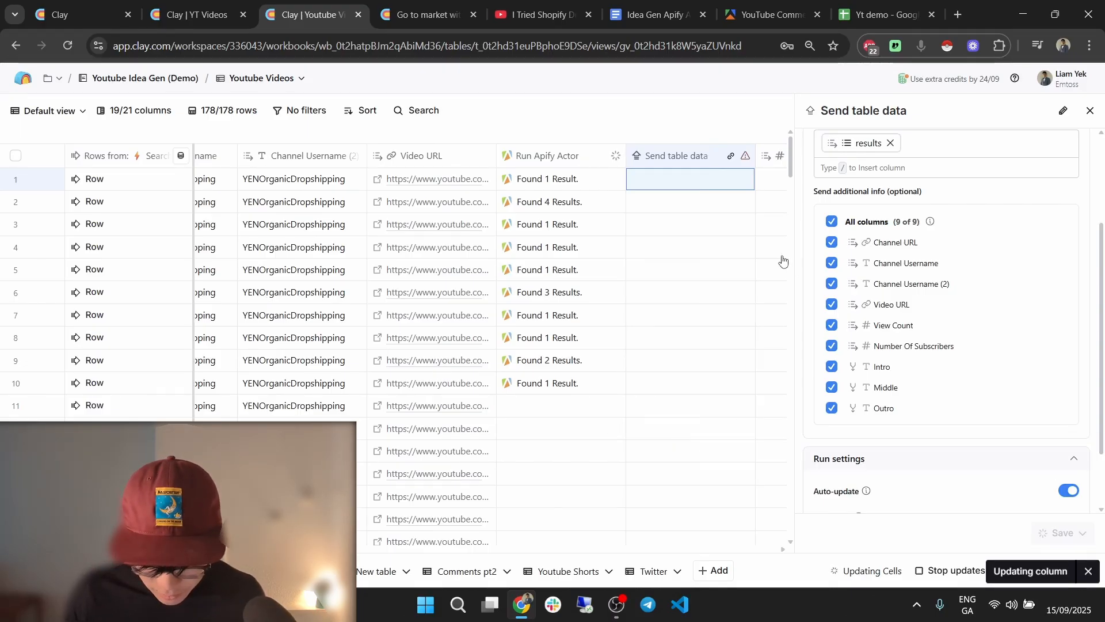
{"action": "scroll", "coordinate": [978, 284], "scroll_direction": "up", "scroll_amount": 2}
{"action": "scroll", "coordinate": [977, 284], "scroll_direction": "up", "scroll_amount": 1}
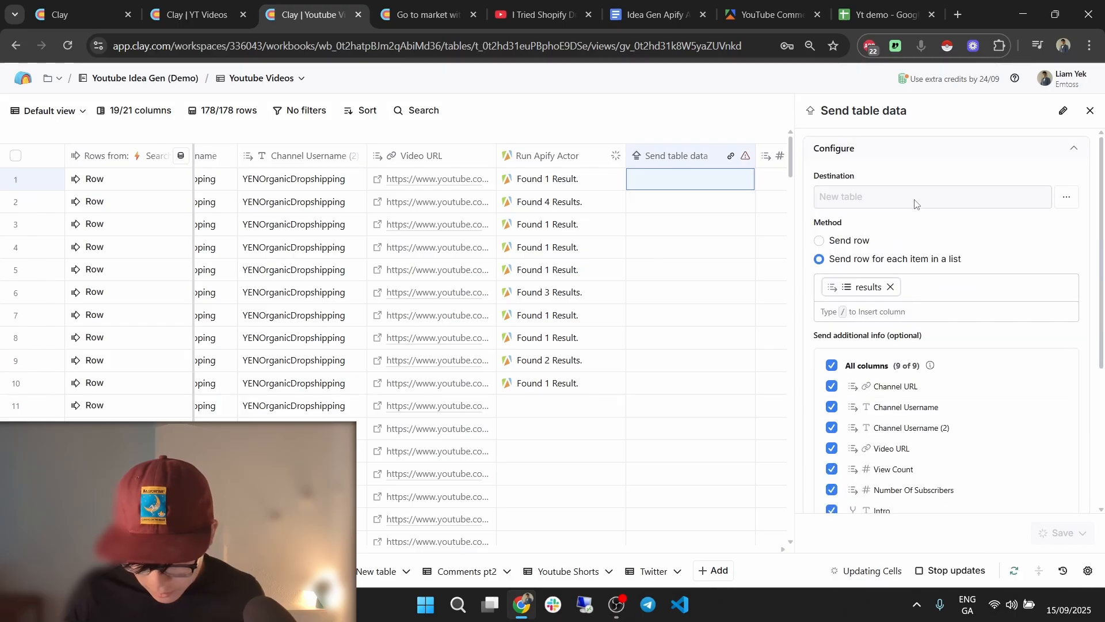
{"action": "left_click", "coordinate": [915, 203]}
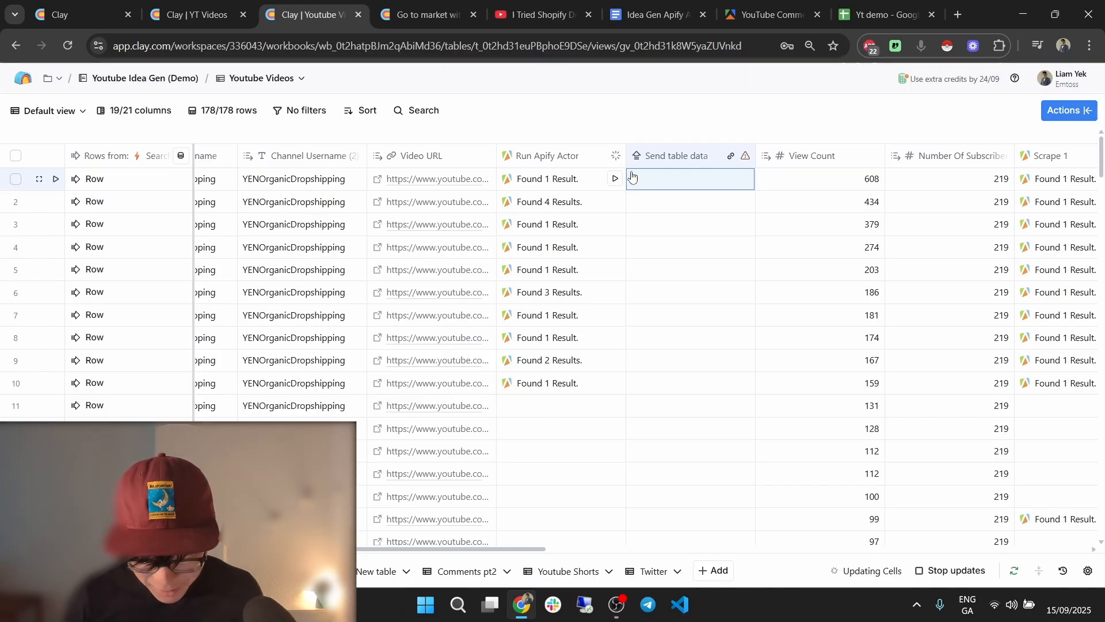
Delete the Send table data column and confirm.
{"action": "left_click", "coordinate": [696, 156]}
{"action": "left_click", "coordinate": [675, 475]}
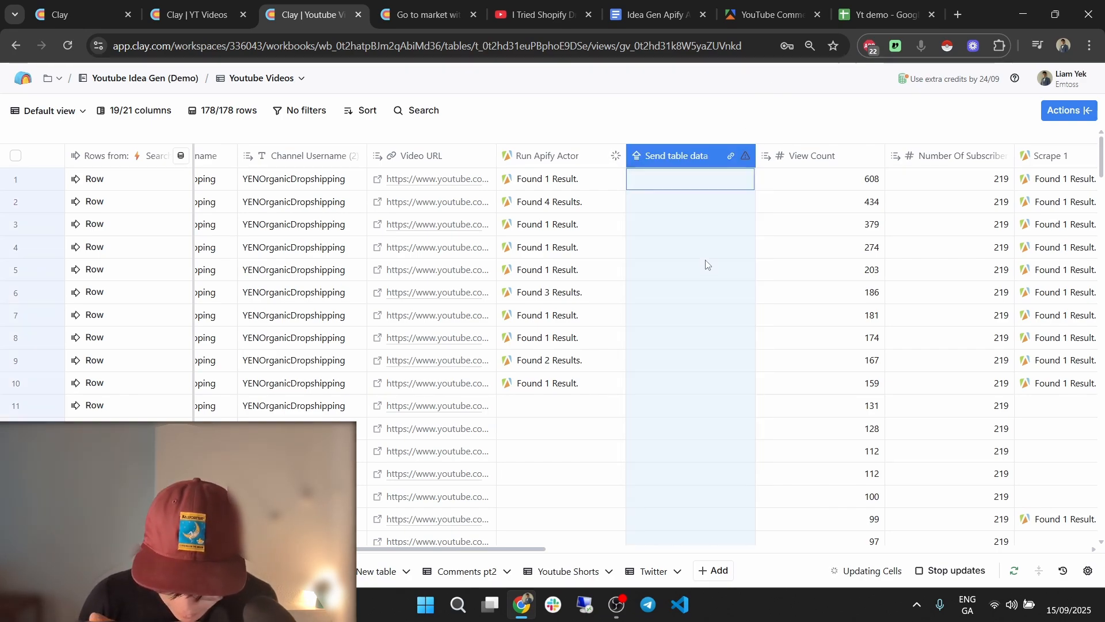
{"action": "left_click", "coordinate": [663, 268]}
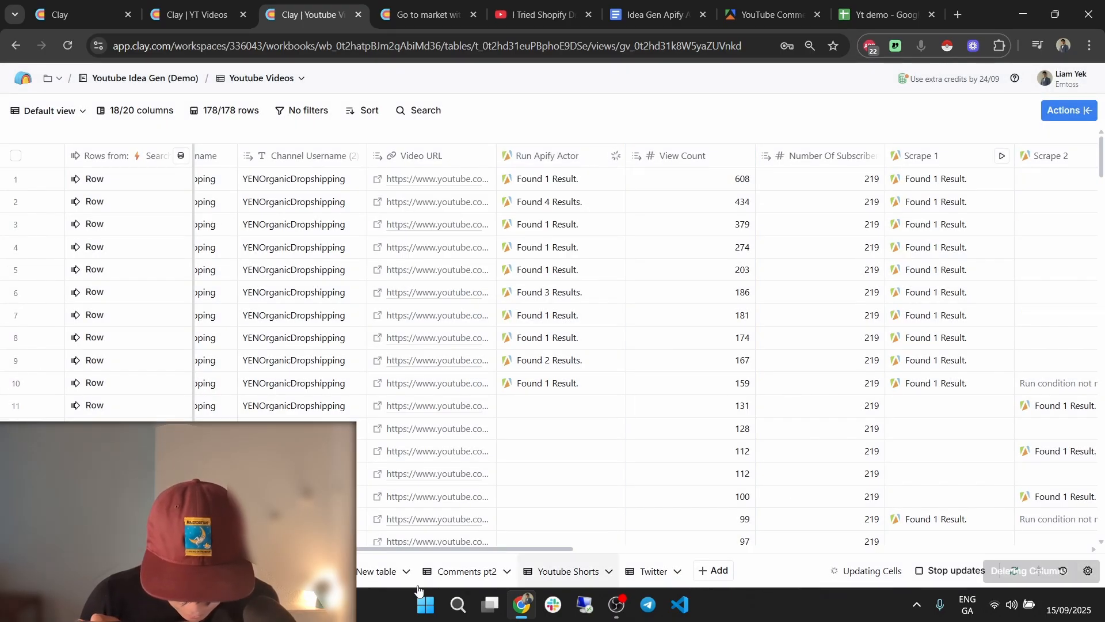
Delete the blank first row of the Comments pt2 table.
{"action": "left_click", "coordinate": [467, 571]}
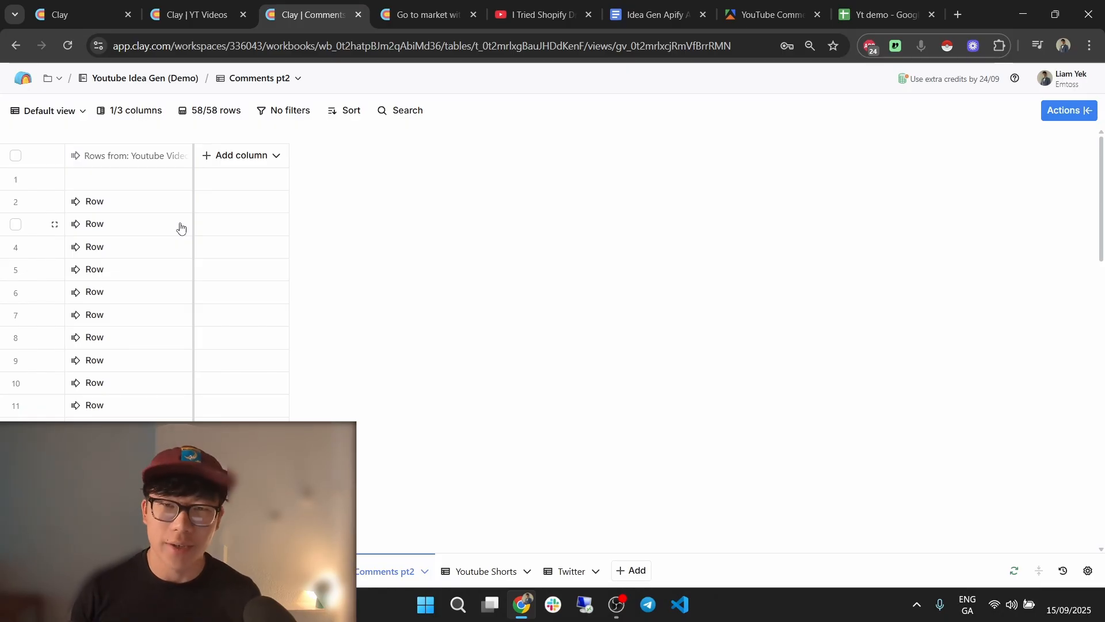
{"action": "left_click", "coordinate": [15, 179]}
{"action": "left_click", "coordinate": [1086, 110]}
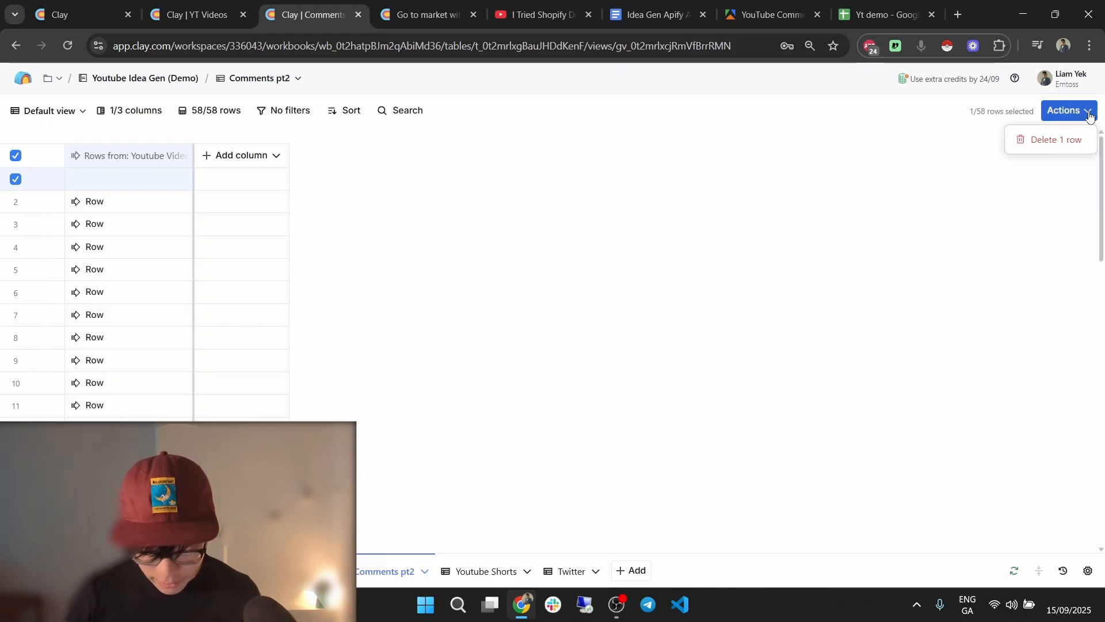
{"action": "left_click", "coordinate": [1052, 139]}
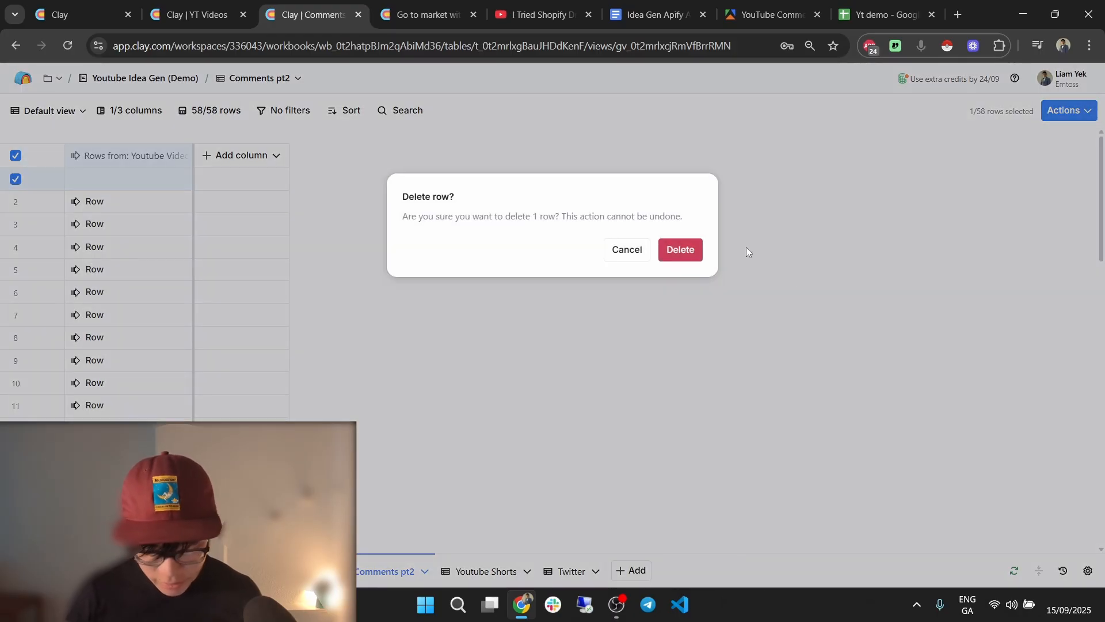
{"action": "left_click", "coordinate": [683, 254]}
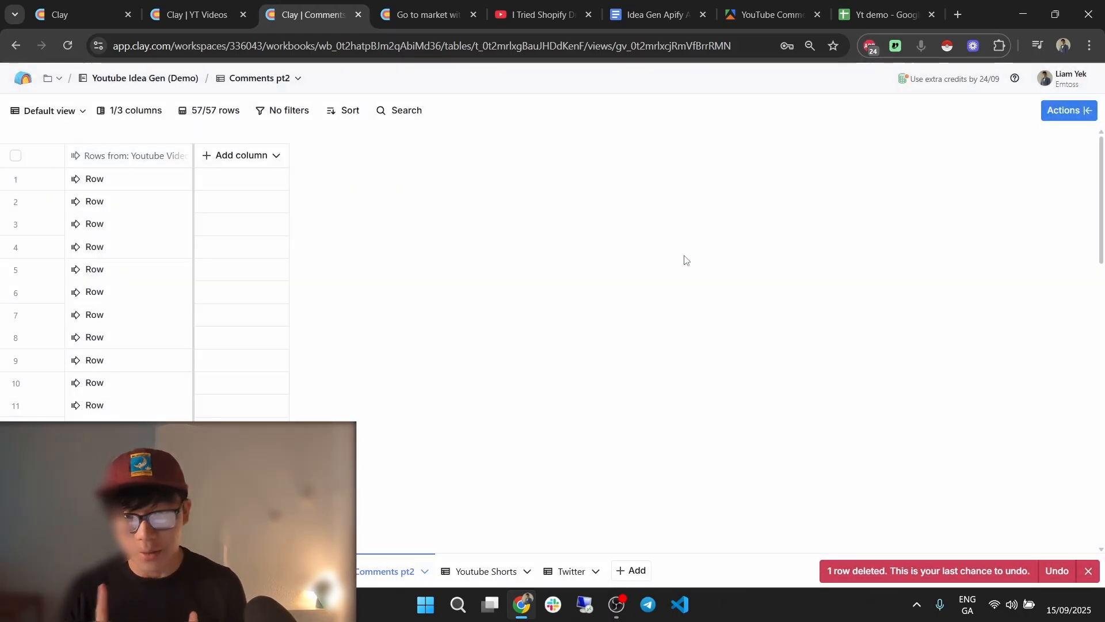
From row 4's cell details, add the Comment field as a new Comment column.
{"action": "left_click", "coordinate": [130, 244]}
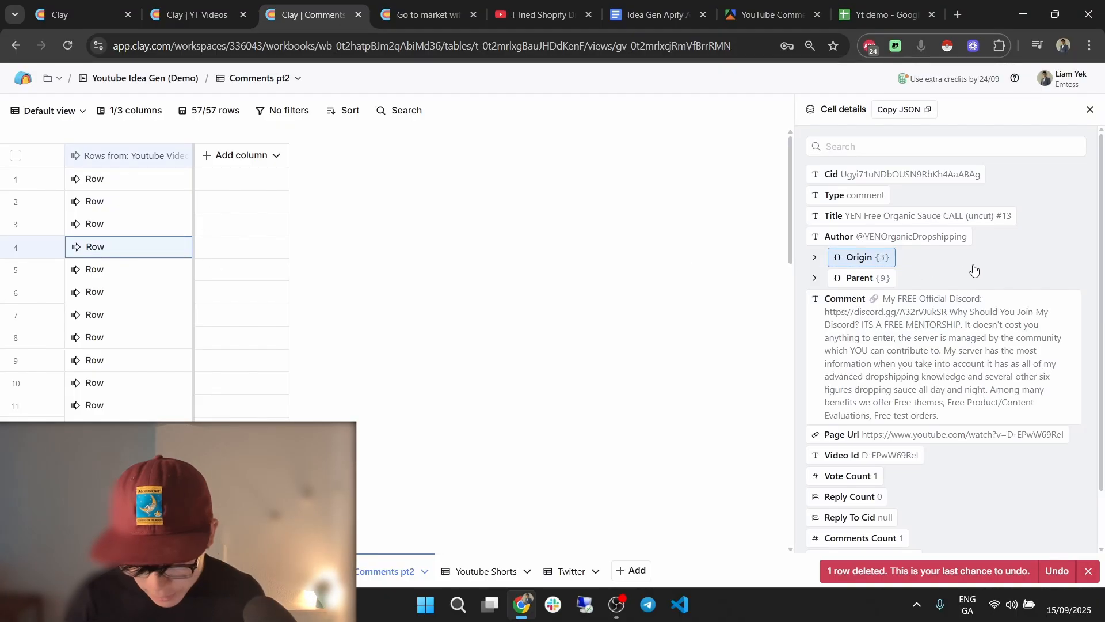
{"action": "left_click", "coordinate": [904, 279]}
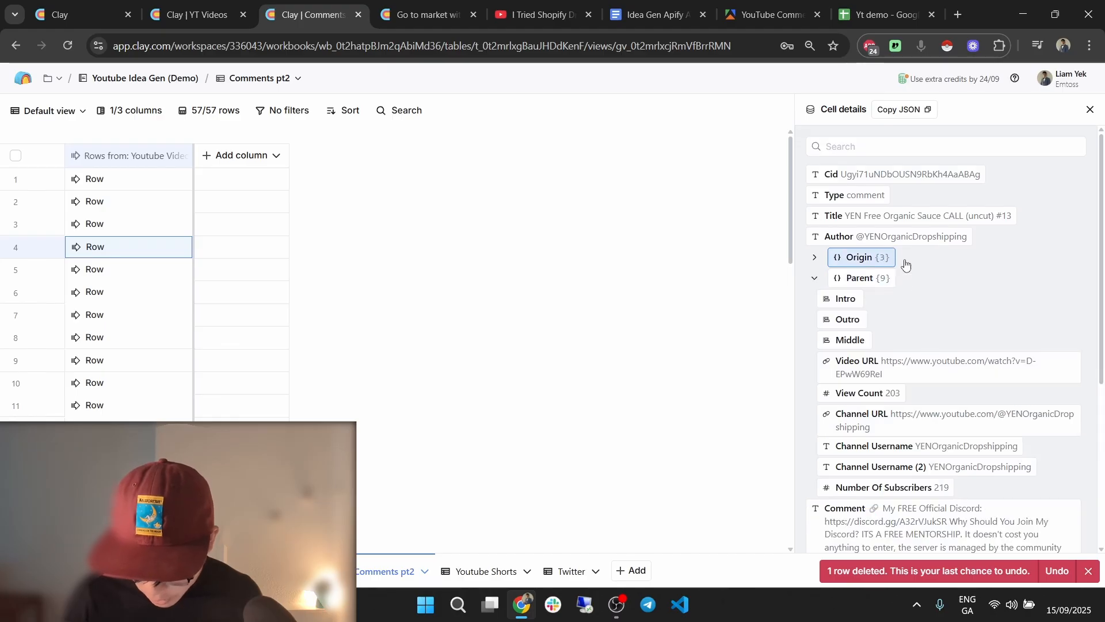
{"action": "left_click", "coordinate": [907, 264]}
{"action": "scroll", "coordinate": [909, 264], "scroll_direction": "down", "scroll_amount": 5}
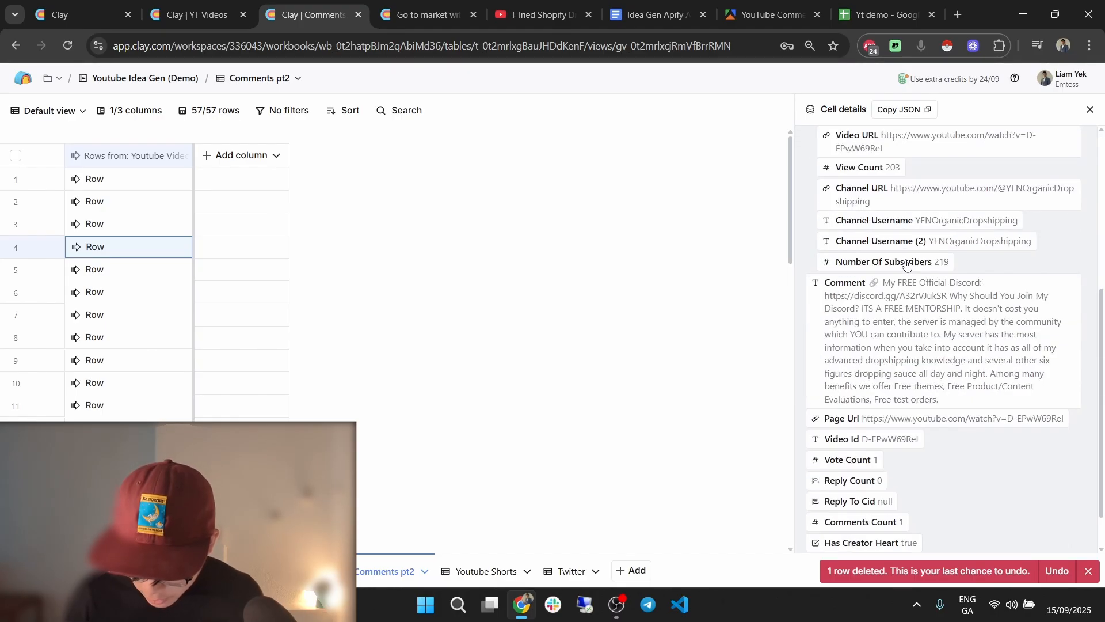
{"action": "left_click", "coordinate": [1072, 281]}
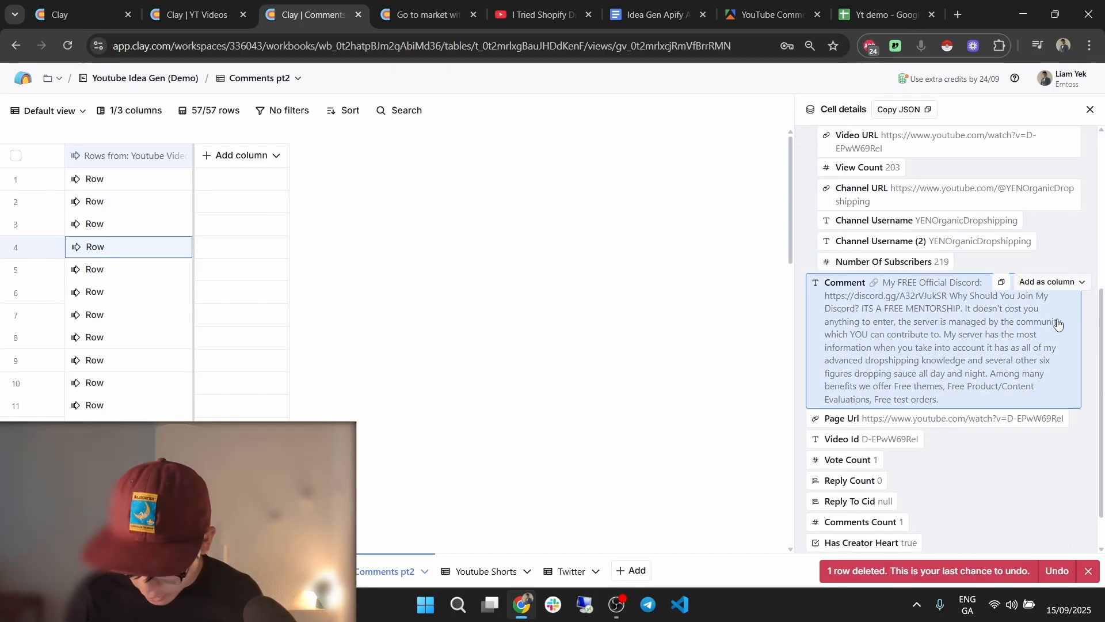
{"action": "left_click", "coordinate": [1054, 327]}
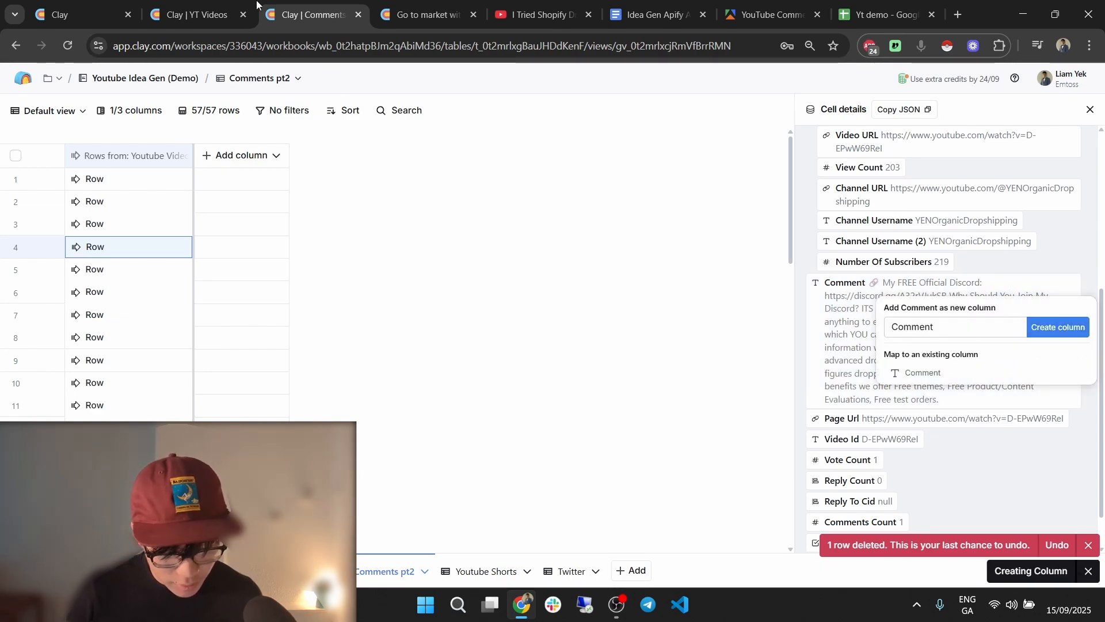
{"action": "key", "text": "ctrl+shift+Tab"}
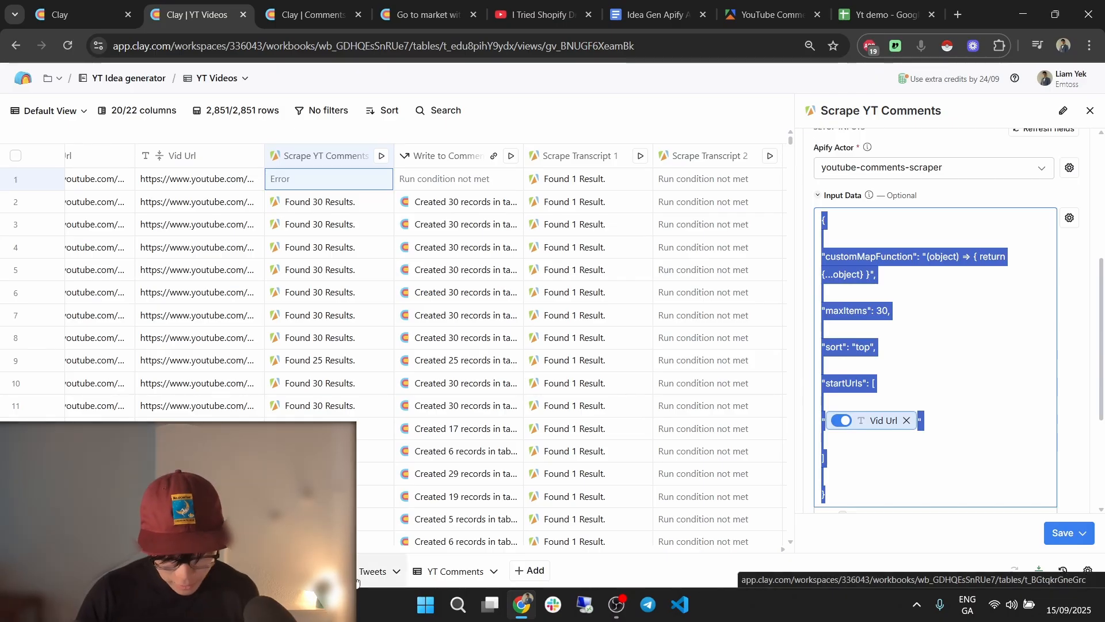
In the YT Comments table, open the Word Count formula and select all of it to copy.
{"action": "left_click", "coordinate": [429, 572]}
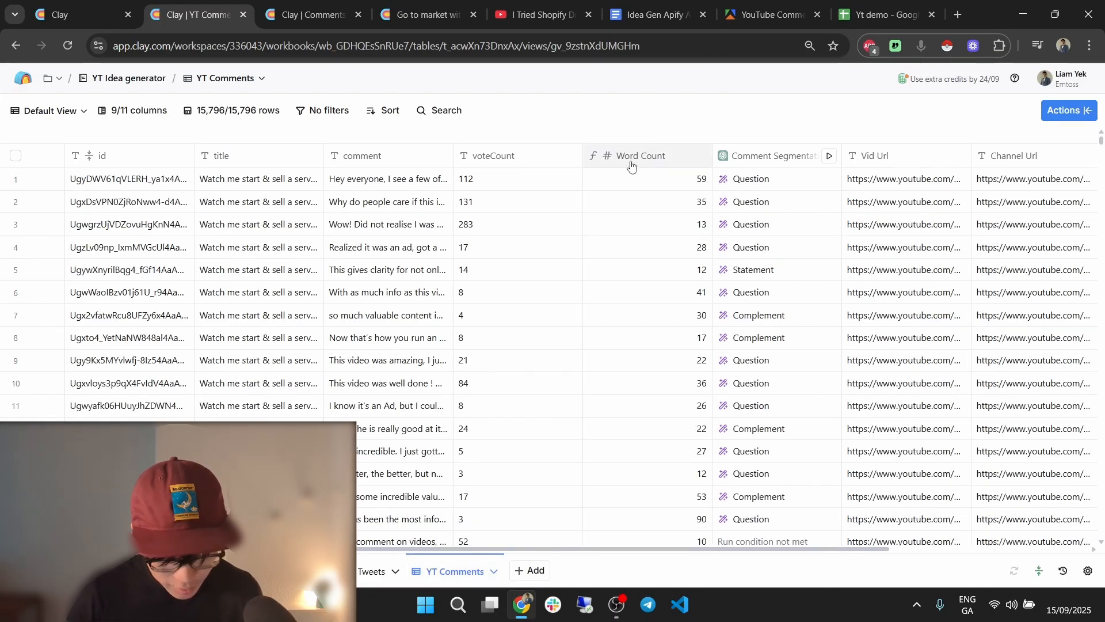
{"action": "left_click", "coordinate": [665, 156]}
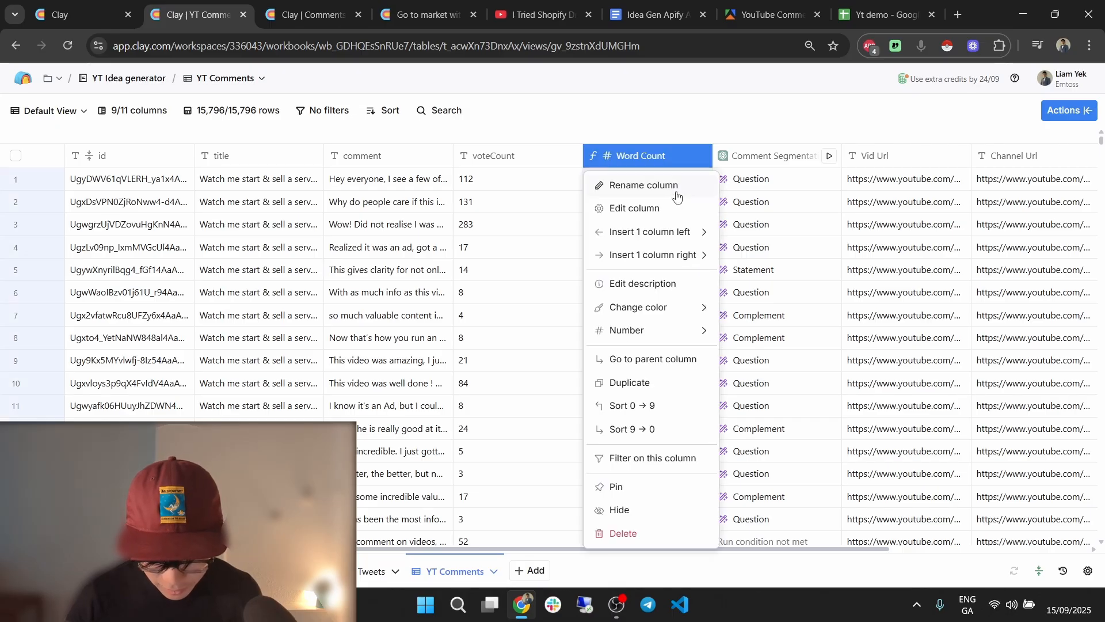
{"action": "left_click", "coordinate": [680, 210]}
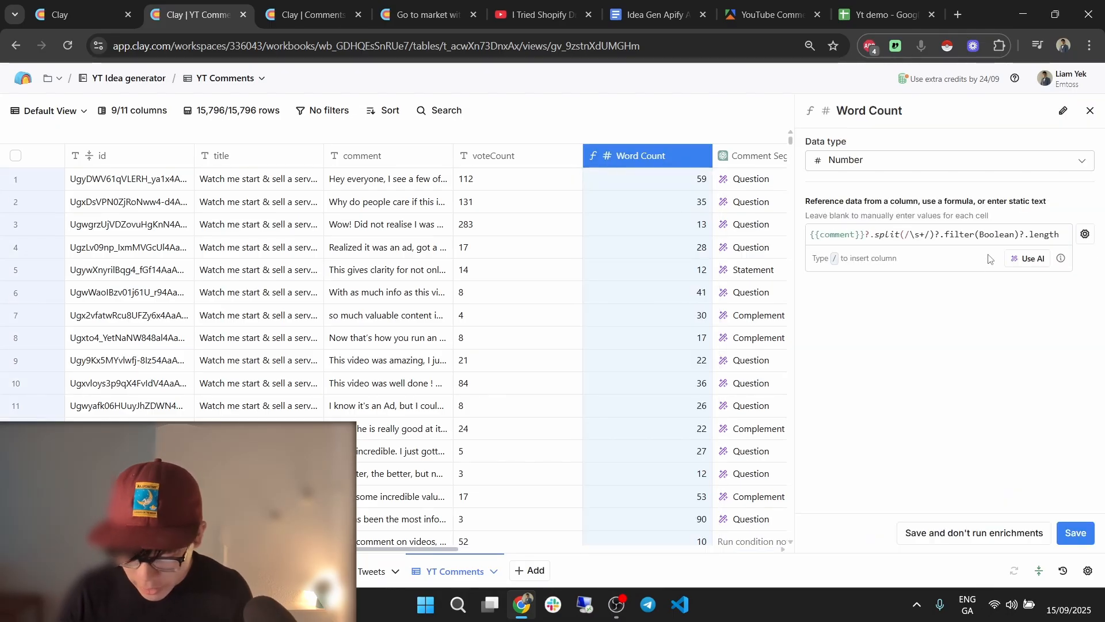
{"action": "left_click", "coordinate": [988, 249]}
{"action": "key", "text": "ctrl+a"}
{"action": "left_click", "coordinate": [1003, 347]}
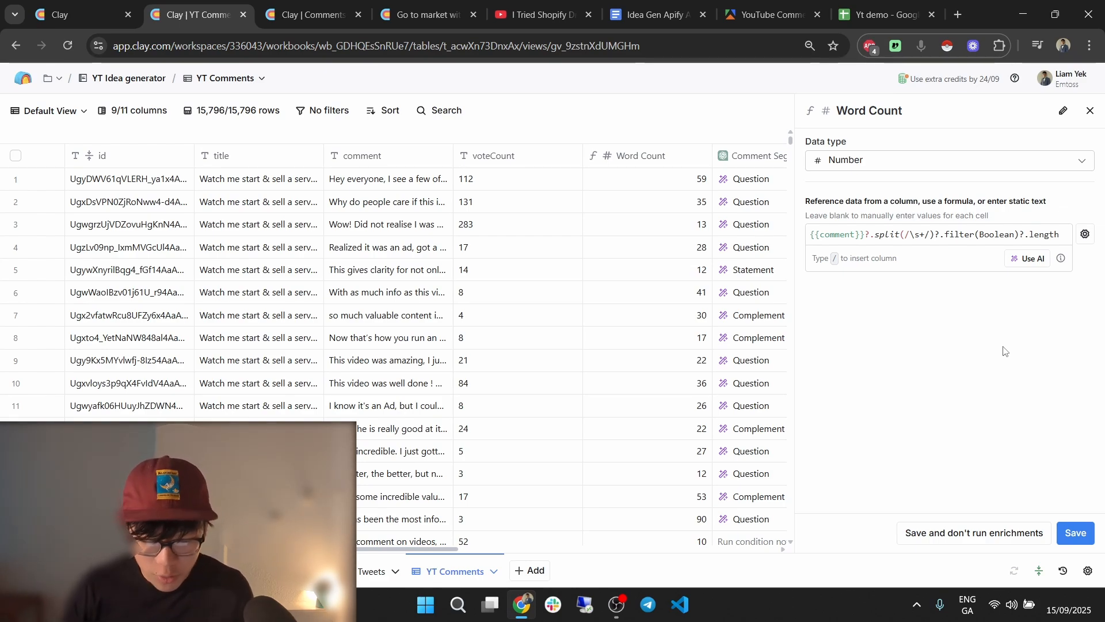
Compare the word counts against the full comments in rows 3, 22, 35 and 44, then close the settings.
{"action": "double_click", "coordinate": [397, 230]}
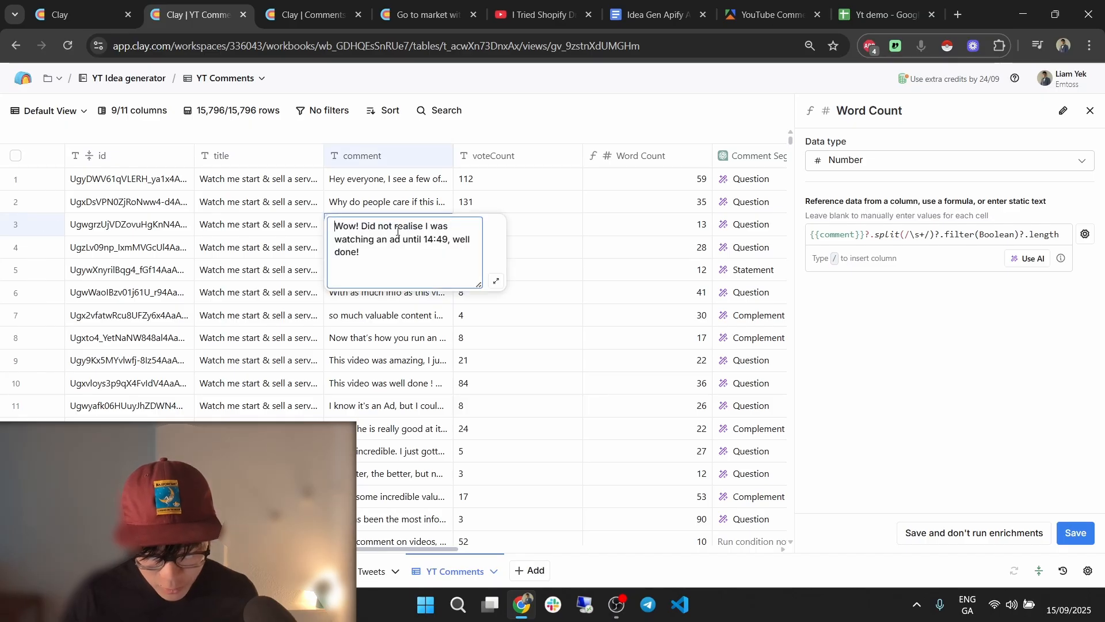
{"action": "left_click", "coordinate": [414, 206]}
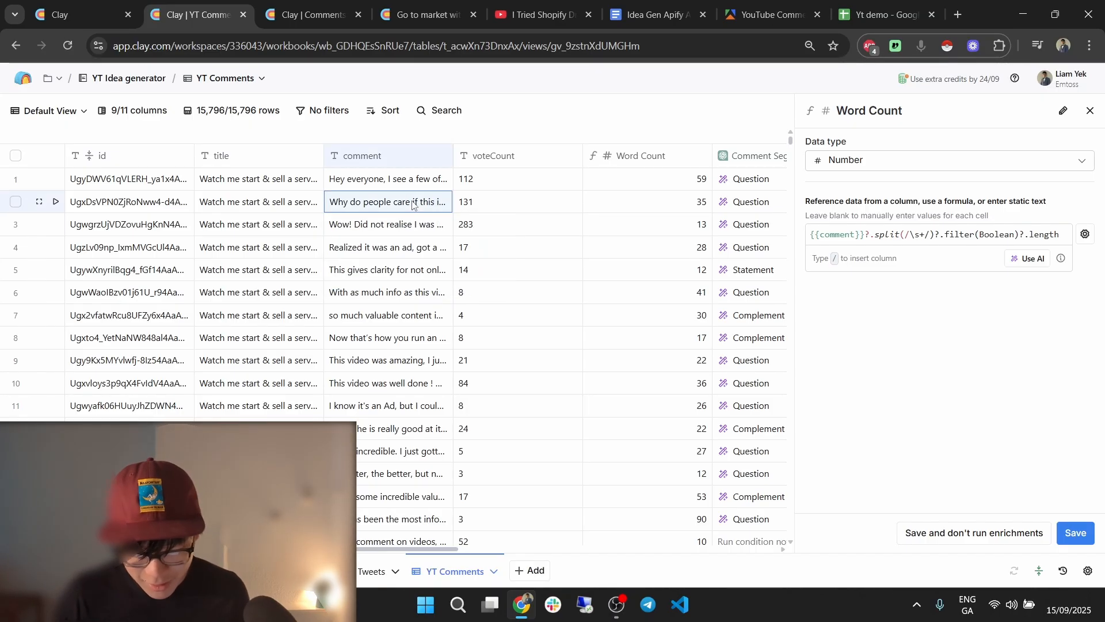
{"action": "double_click", "coordinate": [406, 230]}
{"action": "left_click", "coordinate": [403, 203]}
{"action": "scroll", "coordinate": [556, 302], "scroll_direction": "down", "scroll_amount": 3}
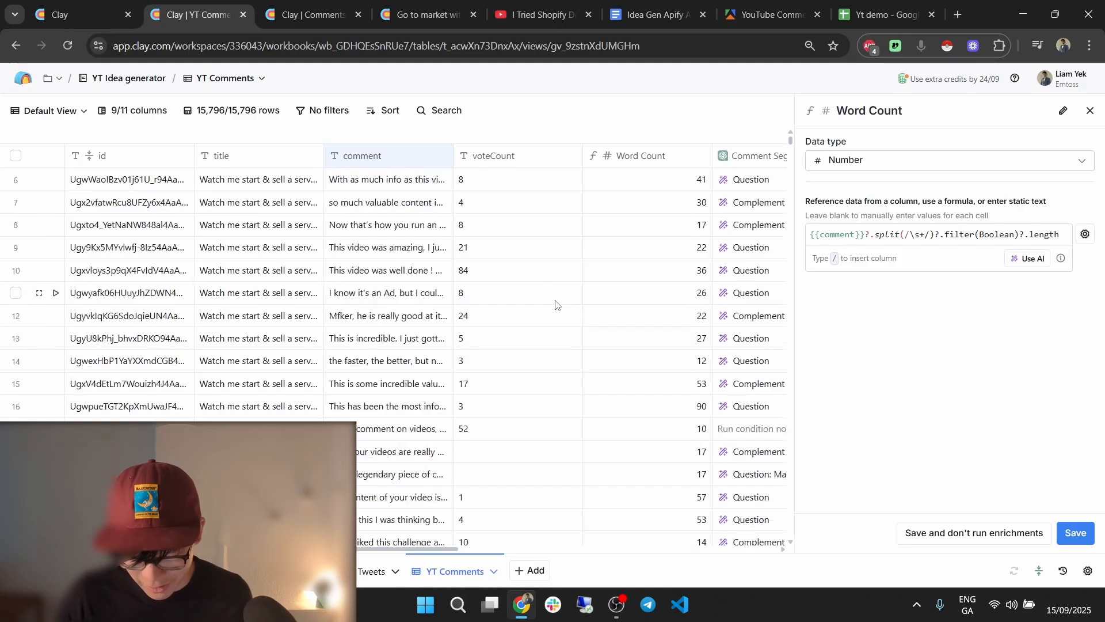
{"action": "scroll", "coordinate": [556, 302], "scroll_direction": "down", "scroll_amount": 2}
{"action": "left_click", "coordinate": [404, 484]}
{"action": "double_click", "coordinate": [405, 484]}
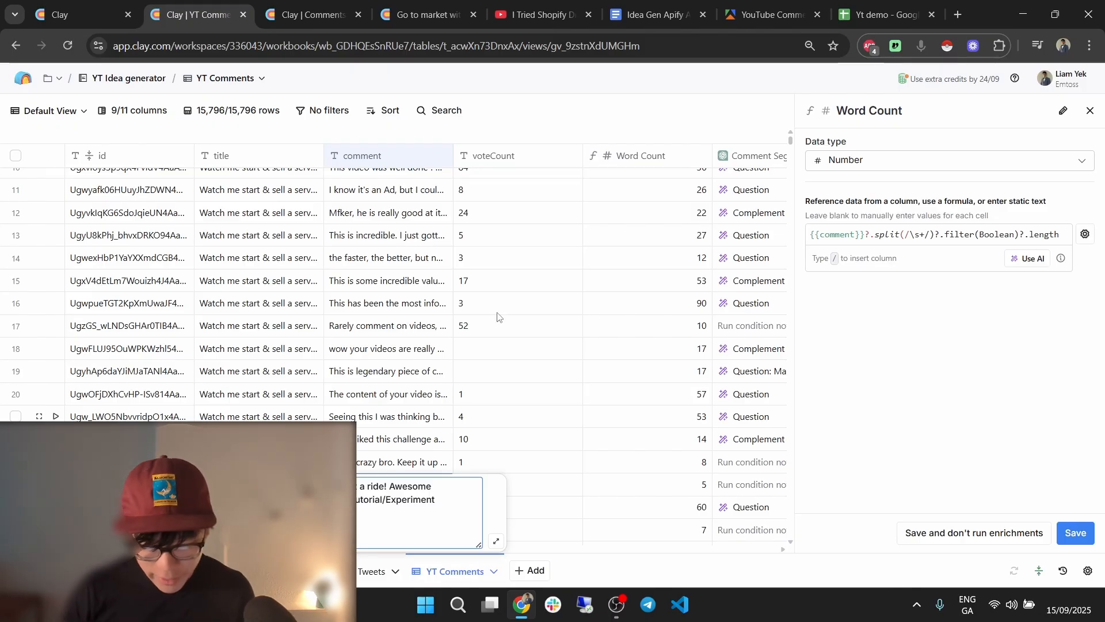
{"action": "scroll", "coordinate": [593, 328], "scroll_direction": "down", "scroll_amount": 7}
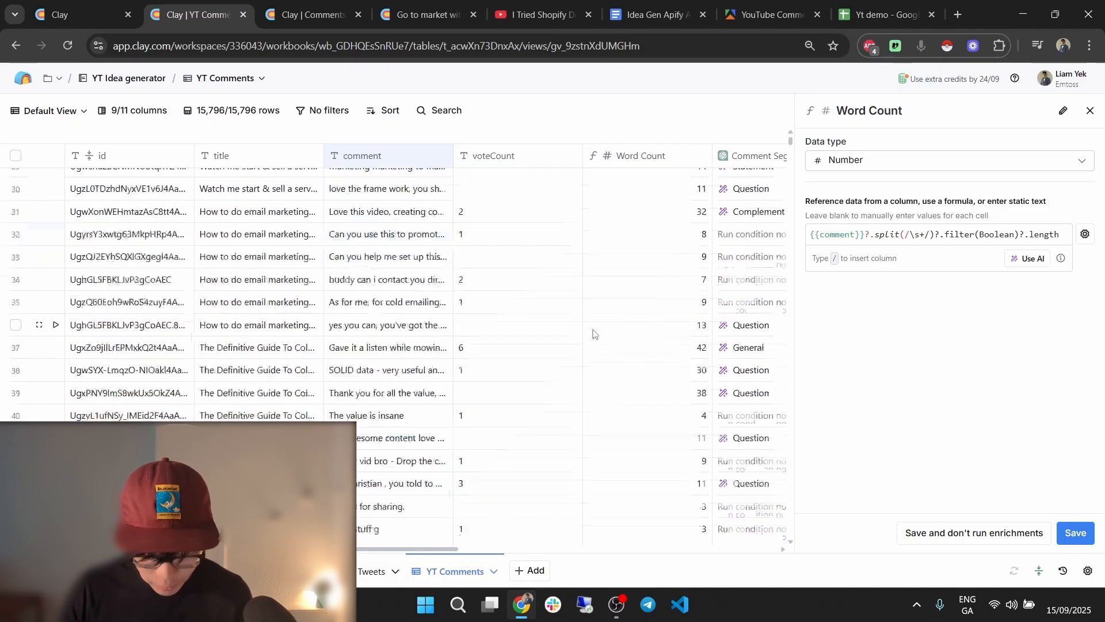
{"action": "double_click", "coordinate": [429, 302]}
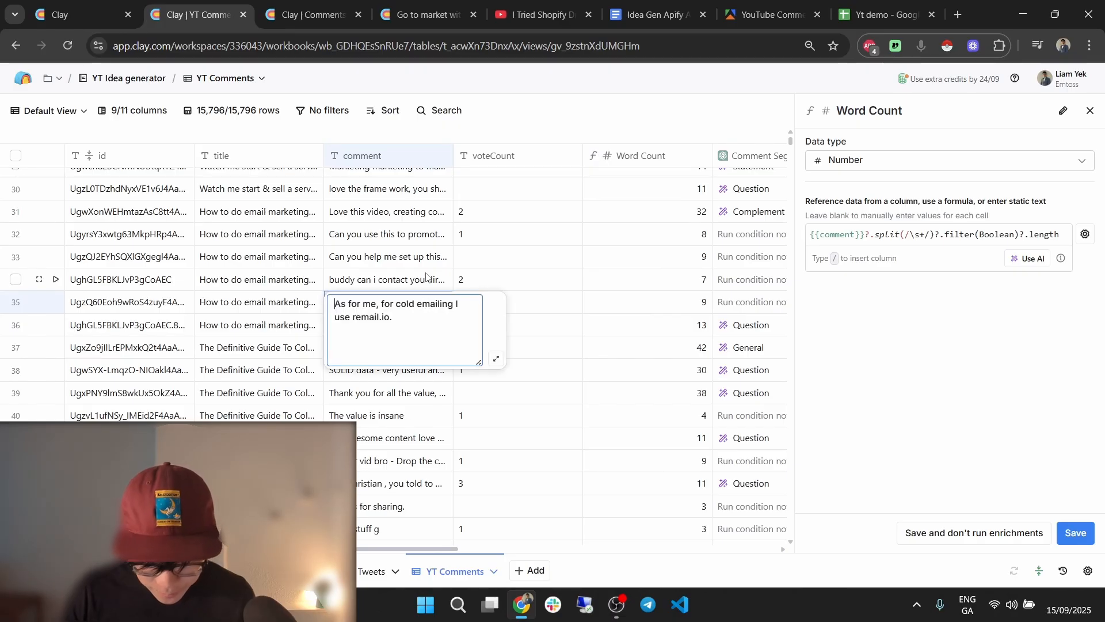
{"action": "left_click", "coordinate": [427, 281]}
{"action": "scroll", "coordinate": [607, 398], "scroll_direction": "down", "scroll_amount": 3}
{"action": "left_click", "coordinate": [420, 456]}
{"action": "double_click", "coordinate": [423, 455]}
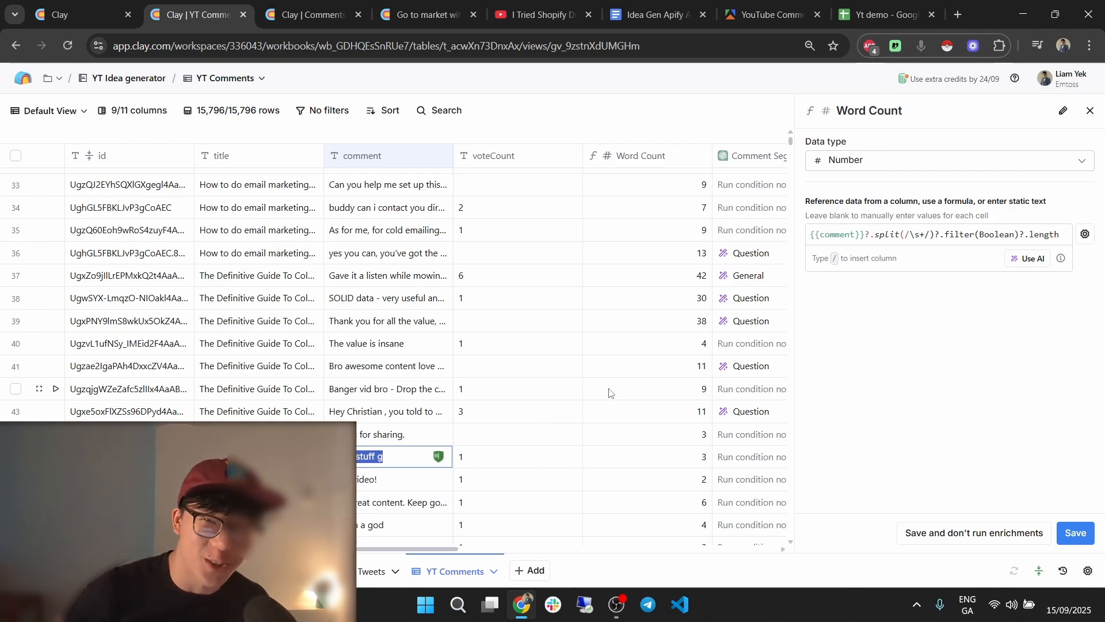
{"action": "left_click", "coordinate": [1090, 110]}
In Comments pt2, add a Formula column with the pasted word-count formula, replacing {{comment}} with /Comment.
{"action": "left_click", "coordinate": [341, 2]}
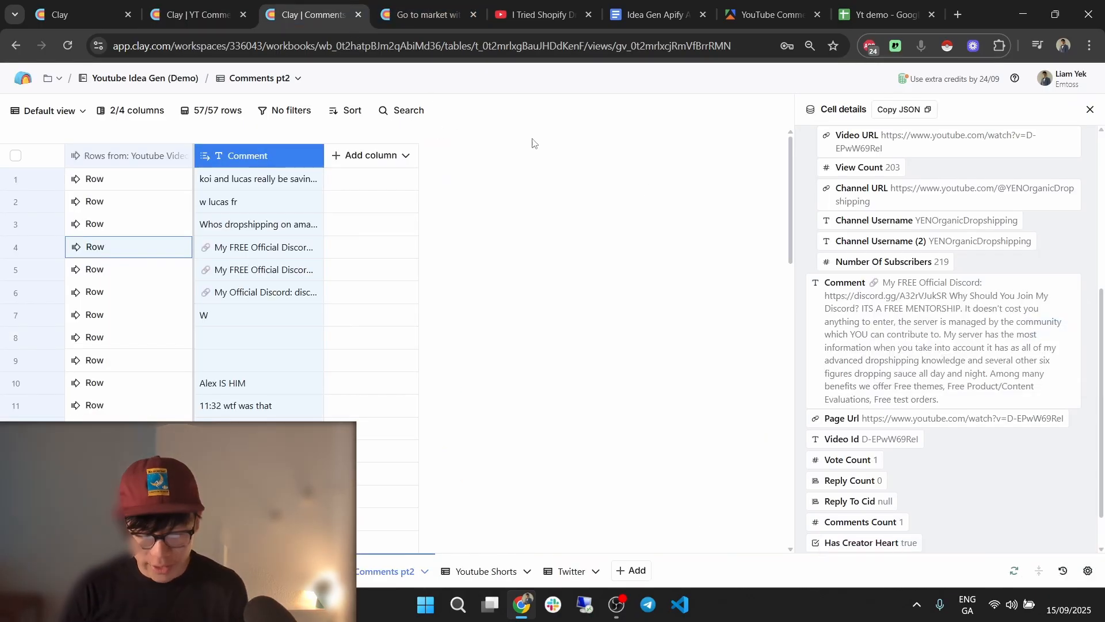
{"action": "left_click", "coordinate": [1089, 110]}
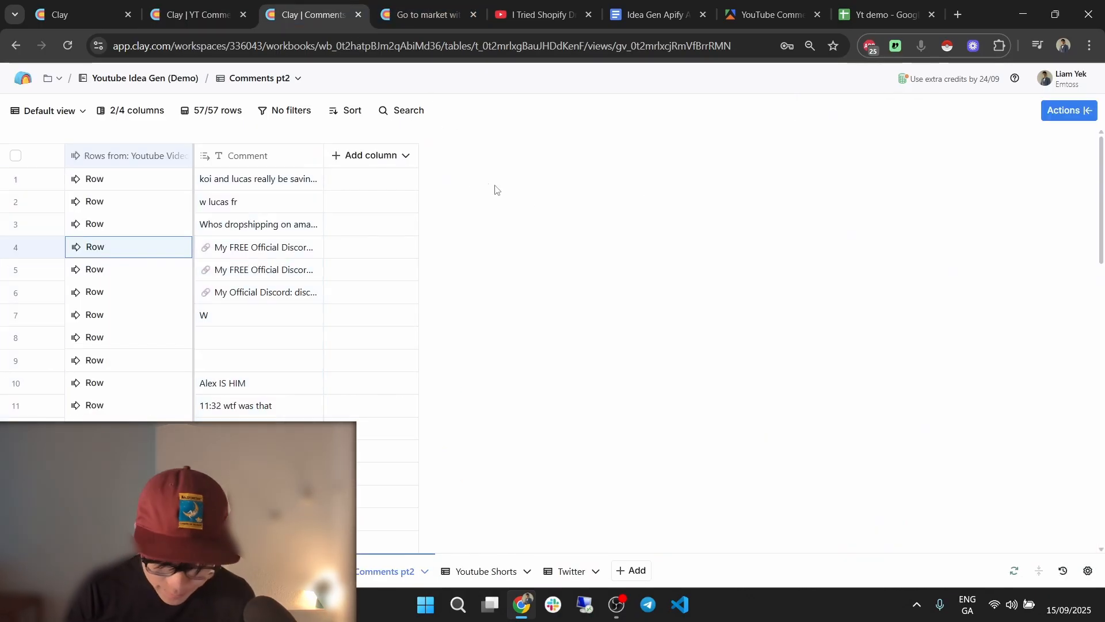
{"action": "left_click", "coordinate": [351, 155]}
{"action": "left_click", "coordinate": [399, 288]}
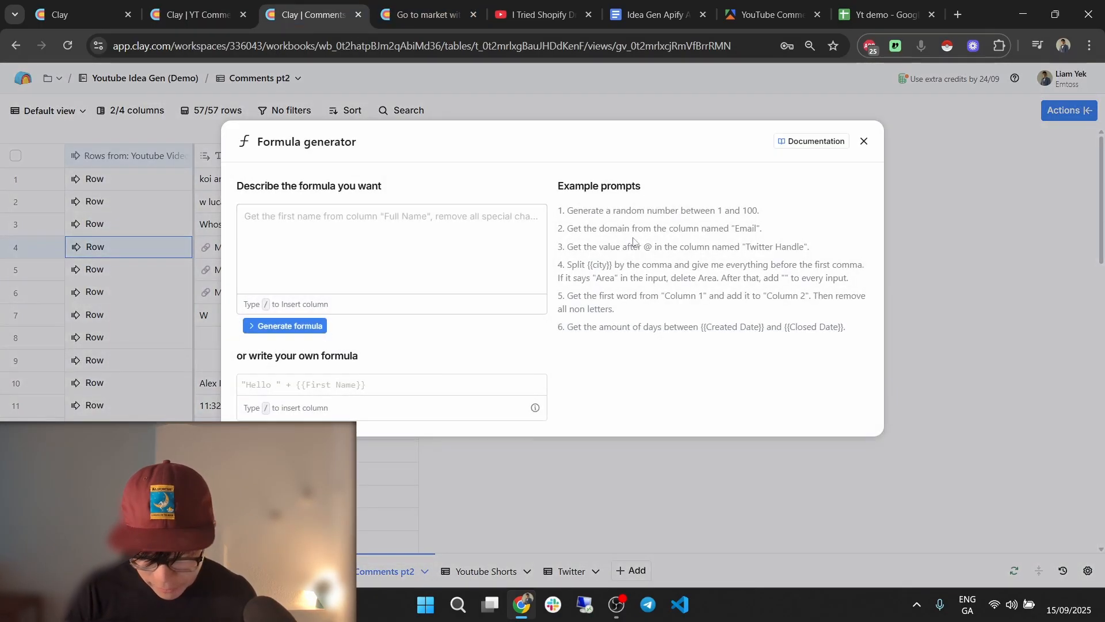
{"action": "left_click", "coordinate": [467, 384]}
{"action": "type", "text": "{{comment}}?.split(/\\s+/)?.filter(Boolean)?.length"}
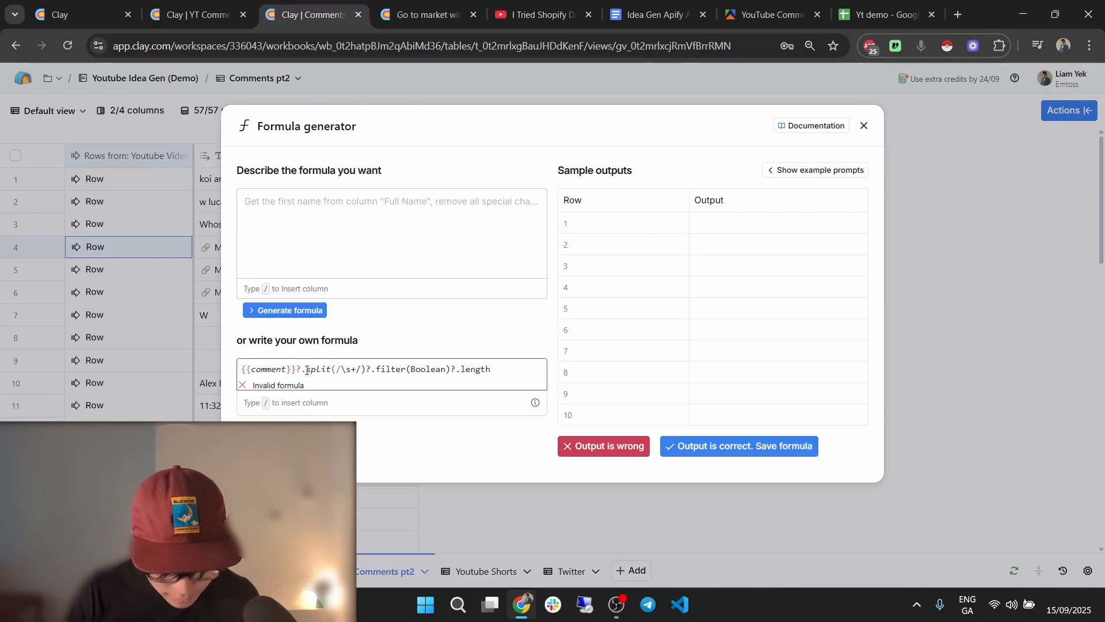
{"action": "left_click_drag", "start_coordinate": [297, 370], "coordinate": [232, 372]}
{"action": "type", "text": "/com"}
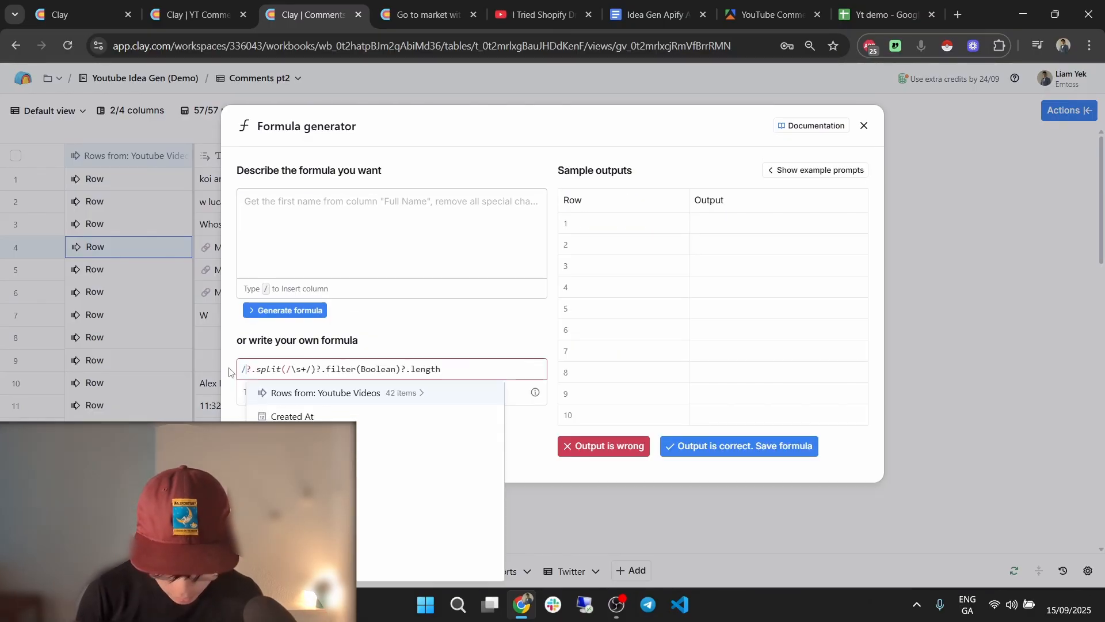
{"action": "left_click", "coordinate": [306, 412]}
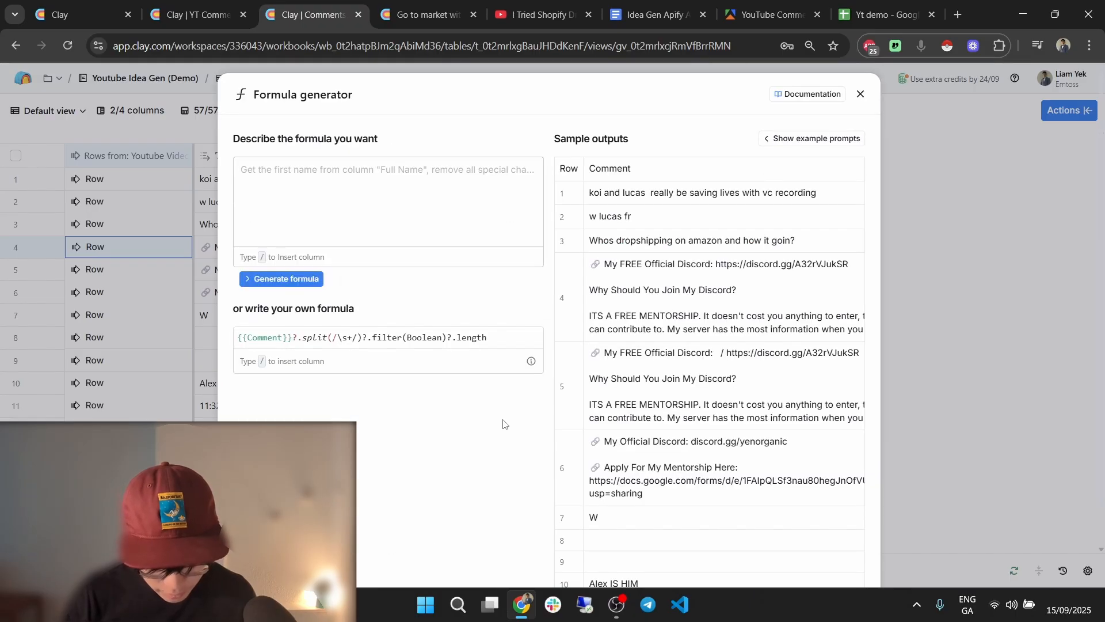
{"action": "scroll", "coordinate": [749, 507], "scroll_direction": "down", "scroll_amount": 2}
{"action": "left_click", "coordinate": [782, 541]}
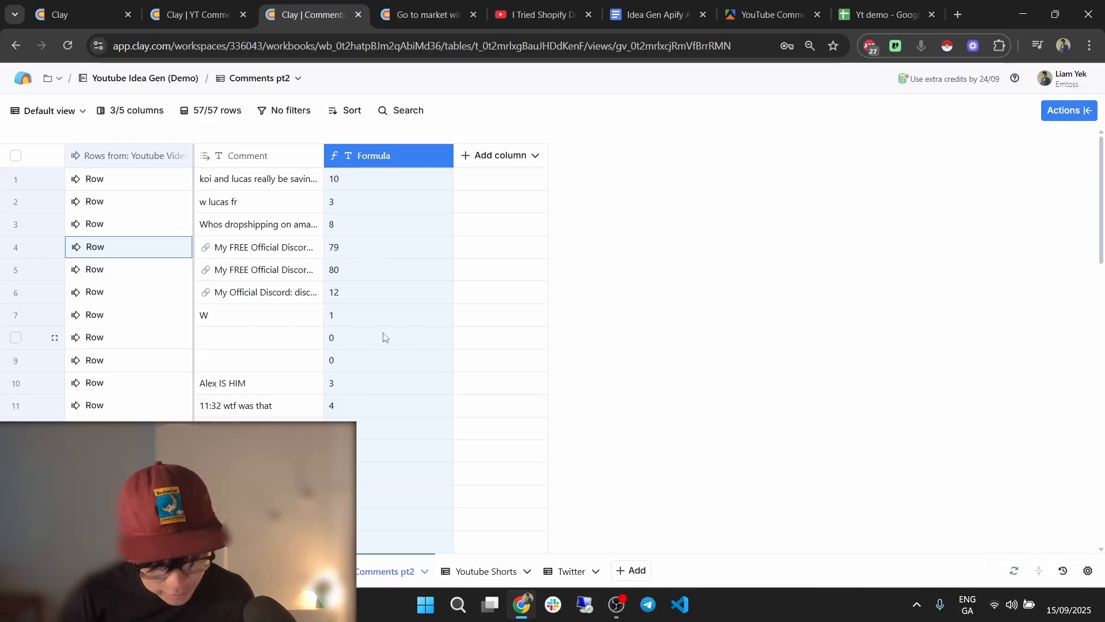
Close the empty New table tab and return to the YT Comments table.
{"action": "scroll", "coordinate": [383, 334], "scroll_direction": "down", "scroll_amount": 15}
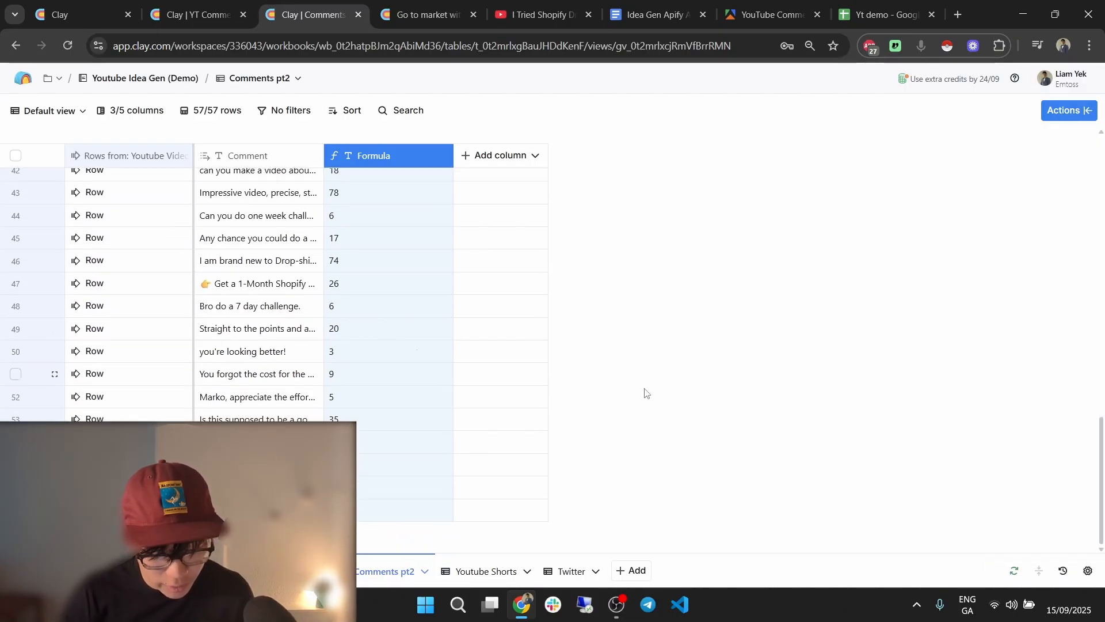
{"action": "left_click", "coordinate": [833, 402]}
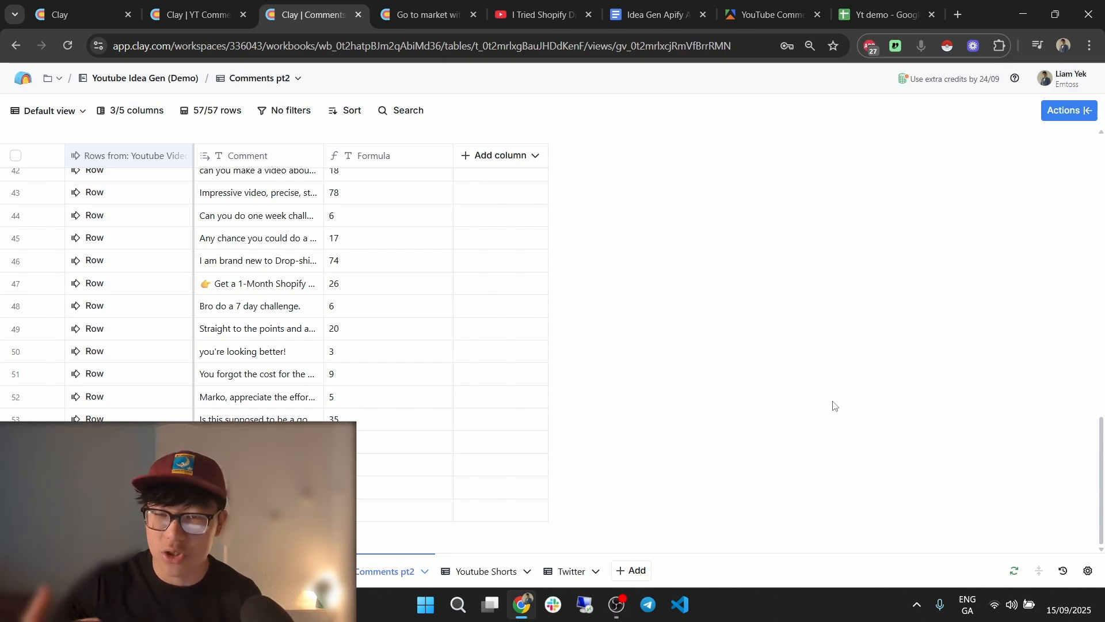
{"action": "left_click", "coordinate": [423, 8]}
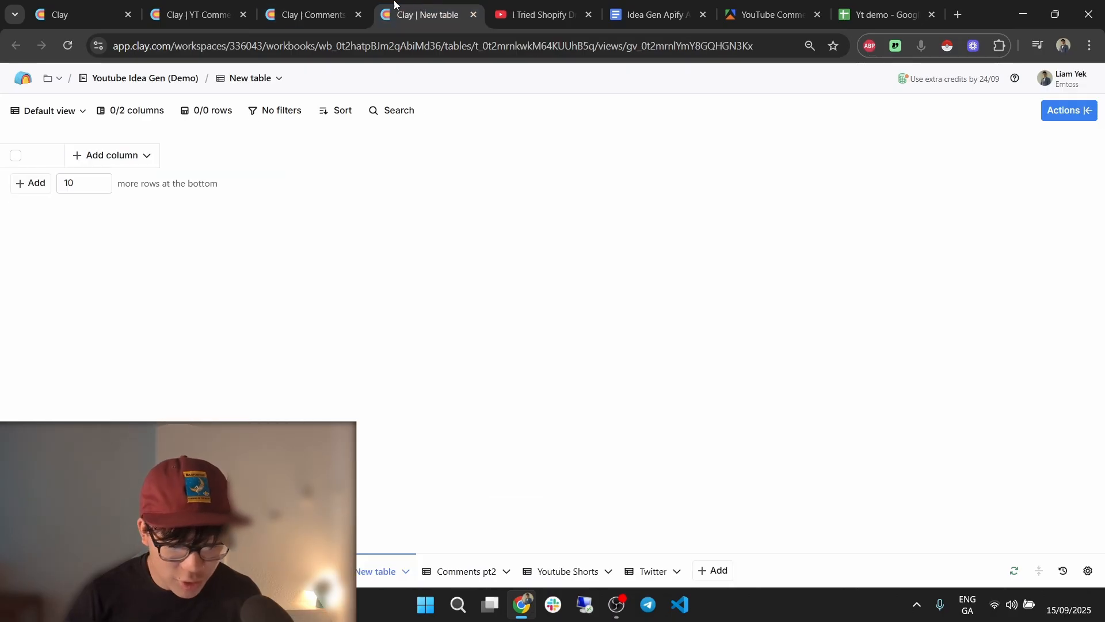
{"action": "left_click", "coordinate": [474, 14]}
{"action": "left_click", "coordinate": [241, 6]}
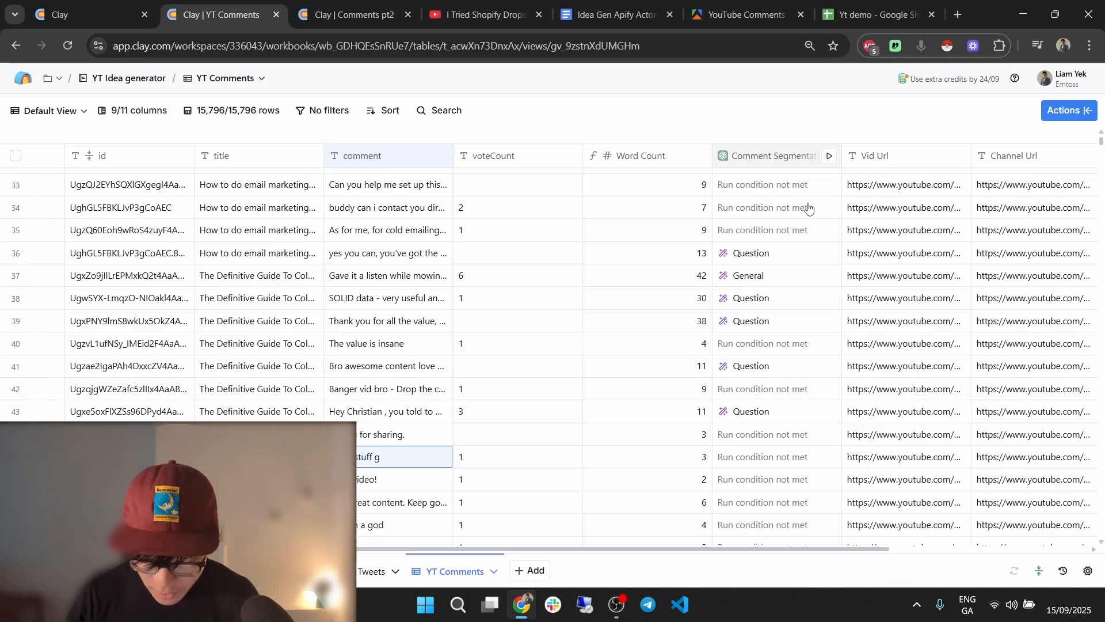
Copy the Comment Segmentation prompt with its Question, Complement, Statement and General categories.
{"action": "left_click", "coordinate": [766, 156]}
{"action": "left_click", "coordinate": [812, 213]}
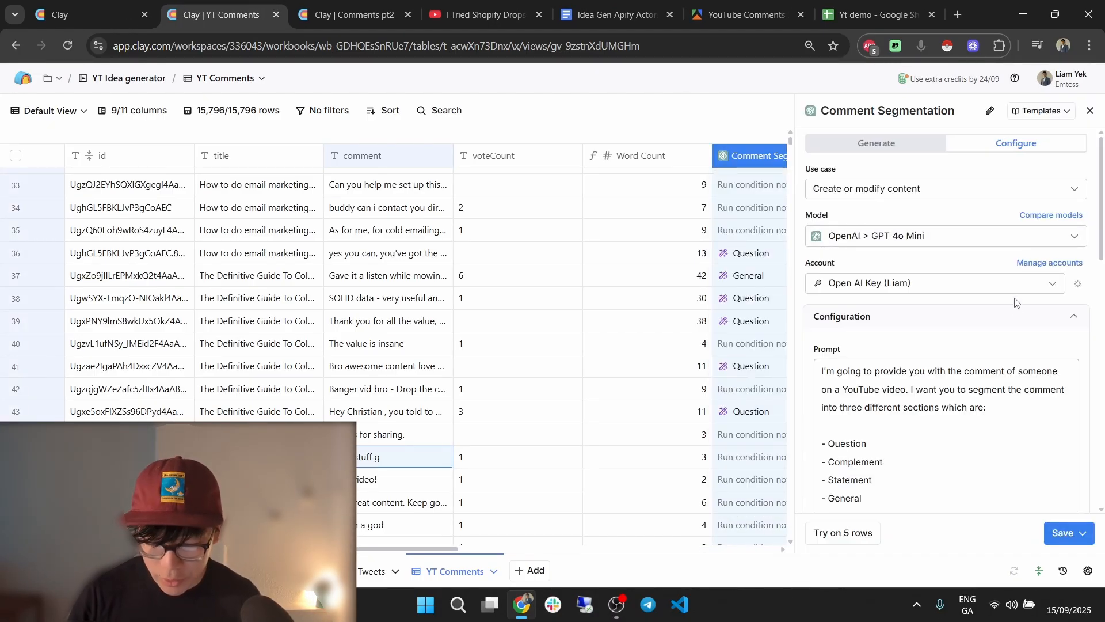
{"action": "scroll", "coordinate": [995, 283], "scroll_direction": "down", "scroll_amount": 2}
{"action": "double_click", "coordinate": [846, 299]}
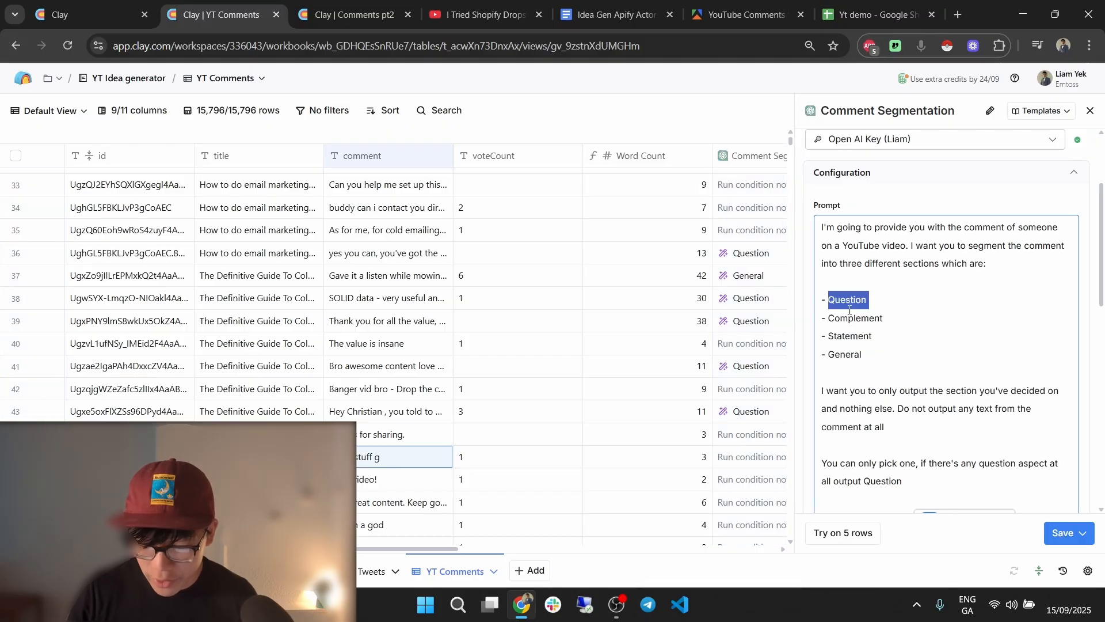
{"action": "double_click", "coordinate": [855, 318]}
{"action": "double_click", "coordinate": [850, 335]}
{"action": "double_click", "coordinate": [852, 355]}
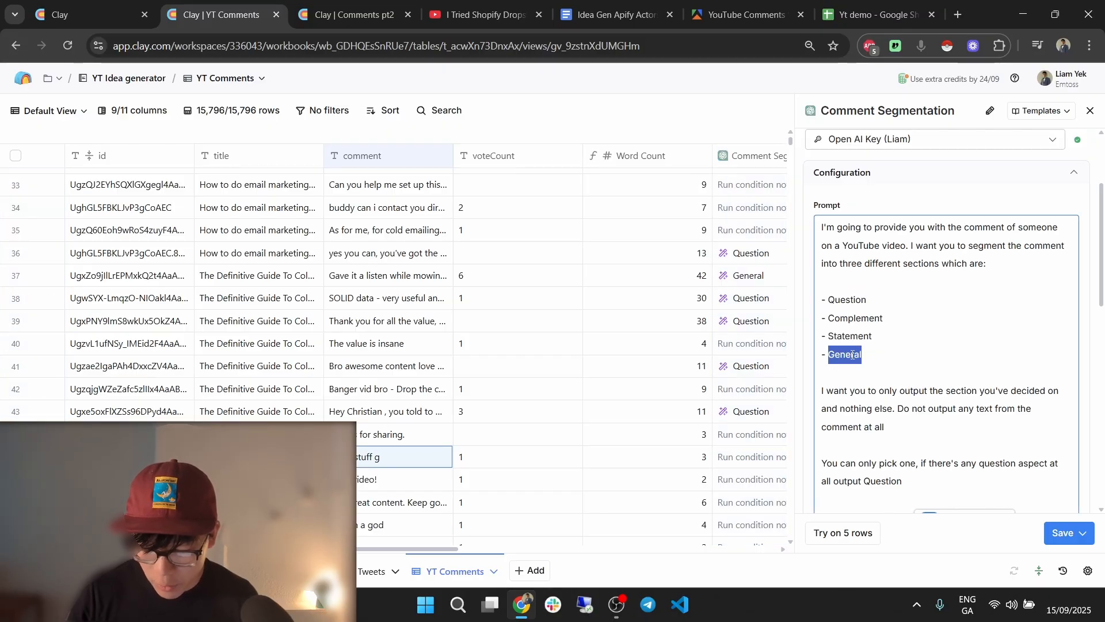
{"action": "scroll", "coordinate": [952, 326], "scroll_direction": "down", "scroll_amount": 1}
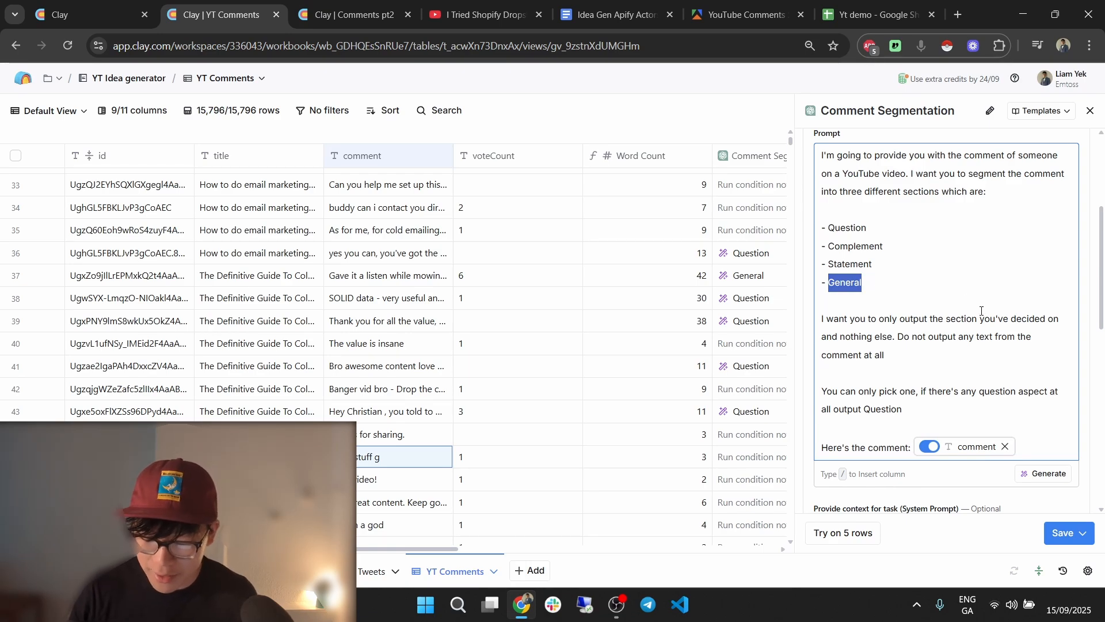
{"action": "key", "text": "ctrl+a"}
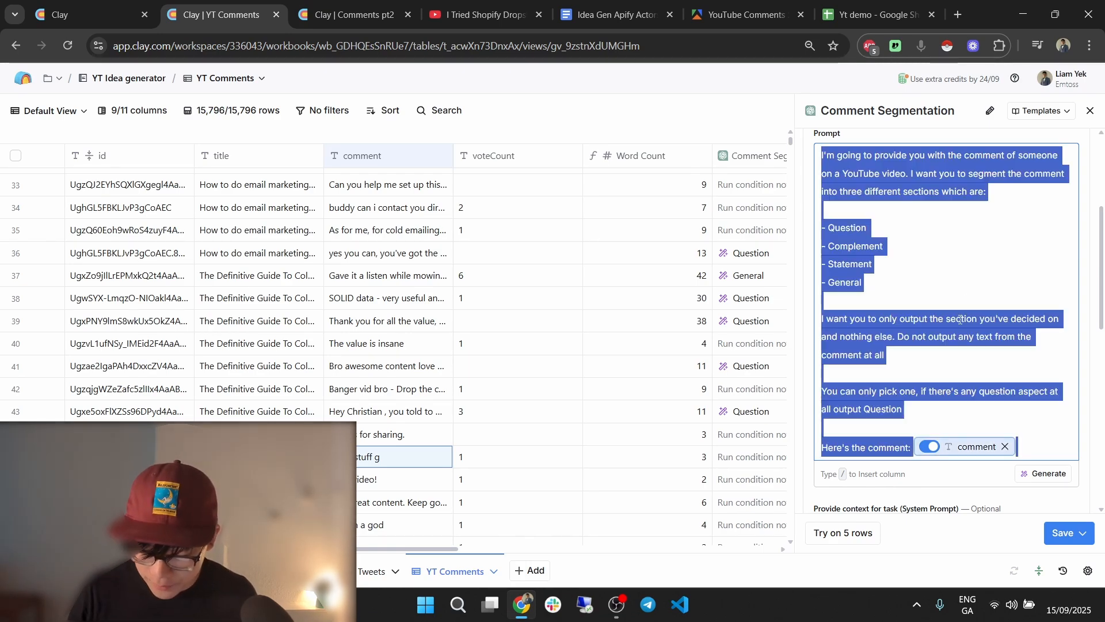
In the Comments pt2 table, start adding a new enrichment column.
{"action": "left_click", "coordinate": [297, 3]}
{"action": "left_click", "coordinate": [501, 155]}
{"action": "left_click", "coordinate": [518, 183]}
Add a Use AI column and set its use case to Create or modify content.
{"action": "left_click", "coordinate": [1090, 109]}
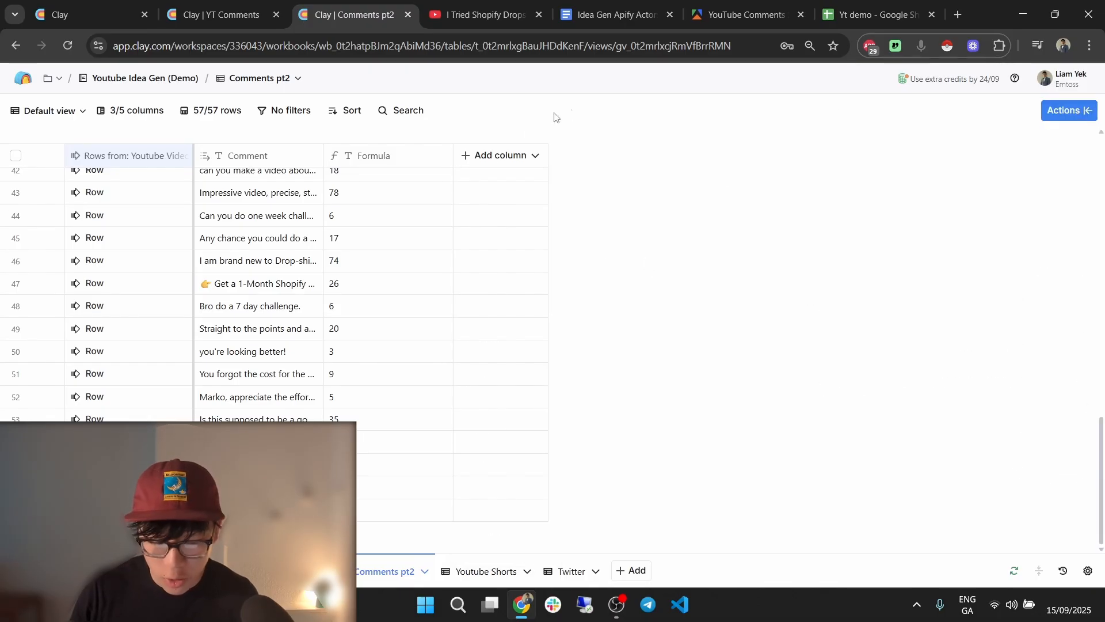
{"action": "left_click", "coordinate": [492, 156]}
{"action": "left_click", "coordinate": [526, 215]}
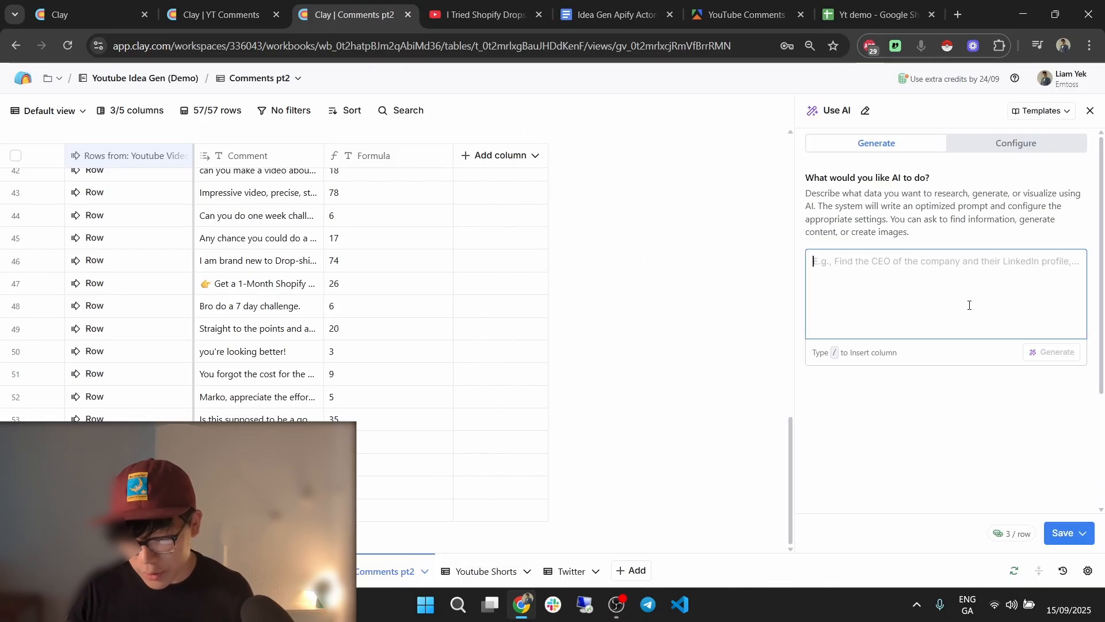
{"action": "left_click", "coordinate": [994, 155]}
{"action": "left_click", "coordinate": [962, 239]}
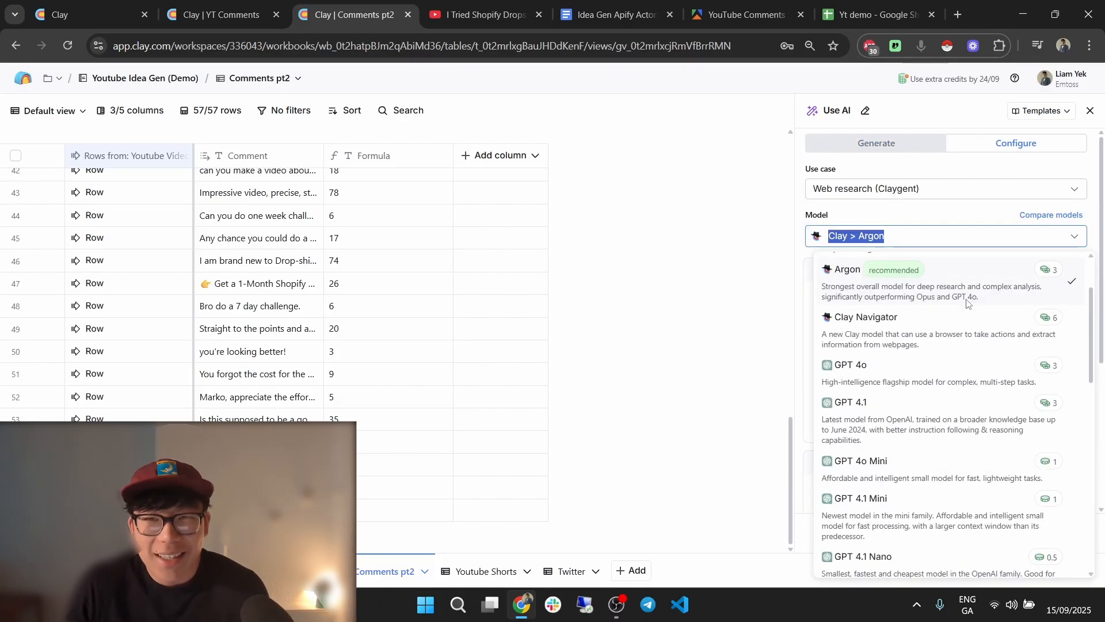
{"action": "left_click", "coordinate": [938, 195]}
{"action": "left_click", "coordinate": [924, 202]}
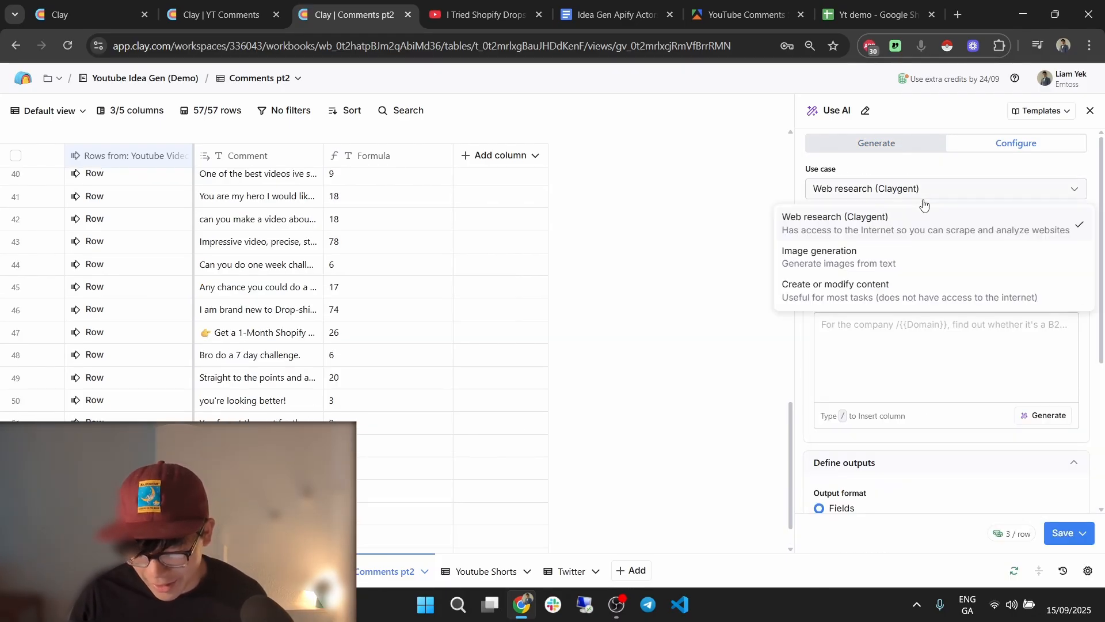
{"action": "left_click", "coordinate": [908, 292]}
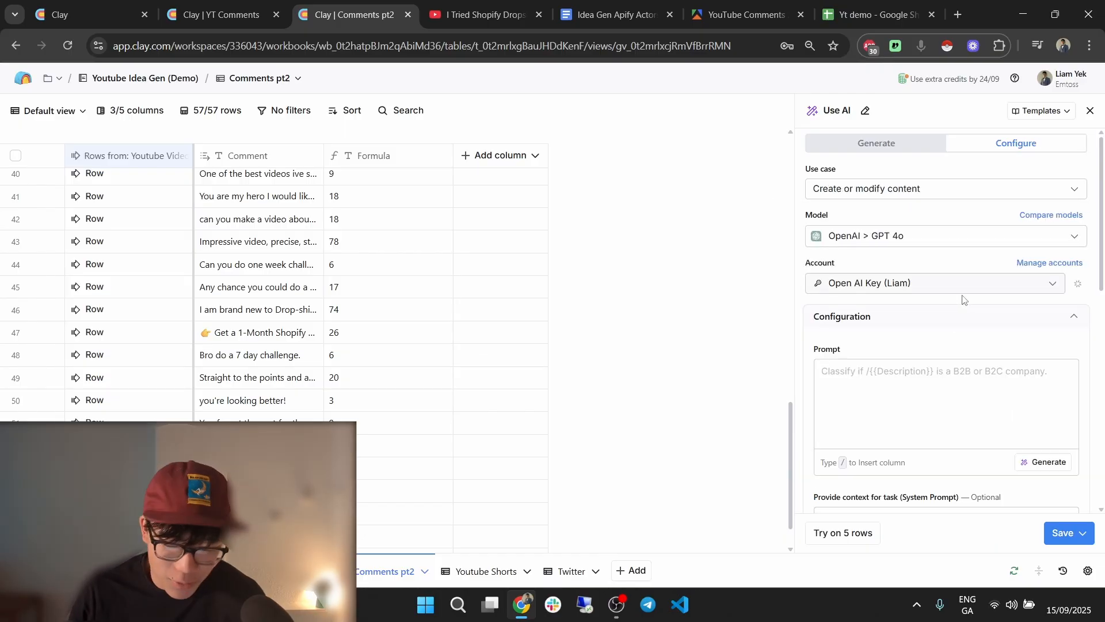
Choose a GPT model for the AI column, trying GPT 4.1 Mini first.
{"action": "left_click", "coordinate": [936, 237]}
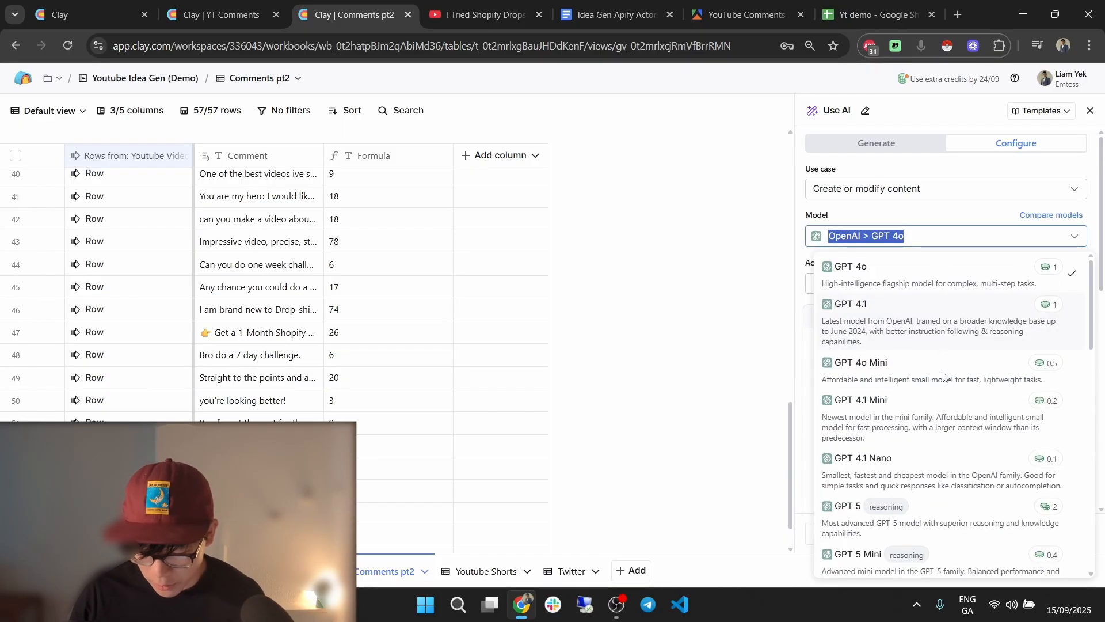
{"action": "left_click", "coordinate": [944, 401]}
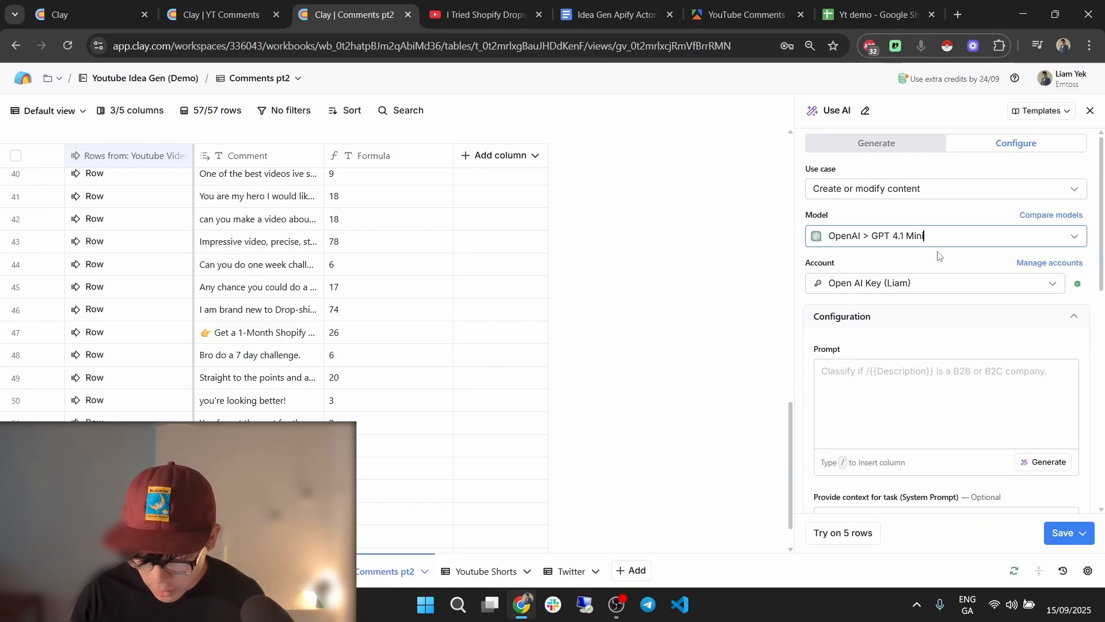
{"action": "left_click", "coordinate": [935, 238]}
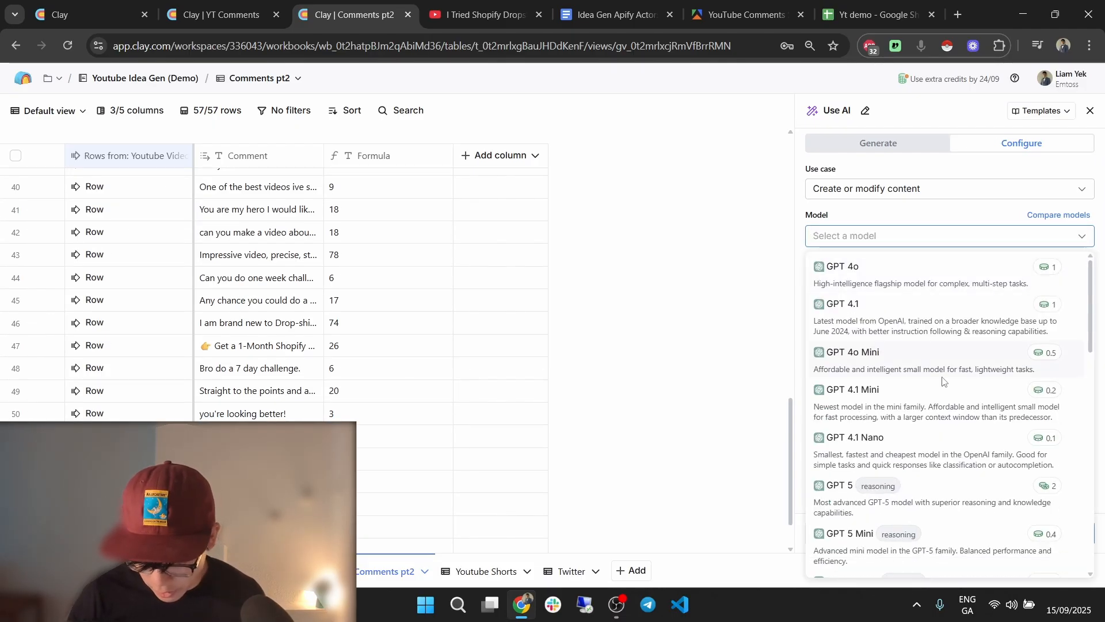
{"action": "left_click", "coordinate": [944, 380]}
Replace the deleted column reference in the prompt with the /Comment column.
{"action": "scroll", "coordinate": [920, 411], "scroll_direction": "down", "scroll_amount": 3}
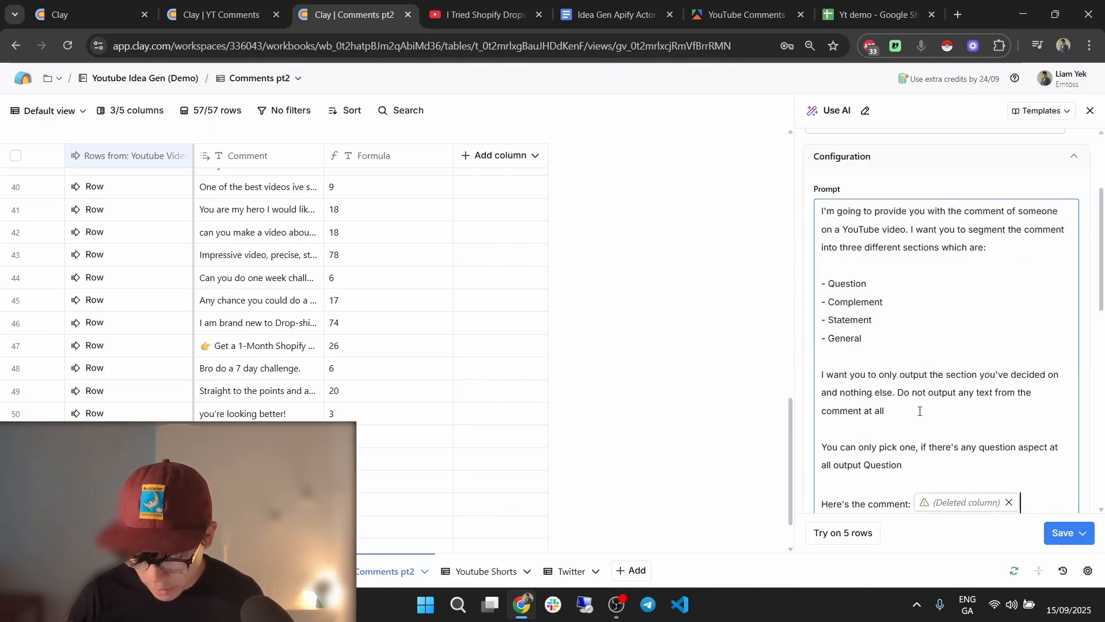
{"action": "left_click", "coordinate": [1010, 502]}
{"action": "type", "text": "/comm"}
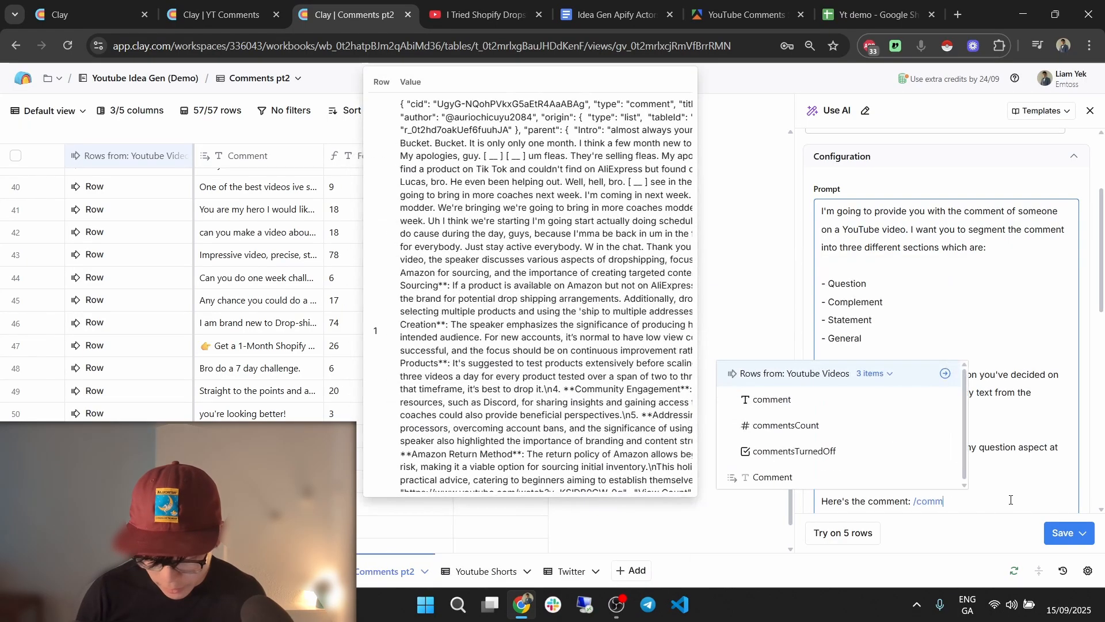
{"action": "left_click", "coordinate": [877, 474]}
Set the run condition to {{Formula}} > 10, copied from the YT Comments table, then save and run.
{"action": "left_click", "coordinate": [219, 14]}
{"action": "scroll", "coordinate": [969, 352], "scroll_direction": "down", "scroll_amount": 5}
{"action": "scroll", "coordinate": [969, 352], "scroll_direction": "down", "scroll_amount": 2}
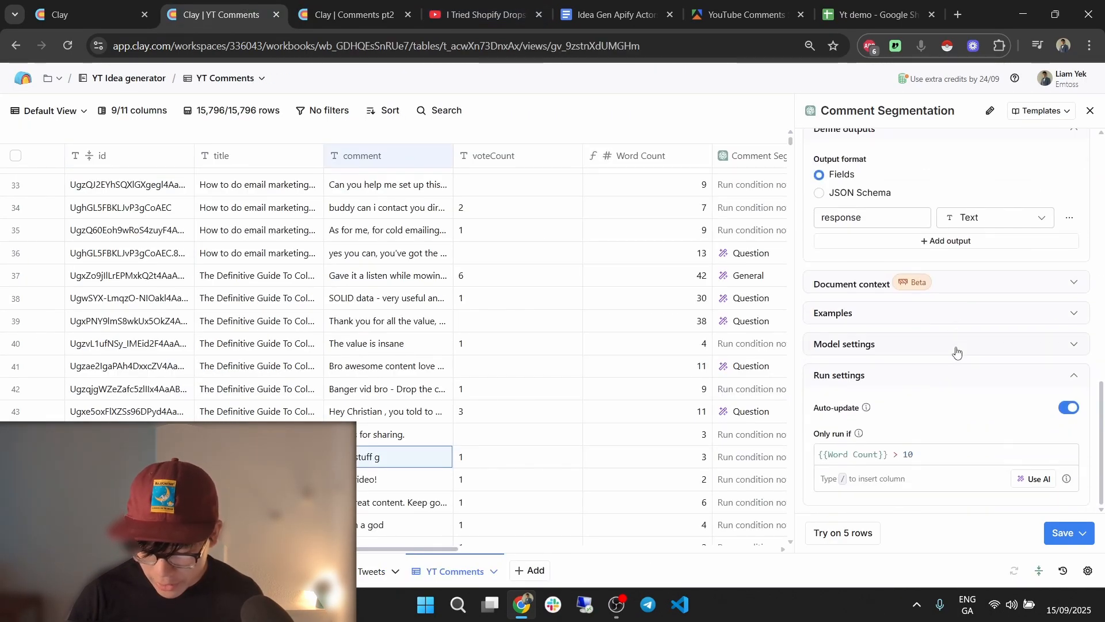
{"action": "triple_click", "coordinate": [940, 454]}
{"action": "left_click", "coordinate": [407, 6]}
{"action": "scroll", "coordinate": [984, 473], "scroll_direction": "down", "scroll_amount": 6}
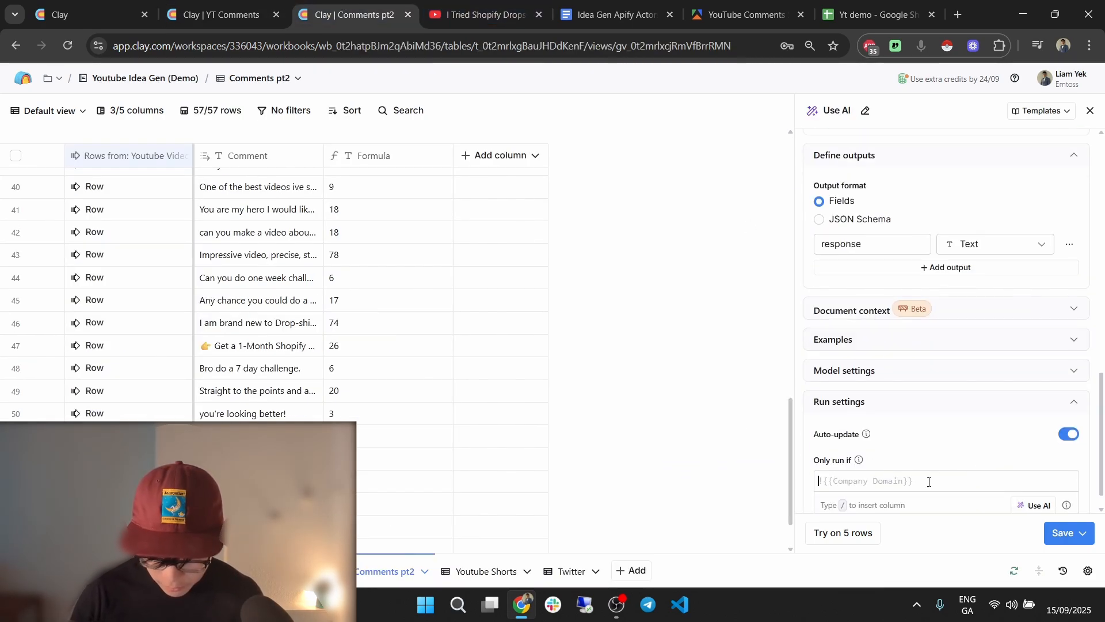
{"action": "type", "text": "/form"}
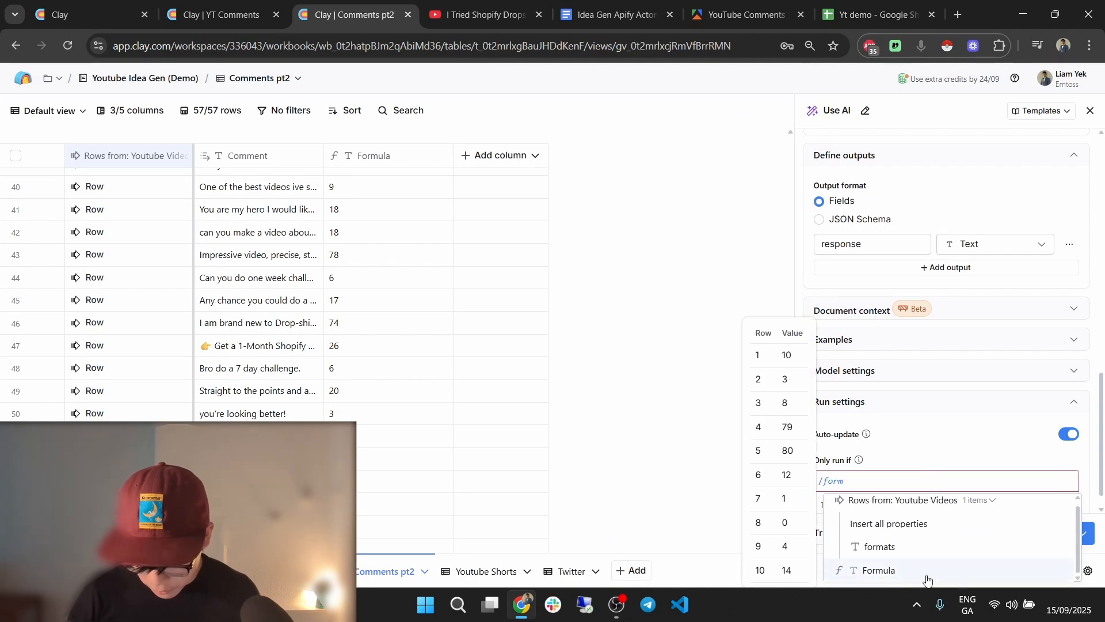
{"action": "left_click", "coordinate": [932, 574]}
{"action": "type", "text": "> 10"}
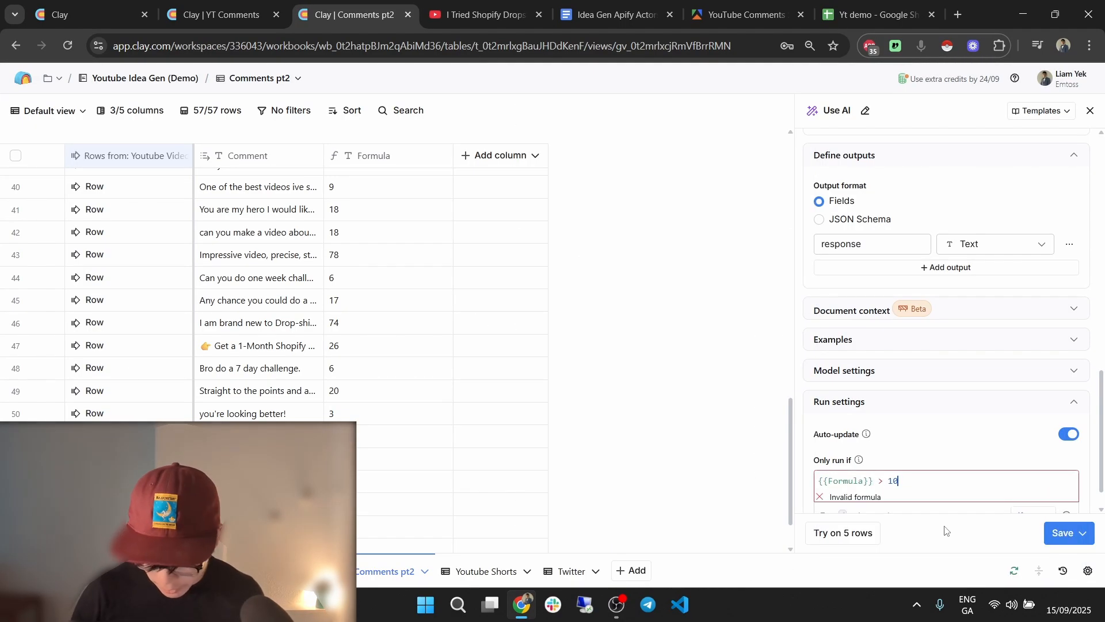
{"action": "left_click", "coordinate": [1083, 533]}
{"action": "left_click", "coordinate": [1024, 476]}
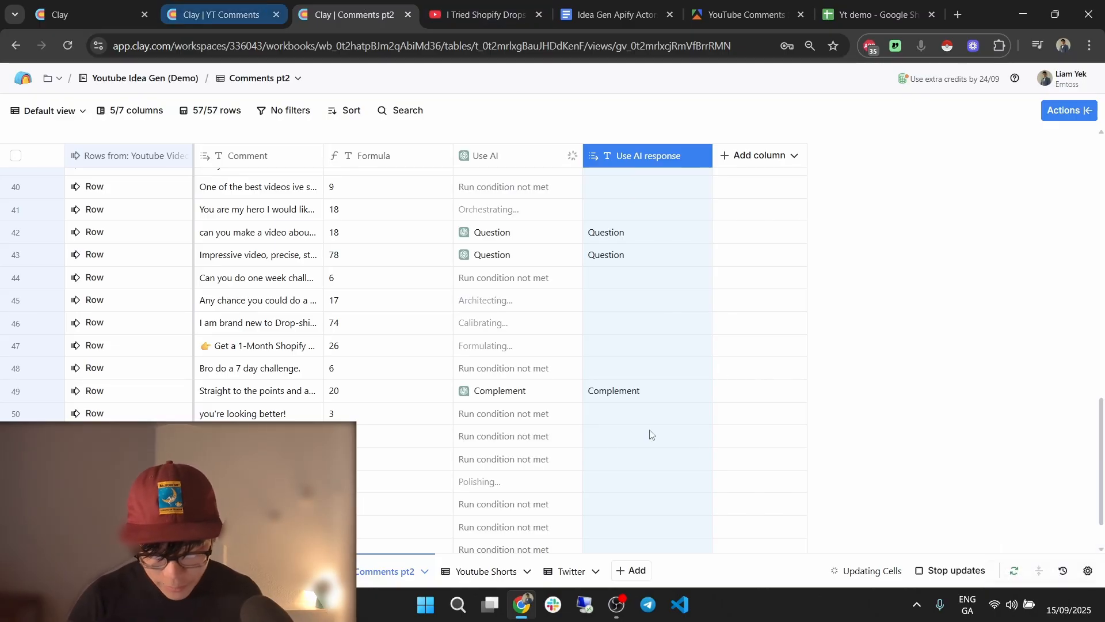
Open row 42's comment, then row 43's, and expand row 43's comment into the large view.
{"action": "double_click", "coordinate": [259, 233]}
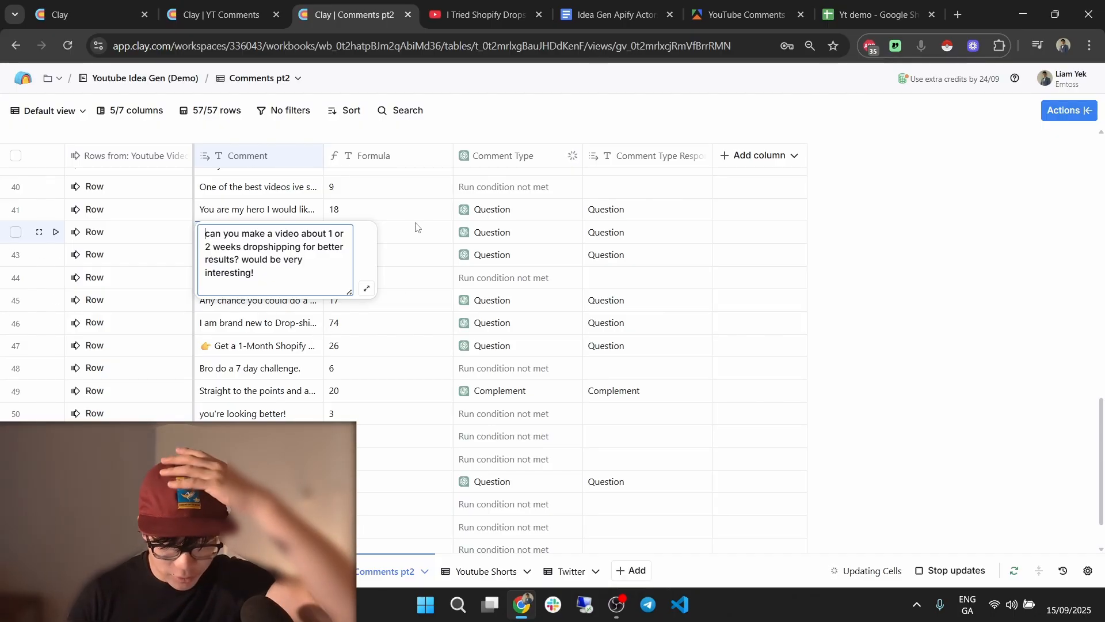
{"action": "key", "text": "Escape"}
{"action": "double_click", "coordinate": [242, 261]}
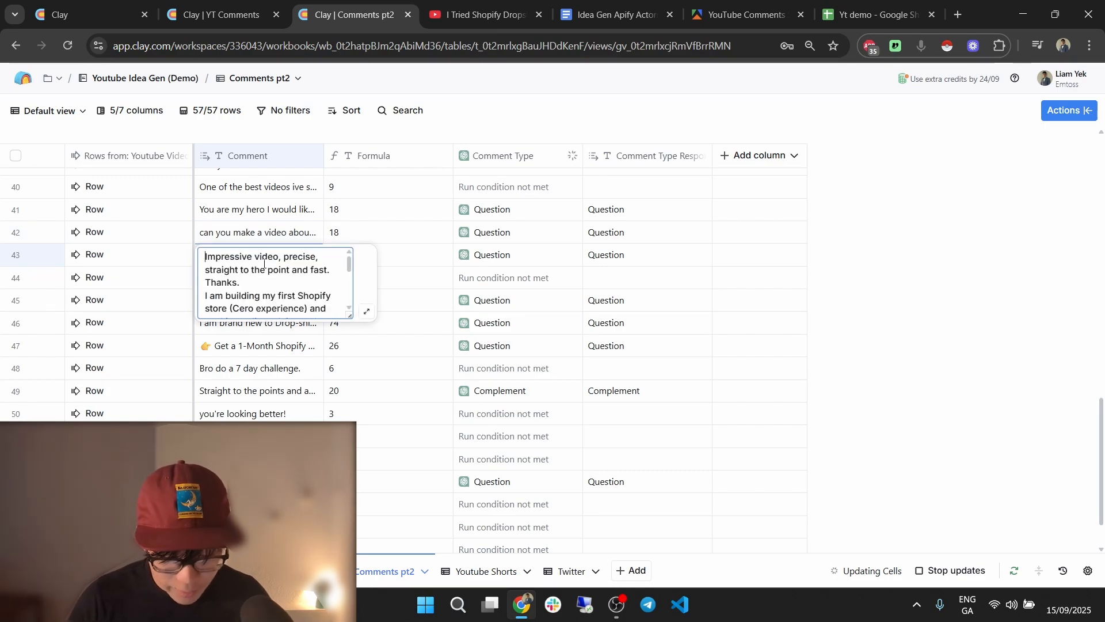
{"action": "left_click_drag", "start_coordinate": [215, 256], "coordinate": [262, 285]}
{"action": "left_click", "coordinate": [262, 285]}
{"action": "scroll", "coordinate": [267, 282], "scroll_direction": "down", "scroll_amount": 2}
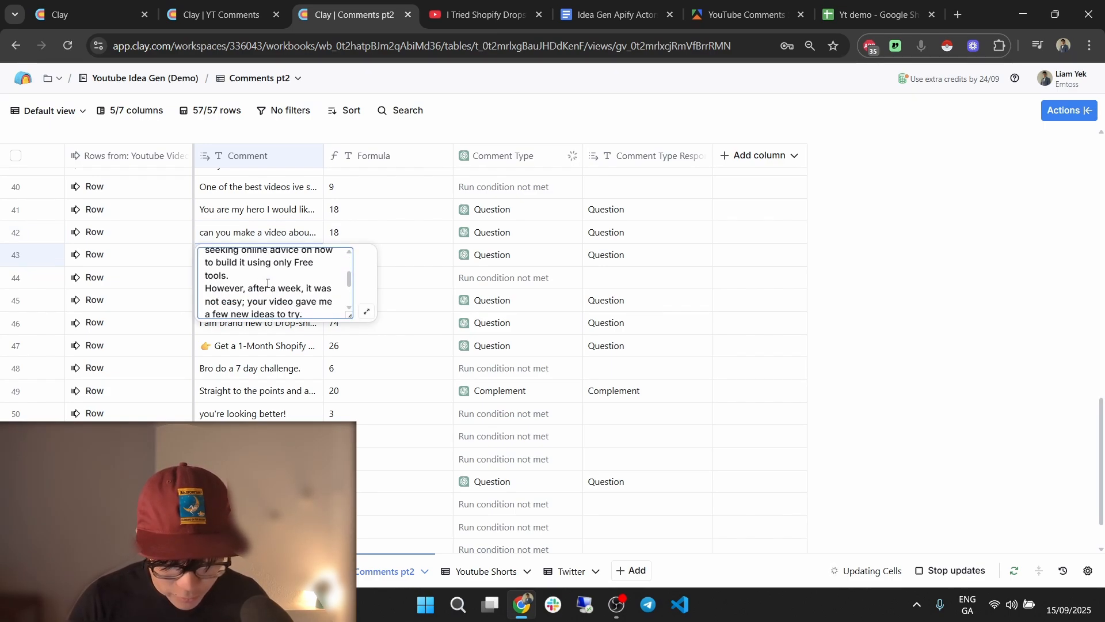
{"action": "left_click", "coordinate": [366, 311]}
Read row 43's full comment, noting the Shopify store, £100 budget and three-month deadline, then close it.
{"action": "left_click_drag", "start_coordinate": [411, 209], "coordinate": [510, 196]}
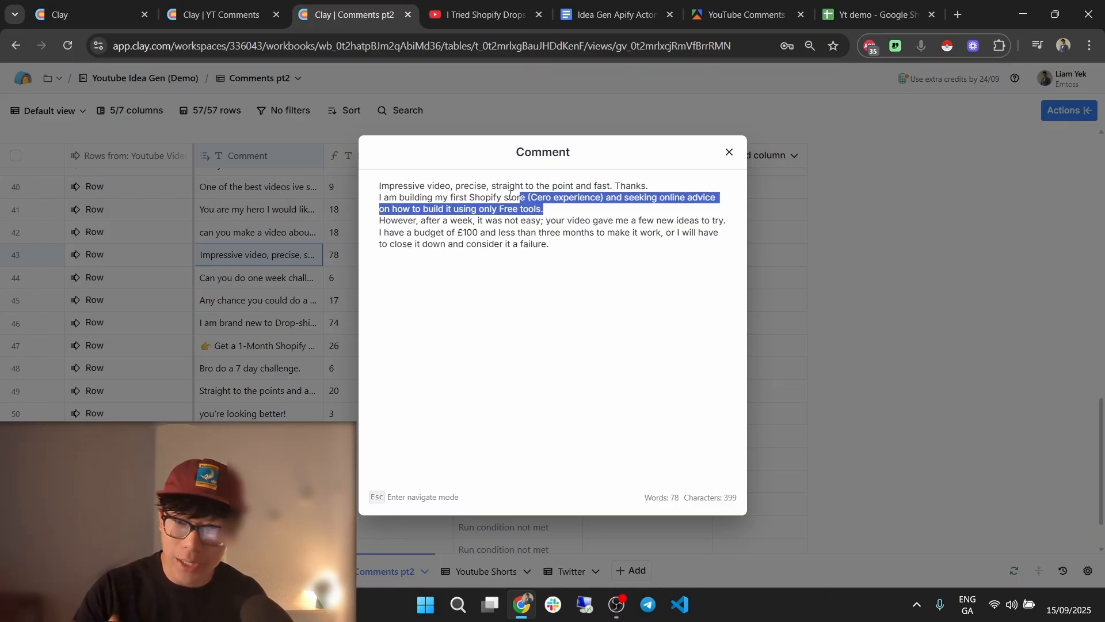
{"action": "left_click", "coordinate": [449, 221]}
{"action": "left_click_drag", "start_coordinate": [398, 218], "coordinate": [615, 218]}
{"action": "left_click", "coordinate": [631, 218]}
{"action": "left_click_drag", "start_coordinate": [710, 221], "coordinate": [516, 233]}
{"action": "left_click", "coordinate": [517, 232]}
{"action": "left_click_drag", "start_coordinate": [441, 232], "coordinate": [562, 232]}
{"action": "left_click", "coordinate": [579, 234]}
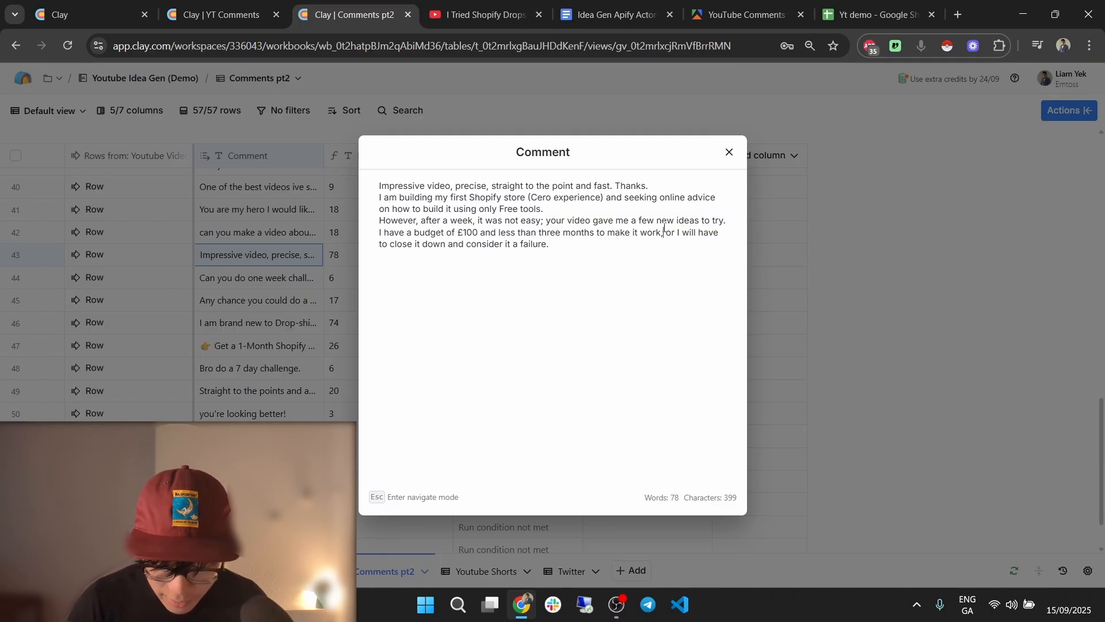
{"action": "left_click_drag", "start_coordinate": [664, 232], "coordinate": [512, 233]}
{"action": "left_click", "coordinate": [616, 245]}
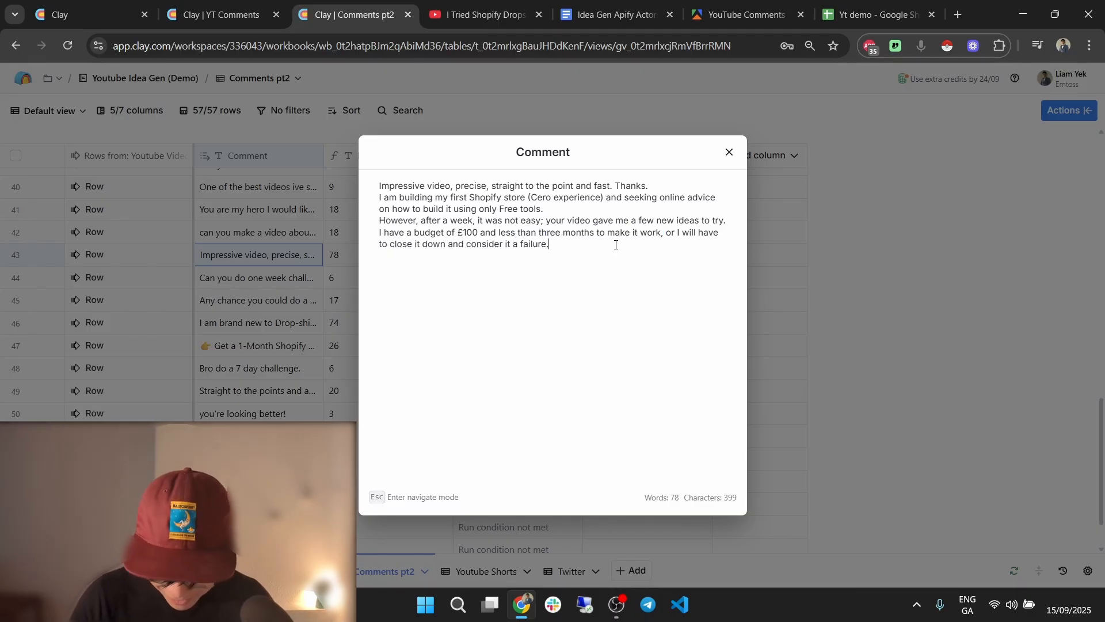
{"action": "left_click_drag", "start_coordinate": [616, 244], "coordinate": [478, 208]}
{"action": "left_click", "coordinate": [708, 190]}
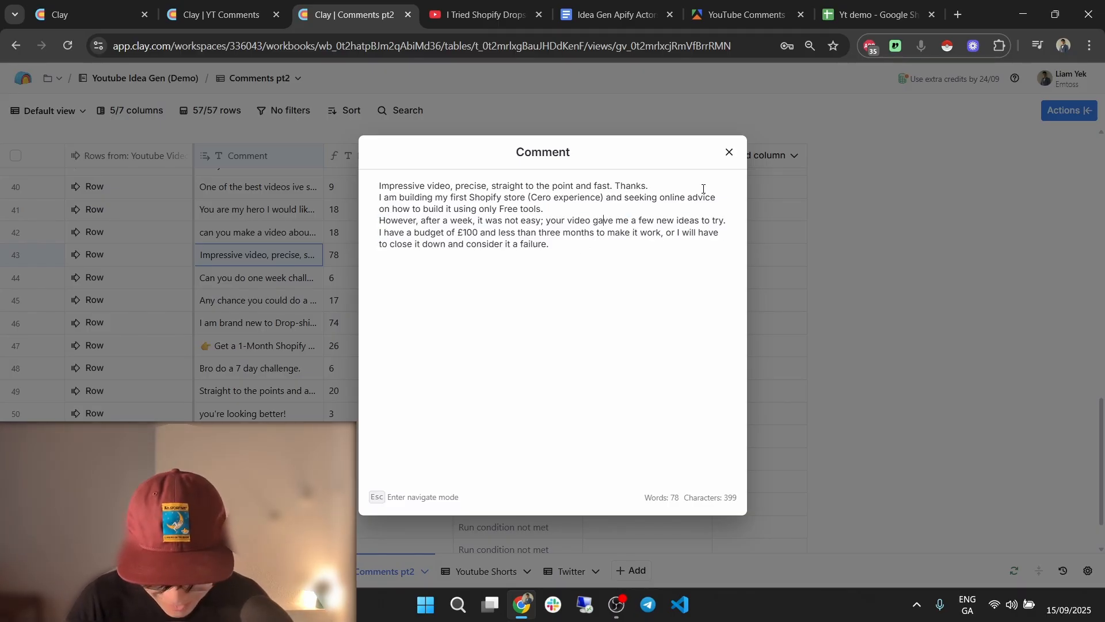
{"action": "left_click", "coordinate": [729, 152]}
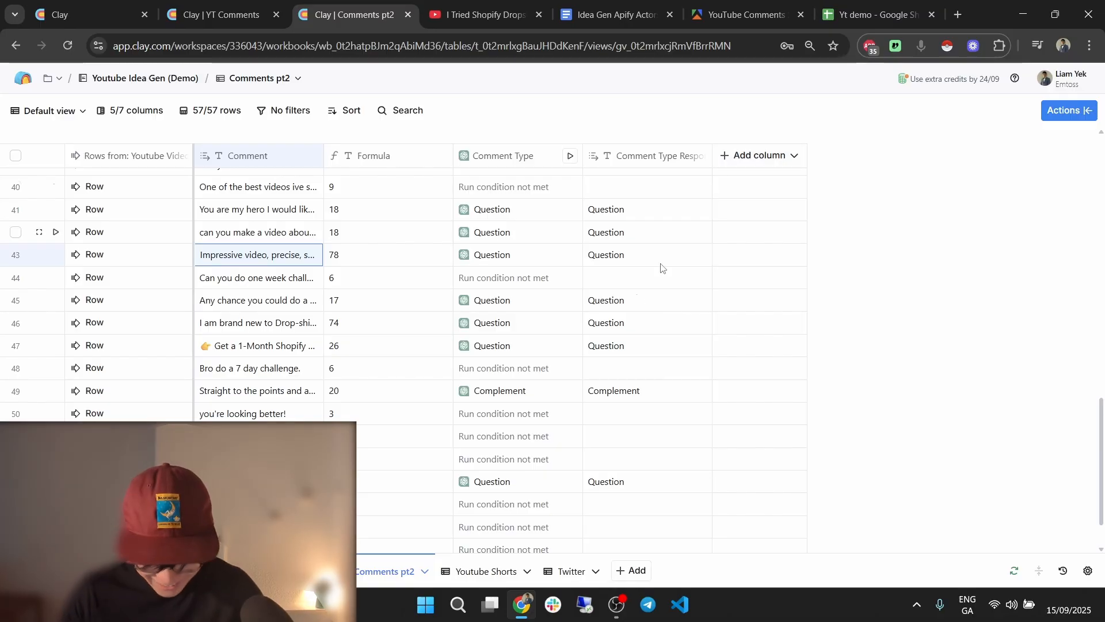
{"action": "scroll", "coordinate": [486, 311], "scroll_direction": "down", "scroll_amount": 1}
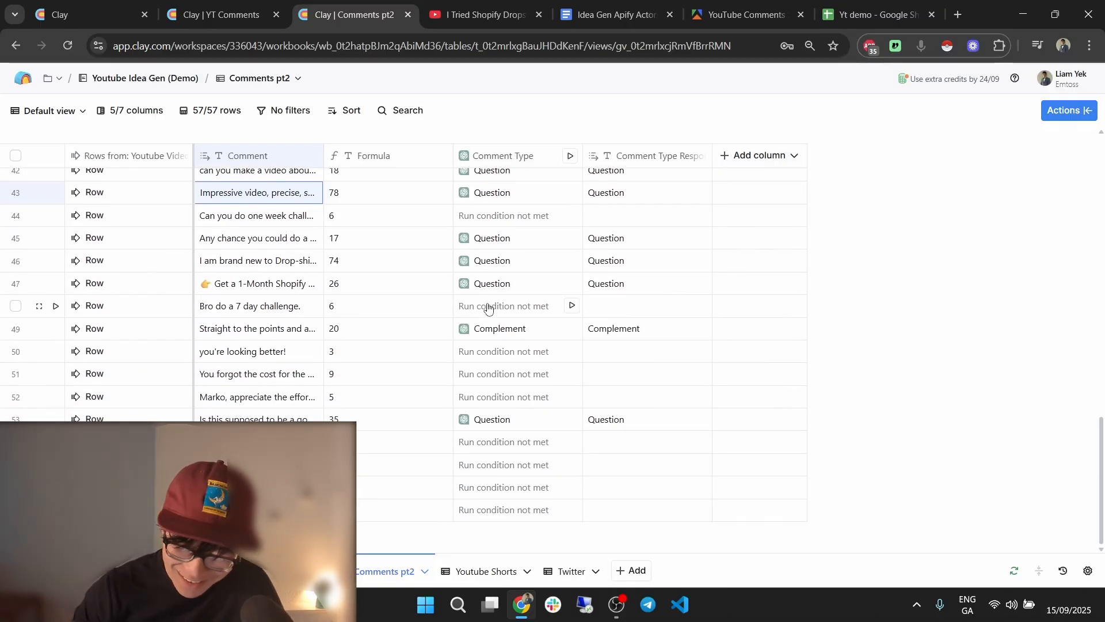
{"action": "scroll", "coordinate": [488, 308], "scroll_direction": "up", "scroll_amount": 15}
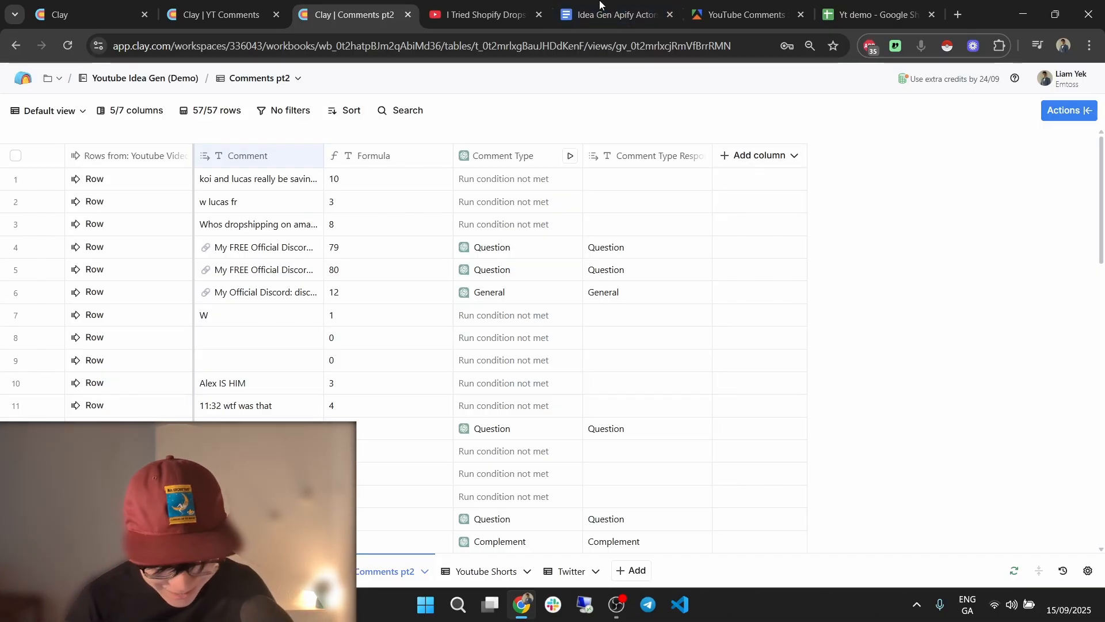
Check the YT Comments table with Comment Segmentation settings closed, then bring up the Yt demo spreadsheet.
{"action": "left_click", "coordinate": [222, 14]}
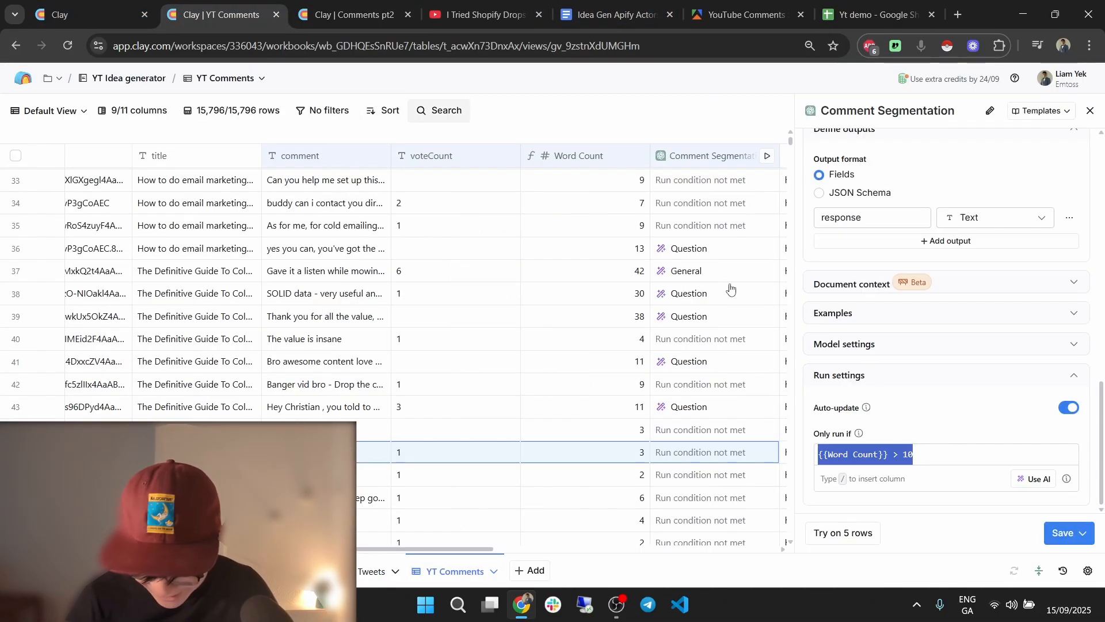
{"action": "left_click", "coordinate": [1090, 110]}
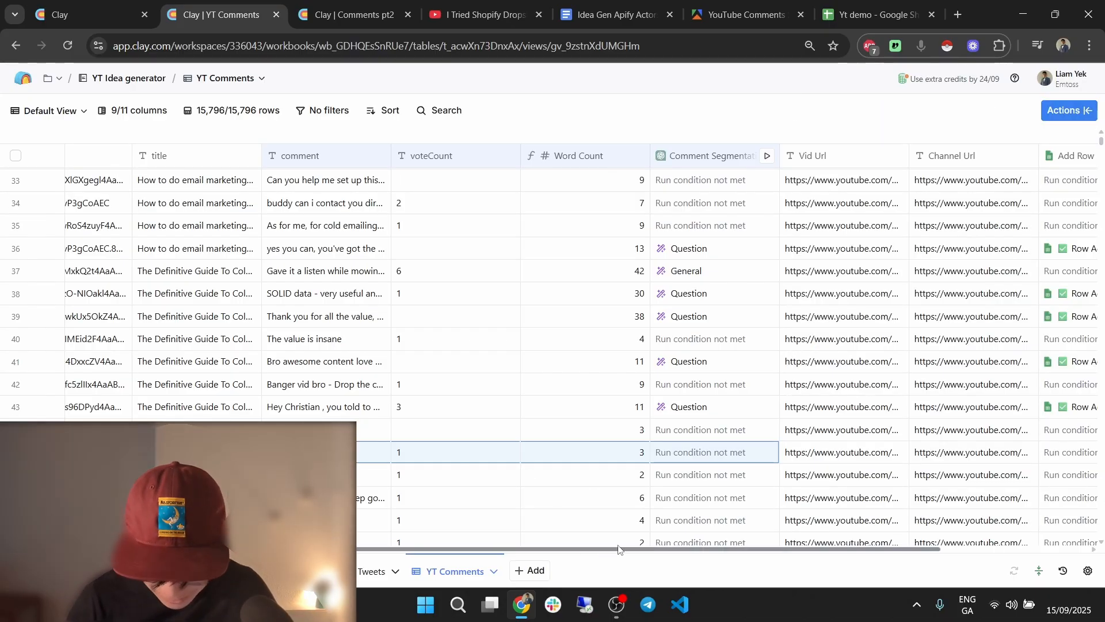
{"action": "scroll", "coordinate": [603, 557], "scroll_direction": "right", "scroll_amount": 3}
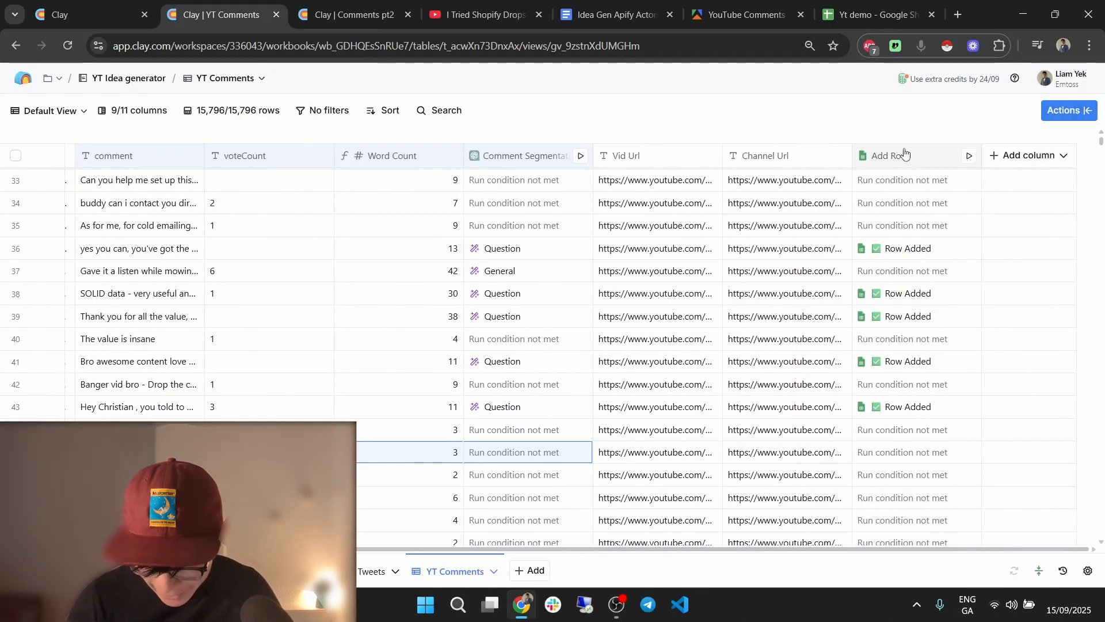
{"action": "left_click_drag", "start_coordinate": [871, 5], "coordinate": [347, 13]}
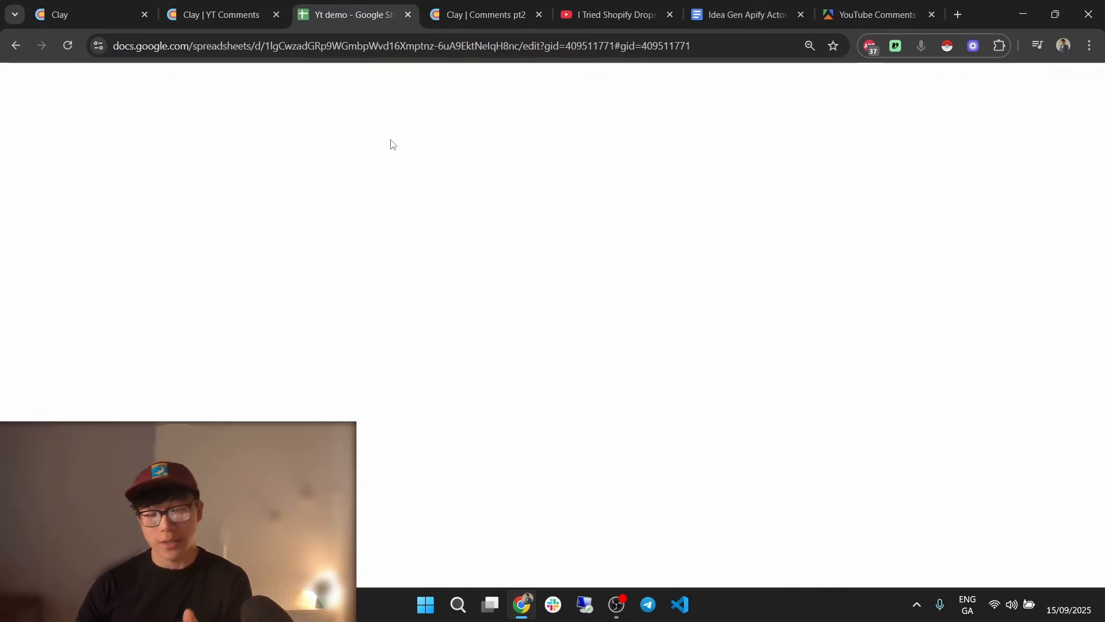
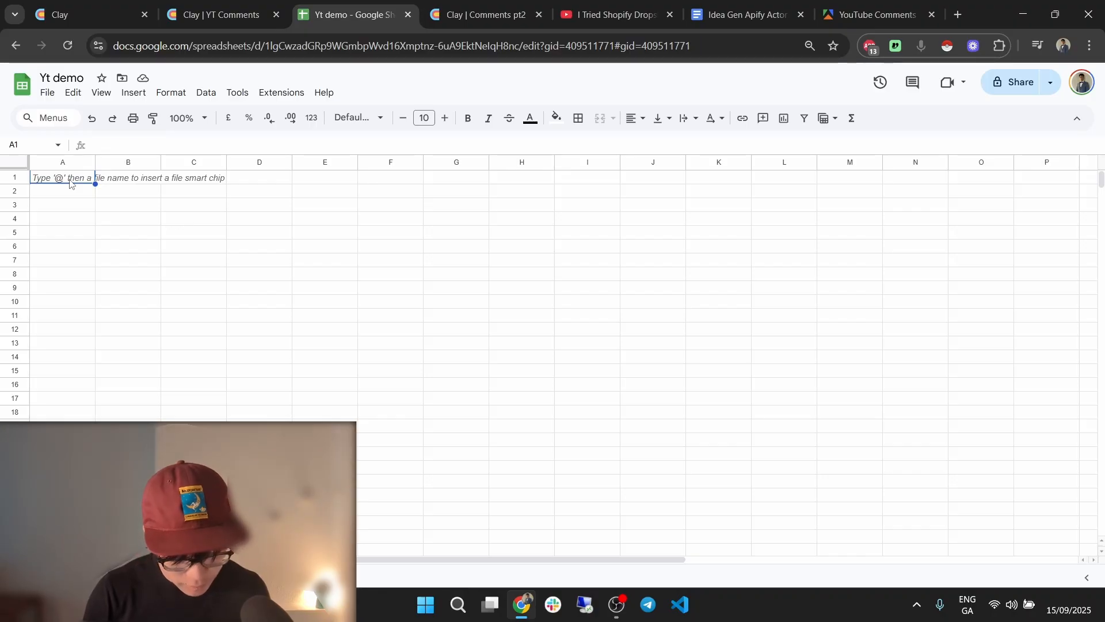
Enter the headers Comment in A1 and Type of Comment in B1.
{"action": "type", "text": "Comm"}
{"action": "left_click", "coordinate": [83, 217]}
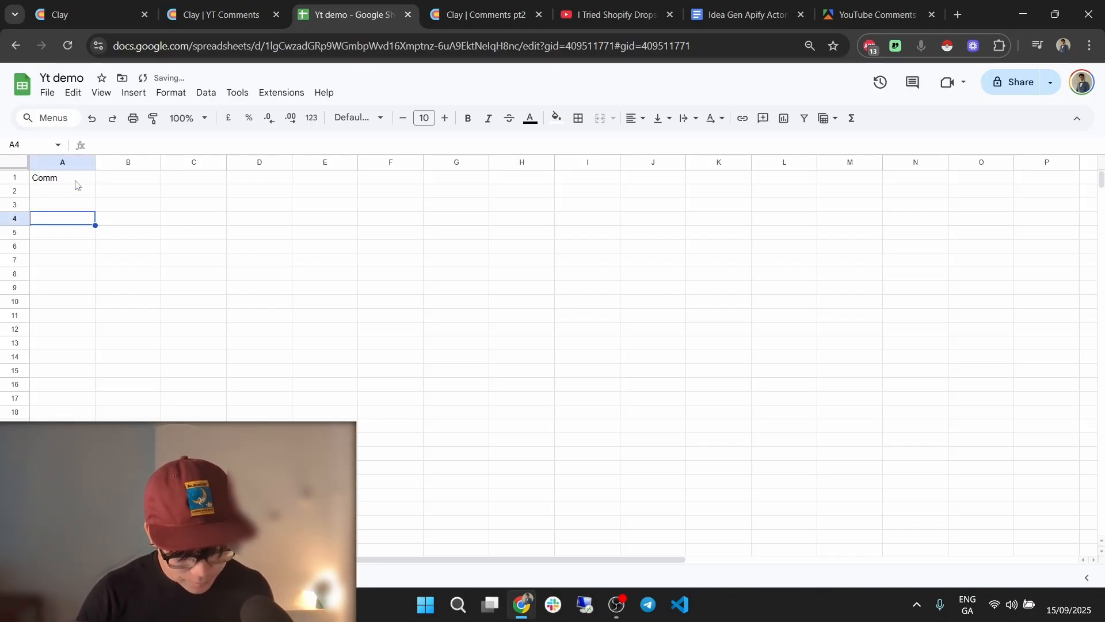
{"action": "left_click", "coordinate": [81, 179]}
{"action": "type", "text": "Com"}
{"action": "left_click", "coordinate": [143, 180]}
{"action": "type", "text": "Ty"}
{"action": "type", "text": "ment"}
{"action": "key", "text": "Return"}
{"action": "key", "text": "Down"}
{"action": "key", "text": "Down"}
Widen column B, bold header row 1, freeze it, and copy the sheet URL.
{"action": "left_click_drag", "start_coordinate": [159, 161], "coordinate": [219, 166]}
{"action": "left_click", "coordinate": [192, 286]}
{"action": "left_click", "coordinate": [22, 179]}
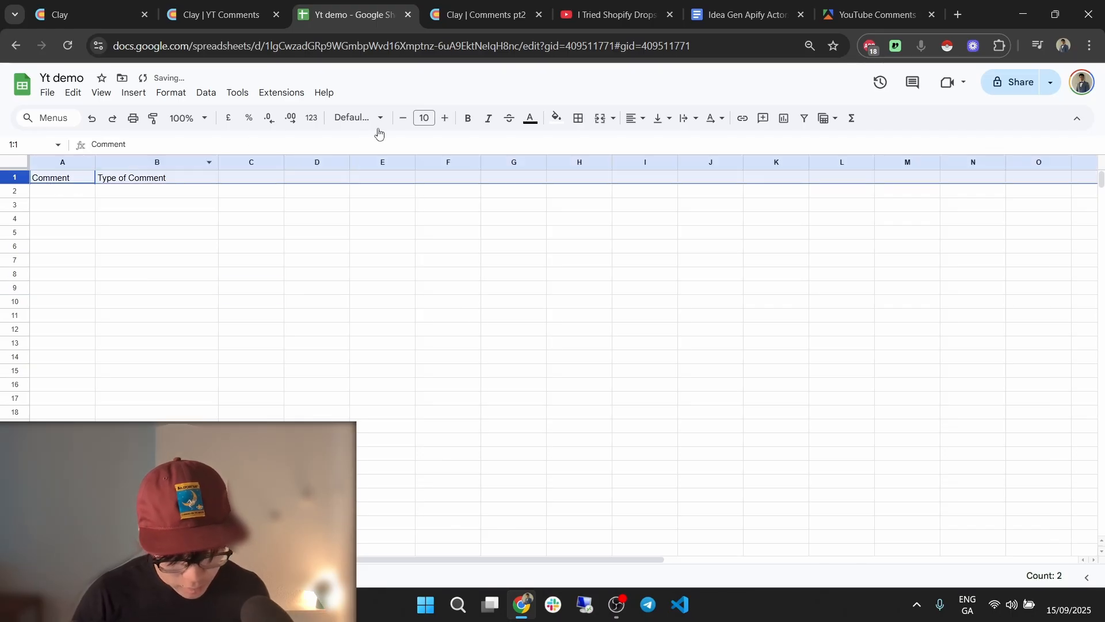
{"action": "left_click", "coordinate": [468, 119]}
{"action": "left_click", "coordinate": [299, 259]}
{"action": "left_click", "coordinate": [101, 93]}
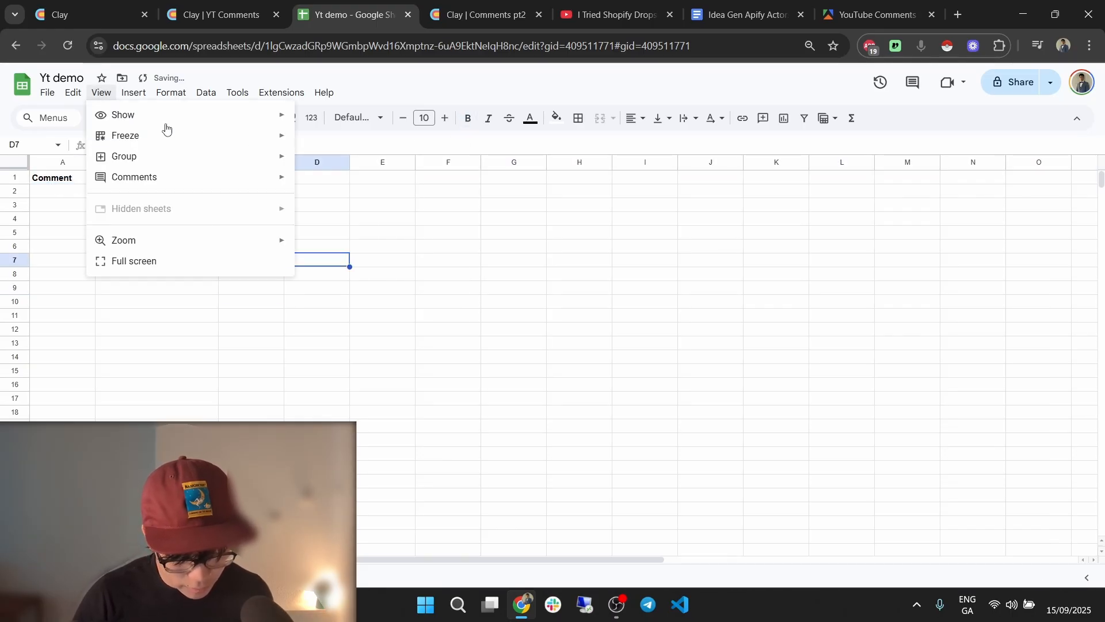
{"action": "left_click", "coordinate": [317, 158]}
{"action": "key", "text": "Up"}
{"action": "left_click", "coordinate": [350, 46]}
{"action": "key", "text": "ctrl+c"}
{"action": "left_click", "coordinate": [222, 14]}
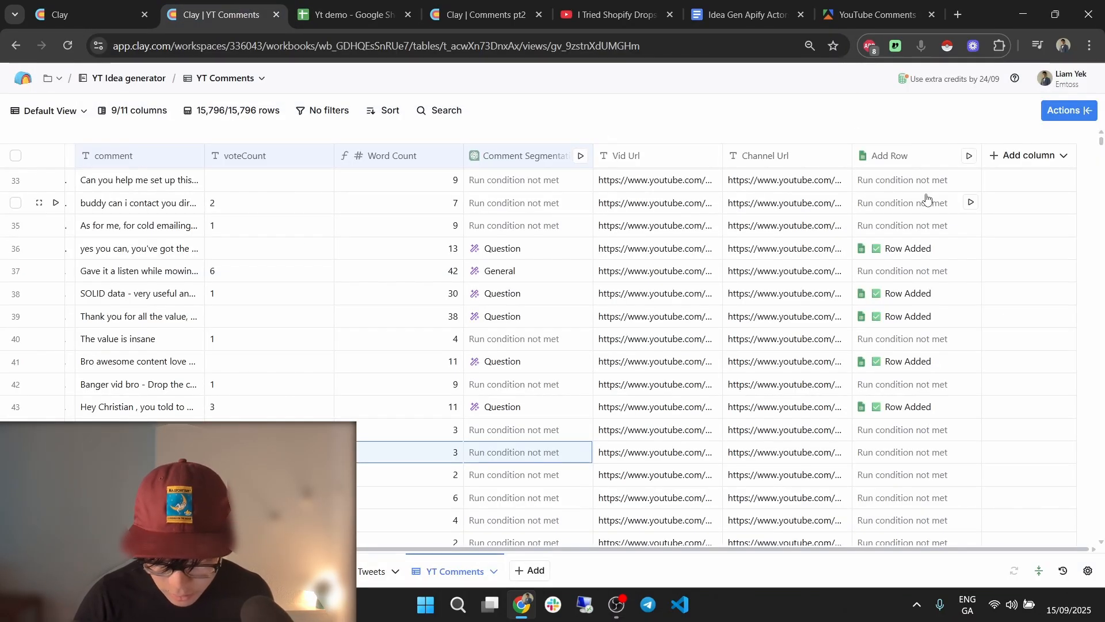
In Comments pt2, add a Google Sheets Add row enrichment column.
{"action": "left_click", "coordinate": [484, 14]}
{"action": "left_click", "coordinate": [760, 156]}
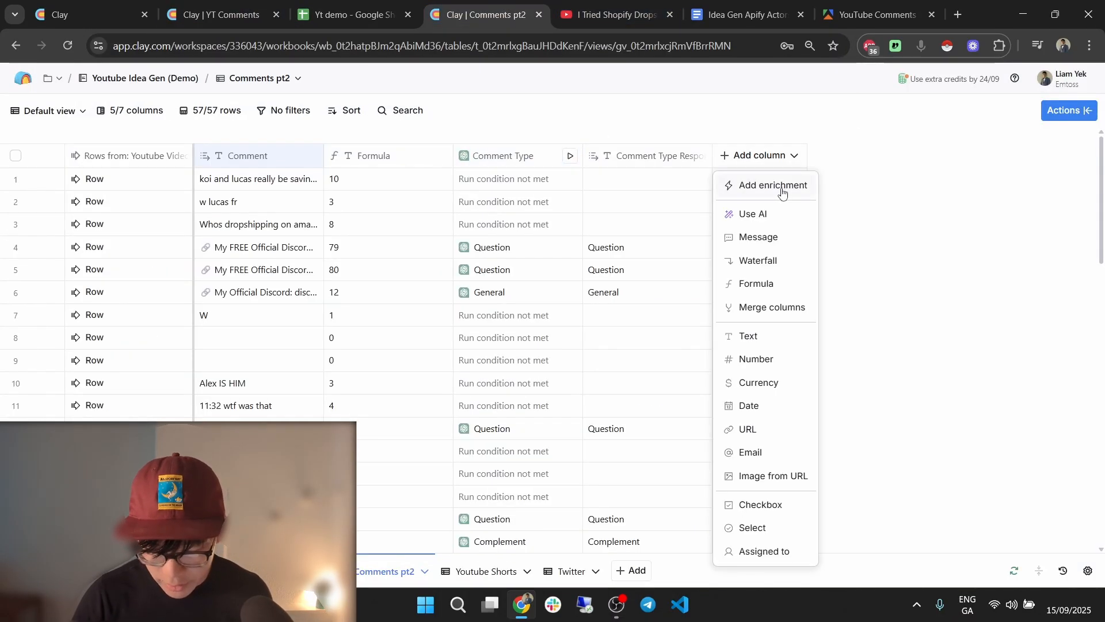
{"action": "left_click", "coordinate": [783, 185]}
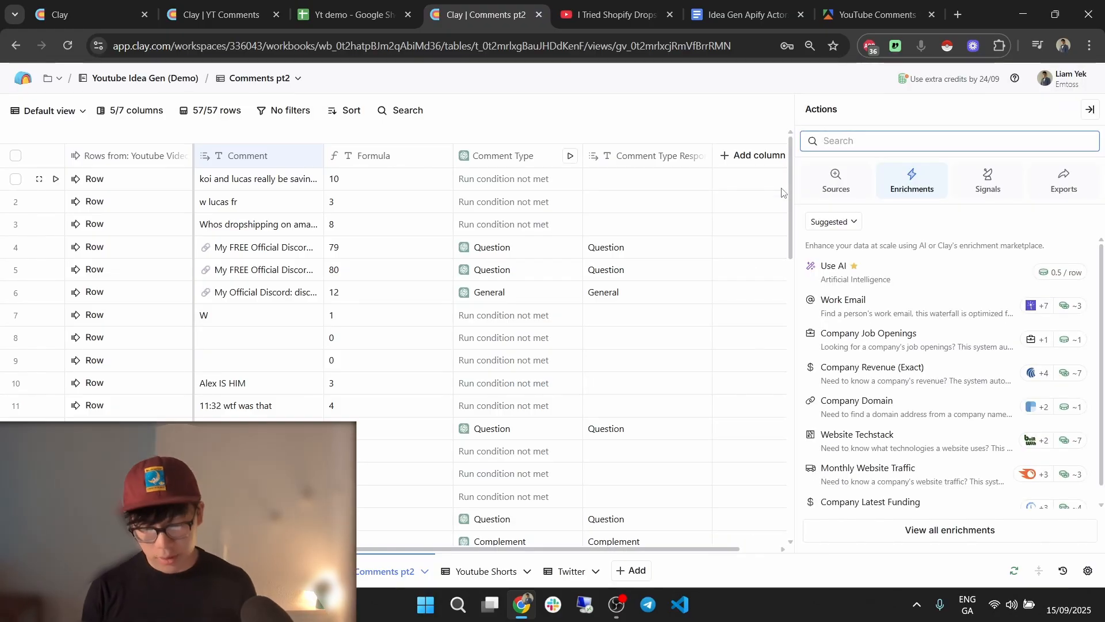
{"action": "type", "text": "g"}
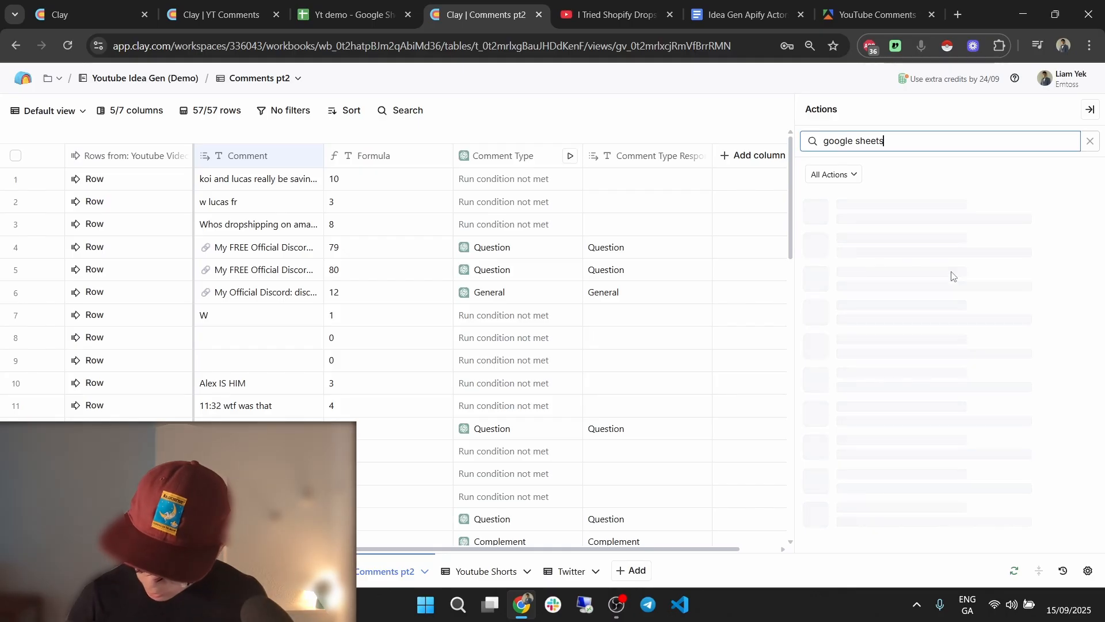
{"action": "type", "text": "oogle sheets"}
{"action": "left_click", "coordinate": [939, 247]}
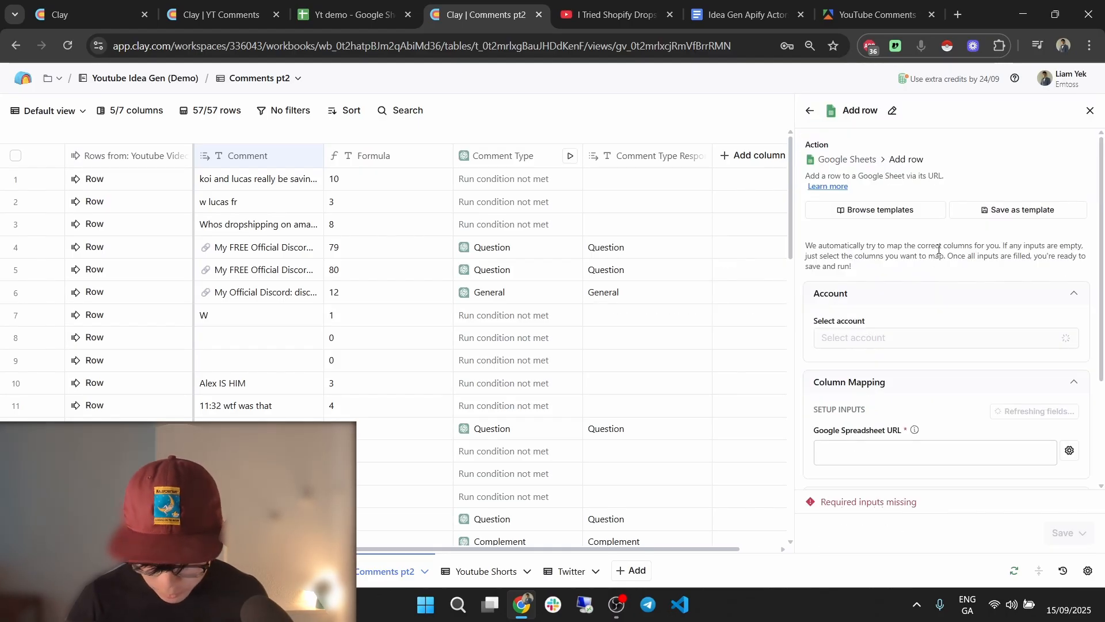
{"action": "scroll", "coordinate": [956, 357], "scroll_direction": "down", "scroll_amount": 3}
Paste the Yt demo sheet URL and target its Comments sheet.
{"action": "left_click", "coordinate": [931, 314]}
{"action": "key", "text": "ctrl+v"}
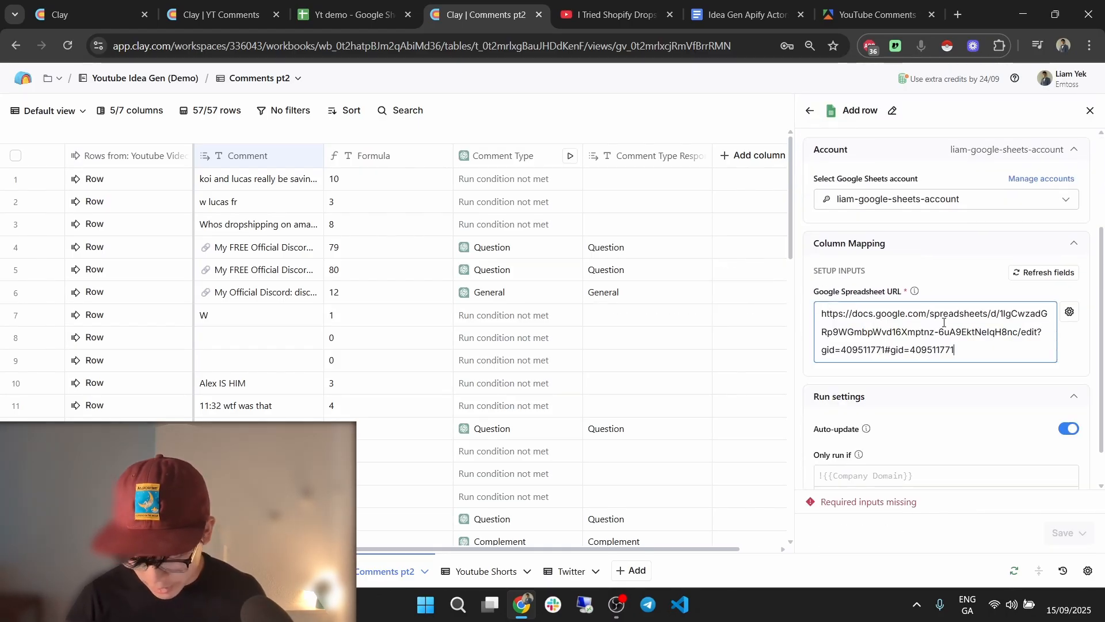
{"action": "scroll", "coordinate": [944, 322], "scroll_direction": "down", "scroll_amount": 1}
{"action": "left_click", "coordinate": [928, 377]}
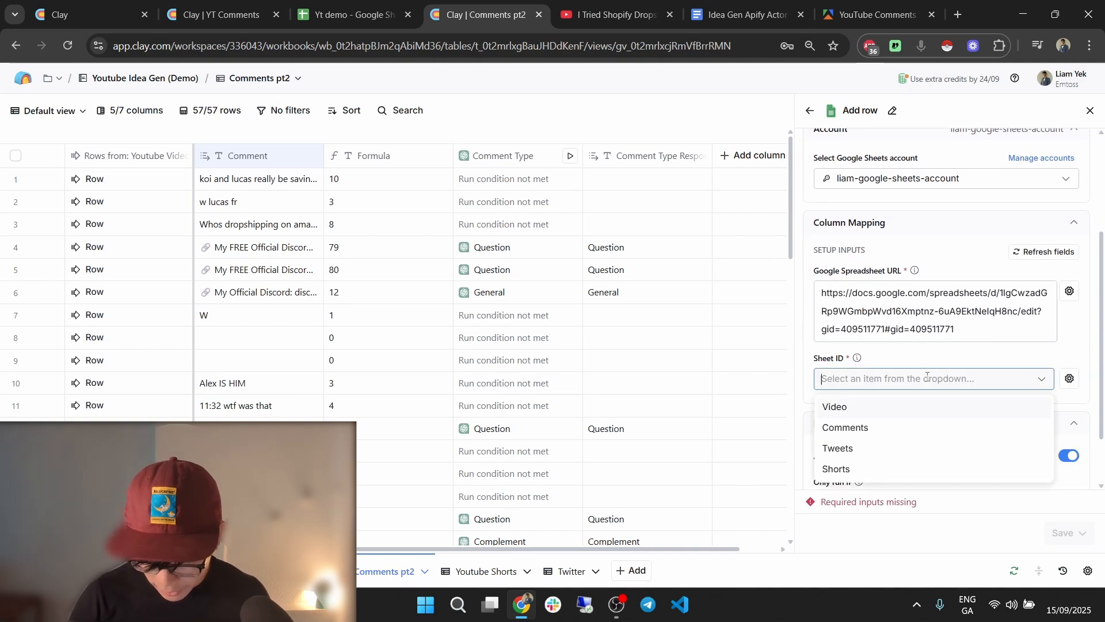
{"action": "left_click", "coordinate": [920, 427]}
{"action": "scroll", "coordinate": [921, 410], "scroll_direction": "down", "scroll_amount": 2}
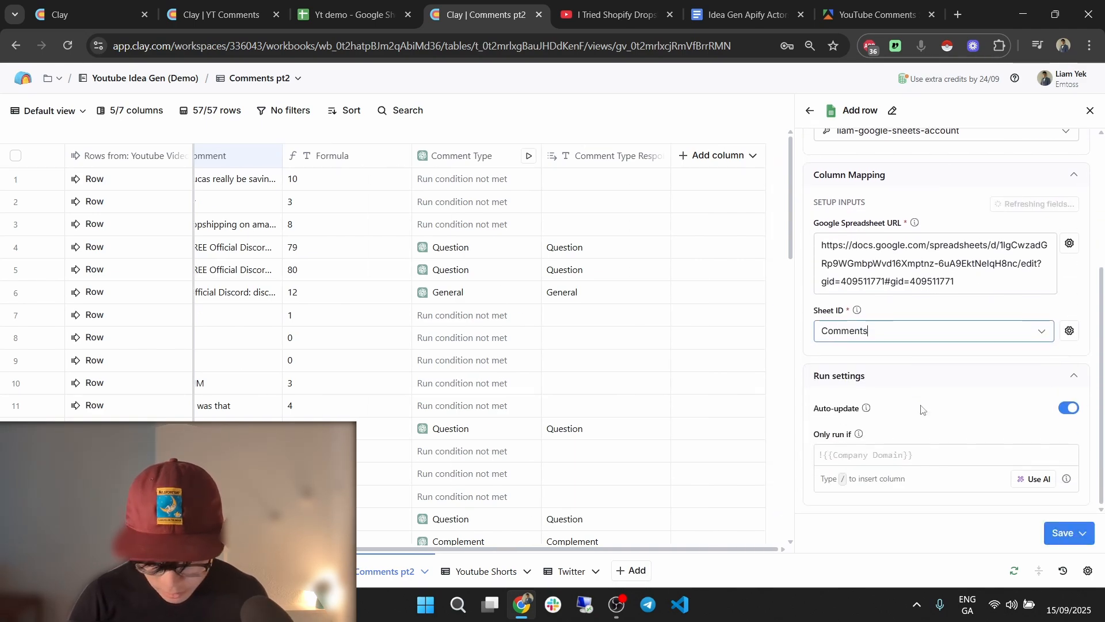
Map Comment to Comment and Comment Type Response to Type of Comment.
{"action": "left_click", "coordinate": [836, 360]}
{"action": "left_click", "coordinate": [848, 387]}
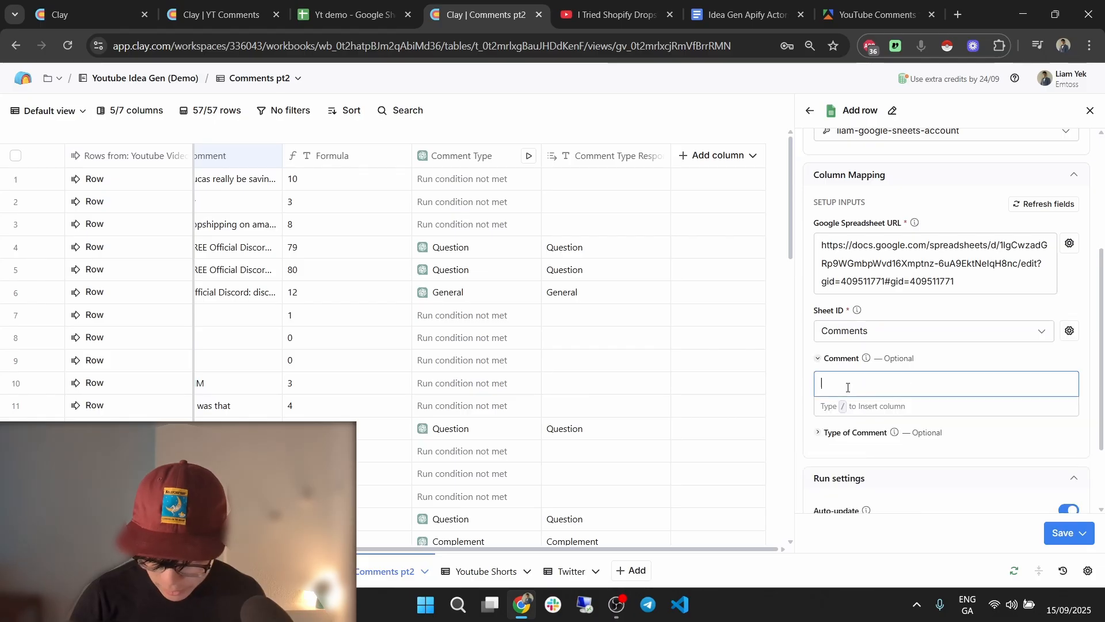
{"action": "key", "text": "slash"}
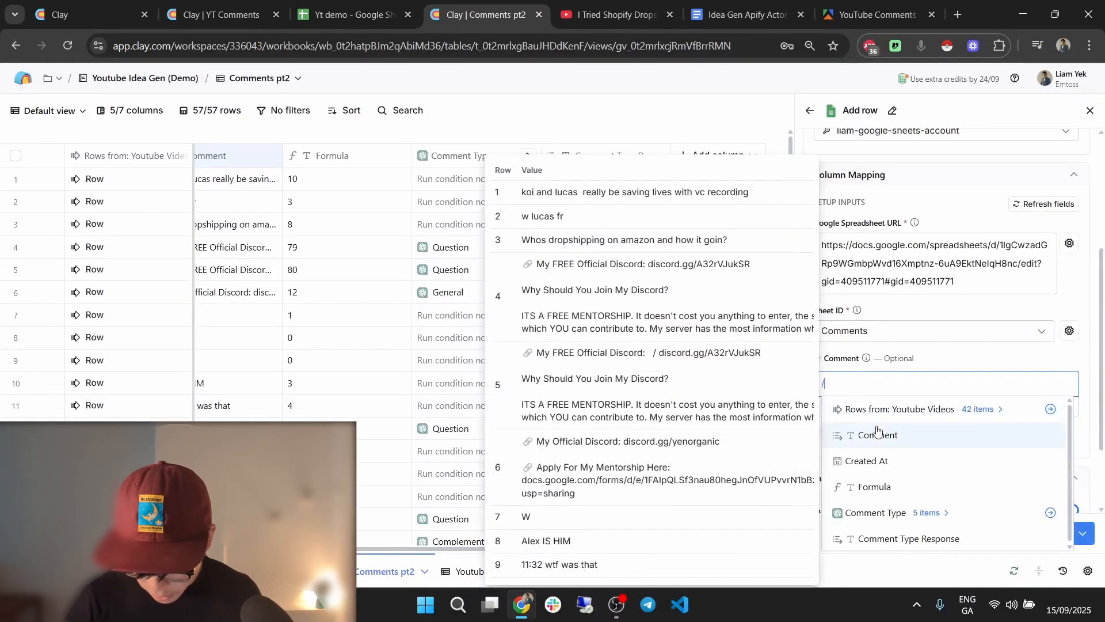
{"action": "left_click", "coordinate": [878, 432]}
{"action": "left_click", "coordinate": [878, 435]}
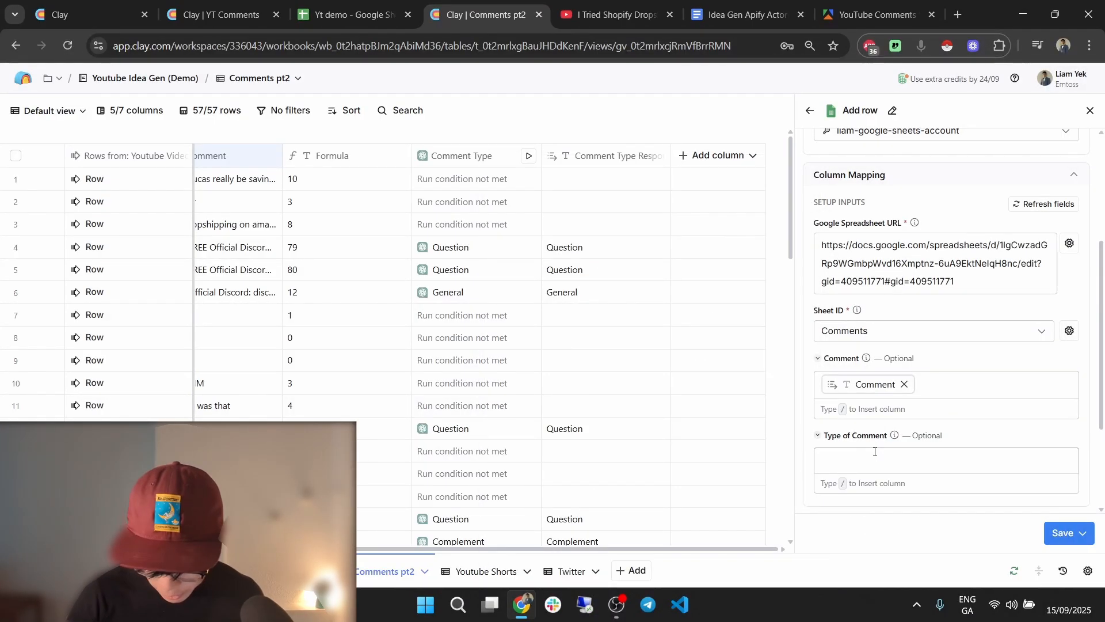
{"action": "left_click", "coordinate": [873, 455]}
{"action": "type", "text": "/"}
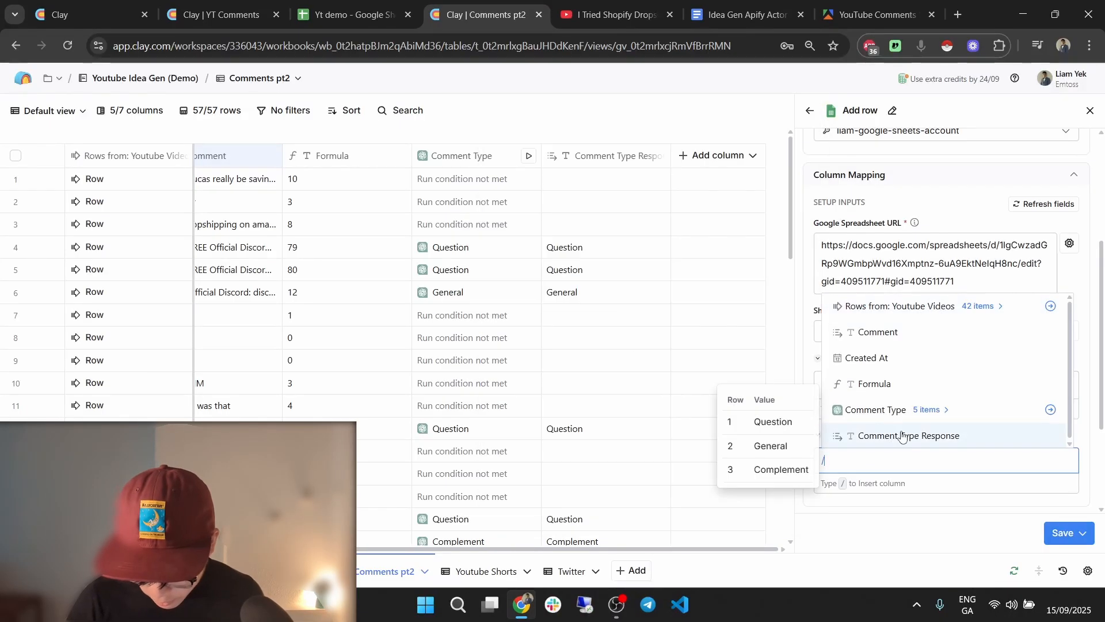
{"action": "left_click", "coordinate": [902, 435]}
{"action": "scroll", "coordinate": [956, 449], "scroll_direction": "down", "scroll_amount": 2}
{"action": "scroll", "coordinate": [956, 449], "scroll_direction": "up", "scroll_amount": 1}
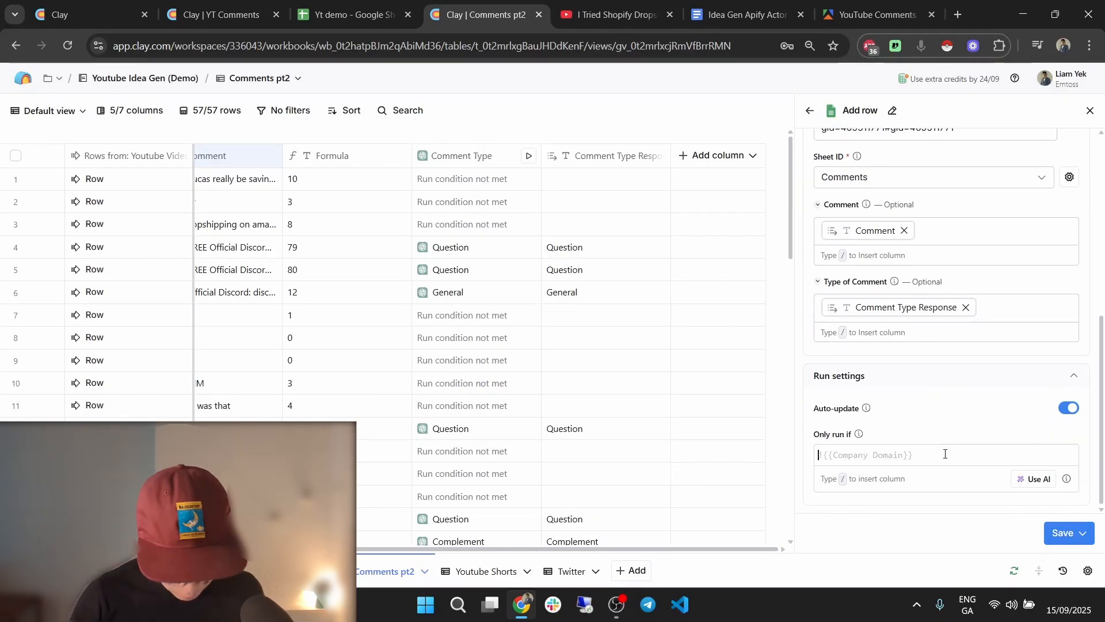
Run only if Comment Type Response exists, then save and run on all 57 rows.
{"action": "left_click", "coordinate": [945, 453]}
{"action": "type", "text": "!!/comm"}
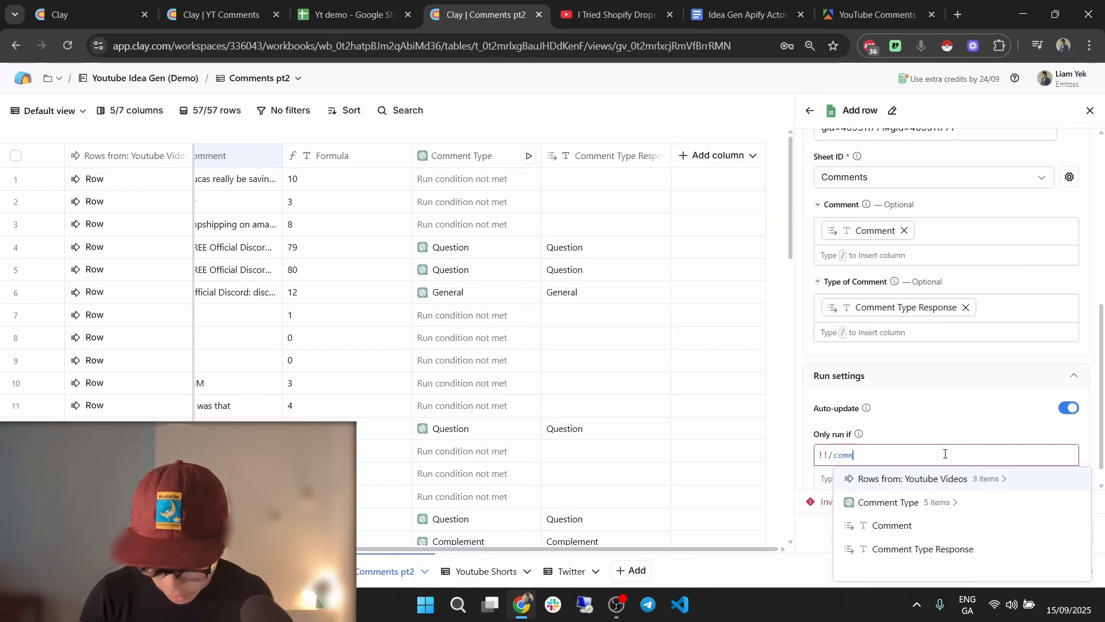
{"action": "left_click", "coordinate": [923, 548]}
{"action": "left_click", "coordinate": [1064, 533]}
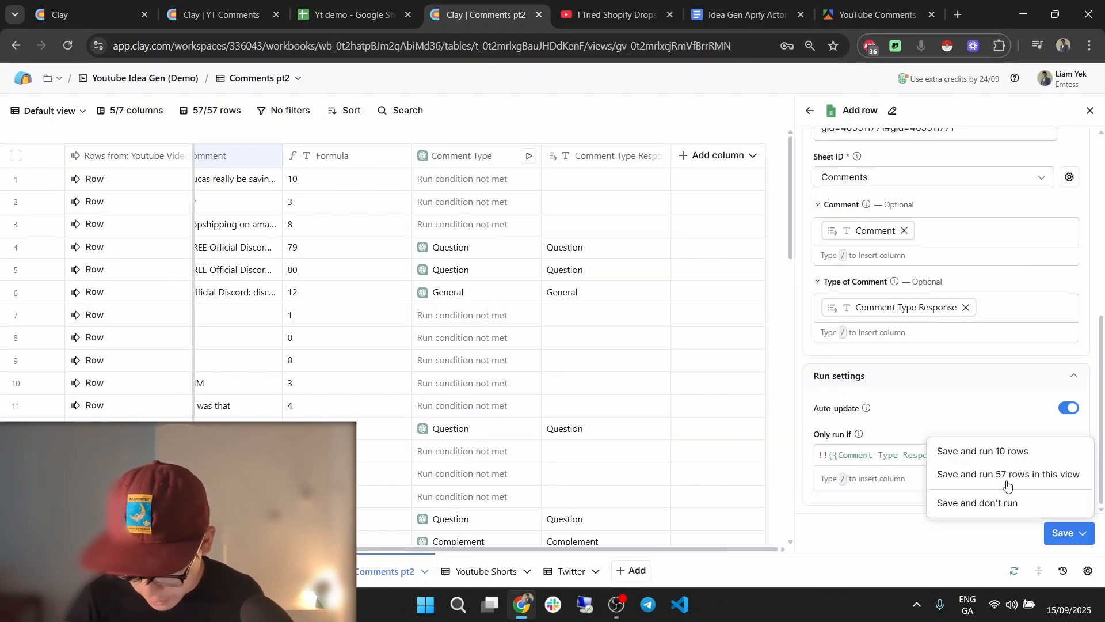
{"action": "left_click", "coordinate": [1015, 476]}
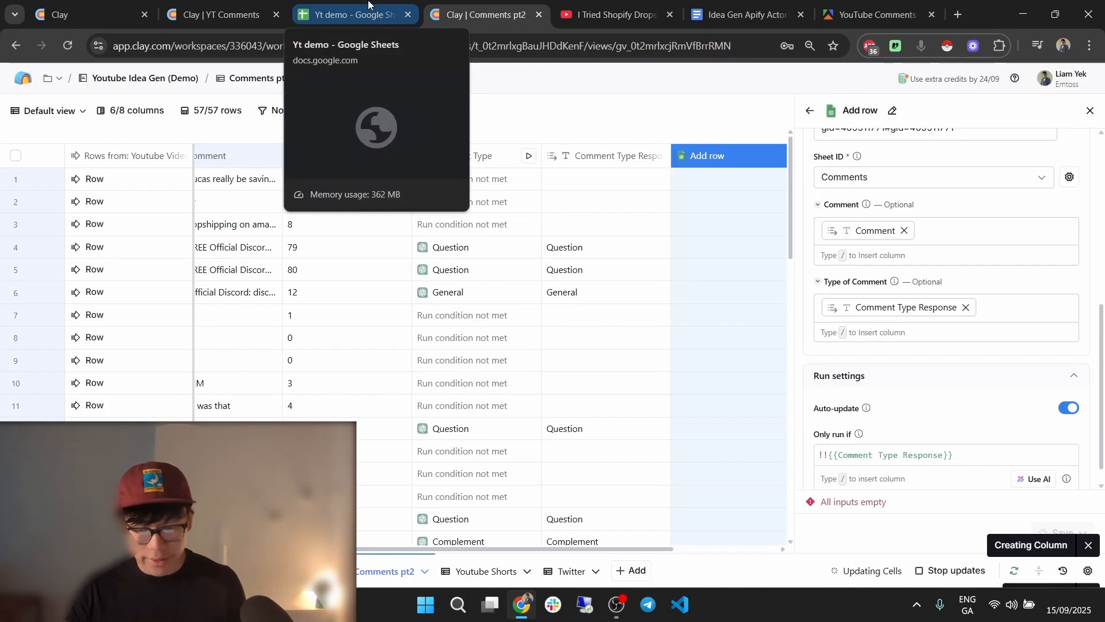
Watch Clay queue the Add row cells until 'Super surprised' typed Question lands in Yt demo row 2.
{"action": "left_click", "coordinate": [369, 3]}
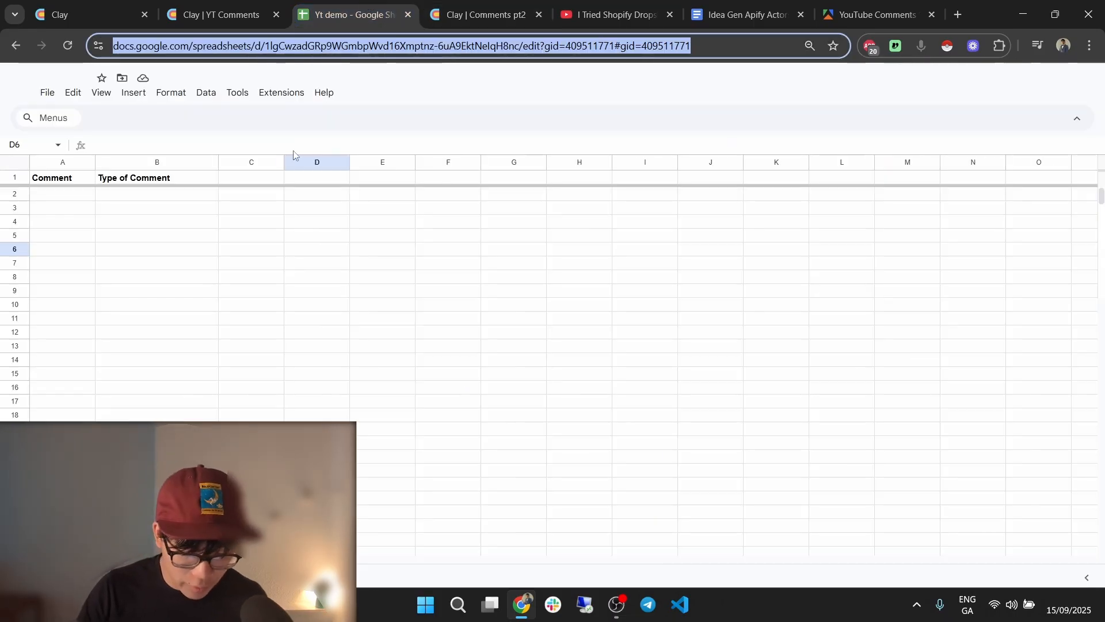
{"action": "left_click", "coordinate": [257, 237]}
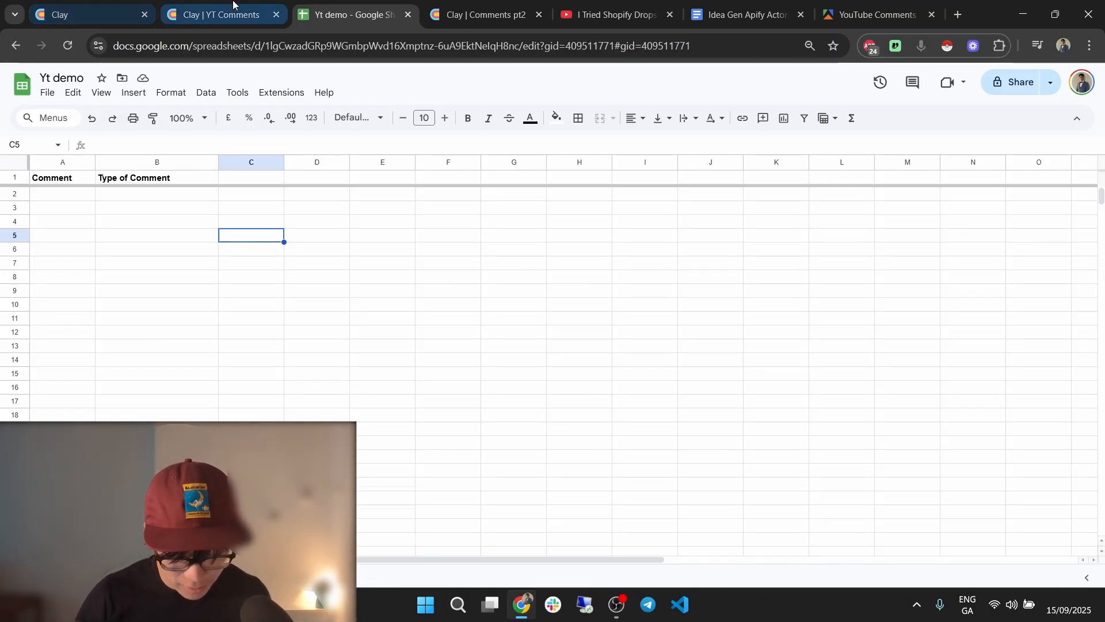
{"action": "left_click", "coordinate": [219, 14]}
{"action": "scroll", "coordinate": [974, 295], "scroll_direction": "down", "scroll_amount": 3}
{"action": "left_click", "coordinate": [369, 10]}
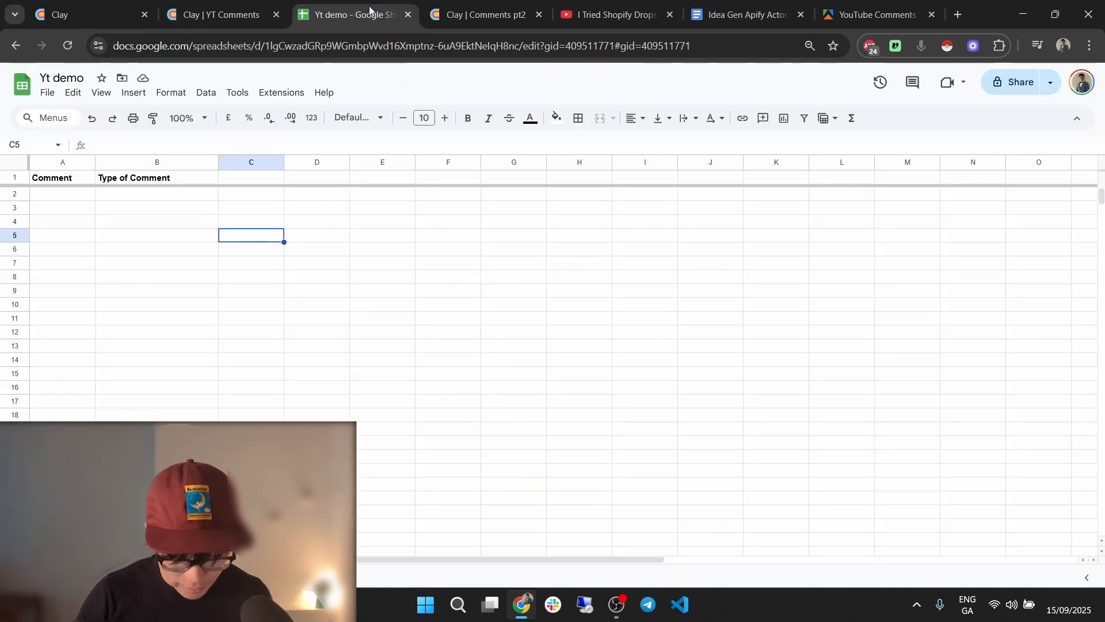
{"action": "left_click", "coordinate": [156, 310]}
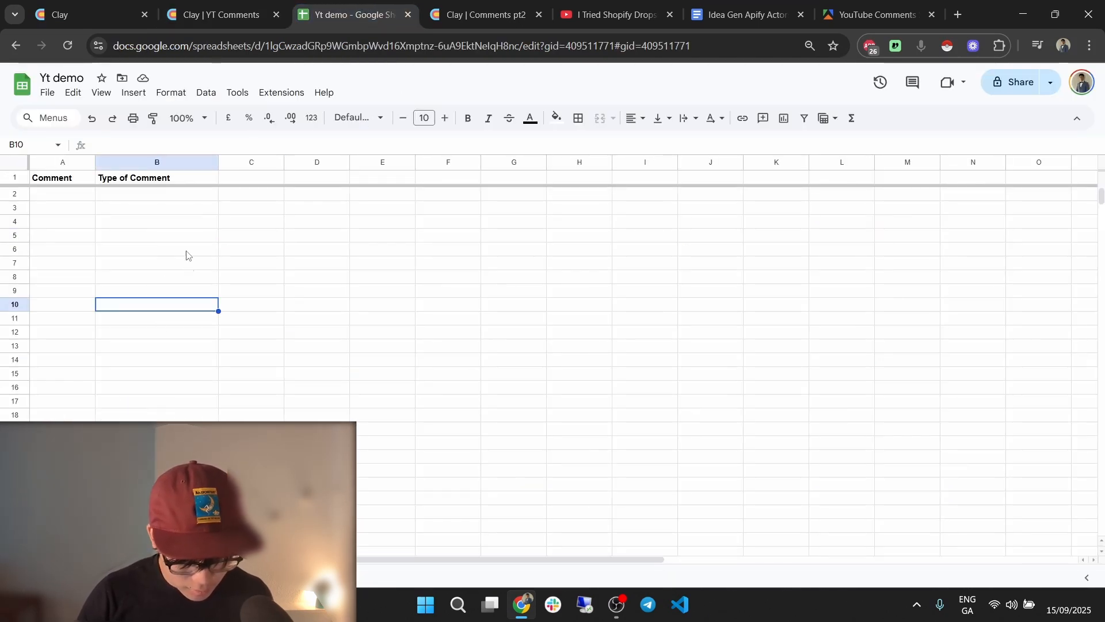
{"action": "left_click", "coordinate": [260, 215]}
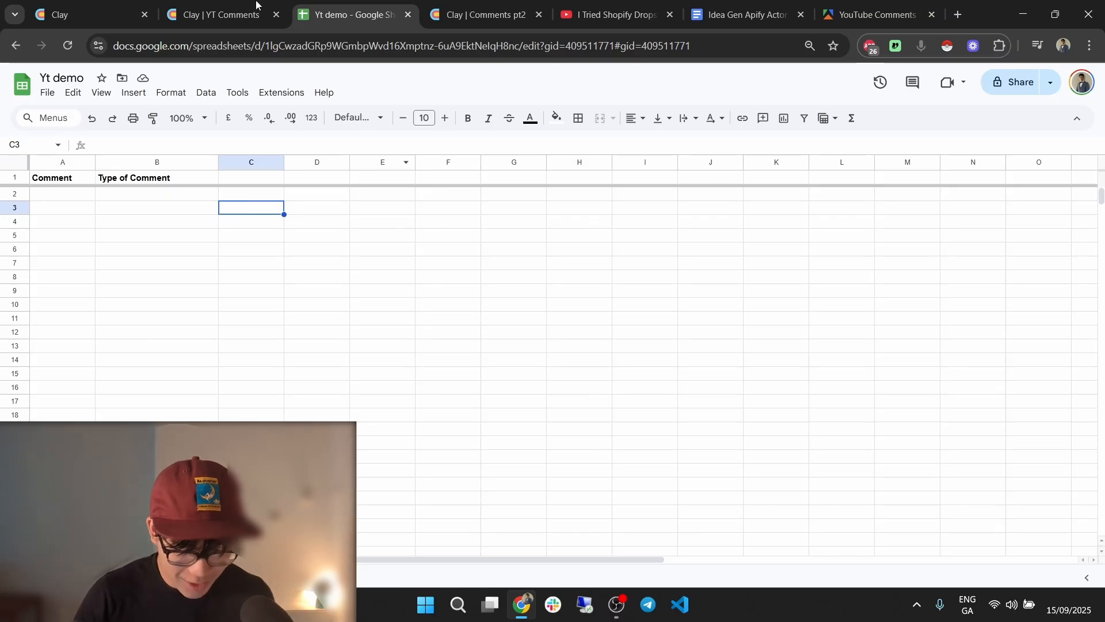
{"action": "left_click", "coordinate": [486, 12]}
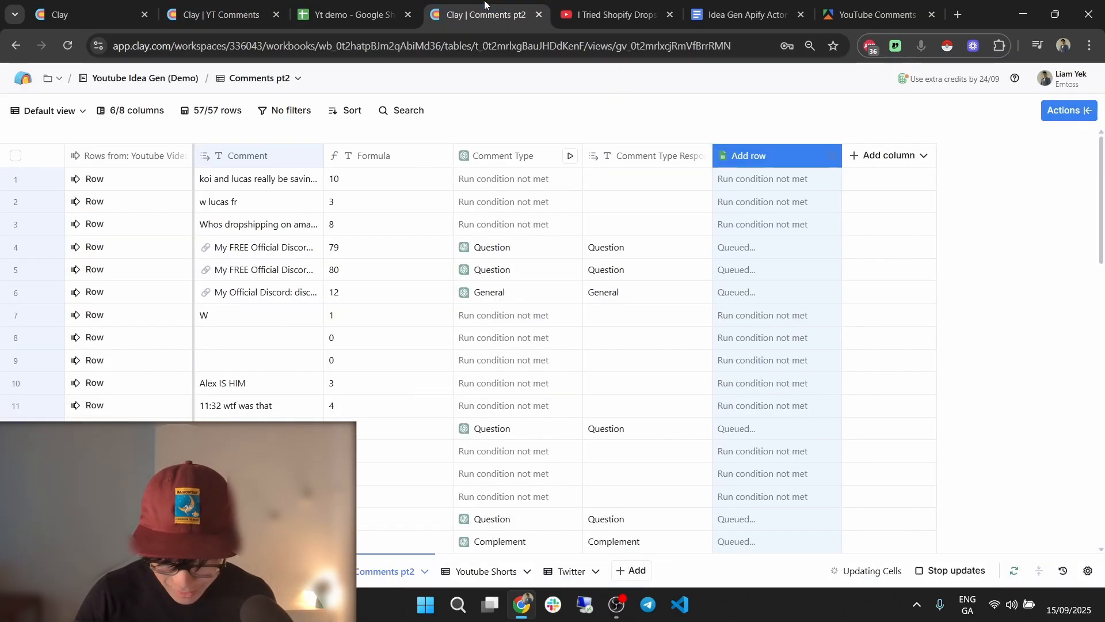
{"action": "scroll", "coordinate": [760, 291], "scroll_direction": "down", "scroll_amount": 6}
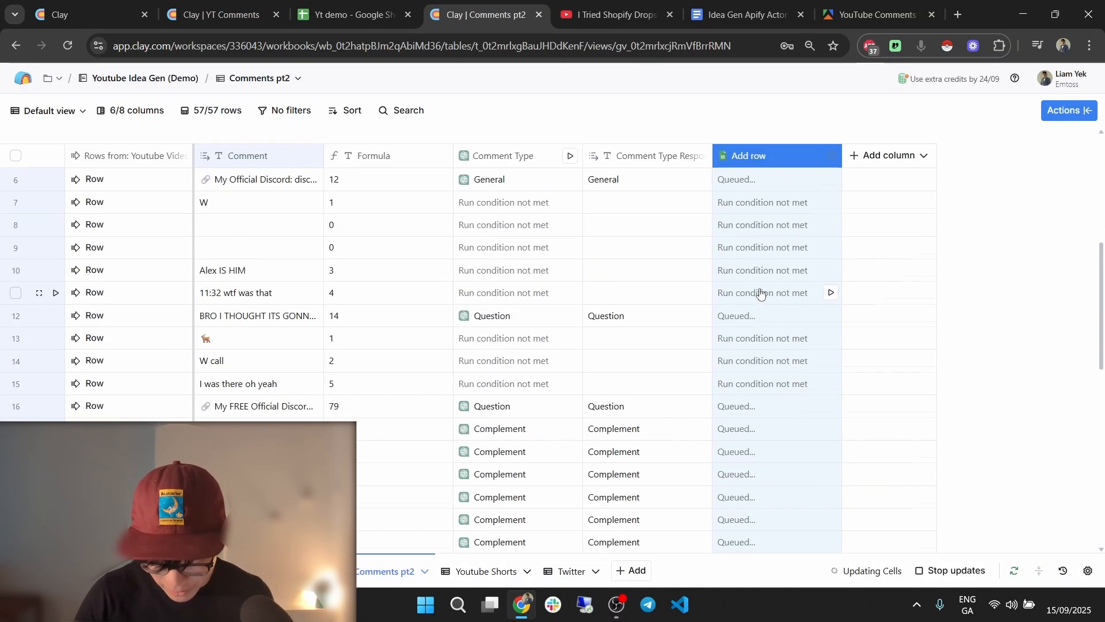
{"action": "scroll", "coordinate": [812, 338], "scroll_direction": "up", "scroll_amount": 6}
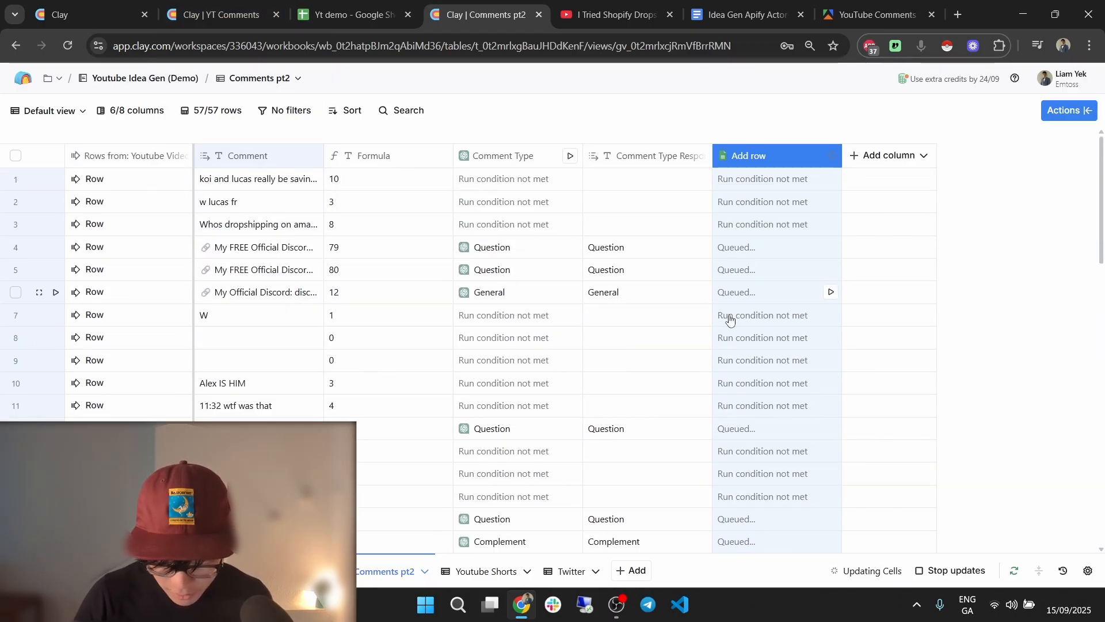
{"action": "left_click", "coordinate": [638, 315]}
Widen column A in Yt demo and read the full comments in A4 and A5.
{"action": "left_click", "coordinate": [333, 5]}
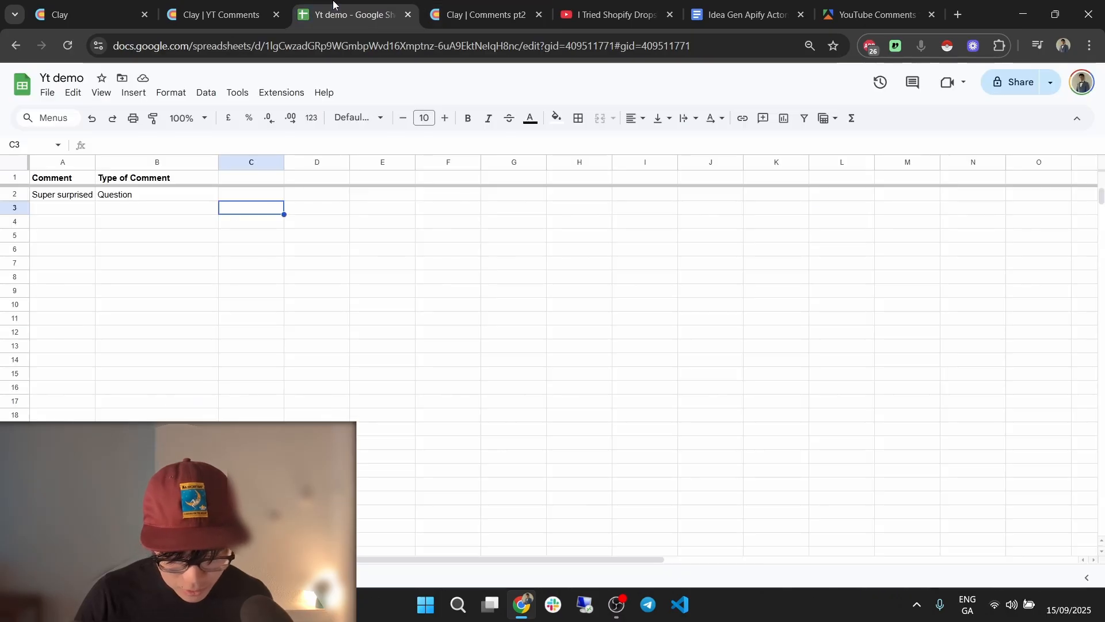
{"action": "left_click_drag", "start_coordinate": [95, 161], "coordinate": [176, 163]}
{"action": "left_click", "coordinate": [125, 266]}
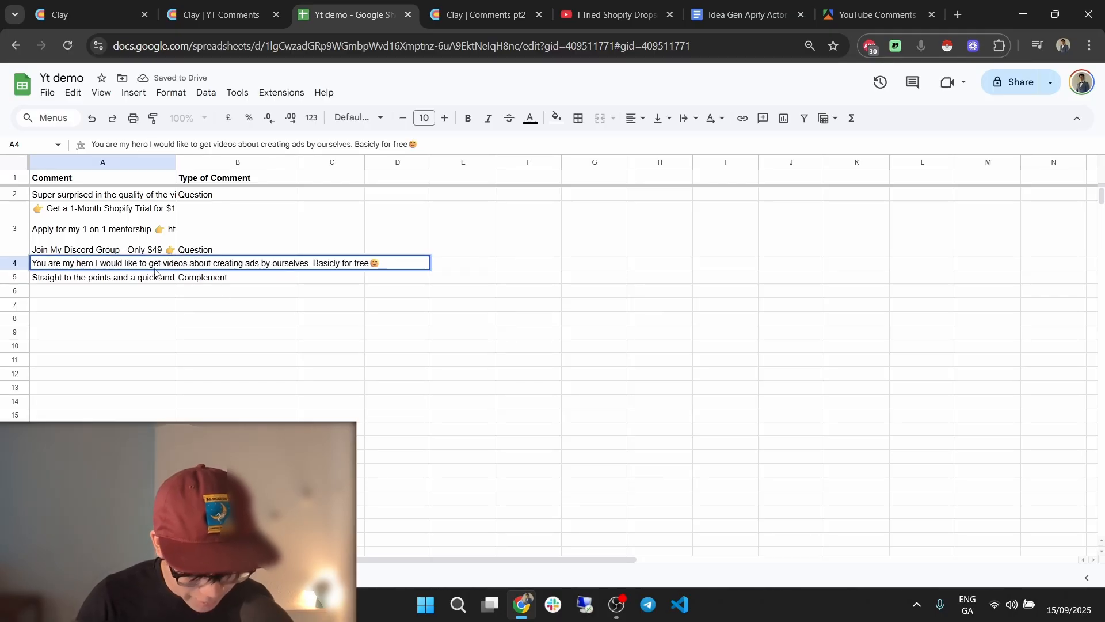
{"action": "left_click_drag", "start_coordinate": [128, 264], "coordinate": [264, 267]}
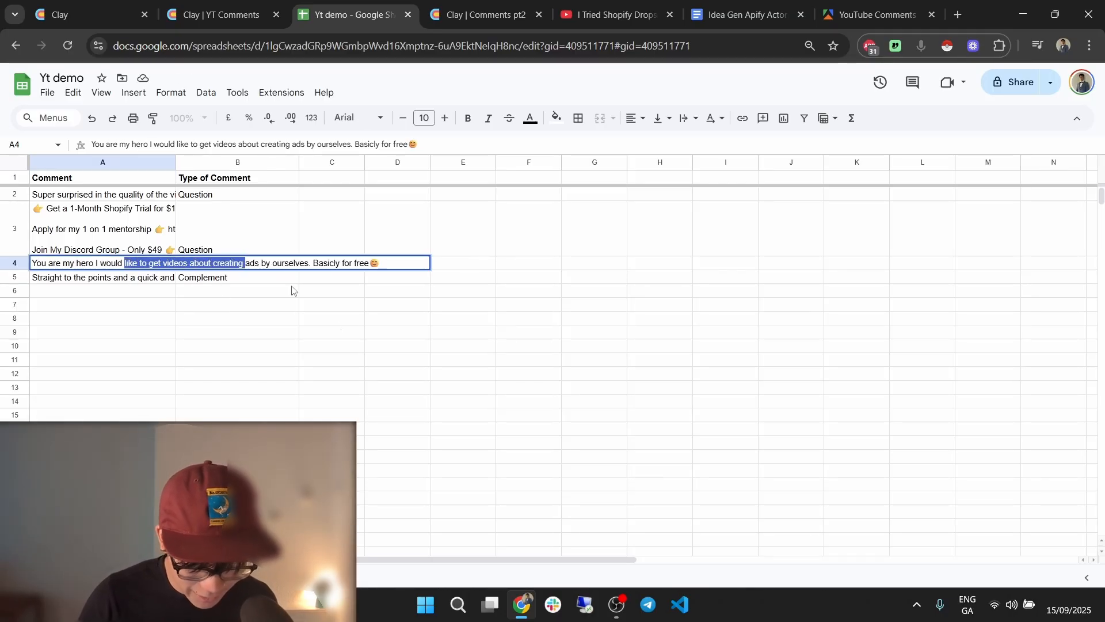
{"action": "left_click", "coordinate": [353, 335]}
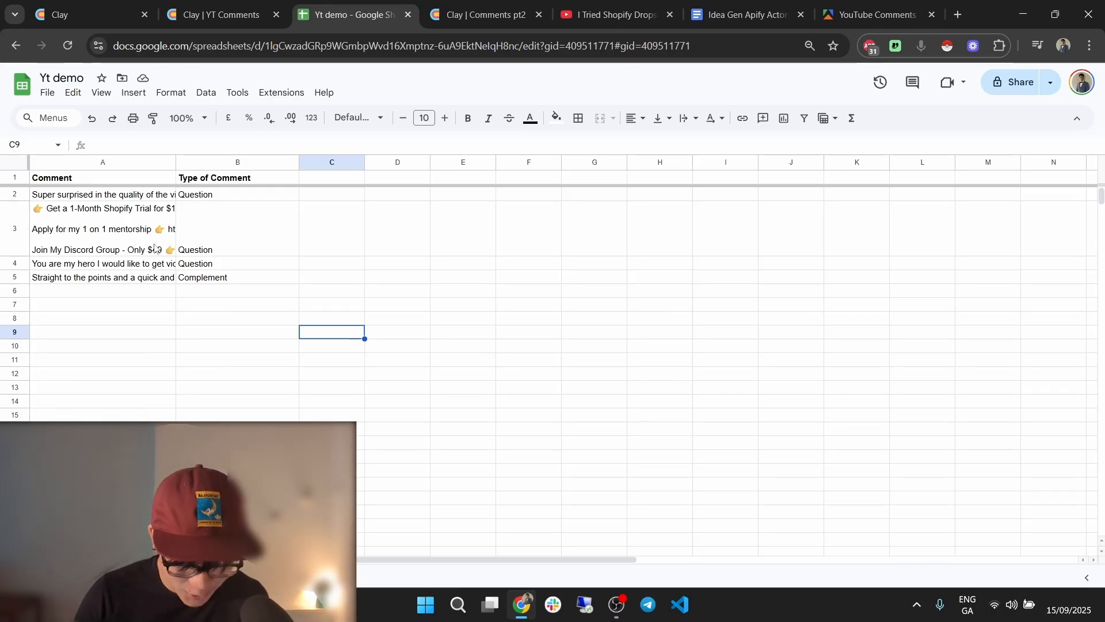
{"action": "left_click", "coordinate": [122, 277]}
{"action": "key", "text": "Return"}
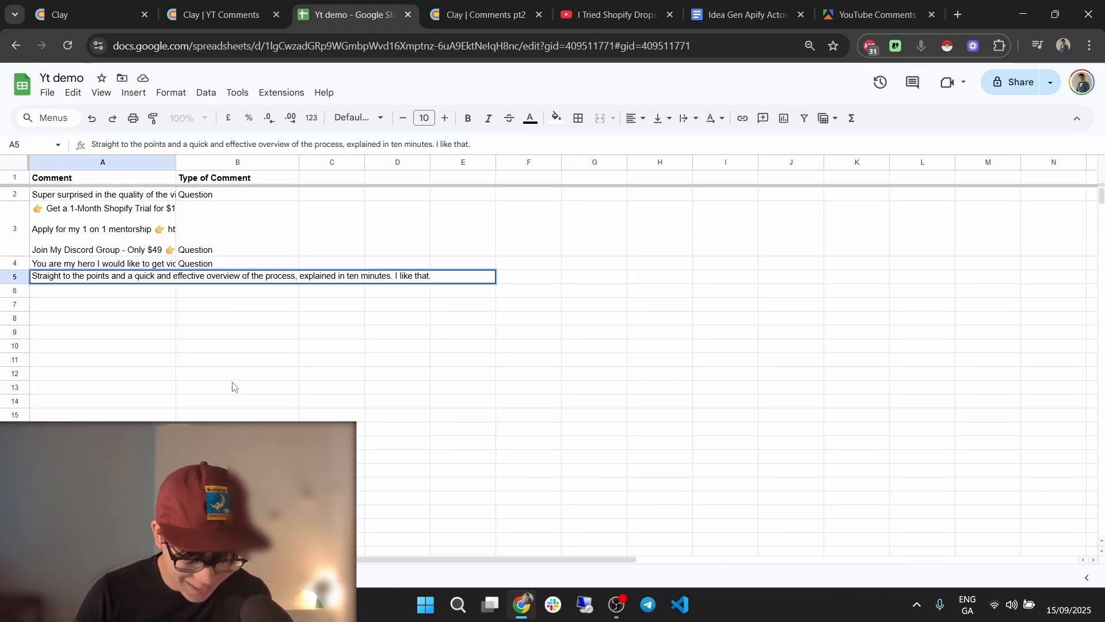
{"action": "left_click", "coordinate": [232, 385]}
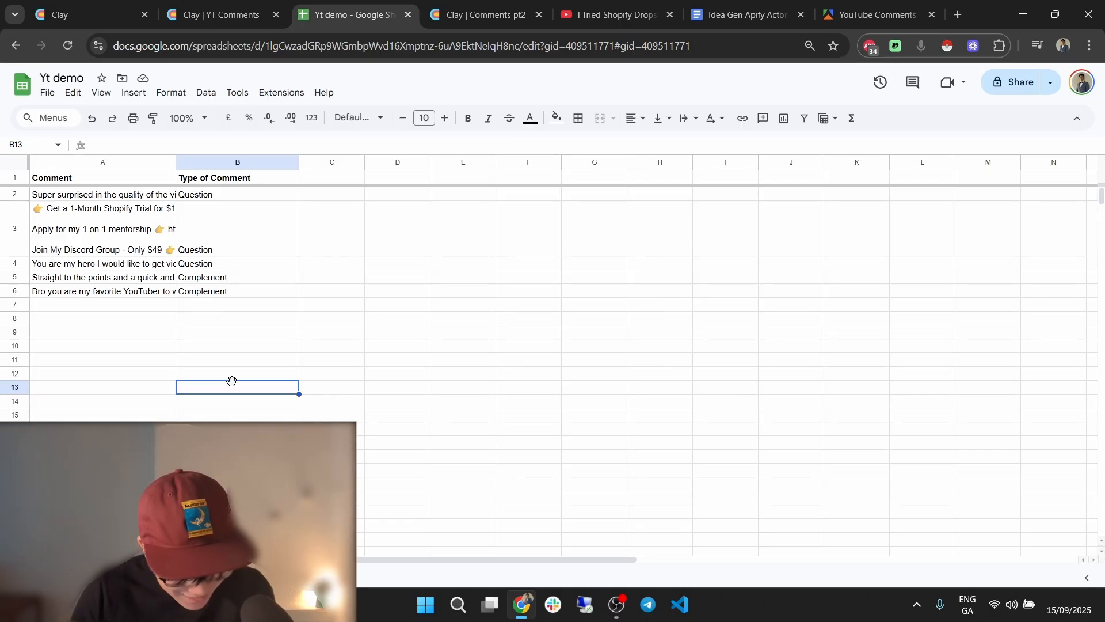
{"action": "left_click", "coordinate": [448, 322]}
{"action": "left_click", "coordinate": [411, 321]}
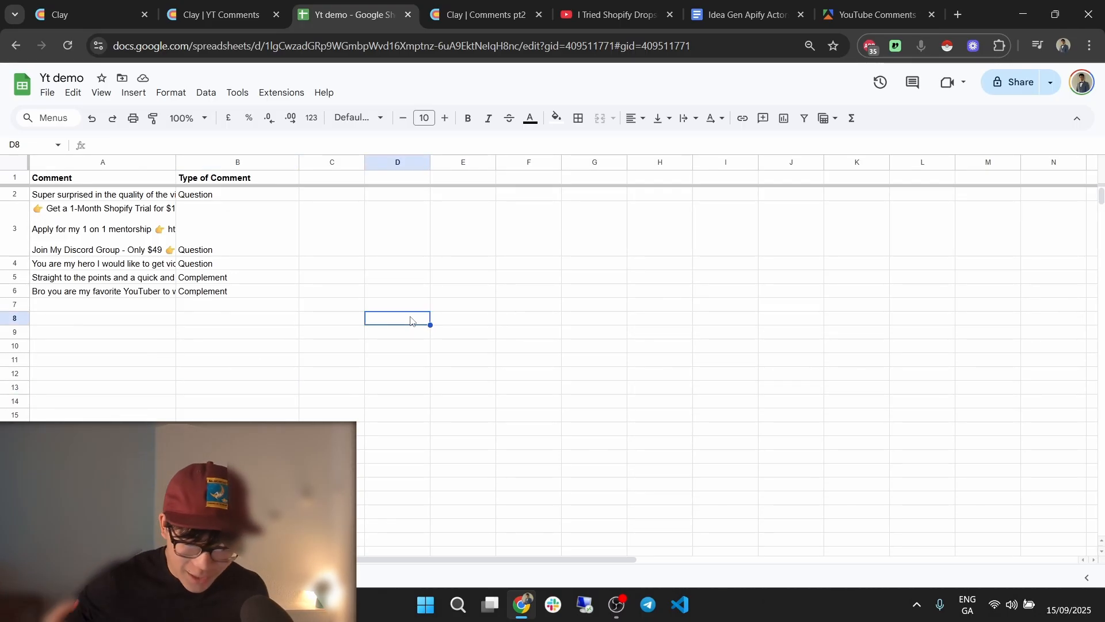
Check the Clay YT Comments table, then add an empty sheet to the workbook.
{"action": "key", "text": "ctrl+shift+Tab"}
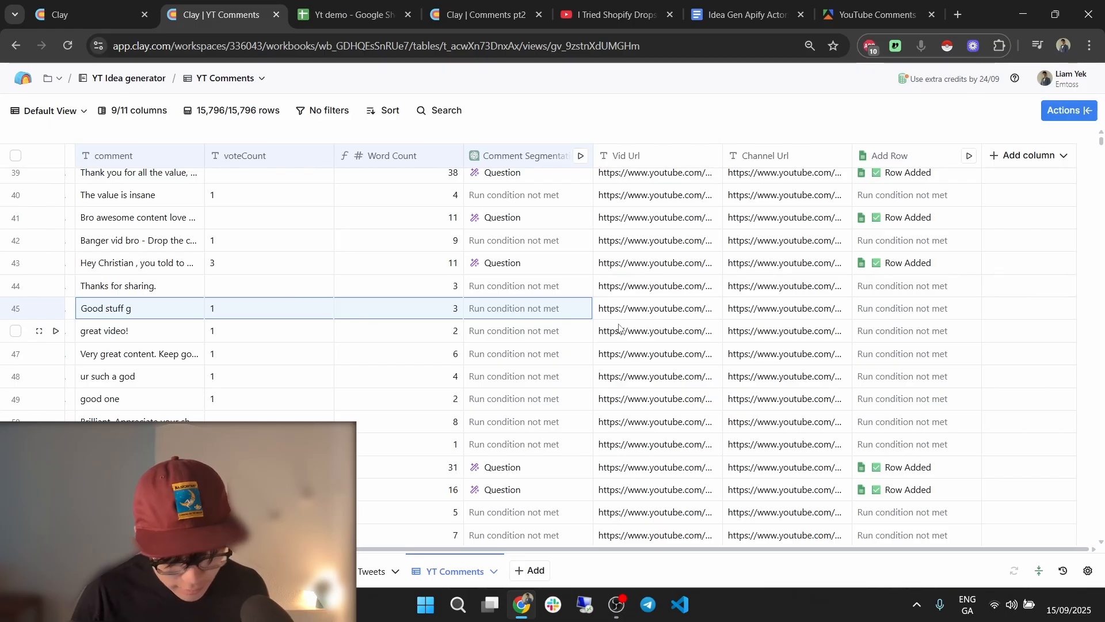
{"action": "scroll", "coordinate": [618, 327], "scroll_direction": "down", "scroll_amount": 3}
{"action": "scroll", "coordinate": [619, 327], "scroll_direction": "up", "scroll_amount": 6}
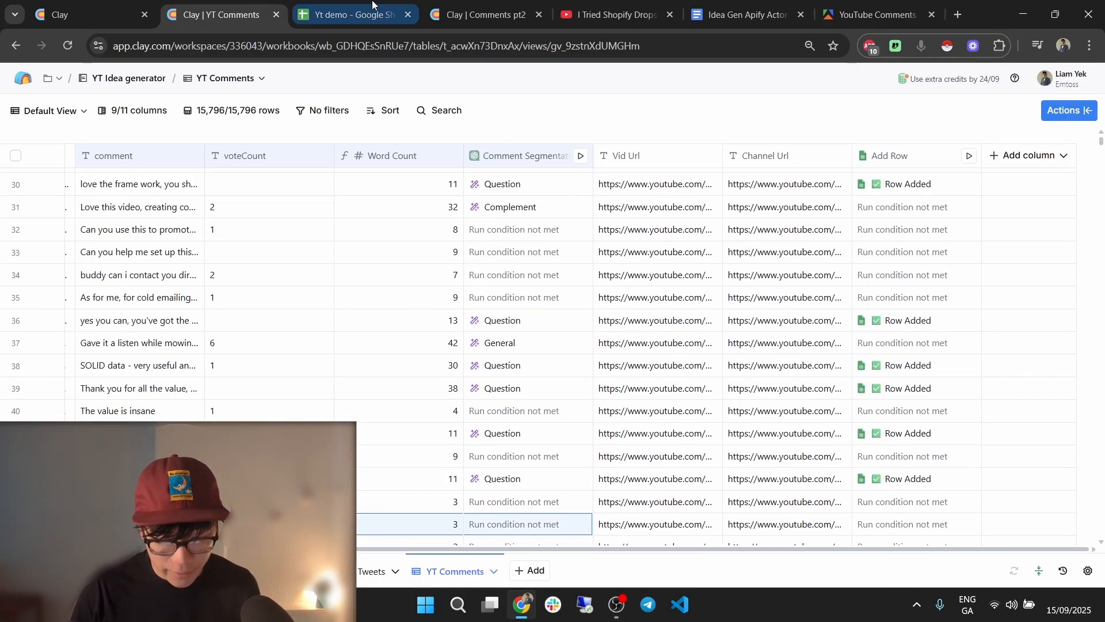
{"action": "left_click", "coordinate": [373, 10]}
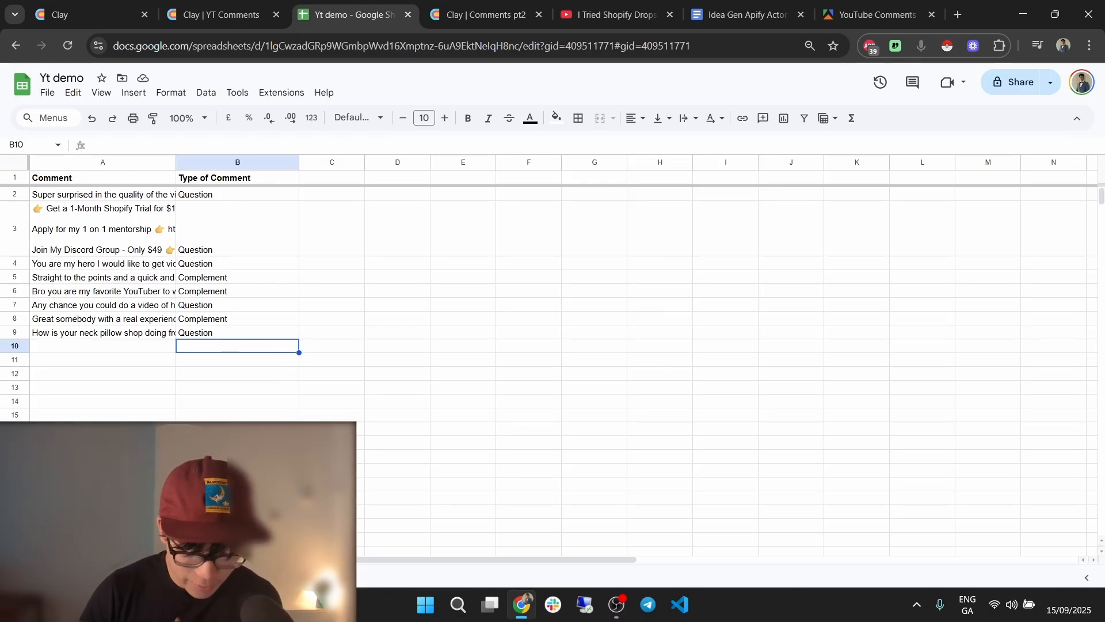
{"action": "left_click", "coordinate": [17, 578]}
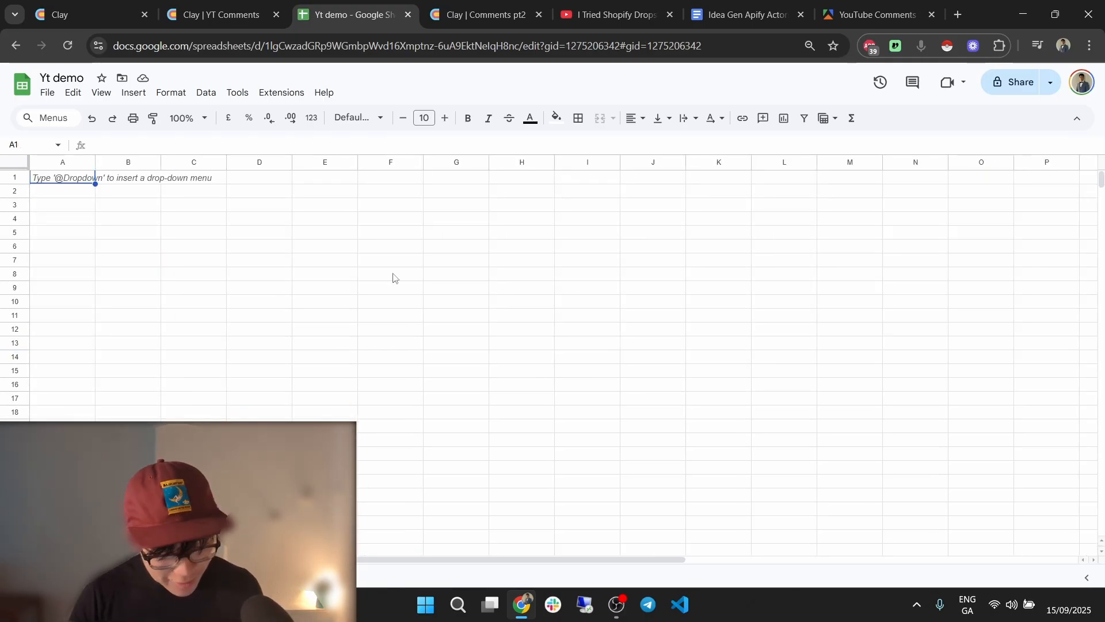
{"action": "left_click", "coordinate": [259, 5]}
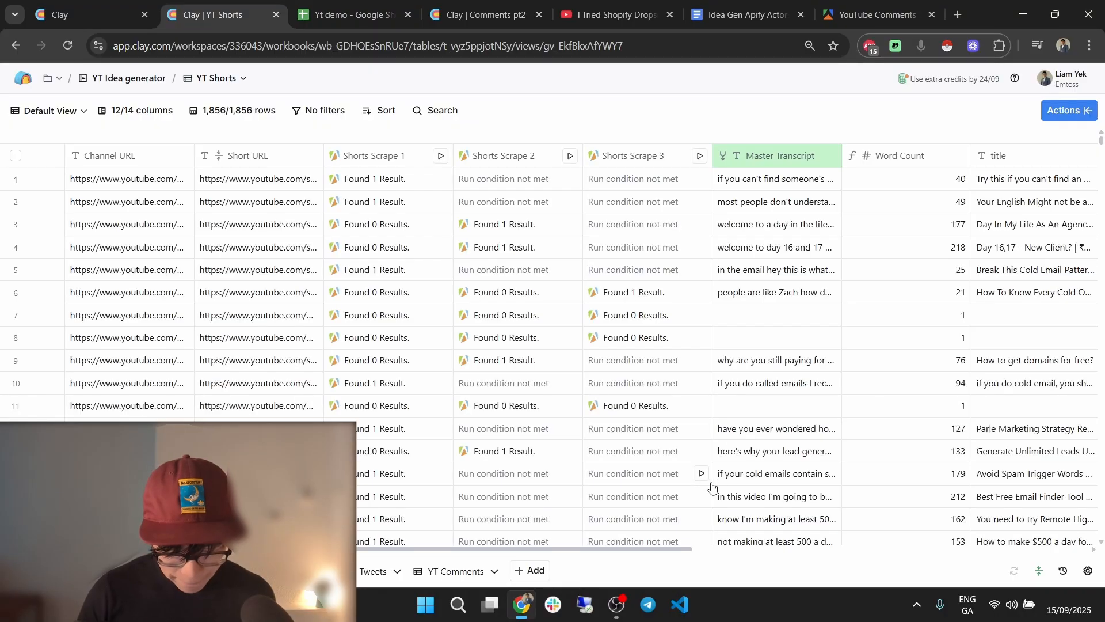
Insert a Send table data enrichment column right of YT Shorts Scrape in YT Shorts.
{"action": "left_click", "coordinate": [484, 15]}
{"action": "left_click", "coordinate": [463, 574]}
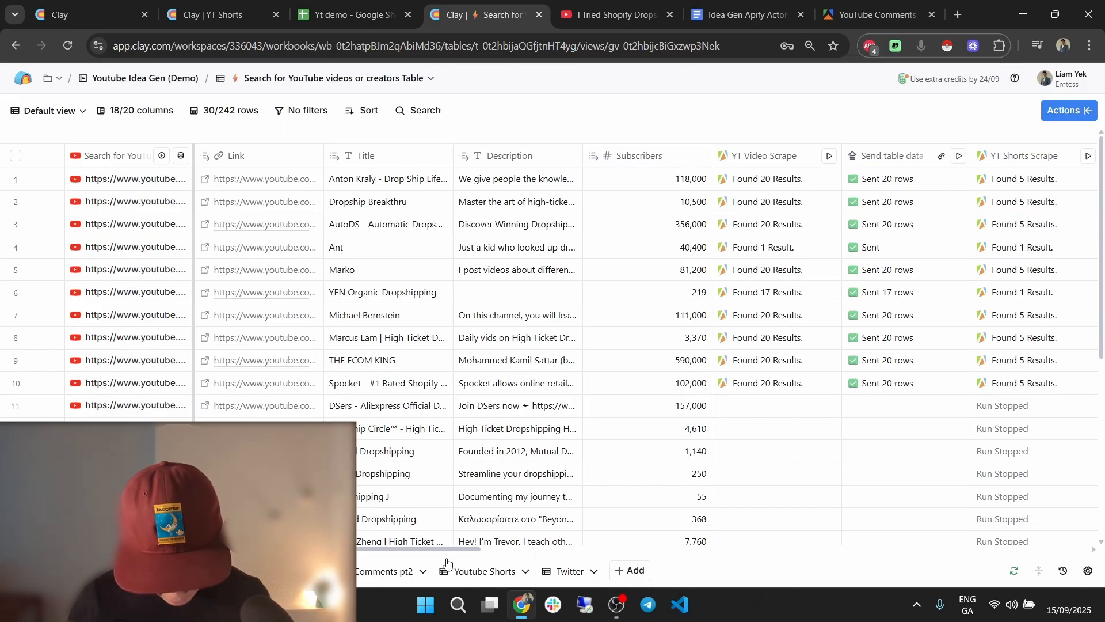
{"action": "left_click_drag", "start_coordinate": [448, 548], "coordinate": [680, 547]}
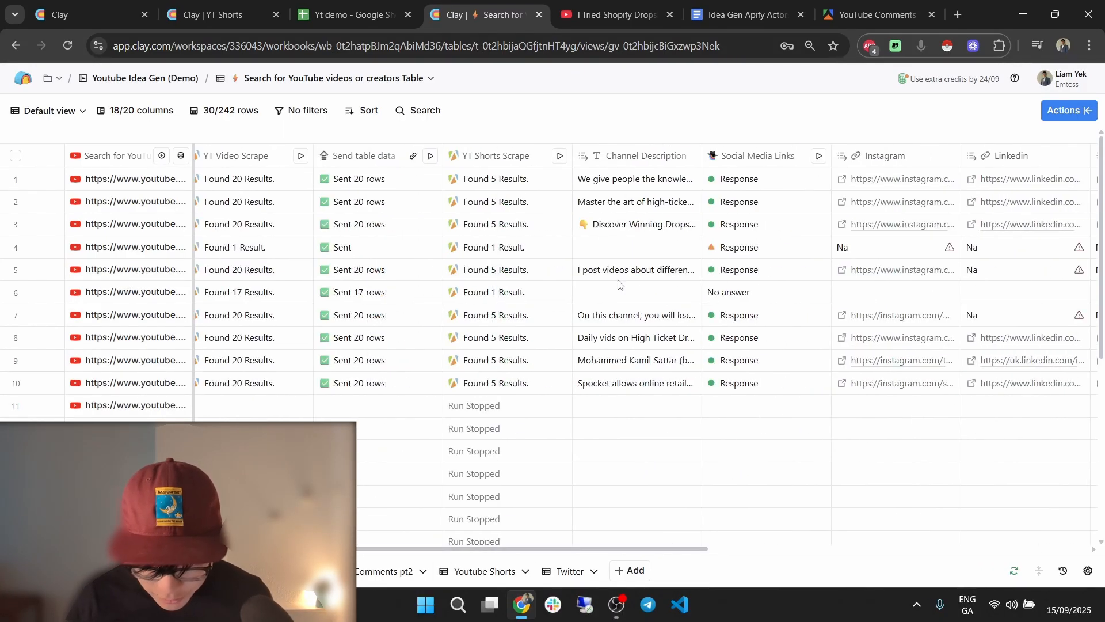
{"action": "left_click", "coordinate": [532, 160]}
{"action": "mouse_move", "coordinate": [556, 254]}
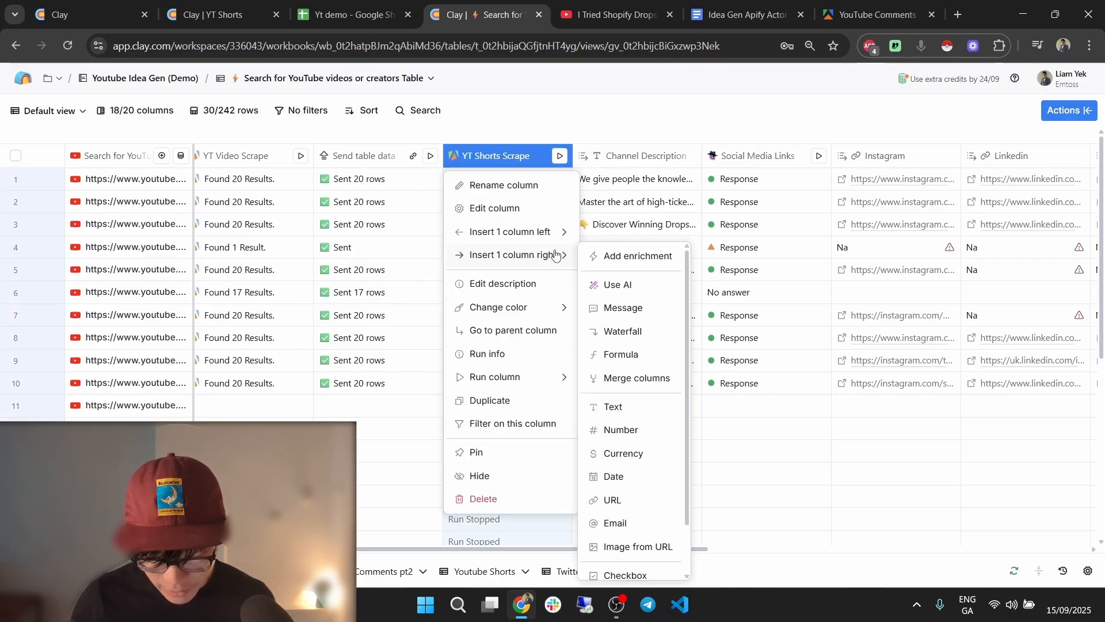
{"action": "left_click", "coordinate": [633, 257]}
{"action": "type", "text": "send"}
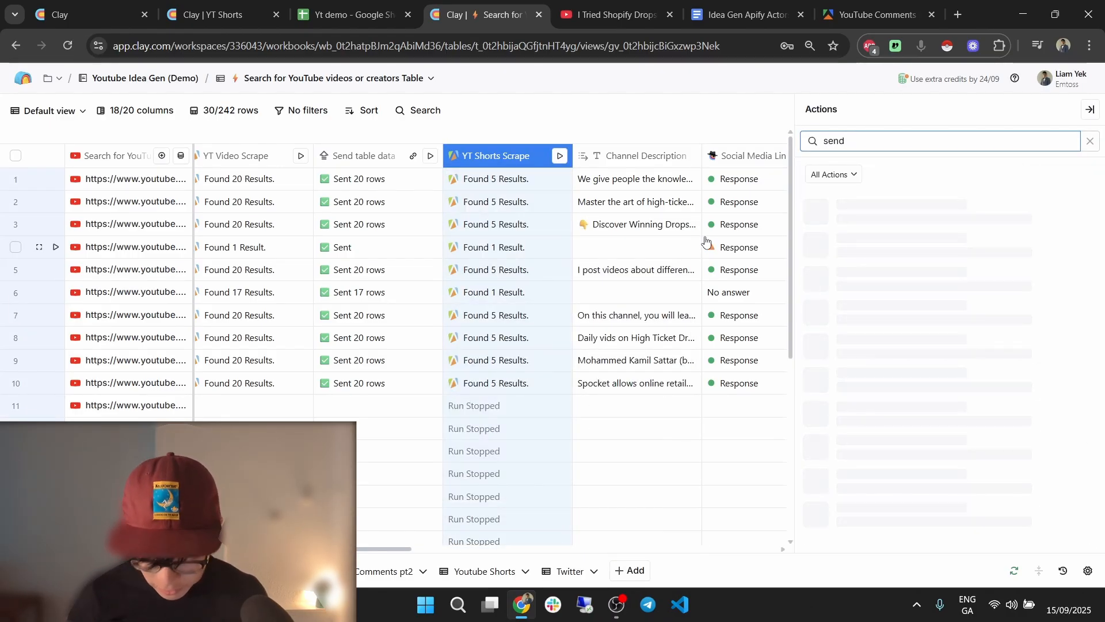
{"action": "type", "text": " table"}
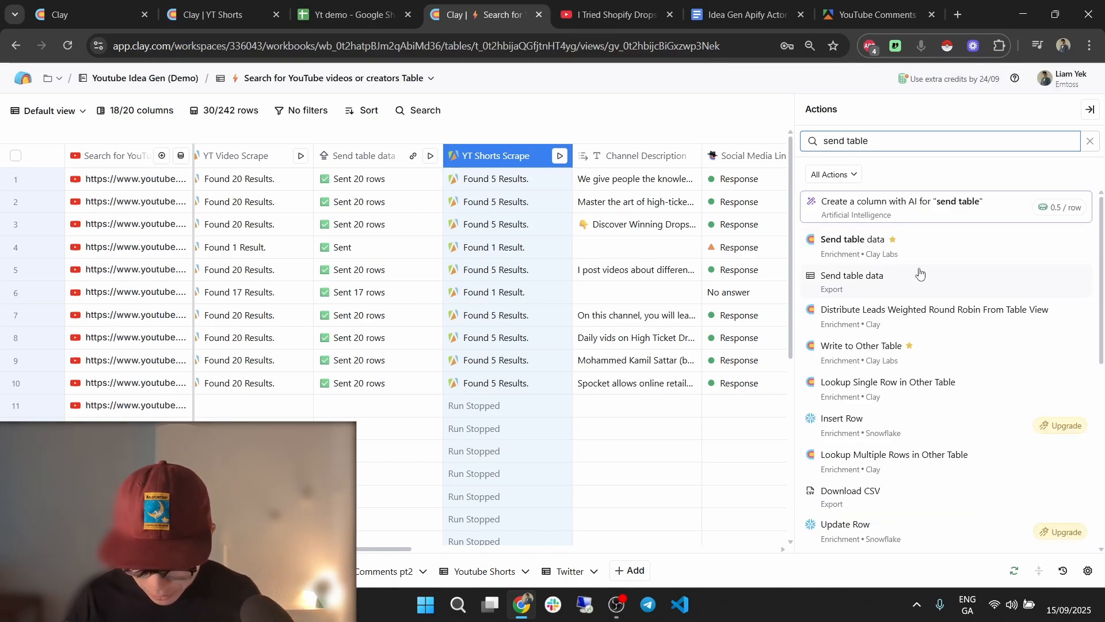
{"action": "left_click", "coordinate": [926, 249]}
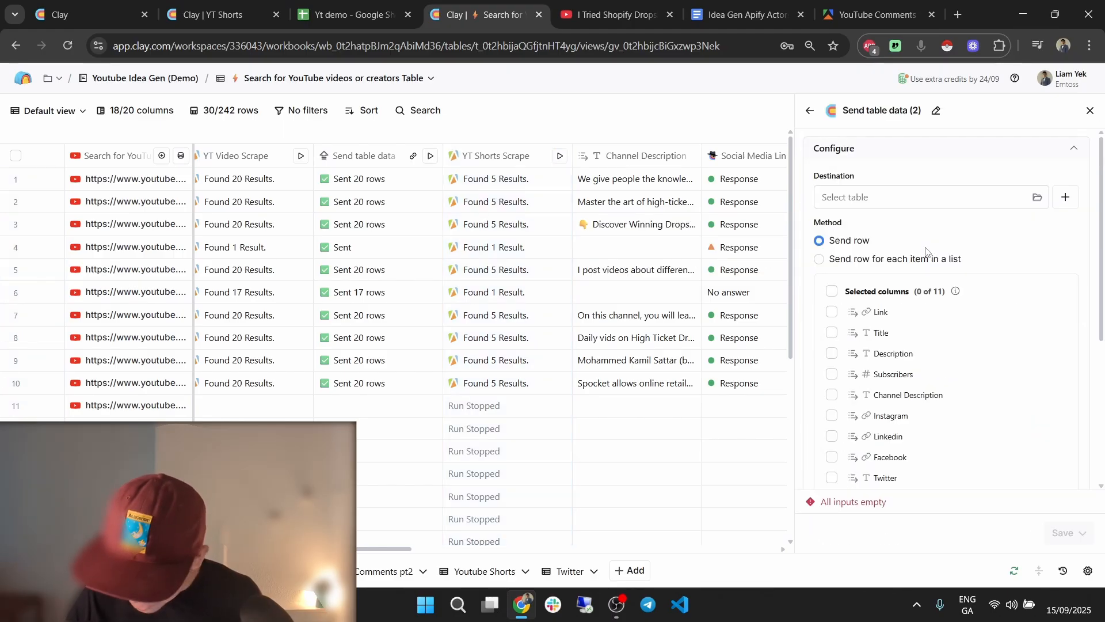
Send one row per scraped Shorts result to the Youtube Shorts table.
{"action": "left_click", "coordinate": [856, 275]}
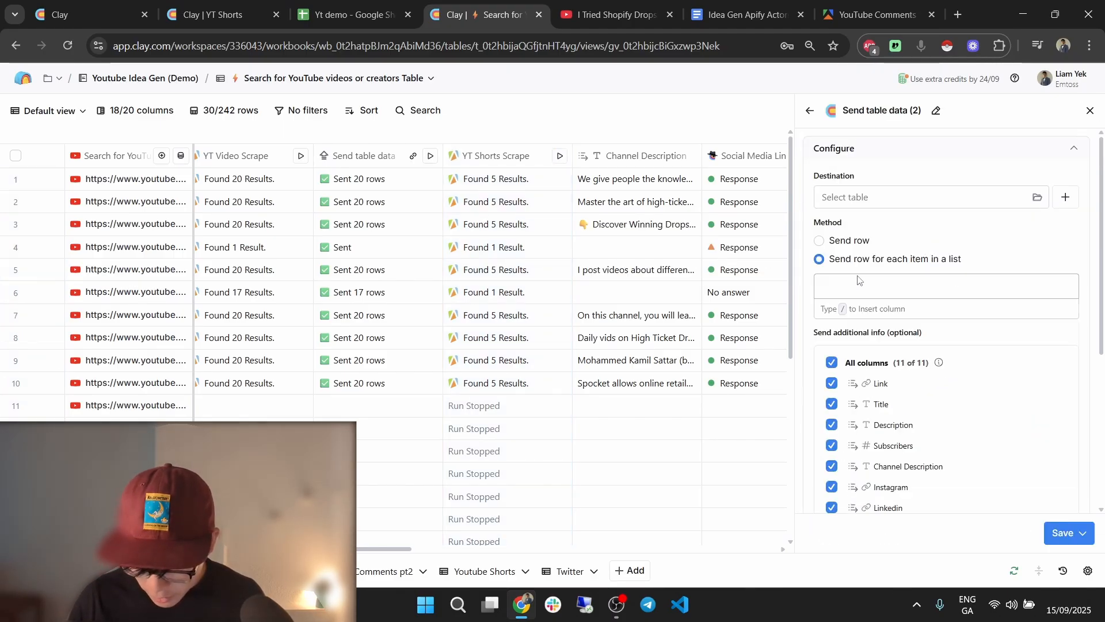
{"action": "left_click", "coordinate": [895, 202]}
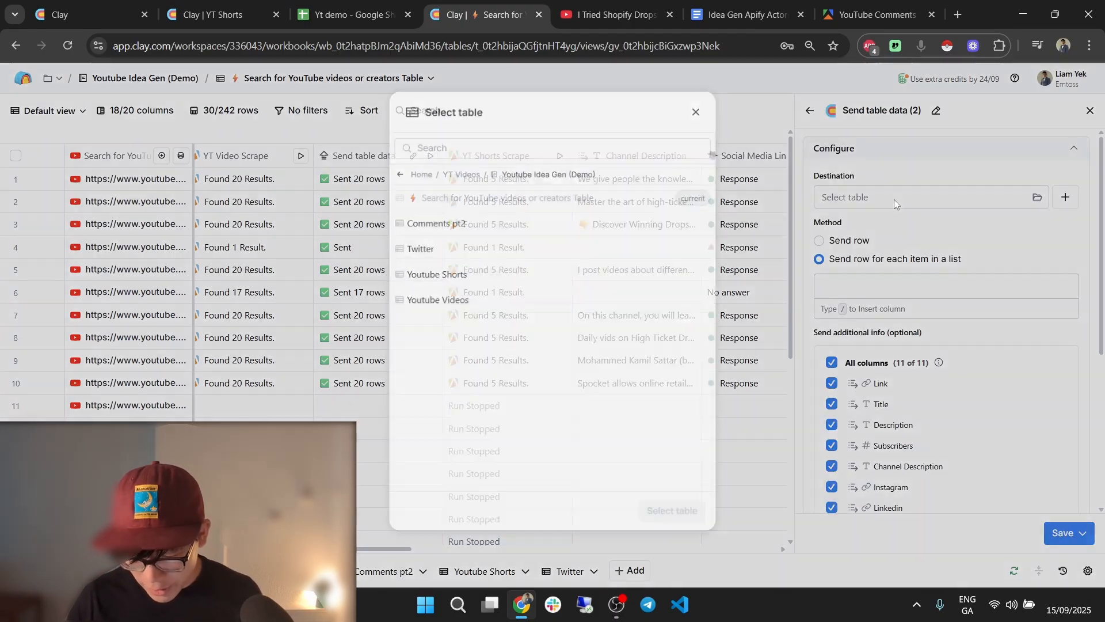
{"action": "left_click", "coordinate": [525, 272]}
{"action": "left_click", "coordinate": [672, 512]}
{"action": "left_click", "coordinate": [929, 287]}
{"action": "type", "text": "/"}
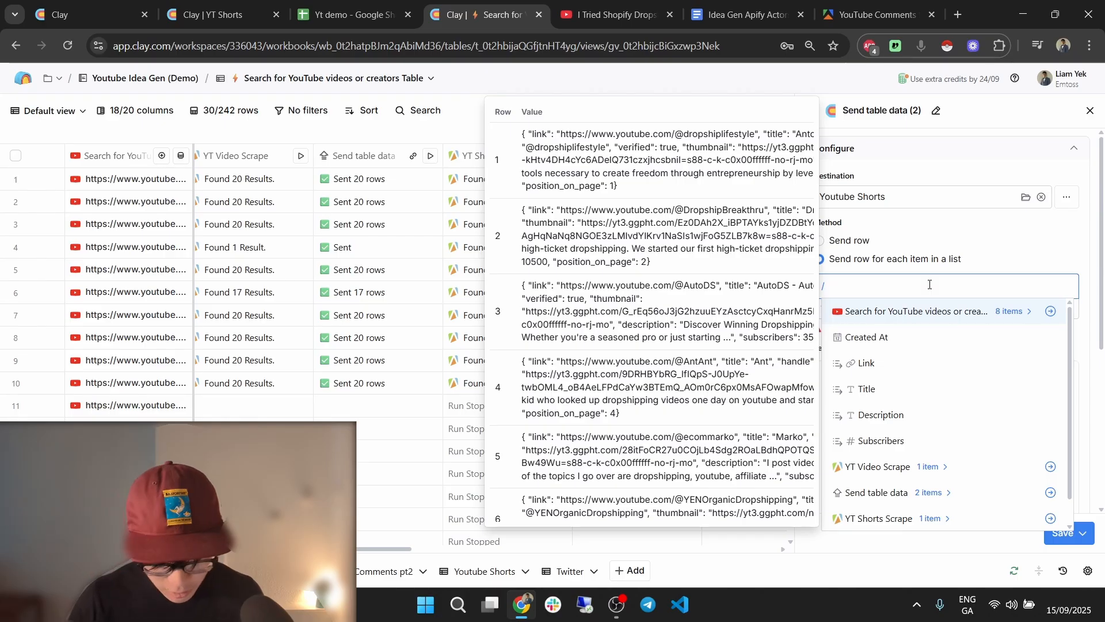
{"action": "type", "text": "sho"}
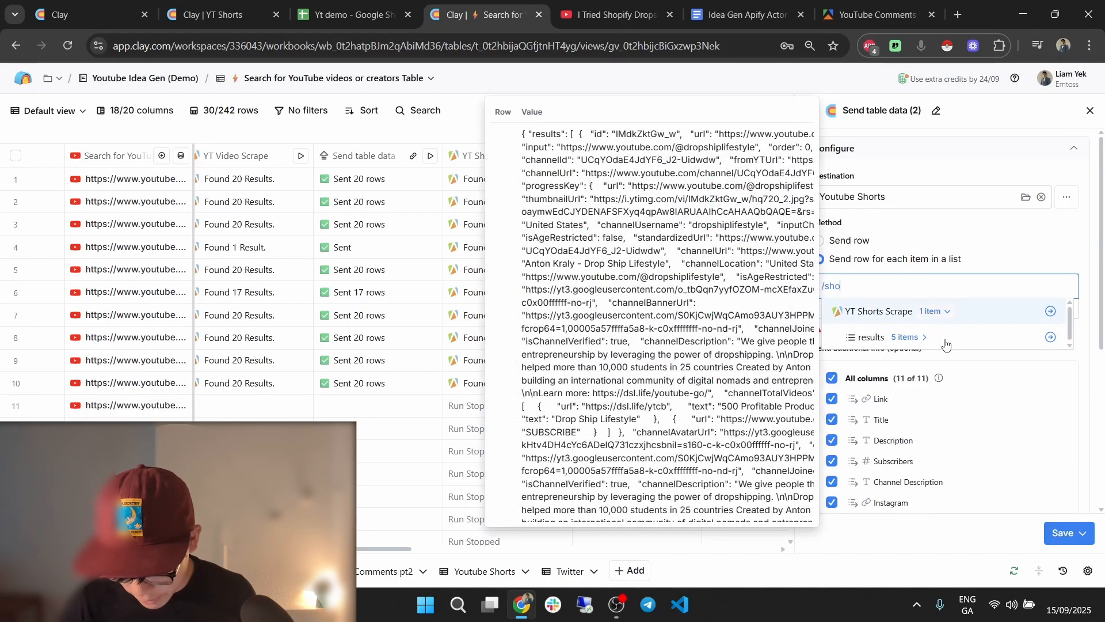
{"action": "left_click", "coordinate": [1062, 342]}
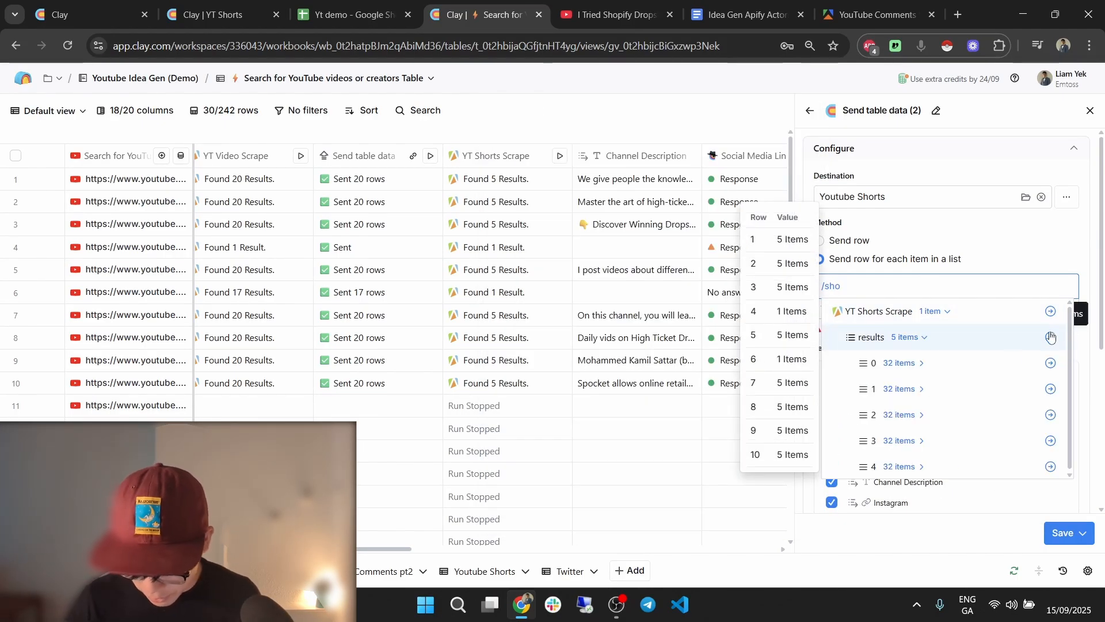
{"action": "left_click", "coordinate": [1051, 338]}
Save and run the column, sending 5 rows to Youtube Shorts.
{"action": "scroll", "coordinate": [973, 363], "scroll_direction": "down", "scroll_amount": 5}
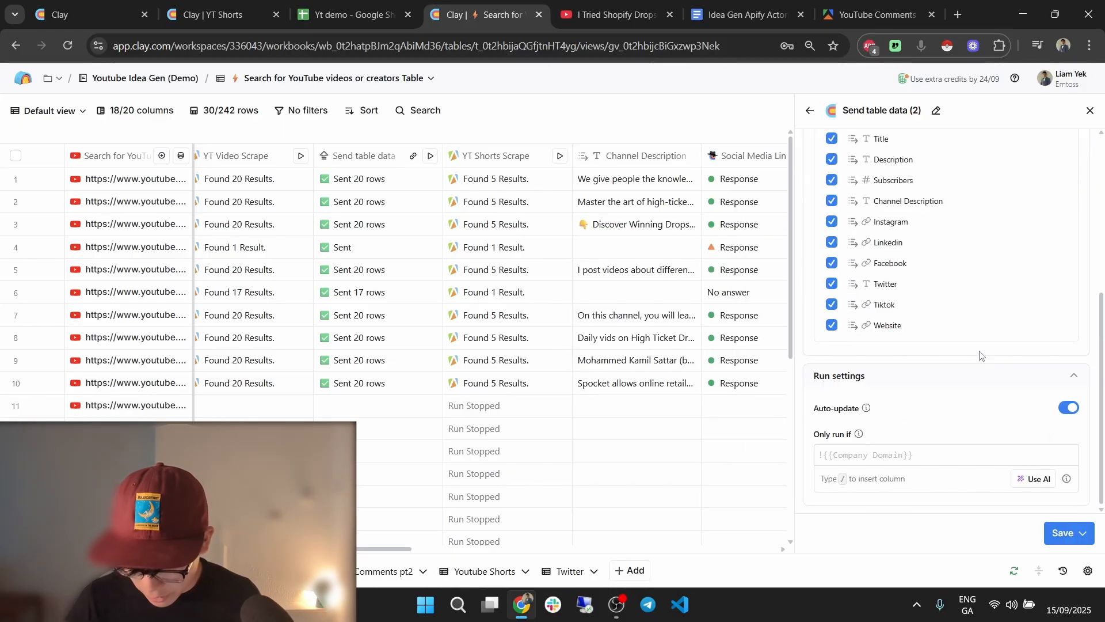
{"action": "scroll", "coordinate": [973, 360], "scroll_direction": "up", "scroll_amount": 5}
{"action": "scroll", "coordinate": [990, 368], "scroll_direction": "down", "scroll_amount": 5}
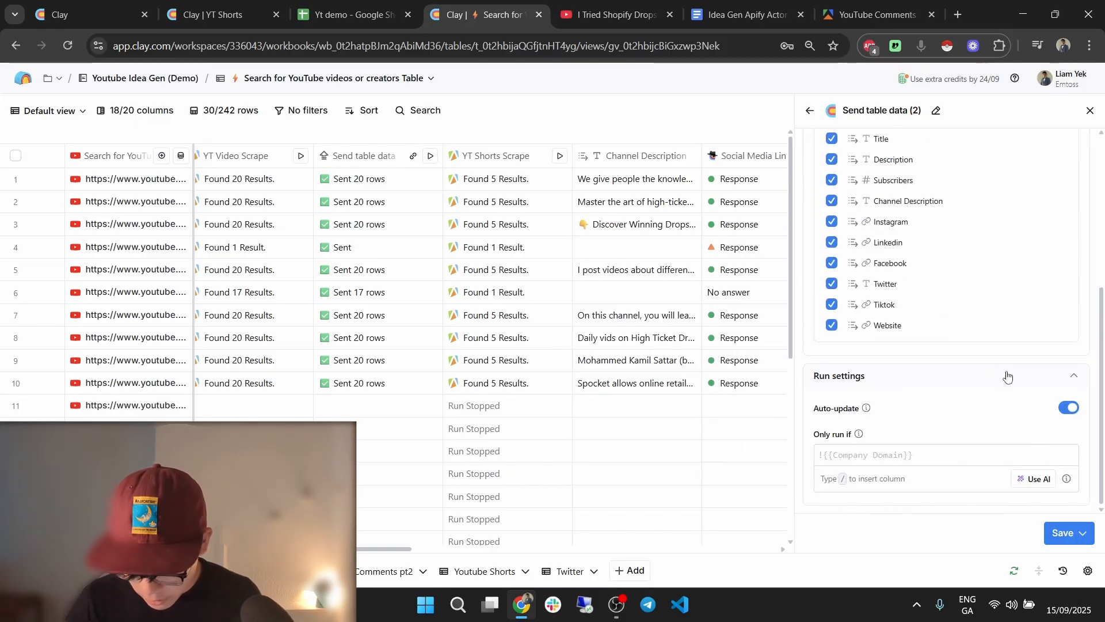
{"action": "left_click", "coordinate": [1083, 534]}
{"action": "left_click", "coordinate": [1007, 469]}
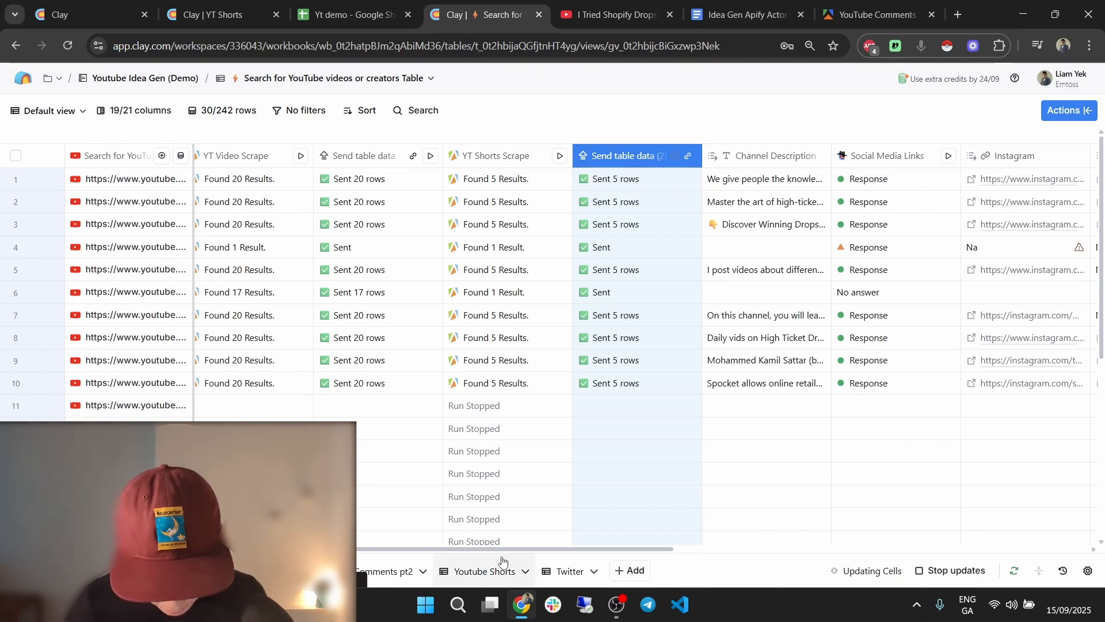
{"action": "left_click", "coordinate": [481, 571]}
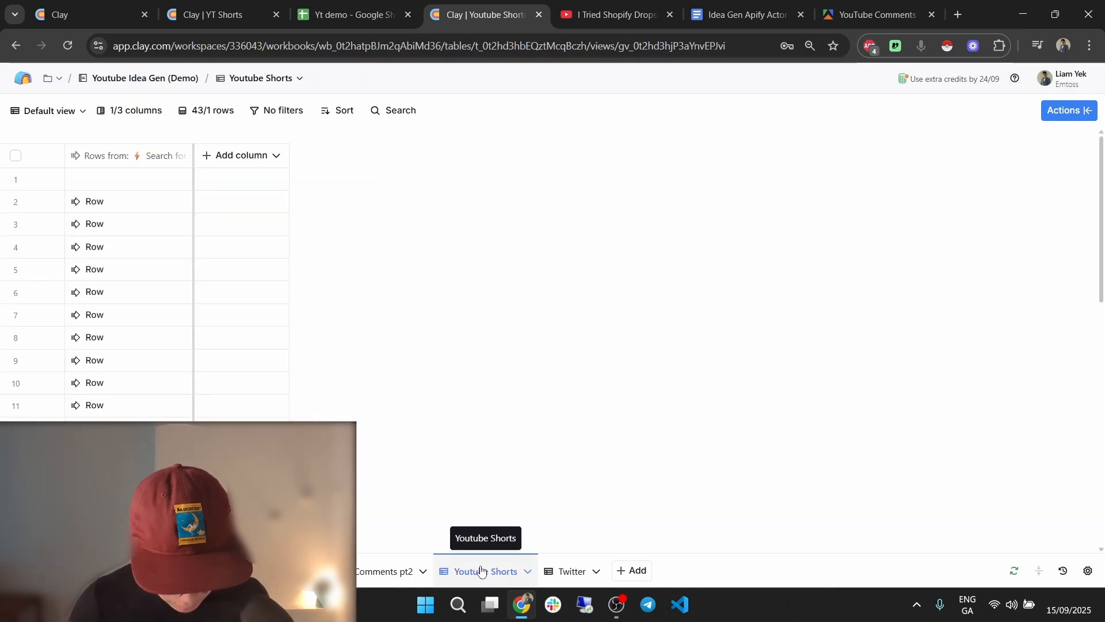
Delete the blank first row of the Youtube Shorts table.
{"action": "left_click", "coordinate": [16, 180]}
{"action": "left_click", "coordinate": [1082, 112]}
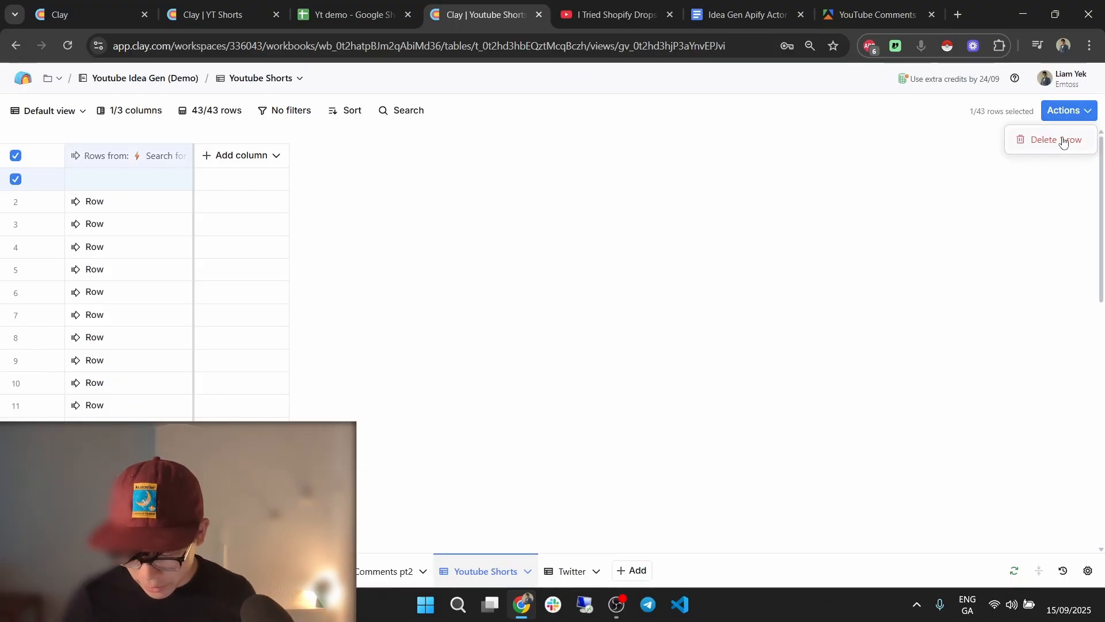
{"action": "left_click", "coordinate": [1062, 141]}
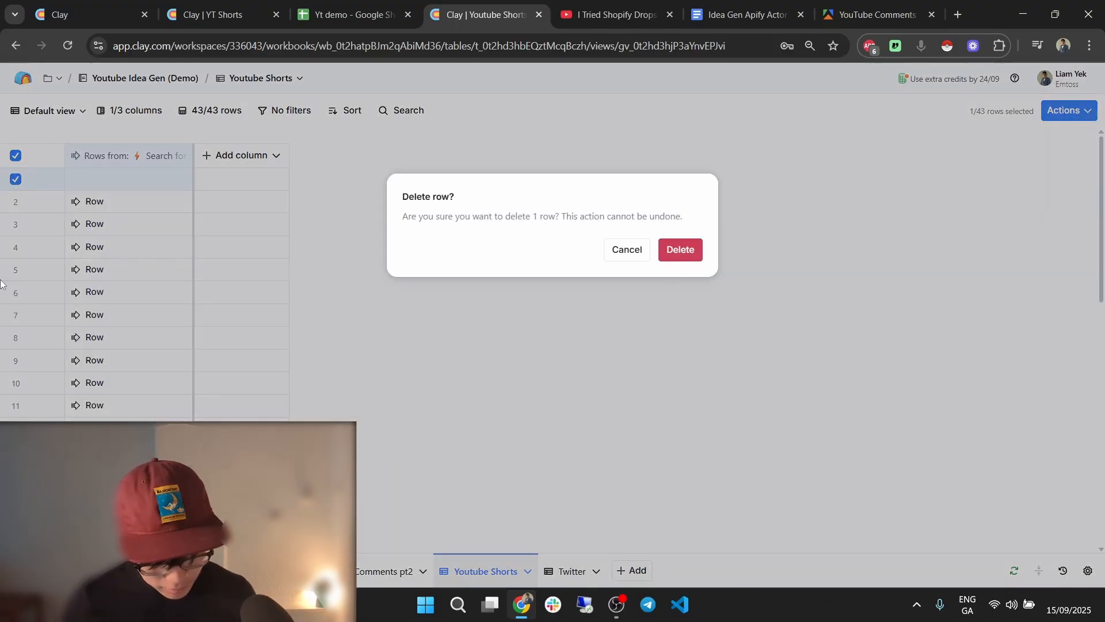
{"action": "left_click", "coordinate": [678, 250]}
Inspect row 6's sent cell details, then return to YT Shorts.
{"action": "left_click", "coordinate": [111, 289]}
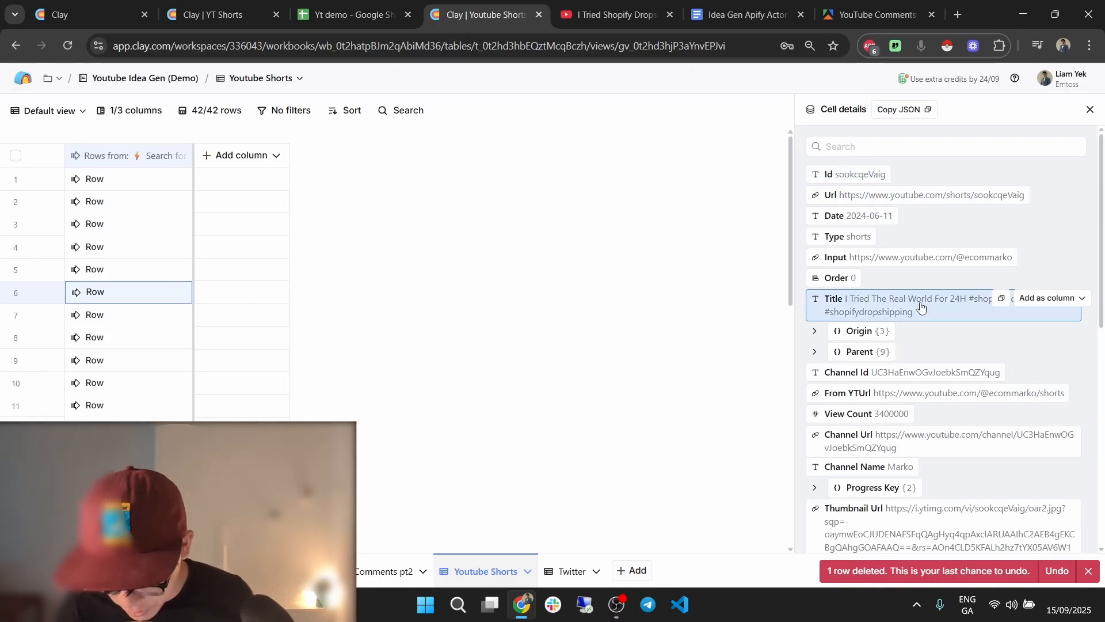
{"action": "scroll", "coordinate": [928, 316], "scroll_direction": "down", "scroll_amount": 2}
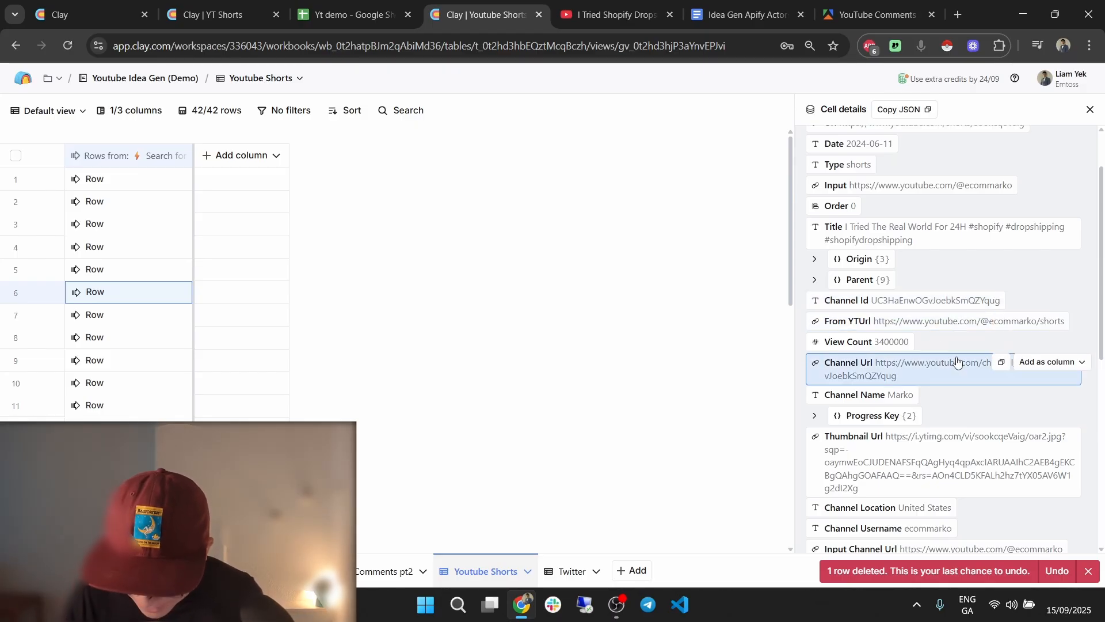
{"action": "left_click", "coordinate": [260, 4]}
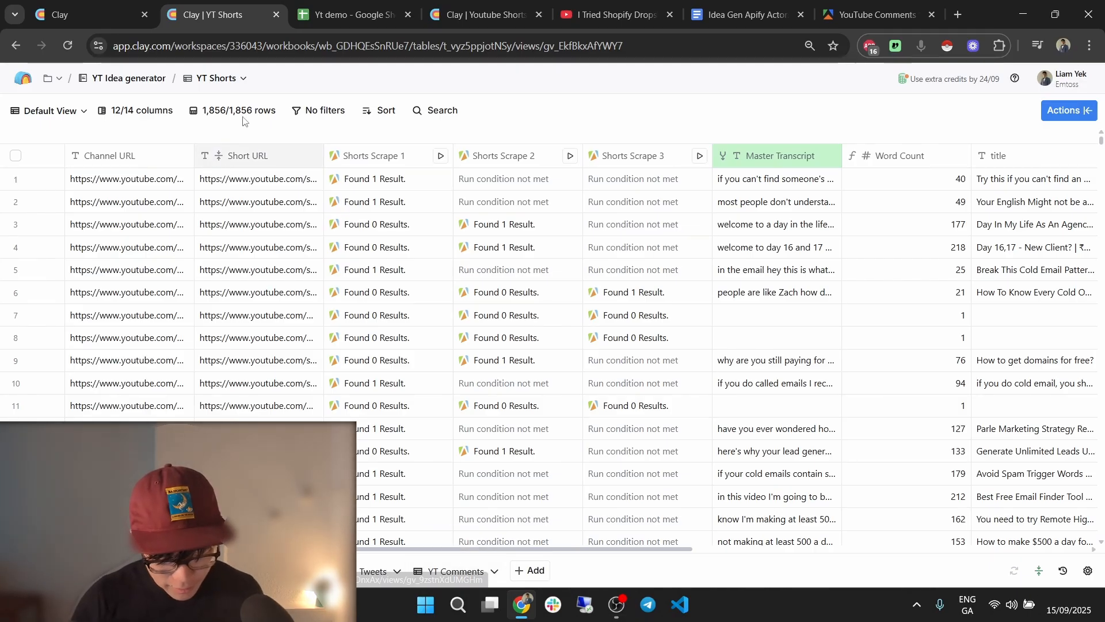
Return to Youtube Shorts and scroll row 6's cell details up to its Id and Url fields.
{"action": "left_click_drag", "start_coordinate": [572, 551], "coordinate": [951, 533]}
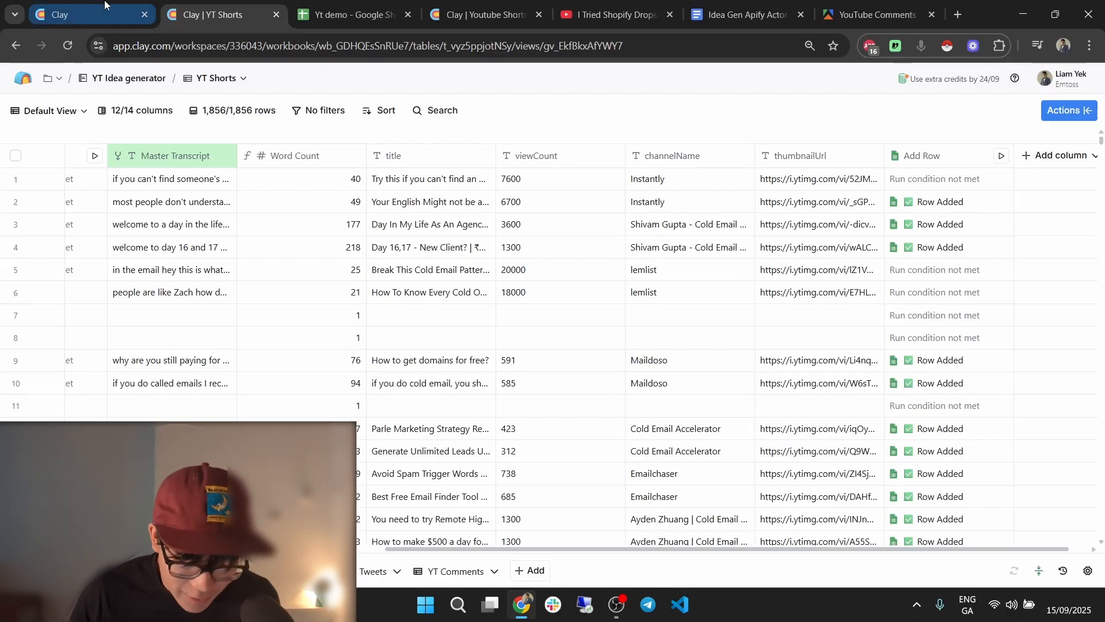
{"action": "left_click", "coordinate": [486, 15]}
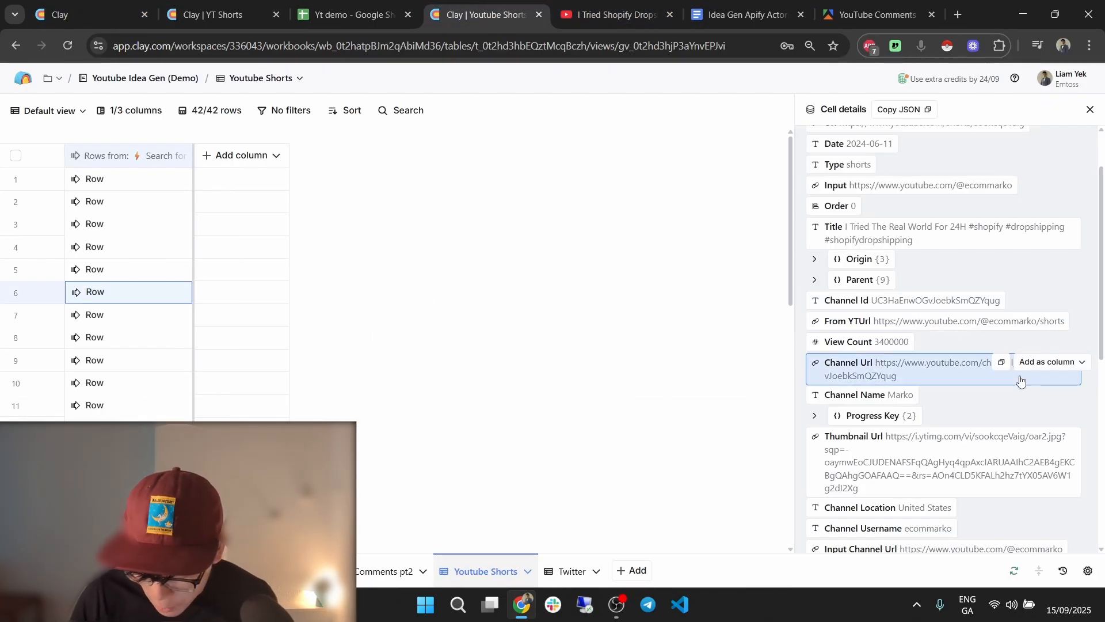
{"action": "scroll", "coordinate": [898, 454], "scroll_direction": "up", "scroll_amount": 2}
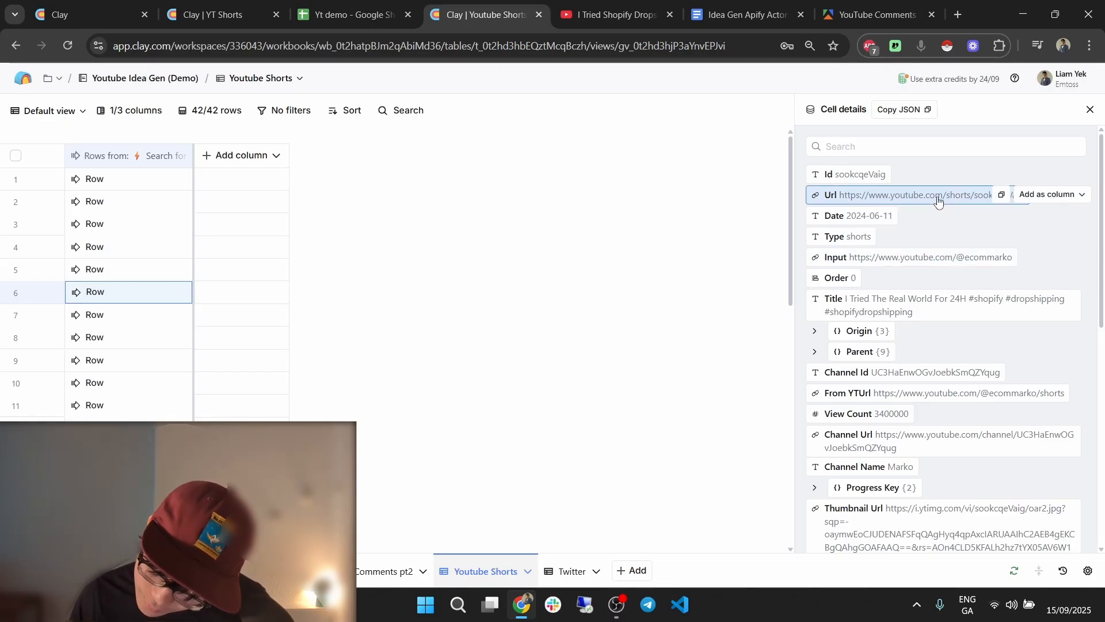
Add the Url field as a new column named 'Shorts URL'.
{"action": "left_click", "coordinate": [1047, 194]}
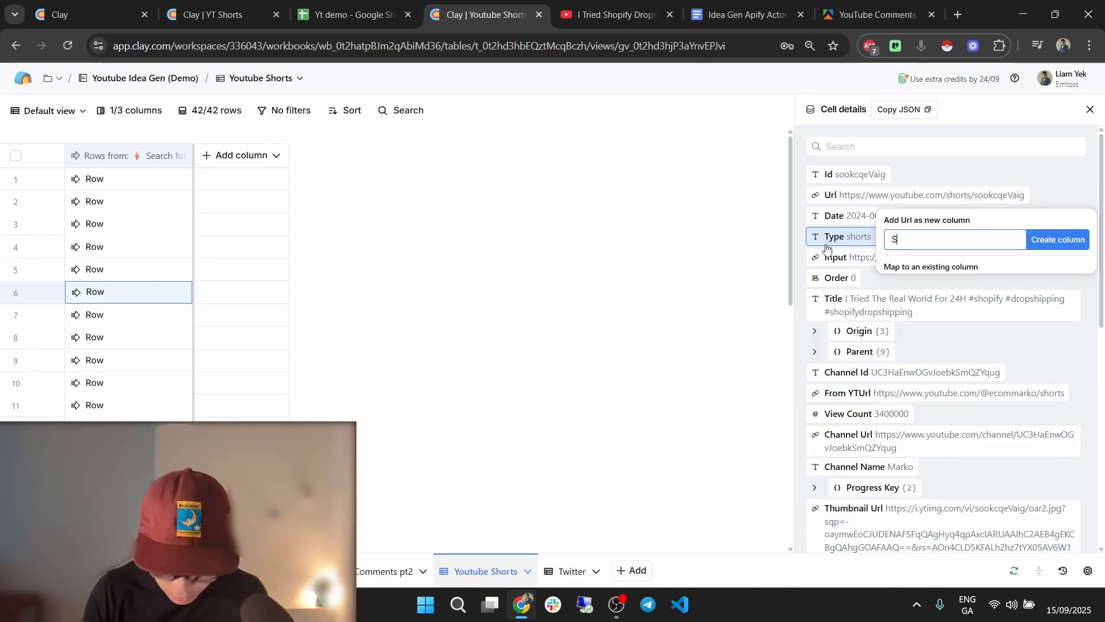
{"action": "type", "text": "Shorts URL"}
{"action": "left_click", "coordinate": [1066, 244]}
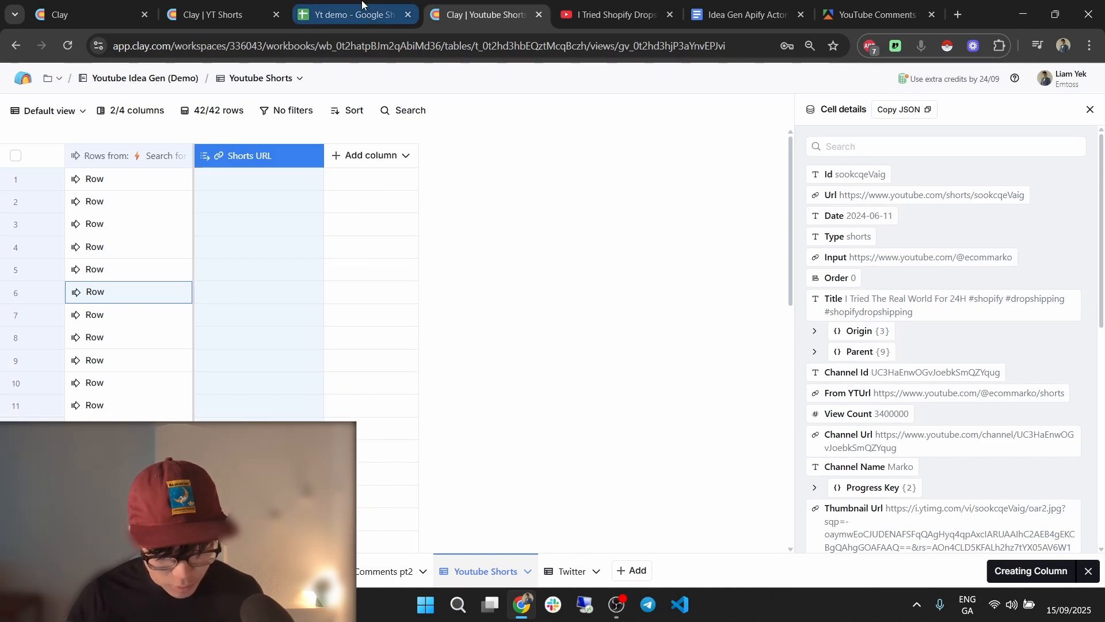
Glance at the YT Shorts and Youtube Videos tables, then return to Youtube Shorts.
{"action": "left_click", "coordinate": [287, 10]}
{"action": "left_click", "coordinate": [487, 14]}
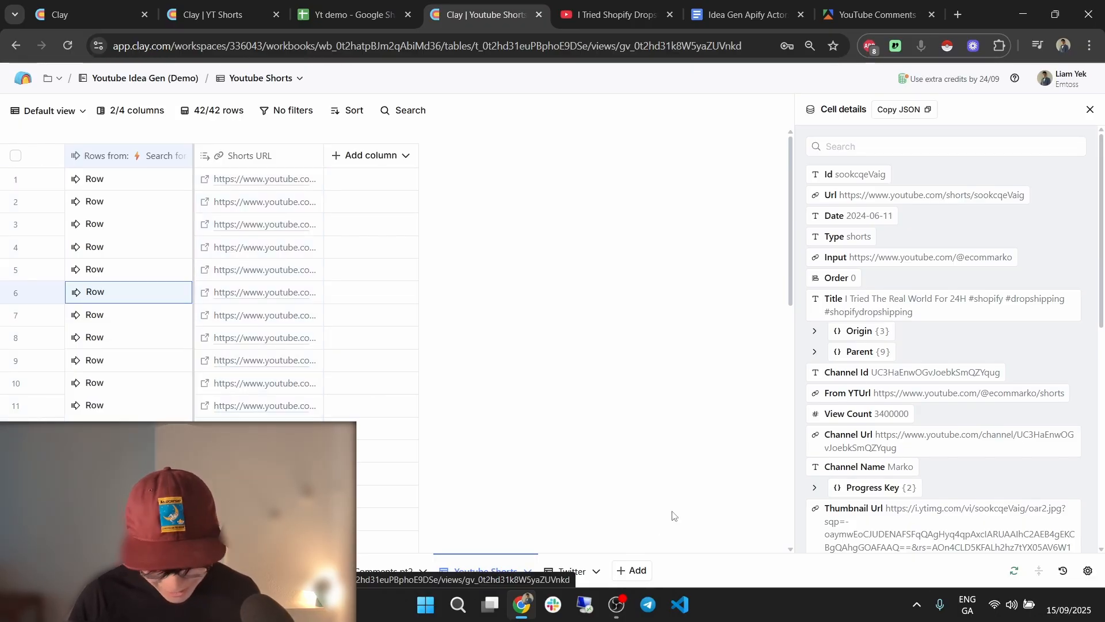
{"action": "left_click_drag", "start_coordinate": [433, 551], "coordinate": [497, 544]}
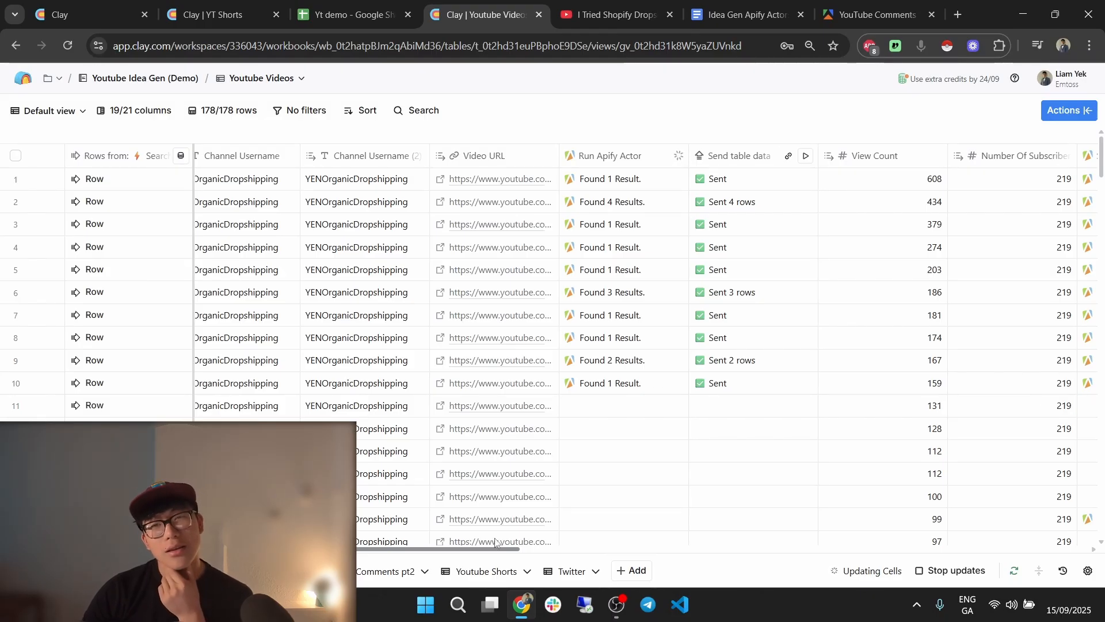
{"action": "left_click", "coordinate": [218, 15]}
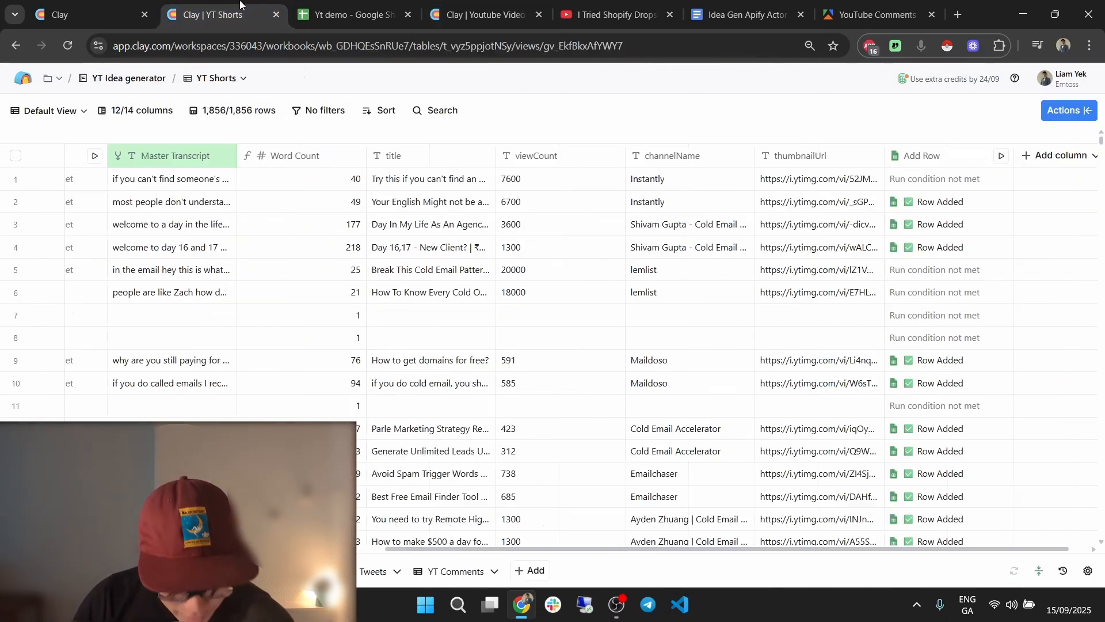
{"action": "key", "text": "ctrl+Tab"}
{"action": "key", "text": "ctrl+Tab"}
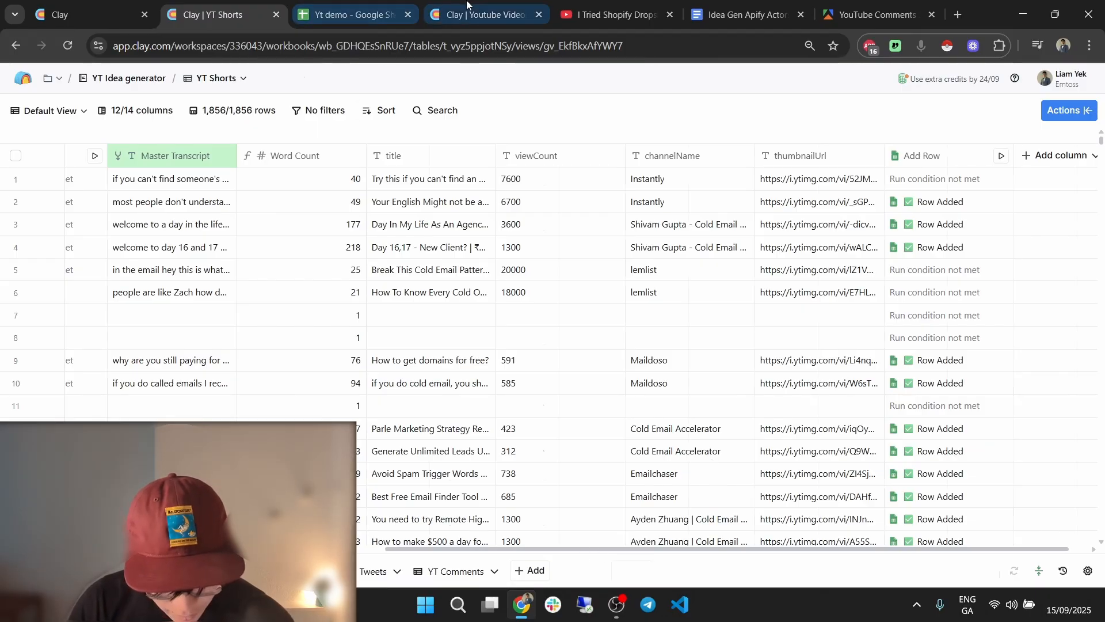
{"action": "left_click", "coordinate": [488, 569]}
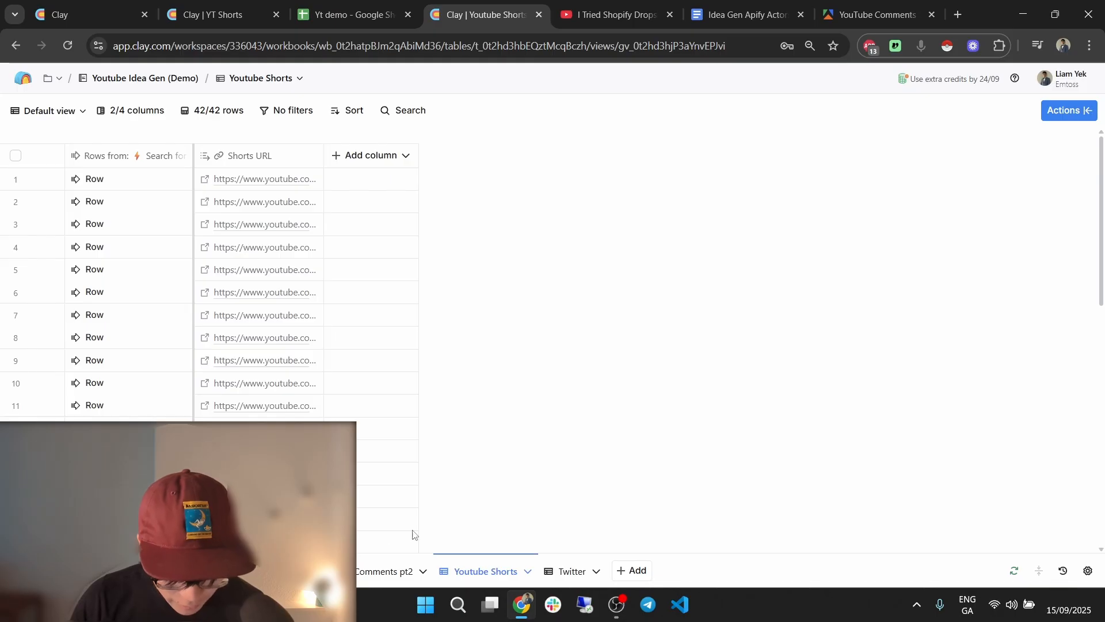
Add a Run Apify Actor enrichment using the demo account and the youtube-transcripts actor.
{"action": "left_click", "coordinate": [377, 157]}
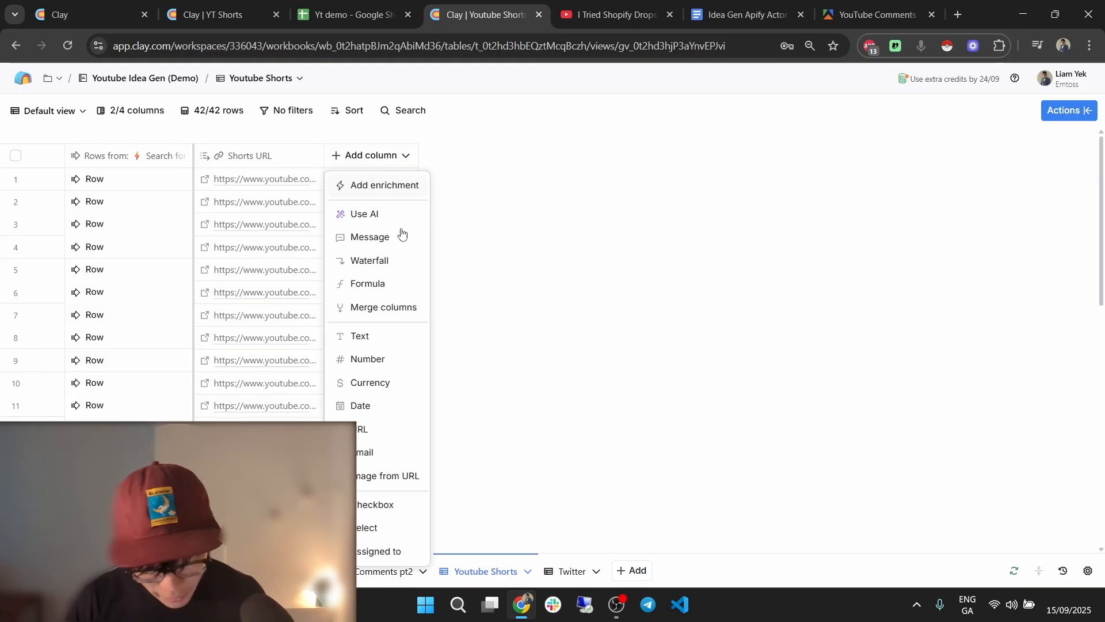
{"action": "left_click", "coordinate": [383, 184]}
{"action": "type", "text": "apify"}
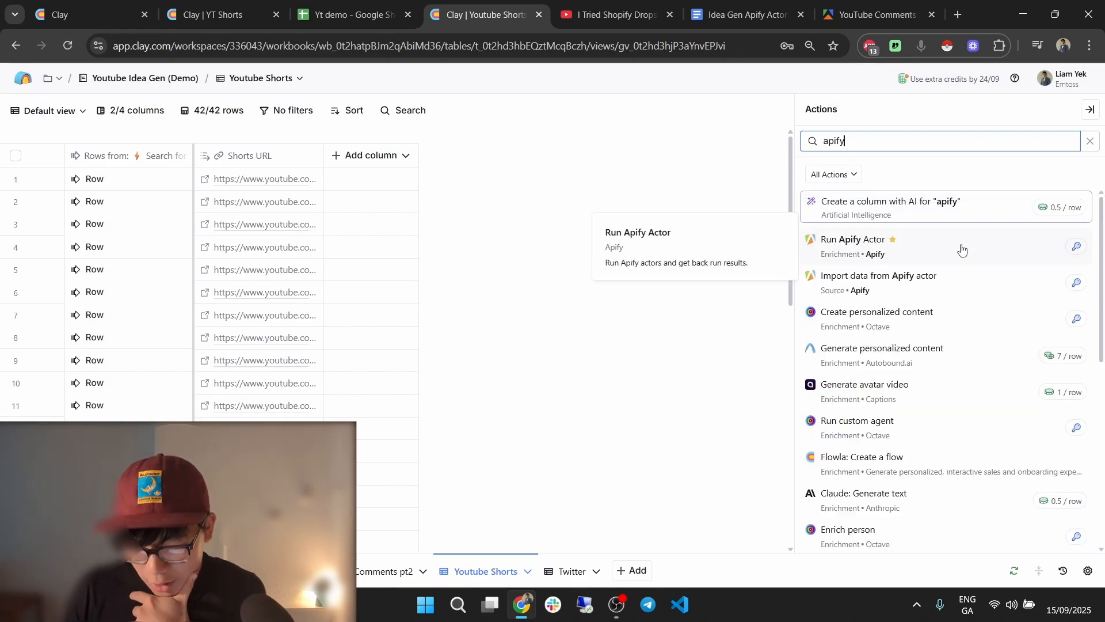
{"action": "left_click", "coordinate": [962, 249]}
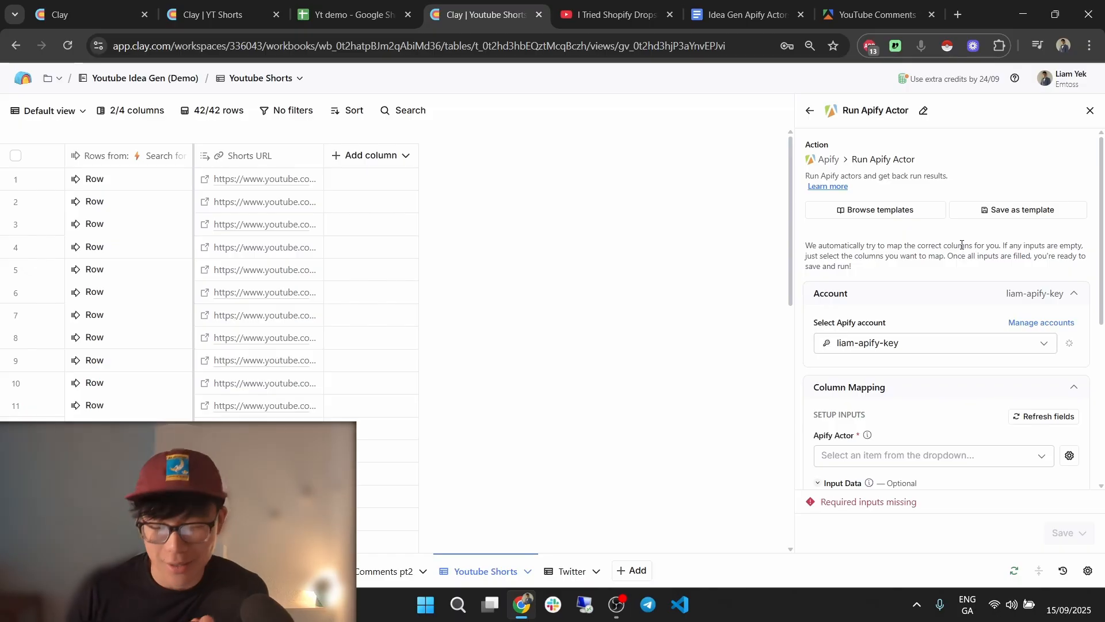
{"action": "scroll", "coordinate": [978, 363], "scroll_direction": "down", "scroll_amount": 4}
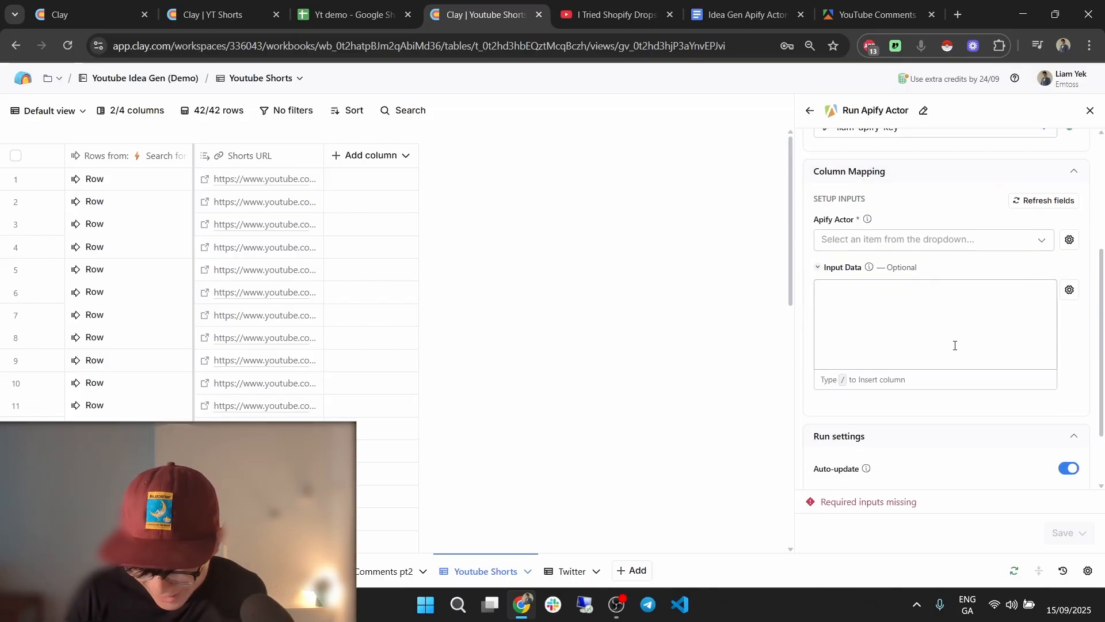
{"action": "left_click", "coordinate": [917, 241]}
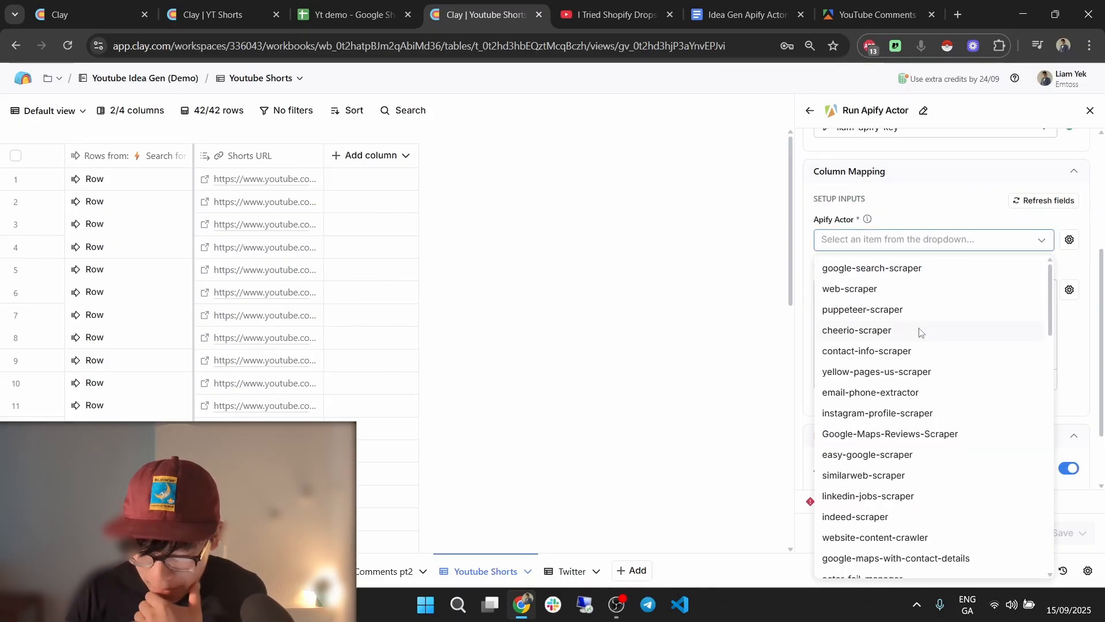
{"action": "scroll", "coordinate": [929, 213], "scroll_direction": "up", "scroll_amount": 1}
{"action": "left_click", "coordinate": [923, 202]}
{"action": "left_click", "coordinate": [915, 266]}
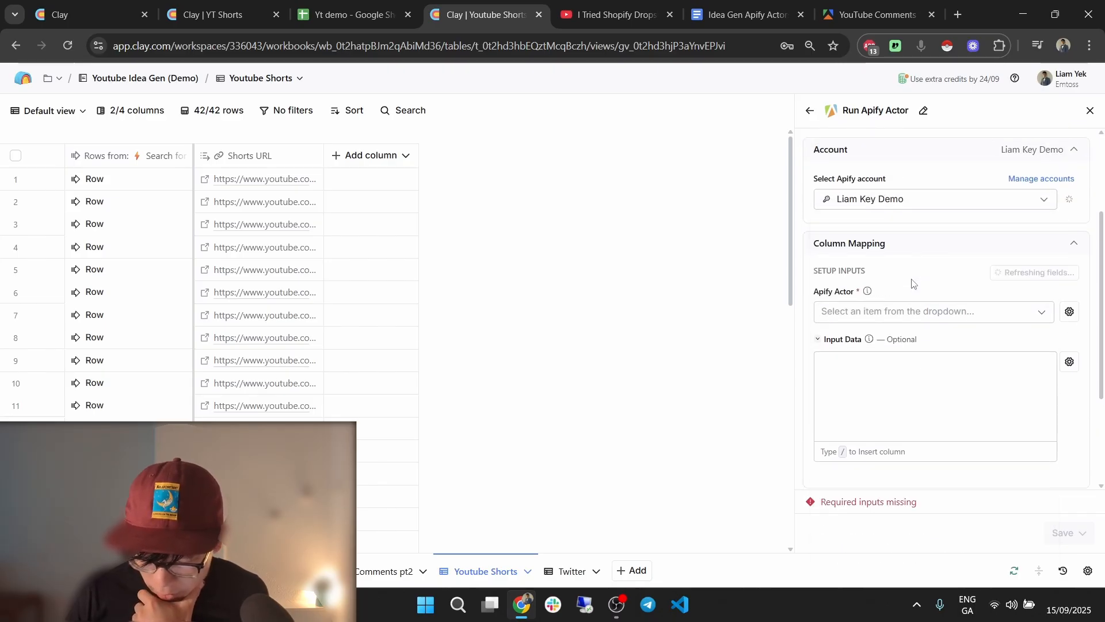
{"action": "left_click", "coordinate": [909, 308]}
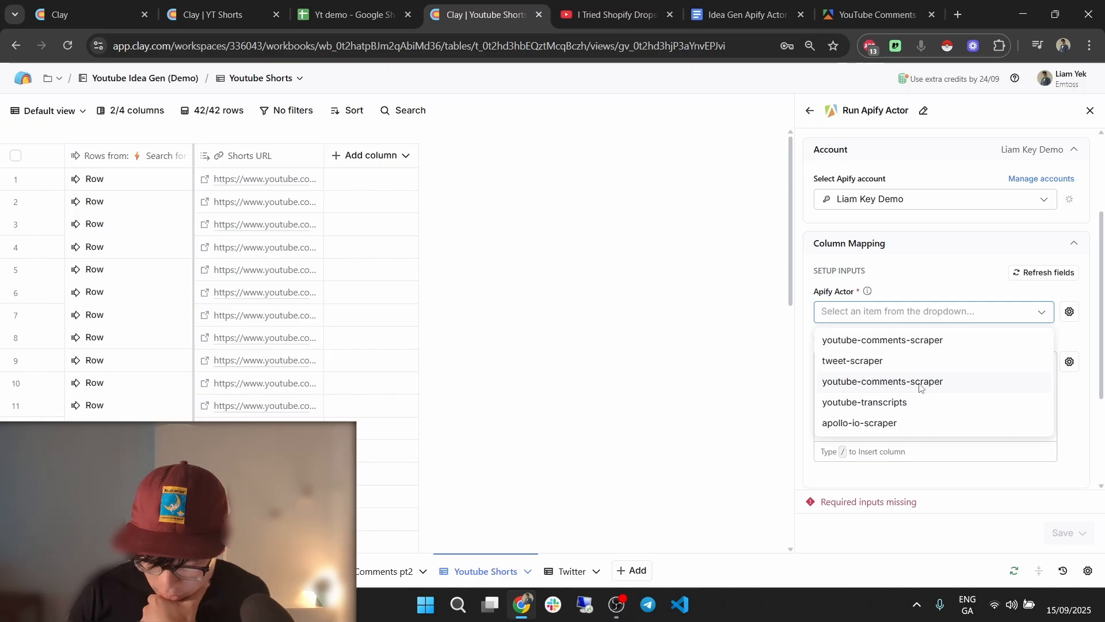
{"action": "left_click", "coordinate": [921, 401]}
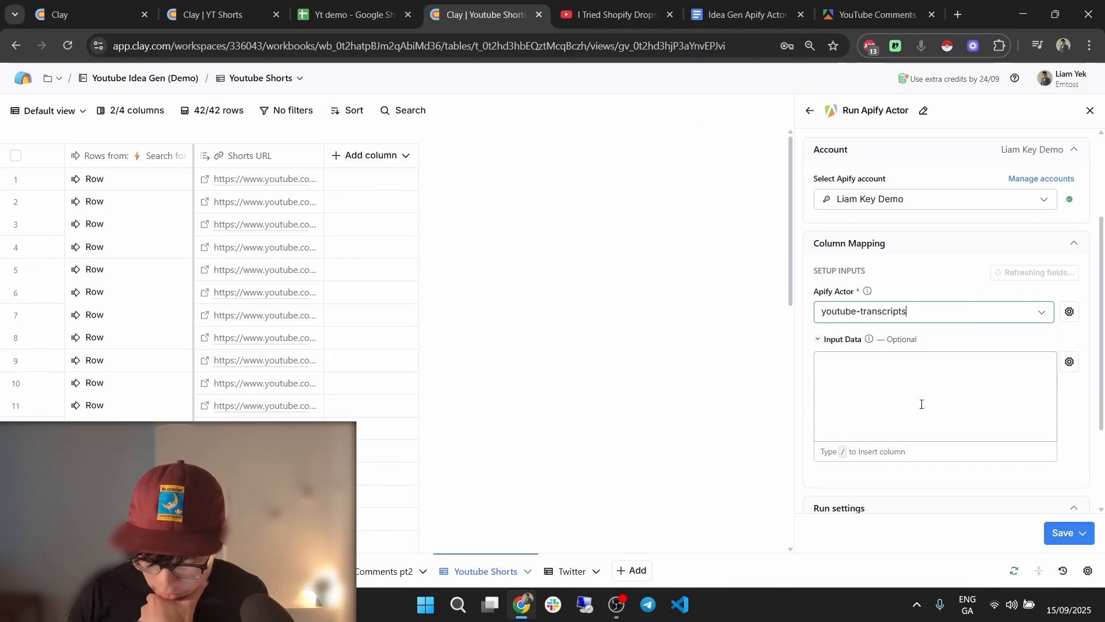
{"action": "left_click", "coordinate": [241, 14]}
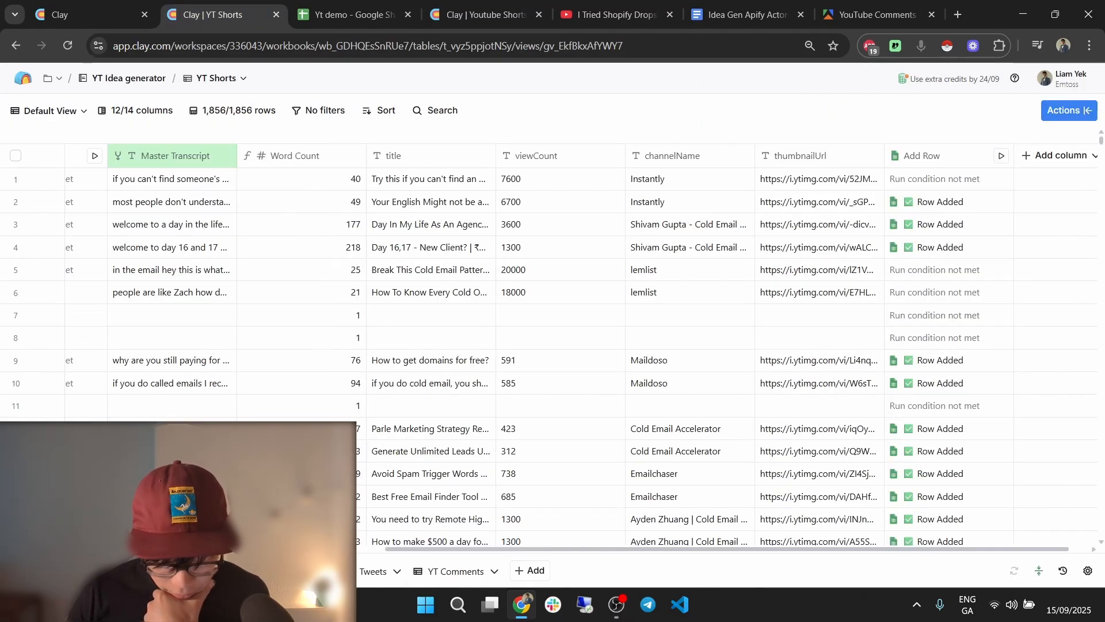
Copy the Input Data JSON from the Shorts Scrape 1 column's settings.
{"action": "scroll", "coordinate": [454, 515], "scroll_direction": "left", "scroll_amount": 8}
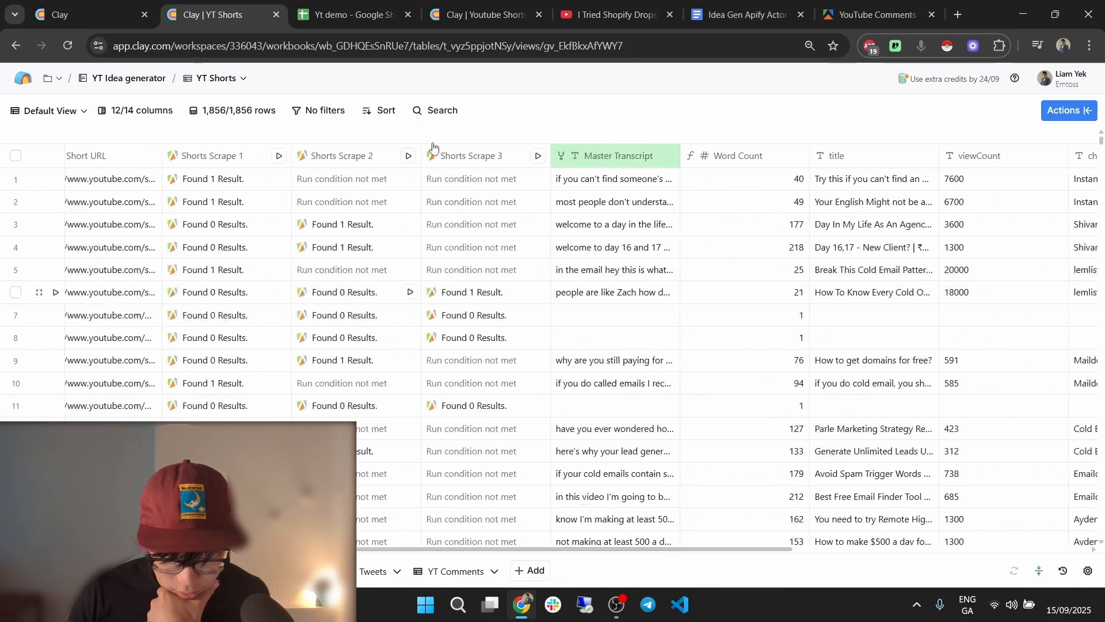
{"action": "left_click", "coordinate": [213, 156]}
{"action": "left_click", "coordinate": [230, 141]}
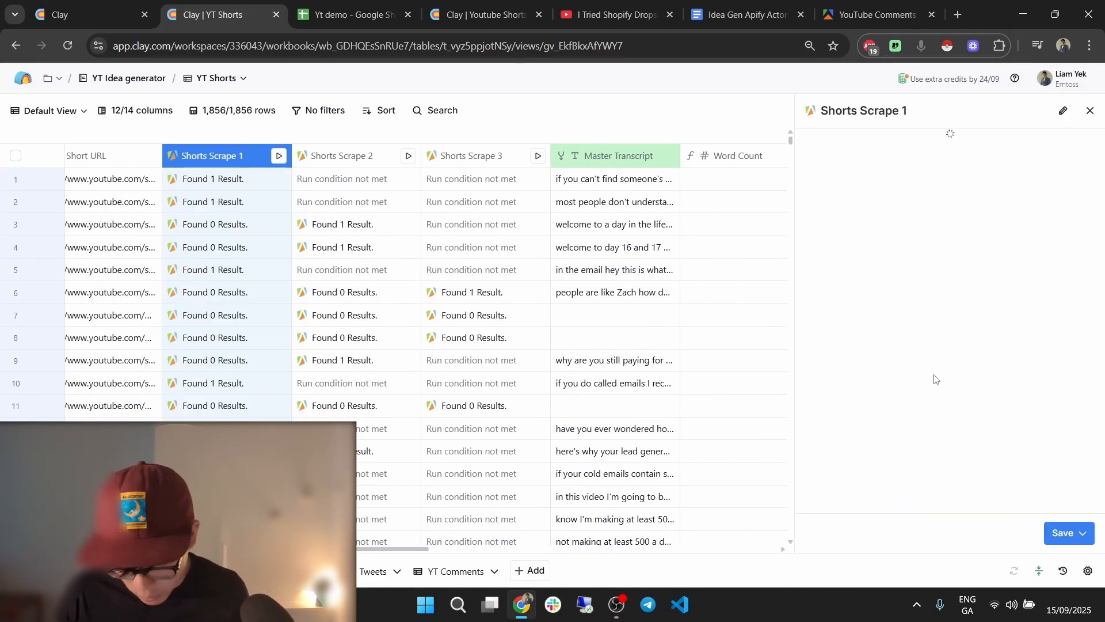
{"action": "scroll", "coordinate": [979, 399], "scroll_direction": "down", "scroll_amount": 5}
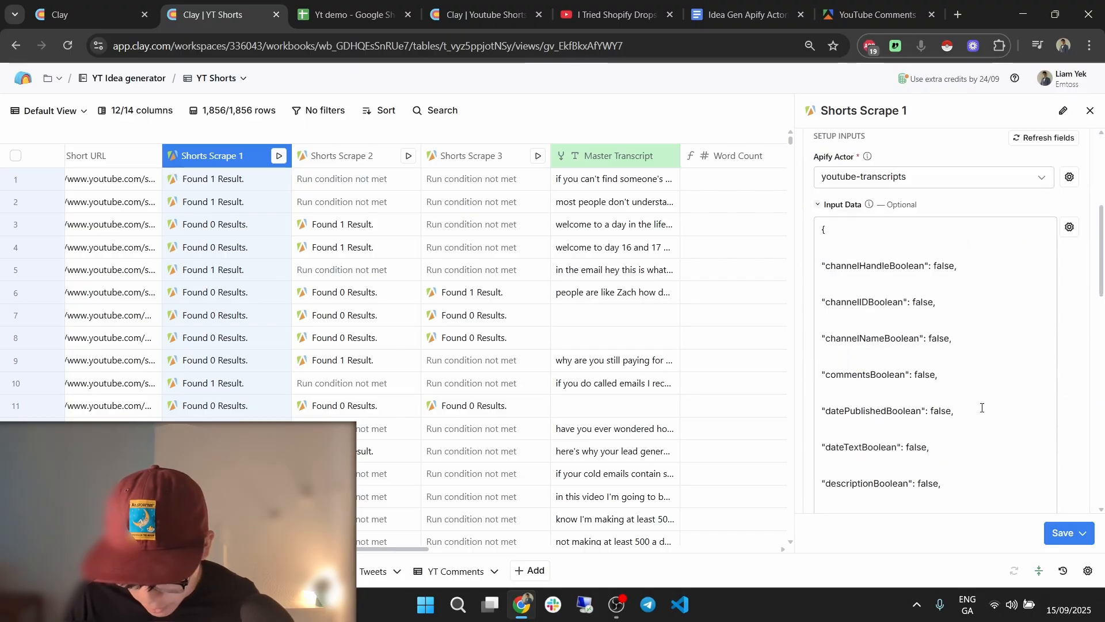
{"action": "left_click", "coordinate": [936, 366]}
{"action": "key", "text": "ctrl+a"}
{"action": "key", "text": "ctrl+Tab"}
{"action": "key", "text": "ctrl+Tab"}
Switch the new Apify column's actor to youtube-transcripts and paste in the copied input JSON.
{"action": "left_click", "coordinate": [930, 361]}
{"action": "left_click_drag", "start_coordinate": [918, 316], "coordinate": [768, 318]}
{"action": "key", "text": "BackSpace"}
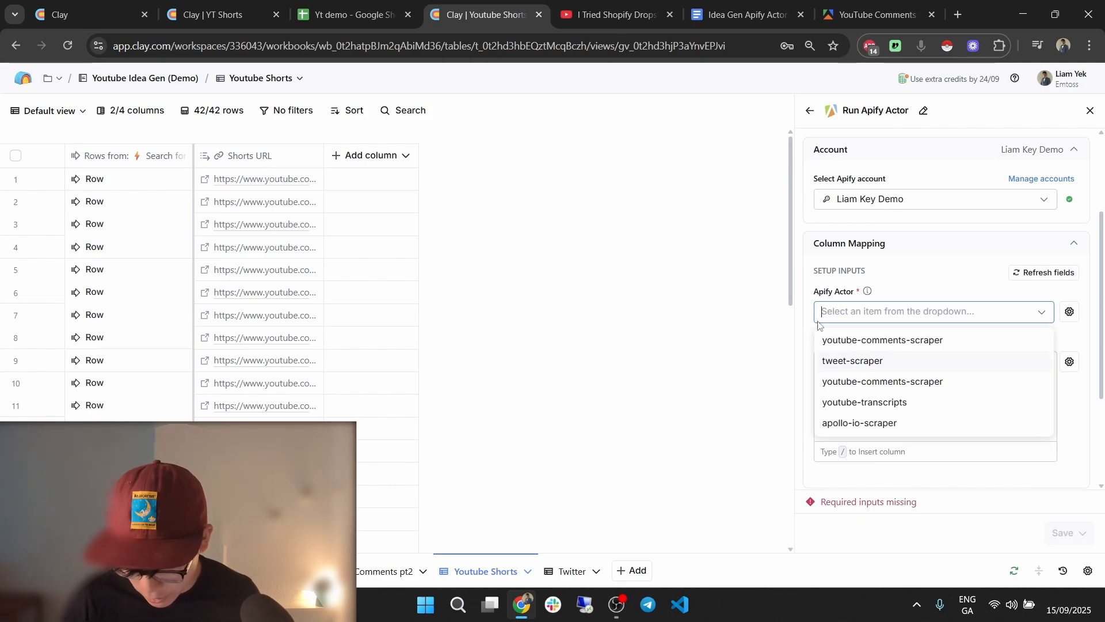
{"action": "left_click", "coordinate": [932, 413]}
{"action": "left_click", "coordinate": [914, 390]}
{"action": "key", "text": "ctrl+v"}
Point the urls input at the Shorts URL column, then save and run the column.
{"action": "left_click", "coordinate": [945, 394]}
{"action": "type", "text": "/sh"}
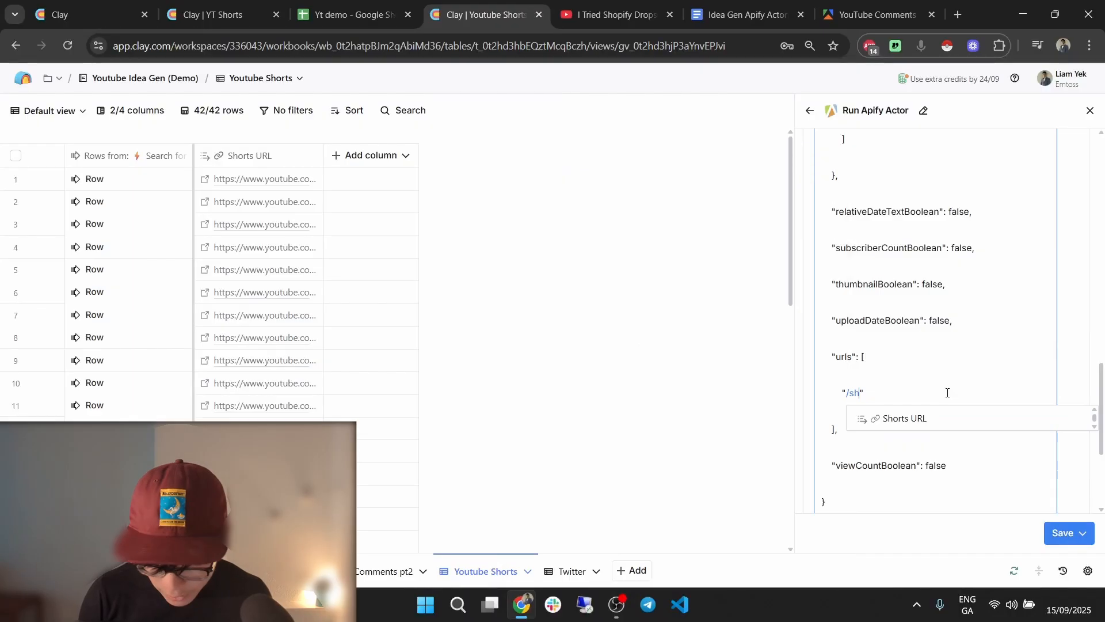
{"action": "type", "text": "or"}
{"action": "left_click", "coordinate": [950, 420]}
{"action": "scroll", "coordinate": [945, 288], "scroll_direction": "up", "scroll_amount": 8}
{"action": "scroll", "coordinate": [937, 272], "scroll_direction": "up", "scroll_amount": 10}
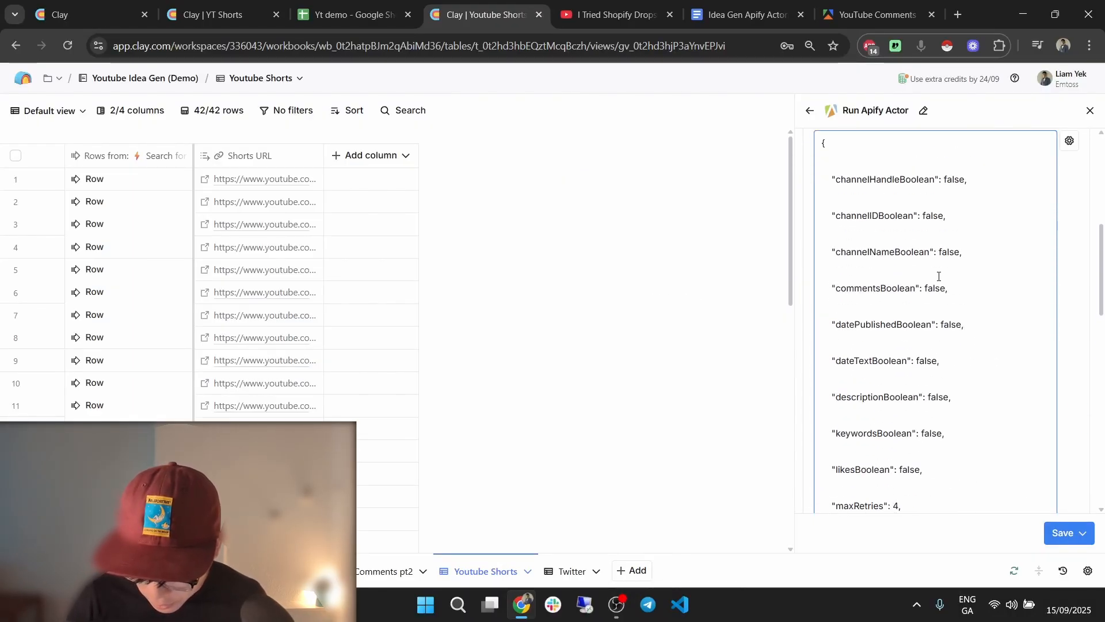
{"action": "scroll", "coordinate": [972, 288], "scroll_direction": "down", "scroll_amount": 15}
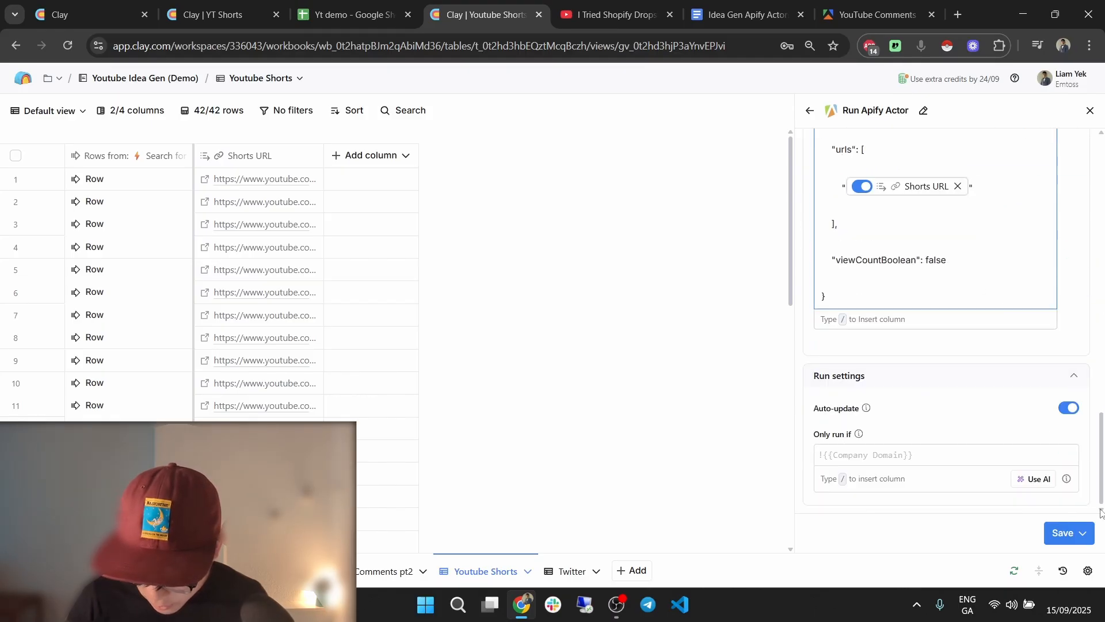
{"action": "left_click", "coordinate": [1083, 533]}
{"action": "left_click", "coordinate": [1002, 459]}
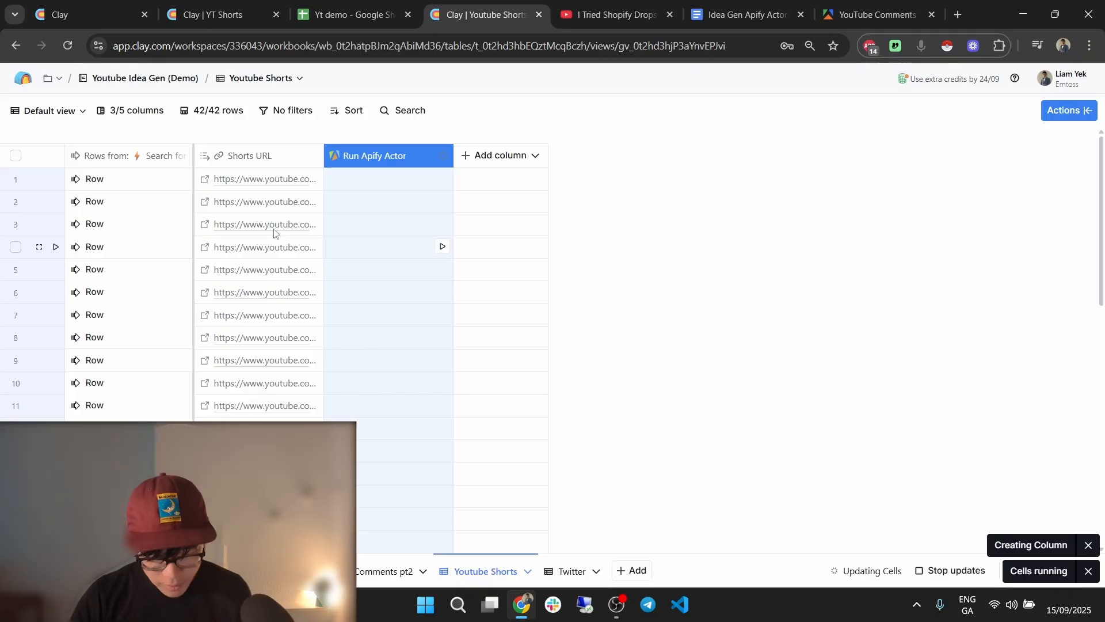
Rename the Run Apify Actor column to 'Transcript 1'.
{"action": "left_click", "coordinate": [371, 165]}
{"action": "left_click", "coordinate": [388, 187]}
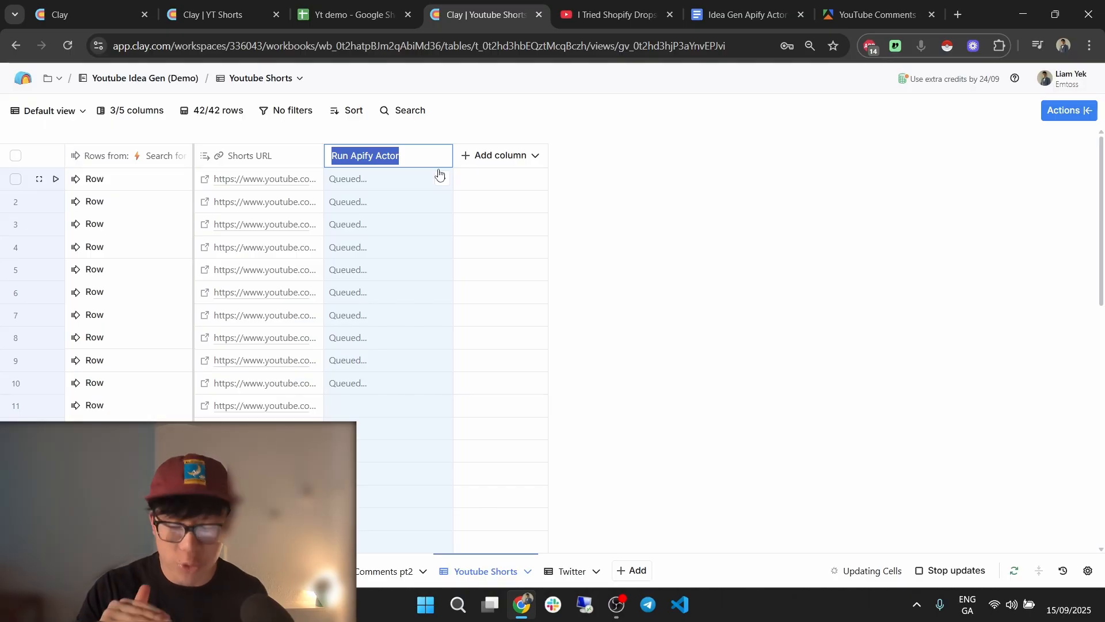
{"action": "type", "text": "Shrots"}
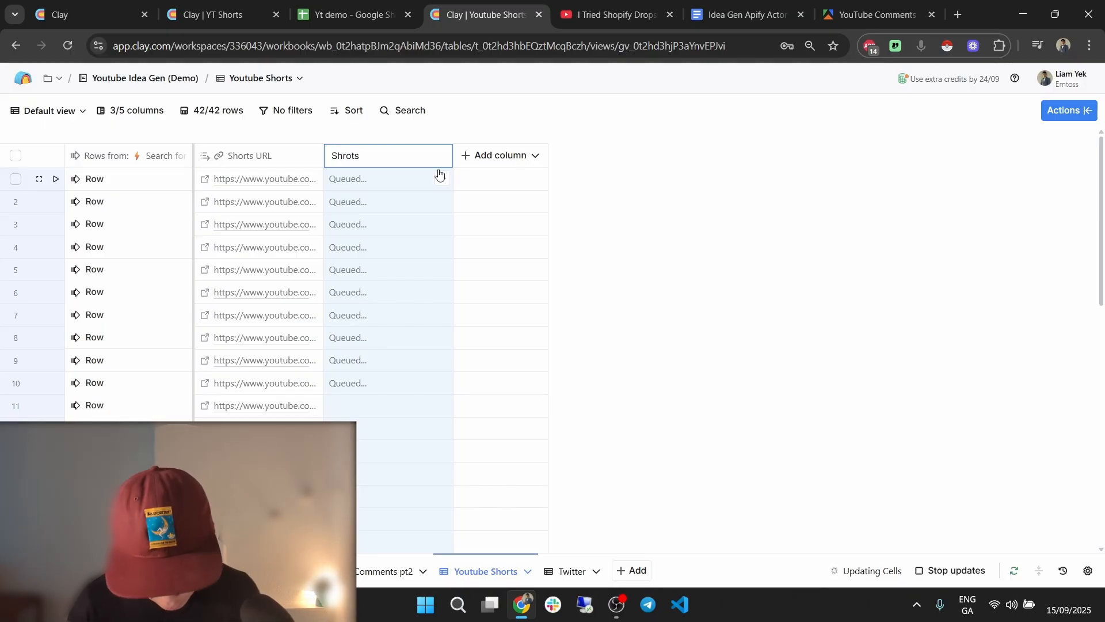
{"action": "key", "text": "ctrl+a"}
{"action": "type", "text": "Transcr"}
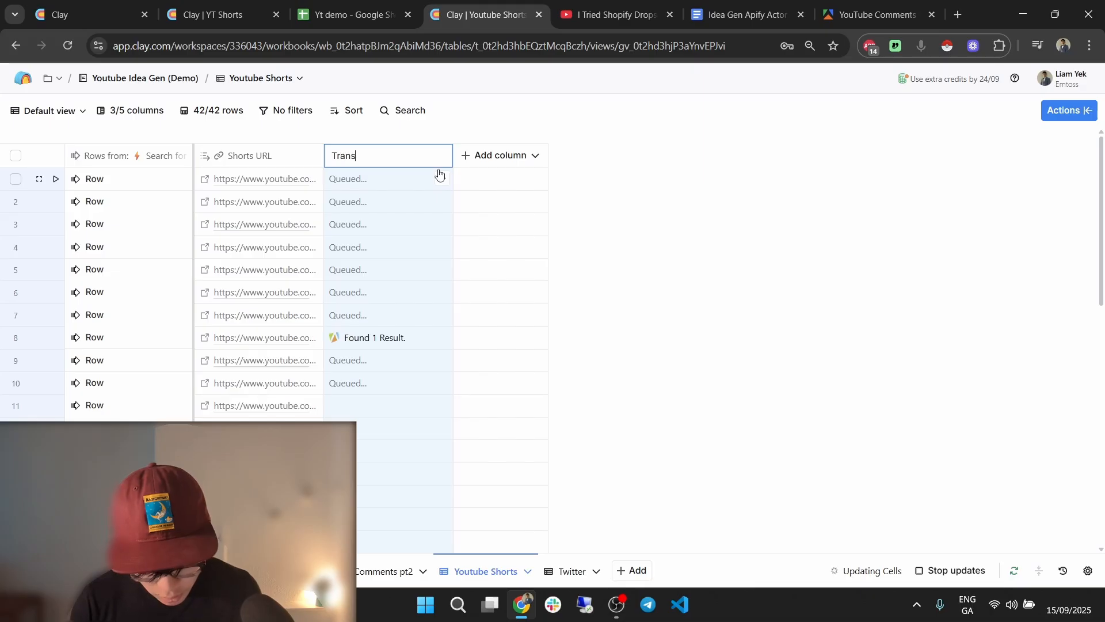
{"action": "left_click", "coordinate": [554, 179]}
Expand row 4's transcript result to confirm it holds a title, video id and captions.
{"action": "left_click", "coordinate": [399, 249]}
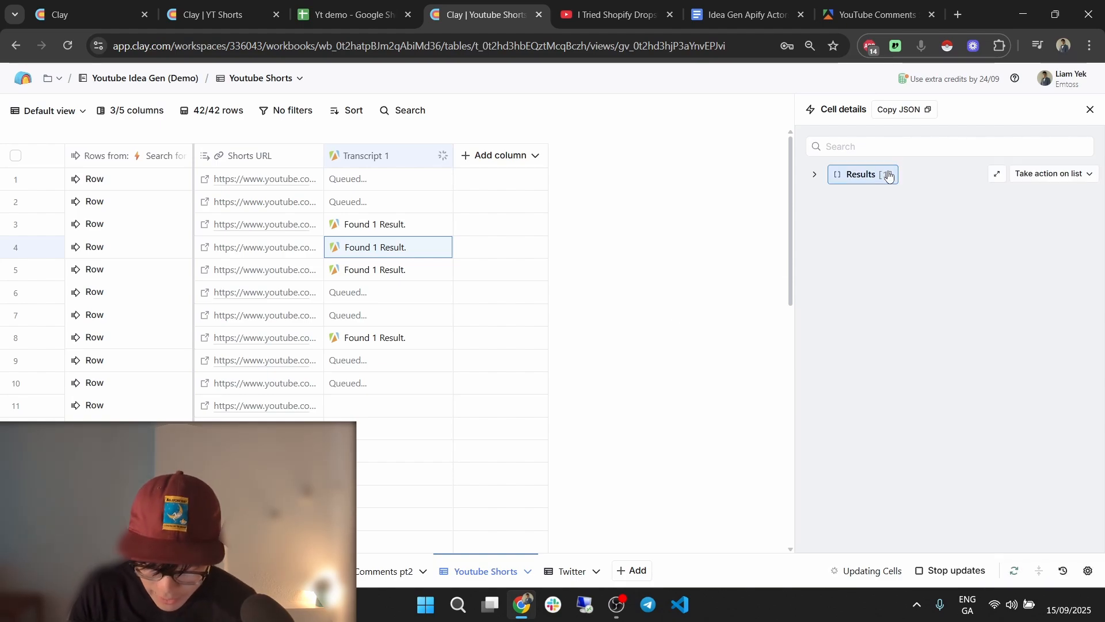
{"action": "left_click", "coordinate": [864, 174]}
{"action": "left_click", "coordinate": [862, 195]}
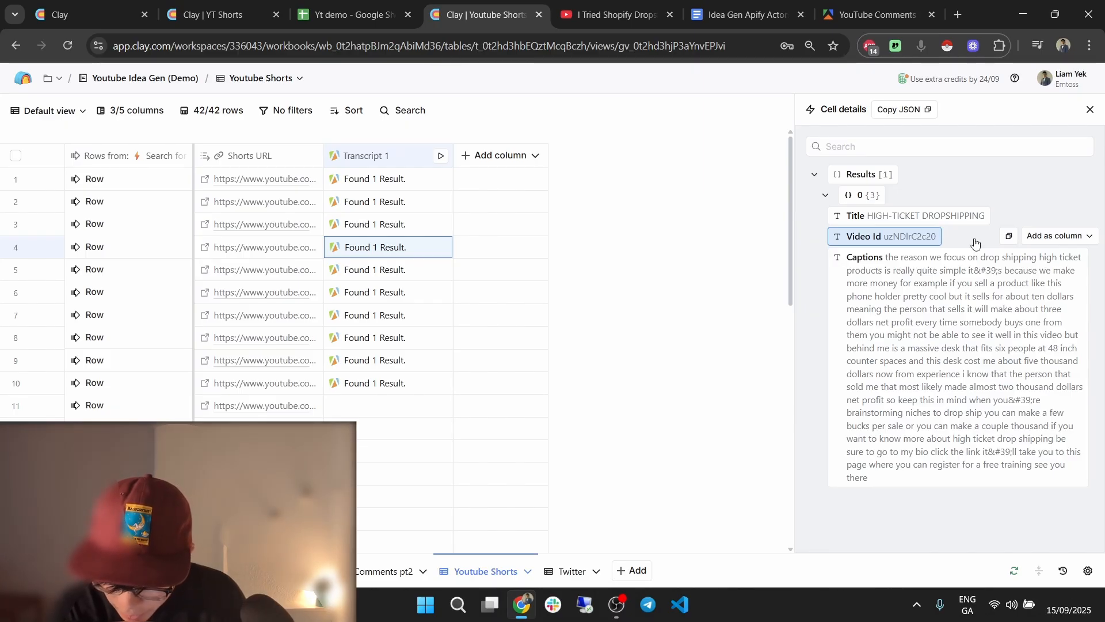
{"action": "left_click", "coordinate": [1090, 109]}
{"action": "left_click", "coordinate": [379, 151]}
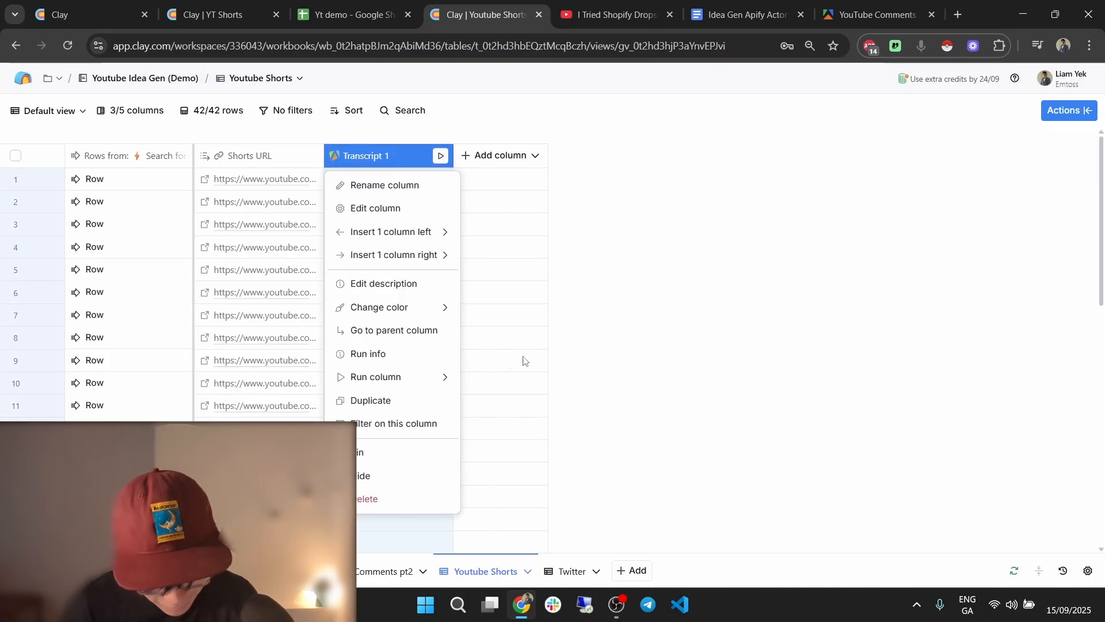
Duplicate the Transcript 1 column and name the copy 'Transcript 2'.
{"action": "left_click", "coordinate": [437, 401]}
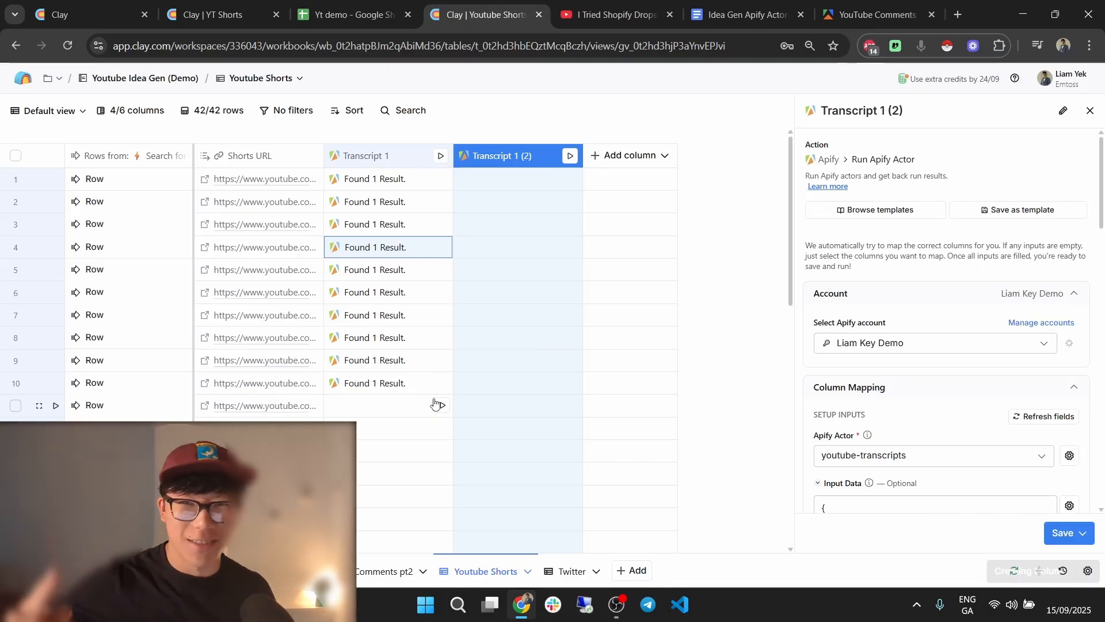
{"action": "left_click", "coordinate": [1063, 110]}
{"action": "key", "text": "Right"}
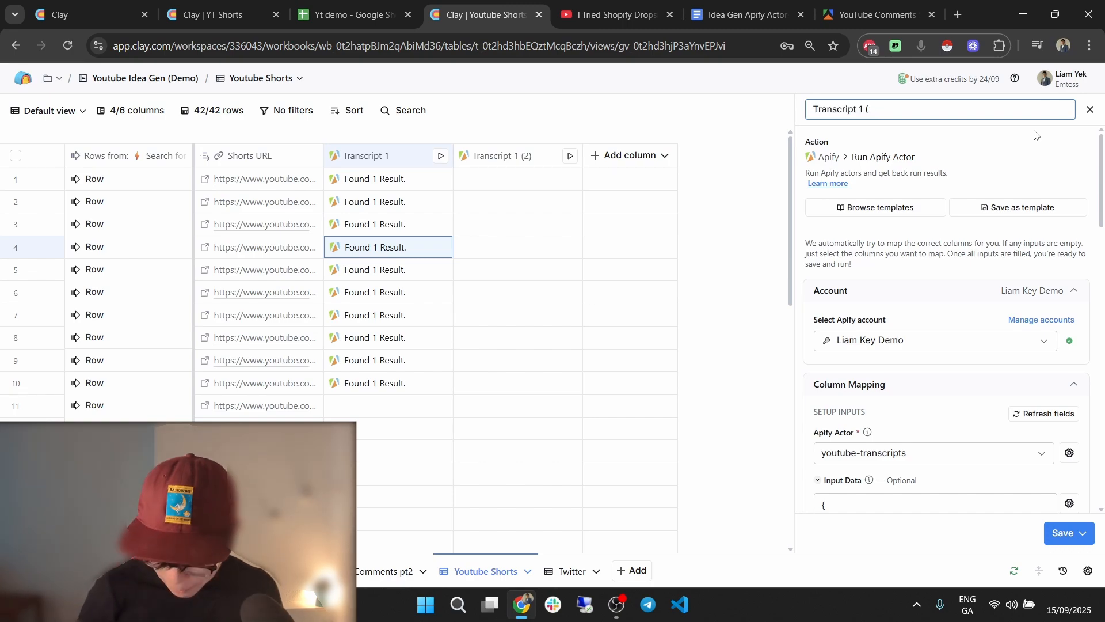
{"action": "type", "text": "2"}
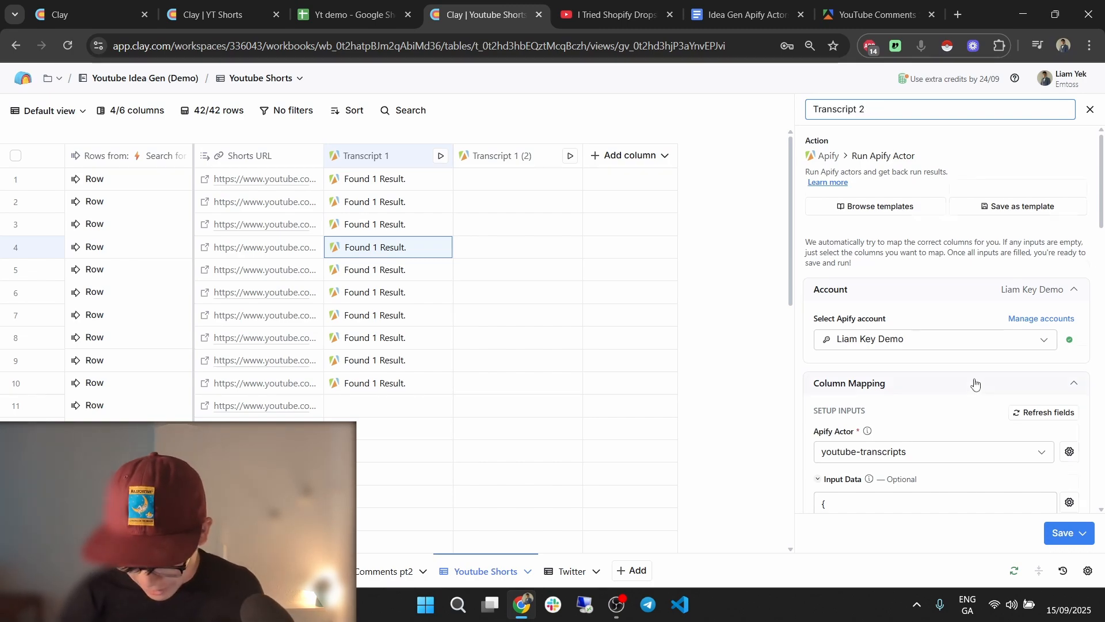
Make Transcript 2 run only if !{{Transcript 1}}?.results?.[0]?.captions, then save and run it.
{"action": "scroll", "coordinate": [979, 346], "scroll_direction": "down", "scroll_amount": 6}
{"action": "scroll", "coordinate": [984, 344], "scroll_direction": "up", "scroll_amount": 2}
{"action": "scroll", "coordinate": [982, 350], "scroll_direction": "down", "scroll_amount": 15}
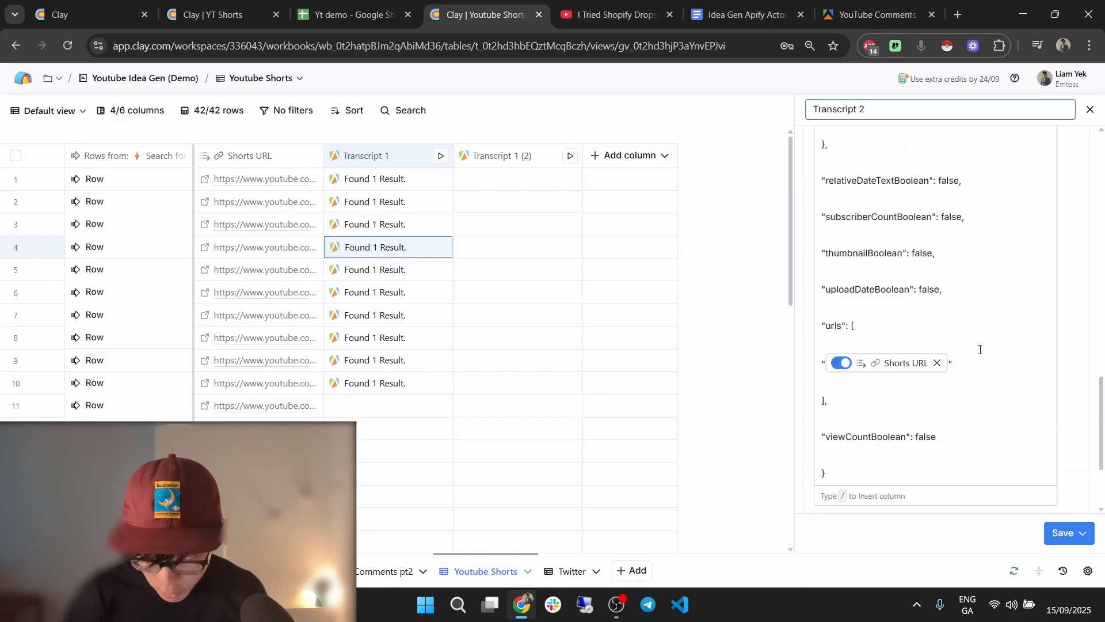
{"action": "left_click", "coordinate": [902, 454]}
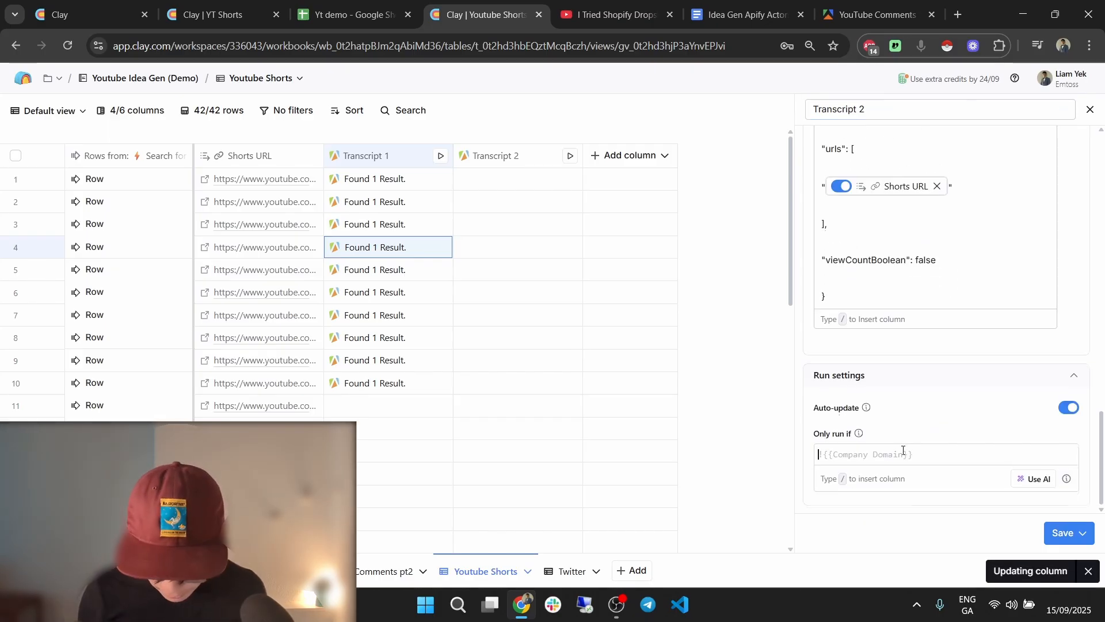
{"action": "type", "text": "!/t"}
{"action": "type", "text": "ran"}
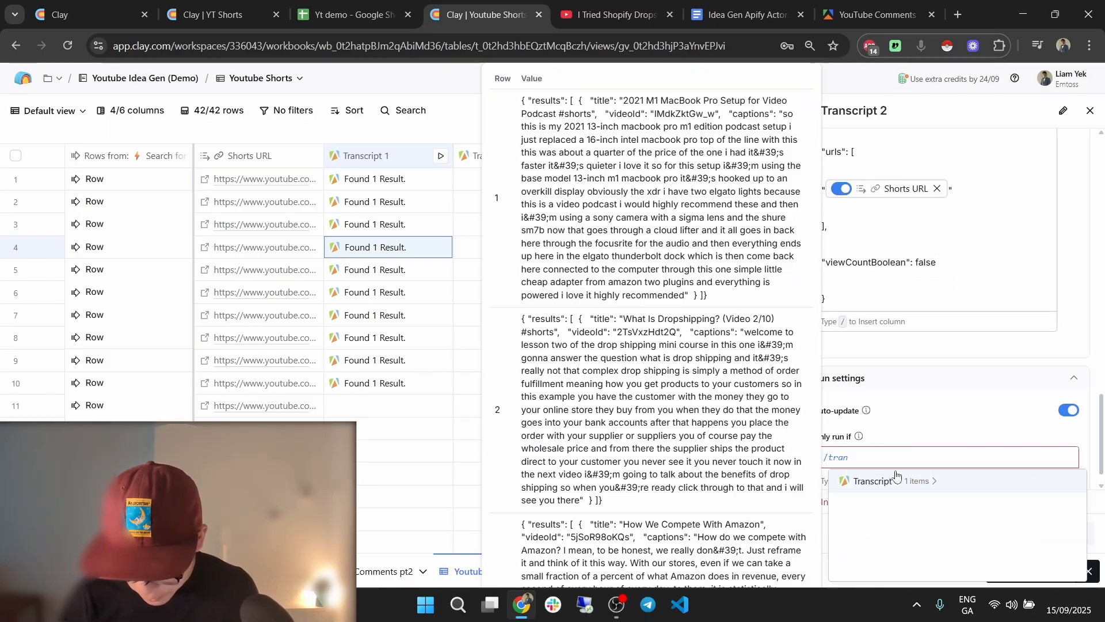
{"action": "left_click", "coordinate": [881, 481]}
{"action": "left_click", "coordinate": [923, 527]}
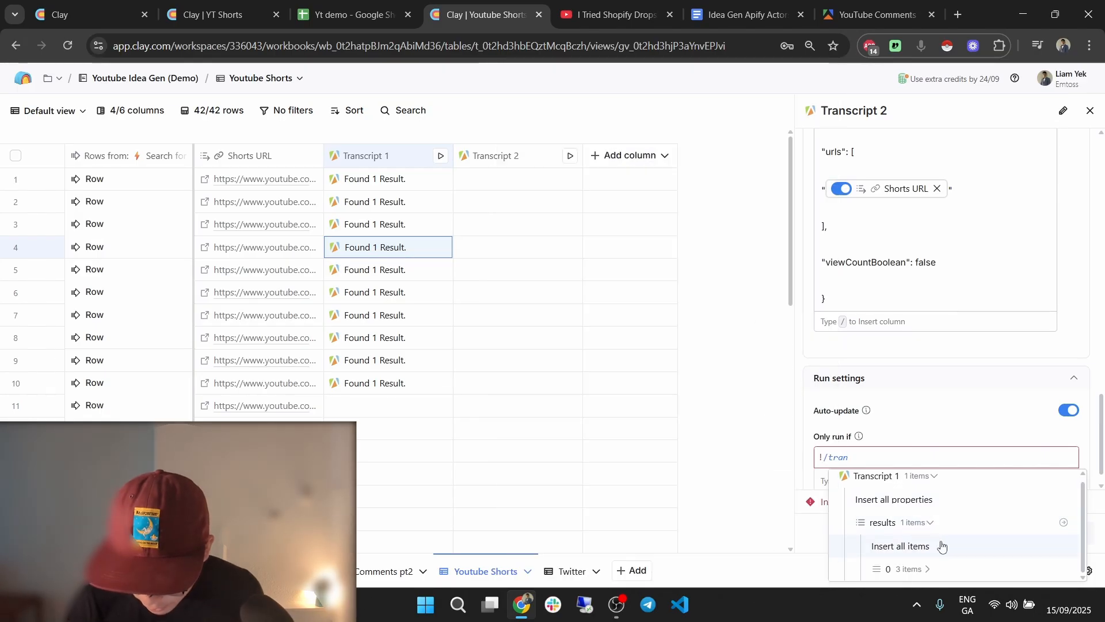
{"action": "left_click", "coordinate": [927, 565]}
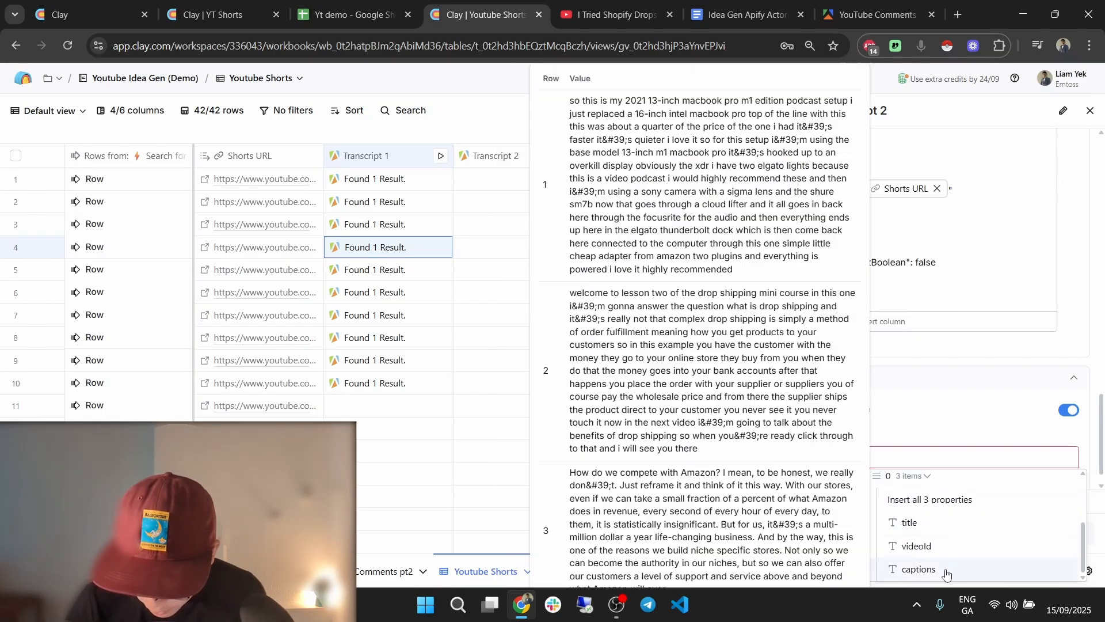
{"action": "left_click", "coordinate": [920, 570]}
{"action": "left_click", "coordinate": [1081, 528]}
{"action": "left_click", "coordinate": [1026, 452]}
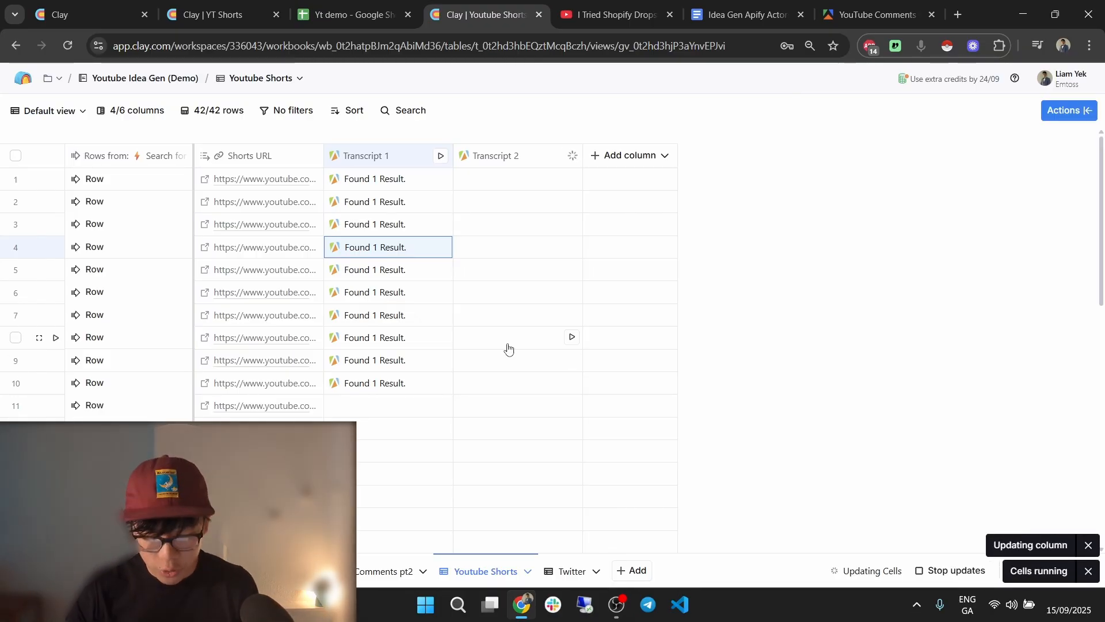
{"action": "key", "text": "ctrl+2"}
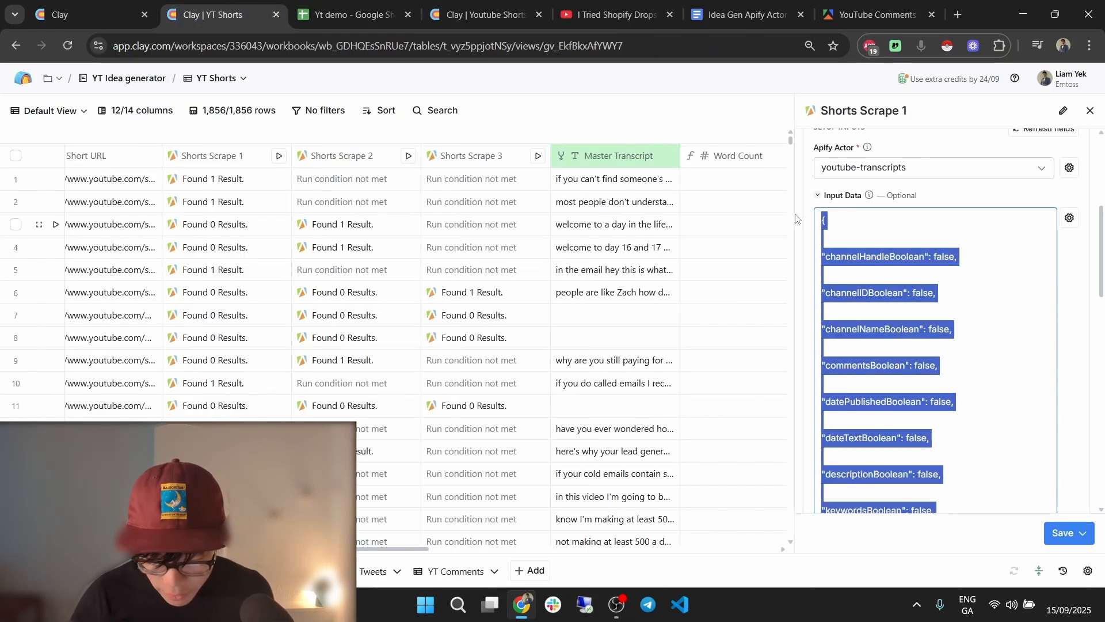
{"action": "left_click", "coordinate": [1090, 111]}
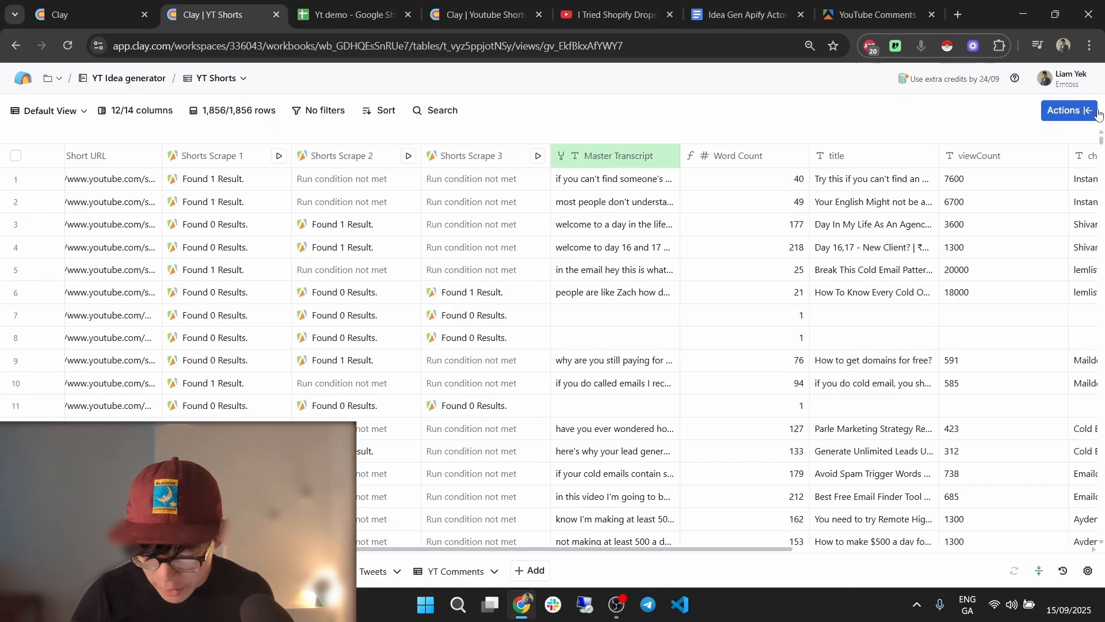
{"action": "left_click", "coordinate": [739, 164]}
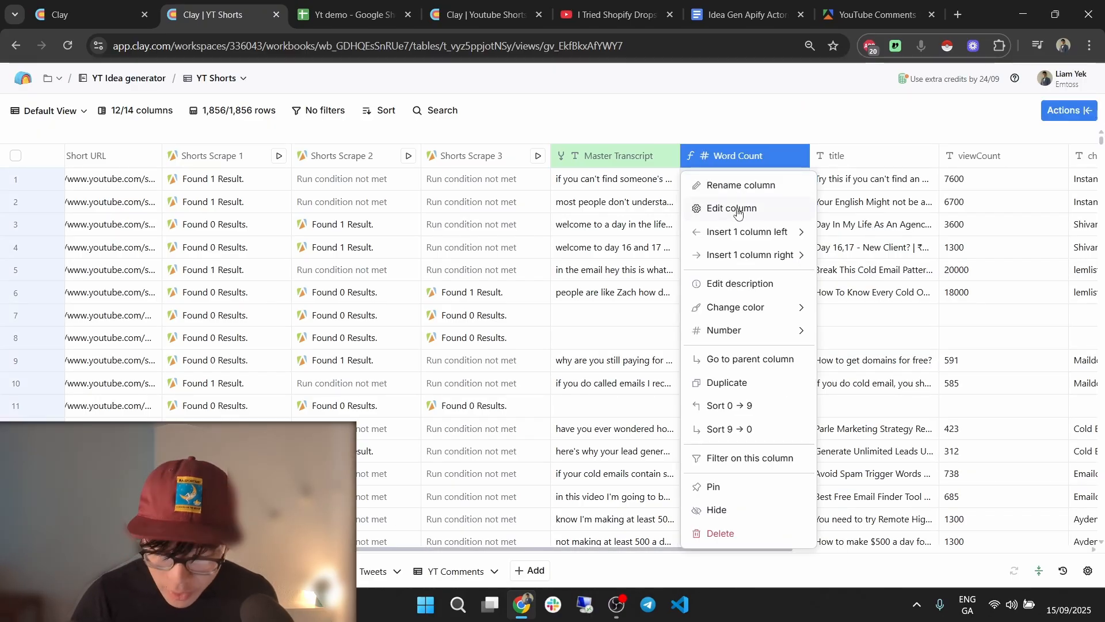
{"action": "left_click", "coordinate": [616, 157]}
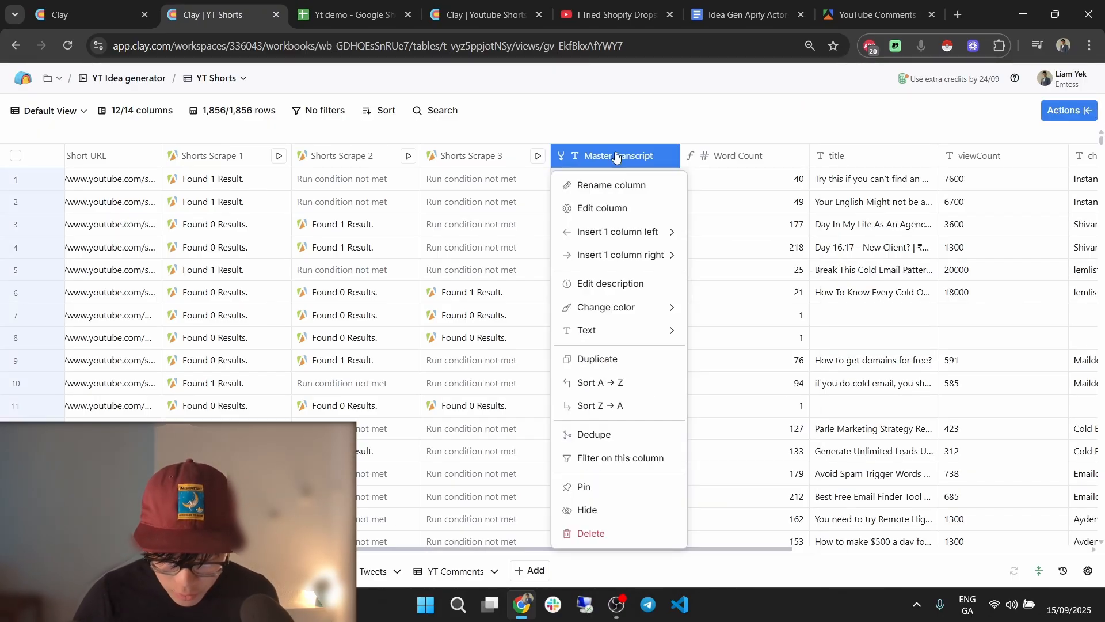
{"action": "left_click", "coordinate": [614, 209]}
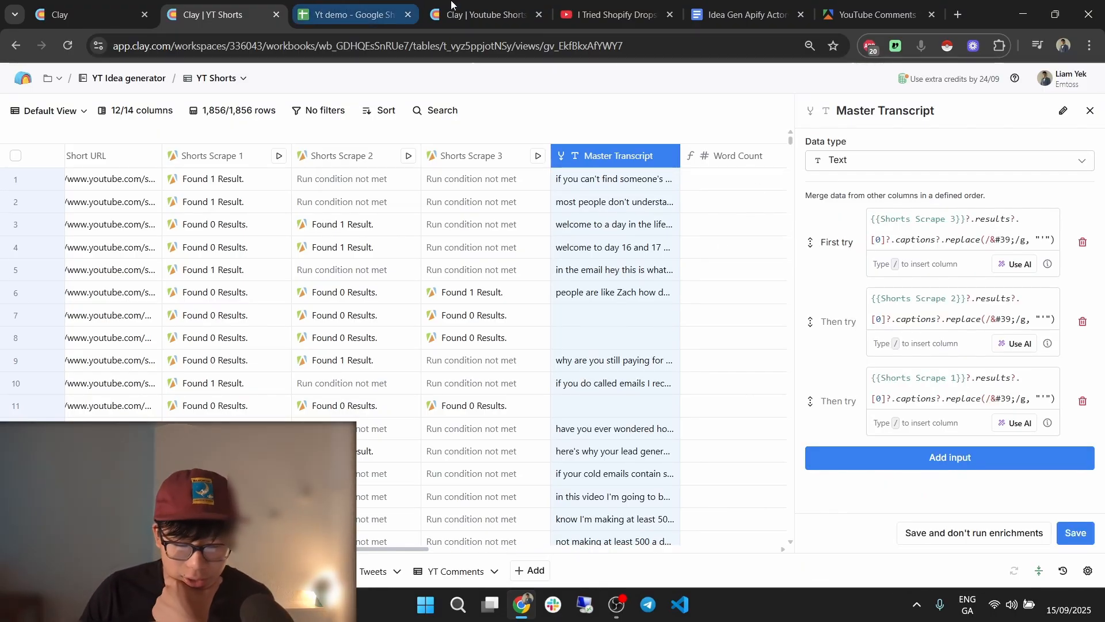
{"action": "left_click", "coordinate": [480, 14]}
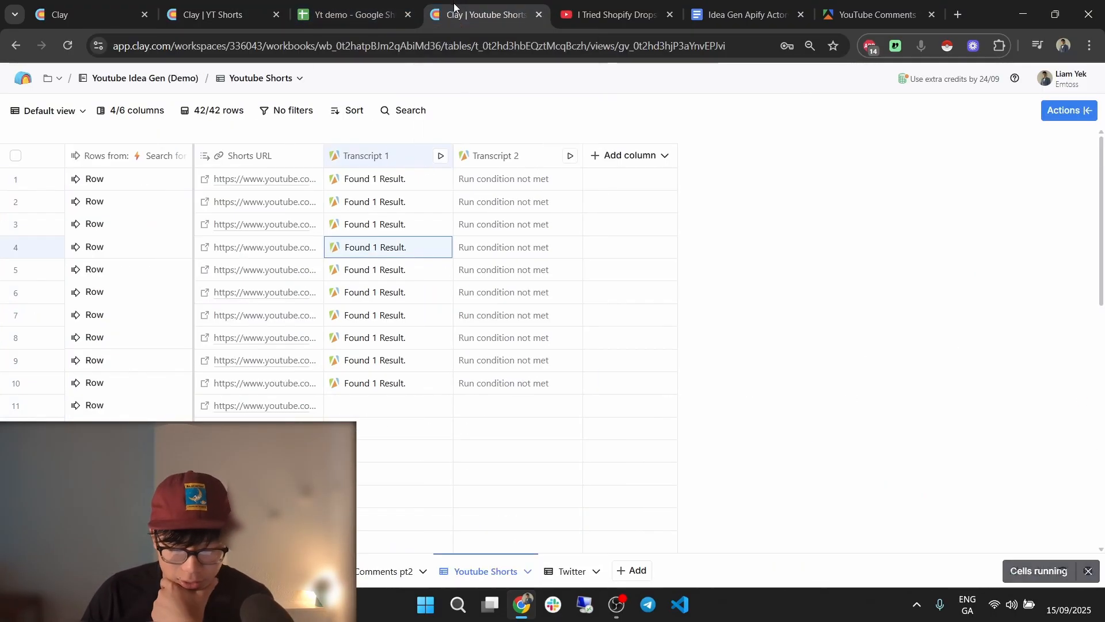
Add a Merge columns column with Transcript 1's captions as its first input.
{"action": "left_click", "coordinate": [614, 156]}
{"action": "left_click", "coordinate": [652, 308]}
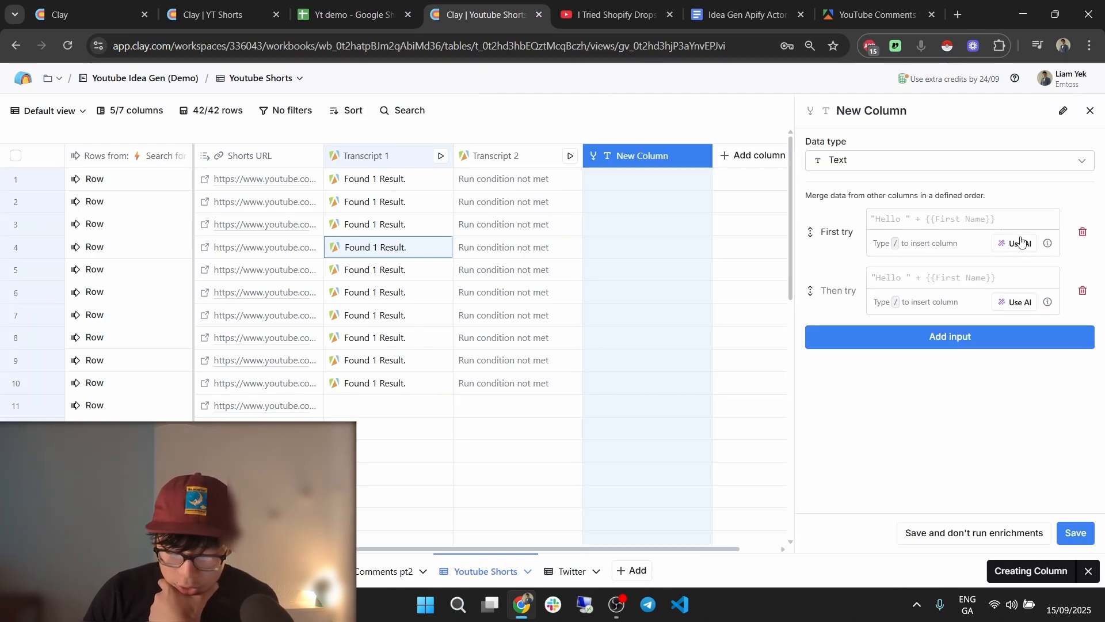
{"action": "left_click", "coordinate": [954, 222]}
{"action": "type", "text": "/"}
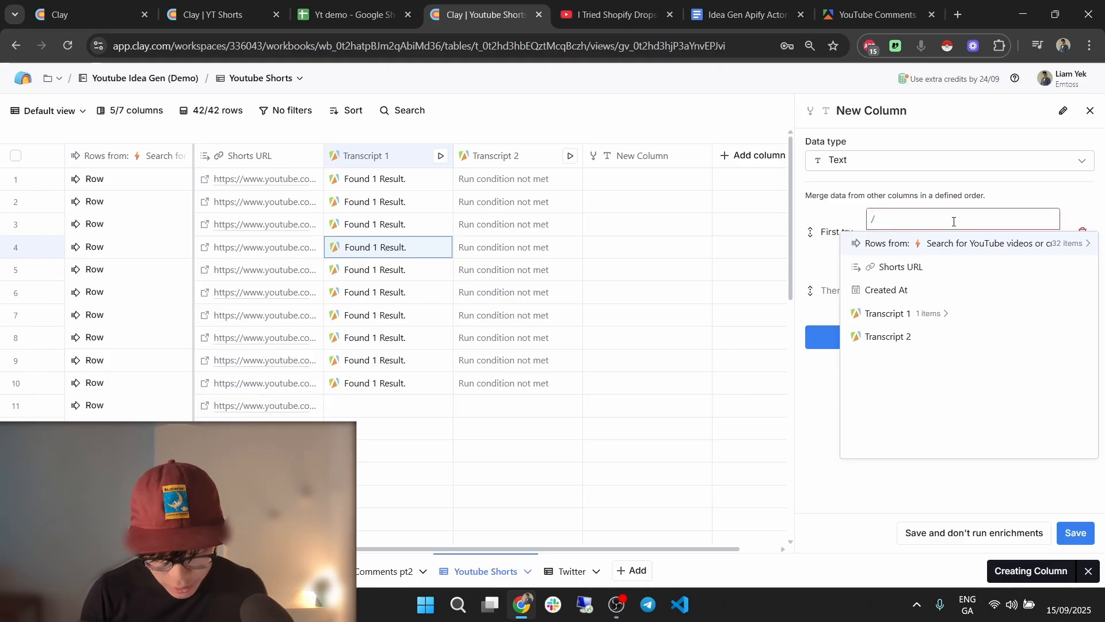
{"action": "type", "text": "tran"}
{"action": "left_click", "coordinate": [950, 244]}
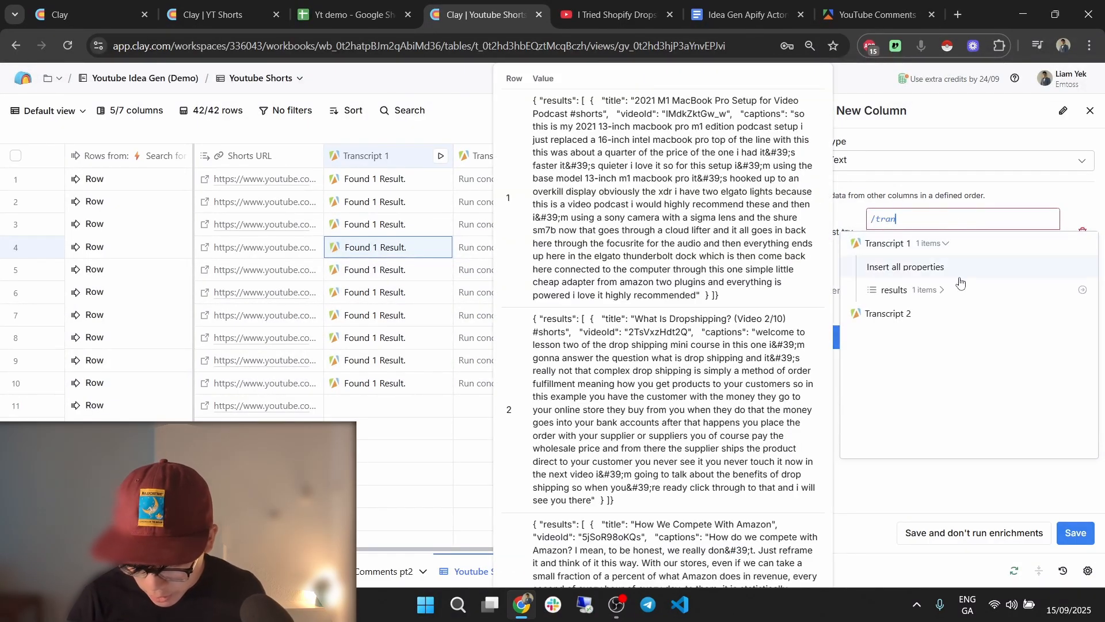
{"action": "left_click", "coordinate": [942, 290]}
{"action": "left_click", "coordinate": [942, 337]}
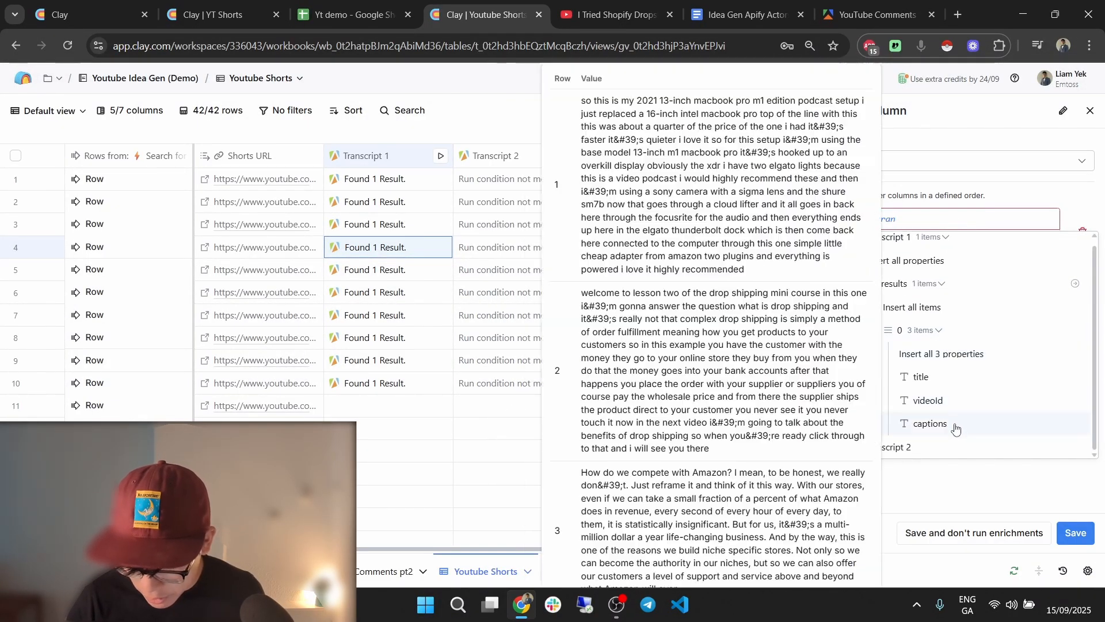
{"action": "left_click", "coordinate": [931, 423]}
Add the apostrophe cleanup from YT Shorts' Master Transcript formula, reusing it for Transcript 2 as input two.
{"action": "left_click", "coordinate": [244, 12]}
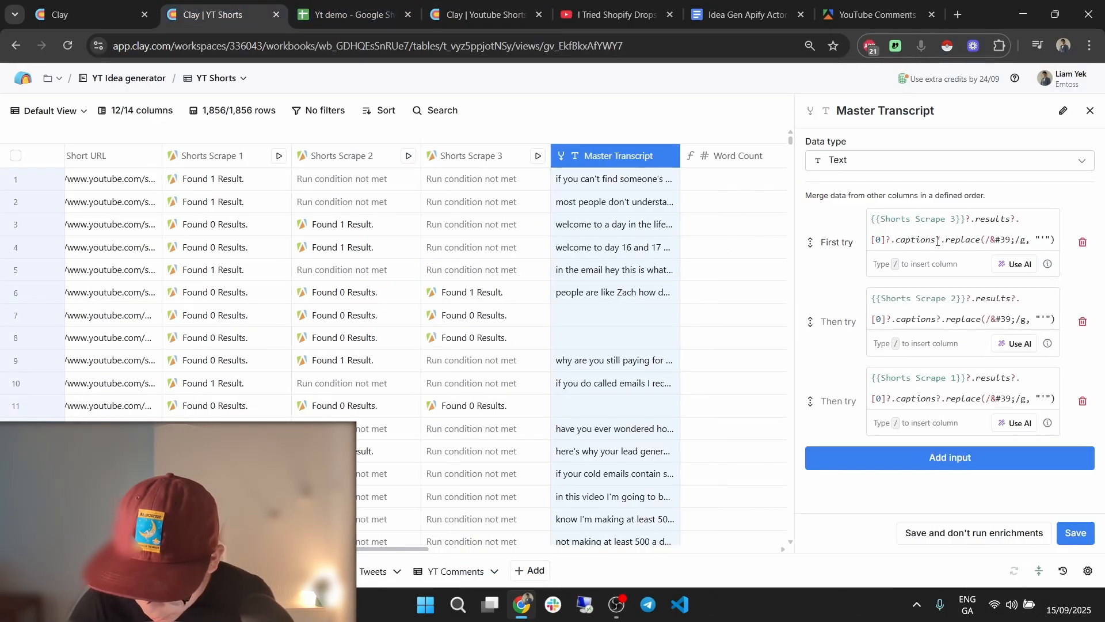
{"action": "left_click_drag", "start_coordinate": [937, 240], "coordinate": [1037, 242]}
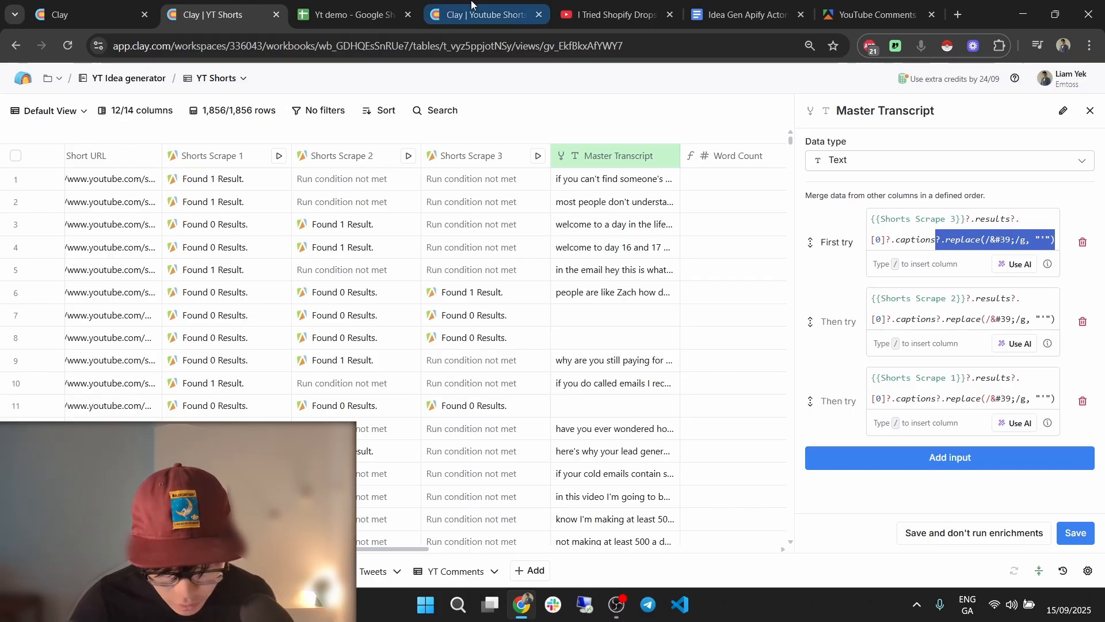
{"action": "left_click", "coordinate": [481, 14]}
{"action": "type", "text": "?.replace(/&#39;/g, \"'\")"}
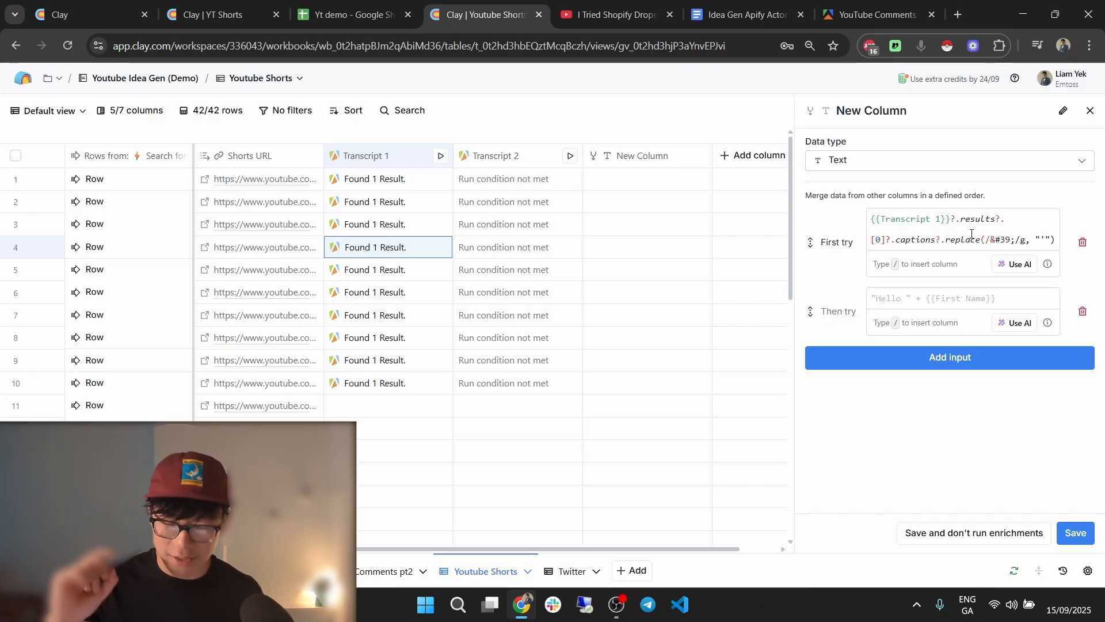
{"action": "key", "text": "ctrl+a"}
{"action": "key", "text": "ctrl+c"}
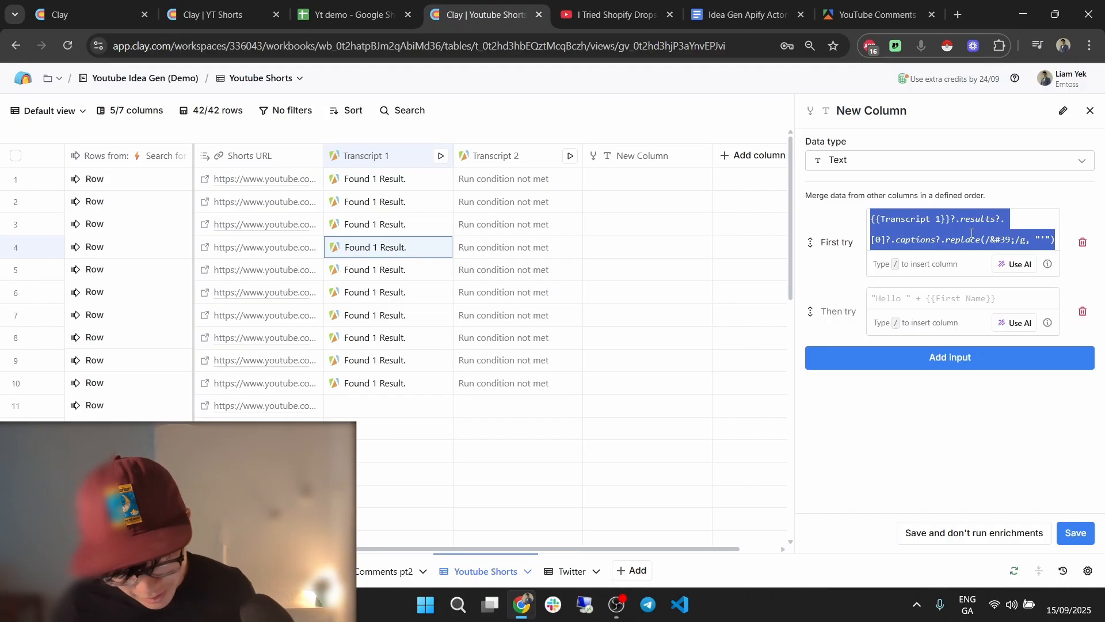
{"action": "left_click", "coordinate": [968, 308]}
{"action": "key", "text": "ctrl+v"}
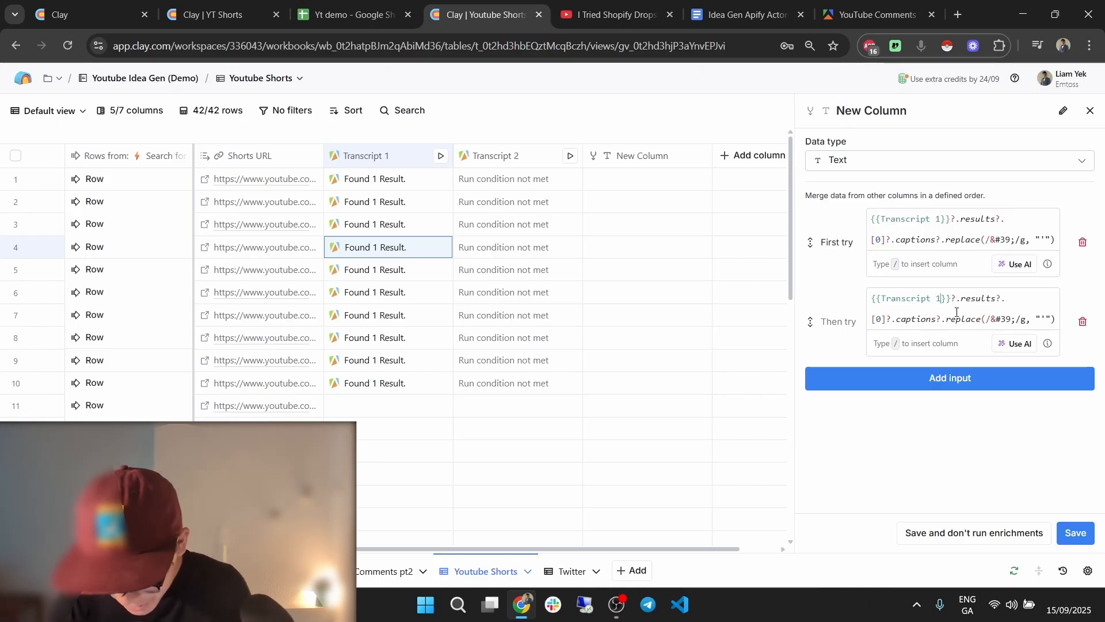
{"action": "key", "text": "BackSpace"}
{"action": "type", "text": "2"}
Save and run the merged column and name it 'Master Shorts Script'.
{"action": "left_click", "coordinate": [1075, 532]}
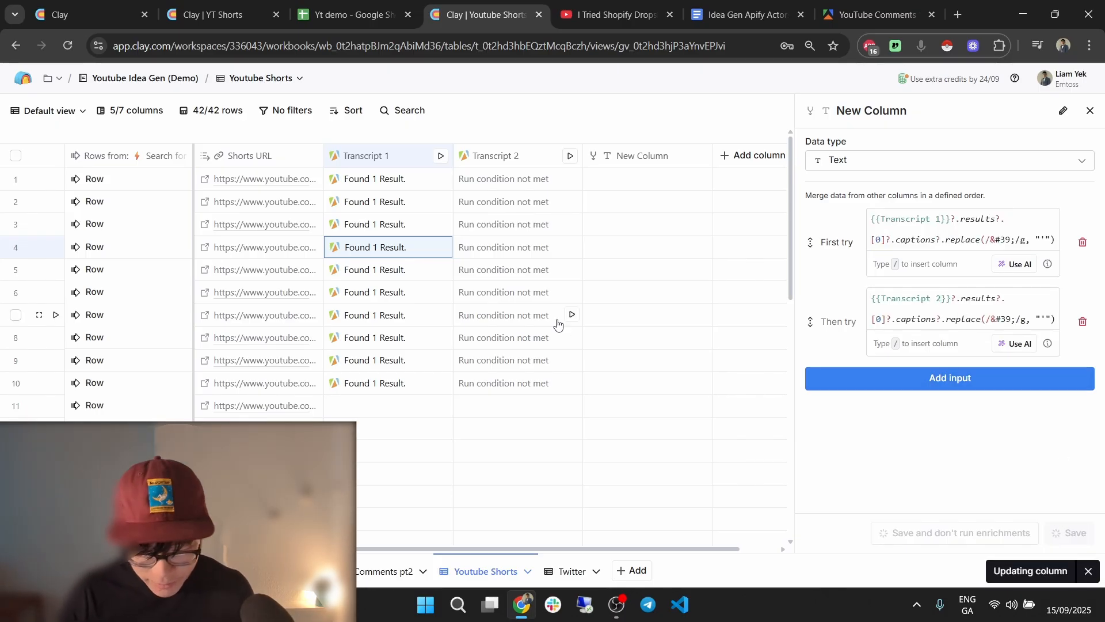
{"action": "left_click", "coordinate": [642, 157]}
{"action": "left_click", "coordinate": [648, 182]}
{"action": "type", "text": "Mast"}
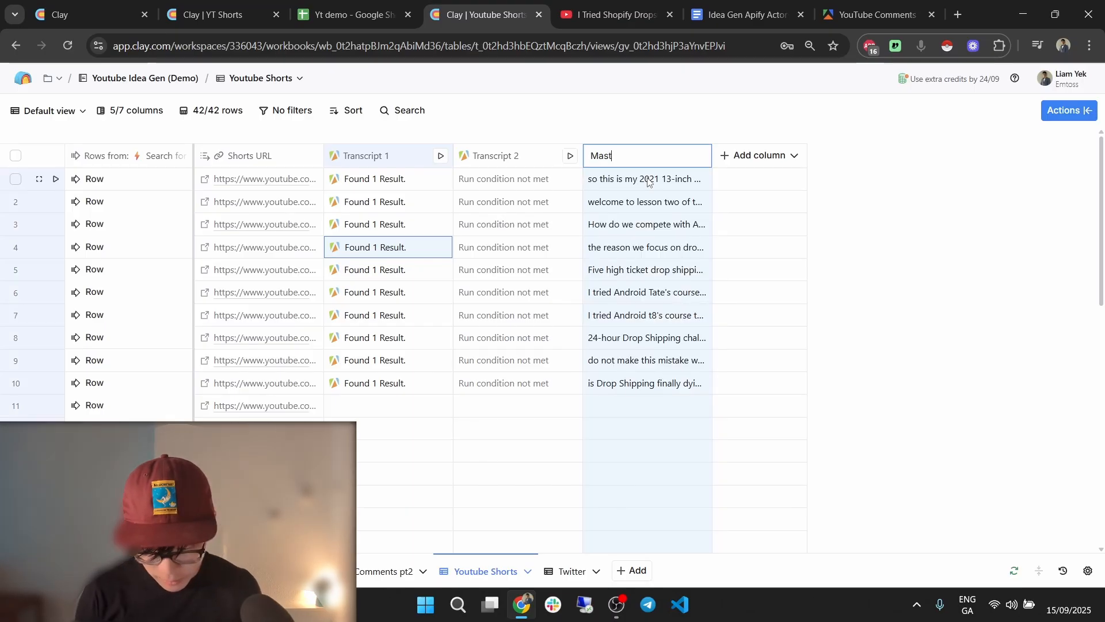
{"action": "type", "text": "er Shorts Script"}
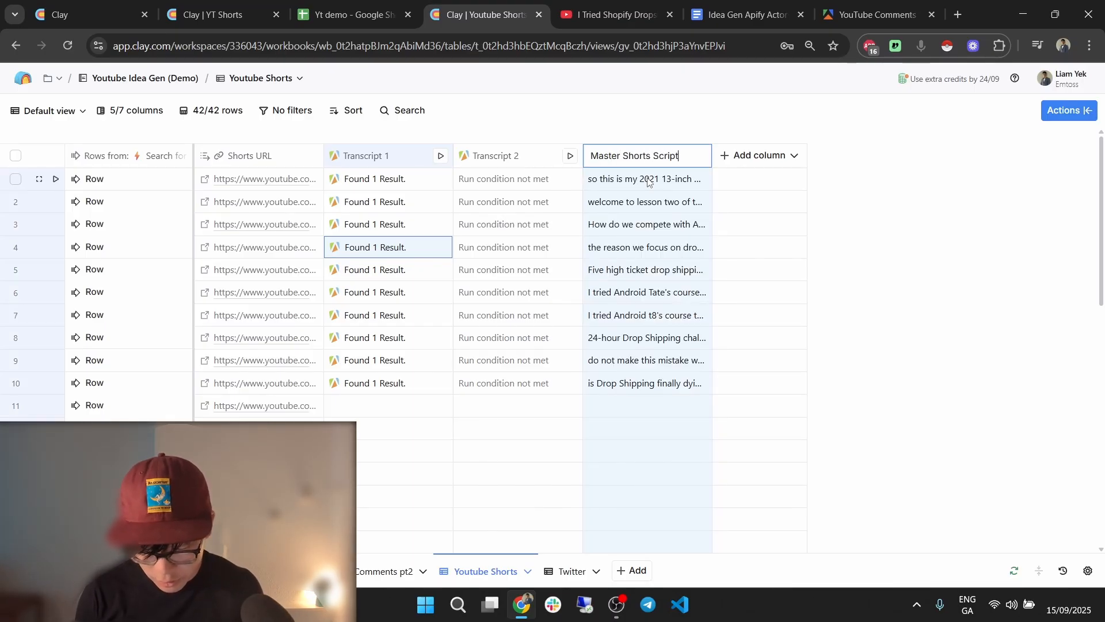
{"action": "key", "text": "Return"}
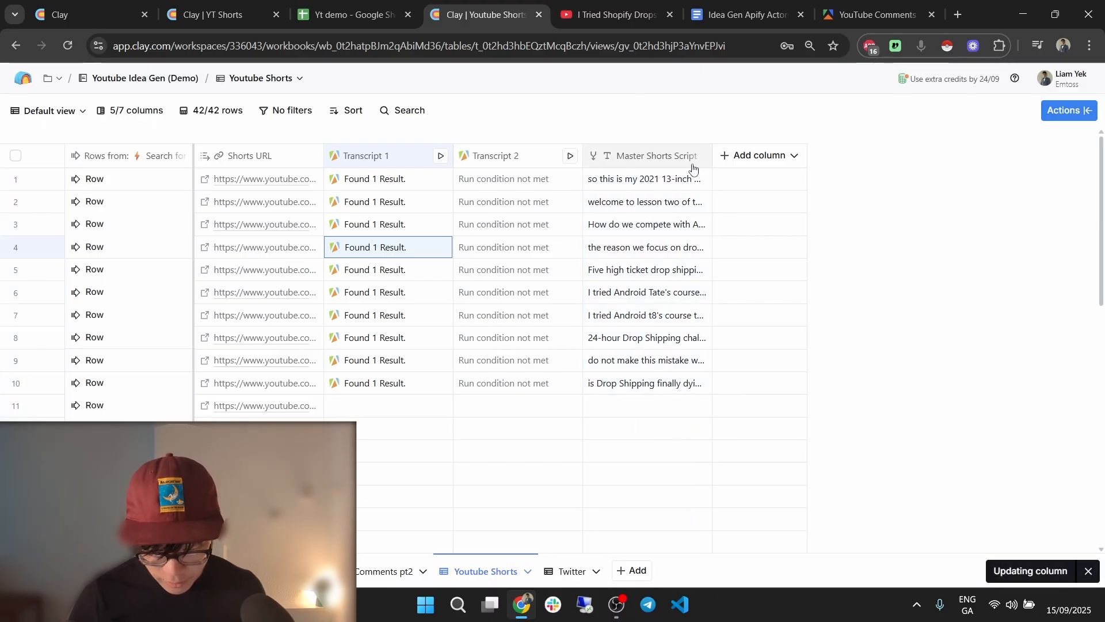
Check the existing Word Count column in the YT Shorts table for reference.
{"action": "left_click", "coordinate": [345, 14]}
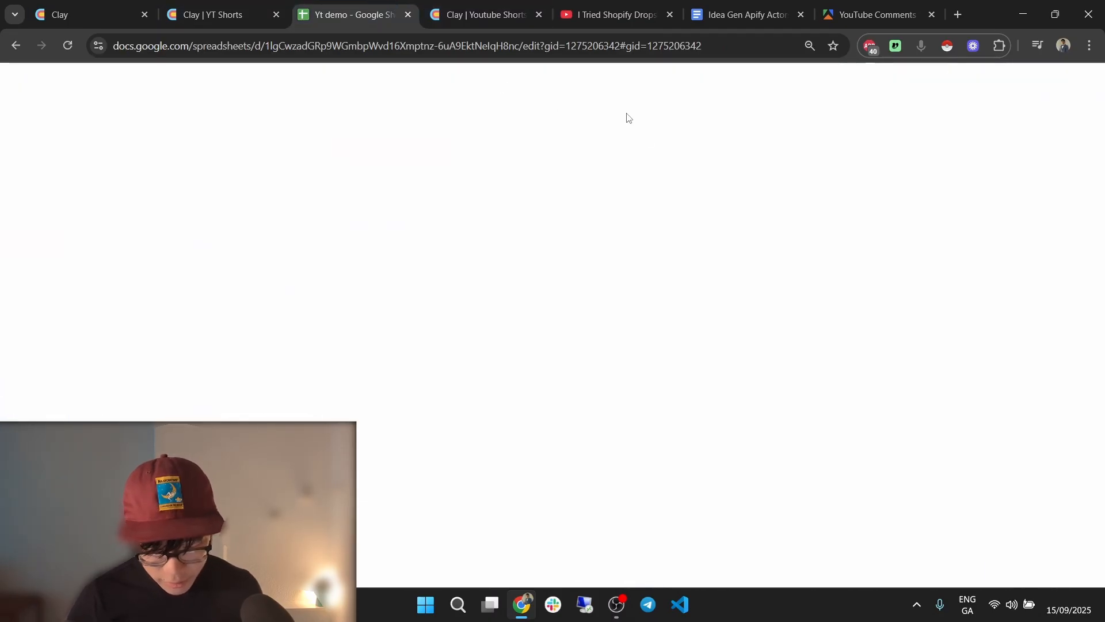
{"action": "left_click", "coordinate": [251, 5]}
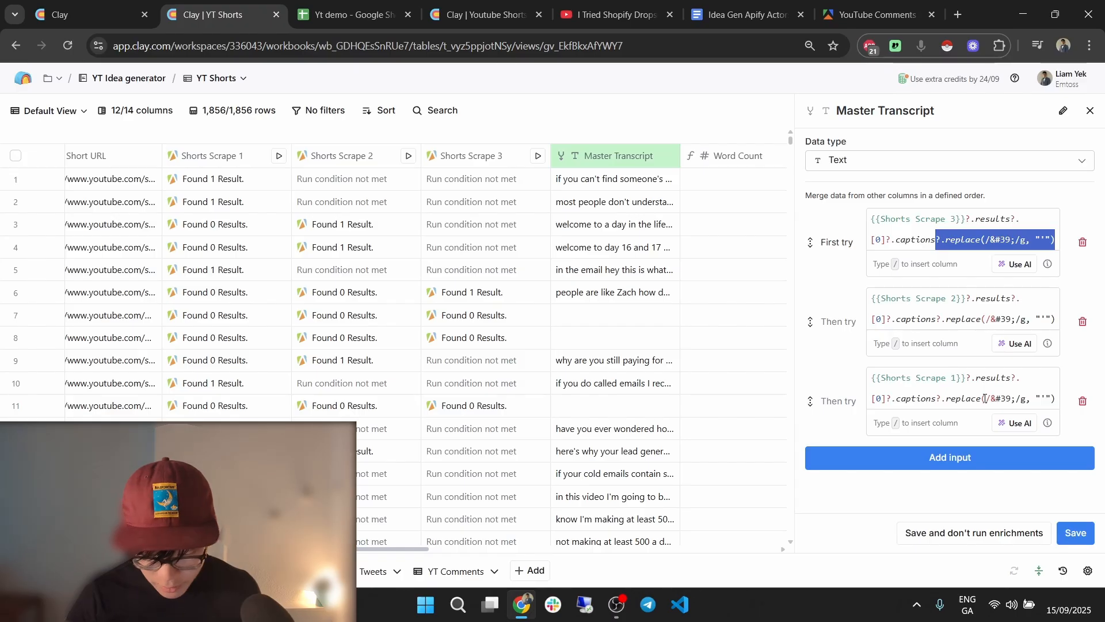
{"action": "scroll", "coordinate": [693, 169], "scroll_direction": "right", "scroll_amount": 2}
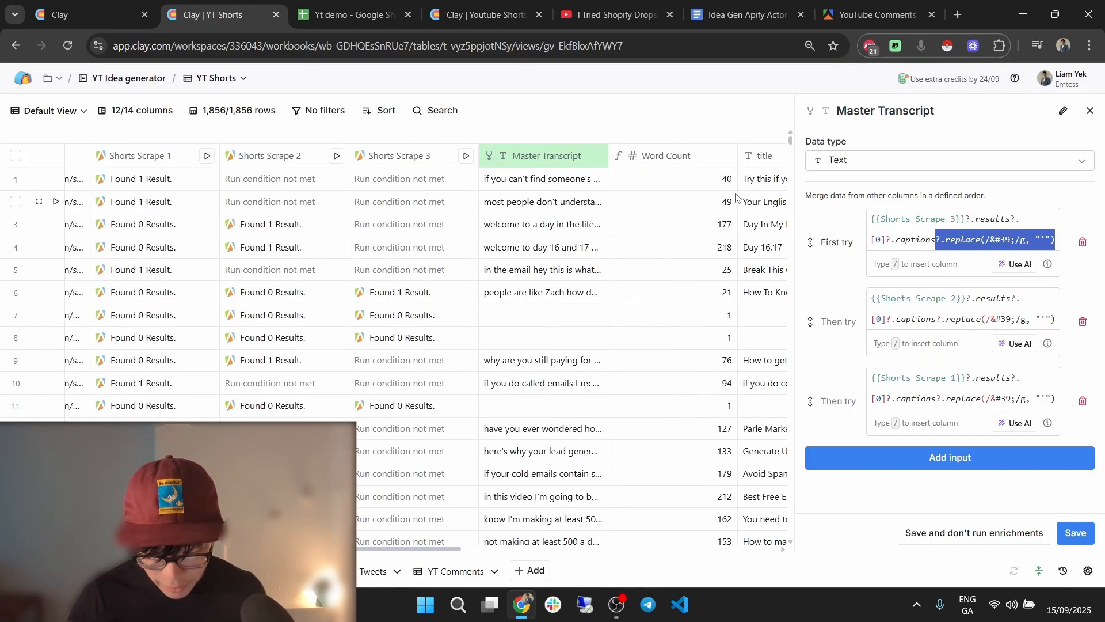
{"action": "left_click", "coordinate": [653, 163]}
{"action": "left_click", "coordinate": [487, 15]}
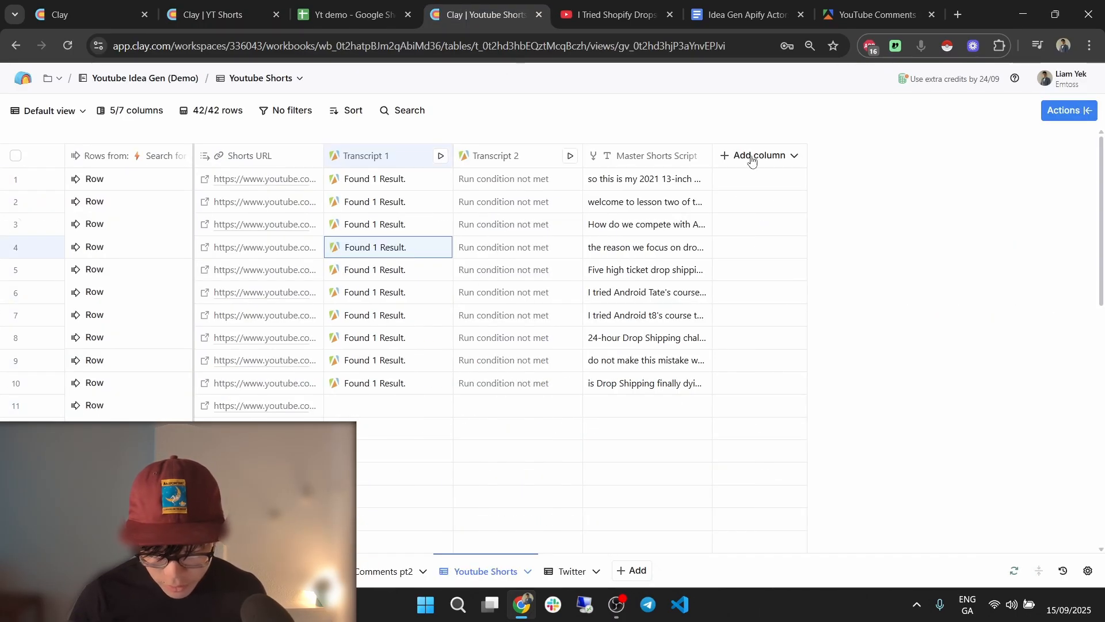
Add a formula column asking the generator to count the words in Master Shorts Script.
{"action": "left_click", "coordinate": [748, 157]}
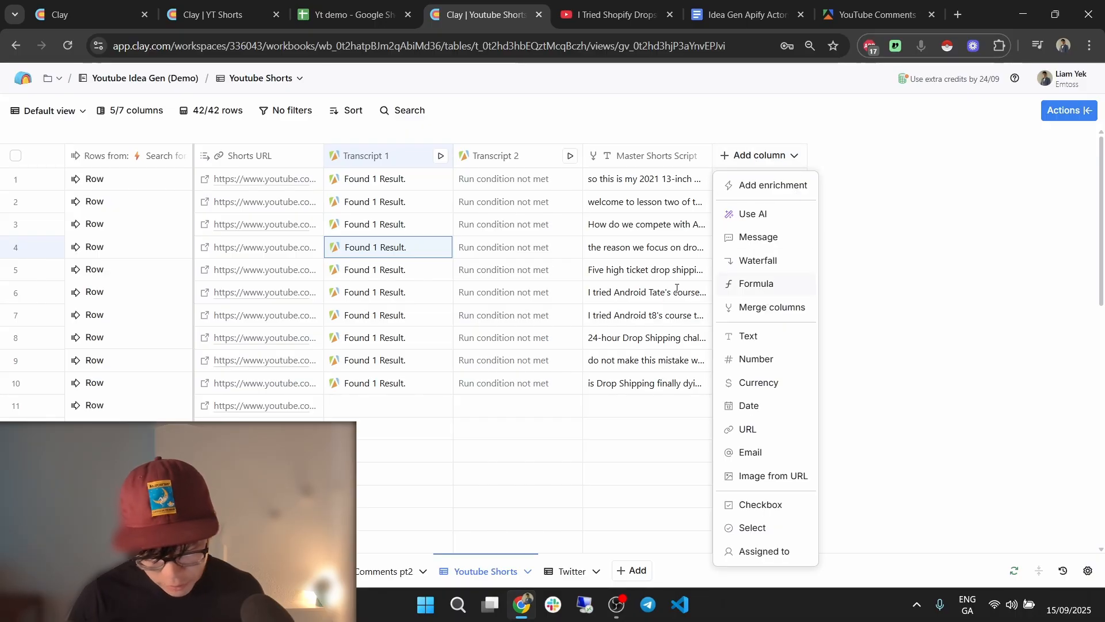
{"action": "left_click", "coordinate": [772, 283]}
{"action": "type", "text": "Hey take /"}
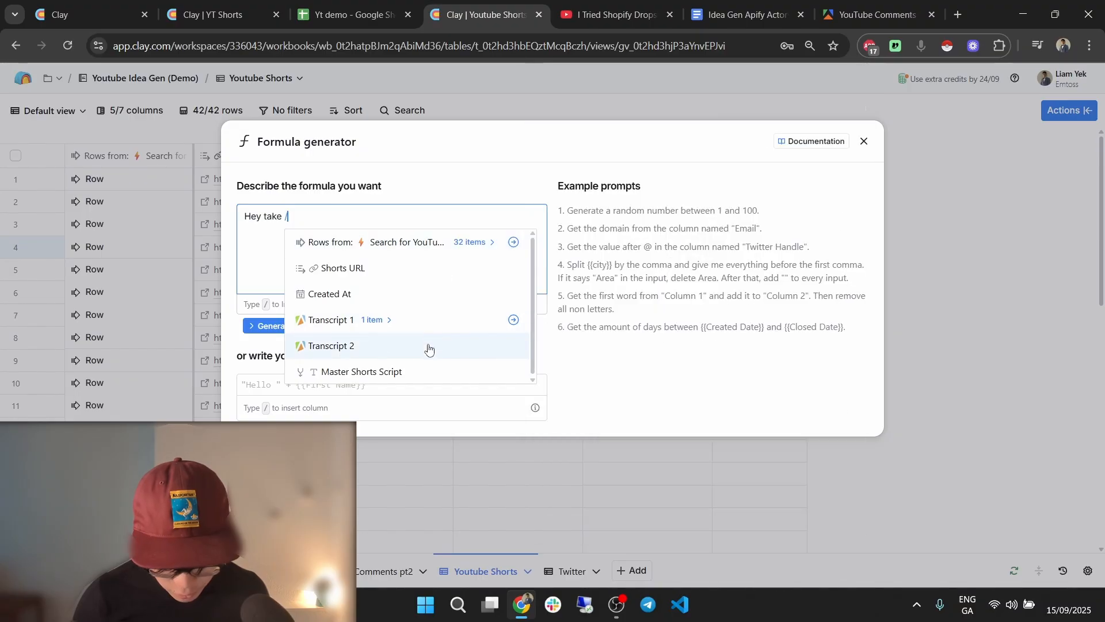
{"action": "left_click", "coordinate": [452, 368]}
{"action": "type", "text": "aster Shorts Script and oiu"}
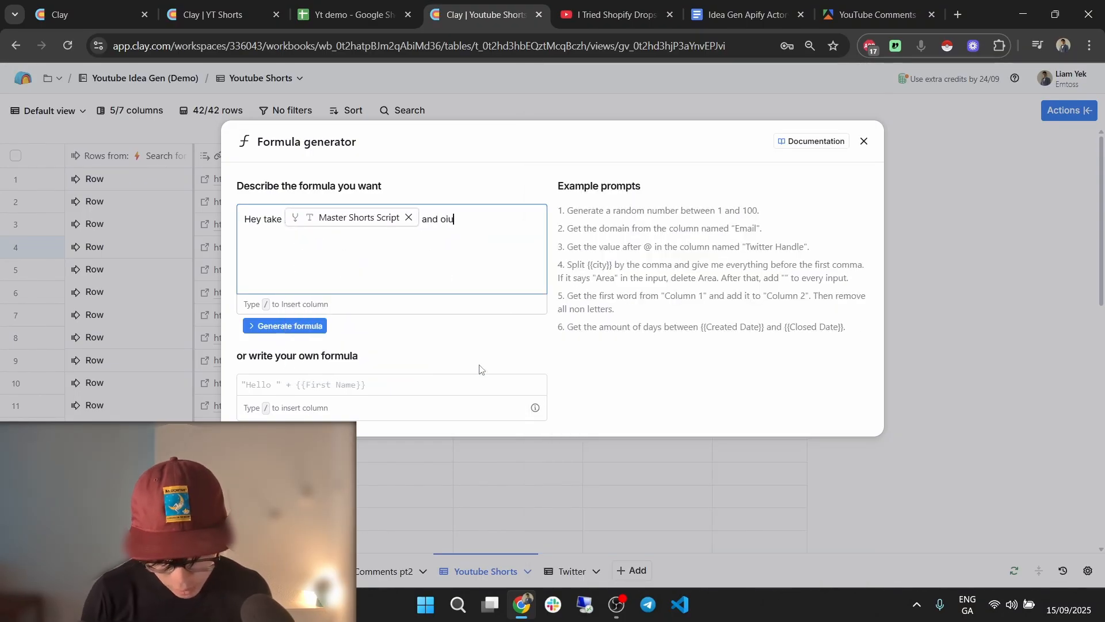
{"action": "key", "text": "BackSpace"}
{"action": "key", "text": "BackSpace"}
{"action": "type", "text": "utput all the"}
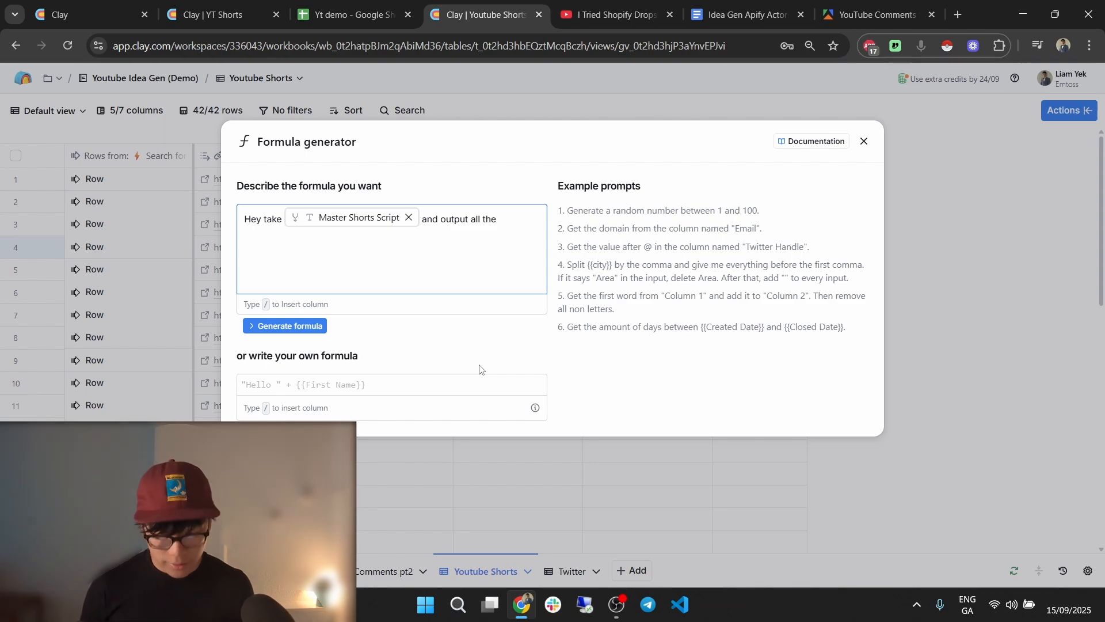
{"action": "key", "text": "ctrl+shift+Left"}
{"action": "key", "text": "ctrl+shift+Left"}
{"action": "key", "text": "ctrl+shift+Left"}
{"action": "key", "text": "ctrl+shift+Left"}
{"action": "type", "text": "I want you to coun"}
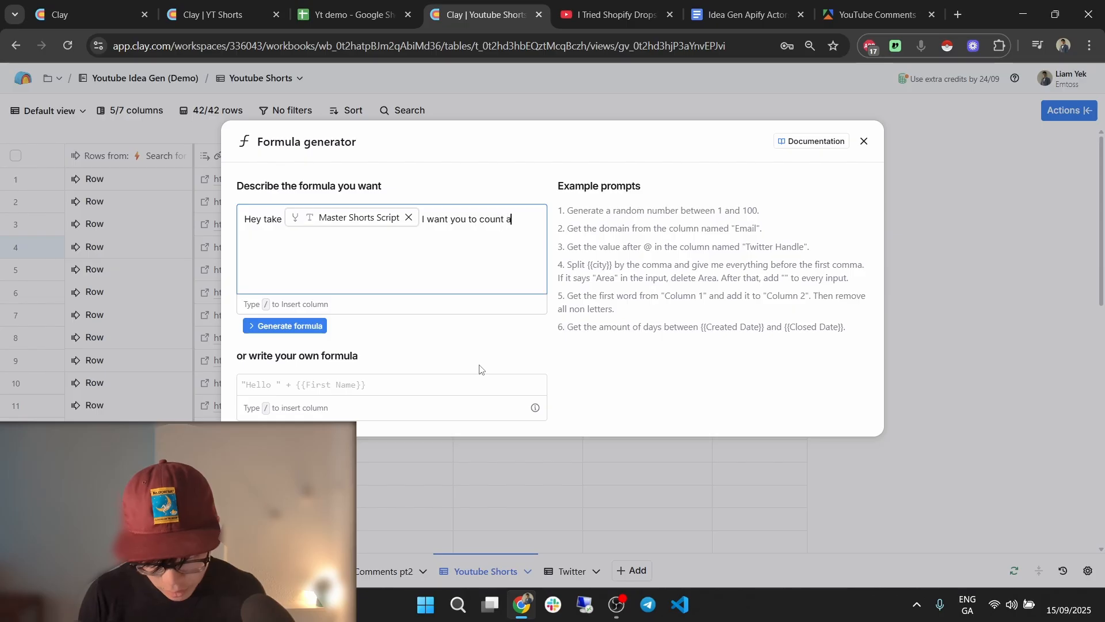
{"action": "type", "text": "t all the woard"}
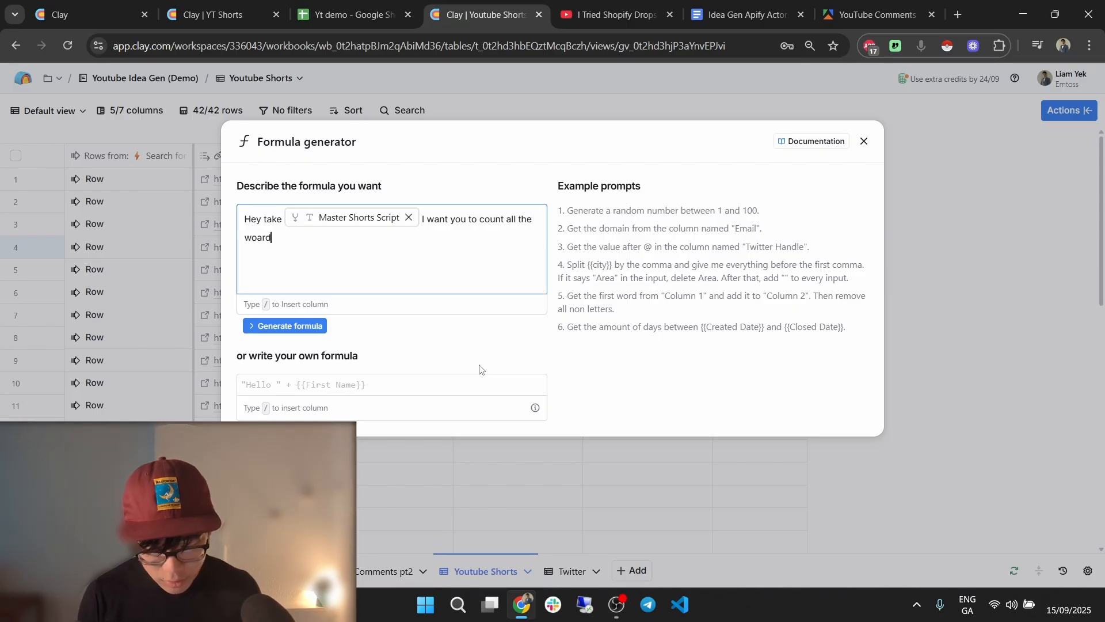
{"action": "type", "text": " in the paragaerh and output me only the"}
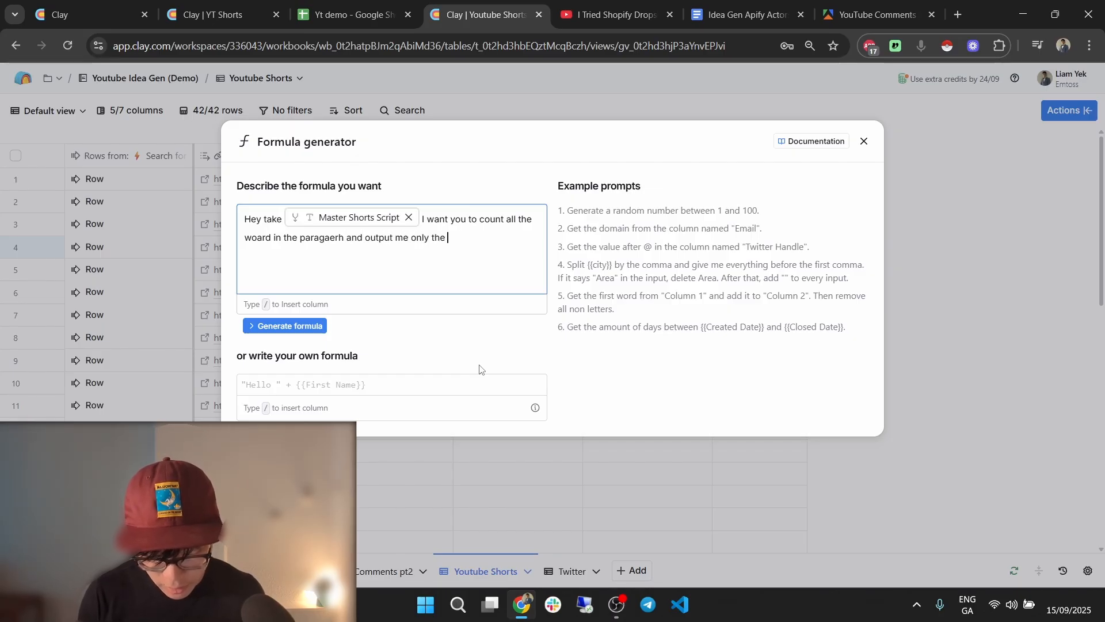
{"action": "key", "text": "BackSpace"}
{"action": "key", "text": "BackSpace"}
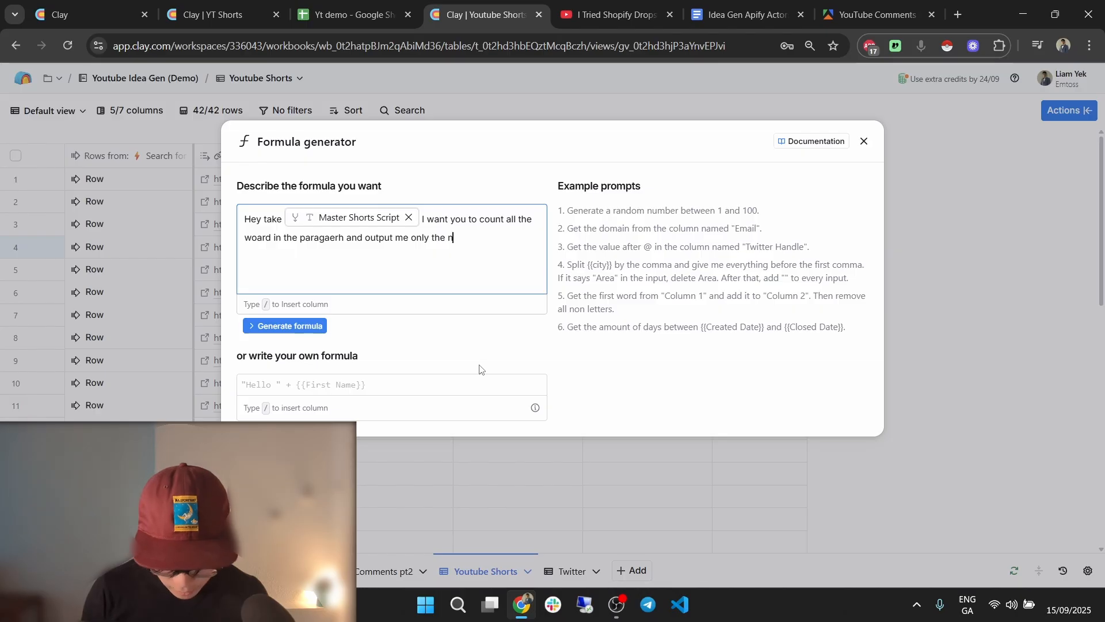
{"action": "left_click", "coordinate": [318, 328]}
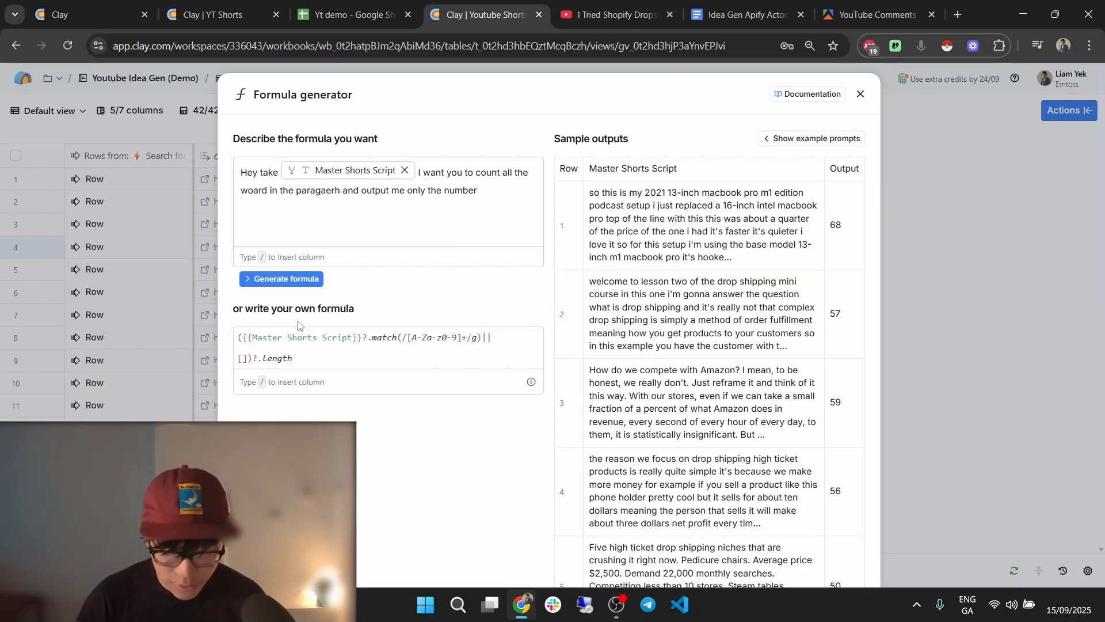
{"action": "scroll", "coordinate": [774, 420], "scroll_direction": "down", "scroll_amount": 10}
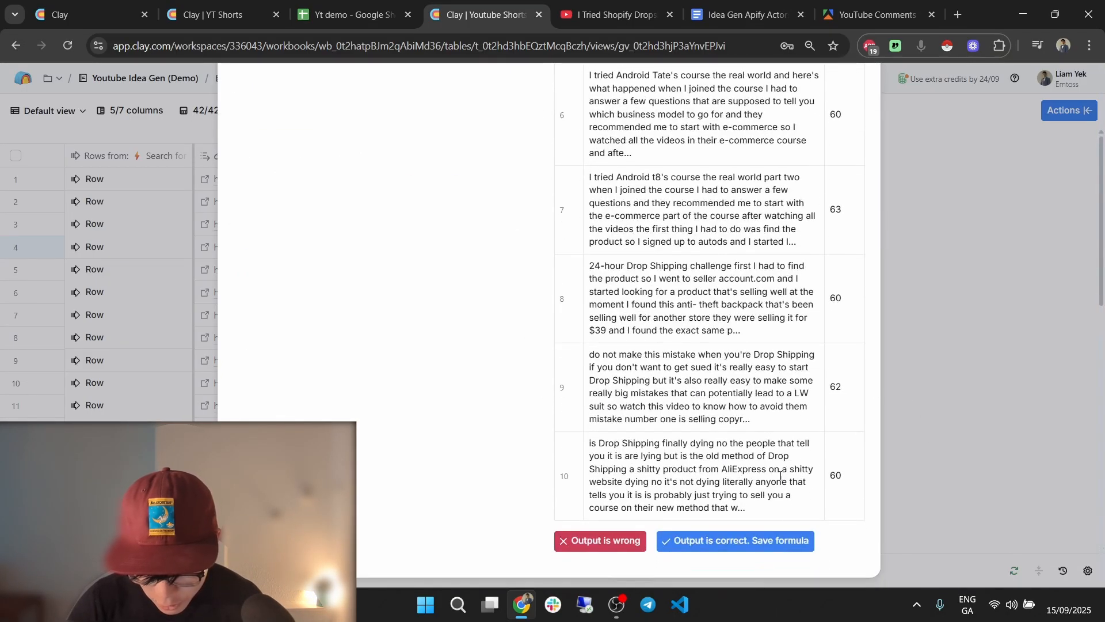
Save the generated formula to create the Word Count column.
{"action": "left_click", "coordinate": [774, 540]}
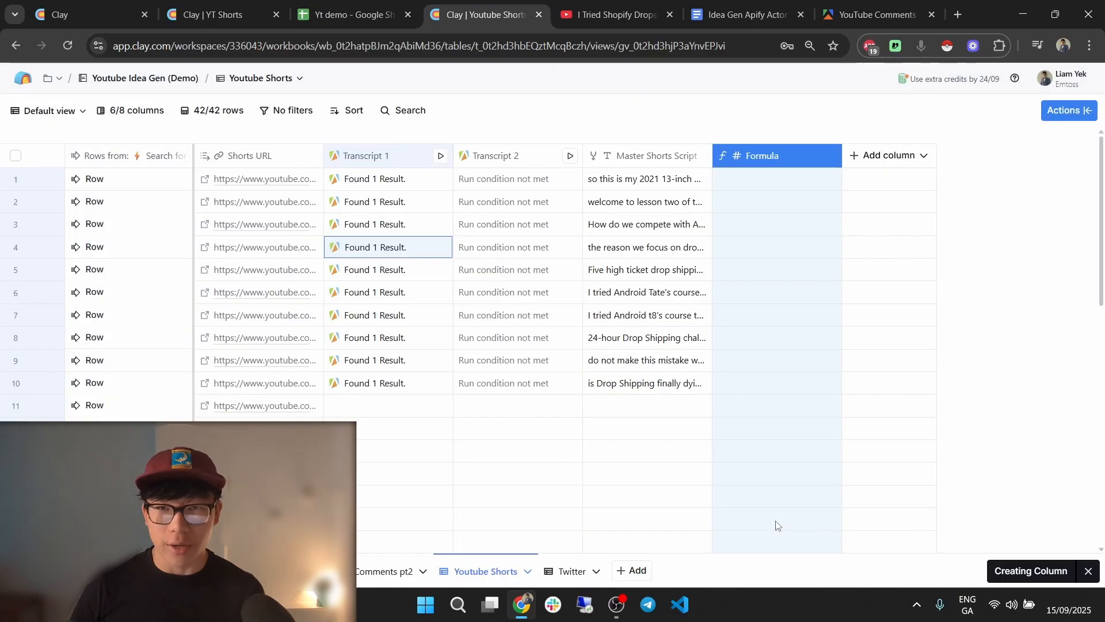
{"action": "scroll", "coordinate": [893, 363], "scroll_direction": "down", "scroll_amount": 5}
{"action": "scroll", "coordinate": [748, 328], "scroll_direction": "up", "scroll_amount": 4}
{"action": "scroll", "coordinate": [801, 301], "scroll_direction": "up", "scroll_amount": 3}
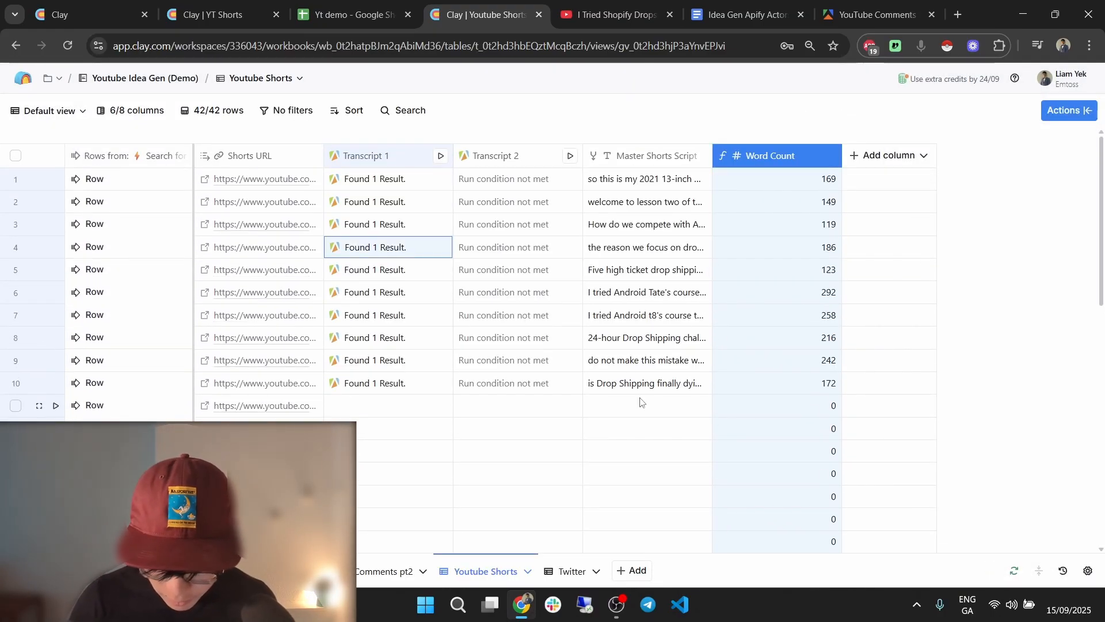
Open row 10's full script and highlight passages to check its word count.
{"action": "mouse_move", "coordinate": [647, 388]}
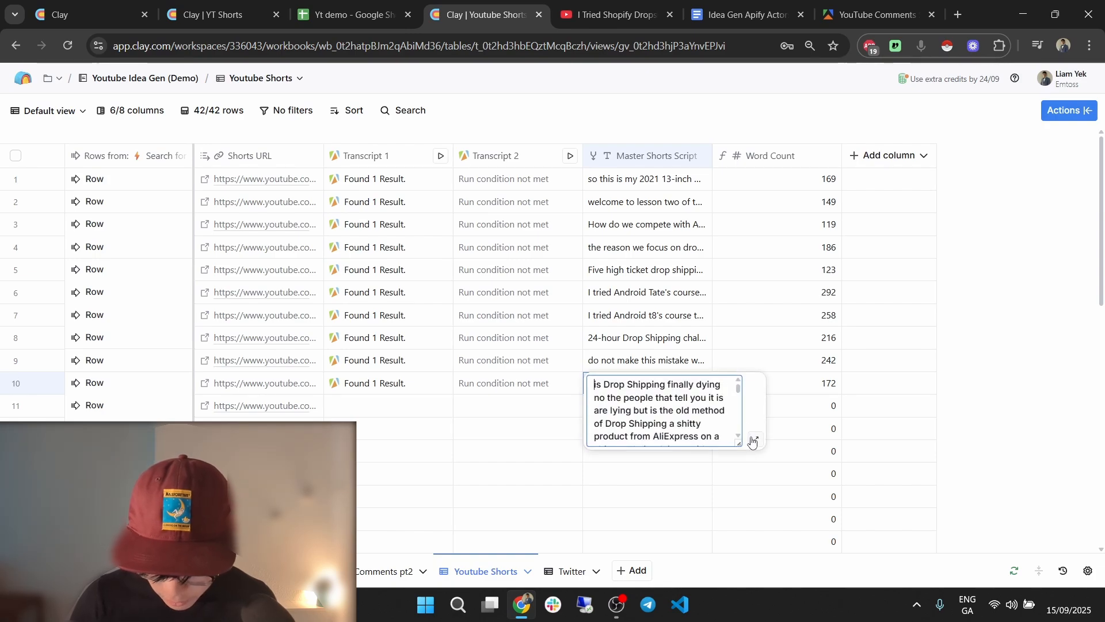
{"action": "left_click", "coordinate": [749, 436]}
{"action": "double_click", "coordinate": [441, 189]}
{"action": "left_click_drag", "start_coordinate": [441, 189], "coordinate": [554, 207]}
{"action": "left_click", "coordinate": [590, 206]}
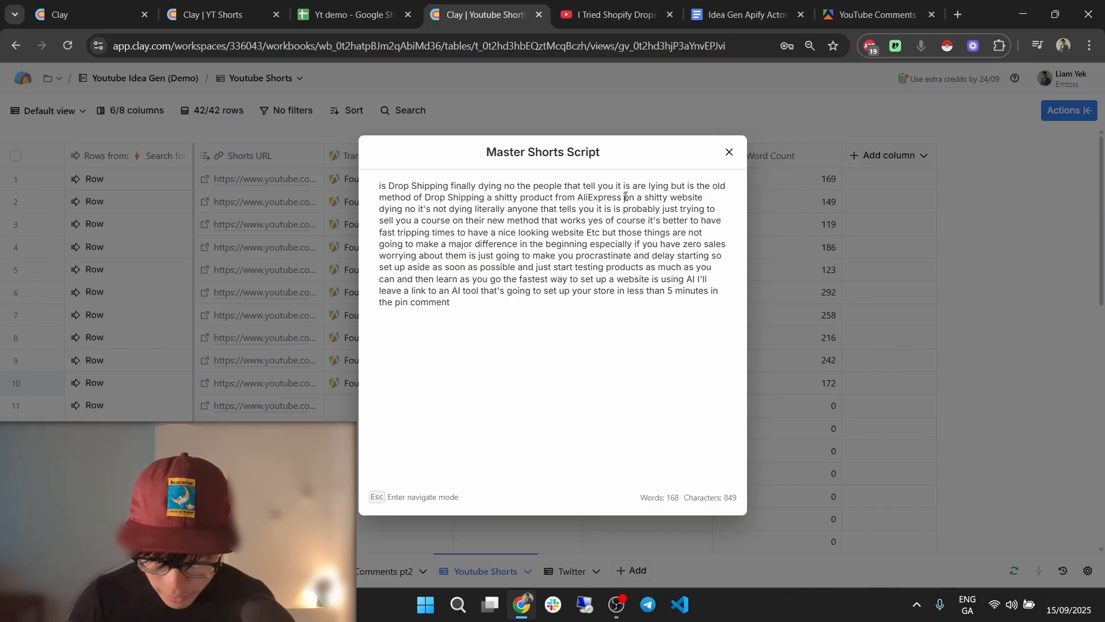
{"action": "left_click_drag", "start_coordinate": [379, 209], "coordinate": [619, 200]}
{"action": "left_click", "coordinate": [618, 200]}
{"action": "left_click_drag", "start_coordinate": [495, 199], "coordinate": [644, 209]}
{"action": "left_click", "coordinate": [644, 210]}
{"action": "left_click_drag", "start_coordinate": [380, 211], "coordinate": [539, 210]}
{"action": "left_click", "coordinate": [565, 211]}
{"action": "left_click_drag", "start_coordinate": [621, 210], "coordinate": [520, 280]}
{"action": "left_click", "coordinate": [695, 219]}
{"action": "left_click", "coordinate": [525, 232]}
{"action": "left_click_drag", "start_coordinate": [473, 209], "coordinate": [608, 280]}
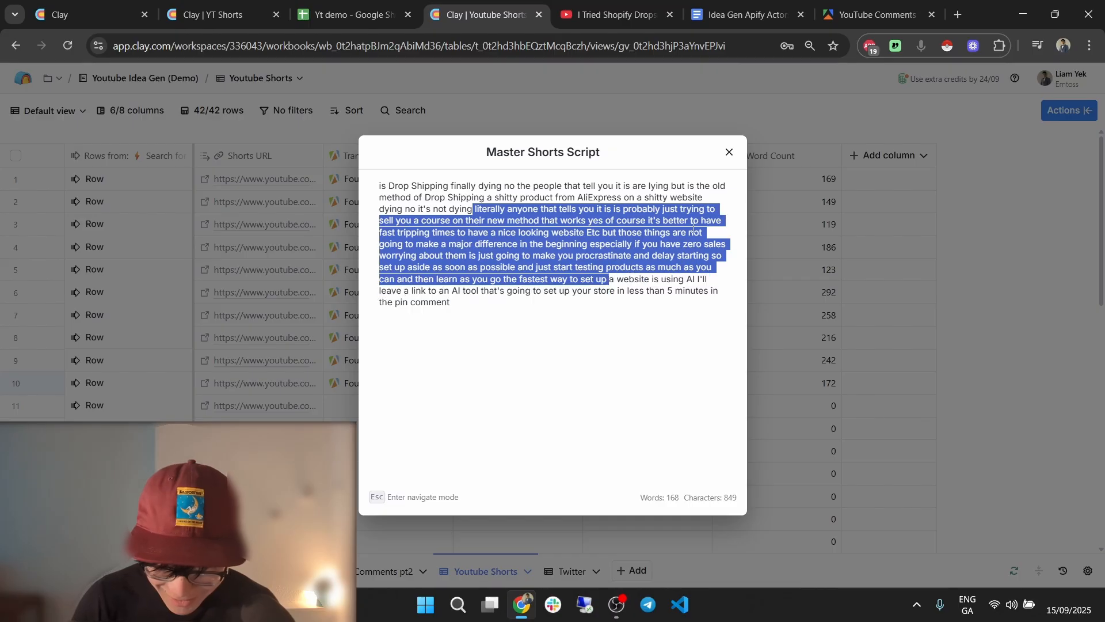
{"action": "left_click", "coordinate": [729, 152]}
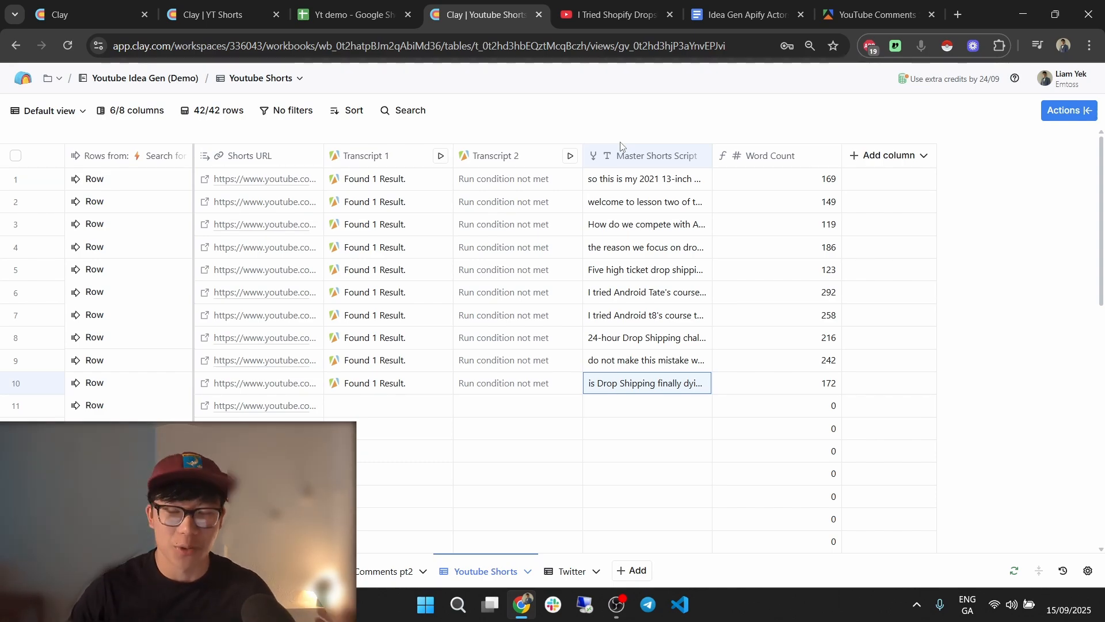
Glance at the YT Shorts table and close the side panel.
{"action": "key", "text": "ctrl+shift+Tab"}
{"action": "key", "text": "ctrl+shift+Tab"}
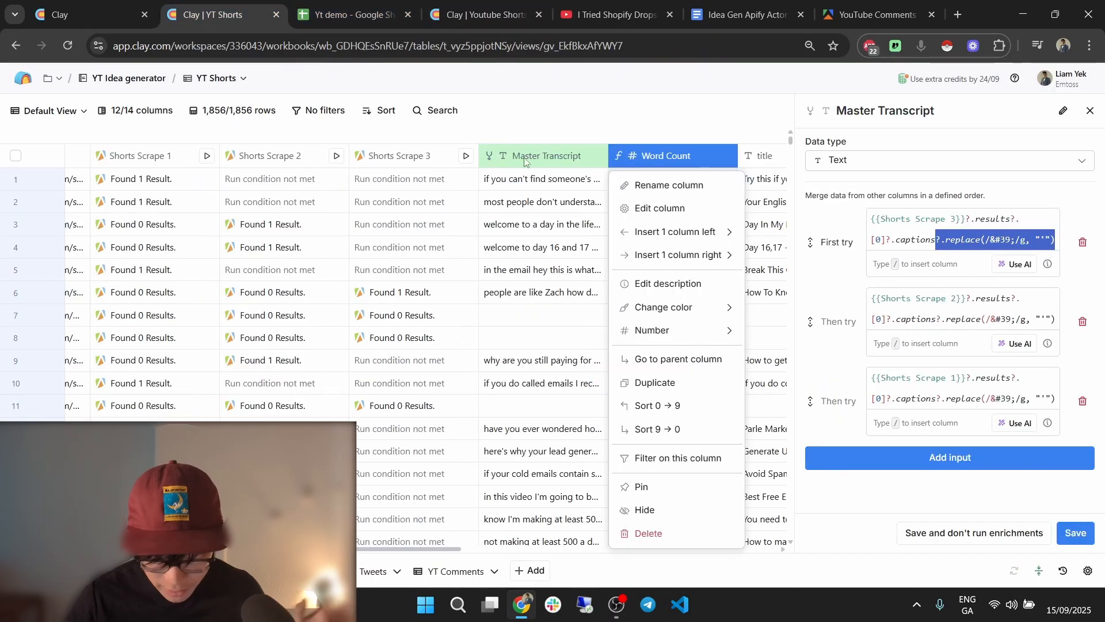
{"action": "left_click", "coordinate": [1089, 112]}
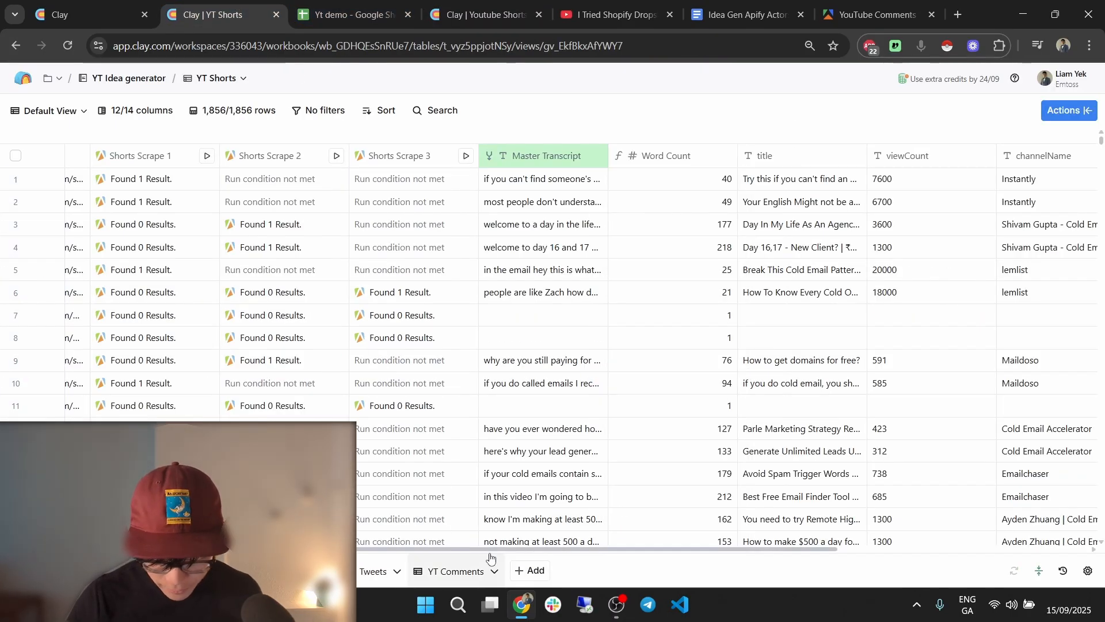
{"action": "left_click_drag", "start_coordinate": [553, 548], "coordinate": [672, 548]}
Create a Title column from the video Title field in row 3's cell details.
{"action": "left_click", "coordinate": [484, 14]}
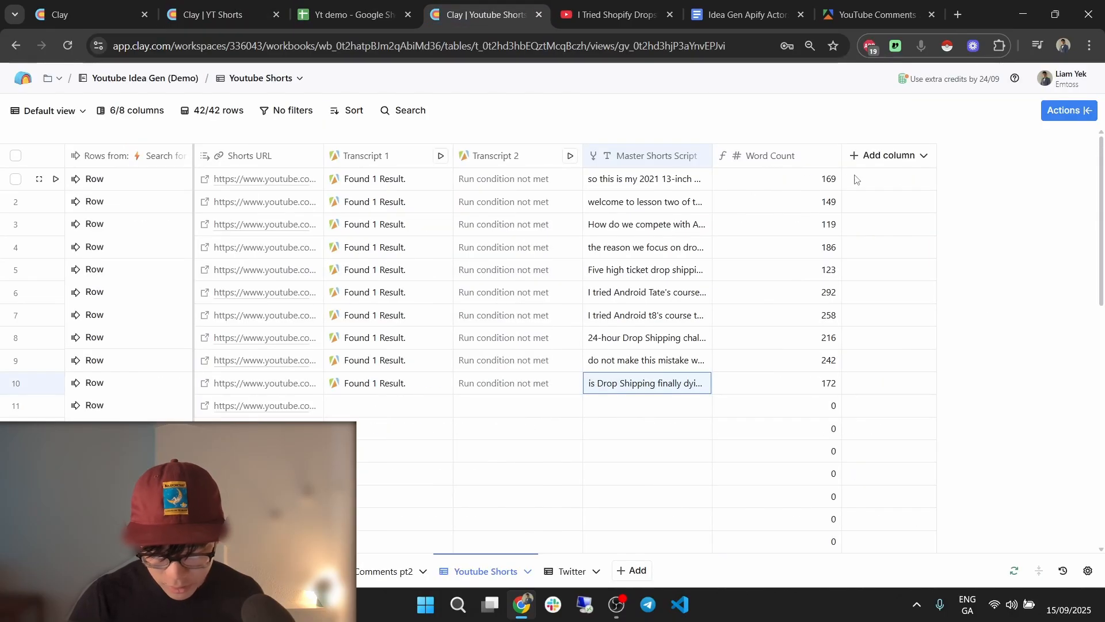
{"action": "left_click", "coordinate": [889, 155]}
{"action": "left_click", "coordinate": [638, 122]}
{"action": "left_click", "coordinate": [121, 224]}
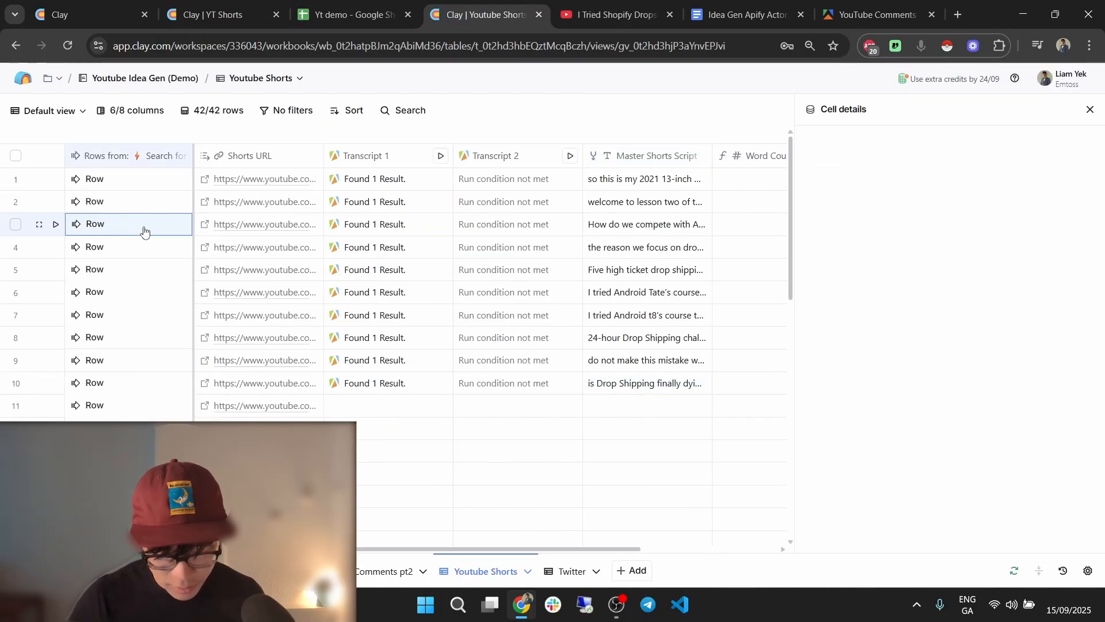
{"action": "mouse_move", "coordinate": [1010, 298]}
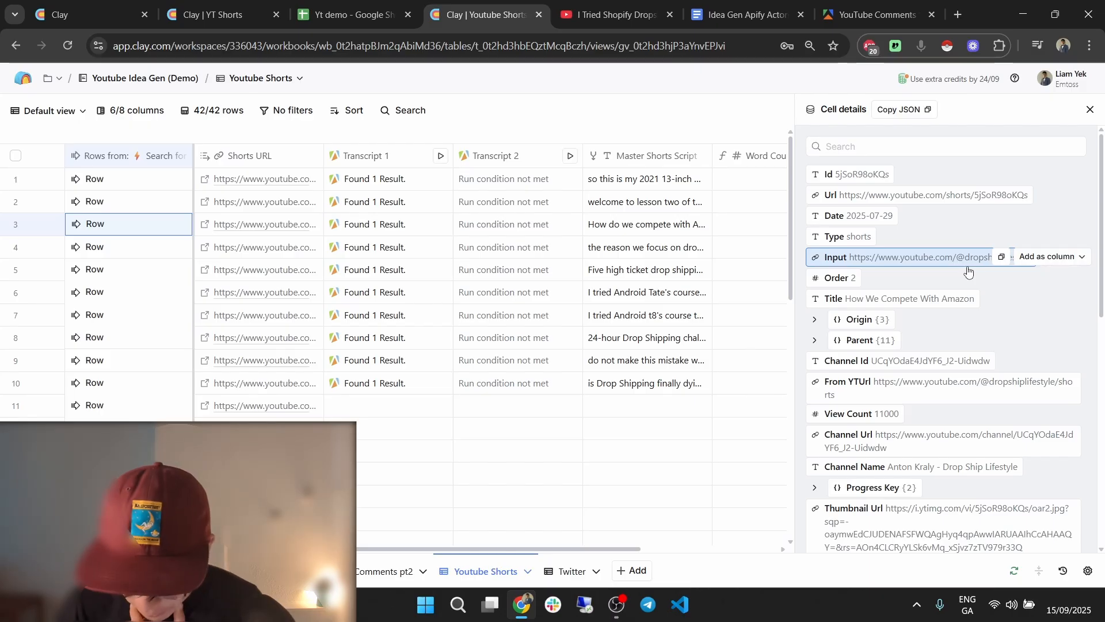
{"action": "left_click", "coordinate": [1031, 297]}
{"action": "left_click", "coordinate": [1057, 343]}
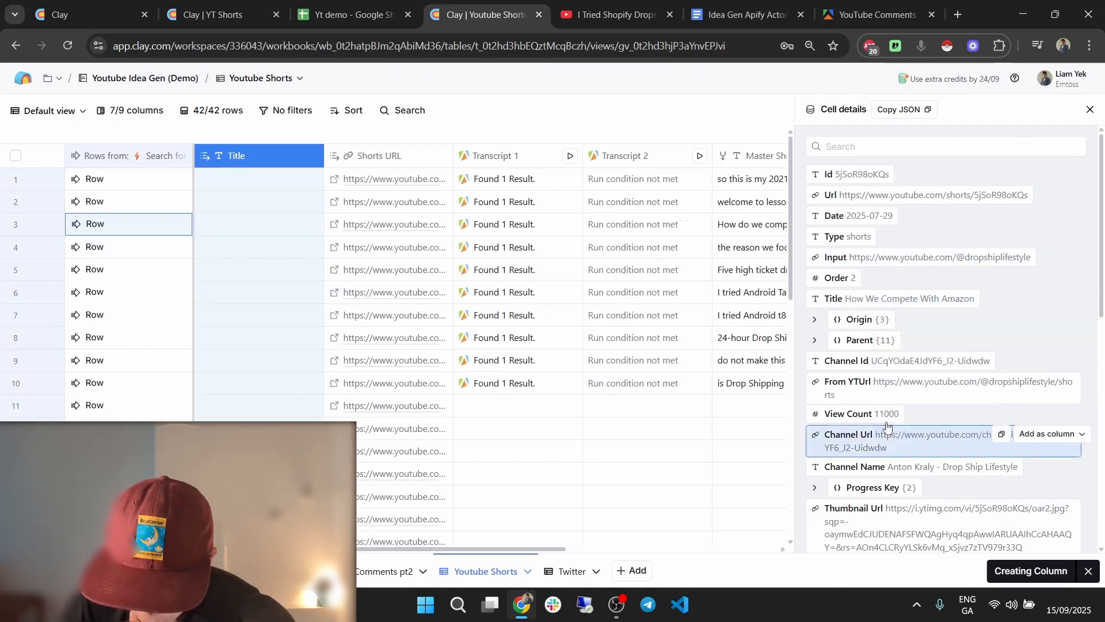
Start adding View Count as a column, then bring up the Yt demo spreadsheet.
{"action": "scroll", "coordinate": [980, 339], "scroll_direction": "down", "scroll_amount": 1}
{"action": "left_click", "coordinate": [1048, 341]}
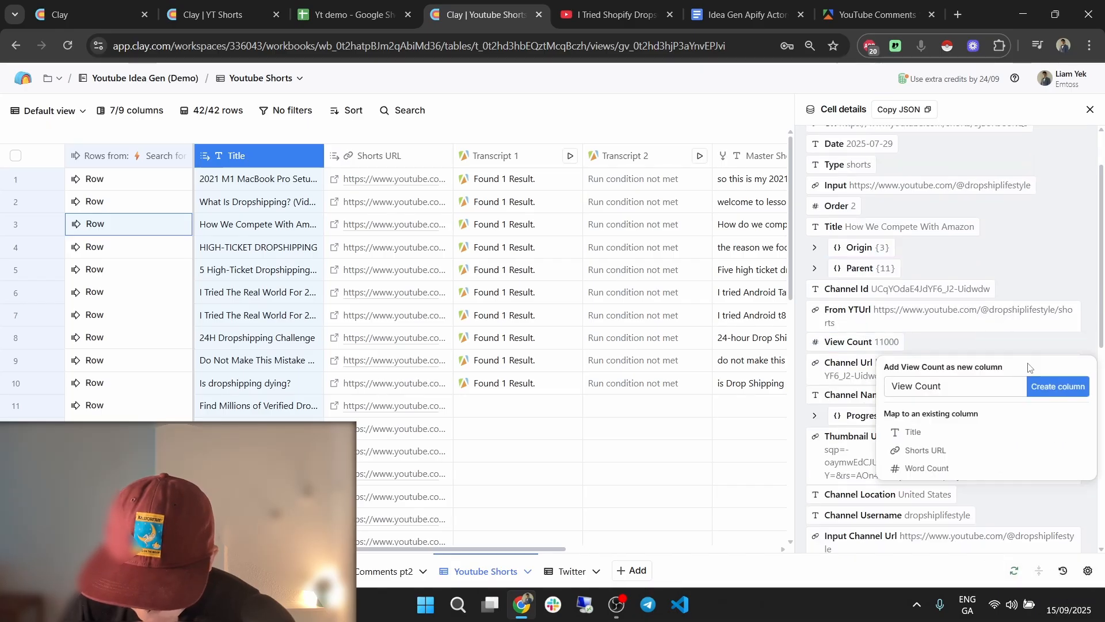
{"action": "left_click", "coordinate": [341, 7]}
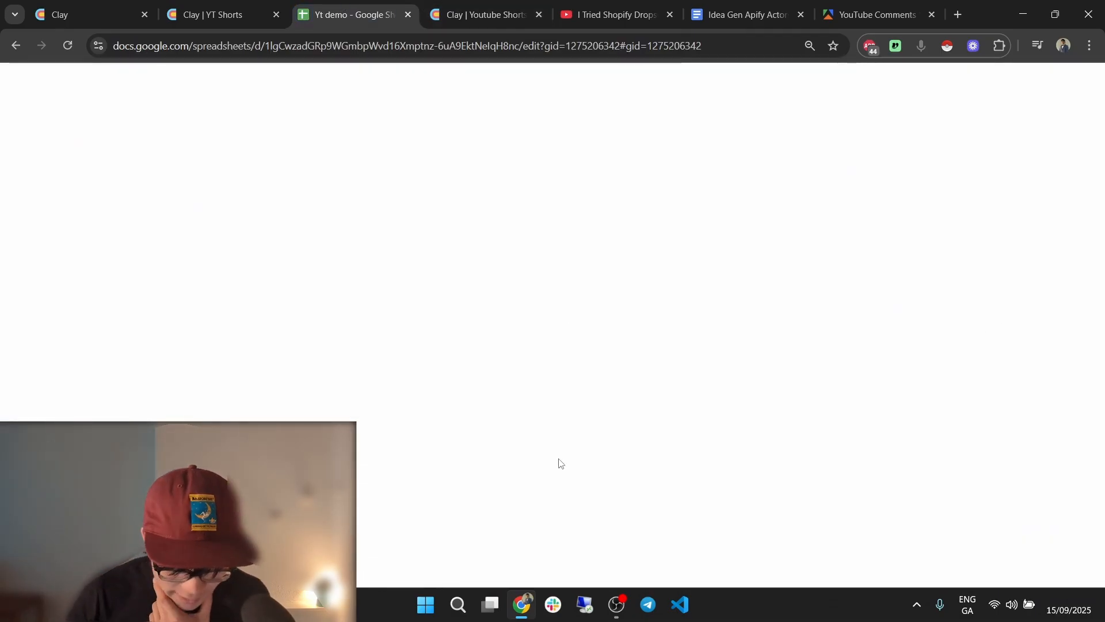
Enter the headers Title, View Count, Caption and URL in cells A1 to D1.
{"action": "left_click", "coordinate": [58, 180]}
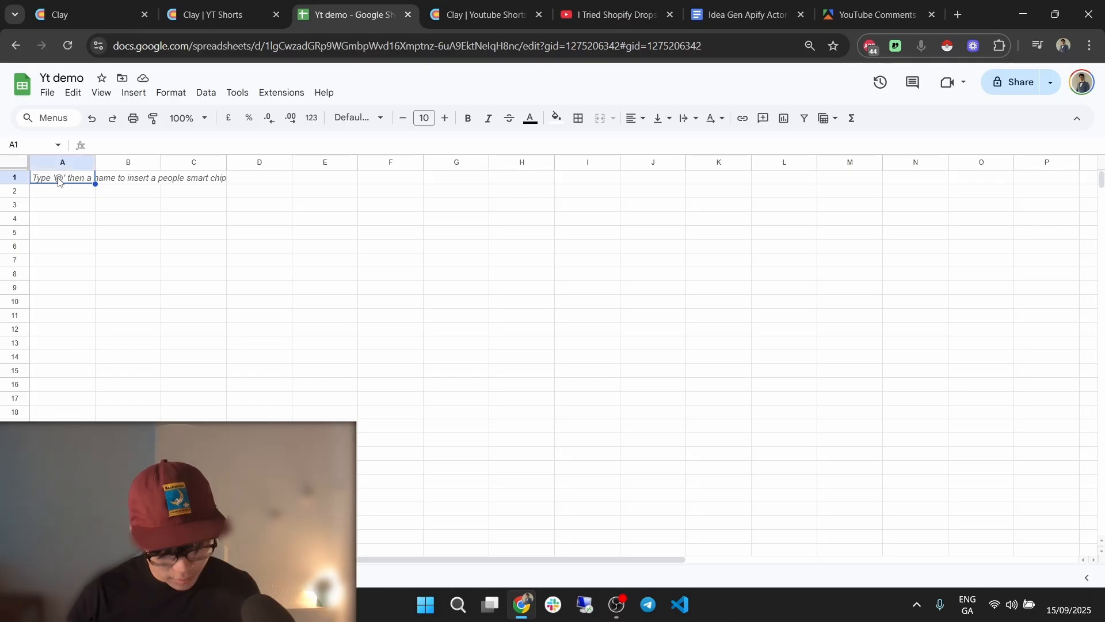
{"action": "type", "text": "Title"}
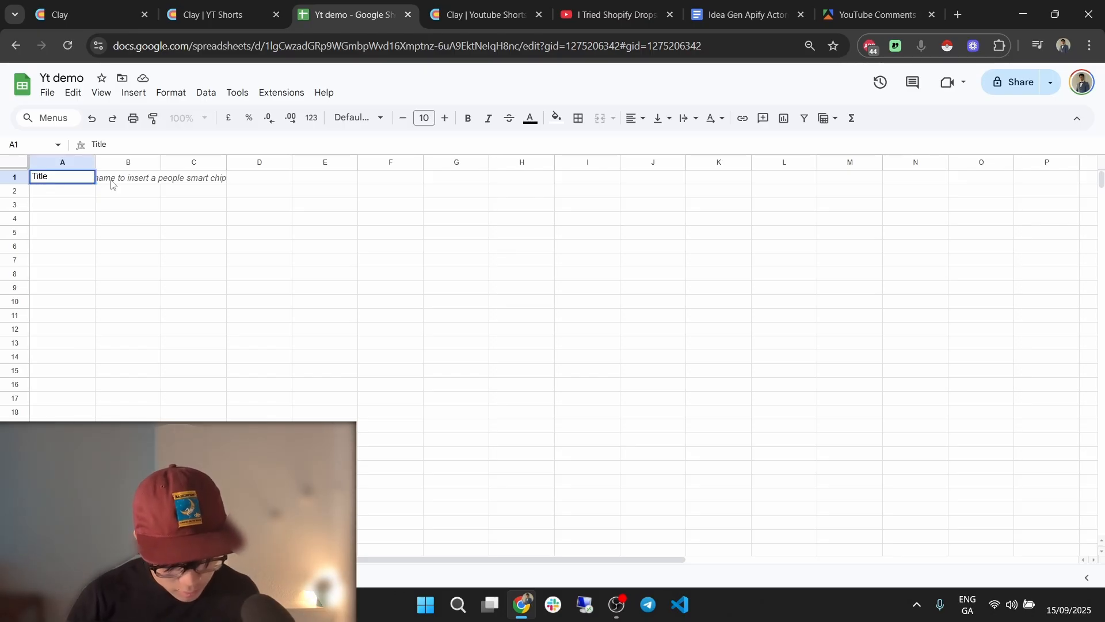
{"action": "left_click", "coordinate": [111, 183]}
{"action": "type", "text": "View C"}
{"action": "left_click", "coordinate": [182, 176]}
{"action": "type", "text": "Caption"}
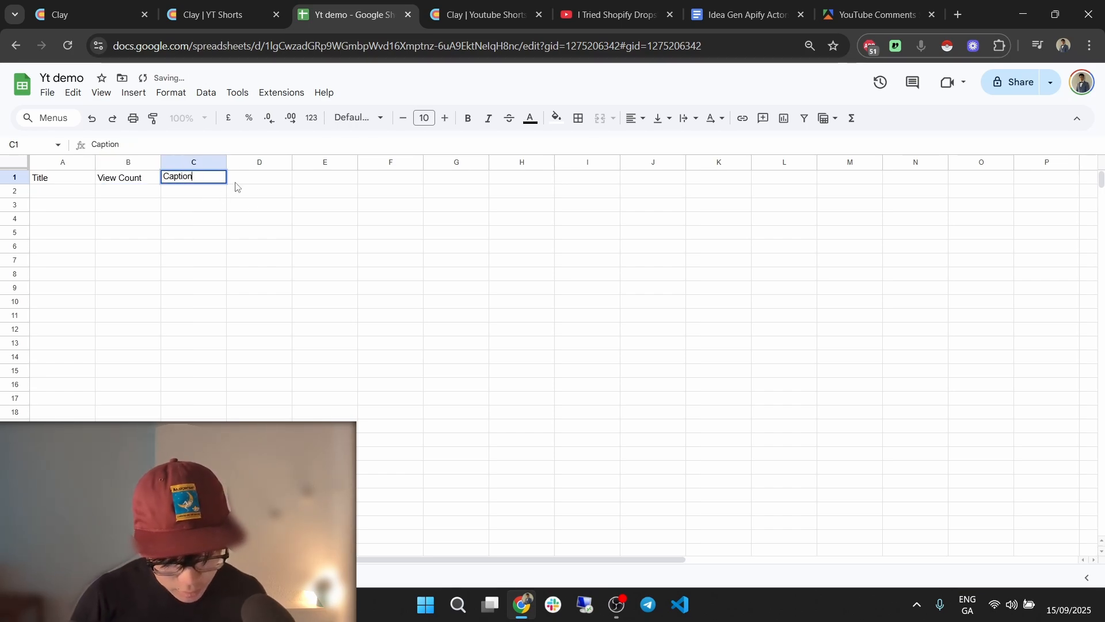
{"action": "left_click", "coordinate": [238, 181]}
{"action": "type", "text": "URL"}
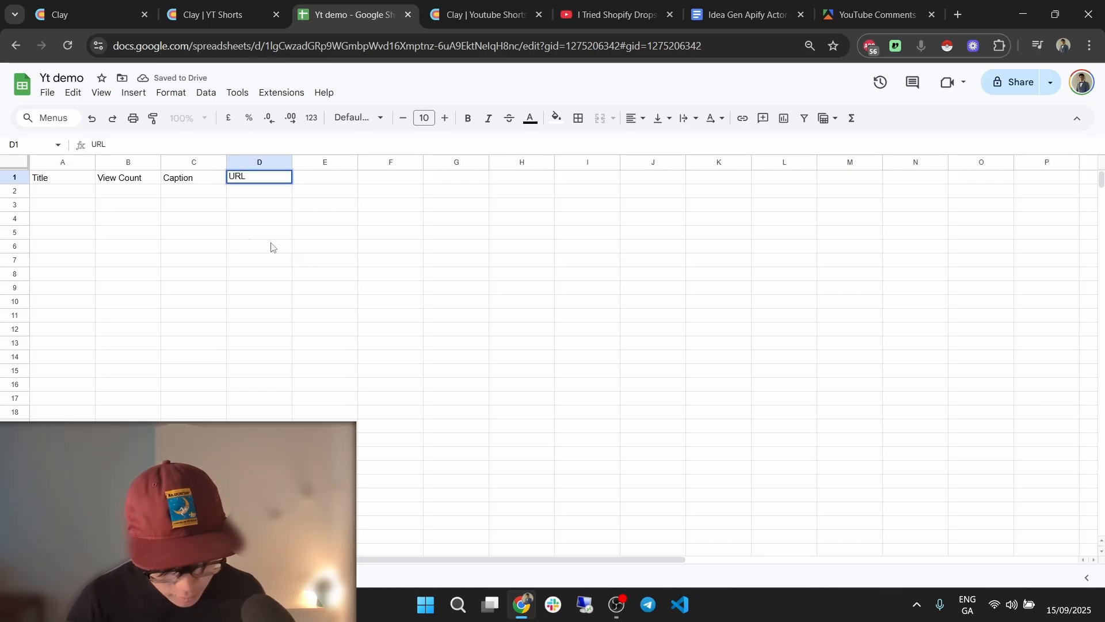
{"action": "left_click", "coordinate": [300, 258]}
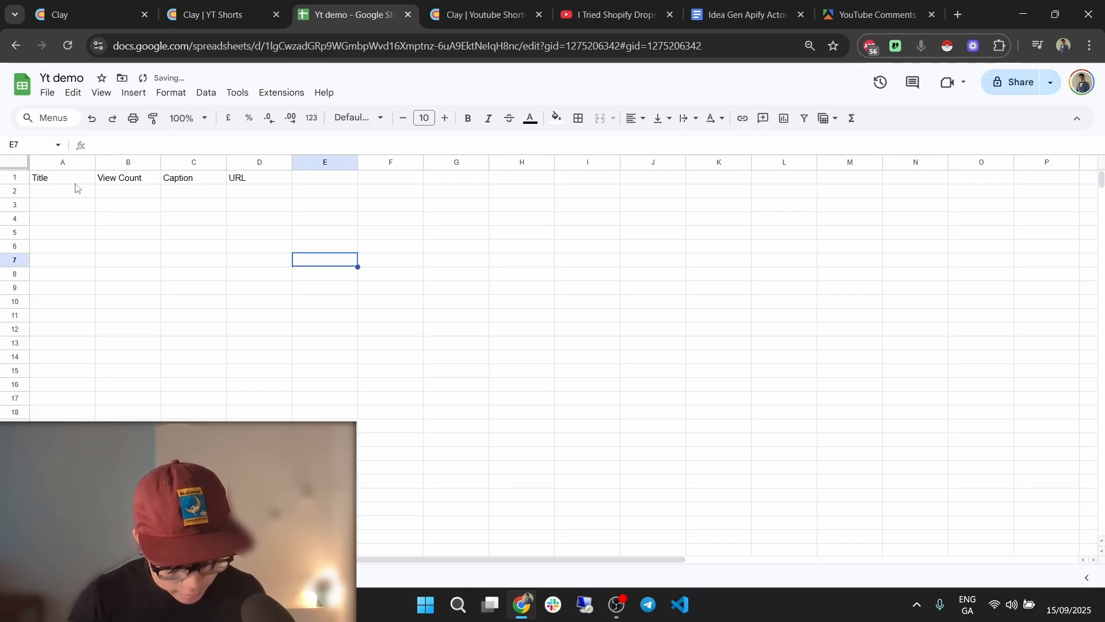
Make the header row bold and freeze row 1.
{"action": "left_click", "coordinate": [16, 176]}
{"action": "left_click", "coordinate": [468, 119]}
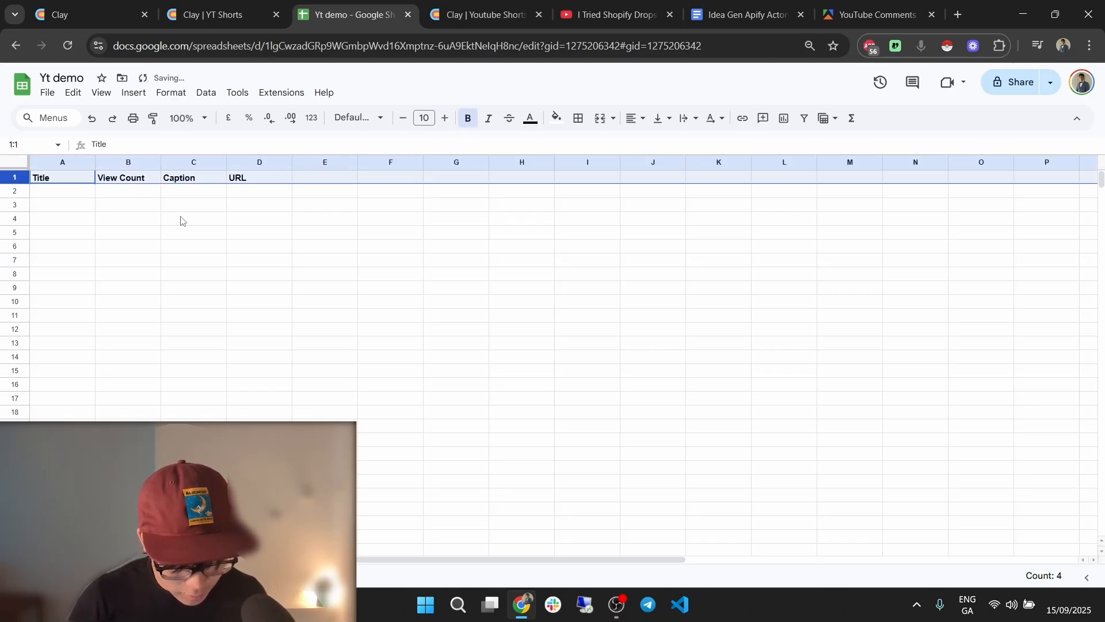
{"action": "left_click", "coordinate": [100, 93]}
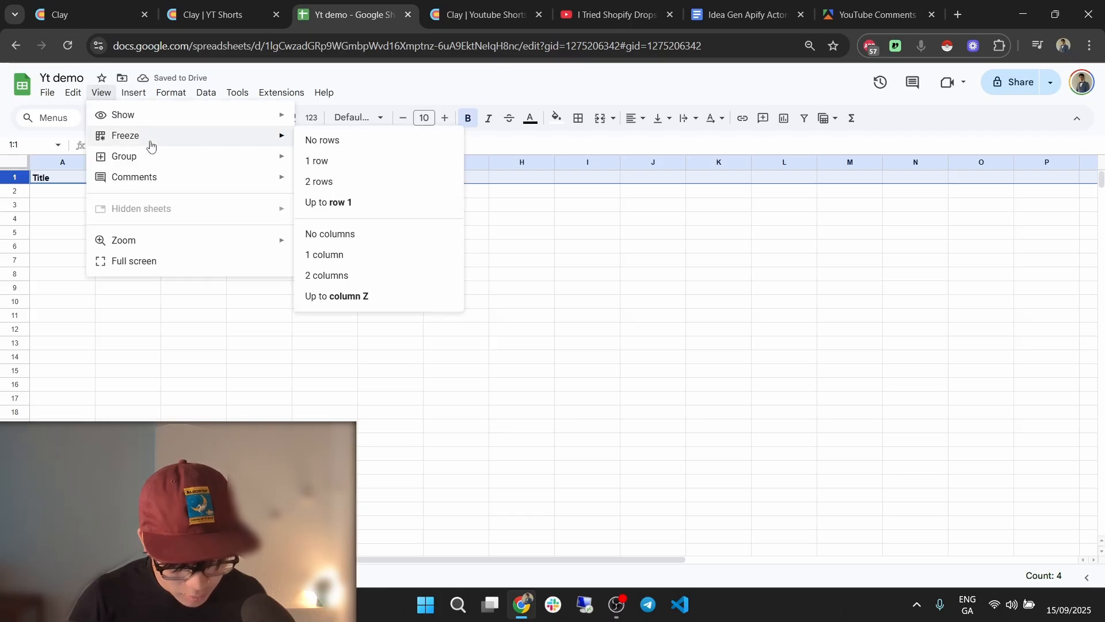
{"action": "mouse_move", "coordinate": [151, 138]}
{"action": "left_click", "coordinate": [355, 202]}
Copy the spreadsheet's web address and return to the Clay Youtube Shorts table.
{"action": "left_click", "coordinate": [368, 291]}
{"action": "key", "text": "ctrl+l"}
{"action": "key", "text": "ctrl+c"}
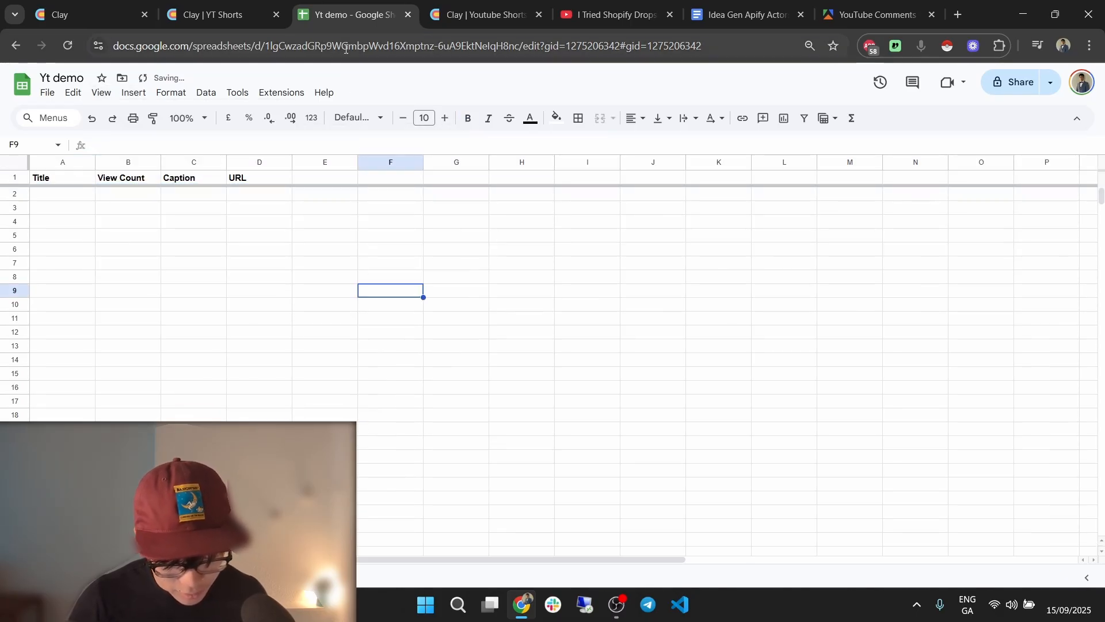
{"action": "left_click", "coordinate": [484, 14]}
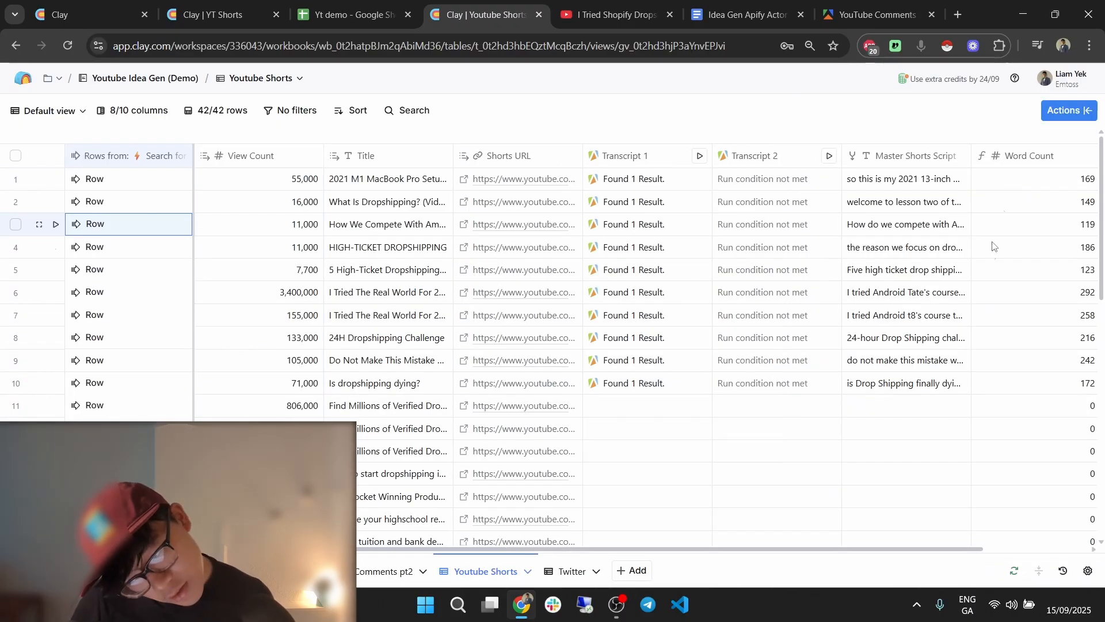
Add a Google Sheets Add row enrichment targeting the Shorts sheet of the pasted spreadsheet URL.
{"action": "scroll", "coordinate": [994, 242], "scroll_direction": "right", "scroll_amount": 2}
{"action": "left_click", "coordinate": [1018, 156]}
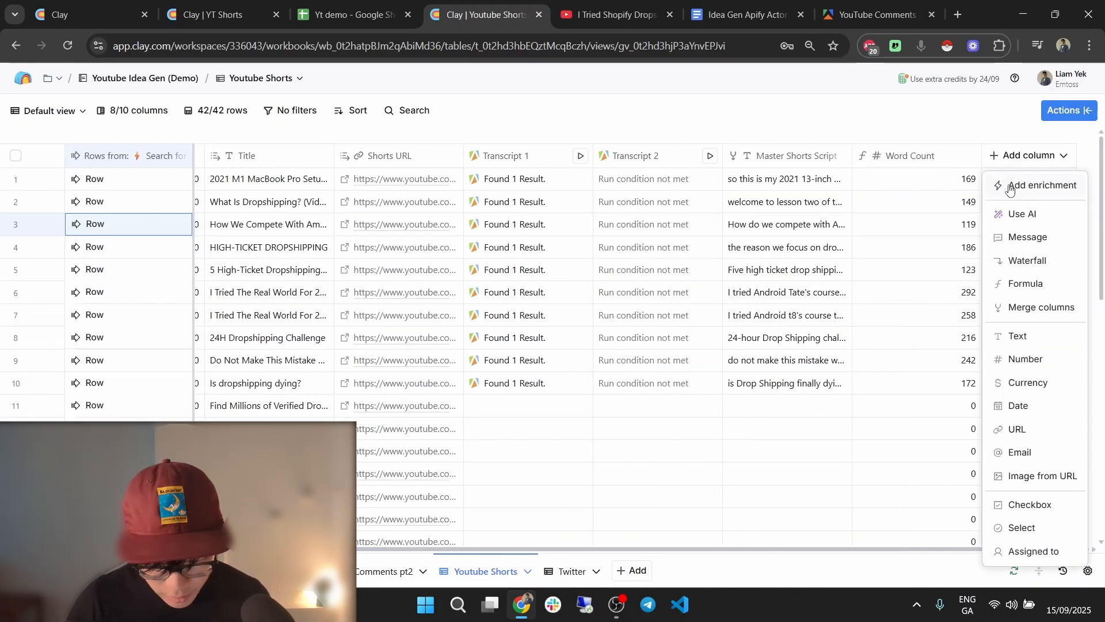
{"action": "left_click", "coordinate": [1018, 185]}
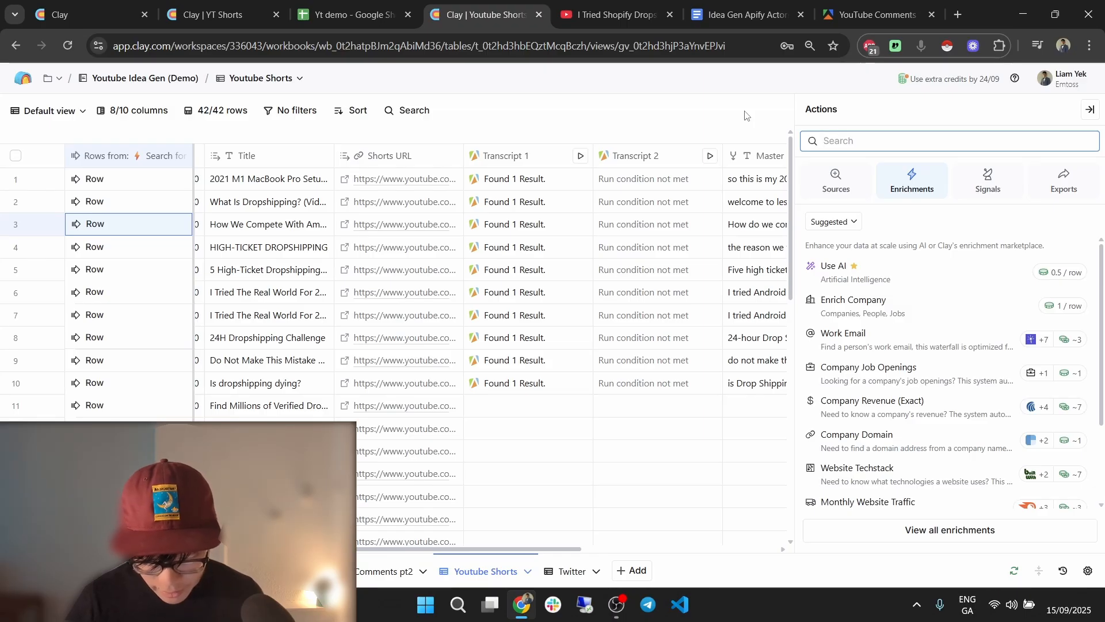
{"action": "type", "text": "google sheets"}
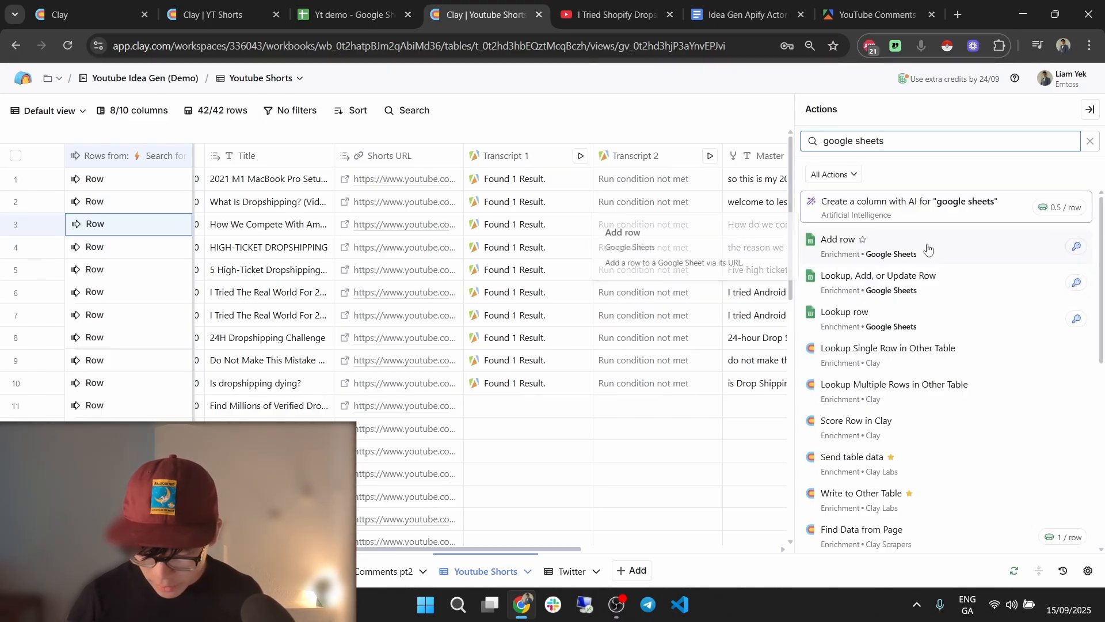
{"action": "left_click", "coordinate": [927, 246]}
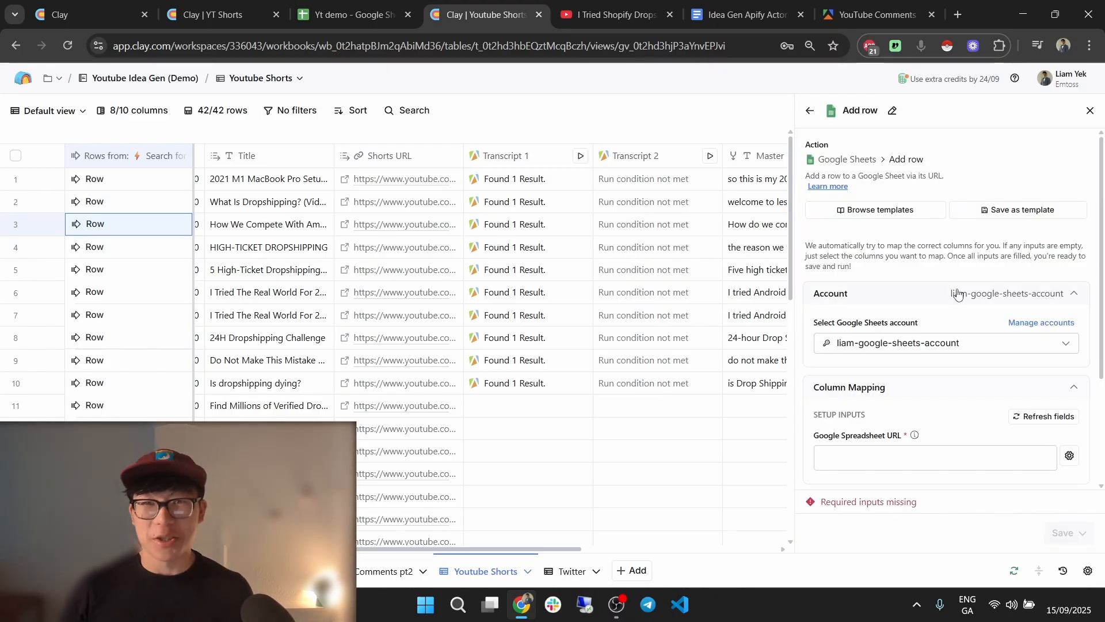
{"action": "scroll", "coordinate": [1004, 385], "scroll_direction": "down", "scroll_amount": 1}
{"action": "left_click", "coordinate": [981, 387]}
{"action": "key", "text": "ctrl+v"}
{"action": "scroll", "coordinate": [979, 380], "scroll_direction": "down", "scroll_amount": 1}
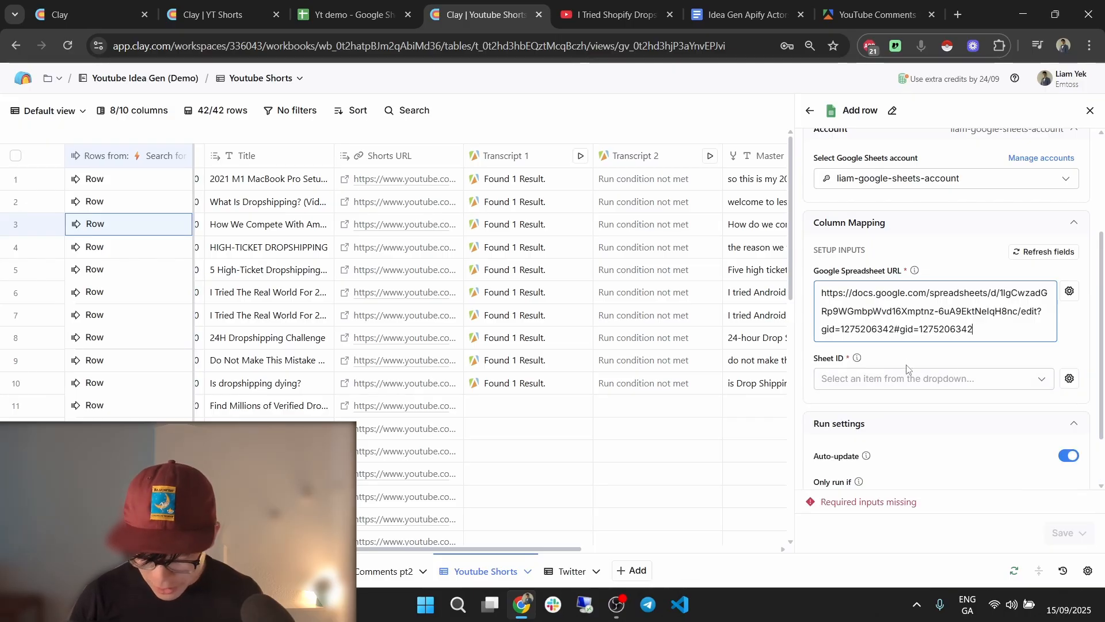
{"action": "left_click", "coordinate": [900, 379]}
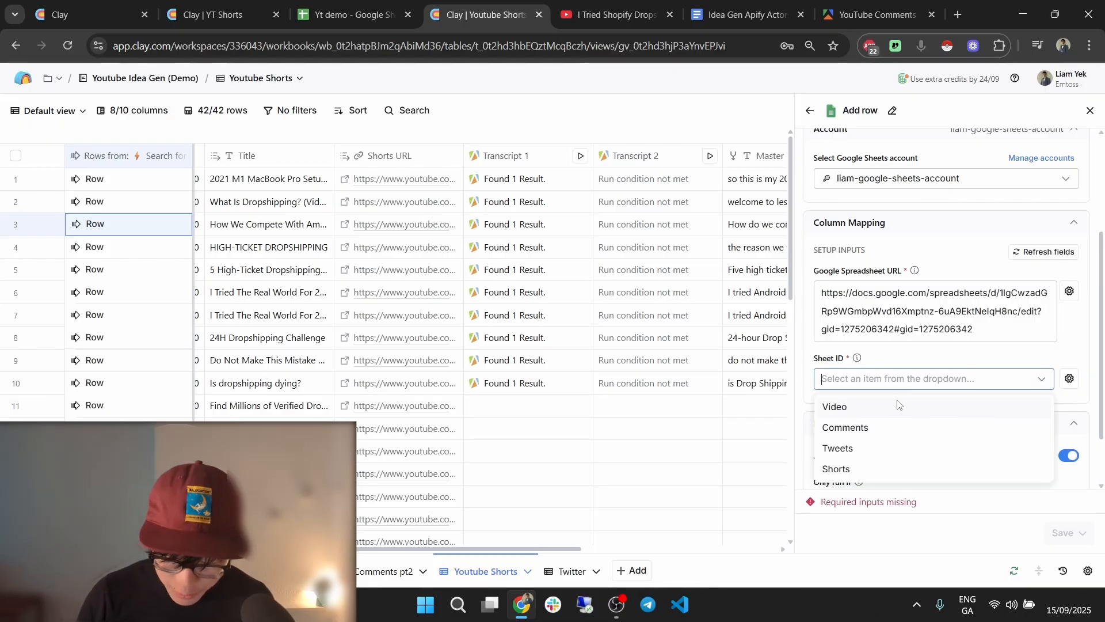
{"action": "left_click", "coordinate": [877, 469]}
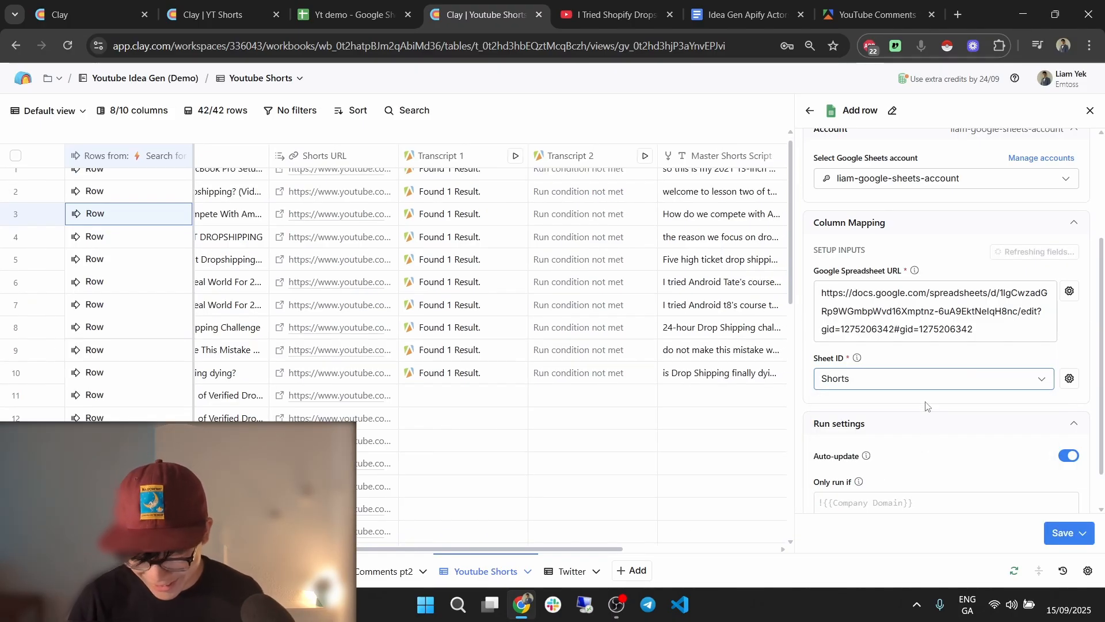
Map Title, View Count, Master Shorts Script (as Caption) and Shorts URL into the sheet's fields.
{"action": "scroll", "coordinate": [966, 410], "scroll_direction": "down", "scroll_amount": 1}
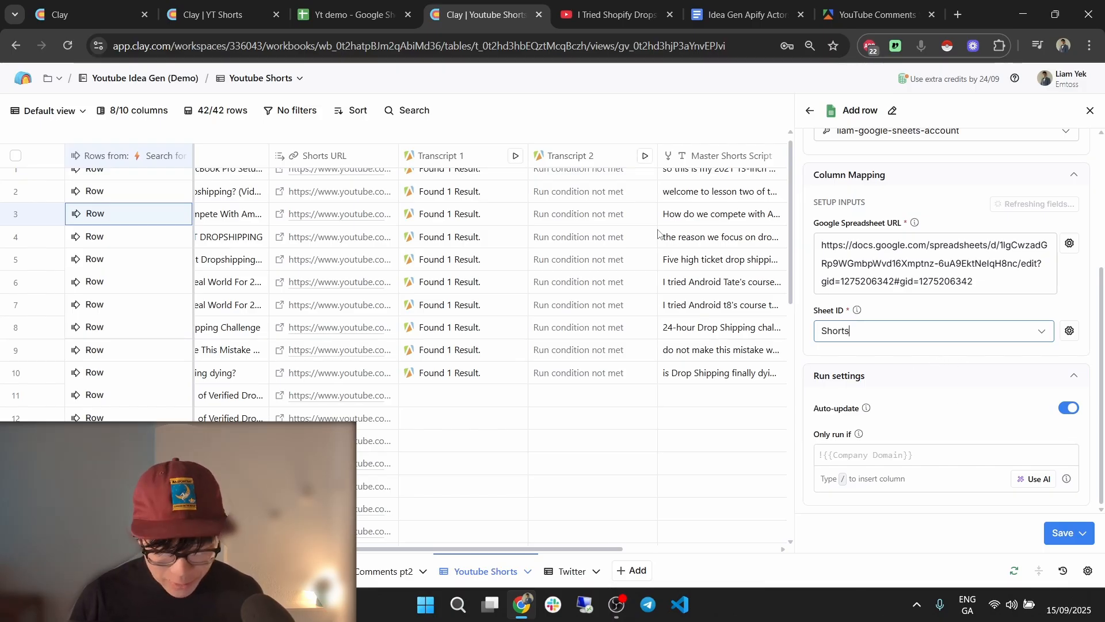
{"action": "left_click", "coordinate": [832, 360]}
{"action": "left_click", "coordinate": [842, 381]}
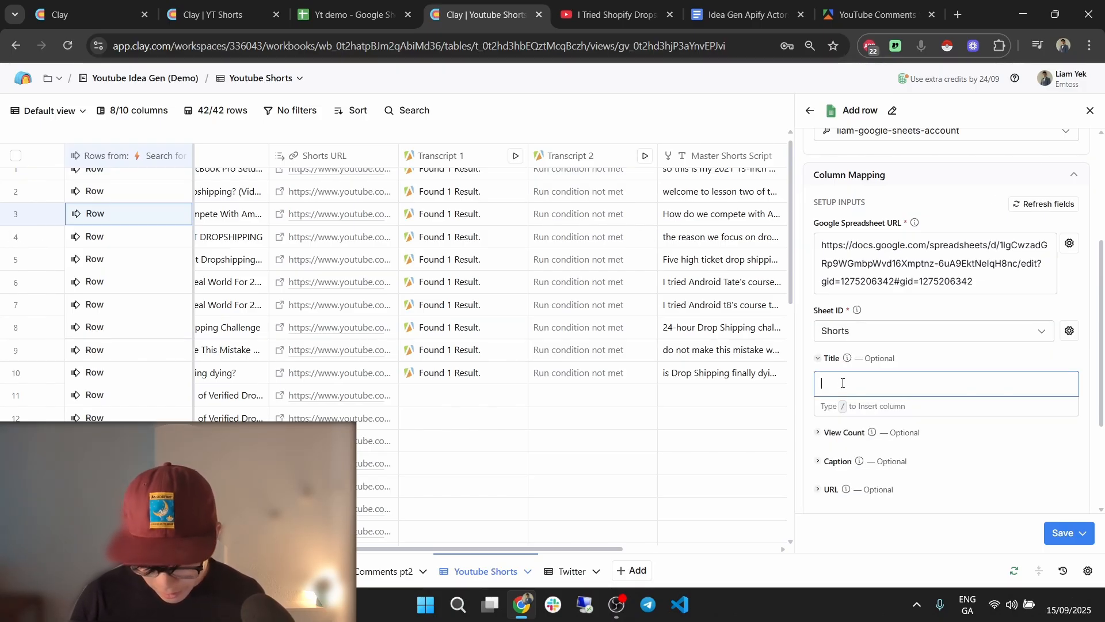
{"action": "type", "text": "/"}
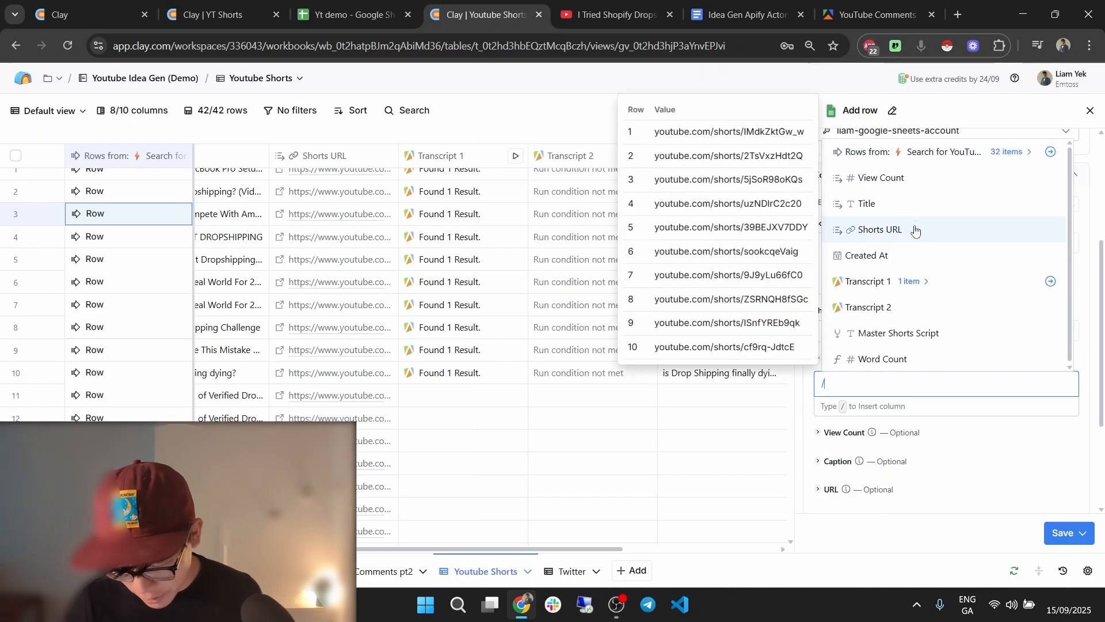
{"action": "left_click", "coordinate": [916, 216]}
{"action": "left_click", "coordinate": [836, 435]}
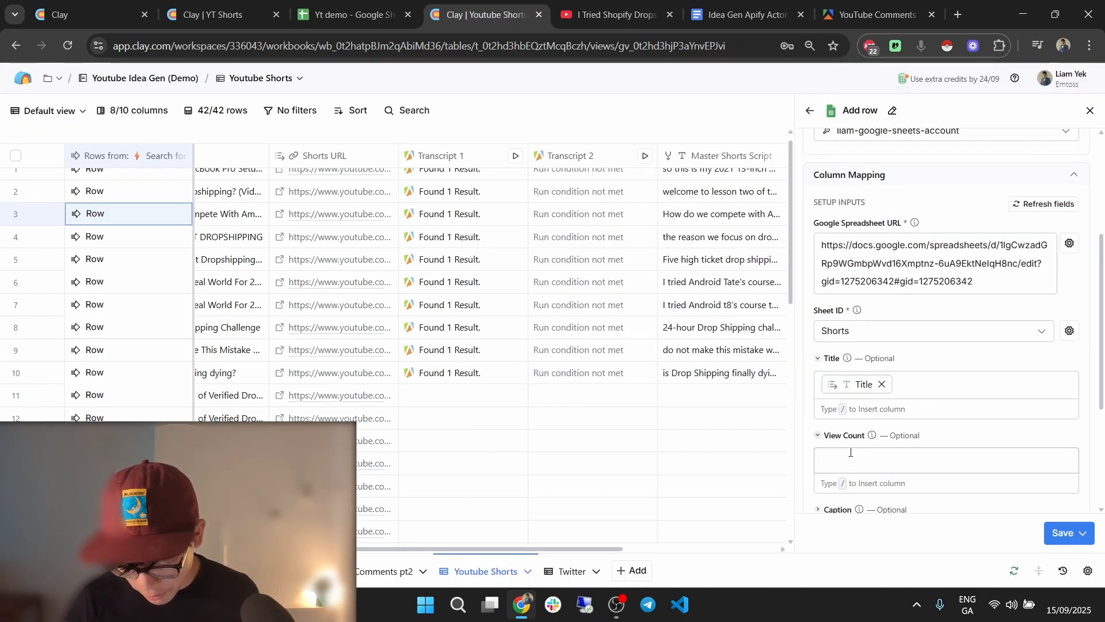
{"action": "left_click", "coordinate": [855, 459]}
{"action": "type", "text": "/"}
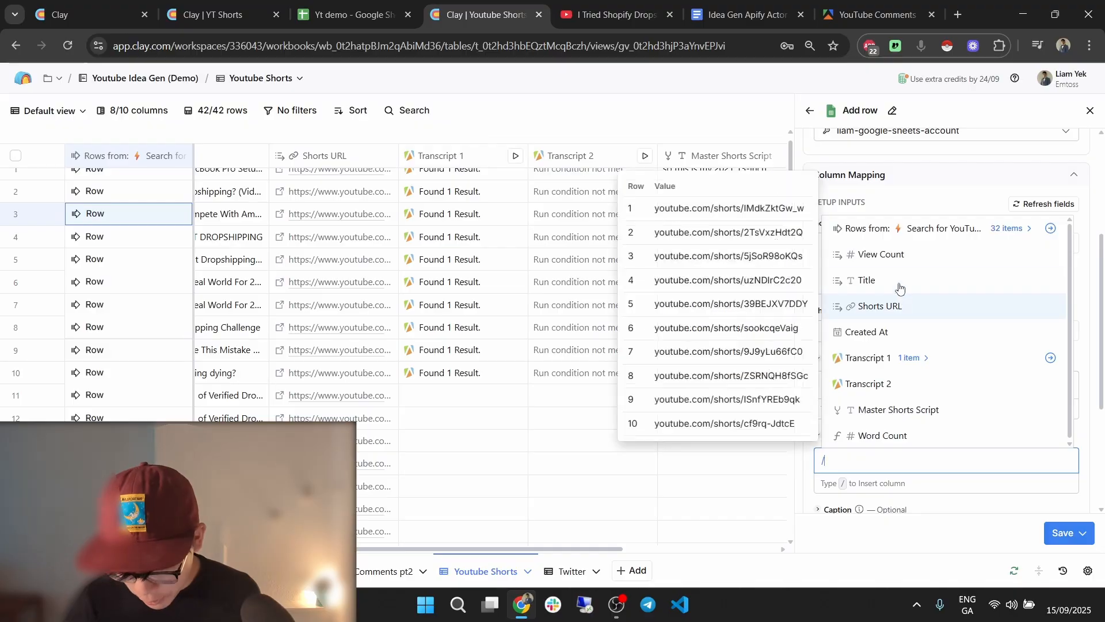
{"action": "left_click", "coordinate": [898, 254]}
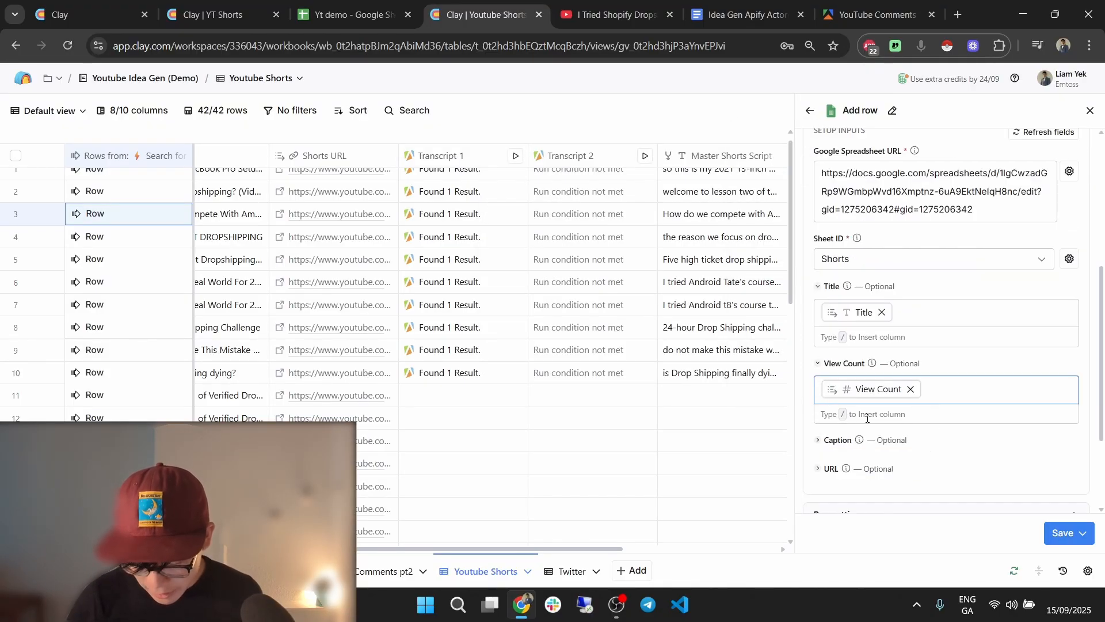
{"action": "left_click", "coordinate": [838, 441]}
{"action": "left_click", "coordinate": [921, 464]}
{"action": "type", "text": "/"}
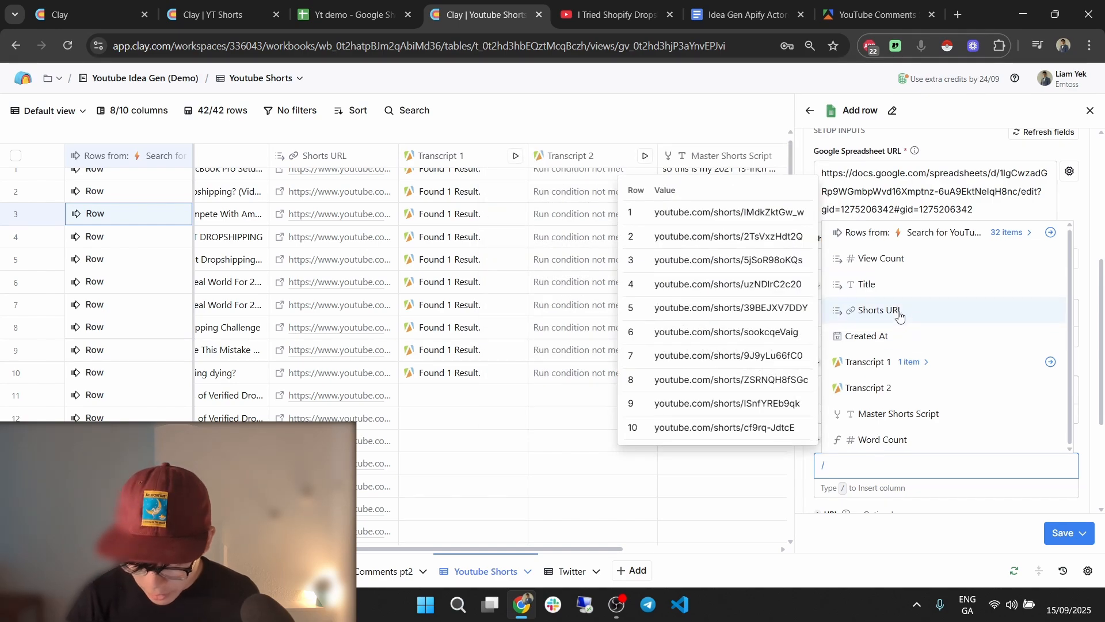
{"action": "left_click", "coordinate": [937, 414]}
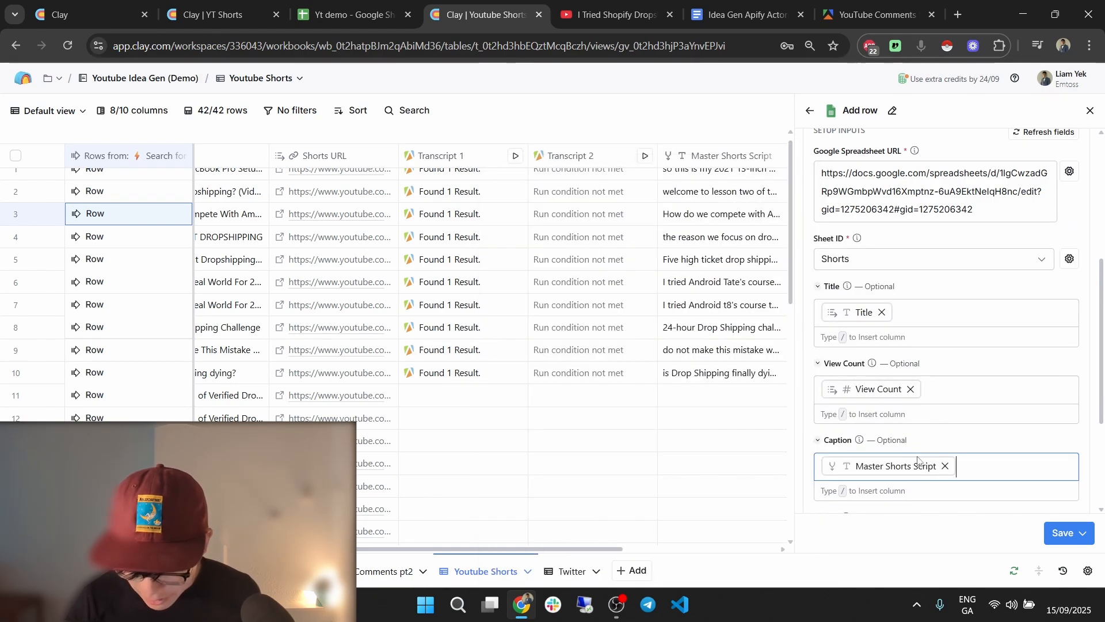
{"action": "scroll", "coordinate": [854, 422], "scroll_direction": "down", "scroll_amount": 3}
{"action": "left_click", "coordinate": [851, 392]}
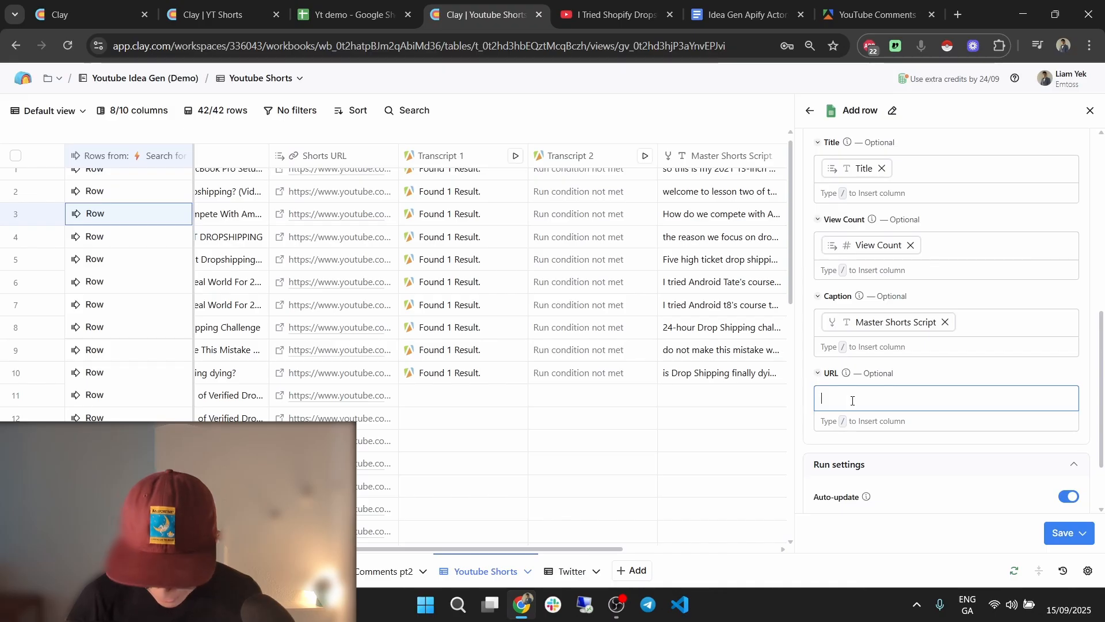
{"action": "type", "text": "/"}
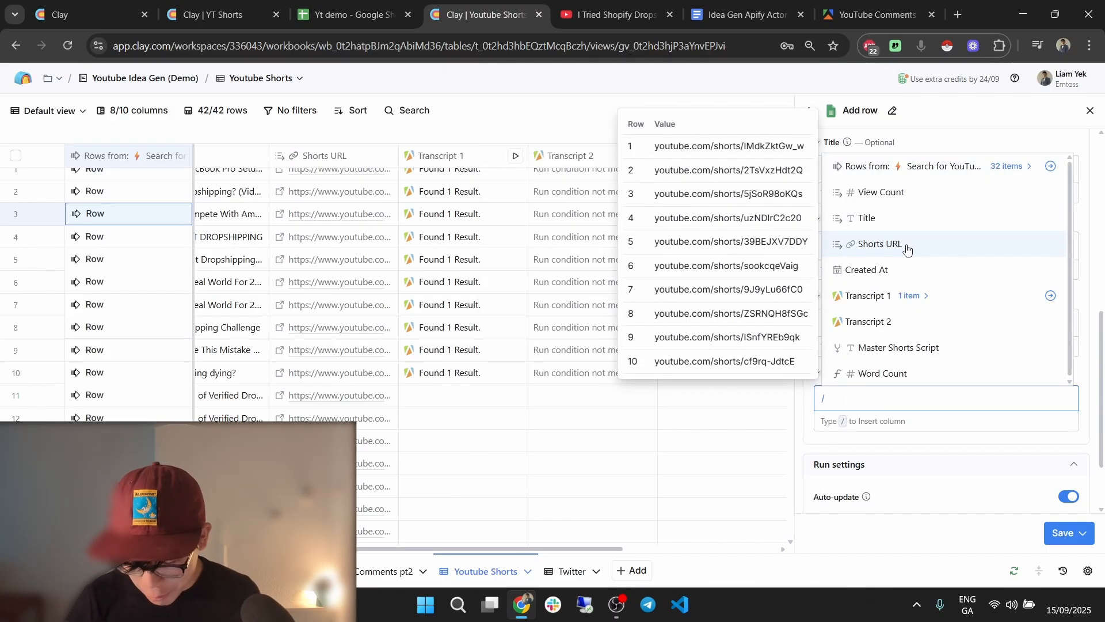
{"action": "left_click", "coordinate": [898, 244]}
Set the run condition to {{Word Count}} > 30, then save and run the column.
{"action": "scroll", "coordinate": [947, 455], "scroll_direction": "down", "scroll_amount": 2}
{"action": "left_click", "coordinate": [919, 448]}
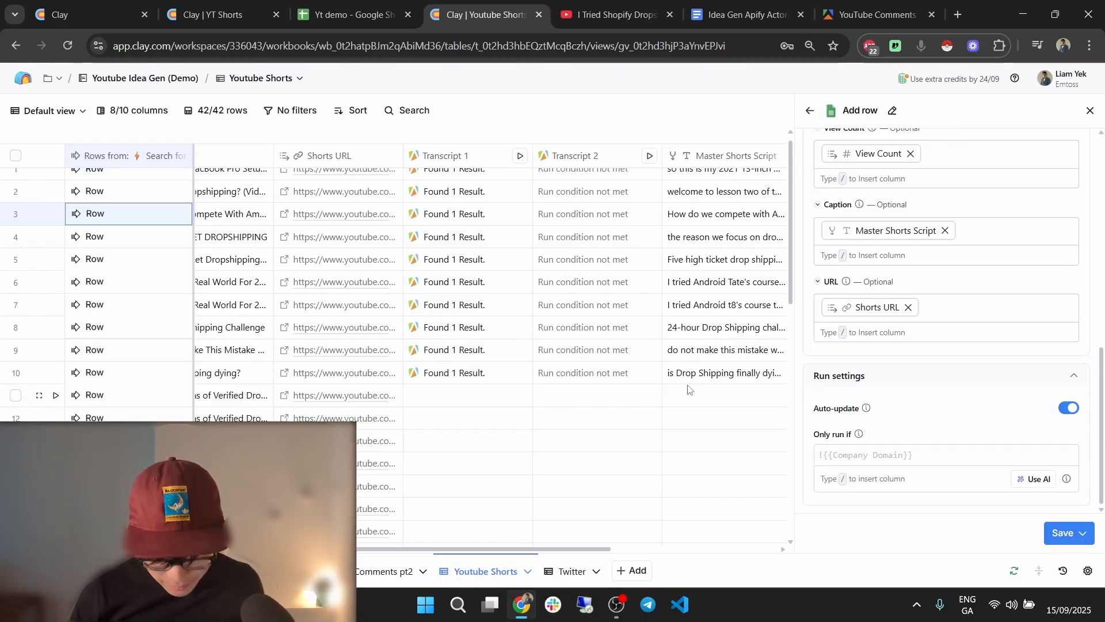
{"action": "scroll", "coordinate": [689, 386], "scroll_direction": "left", "scroll_amount": 5}
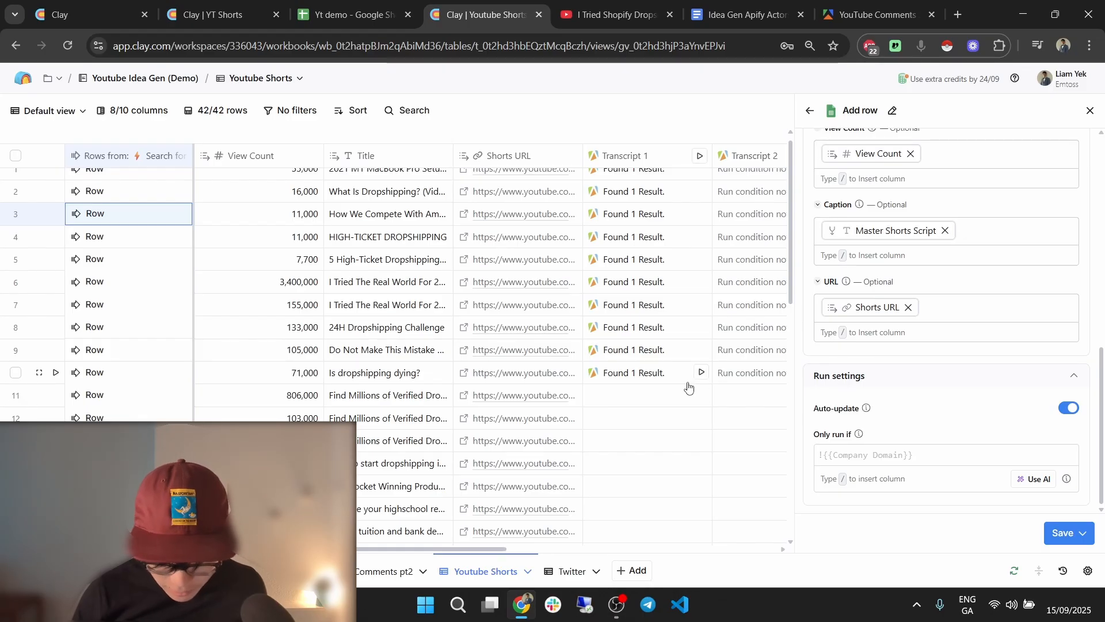
{"action": "scroll", "coordinate": [689, 386], "scroll_direction": "right", "scroll_amount": 5}
{"action": "scroll", "coordinate": [689, 387], "scroll_direction": "left", "scroll_amount": 3}
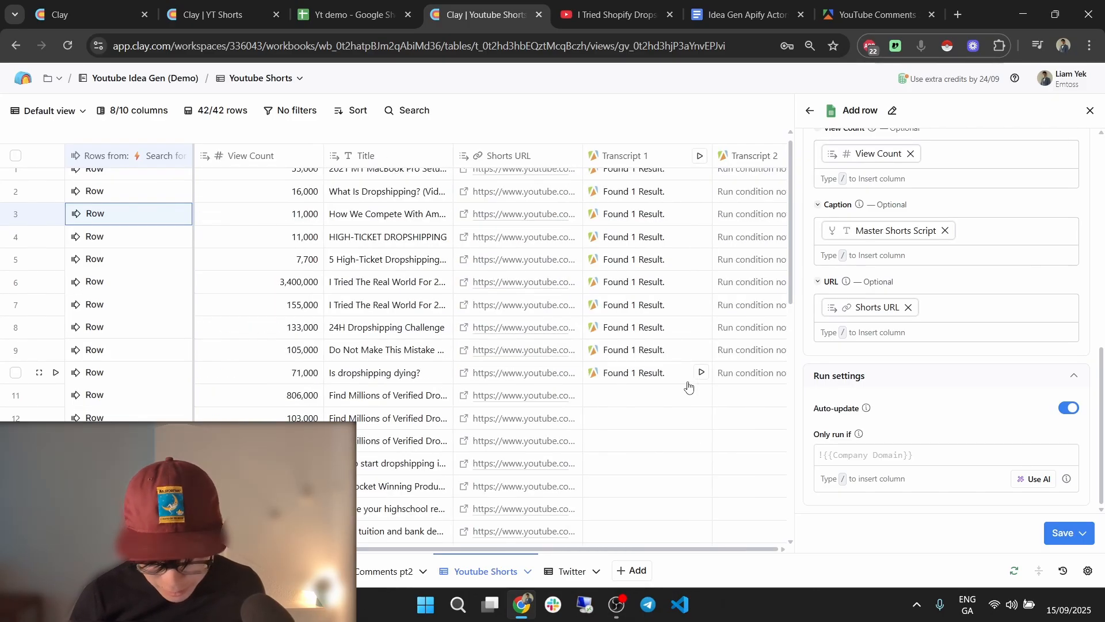
{"action": "scroll", "coordinate": [689, 387], "scroll_direction": "right", "scroll_amount": 5}
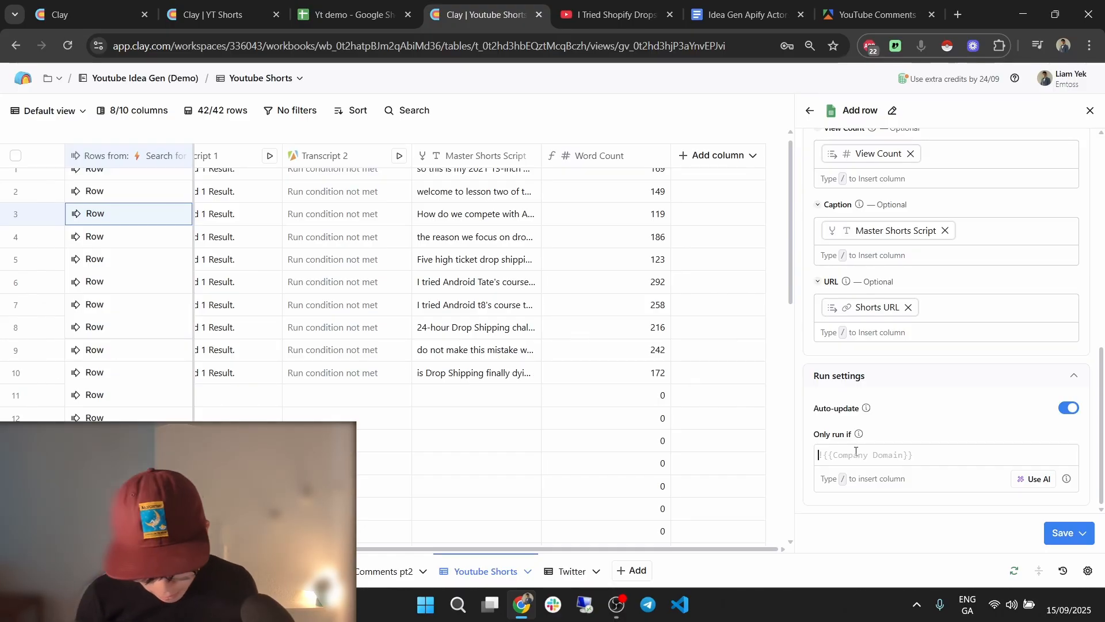
{"action": "left_click", "coordinate": [856, 451]}
{"action": "type", "text": "/wor"}
{"action": "left_click", "coordinate": [886, 480]}
{"action": "type", "text": "> 30"}
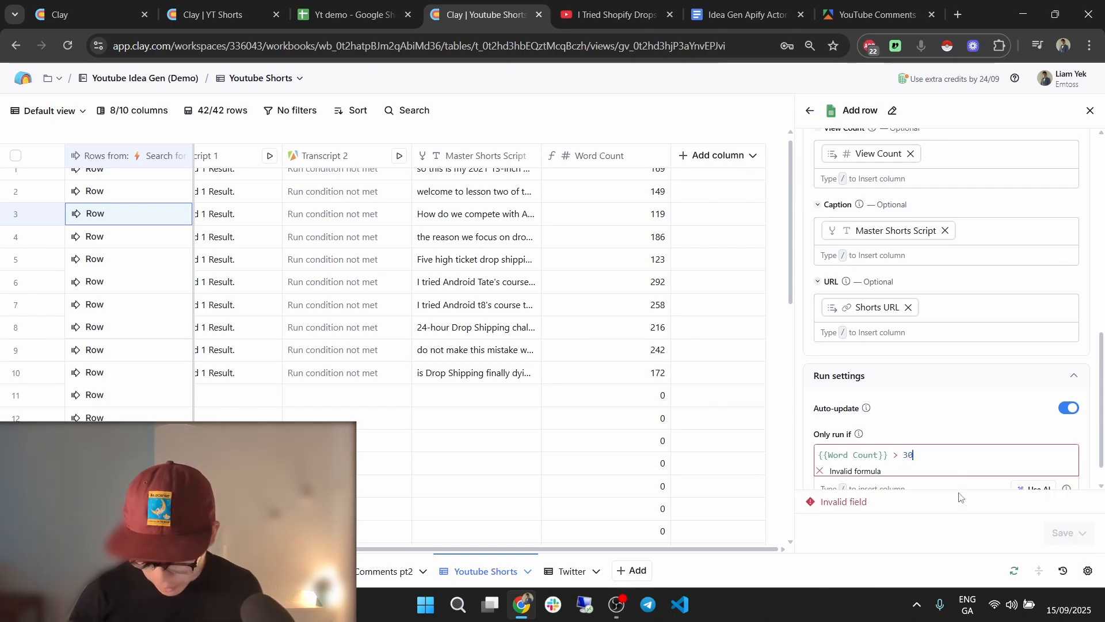
{"action": "left_click", "coordinate": [1071, 533]}
{"action": "left_click", "coordinate": [1026, 463]}
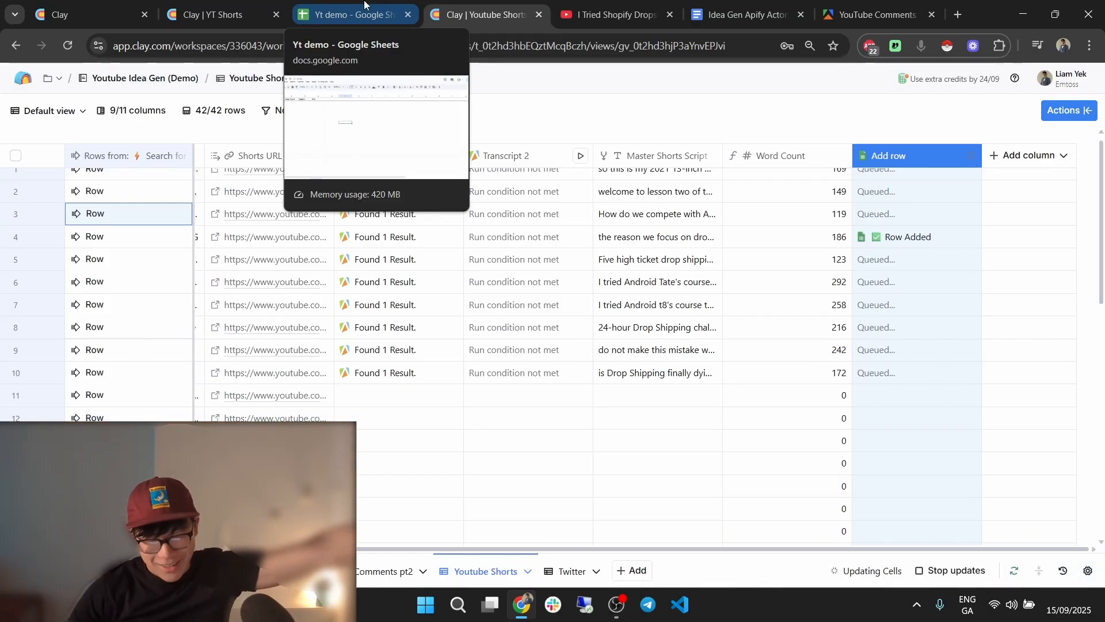
Review the Shorts rows in the Yt demo sheet, reading C2's caption and undoing the frozen-row change.
{"action": "left_click", "coordinate": [364, 5]}
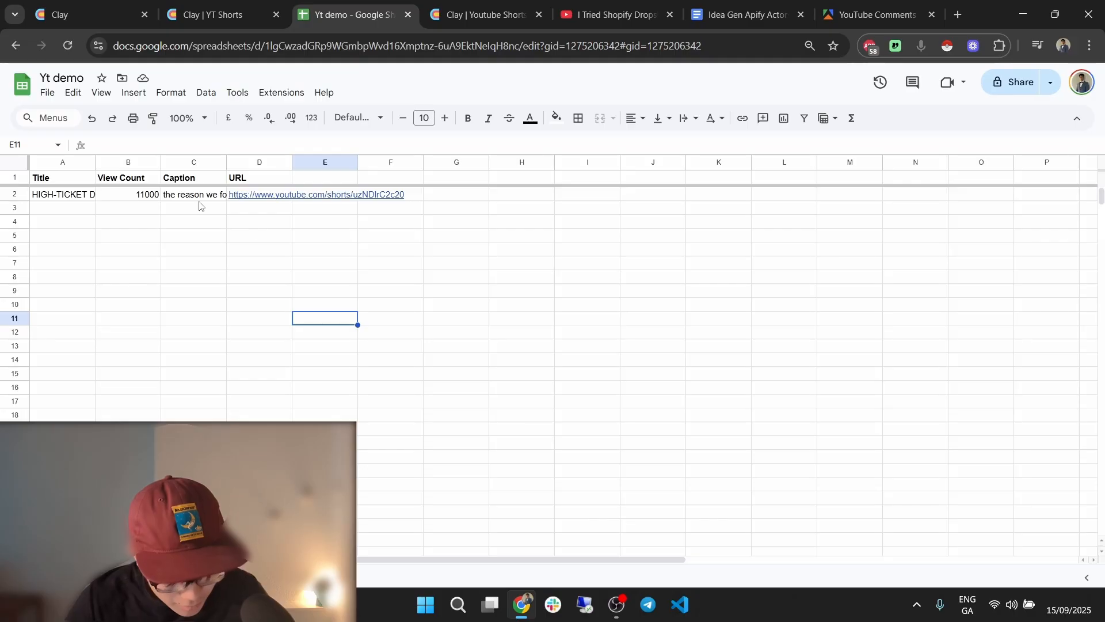
{"action": "left_click", "coordinate": [66, 195]}
{"action": "left_click", "coordinate": [129, 253]}
{"action": "double_click", "coordinate": [207, 199]}
{"action": "left_click_drag", "start_coordinate": [465, 186], "coordinate": [495, 297]}
{"action": "left_click", "coordinate": [464, 348]}
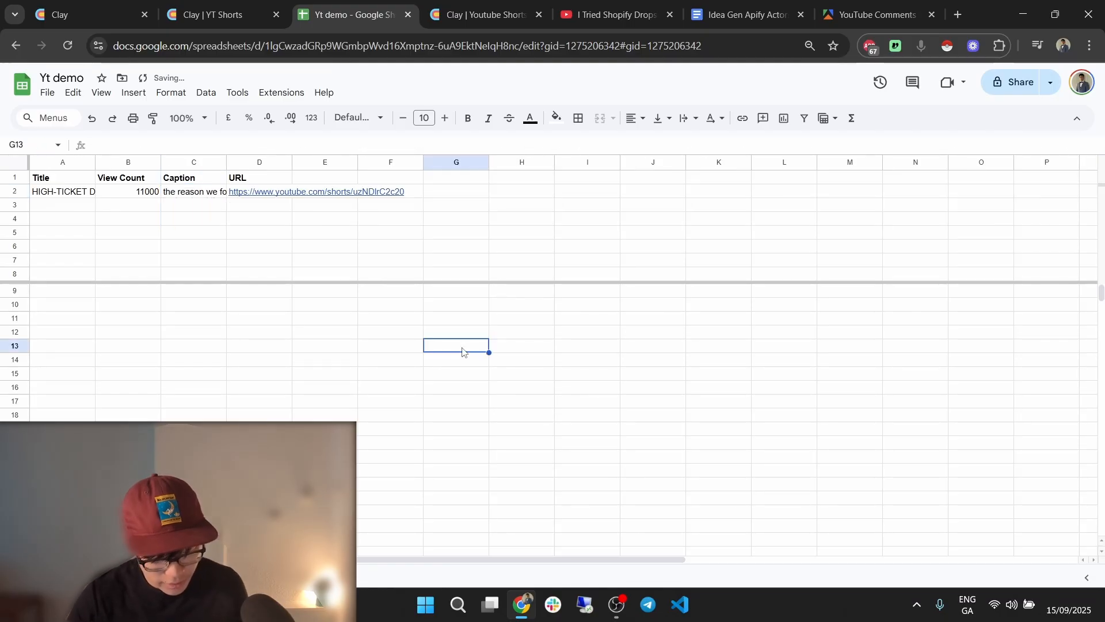
{"action": "key", "text": "ctrl+z"}
{"action": "left_click", "coordinate": [362, 362]}
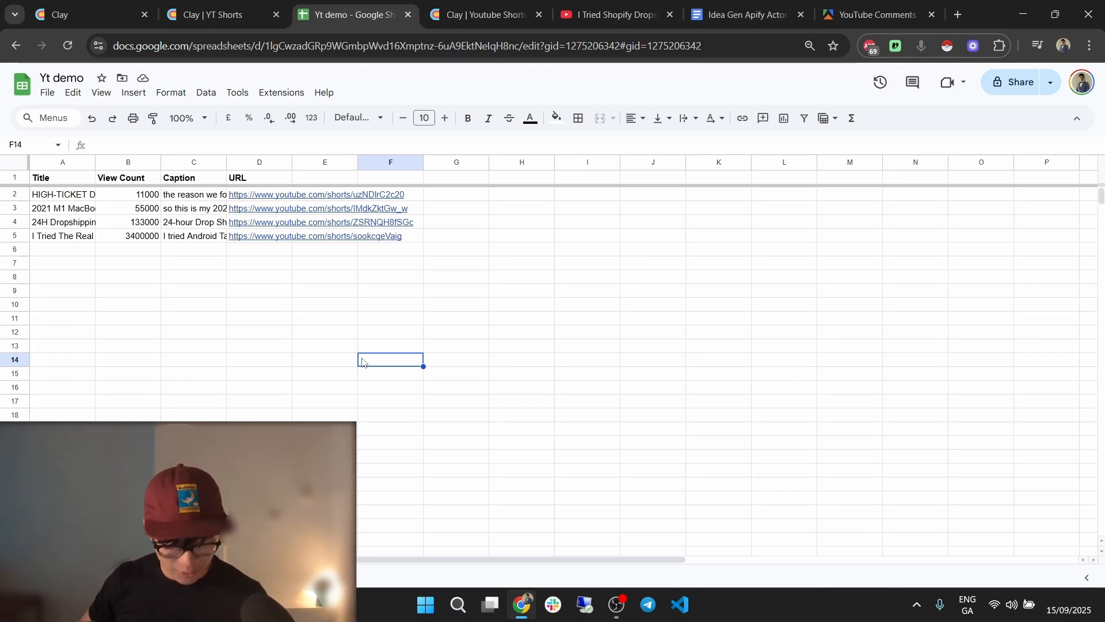
Compare the empty sheet with the Shorts data sheet, then return to the Clay YT Shorts tab.
{"action": "left_click", "coordinate": [166, 577]}
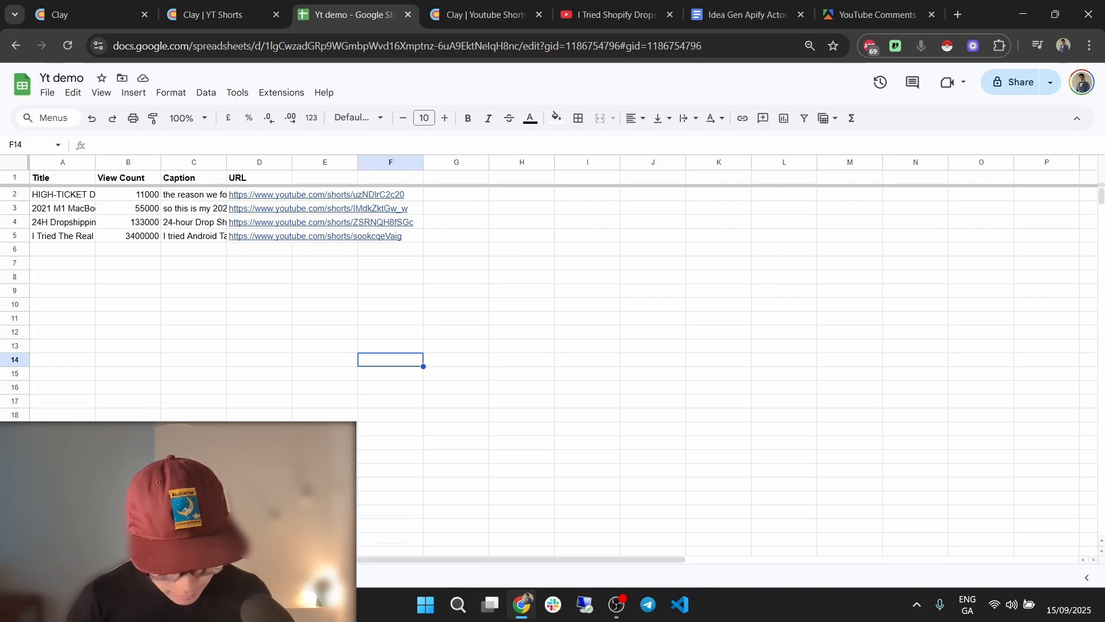
{"action": "left_click", "coordinate": [254, 577]}
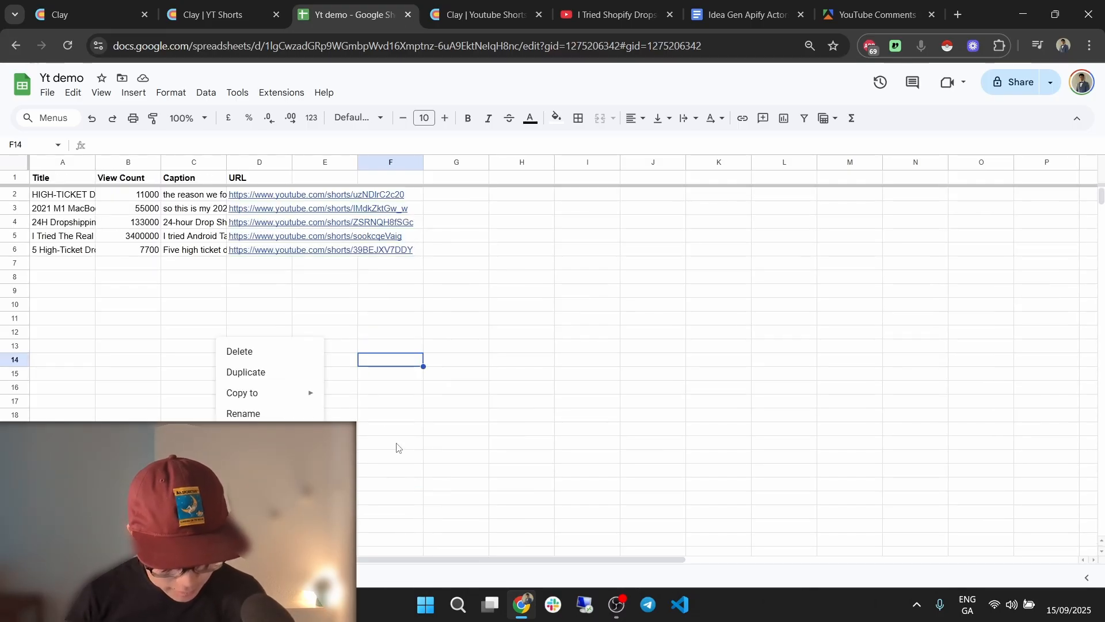
{"action": "left_click", "coordinate": [493, 416]}
{"action": "left_click", "coordinate": [167, 577]}
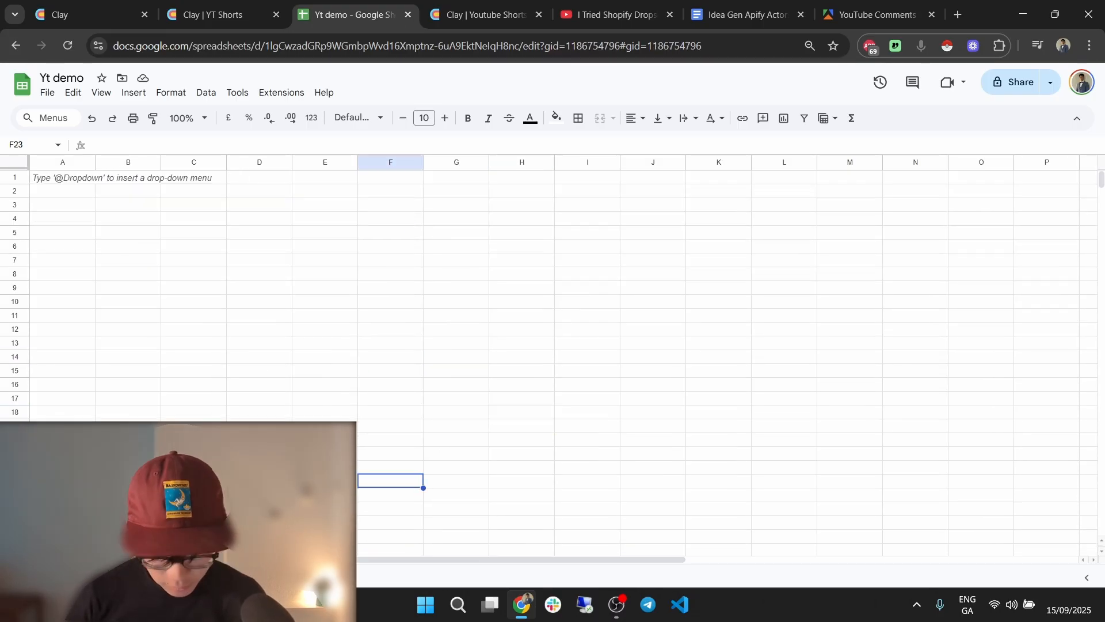
{"action": "left_click", "coordinate": [229, 7]}
Open the Search for YouTube videos or creators table and scroll to its social link and Run Apify Actor (2) columns.
{"action": "left_click", "coordinate": [377, 572]}
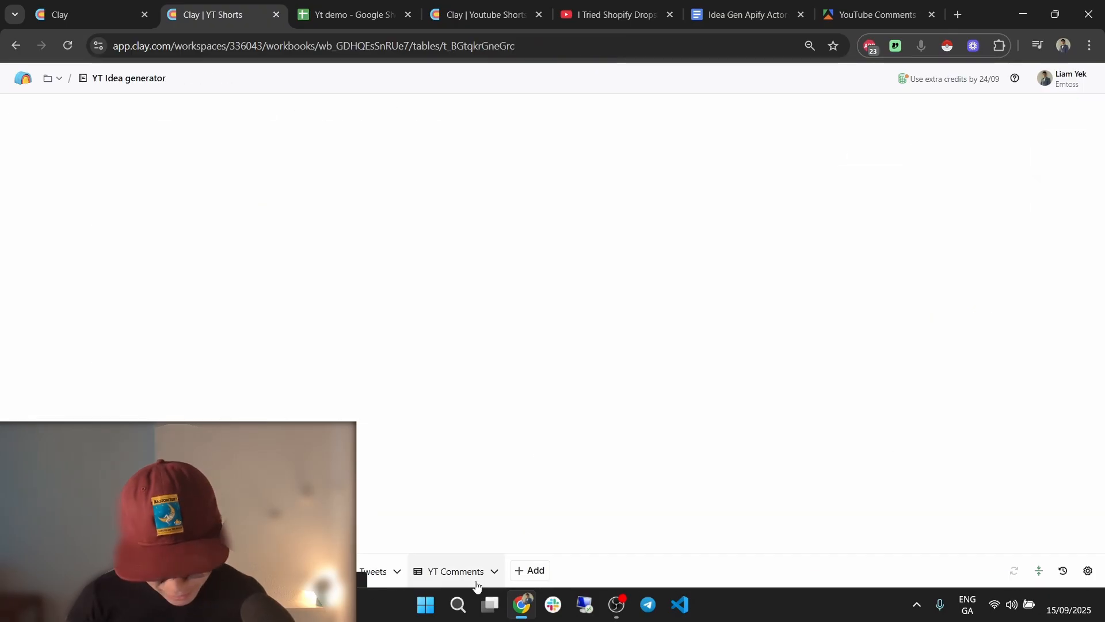
{"action": "left_click", "coordinate": [482, 14]}
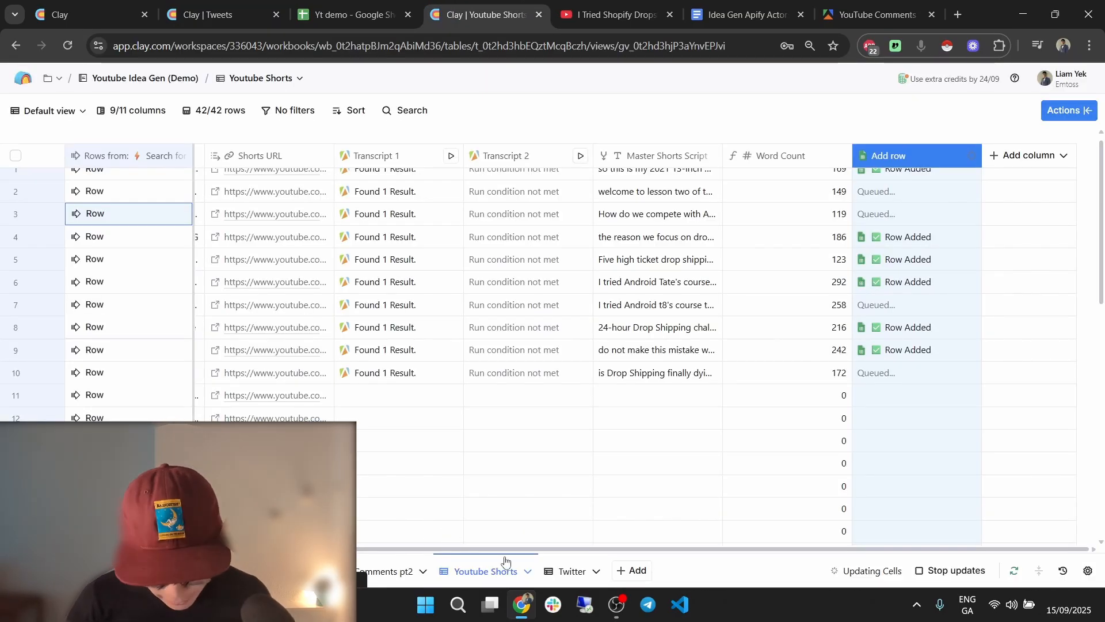
{"action": "left_click", "coordinate": [558, 571]}
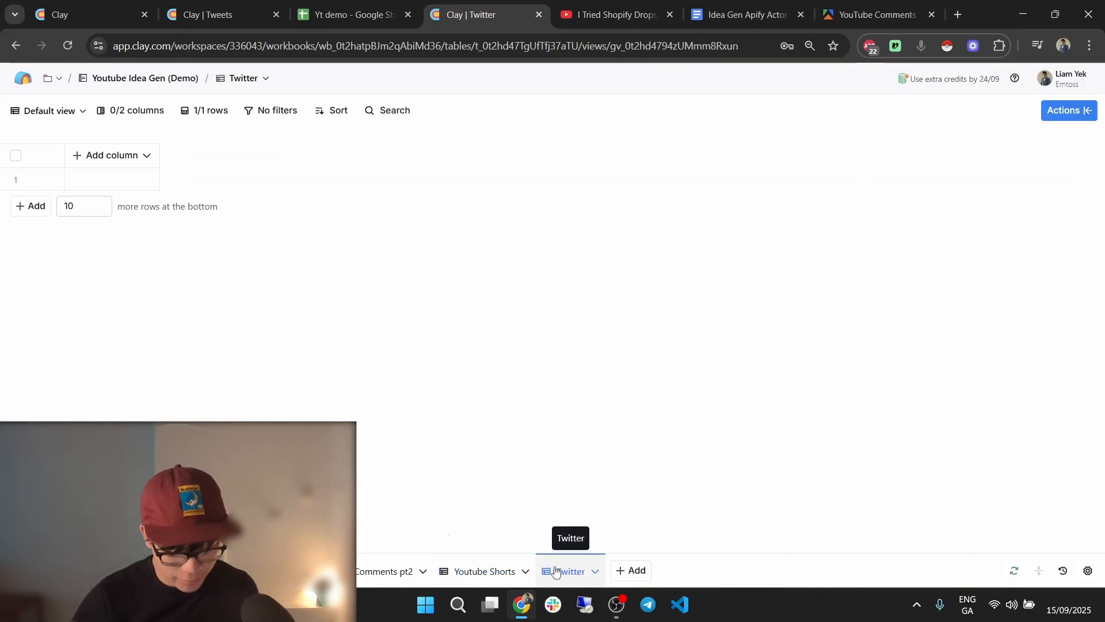
{"action": "left_click", "coordinate": [558, 575]}
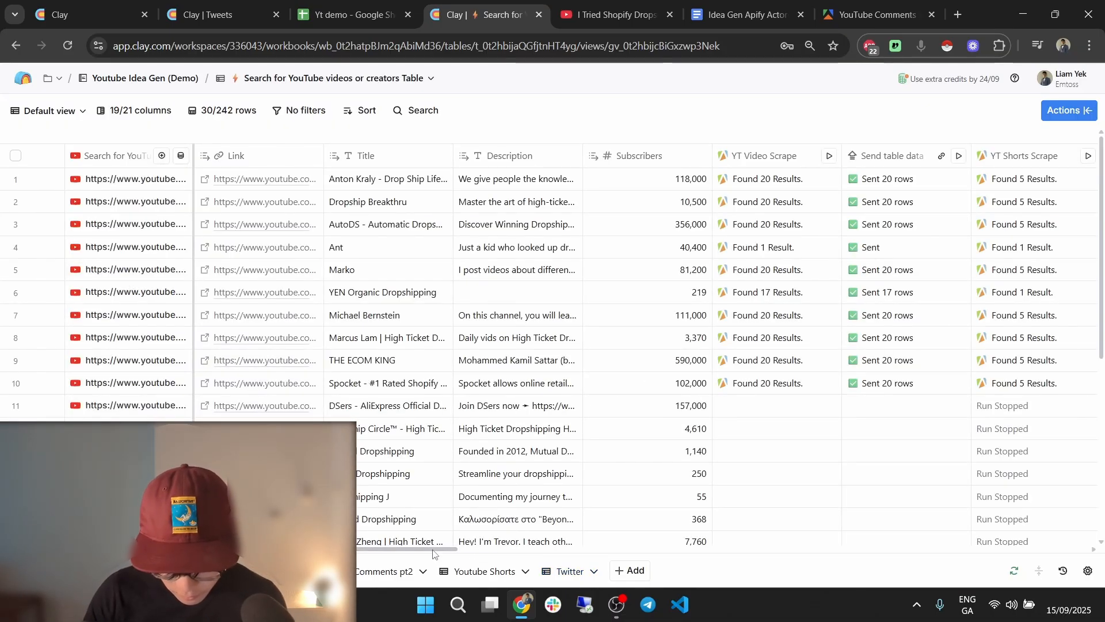
{"action": "left_click", "coordinate": [541, 550]}
{"action": "left_click_drag", "start_coordinate": [540, 550], "coordinate": [1088, 540]}
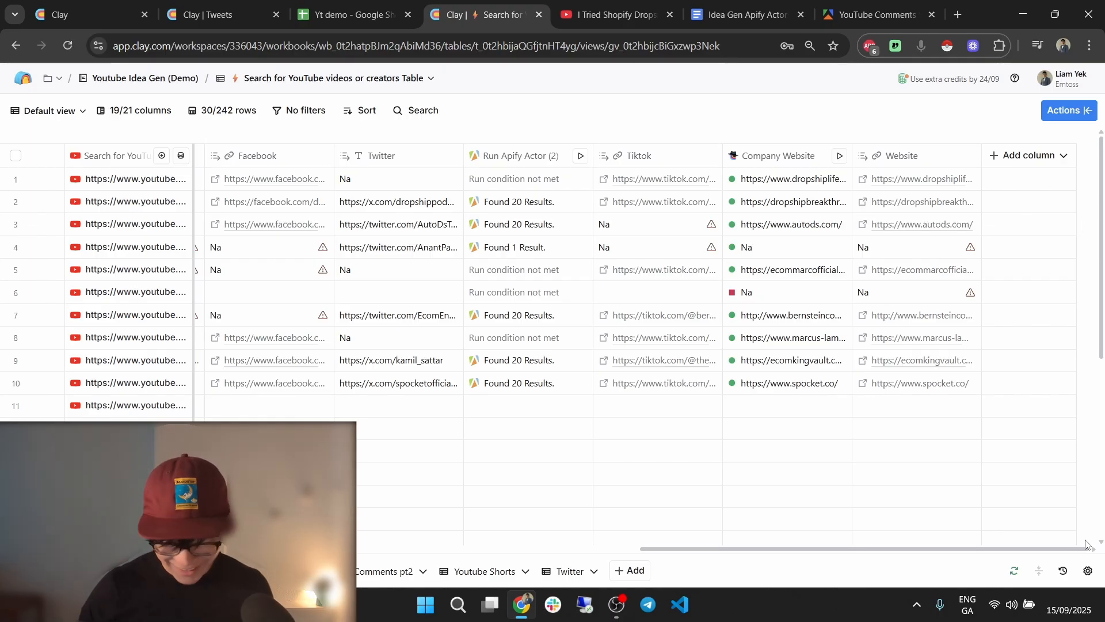
{"action": "left_click_drag", "start_coordinate": [914, 550], "coordinate": [806, 548]}
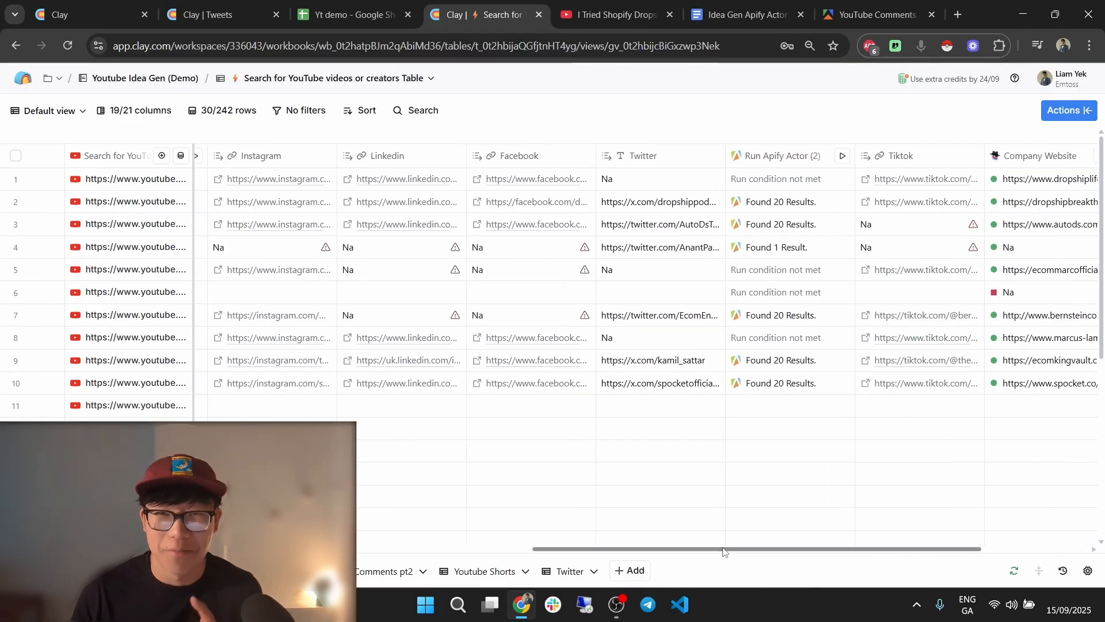
{"action": "left_click_drag", "start_coordinate": [723, 549], "coordinate": [712, 550]}
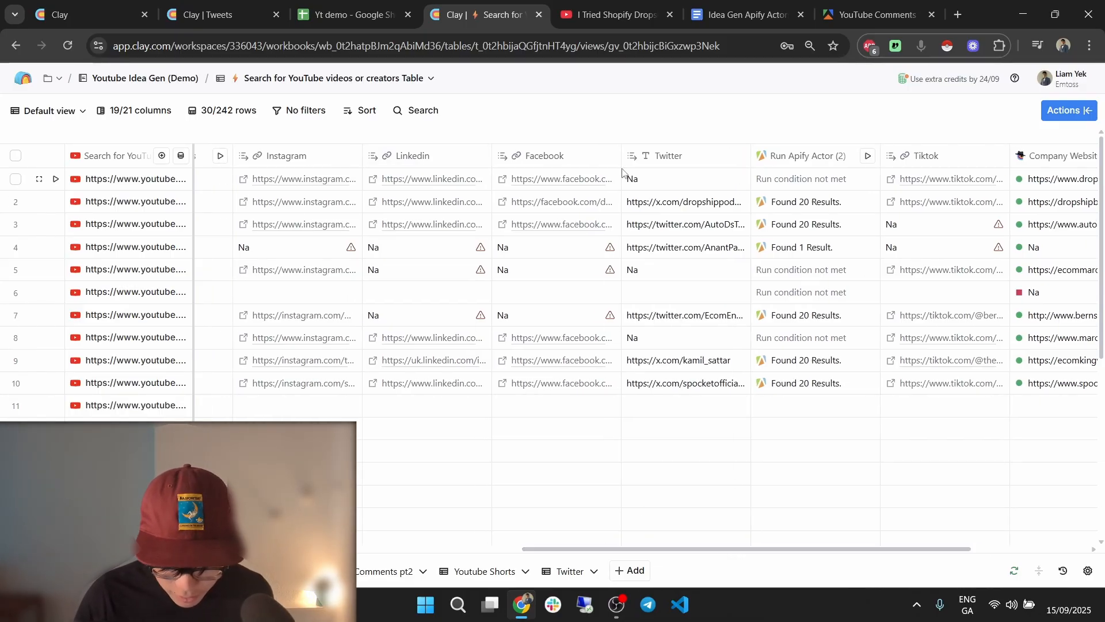
From the Run Apify Actor (2) column, search 'send dat' and add the Clay Labs Send table data enrichment.
{"action": "left_click", "coordinate": [806, 155]}
{"action": "mouse_move", "coordinate": [866, 255]}
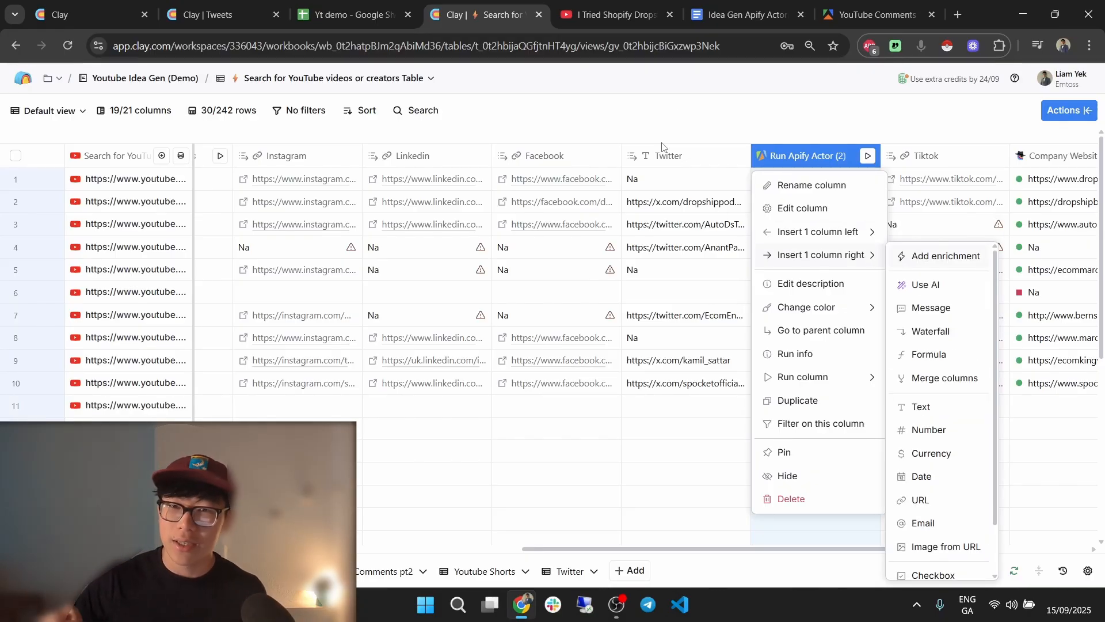
{"action": "key", "text": "Return"}
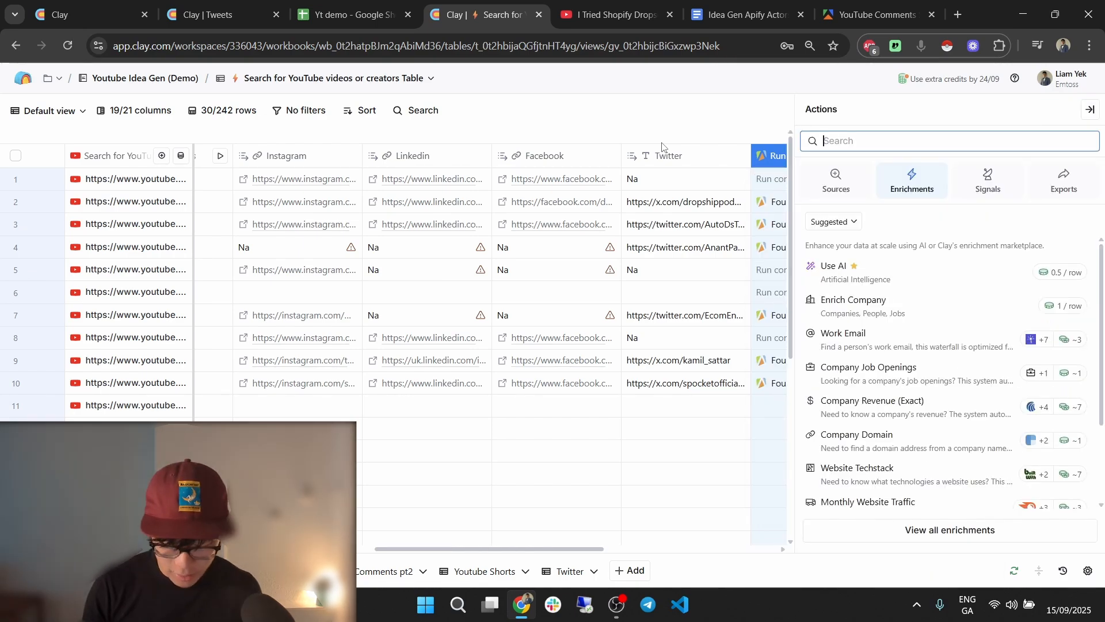
{"action": "type", "text": "send data"}
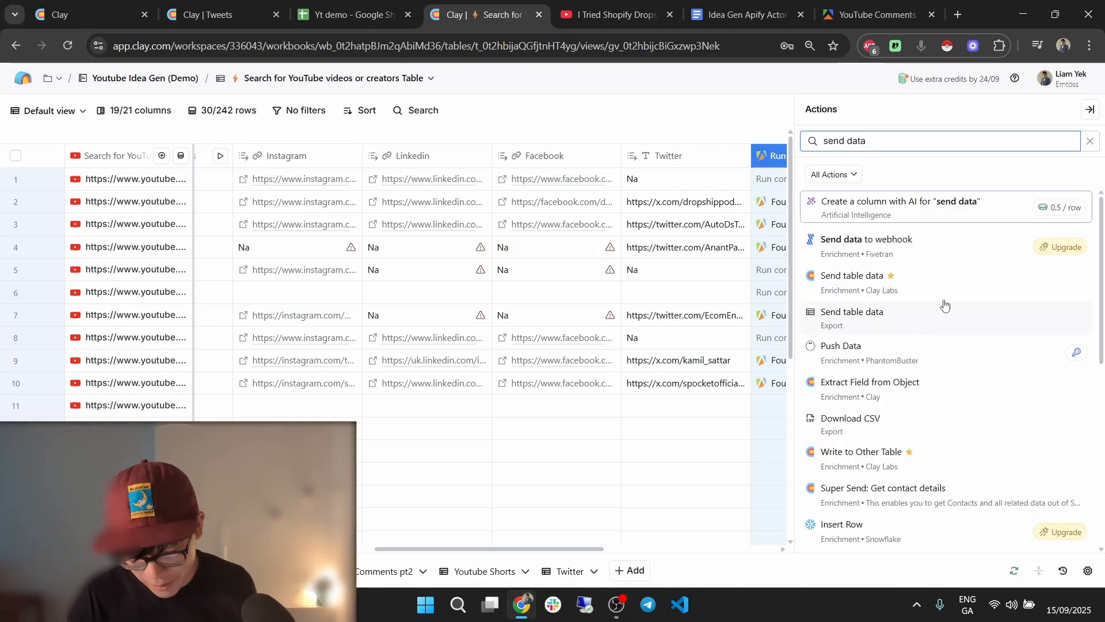
{"action": "left_click", "coordinate": [962, 288]}
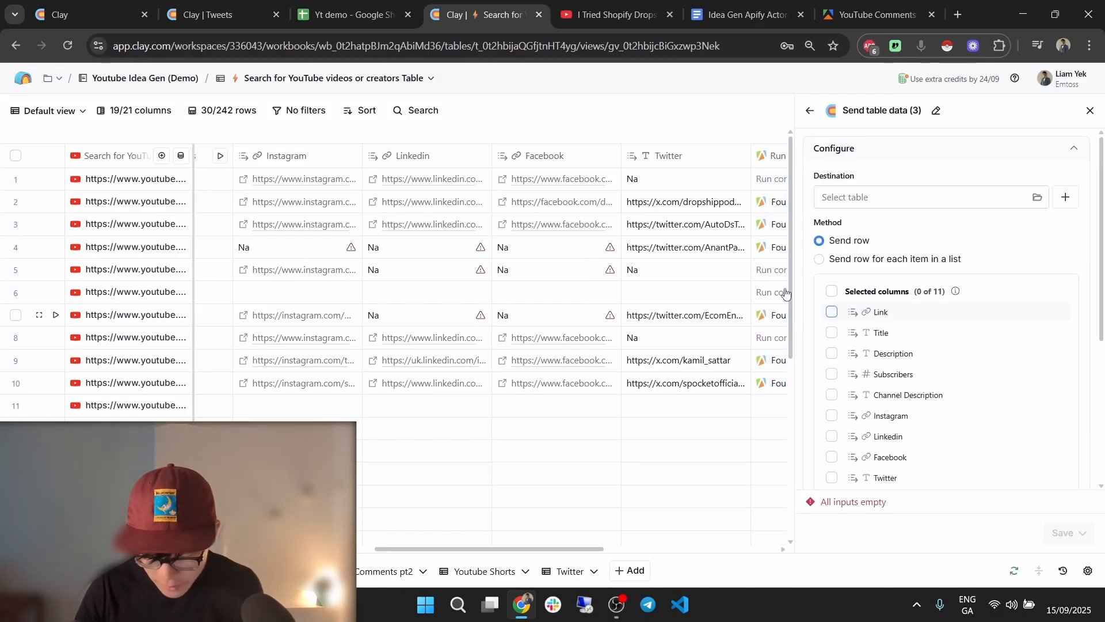
Send to the Twitter table, one row per item in the Run Apify Actor (2) results list.
{"action": "left_click", "coordinate": [879, 198]}
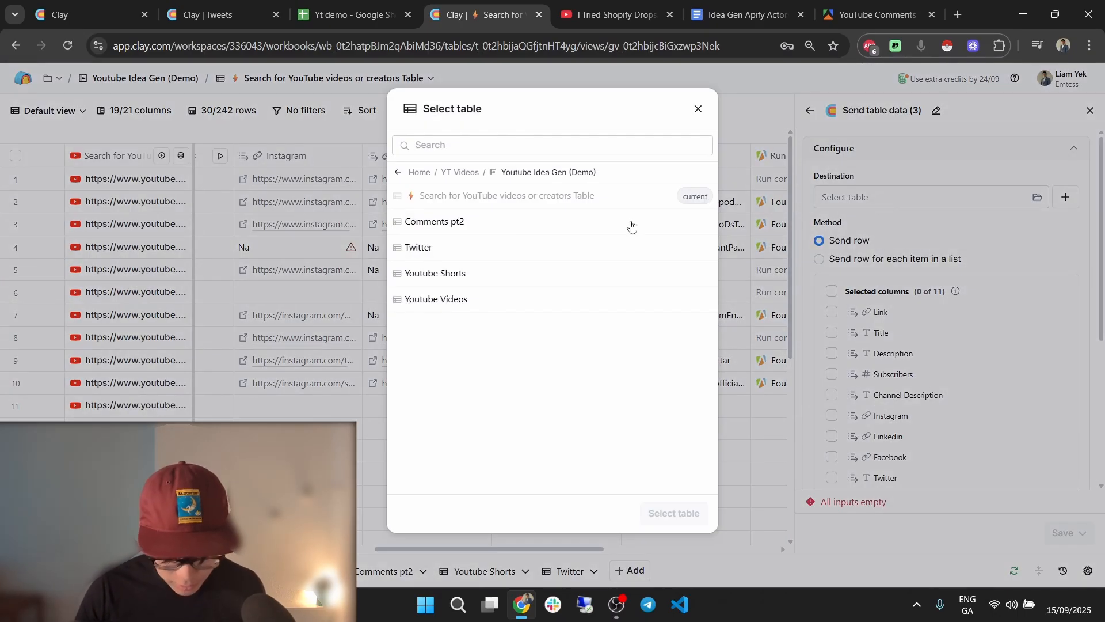
{"action": "left_click", "coordinate": [508, 248]}
{"action": "left_click", "coordinate": [674, 513]}
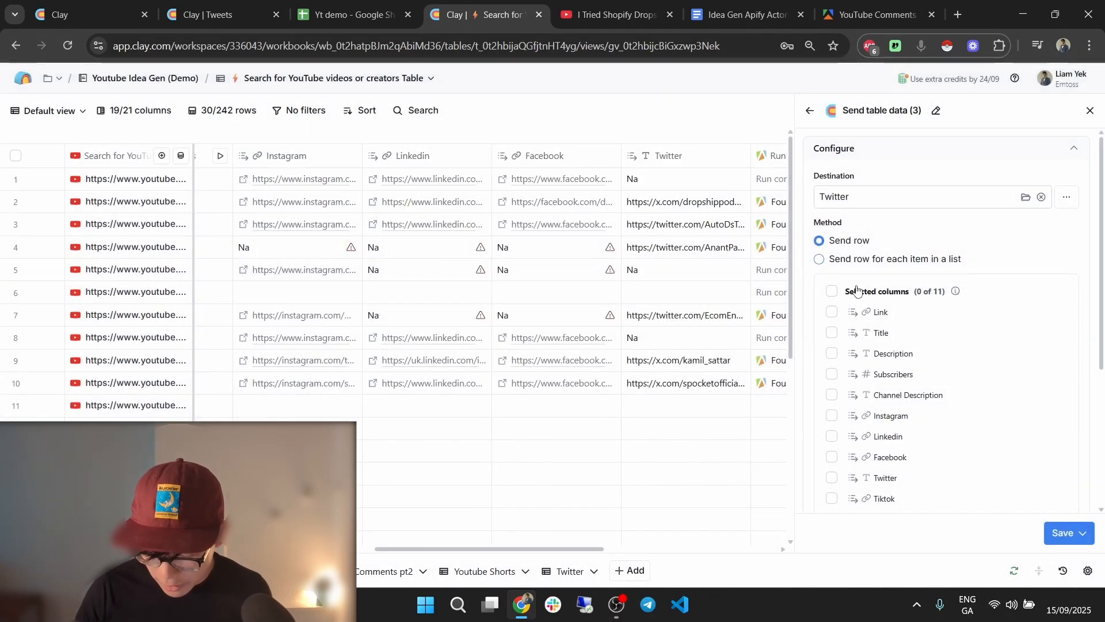
{"action": "left_click", "coordinate": [819, 259]}
{"action": "left_click", "coordinate": [863, 284]}
{"action": "type", "text": "/"}
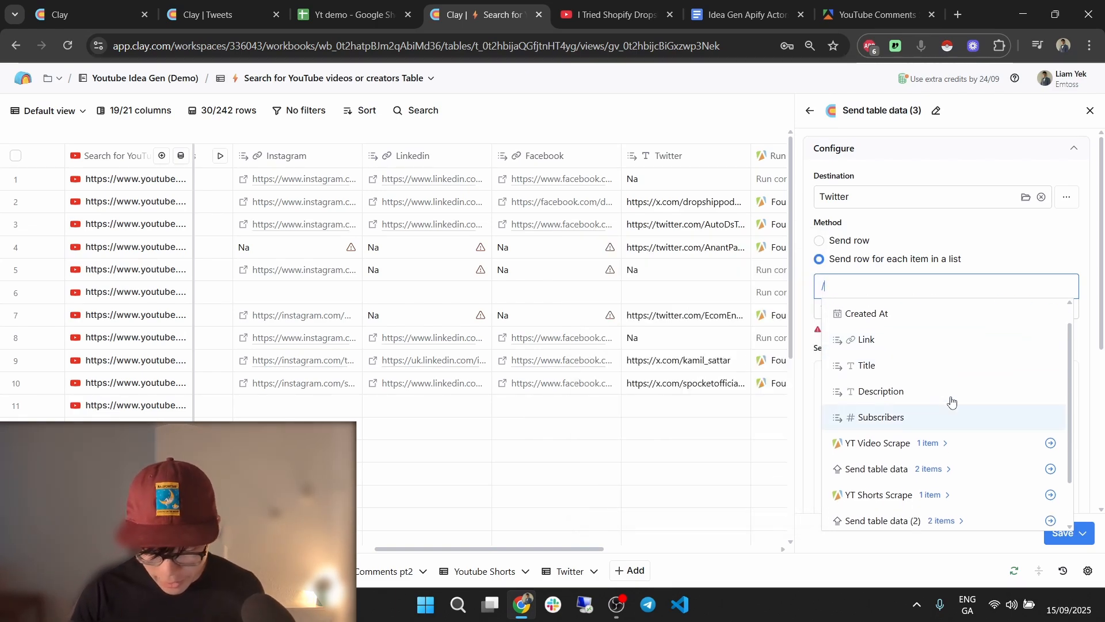
{"action": "scroll", "coordinate": [300, 258], "scroll_direction": "right", "scroll_amount": 2}
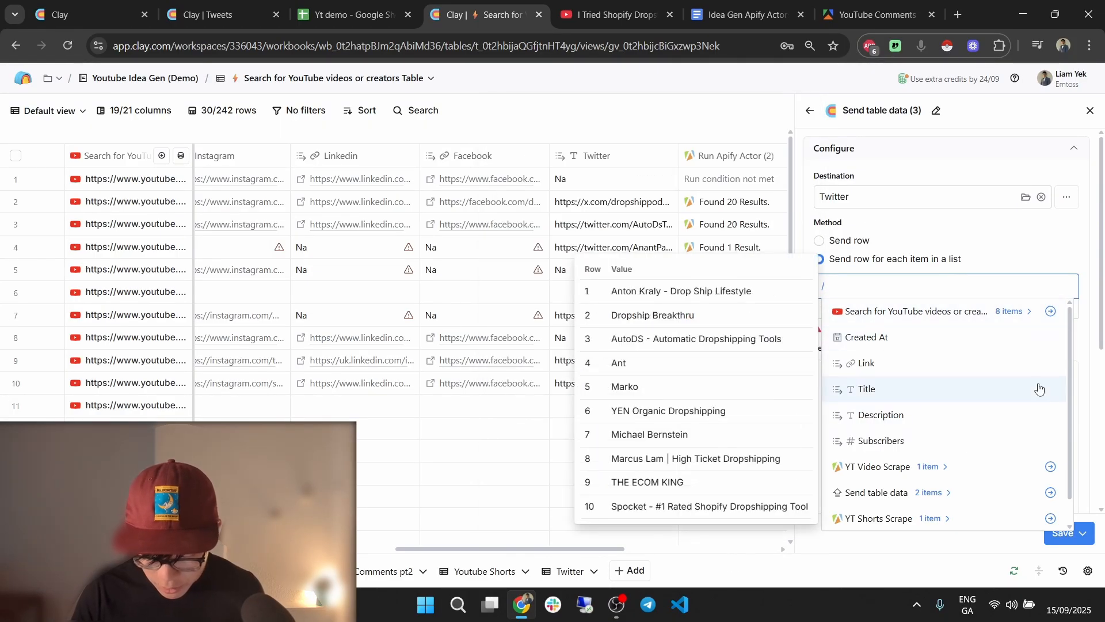
{"action": "scroll", "coordinate": [983, 420], "scroll_direction": "down", "scroll_amount": 2}
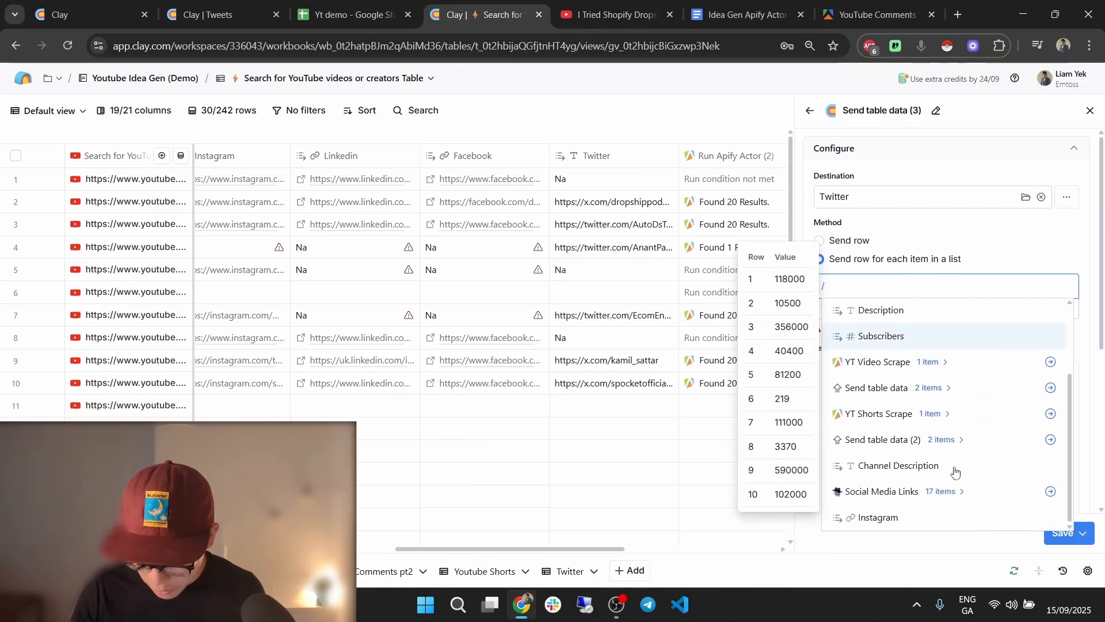
{"action": "scroll", "coordinate": [952, 412], "scroll_direction": "up", "scroll_amount": 2}
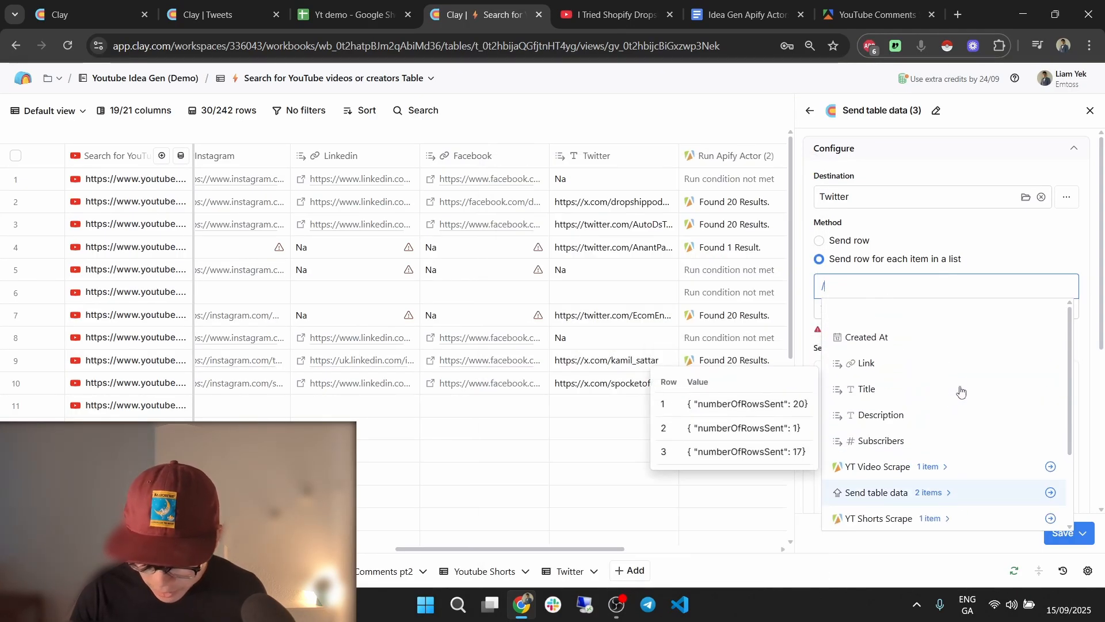
{"action": "scroll", "coordinate": [950, 363], "scroll_direction": "down", "scroll_amount": 1}
{"action": "type", "text": "run"}
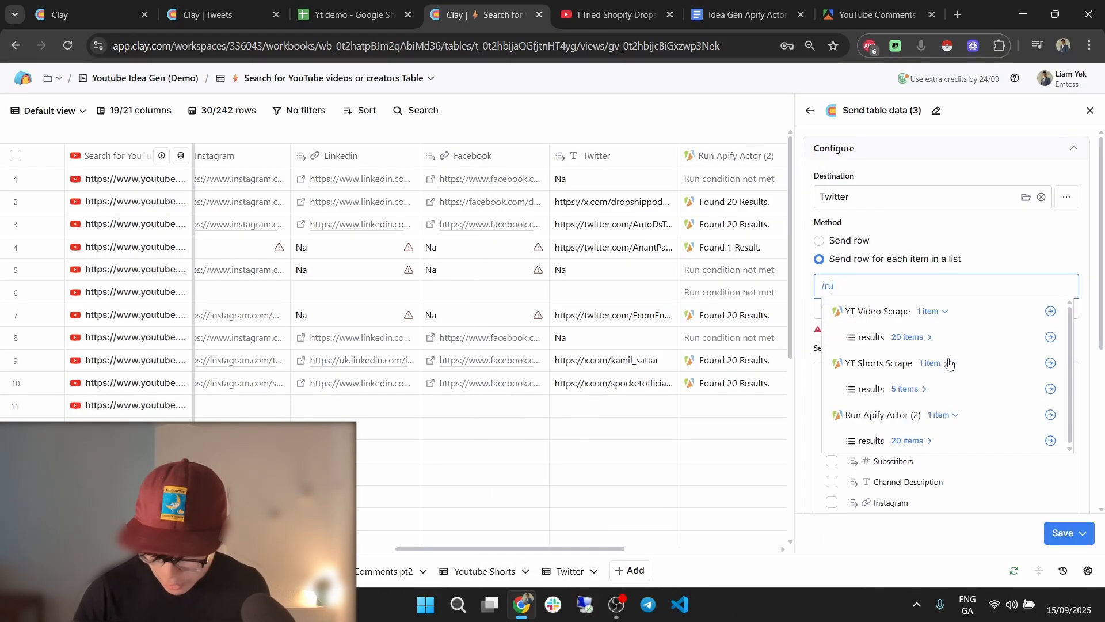
{"action": "left_click", "coordinate": [1051, 337]}
Include all columns, run only when a result id exists, and save and run on all 30 rows.
{"action": "left_click", "coordinate": [832, 384]}
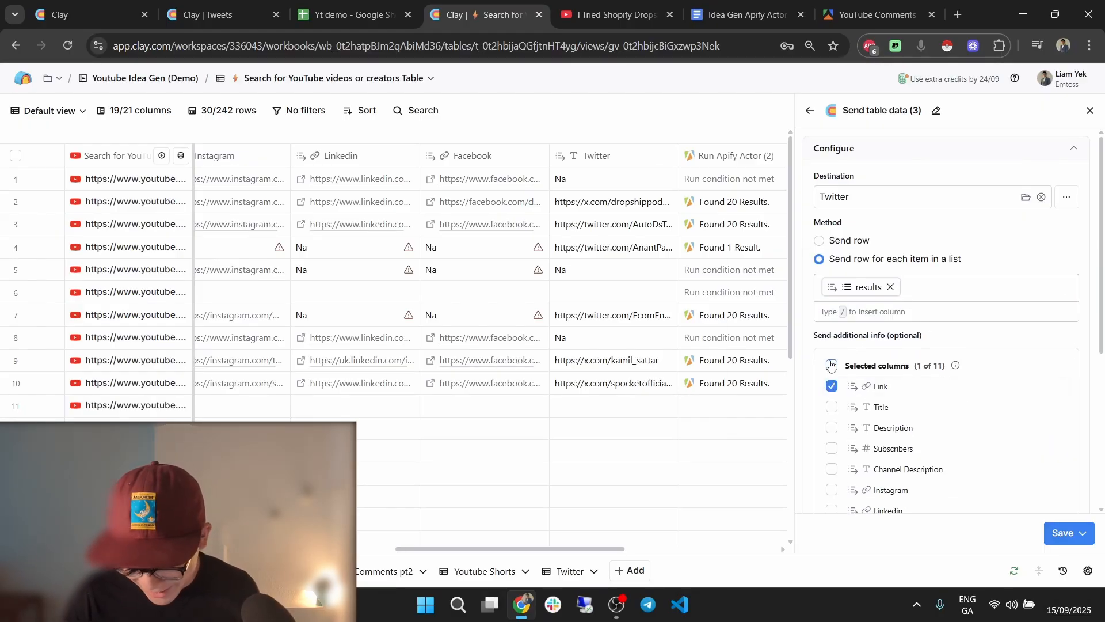
{"action": "left_click", "coordinate": [831, 365]}
{"action": "scroll", "coordinate": [975, 401], "scroll_direction": "down", "scroll_amount": 5}
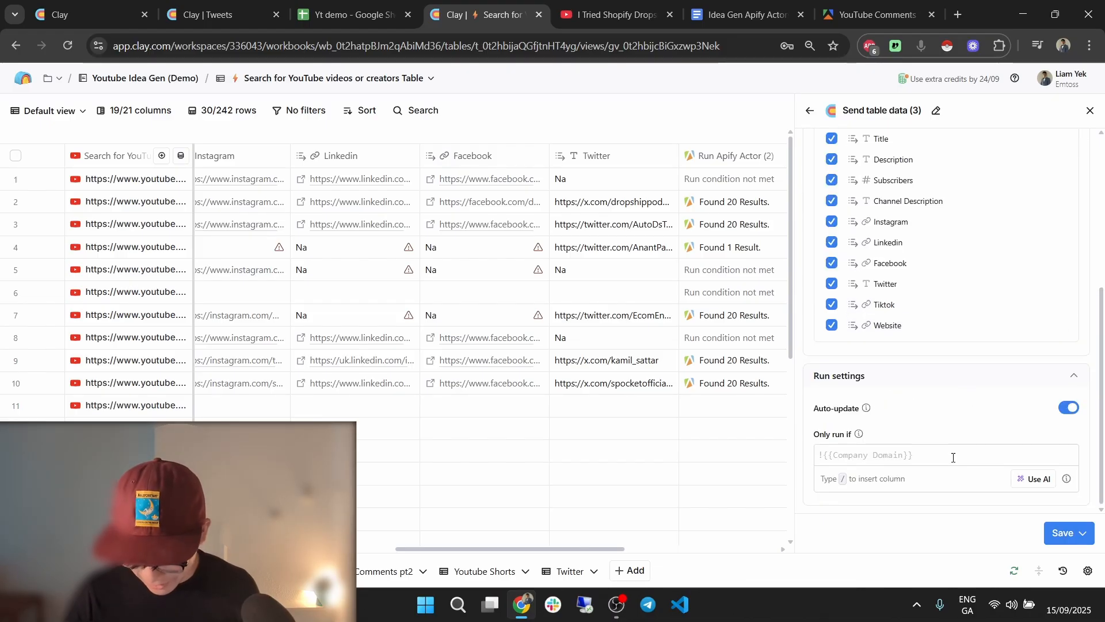
{"action": "type", "text": "!!/run"}
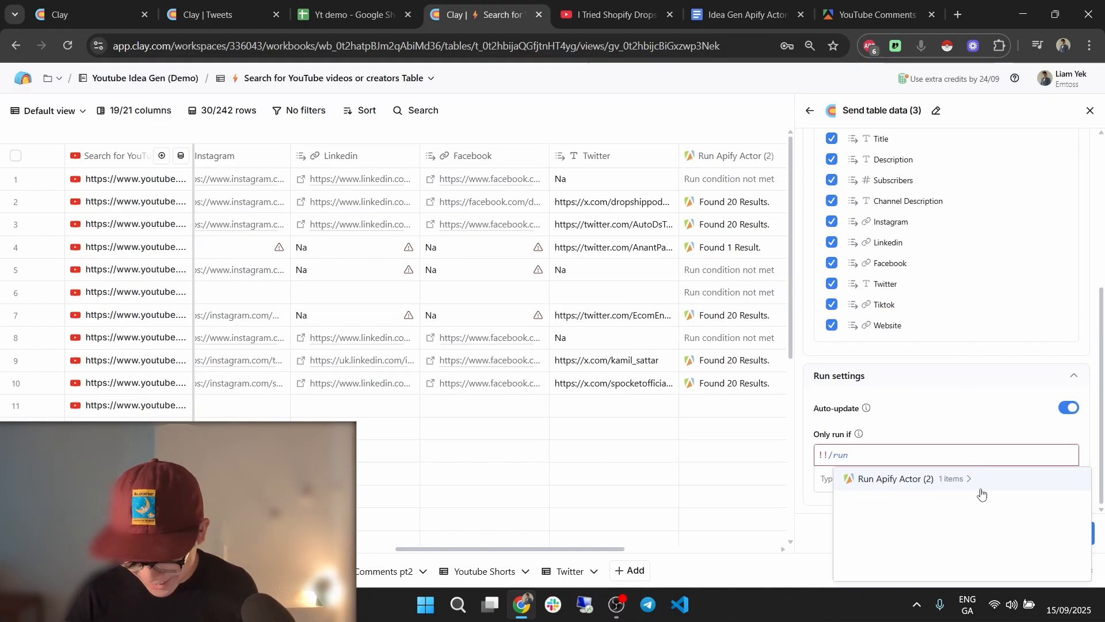
{"action": "left_click", "coordinate": [1031, 525]}
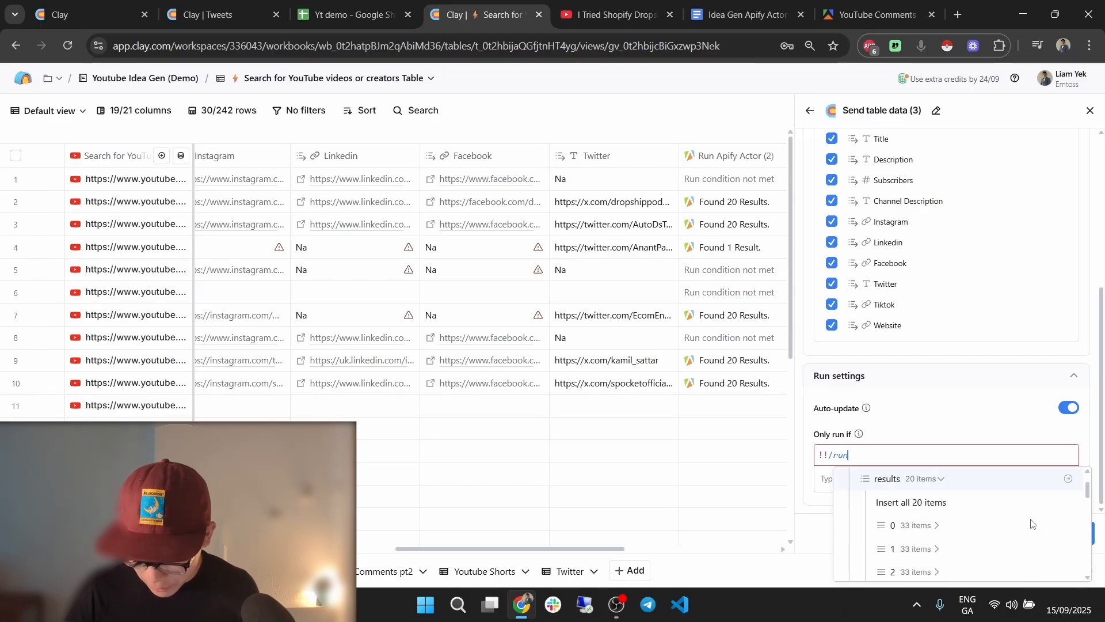
{"action": "left_click", "coordinate": [987, 525]}
{"action": "left_click", "coordinate": [986, 525]}
{"action": "left_click", "coordinate": [1080, 533]}
{"action": "left_click", "coordinate": [1025, 475]}
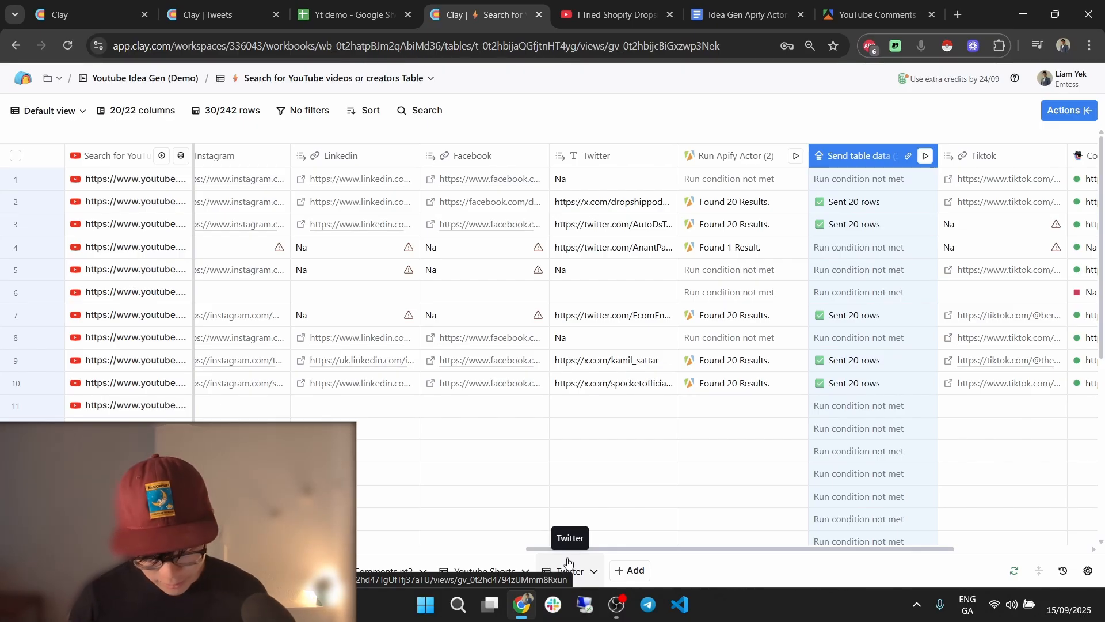
Delete the Twitter table's empty first row and open a row's tweet data in Cell details.
{"action": "left_click", "coordinate": [590, 455]}
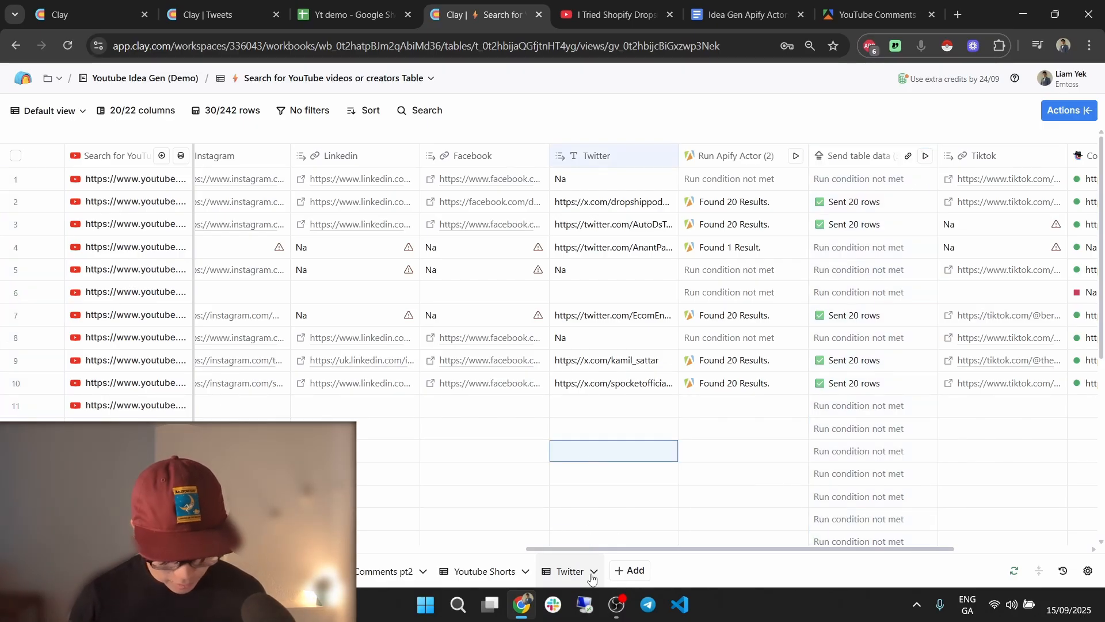
{"action": "left_click", "coordinate": [575, 576]}
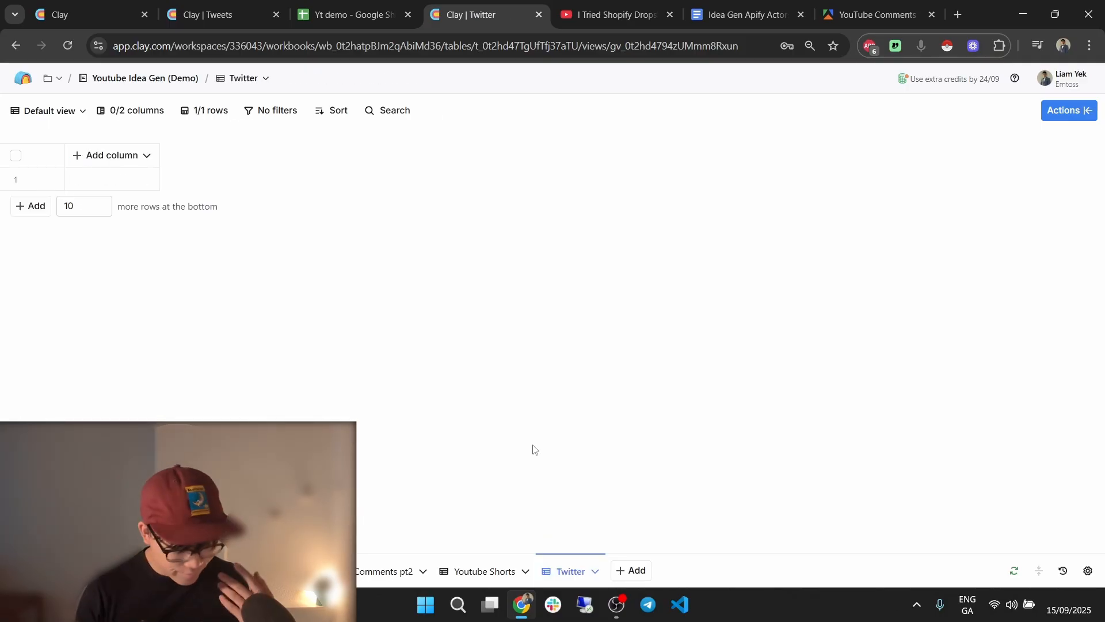
{"action": "left_click", "coordinate": [16, 179]}
{"action": "left_click", "coordinate": [1084, 117]}
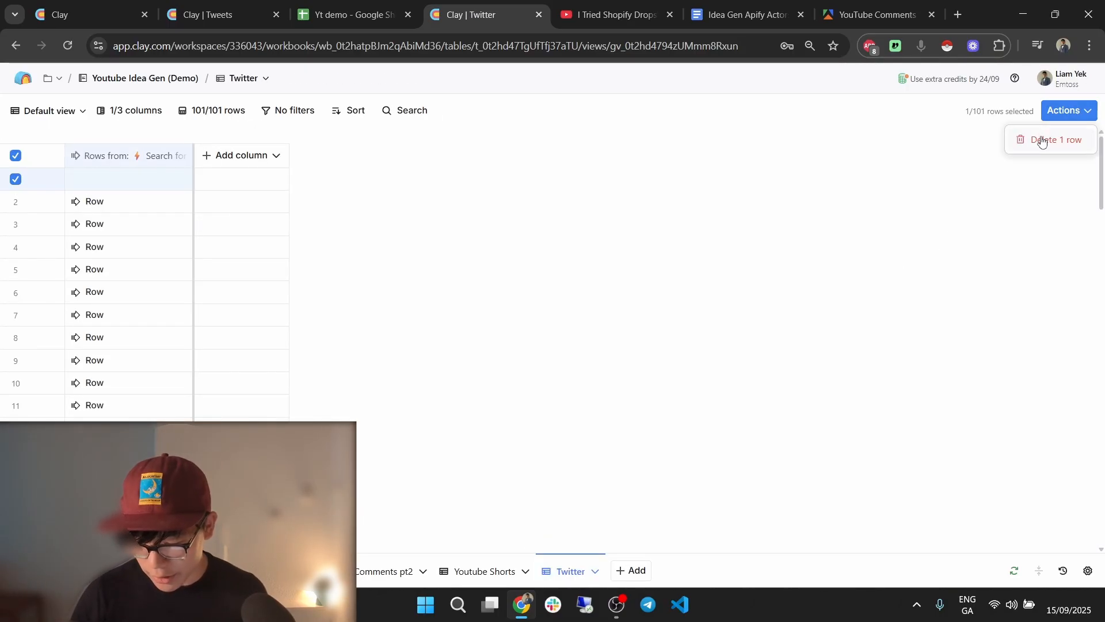
{"action": "left_click", "coordinate": [1047, 139]}
{"action": "left_click", "coordinate": [669, 260]}
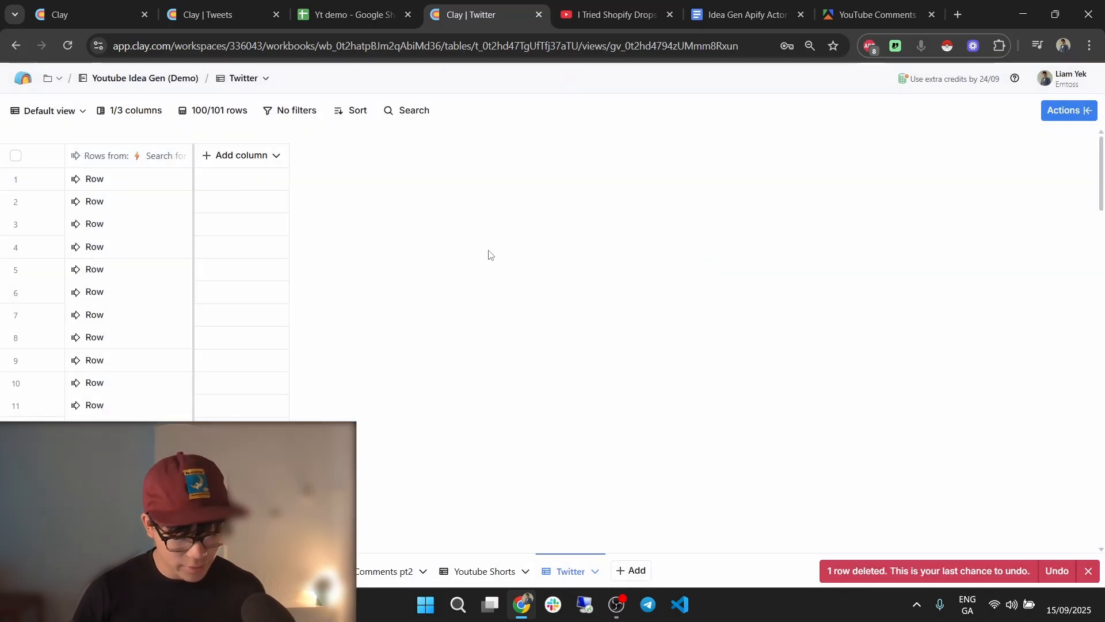
{"action": "double_click", "coordinate": [113, 284]}
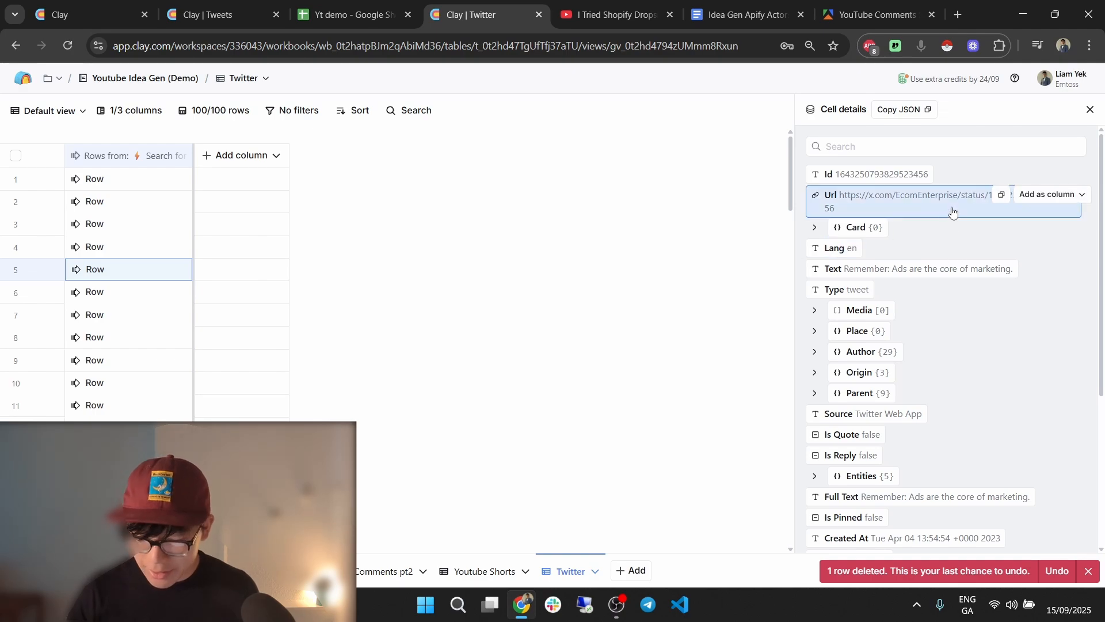
{"action": "left_click", "coordinate": [1056, 195]}
Create Url, Type, Text and View Count columns from the tweet's cell details.
{"action": "left_click", "coordinate": [1052, 241]}
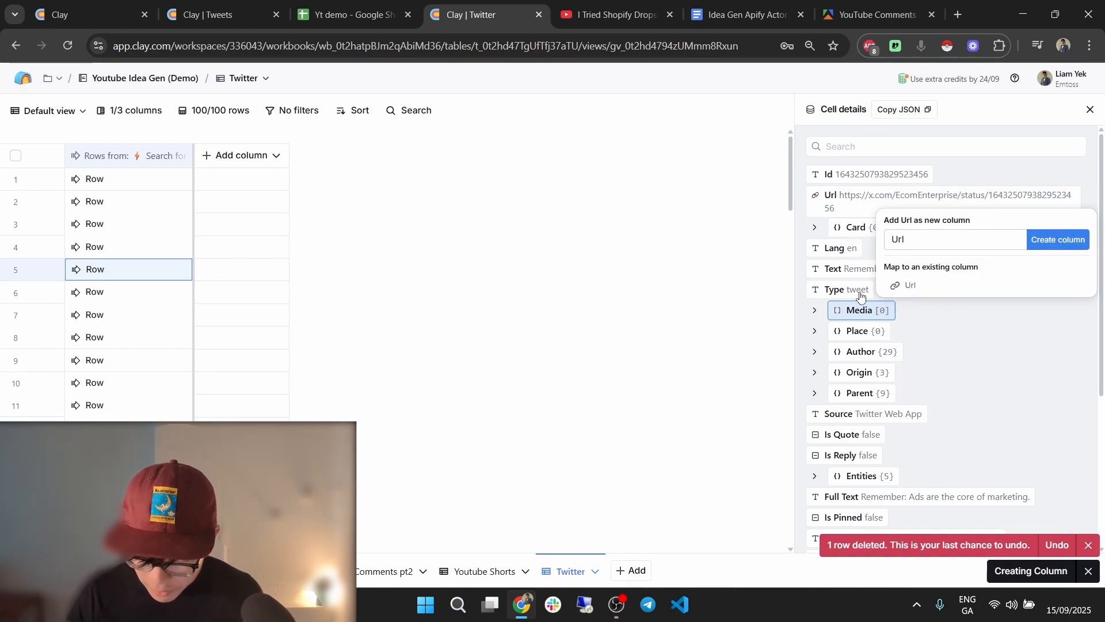
{"action": "left_click", "coordinate": [1048, 288]}
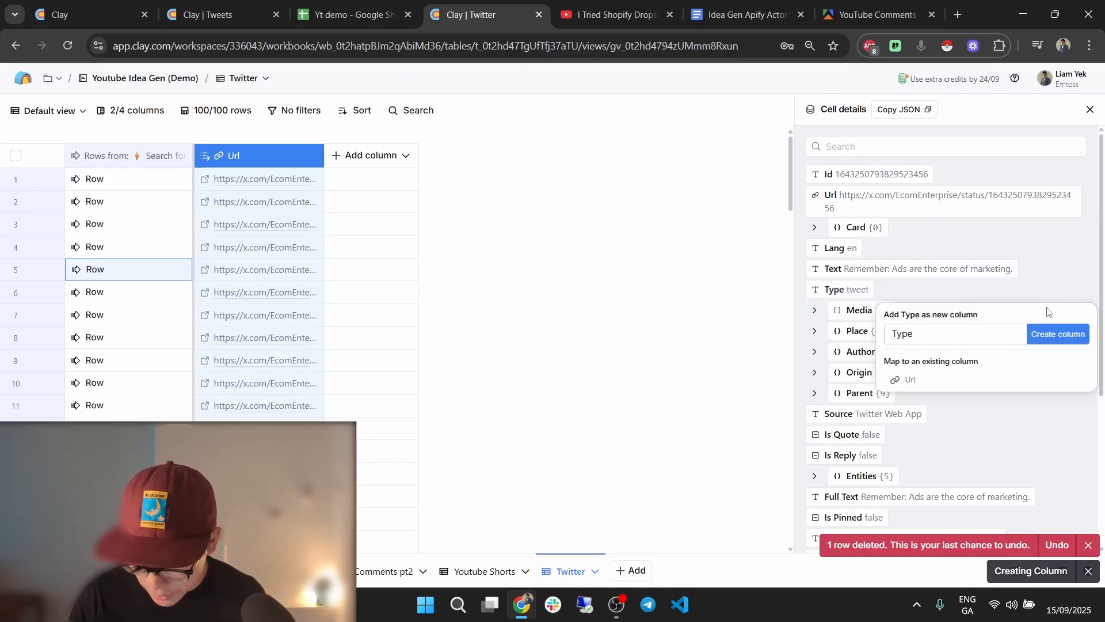
{"action": "key", "text": "Return"}
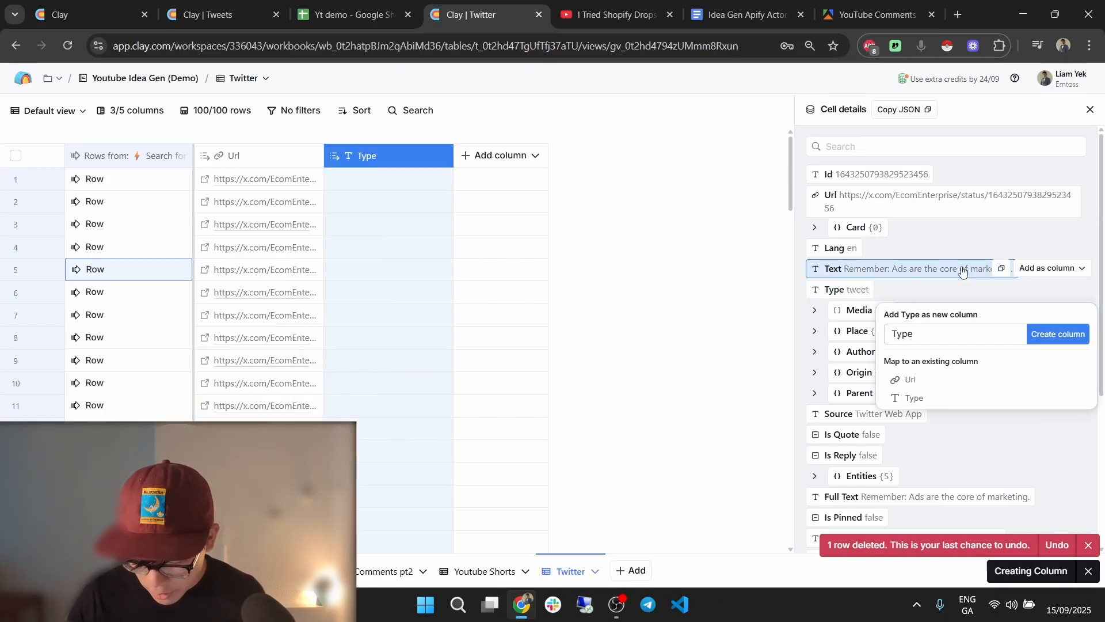
{"action": "left_click", "coordinate": [1042, 269]}
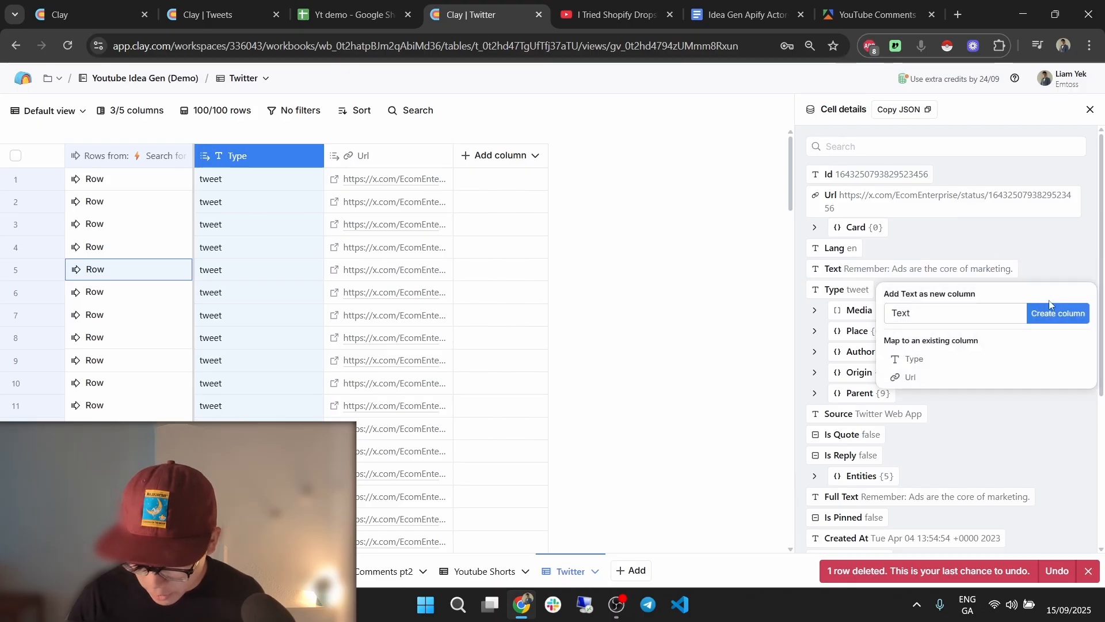
{"action": "key", "text": "Return"}
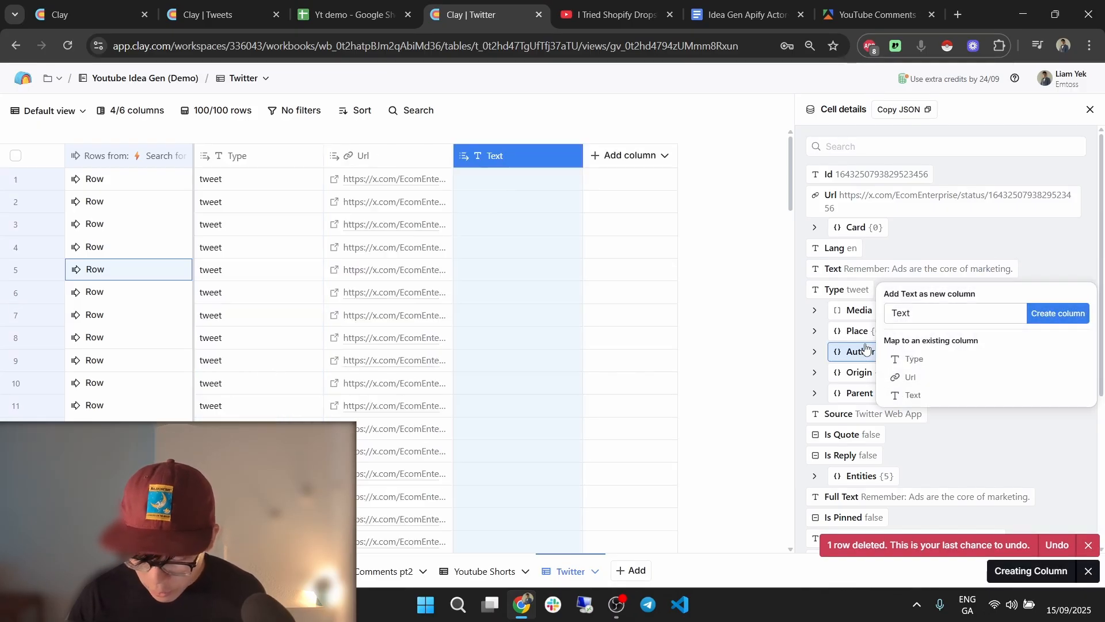
{"action": "scroll", "coordinate": [944, 320], "scroll_direction": "down", "scroll_amount": 4}
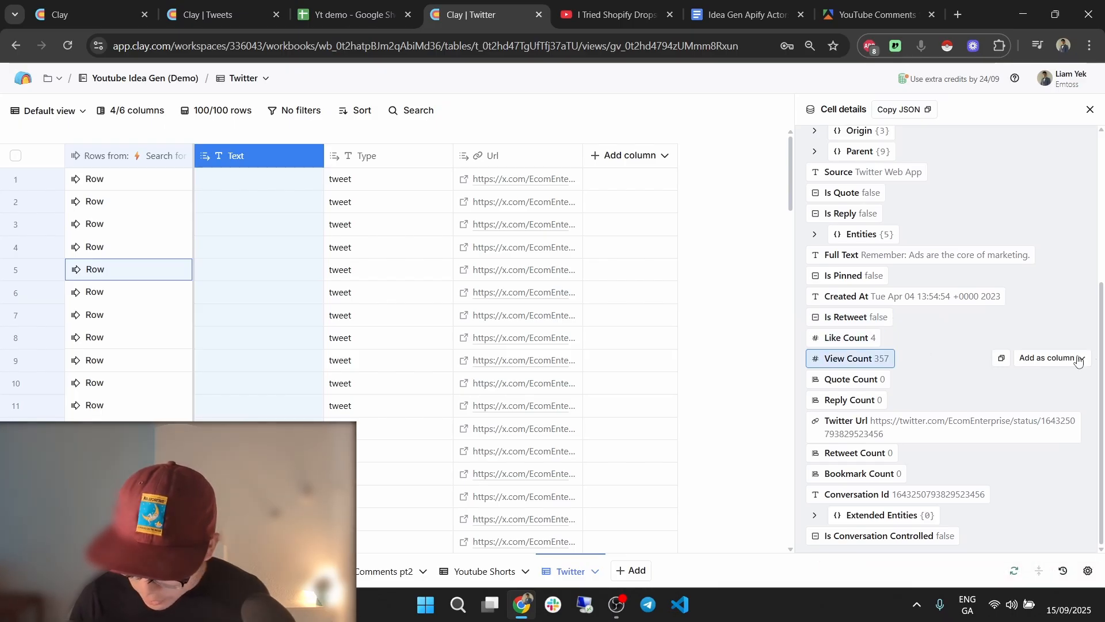
{"action": "left_click", "coordinate": [1054, 358]}
{"action": "left_click", "coordinate": [1057, 403]}
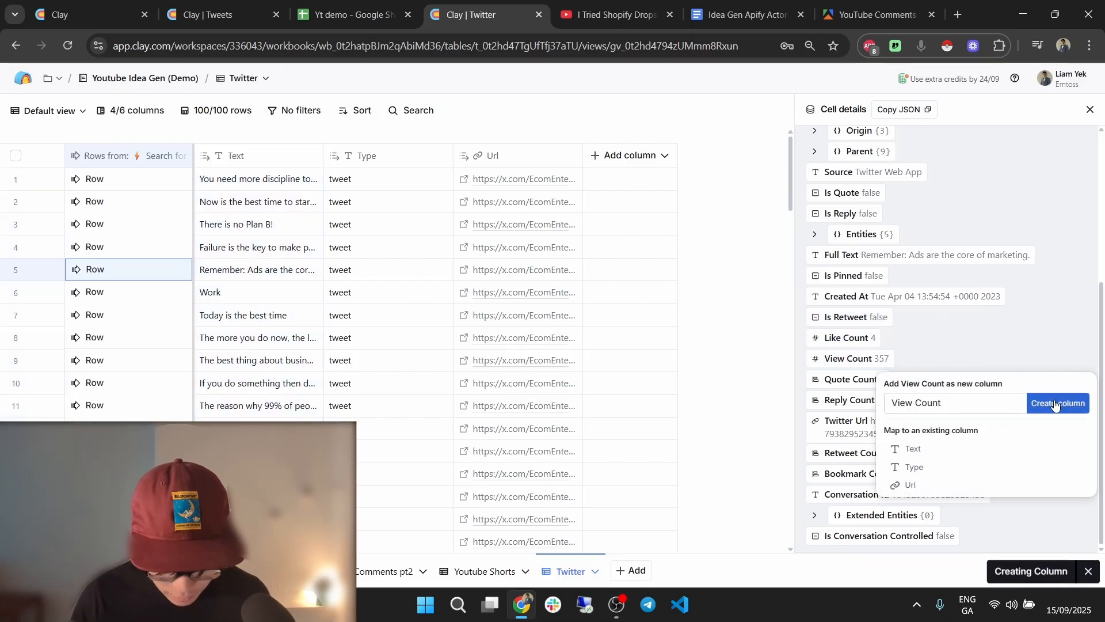
{"action": "left_click", "coordinate": [541, 313]}
Scroll through the tweets to check the new column values, reading rows 40 and 38's text.
{"action": "scroll", "coordinate": [553, 313], "scroll_direction": "down", "scroll_amount": 8}
{"action": "scroll", "coordinate": [555, 313], "scroll_direction": "down", "scroll_amount": 5}
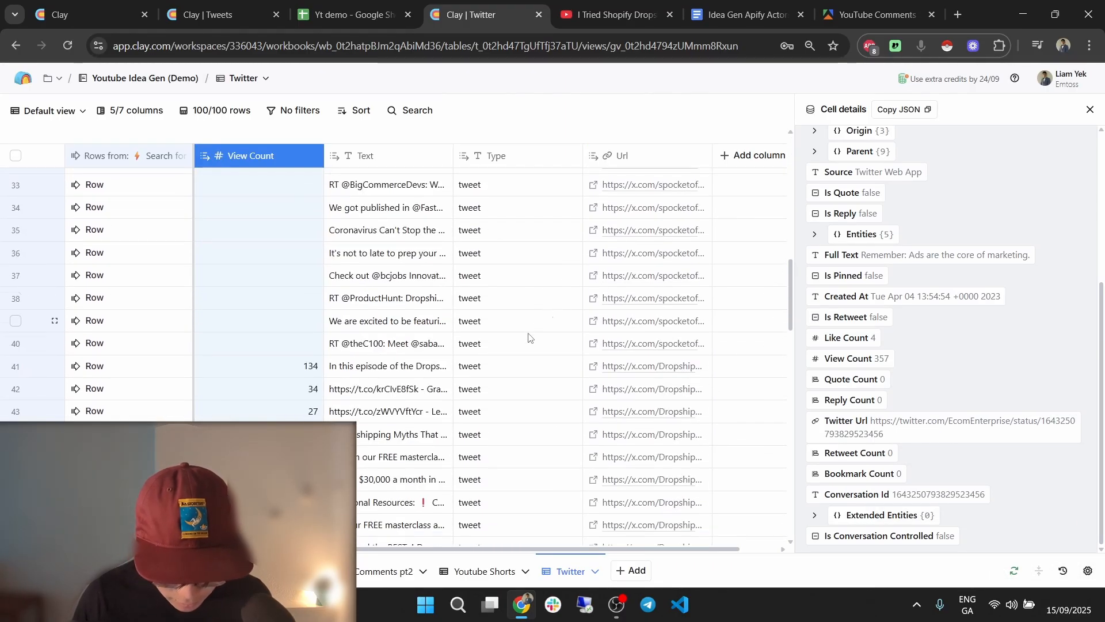
{"action": "double_click", "coordinate": [398, 345]}
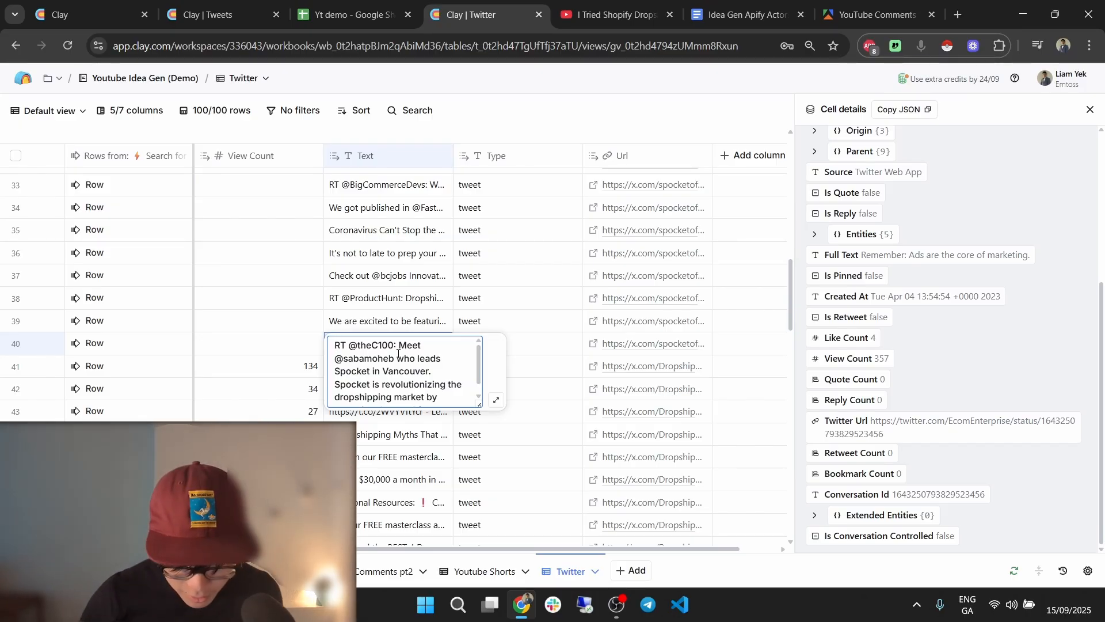
{"action": "left_click", "coordinate": [363, 253]}
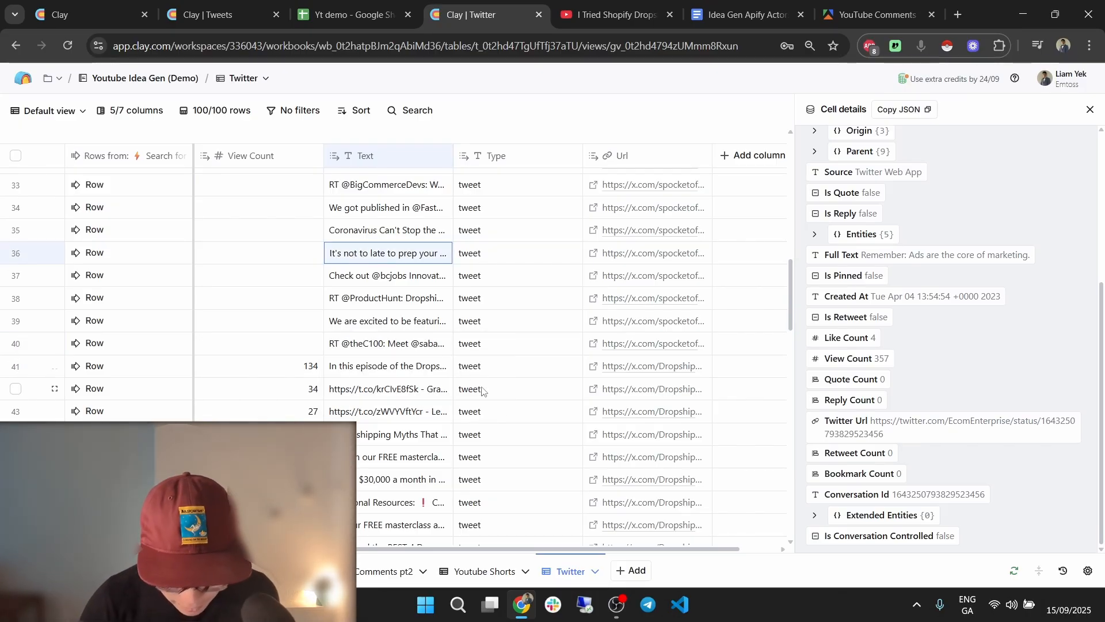
{"action": "scroll", "coordinate": [482, 391], "scroll_direction": "down", "scroll_amount": 2}
{"action": "mouse_move", "coordinate": [941, 484]}
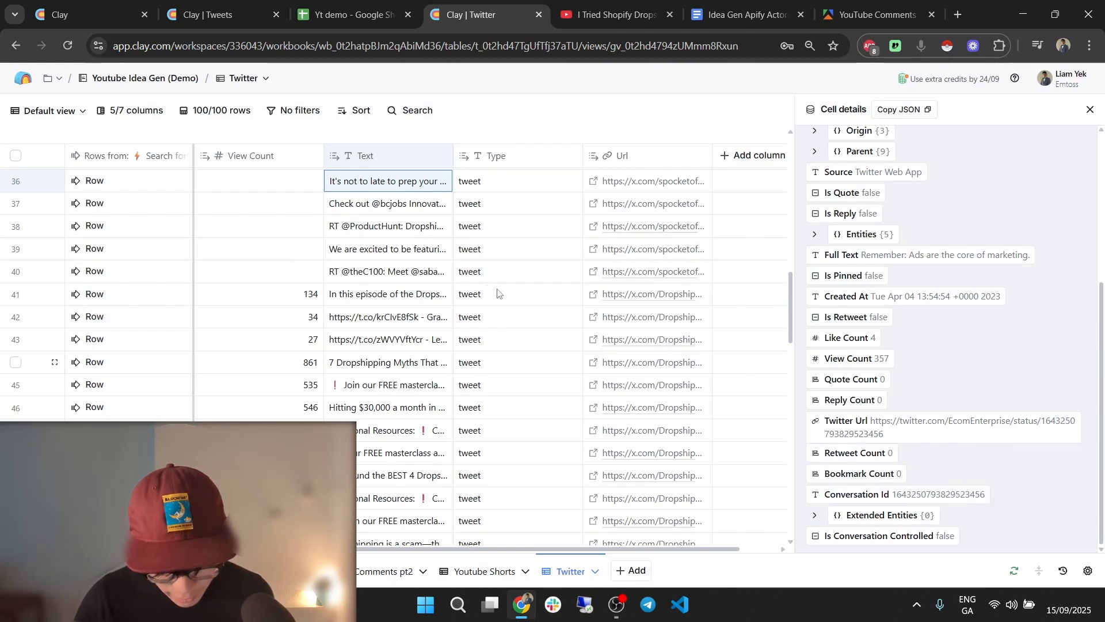
{"action": "scroll", "coordinate": [498, 299], "scroll_direction": "up", "scroll_amount": 5}
{"action": "left_click", "coordinate": [496, 318]}
{"action": "scroll", "coordinate": [492, 311], "scroll_direction": "down", "scroll_amount": 4}
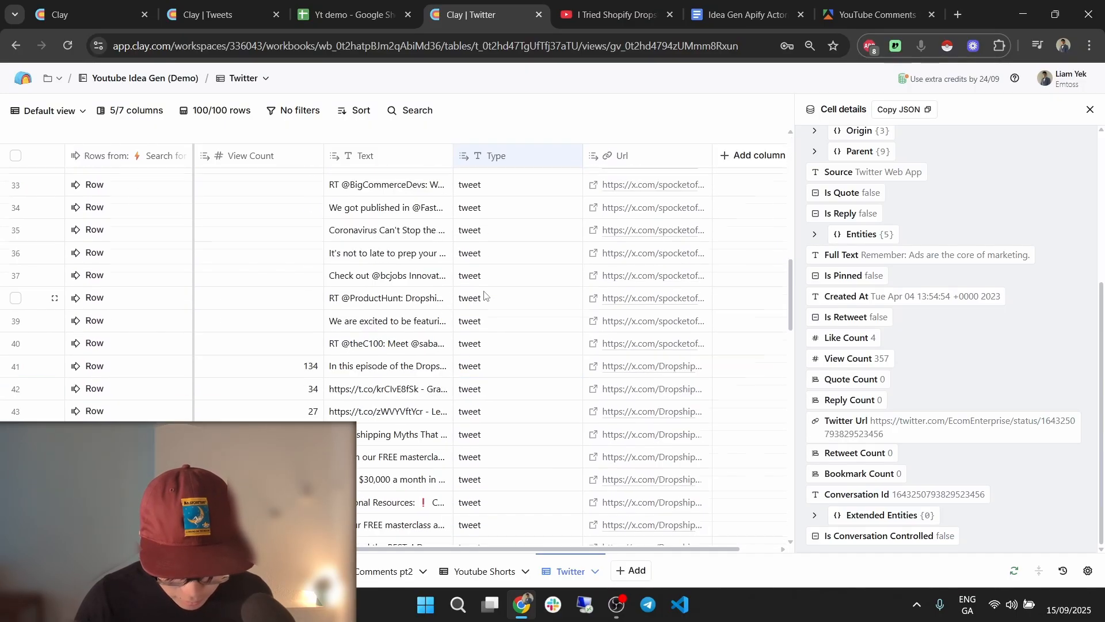
{"action": "left_click", "coordinate": [387, 298]}
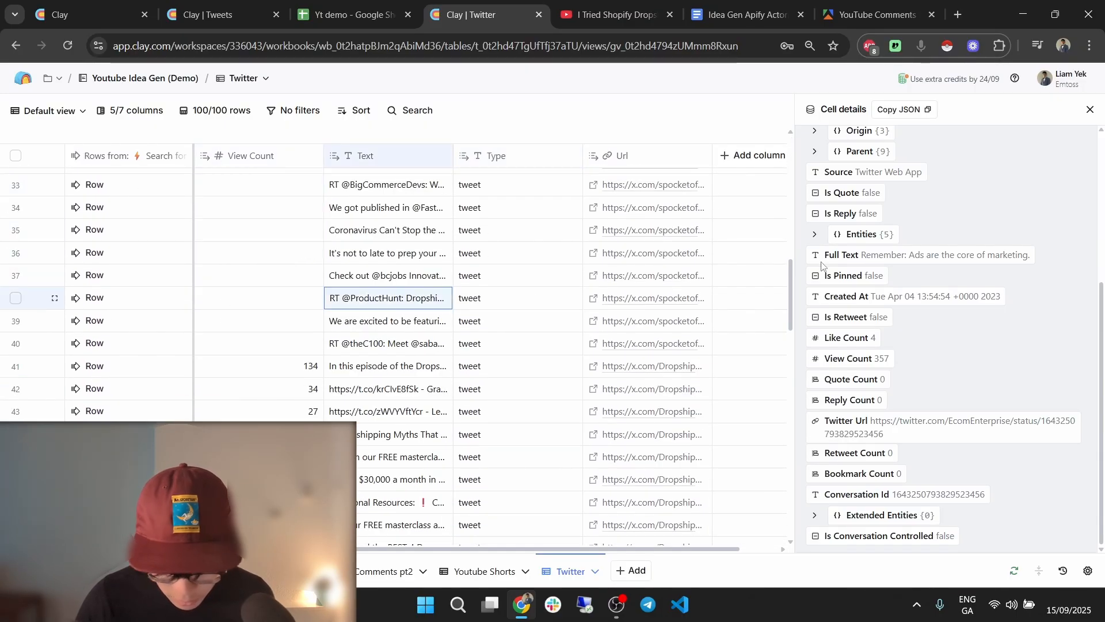
{"action": "left_click", "coordinate": [1090, 111]}
{"action": "left_click", "coordinate": [222, 15]}
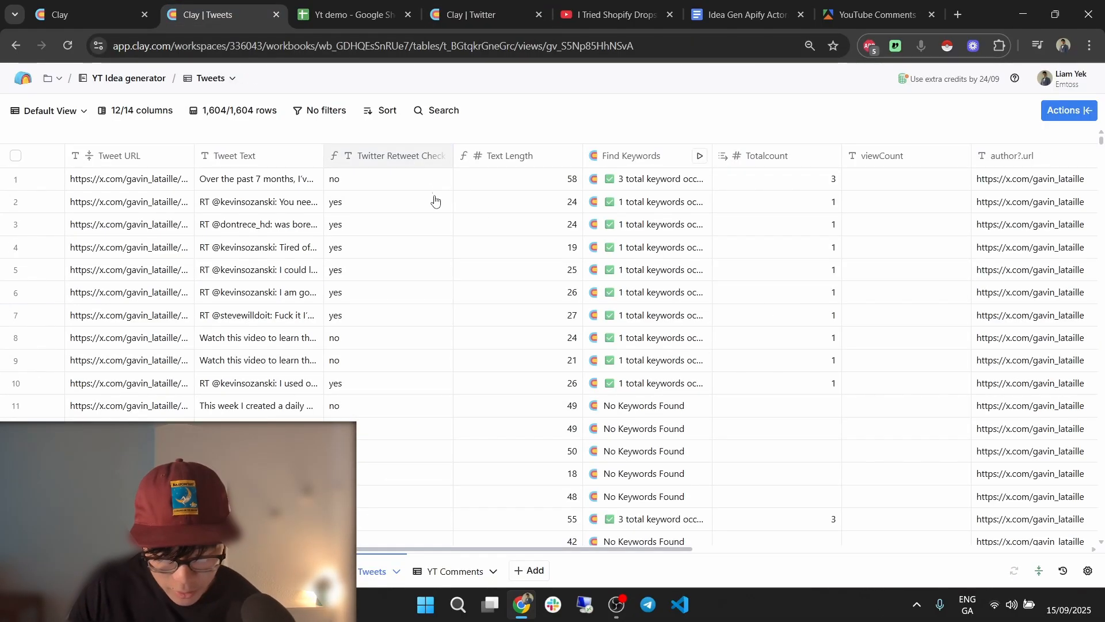
Copy the Twitter Retweet Check formula from the Tweets table, adding a space in 'RT @'.
{"action": "left_click", "coordinate": [433, 157]}
{"action": "left_click", "coordinate": [420, 210]}
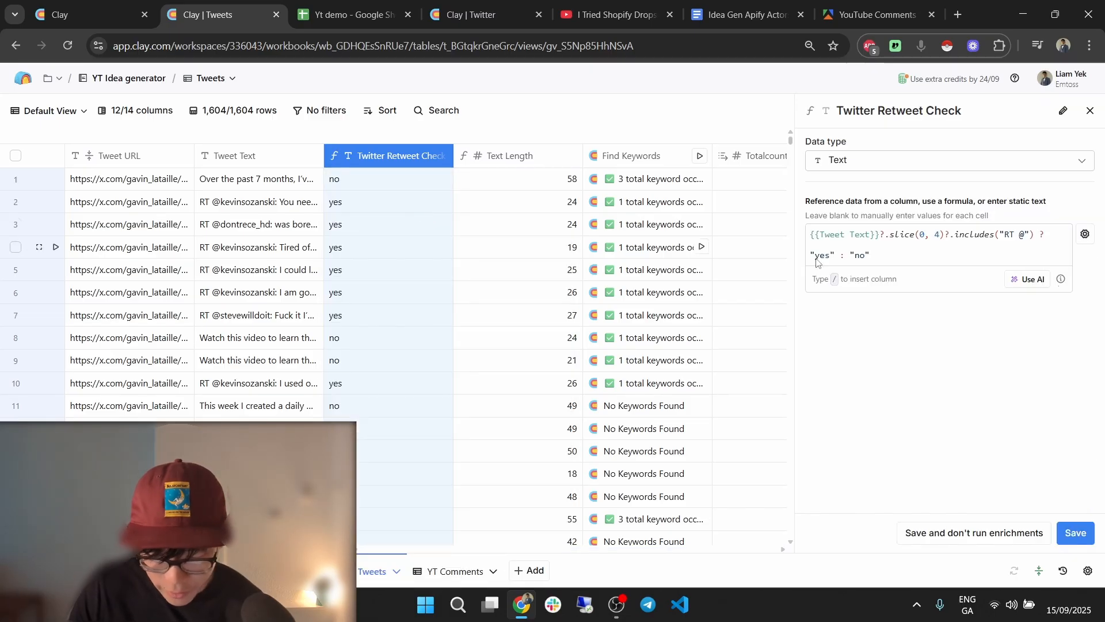
{"action": "left_click", "coordinate": [1015, 235]}
{"action": "left_click", "coordinate": [943, 253]}
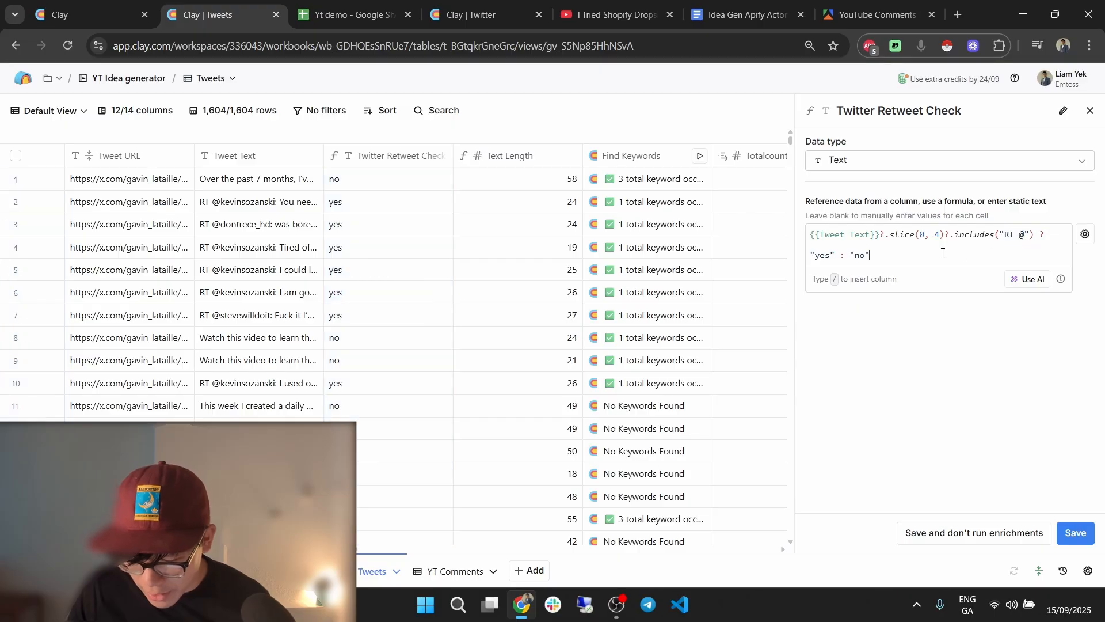
{"action": "key", "text": "ctrl+a"}
{"action": "key", "text": "ctrl+c"}
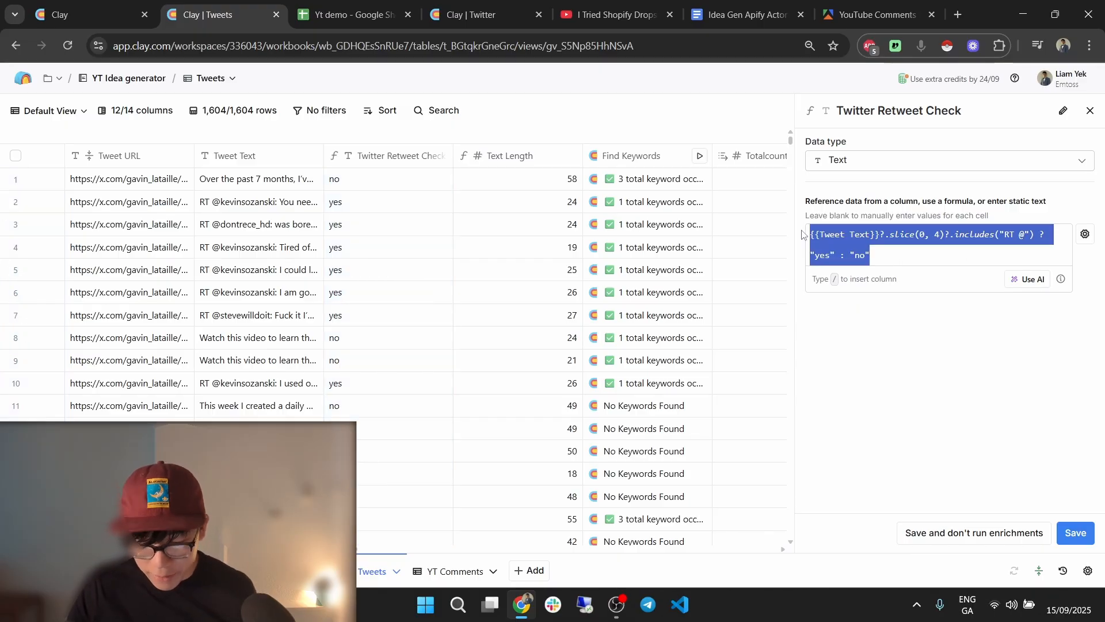
{"action": "left_click", "coordinate": [478, 14]}
Insert a Formula column right of Text with the pasted formula, swapping in {{Text}}, and save.
{"action": "left_click", "coordinate": [748, 157]}
{"action": "left_click", "coordinate": [622, 103]}
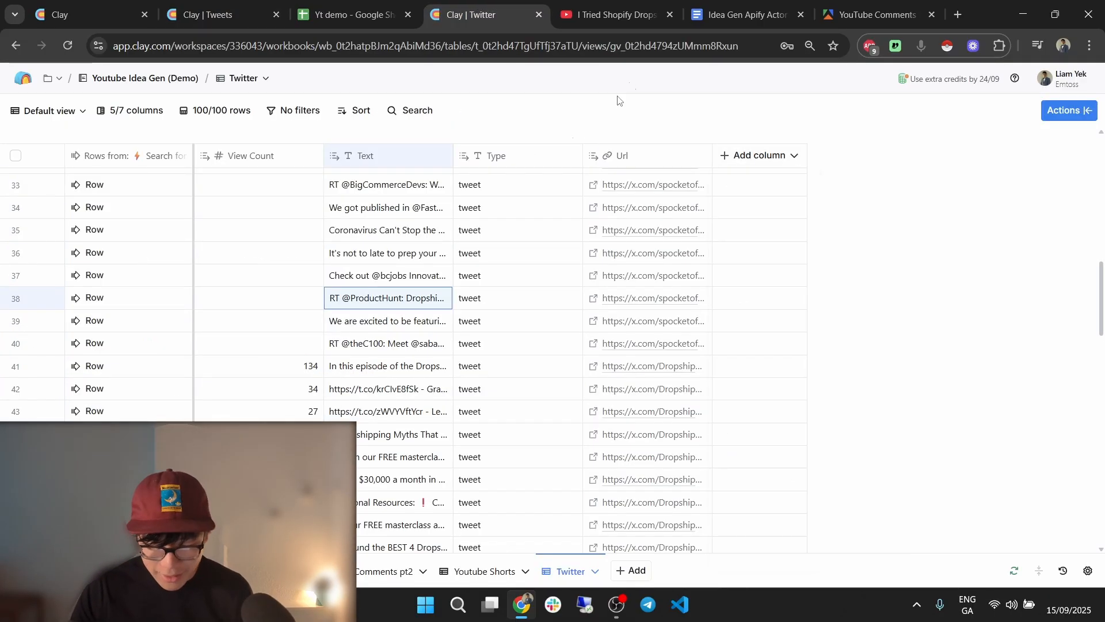
{"action": "left_click", "coordinate": [380, 154]}
{"action": "mouse_move", "coordinate": [414, 274]}
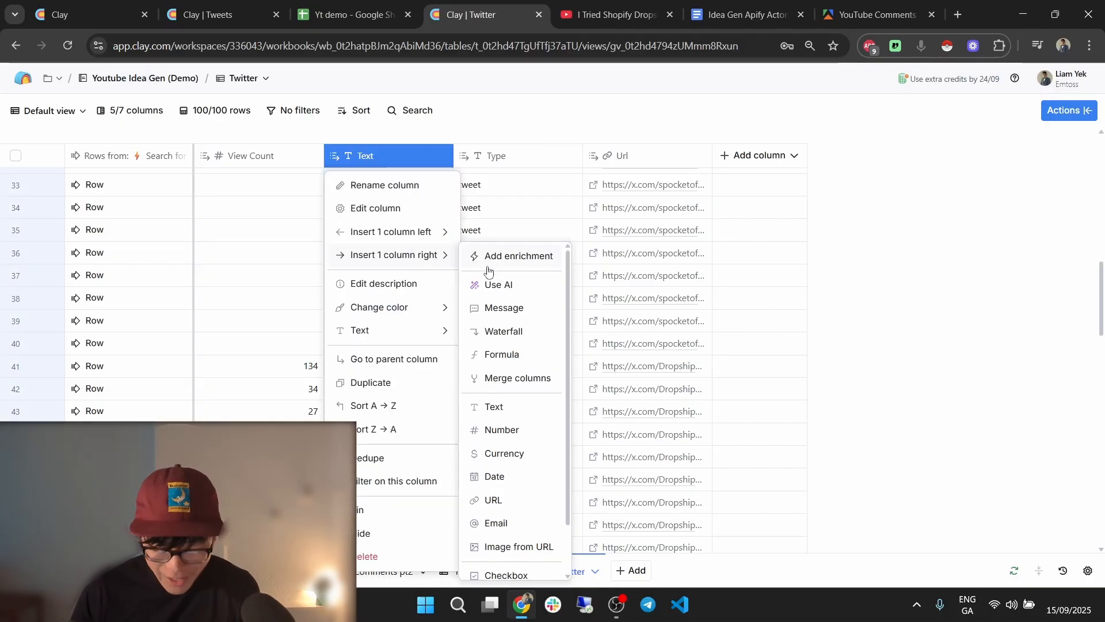
{"action": "left_click", "coordinate": [483, 354]}
{"action": "left_click", "coordinate": [321, 392]}
{"action": "key", "text": "ctrl+v"}
{"action": "left_click_drag", "start_coordinate": [314, 364], "coordinate": [251, 365]}
{"action": "key", "text": "BackSpace"}
{"action": "key", "text": "BackSpace"}
{"action": "key", "text": "BackSpace"}
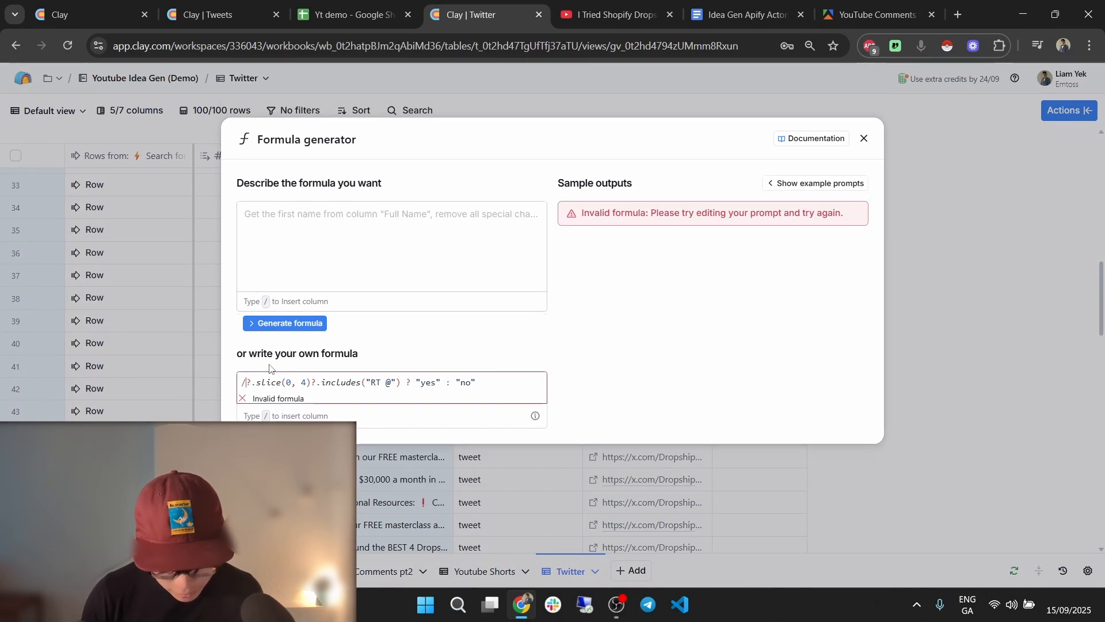
{"action": "type", "text": "/"}
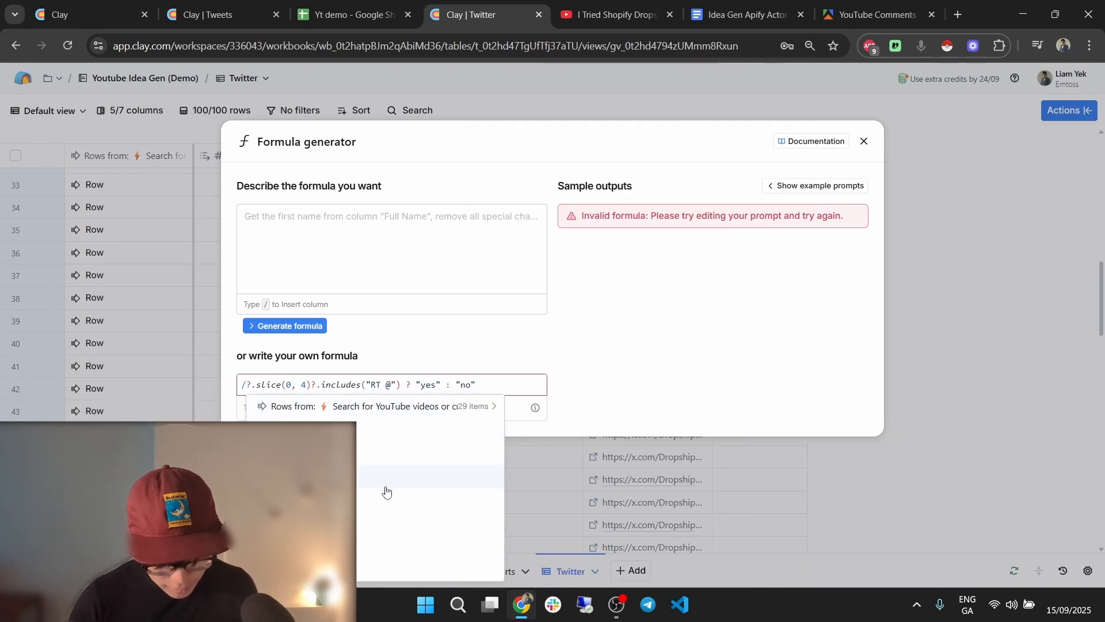
{"action": "left_click", "coordinate": [387, 484]}
{"action": "left_click", "coordinate": [747, 512]}
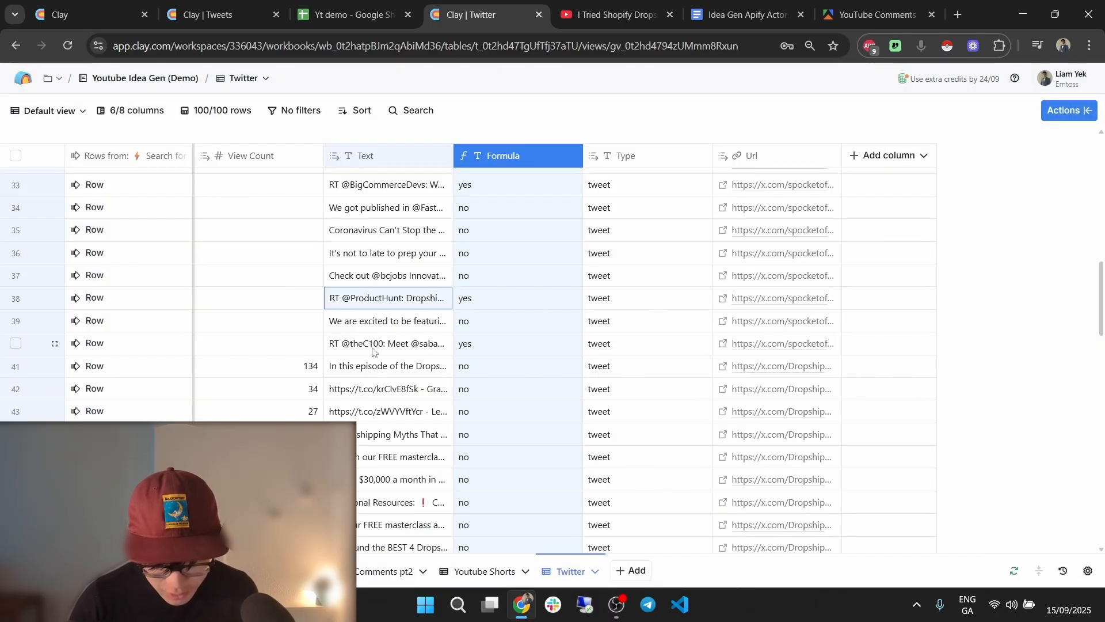
{"action": "left_click", "coordinate": [353, 346]}
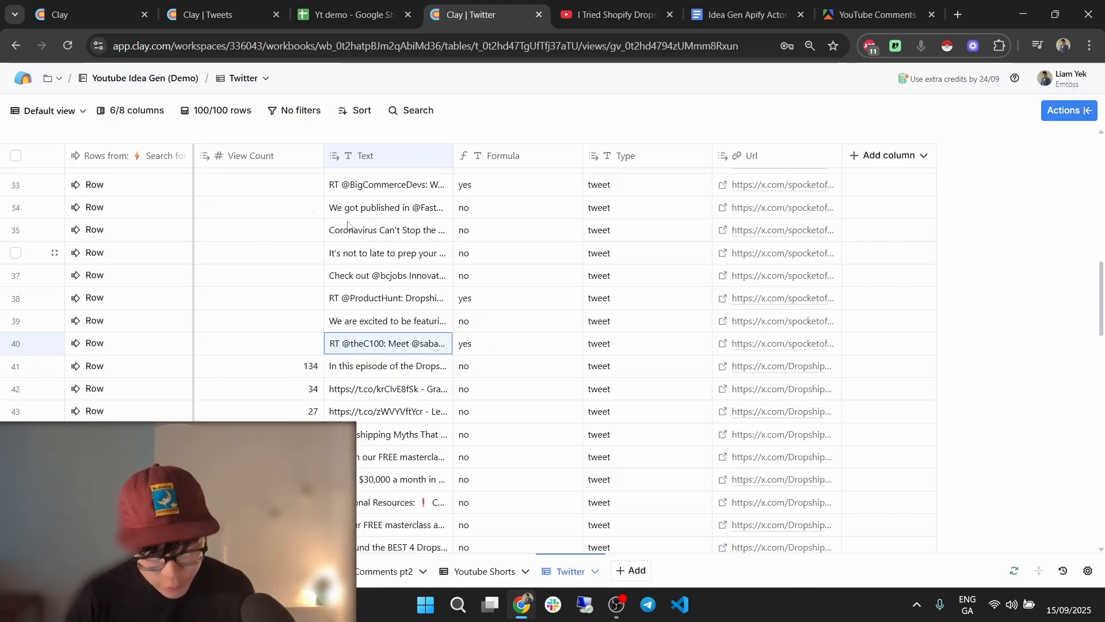
Copy the word-count formula from the Tweets table's Text Length column.
{"action": "left_click", "coordinate": [239, 6]}
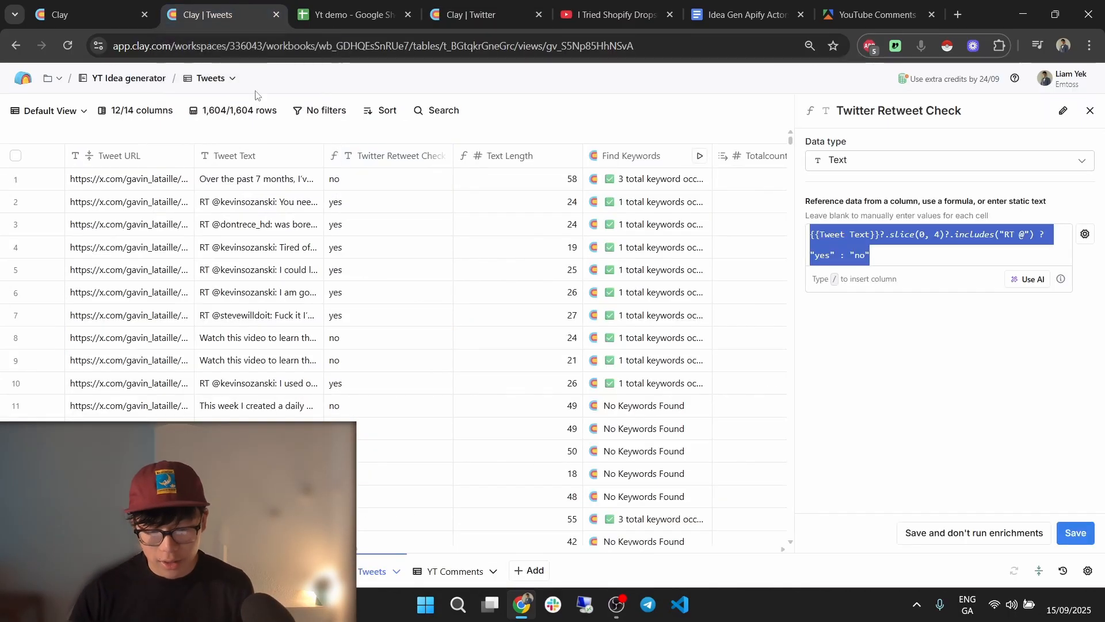
{"action": "left_click", "coordinate": [1091, 112]}
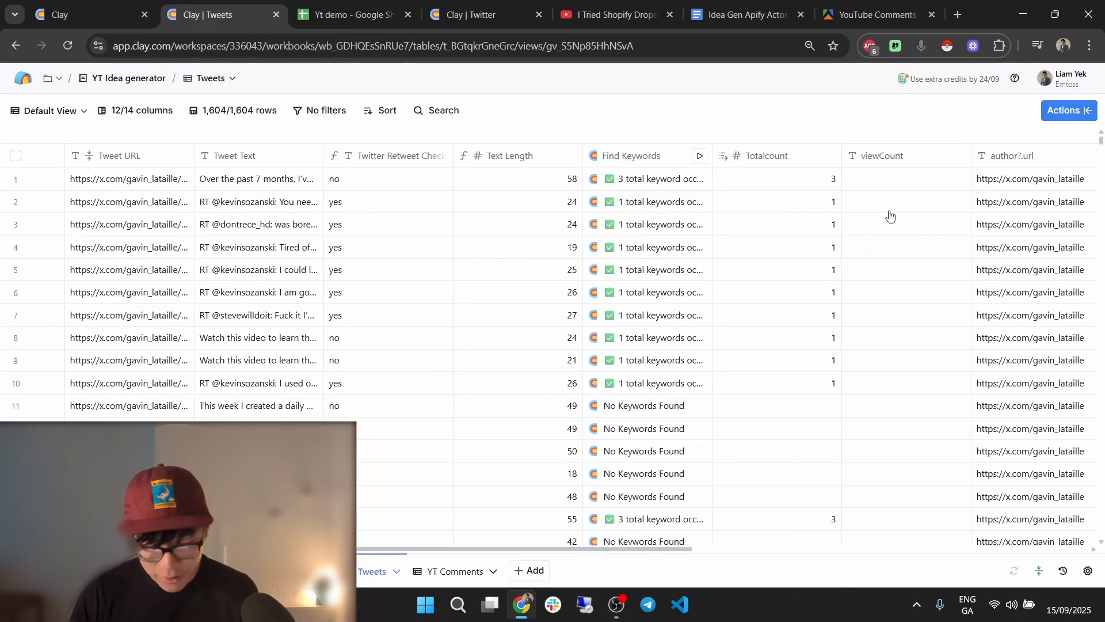
{"action": "left_click", "coordinate": [534, 157]}
{"action": "left_click", "coordinate": [554, 206]}
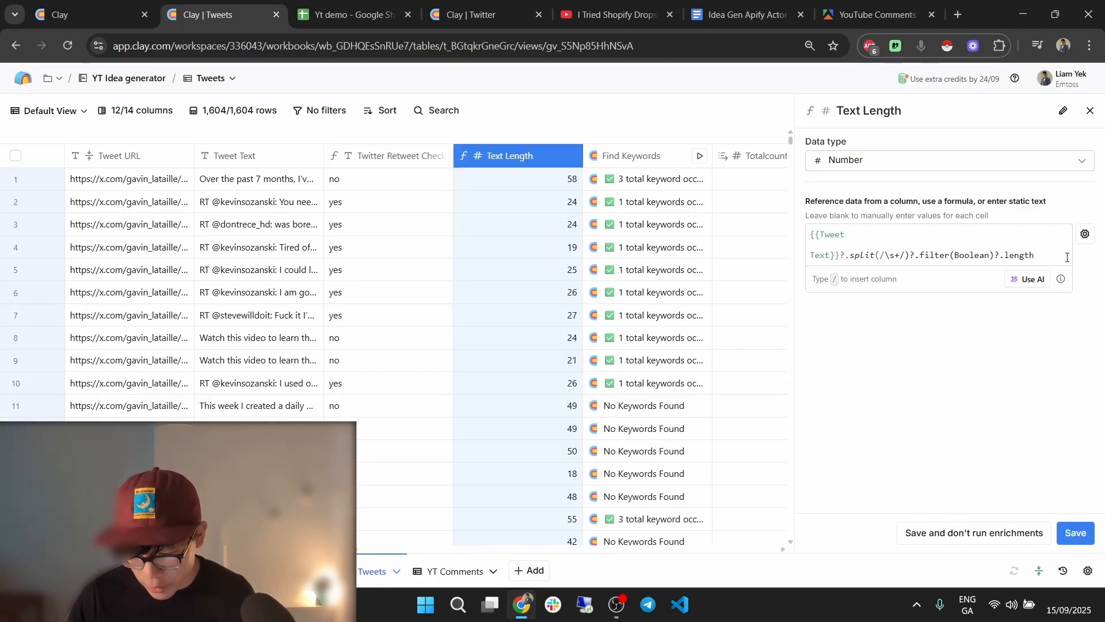
{"action": "key", "text": "ctrl+a"}
{"action": "key", "text": "ctrl+c"}
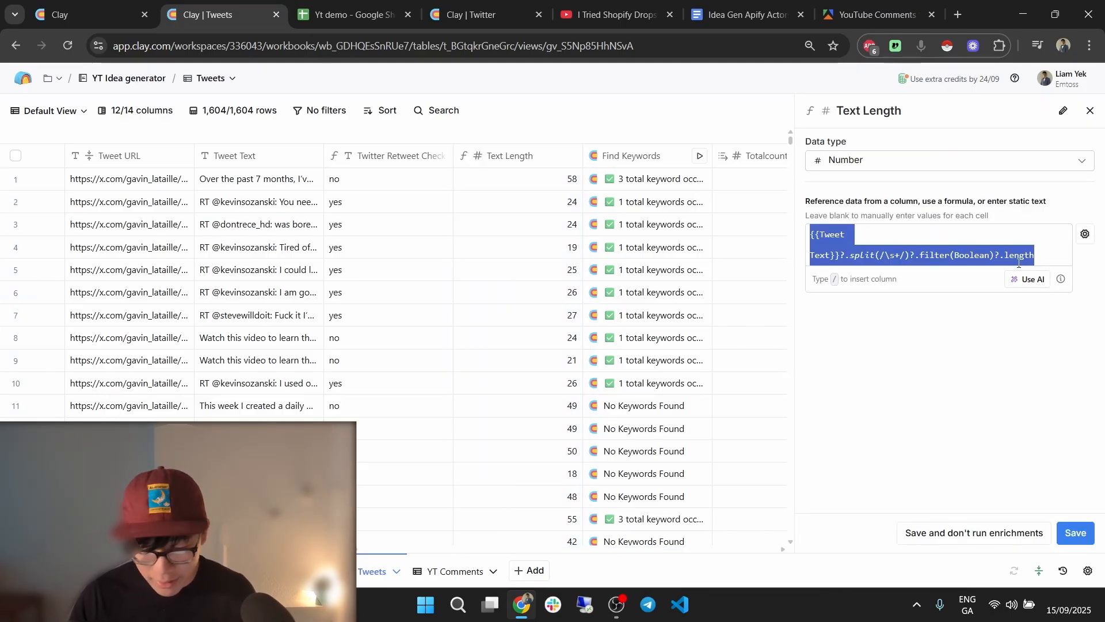
Insert a new formula column to the right of Formula in the Twitter table.
{"action": "left_click", "coordinate": [375, 5]}
{"action": "left_click", "coordinate": [444, 5]}
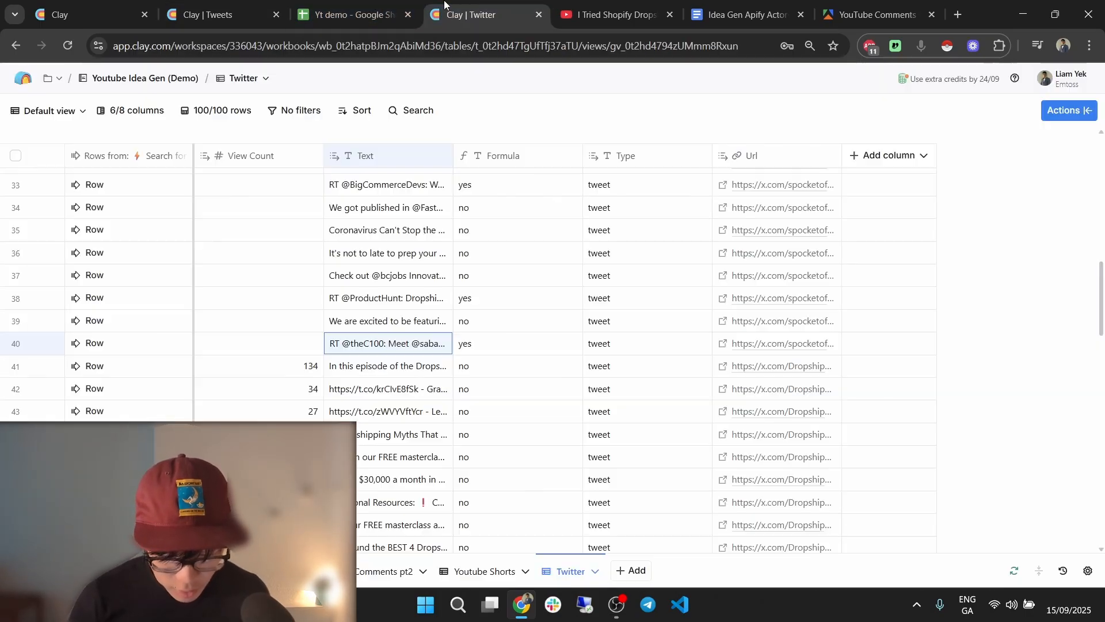
{"action": "right_click", "coordinate": [536, 136]}
{"action": "left_click", "coordinate": [494, 136]}
{"action": "scroll", "coordinate": [518, 179], "scroll_direction": "up", "scroll_amount": 1}
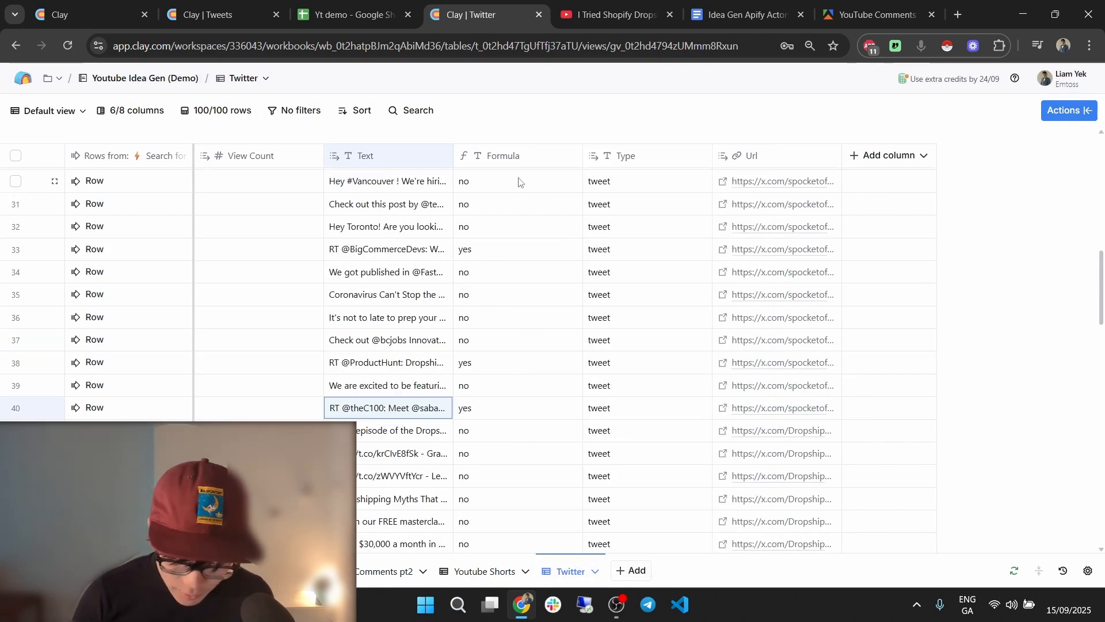
{"action": "left_click", "coordinate": [518, 157]}
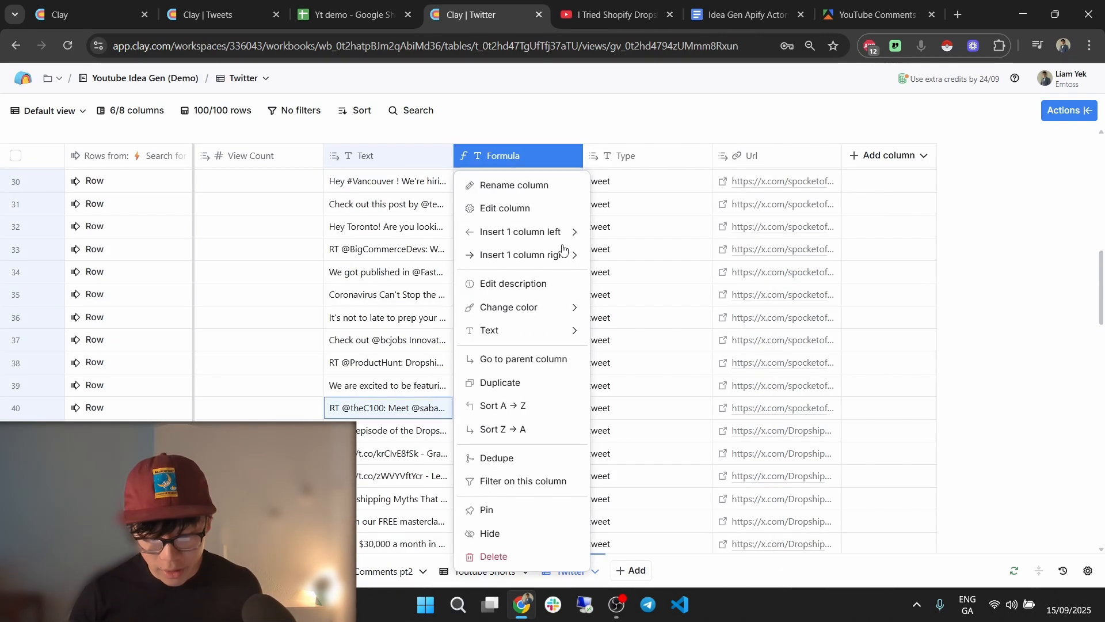
{"action": "mouse_move", "coordinate": [558, 256]}
{"action": "left_click", "coordinate": [662, 352]}
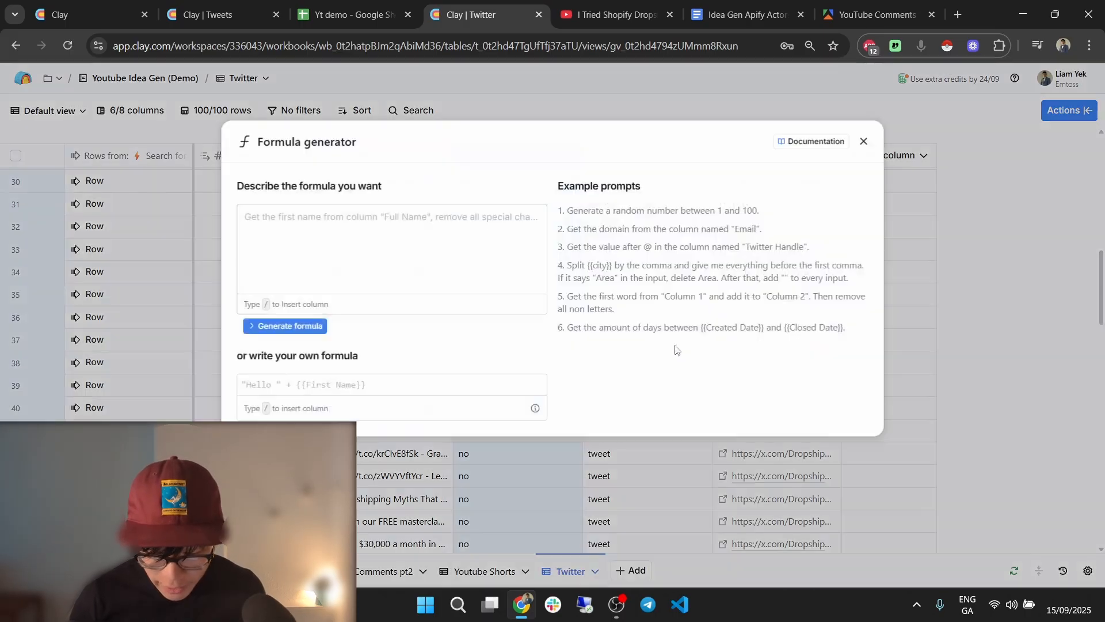
Paste the word-count formula, replace {{Tweet Text}} with {{Text}}, and save the column.
{"action": "left_click", "coordinate": [461, 374]}
{"action": "key", "text": "ctrl+v"}
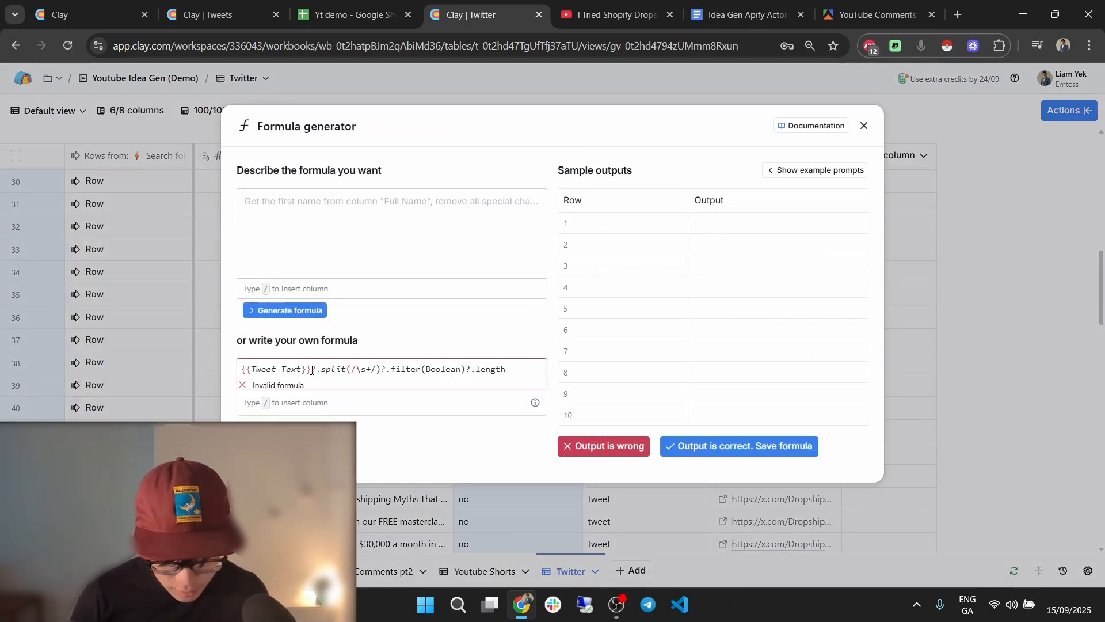
{"action": "left_click_drag", "start_coordinate": [314, 369], "coordinate": [206, 371]}
{"action": "type", "text": "/"}
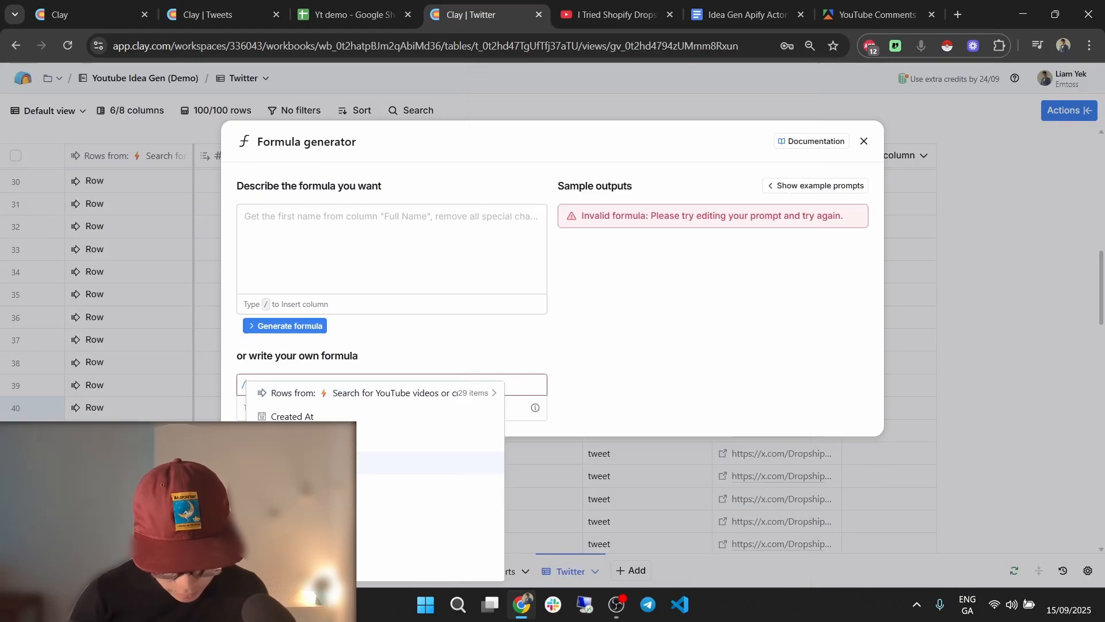
{"action": "left_click", "coordinate": [288, 485]}
{"action": "left_click", "coordinate": [743, 514]}
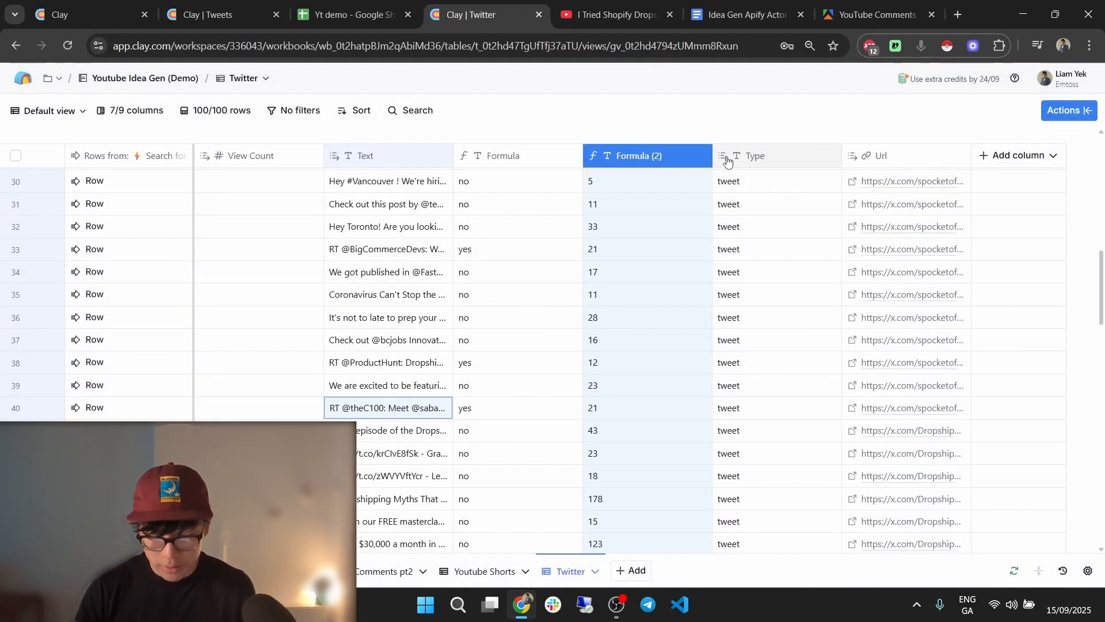
Rename the Formula (2) column to Word Count and the Formula column to Retweet.
{"action": "double_click", "coordinate": [666, 161]}
{"action": "type", "text": "Word Count"}
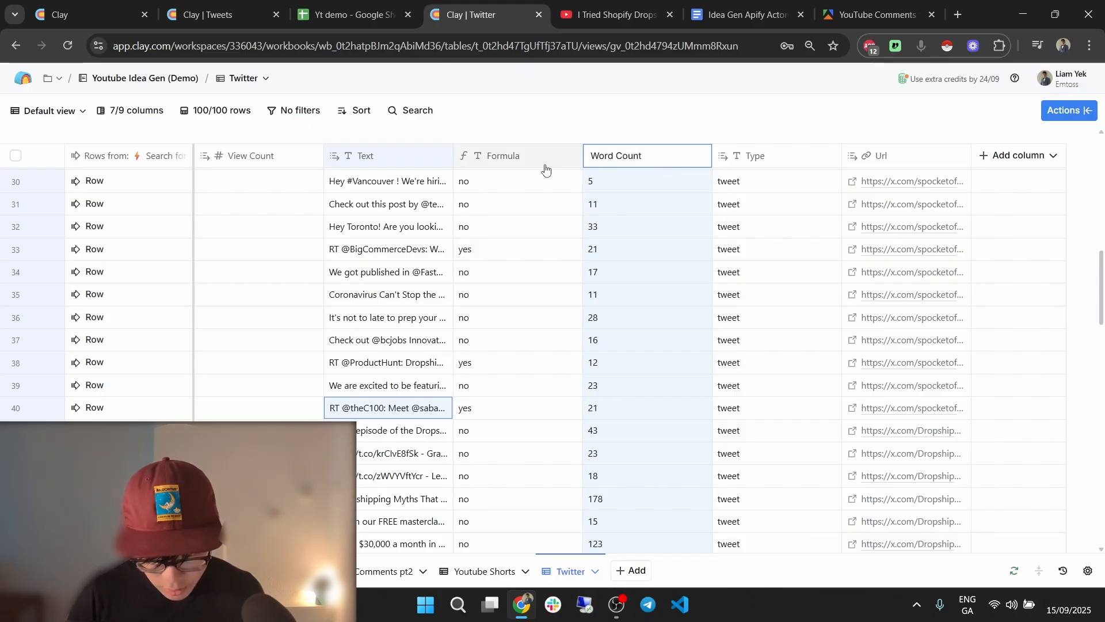
{"action": "key", "text": "Return"}
{"action": "left_click", "coordinate": [543, 164]}
{"action": "left_click", "coordinate": [533, 182]}
{"action": "type", "text": "Retwee"}
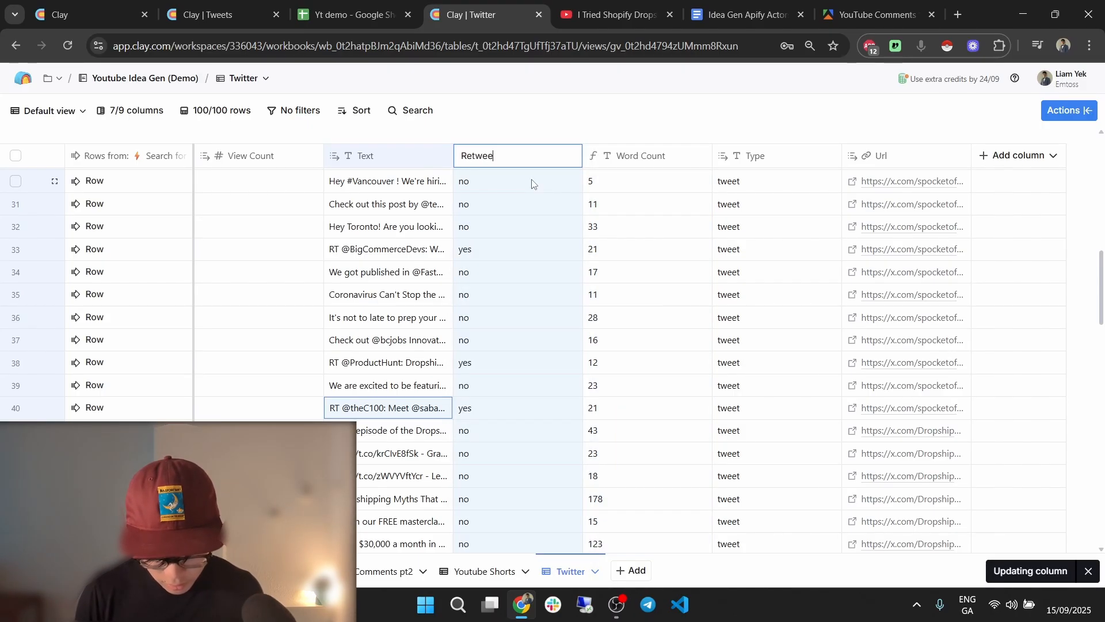
{"action": "type", "text": "n"}
{"action": "key", "text": "Return"}
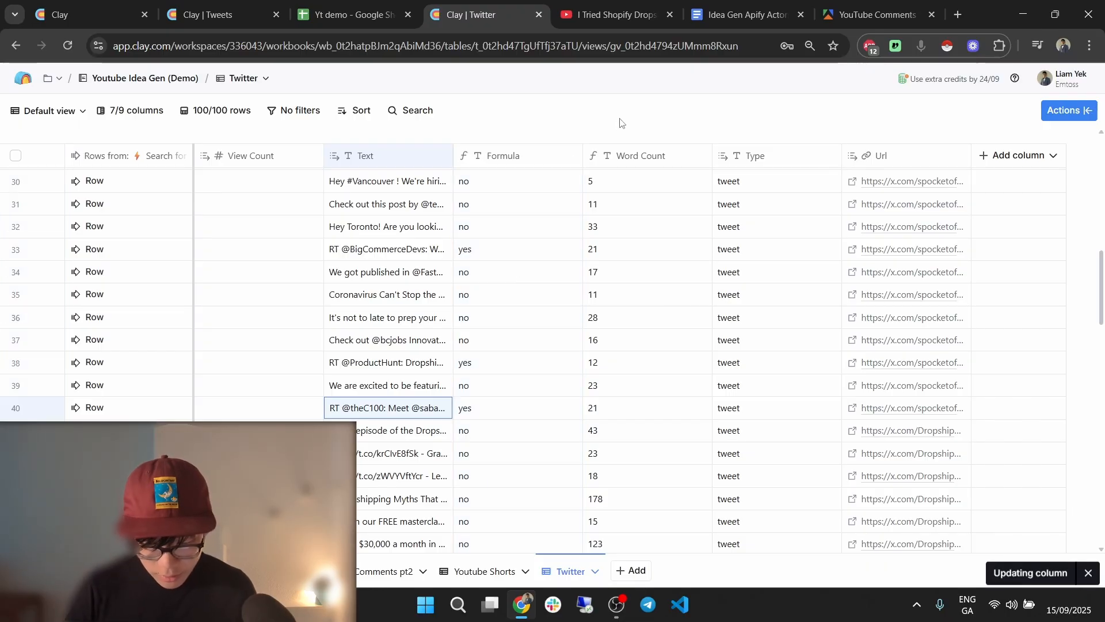
Review the Find Keywords column settings in the Tweets table for reference.
{"action": "key", "text": "ctrl+shift+Tab"}
{"action": "key", "text": "ctrl+shift+Tab"}
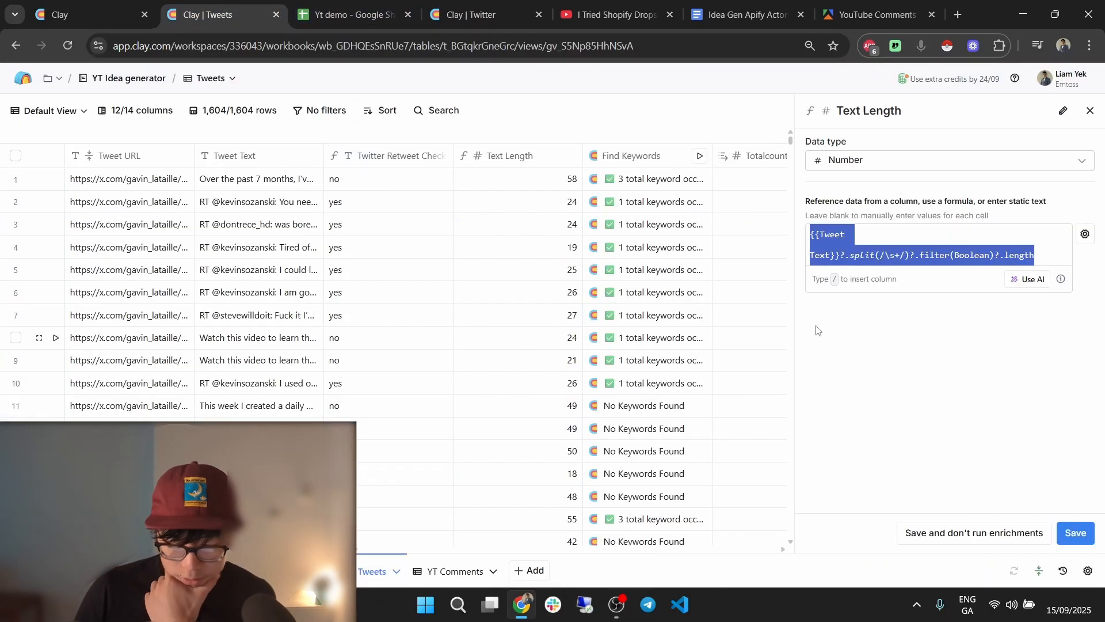
{"action": "left_click", "coordinate": [1090, 111]}
{"action": "left_click", "coordinate": [654, 156]}
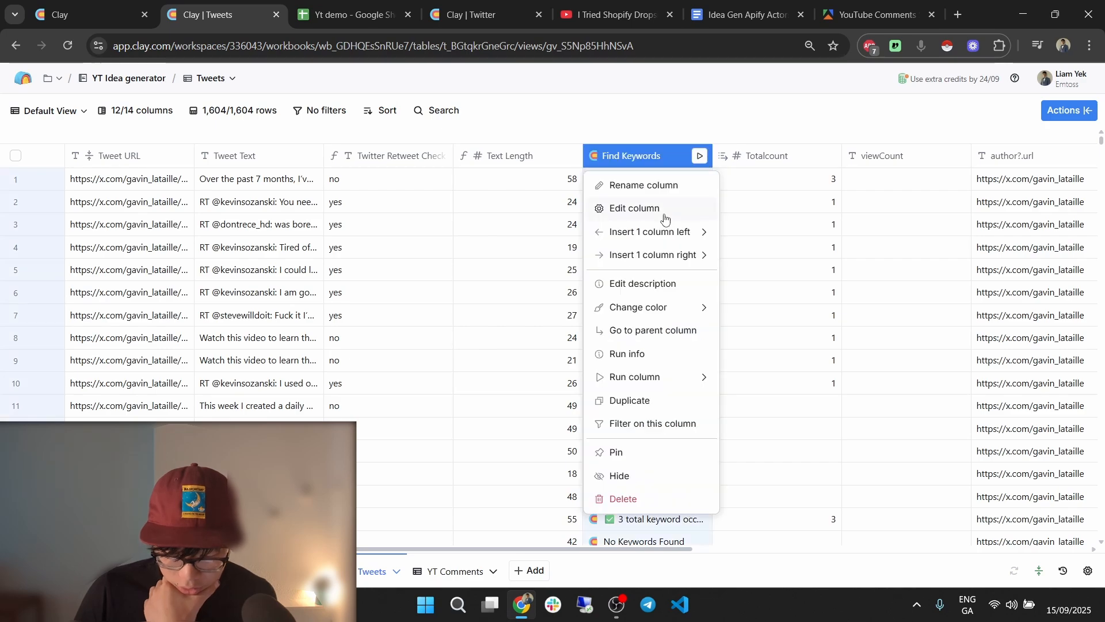
{"action": "left_click", "coordinate": [635, 209]}
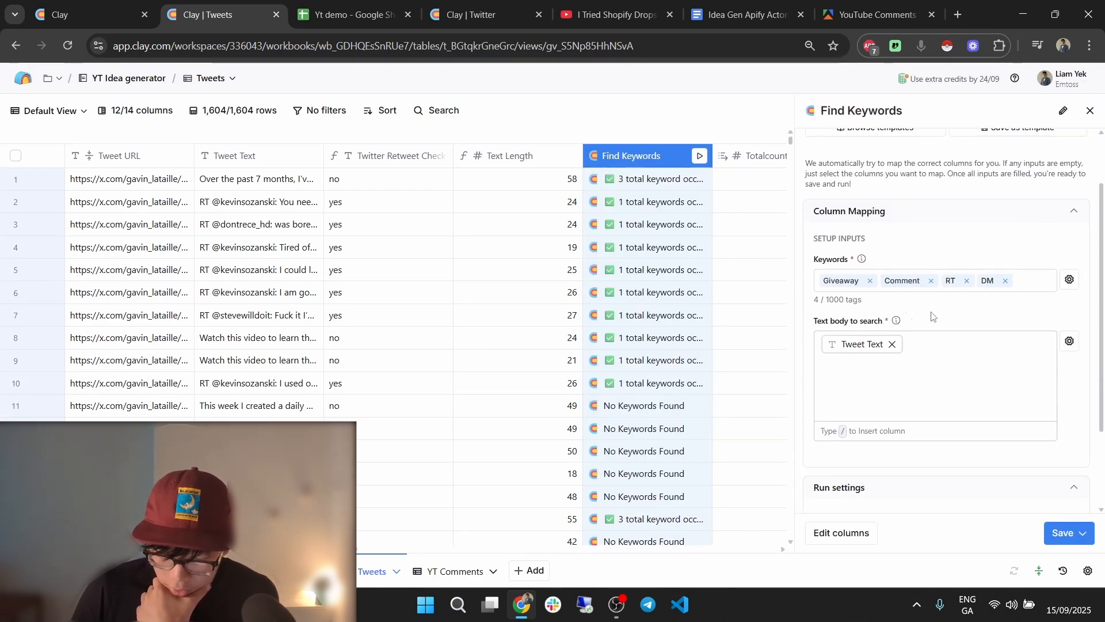
{"action": "left_click", "coordinate": [1090, 110]}
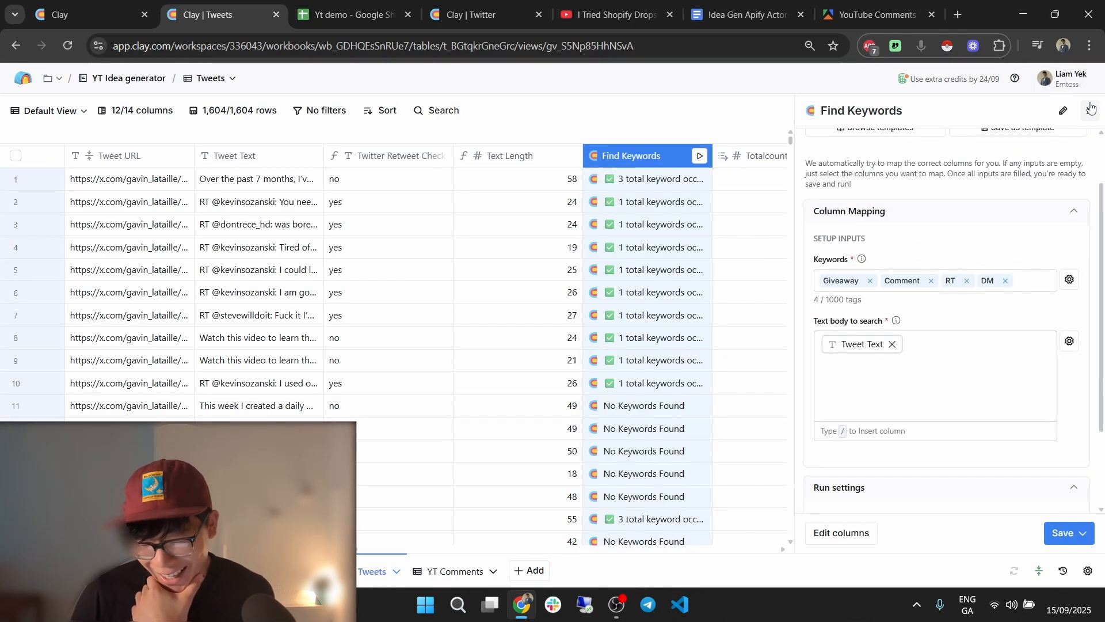
Add an enrichment column to the Twitter table and search actions for keyword.
{"action": "left_click", "coordinate": [455, 14]}
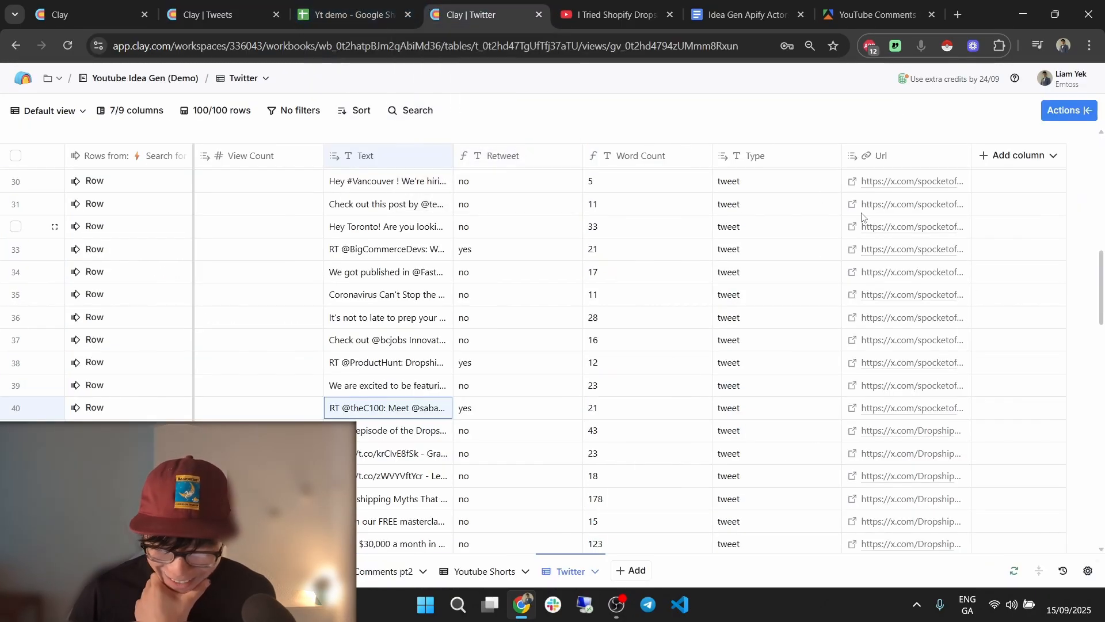
{"action": "left_click", "coordinate": [983, 155]}
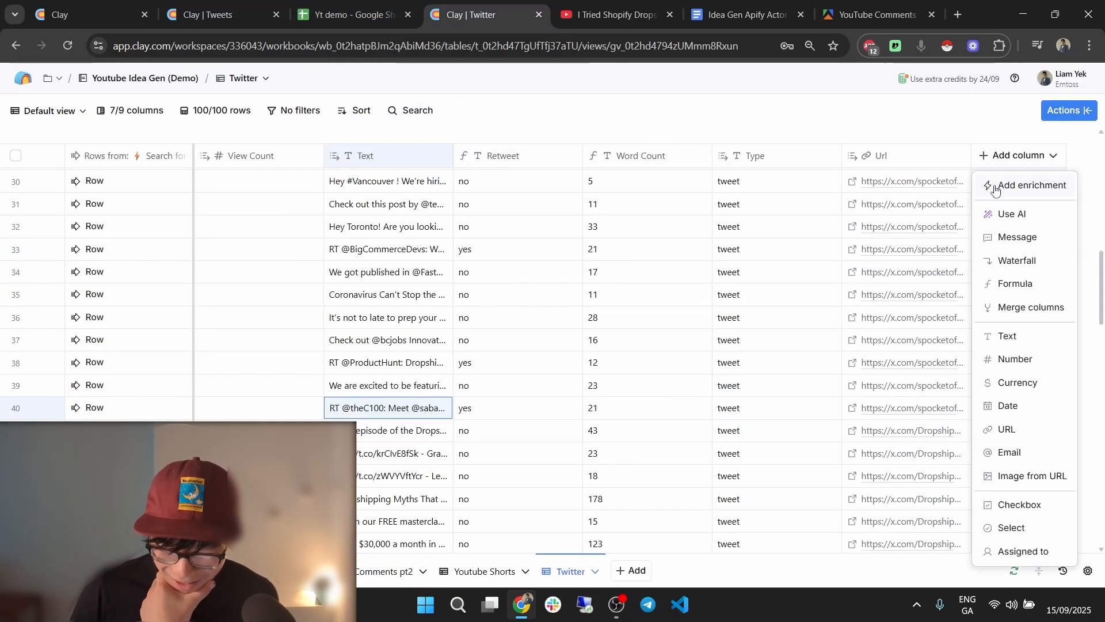
{"action": "left_click", "coordinate": [1000, 185]}
{"action": "type", "text": "keyword"}
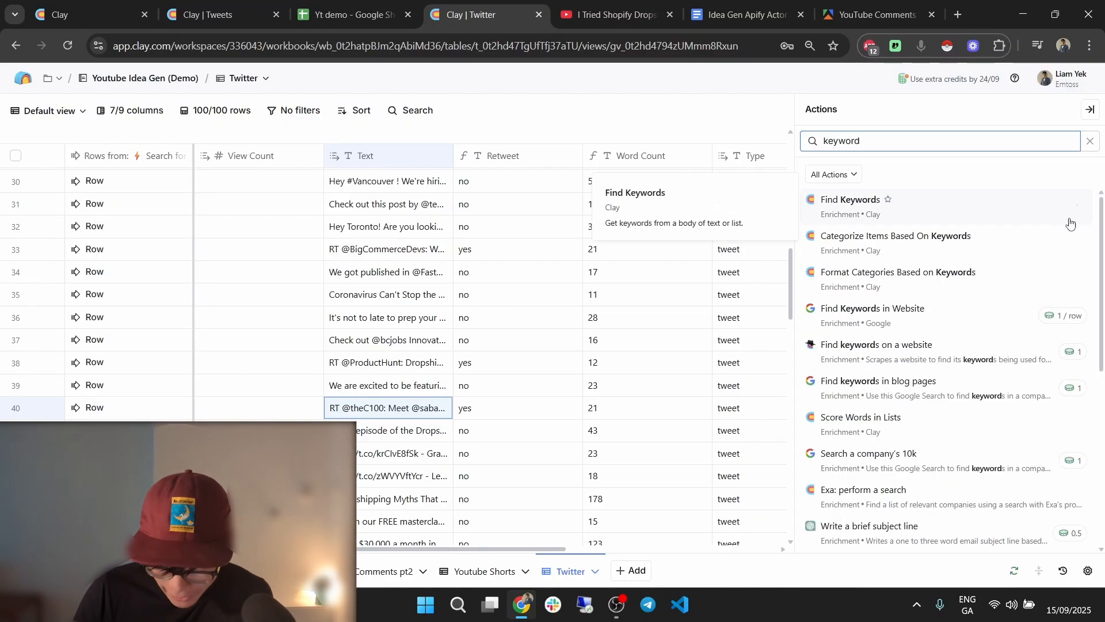
Select Find Keywords, add giveaway as a keyword, and check the Tweets table's keyword list.
{"action": "left_click", "coordinate": [987, 208]}
{"action": "left_click", "coordinate": [913, 350]}
{"action": "type", "text": "givea"}
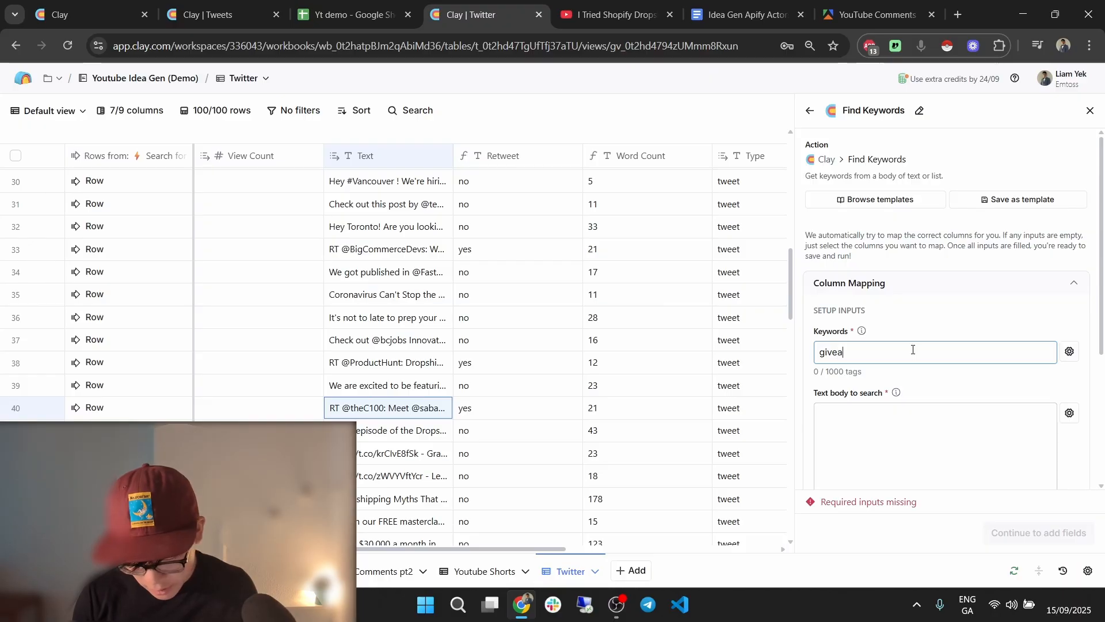
{"action": "type", "text": "way"}
{"action": "key", "text": "Return"}
{"action": "left_click", "coordinate": [207, 4]}
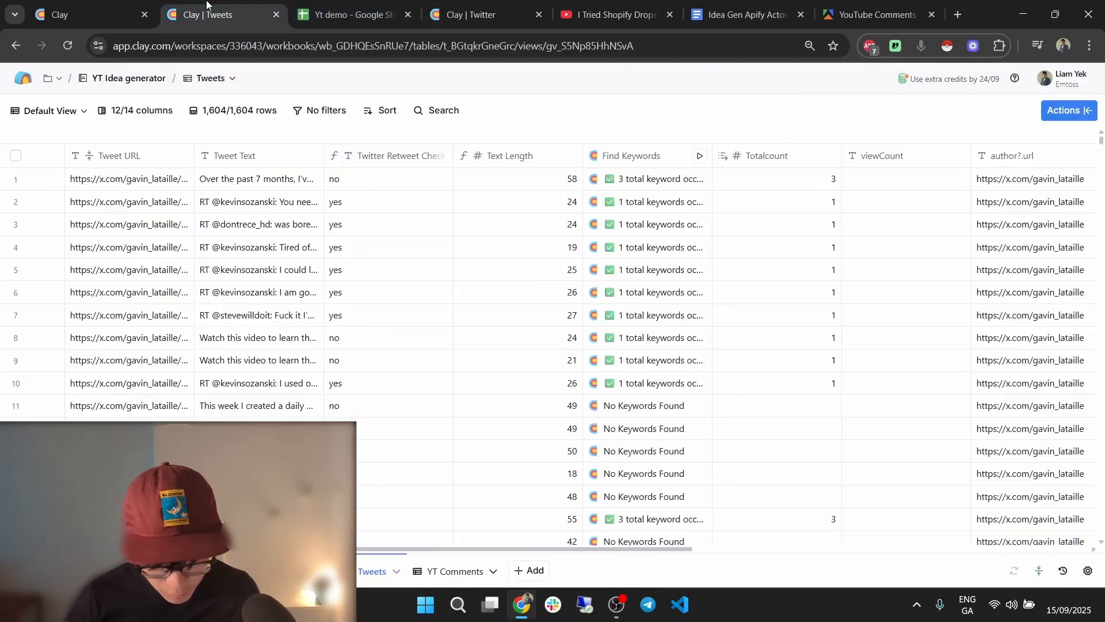
{"action": "left_click", "coordinate": [636, 156]}
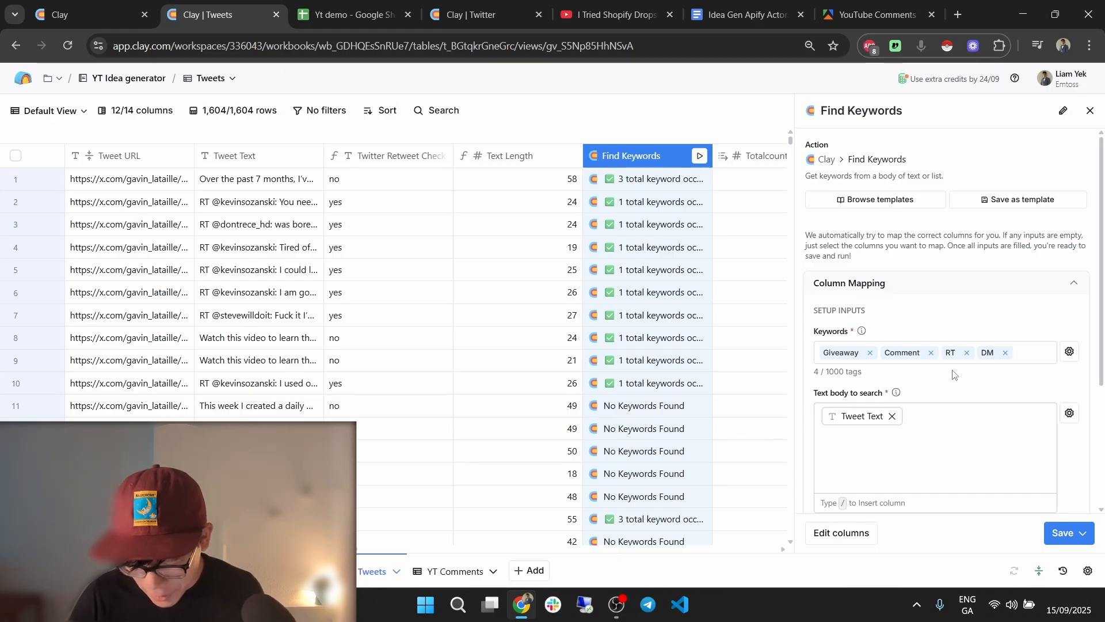
{"action": "left_click", "coordinate": [472, 15]}
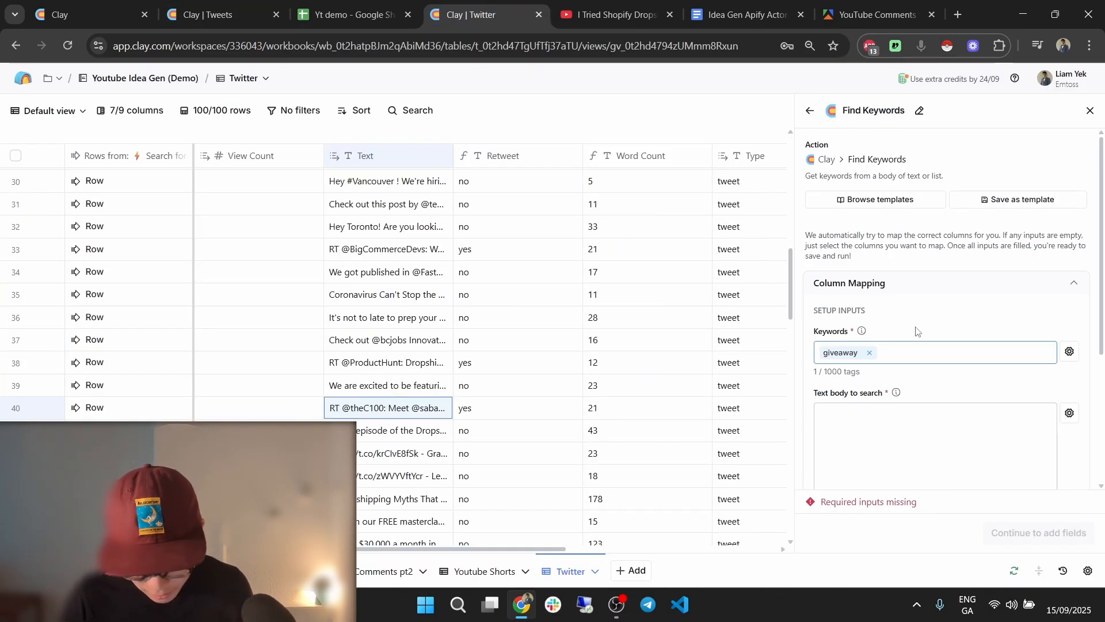
Add the keywords RT, DM, Comment, Join and Resources.
{"action": "key", "text": "Return"}
{"action": "type", "text": "DM"}
{"action": "key", "text": "Return"}
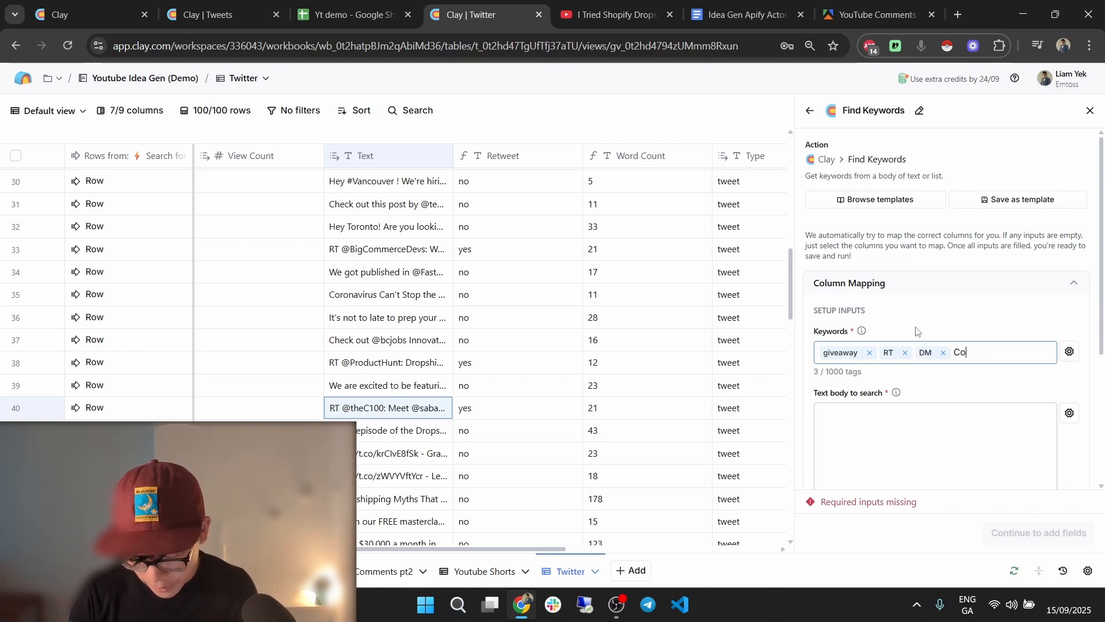
{"action": "type", "text": "Cooment"}
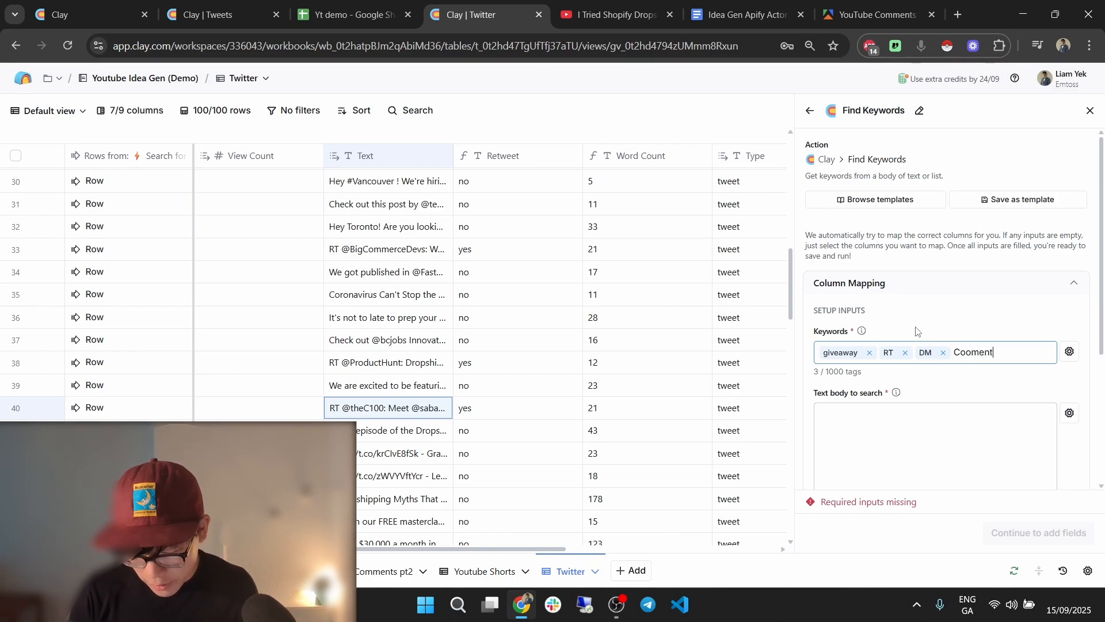
{"action": "type", "text": "mment"}
{"action": "key", "text": "Return"}
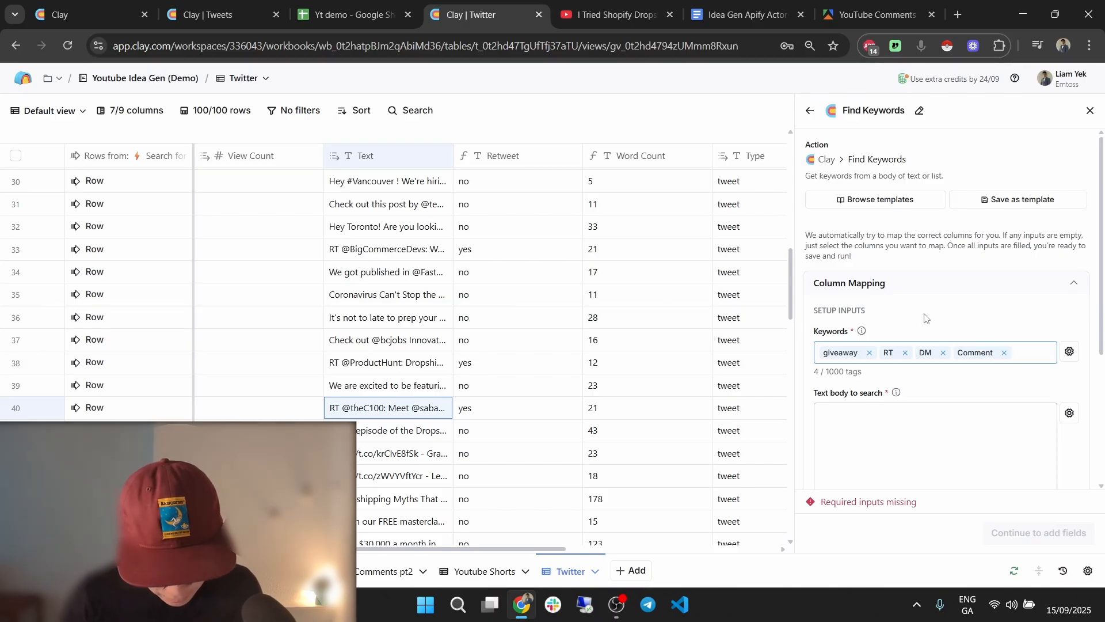
{"action": "scroll", "coordinate": [493, 387], "scroll_direction": "down", "scroll_amount": 2}
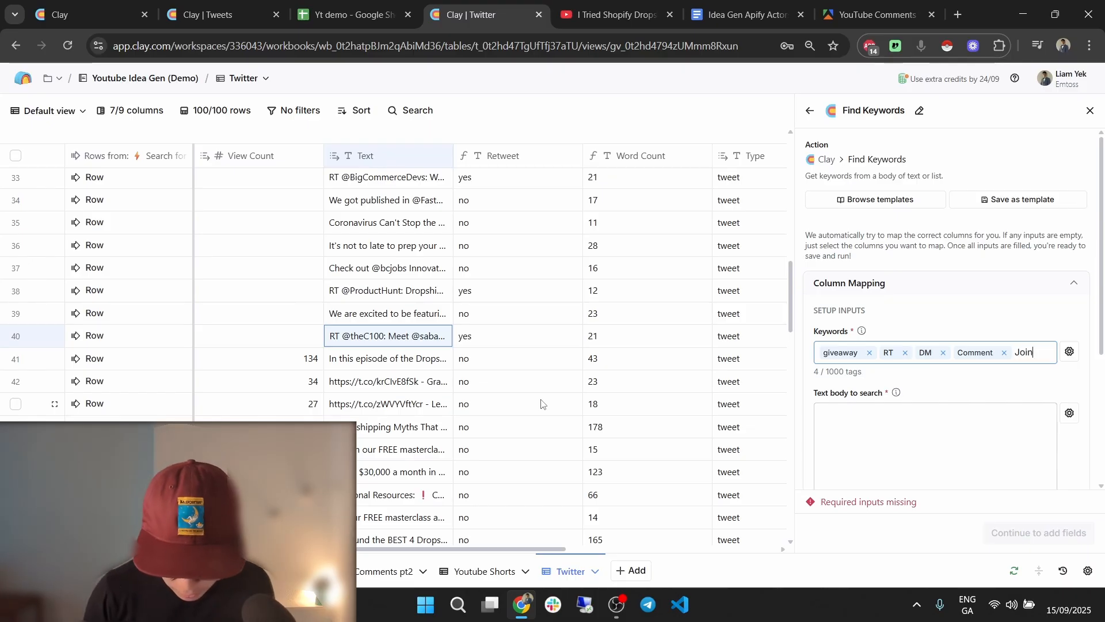
{"action": "key", "text": "Return"}
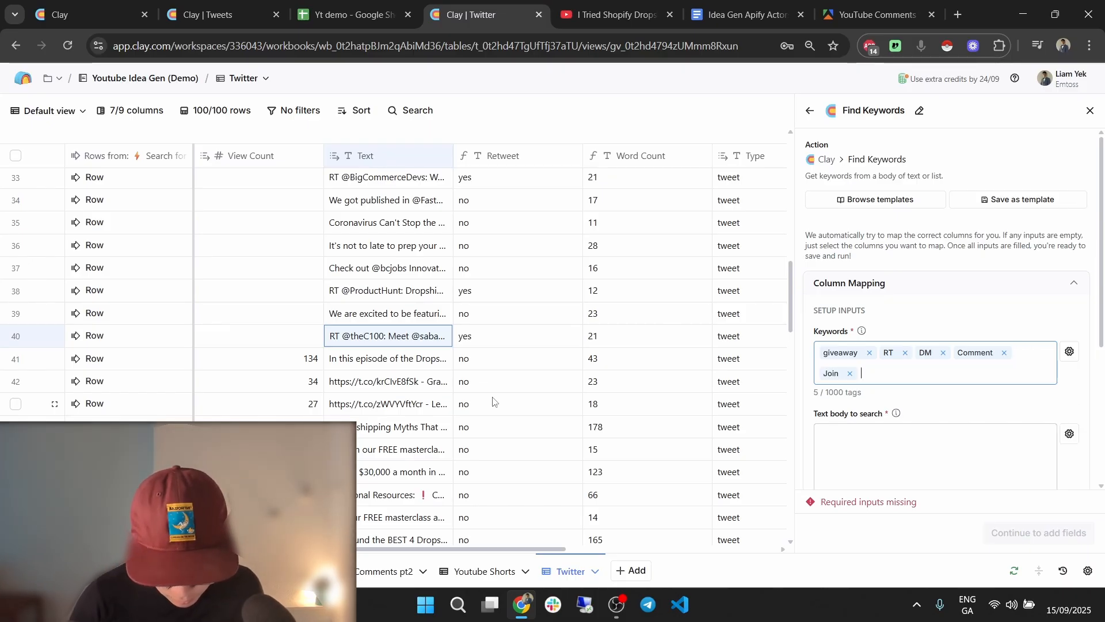
{"action": "type", "text": "Re"}
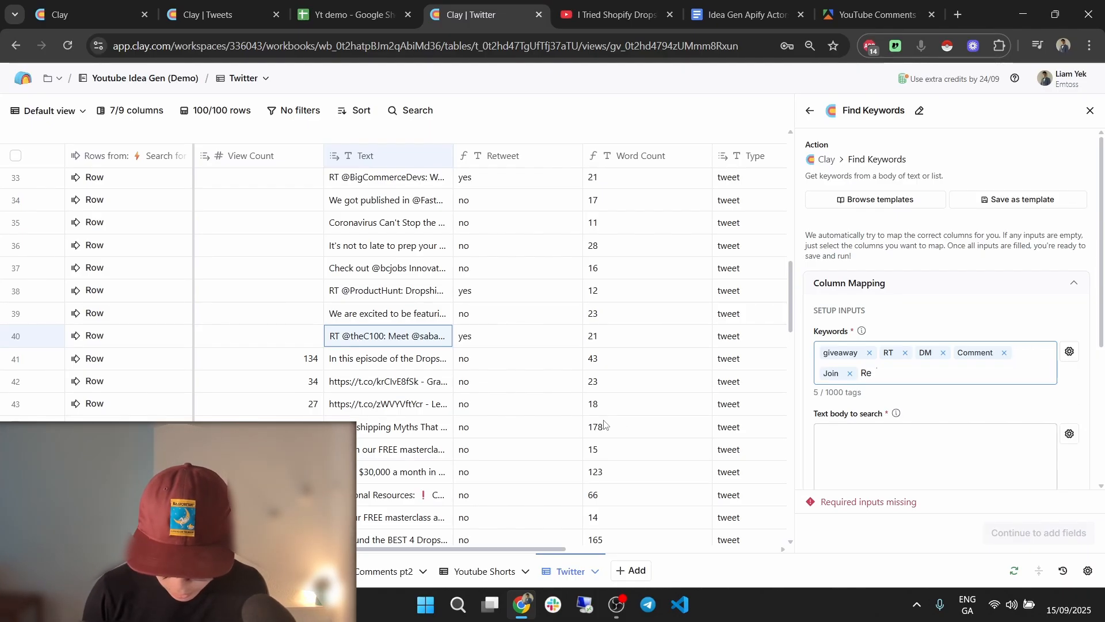
{"action": "type", "text": "sources"}
{"action": "key", "text": "Return"}
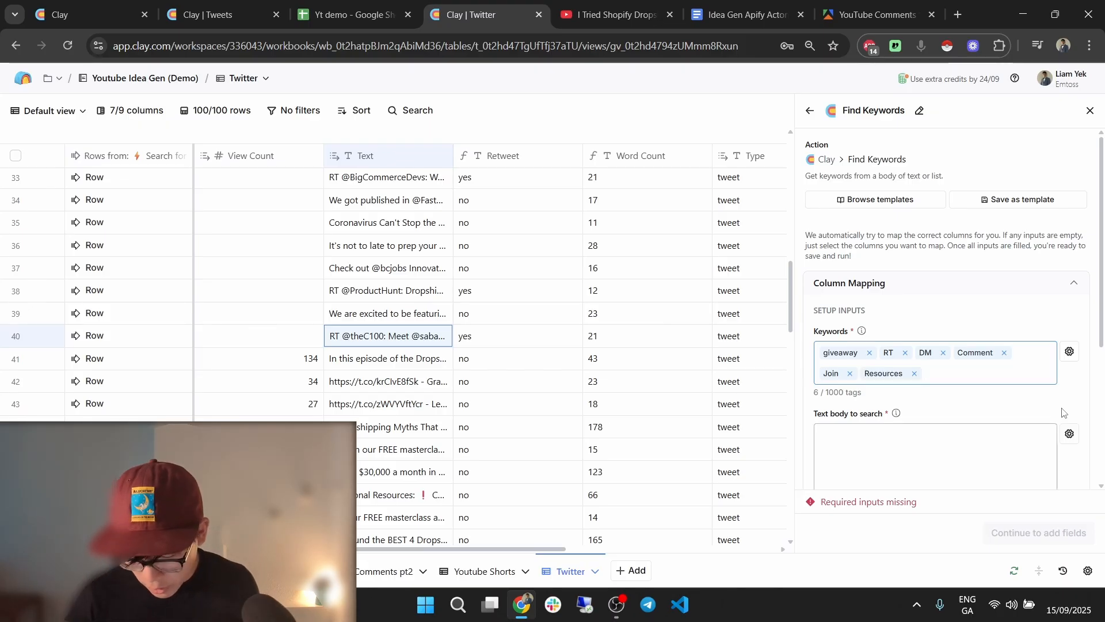
Set the Text column as the text to search and continue to the output fields.
{"action": "scroll", "coordinate": [979, 406], "scroll_direction": "down", "scroll_amount": 1}
{"action": "left_click", "coordinate": [934, 387]}
{"action": "type", "text": "/"}
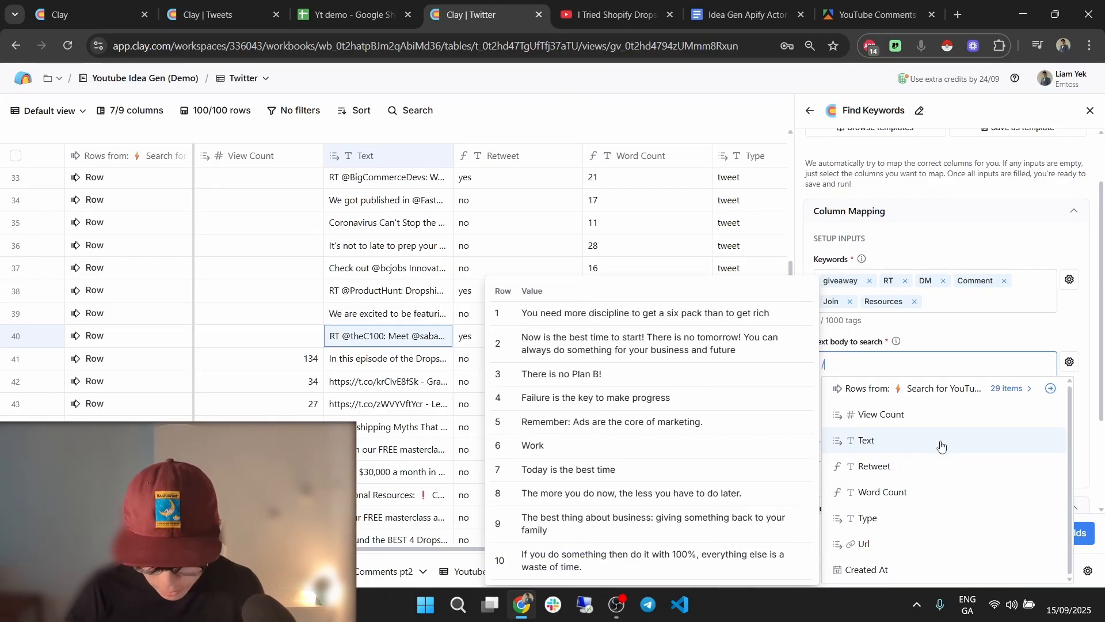
{"action": "left_click", "coordinate": [942, 445]}
{"action": "left_click", "coordinate": [1083, 533]}
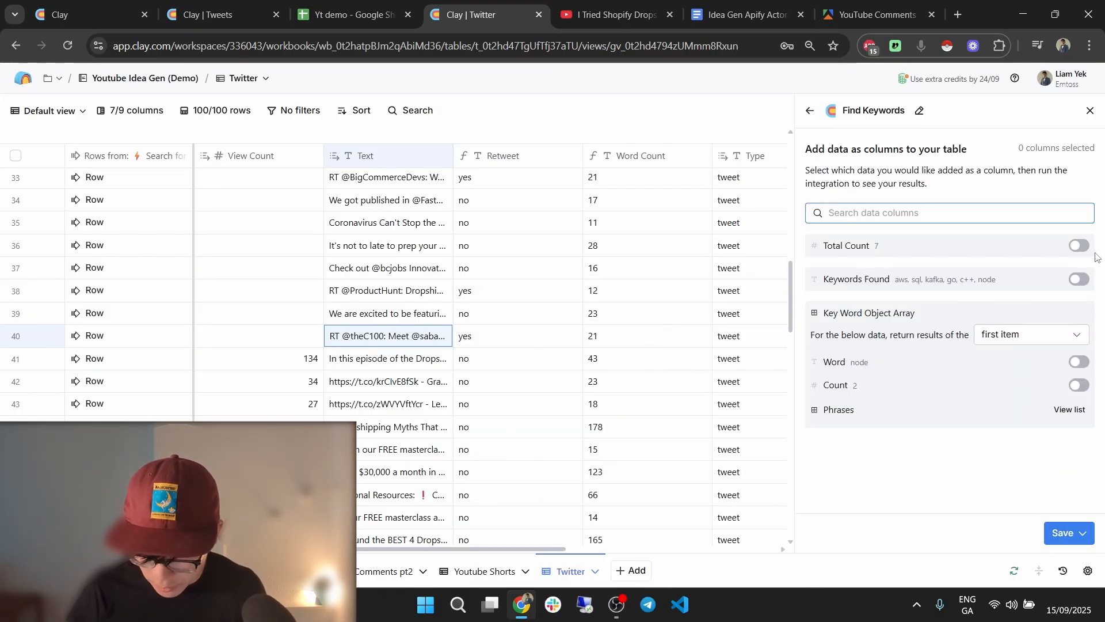
Enable the Total Count output, then save and run the Find Keywords enrichment.
{"action": "left_click", "coordinate": [1079, 246]}
{"action": "left_click", "coordinate": [1082, 533]}
{"action": "left_click", "coordinate": [1037, 475]}
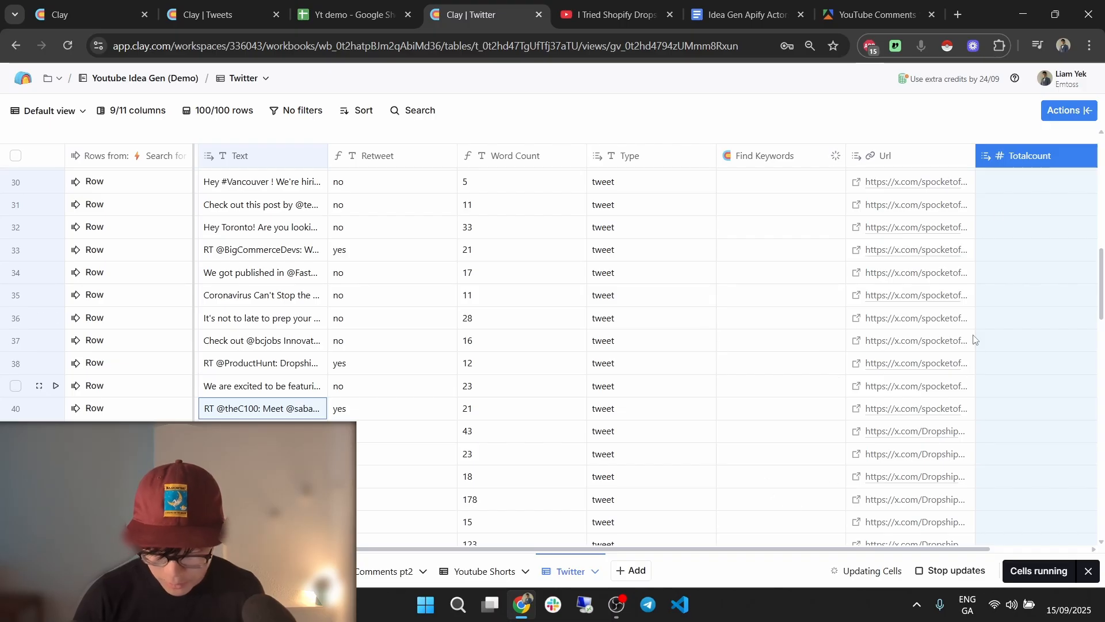
Move the Totalcount column before Url and add a new formula column.
{"action": "left_click_drag", "start_coordinate": [1053, 155], "coordinate": [919, 156]}
{"action": "scroll", "coordinate": [915, 212], "scroll_direction": "right", "scroll_amount": 2}
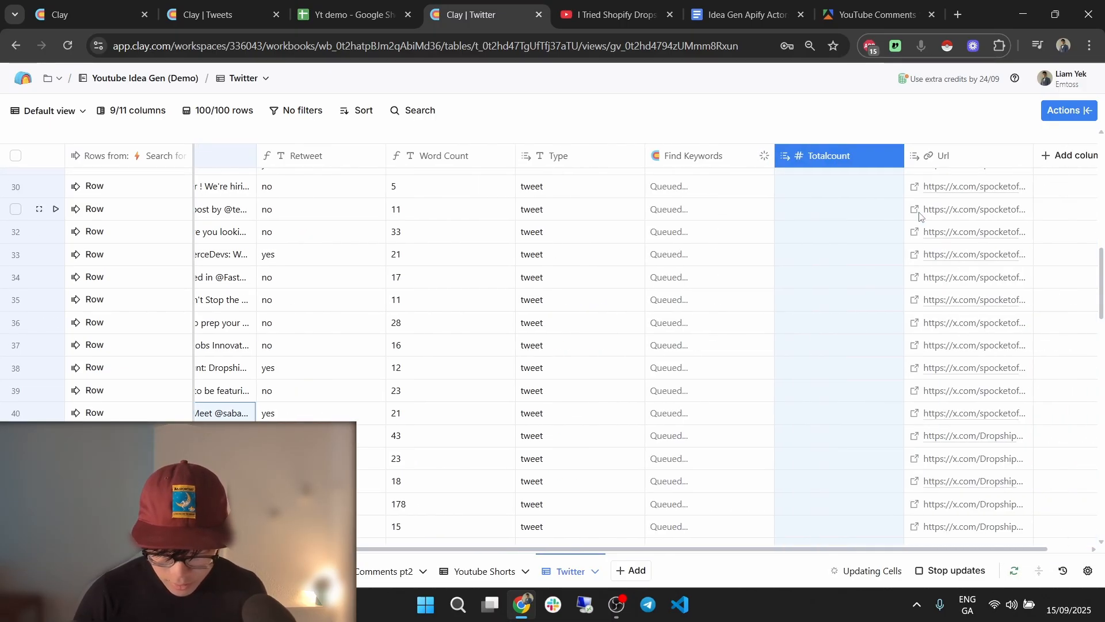
{"action": "left_click", "coordinate": [1072, 158]}
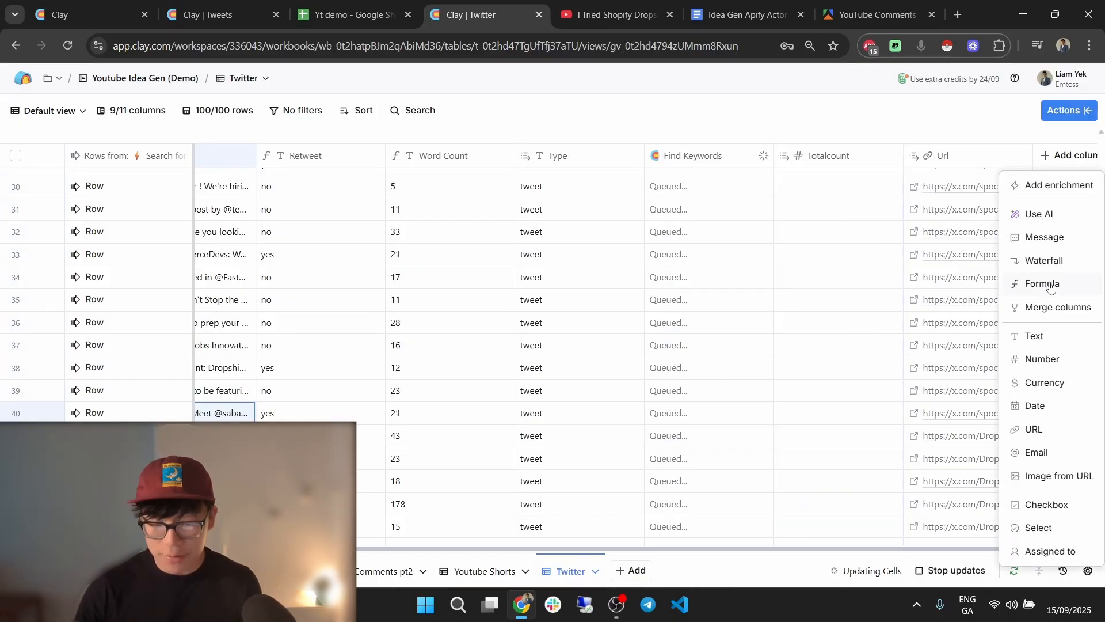
{"action": "left_click", "coordinate": [814, 377]}
{"action": "scroll", "coordinate": [813, 375], "scroll_direction": "up", "scroll_amount": 10}
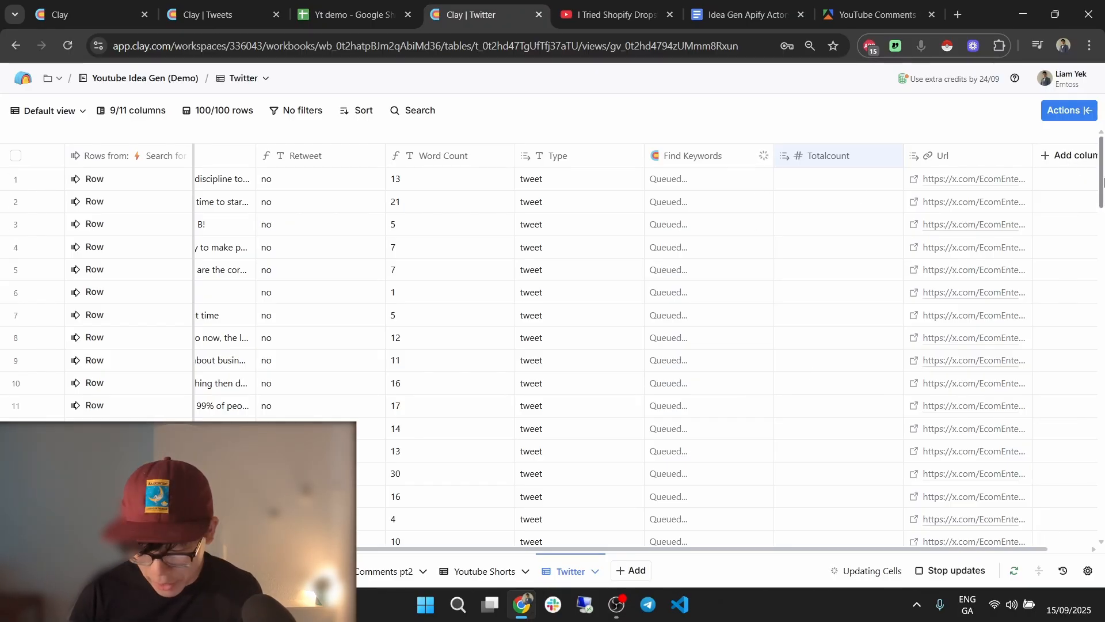
{"action": "left_click", "coordinate": [1058, 157]}
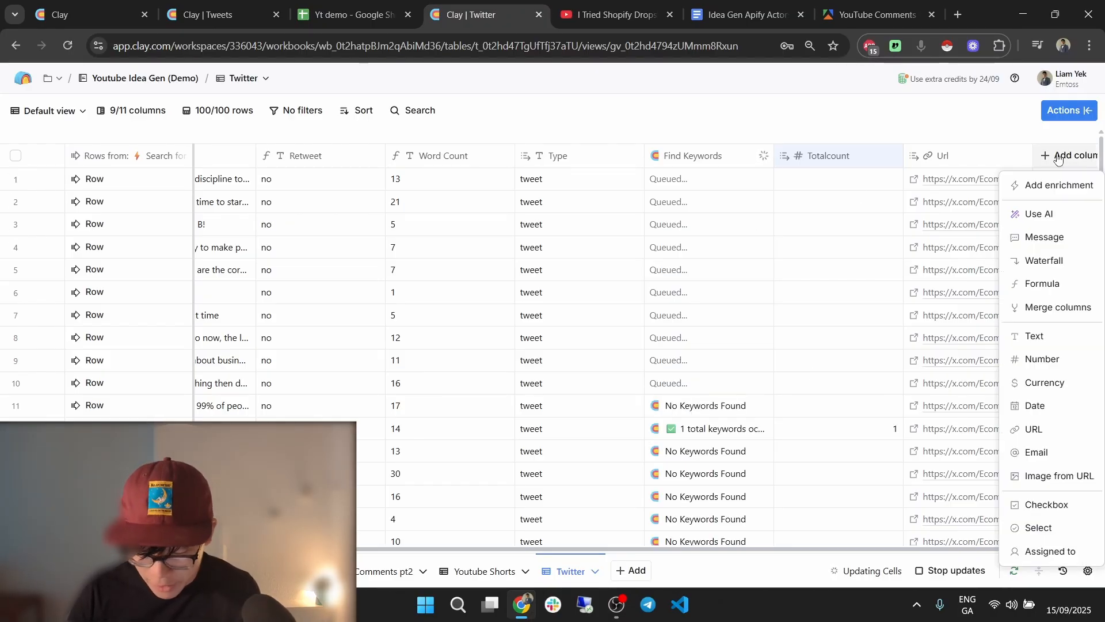
{"action": "left_click", "coordinate": [1059, 284]}
Generate and save a formula: Retweet equals no, Word Count above 10, and no keyword totalCount.
{"action": "left_click", "coordinate": [476, 261]}
{"action": "type", "text": "if /"}
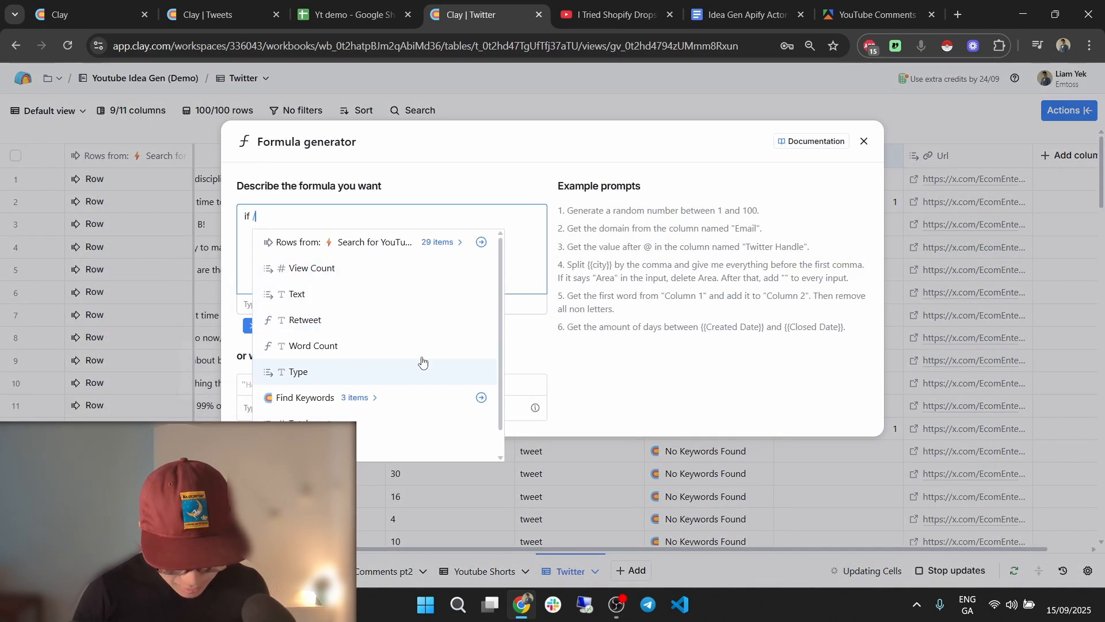
{"action": "left_click", "coordinate": [388, 324]}
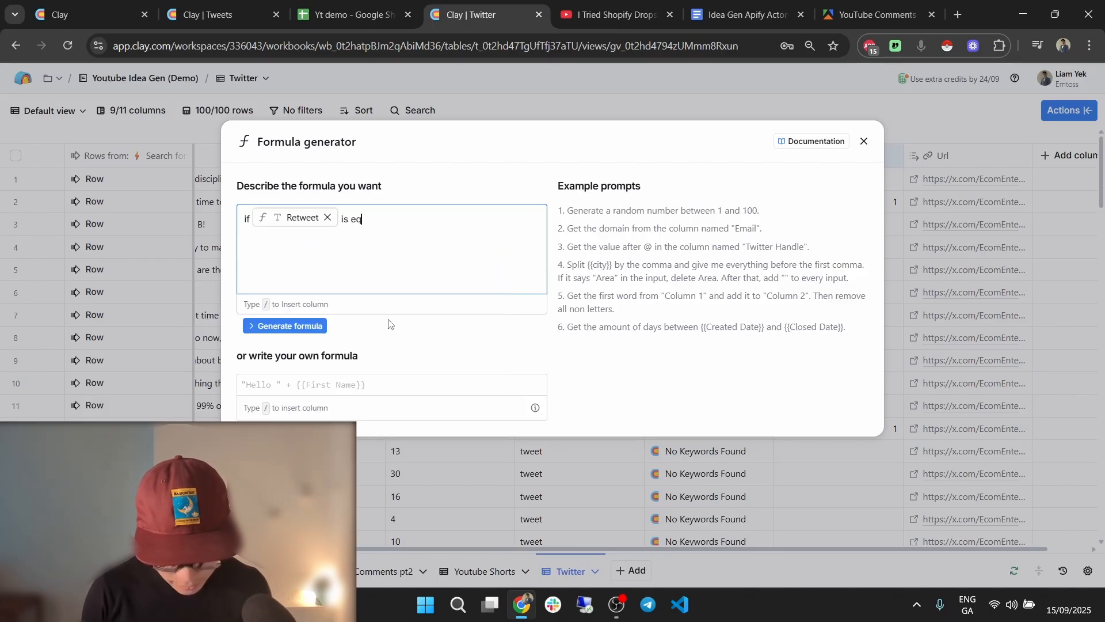
{"action": "type", "text": "is equal to no and "}
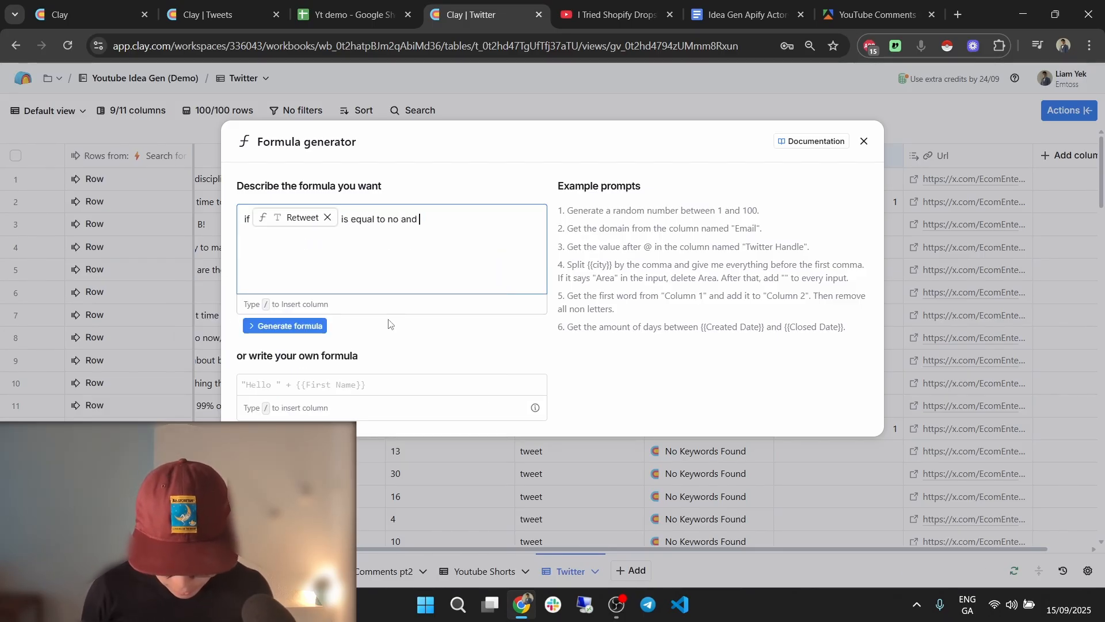
{"action": "type", "text": "/"}
{"action": "left_click", "coordinate": [510, 210]}
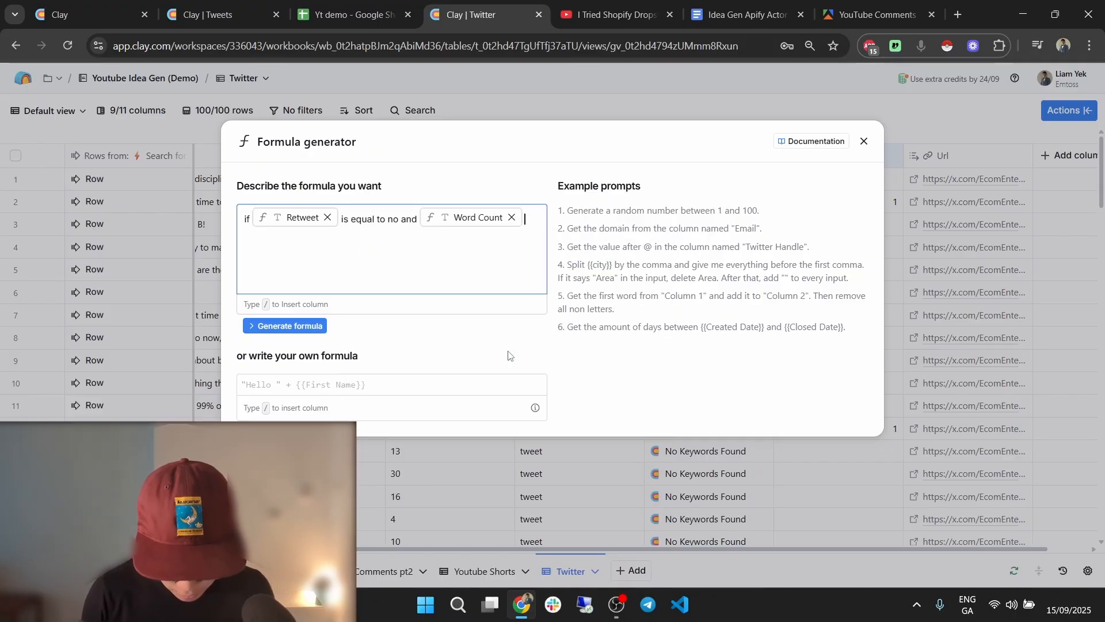
{"action": "type", "text": "is greater than 10 and /"}
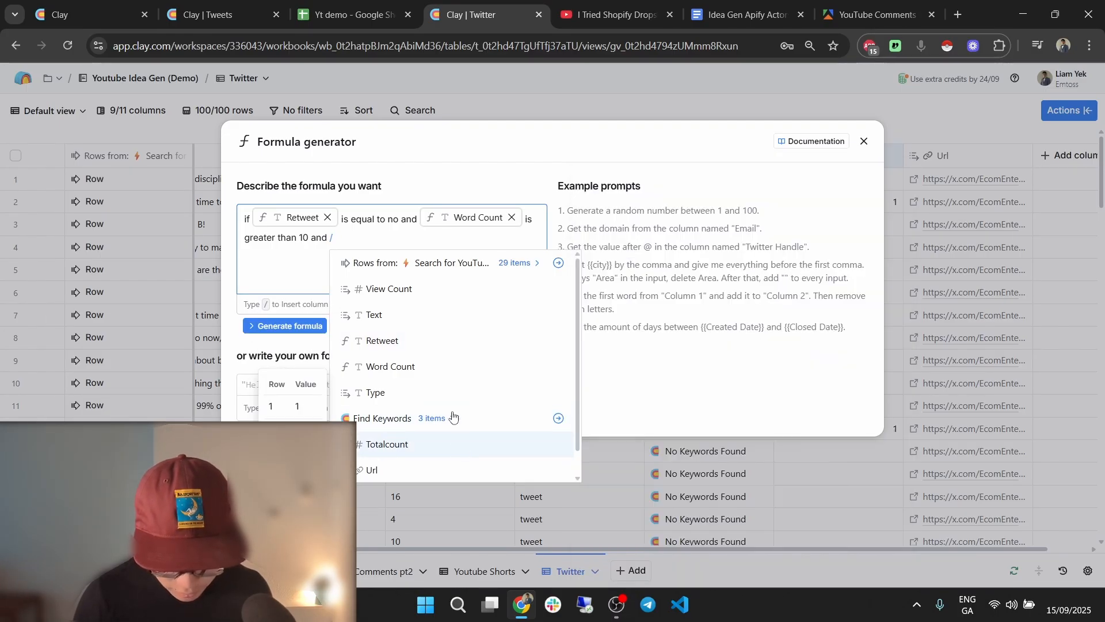
{"action": "left_click", "coordinate": [452, 418]}
{"action": "left_click", "coordinate": [440, 416]}
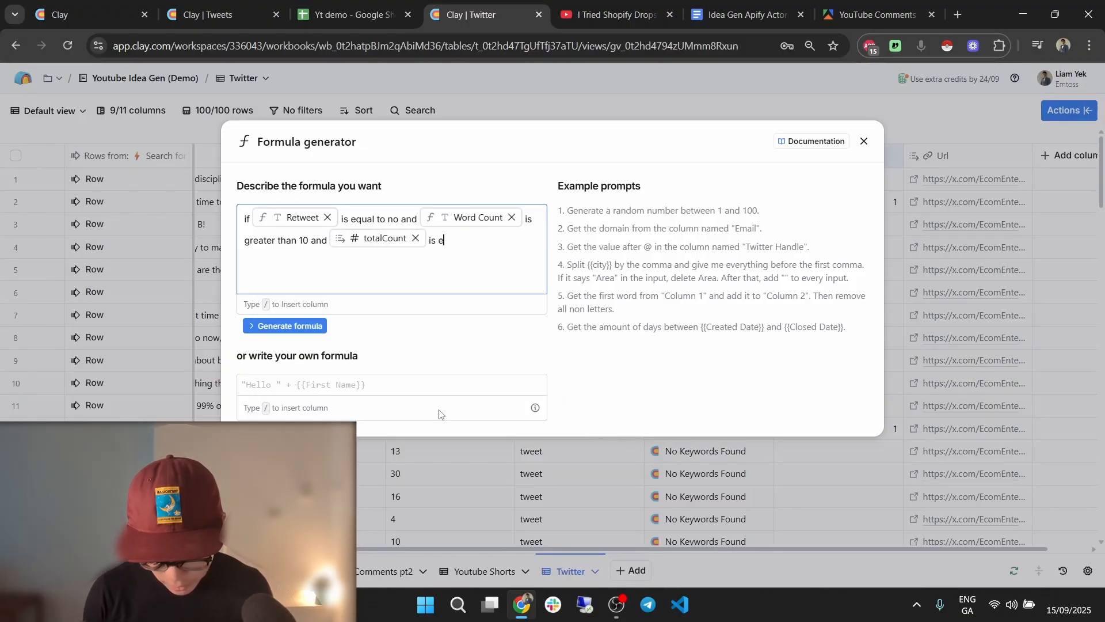
{"action": "type", "text": "is e"}
{"action": "key", "text": "BackSpace"}
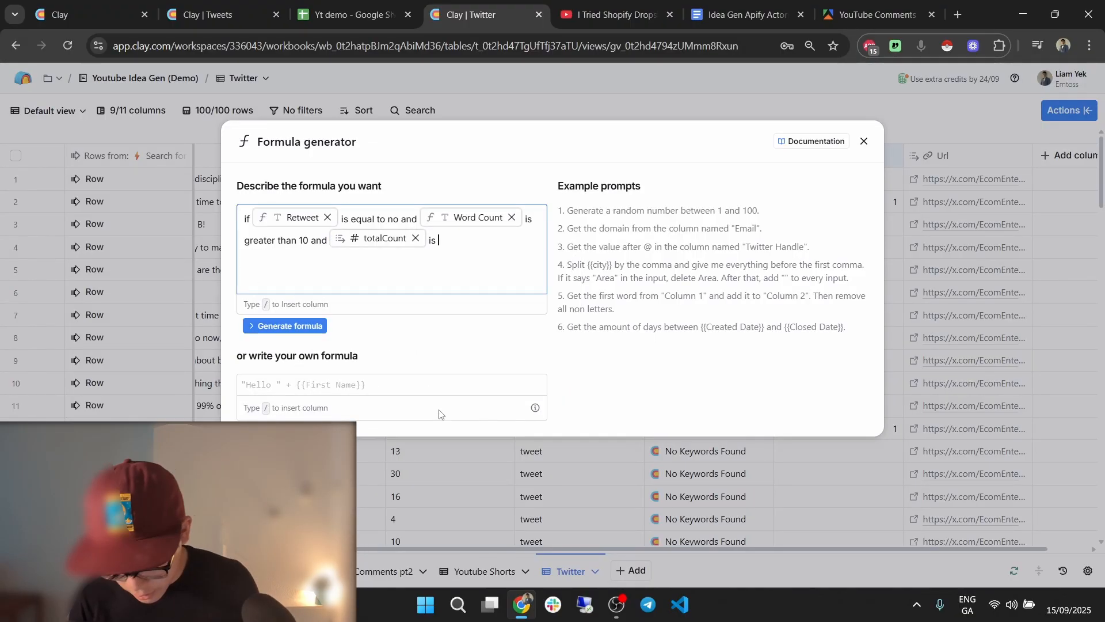
{"action": "type", "text": "doesn't exist output true"}
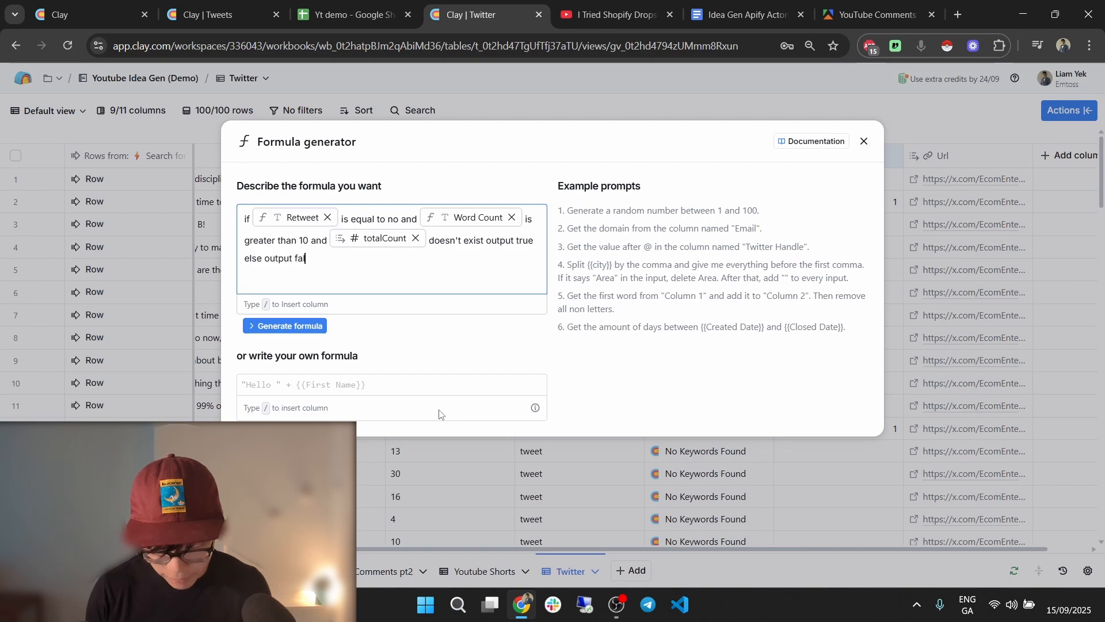
{"action": "left_click", "coordinate": [315, 326]}
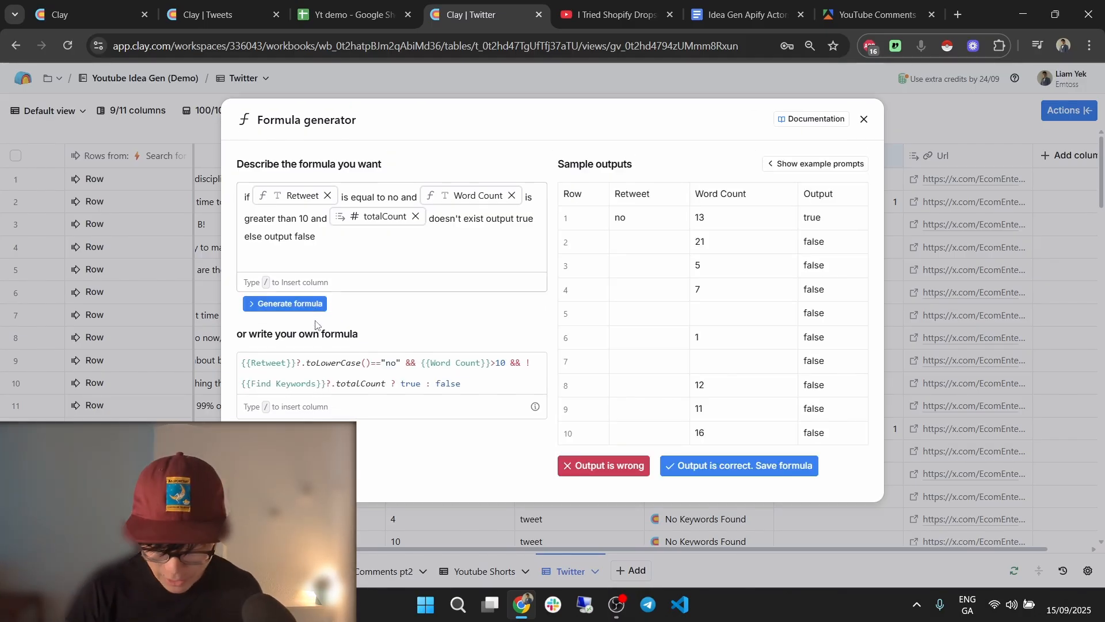
{"action": "left_click", "coordinate": [764, 464]}
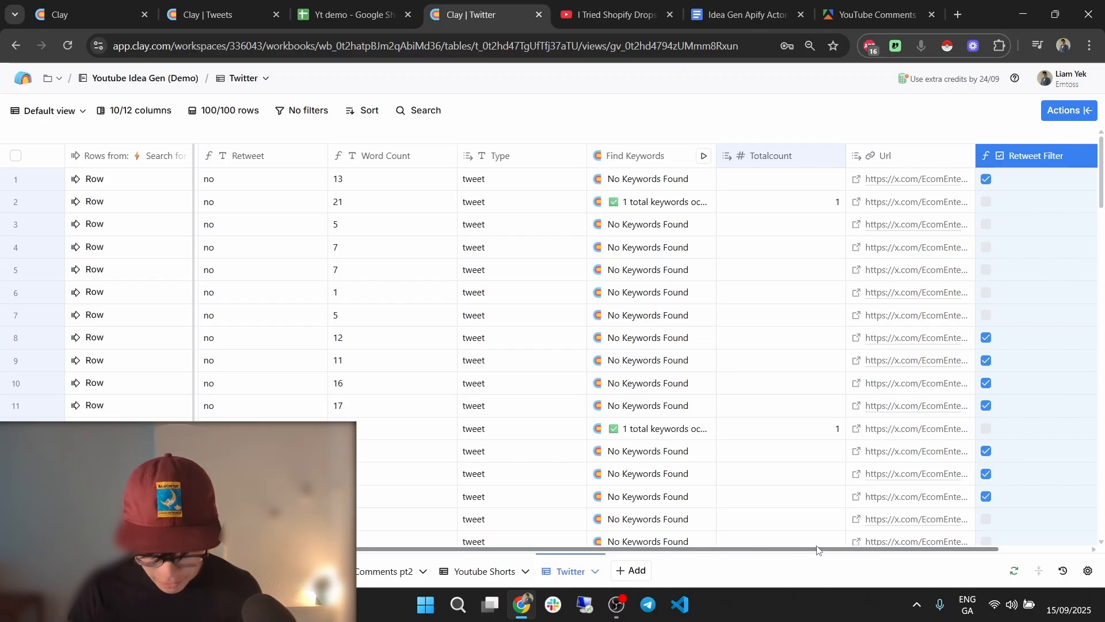
Open and read the full text of the row 9 tweet.
{"action": "left_click_drag", "start_coordinate": [817, 550], "coordinate": [763, 549]}
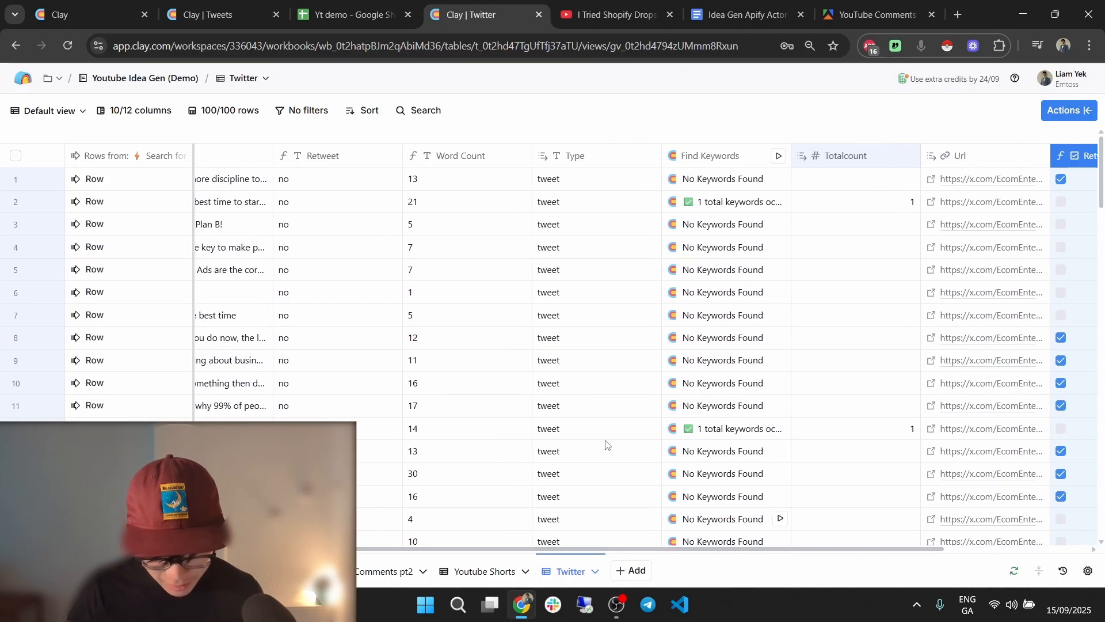
{"action": "left_click", "coordinate": [465, 346]}
{"action": "left_click", "coordinate": [357, 359]}
{"action": "left_click_drag", "start_coordinate": [652, 550], "coordinate": [536, 547]}
{"action": "left_click", "coordinate": [391, 361]}
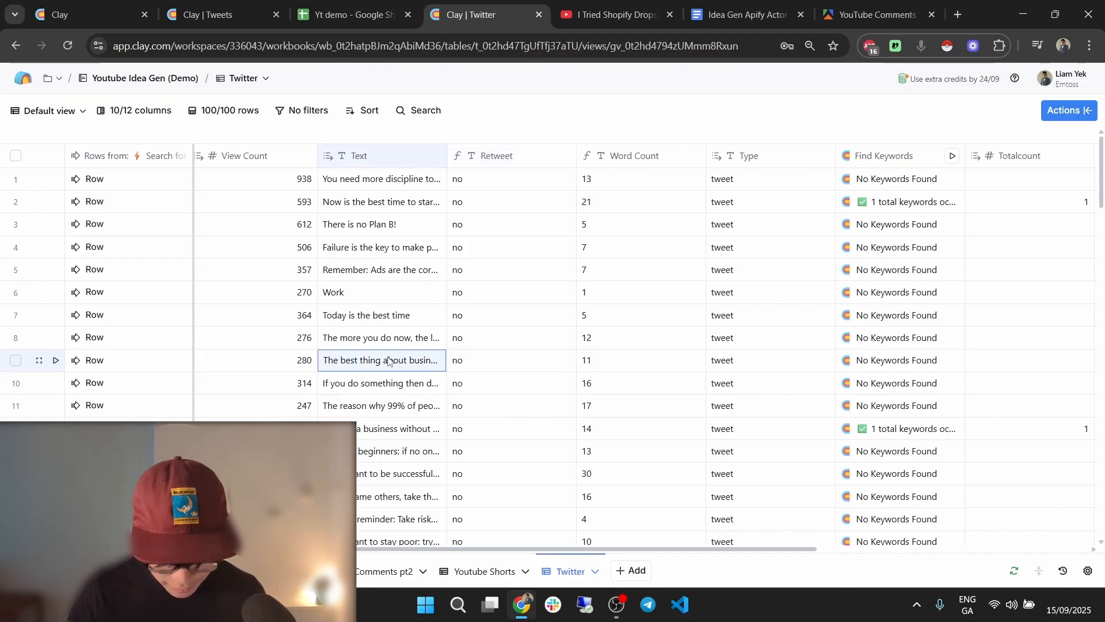
{"action": "double_click", "coordinate": [379, 367]}
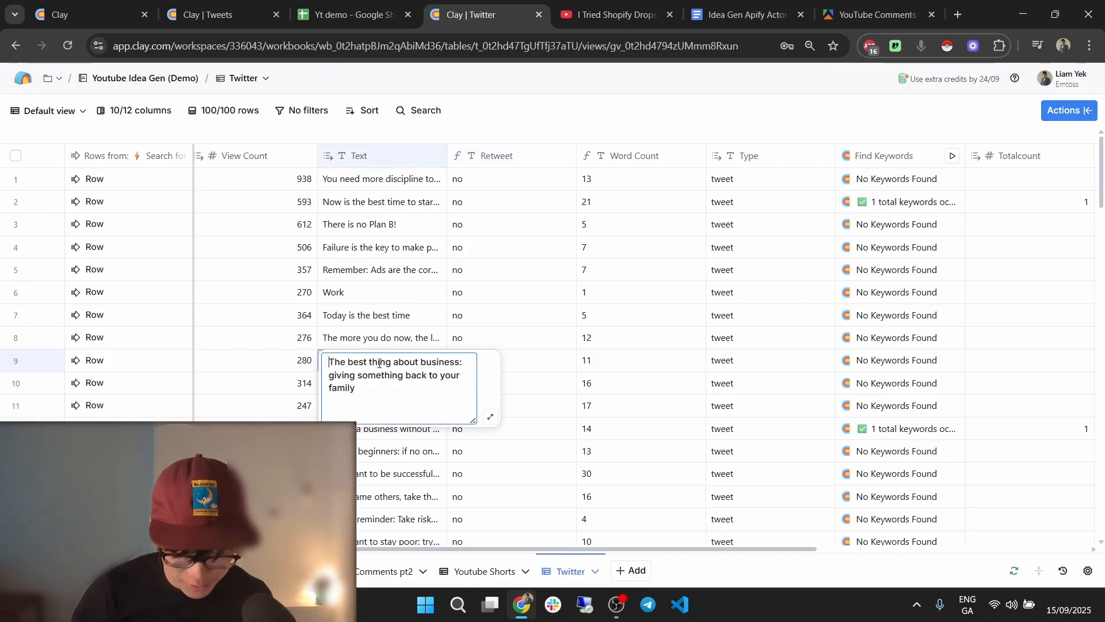
{"action": "left_click_drag", "start_coordinate": [333, 364], "coordinate": [361, 395]}
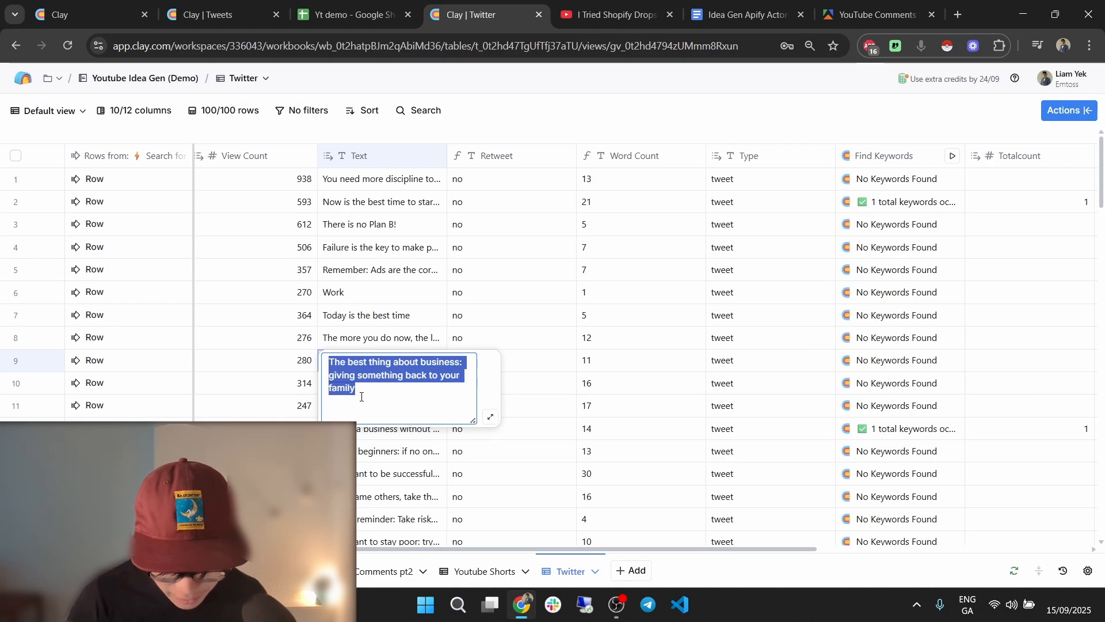
{"action": "left_click", "coordinate": [577, 347]}
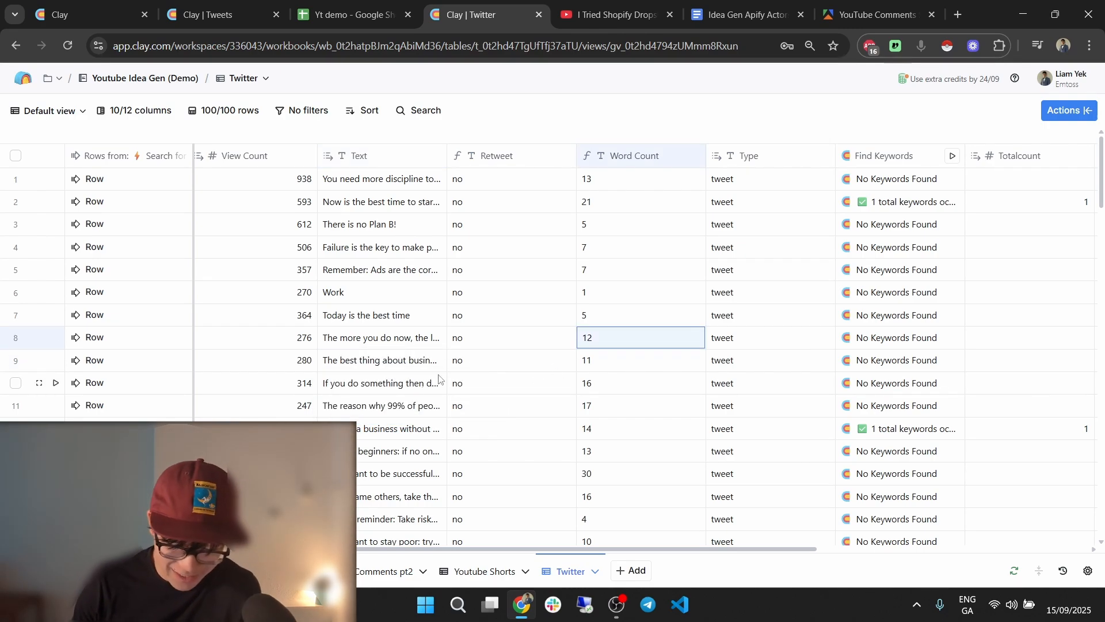
Read the row 8 tweet, compare the Retweet Filter column, and switch to the Yt demo spreadsheet.
{"action": "double_click", "coordinate": [431, 337]}
{"action": "left_click", "coordinate": [478, 296]}
{"action": "left_click_drag", "start_coordinate": [754, 552], "coordinate": [990, 551]}
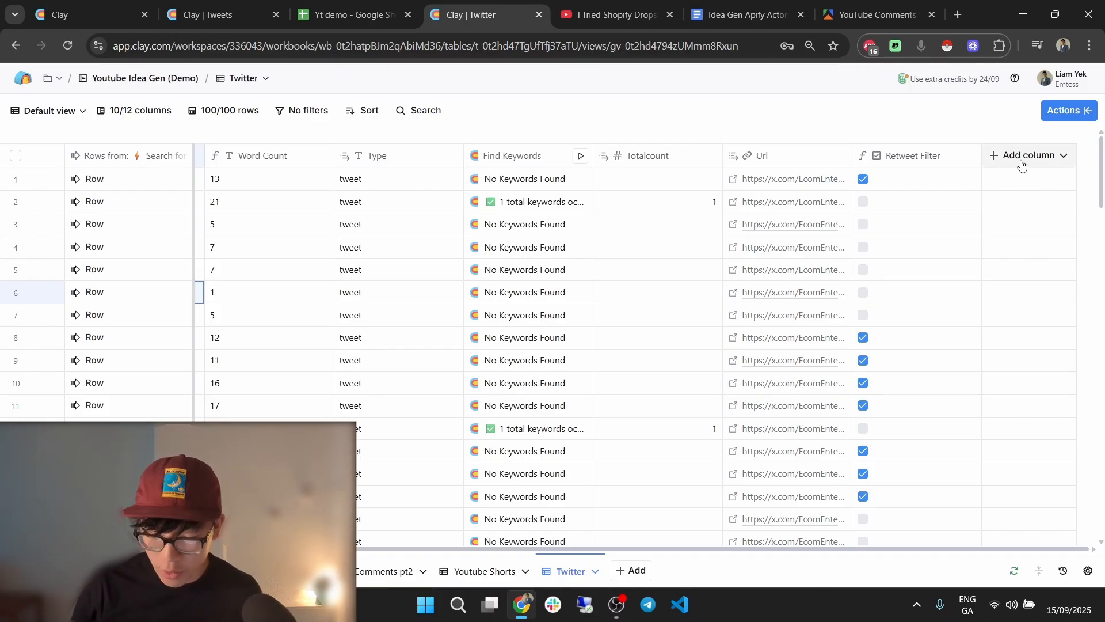
{"action": "left_click", "coordinate": [384, 4]}
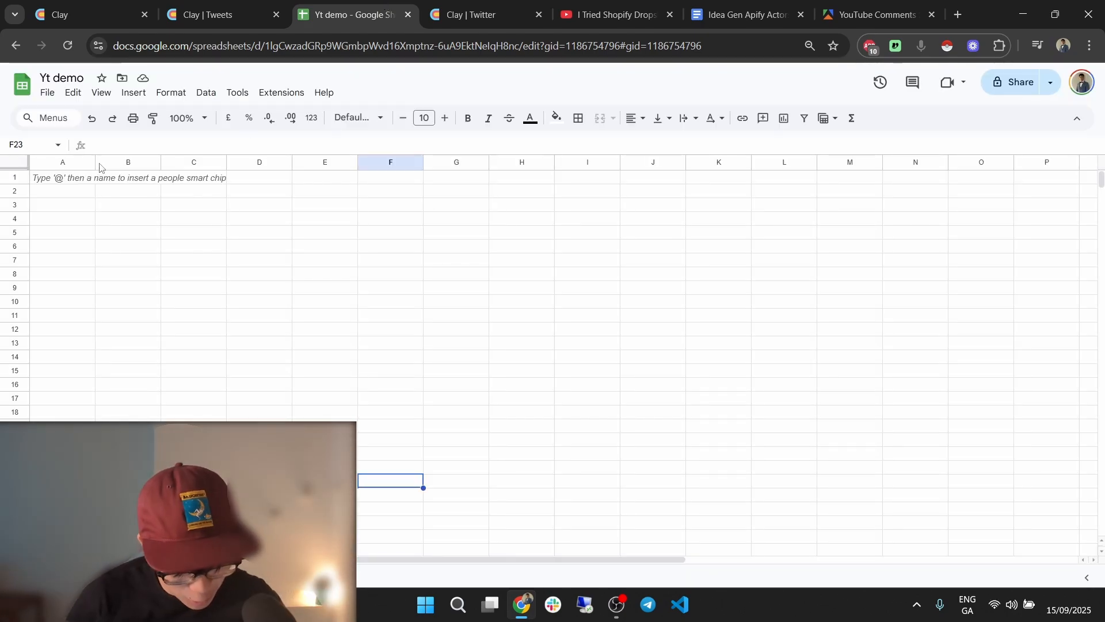
{"action": "left_click", "coordinate": [72, 177]}
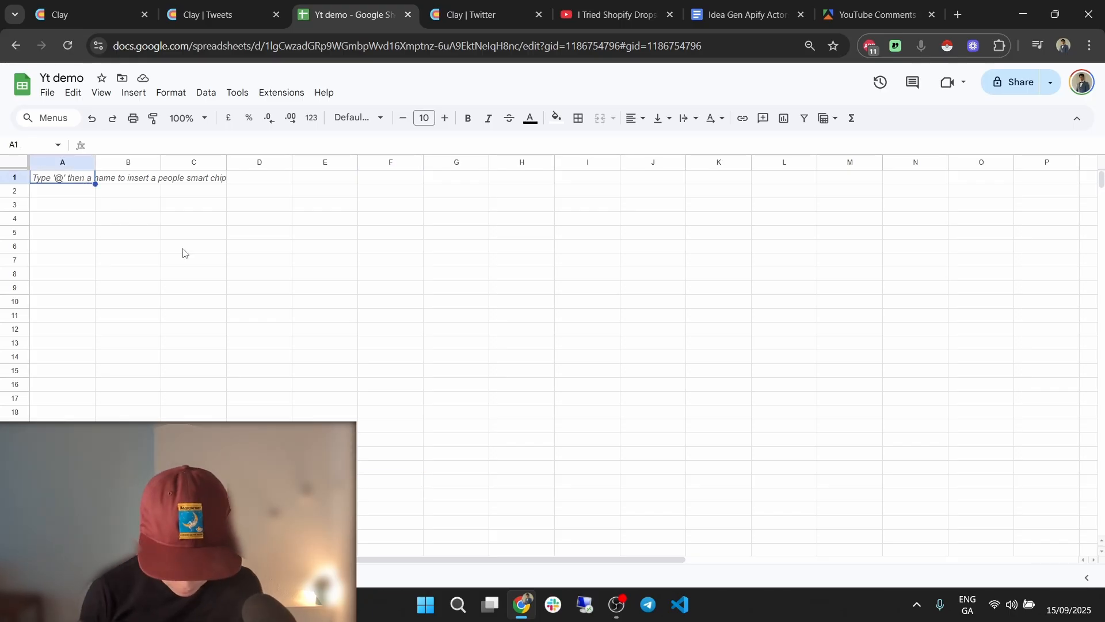
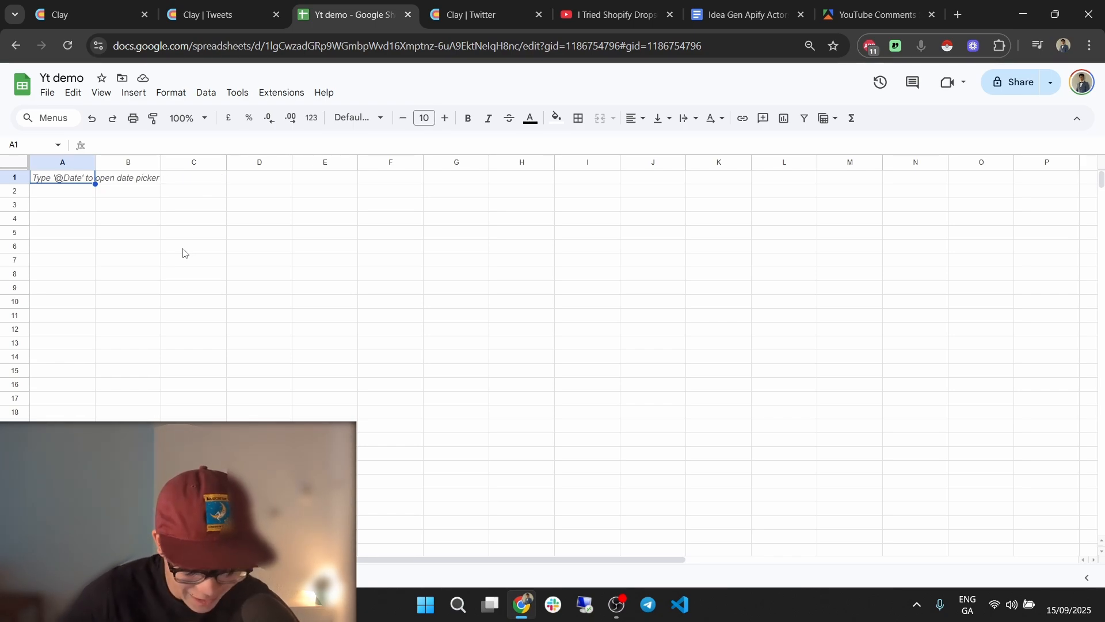
In the Yt demo sheet, enter the headers 'Tweet' in A1 and 'Handle' in B1.
{"action": "left_click", "coordinate": [500, 5]}
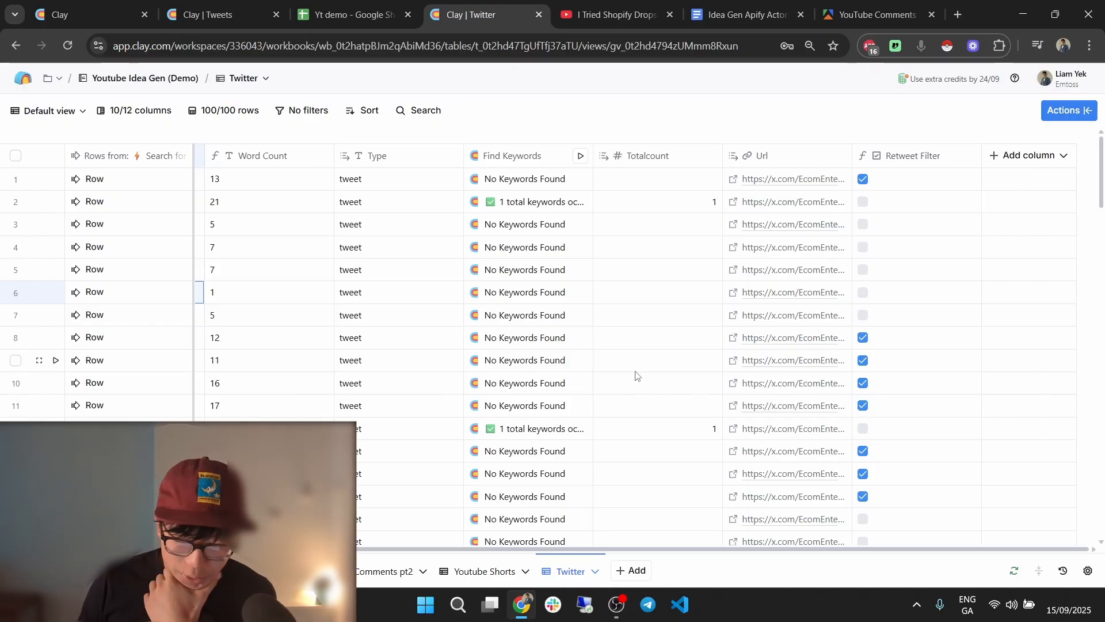
{"action": "scroll", "coordinate": [574, 547], "scroll_direction": "left", "scroll_amount": 6}
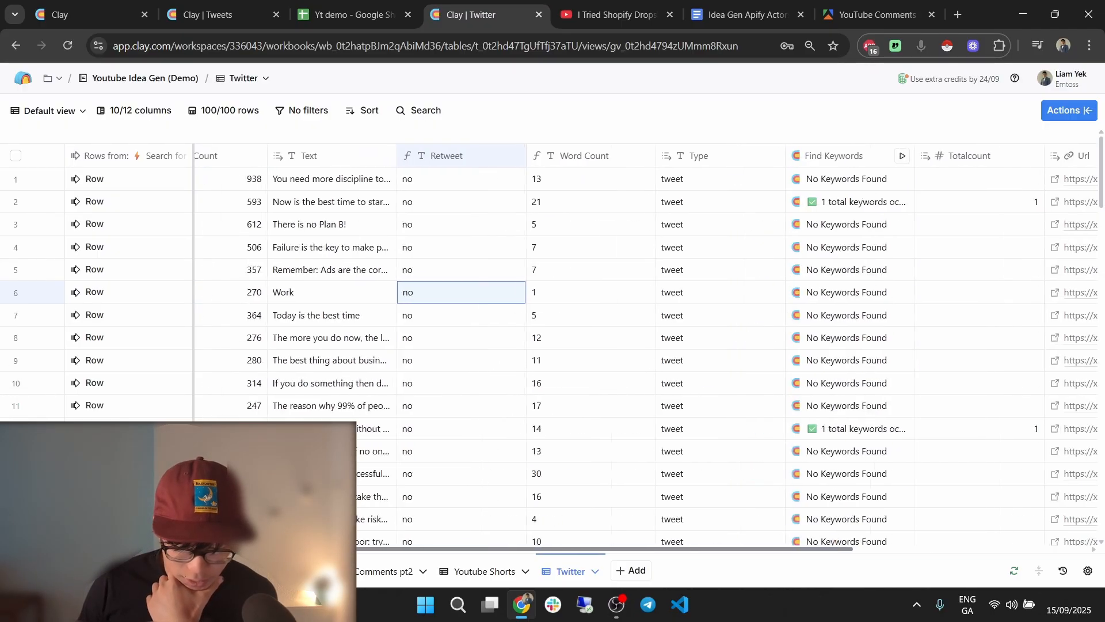
{"action": "left_click", "coordinate": [355, 16]}
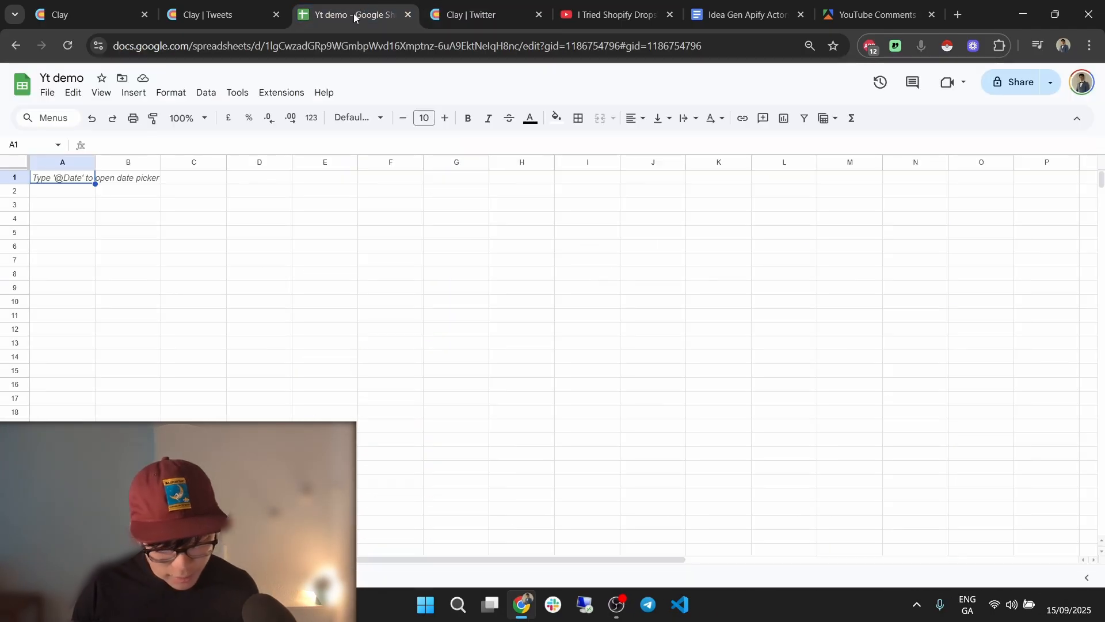
{"action": "type", "text": "Tweet"}
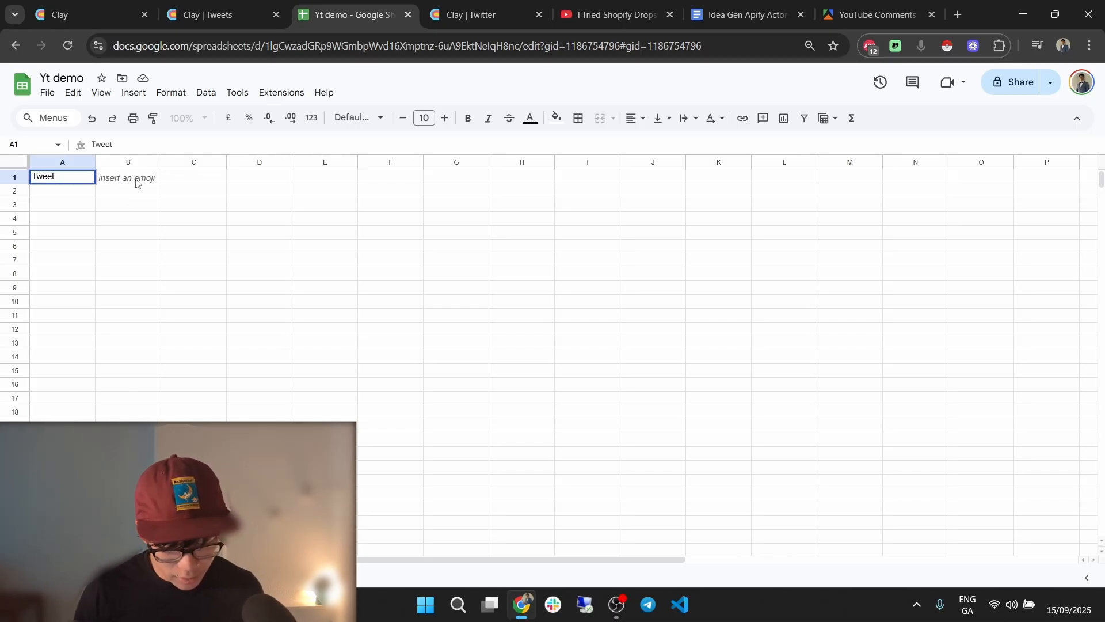
{"action": "left_click", "coordinate": [136, 183]}
{"action": "type", "text": "U"}
{"action": "type", "text": "Handle"}
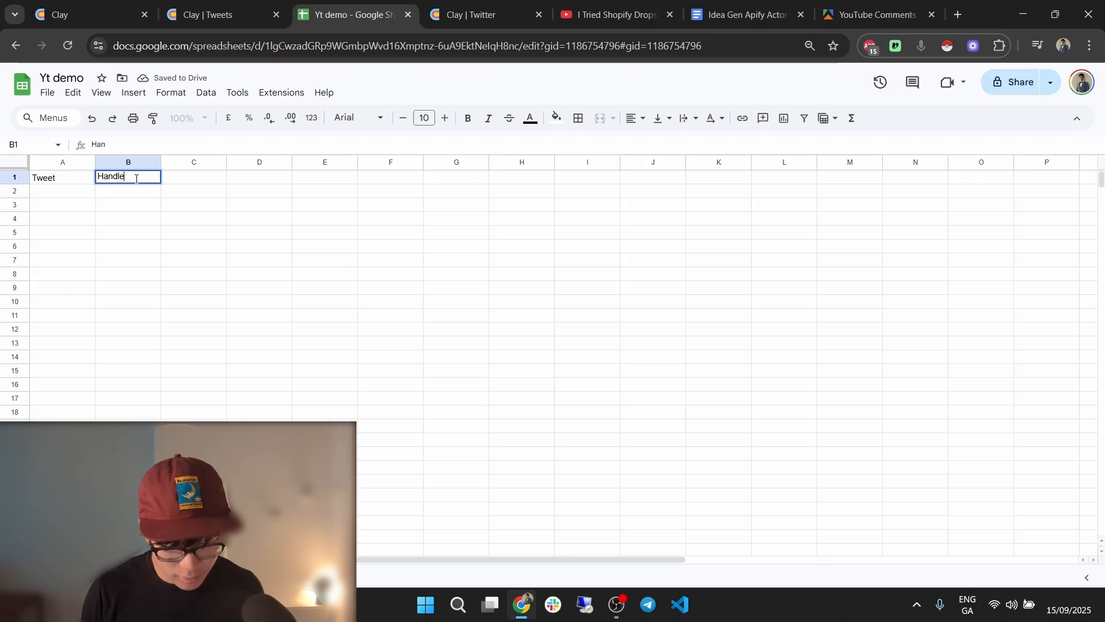
{"action": "key", "text": "Return"}
Make header row 1 bold at 12-point font, check the View freeze options, and return to Clay.
{"action": "left_click", "coordinate": [15, 177]}
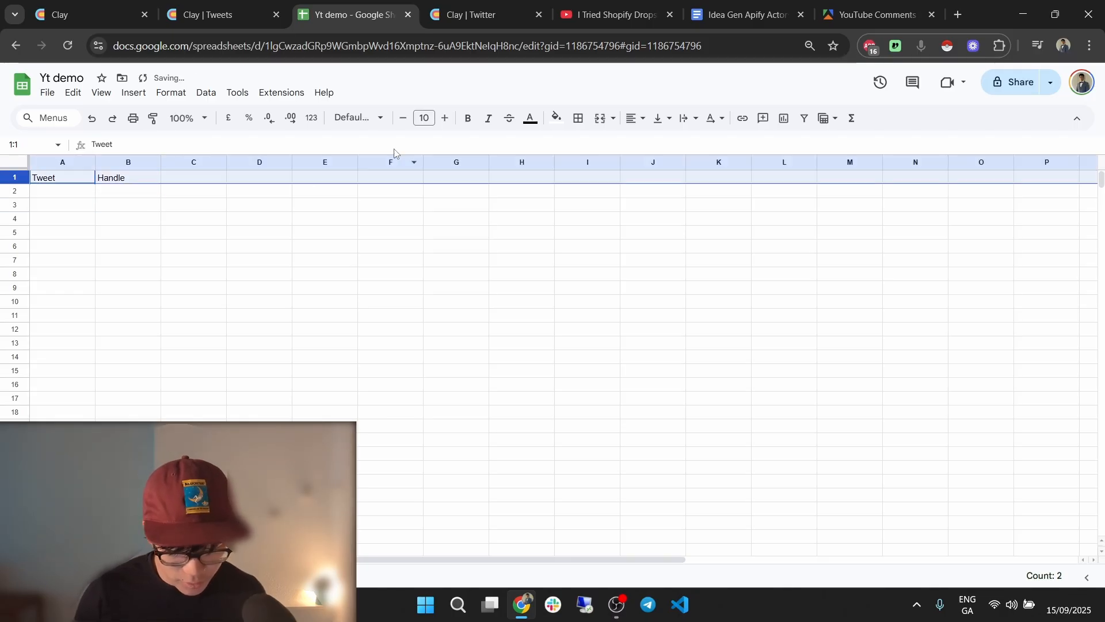
{"action": "left_click", "coordinate": [468, 118]}
{"action": "left_click", "coordinate": [445, 118]}
{"action": "left_click", "coordinate": [445, 118]}
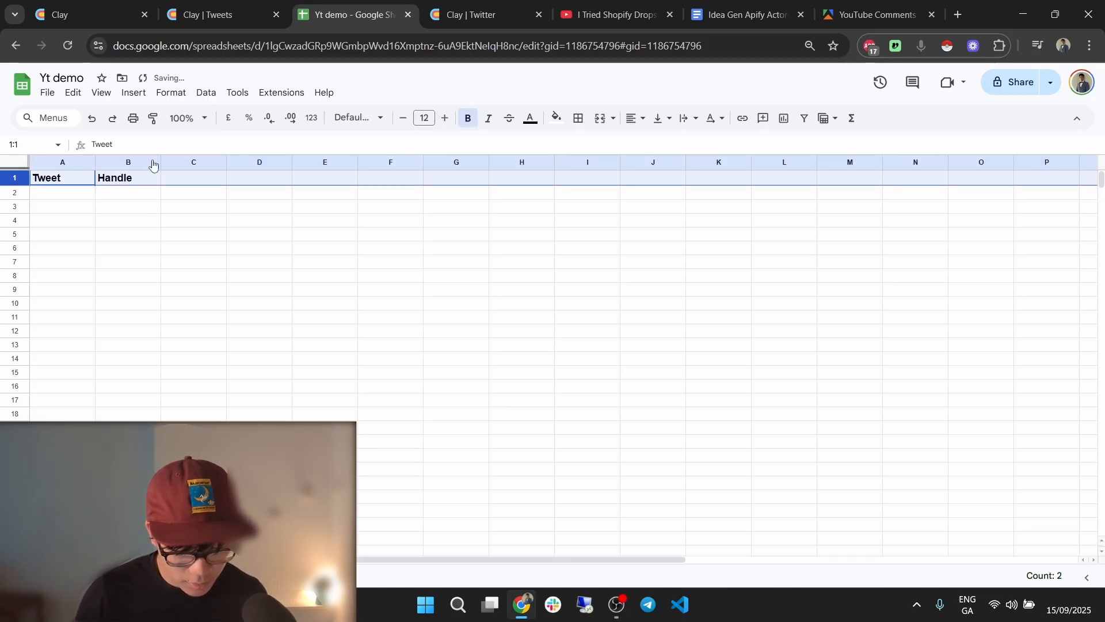
{"action": "left_click", "coordinate": [102, 93]}
{"action": "mouse_move", "coordinate": [173, 136]}
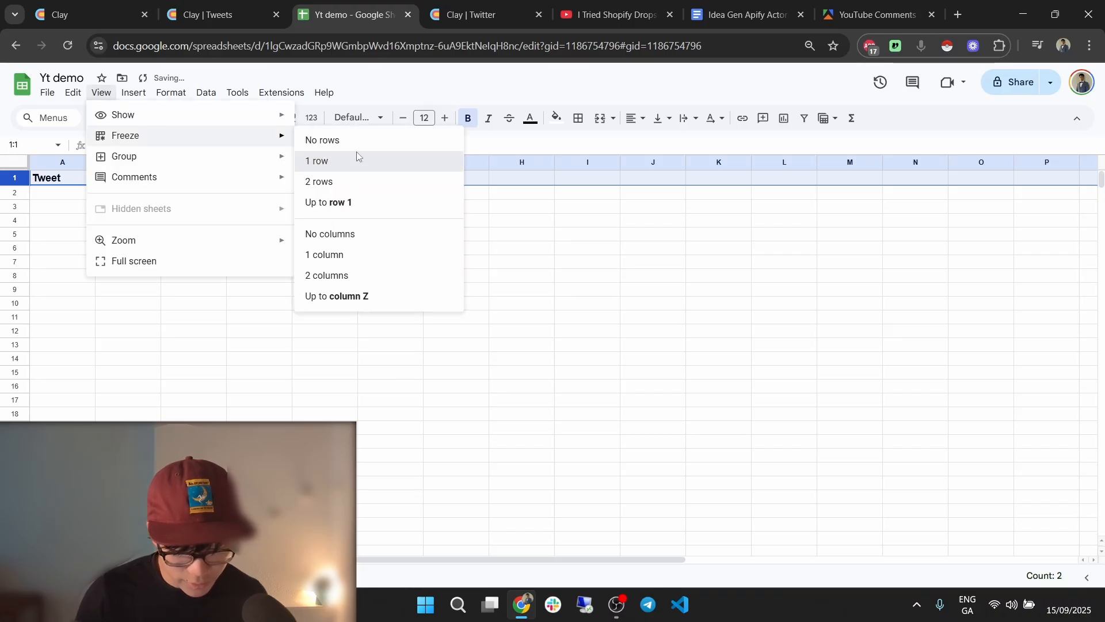
{"action": "key", "text": "ctrl+Tab"}
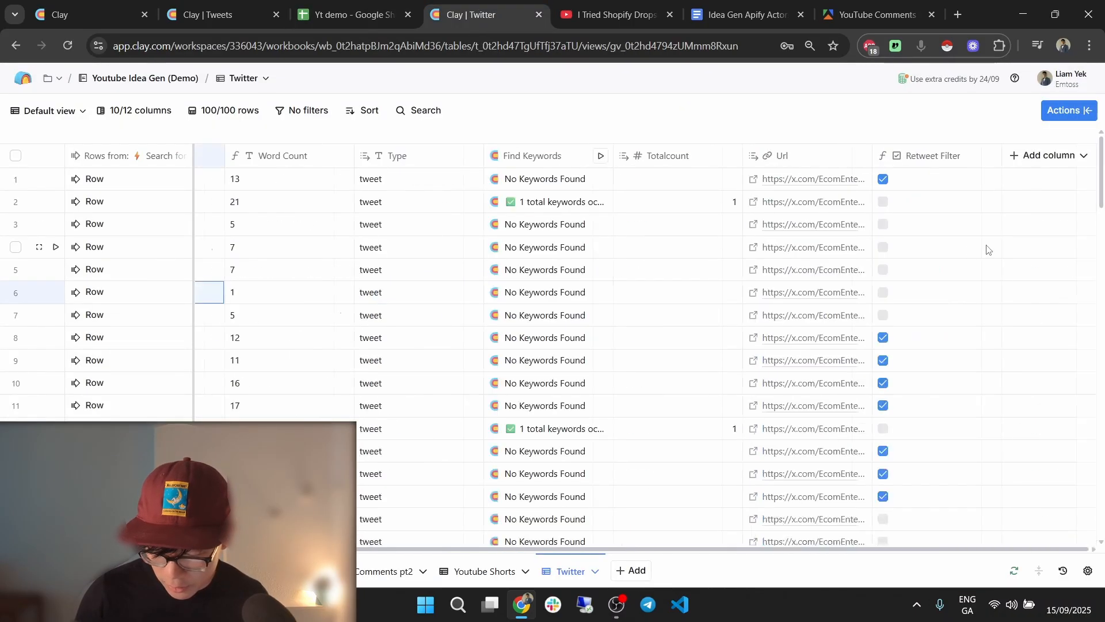
Add a Google Sheets 'Add row' enrichment column to the Twitter table.
{"action": "left_click", "coordinate": [1011, 154]}
{"action": "left_click", "coordinate": [1005, 183]}
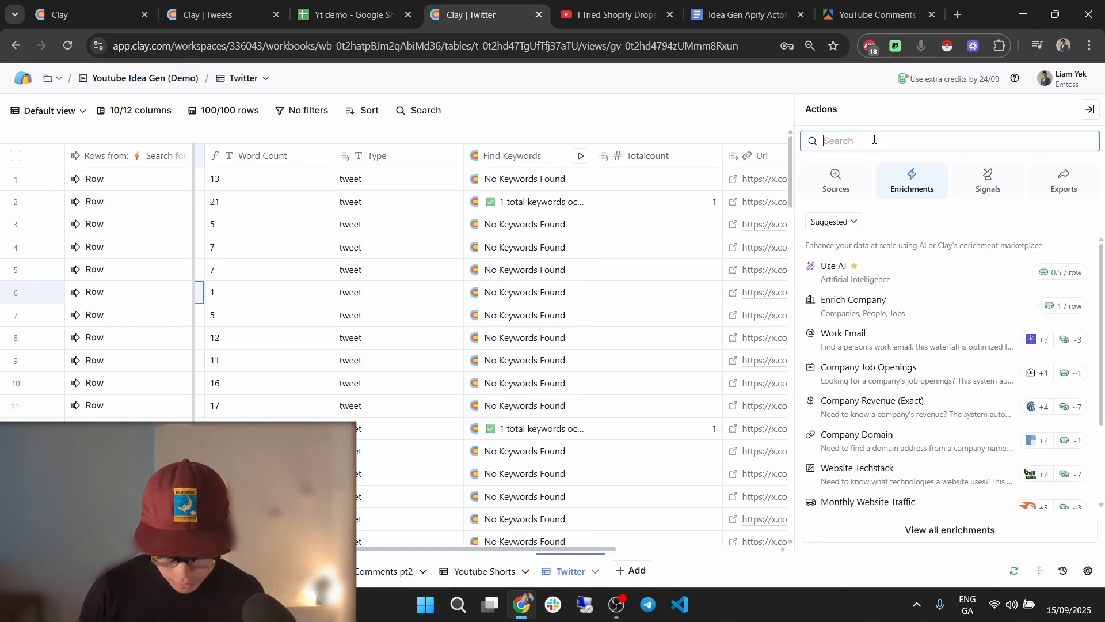
{"action": "type", "text": "google sheets"}
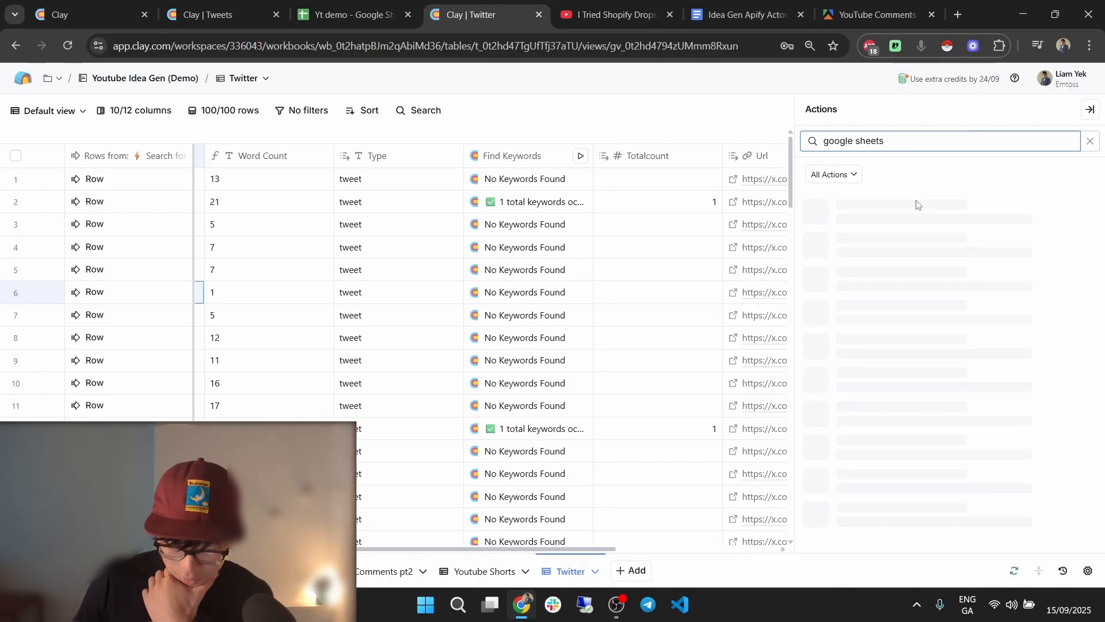
{"action": "left_click", "coordinate": [933, 239]}
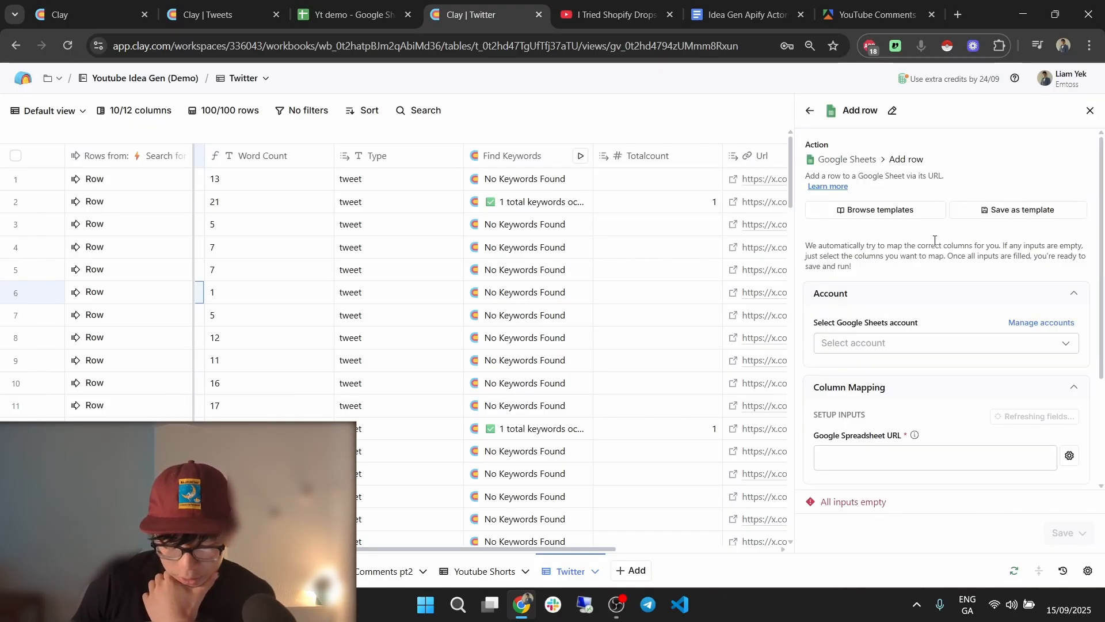
{"action": "scroll", "coordinate": [934, 240], "scroll_direction": "down", "scroll_amount": 2}
Paste the Yt demo spreadsheet URL into the action and pick the Tweets sheet.
{"action": "left_click", "coordinate": [351, 14]}
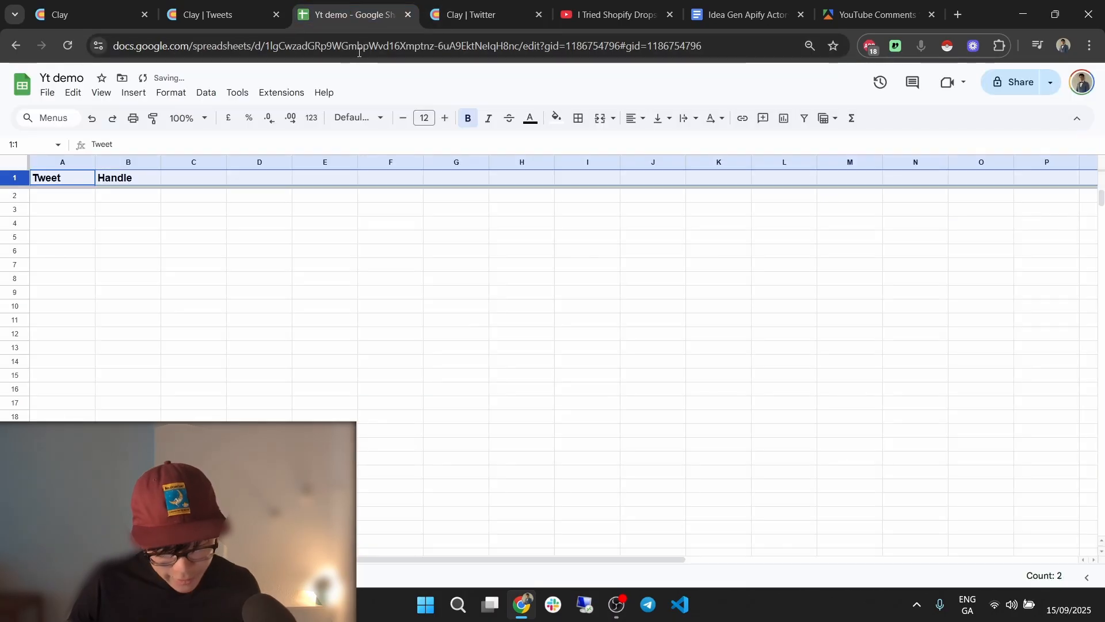
{"action": "left_click", "coordinate": [359, 46]}
{"action": "key", "text": "ctrl+c"}
{"action": "left_click", "coordinate": [484, 15]}
{"action": "left_click", "coordinate": [957, 386]}
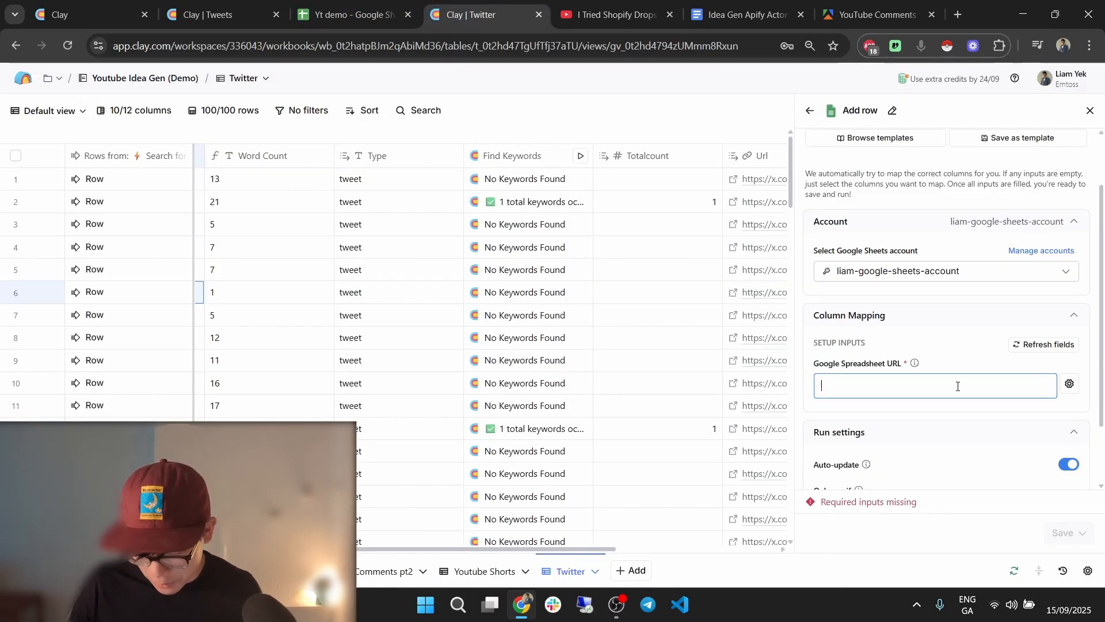
{"action": "key", "text": "ctrl+v"}
{"action": "scroll", "coordinate": [932, 365], "scroll_direction": "down", "scroll_amount": 2}
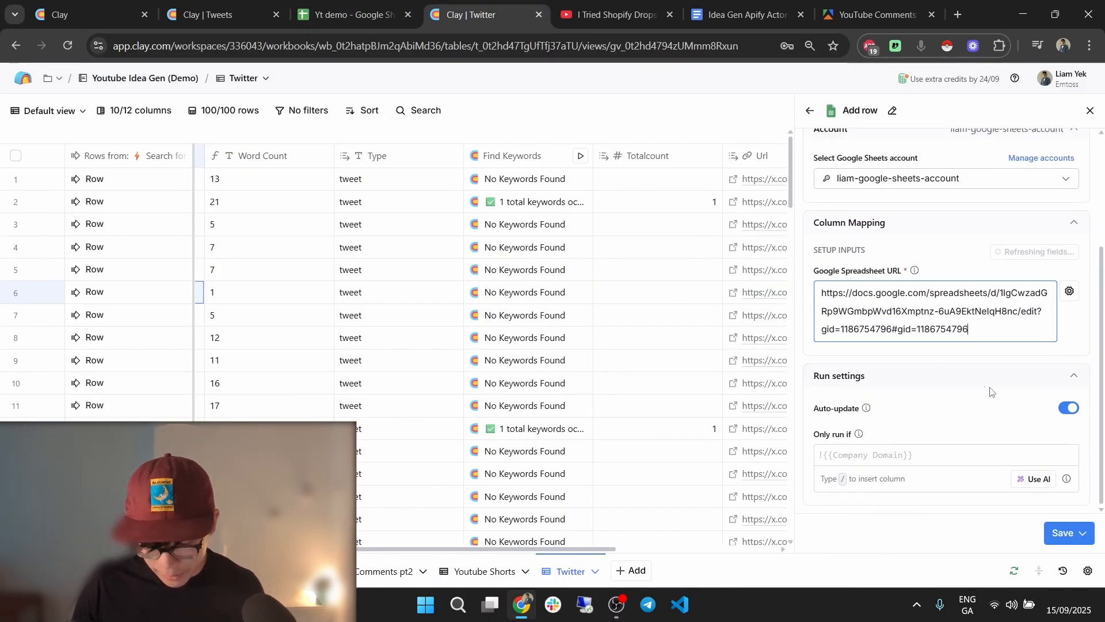
{"action": "left_click", "coordinate": [907, 356]}
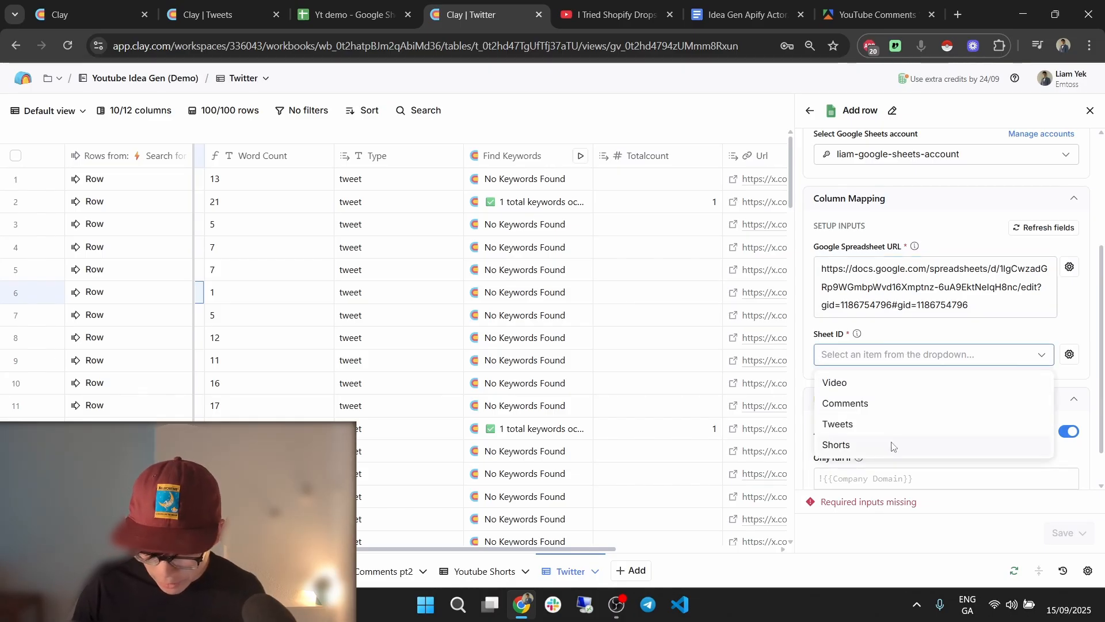
{"action": "left_click", "coordinate": [885, 428]}
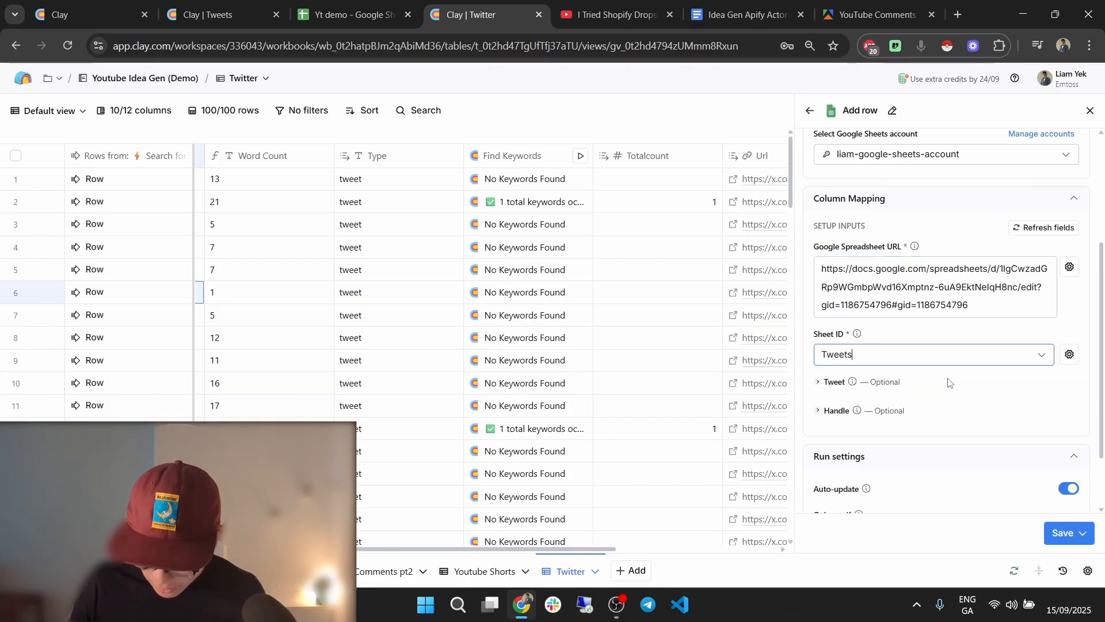
{"action": "left_click", "coordinate": [847, 404]}
Map the Text column to the Tweet field and the url column to Handle.
{"action": "type", "text": "/"}
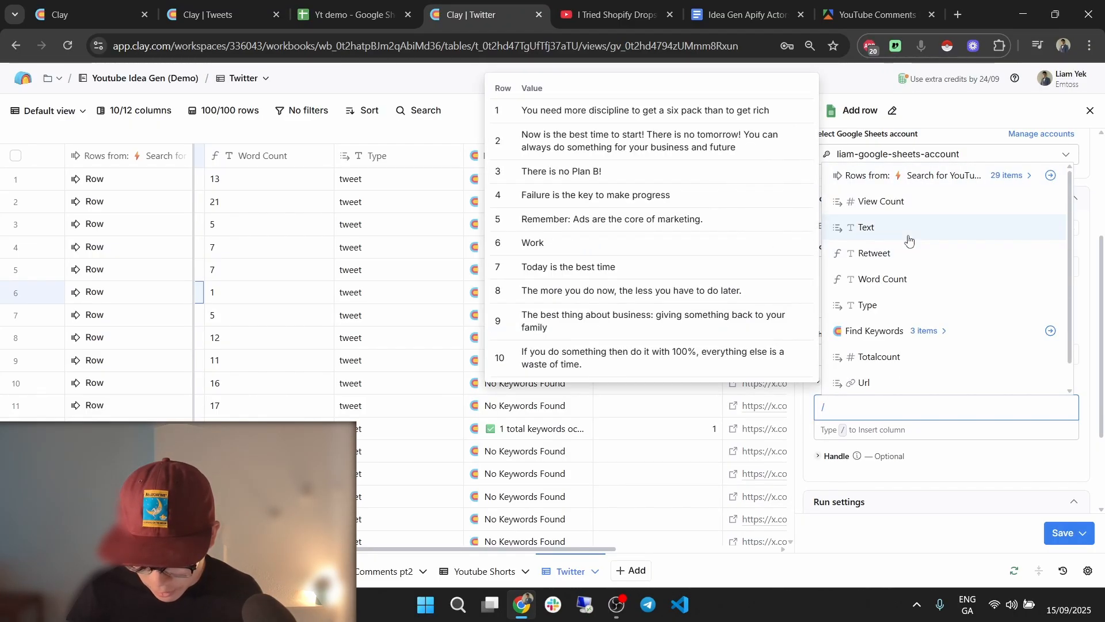
{"action": "left_click", "coordinate": [908, 231]}
{"action": "left_click", "coordinate": [851, 459]}
{"action": "left_click", "coordinate": [855, 482]}
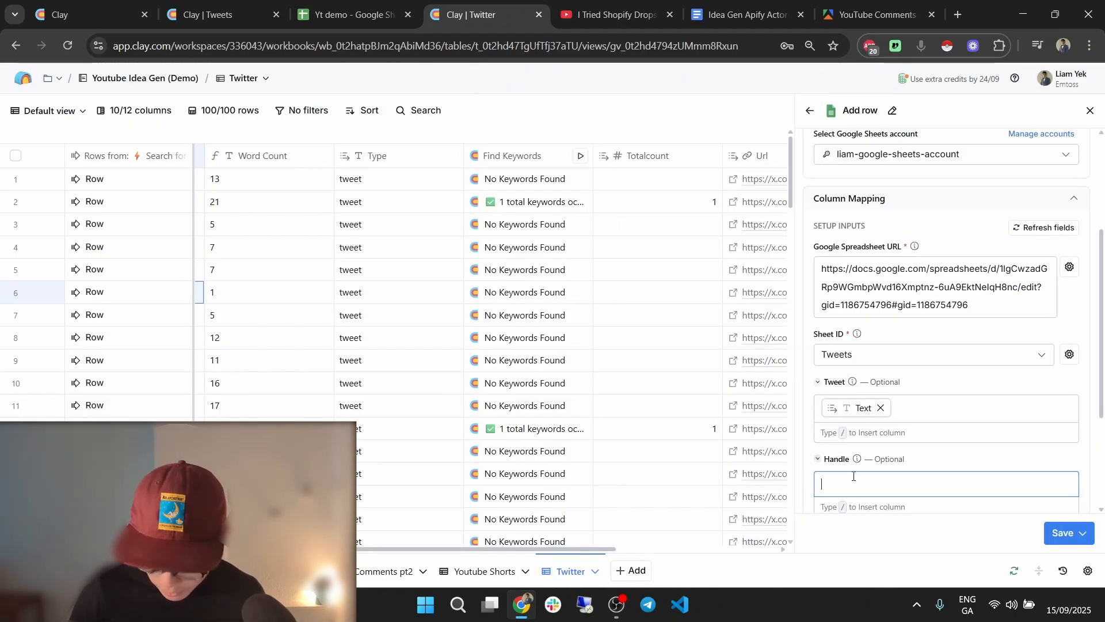
{"action": "type", "text": "/"}
{"action": "left_click", "coordinate": [921, 252]}
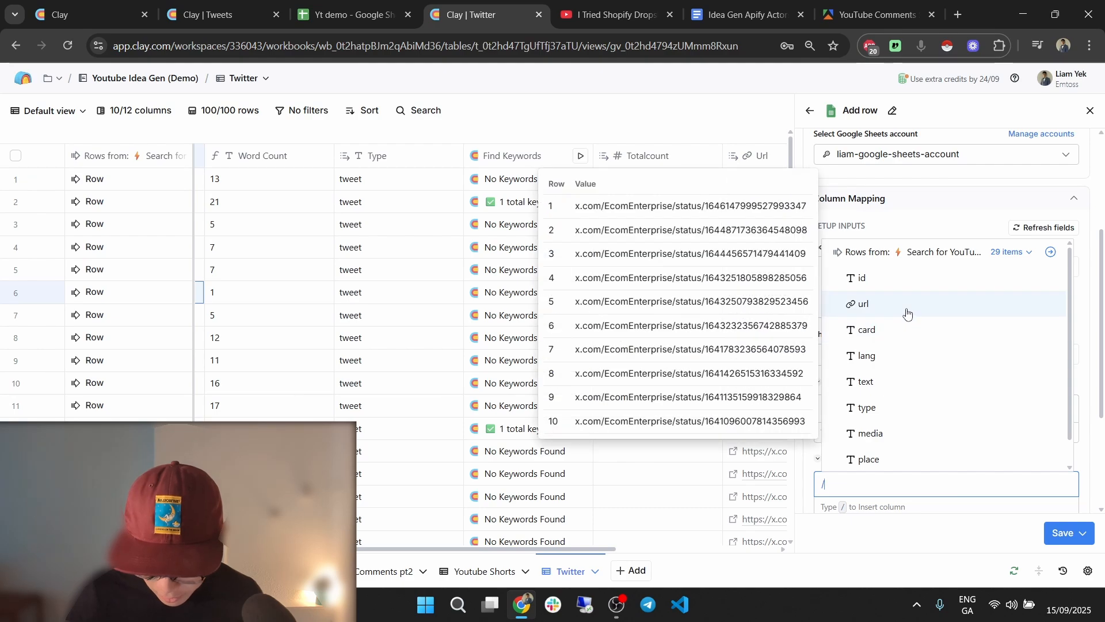
{"action": "left_click", "coordinate": [908, 313]}
Set 'Only run if' to Retweet Filter === true, then bring up the save options.
{"action": "scroll", "coordinate": [1000, 395], "scroll_direction": "down", "scroll_amount": 3}
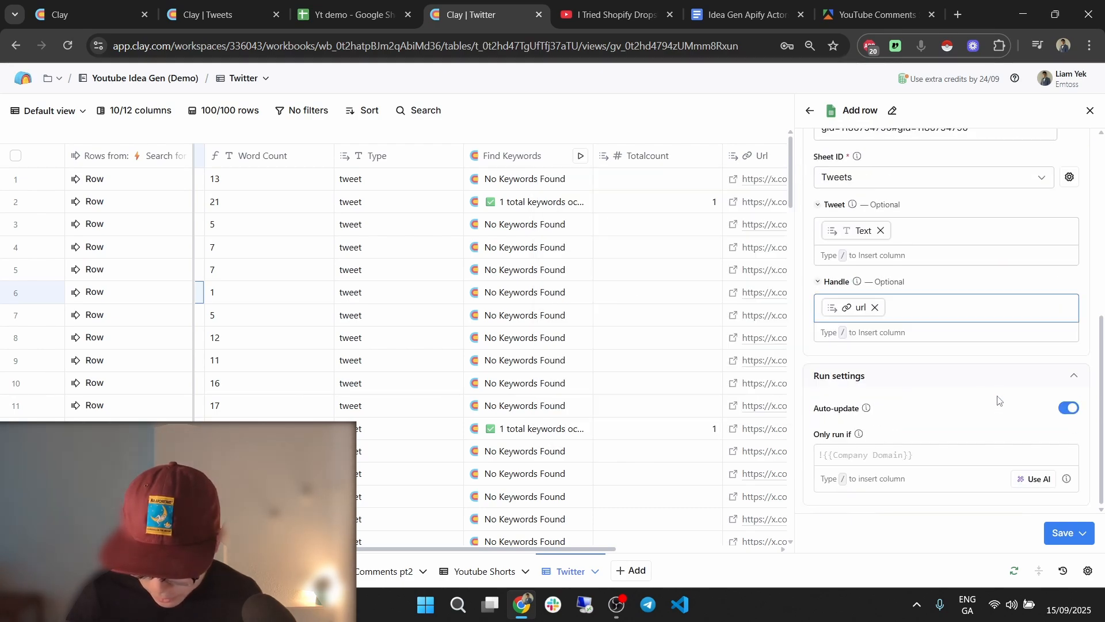
{"action": "left_click", "coordinate": [941, 461]}
{"action": "scroll", "coordinate": [669, 355], "scroll_direction": "right", "scroll_amount": 5}
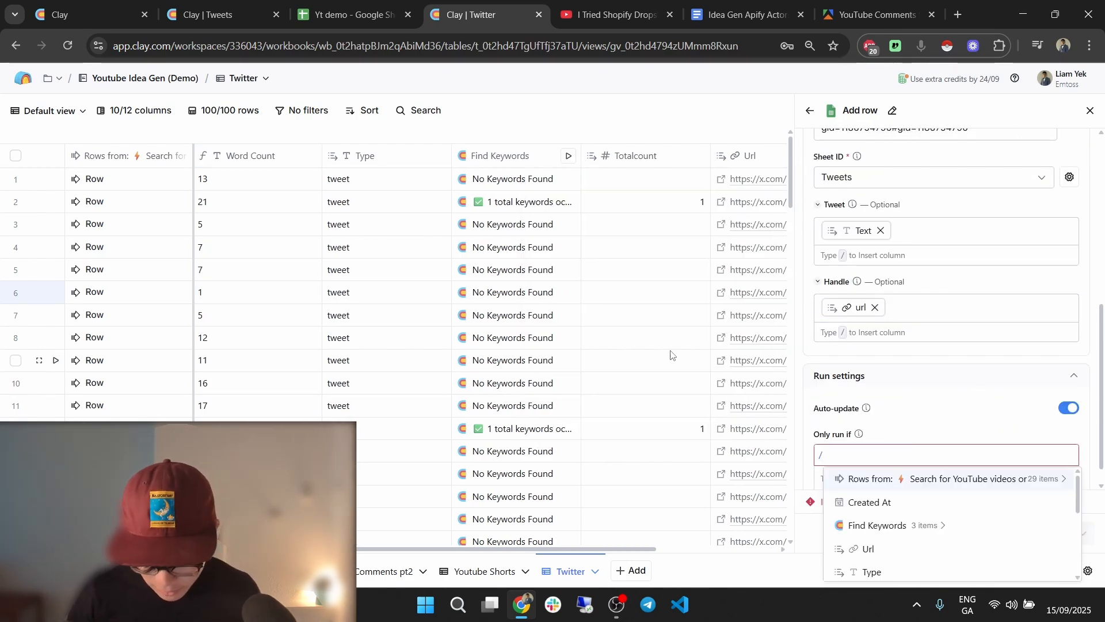
{"action": "key", "text": "Escape"}
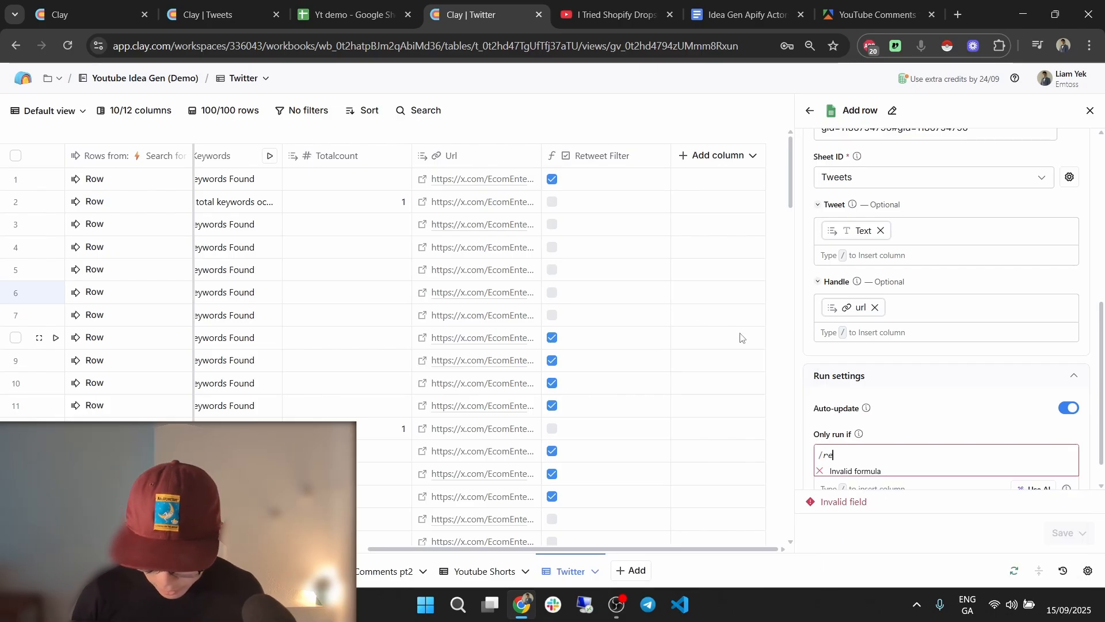
{"action": "key", "text": "BackSpace"}
{"action": "type", "text": "/re"}
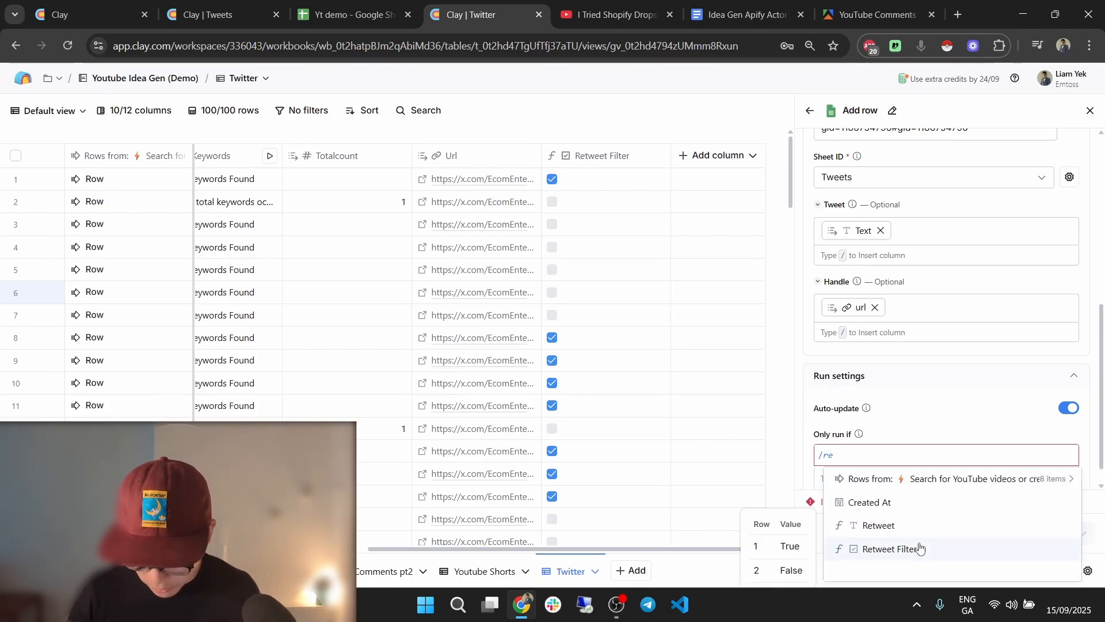
{"action": "left_click", "coordinate": [920, 547]}
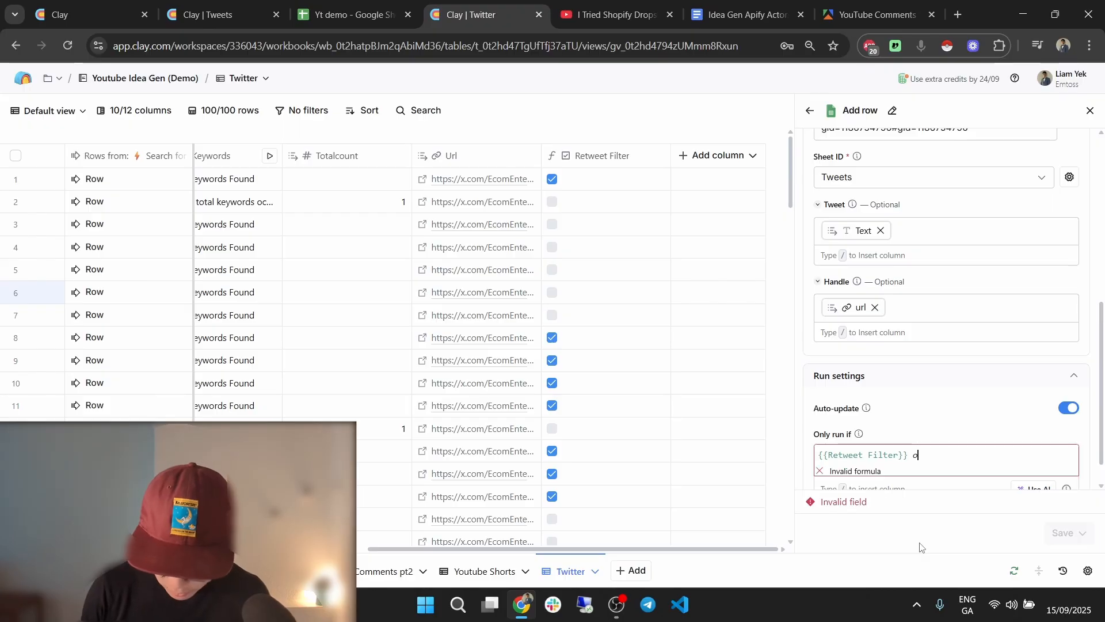
{"action": "key", "text": "ctrl+shift+Tab"}
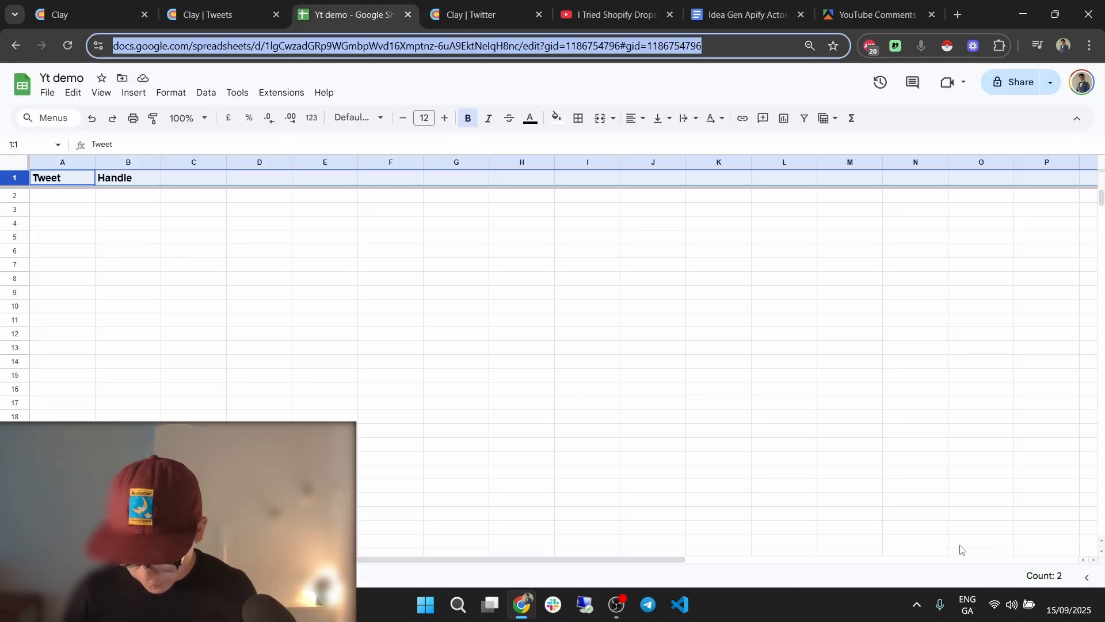
{"action": "key", "text": "ctrl+Tab"}
{"action": "key", "text": "ctrl+Tab"}
{"action": "key", "text": "ctrl+shift+Tab"}
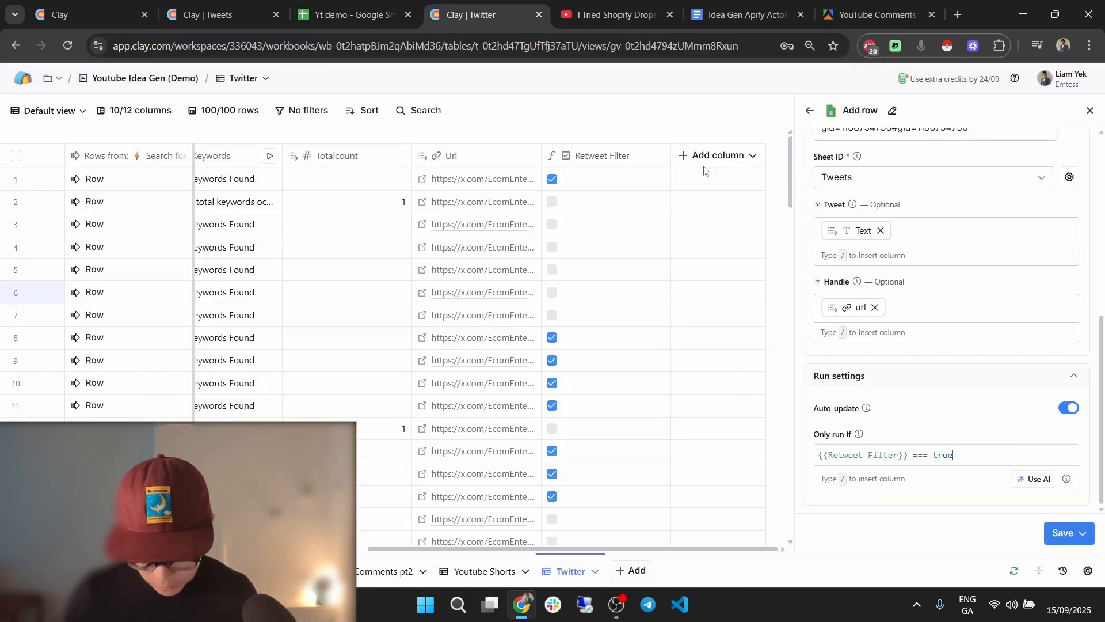
{"action": "left_click", "coordinate": [1074, 527]}
Save the Add row action so it runs on rows 1, 8, 9 and 10 and skips the rest.
{"action": "left_click", "coordinate": [1015, 452]}
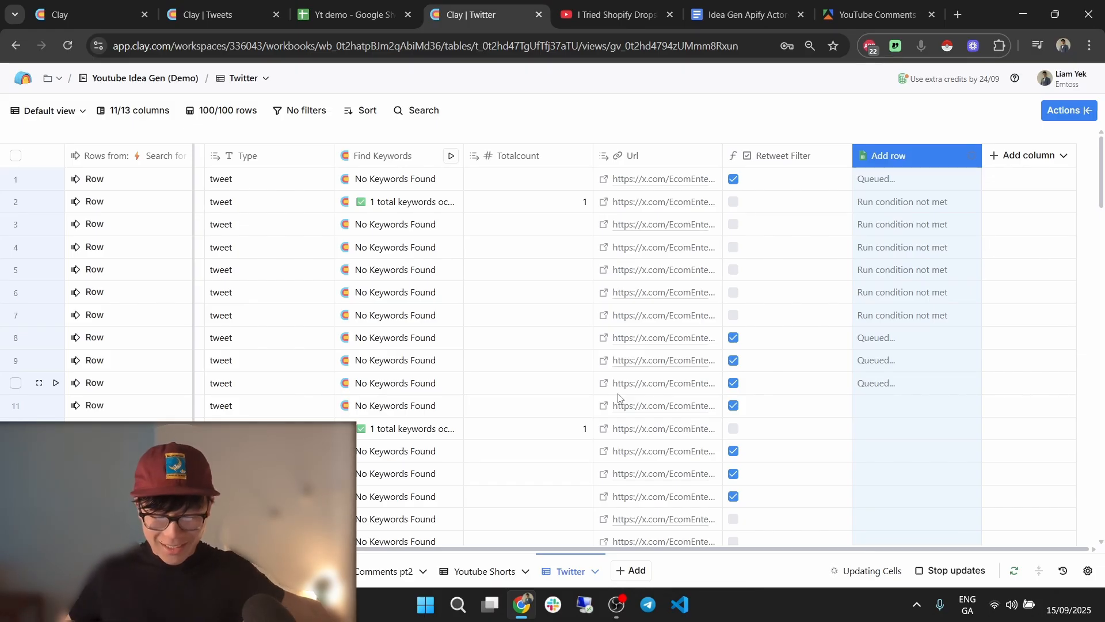
Widen the Tweet column and review the two exported tweets and their status URLs.
{"action": "left_click", "coordinate": [345, 15]}
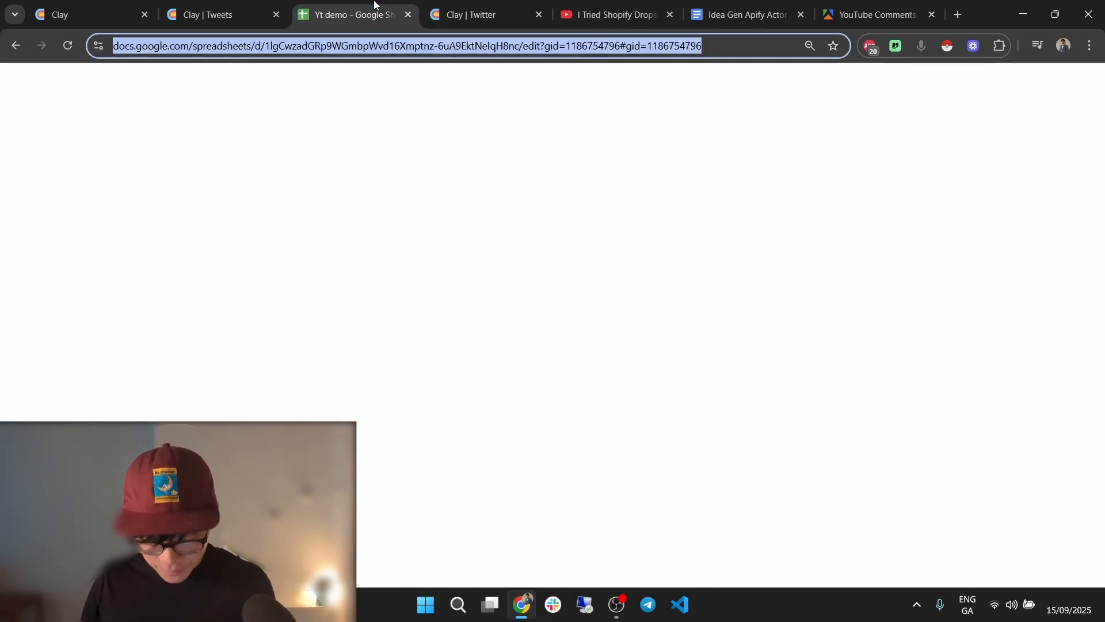
{"action": "left_click", "coordinate": [353, 237]}
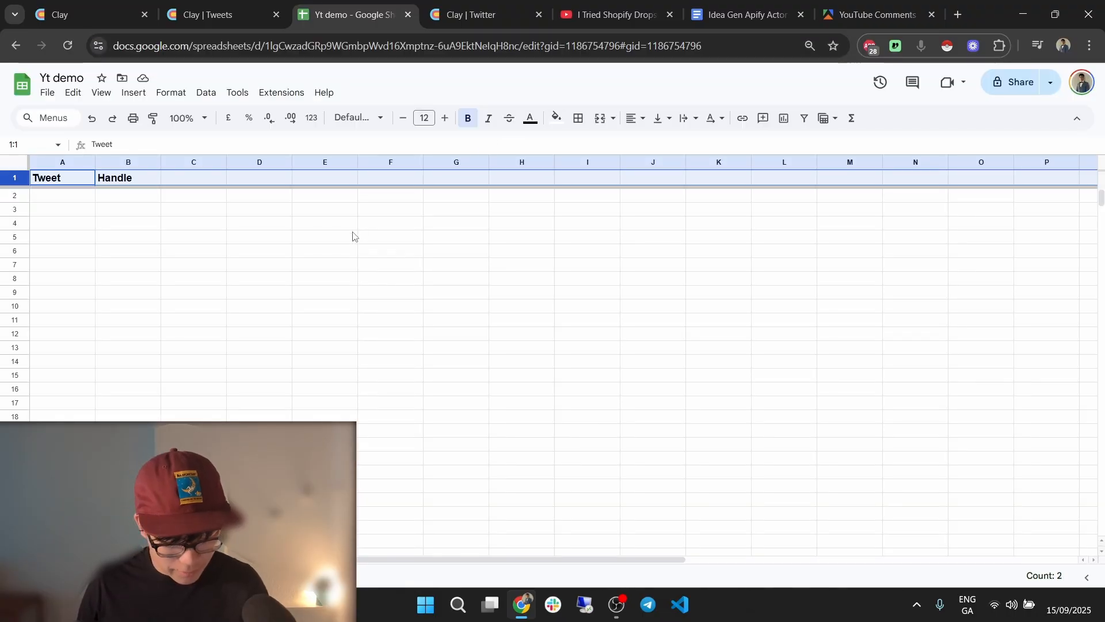
{"action": "left_click_drag", "start_coordinate": [92, 165], "coordinate": [413, 190]}
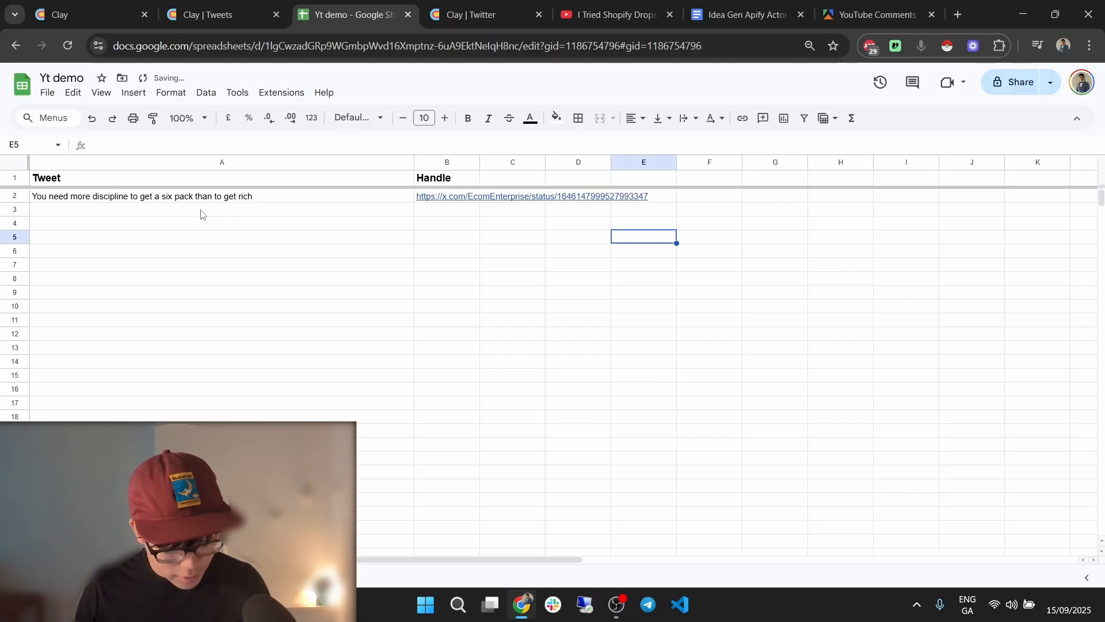
{"action": "left_click", "coordinate": [184, 201]}
{"action": "left_click", "coordinate": [292, 254]}
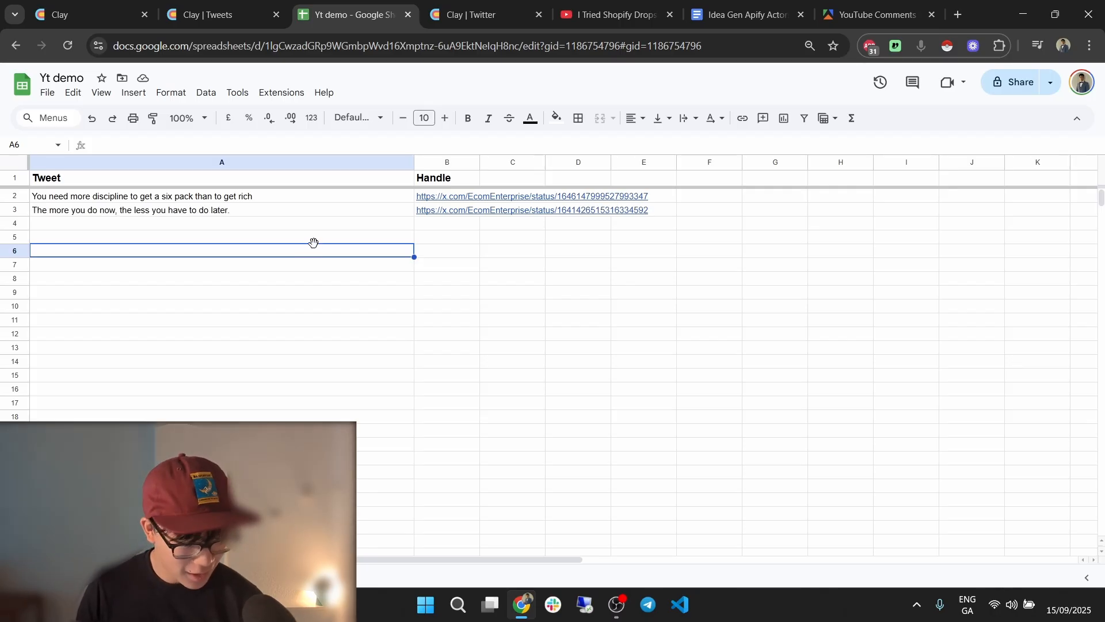
{"action": "left_click", "coordinate": [304, 238]}
{"action": "left_click", "coordinate": [304, 226]}
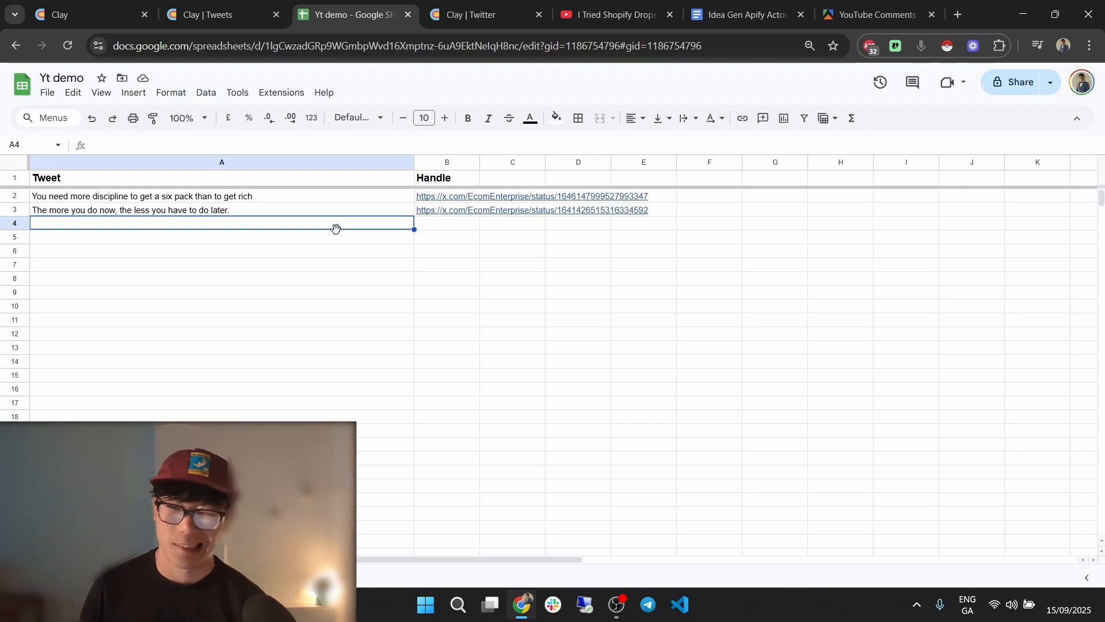
{"action": "left_click", "coordinate": [230, 214]}
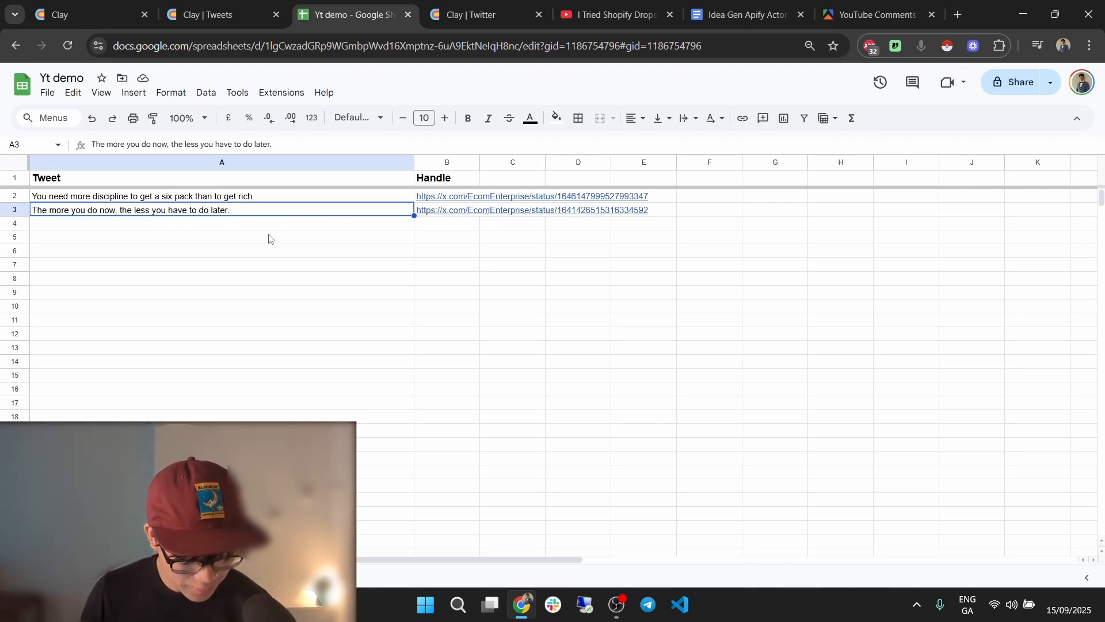
{"action": "left_click", "coordinate": [446, 213]}
{"action": "left_click", "coordinate": [377, 265]}
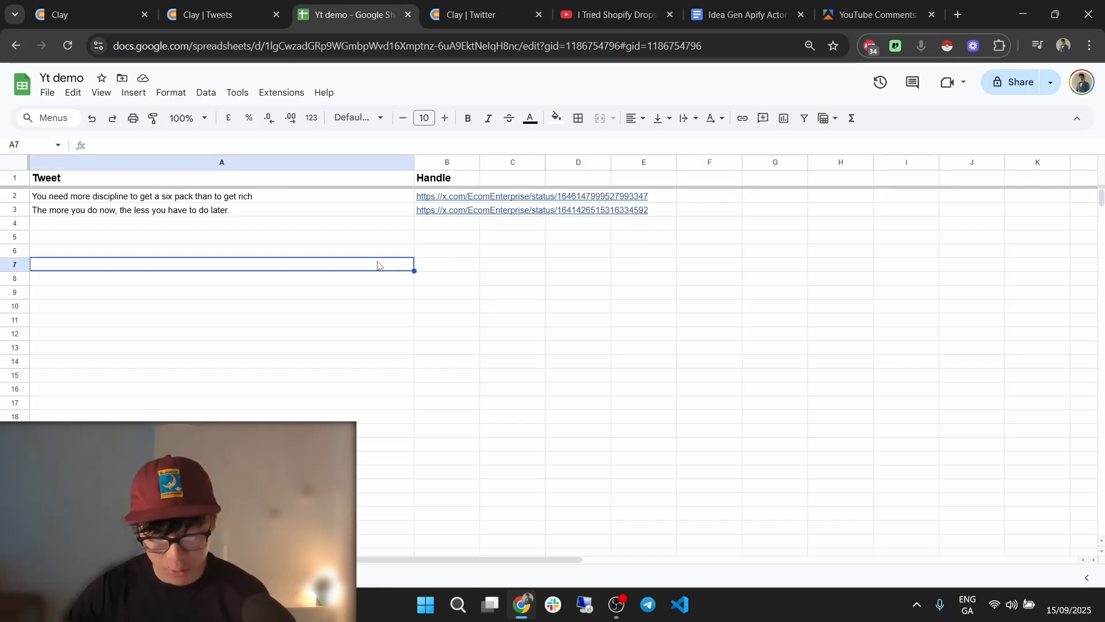
{"action": "left_click", "coordinate": [869, 15]}
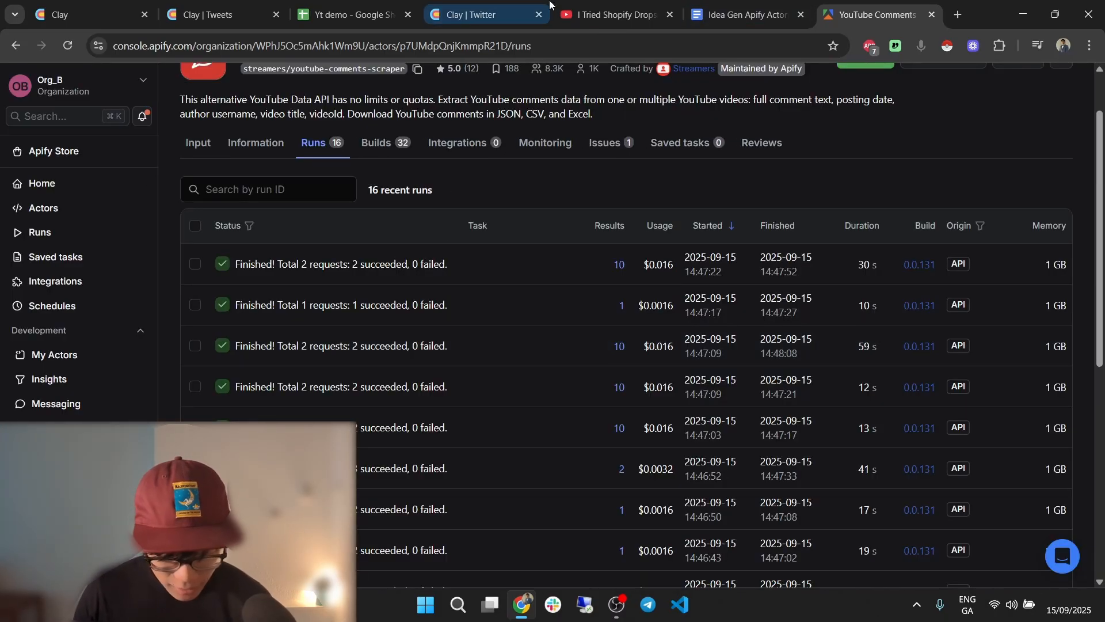
Return to the YT Idea generator Tweets table, showing Find Keywords for Giveaway, Comment, RT and DM.
{"action": "left_click", "coordinate": [489, 13]}
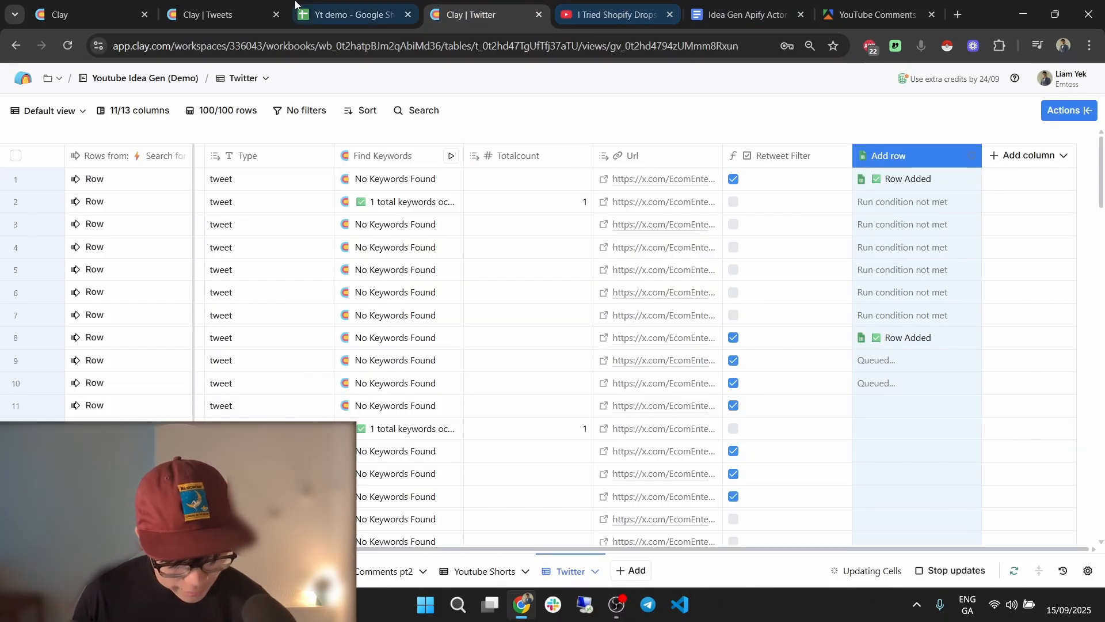
{"action": "left_click", "coordinate": [208, 14]}
{"action": "left_click", "coordinate": [86, 14]}
{"action": "left_click", "coordinate": [229, 14]}
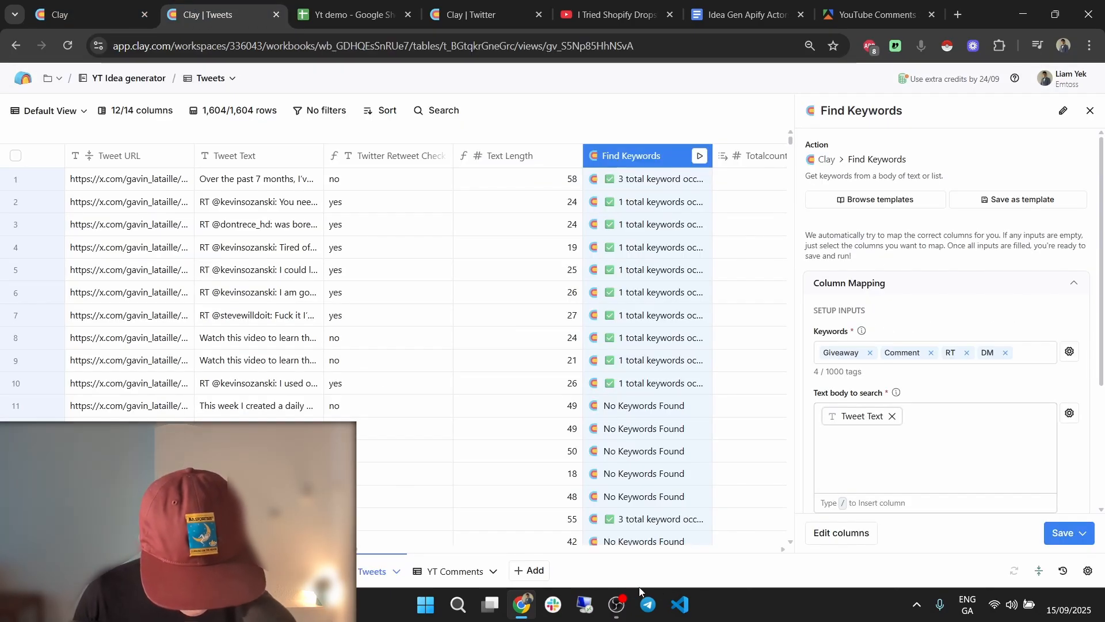
{"action": "left_click", "coordinate": [662, 580]}
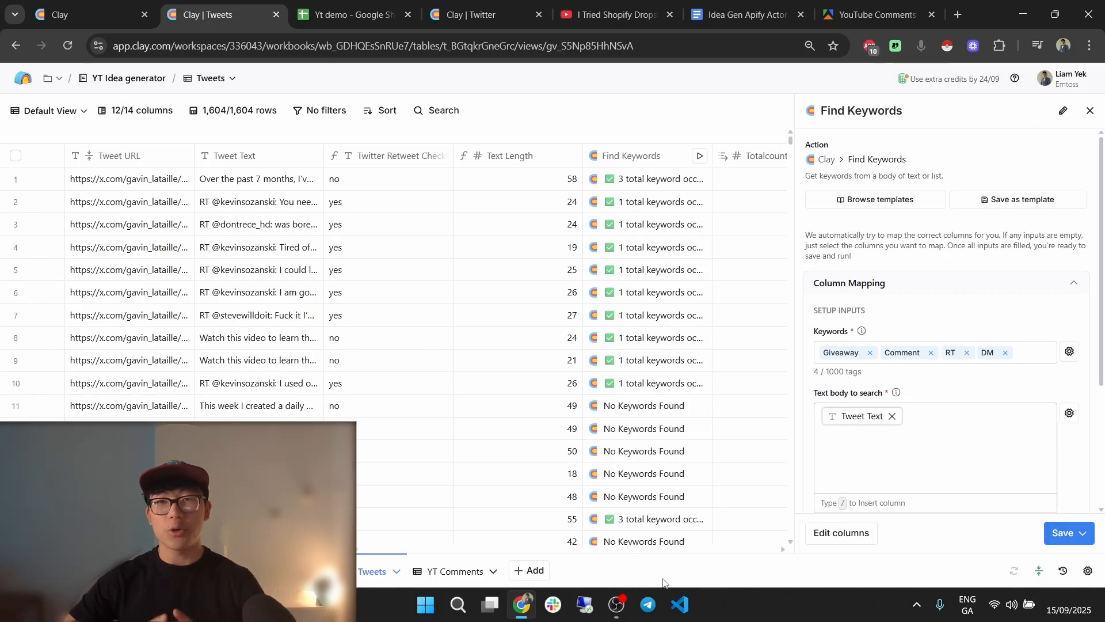